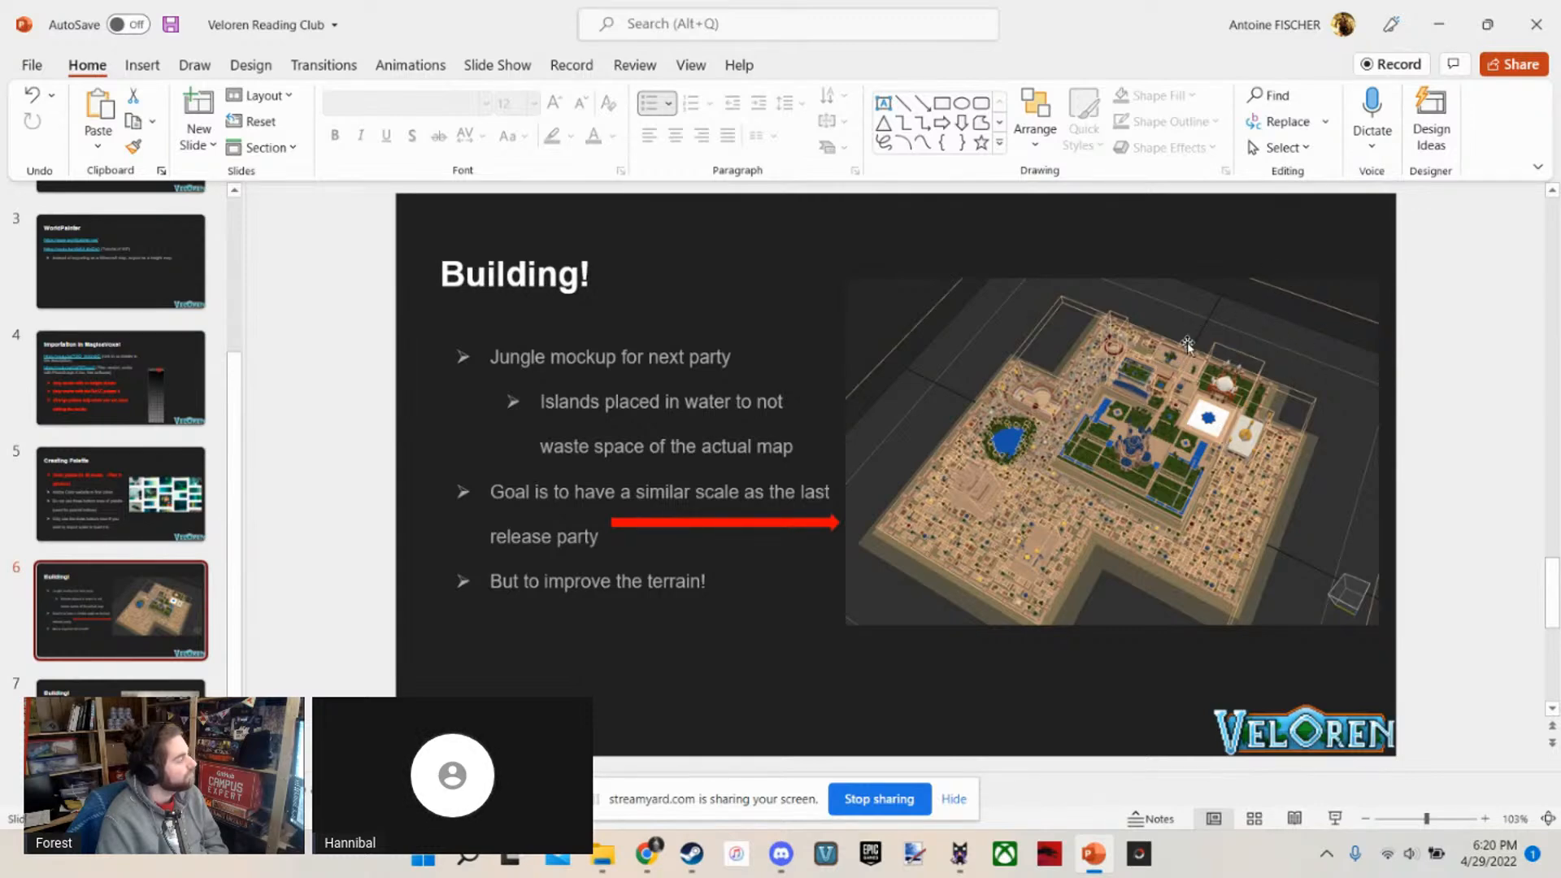
Switch from the slides to MagicaVoxel and open the Islands model from the Jungle Island folder inside Mockup
left_click(1437, 24)
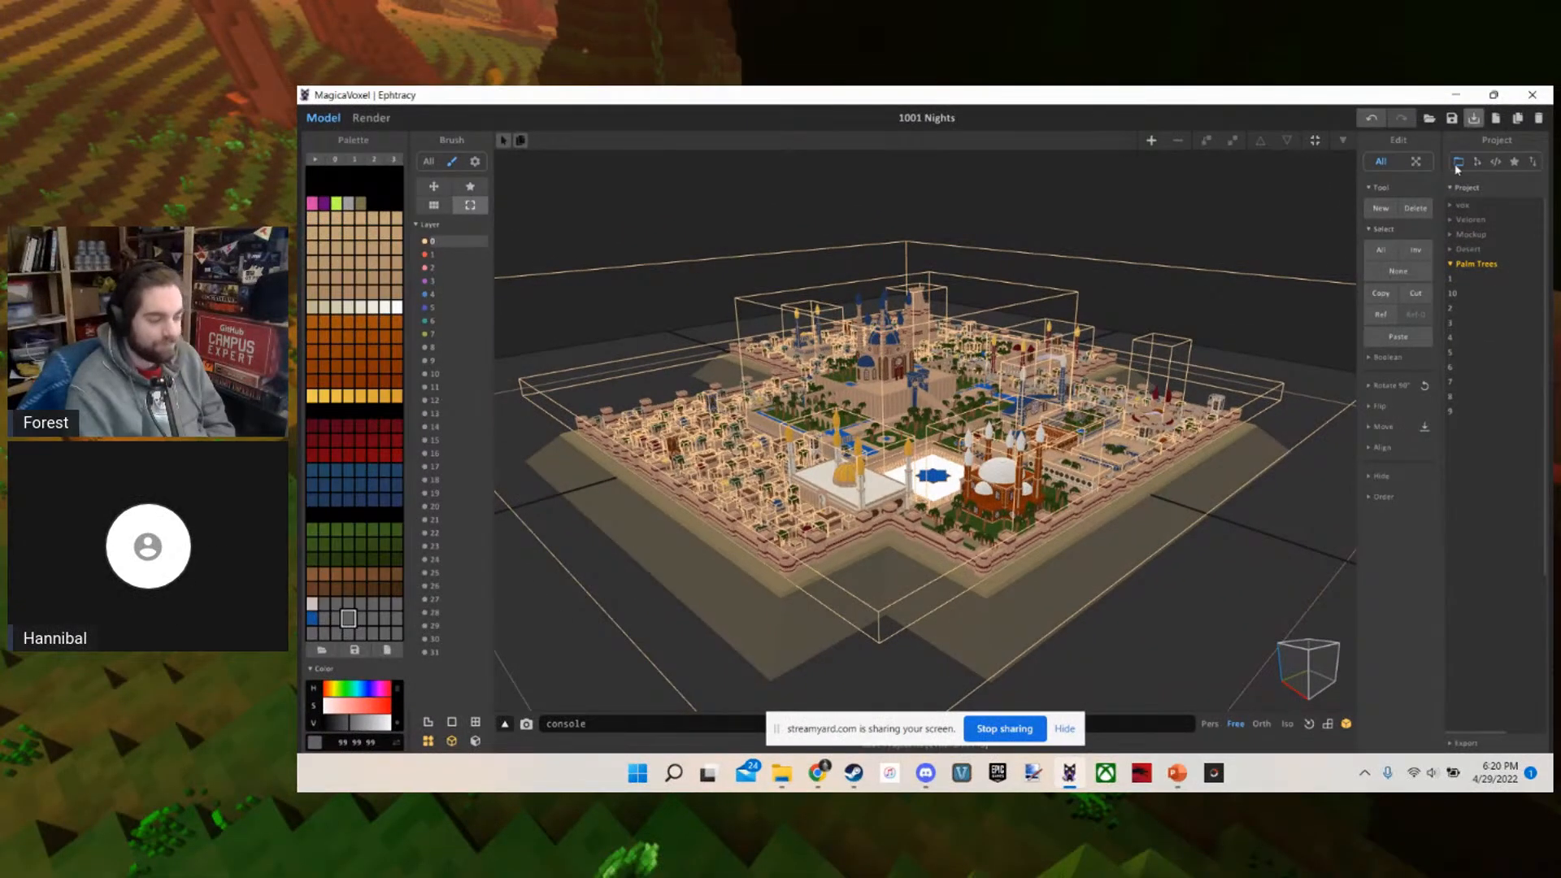
left_click(1466, 249)
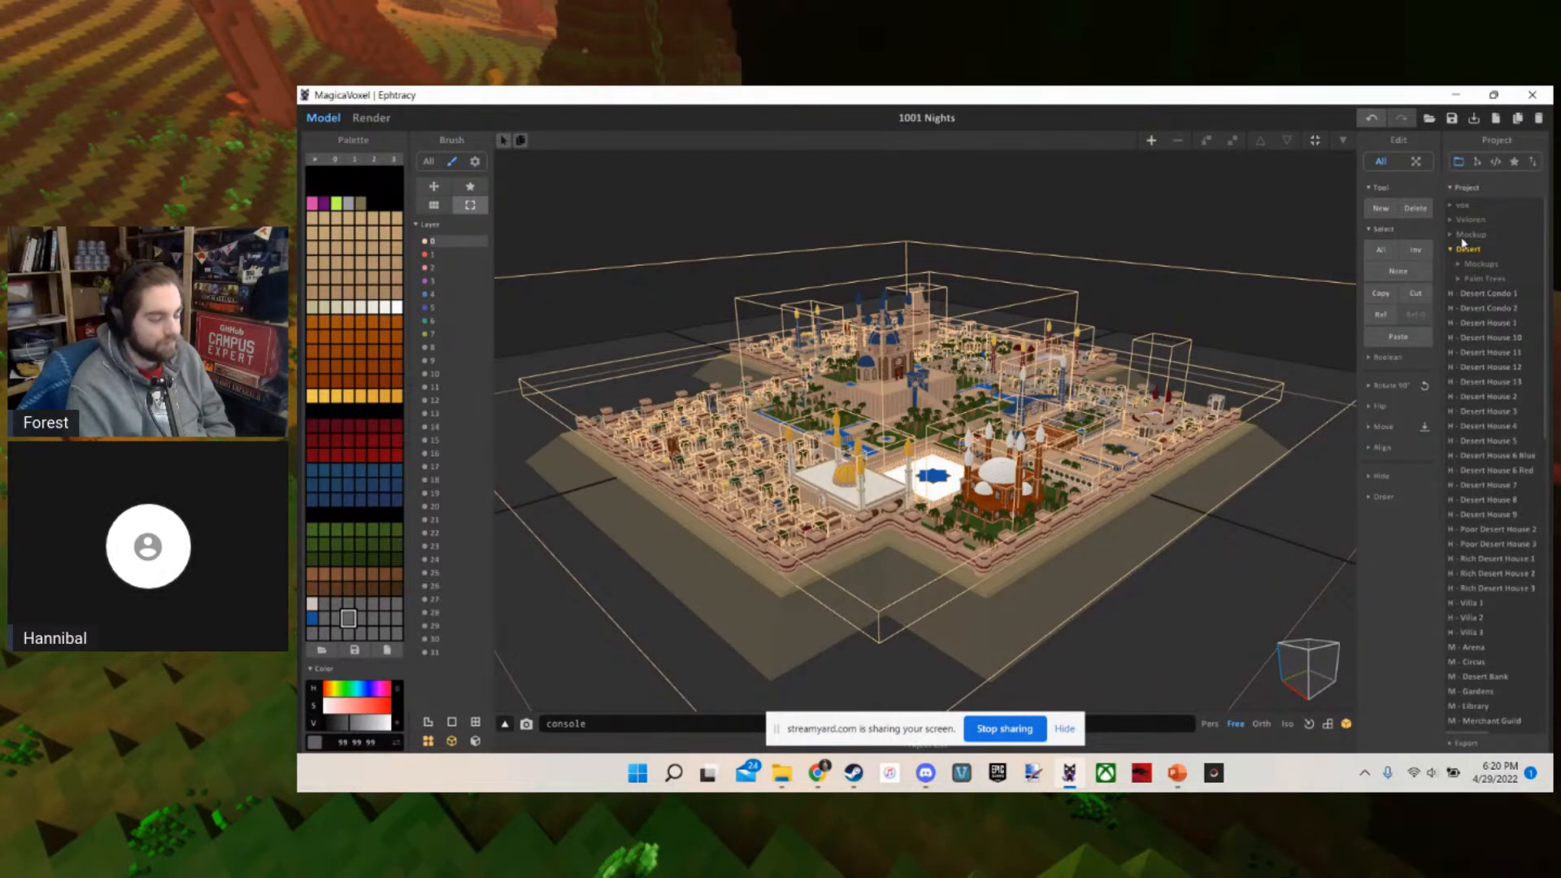
left_click(1464, 248)
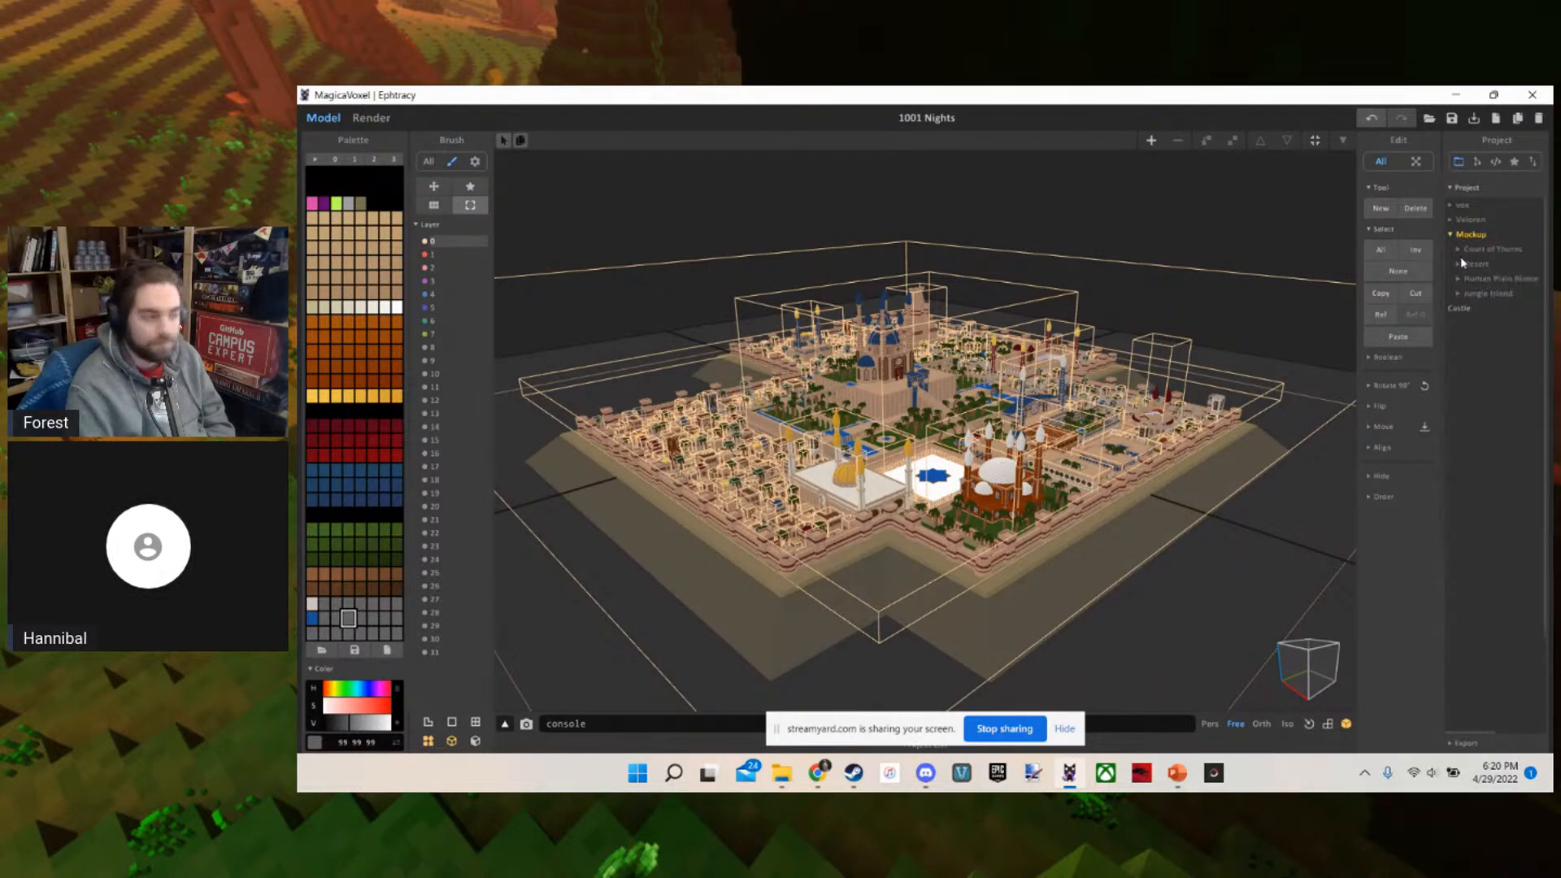
left_click(1485, 294)
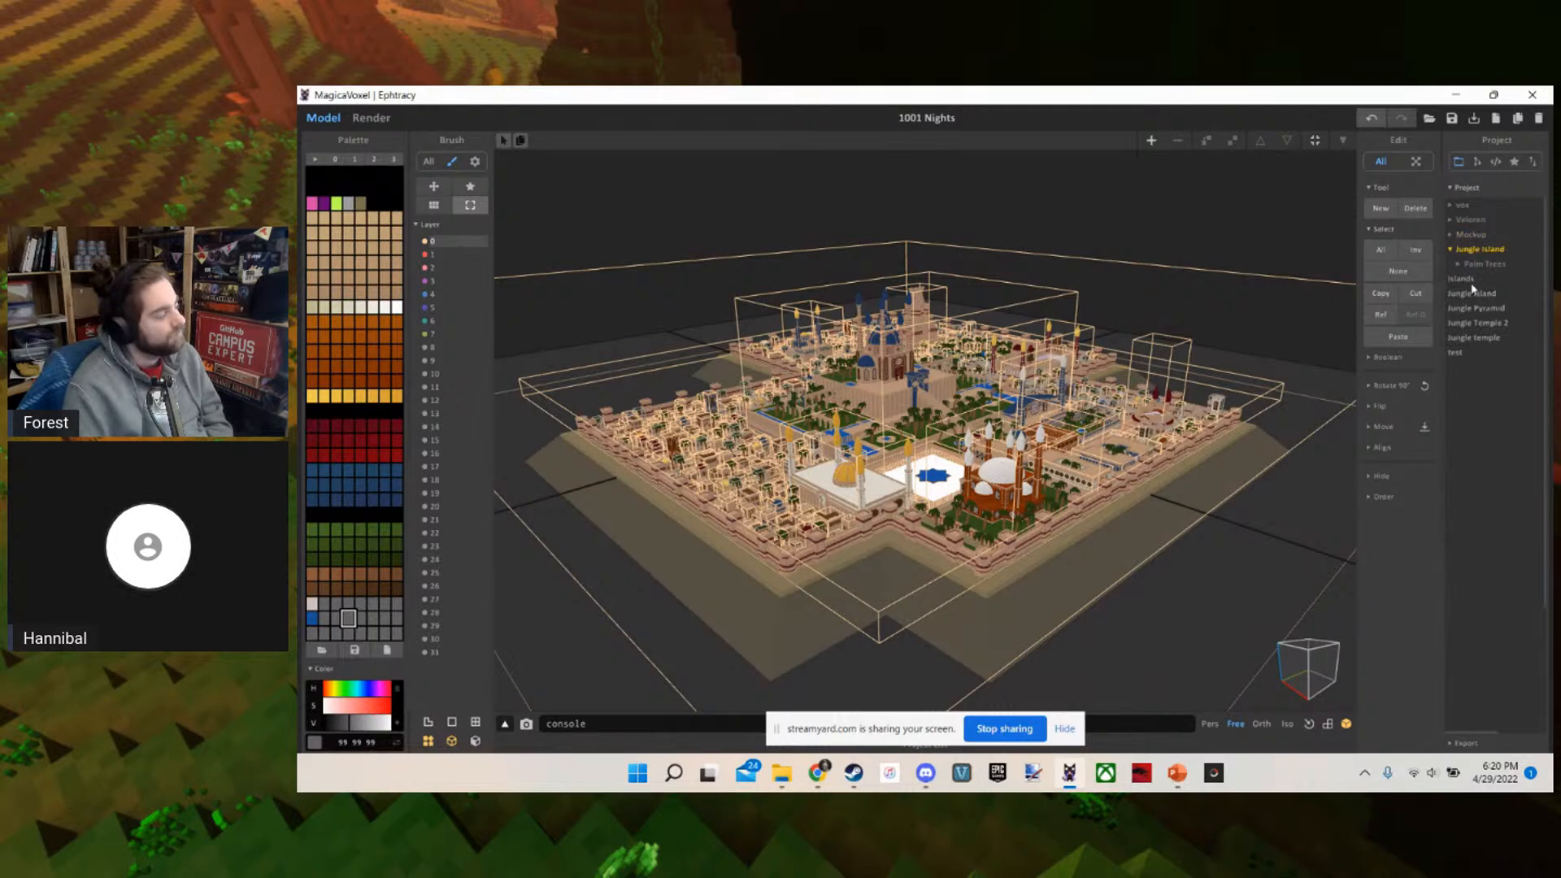
scroll(1435, 287, "down", 1)
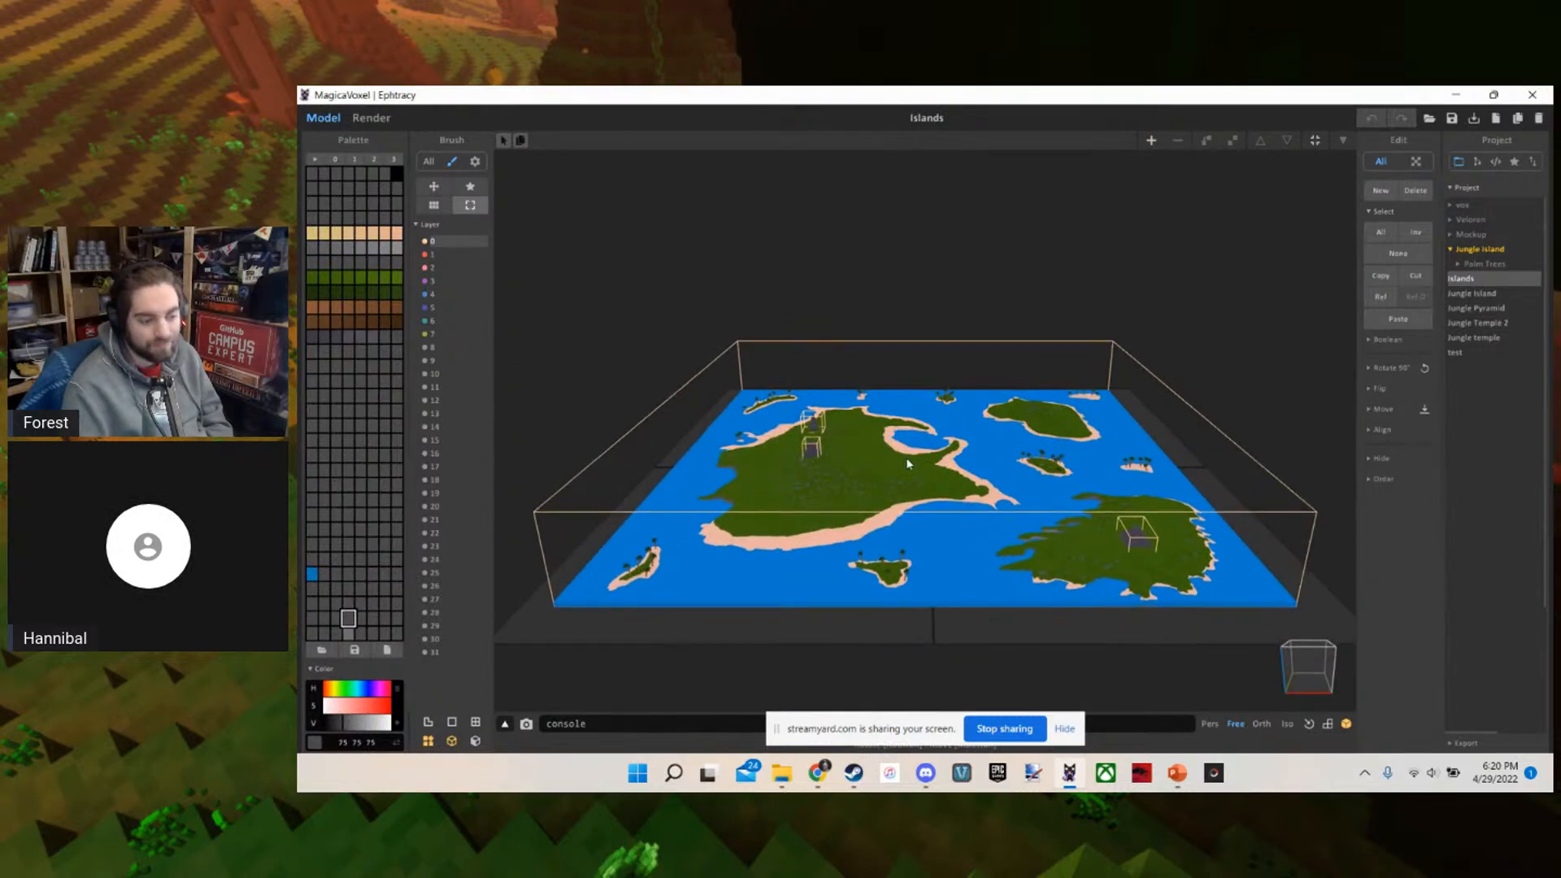
Examine the overall layout of the islands map from above, including the main island and the surrounding smaller ones
scroll(906, 458, "up", 6)
right_click_drag(890, 390, 1009, 346)
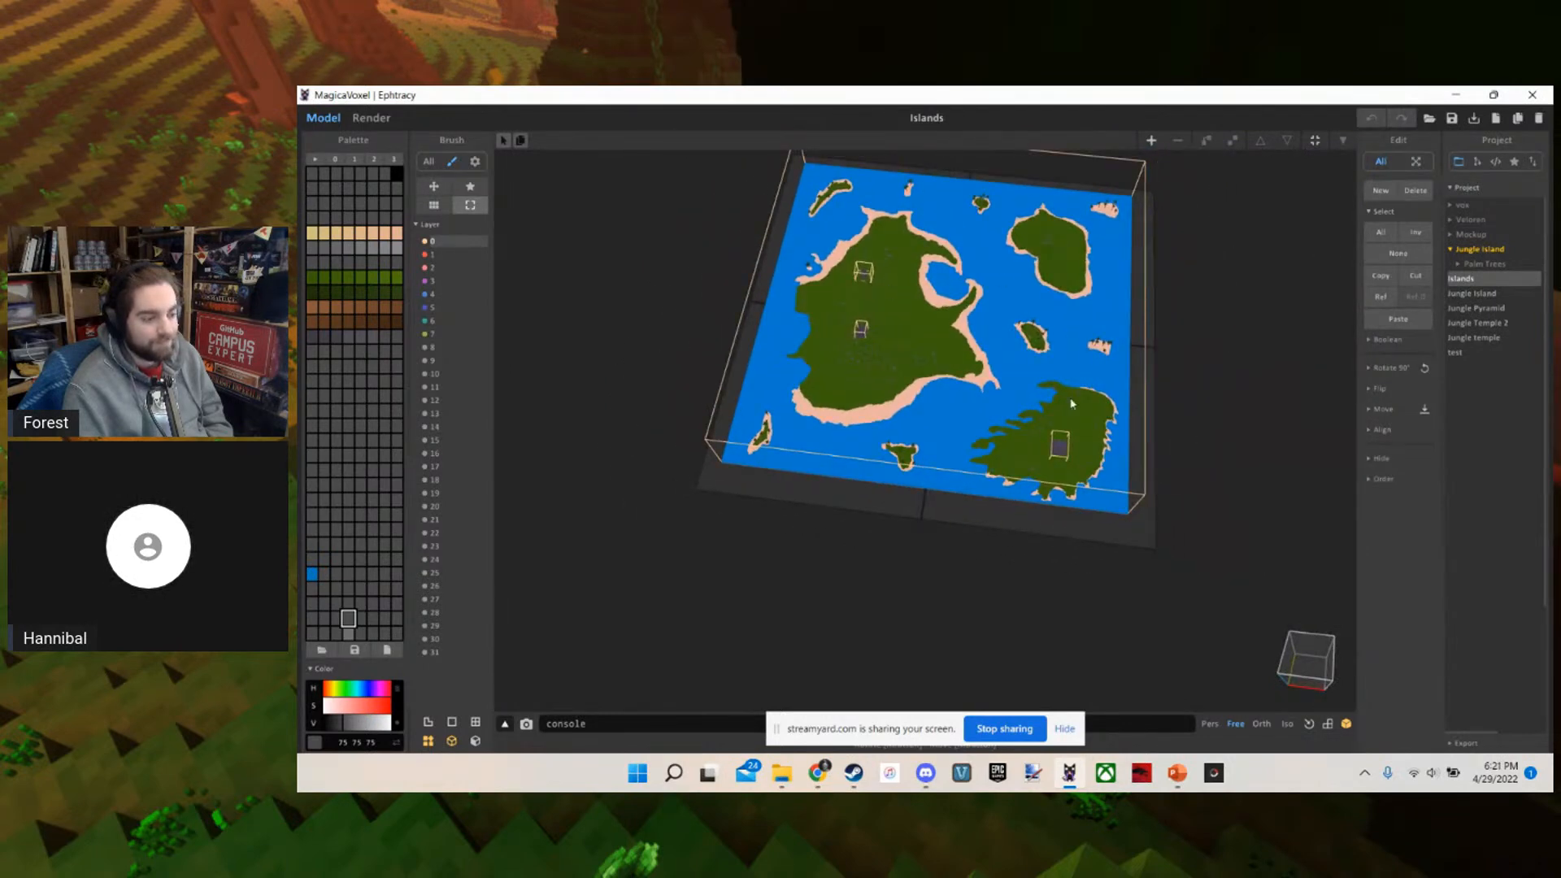
right_click_drag(1025, 193, 1218, 245)
scroll(1212, 284, "up", 2)
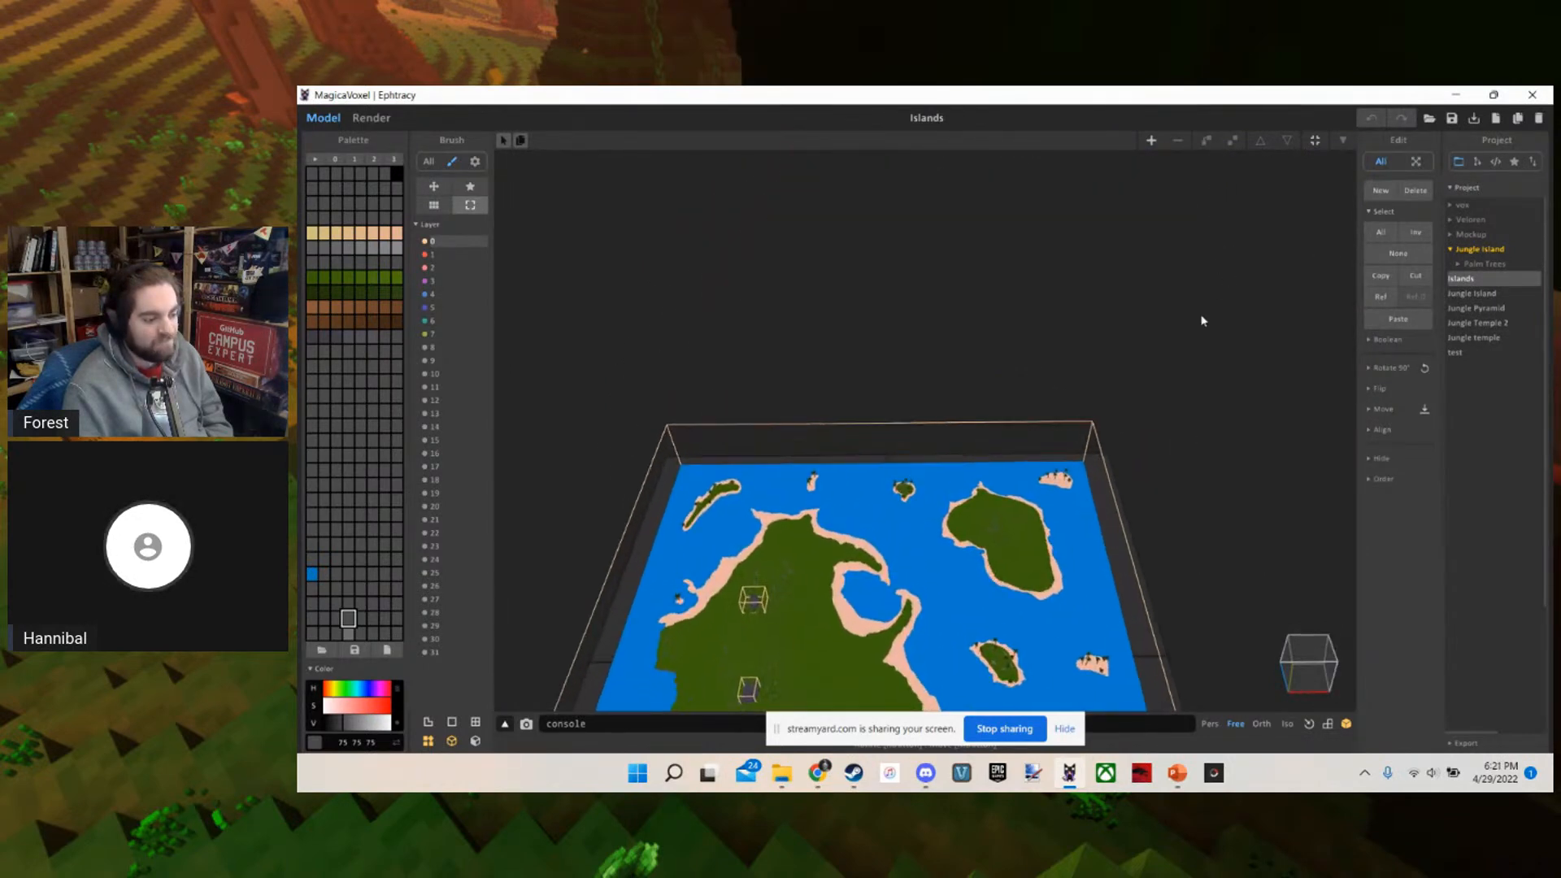
scroll(1198, 303, "down", 2)
right_click_drag(1202, 318, 1215, 278)
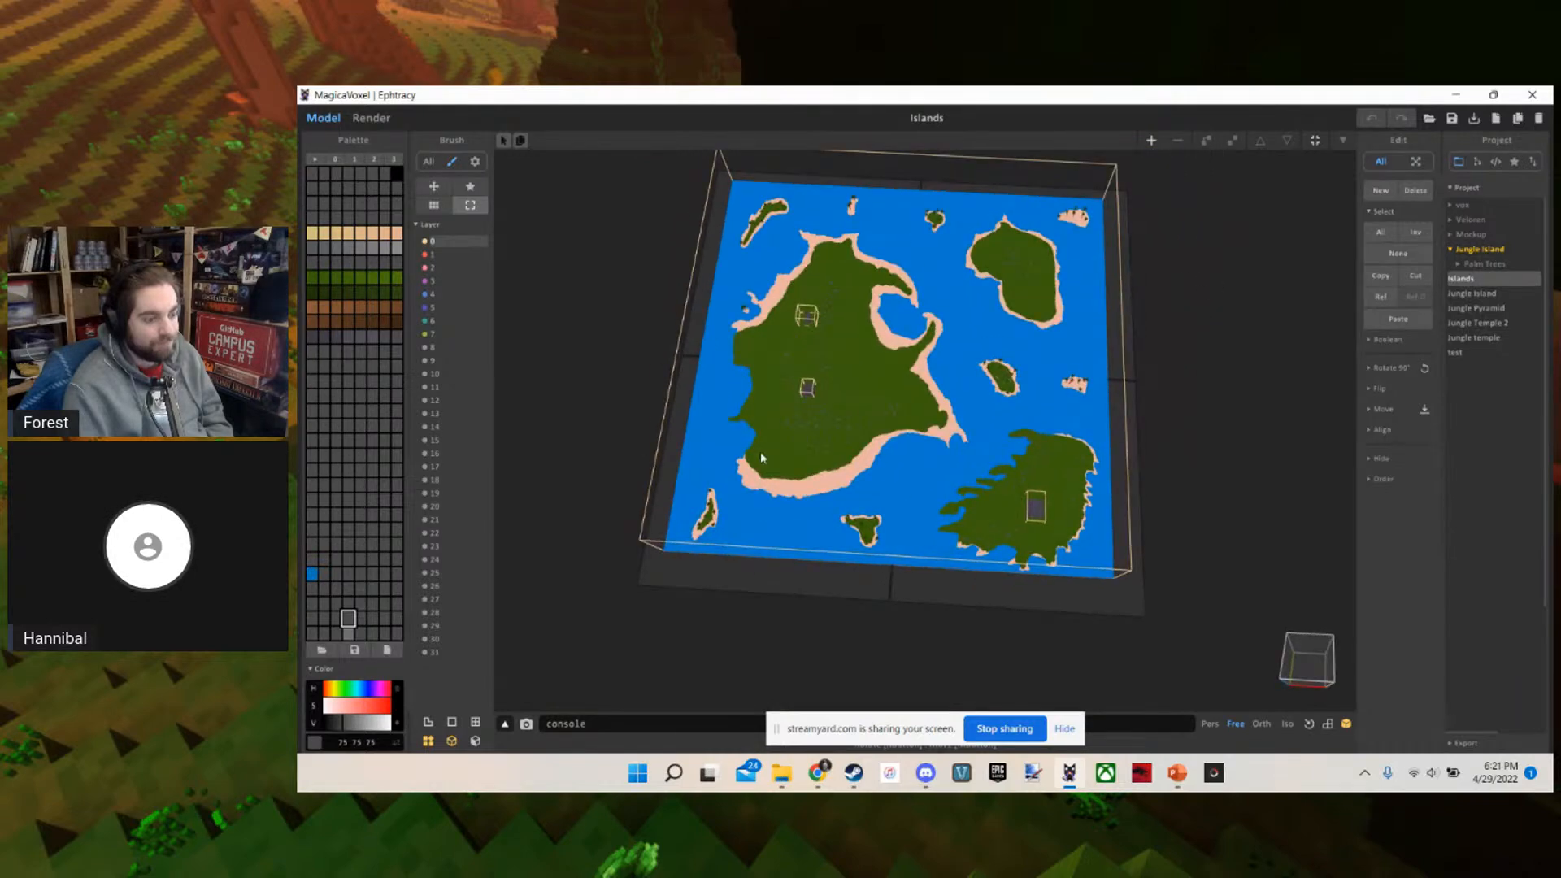
scroll(950, 398, "up", 3)
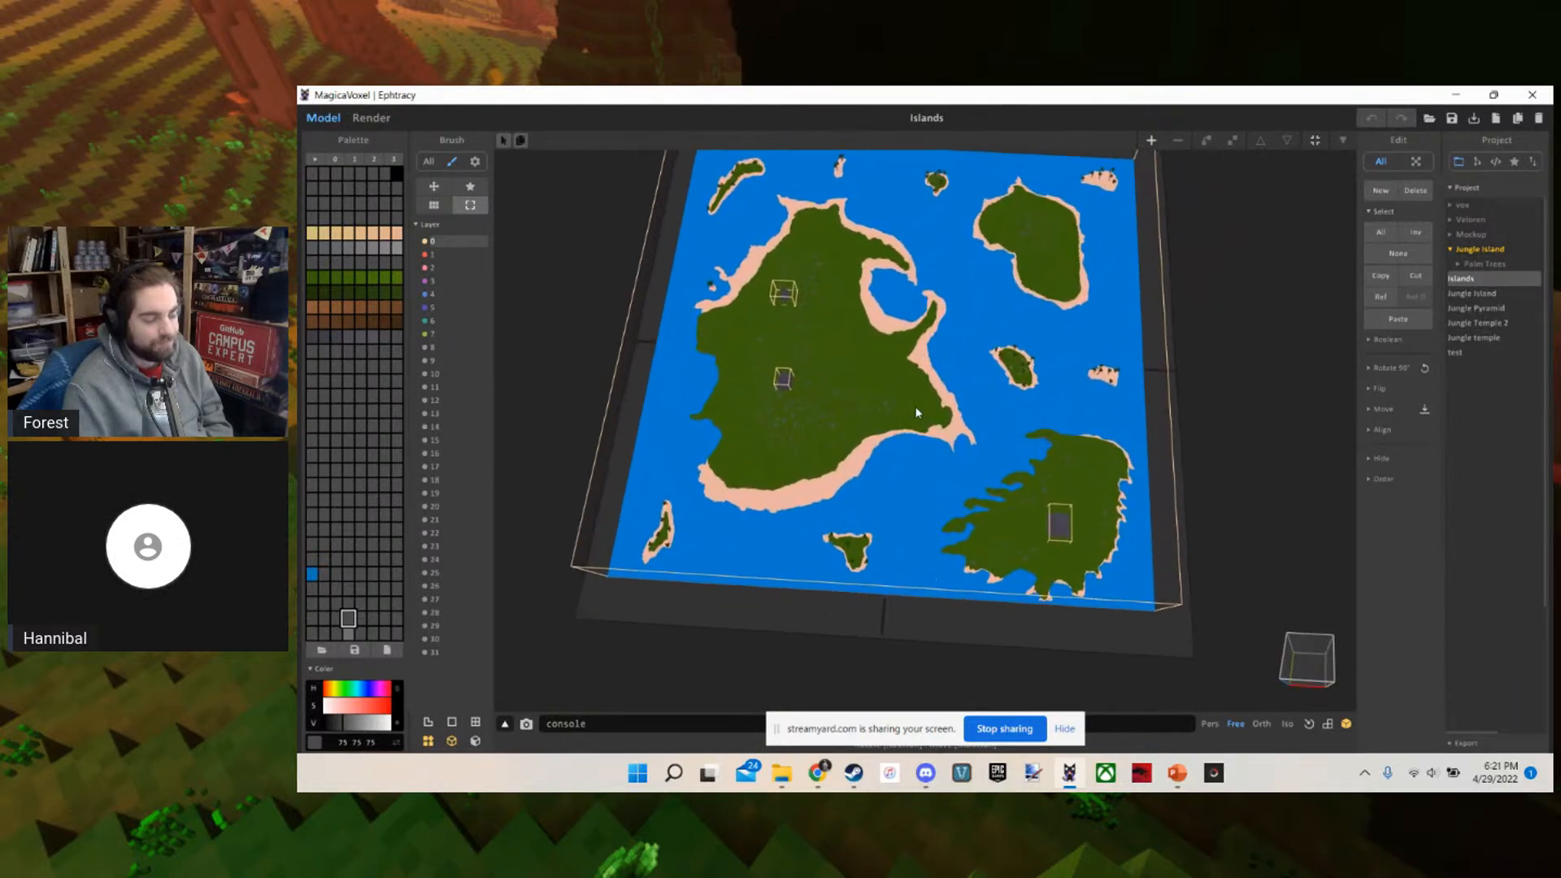
scroll(923, 422, "up", 5)
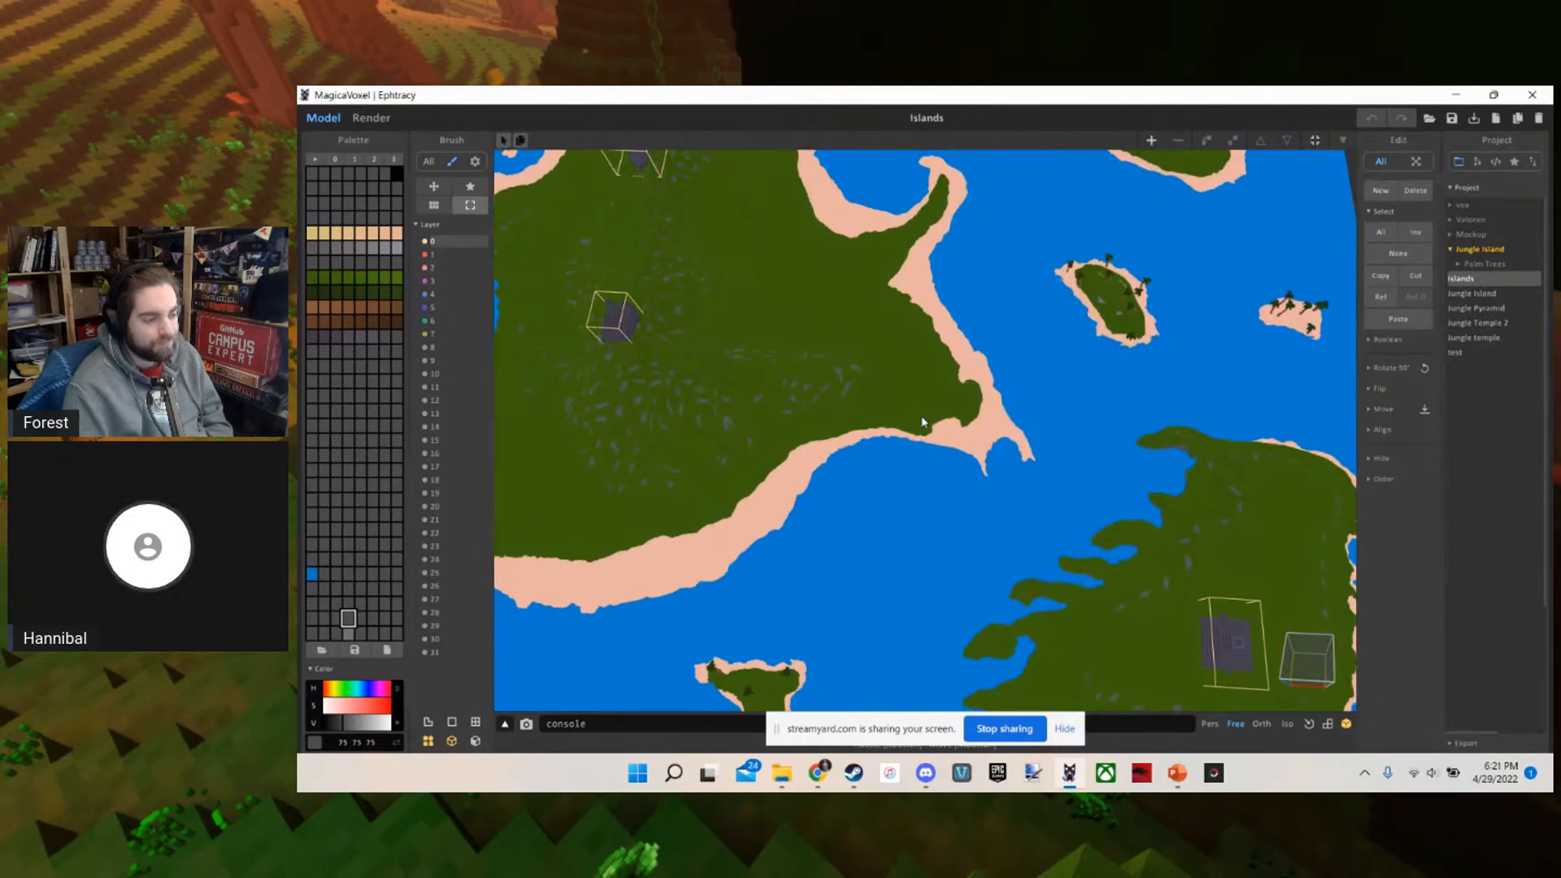
scroll(957, 455, "down", 5)
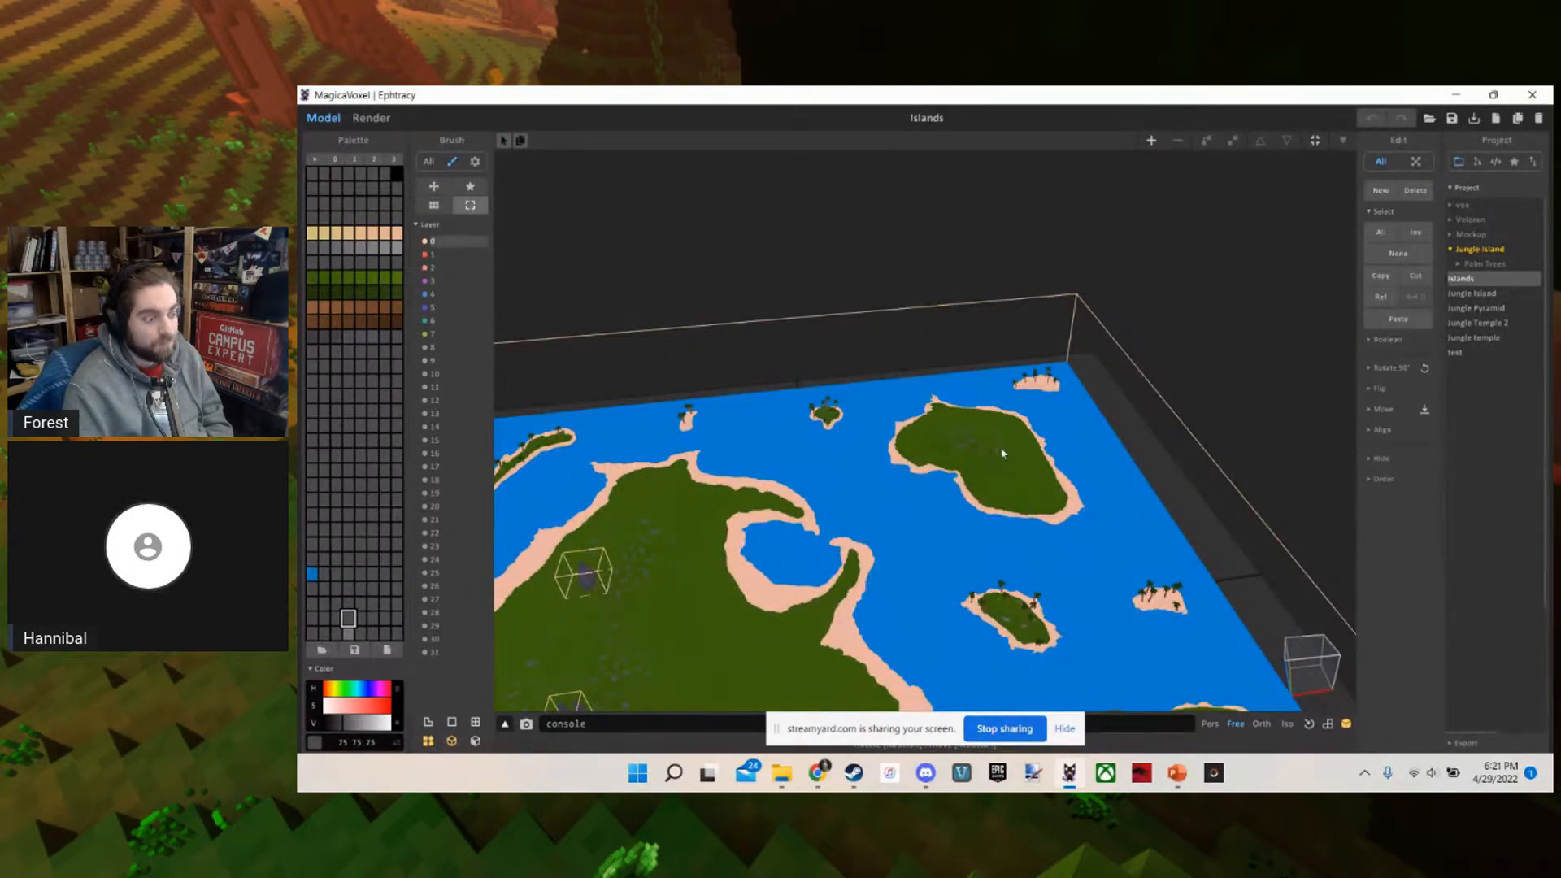
Inspect the coastlines and smaller palm islands up close from different angles around the main island
right_click_drag(881, 470, 861, 476)
right_click_drag(794, 558, 765, 461)
scroll(809, 513, "up", 5)
scroll(1085, 578, "up", 3)
scroll(1055, 589, "up", 5)
scroll(1055, 589, "up", 5)
scroll(1031, 544, "down", 4)
scroll(783, 441, "up", 3)
scroll(899, 439, "up", 5)
scroll(905, 419, "up", 2)
scroll(649, 463, "up", 3)
scroll(765, 460, "down", 10)
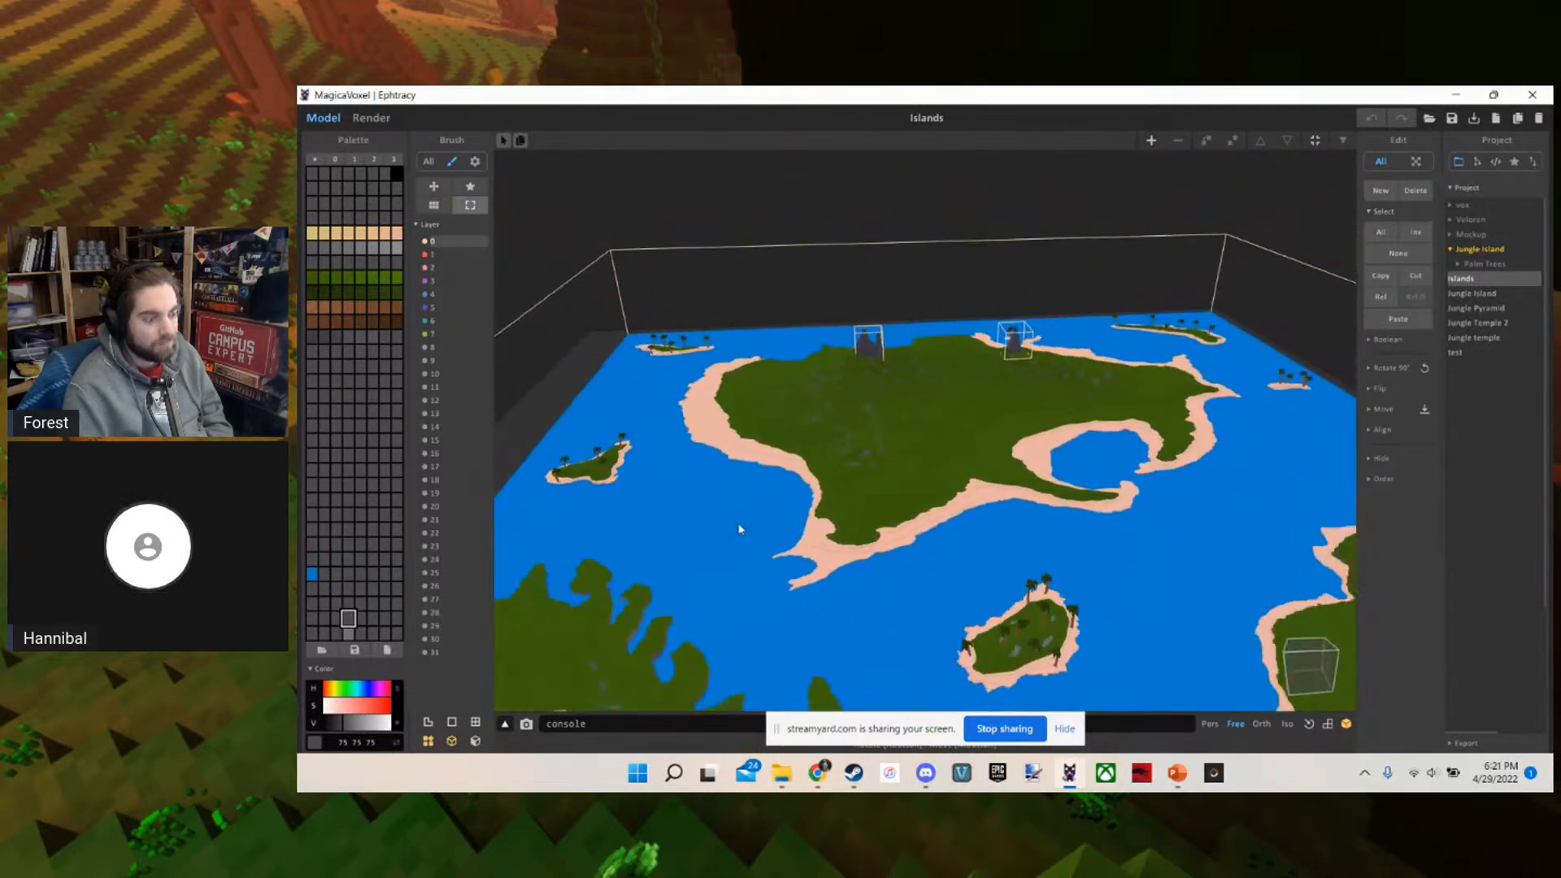
Examine the stone pyramid temples on the main island and the terrain around them up close
right_click_drag(987, 443, 1040, 396)
scroll(1071, 415, "up", 3)
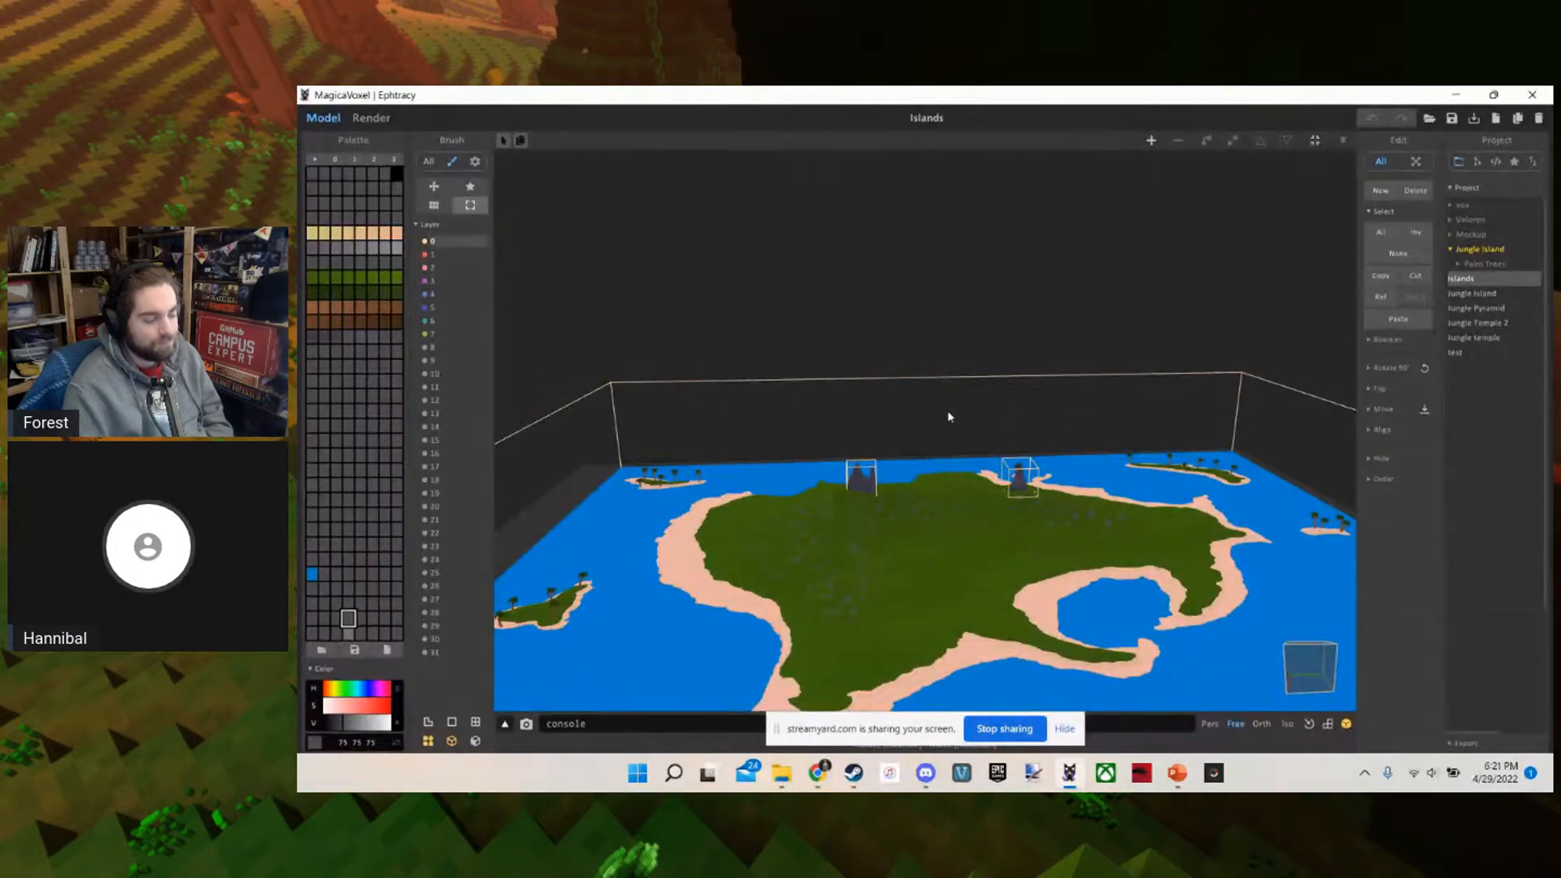
scroll(878, 476, "up", 5)
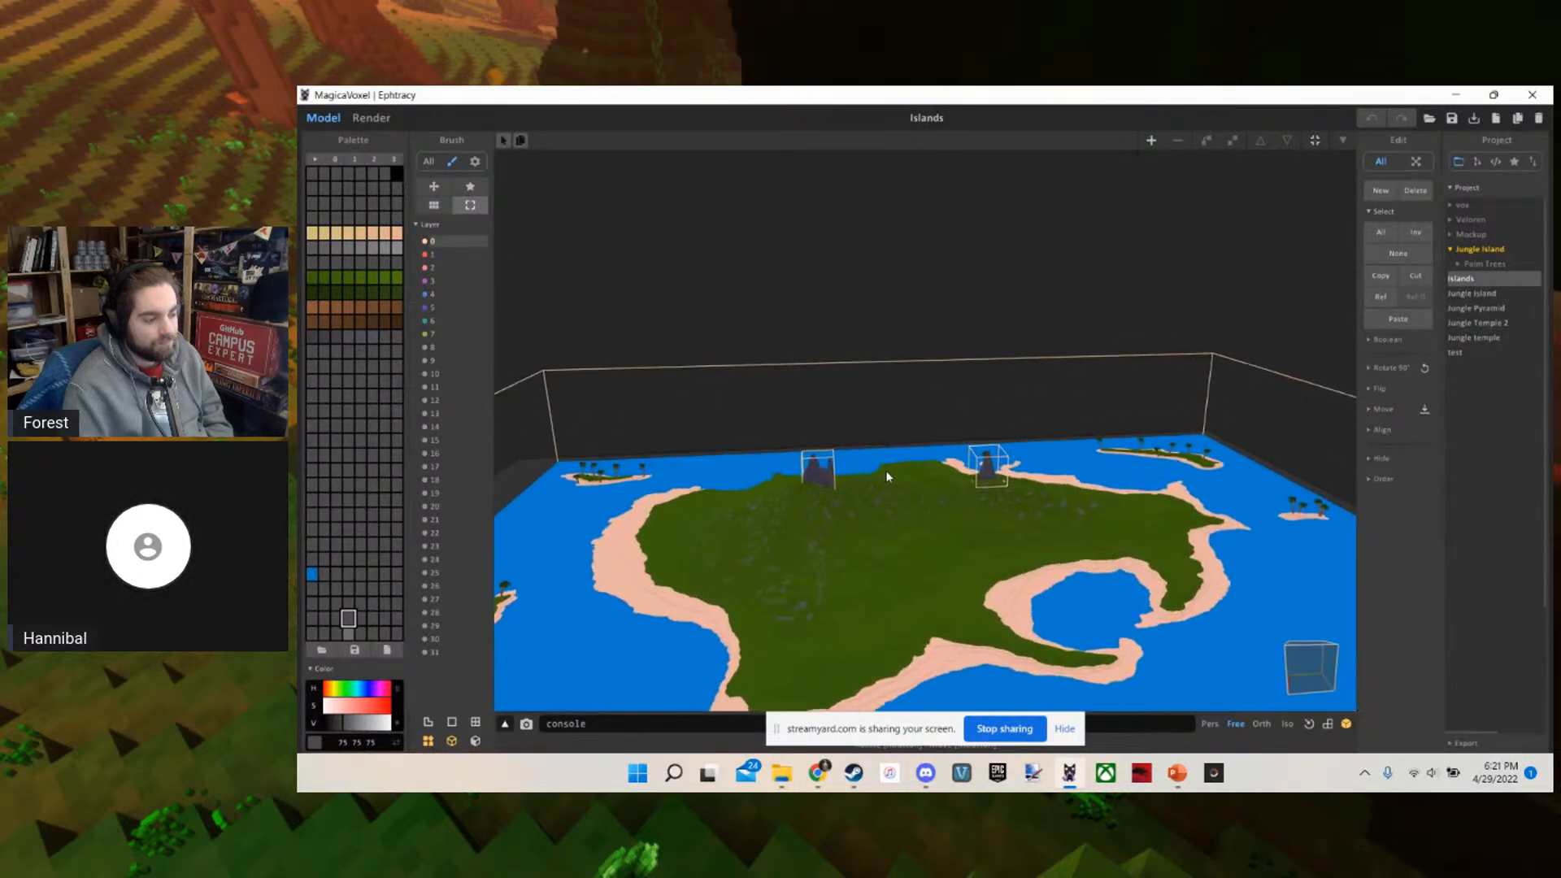
scroll(878, 451, "up", 5)
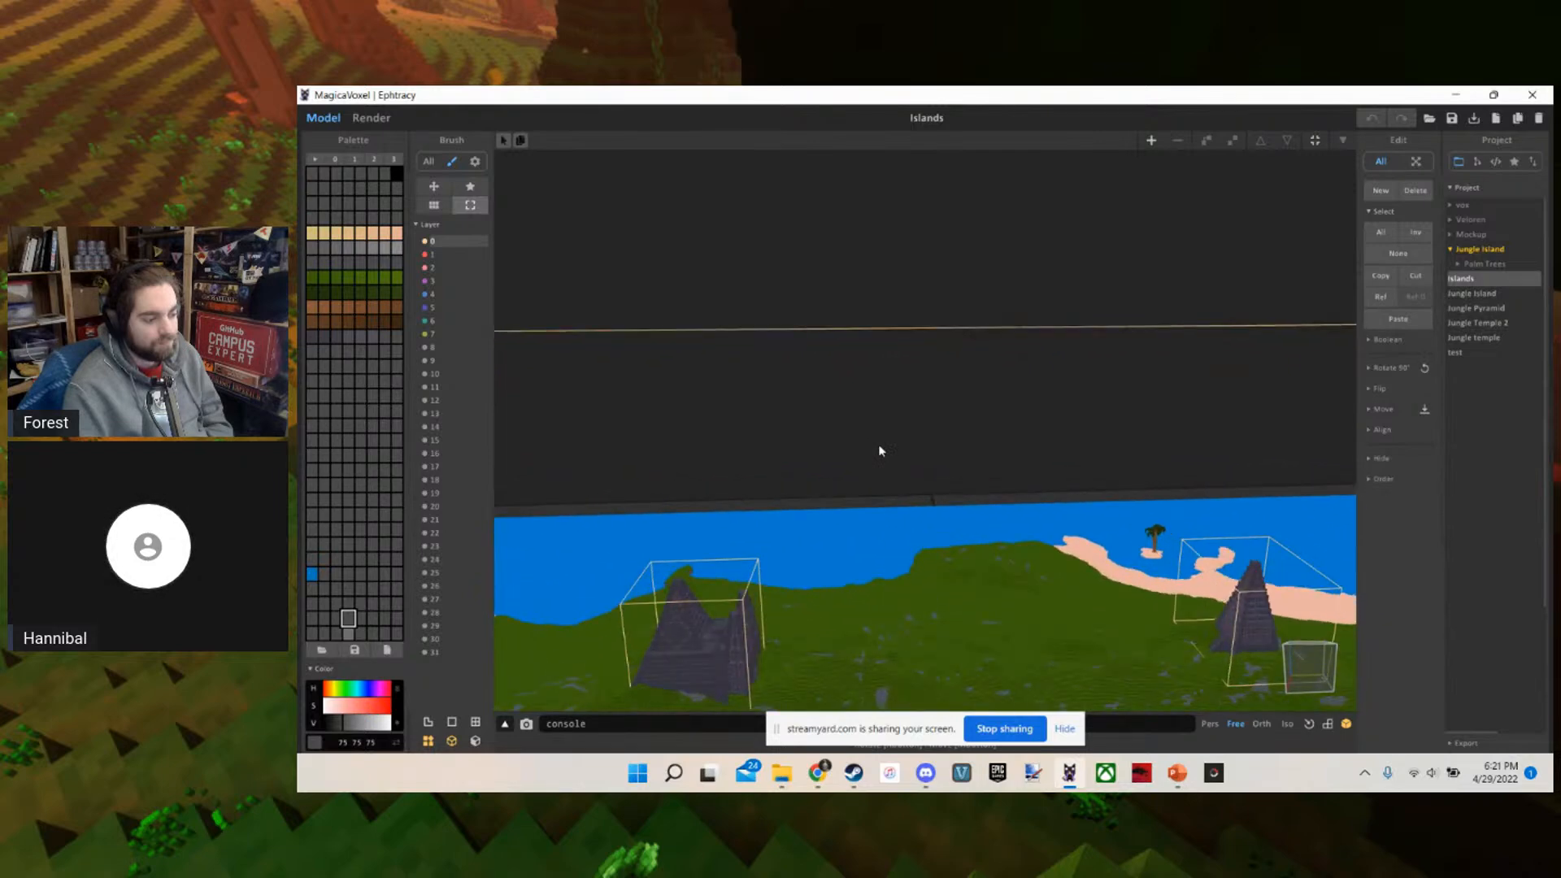
scroll(839, 484, "up", 5)
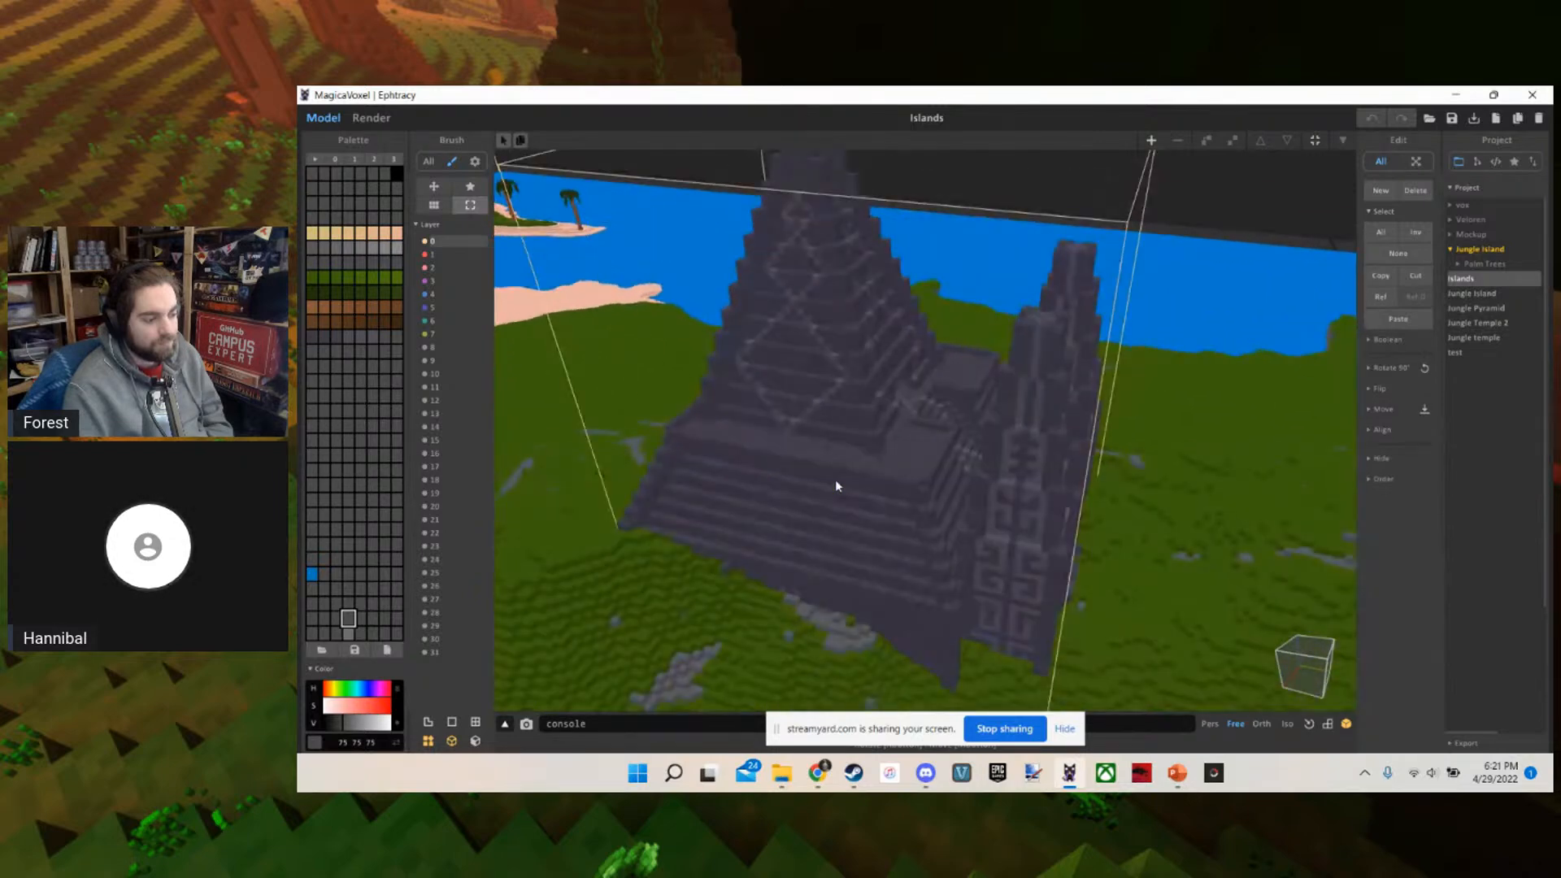
scroll(823, 440, "down", 5)
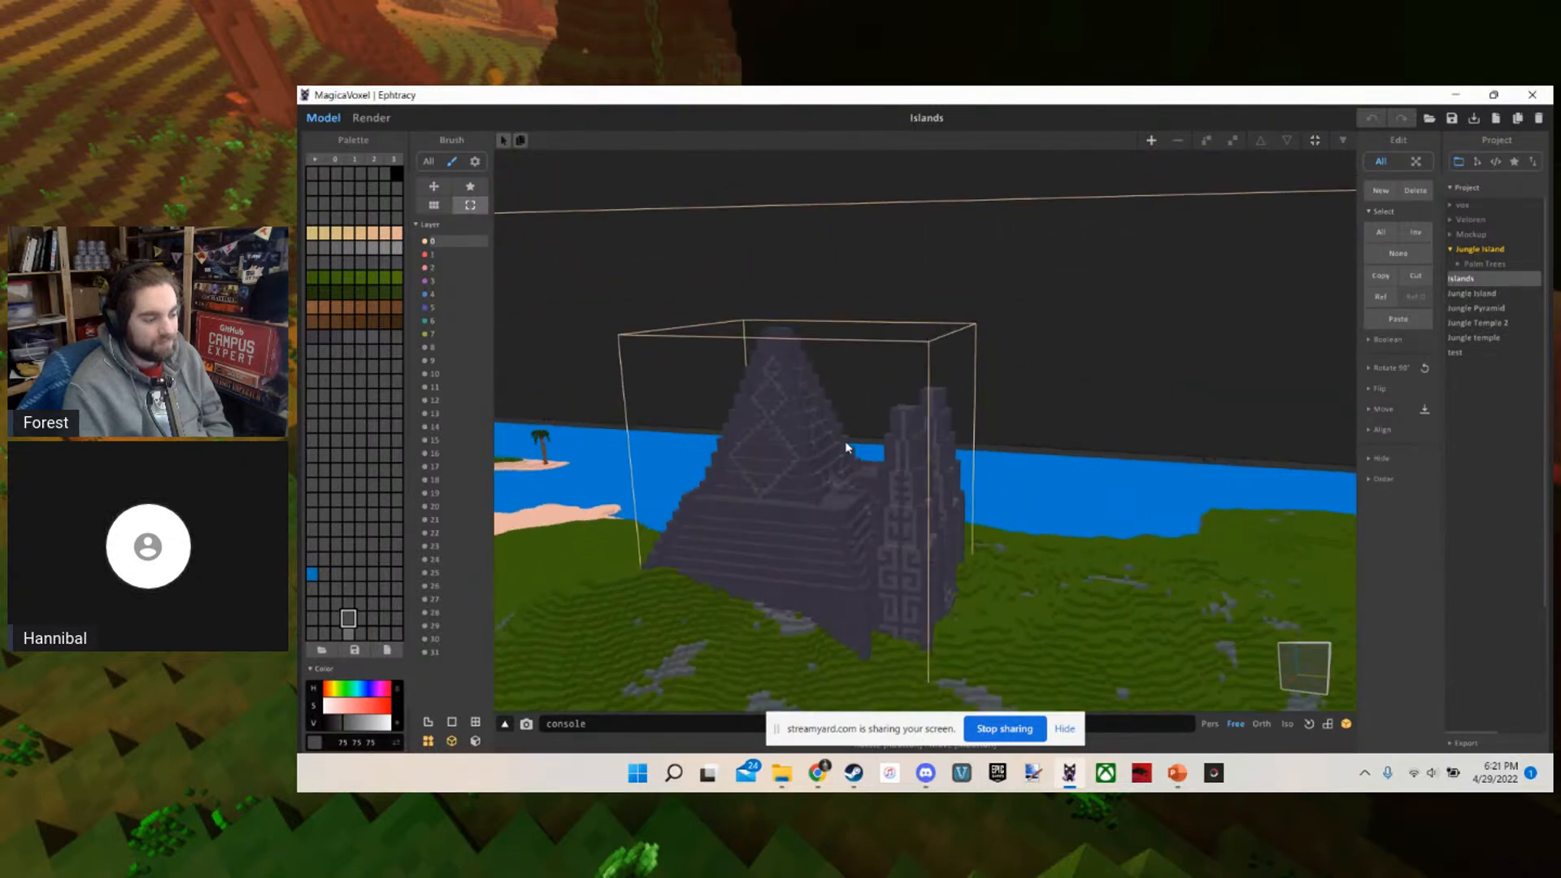
scroll(785, 422, "down", 2)
scroll(785, 420, "up", 3)
right_click_drag(786, 419, 789, 510)
scroll(907, 476, "down", 4)
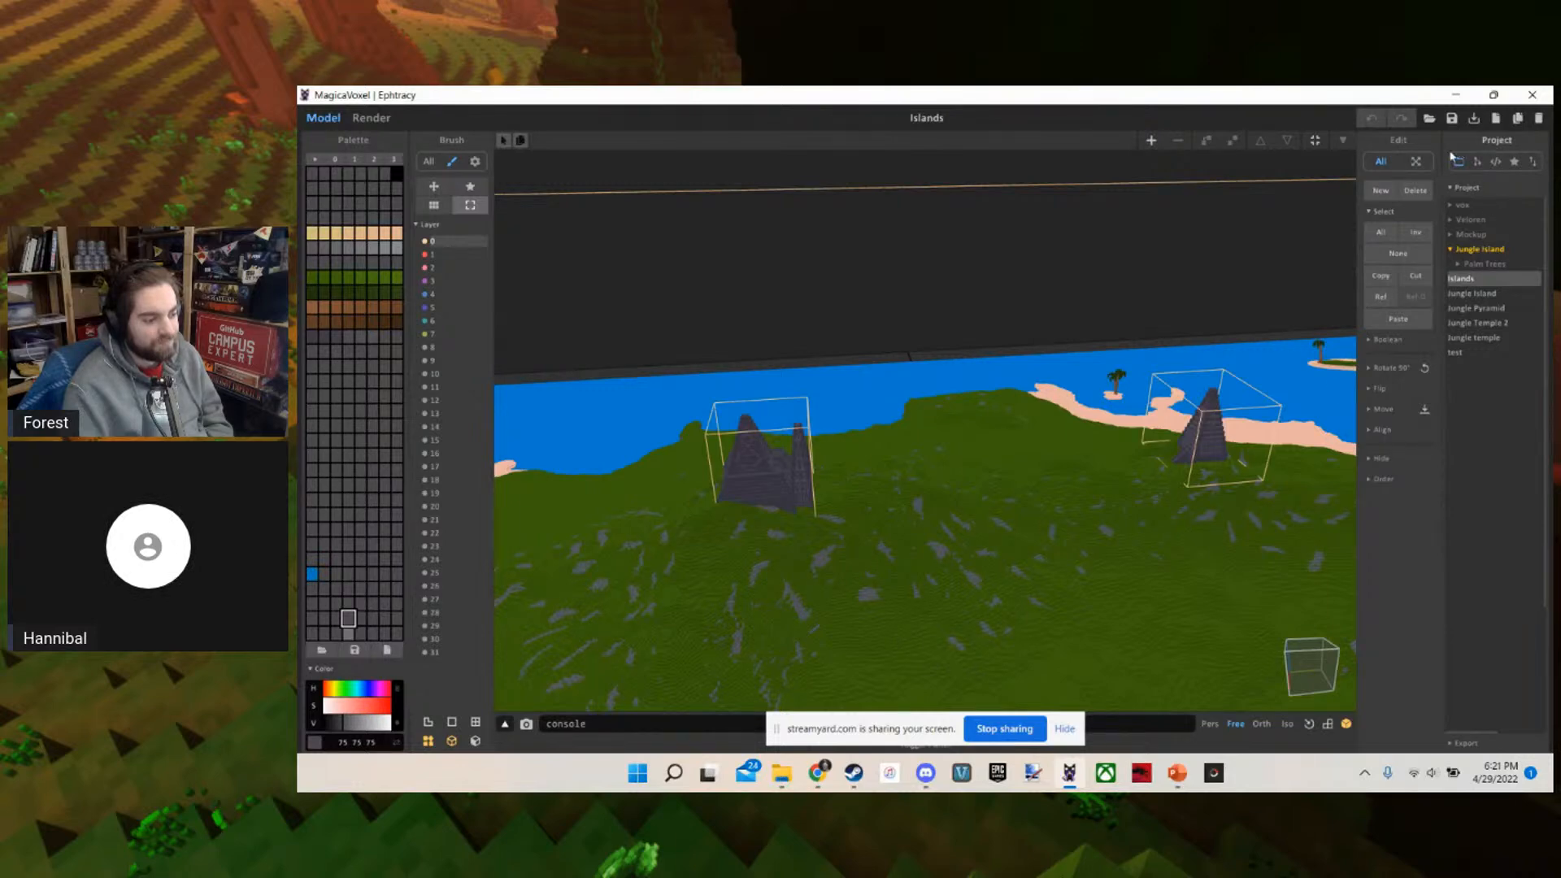
right_click_drag(1101, 316, 639, 393)
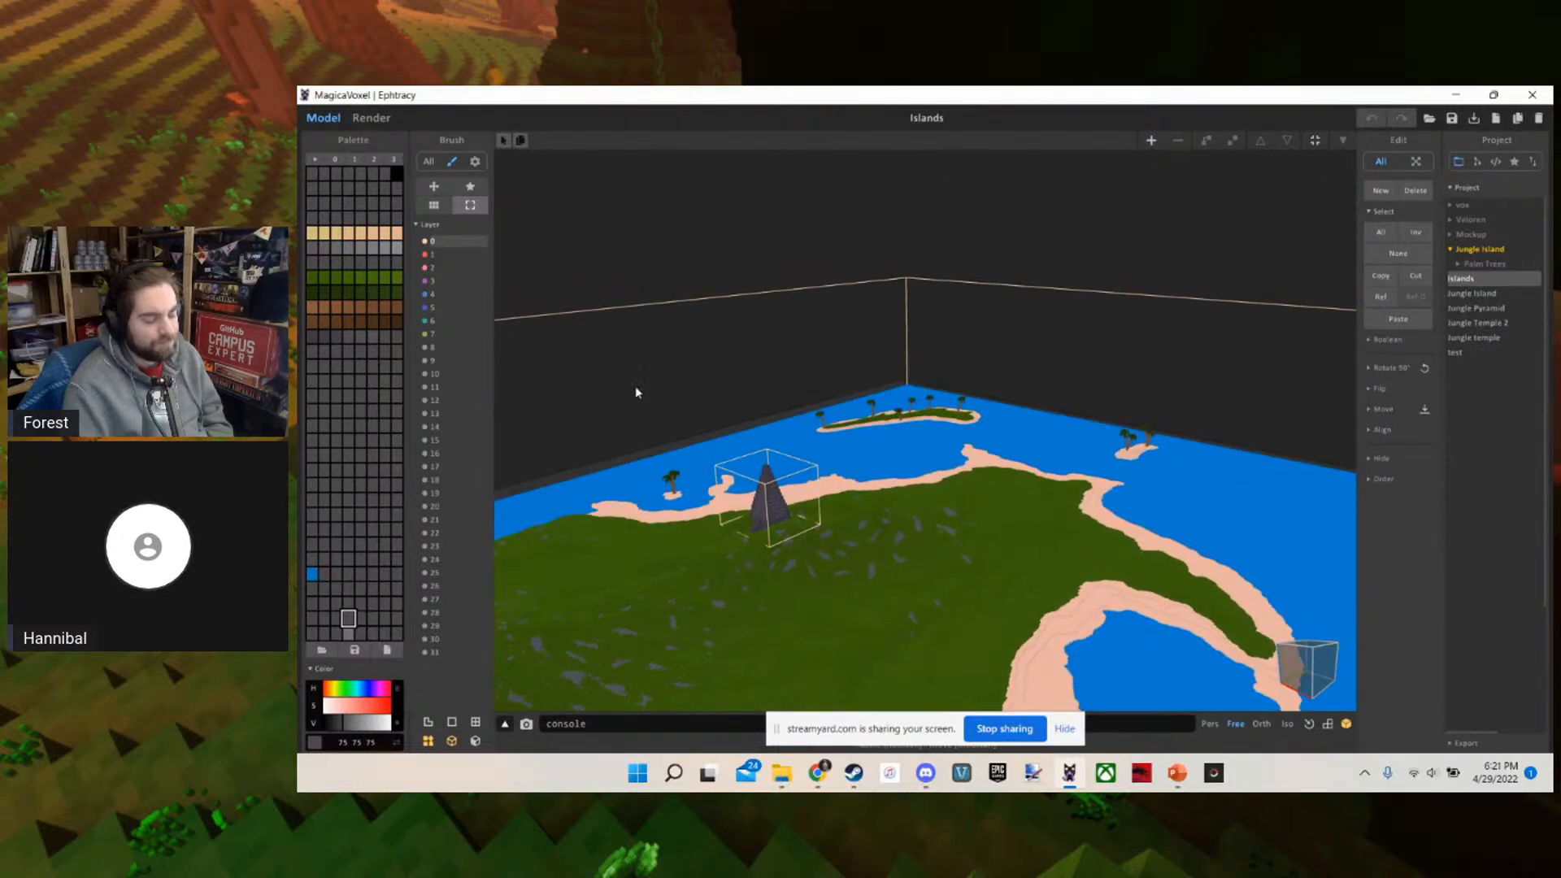
right_click_drag(884, 499, 1062, 366)
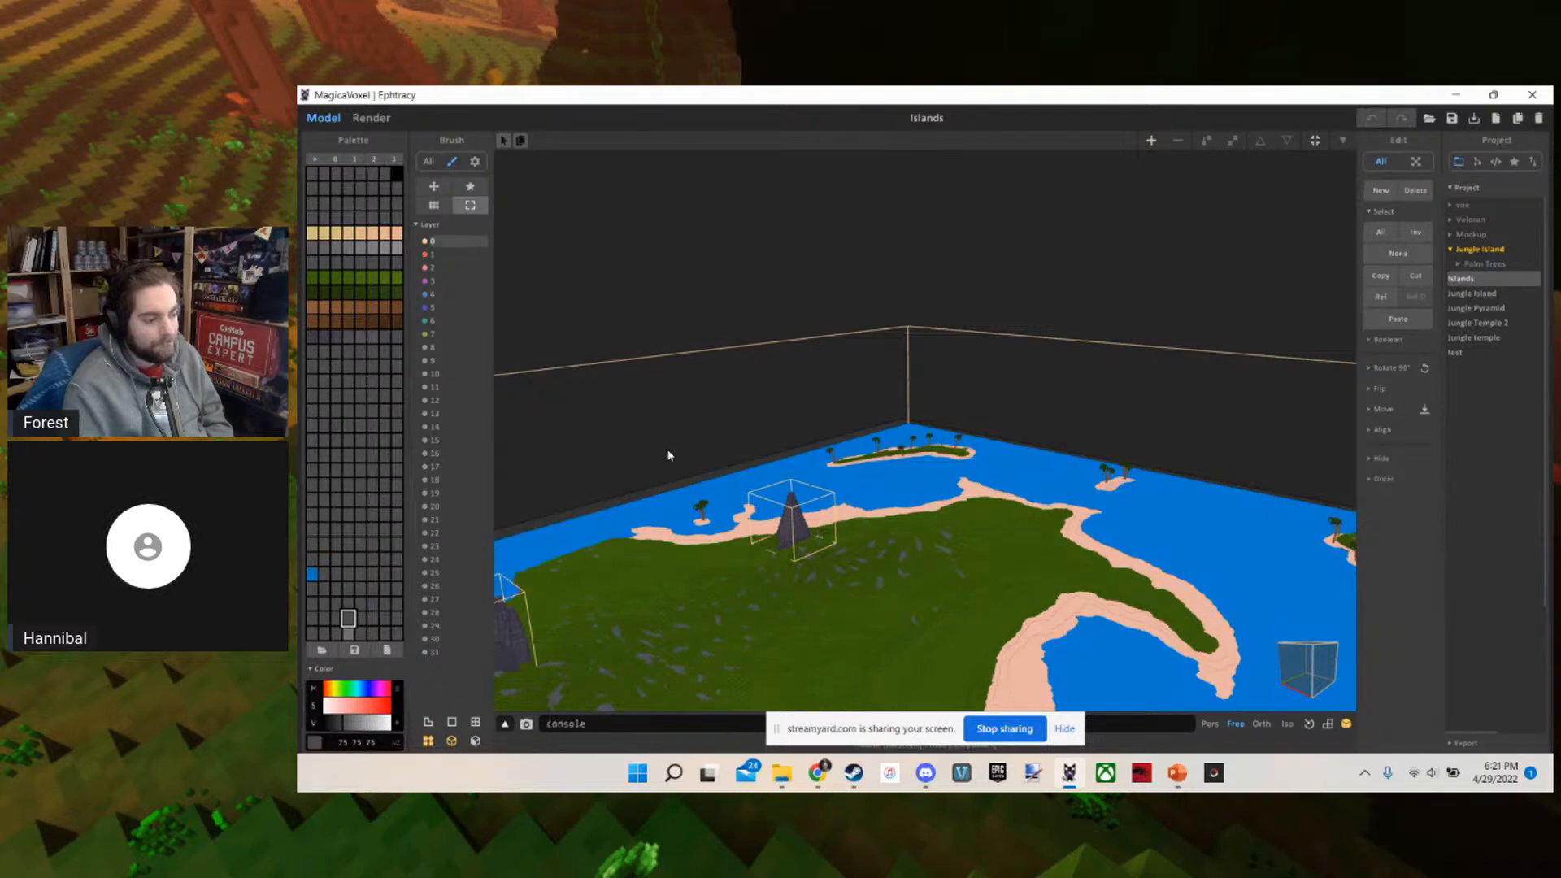
right_click_drag(668, 455, 720, 374)
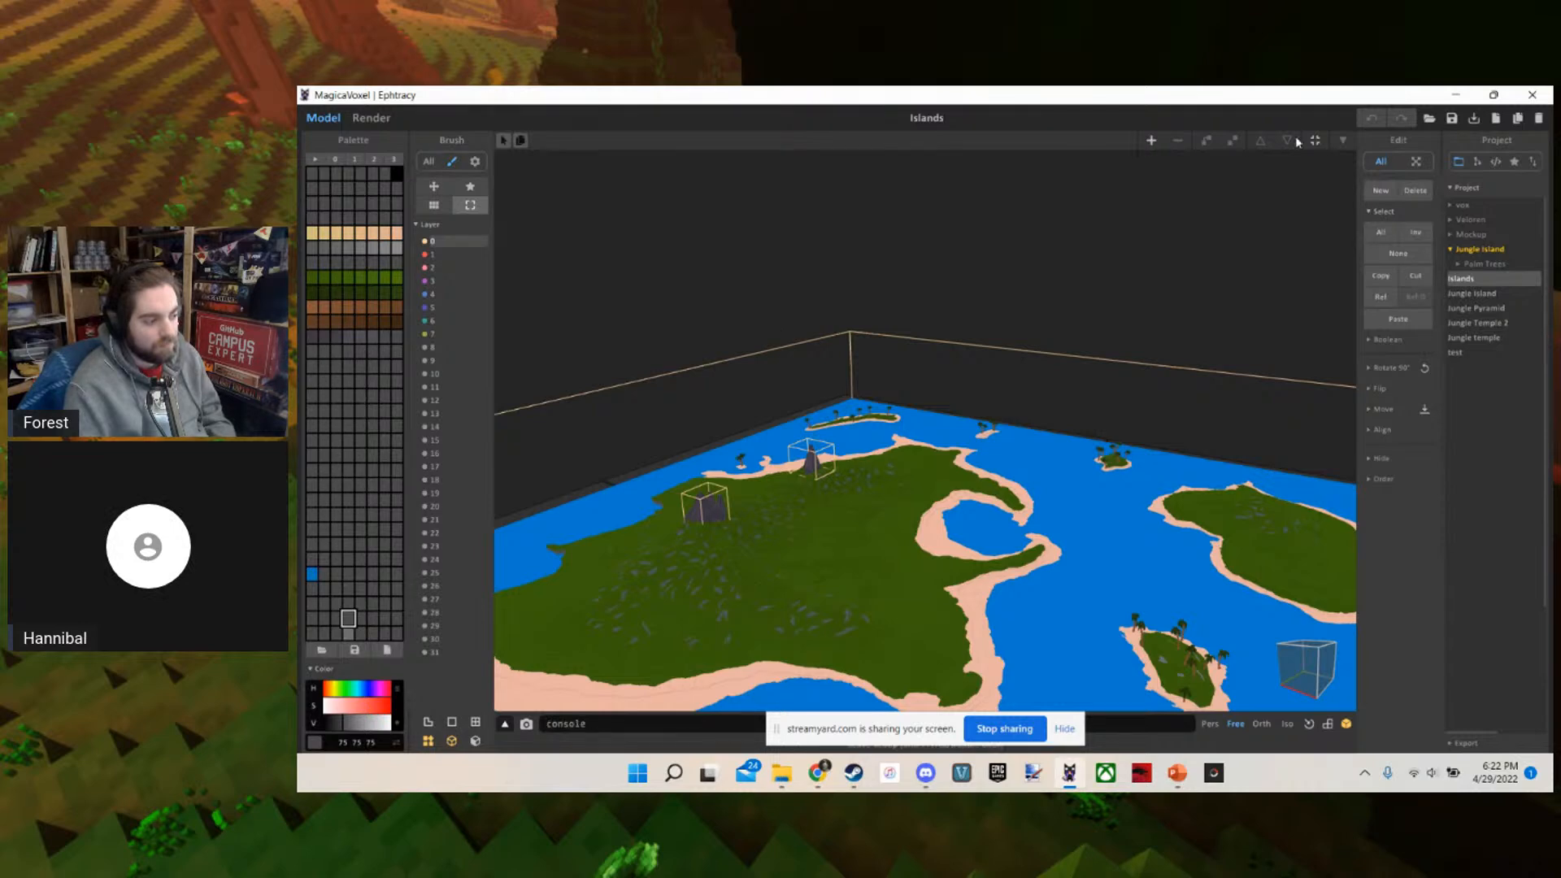
Create a new project and clear the default solid cube so the 40 40 40 volume is empty
left_click(1495, 118)
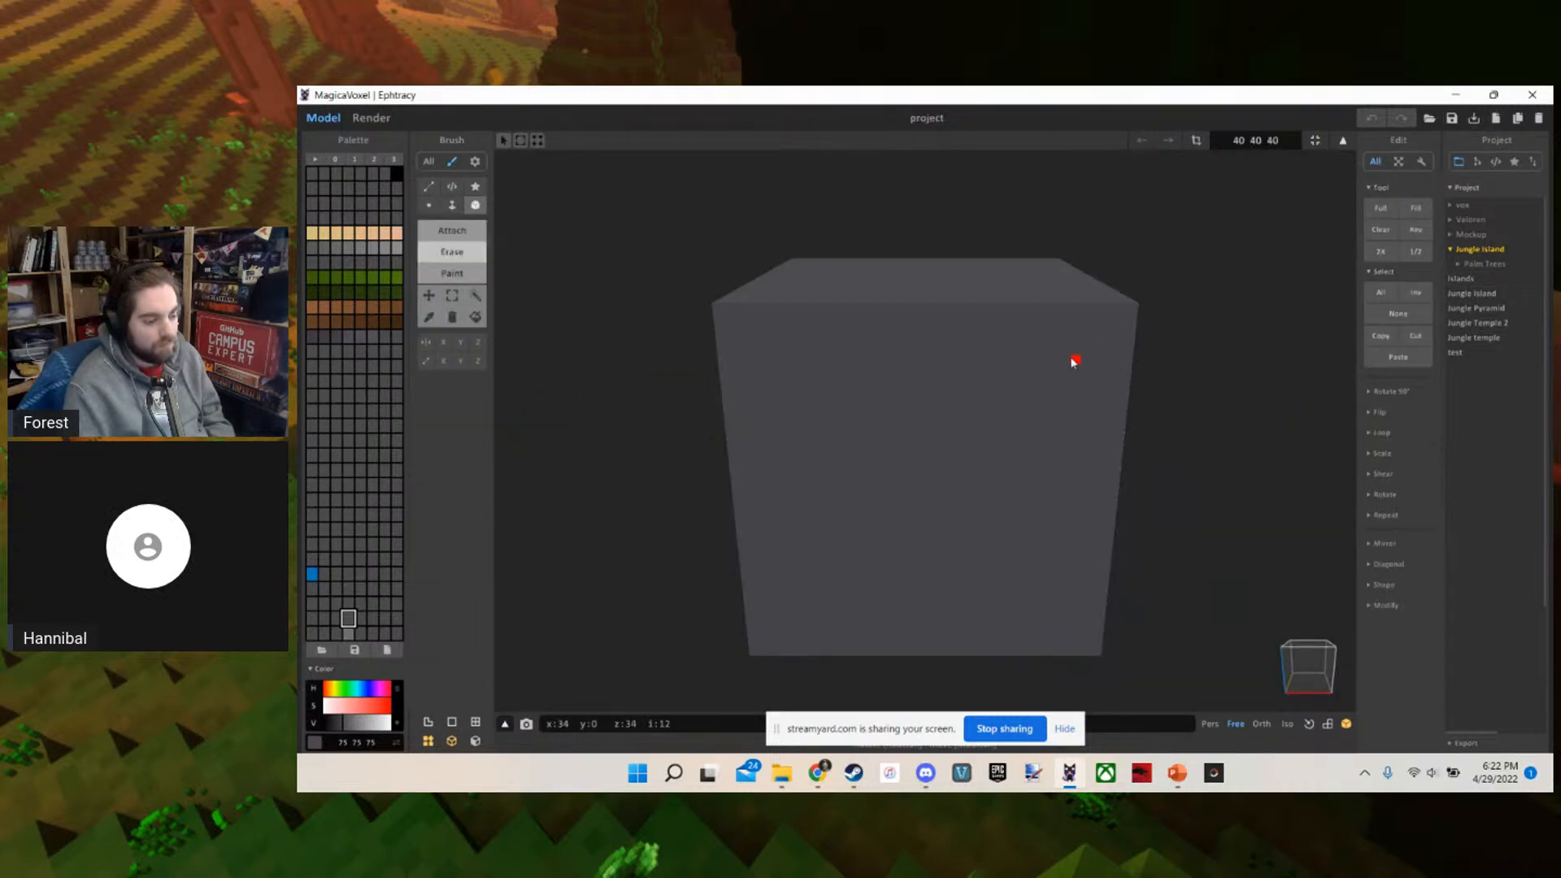
key("Delete")
scroll(871, 464, "down", 2)
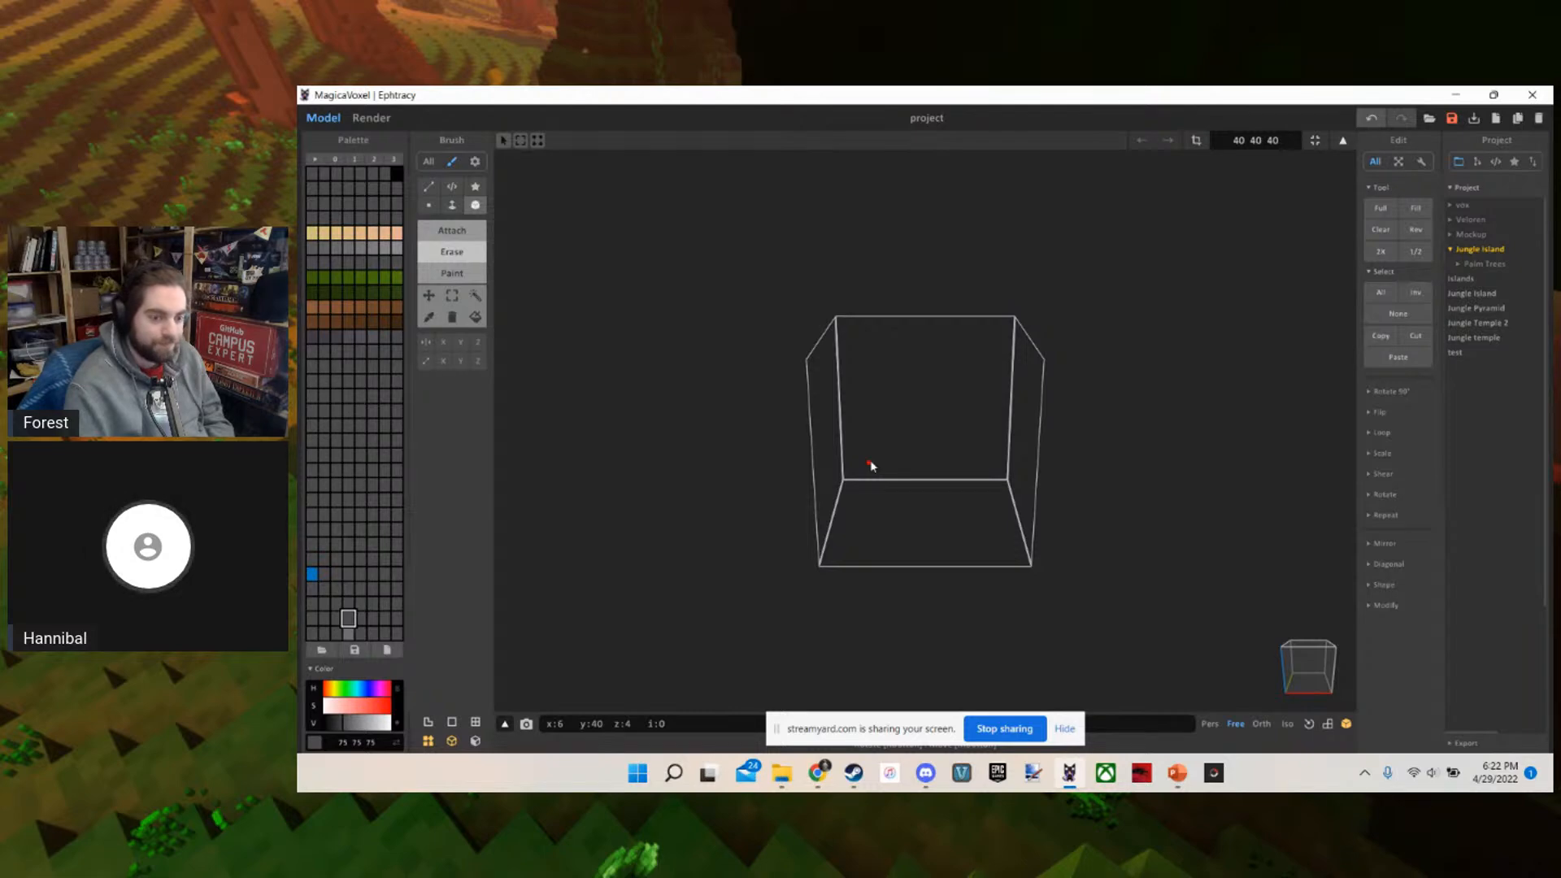
scroll(871, 464, "up", 1)
scroll(873, 465, "up", 1)
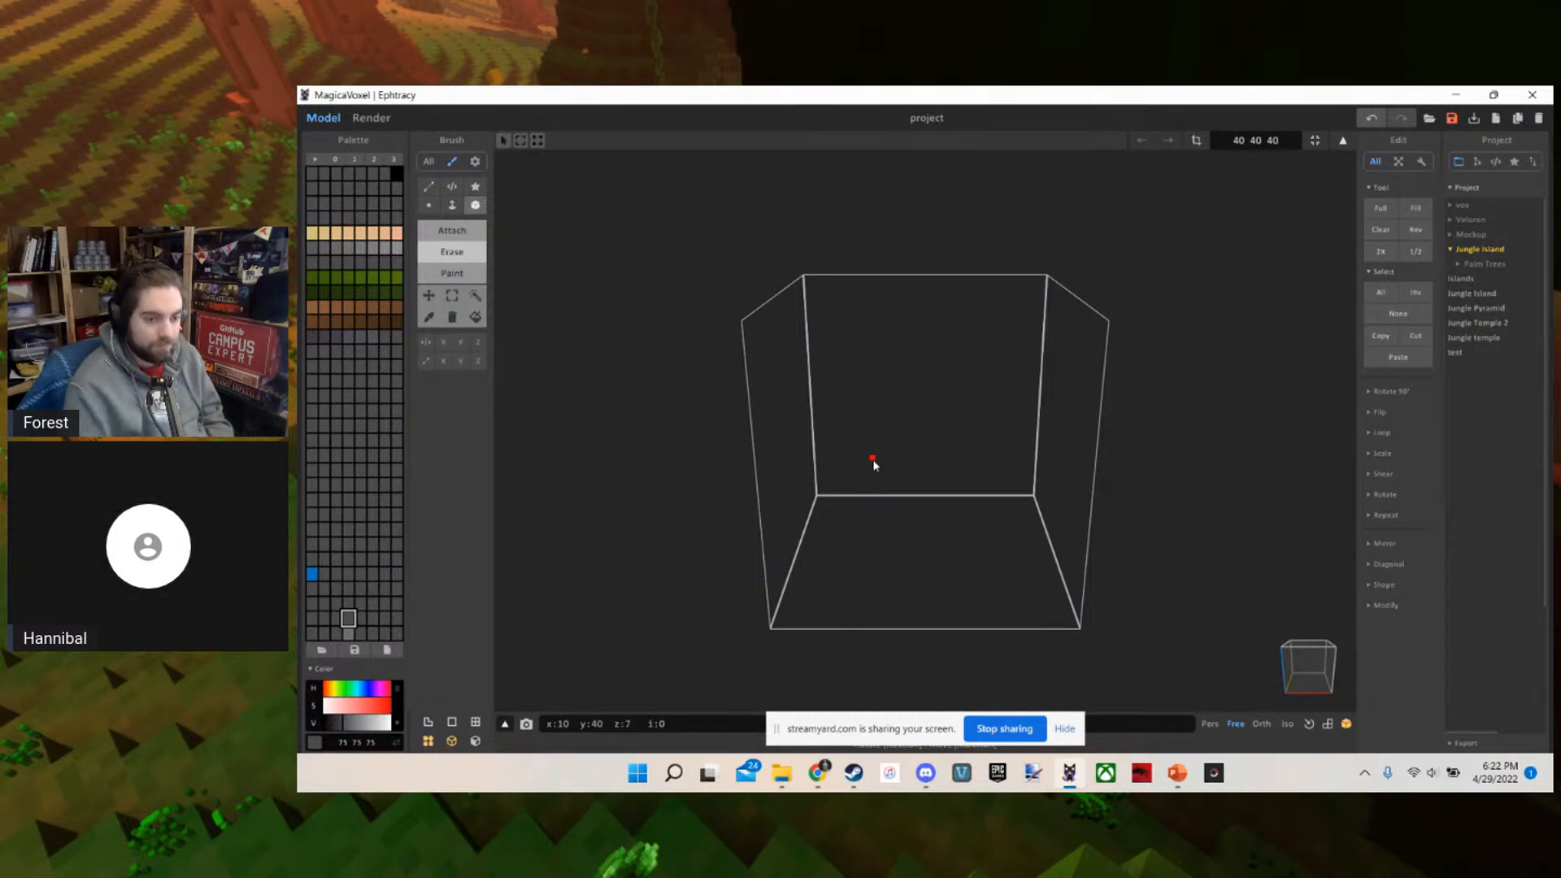
scroll(855, 369, "up", 3)
scroll(854, 369, "down", 3)
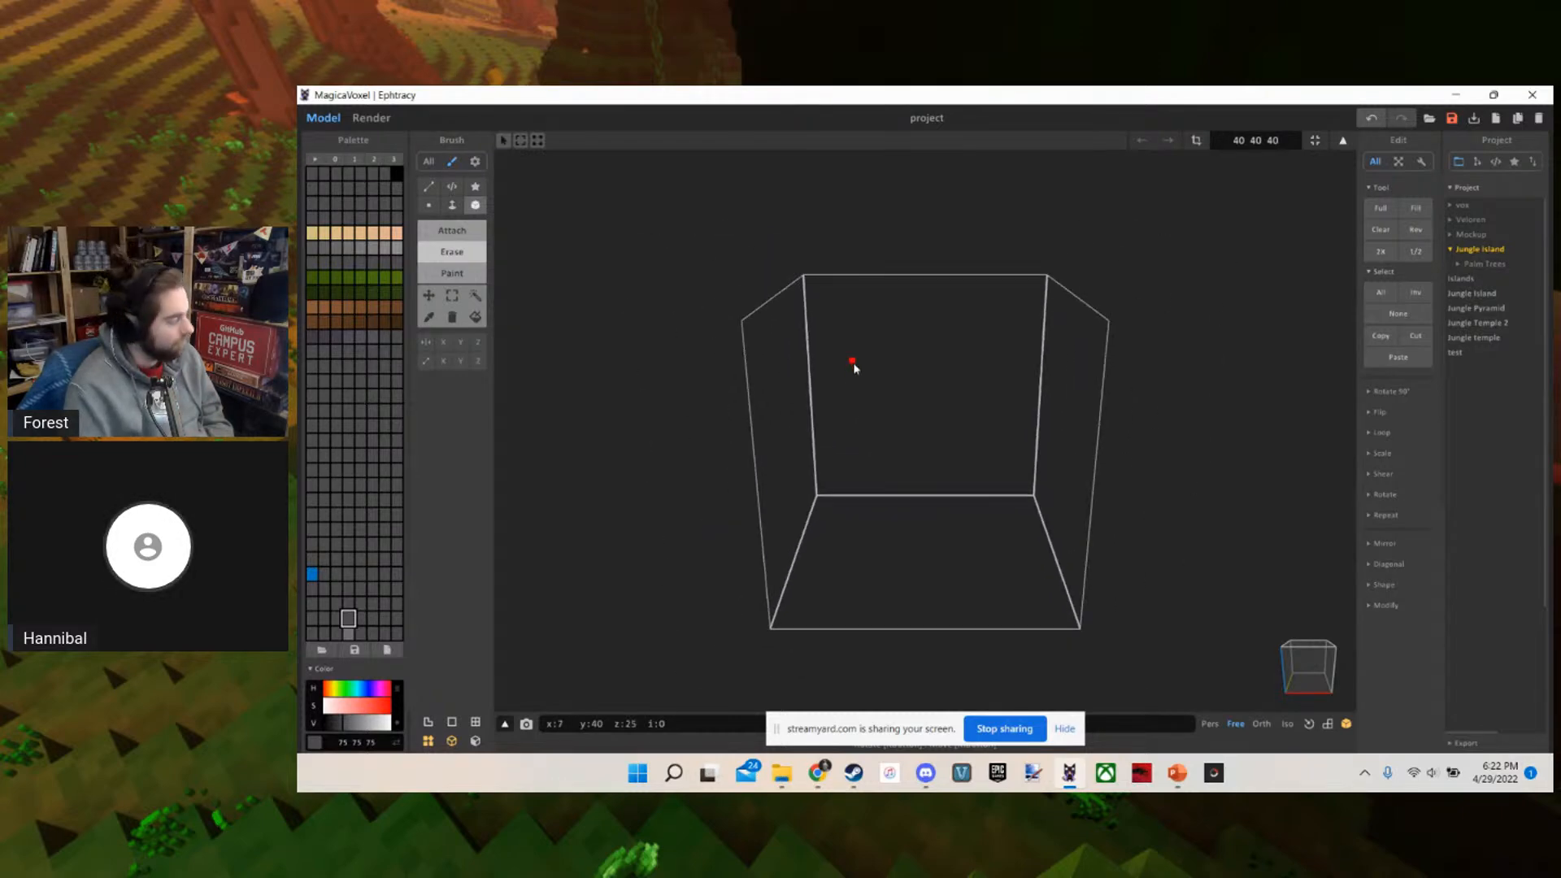
left_click(1249, 140)
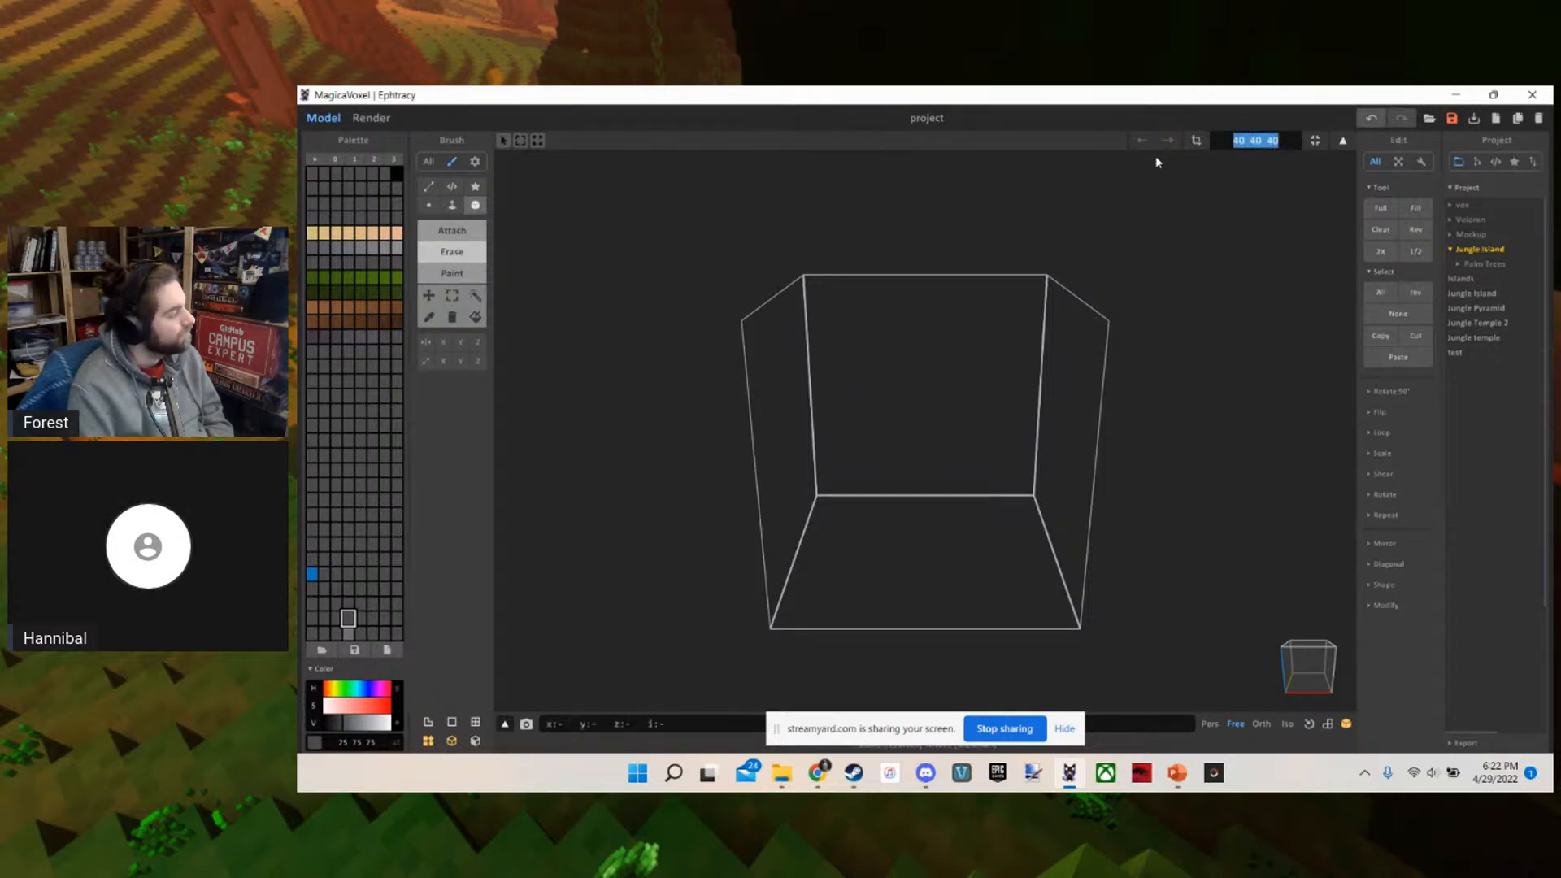
type("w")
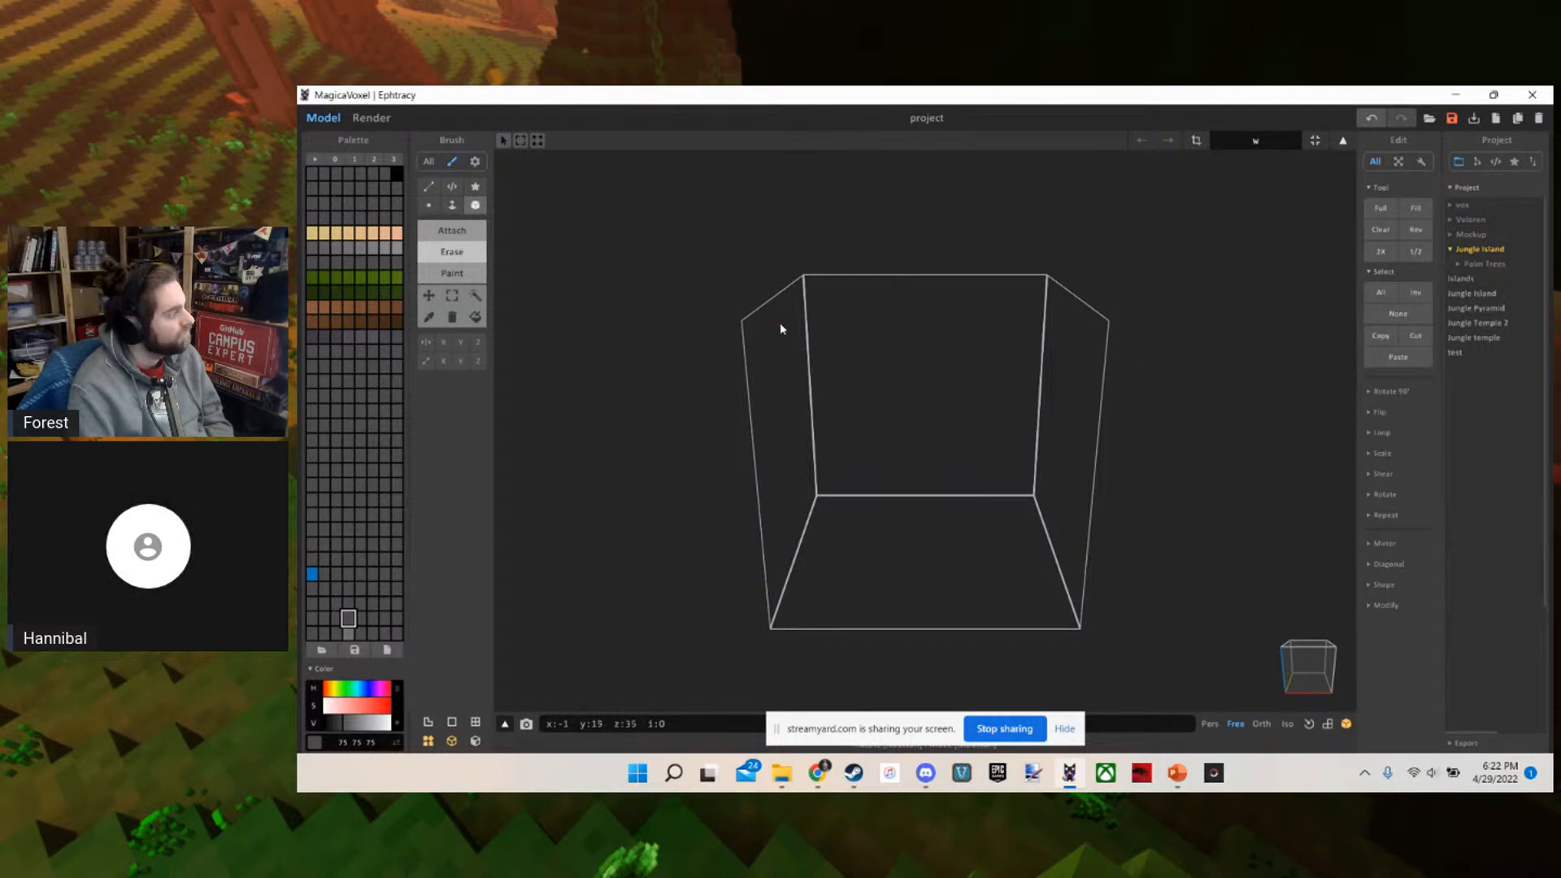
scroll(931, 373, "up", 5)
right_click_drag(929, 368, 934, 461)
scroll(930, 411, "down", 6)
scroll(933, 459, "up", 5)
scroll(935, 461, "down", 4)
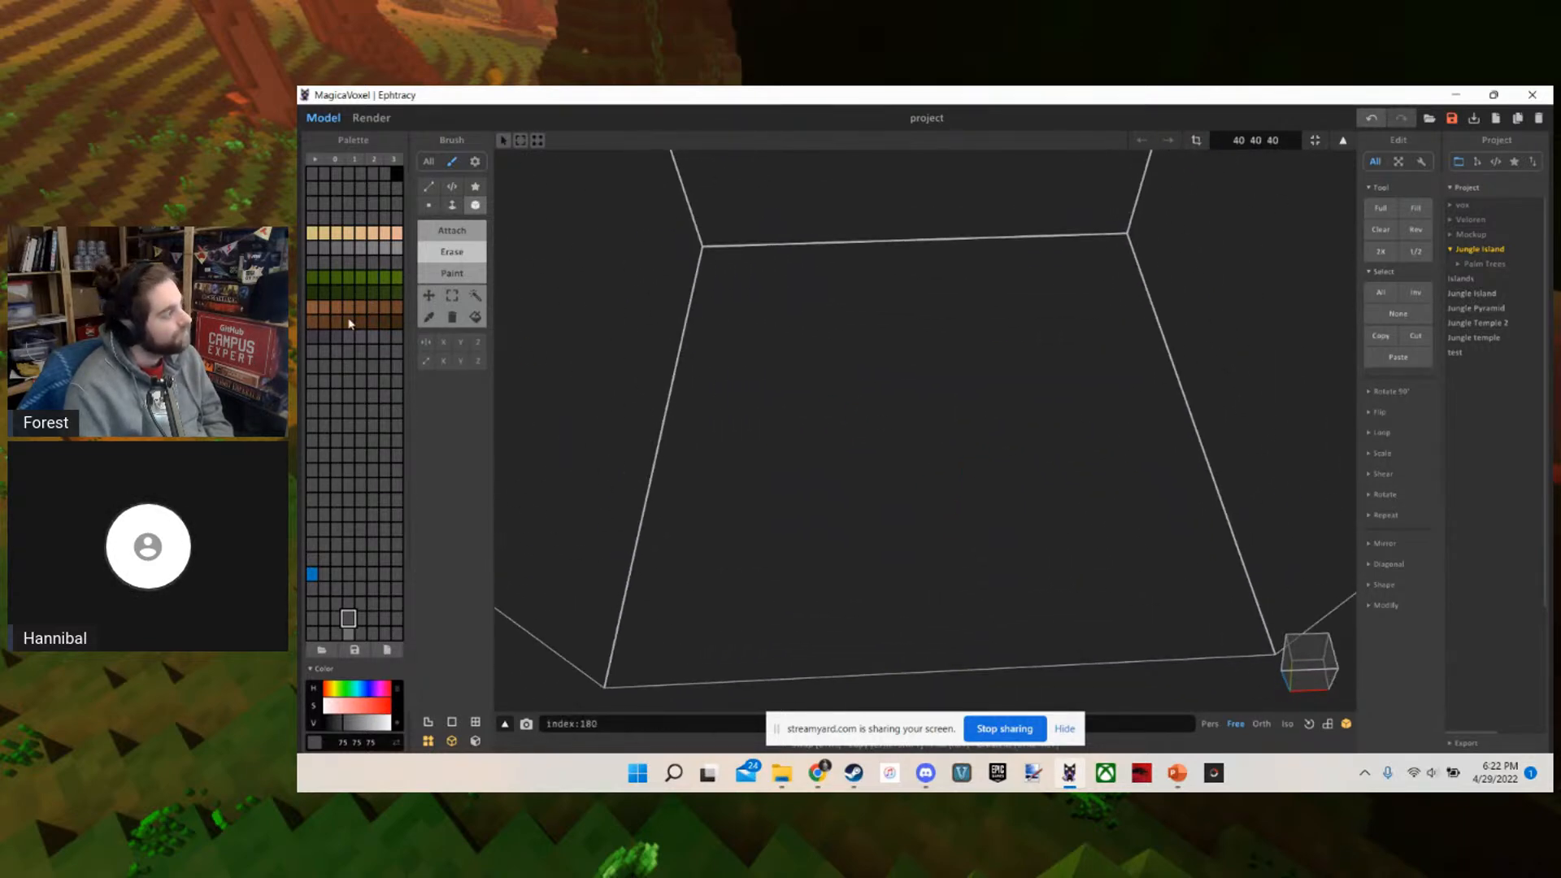
Attach a small block two voxels wide in the dark purple-grey colour 64 59 69 on the floor of the volume
left_click(313, 337)
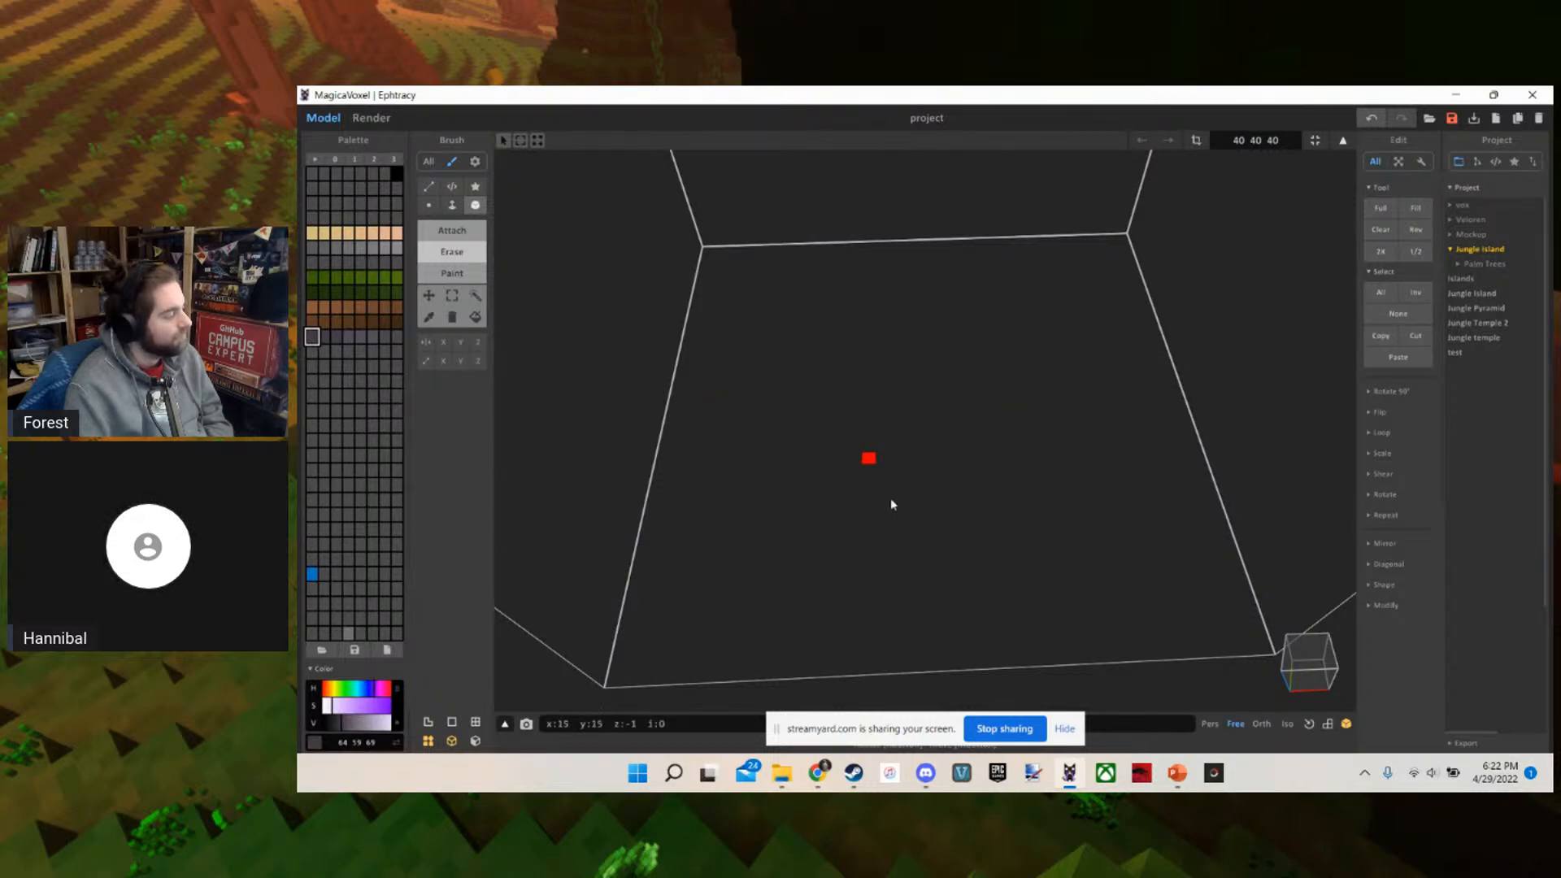
scroll(802, 347, "up", 4)
scroll(808, 414, "down", 5)
right_click_drag(801, 348, 804, 404)
scroll(804, 404, "up", 4)
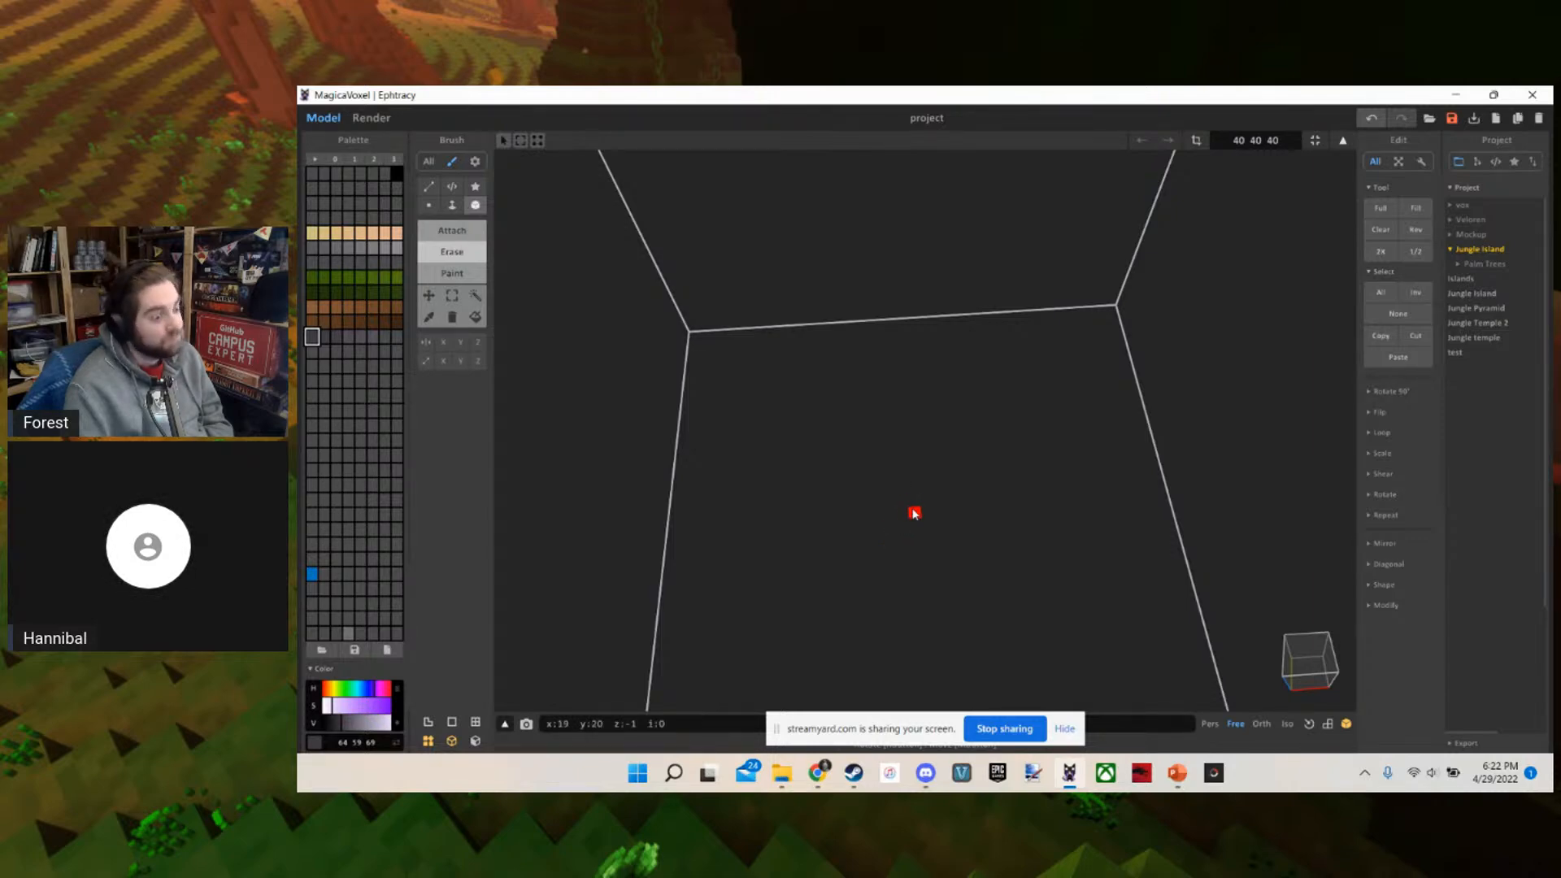
key("t")
scroll(886, 490, "up", 2)
mouse_move(863, 471)
left_mouse_down()
mouse_move(886, 537)
mouse_move(908, 491)
mouse_move(886, 487)
left_mouse_up()
scroll(801, 490, "down", 2)
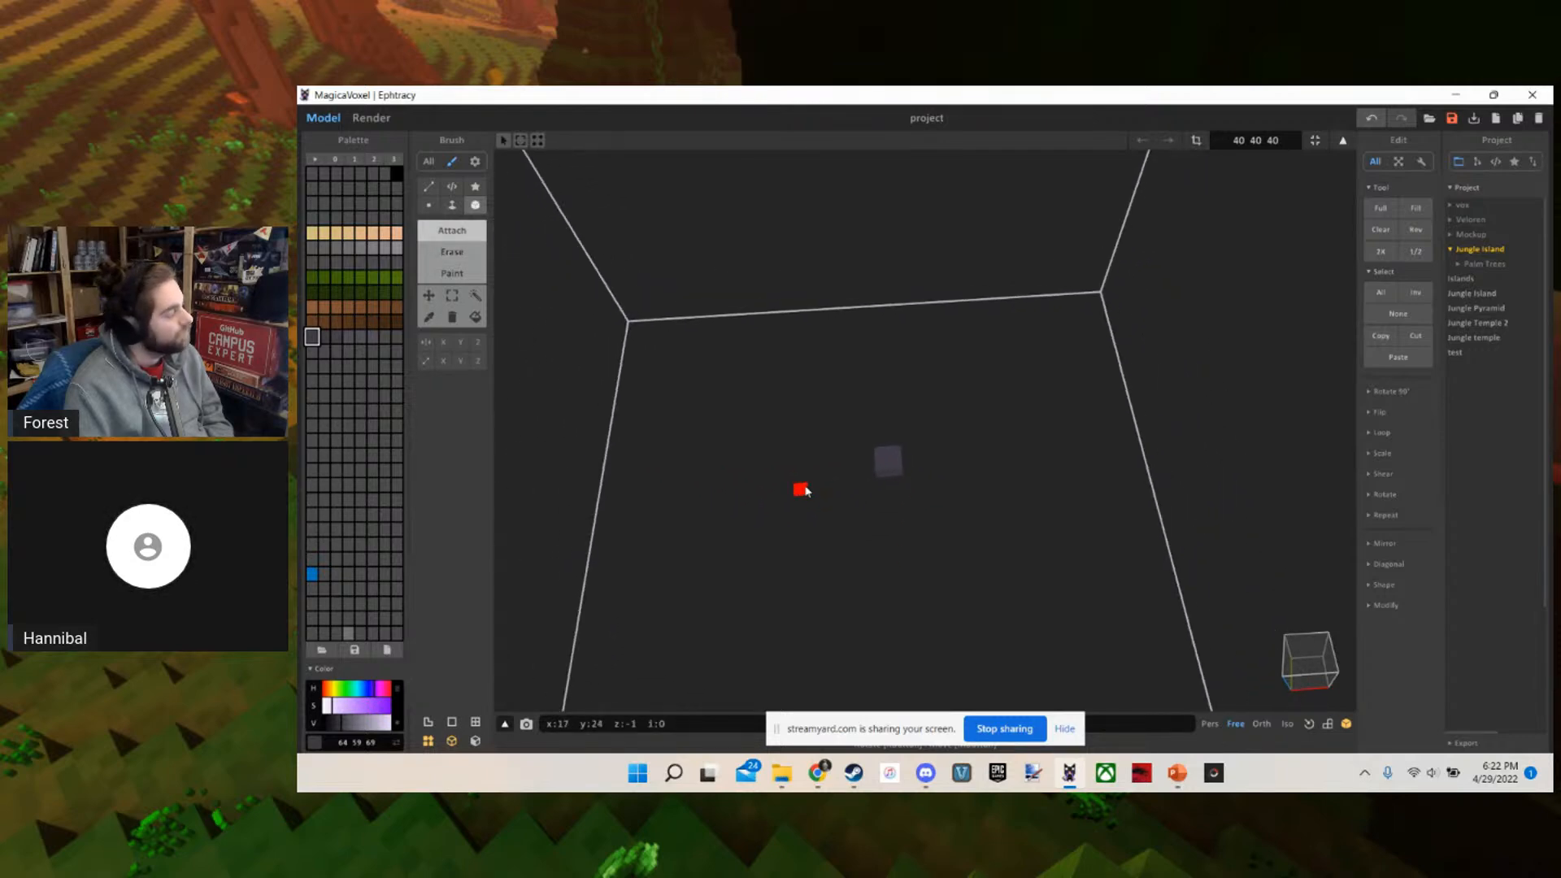
scroll(805, 489, "up", 2)
mouse_move(805, 490)
right_mouse_down()
mouse_move(780, 477)
mouse_move(805, 488)
right_mouse_up()
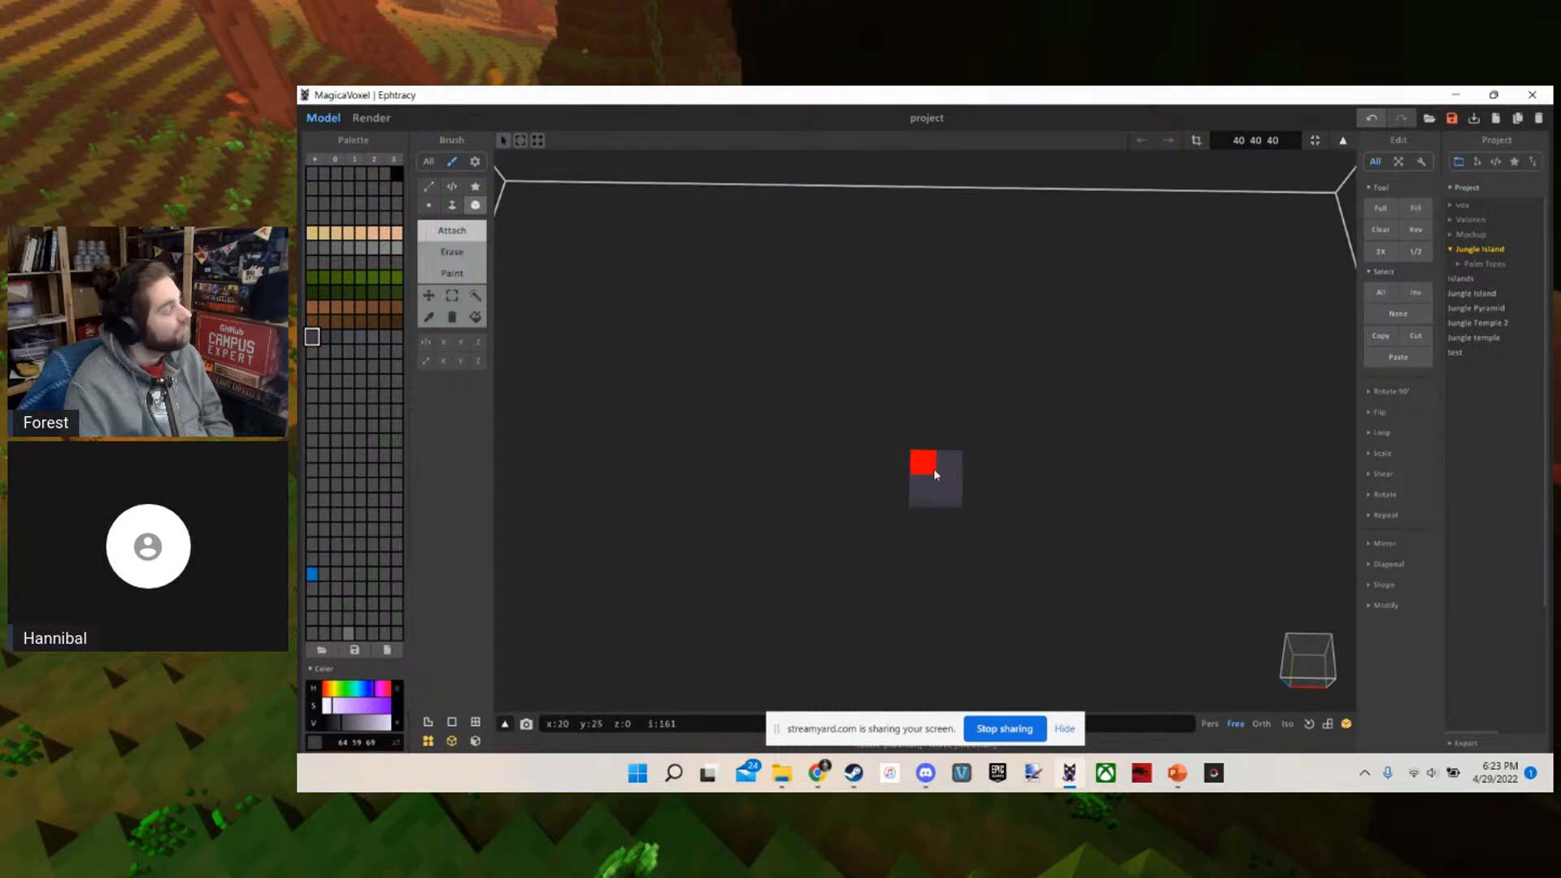
Attach a single voxel in the same purple-grey colour on the floor, a few voxels away from the larger block
scroll(934, 478, "up", 2)
right_click_drag(935, 485, 935, 491)
scroll(935, 491, "down", 5)
scroll(943, 486, "up", 3)
scroll(961, 477, "down", 3)
middle_click_drag(961, 478, 930, 471)
scroll(931, 471, "up", 4)
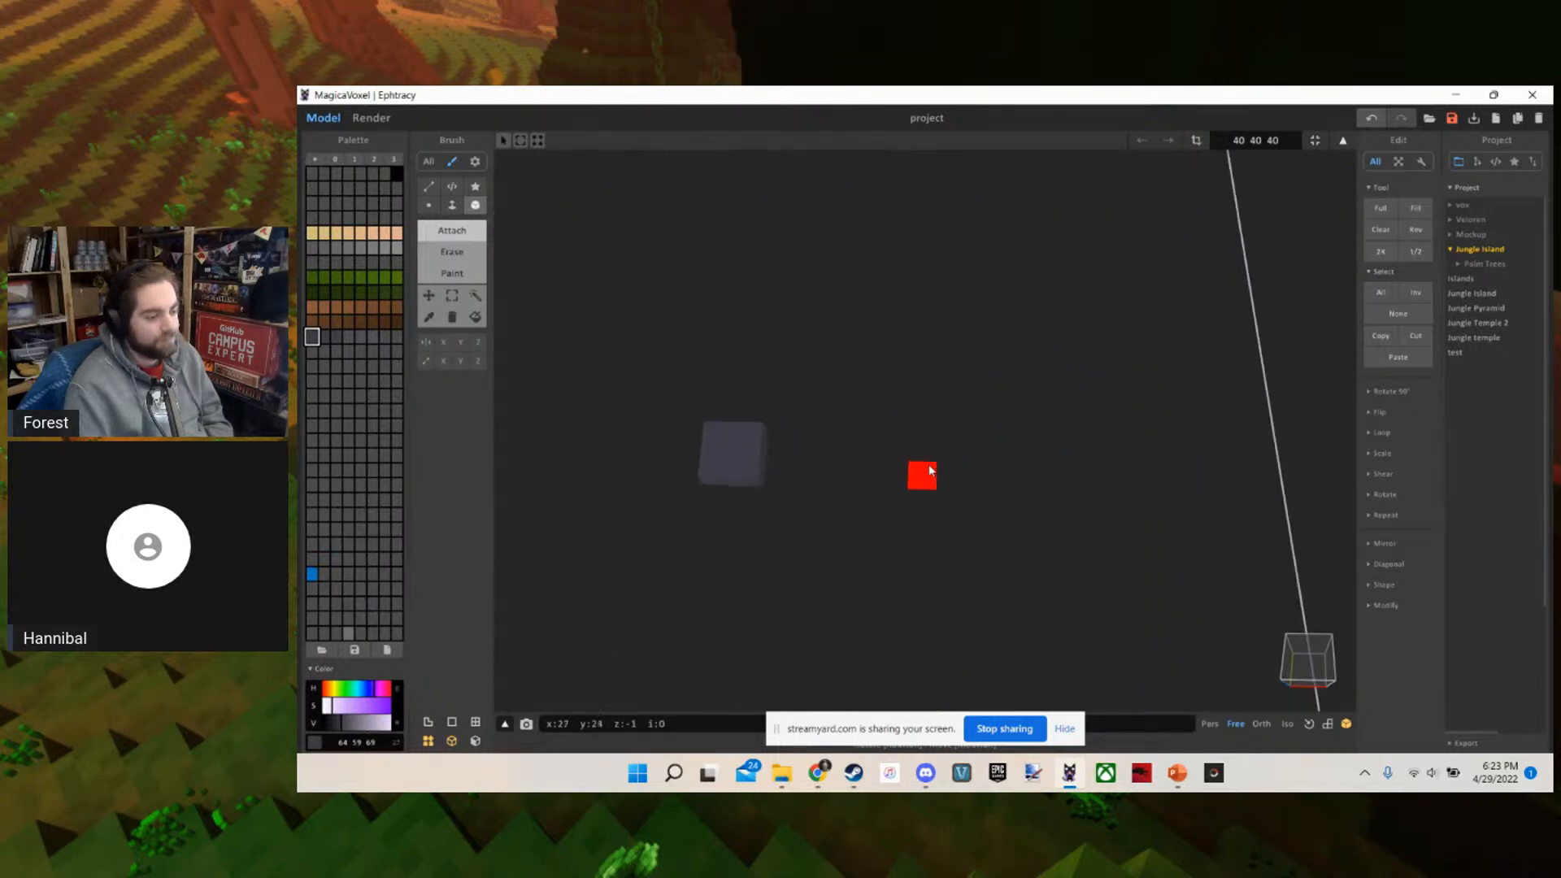
left_click(904, 456)
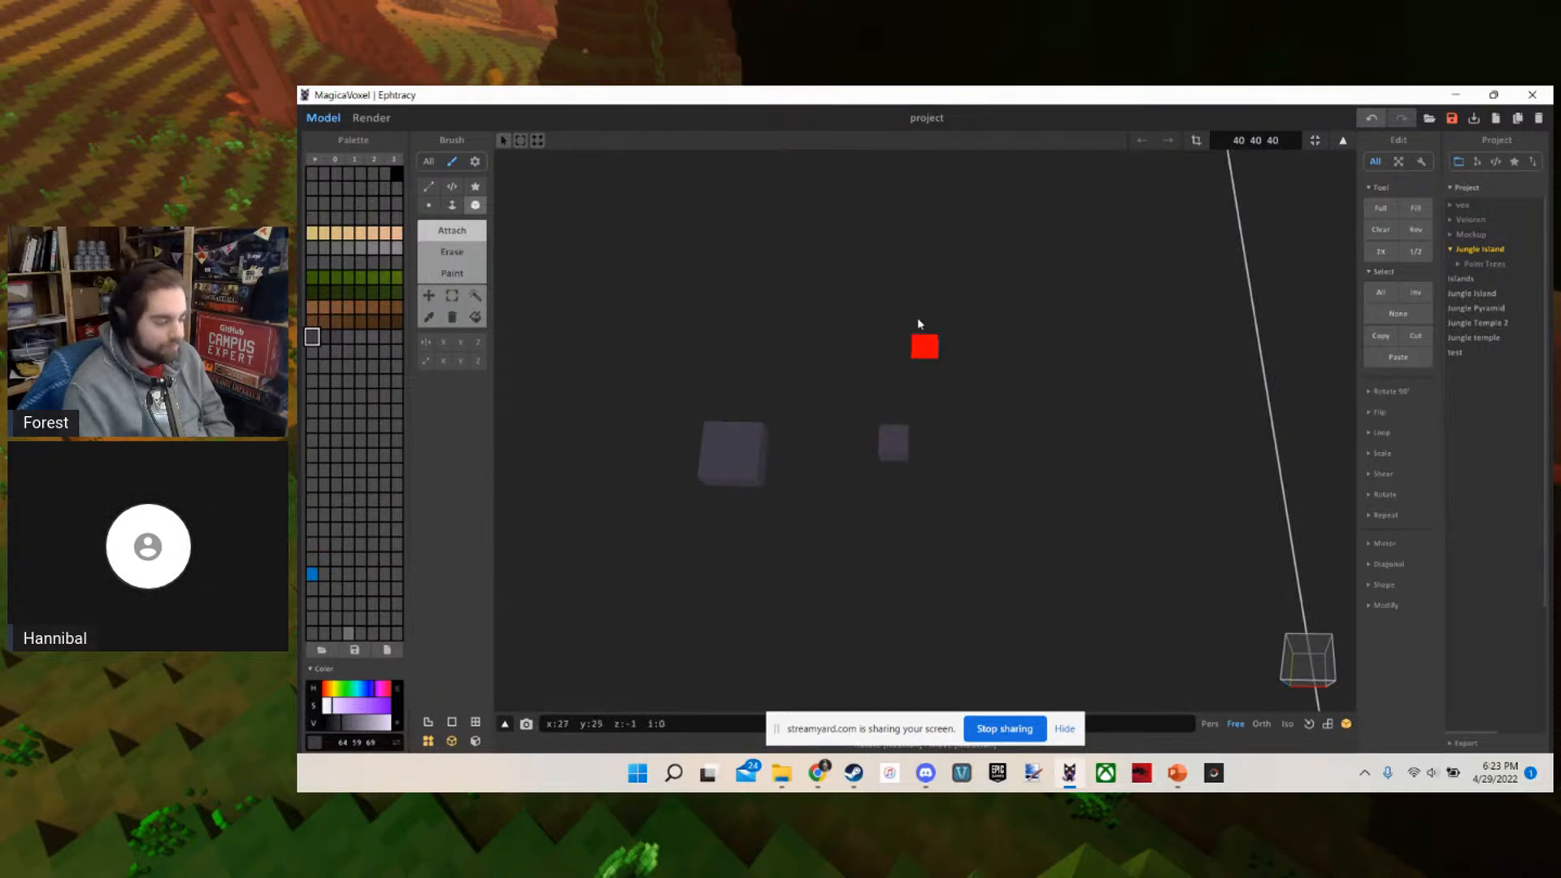
scroll(890, 447, "down", 3)
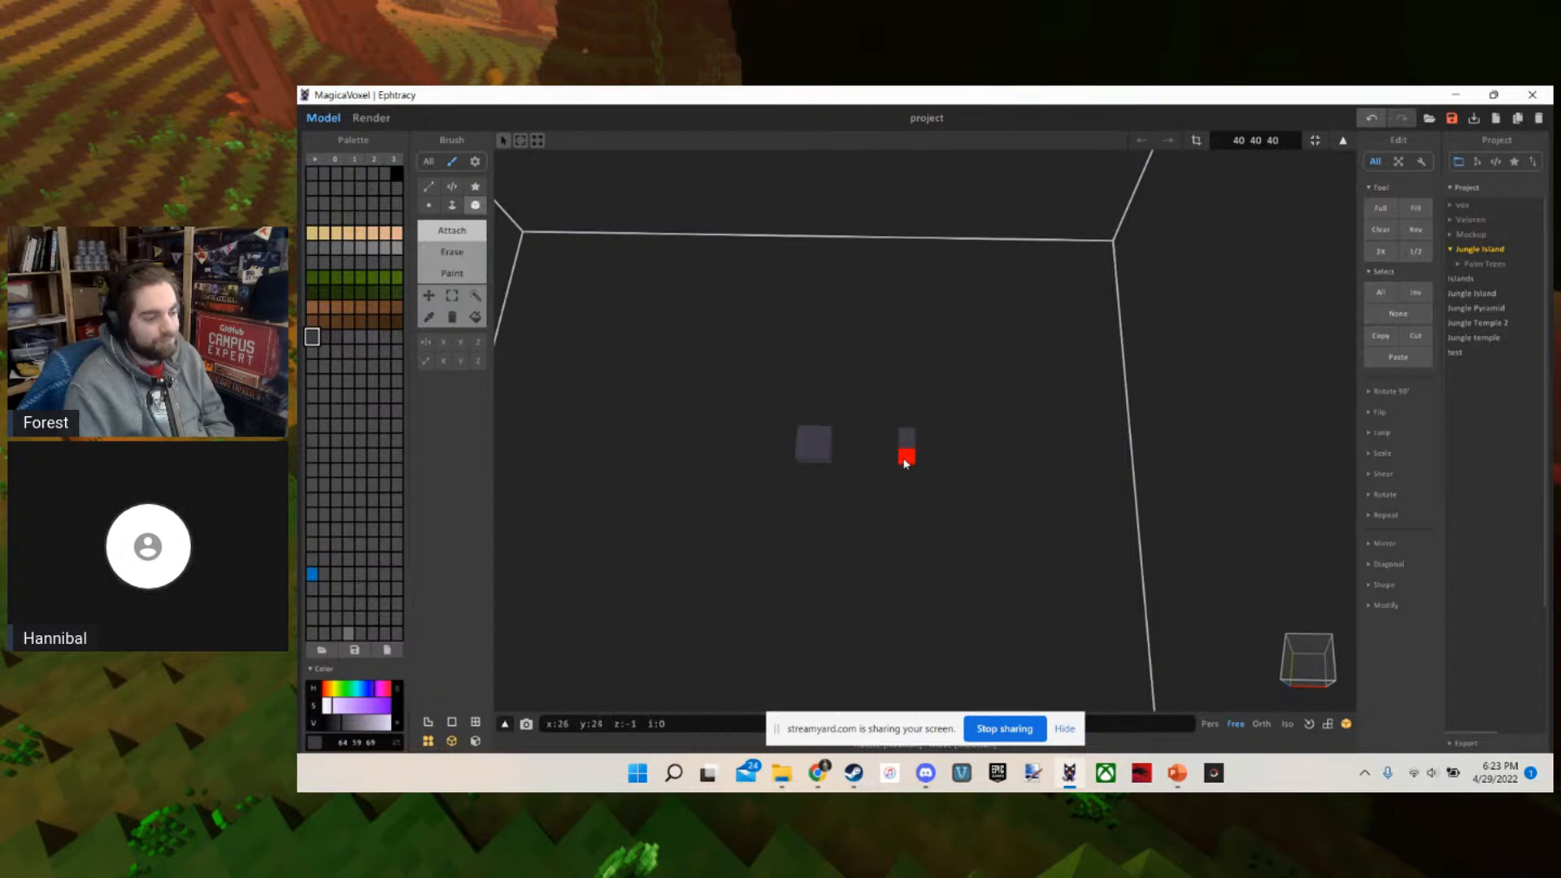
Compare the two-voxel-wide block with the single voxel on the floor from near and far
middle_click_drag(815, 445, 863, 443)
scroll(945, 443, "down", 3)
scroll(945, 444, "up", 1)
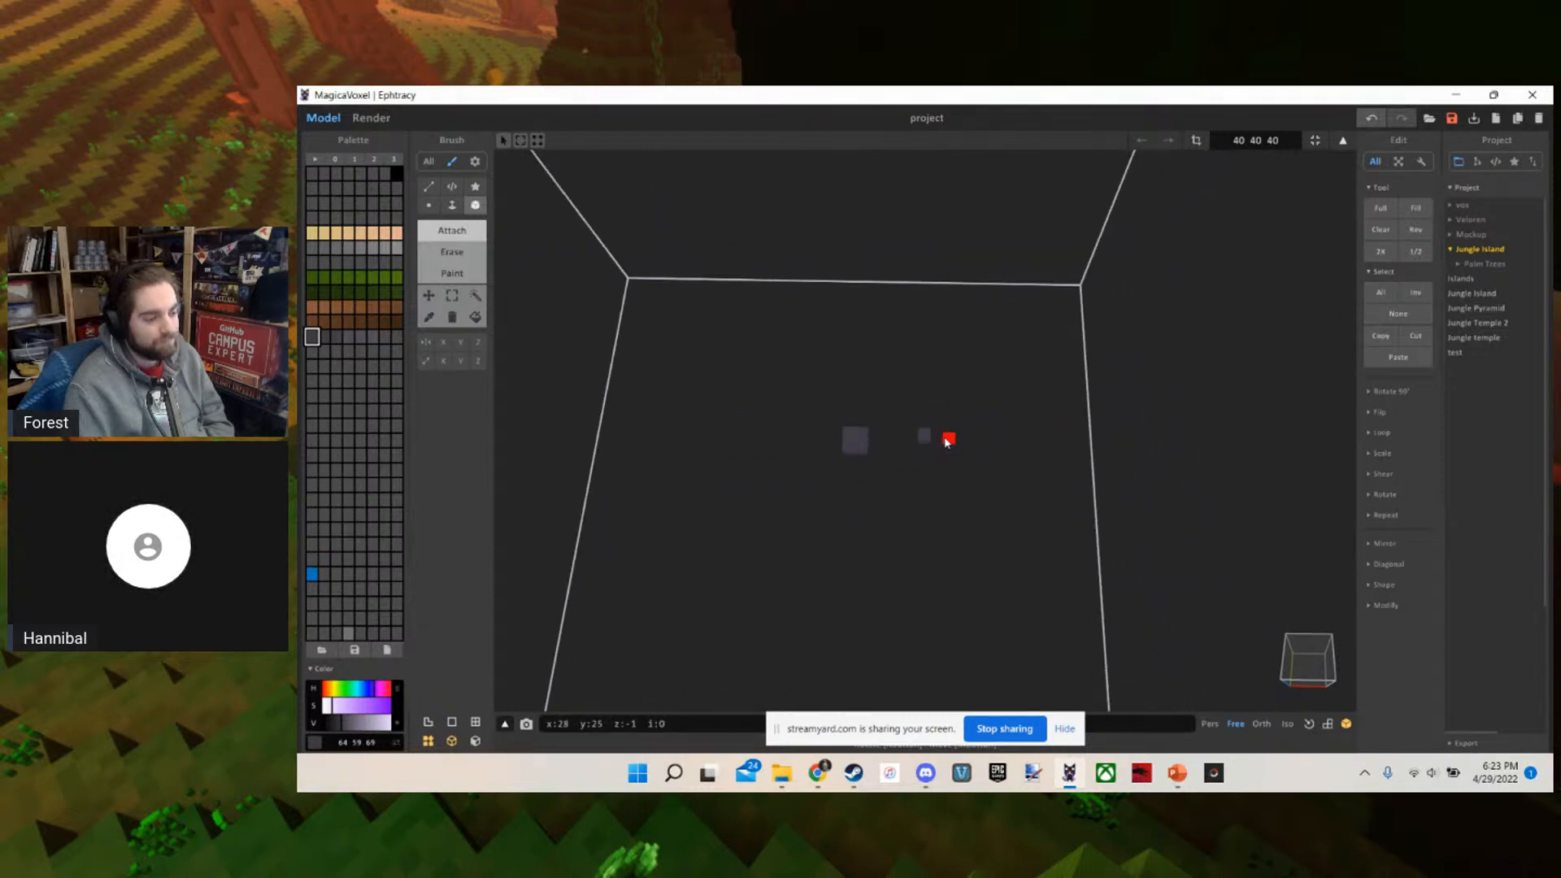
left_click(923, 439)
key("w")
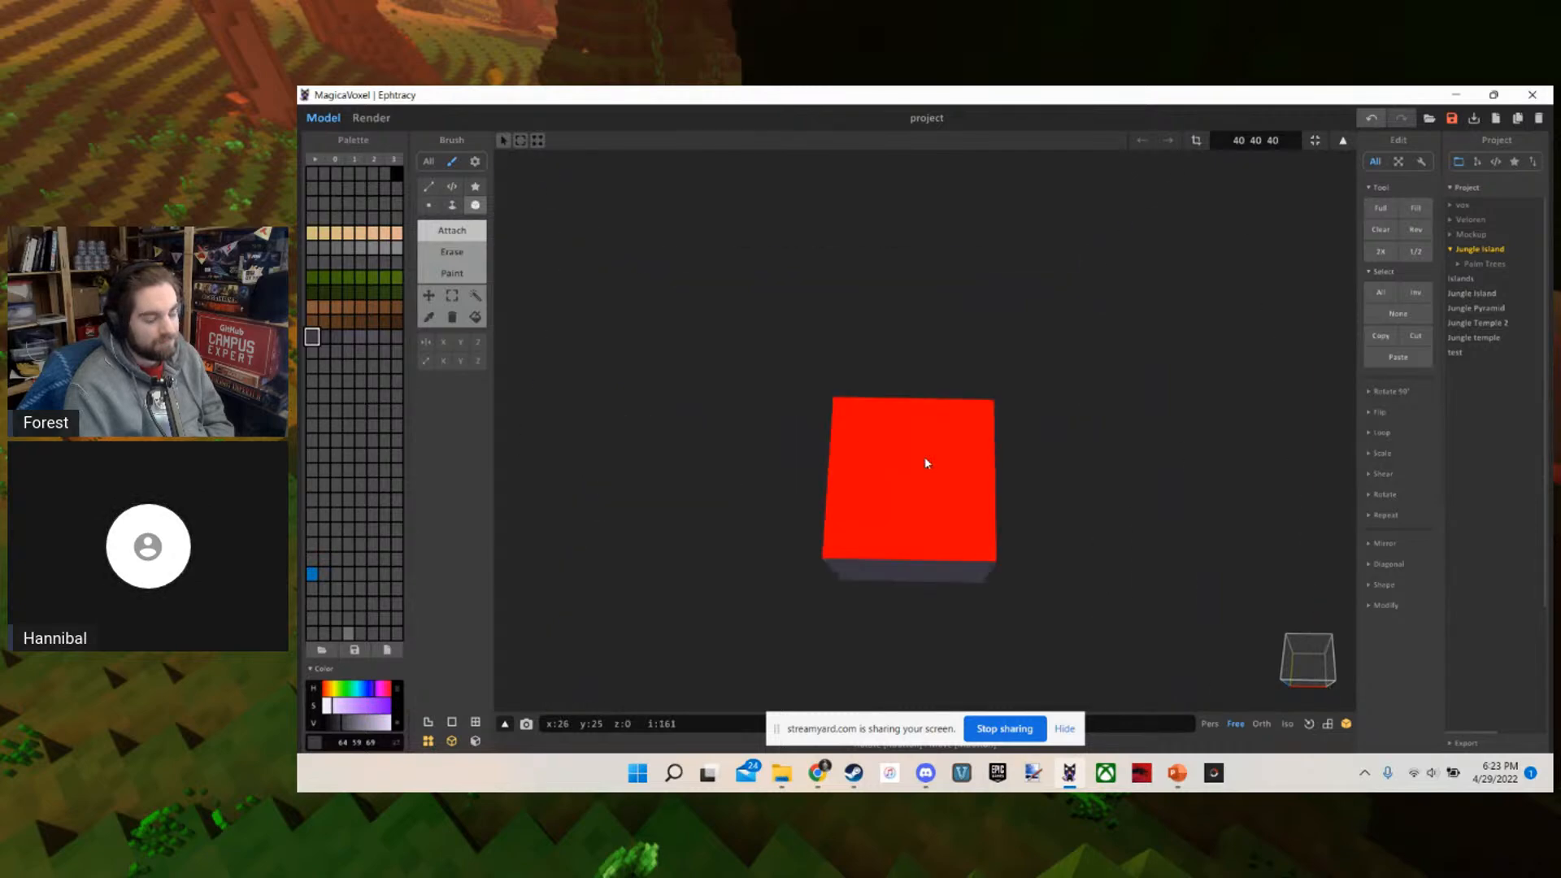
key("s")
key("a")
key("w")
scroll(924, 463, "down", 5)
scroll(924, 463, "up", 5)
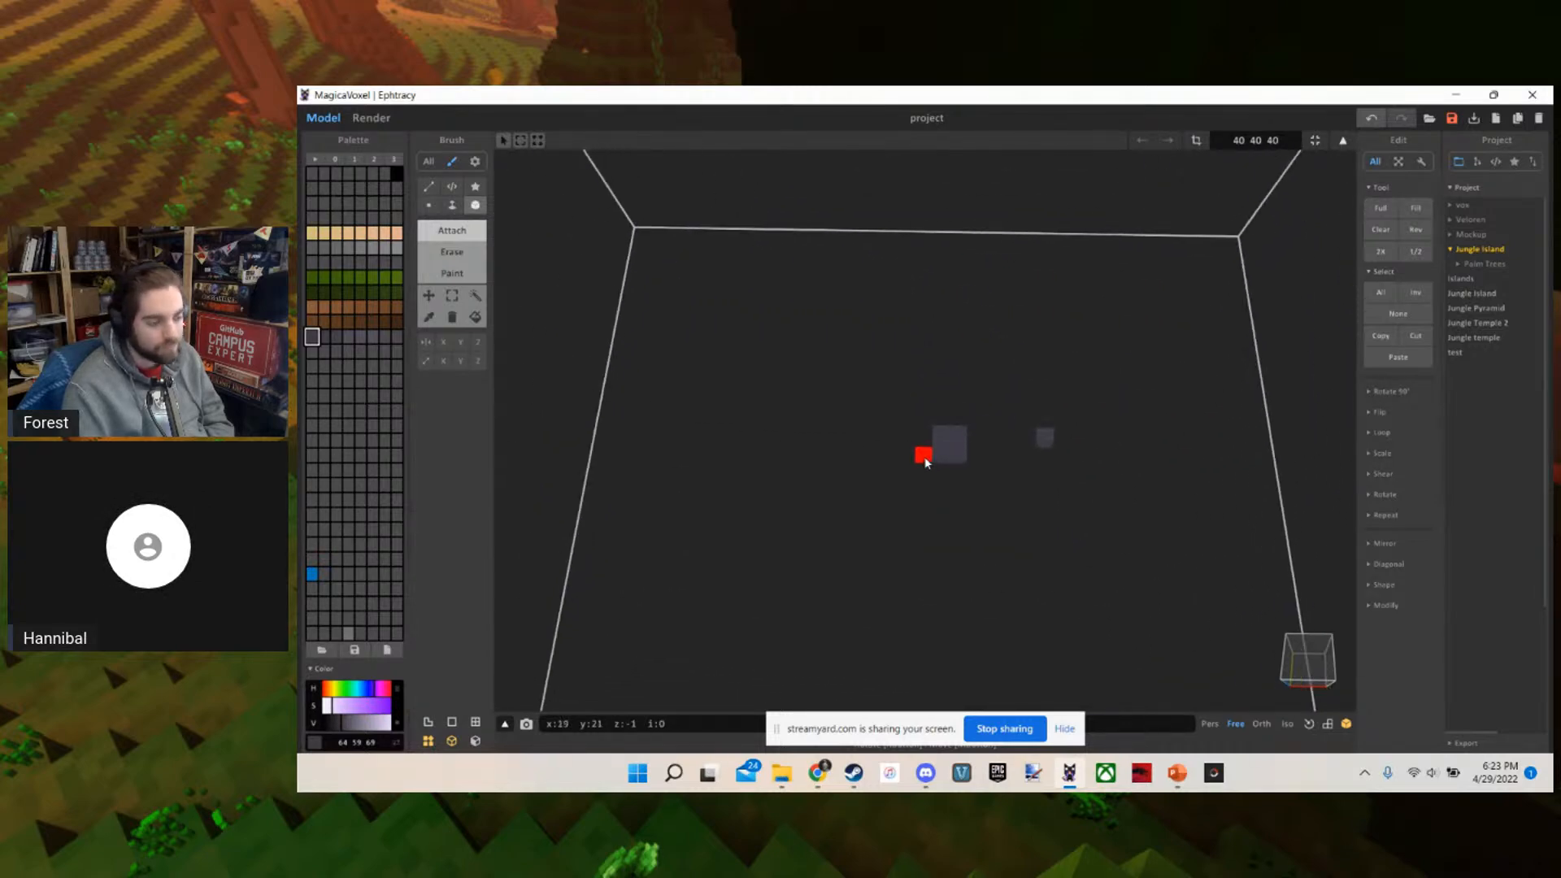
Undo the two test blocks and attach a flat 10 by 10 slab, one voxel thick, on the floor
key("ctrl+z")
scroll(904, 460, "up", 3)
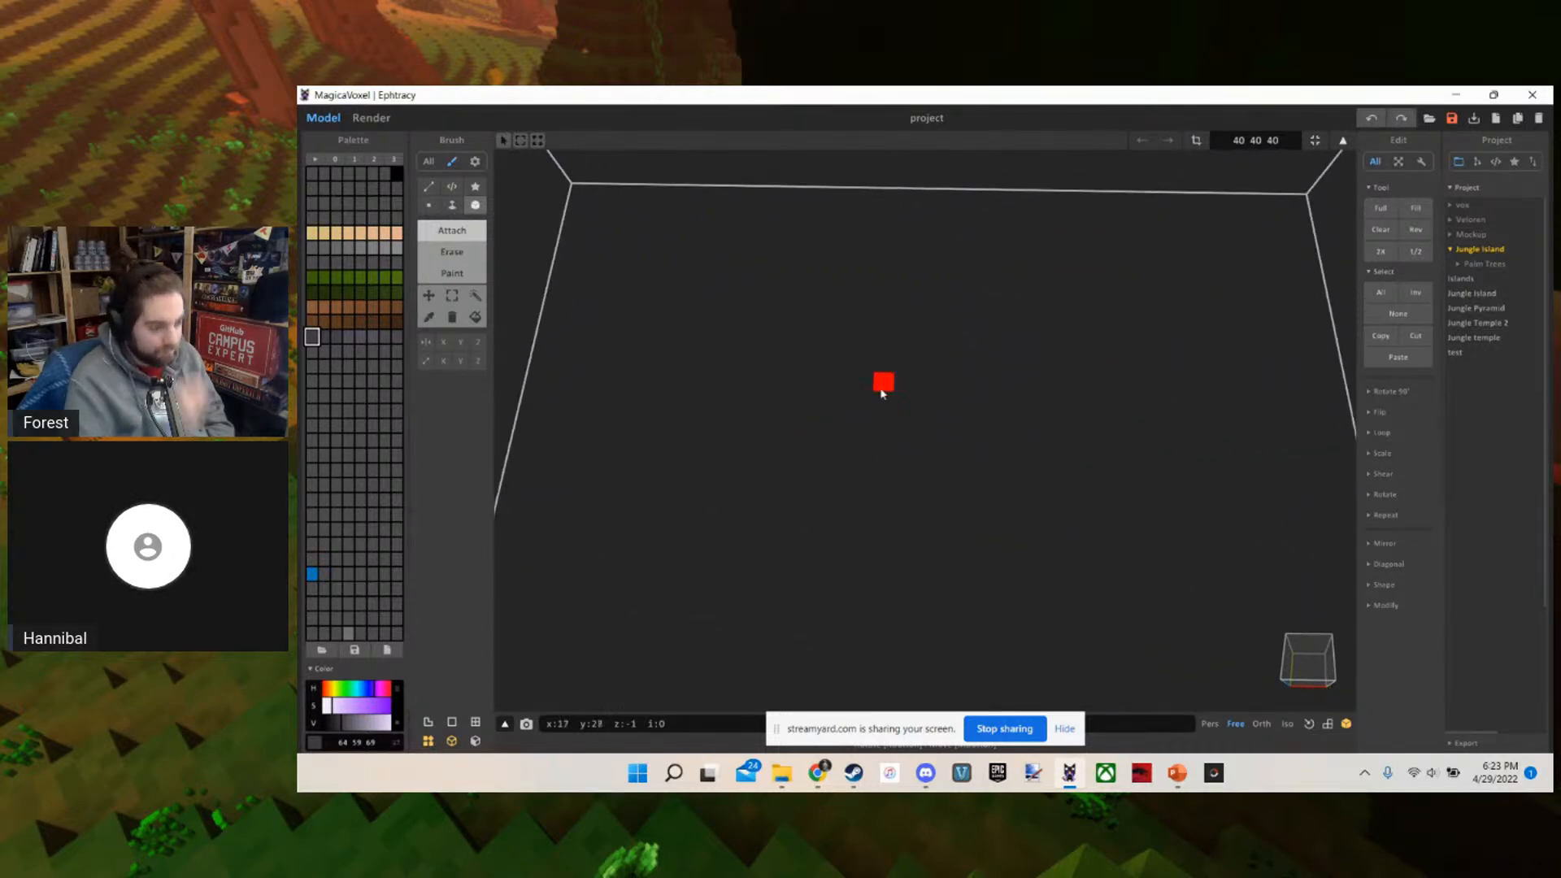
mouse_move(883, 387)
left_mouse_down()
mouse_move(928, 399)
mouse_move(1043, 556)
mouse_move(1067, 553)
mouse_move(1070, 579)
left_mouse_up()
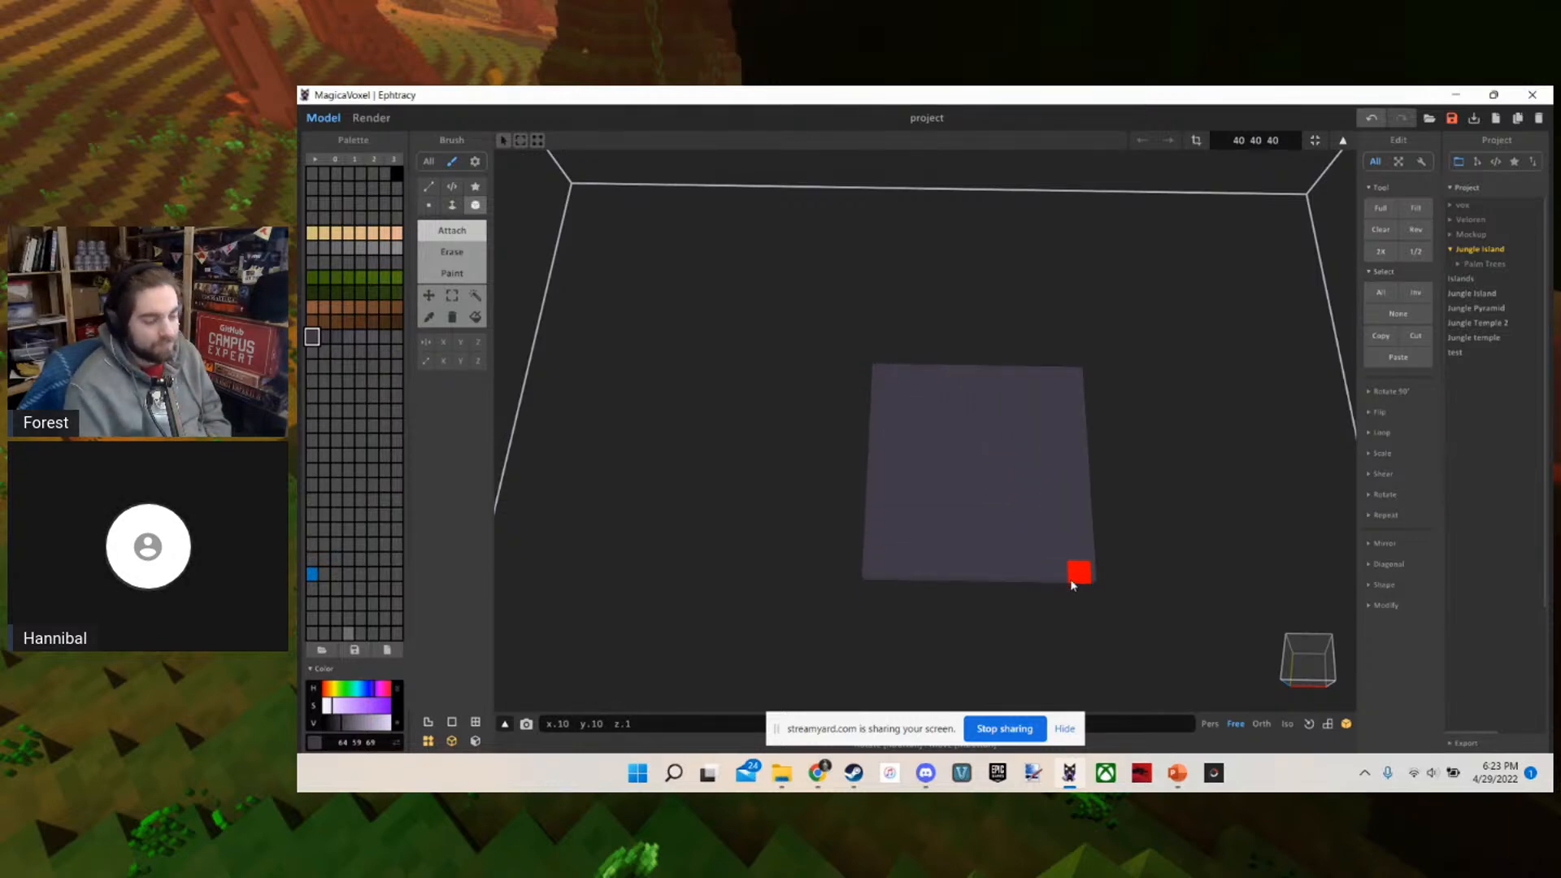
Attach two strips, each two voxels wide and one voxel high, crossing at the middle of the 10 by 10 slab
middle_click_drag(1070, 579, 990, 526)
scroll(989, 526, "up", 1)
key("w")
key("d")
key("a")
key("s")
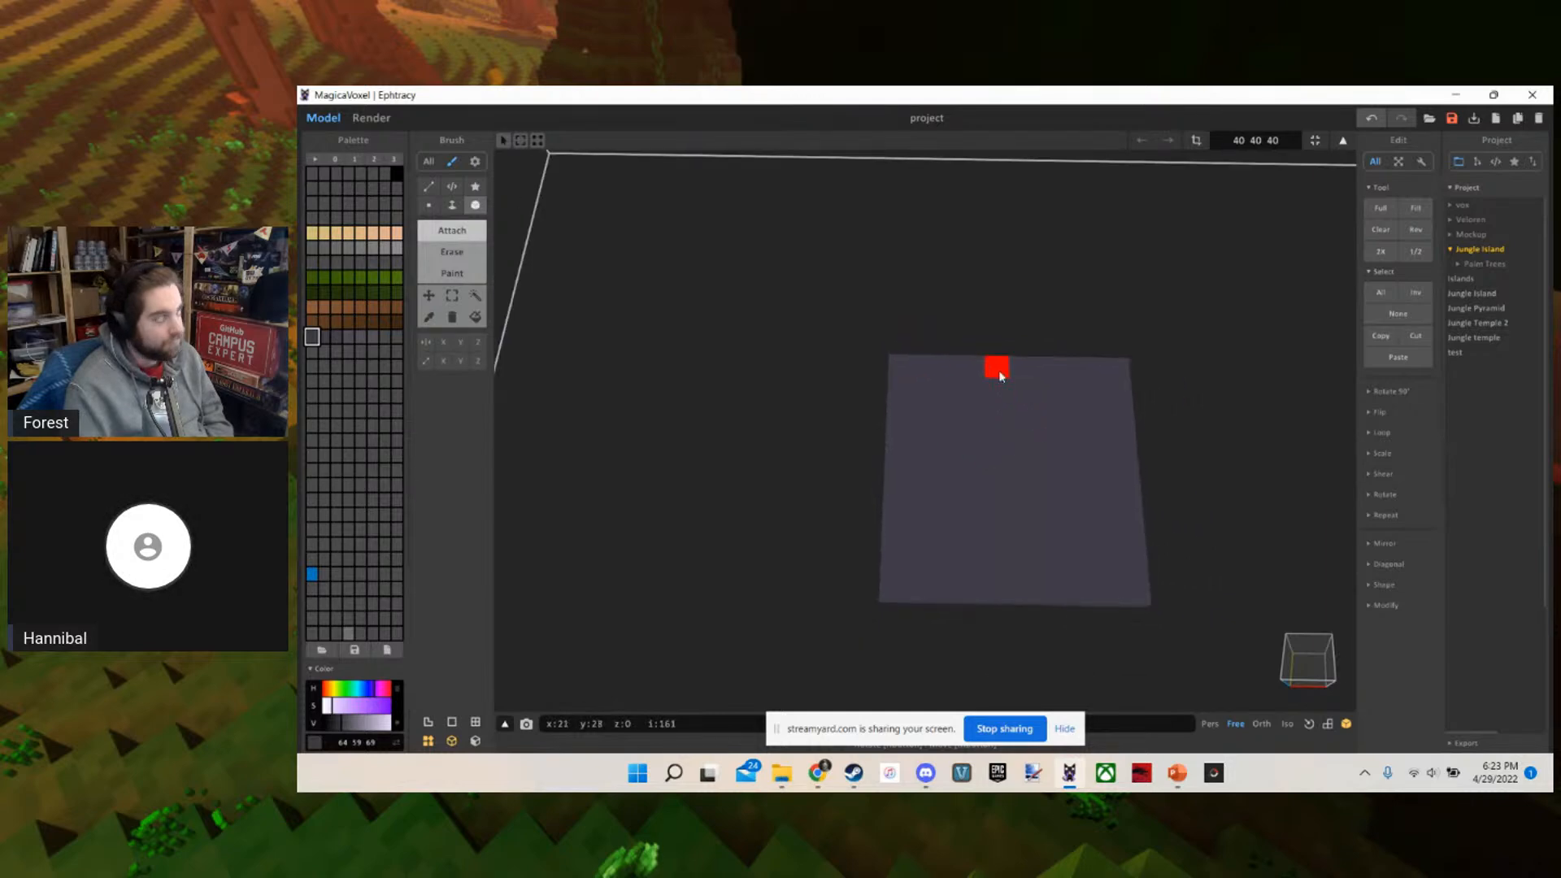
mouse_move(1000, 371)
left_mouse_down()
mouse_move(1015, 378)
mouse_move(1008, 587)
mouse_move(1029, 590)
left_mouse_up()
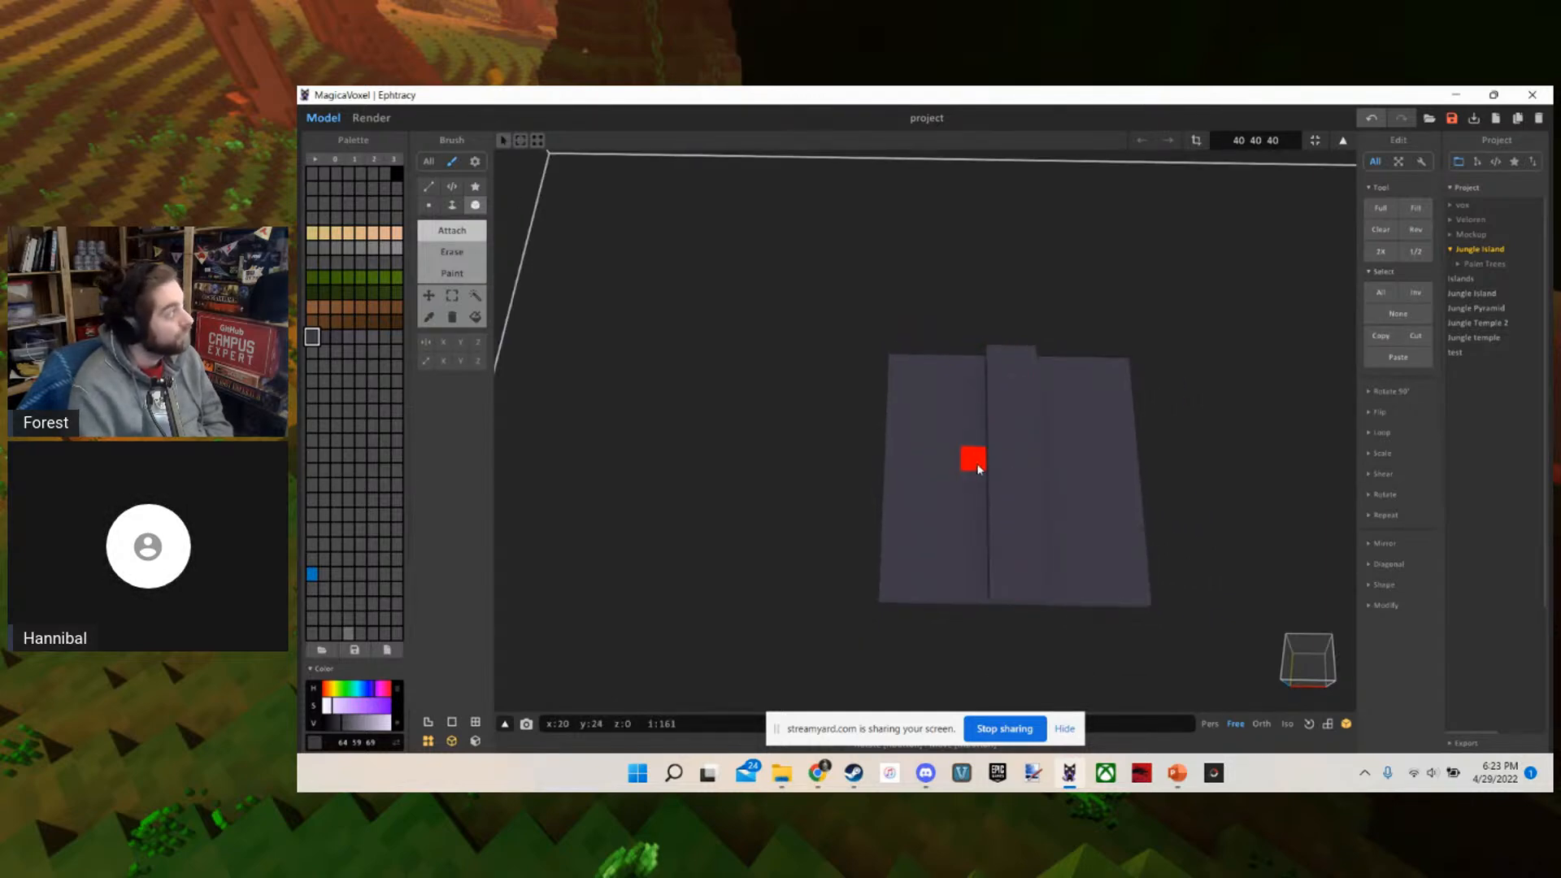
key("w")
key("d")
left_click_drag(898, 487, 958, 503)
key("s")
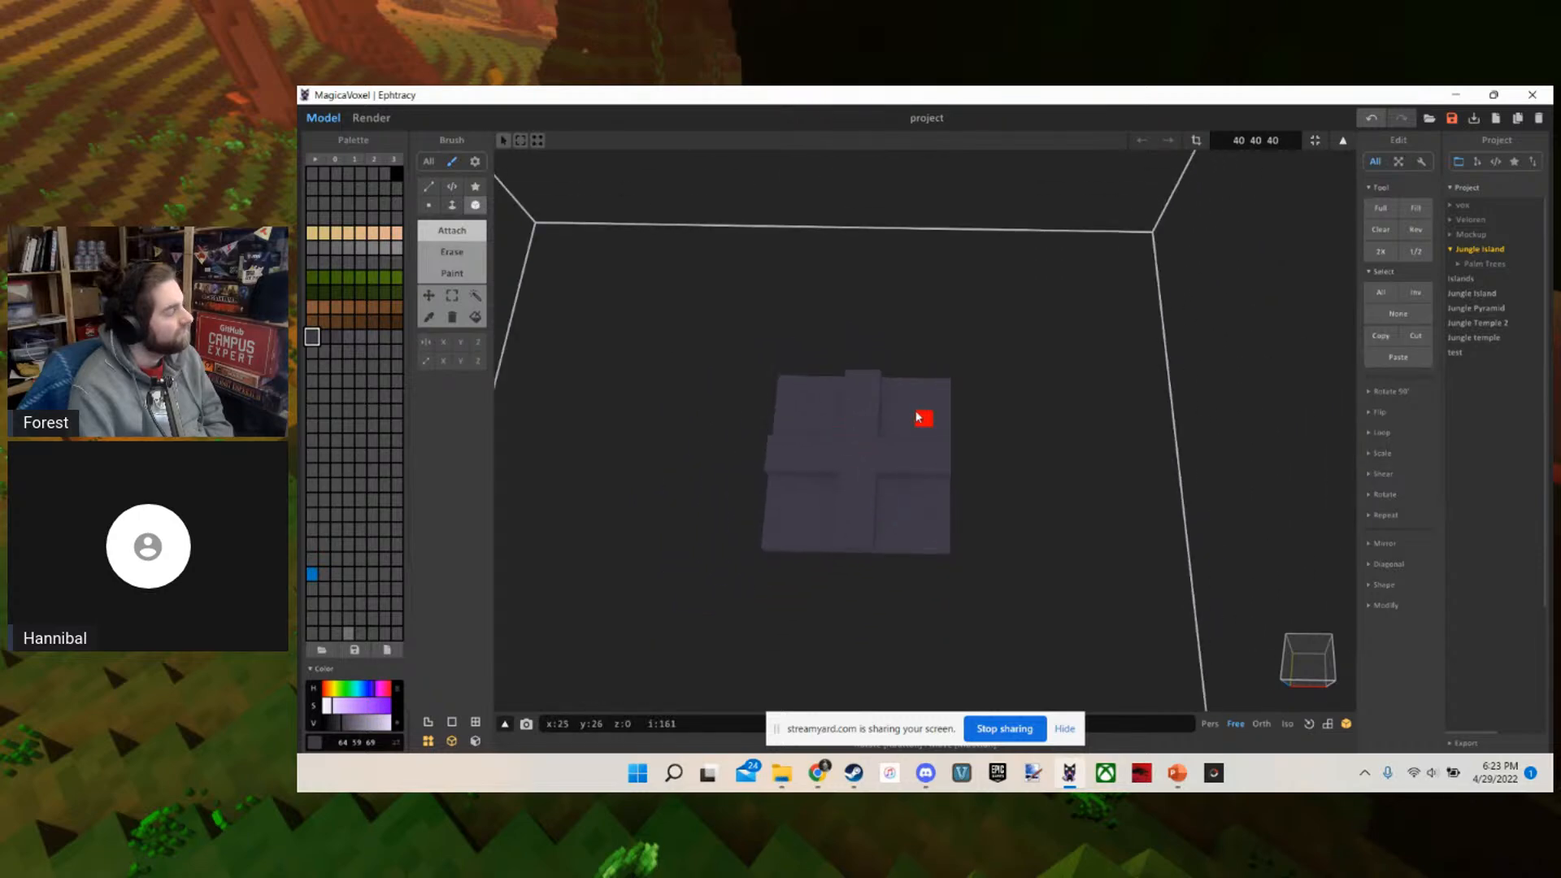
Attach a second flat square slab, about nine voxels wide and one voxel thick, a small gap away from the first slab
key("a")
key("w")
key("w")
key("s")
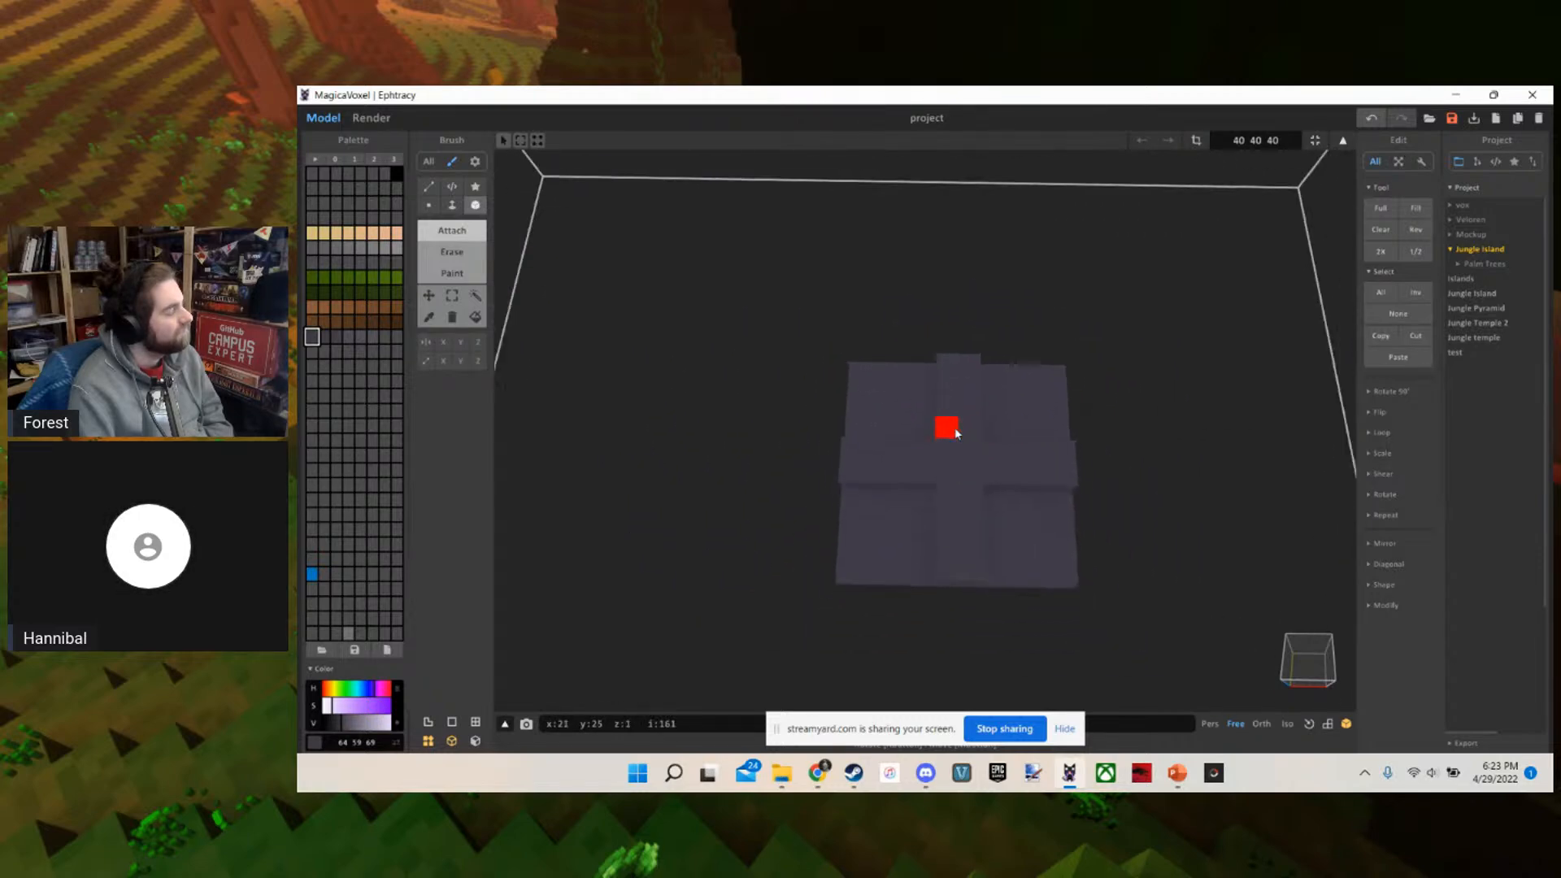
key("d")
left_click_drag(970, 552, 1110, 397)
key("d")
key("w")
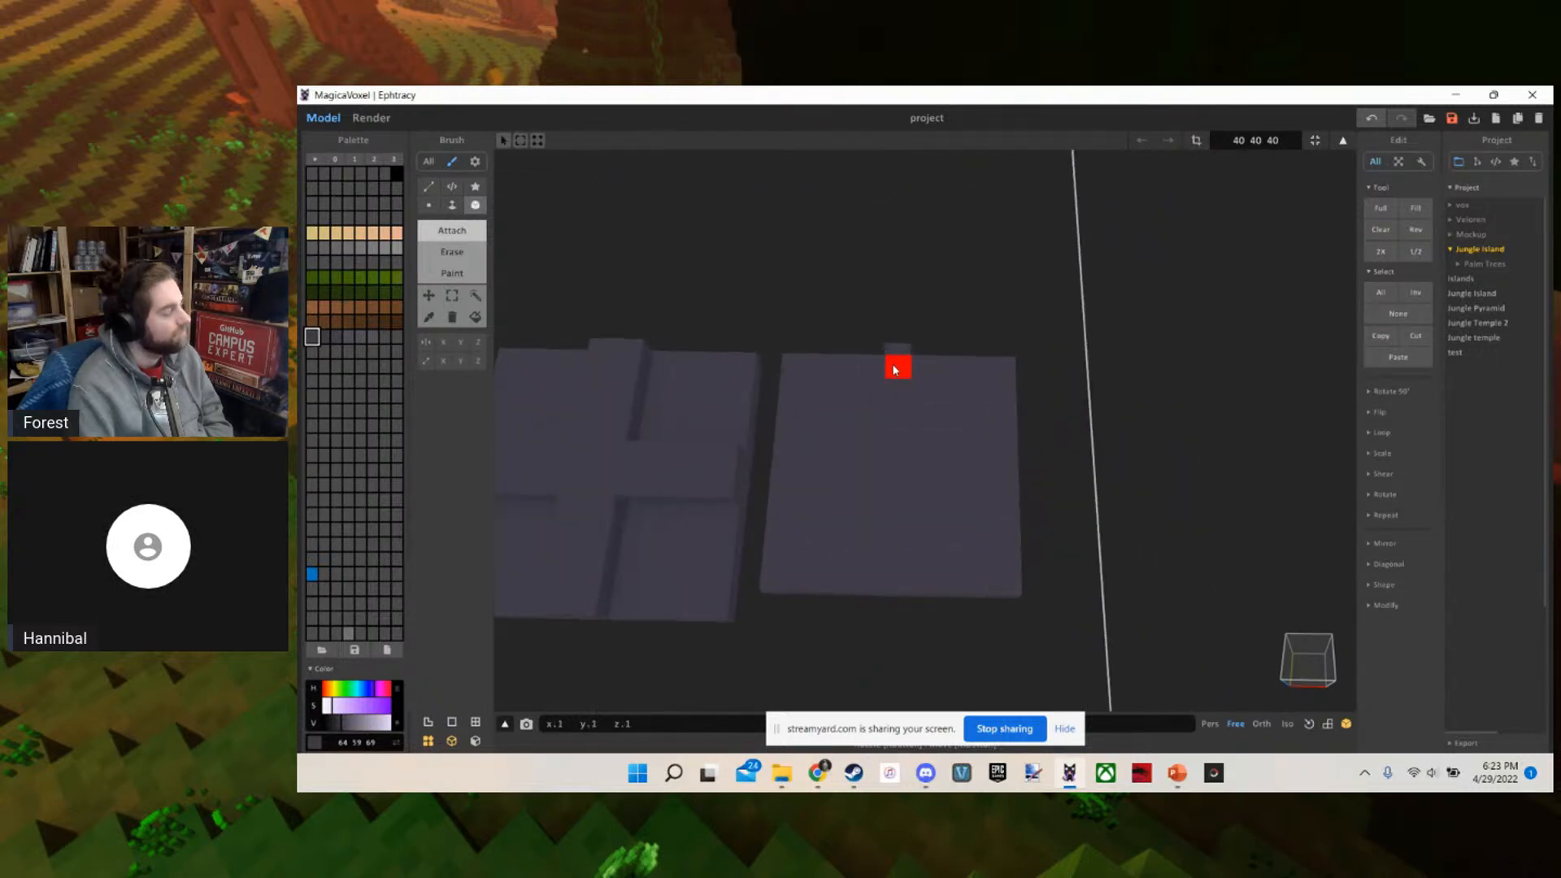
Attach two single-voxel-wide strips crossing at the middle of the smaller slab
left_click_drag(893, 370, 893, 575)
left_click_drag(1007, 475, 928, 472)
key("a")
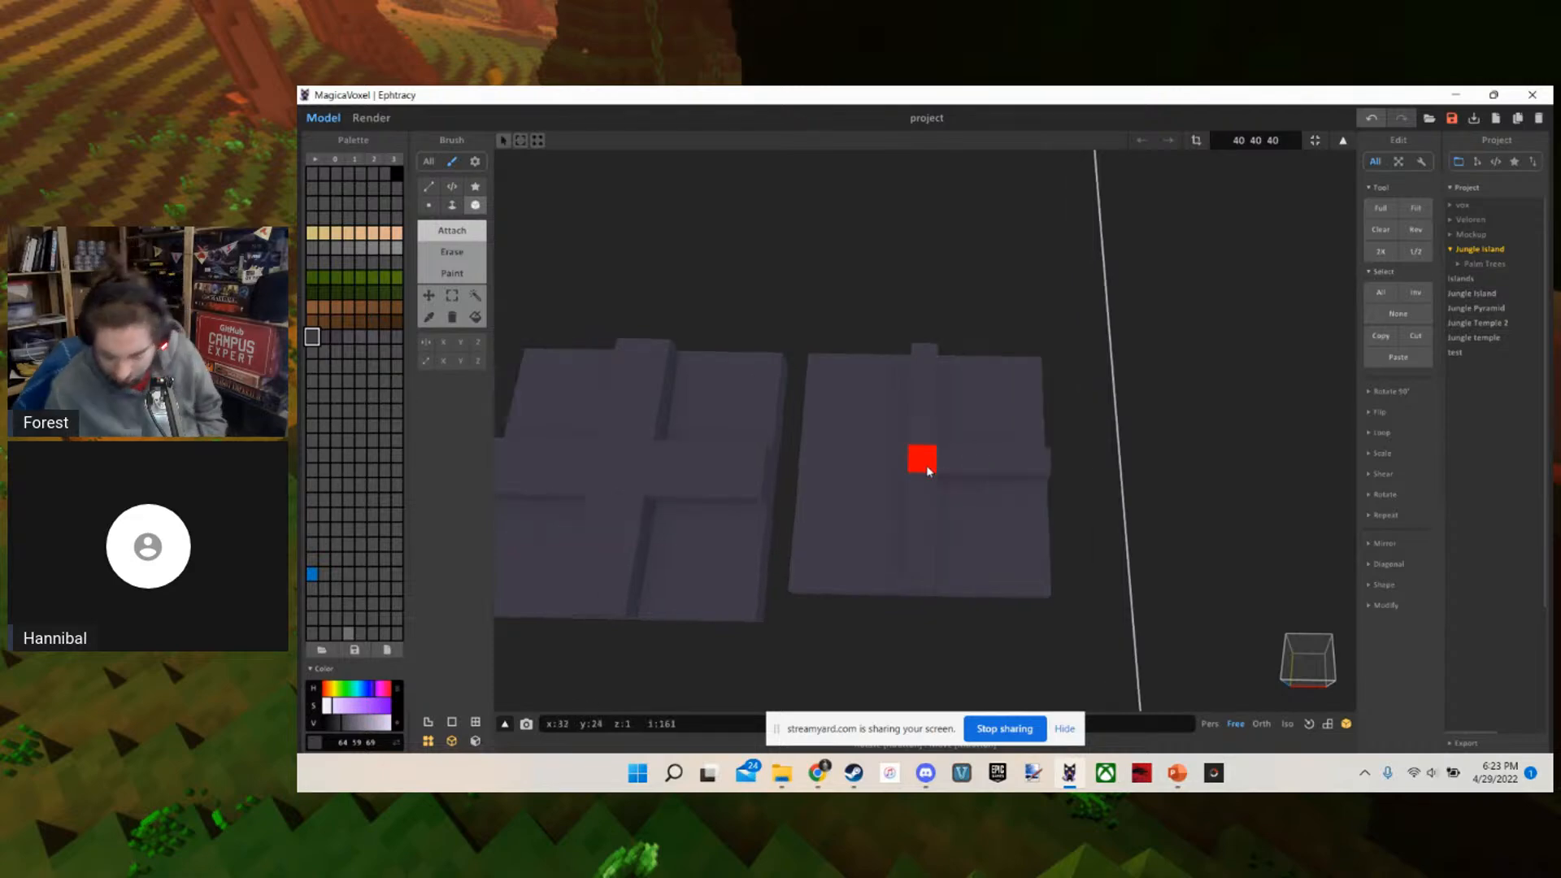
left_click_drag(1036, 468, 943, 469)
Compare the two-voxel-wide cross on the larger slab with the single-voxel-wide cross on the smaller one
right_click_drag(943, 469, 958, 498)
key("s")
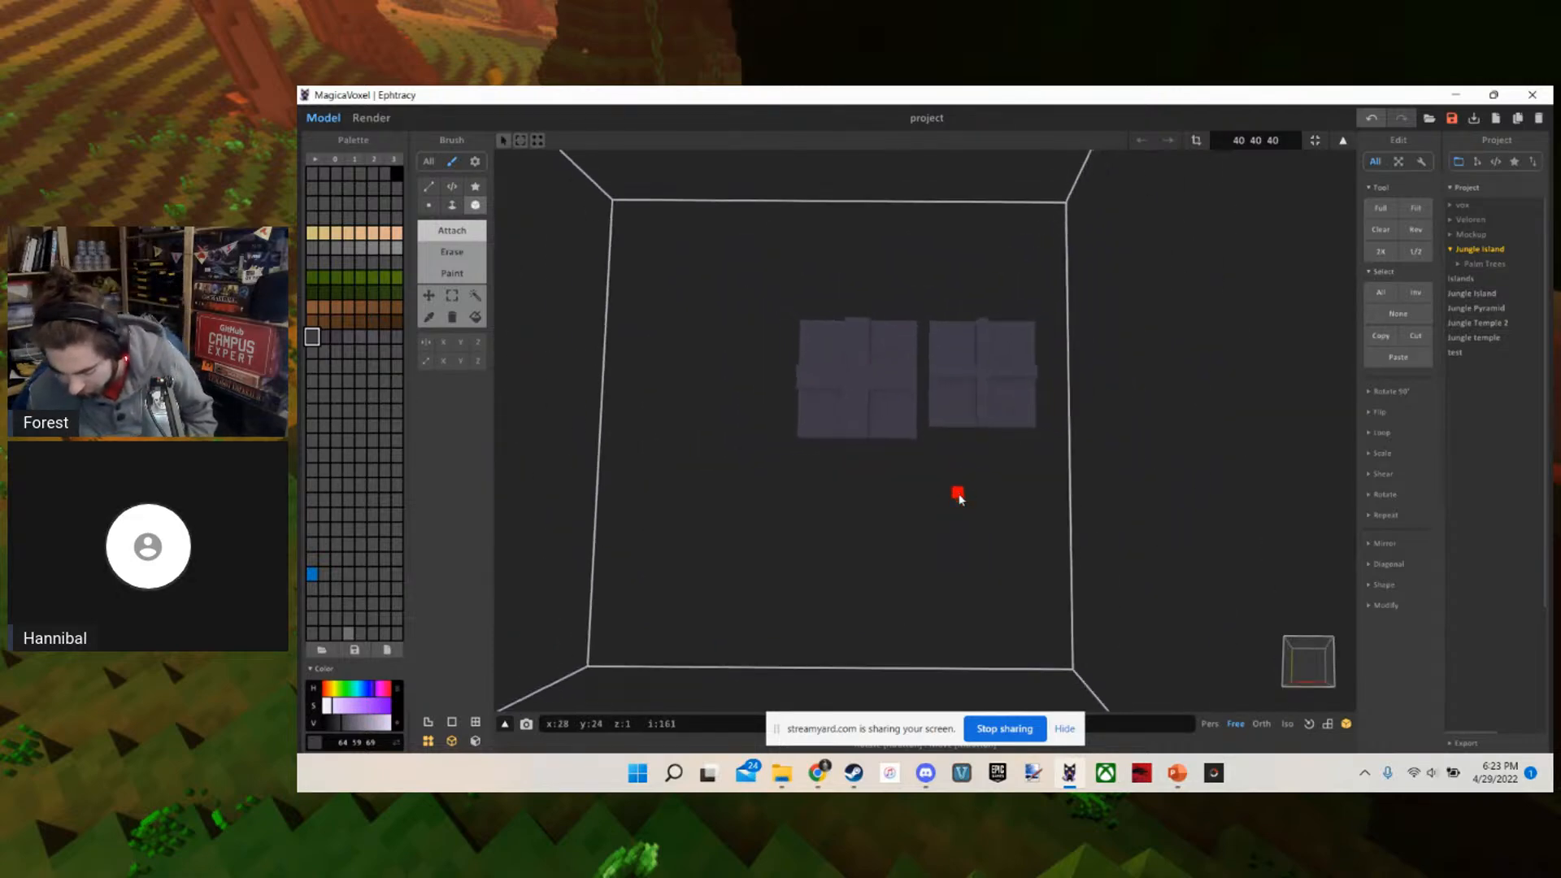
key("w")
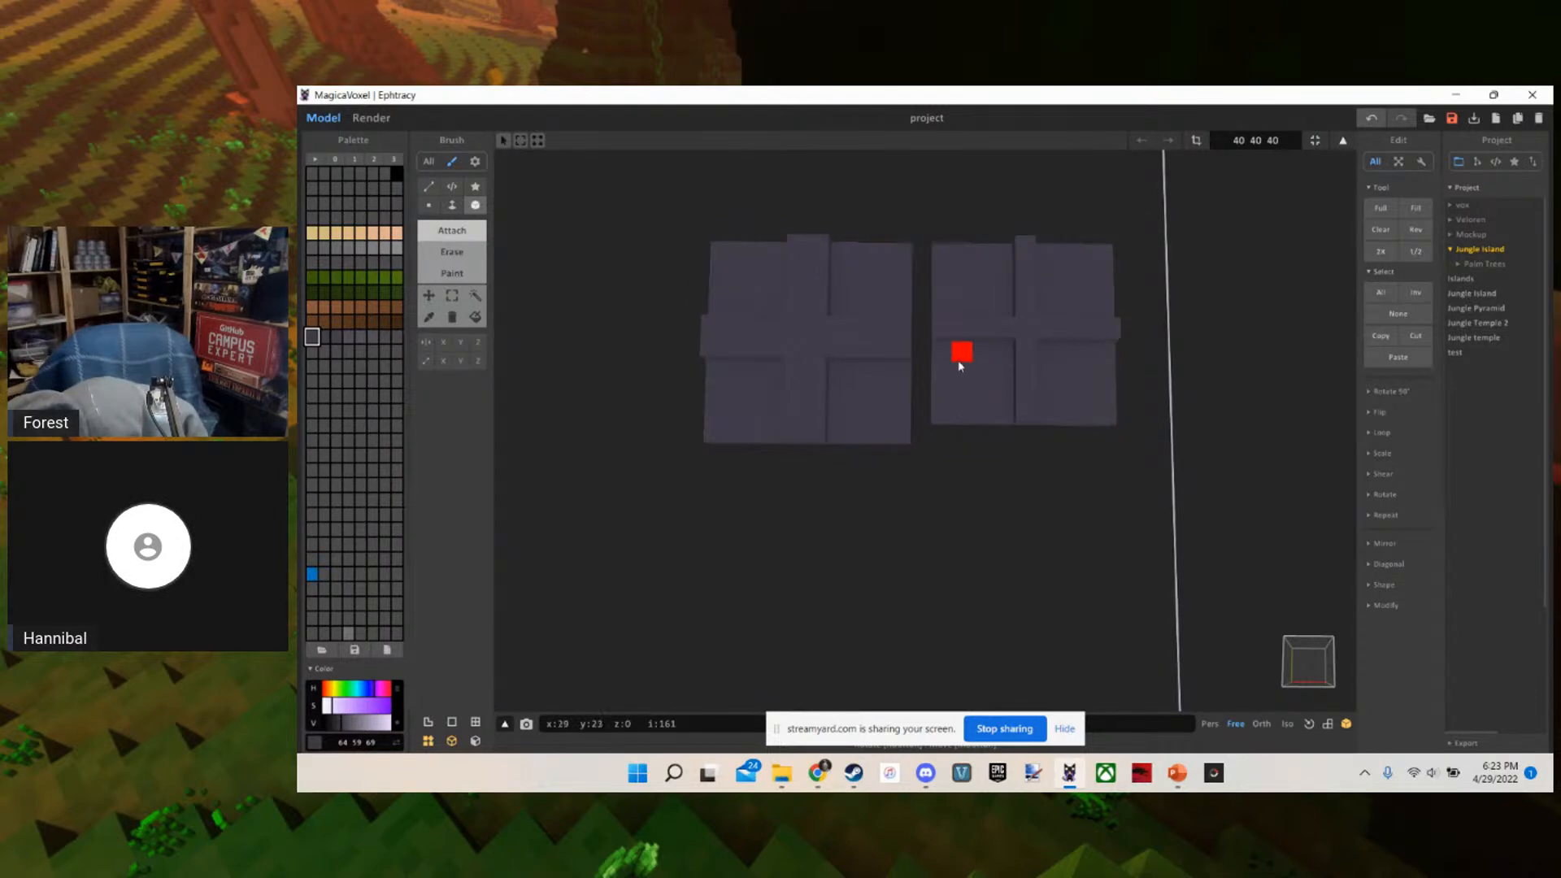
key("w")
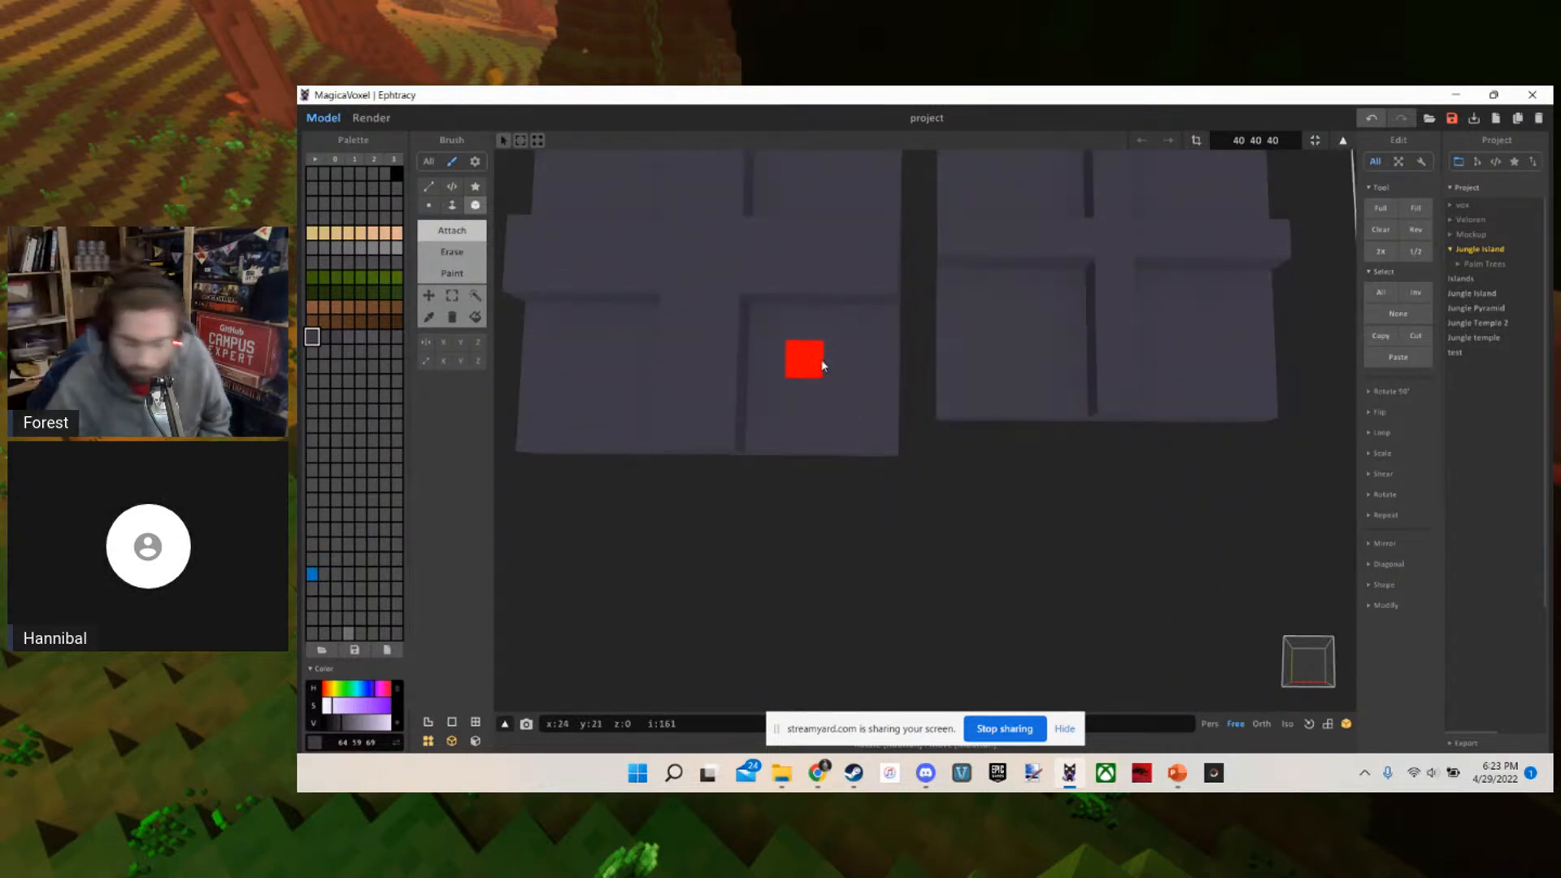
key("s")
key("a")
mouse_move(868, 440)
right_mouse_down()
mouse_move(871, 401)
mouse_move(867, 415)
right_mouse_up()
key("w")
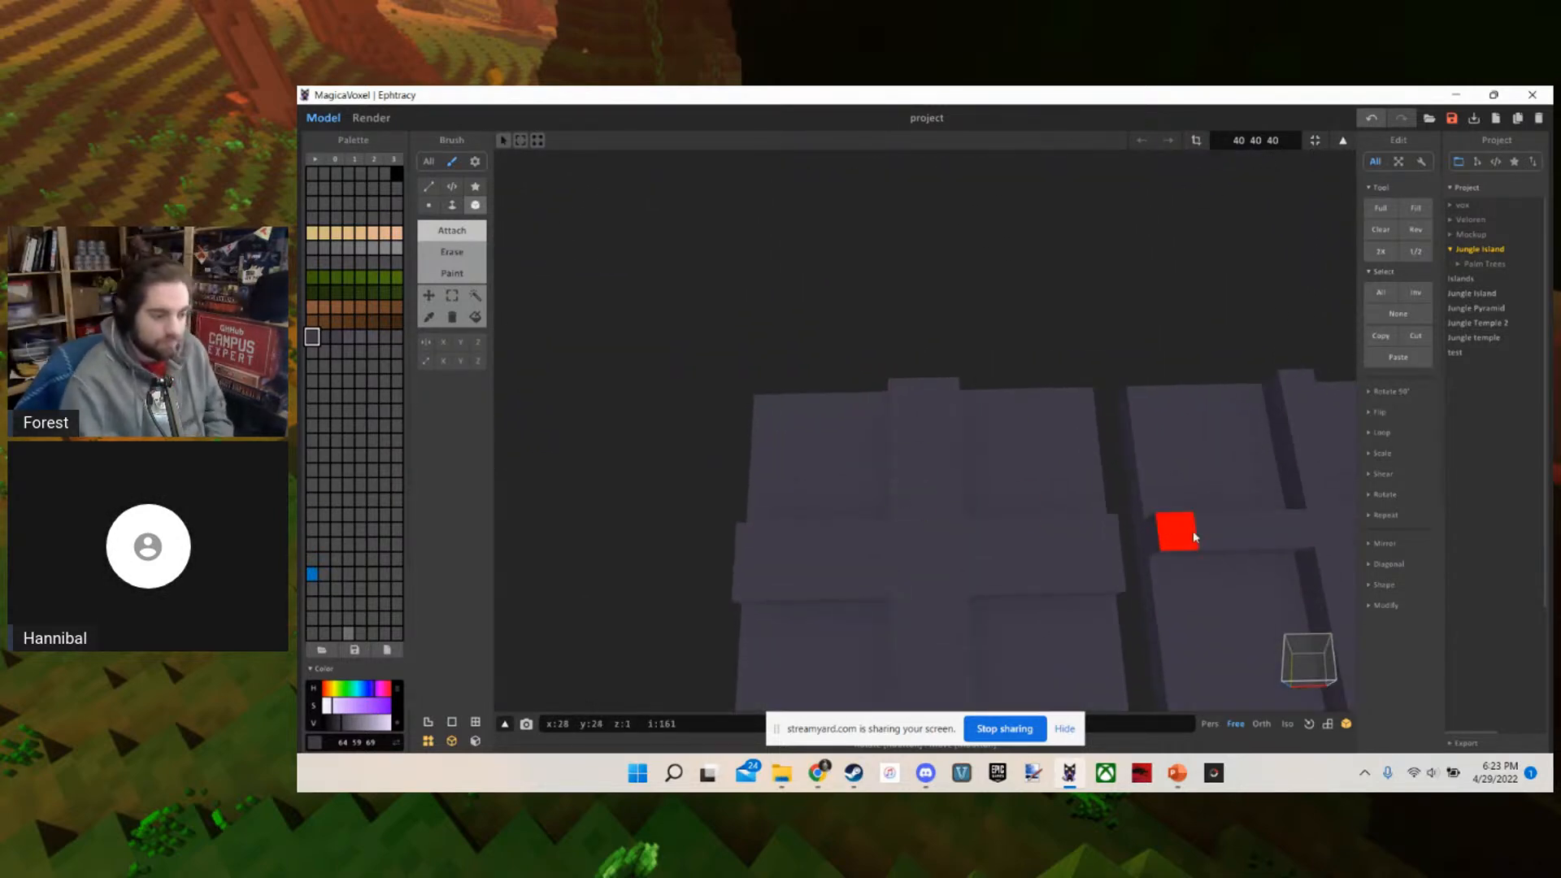
key("d")
key("s")
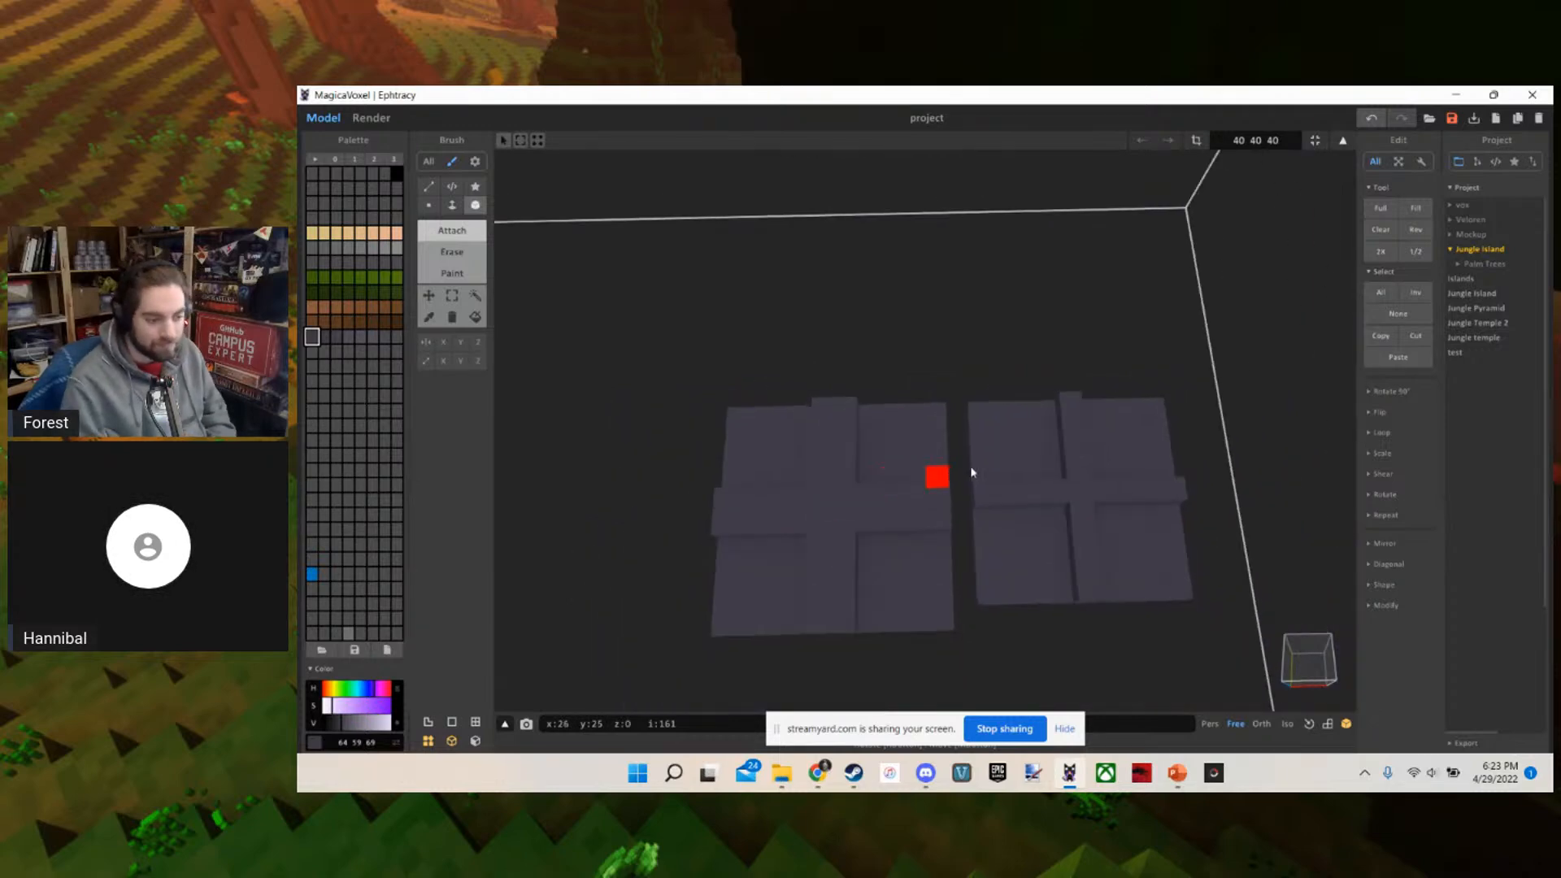
Attach diagonal rows of single voxels from the centre to all four corners of the smaller slab
right_click_drag(1049, 471, 1076, 513)
key("w")
key("s")
key("w")
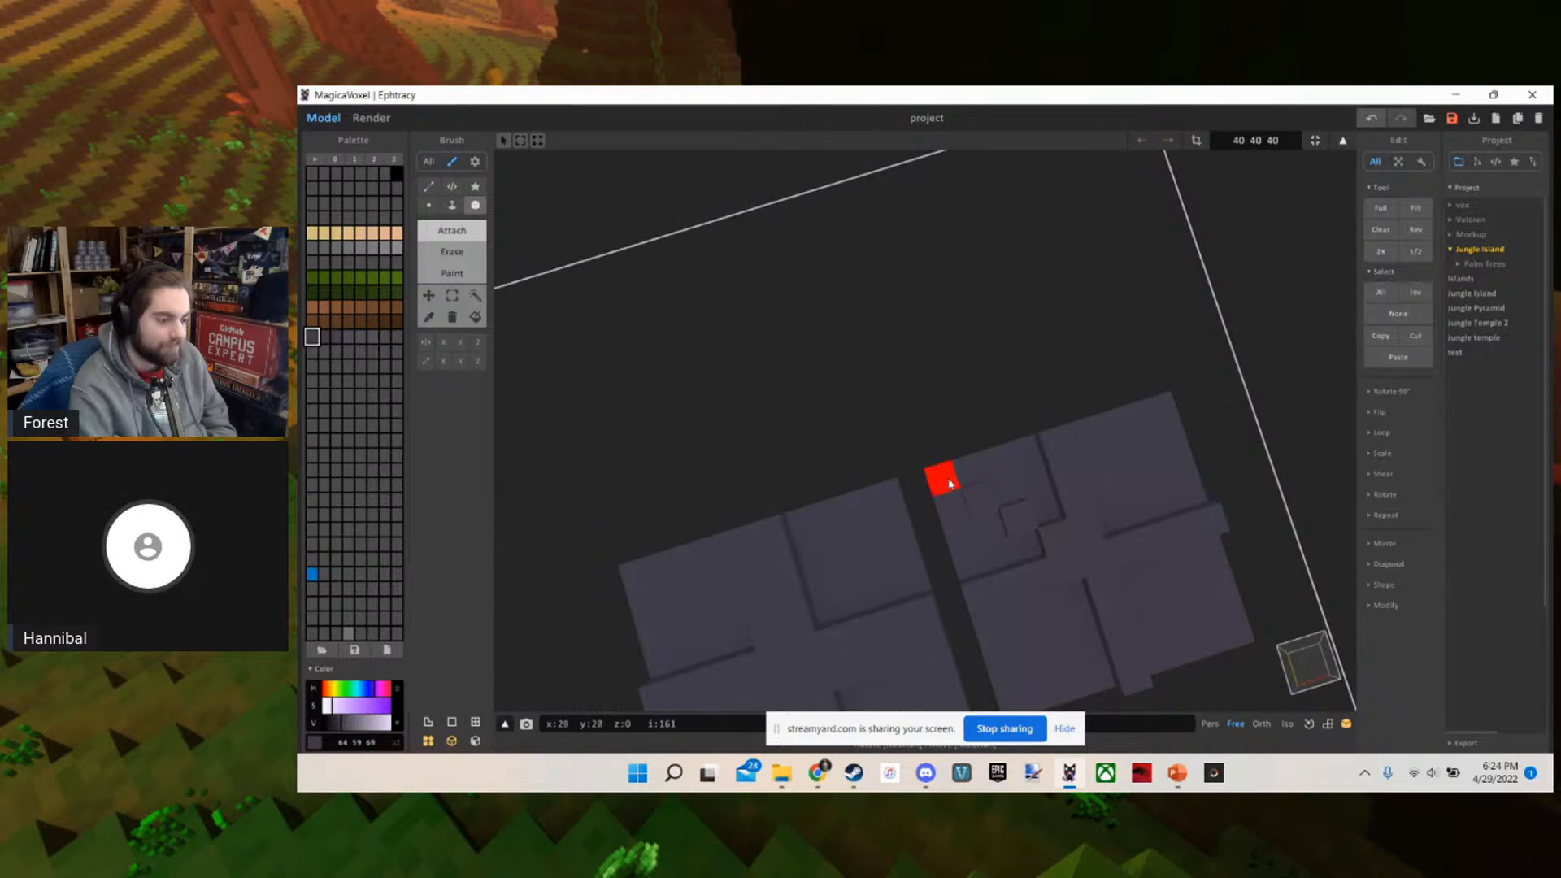
key("d")
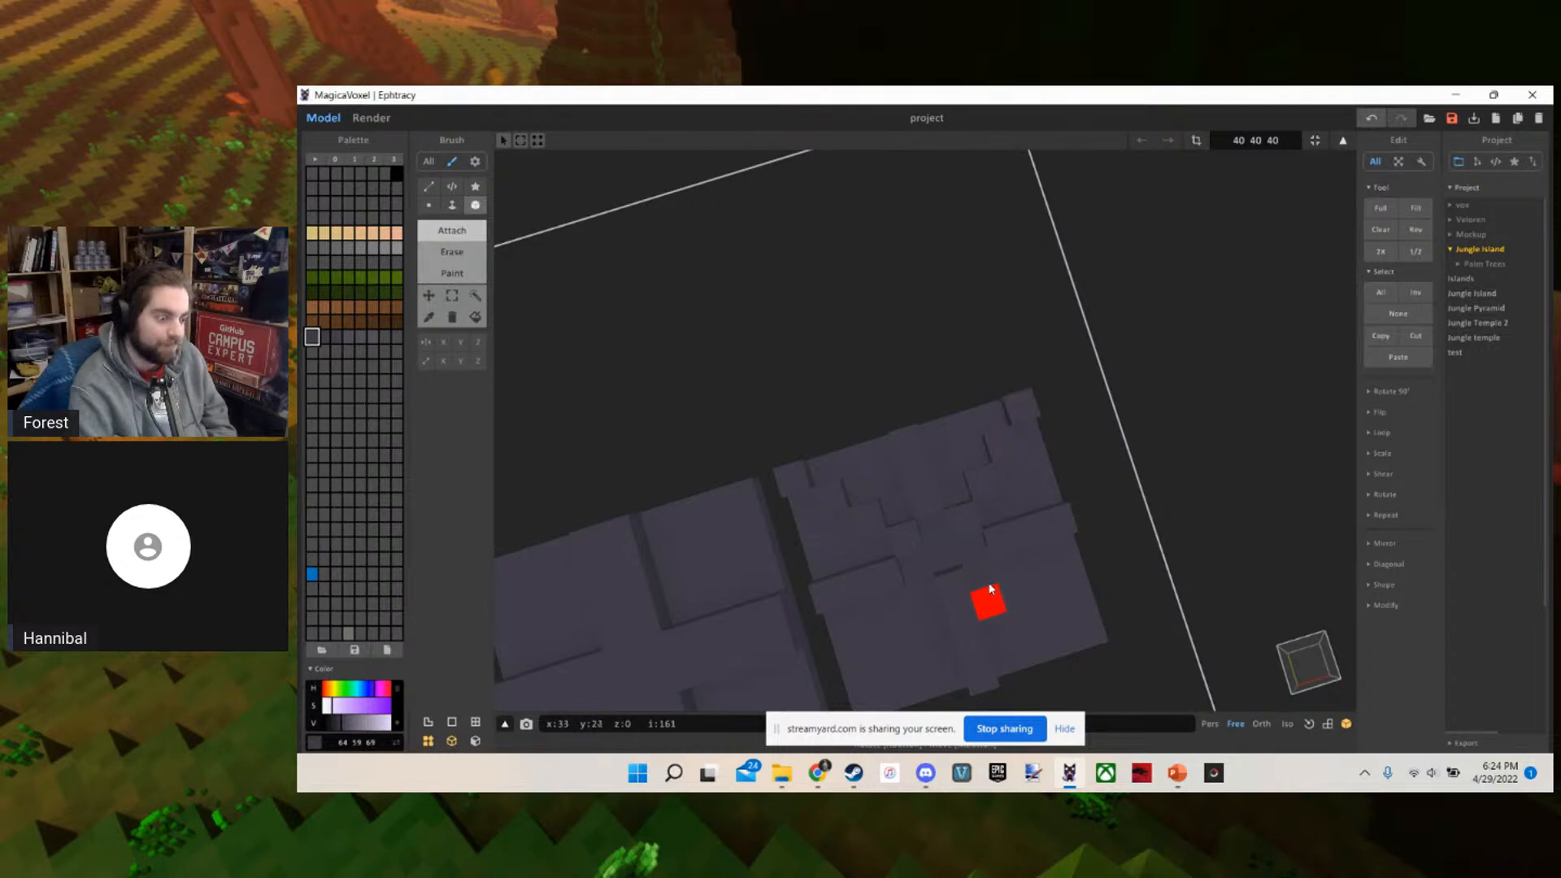
left_click(1090, 631)
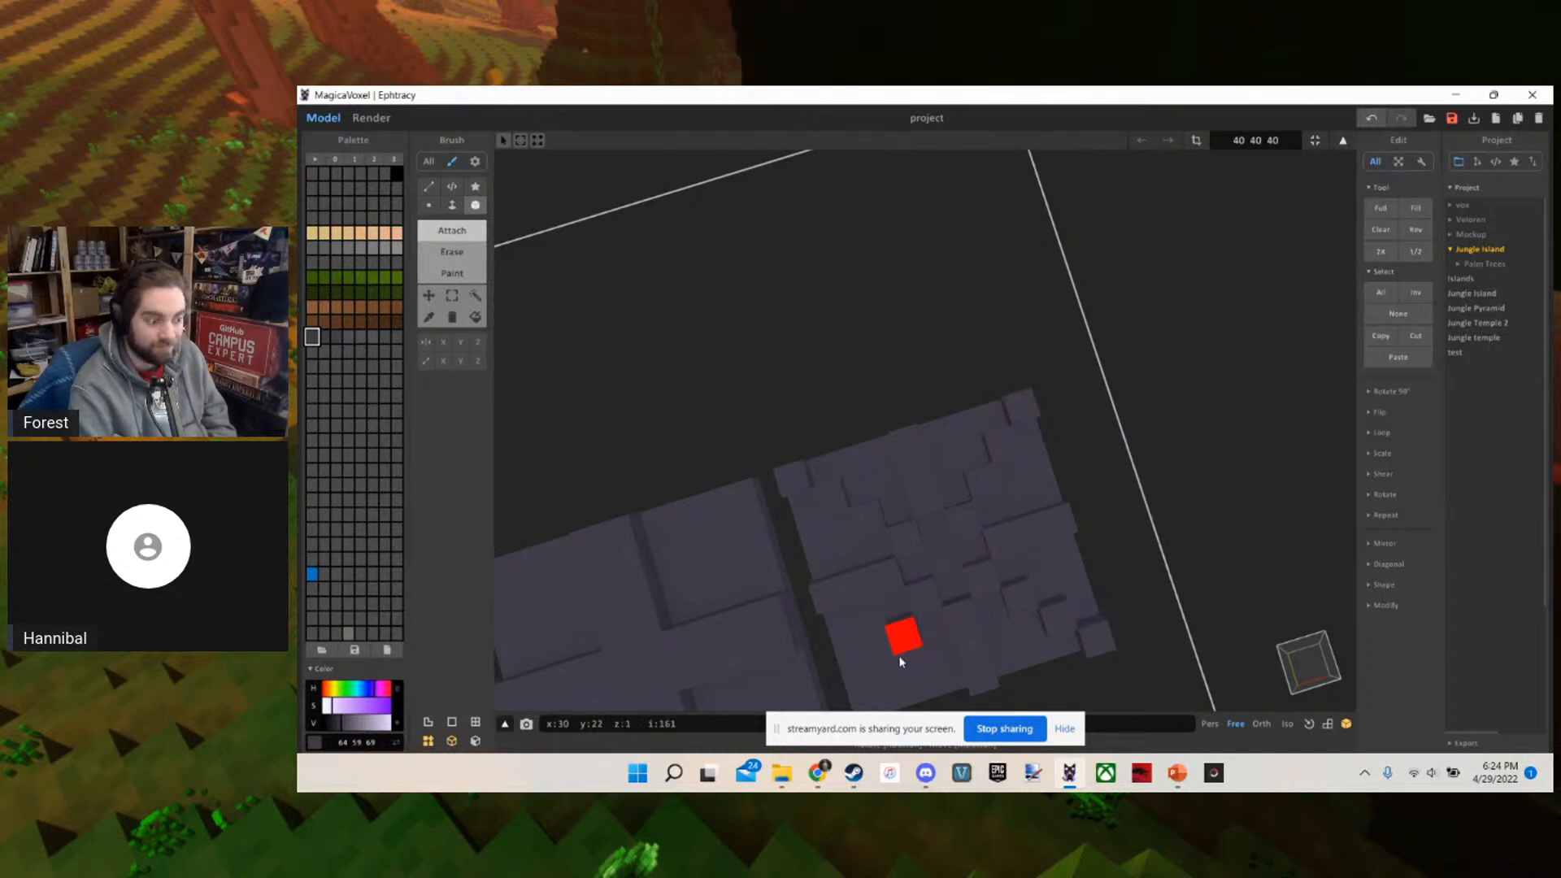
right_click_drag(880, 701, 900, 509)
Attach a stepped diagonal of voxels from the centre to one corner of the larger slab, ending in a wider corner block
scroll(865, 566, "up", 3)
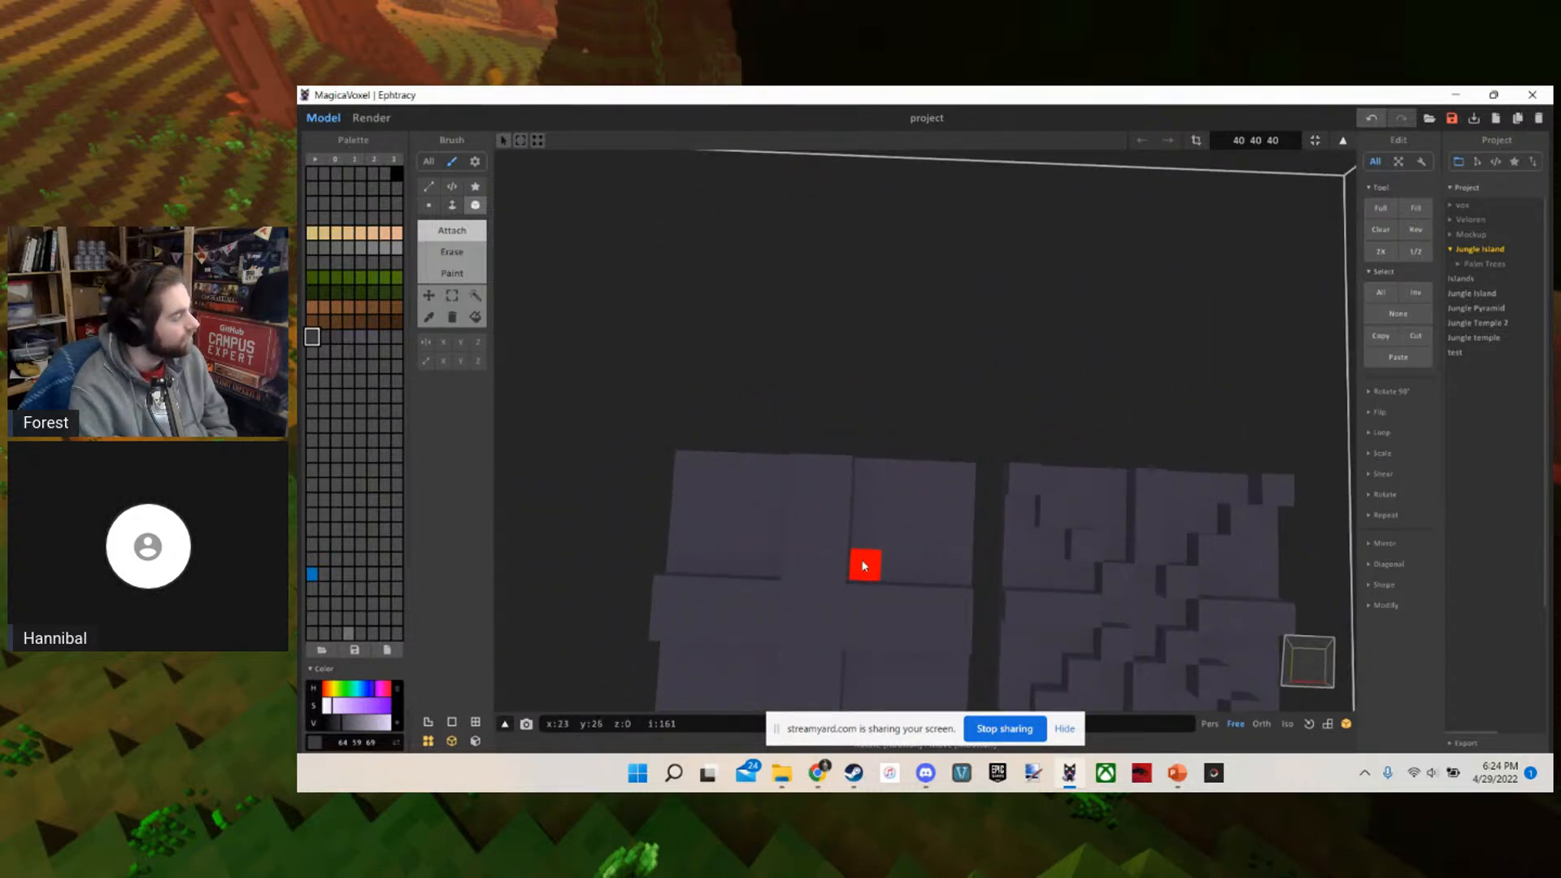
scroll(959, 480, "down", 5)
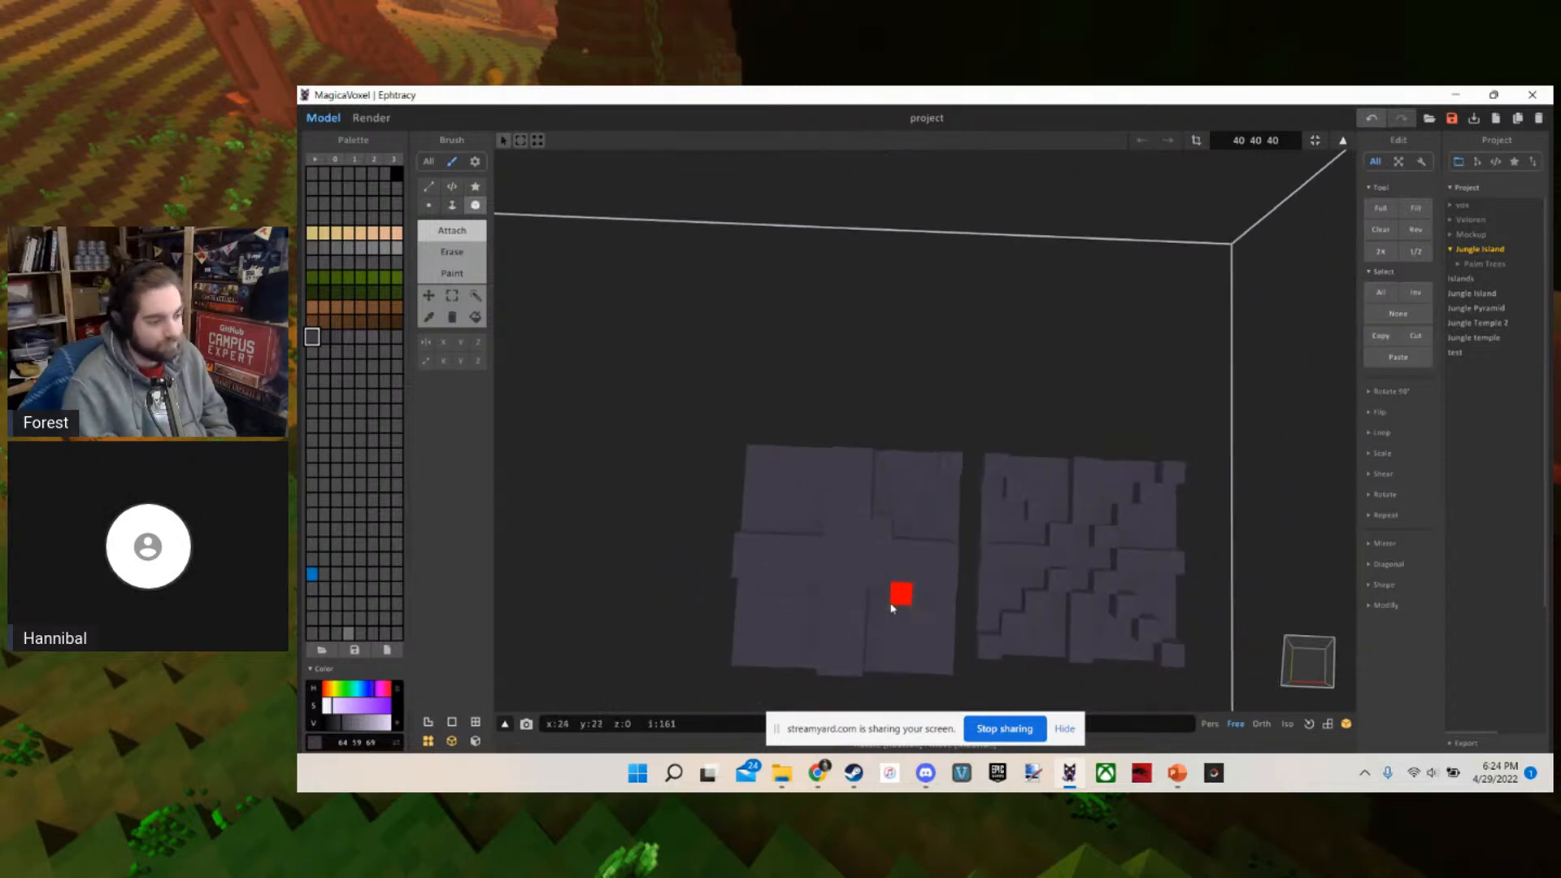
scroll(841, 574, "up", 3)
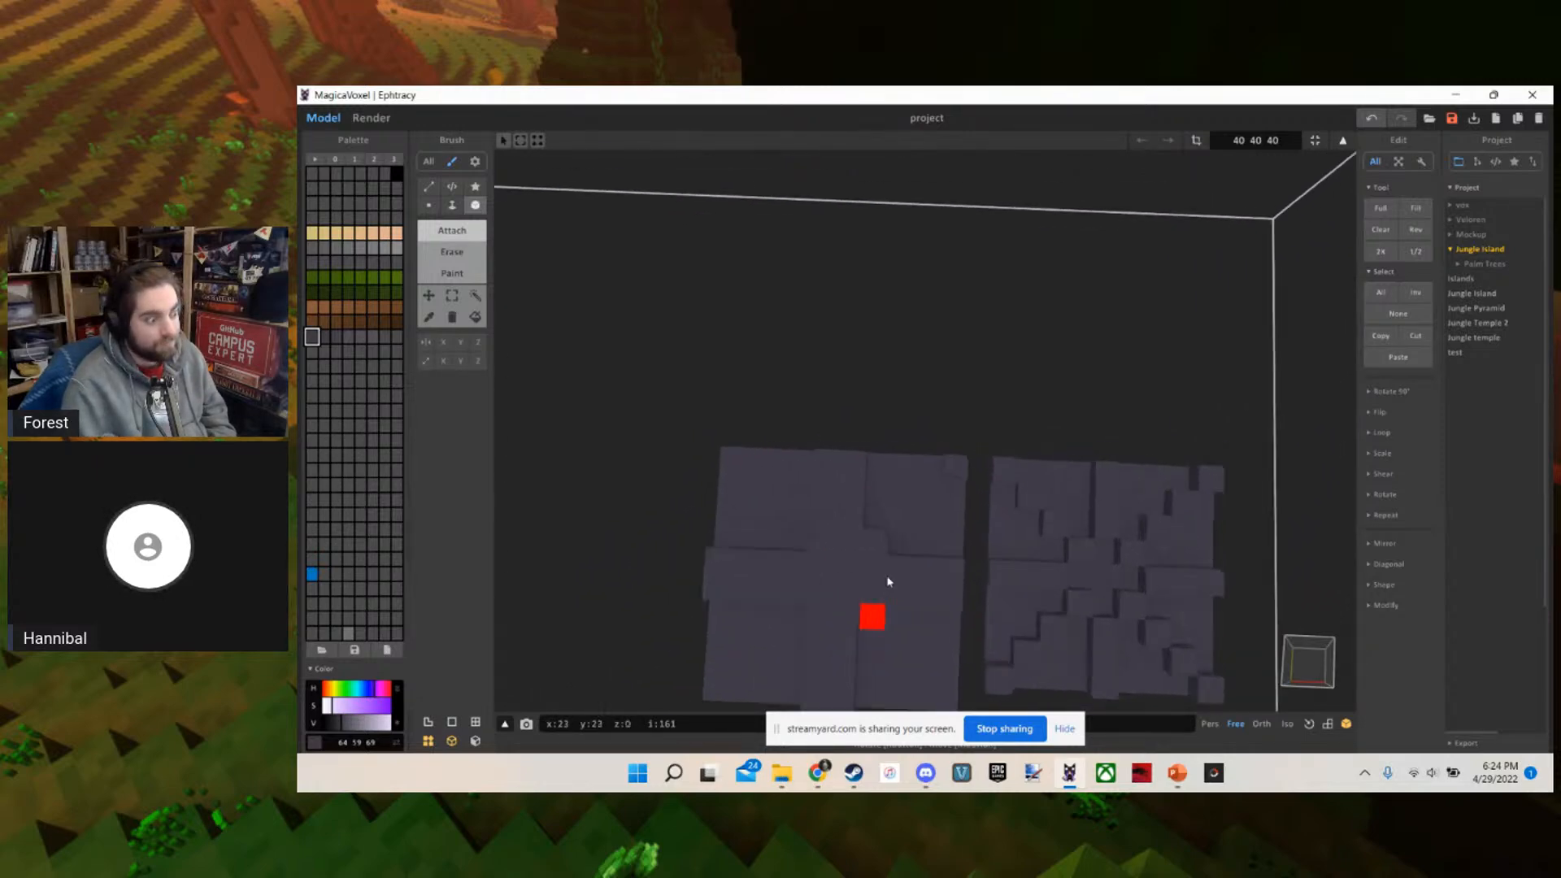
mouse_move(982, 372)
right_mouse_down()
mouse_move(906, 376)
mouse_move(1017, 377)
mouse_move(976, 376)
right_mouse_up()
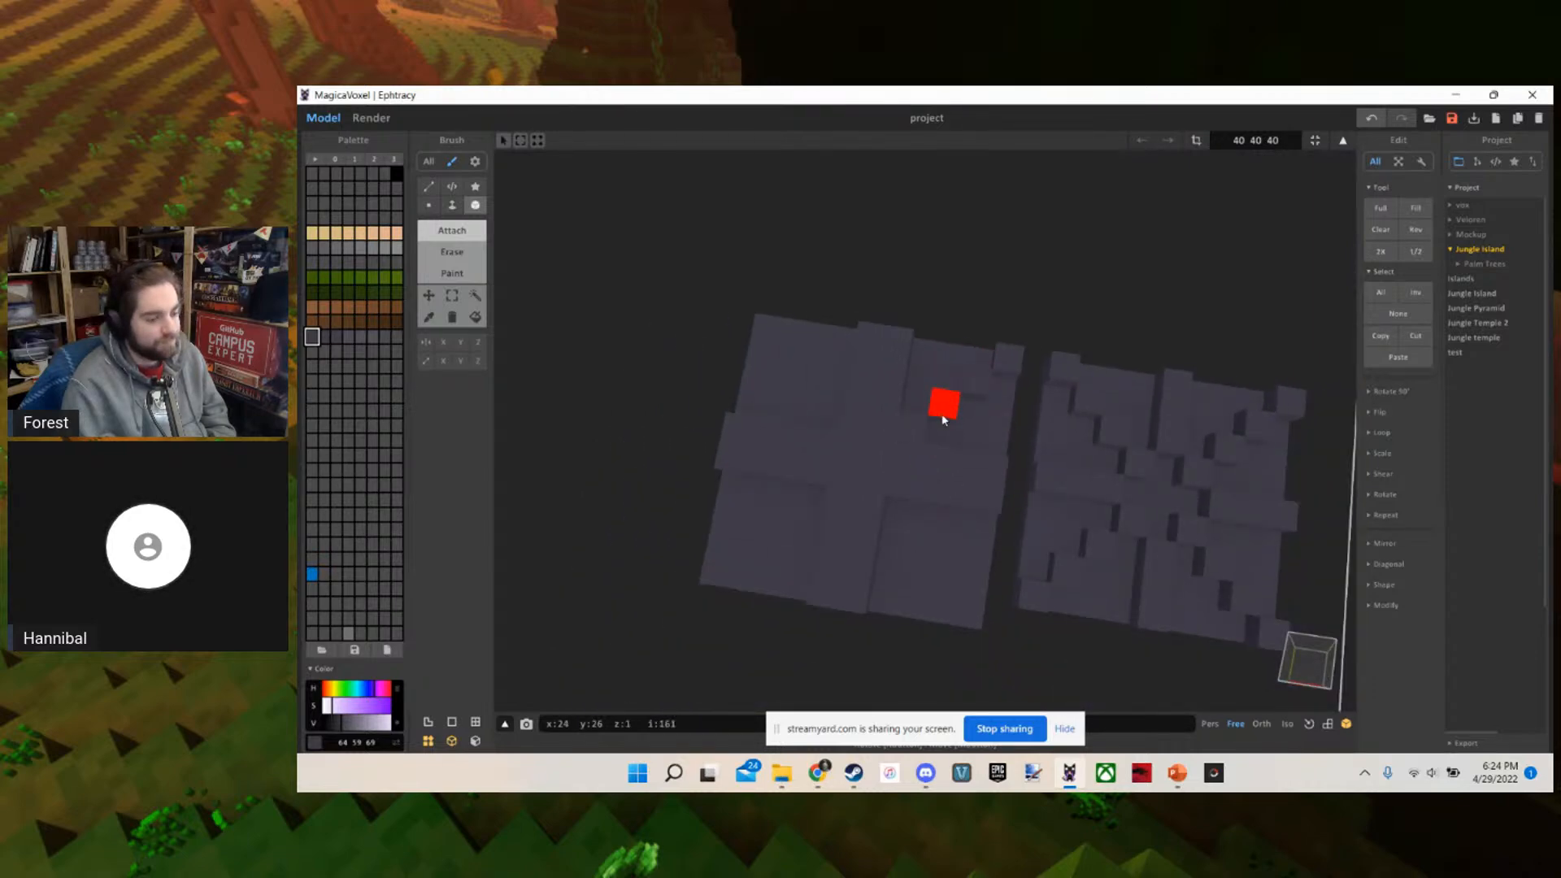
scroll(970, 358, "up", 3)
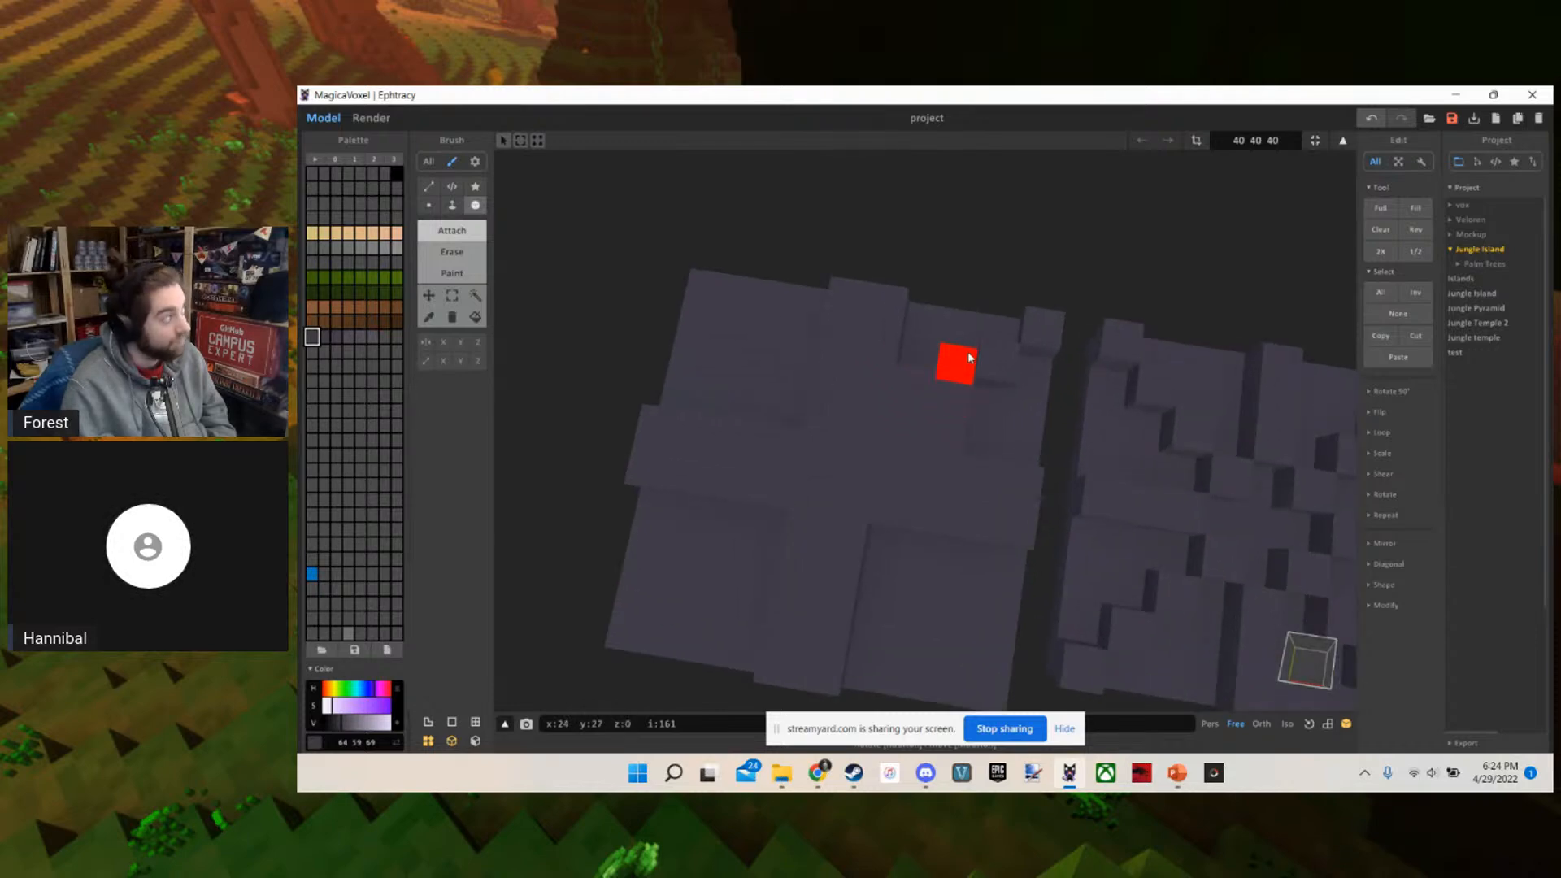
left_click(1037, 366)
right_click_drag(1036, 366, 931, 474)
scroll(931, 473, "down", 5)
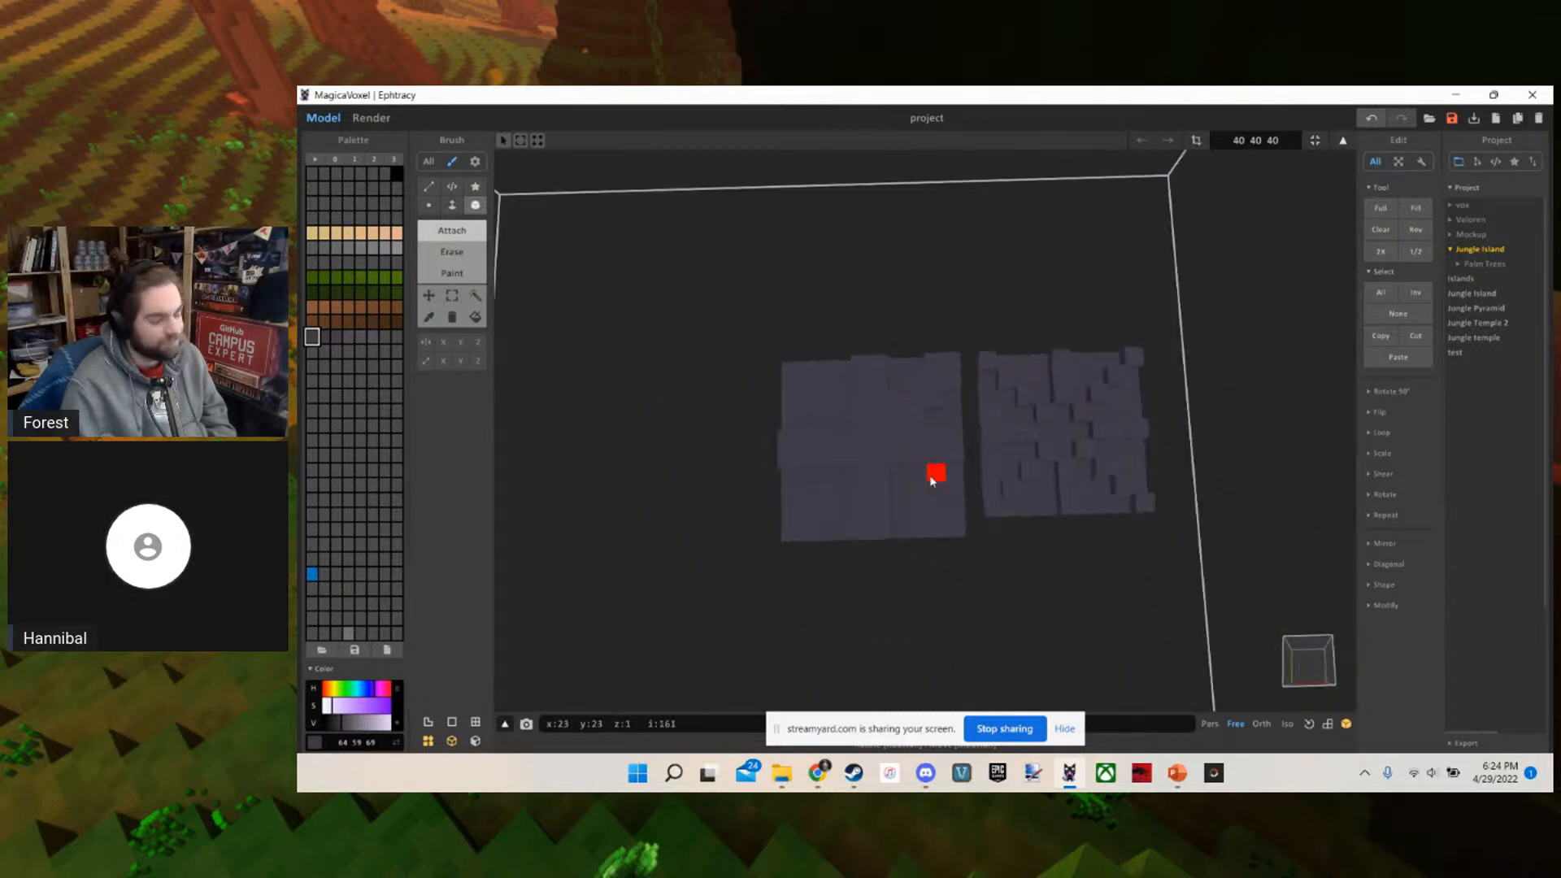
scroll(929, 473, "up", 4)
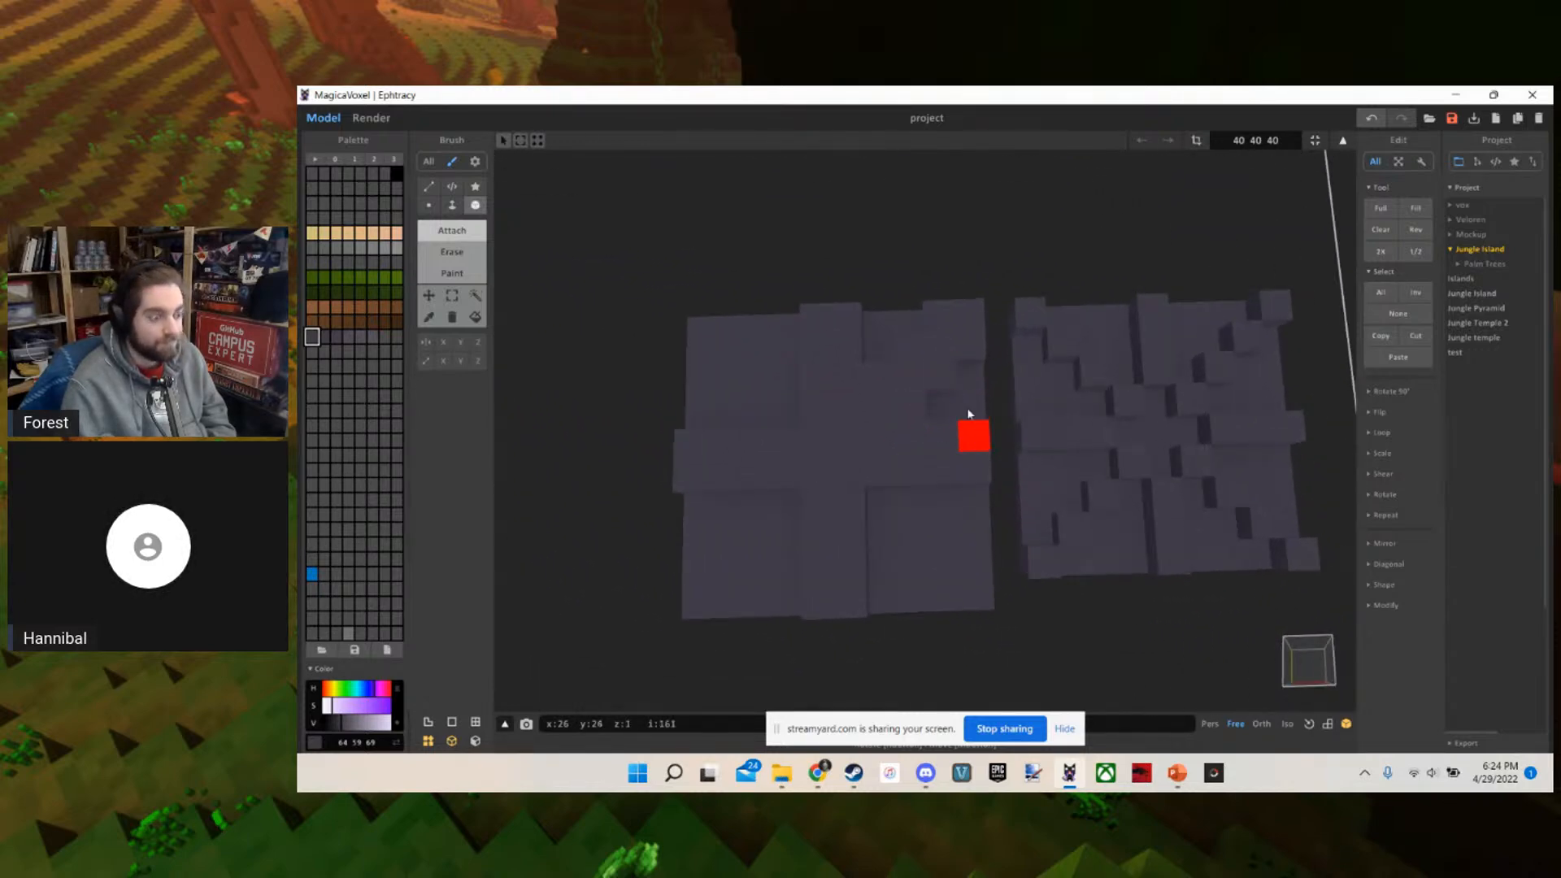
scroll(964, 414, "down", 5)
scroll(964, 414, "up", 4)
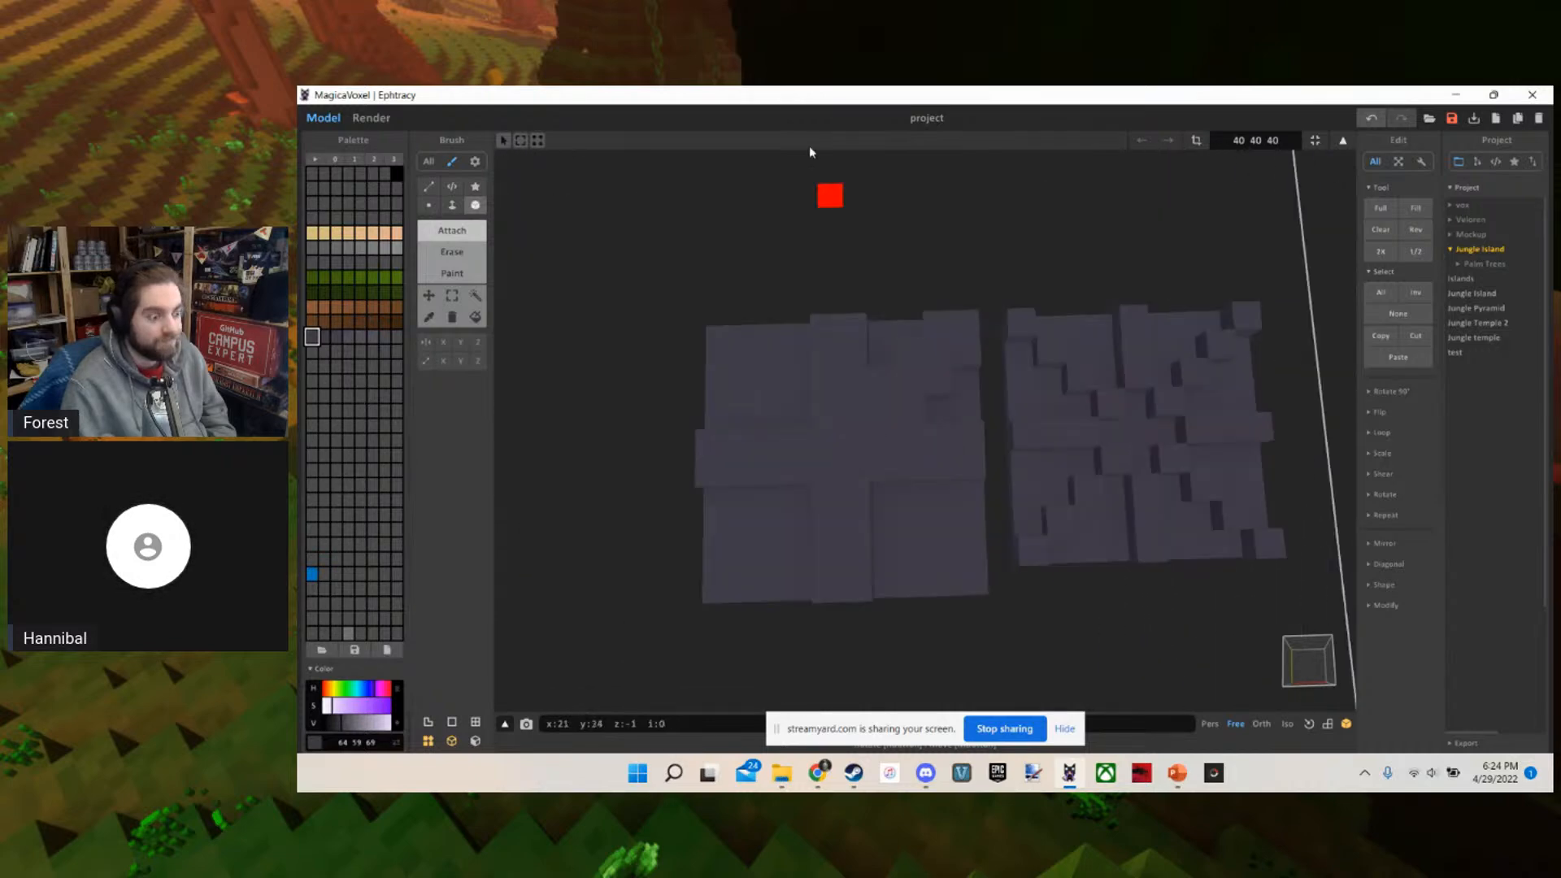
Clear both slabs from the model and resize the empty volume to 87 87 87
scroll(968, 314, "down", 6)
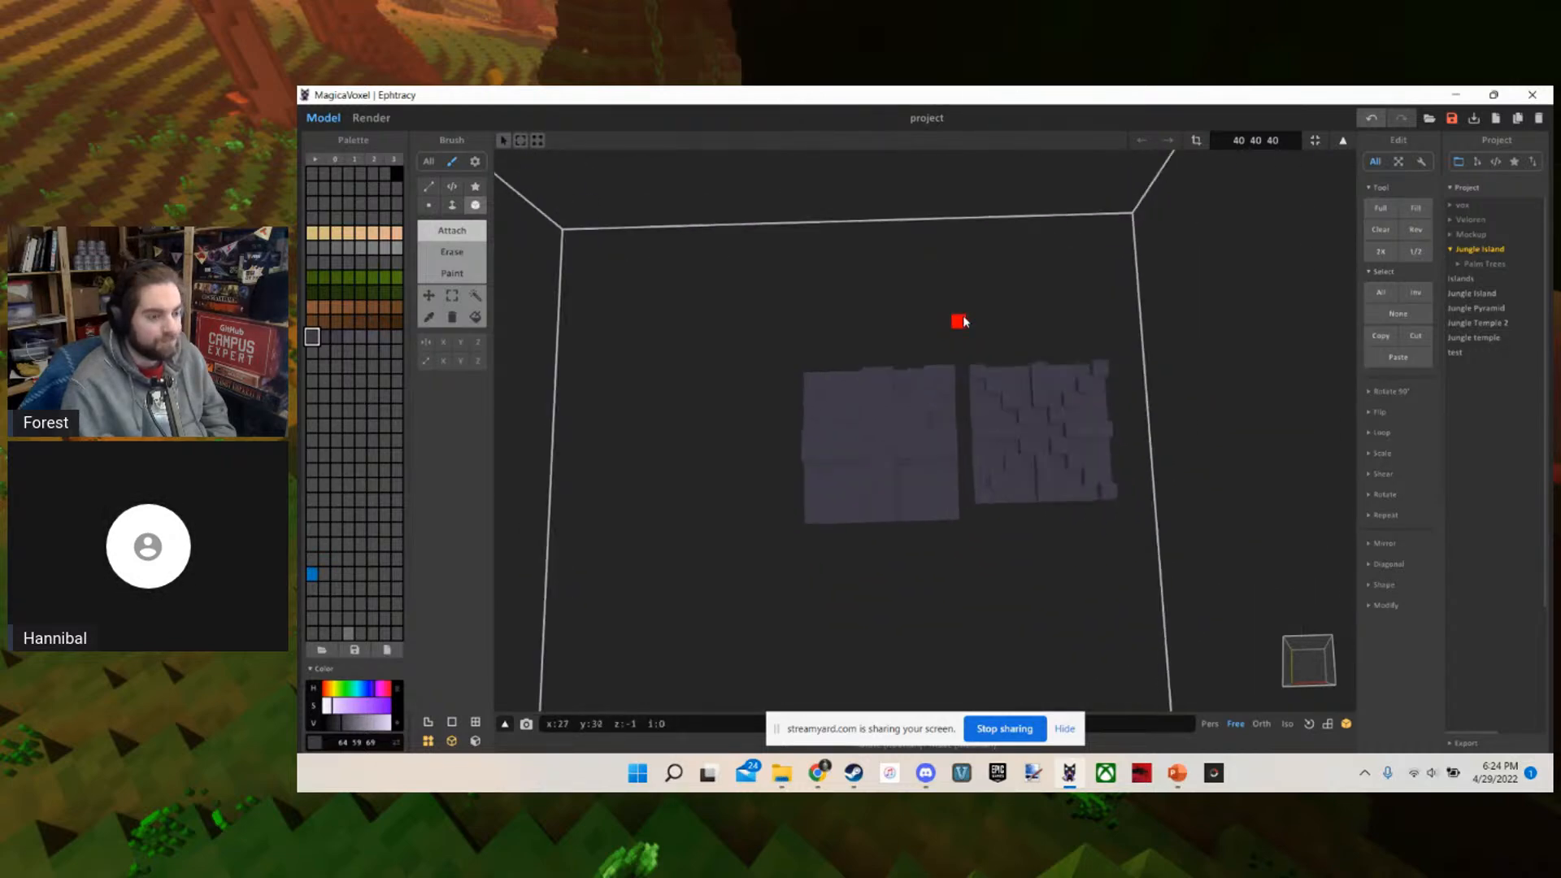
right_click_drag(965, 320, 958, 286)
scroll(958, 284, "up", 4)
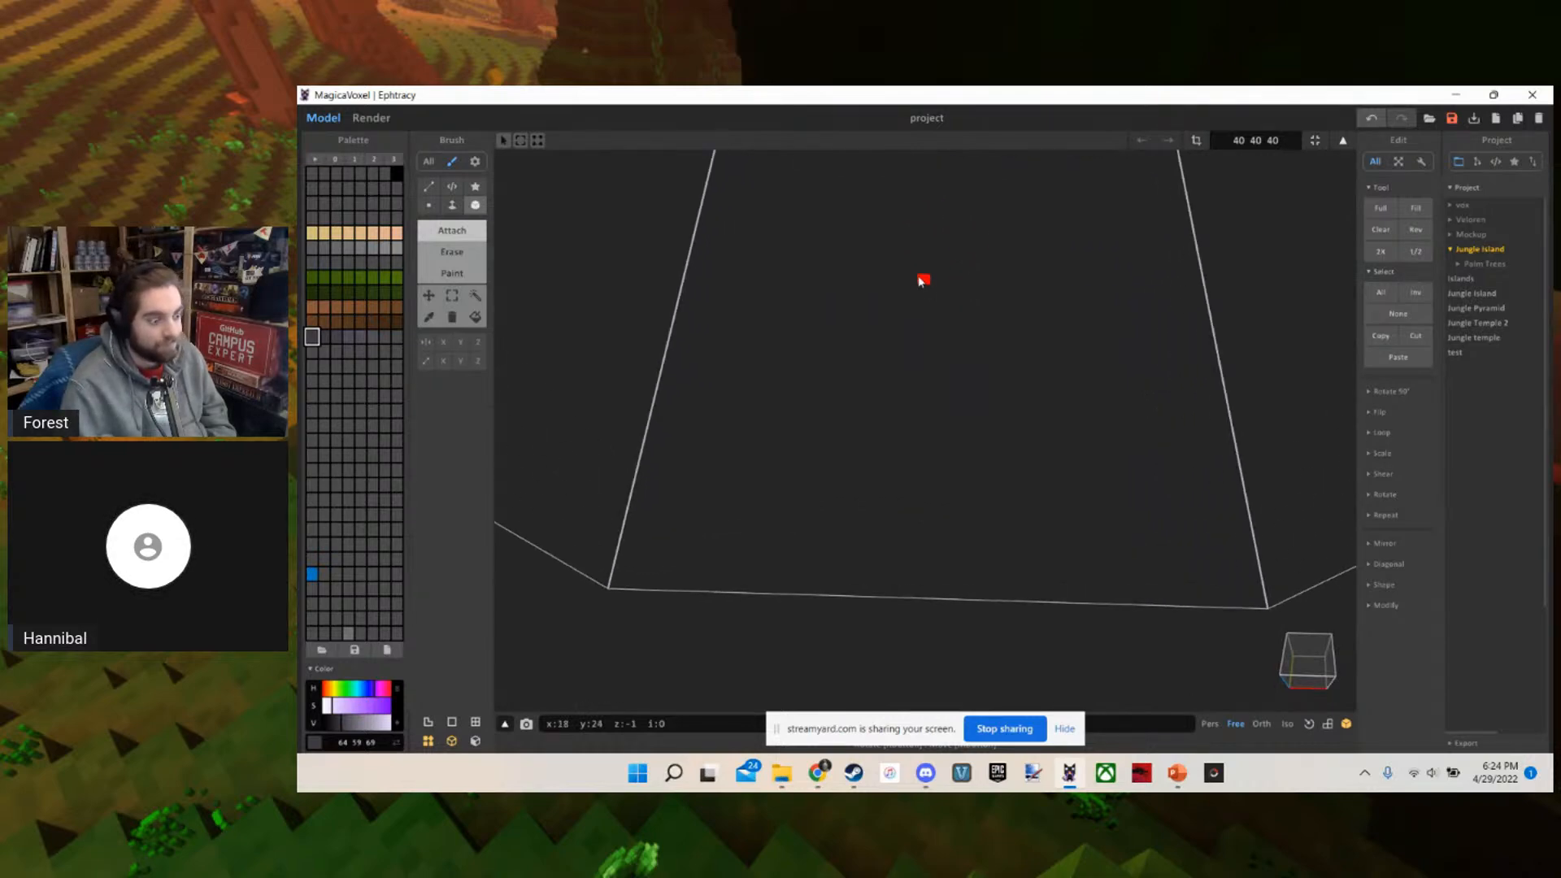
scroll(992, 203, "up", 1)
scroll(972, 222, "down", 4)
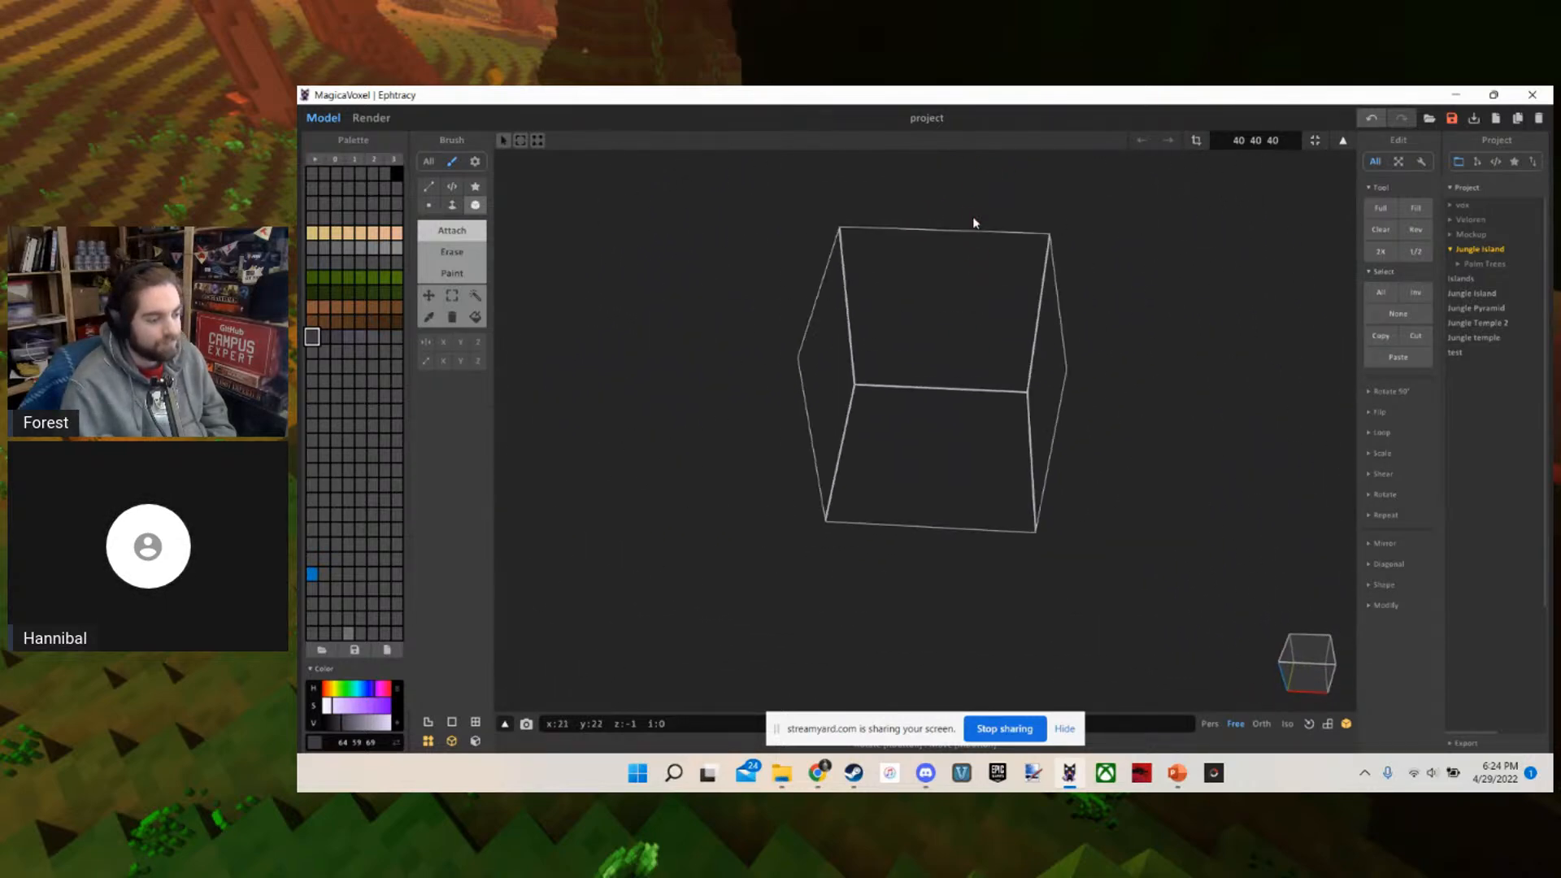
scroll(976, 215, "up", 2)
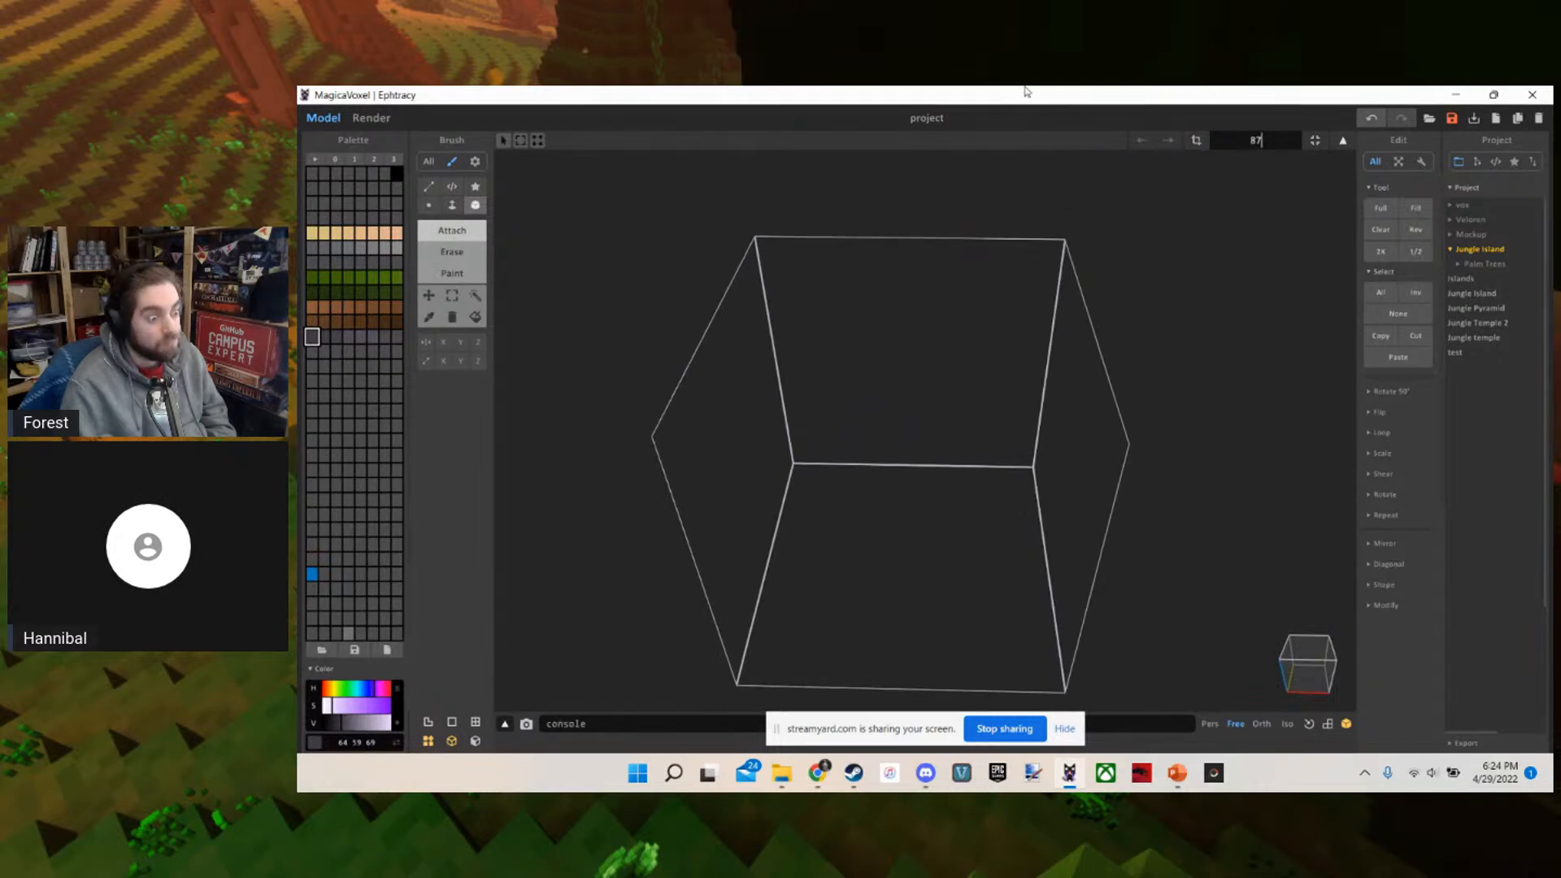
scroll(927, 376, "up", 3)
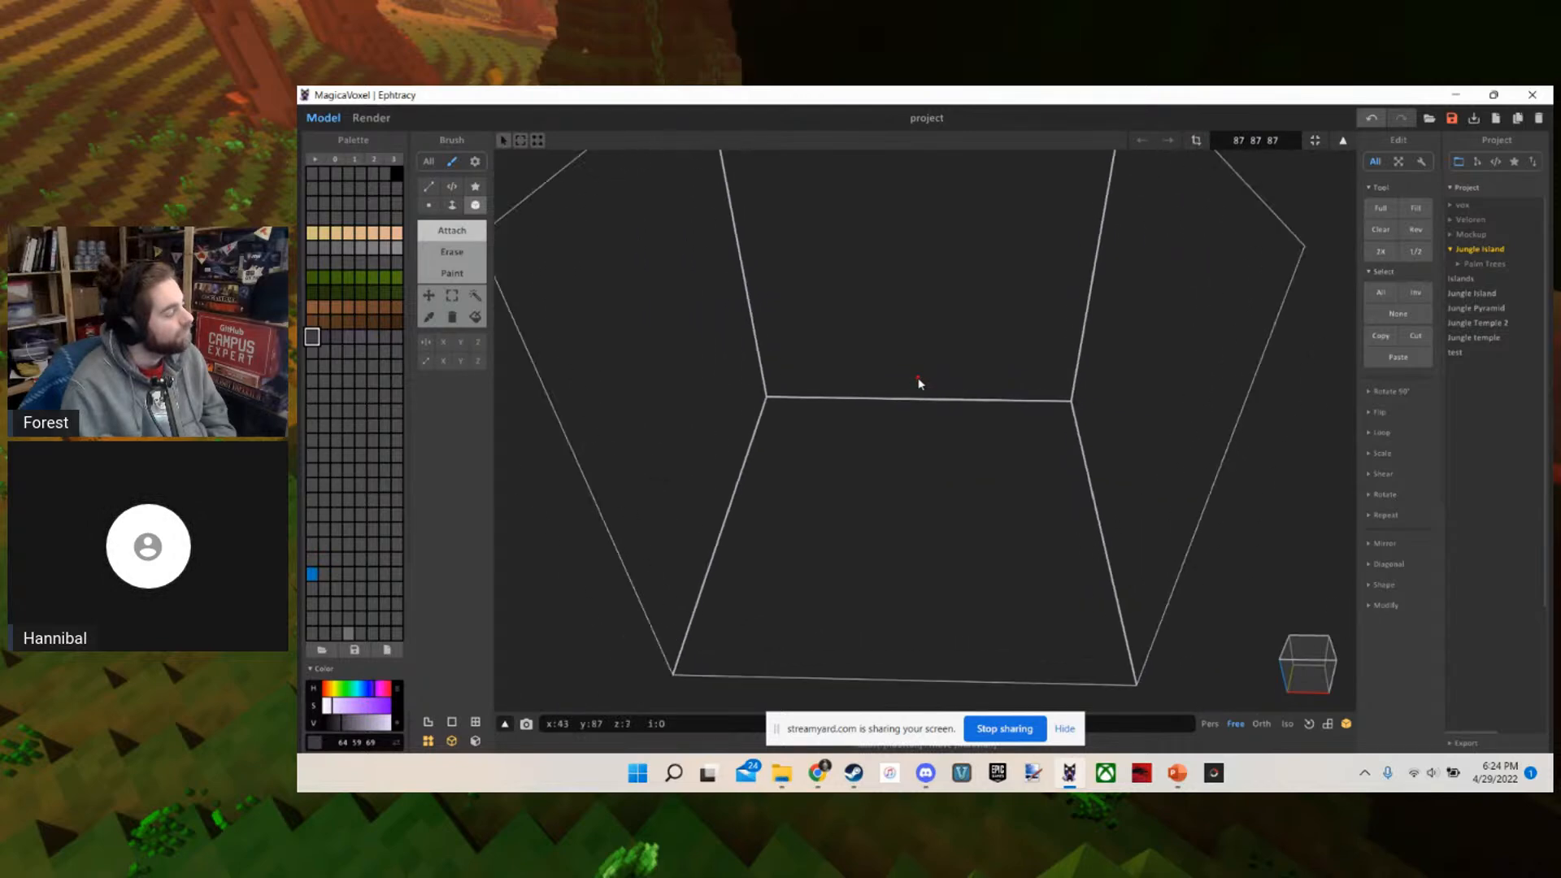
scroll(761, 348, "down", 3)
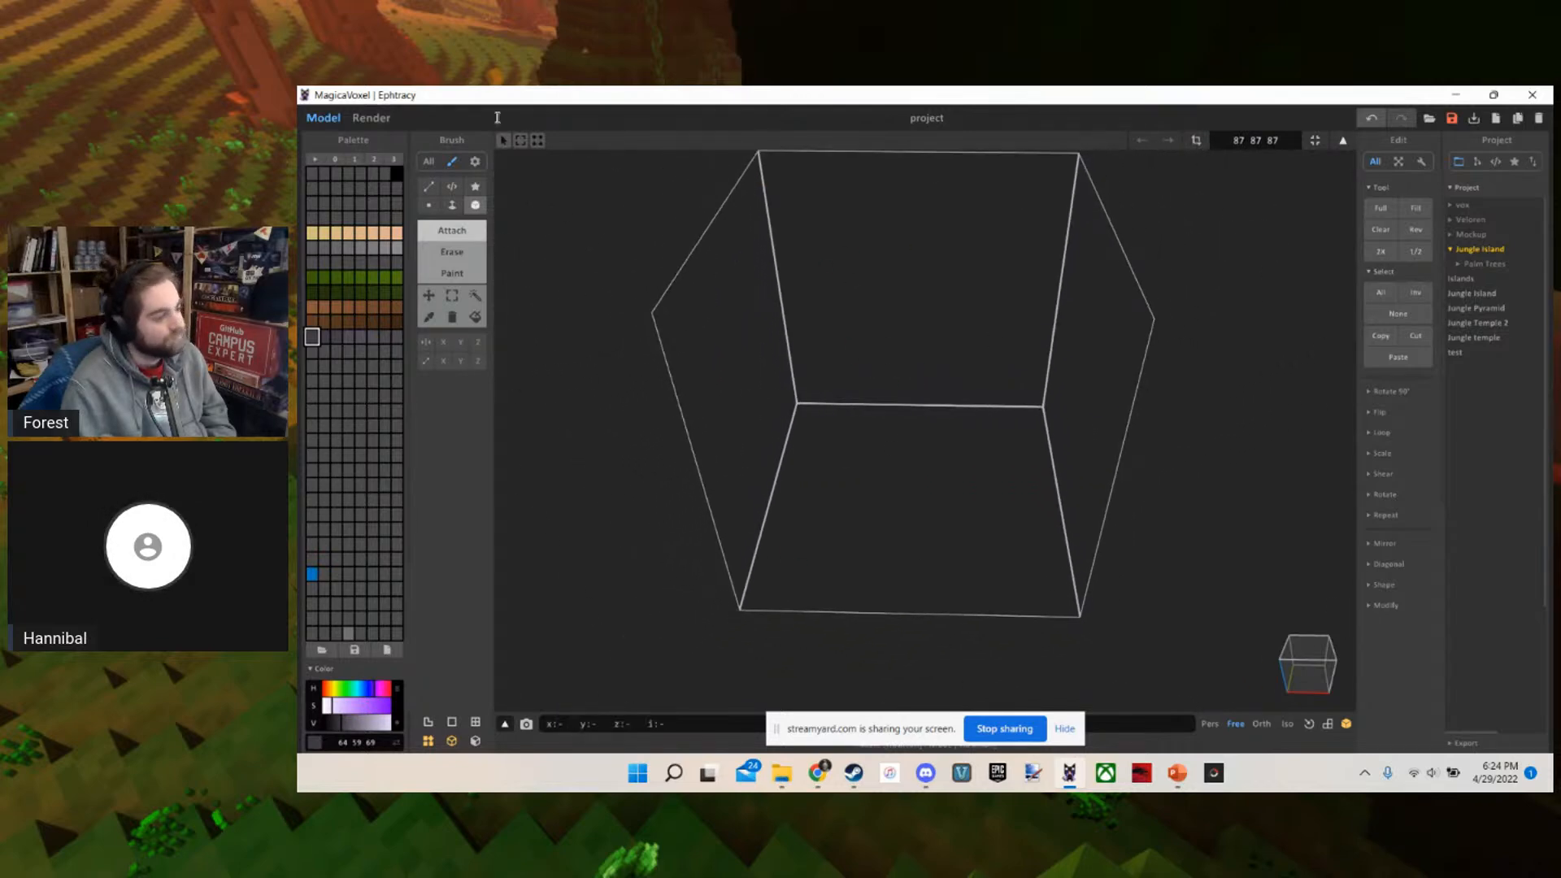
scroll(847, 384, "up", 5)
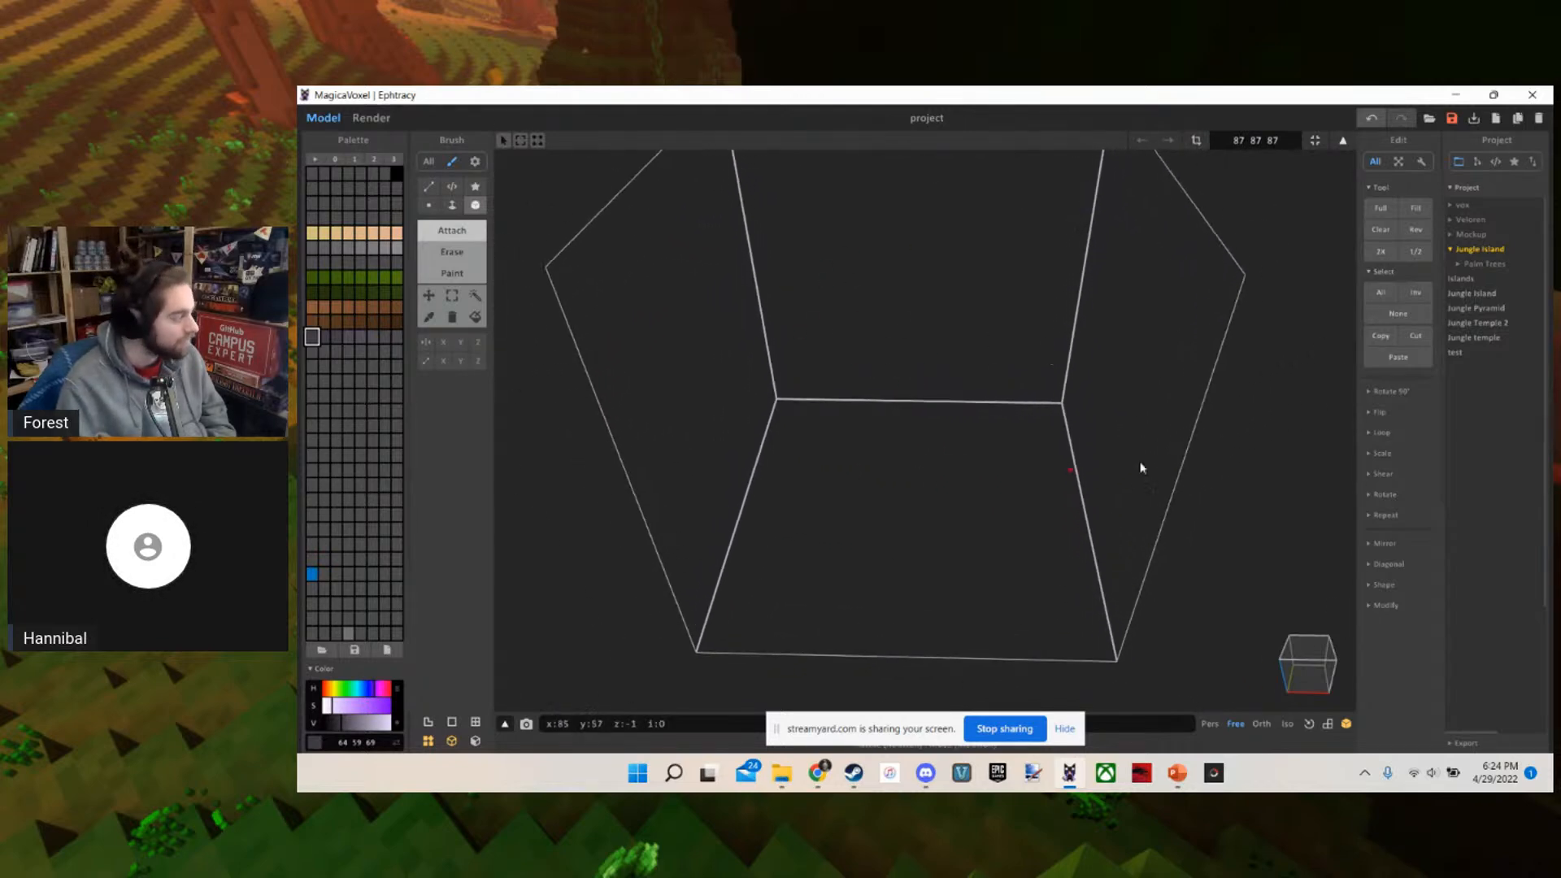
scroll(781, 402, "down", 3)
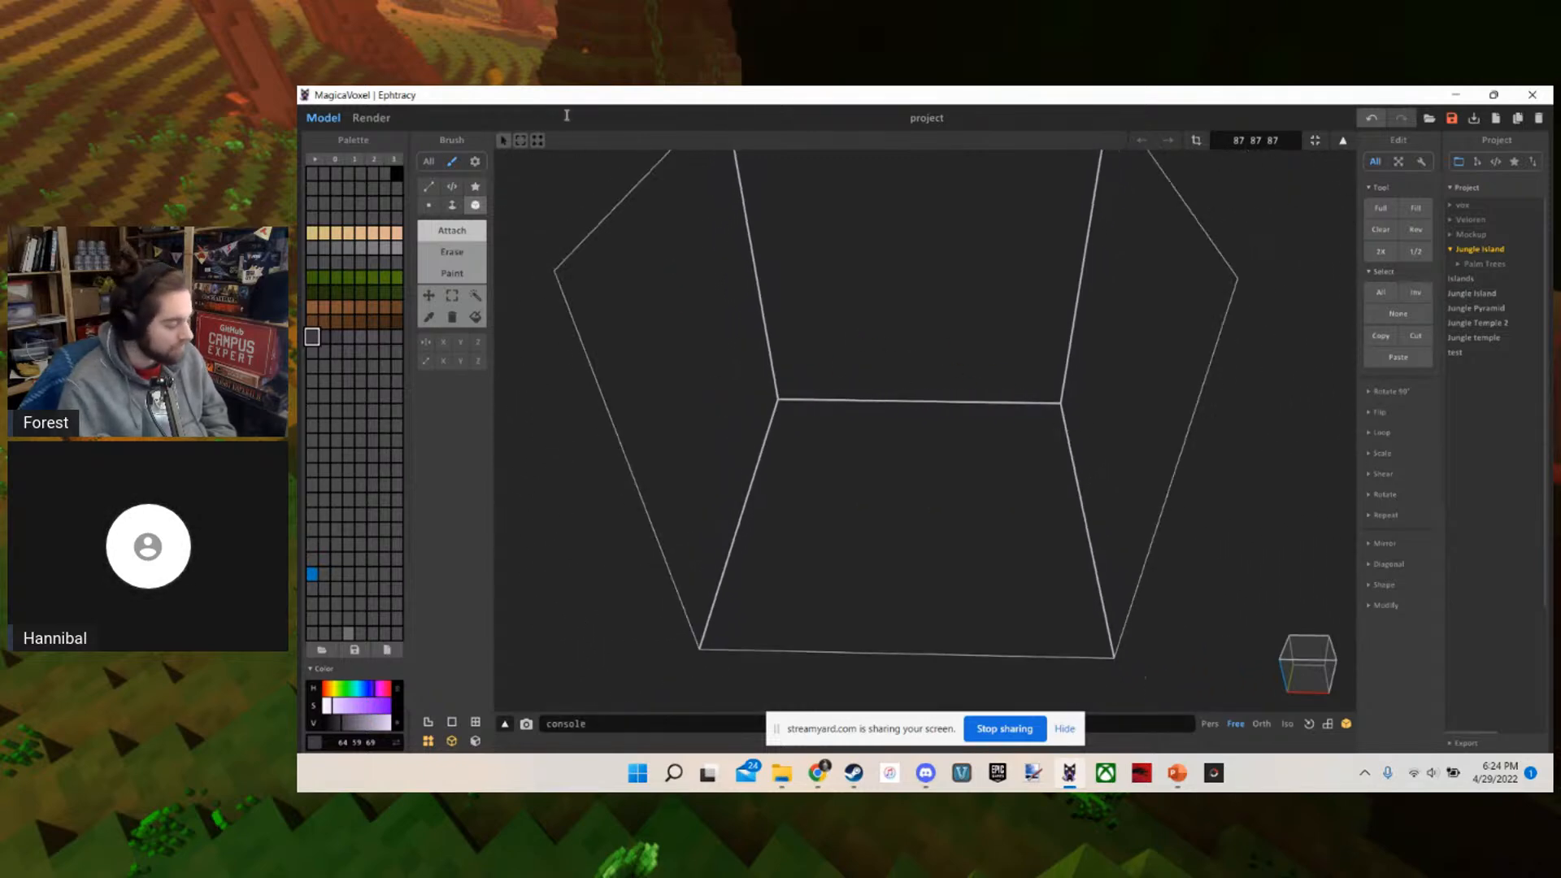
Cover the whole floor of the empty volume with a two-voxel-thick slab, using the Face brush in Attach mode
scroll(862, 413, "up", 2)
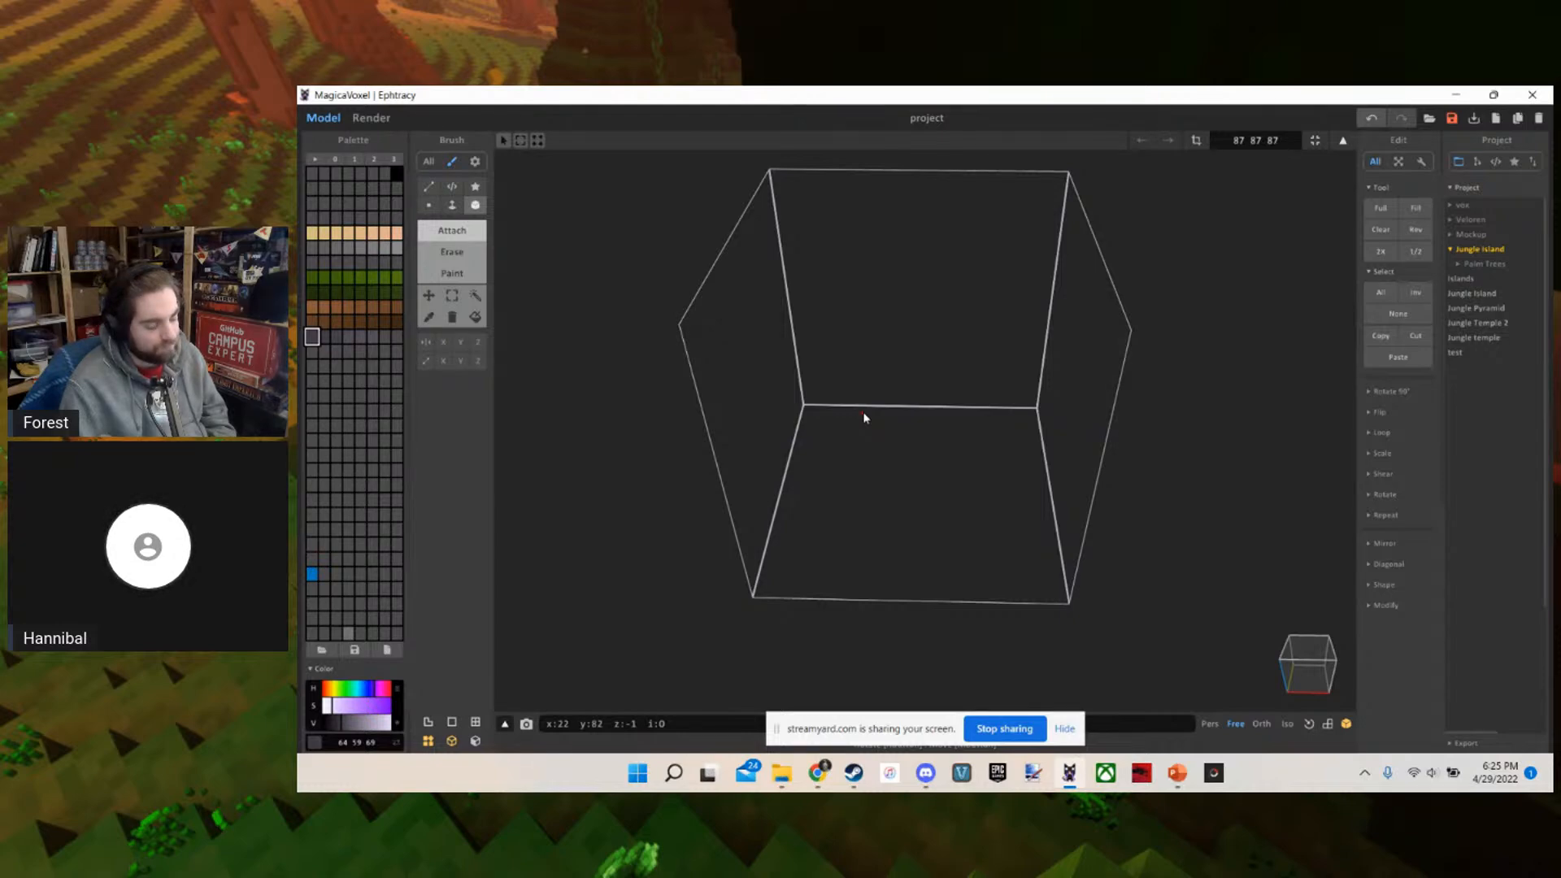
scroll(865, 418, "up", 5)
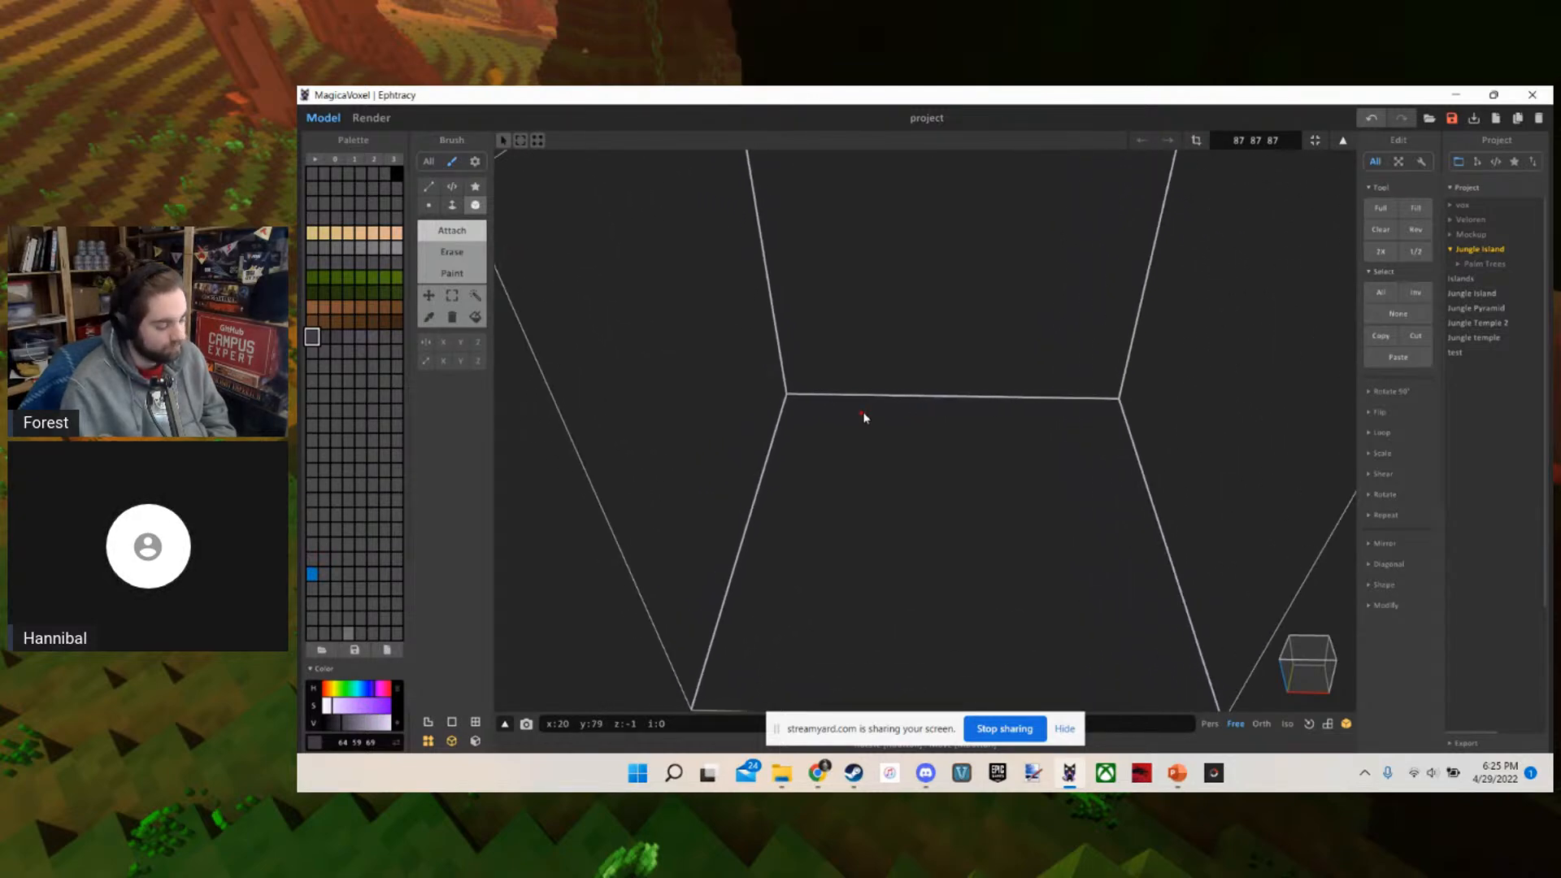
key("f")
scroll(863, 417, "down", 3)
scroll(864, 416, "up", 3)
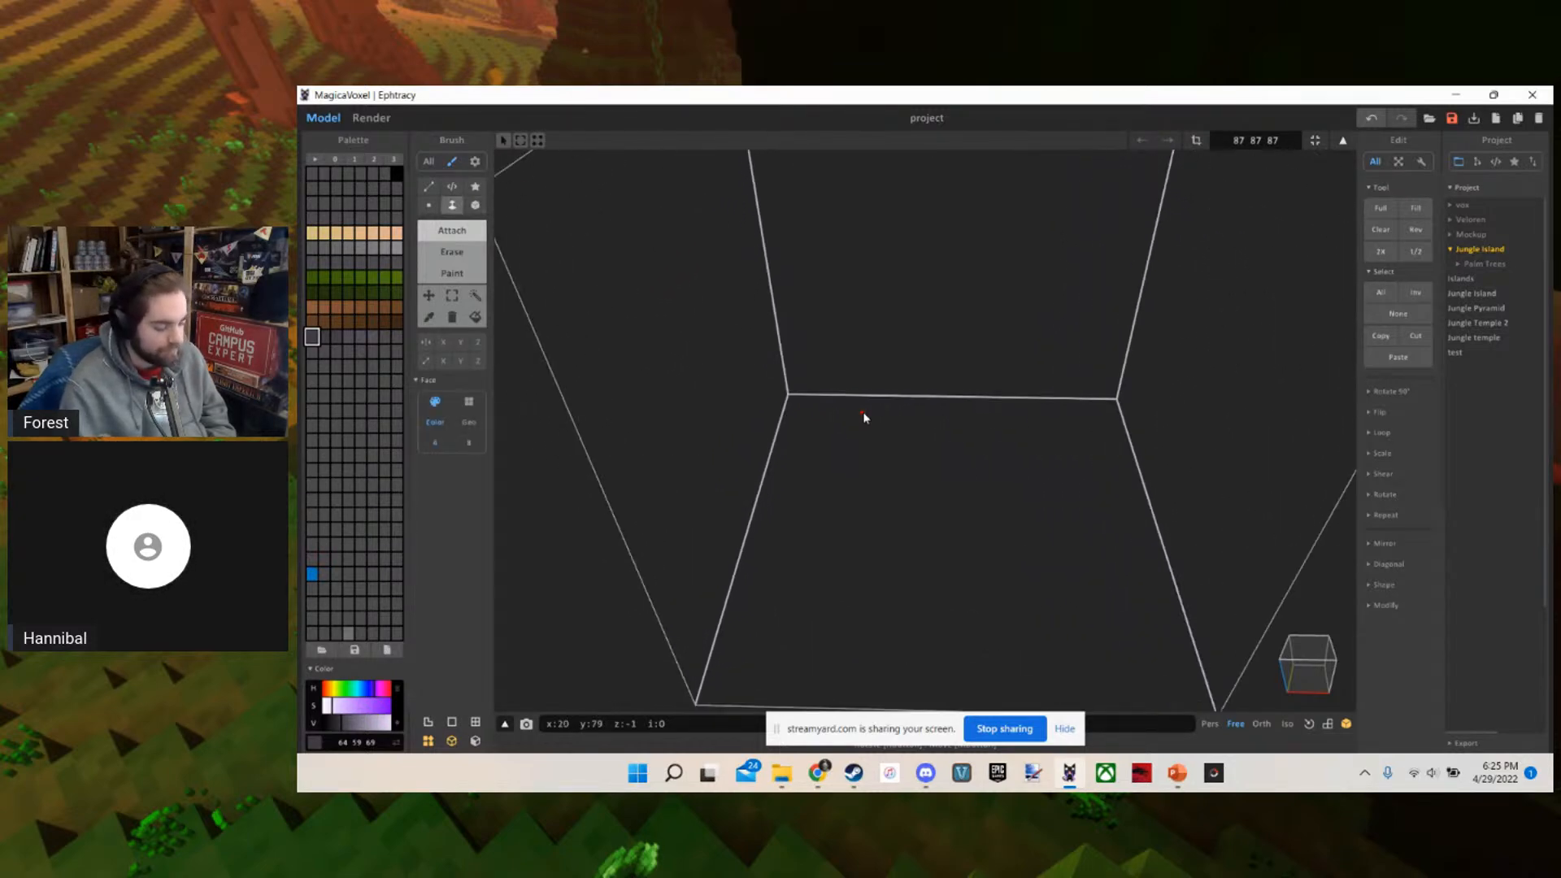
key("s")
key("d")
key("w")
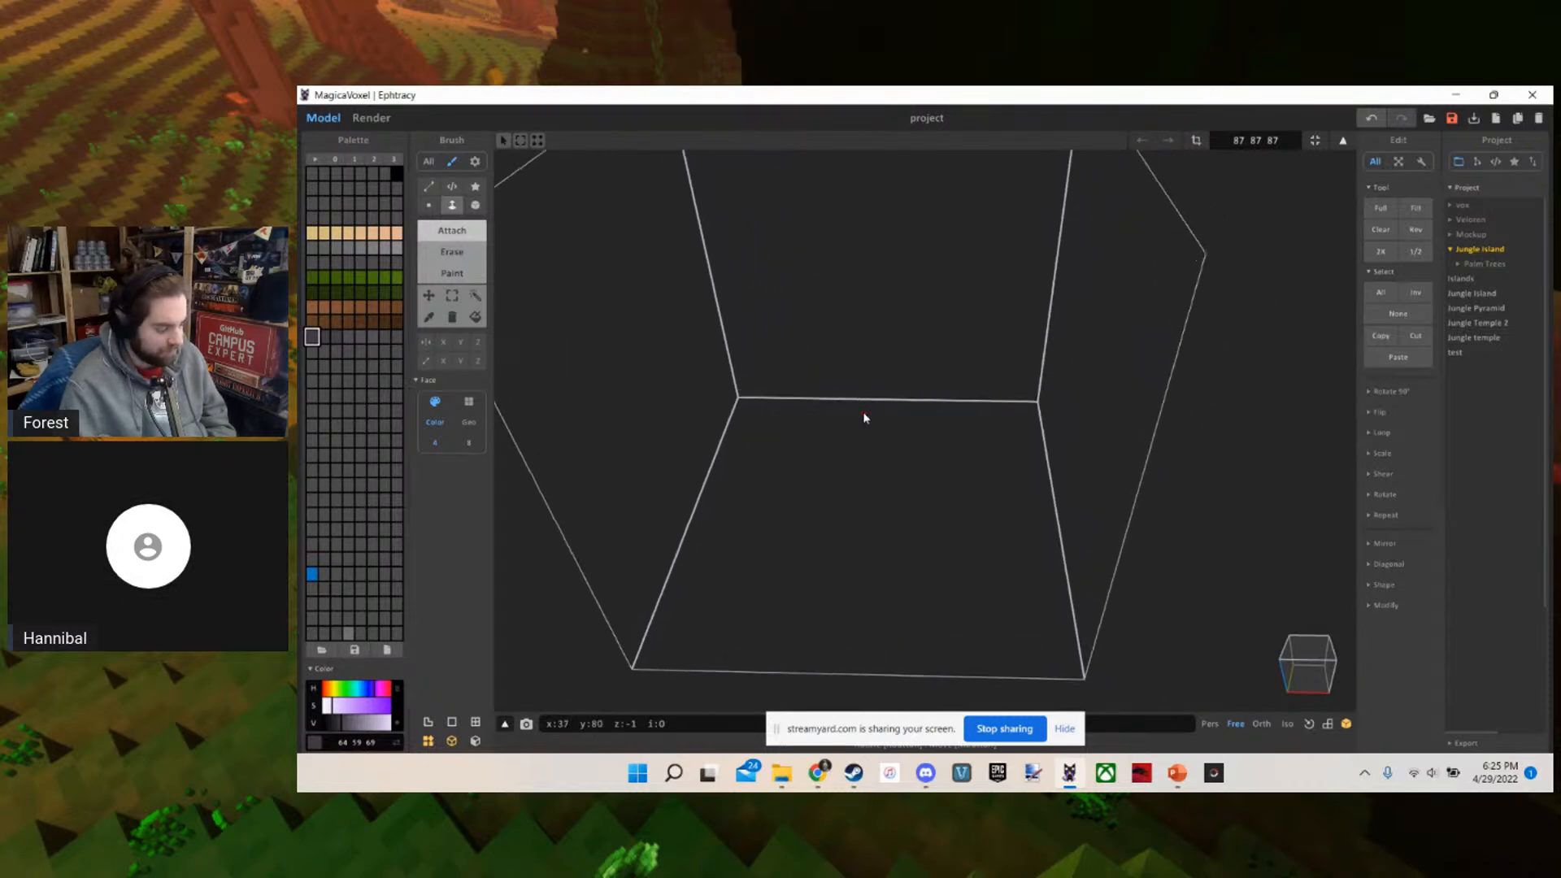
key("w")
key("a")
key("s")
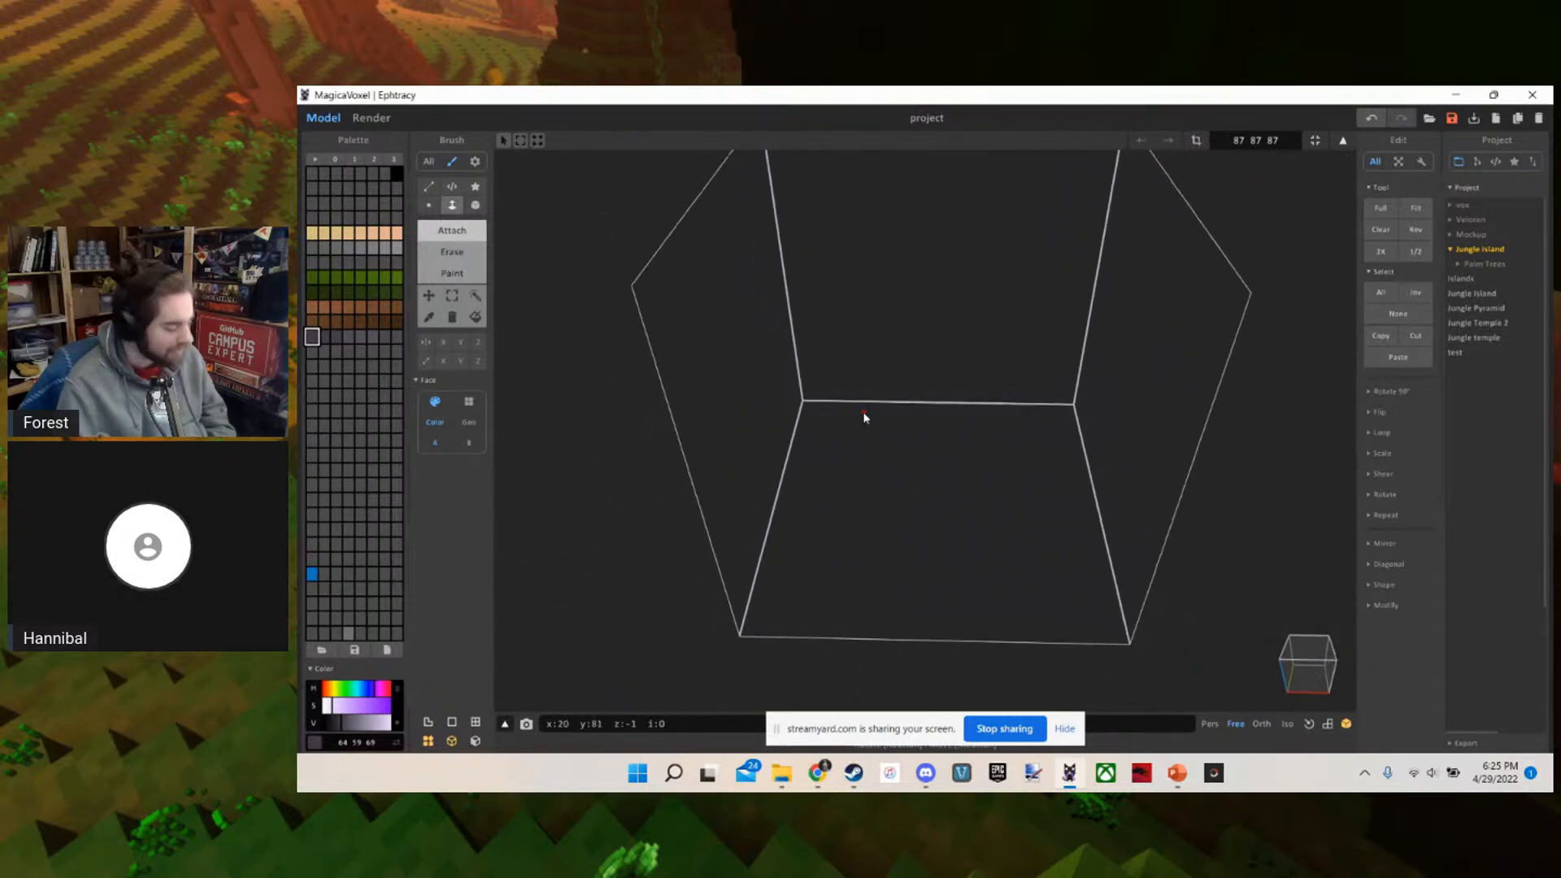
key("w")
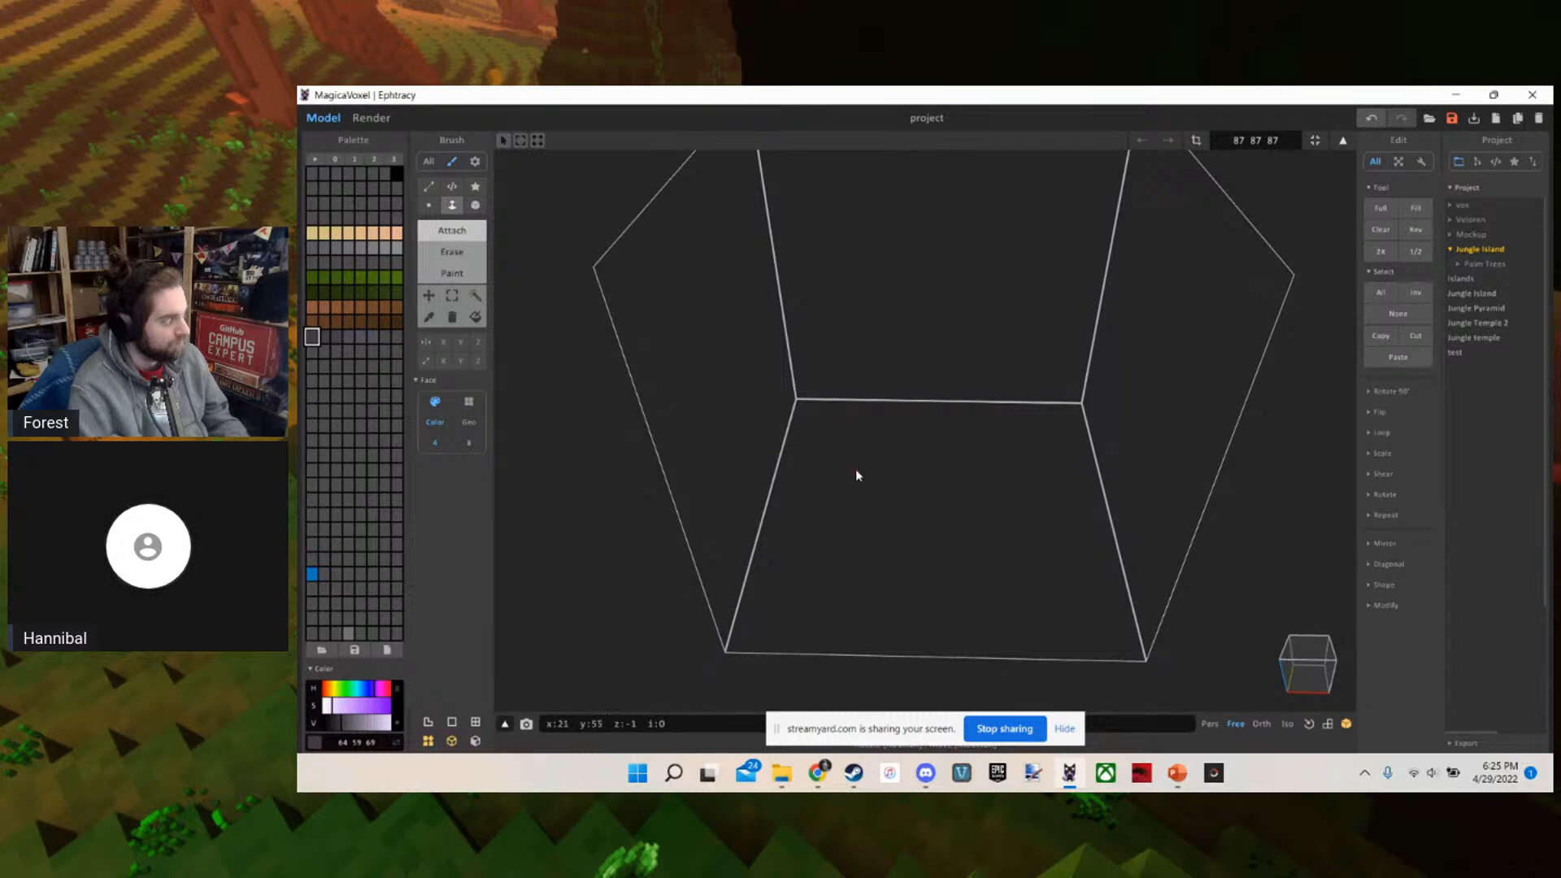
left_click(856, 472)
Resize the volume around the slab to 153 153 153
key("w")
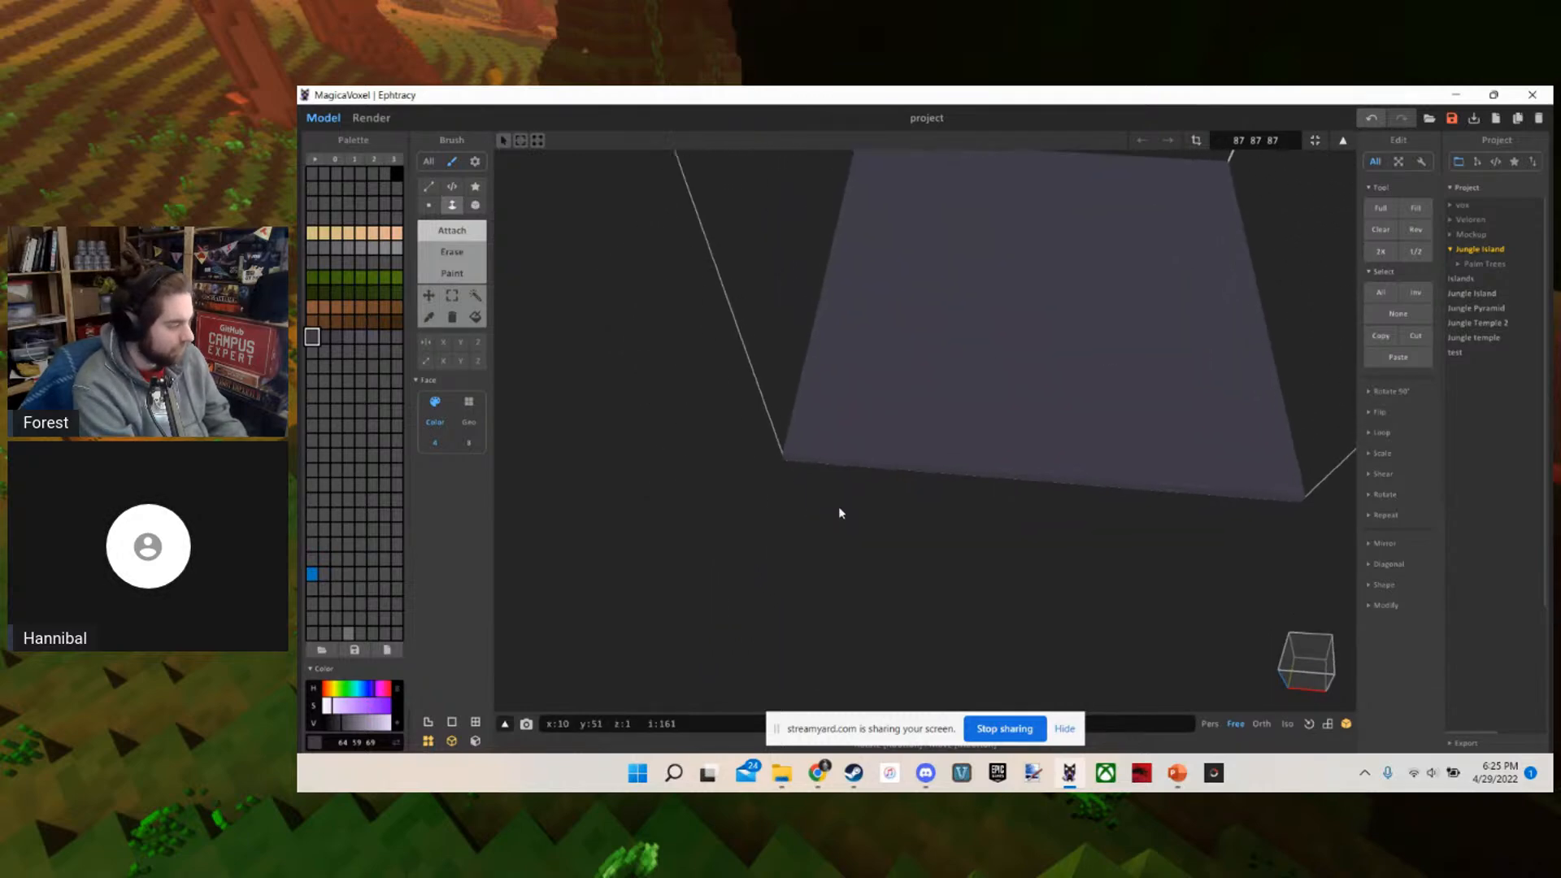
key("w")
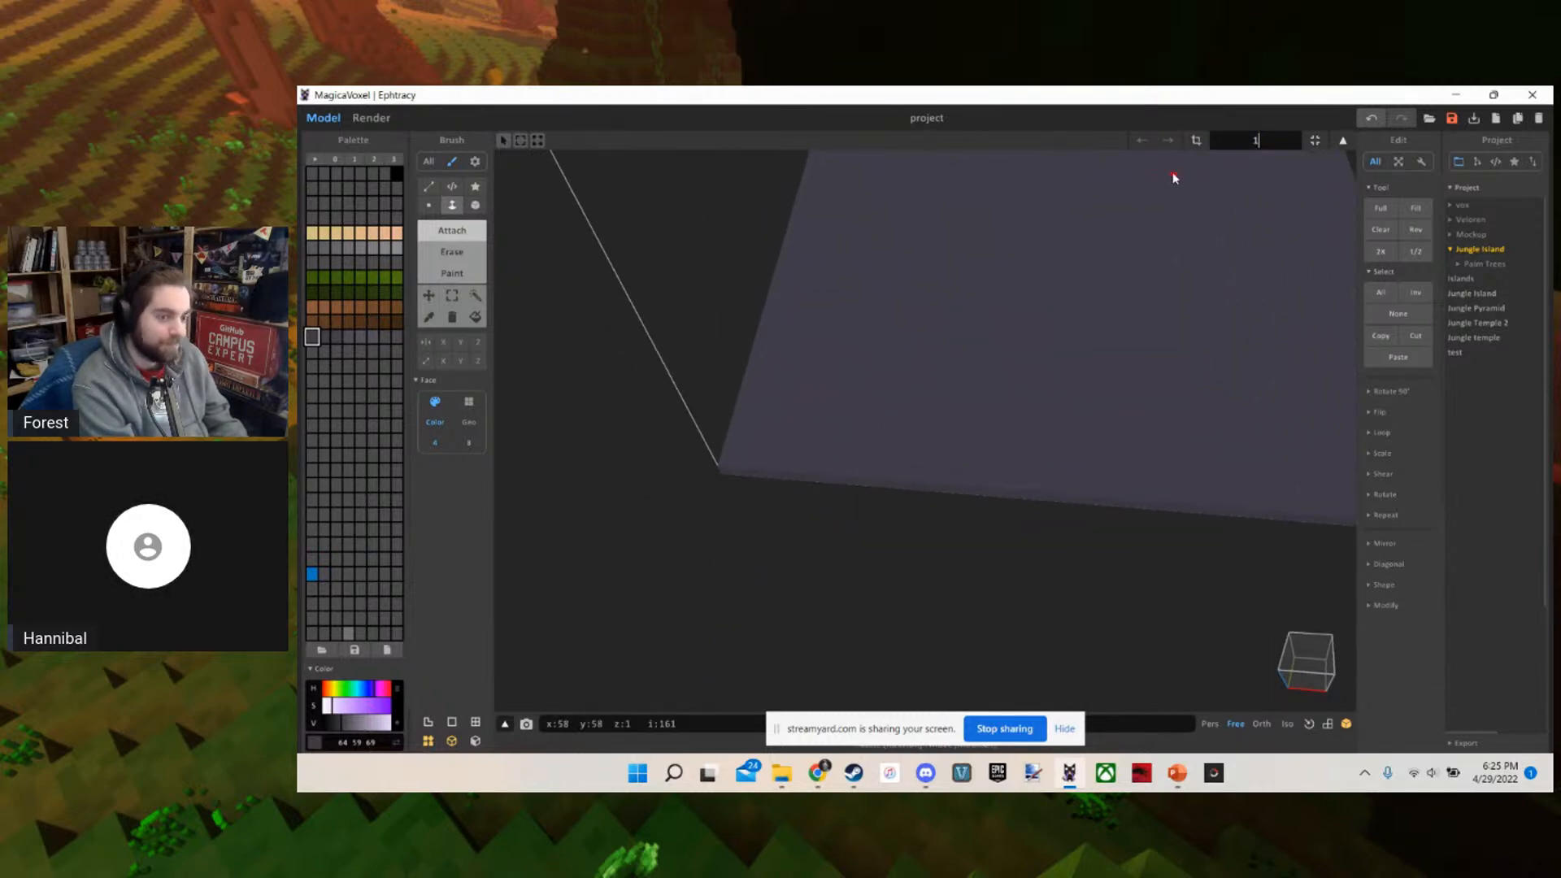
key("Return")
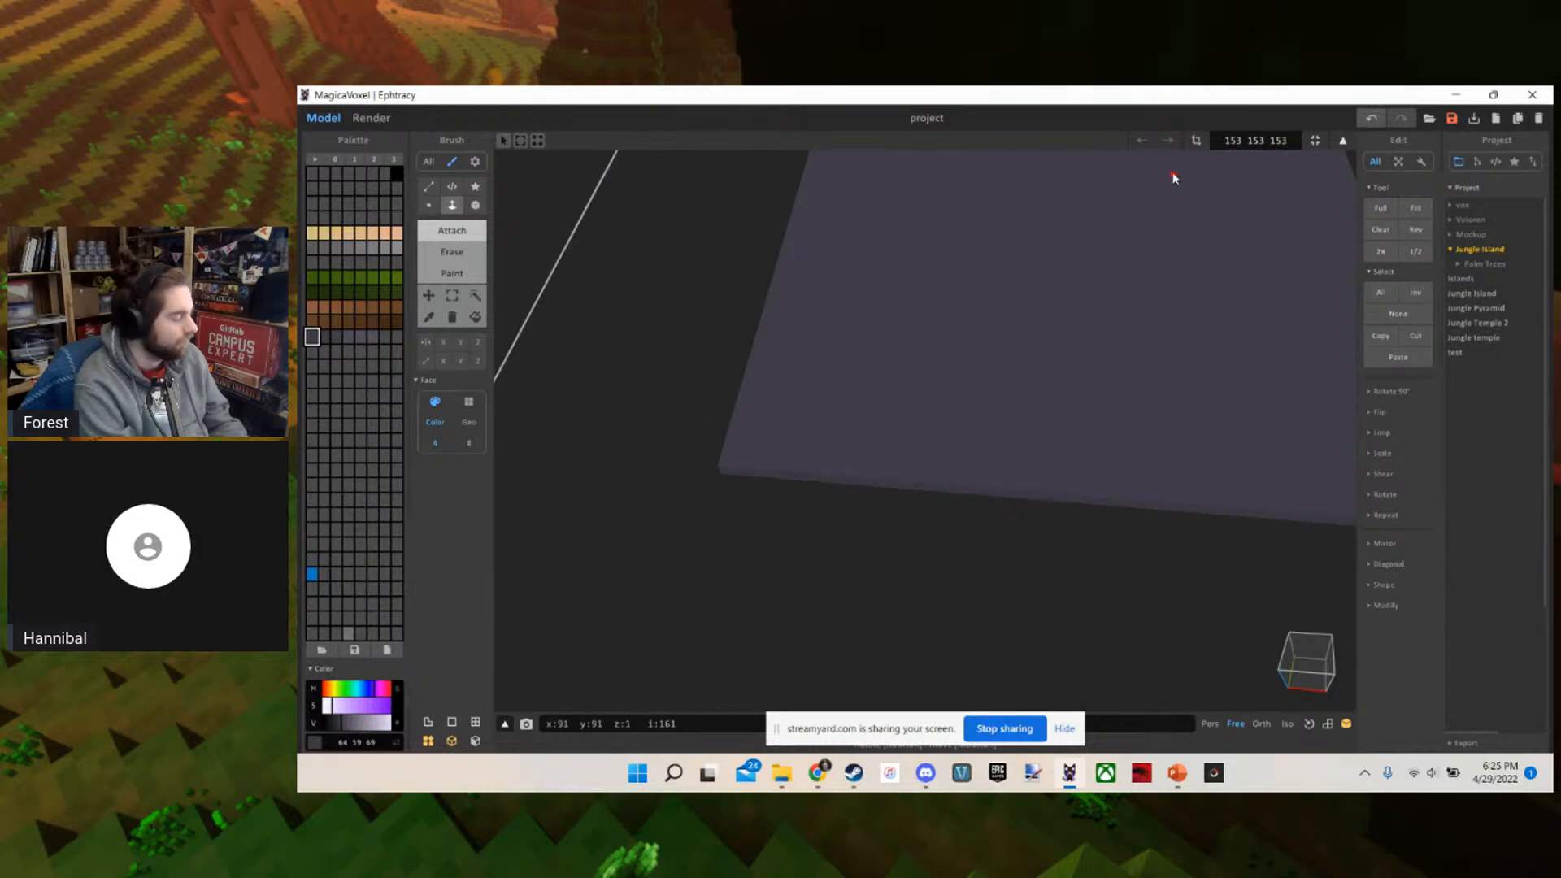
With the Box brush, attach a ledge one voxel wide and one voxel high along the slab's lower edge, starting around one corner
scroll(920, 297, "down", 10)
scroll(927, 273, "up", 10)
right_click_drag(927, 273, 1029, 566)
scroll(993, 325, "down", 5)
scroll(925, 559, "up", 2)
key("b")
mouse_move(895, 554)
right_mouse_down()
mouse_move(857, 517)
mouse_move(935, 584)
mouse_move(930, 561)
right_mouse_up()
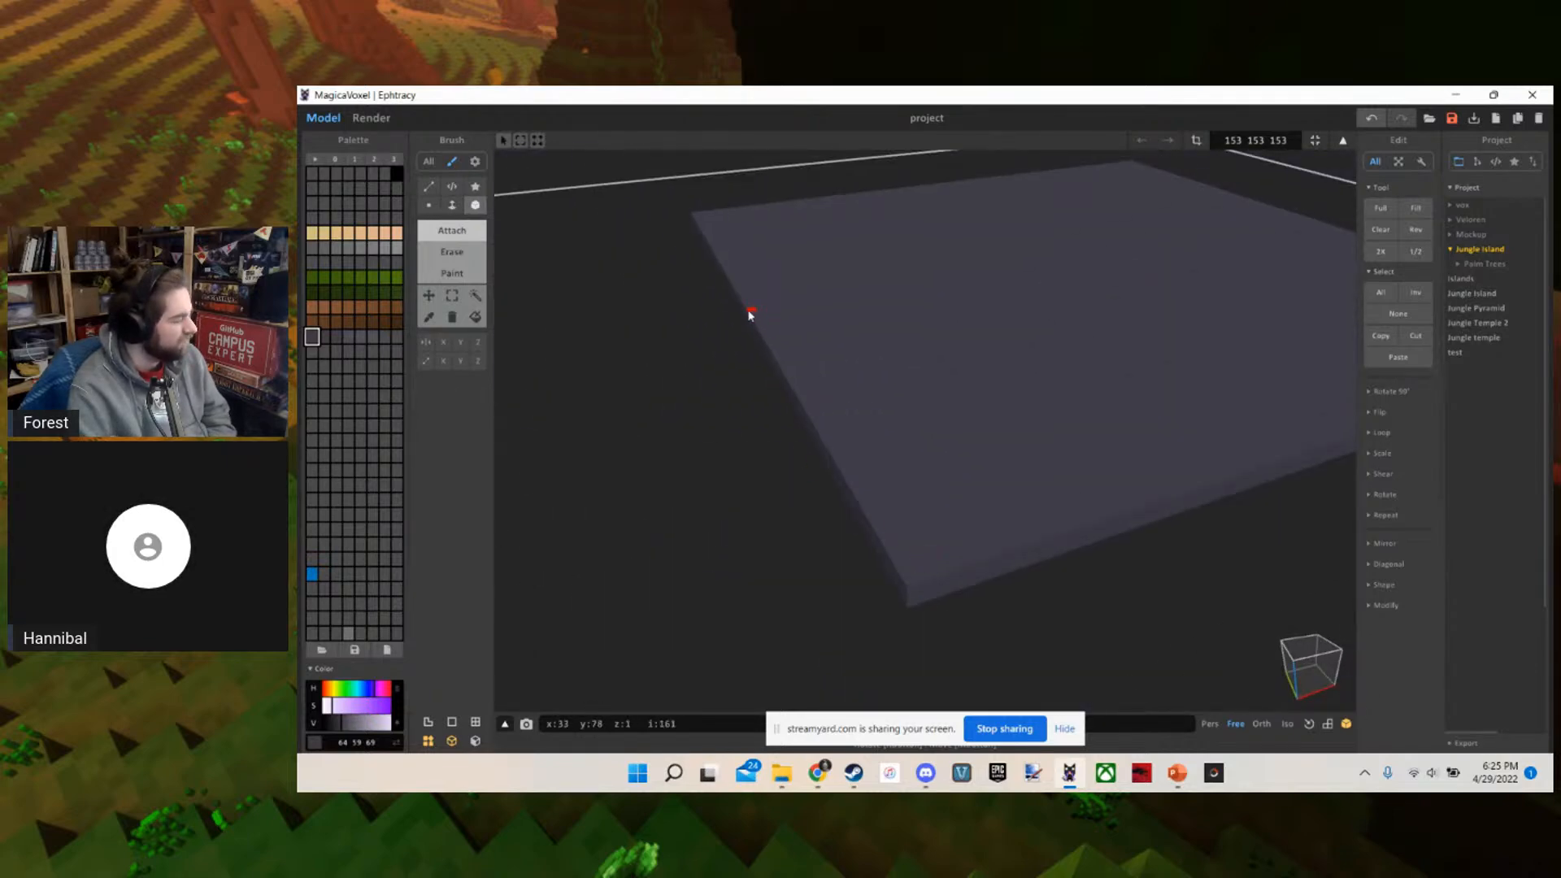
left_click_drag(736, 314, 901, 616)
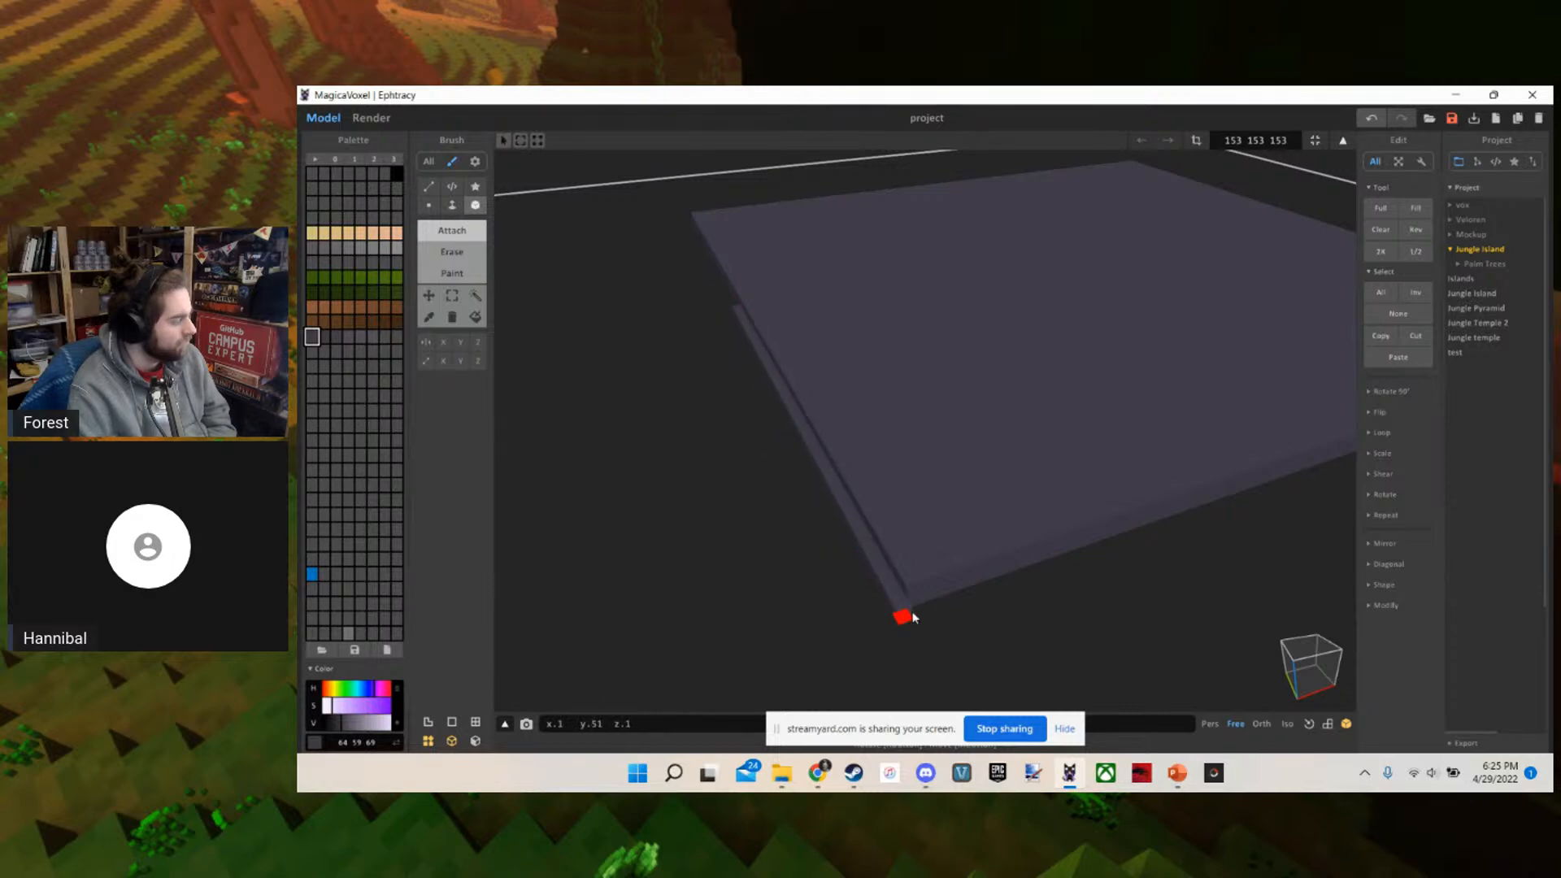
right_click_drag(1167, 526, 1115, 566)
middle_click_drag(1116, 565, 935, 562)
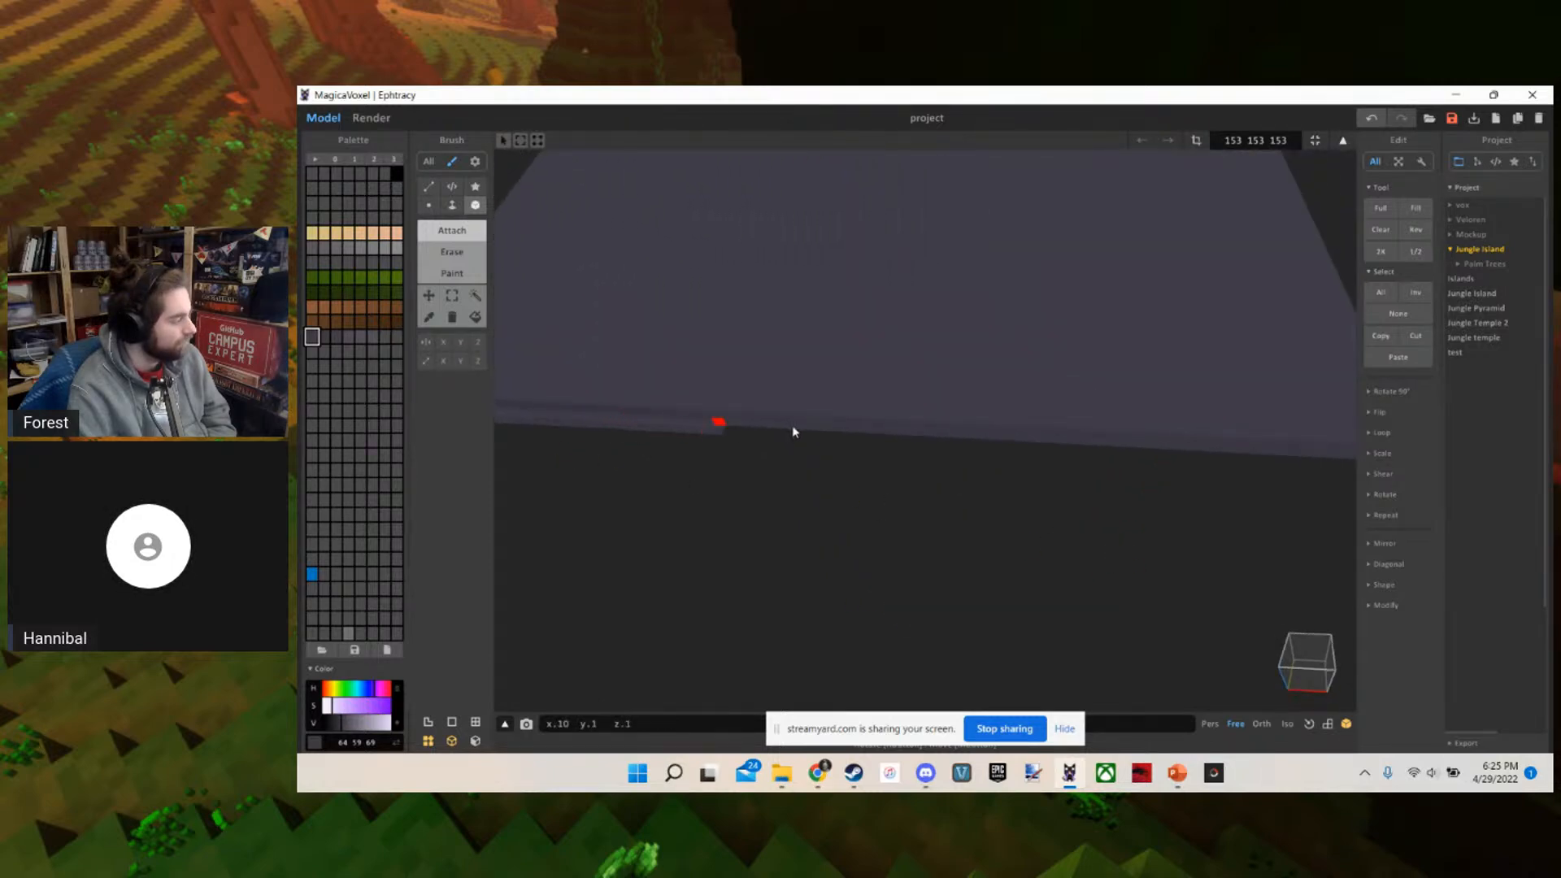
Continue the one-voxel ledge along the remaining lower edges so that it runs around the whole slab
right_click_drag(1248, 461, 822, 492)
mouse_move(771, 457)
left_mouse_down()
mouse_move(840, 524)
mouse_move(955, 488)
mouse_move(1196, 197)
left_mouse_up()
right_click_drag(1204, 192, 736, 609)
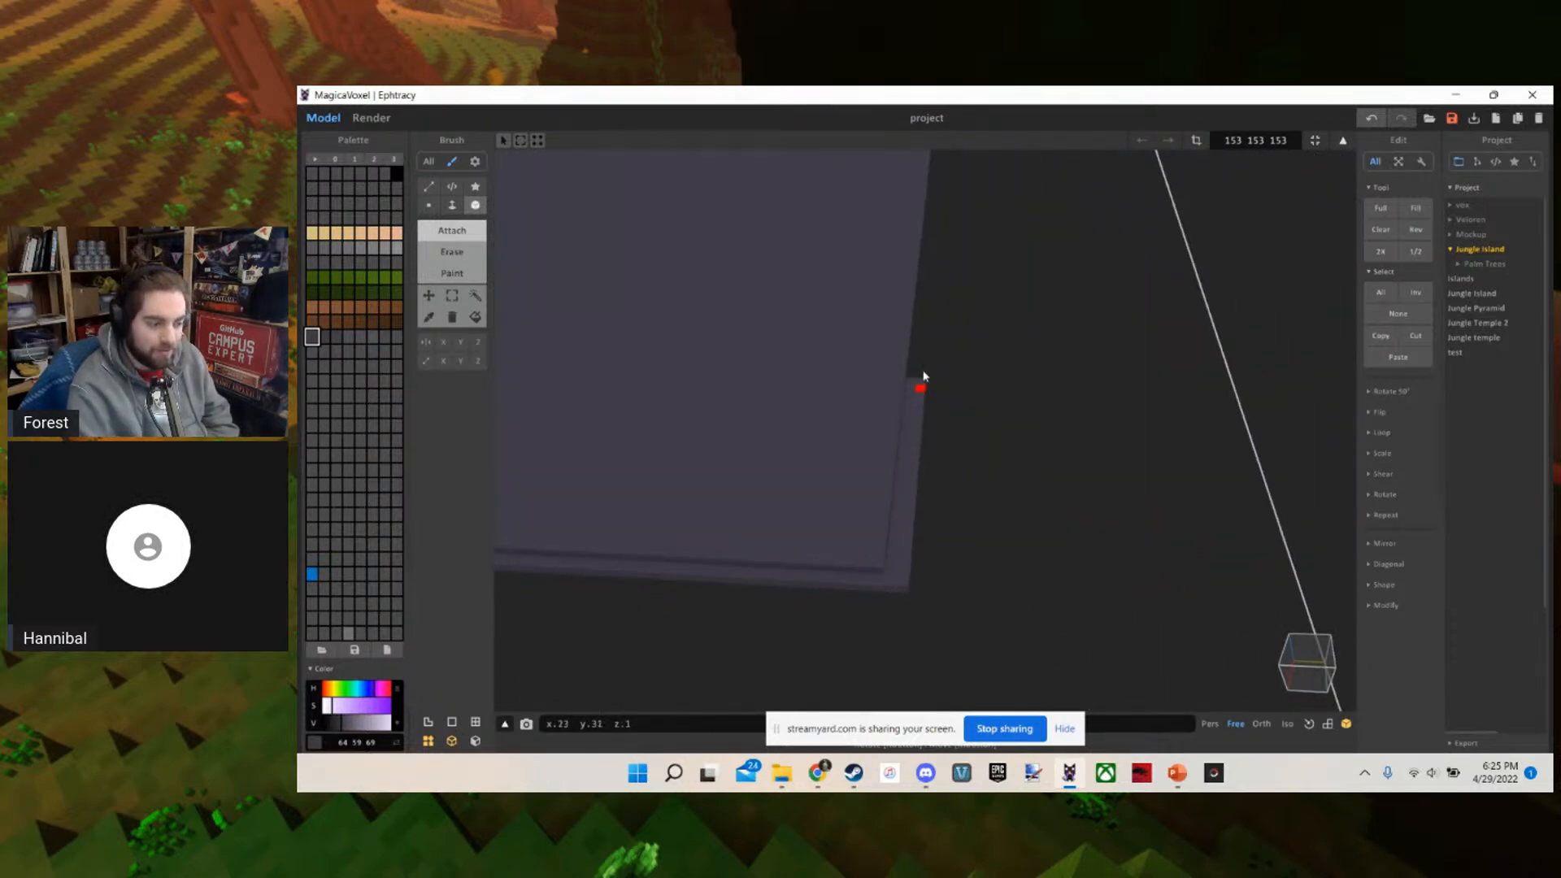
right_click_drag(932, 278, 762, 291)
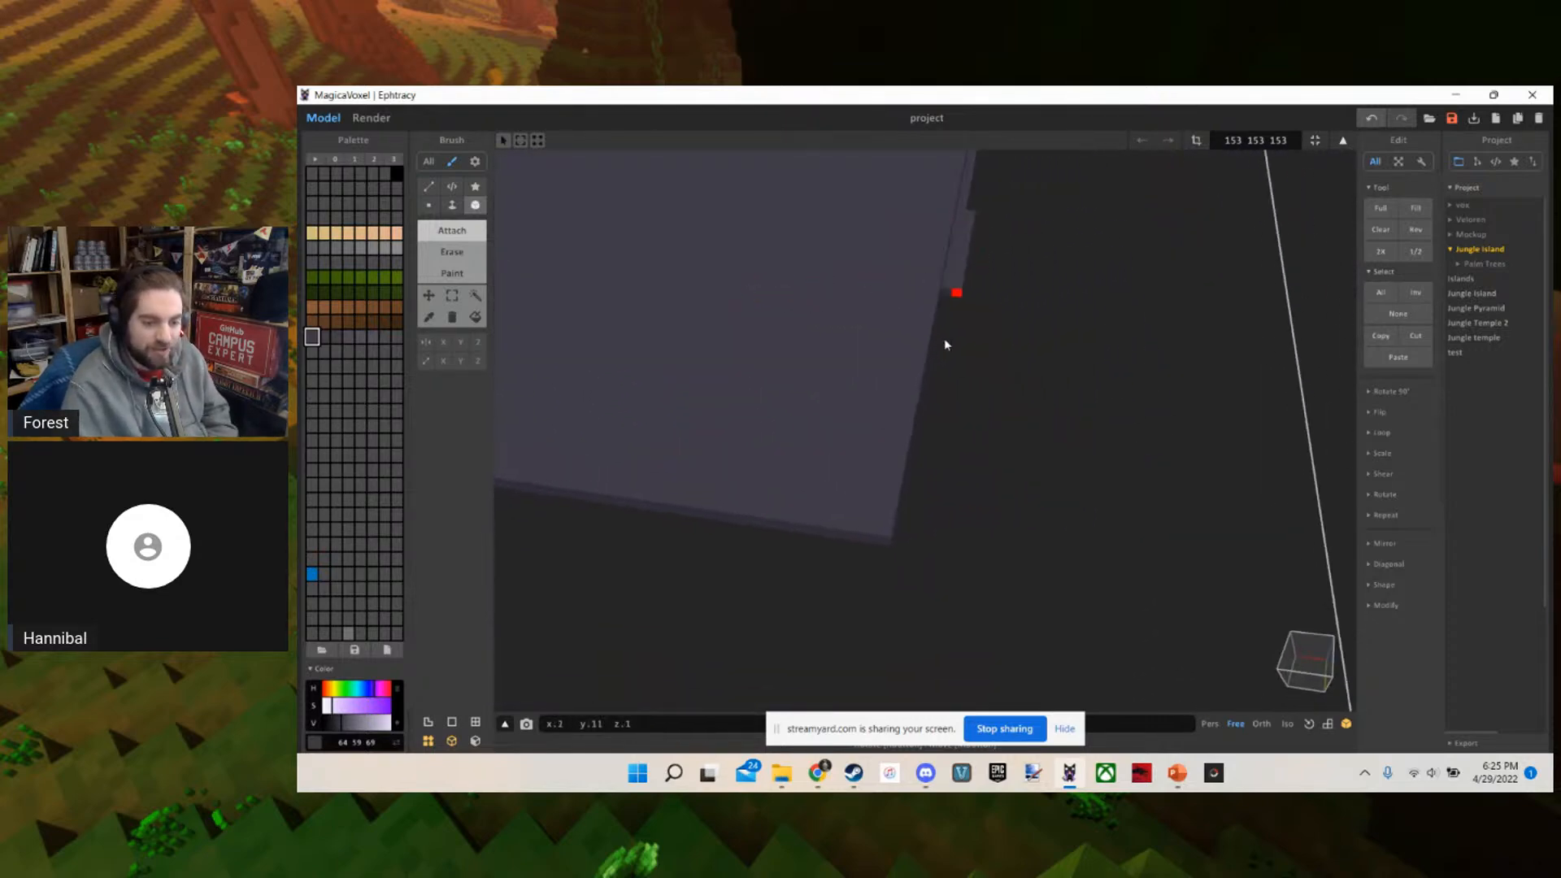
right_click_drag(720, 529, 706, 542)
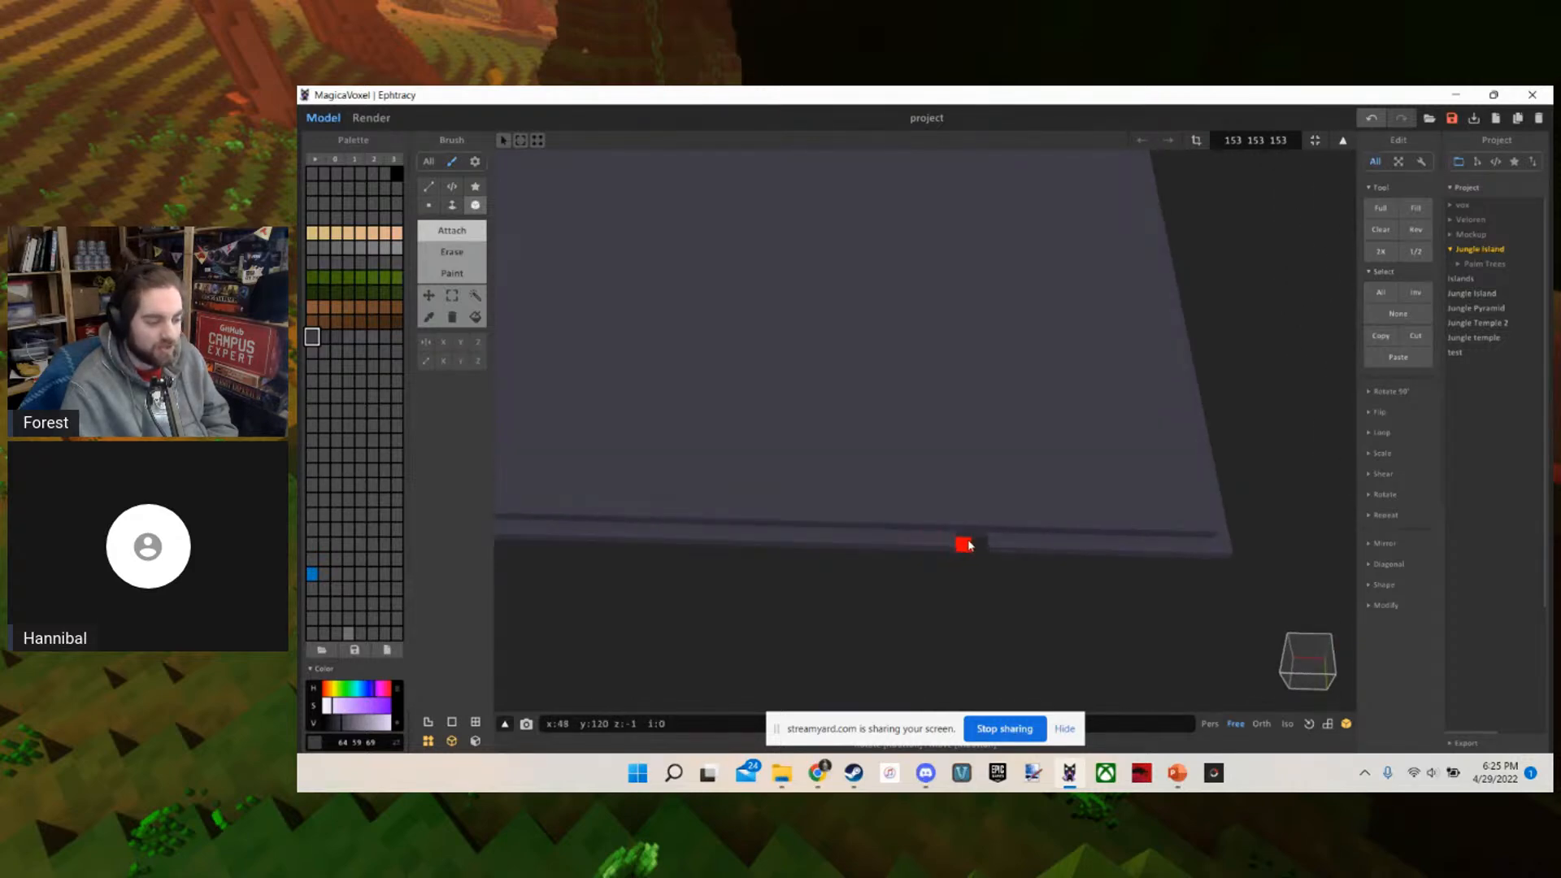
scroll(910, 543, "down", 5)
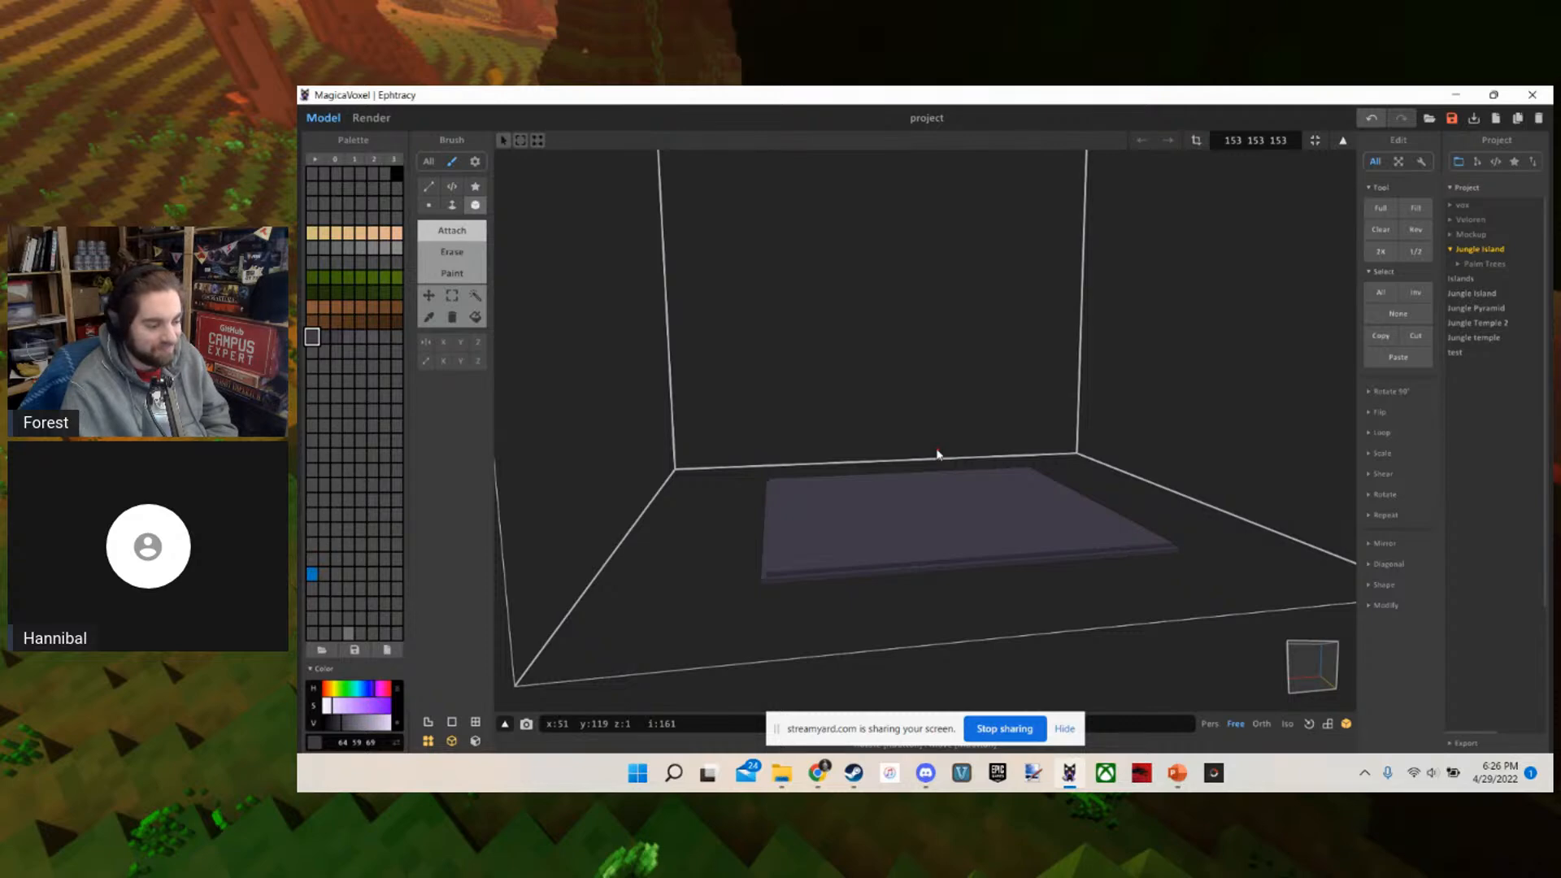
scroll(936, 452, "up", 5)
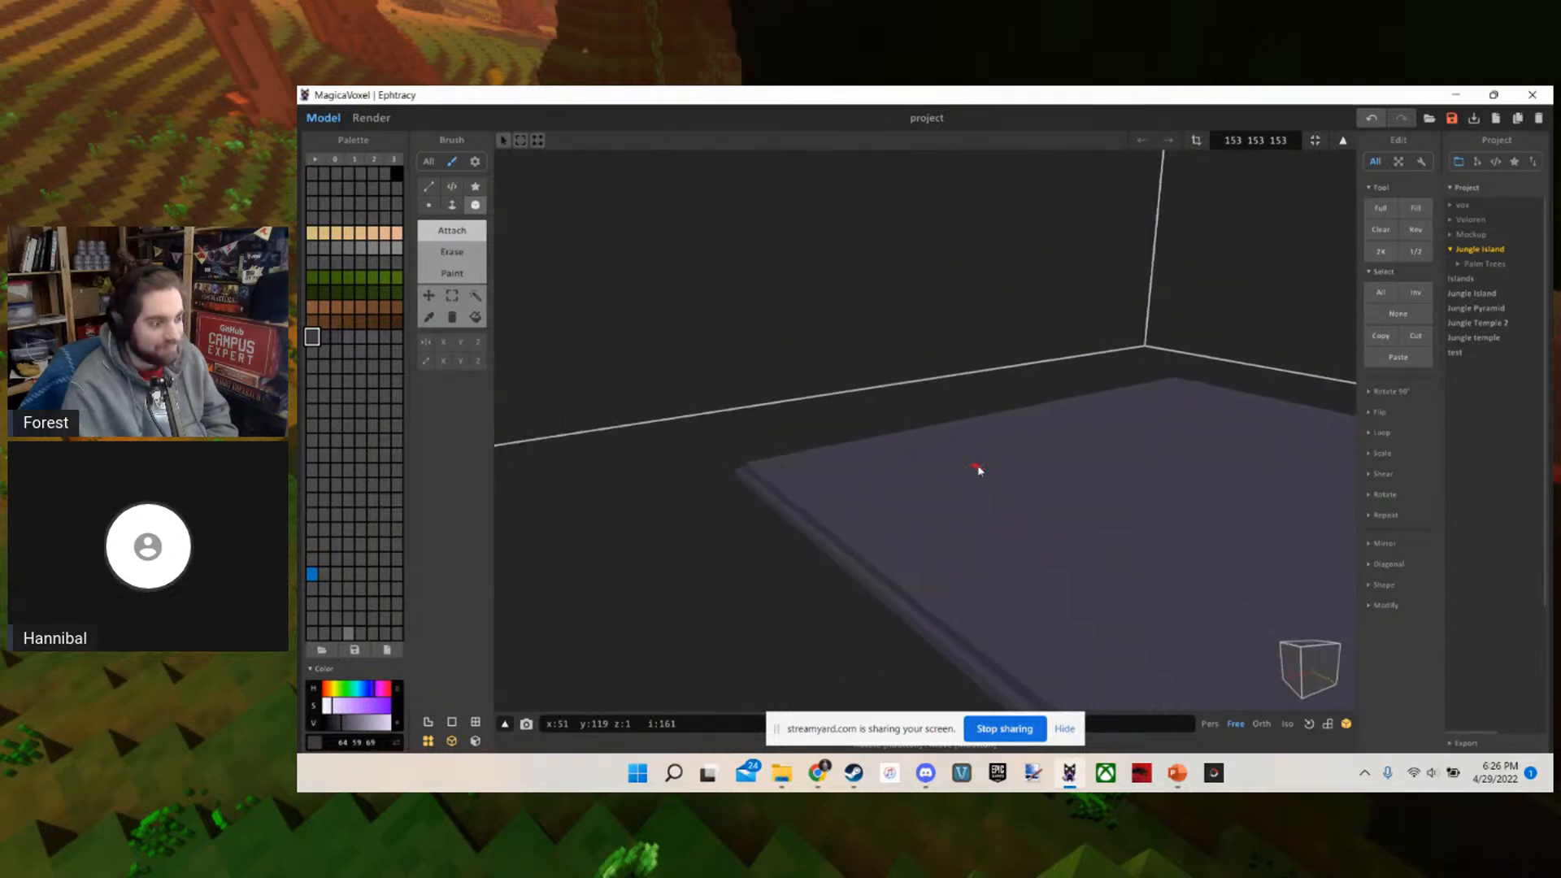
scroll(979, 470, "down", 5)
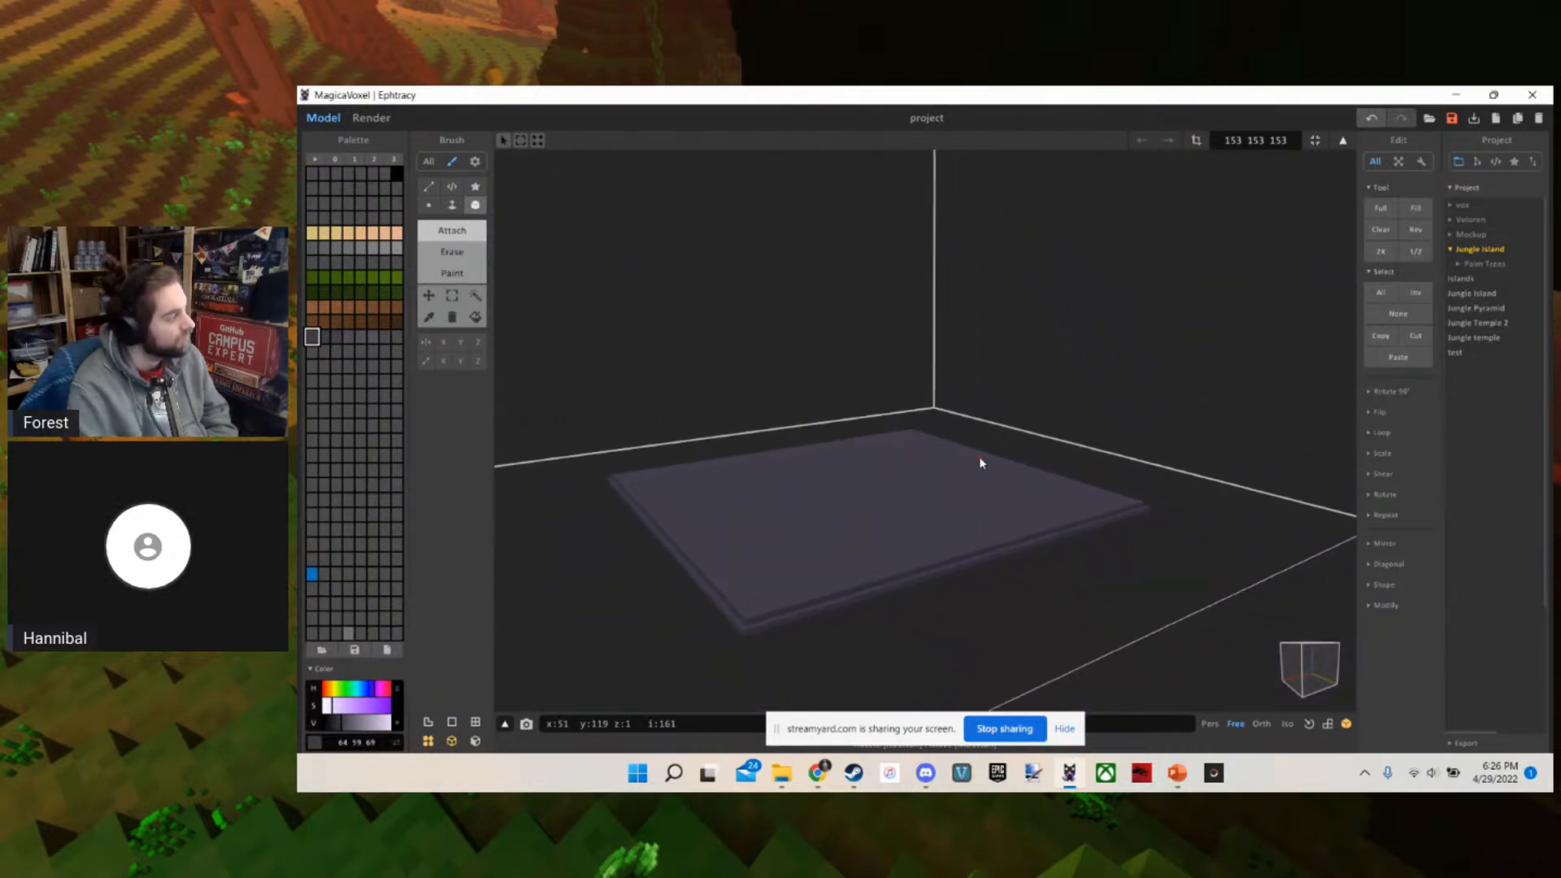
scroll(980, 461, "up", 3)
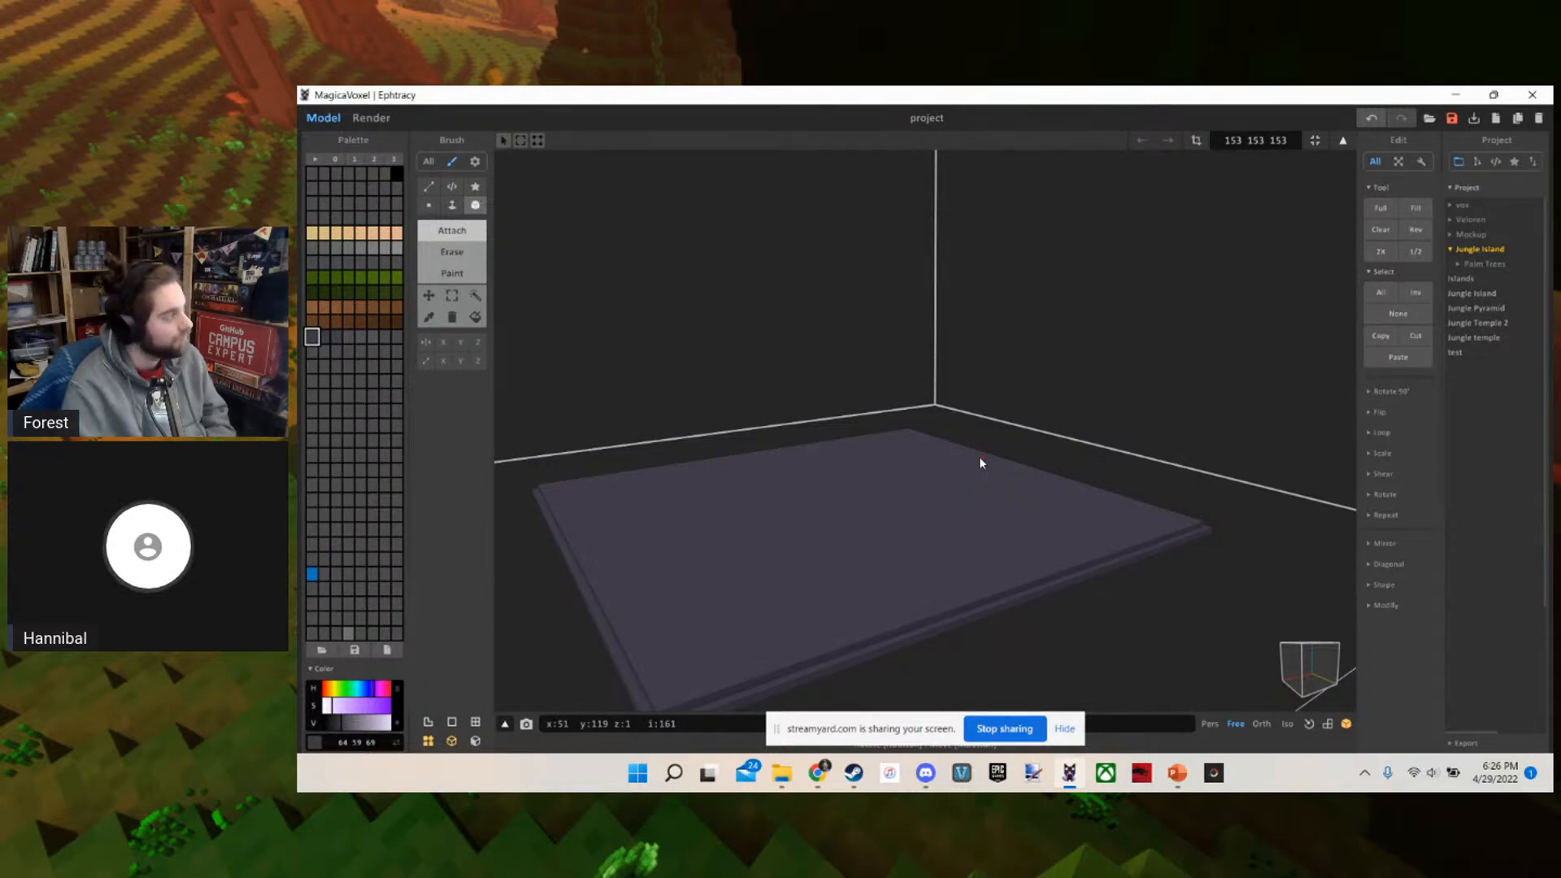
scroll(980, 458, "up", 3)
right_click_drag(980, 458, 945, 461)
scroll(945, 460, "down", 5)
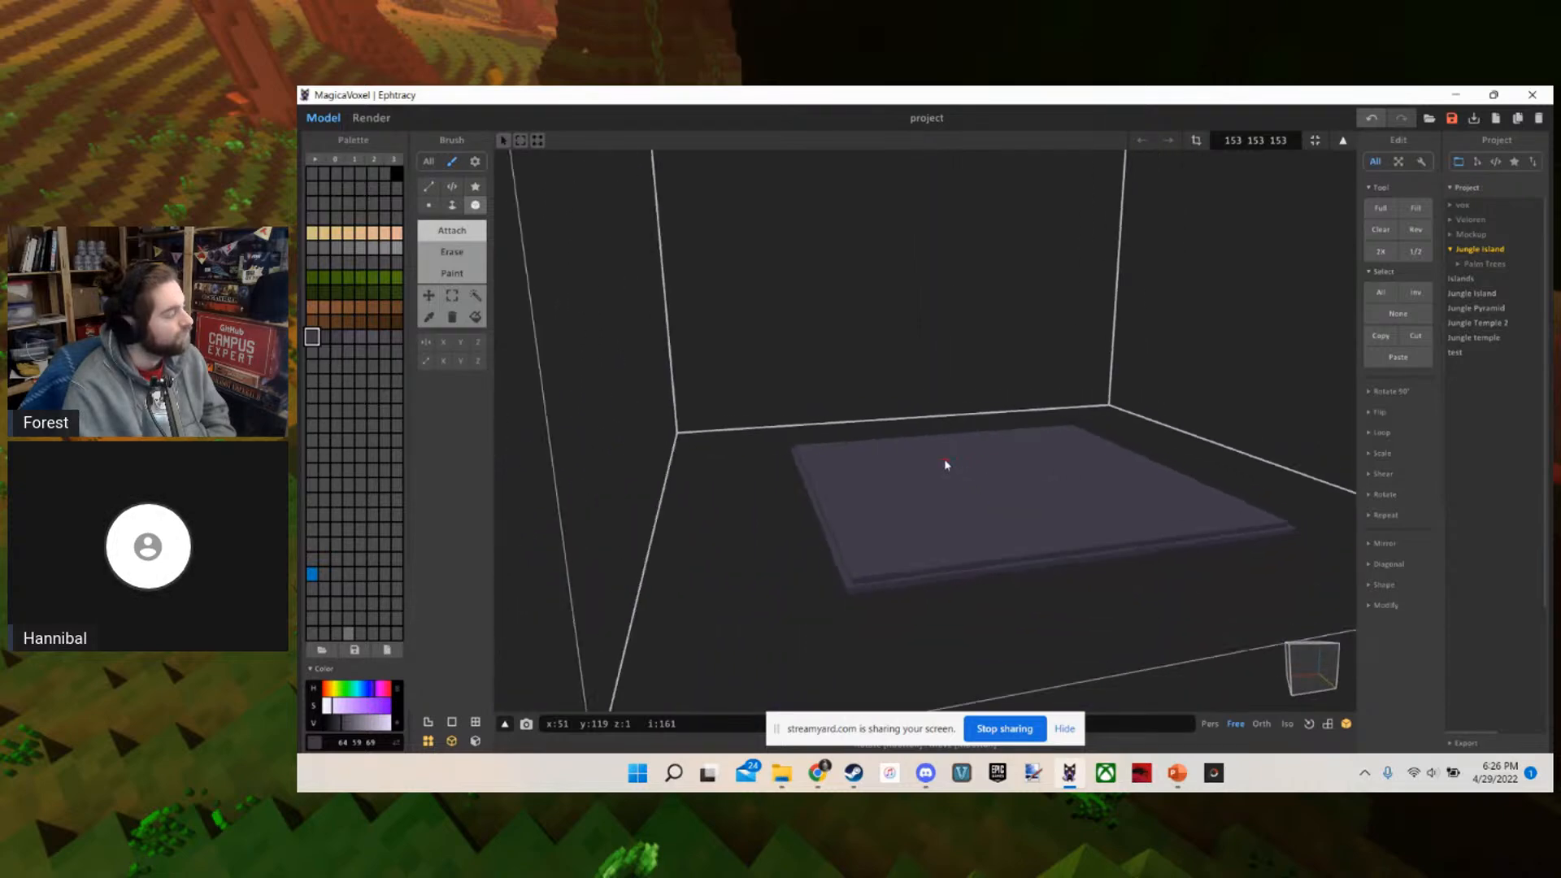
scroll(946, 464, "up", 5)
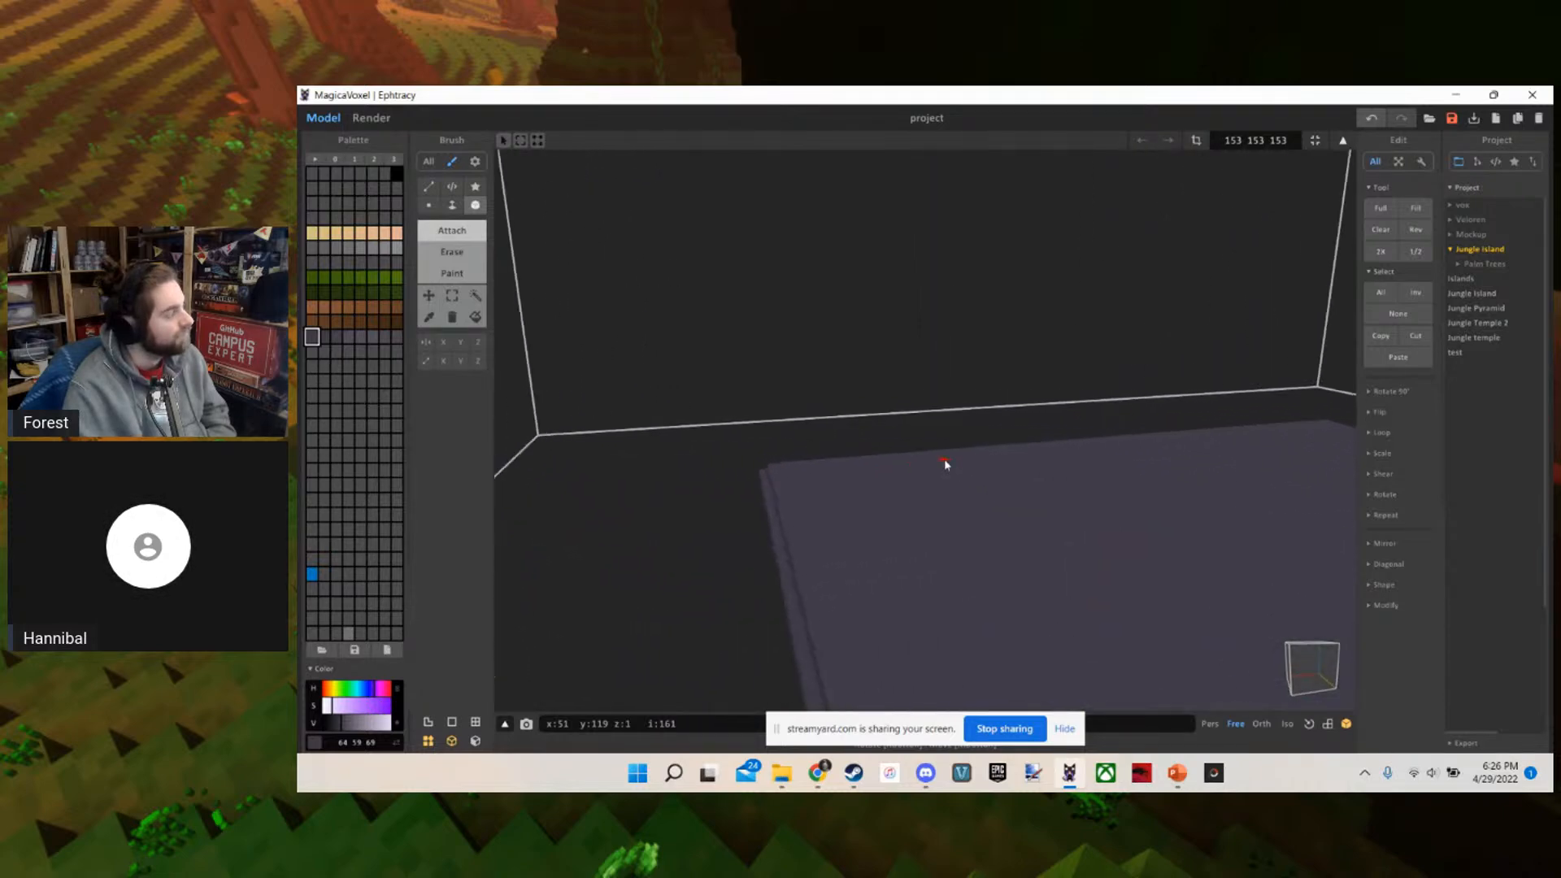
scroll(944, 460, "down", 5)
scroll(994, 518, "up", 5)
scroll(982, 451, "down", 4)
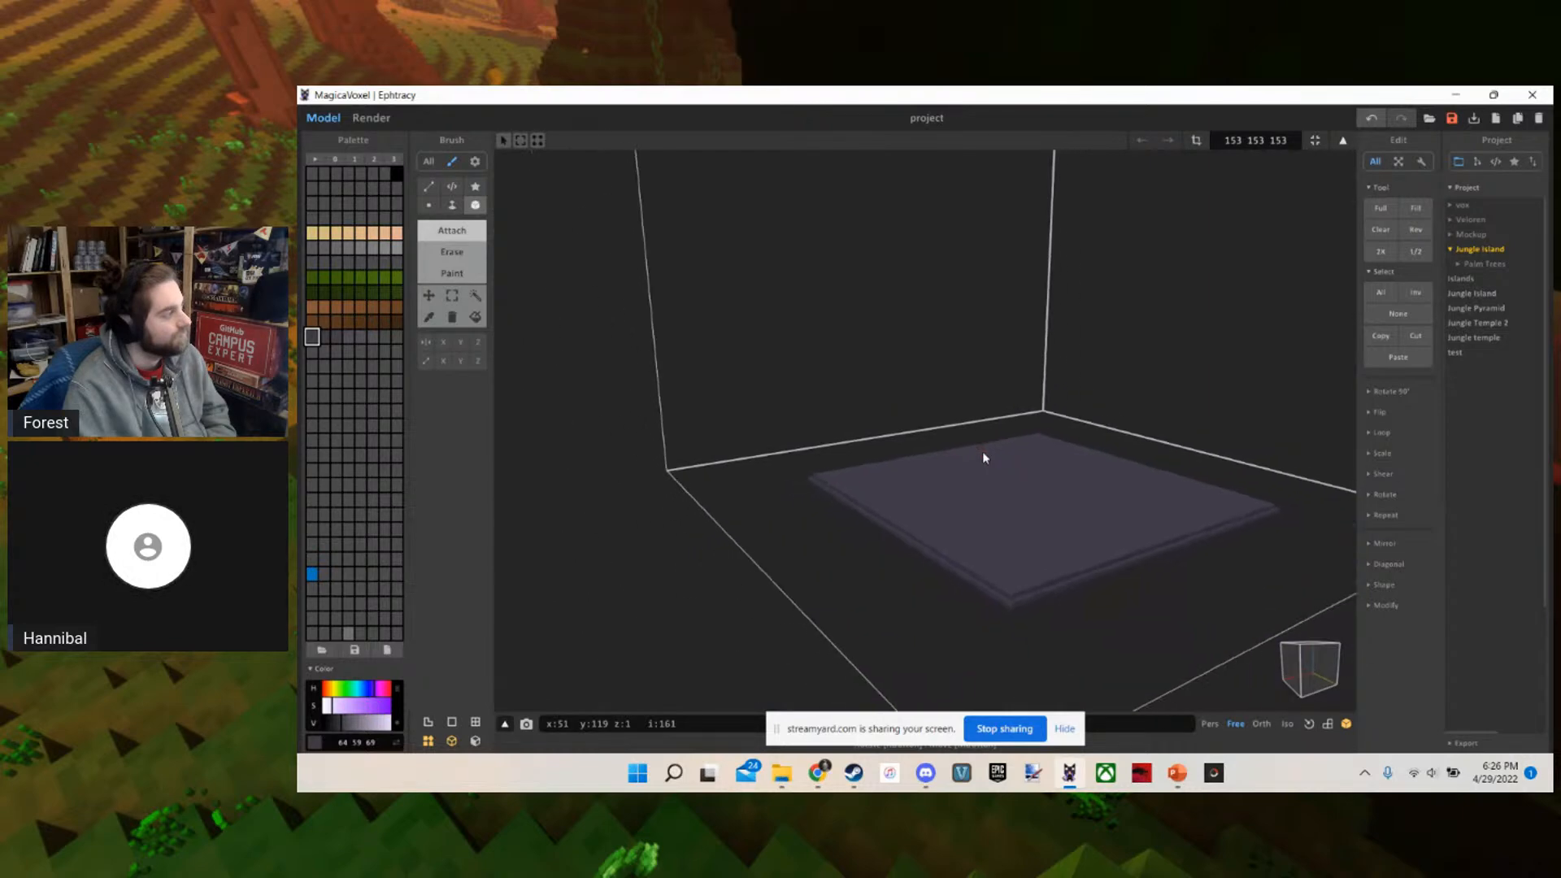
right_click_drag(983, 451, 958, 453)
scroll(957, 454, "up", 3)
scroll(957, 458, "down", 3)
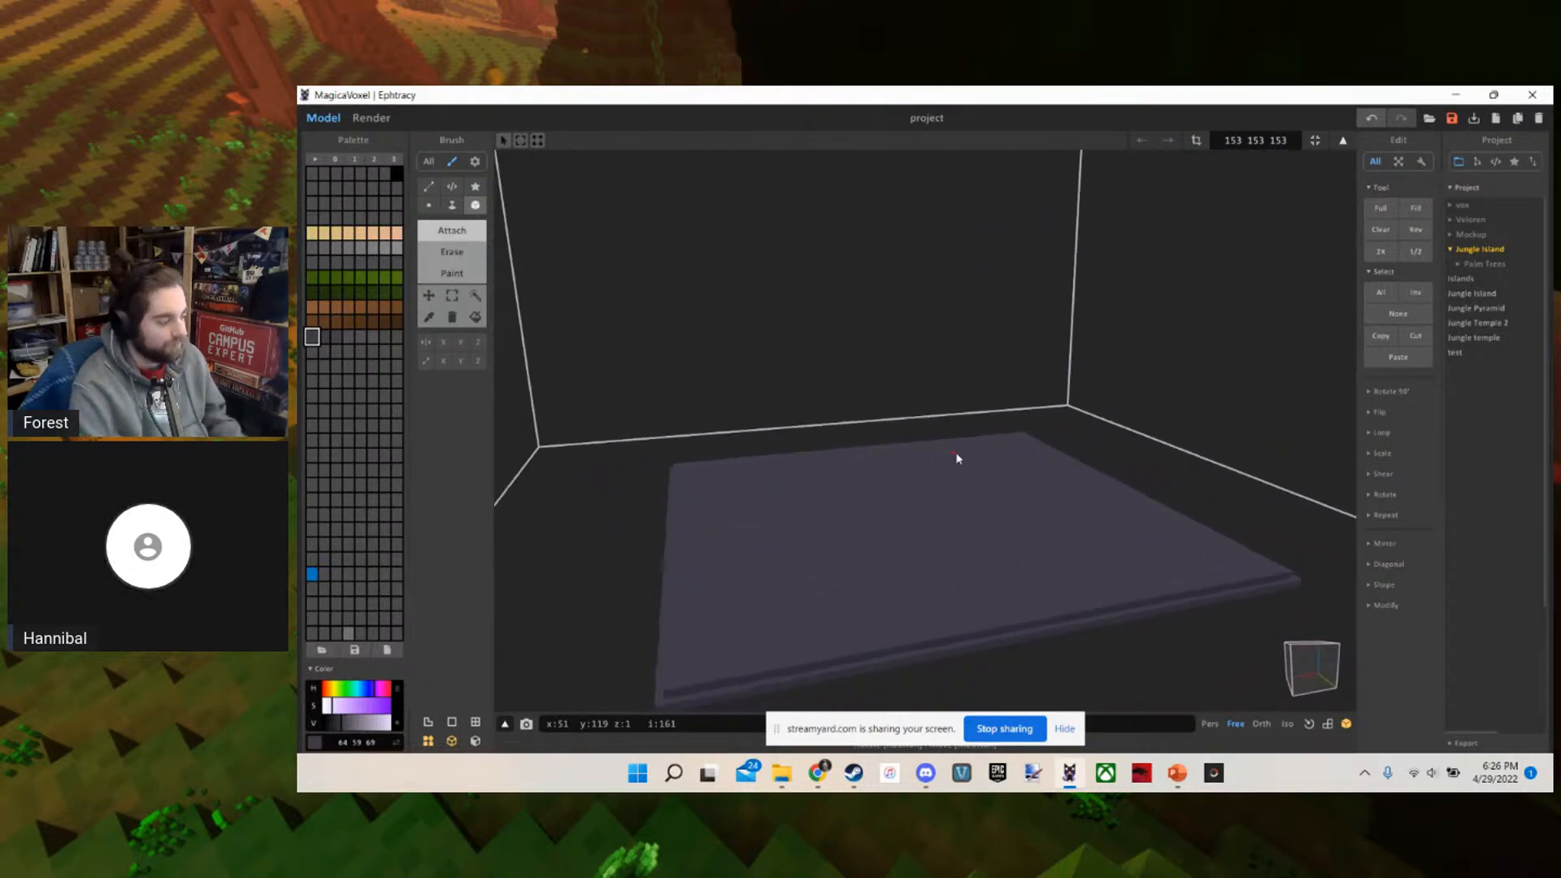
scroll(957, 458, "up", 5)
scroll(957, 458, "down", 3)
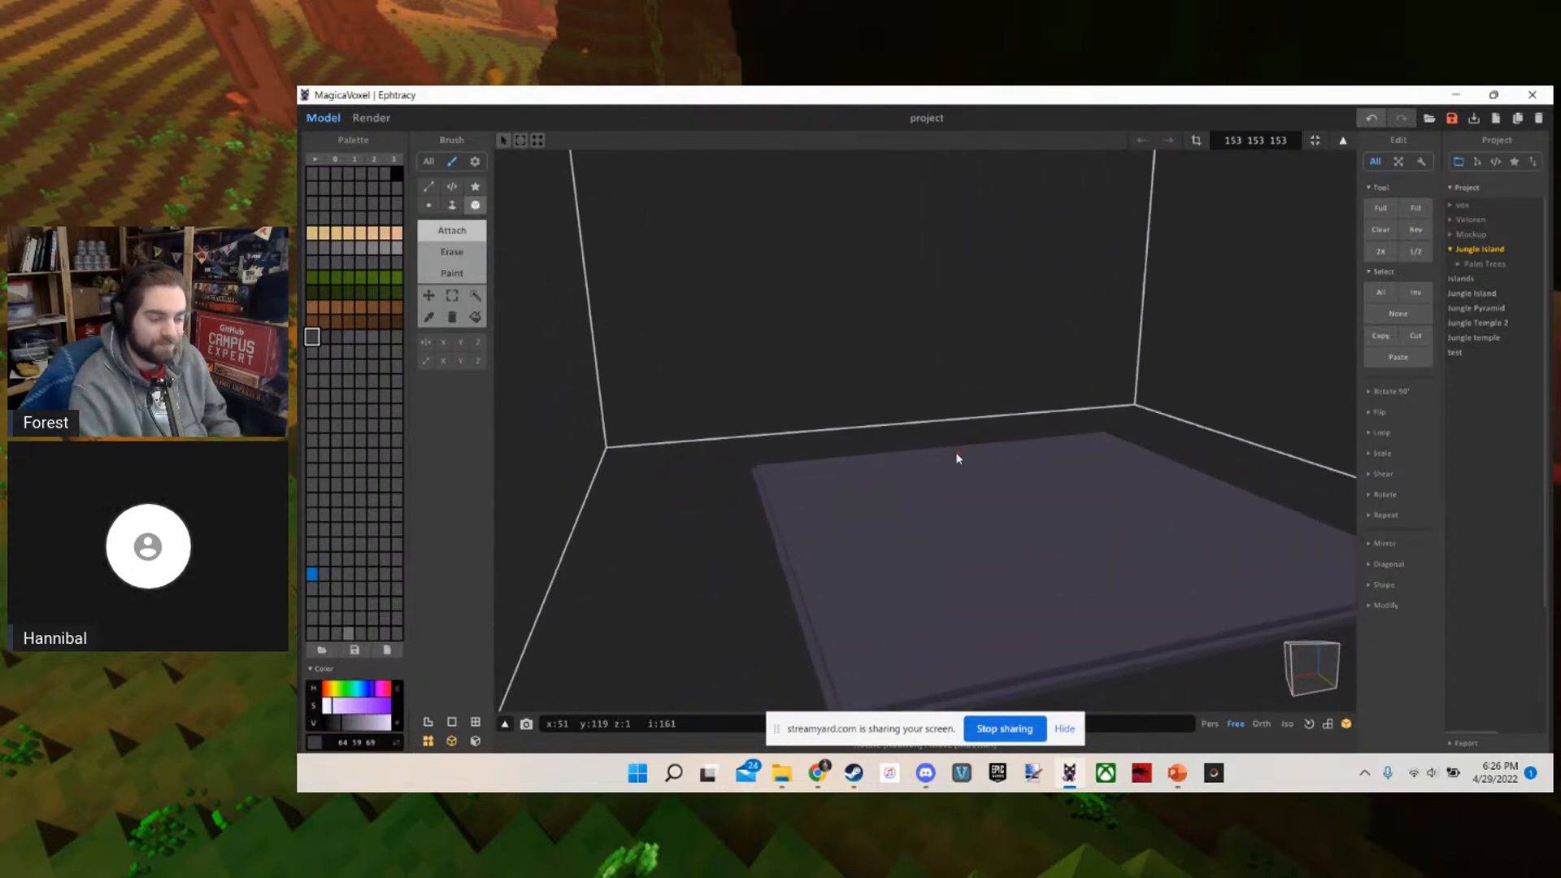
scroll(957, 458, "up", 4)
right_click_drag(957, 458, 1063, 366)
scroll(1050, 524, "up", 1)
scroll(1062, 369, "down", 5)
scroll(1063, 369, "up", 5)
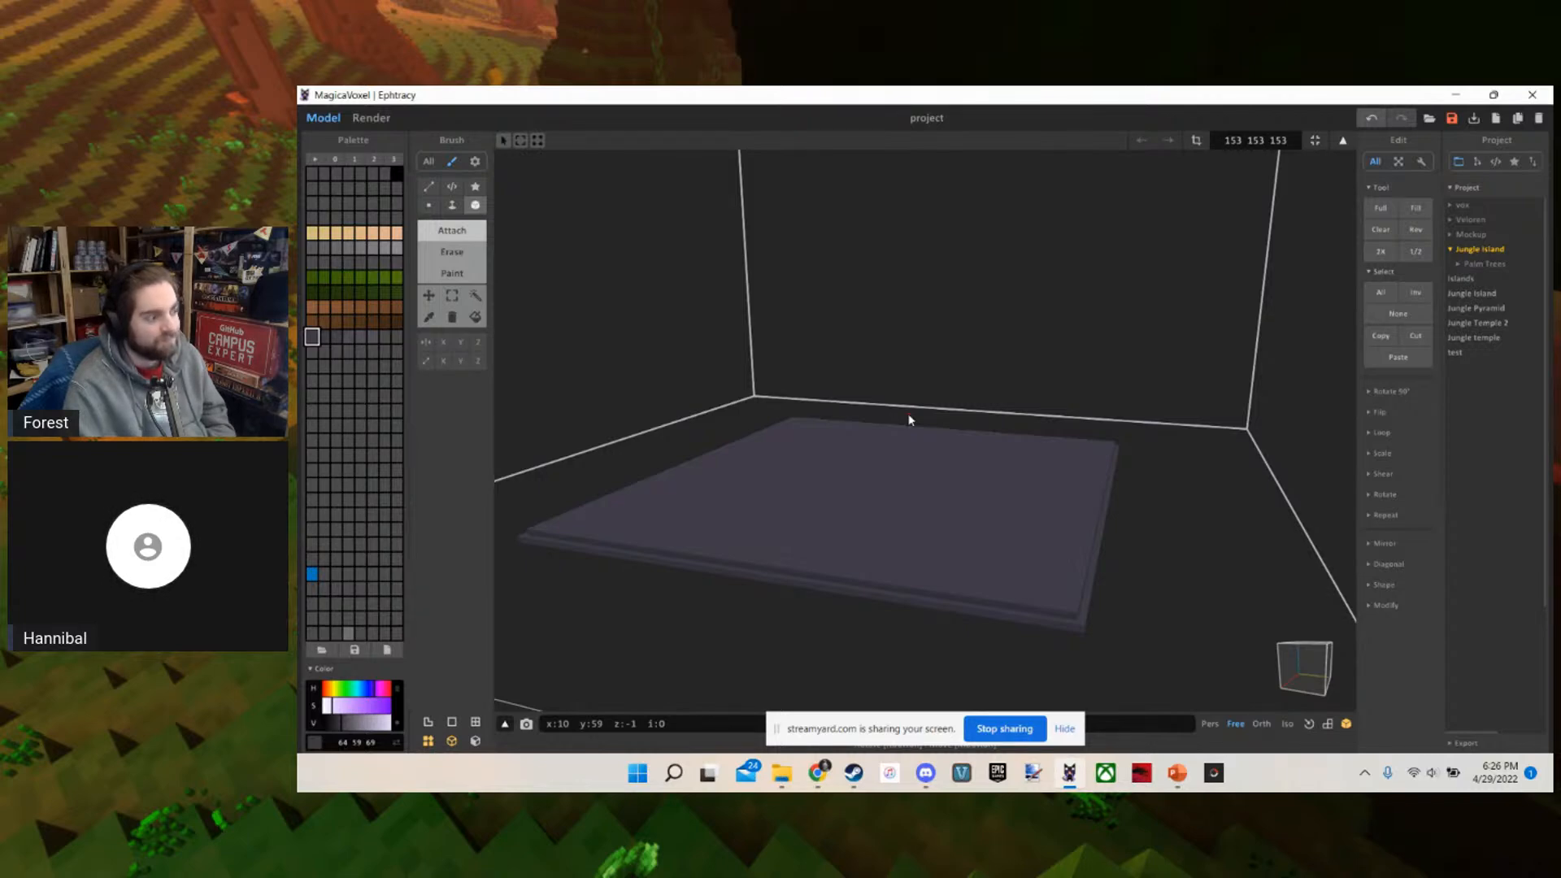
scroll(909, 420, "up", 6)
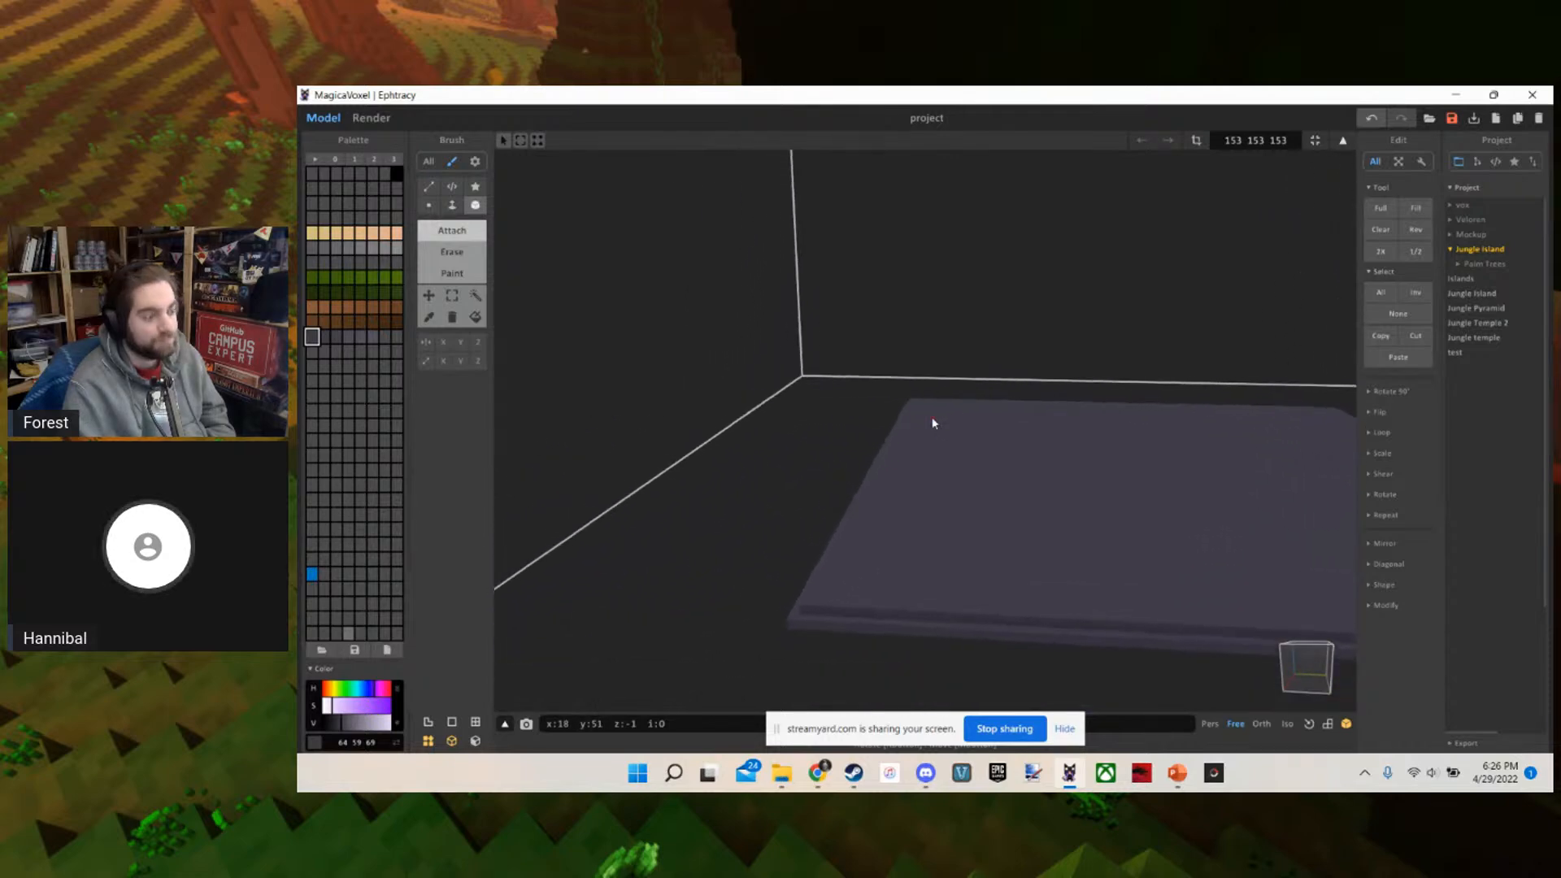
scroll(933, 419, "down", 3)
scroll(934, 417, "up", 3)
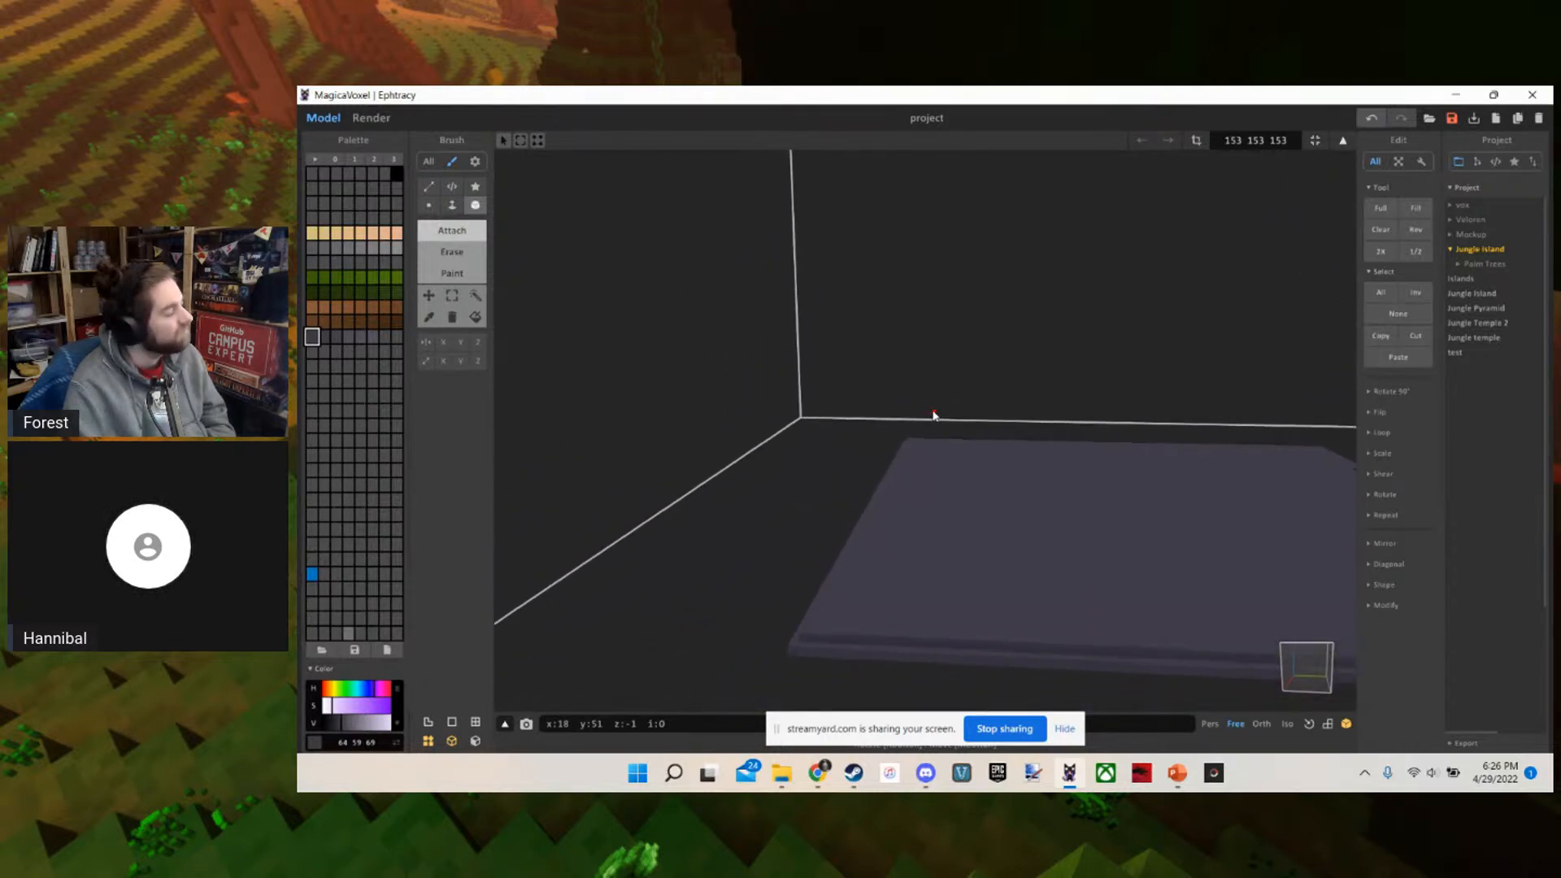
key("d")
key("s")
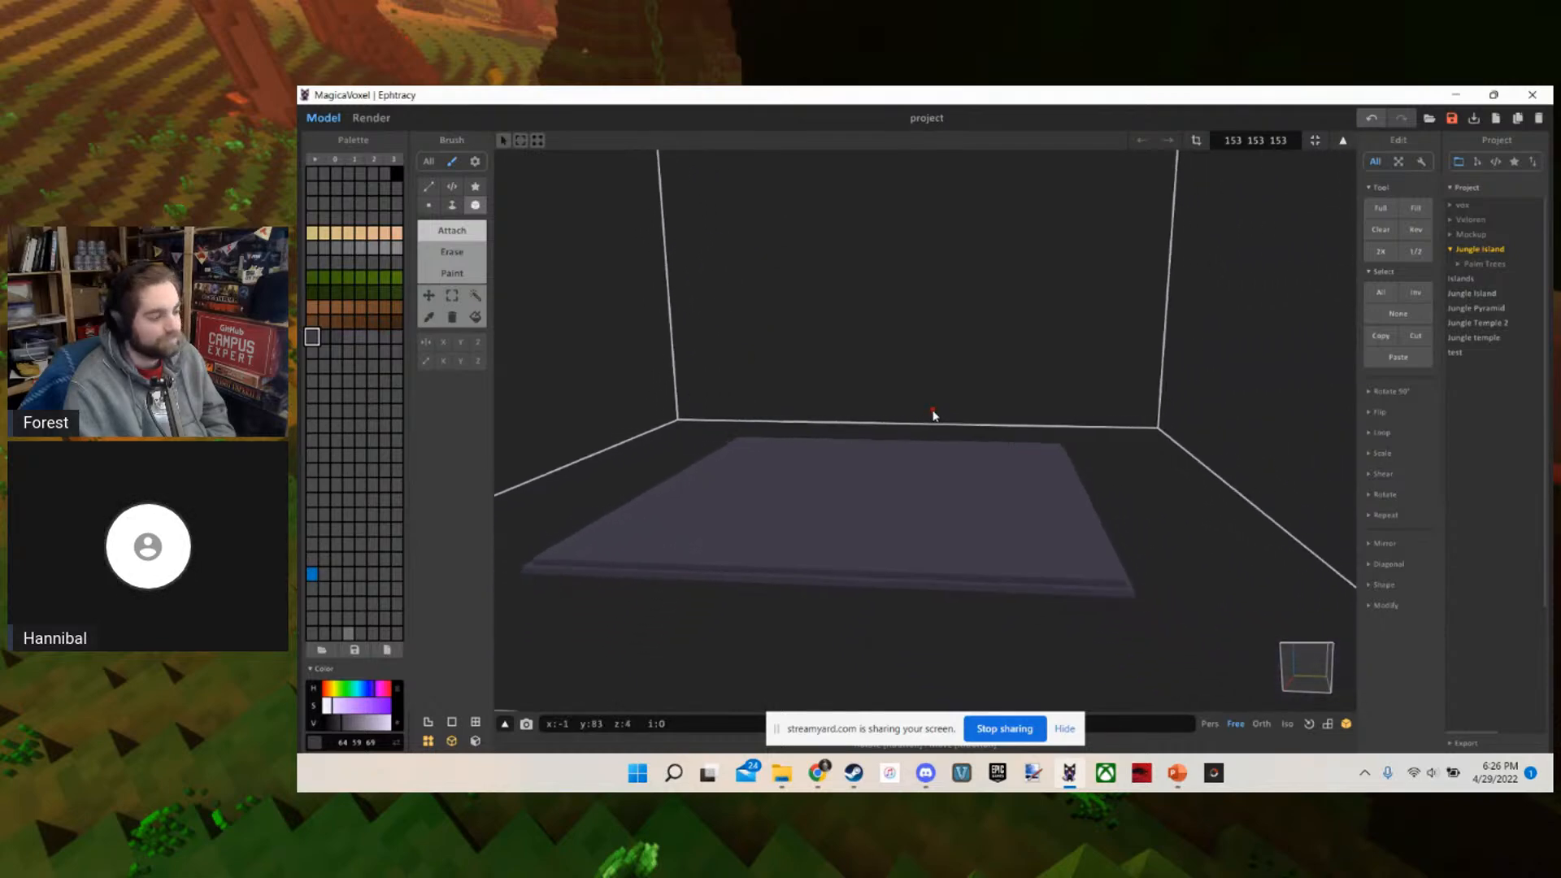
key("a")
key("w")
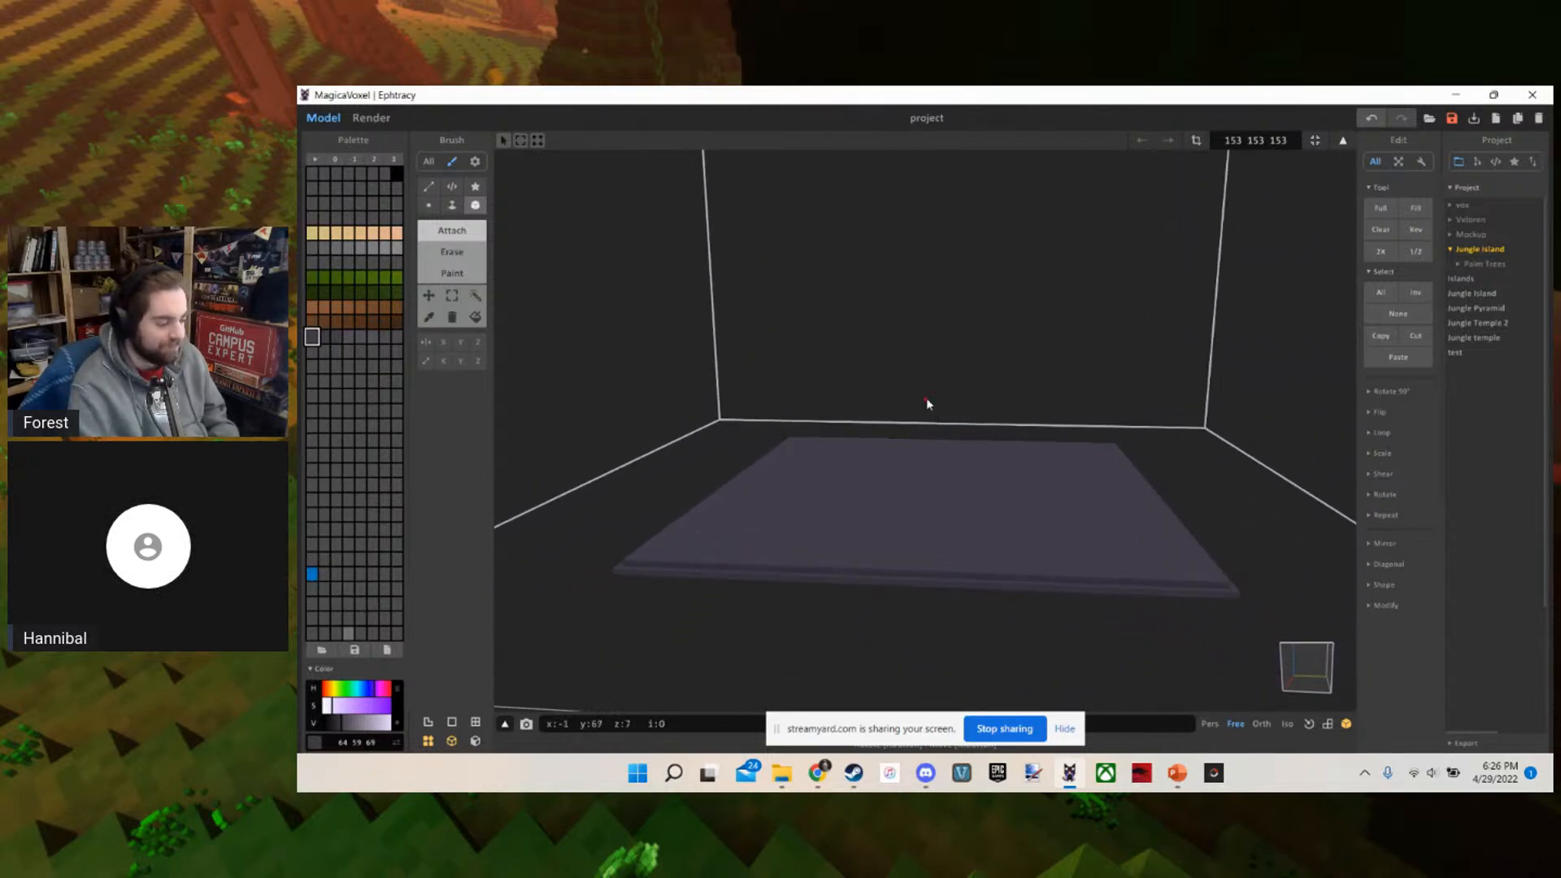
key("w")
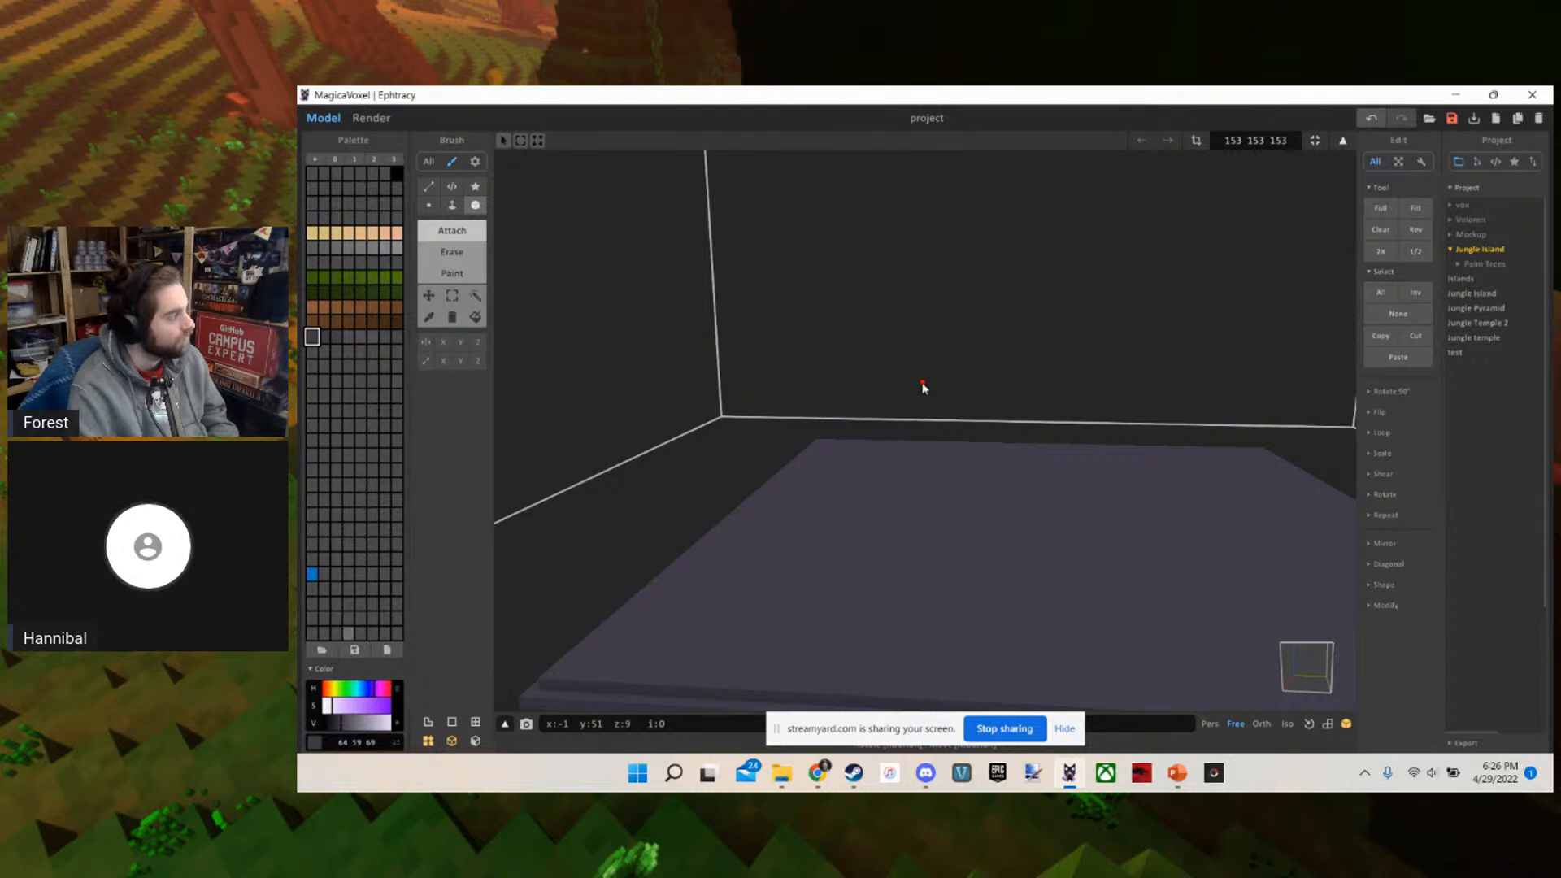
mouse_move(894, 547)
right_mouse_down()
mouse_move(879, 536)
mouse_move(909, 564)
mouse_move(900, 548)
right_mouse_up()
key("s")
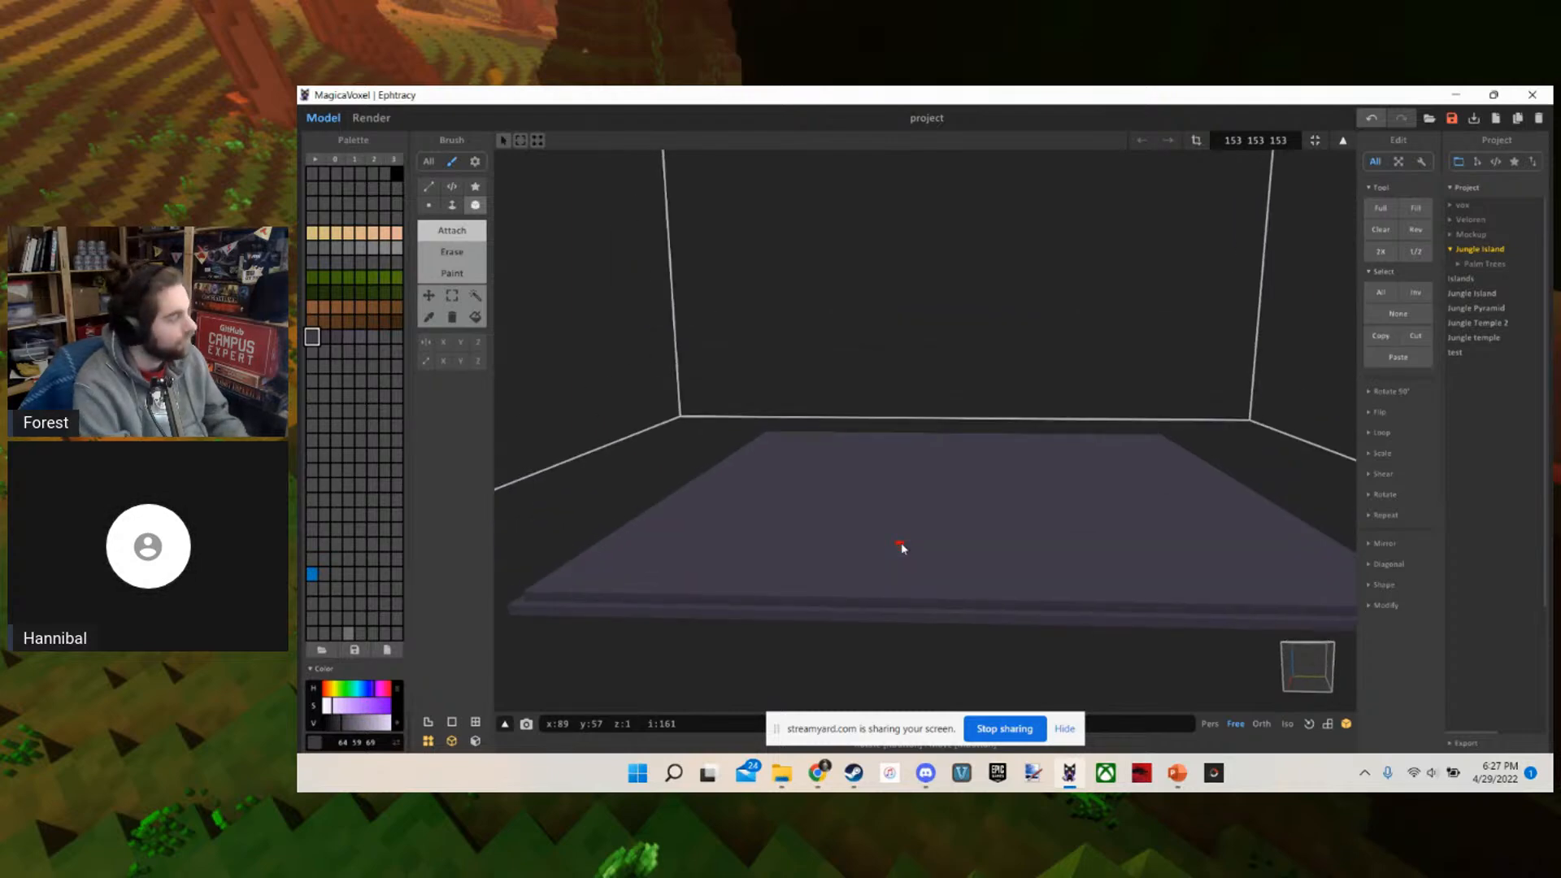
scroll(902, 549, "down", 6)
scroll(901, 548, "up", 1)
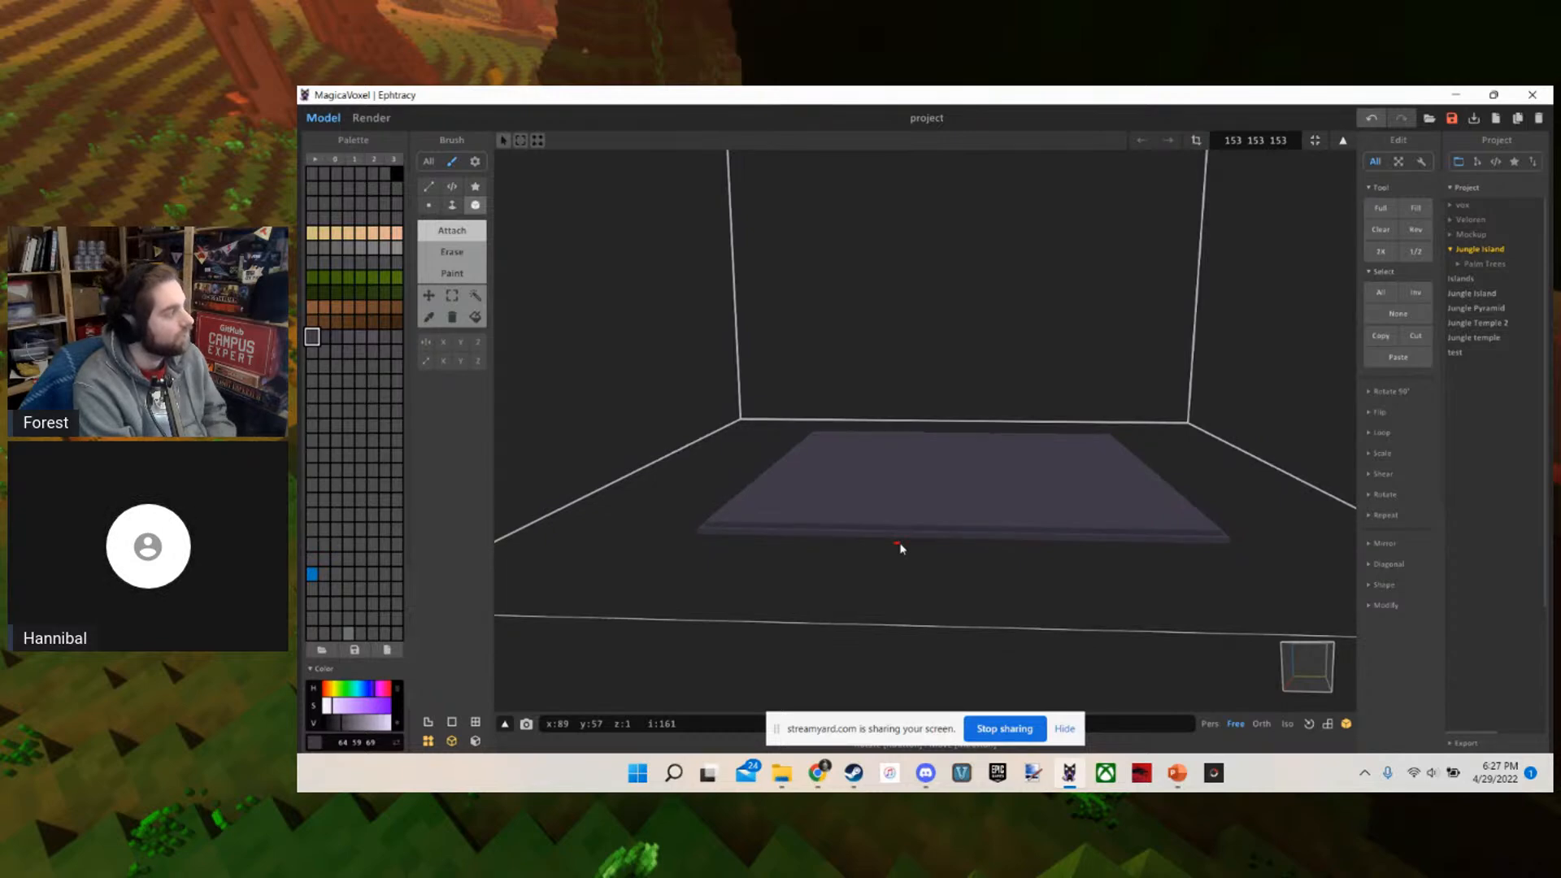
scroll(899, 549, "up", 5)
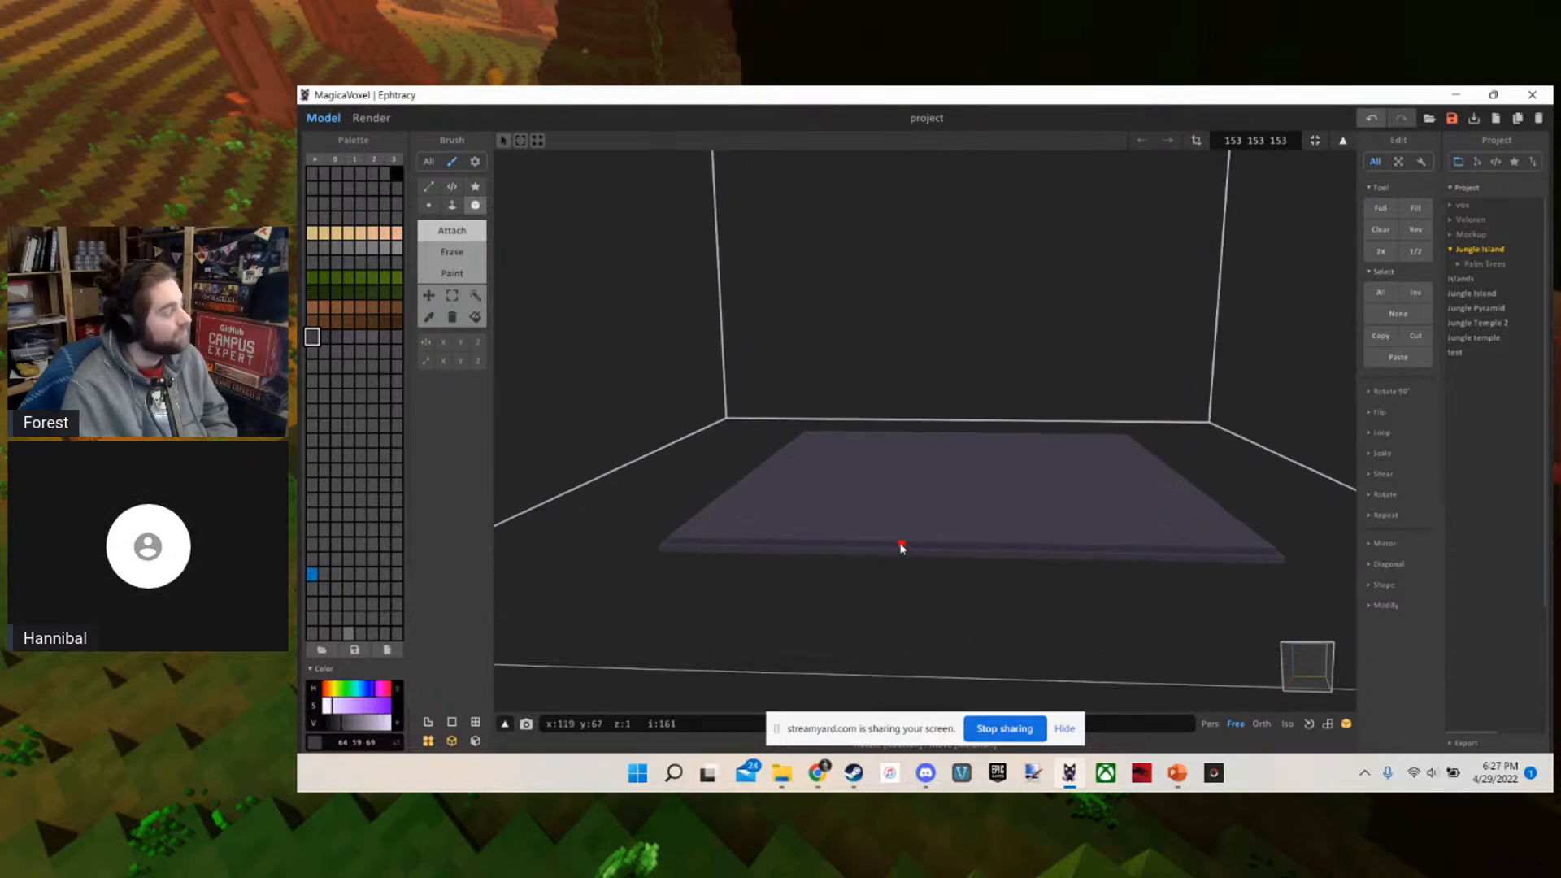
scroll(878, 551, "down", 2)
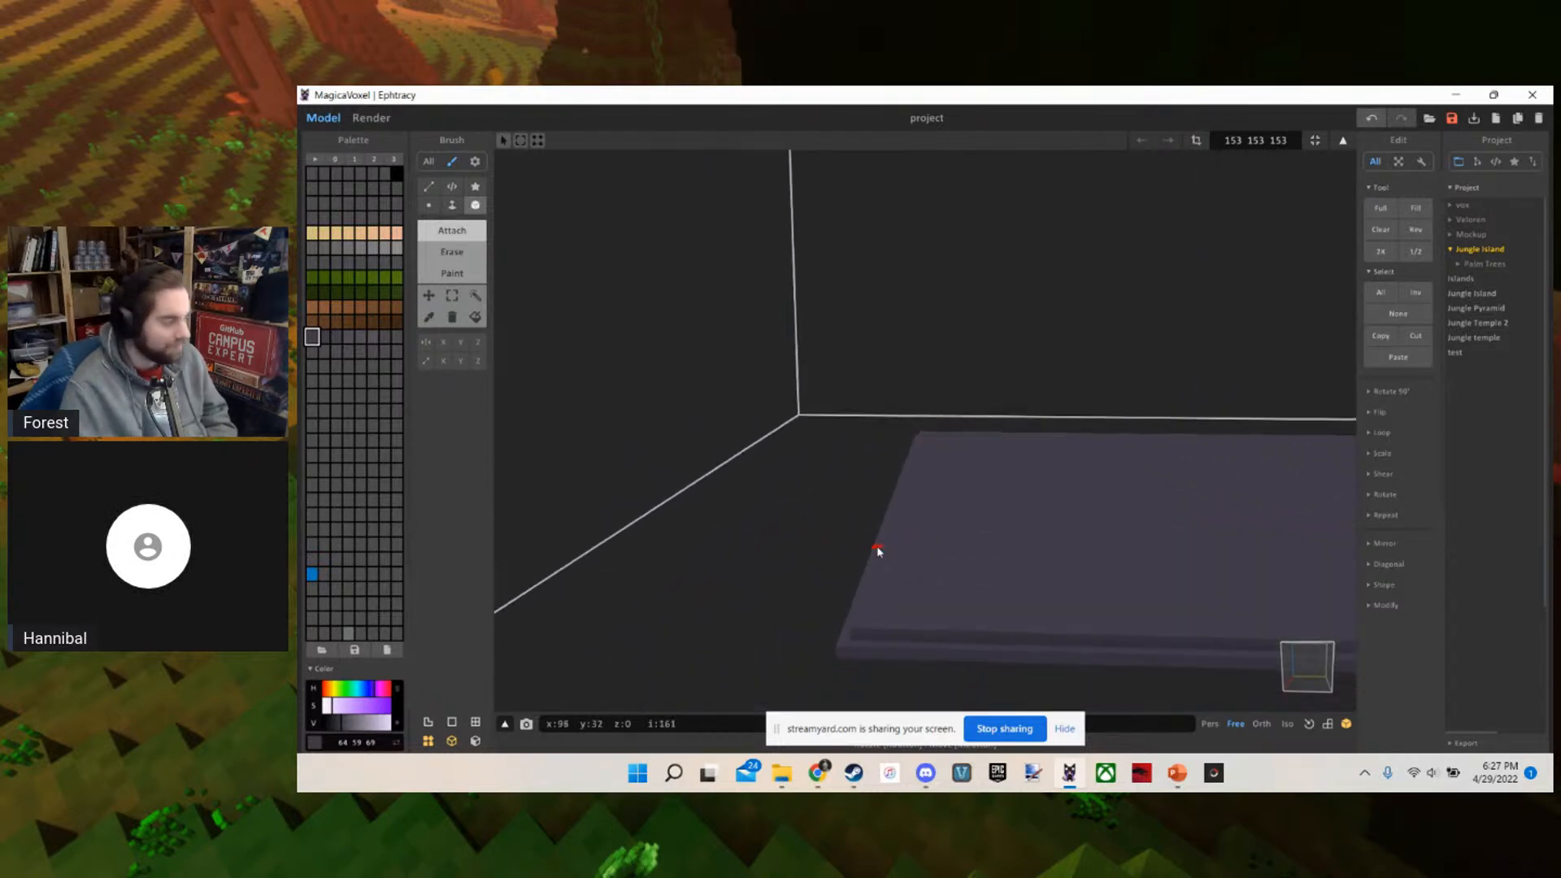
scroll(878, 551, "down", 3)
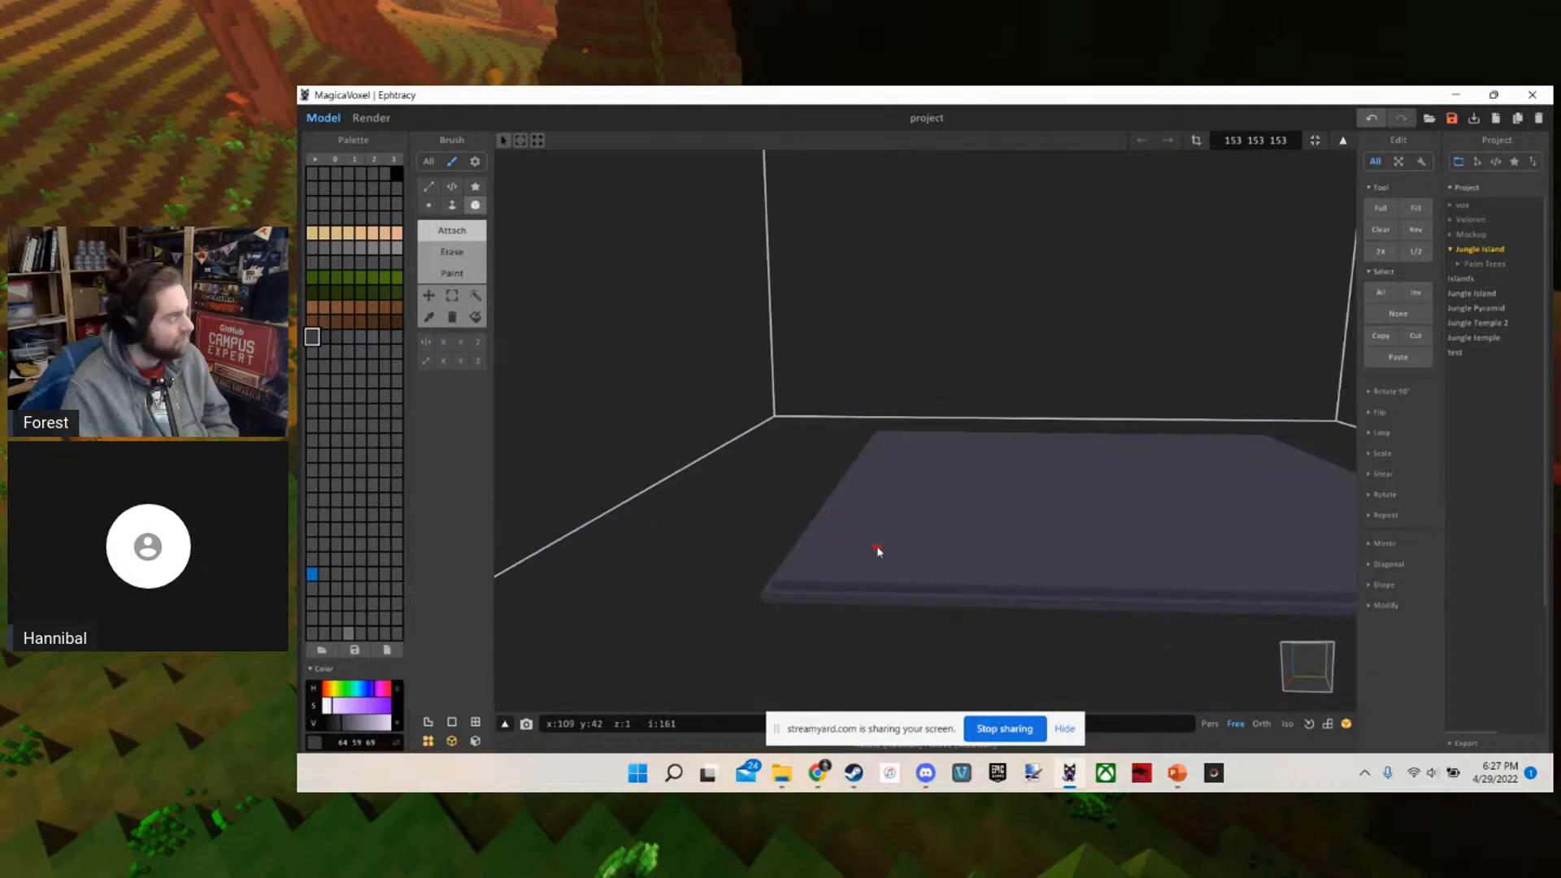
Raise the top of the slab by one voxel with the Face brush in Attach mode
scroll(878, 551, "up", 1)
key("f")
scroll(883, 561, "up", 2)
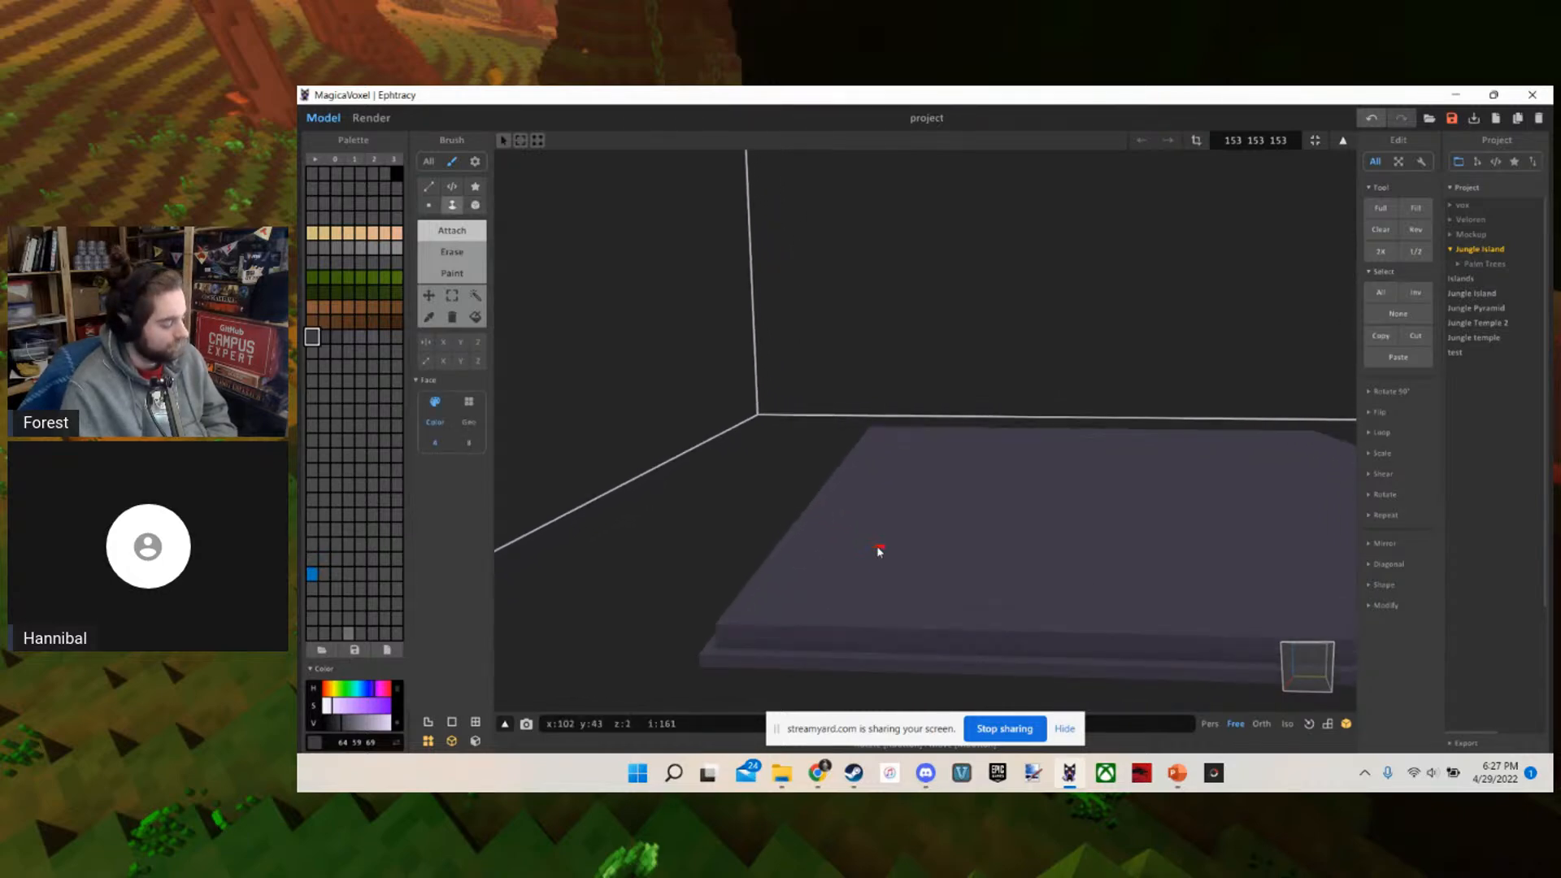
mouse_move(889, 578)
right_mouse_down()
mouse_move(900, 610)
mouse_move(885, 578)
right_mouse_up()
key("b")
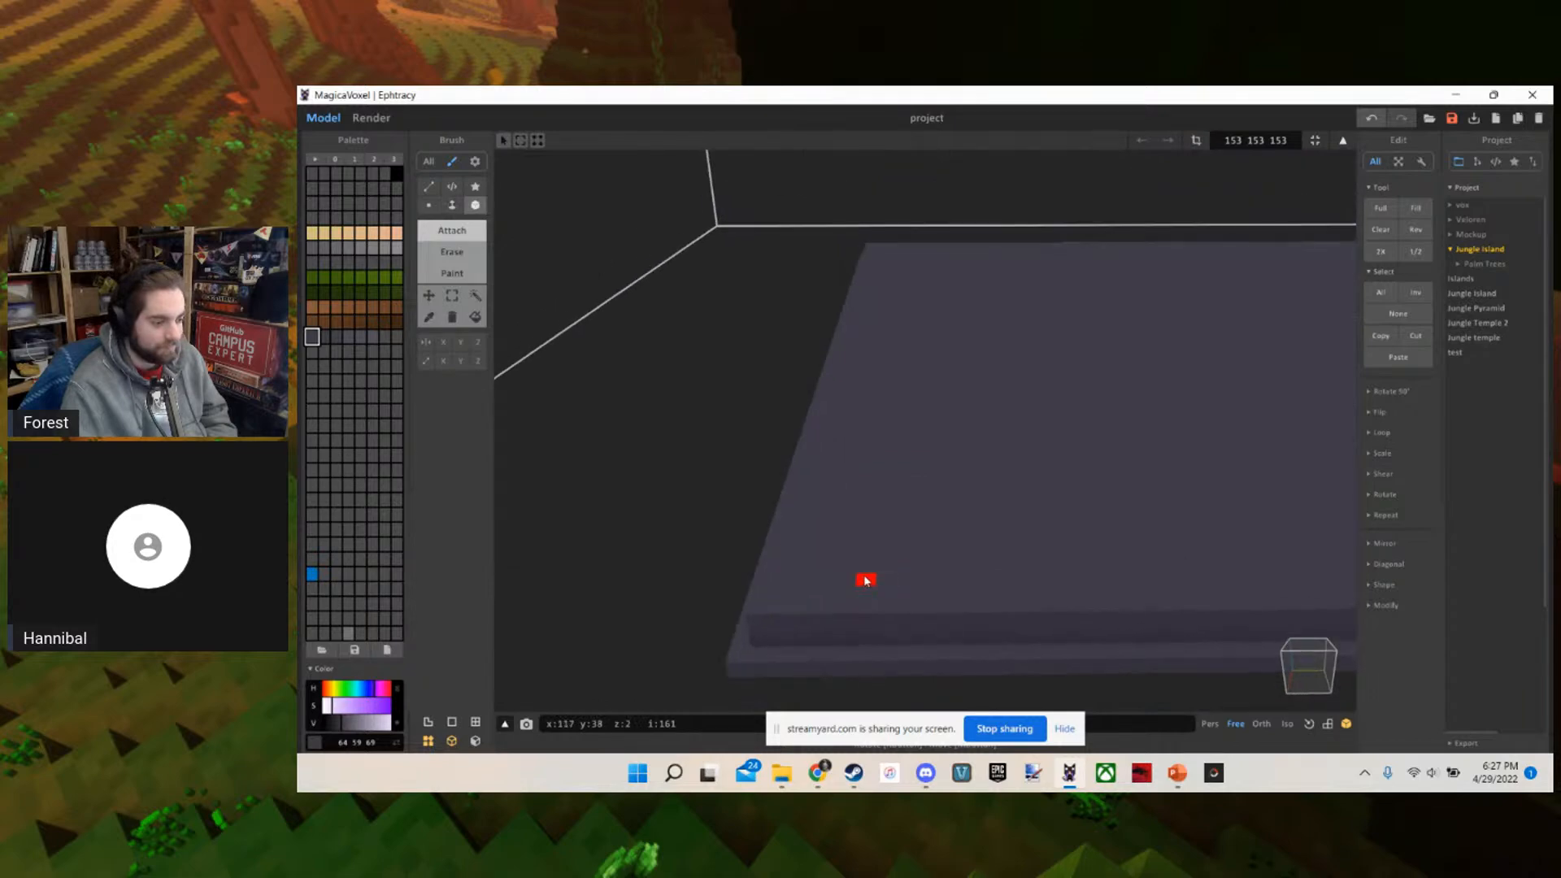
scroll(866, 580, "up", 2)
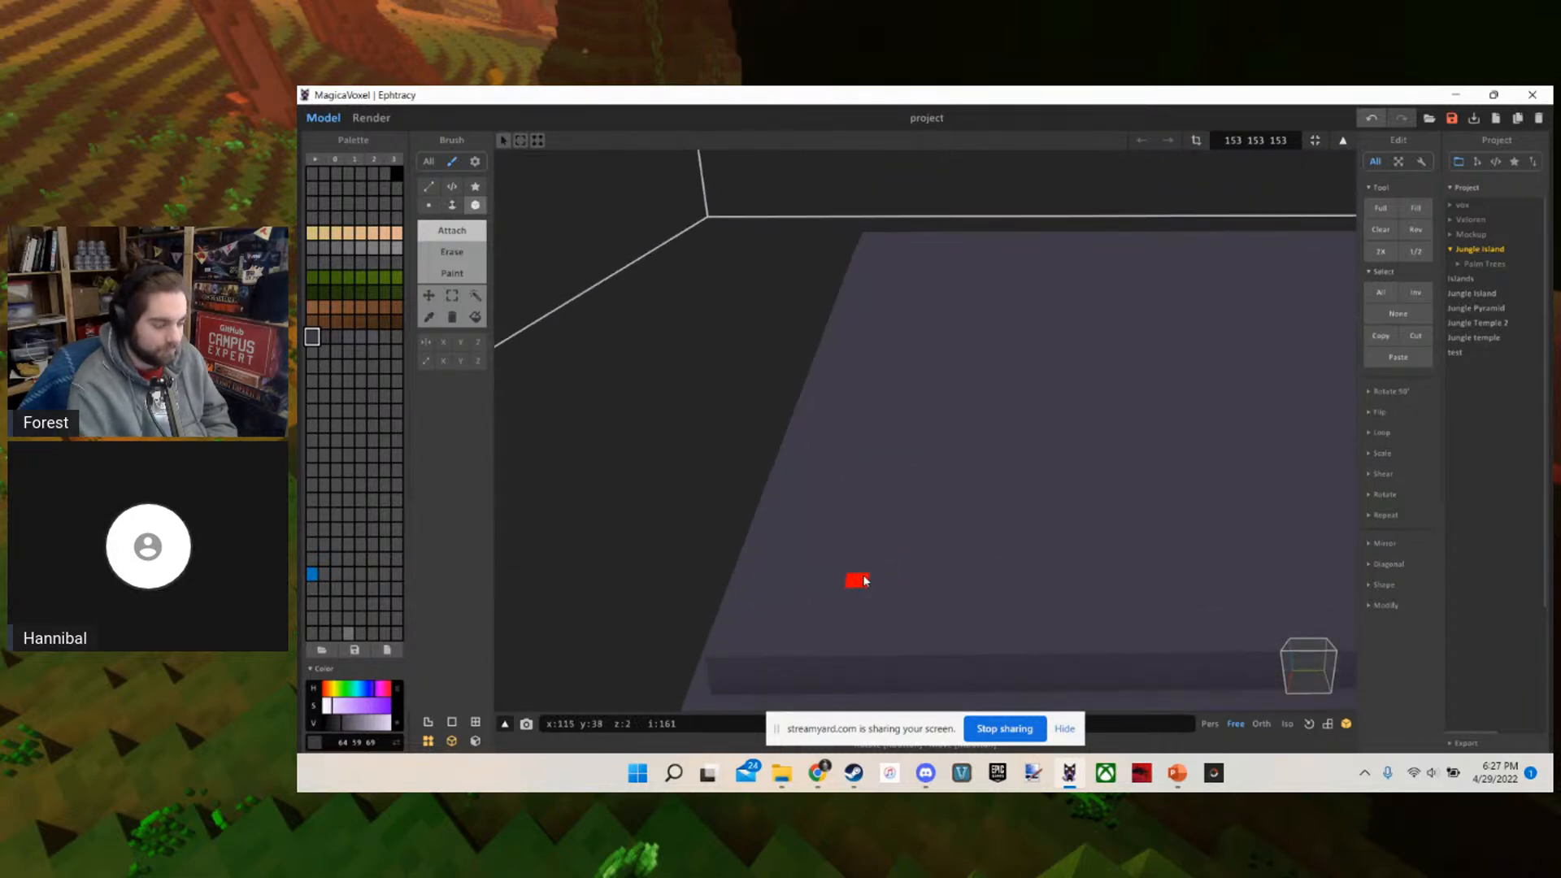
scroll(865, 579, "down", 3)
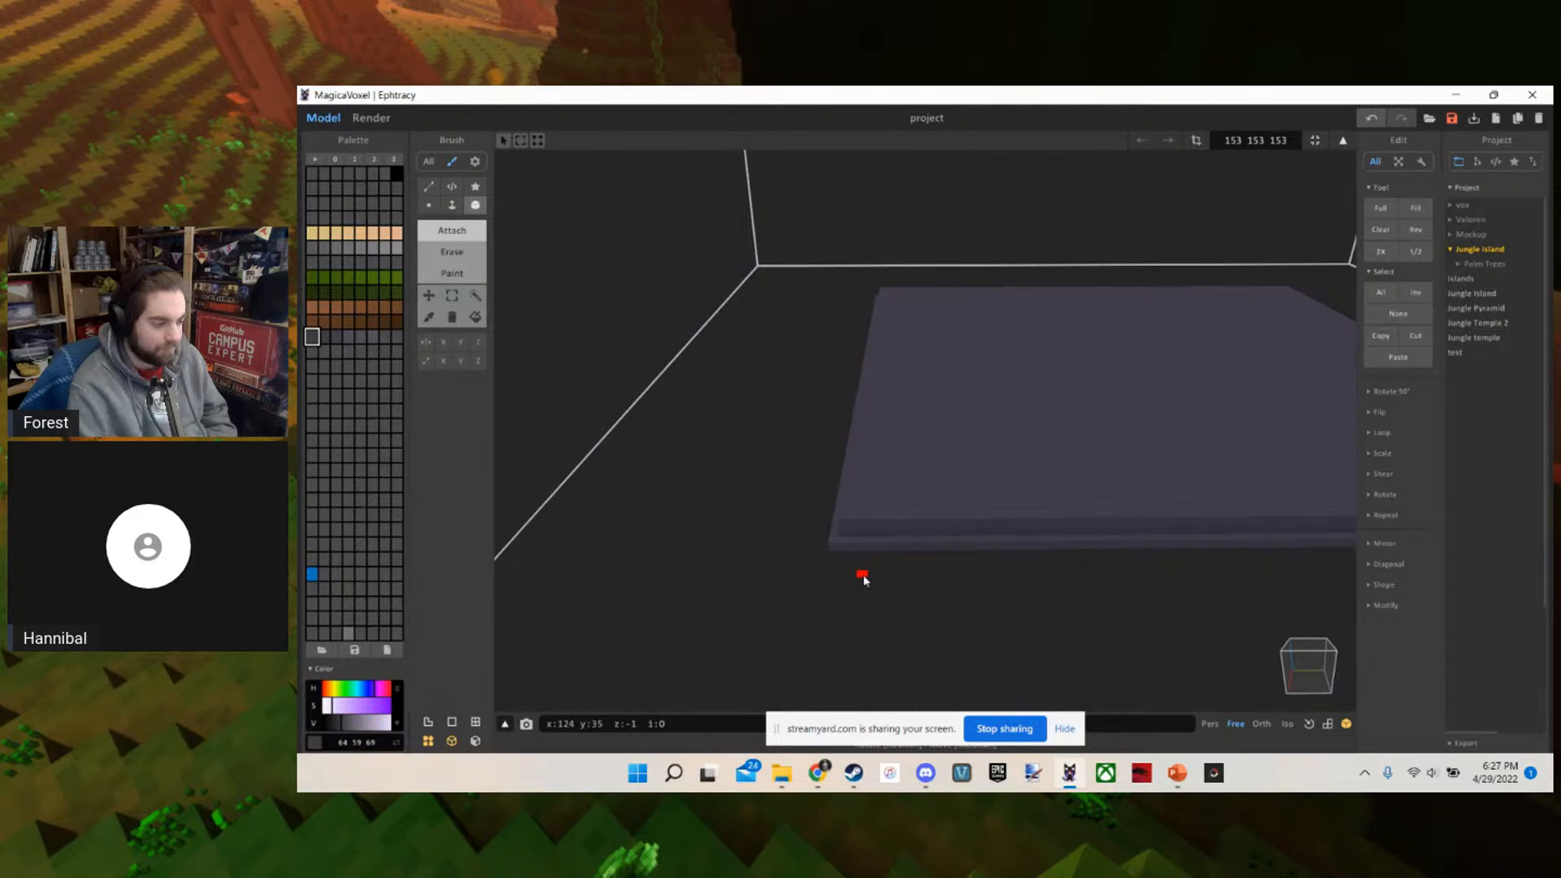
scroll(864, 580, "up", 3)
scroll(864, 579, "down", 3)
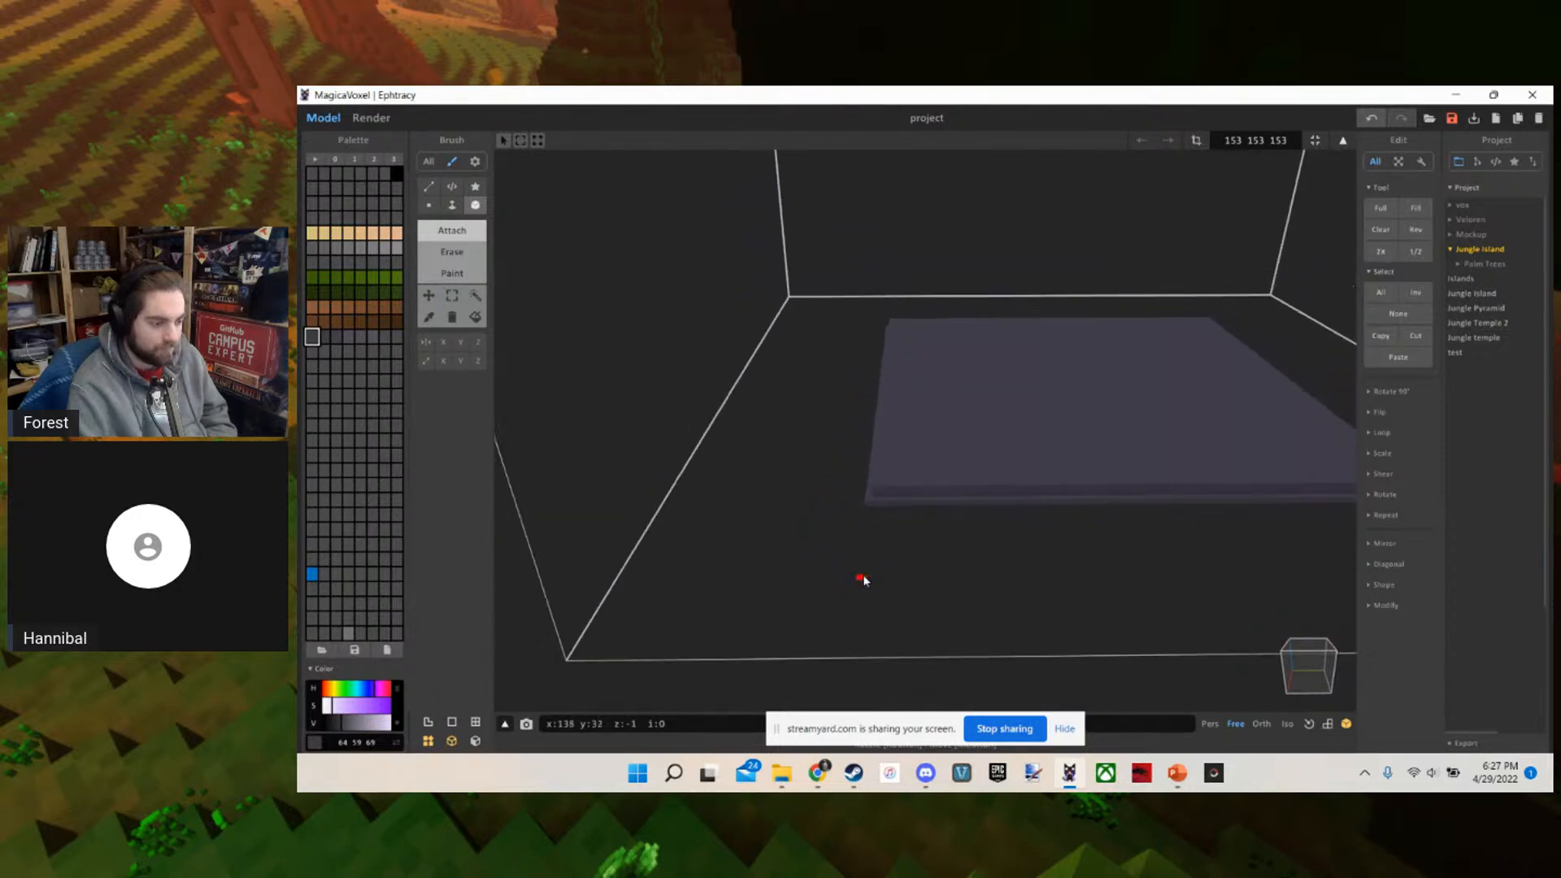
scroll(865, 578, "up", 3)
left_click_drag(798, 571, 1125, 381)
middle_click_drag(1125, 381, 1087, 404)
scroll(1088, 404, "down", 3)
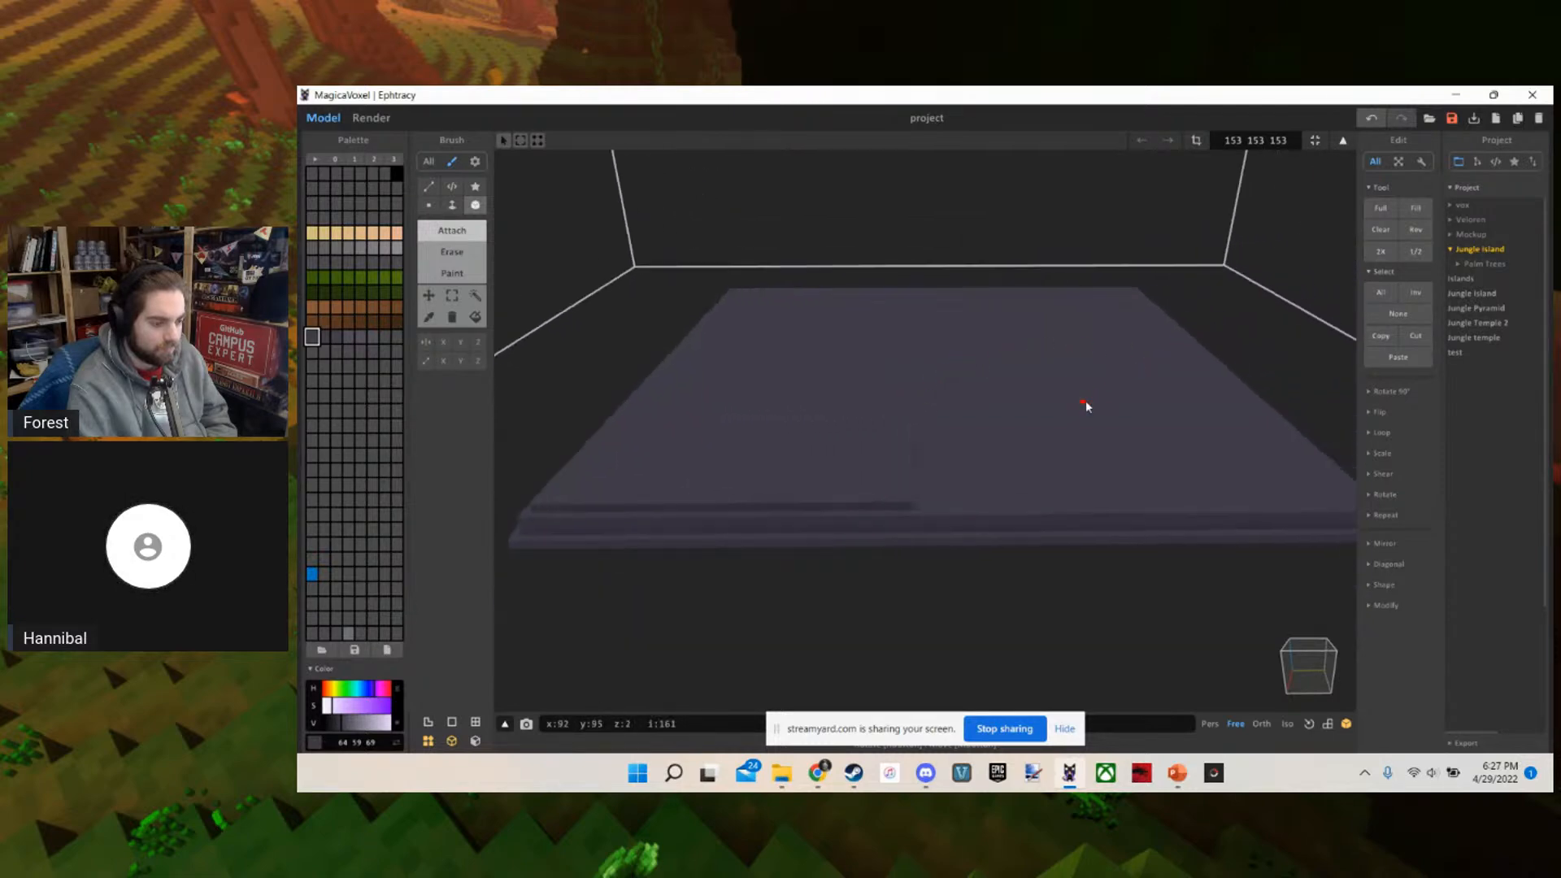
scroll(1072, 401, "up", 3)
right_click_drag(1070, 400, 1052, 440)
middle_click_drag(1052, 439, 860, 449)
key("a")
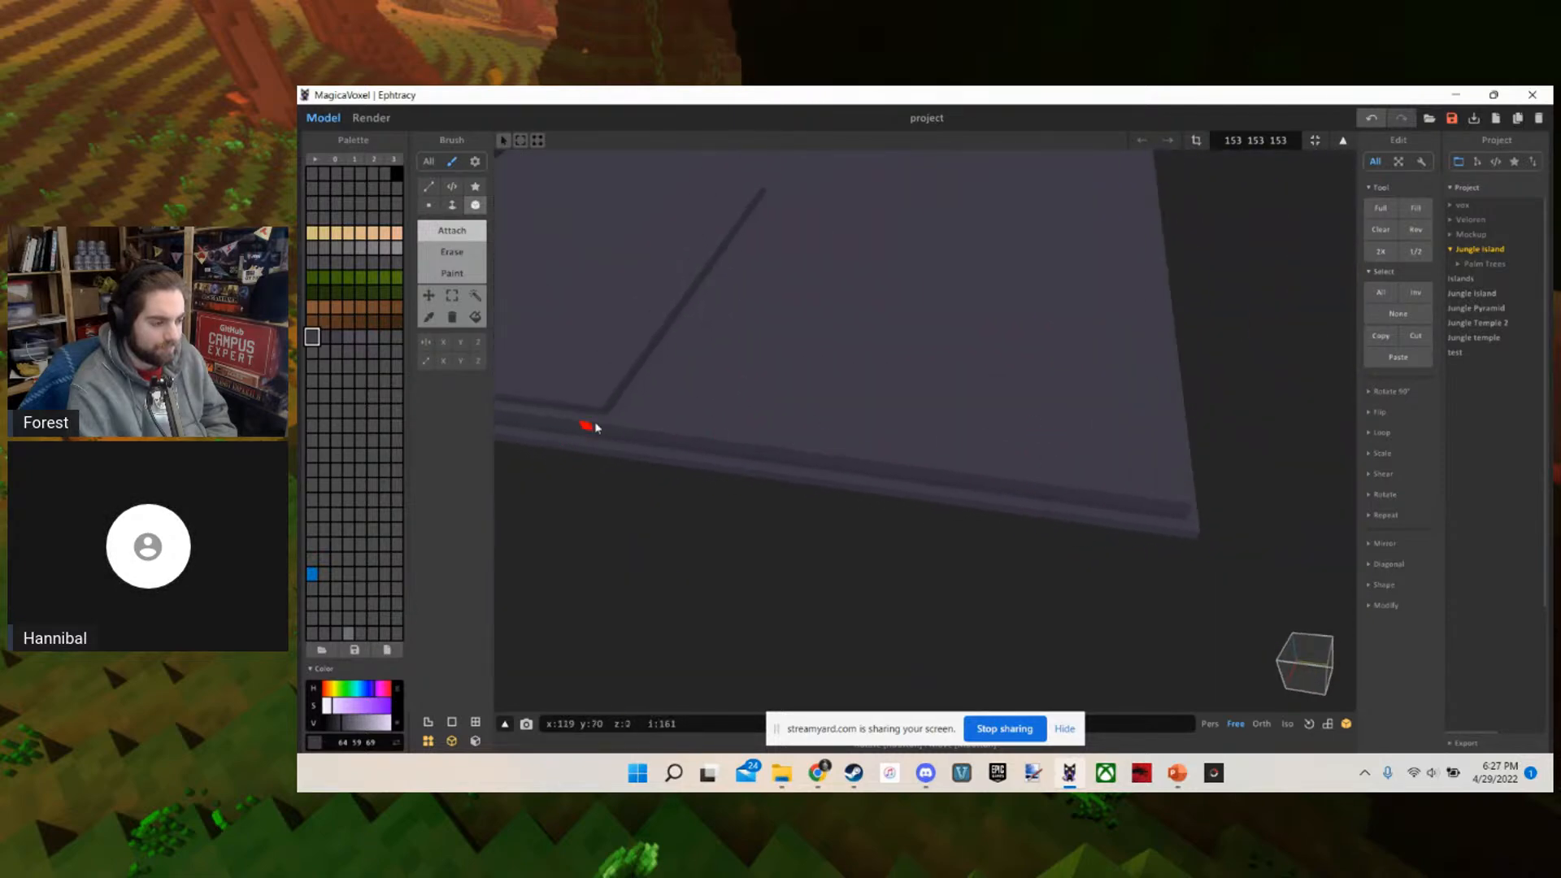
left_click_drag(620, 415, 1043, 244)
right_click_drag(1043, 244, 944, 314)
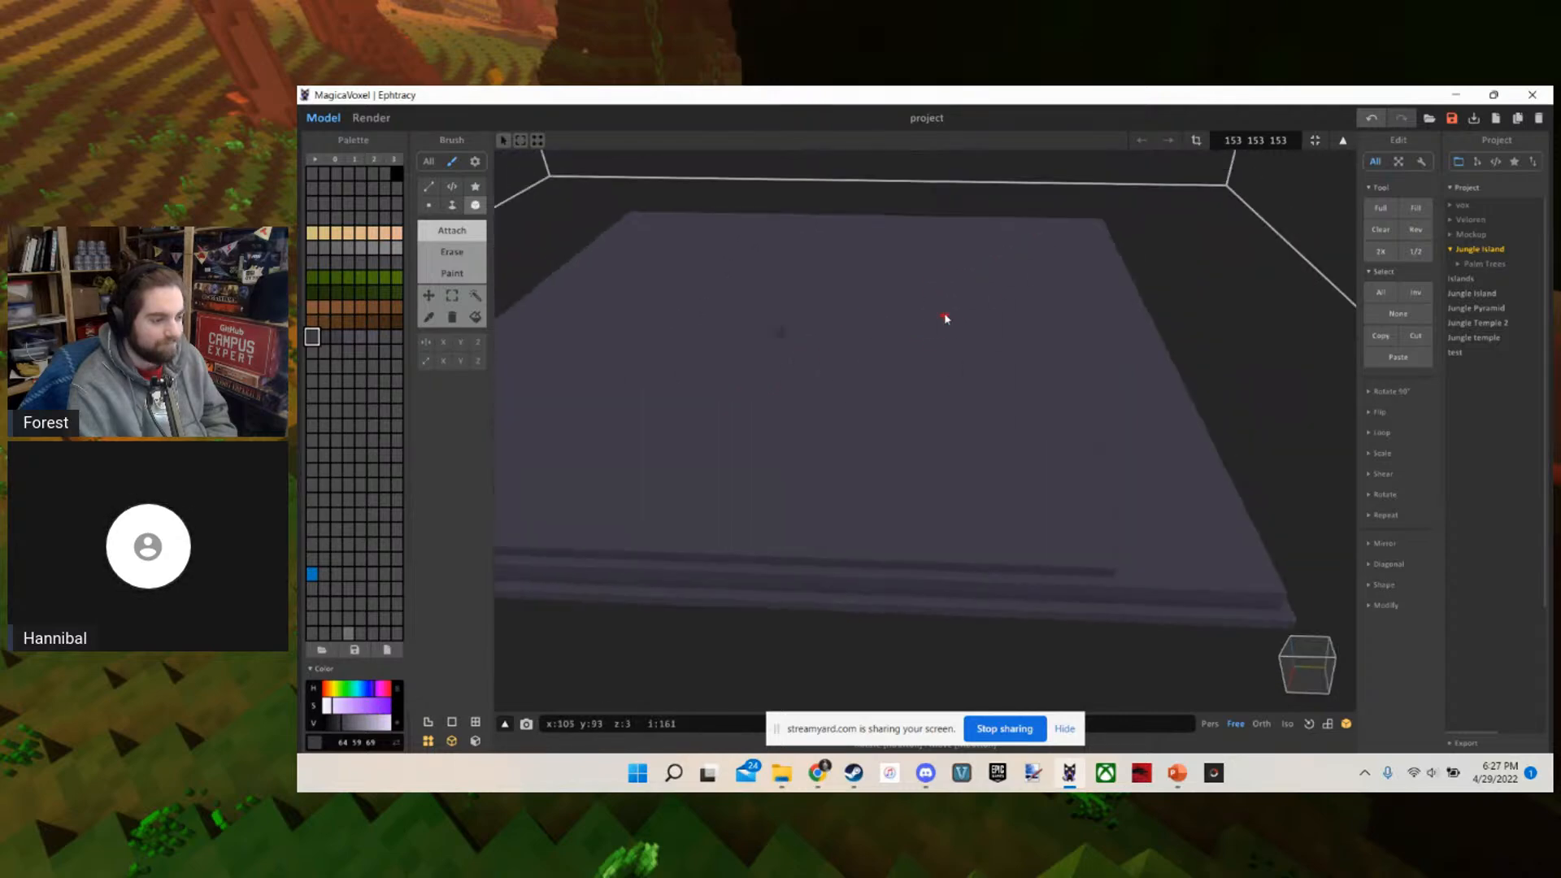
key("ctrl+z")
Turn on brush mirroring along X and Y for the slab
key("s")
key("a")
key("w")
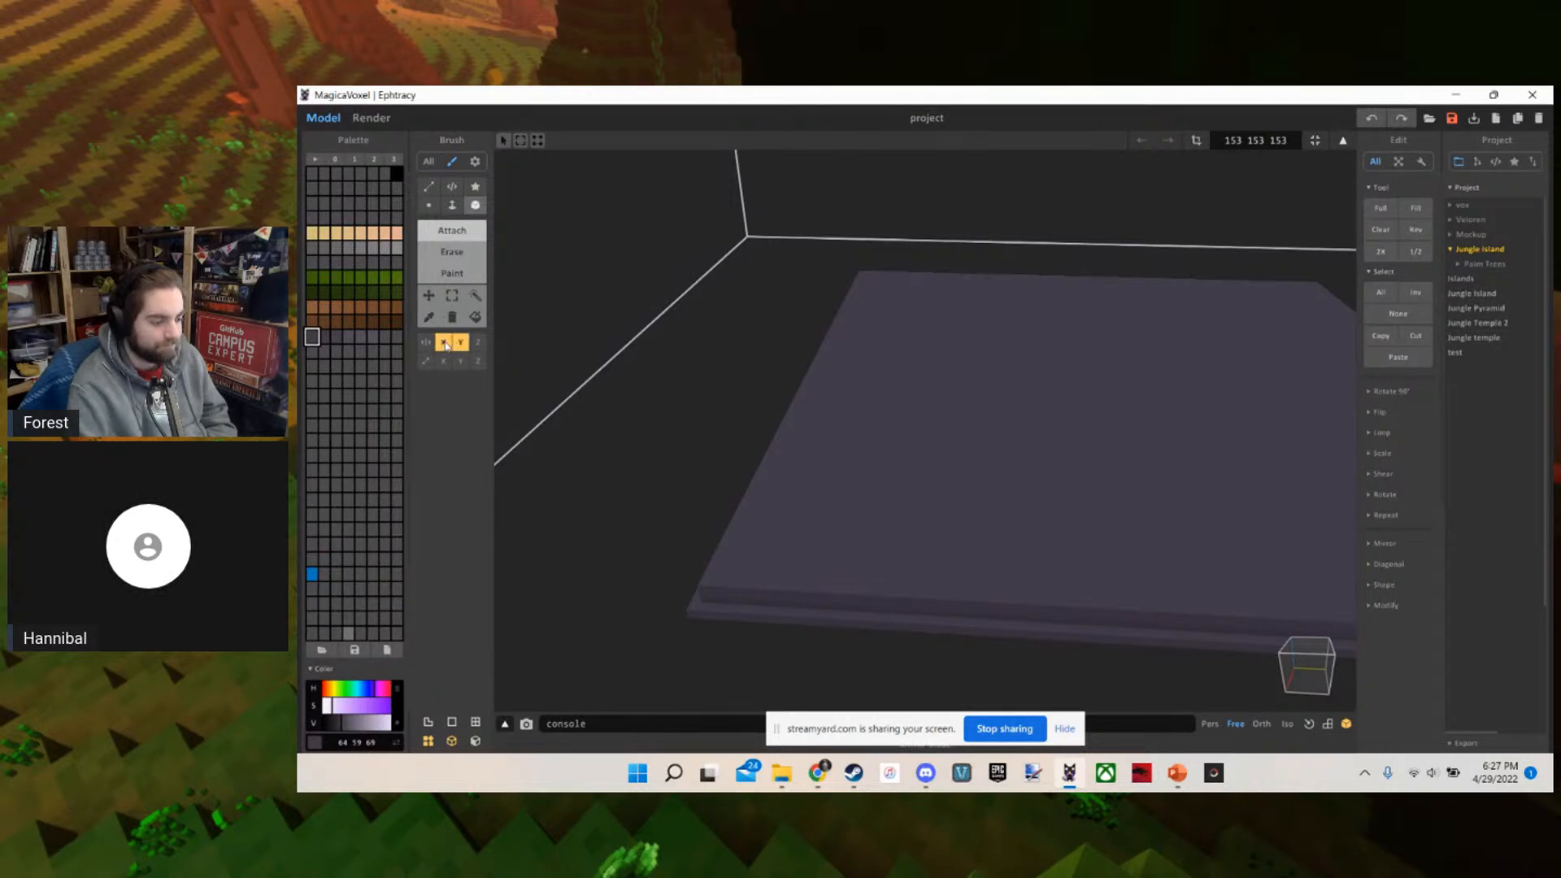
scroll(662, 422, "up", 2)
right_click_drag(662, 422, 692, 434)
scroll(731, 463, "down", 5)
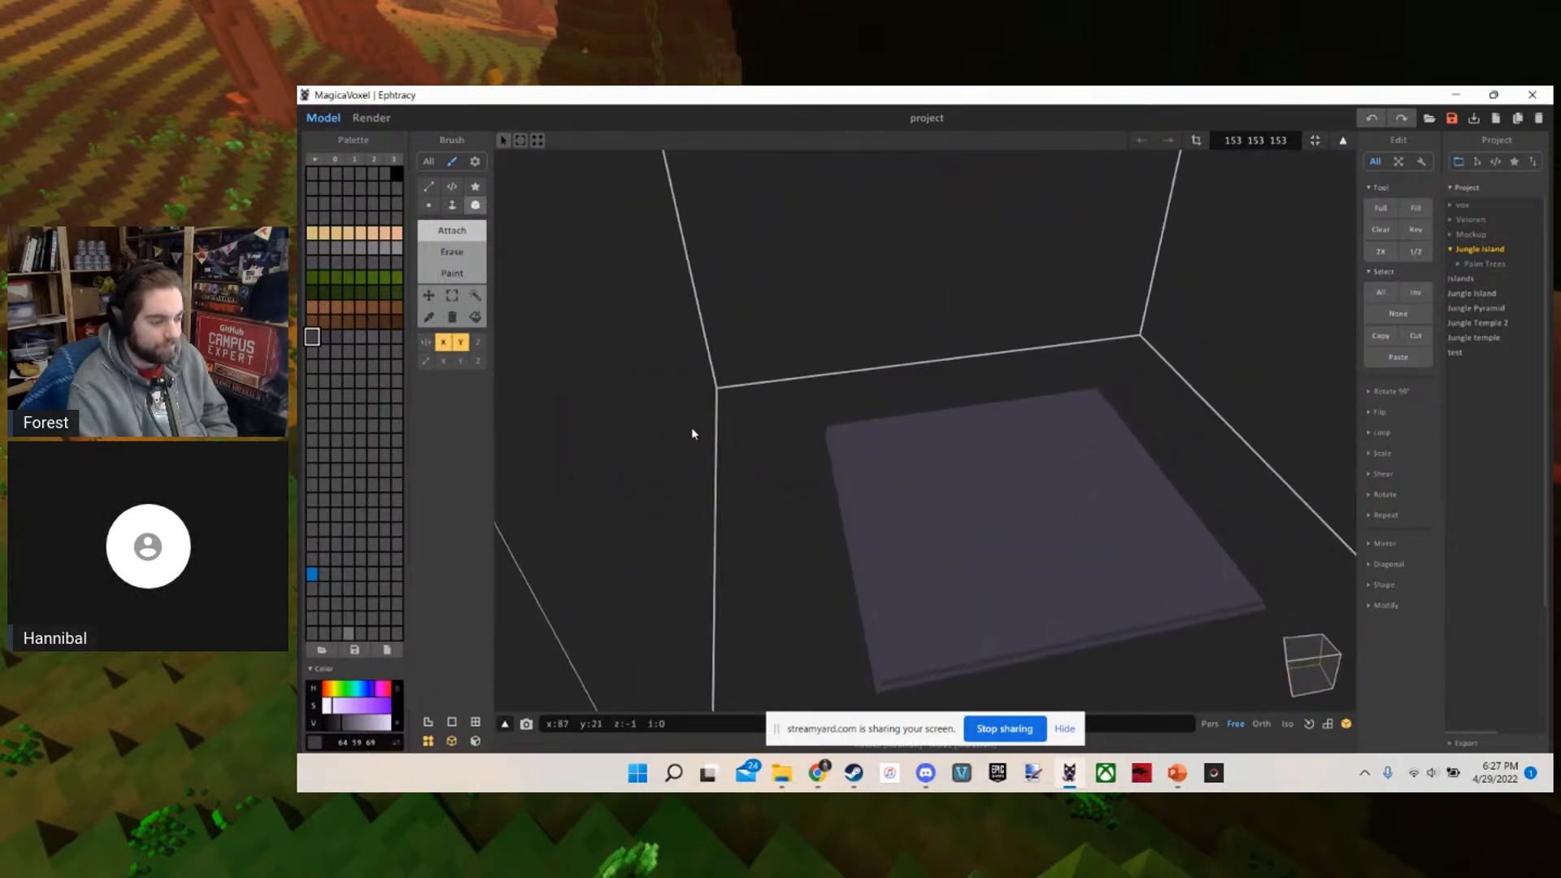
scroll(692, 434, "up", 5)
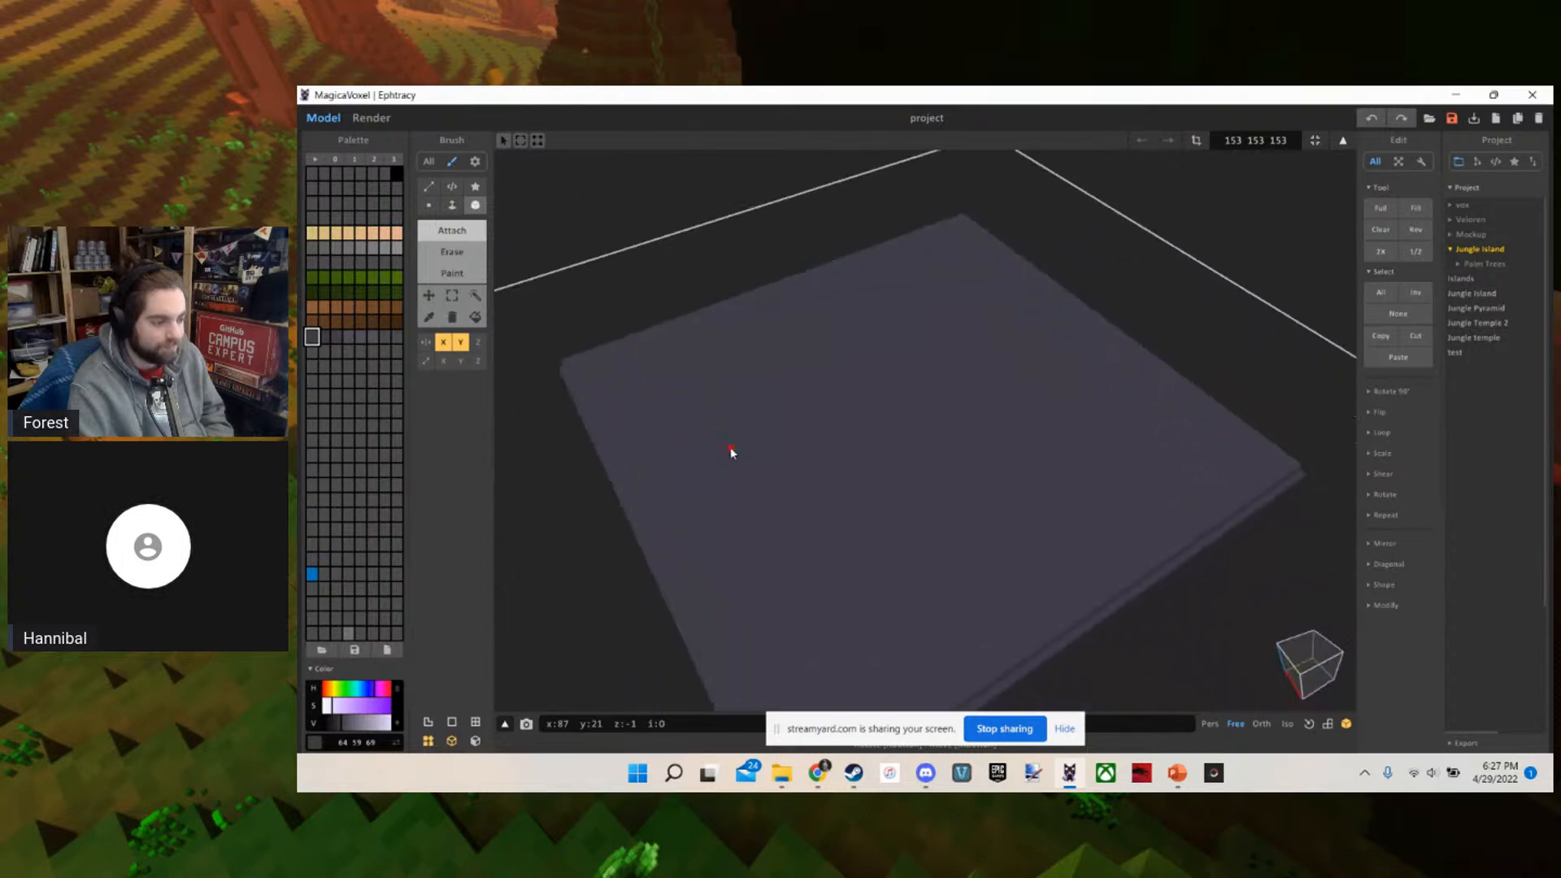
scroll(731, 452, "down", 5)
right_click_drag(721, 453, 888, 305)
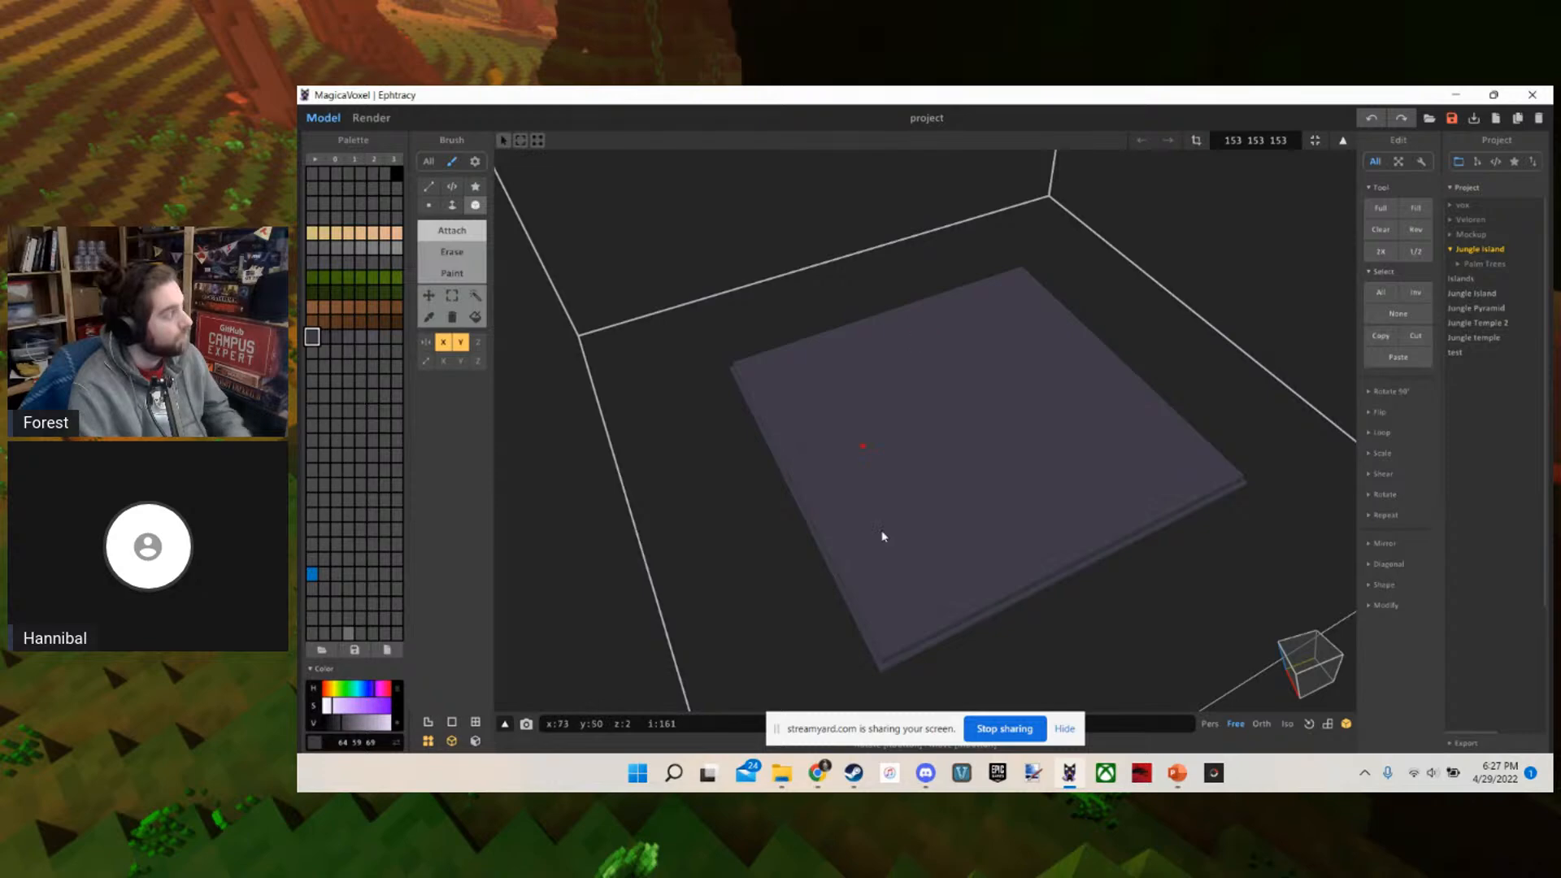
With the mirrored Box brush, attach a one-voxel-high layer on the slab's top, set slightly in from its edges
left_click(1252, 140)
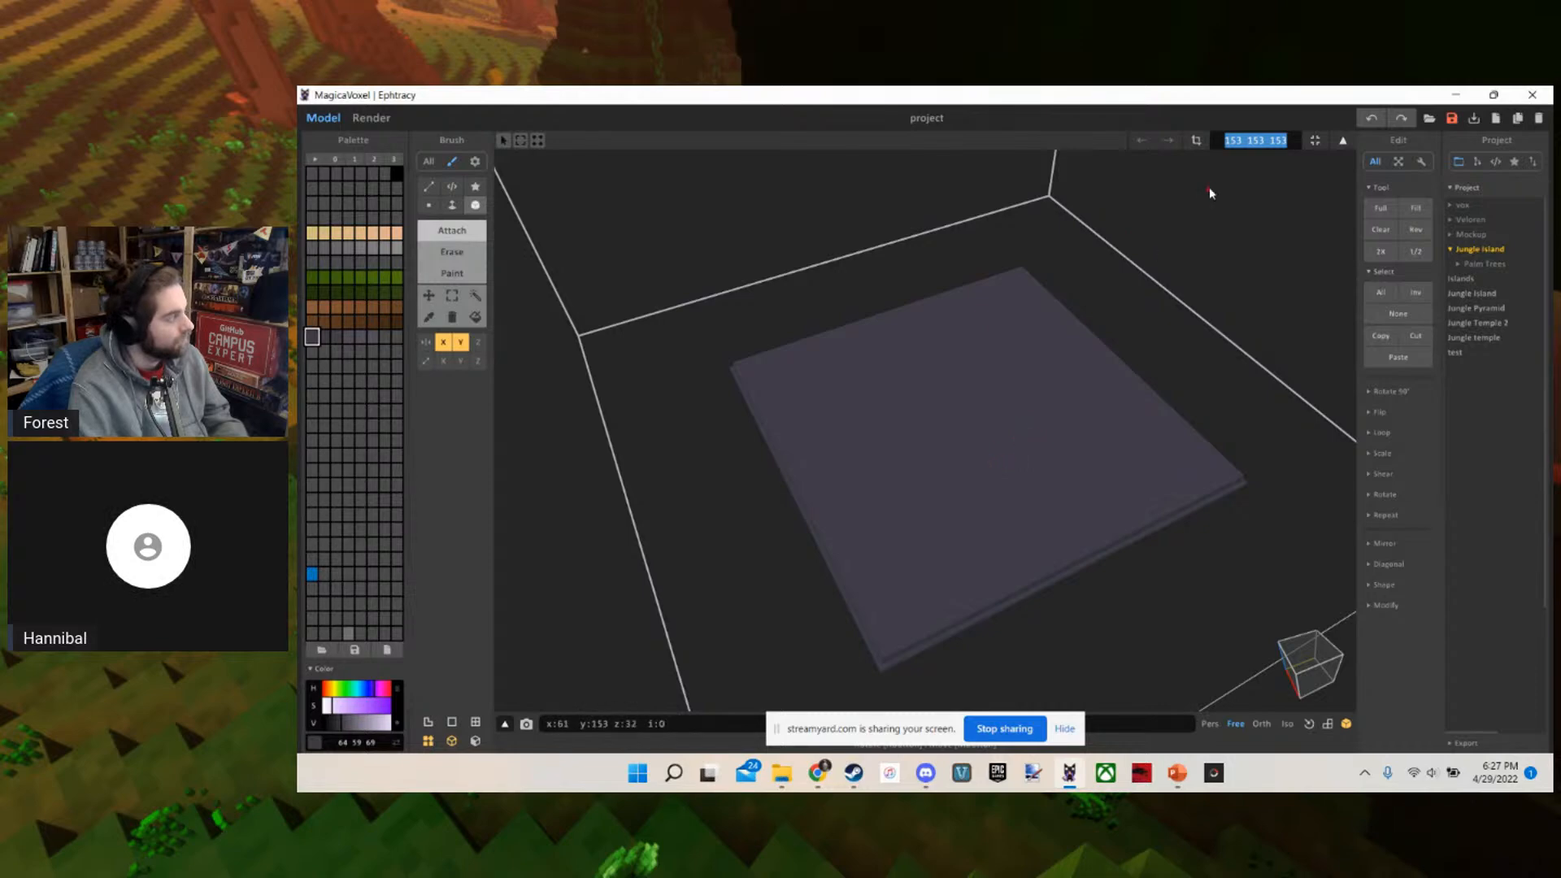
key("Return")
right_click_drag(1075, 326, 1038, 326)
scroll(1038, 326, "up", 2)
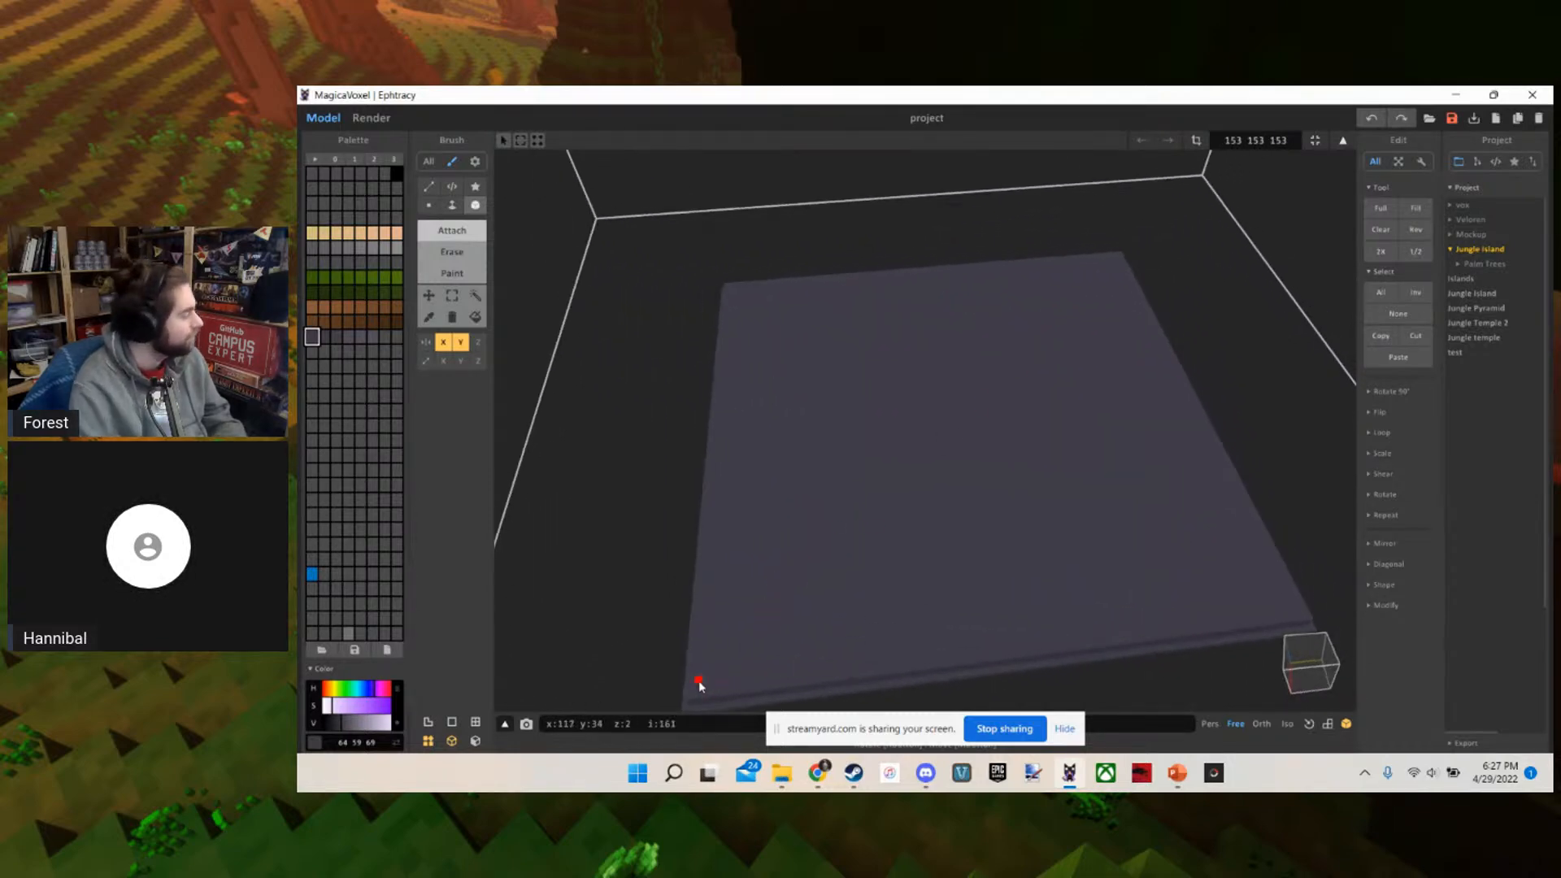
mouse_move(699, 685)
left_mouse_down()
mouse_move(756, 540)
mouse_move(943, 404)
left_mouse_up()
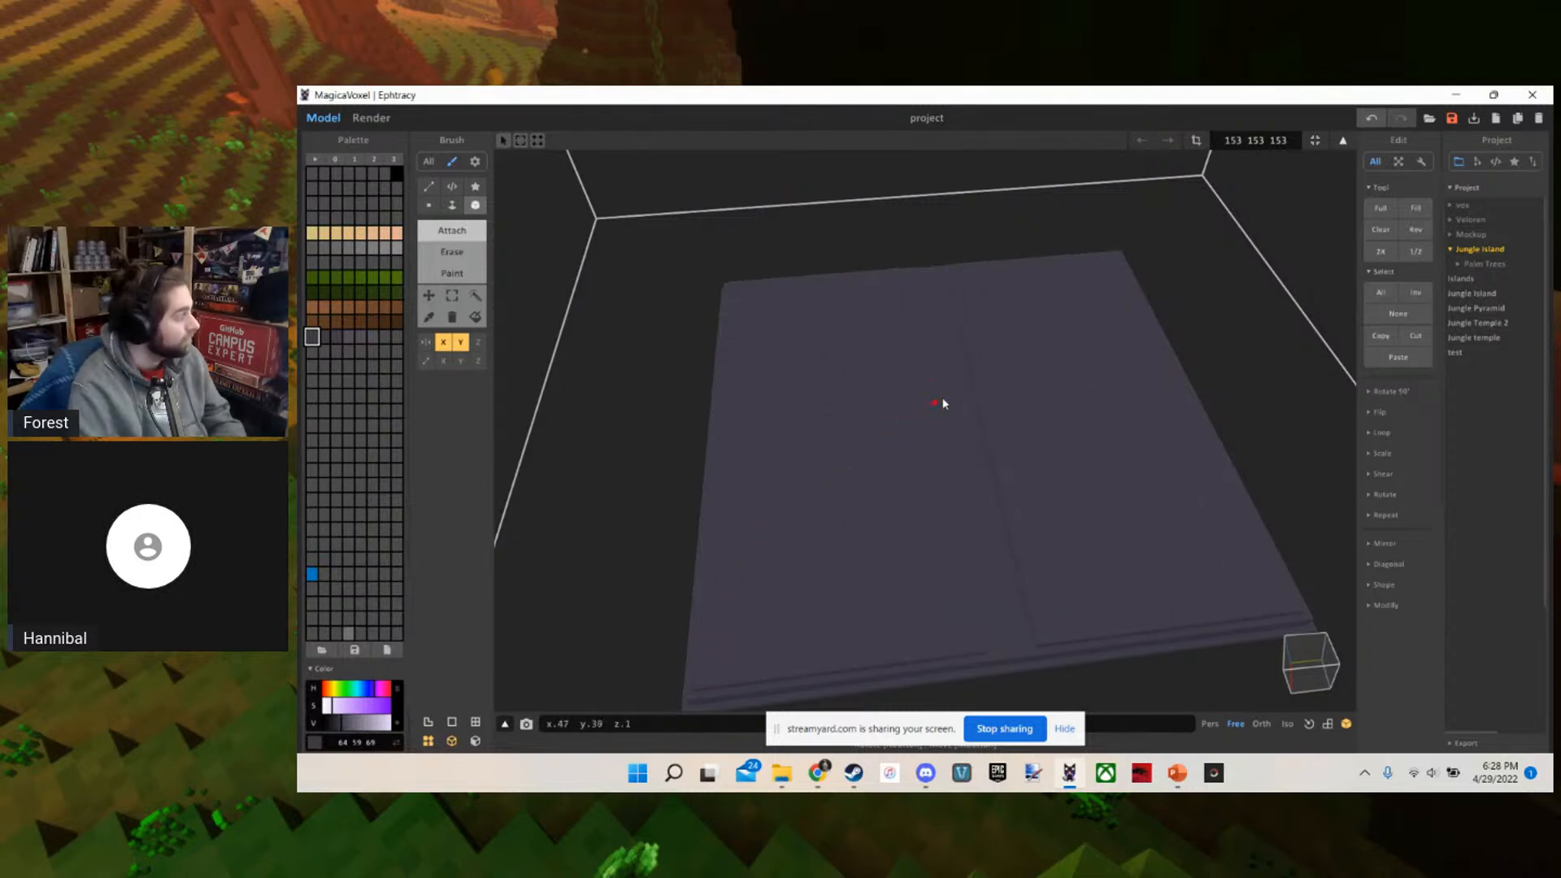
mouse_move(956, 398)
right_mouse_down()
mouse_move(934, 439)
mouse_move(957, 369)
mouse_move(913, 442)
right_mouse_up()
Extrude the inset layer upward by several voxels with the Face brush to form a second tier
scroll(934, 439, "up", 6)
scroll(957, 369, "down", 4)
key("f")
left_click_drag(911, 444, 909, 363)
right_click_drag(878, 521, 900, 457)
scroll(901, 457, "down", 4)
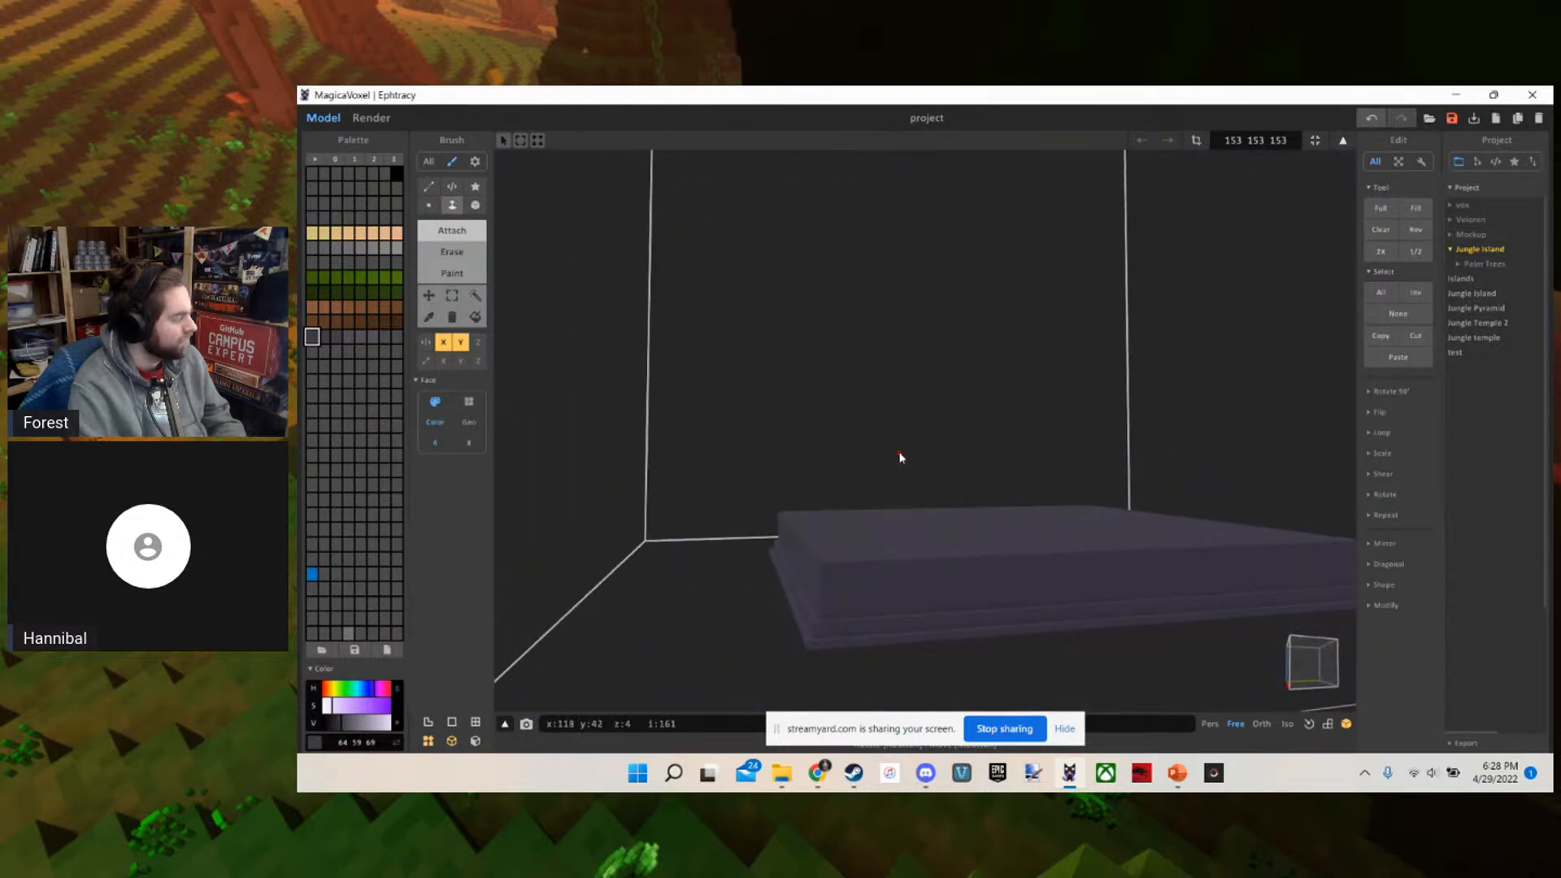
scroll(900, 457, "up", 4)
Show the voxel grid and attach mirrored one-voxel-high Box blocks on the second tier, starting near its corners and slightly inset
key("b")
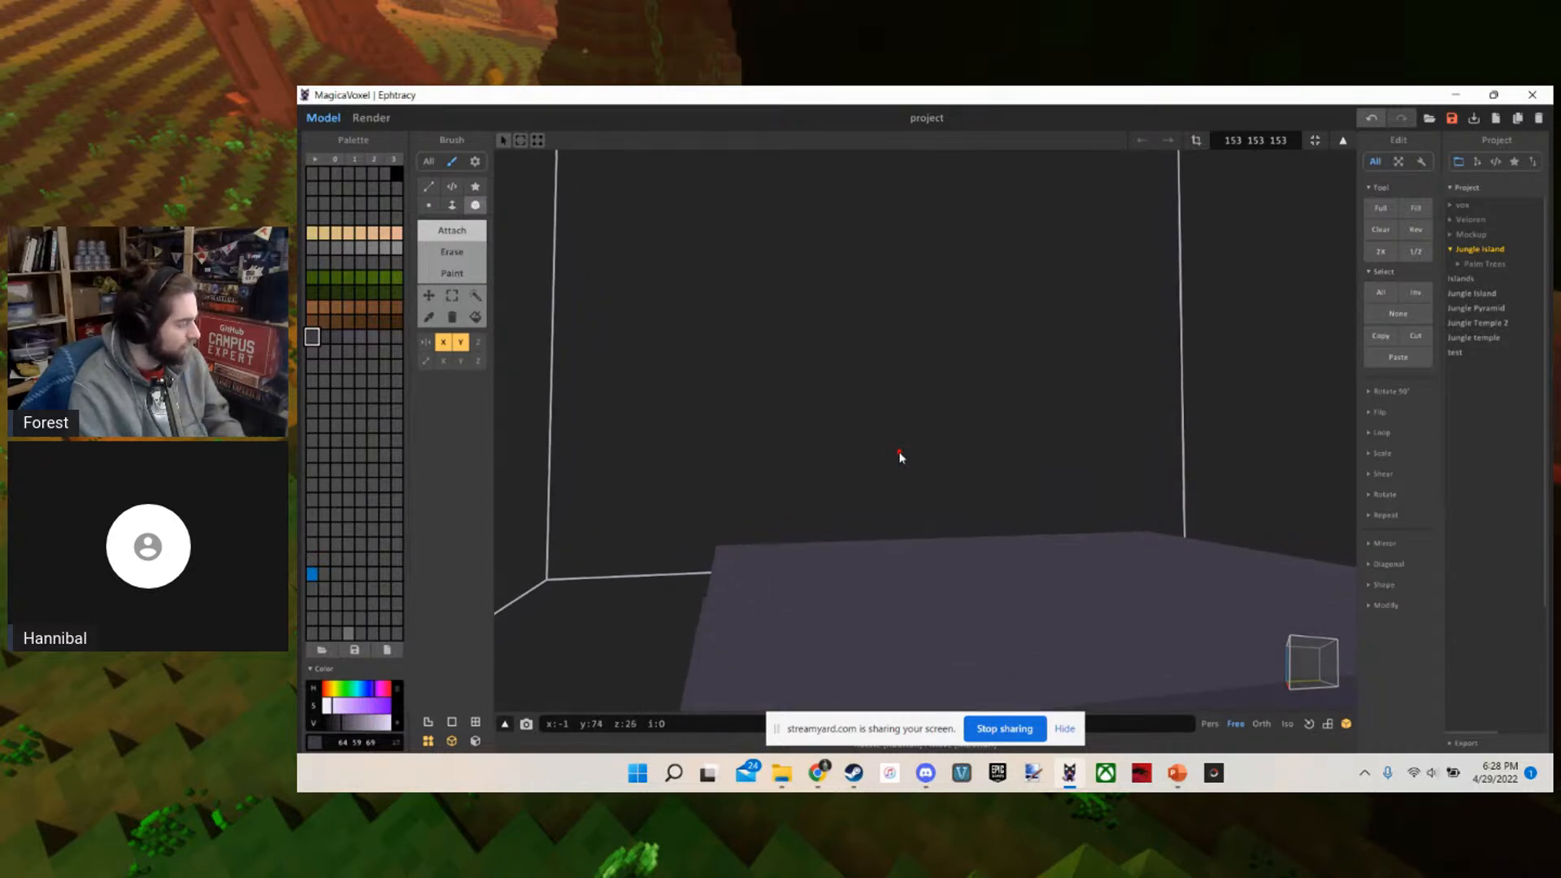
scroll(900, 457, "up", 1)
right_click_drag(901, 457, 718, 508)
scroll(718, 508, "up", 3)
scroll(712, 505, "down", 2)
scroll(712, 505, "up", 3)
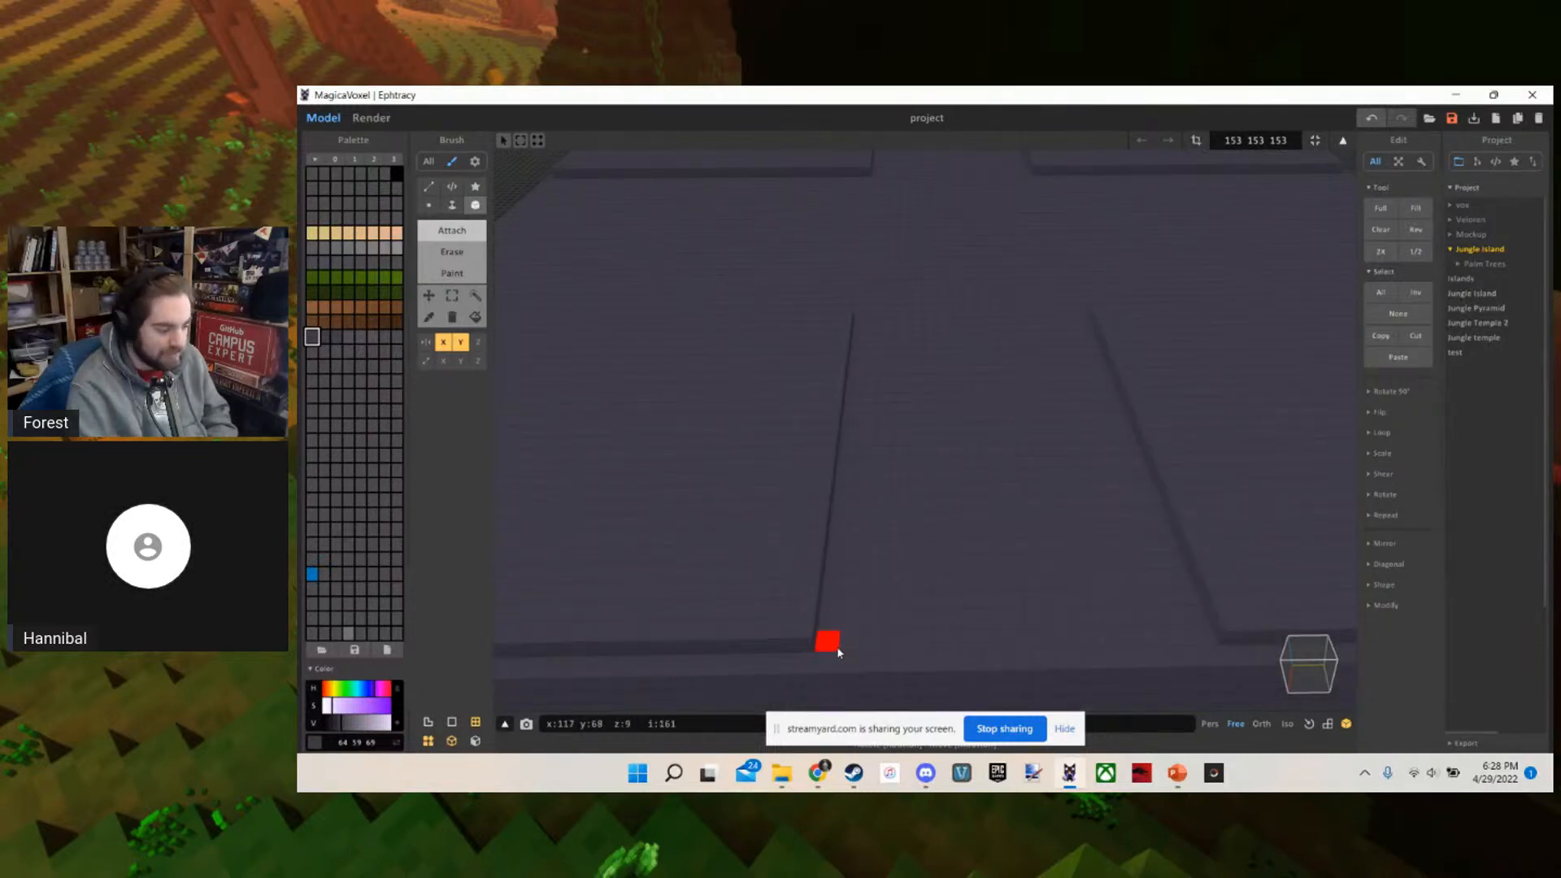
mouse_move(833, 647)
left_mouse_down()
mouse_move(928, 376)
mouse_move(992, 323)
left_mouse_up()
scroll(927, 425, "down", 5)
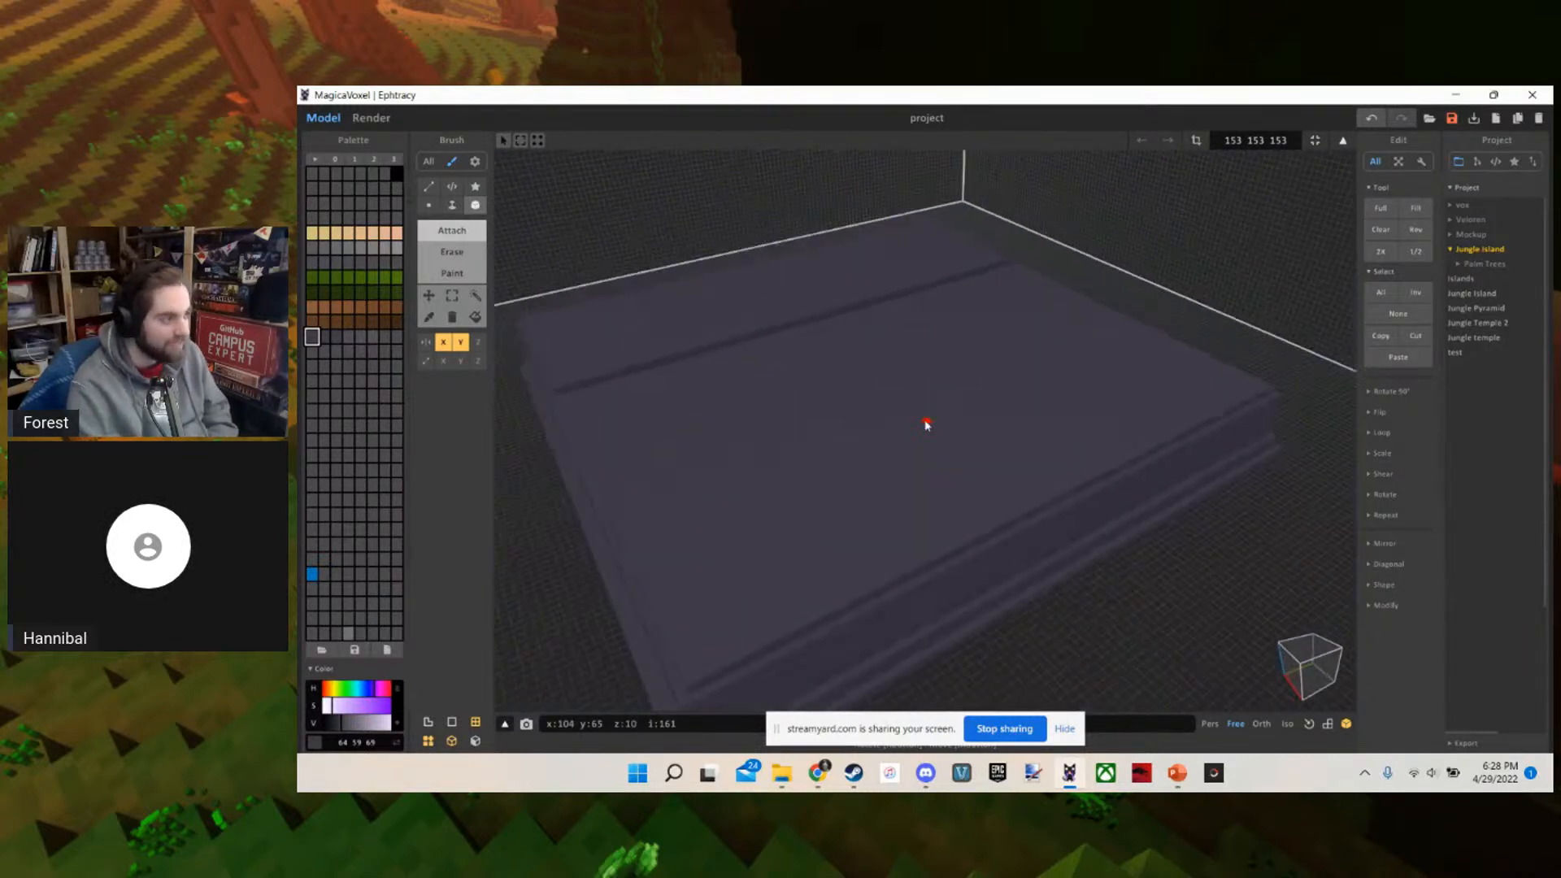
Fill the remaining gaps in the middle of the new layer with mirrored Box blocks
right_click_drag(927, 425, 721, 296)
scroll(770, 387, "up", 3)
right_click_drag(771, 387, 883, 411)
scroll(882, 395, "down", 2)
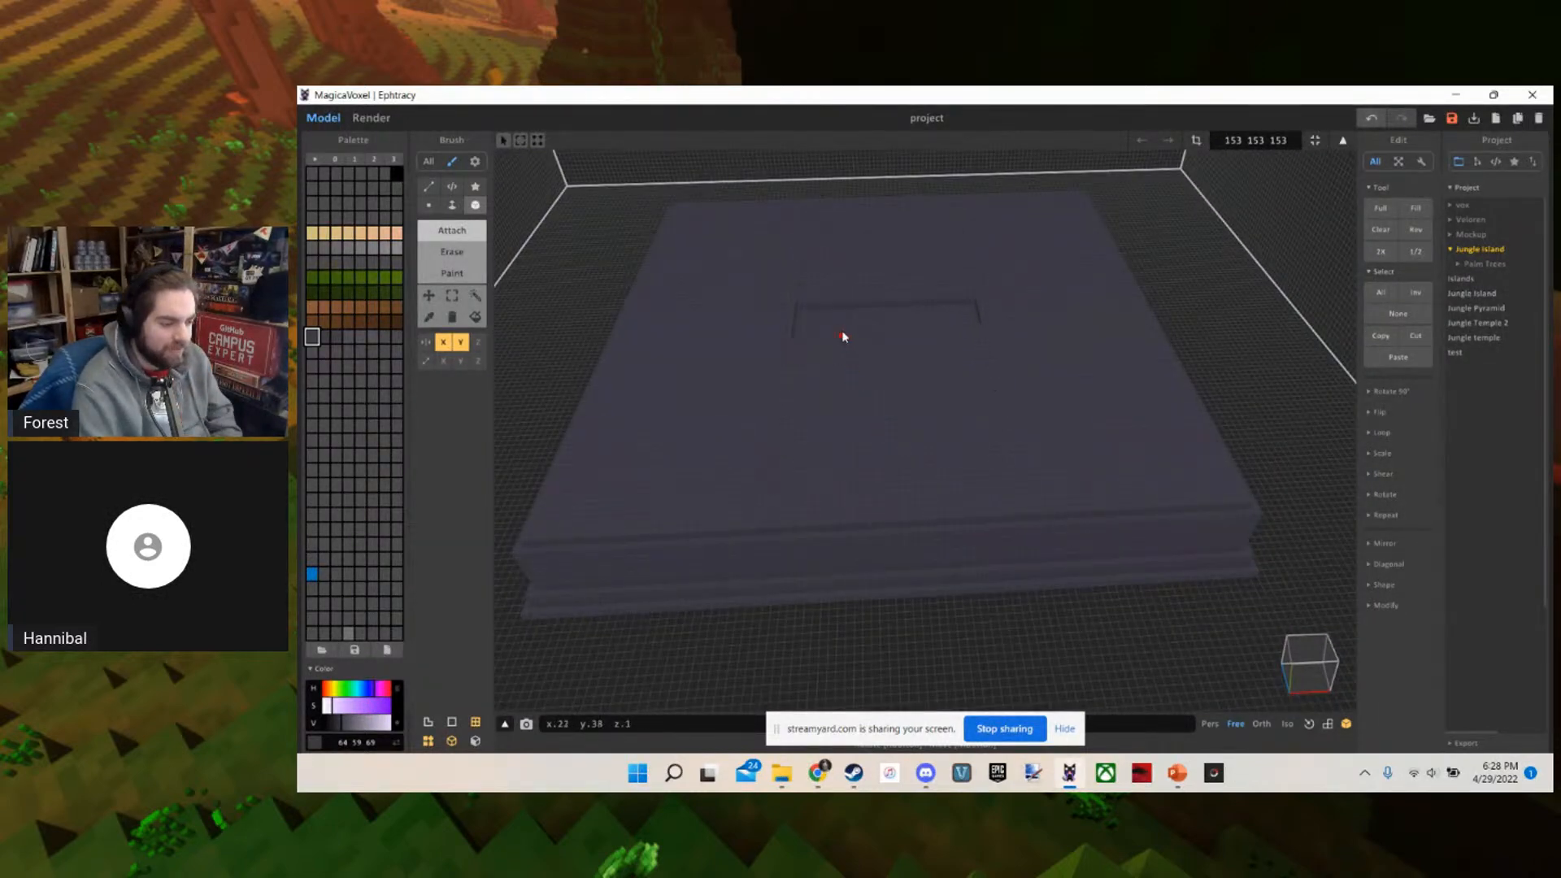
right_click_drag(923, 399, 756, 343)
Extrude the new top layer upward with the Face brush to form a taller third tier
scroll(868, 367, "down", 4)
scroll(867, 367, "up", 2)
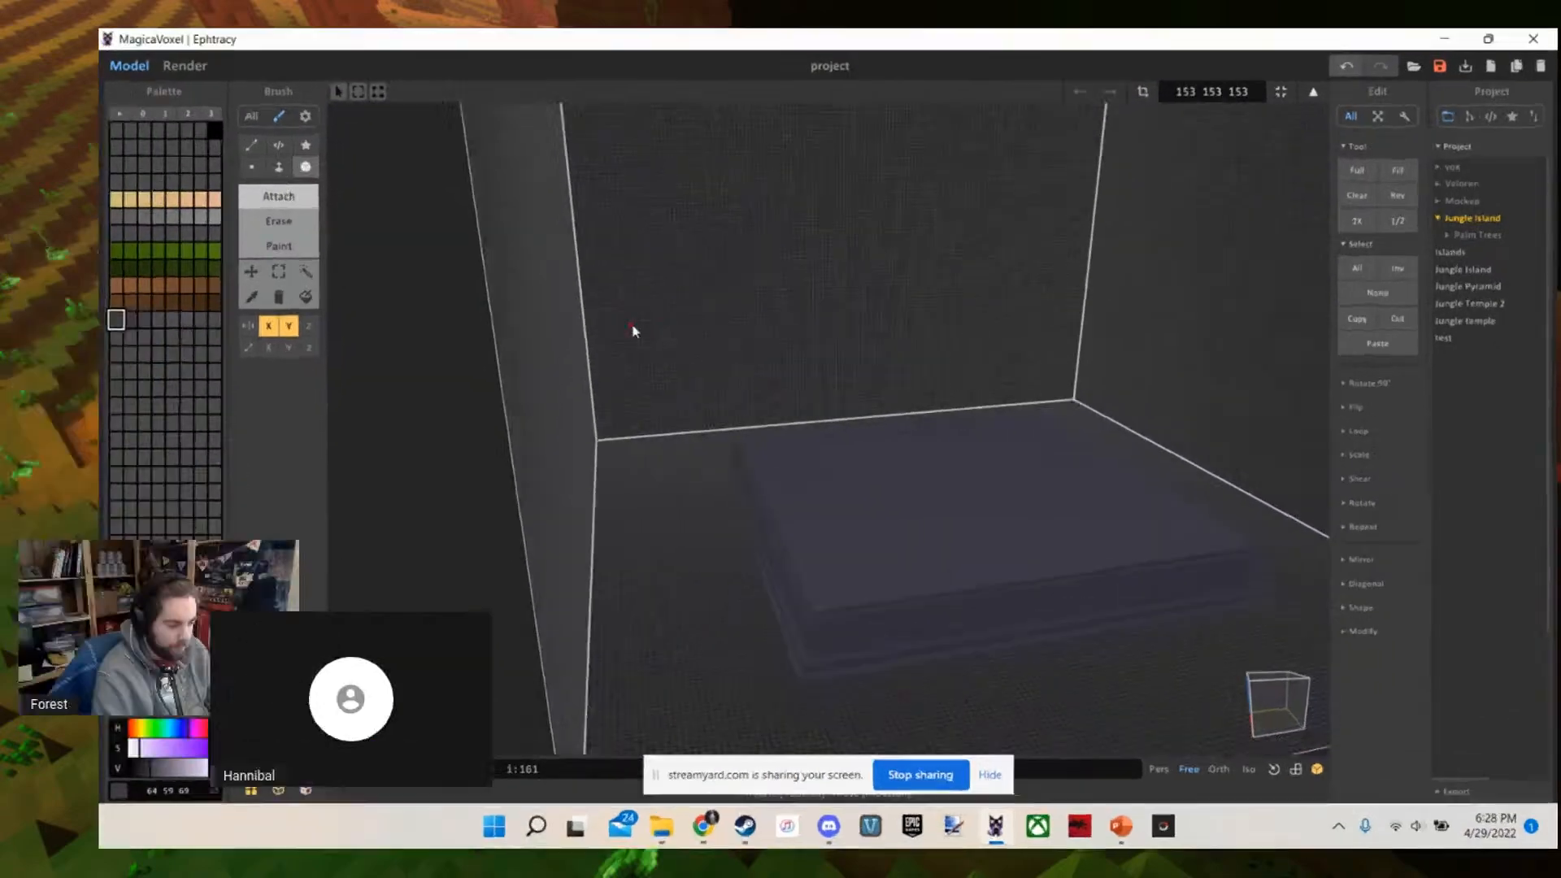
scroll(636, 341, "up", 4)
right_click_drag(634, 331, 636, 361)
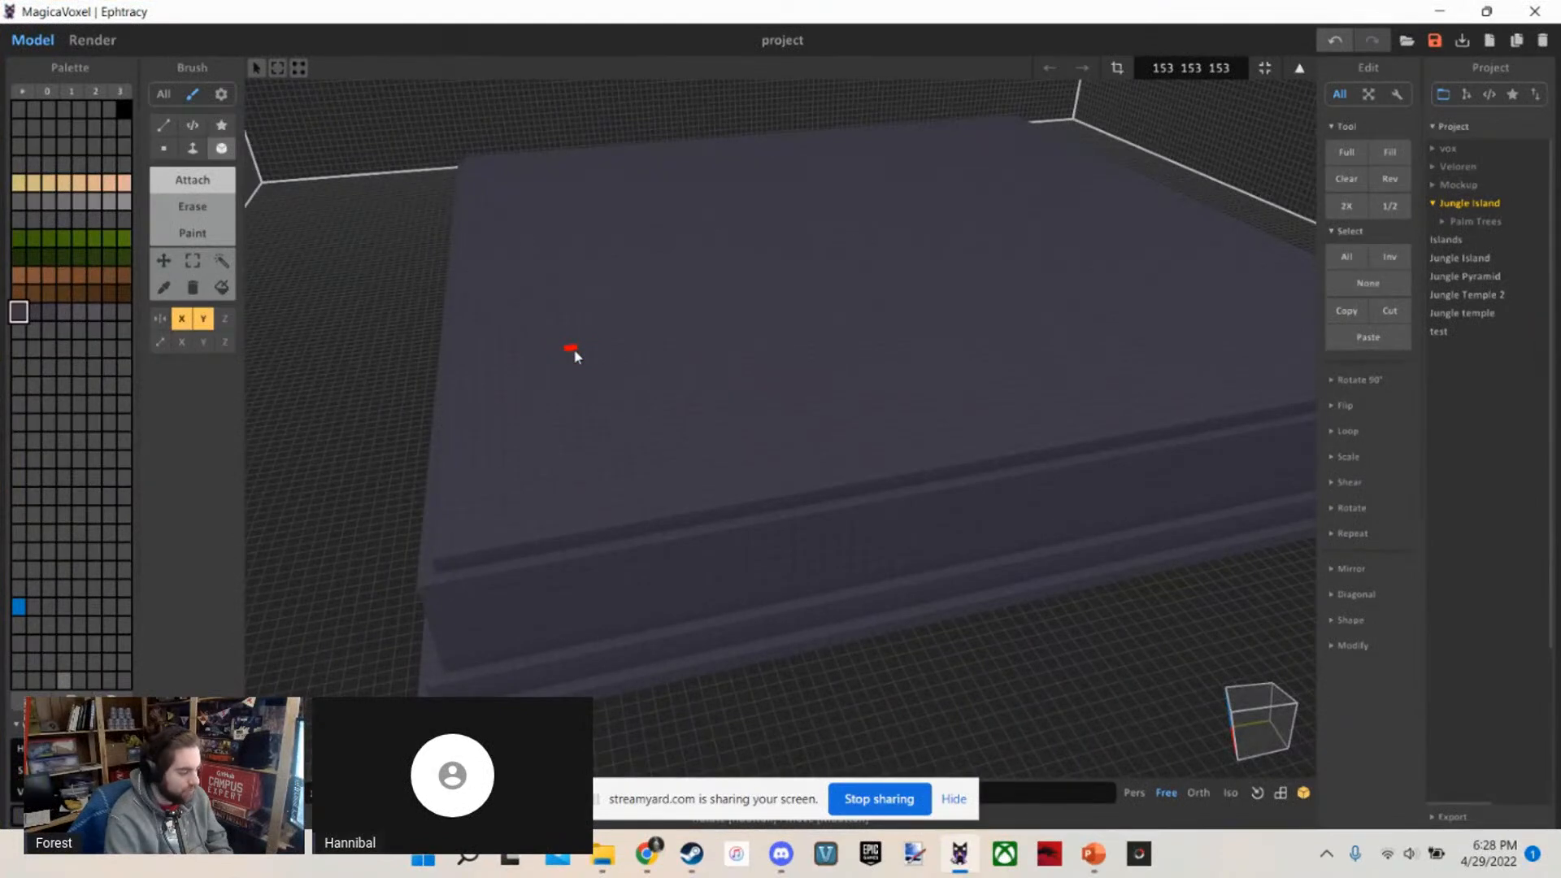
key("f")
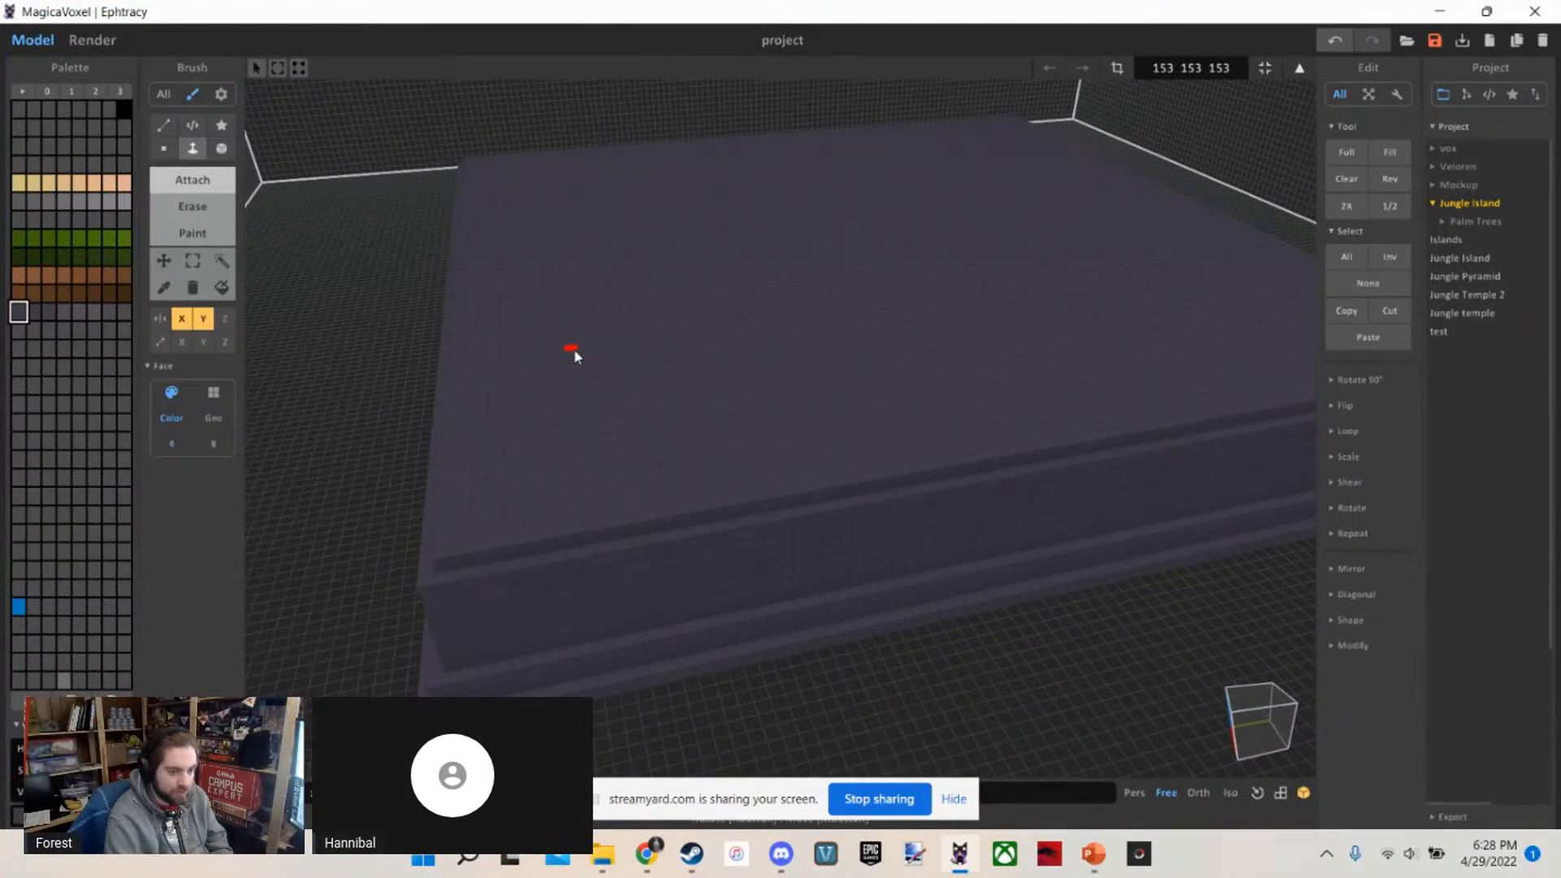
right_click_drag(574, 355, 533, 273)
scroll(498, 244, "down", 10)
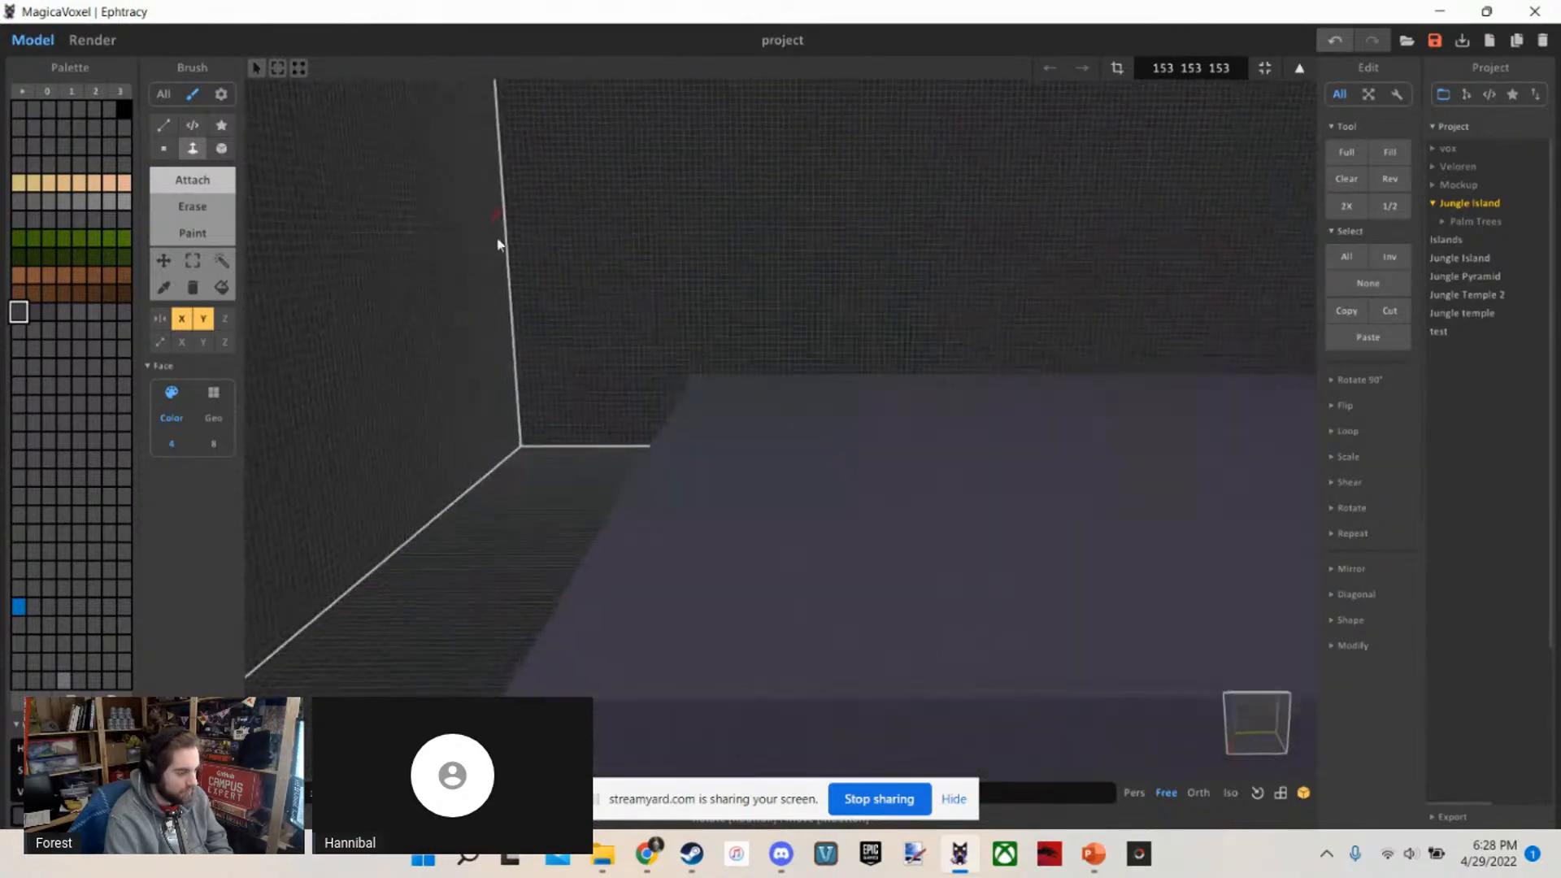
Look at the temple reference picture on the "Building!" slide in PowerPoint, and return to MagicaVoxel
left_click(1094, 854)
left_click(137, 726)
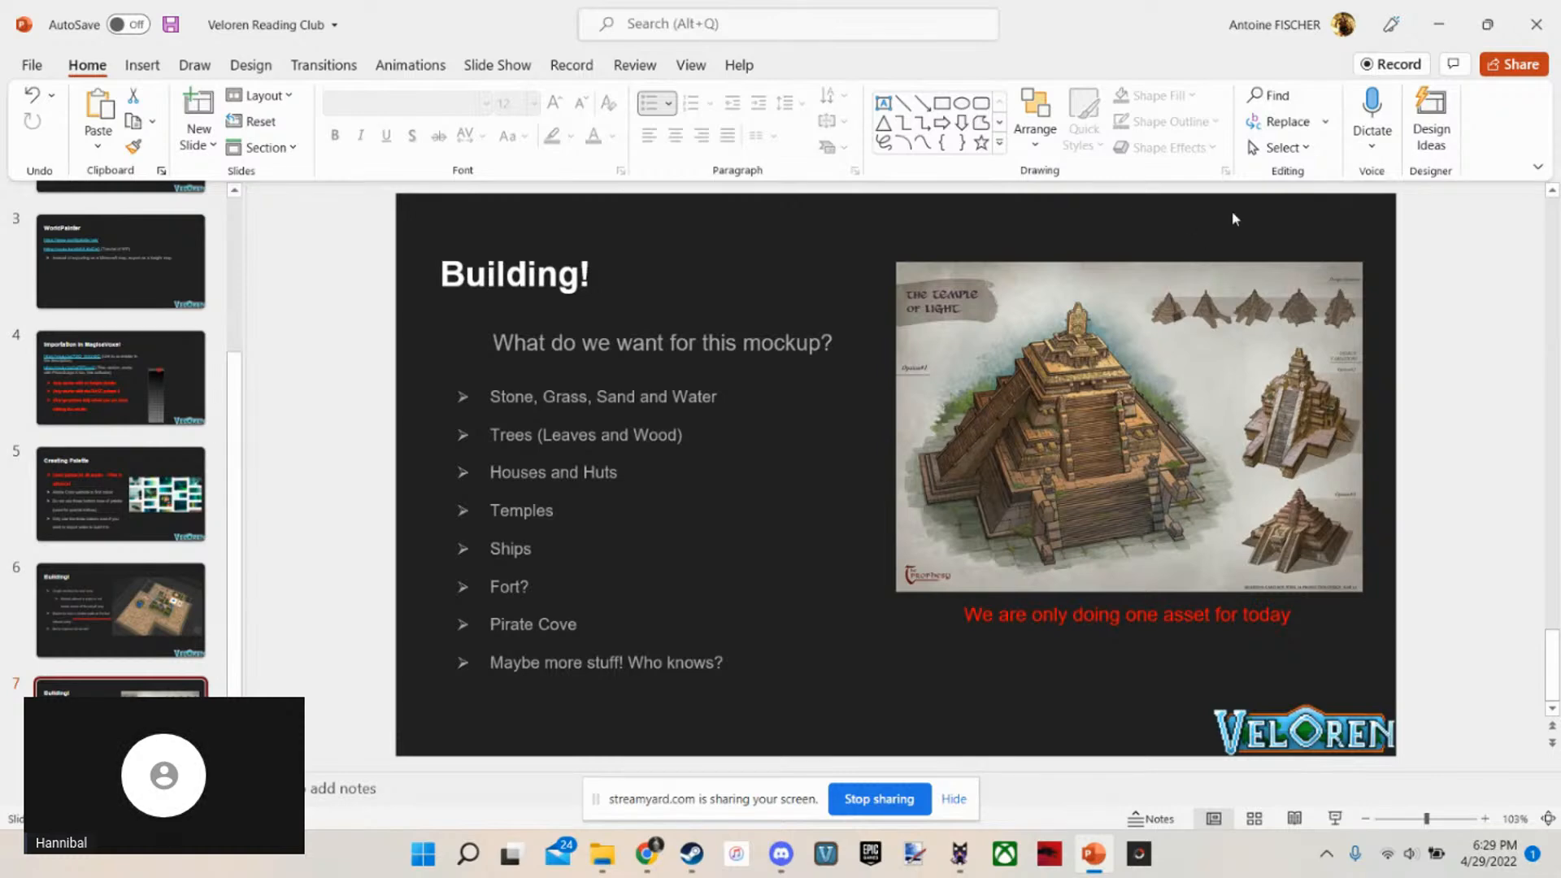
key("alt+Tab")
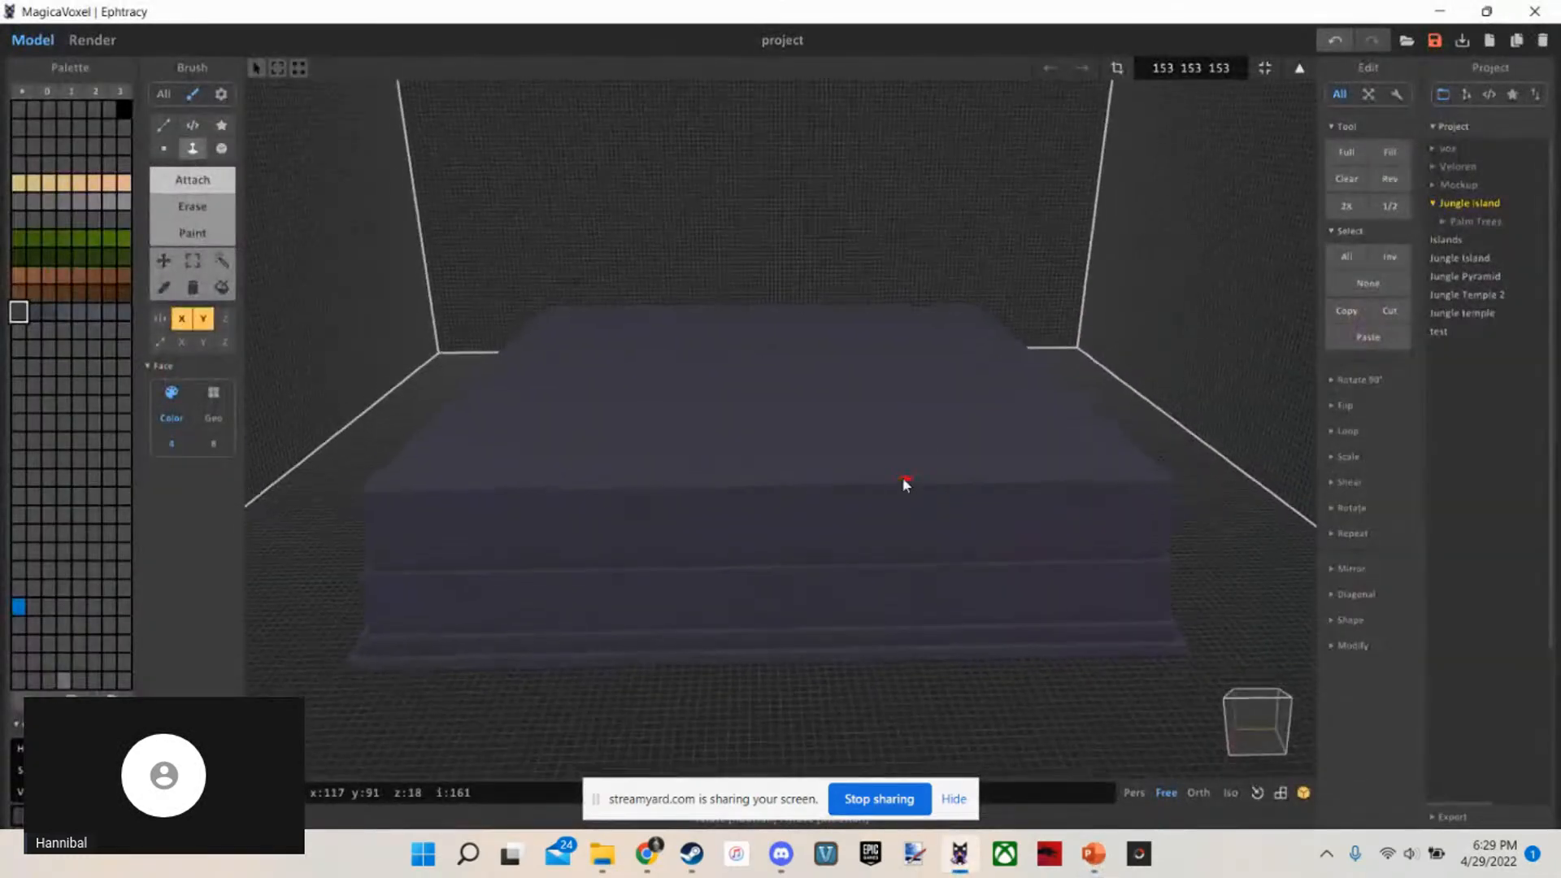
Examine the proportions of the stacked tiers and the near corner from several angles
scroll(907, 485, "up", 10)
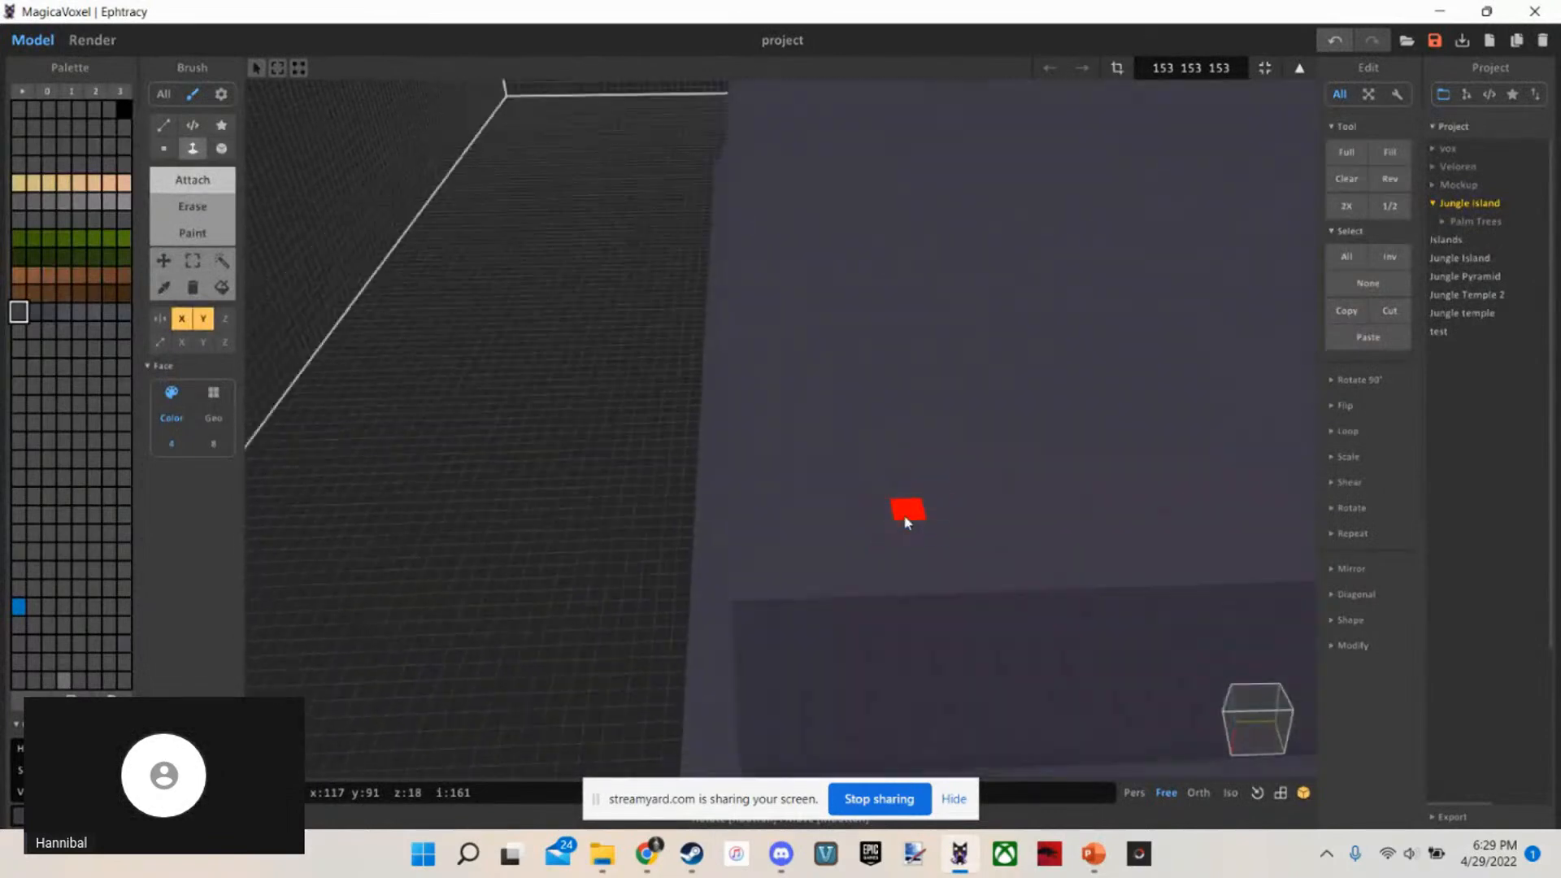
scroll(906, 521, "down", 5)
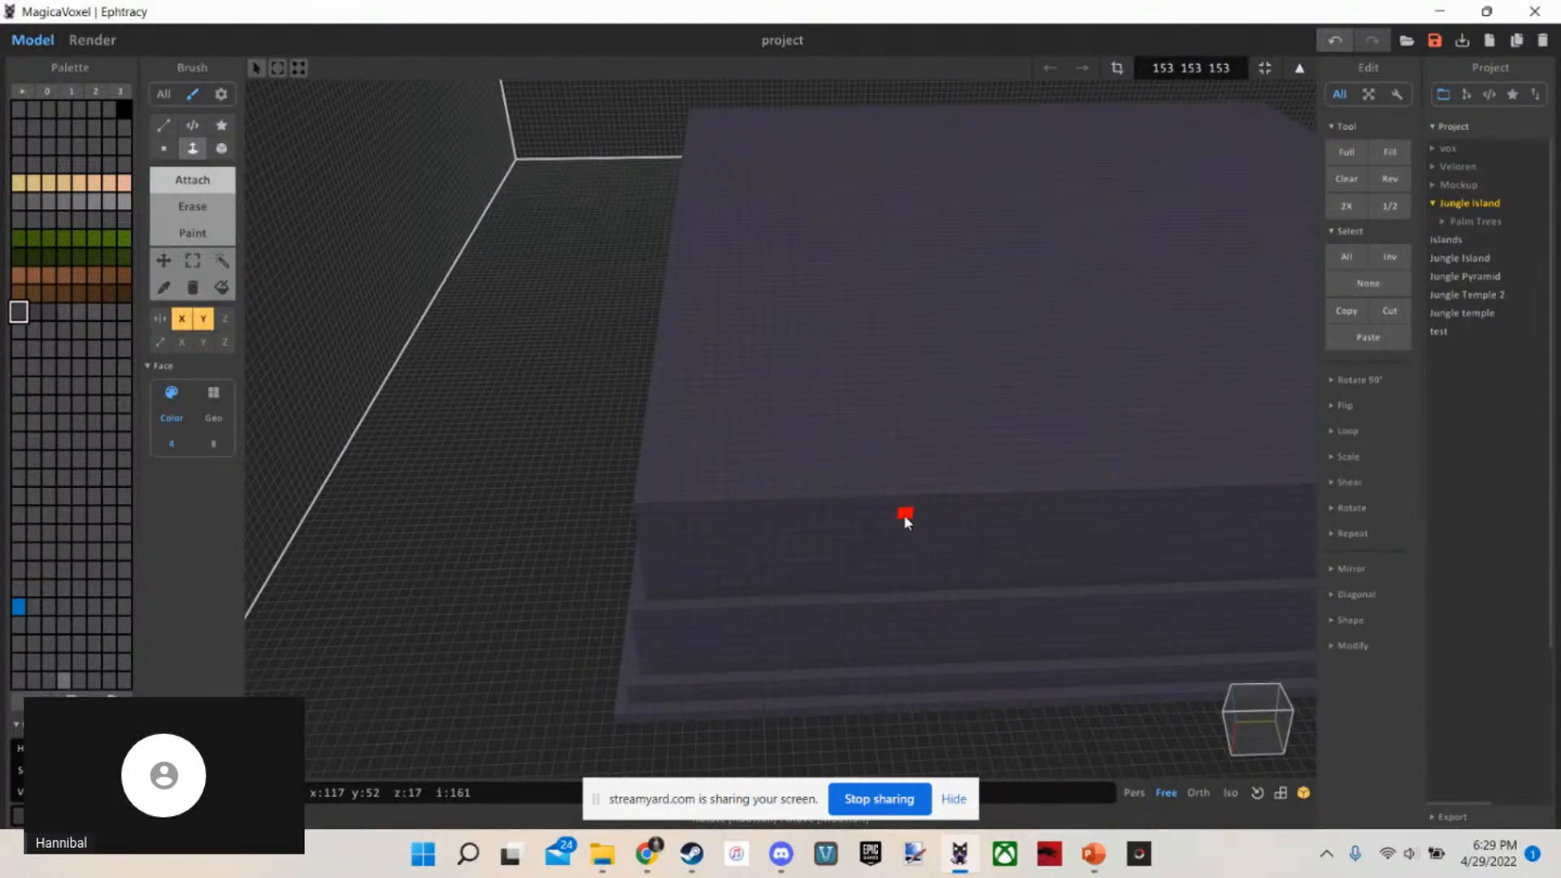
right_click_drag(817, 449, 854, 562)
scroll(836, 321, "down", 3)
scroll(836, 322, "up", 3)
scroll(816, 398, "up", 5)
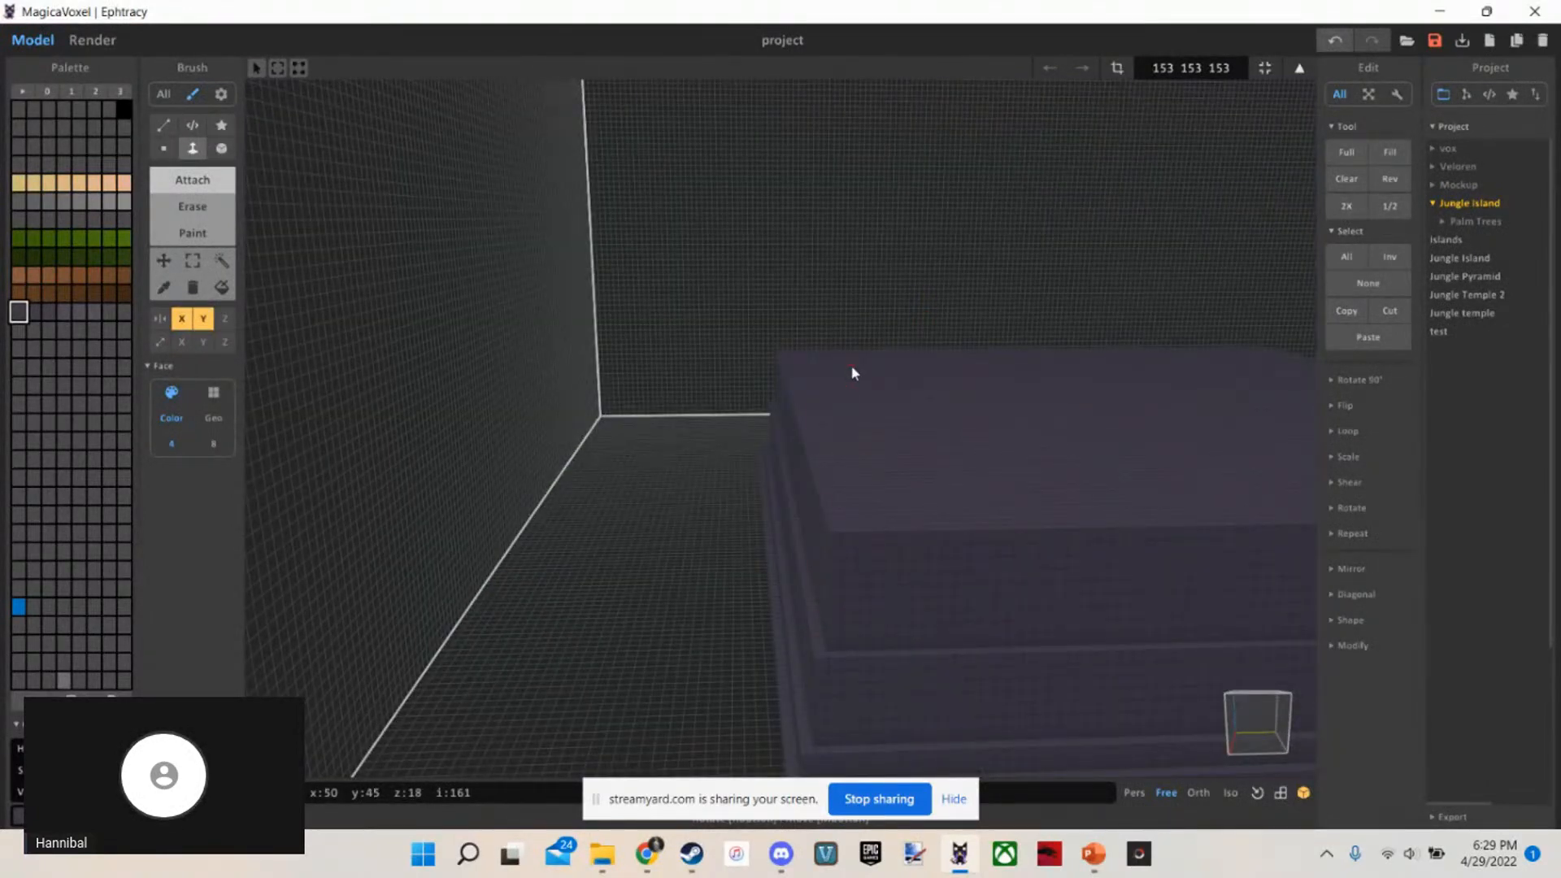
right_click_drag(852, 373, 853, 472)
scroll(863, 373, "up", 3)
scroll(864, 372, "down", 5)
scroll(863, 372, "up", 5)
scroll(857, 498, "up", 3)
scroll(857, 499, "down", 4)
Measure 15 voxels inward from the top tier's front edge with a temporary Box strip, and undo the strip
key("b")
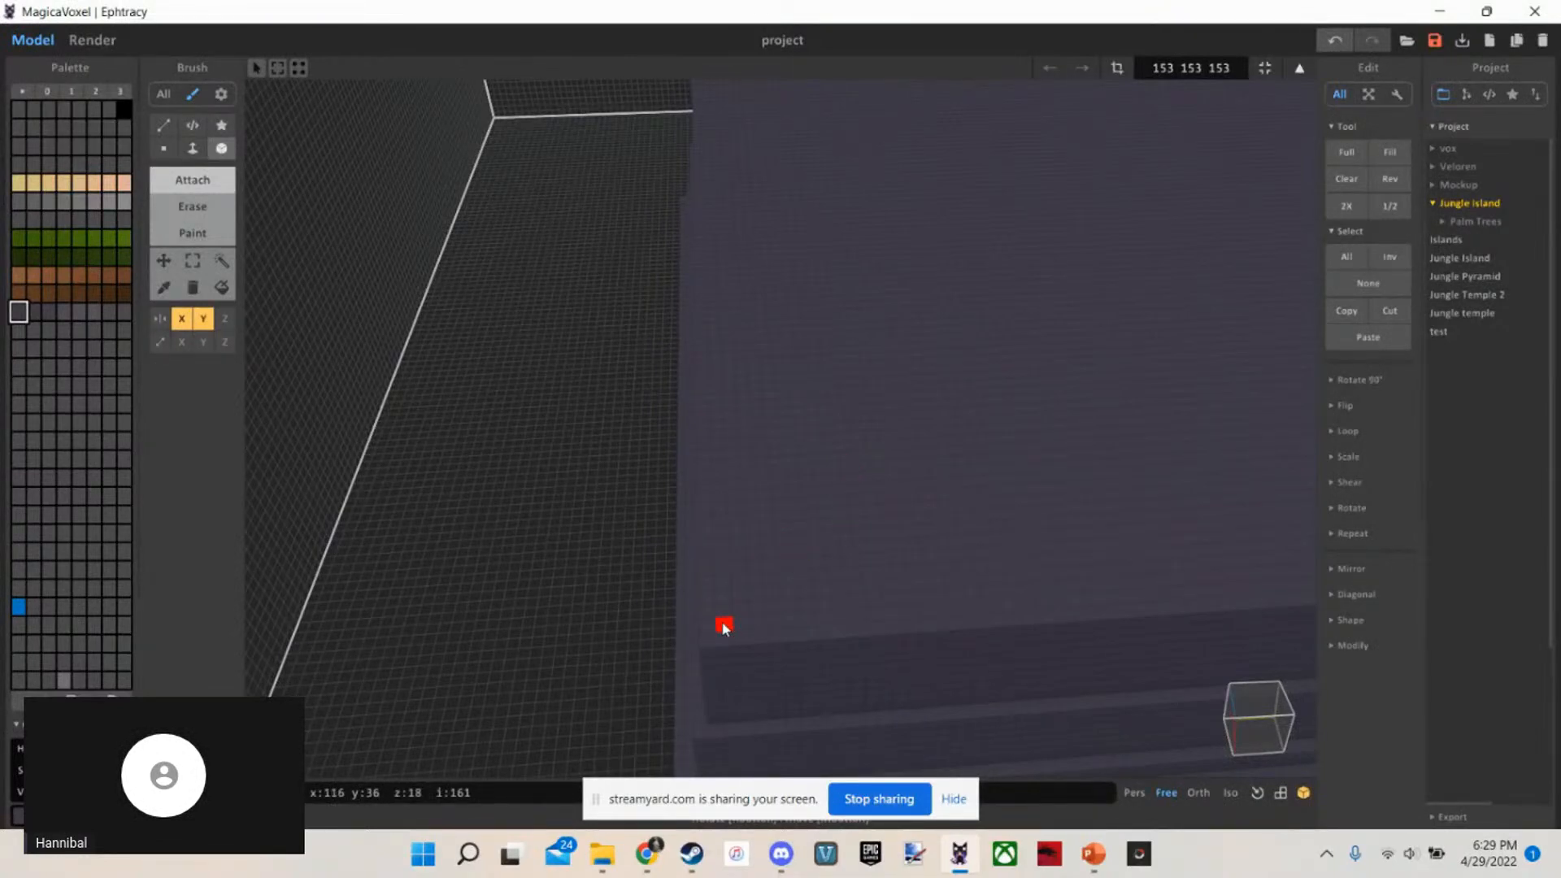
scroll(725, 629, "up", 4)
right_click_drag(724, 628, 728, 678)
scroll(706, 547, "up", 1)
left_click_drag(629, 560, 617, 442)
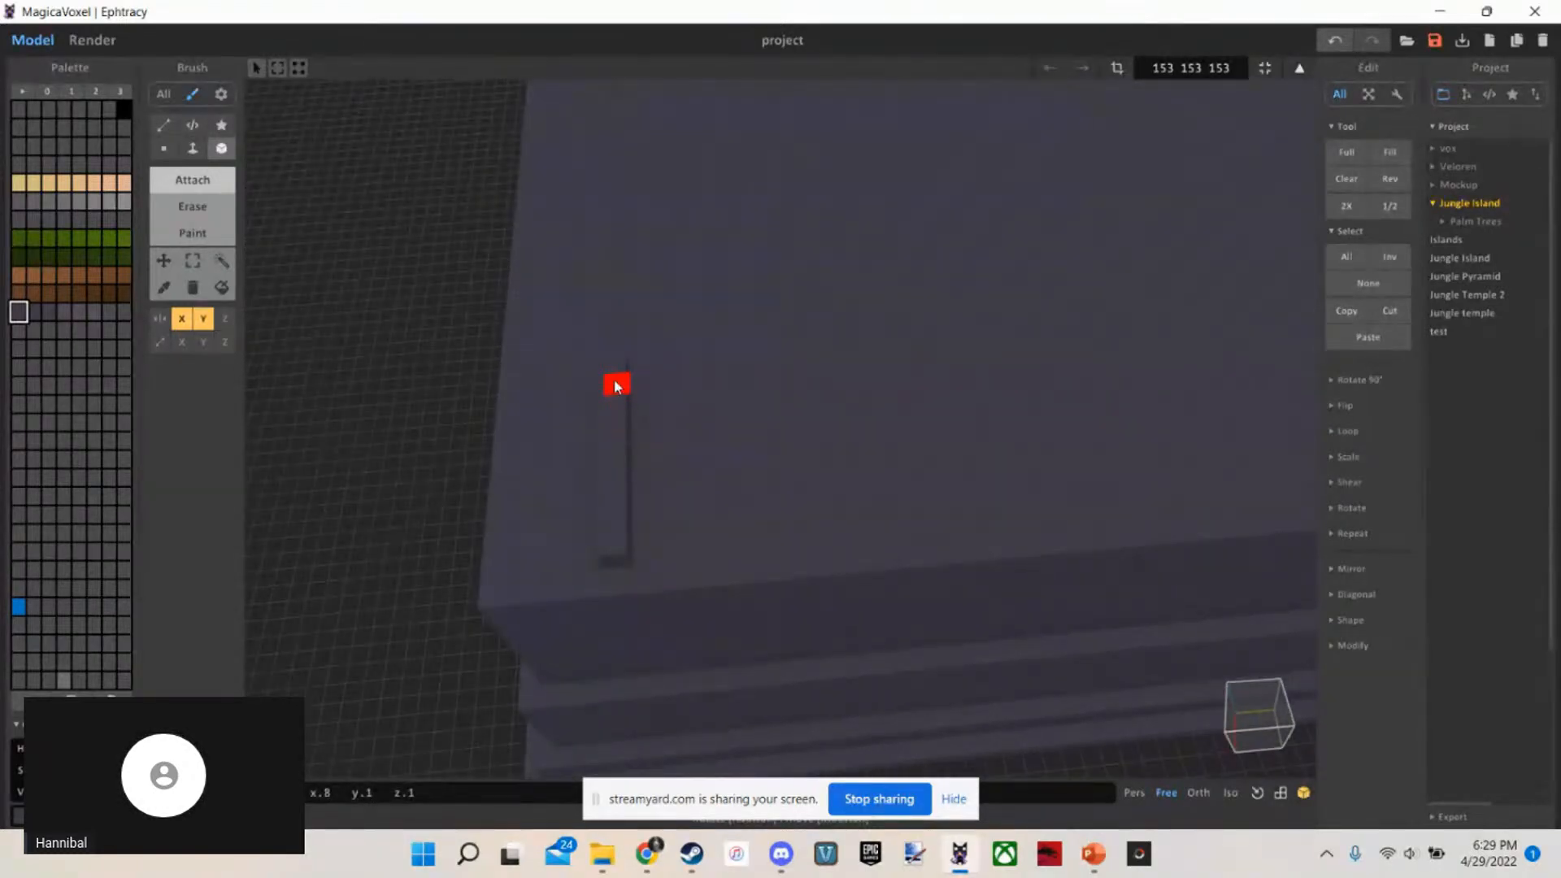
left_click_drag(616, 387, 614, 319)
key("ctrl+z")
left_click_drag(612, 582, 622, 267)
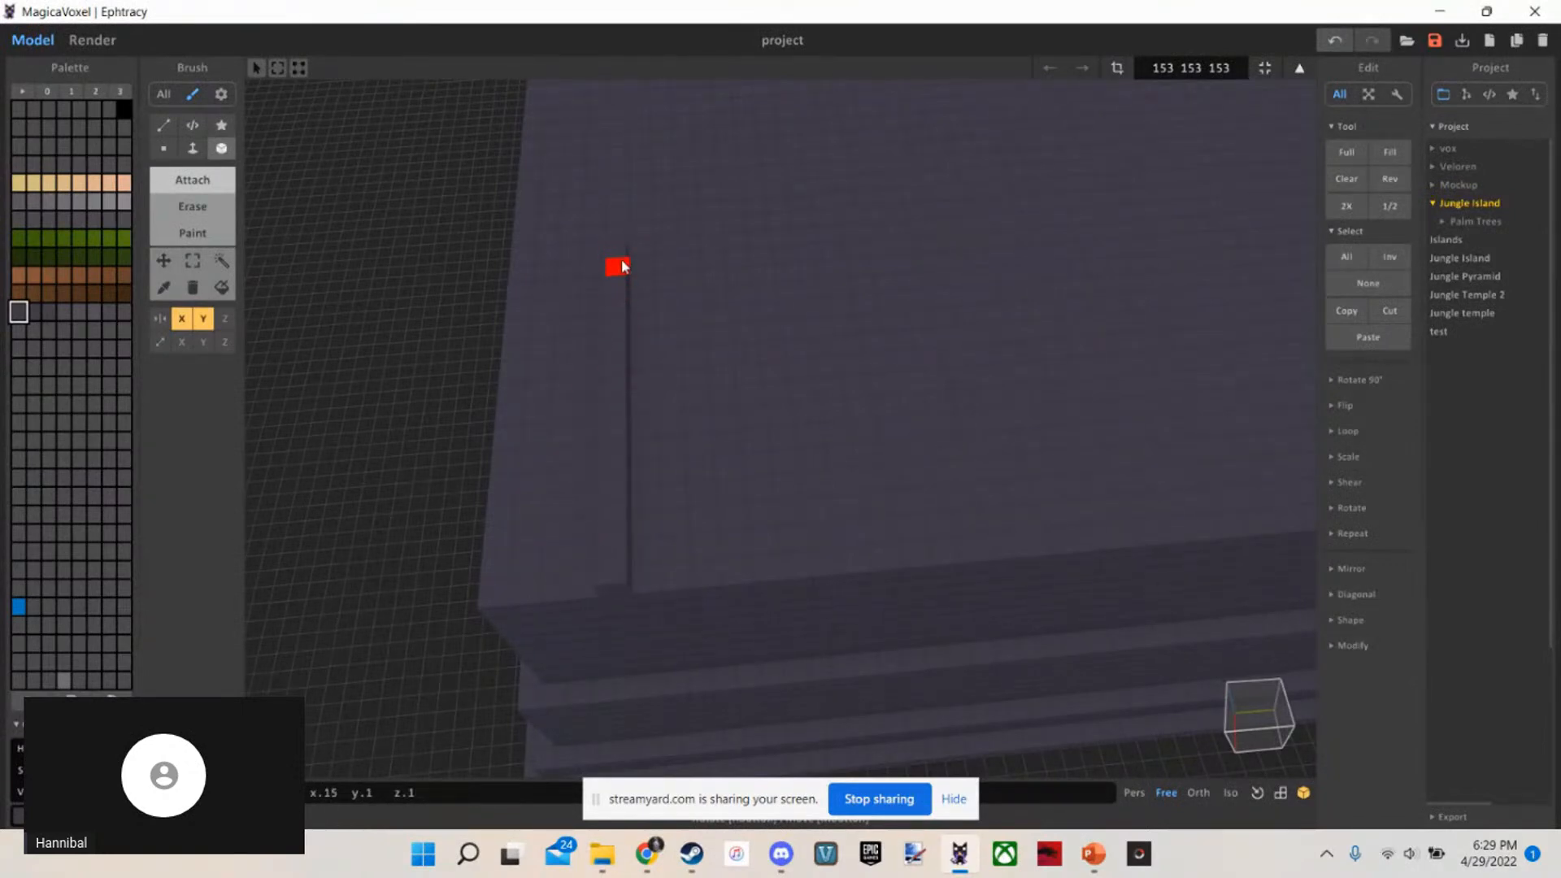
key("ctrl+z")
left_click(627, 243)
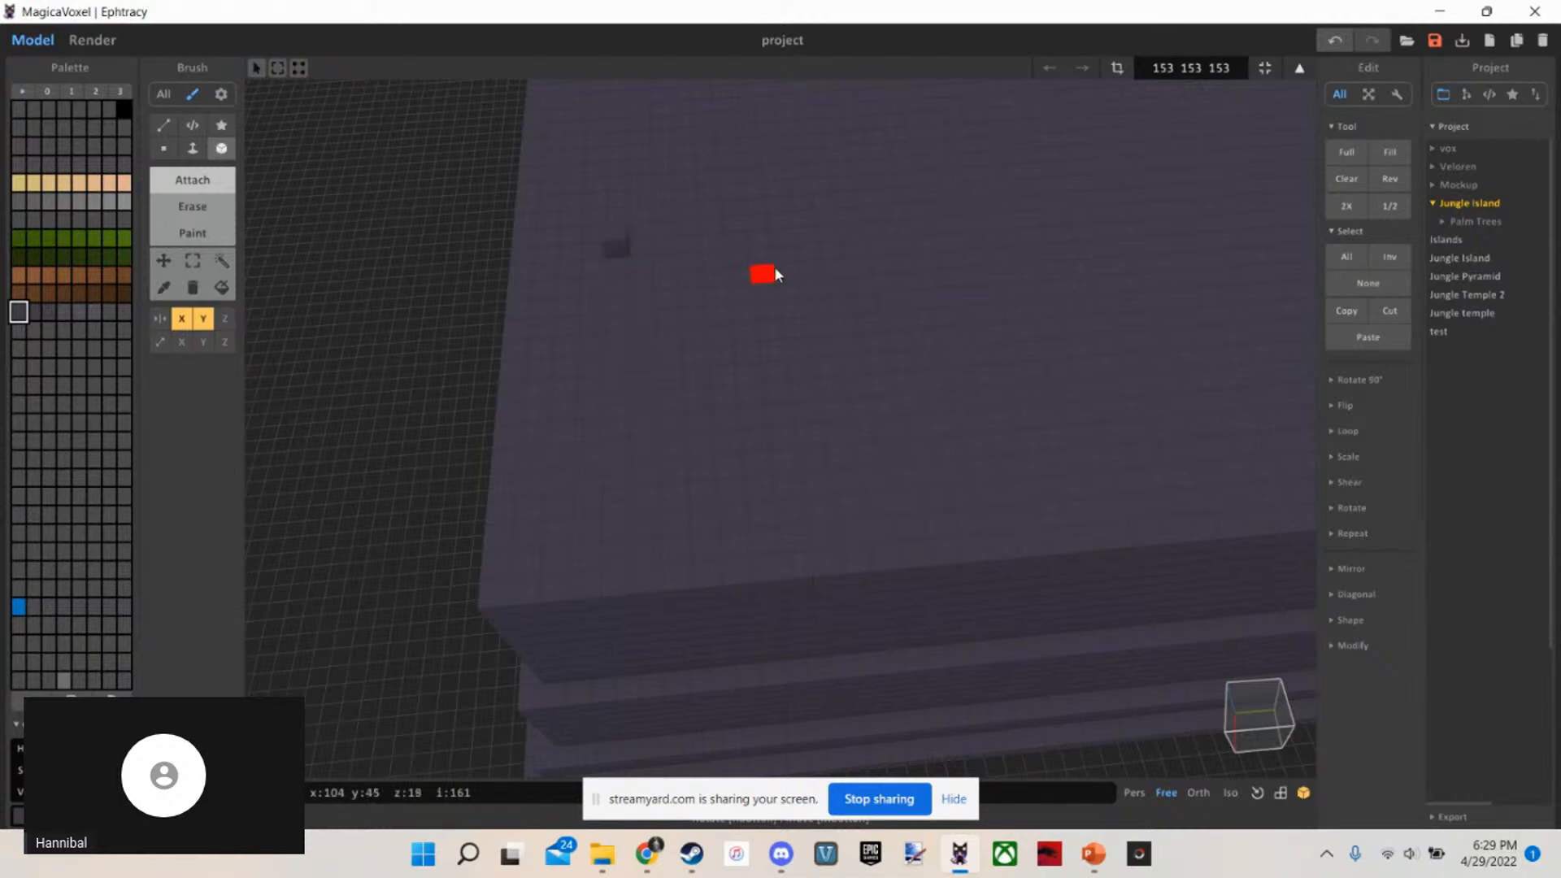
right_click_drag(774, 269, 788, 488)
left_click_drag(789, 488, 686, 499)
key("ctrl+z")
key("ctrl+z")
Measure inward from the top tier's side edge with a temporary strip, and replace it with a single mirrored marker voxel at its end
left_click_drag(549, 552, 968, 446)
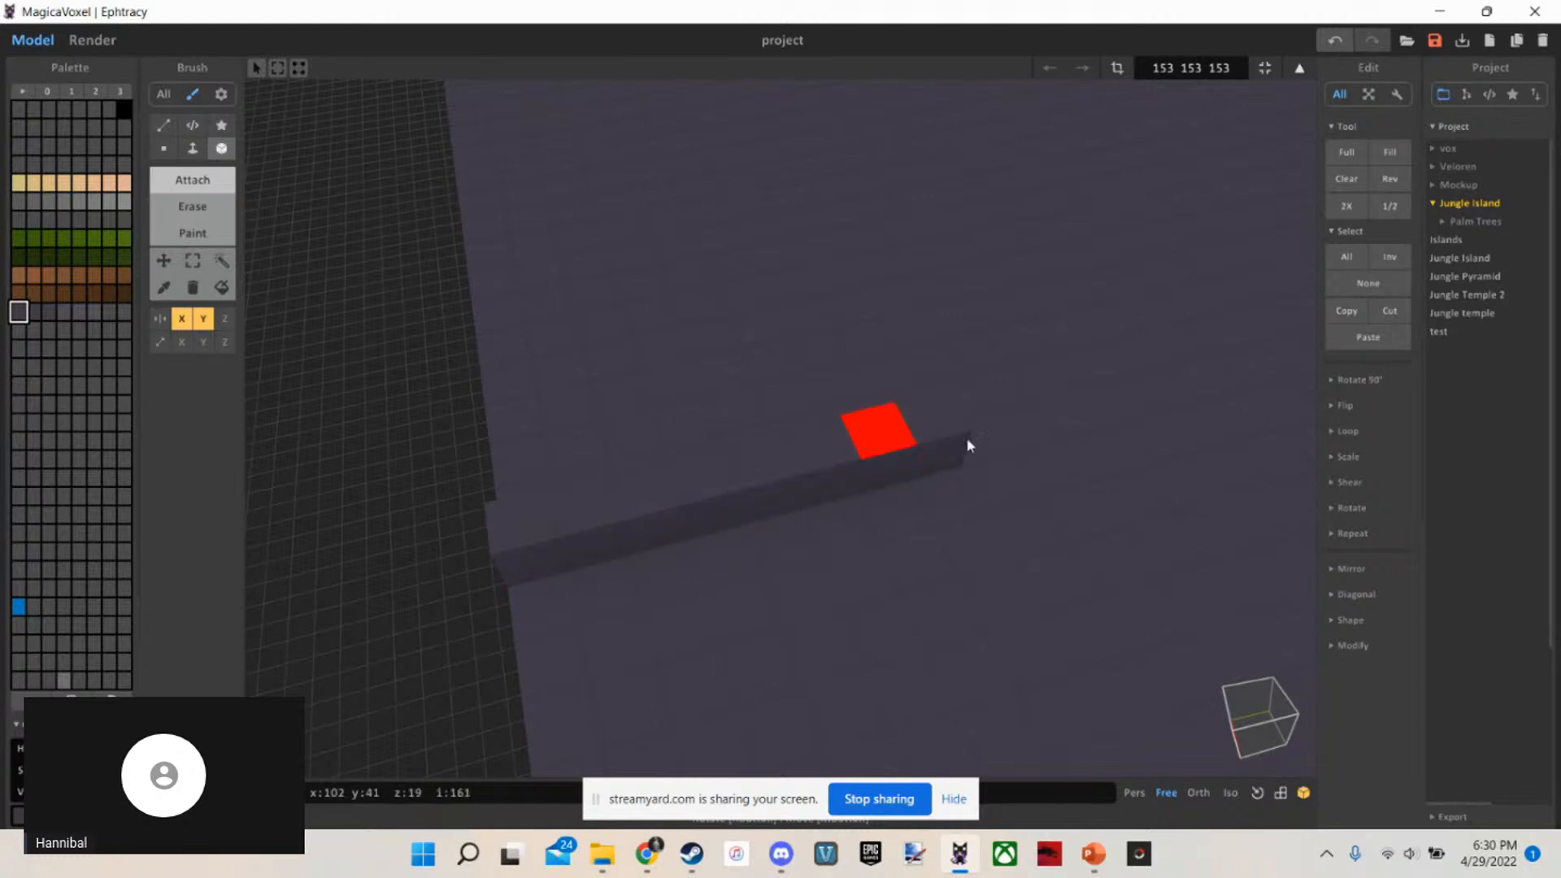
key("ctrl+z")
left_click(984, 444)
scroll(897, 518, "down", 3)
right_click_drag(985, 446, 929, 356)
scroll(957, 494, "down", 5)
scroll(957, 466, "up", 4)
scroll(947, 418, "down", 4)
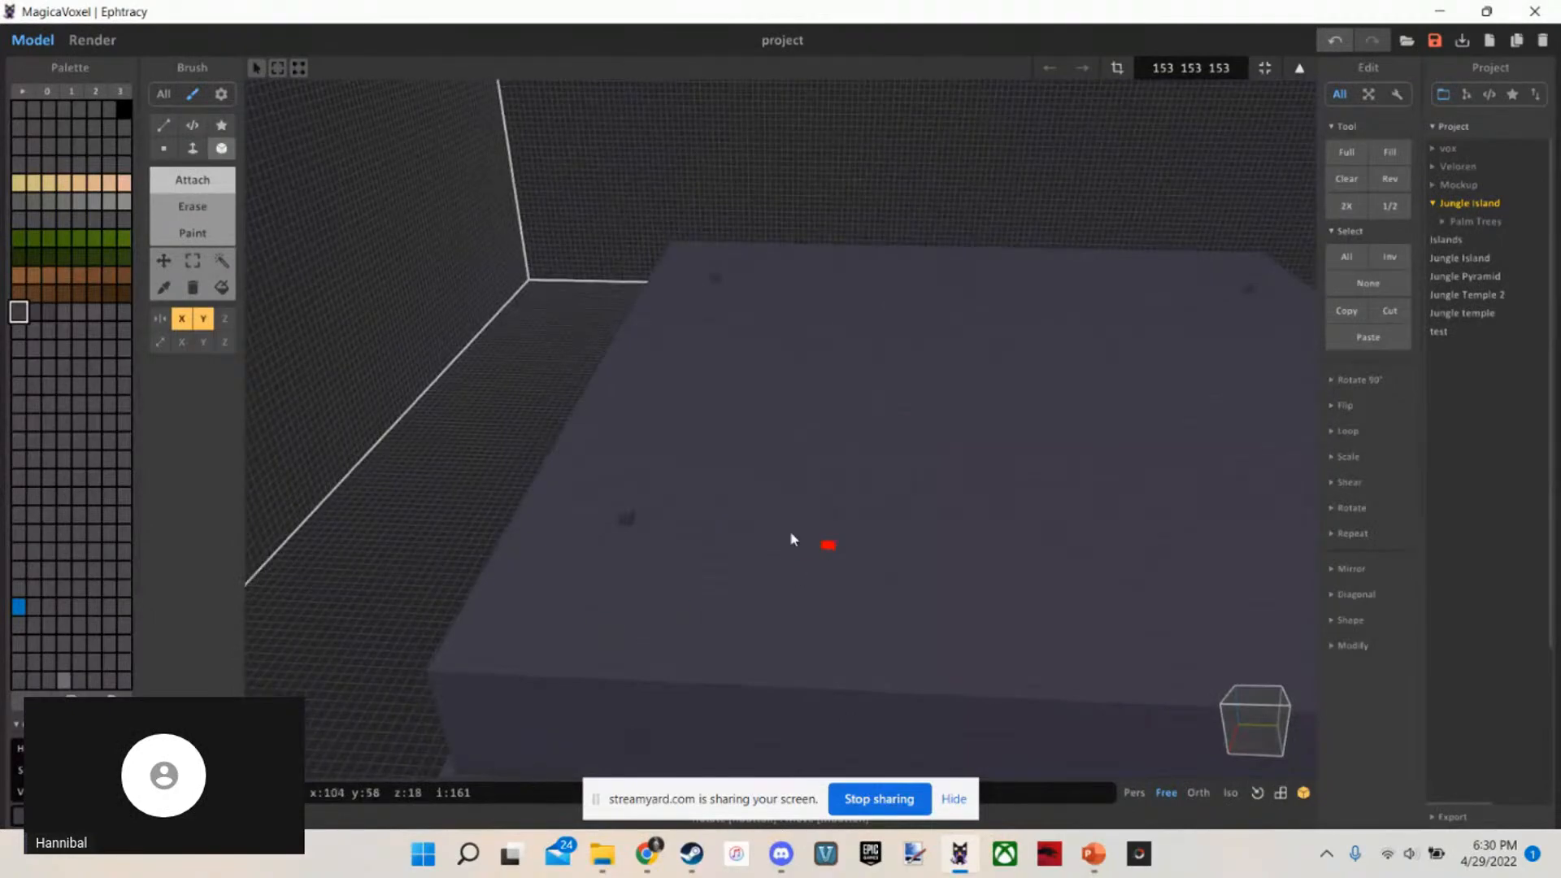
Check the temple reference picture on the "Building!" slide in PowerPoint, and return to the marked top tier in MagicaVoxel
left_click(1094, 854)
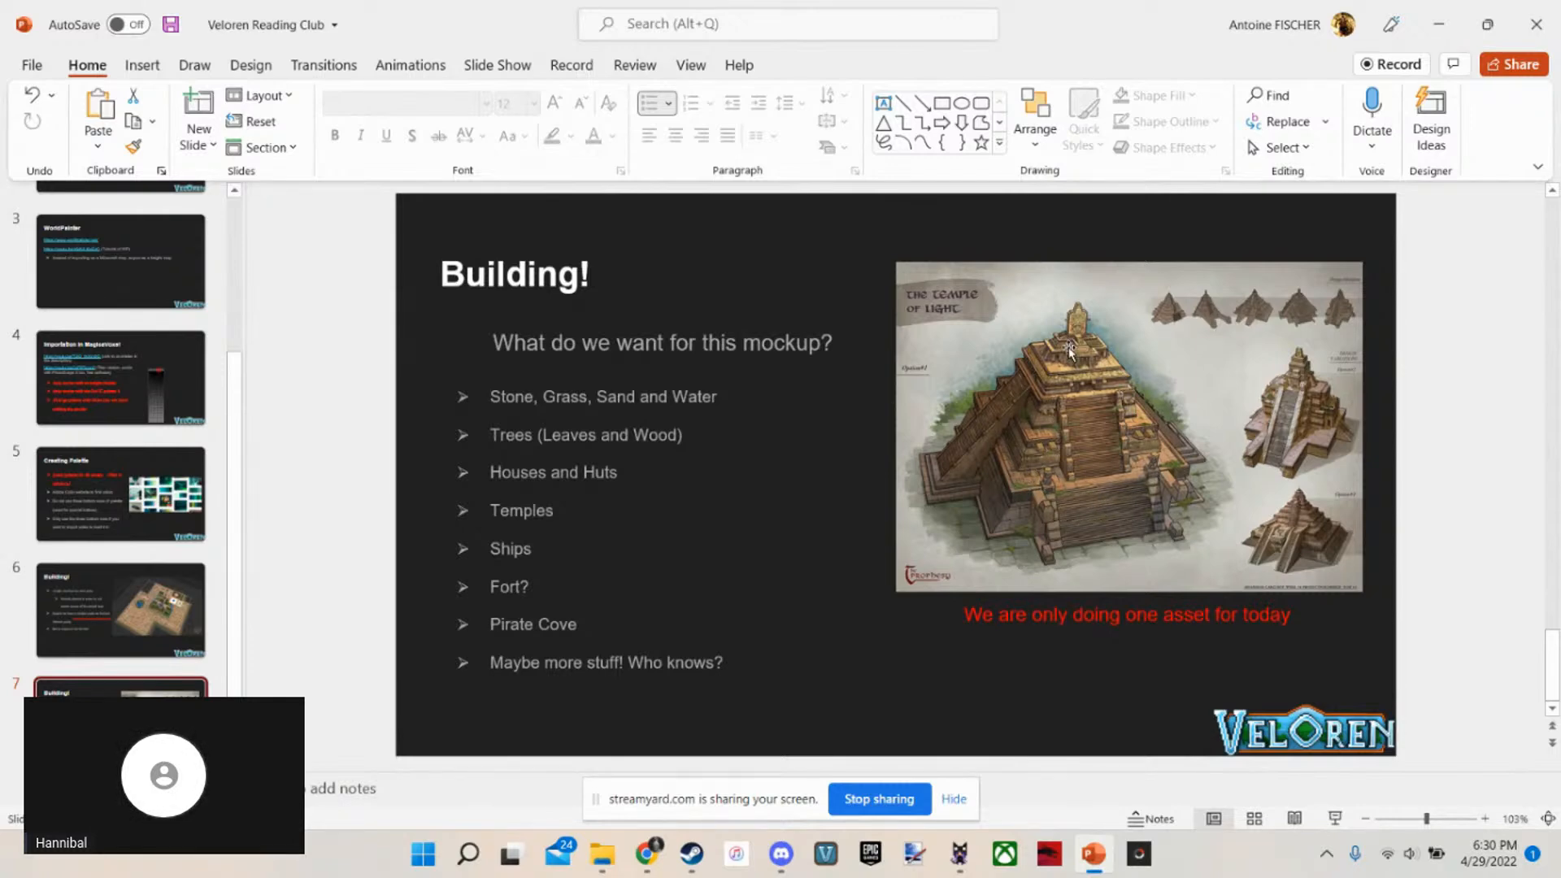
left_click(1443, 11)
right_click_drag(796, 427, 869, 612)
scroll(827, 478, "down", 5)
scroll(836, 457, "up", 6)
scroll(805, 543, "down", 4)
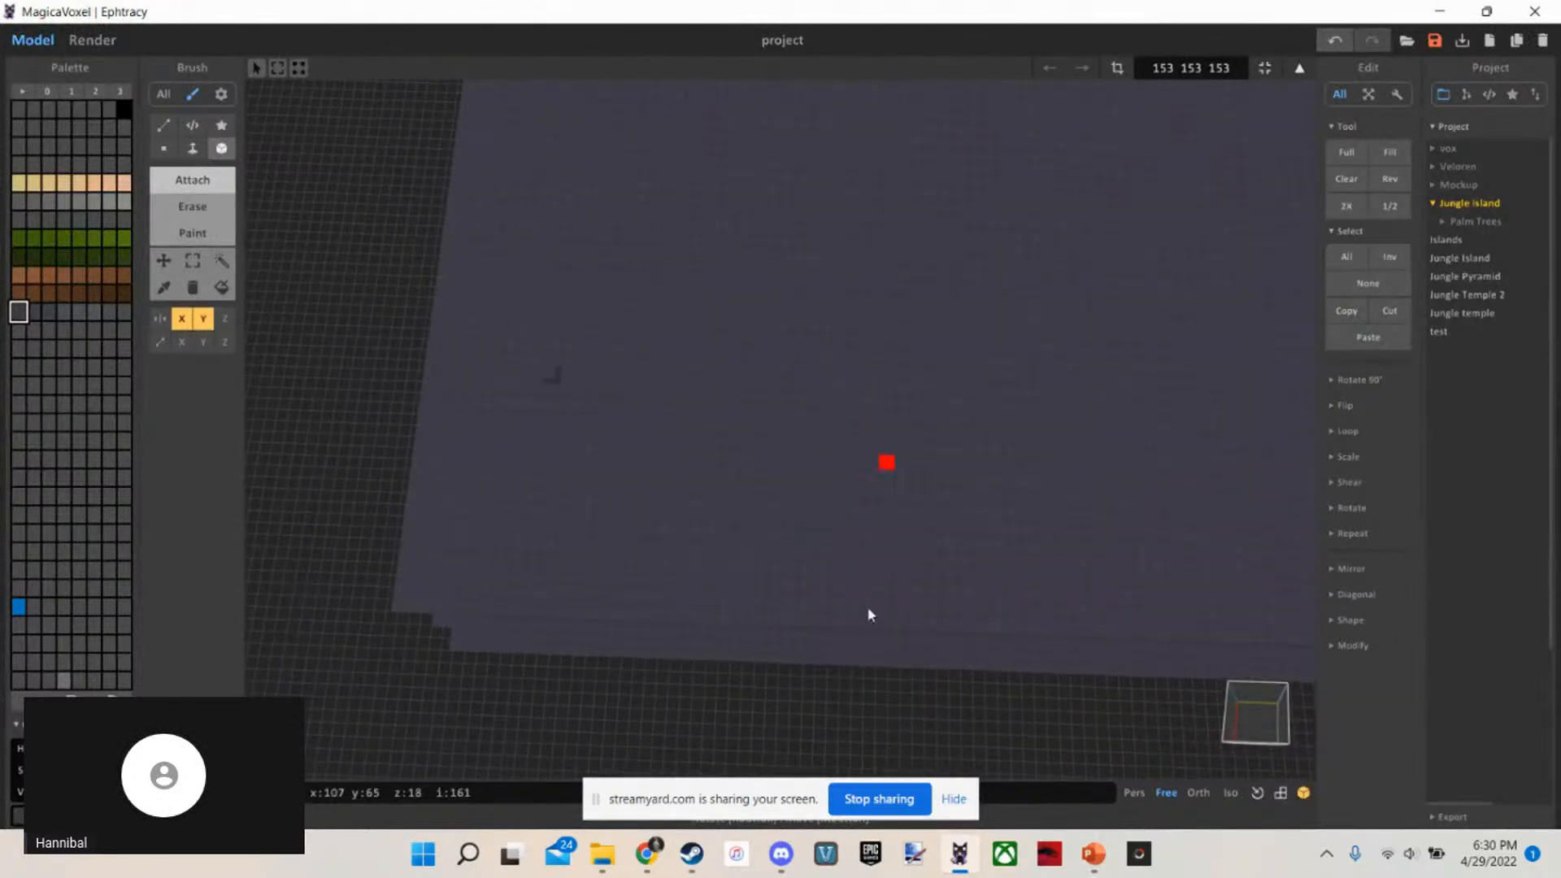
Join the marker voxels with mirrored Box strips, and fill the area between the strips with Face to form an inset slab
right_click_drag(577, 409, 575, 367)
scroll(592, 323, "down", 5)
scroll(574, 368, "up", 4)
mouse_move(568, 425)
left_mouse_down()
mouse_move(924, 465)
mouse_move(940, 445)
left_mouse_up()
mouse_move(802, 474)
right_mouse_down()
mouse_move(646, 402)
mouse_move(669, 393)
right_mouse_up()
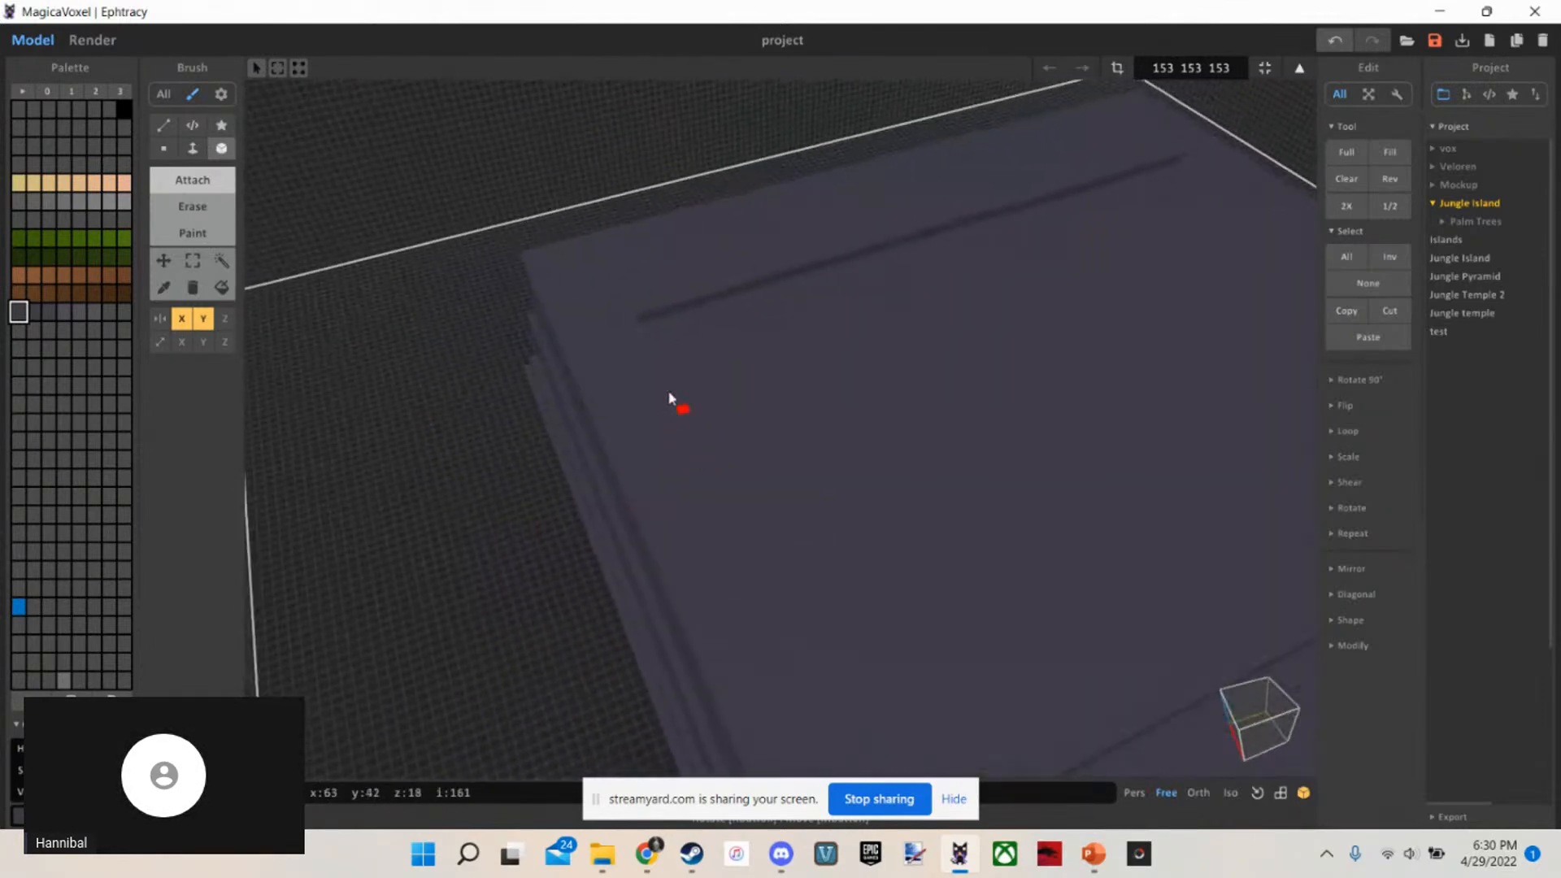
key("f")
left_click_drag(653, 313, 843, 565)
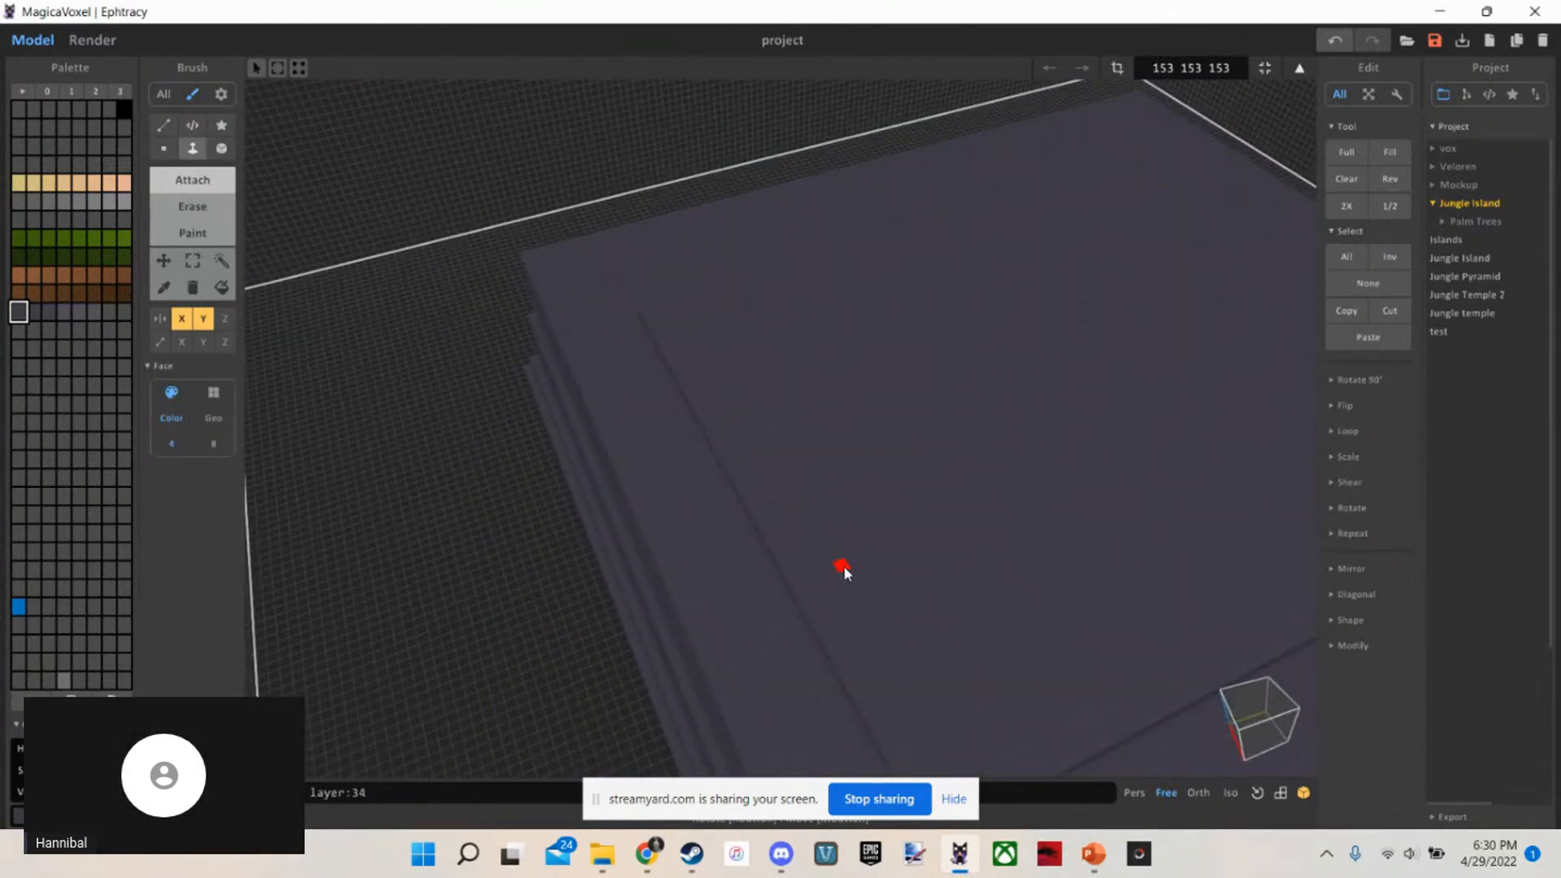
Raise the inset slab on the top tier to 2 voxels high with Face
scroll(845, 584, "up", 5)
right_click_drag(847, 569, 852, 472)
scroll(856, 511, "down", 3)
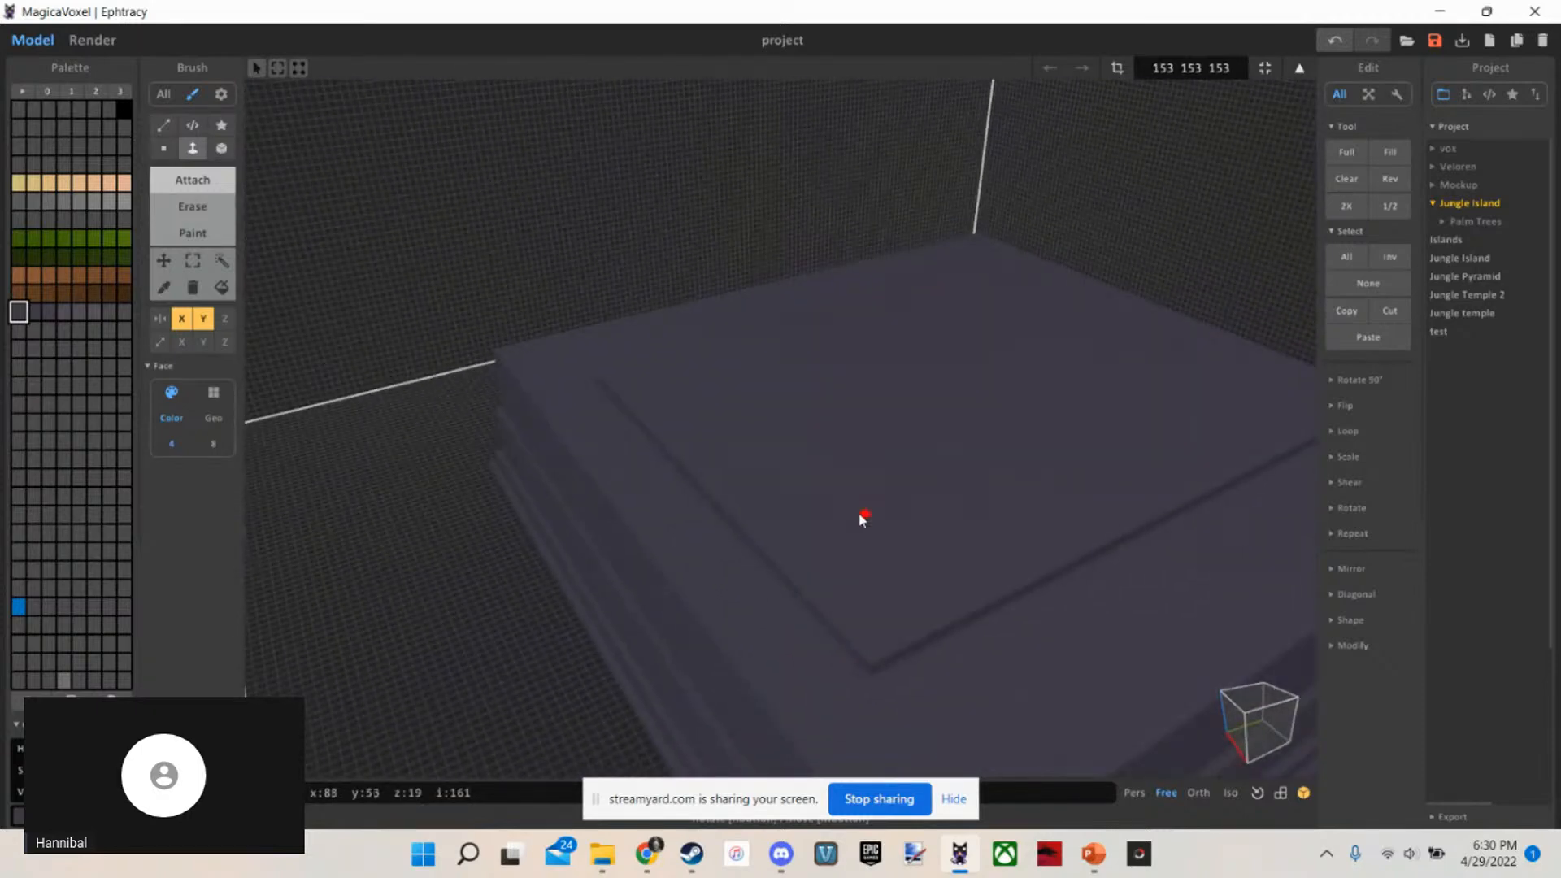
key("d")
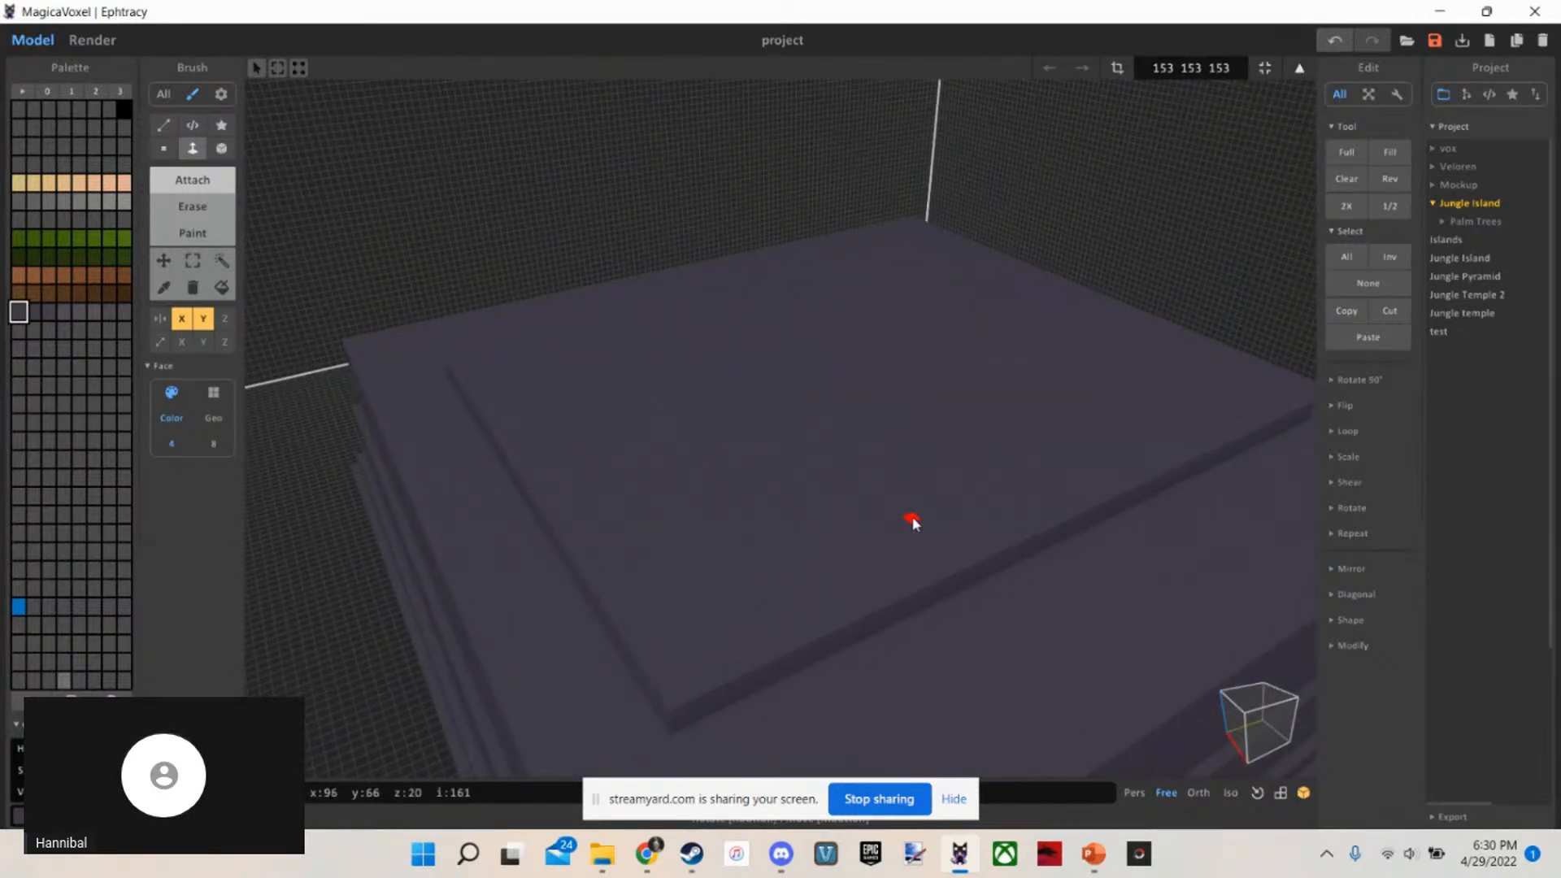
Add a slightly inset, 1-voxel-high mirrored Box slab on top of the 2-voxel slab
key("b")
scroll(914, 522, "up", 3)
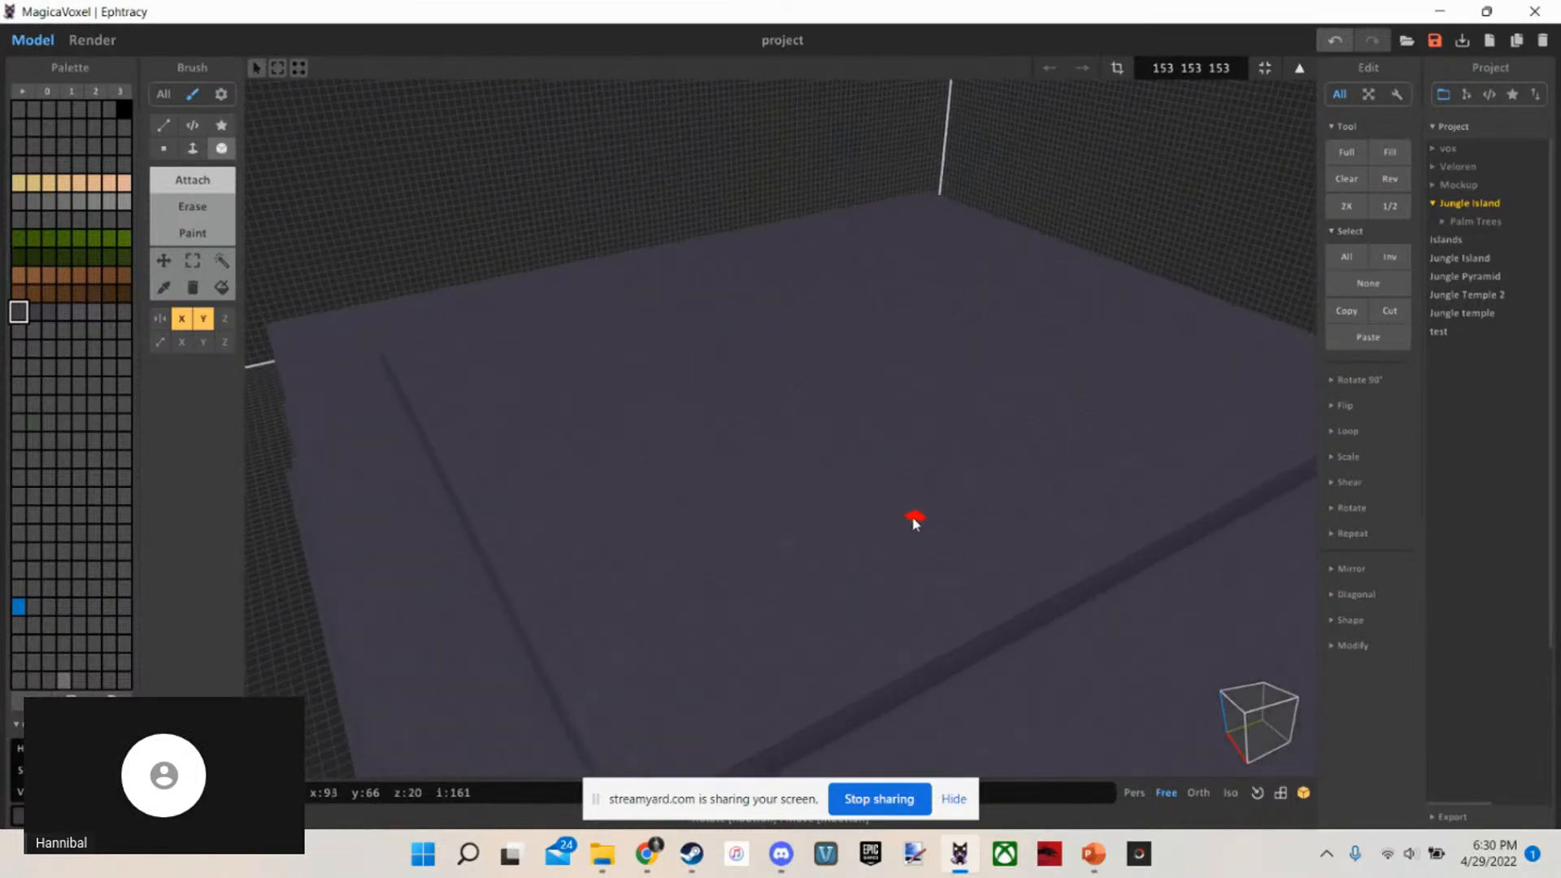
right_click_drag(914, 522, 822, 546)
scroll(822, 546, "up", 1)
mouse_move(593, 610)
left_mouse_down()
mouse_move(588, 529)
mouse_move(638, 345)
mouse_move(759, 285)
mouse_move(1133, 250)
left_mouse_up()
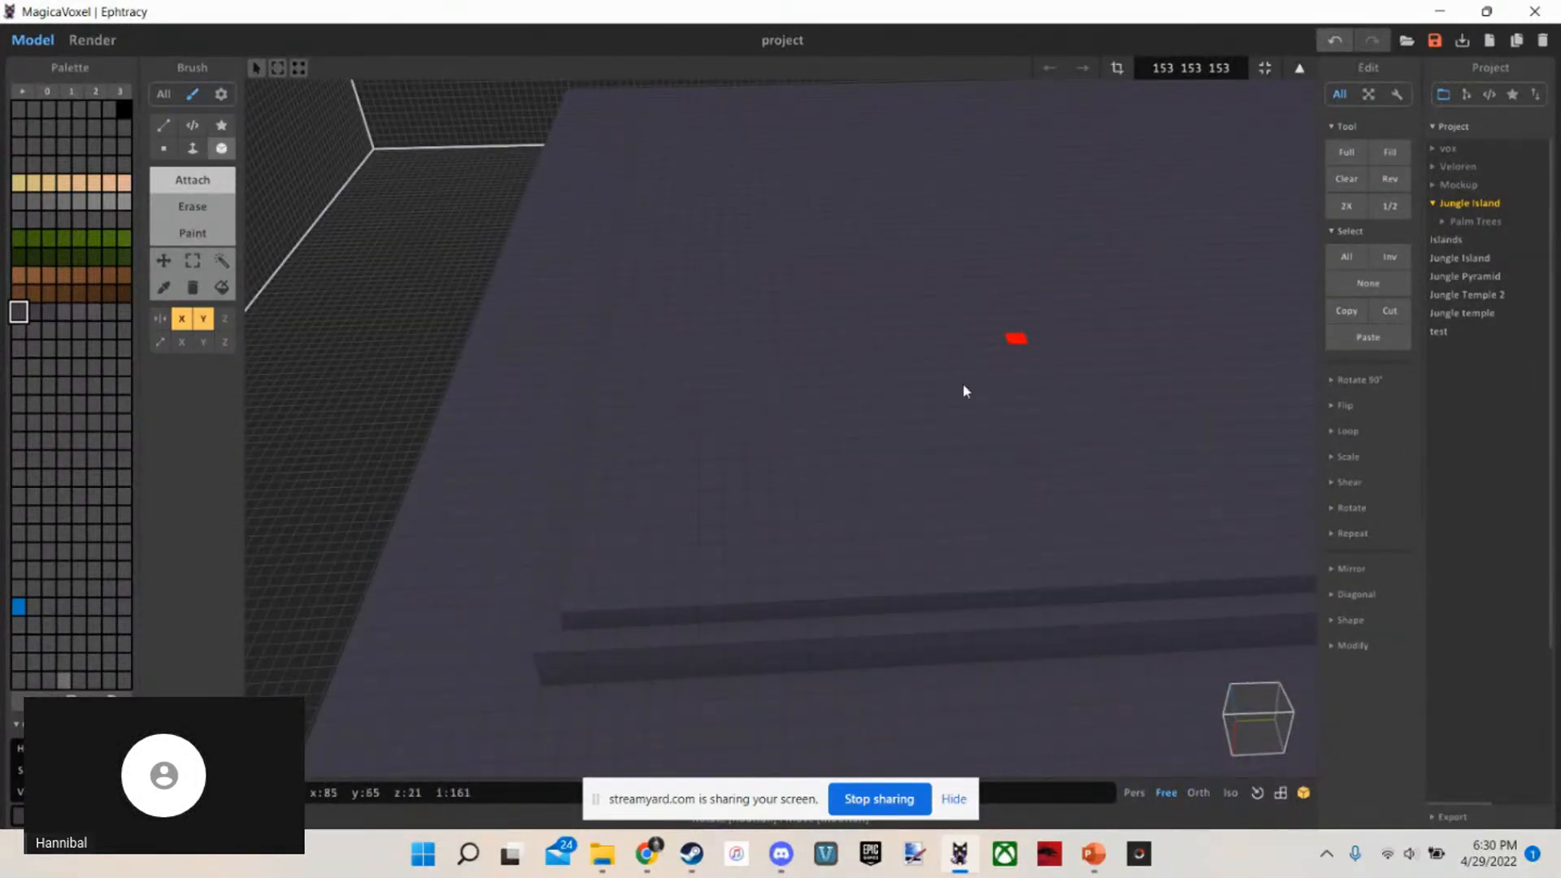
Extrude the uppermost inset slab upward by 10 voxels with Face to form the next tier's block
right_click_drag(963, 385, 1002, 360)
scroll(1026, 395, "down", 5)
scroll(1016, 384, "up", 5)
scroll(1002, 360, "up", 3)
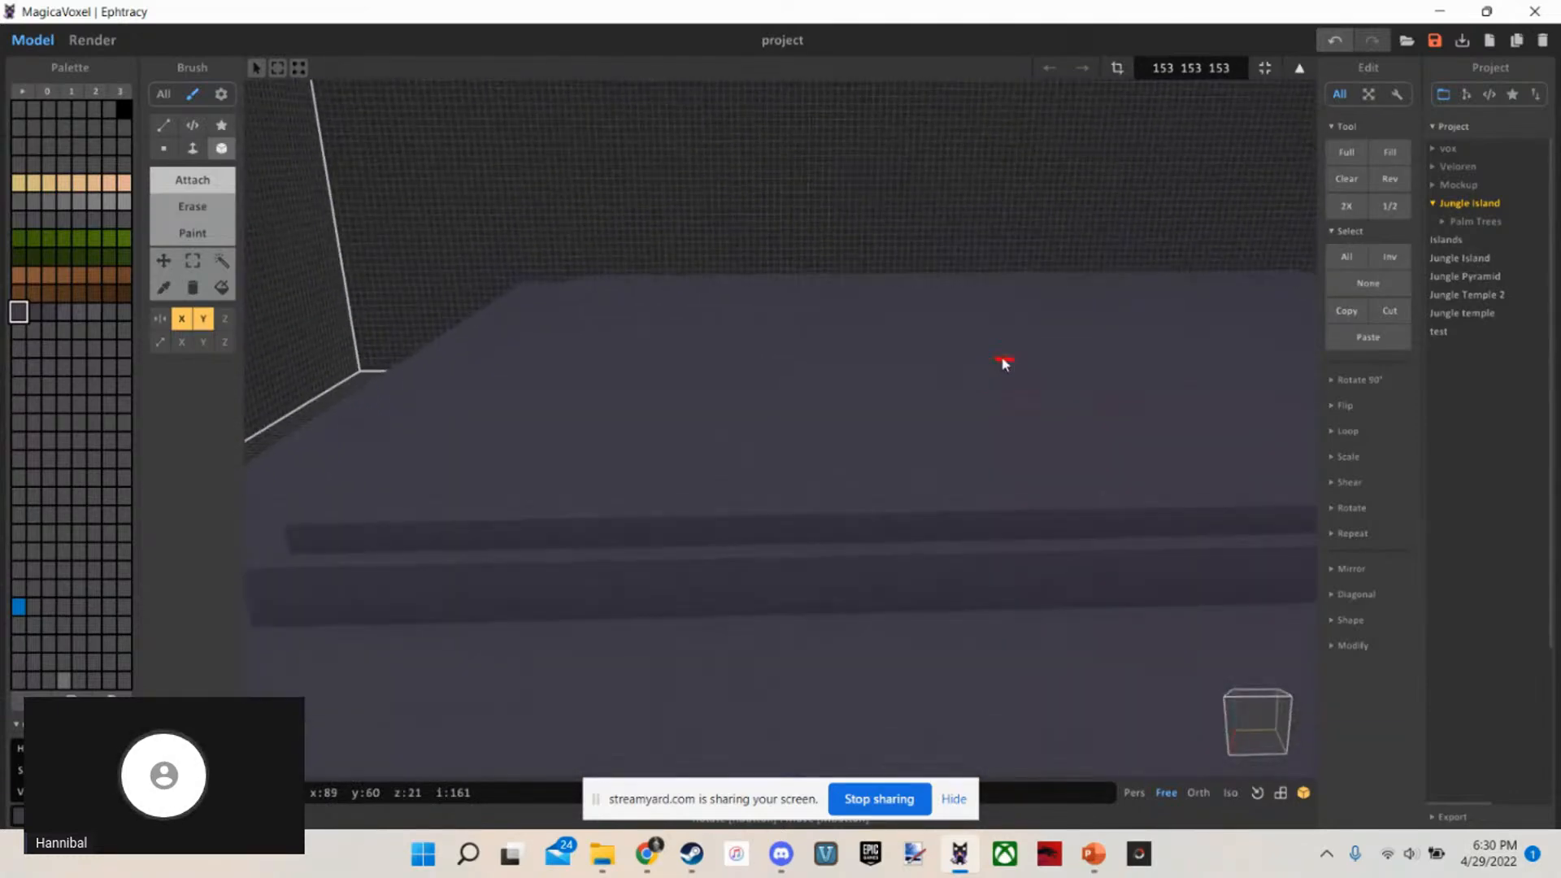
scroll(1005, 363, "down", 3)
key("f")
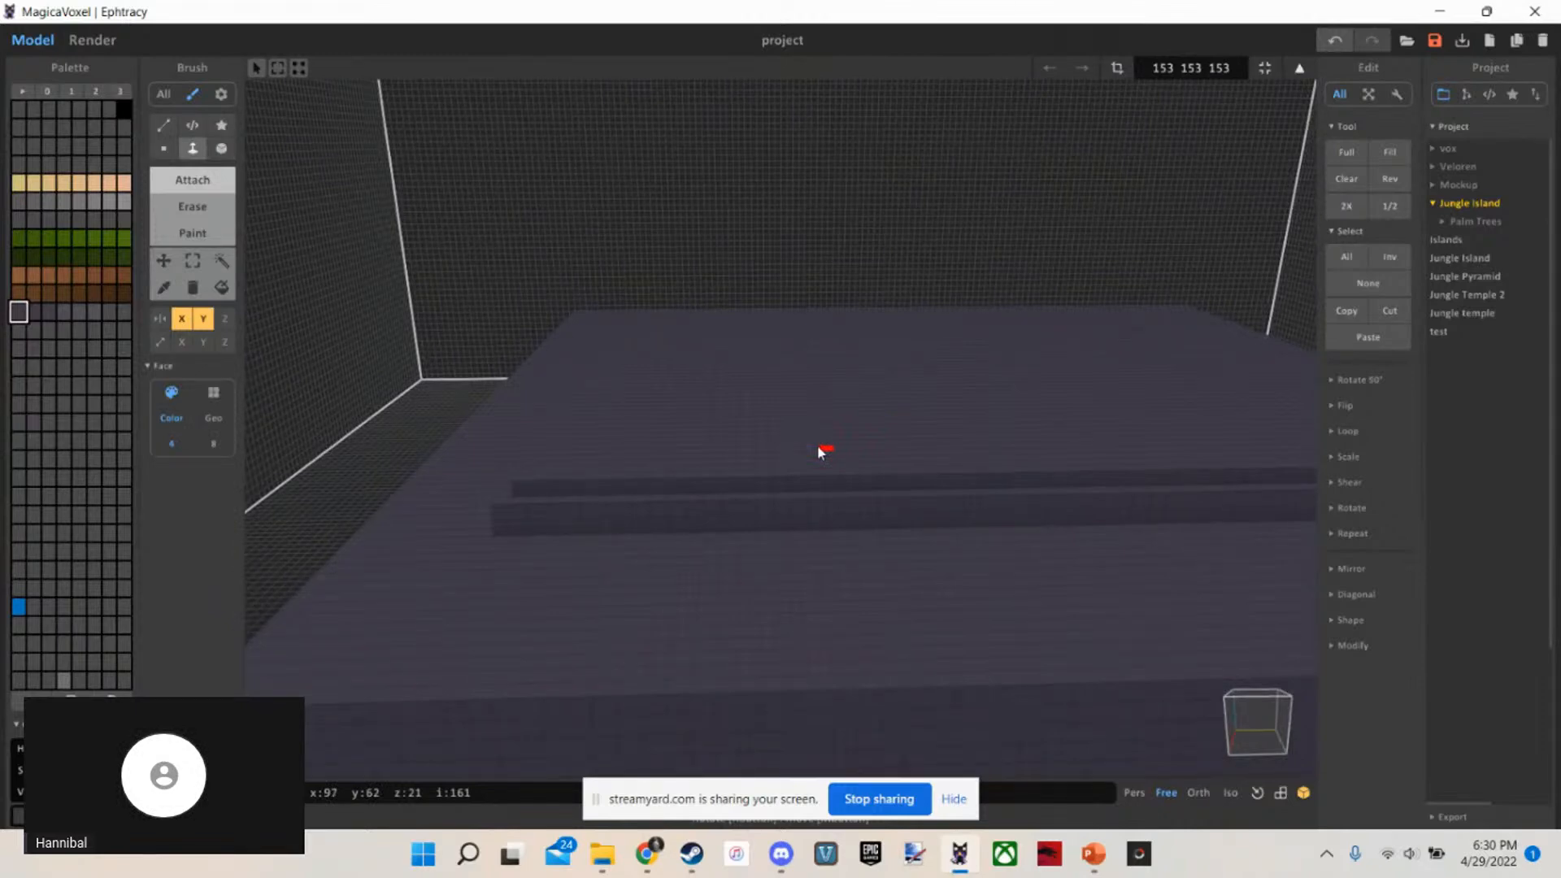
left_click_drag(819, 447, 824, 311)
mouse_move(823, 311)
right_mouse_down()
mouse_move(818, 500)
mouse_move(806, 436)
right_mouse_up()
scroll(820, 349, "down", 8)
Compare the new block's proportions with the temple reference on the "Building!" slide in PowerPoint, and return to MagicaVoxel
key("b")
scroll(820, 349, "up", 10)
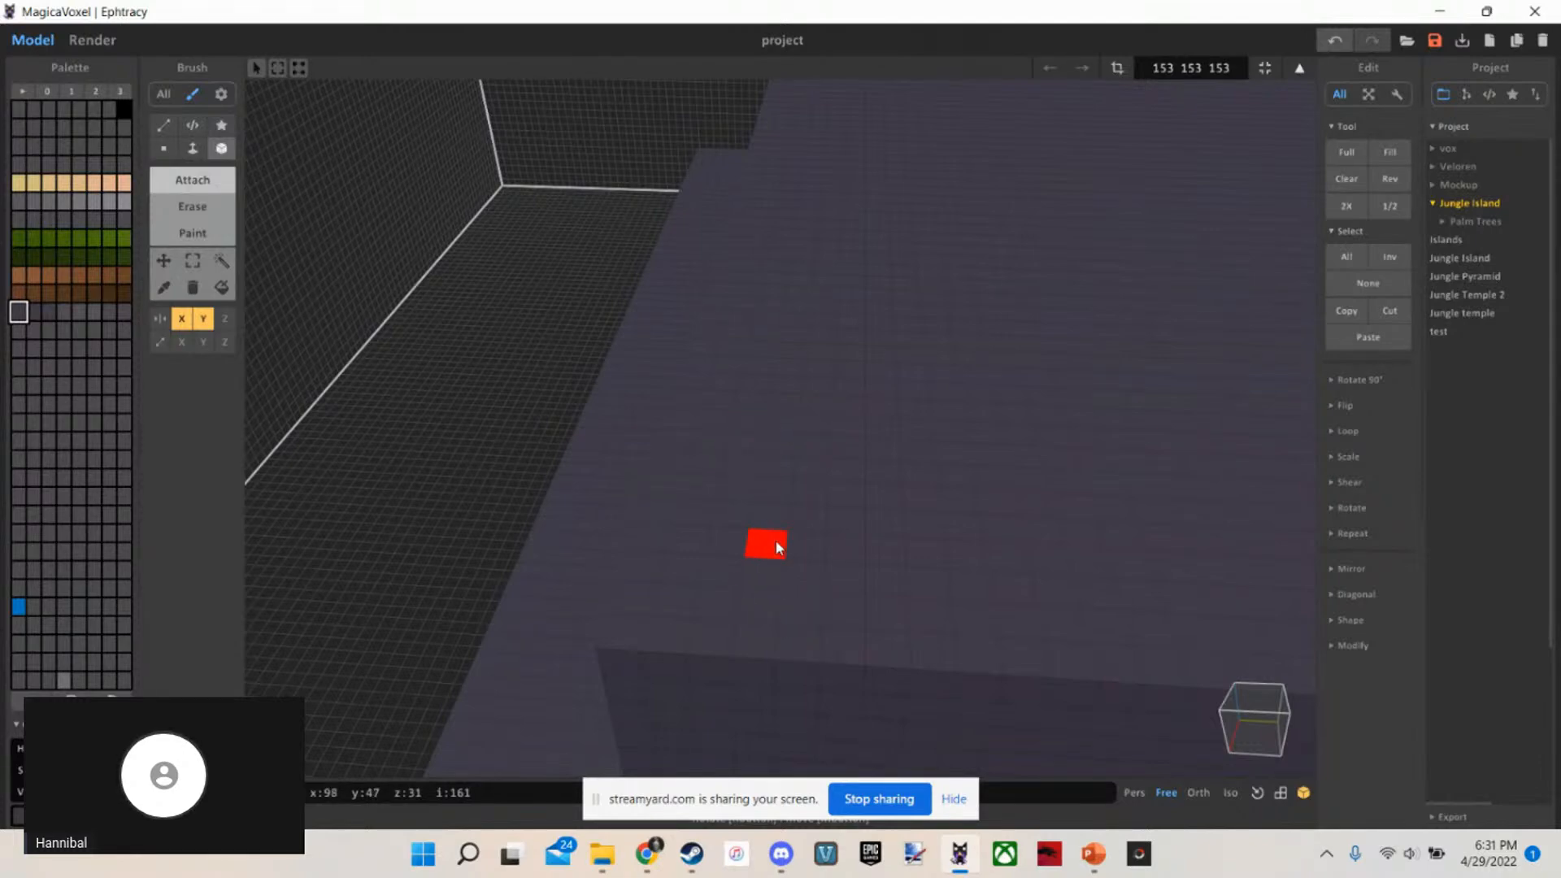
mouse_move(777, 547)
right_mouse_down()
mouse_move(841, 661)
mouse_move(805, 584)
right_mouse_up()
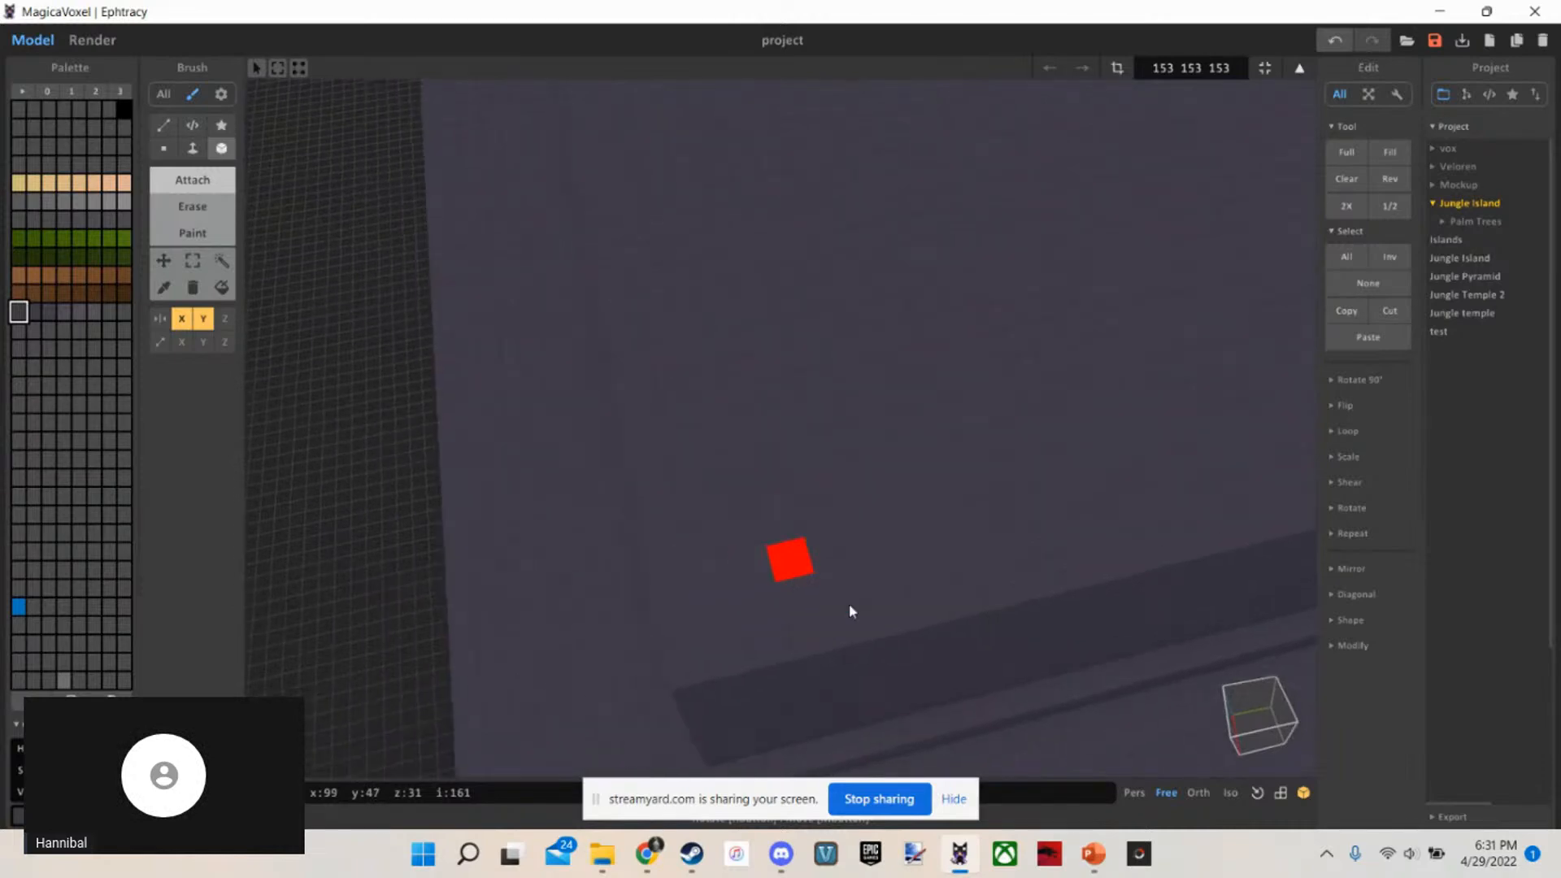
left_click(1094, 854)
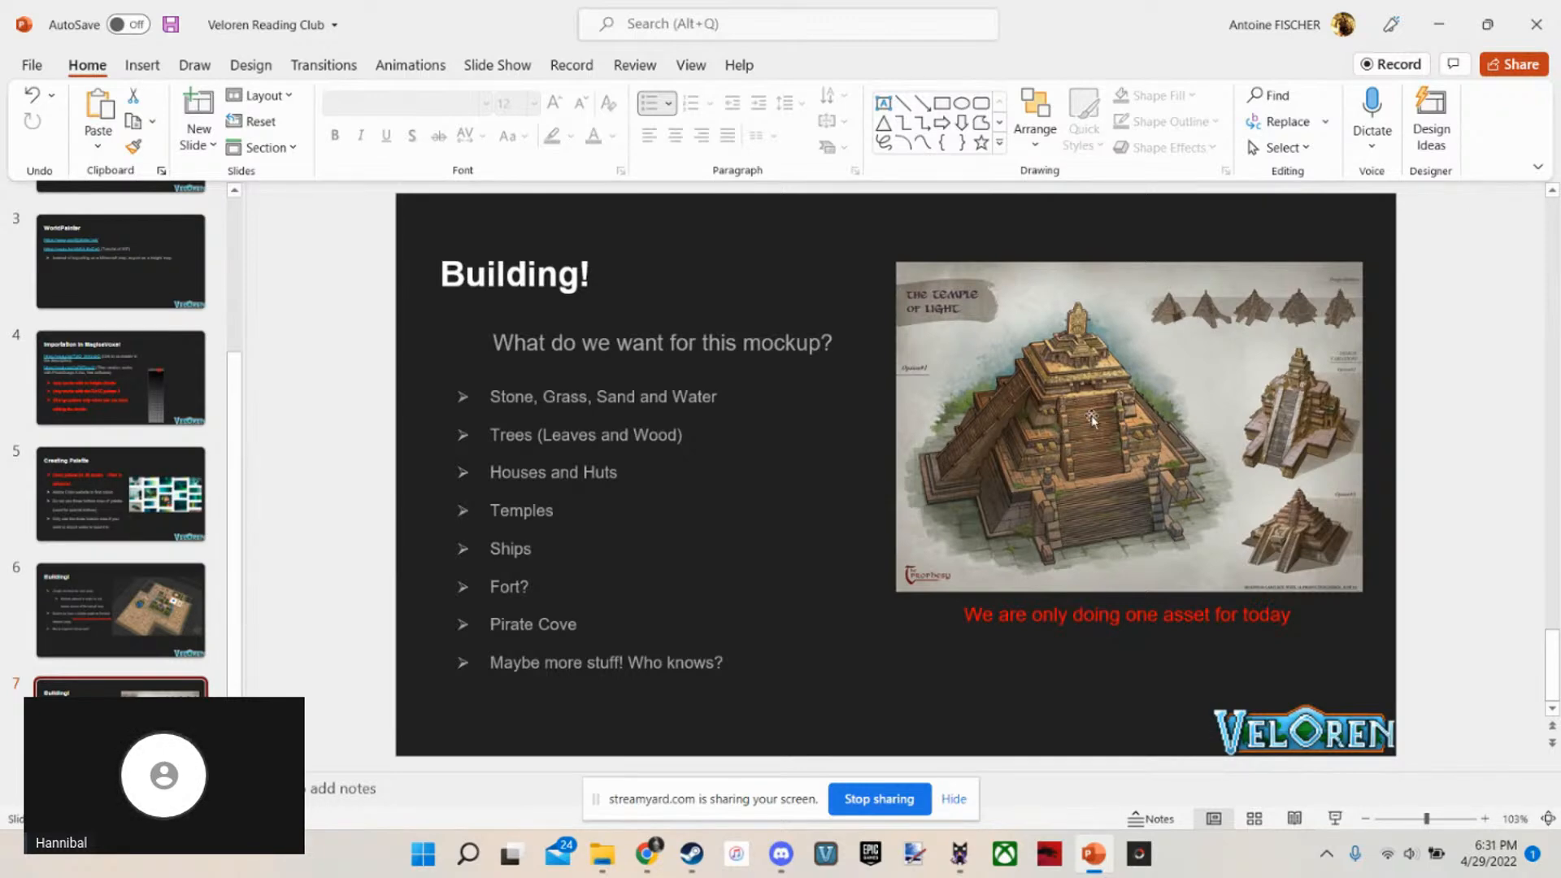
left_click(959, 852)
right_click_drag(604, 259, 837, 334)
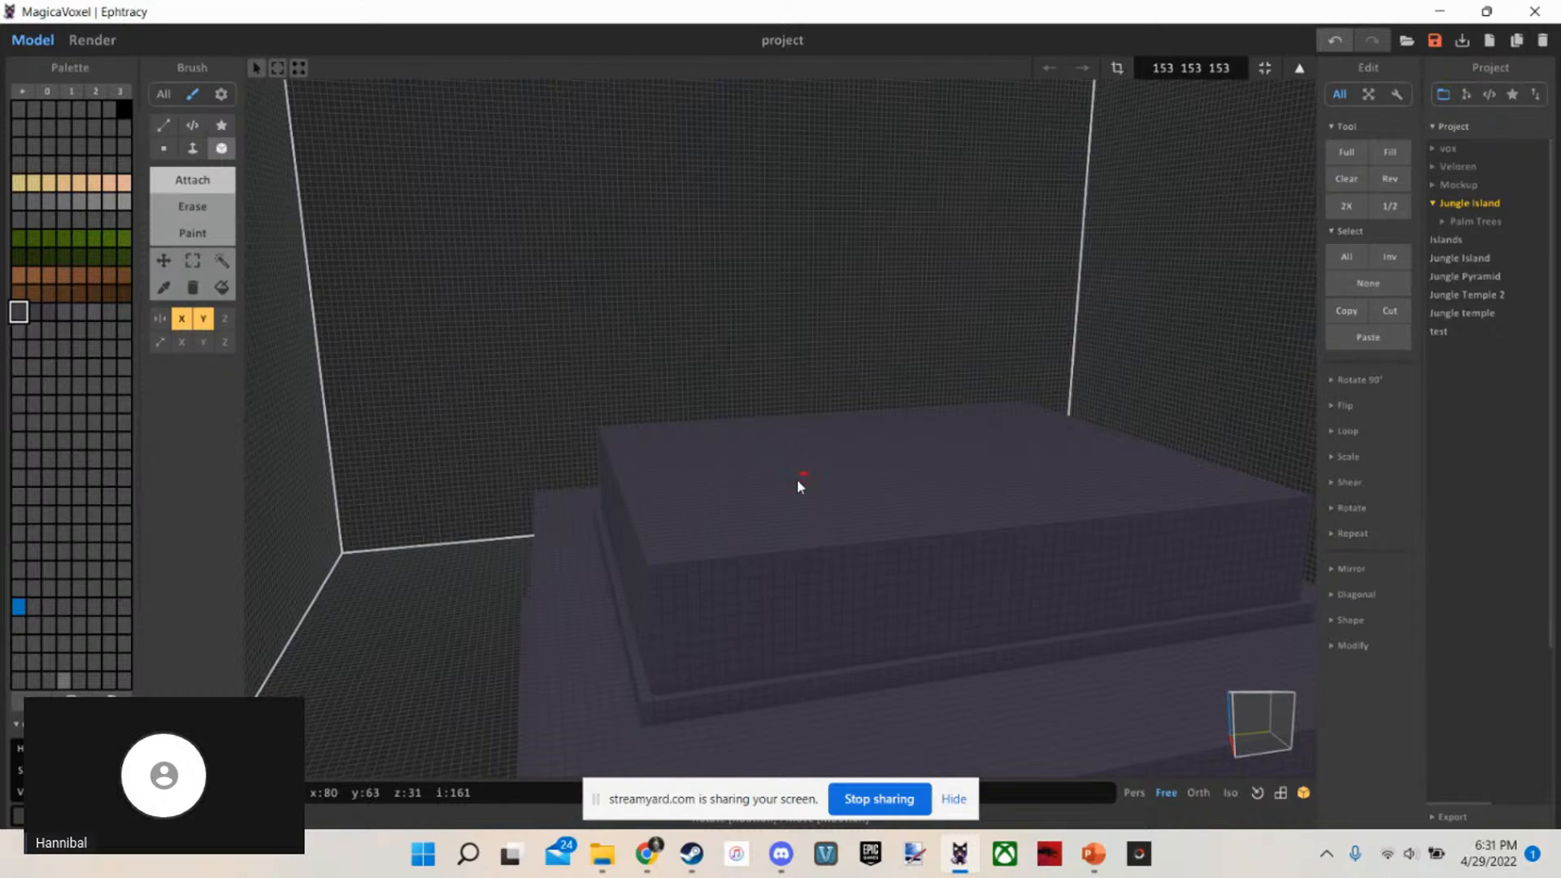
right_click_drag(802, 484, 822, 307)
scroll(813, 518, "up", 3)
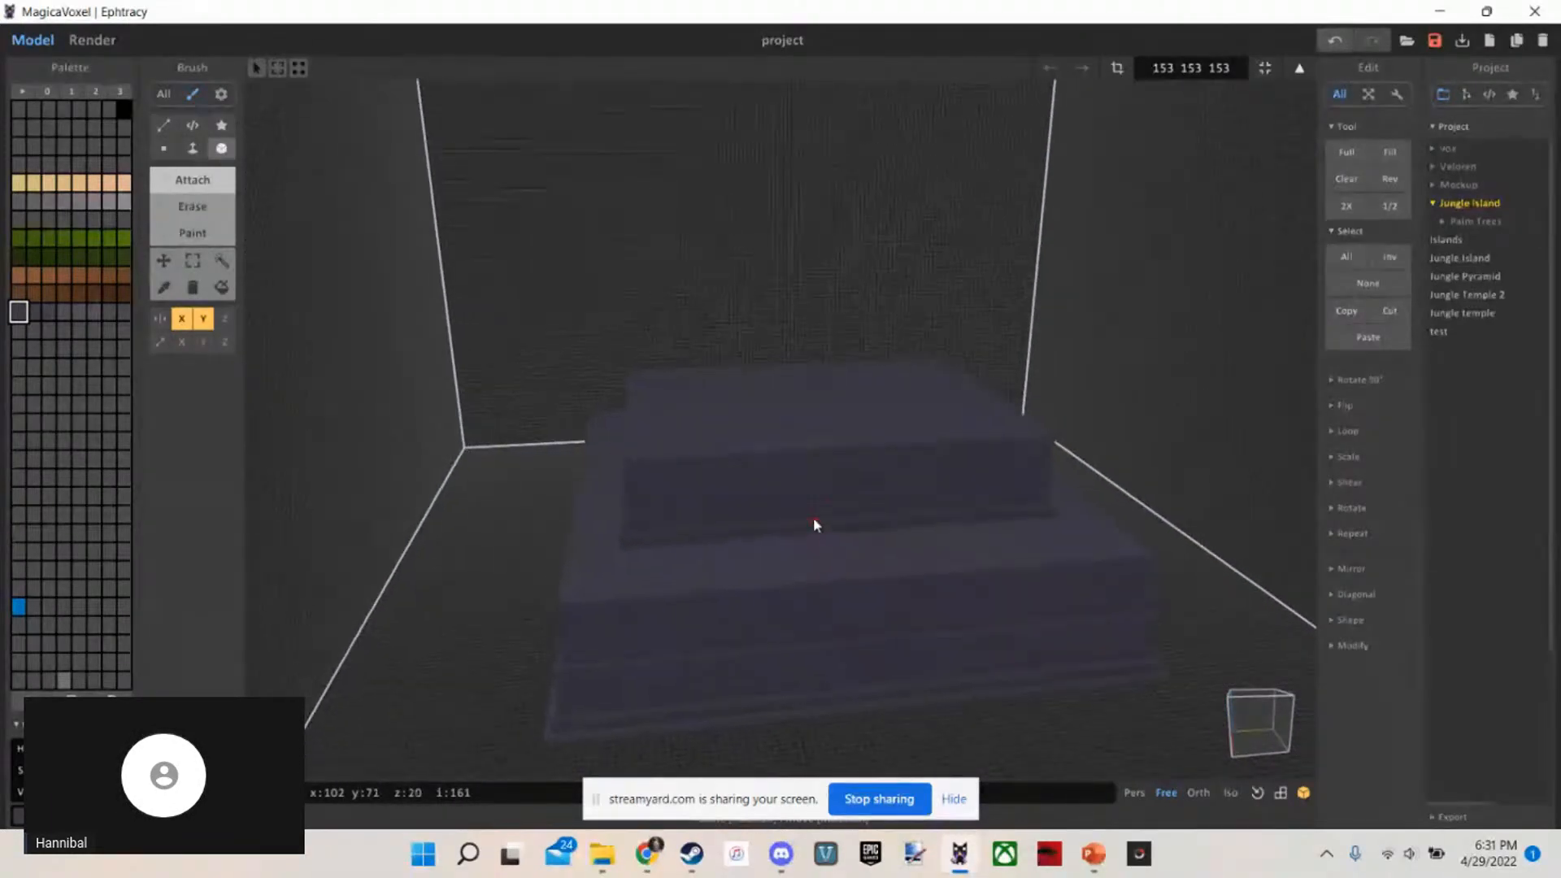
scroll(805, 522, "up", 3)
mouse_move(805, 523)
right_mouse_down()
mouse_move(842, 600)
mouse_move(818, 578)
right_mouse_up()
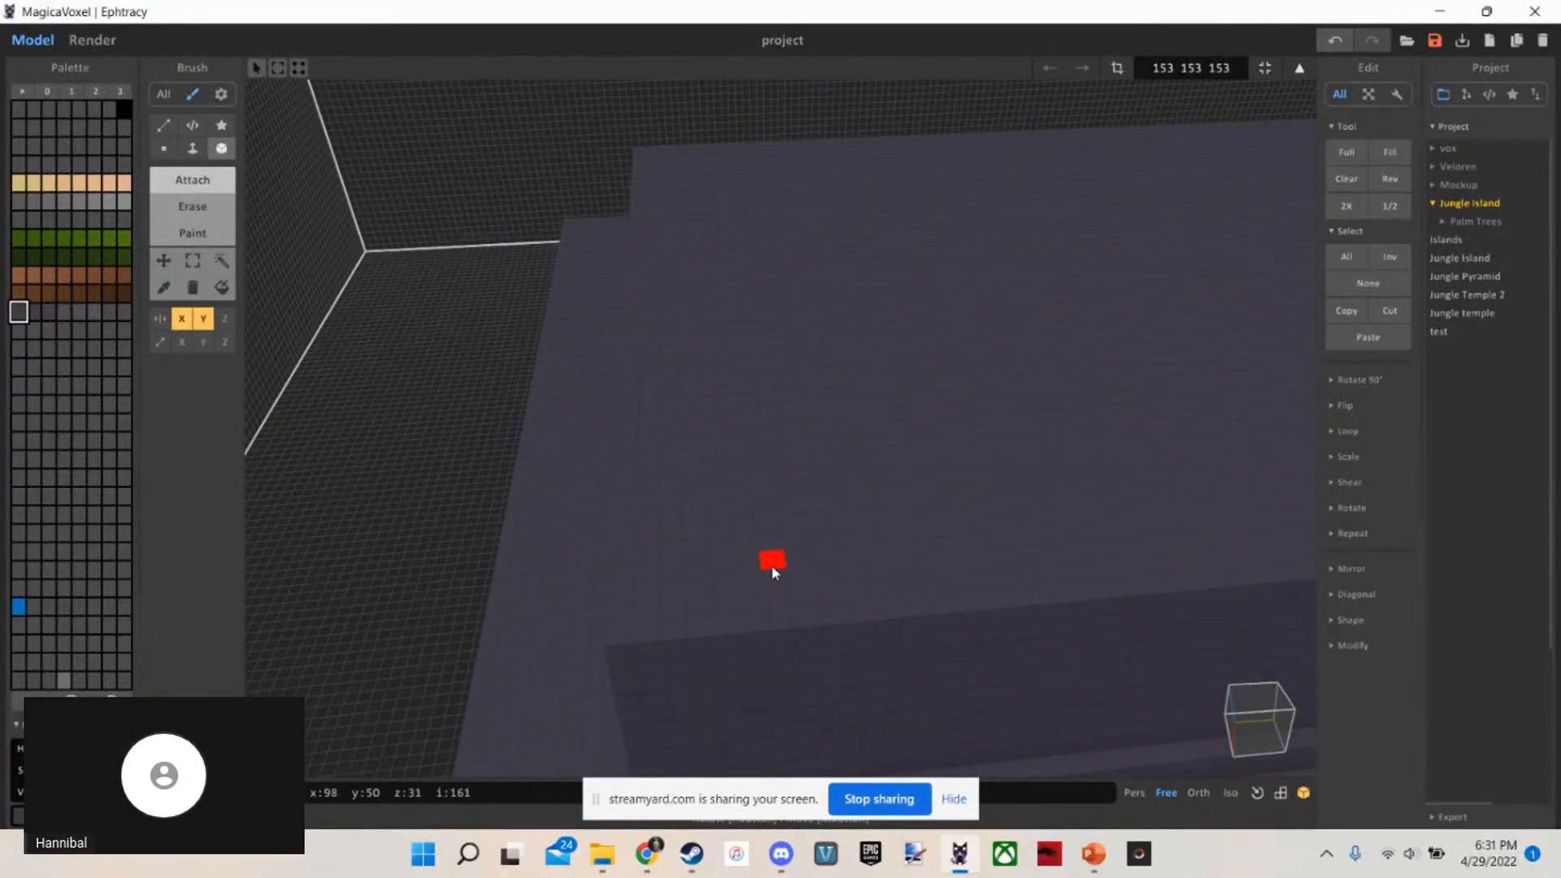
scroll(748, 563, "up", 2)
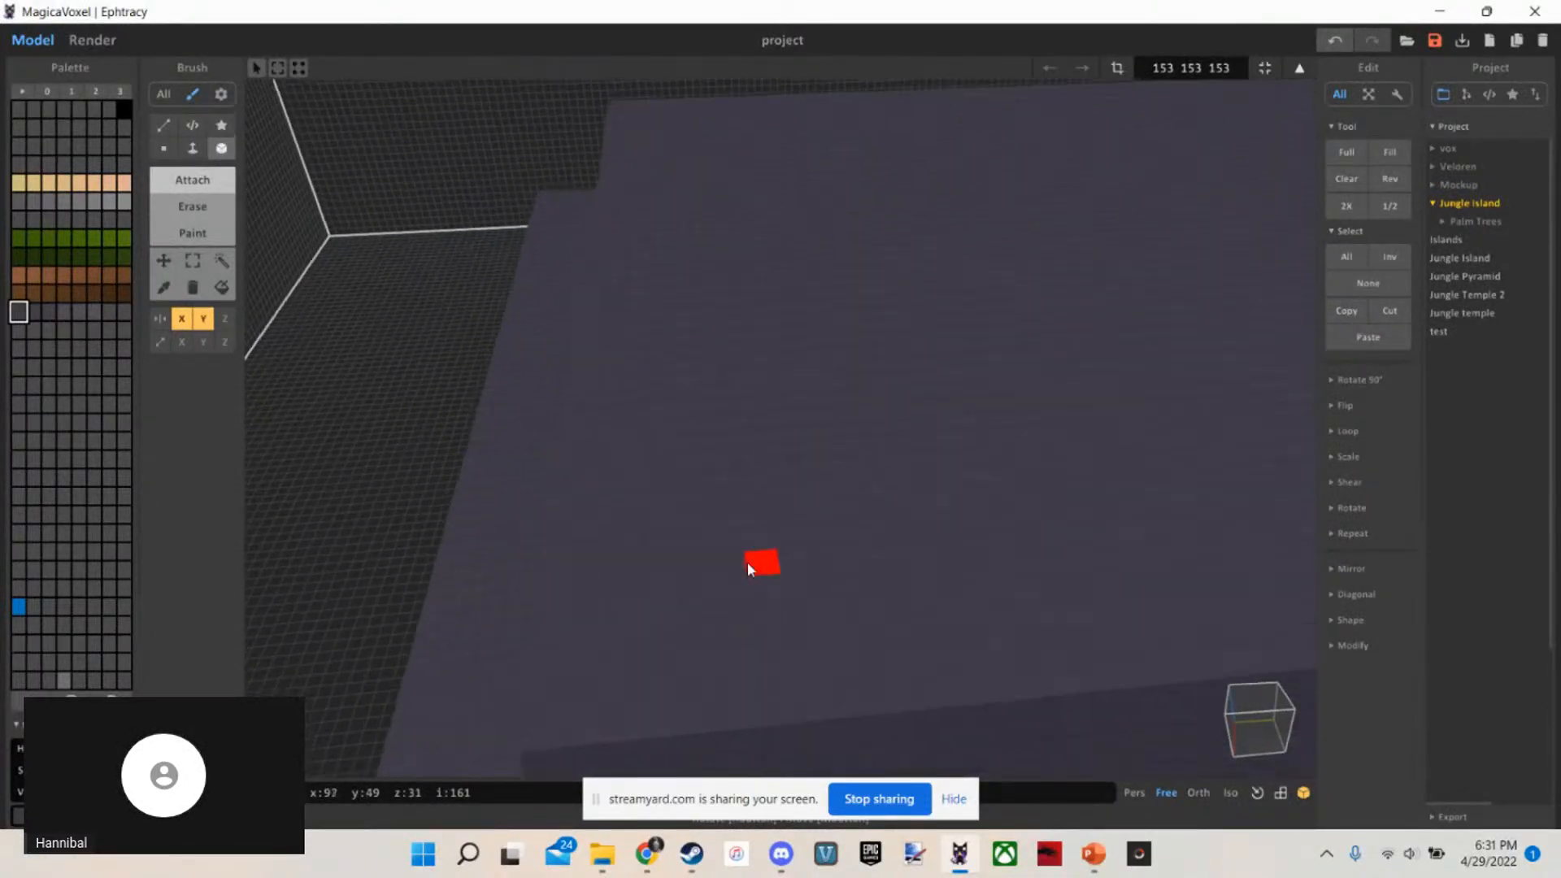
Place a mirrored marker voxel near the corner of the block's top, and draw a mirrored Box slab inward from it
right_click_drag(748, 564, 732, 600)
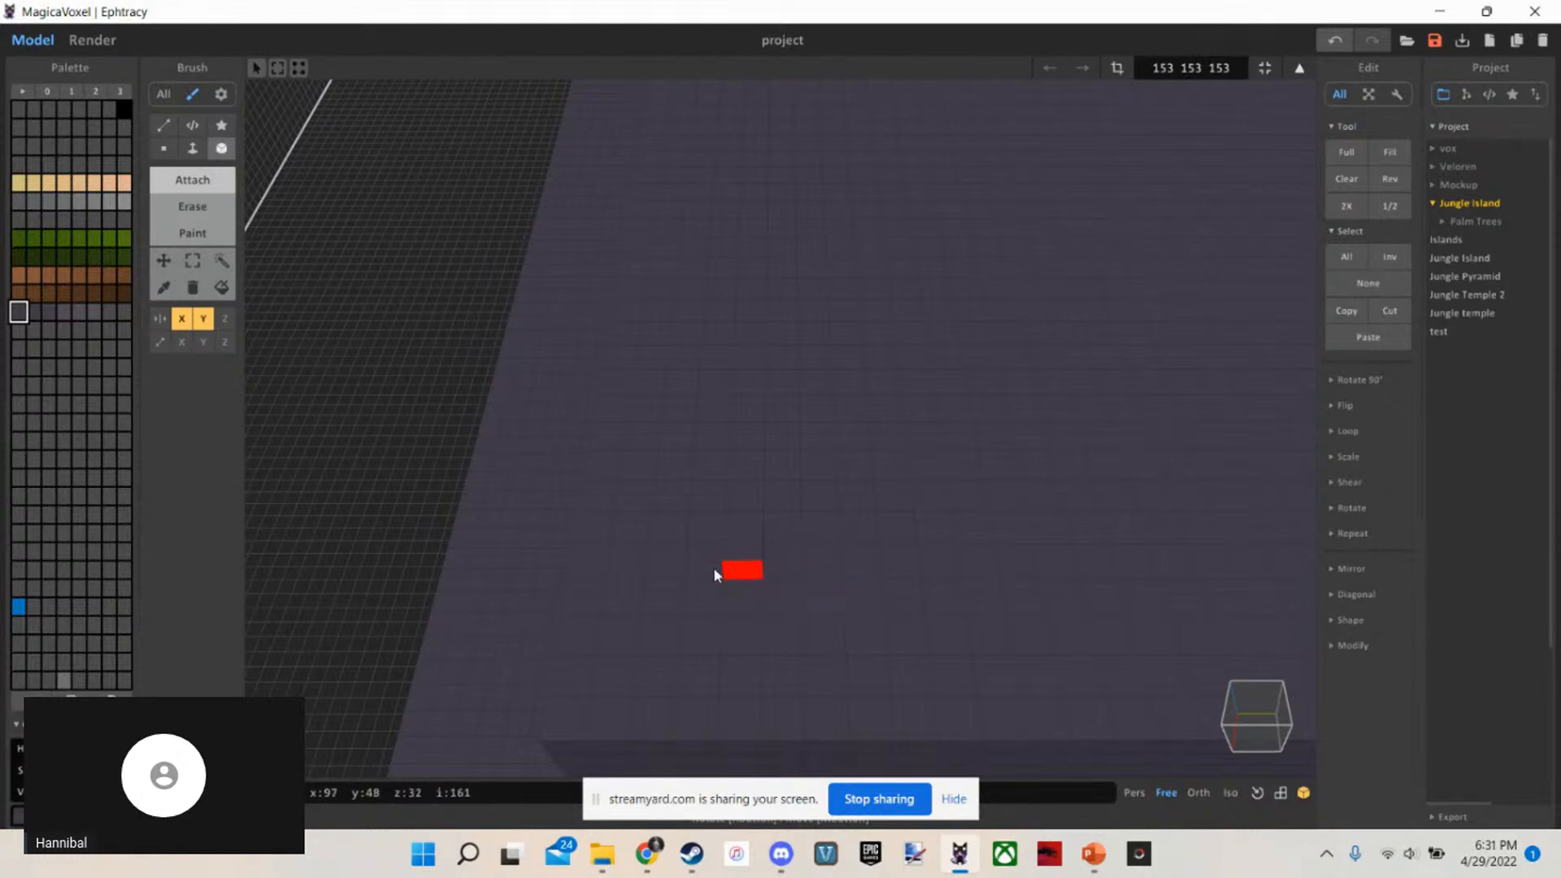
scroll(758, 570, "down", 1)
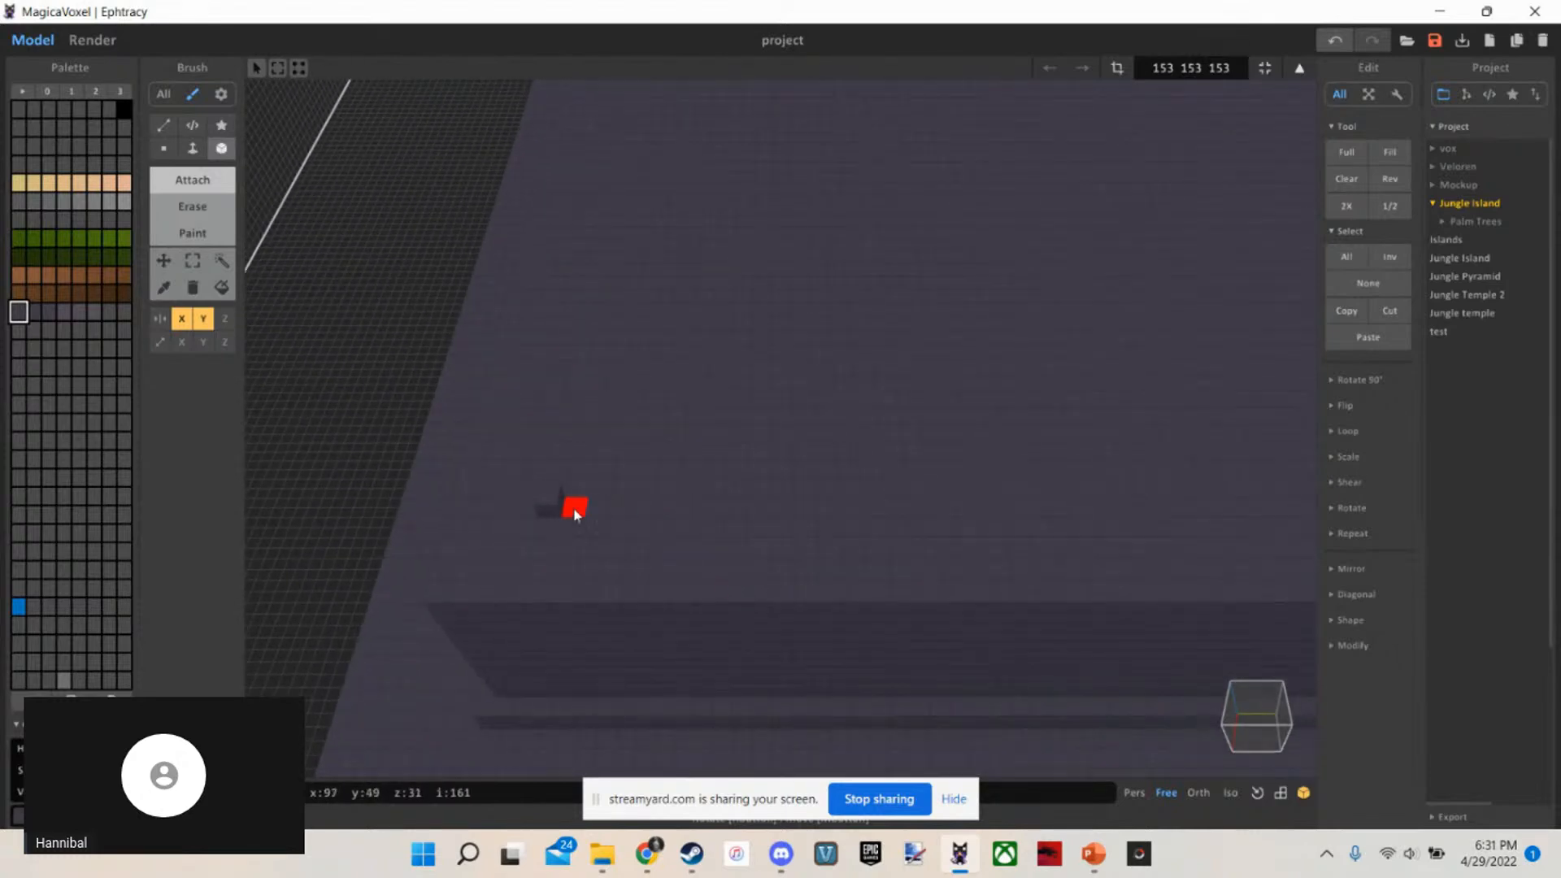
mouse_move(575, 511)
left_mouse_down()
mouse_move(988, 481)
mouse_move(1154, 358)
mouse_move(1198, 171)
left_mouse_up()
mouse_move(667, 471)
right_mouse_down()
mouse_move(686, 453)
mouse_move(715, 462)
mouse_move(775, 538)
mouse_move(822, 443)
right_mouse_up()
scroll(686, 453, "down", 3)
scroll(715, 462, "up", 3)
scroll(726, 465, "down", 2)
Raise the slab on top of the tall block to 2 voxels high with Face
key("f")
scroll(726, 464, "up", 1)
mouse_move(777, 586)
right_mouse_down()
mouse_move(728, 614)
mouse_move(805, 610)
mouse_move(748, 620)
right_mouse_up()
mouse_move(854, 644)
right_mouse_down()
mouse_move(845, 582)
mouse_move(884, 625)
right_mouse_up()
key("b")
scroll(884, 624, "up", 5)
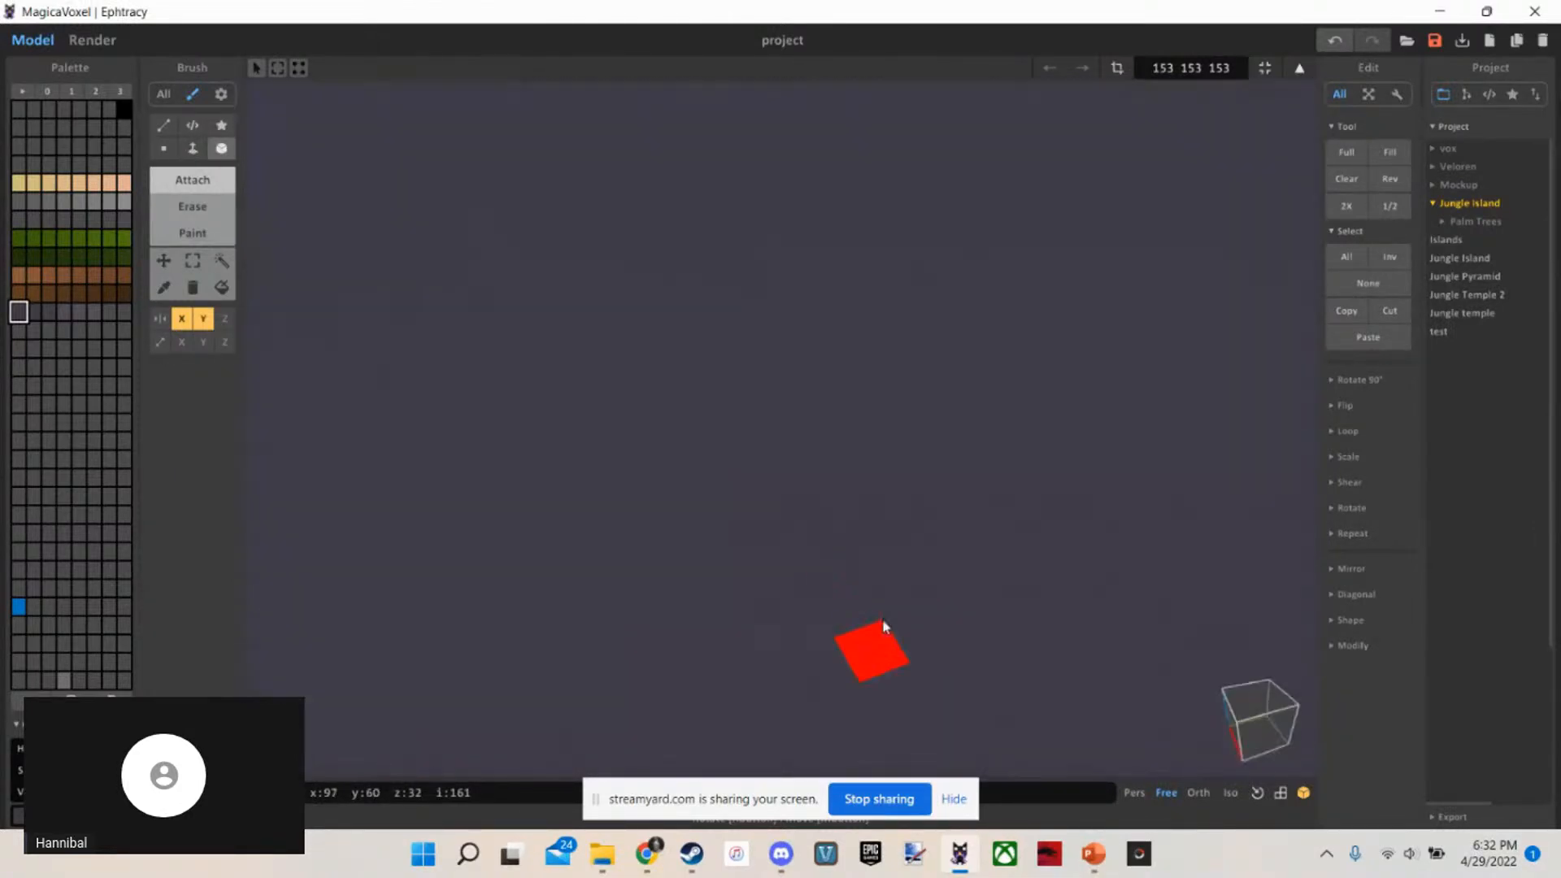
scroll(886, 622, "down", 7)
scroll(887, 621, "up", 3)
scroll(890, 602, "down", 5)
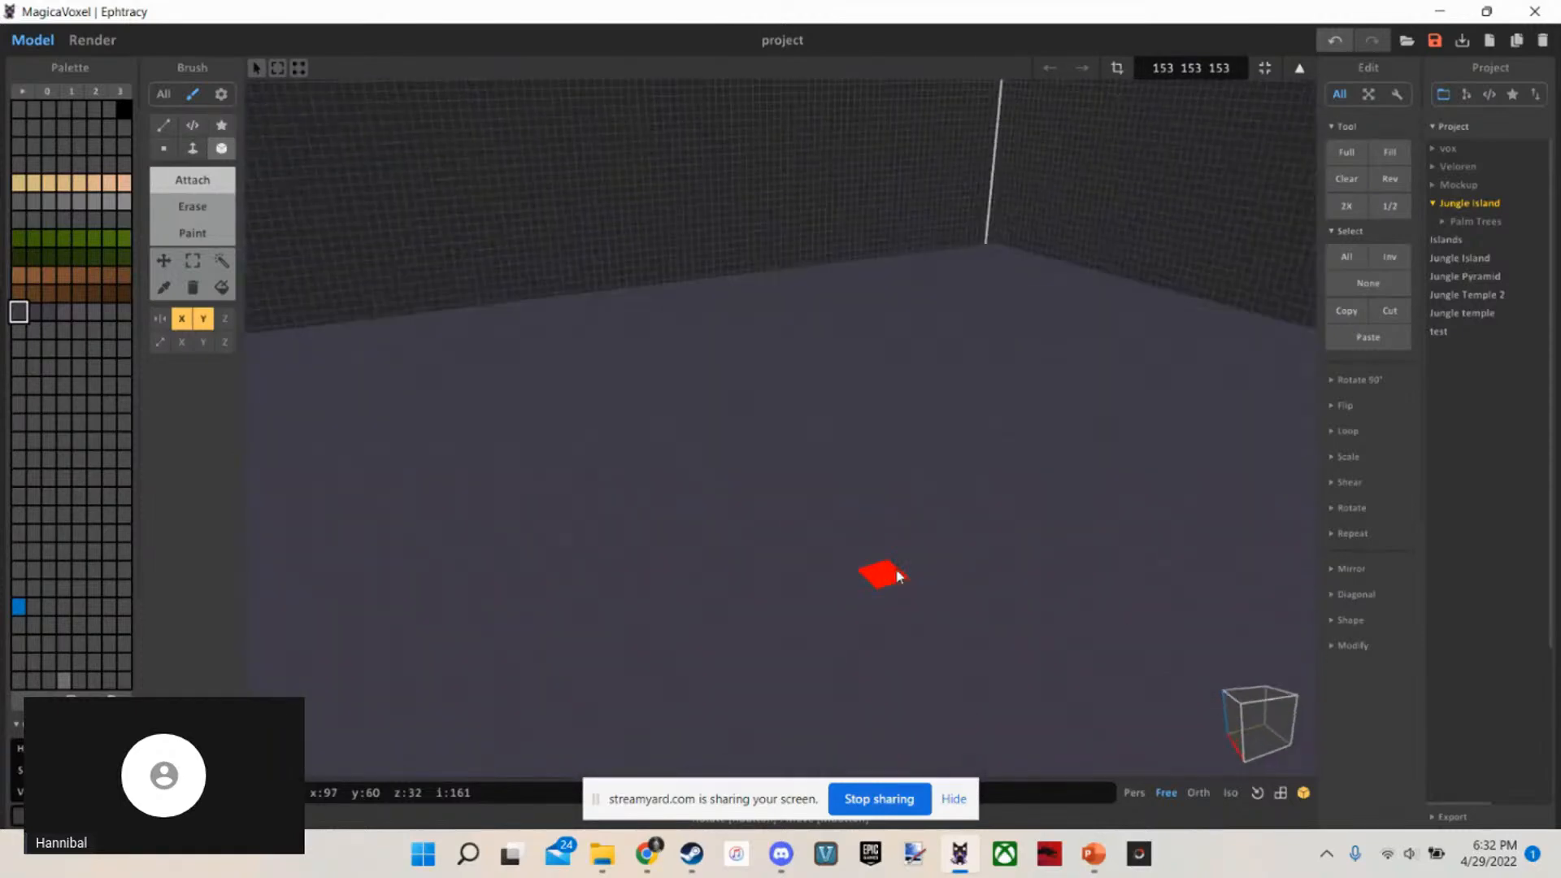
right_click_drag(892, 575, 728, 529)
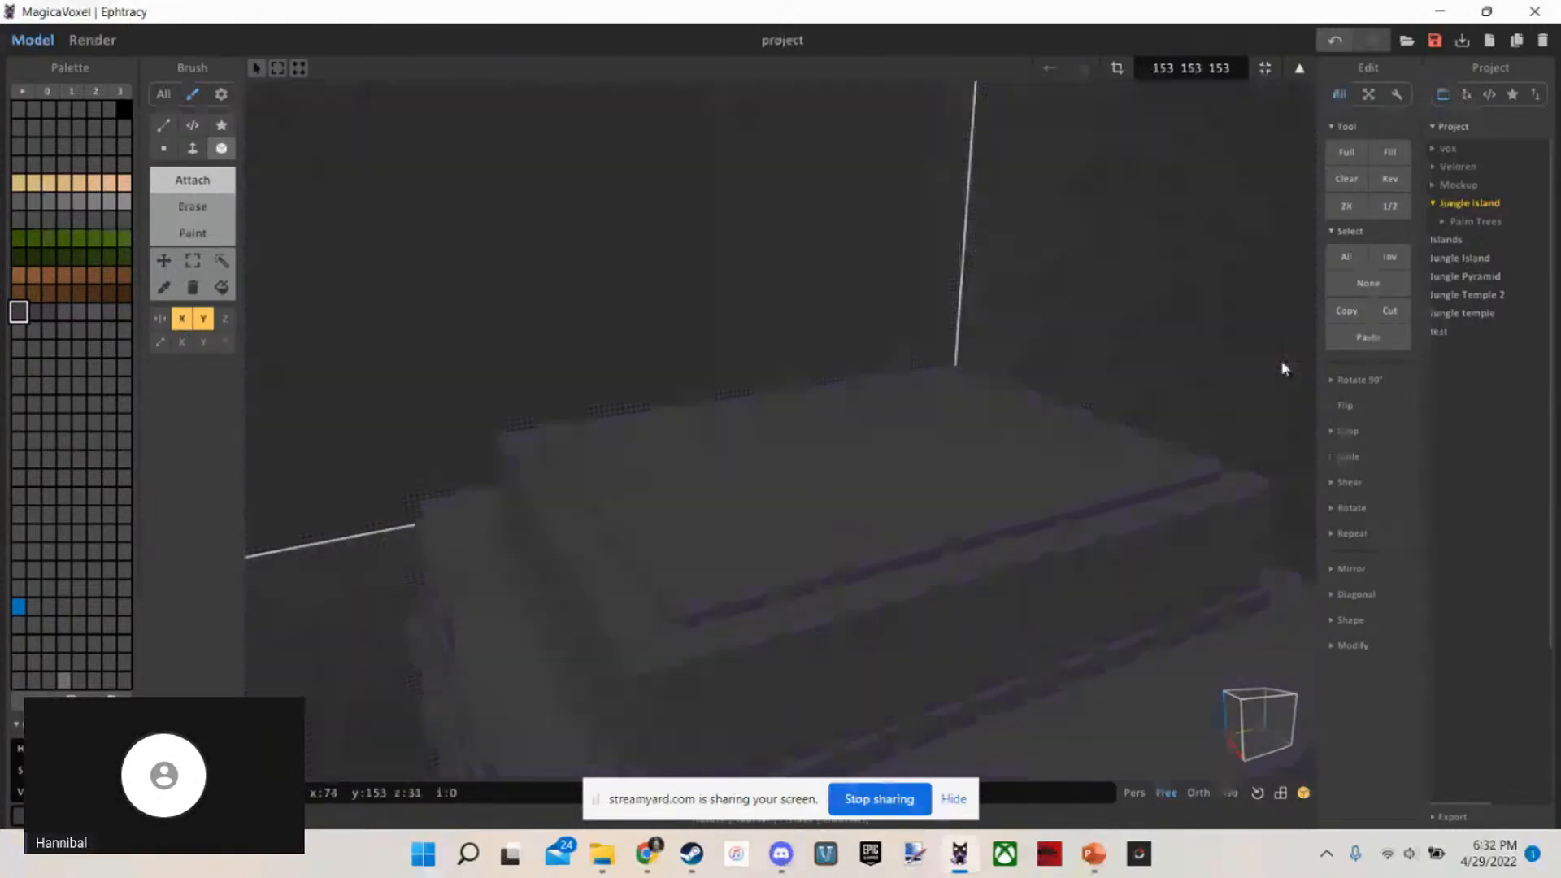
right_click_drag(923, 406, 849, 425)
scroll(849, 425, "up", 2)
key("f")
scroll(750, 505, "down", 5)
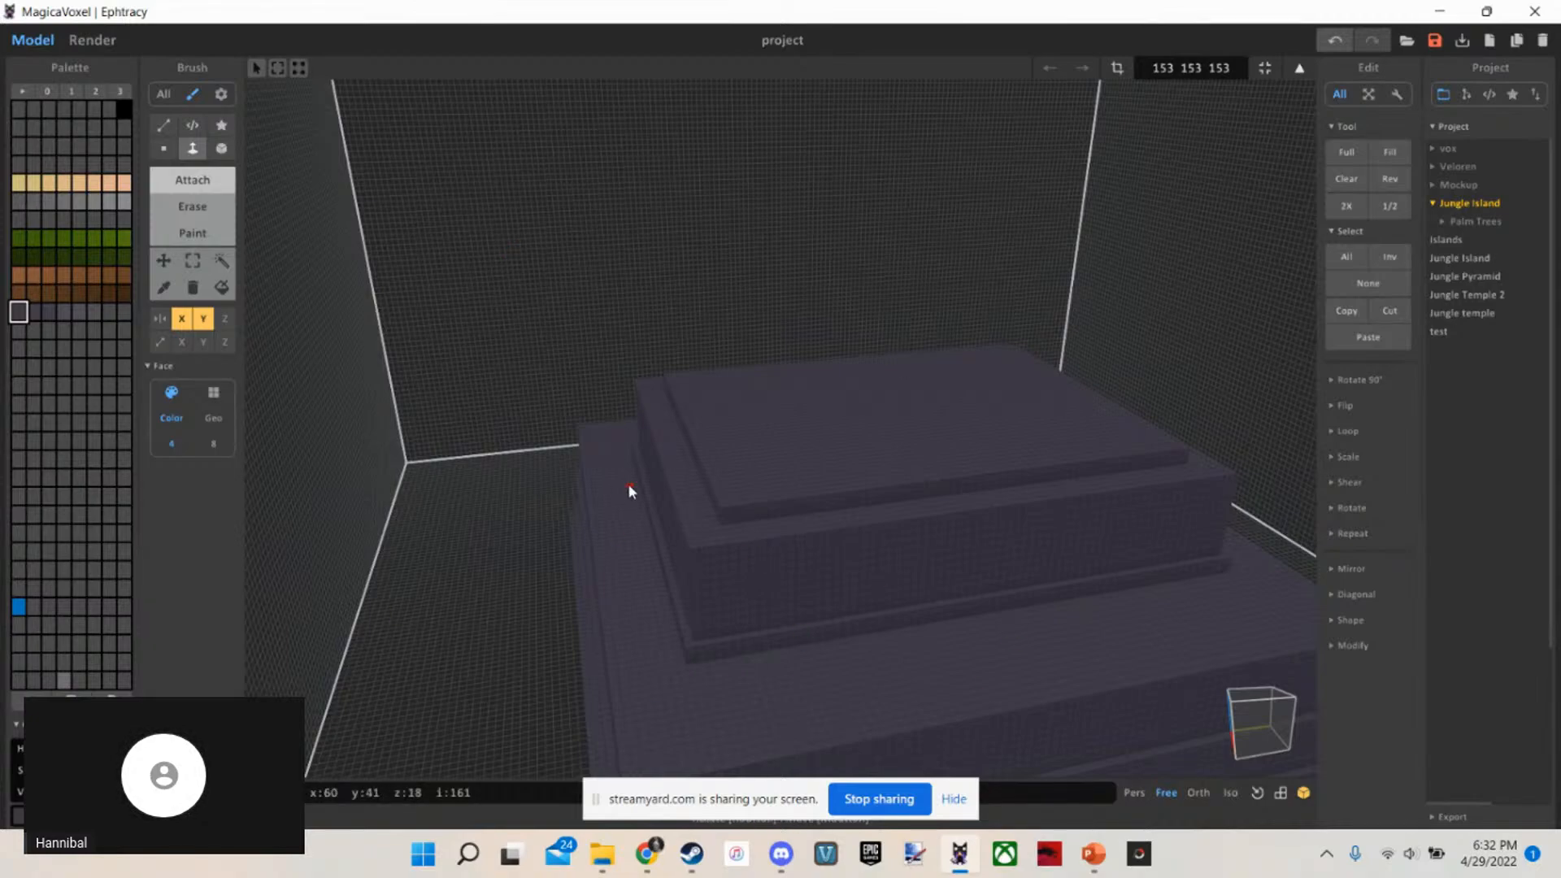
scroll(628, 483, "up", 4)
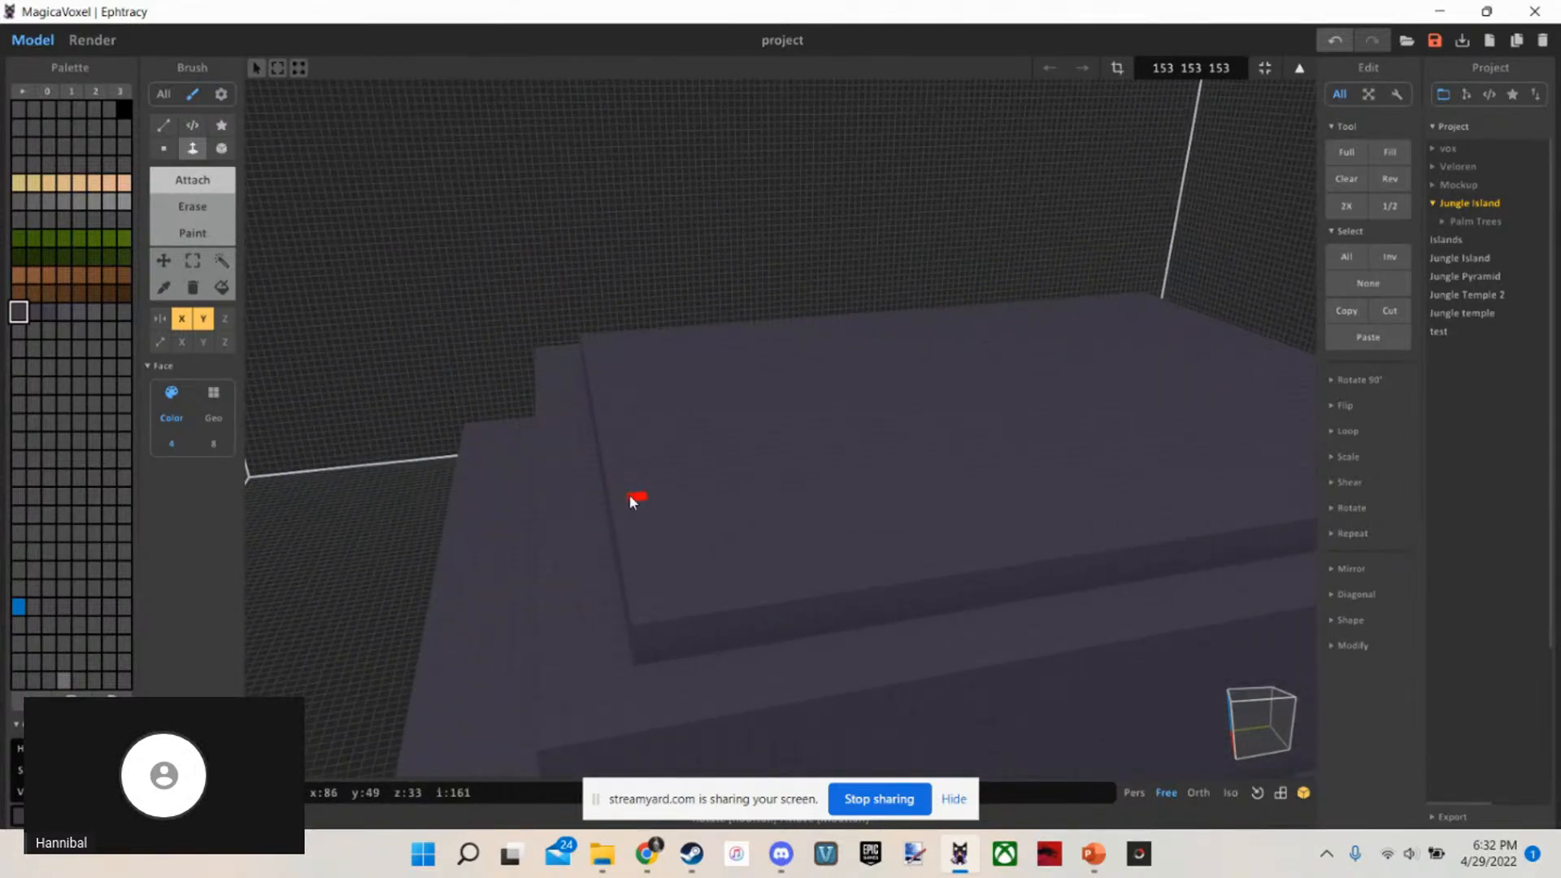
Cap the raised slab with another slightly inset, 1-voxel-high mirrored Box slab
key("c")
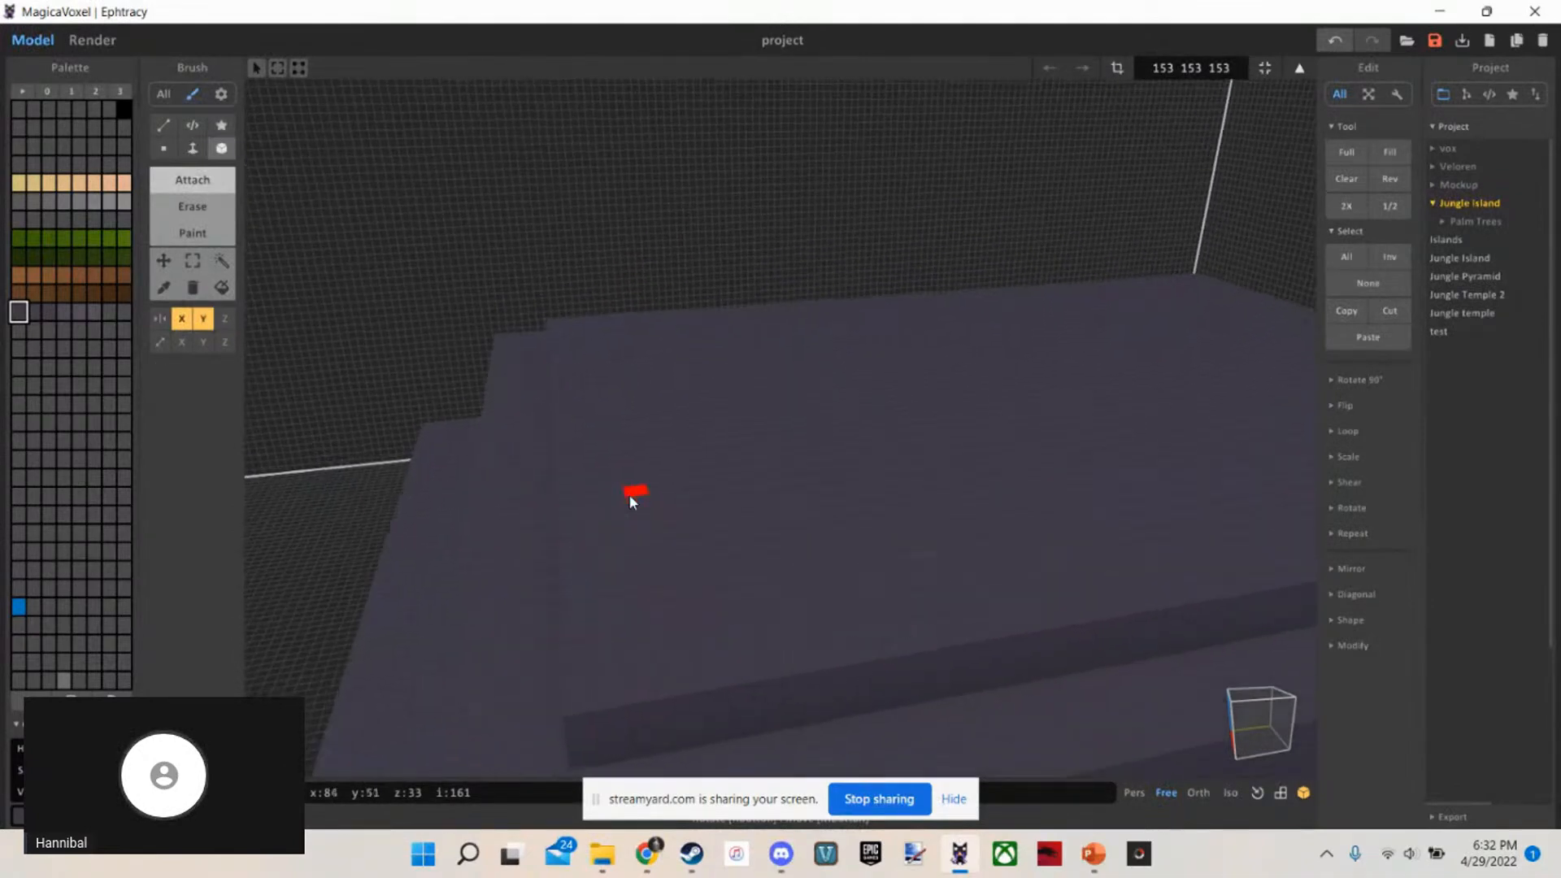
scroll(630, 495, "up", 2)
right_click_drag(630, 495, 625, 529)
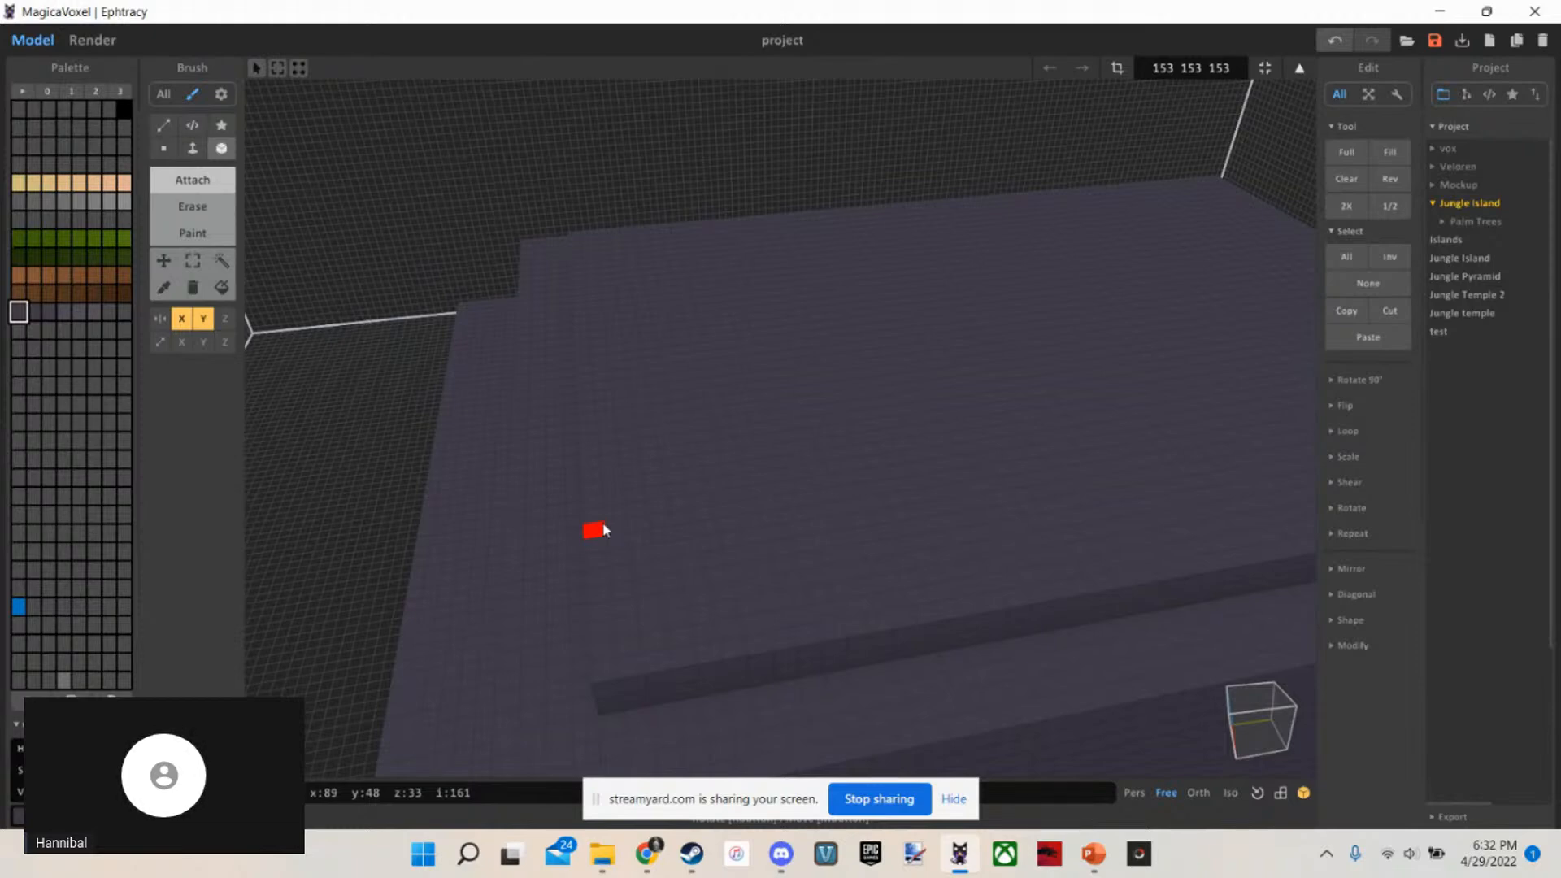
scroll(606, 529, "up", 3)
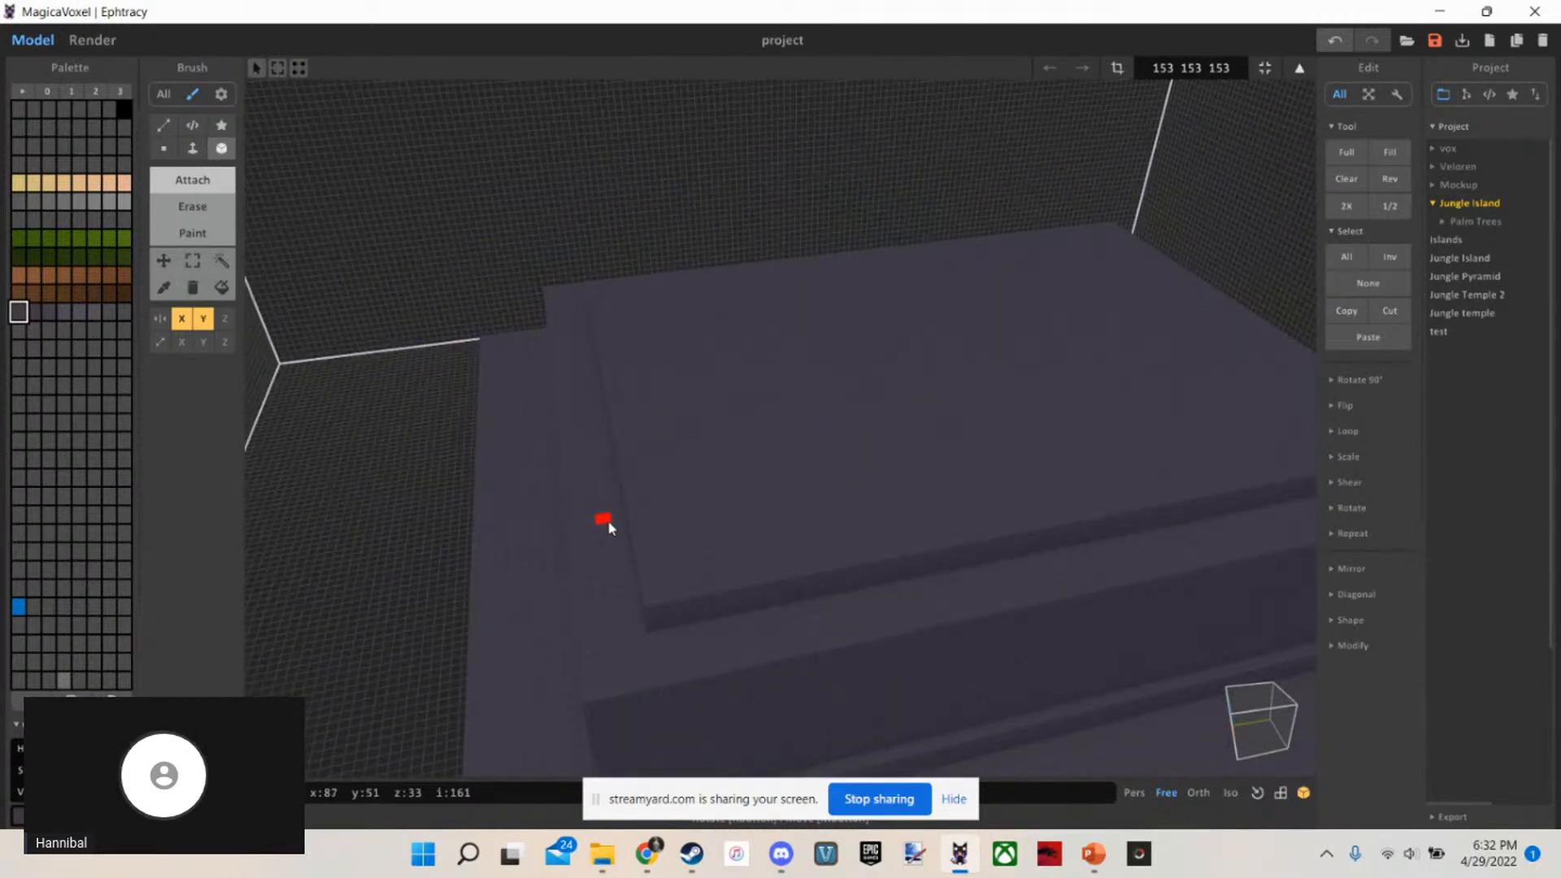
scroll(606, 526, "up", 2)
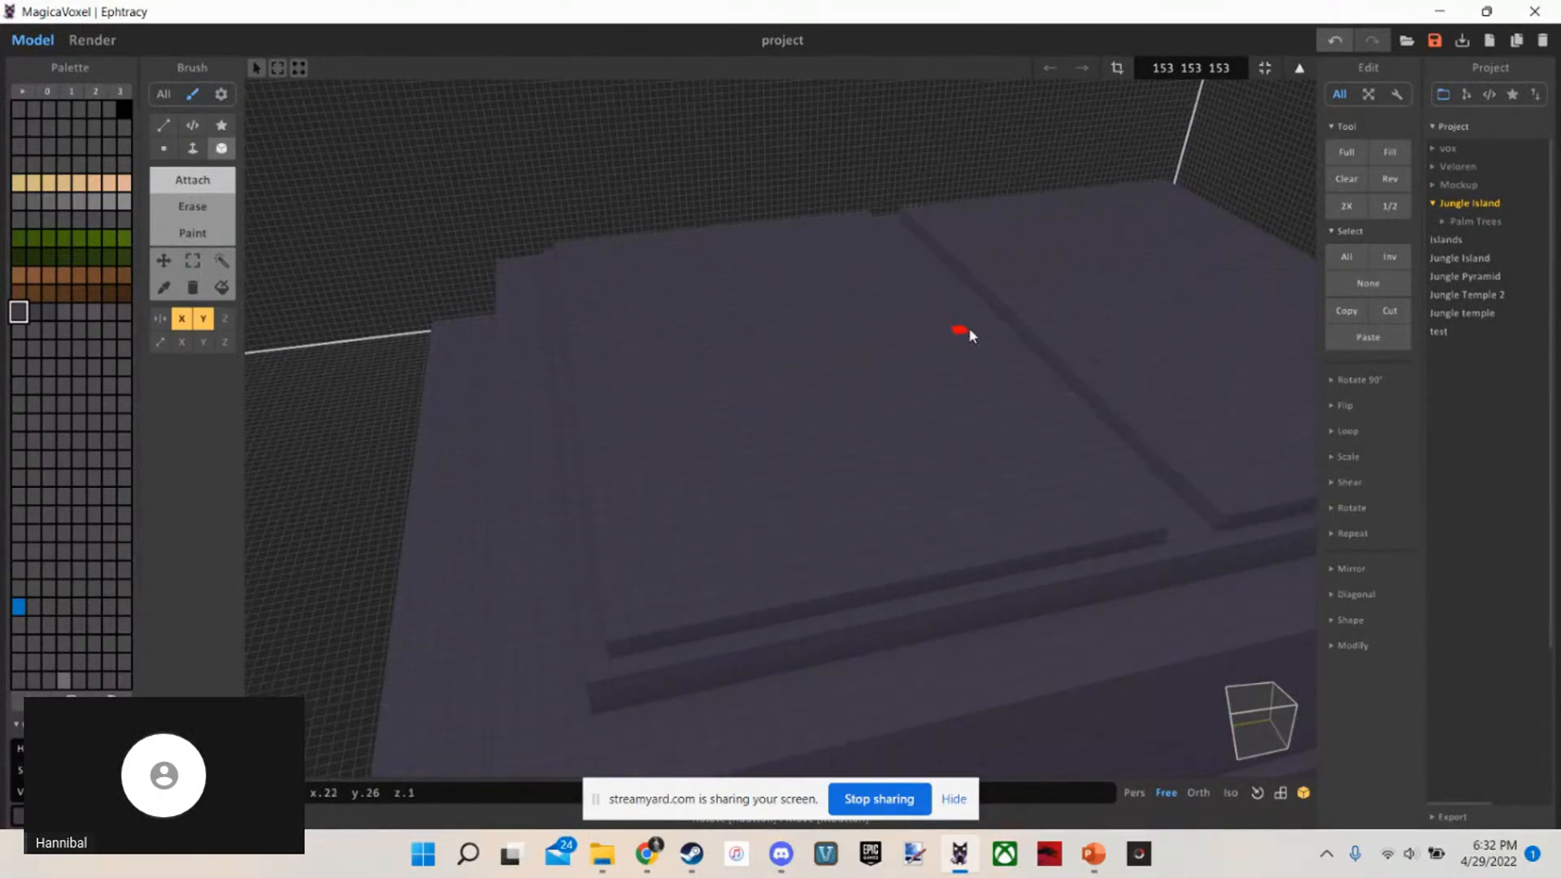
scroll(592, 476, "down", 5)
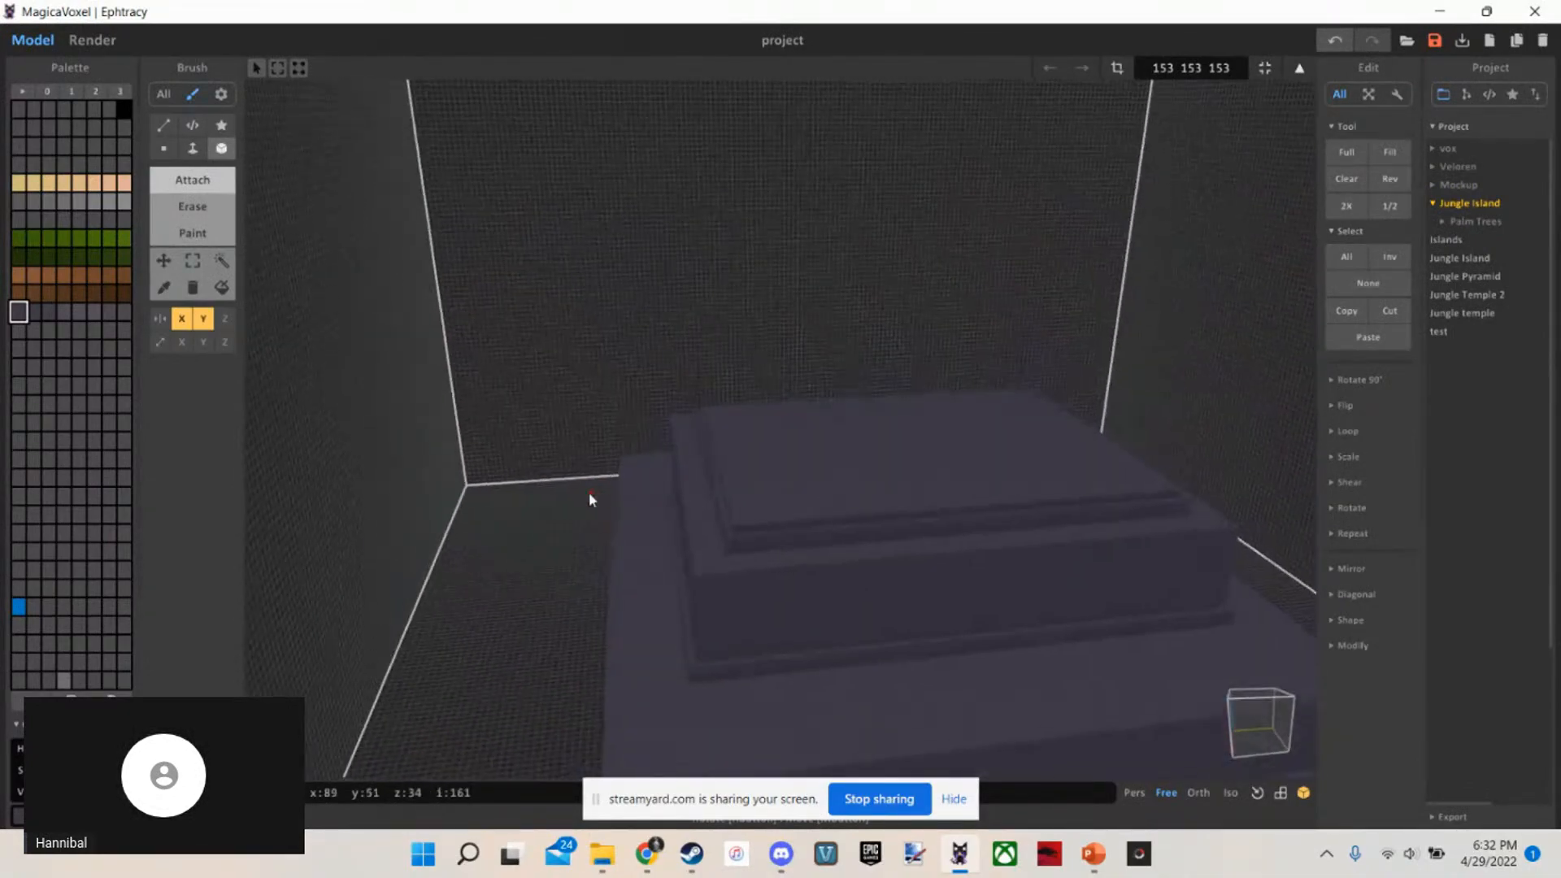
Examine the stacked tiers and their stepped edges from several angles, with the Face tool active
key("w")
key("d")
key("s")
key("d")
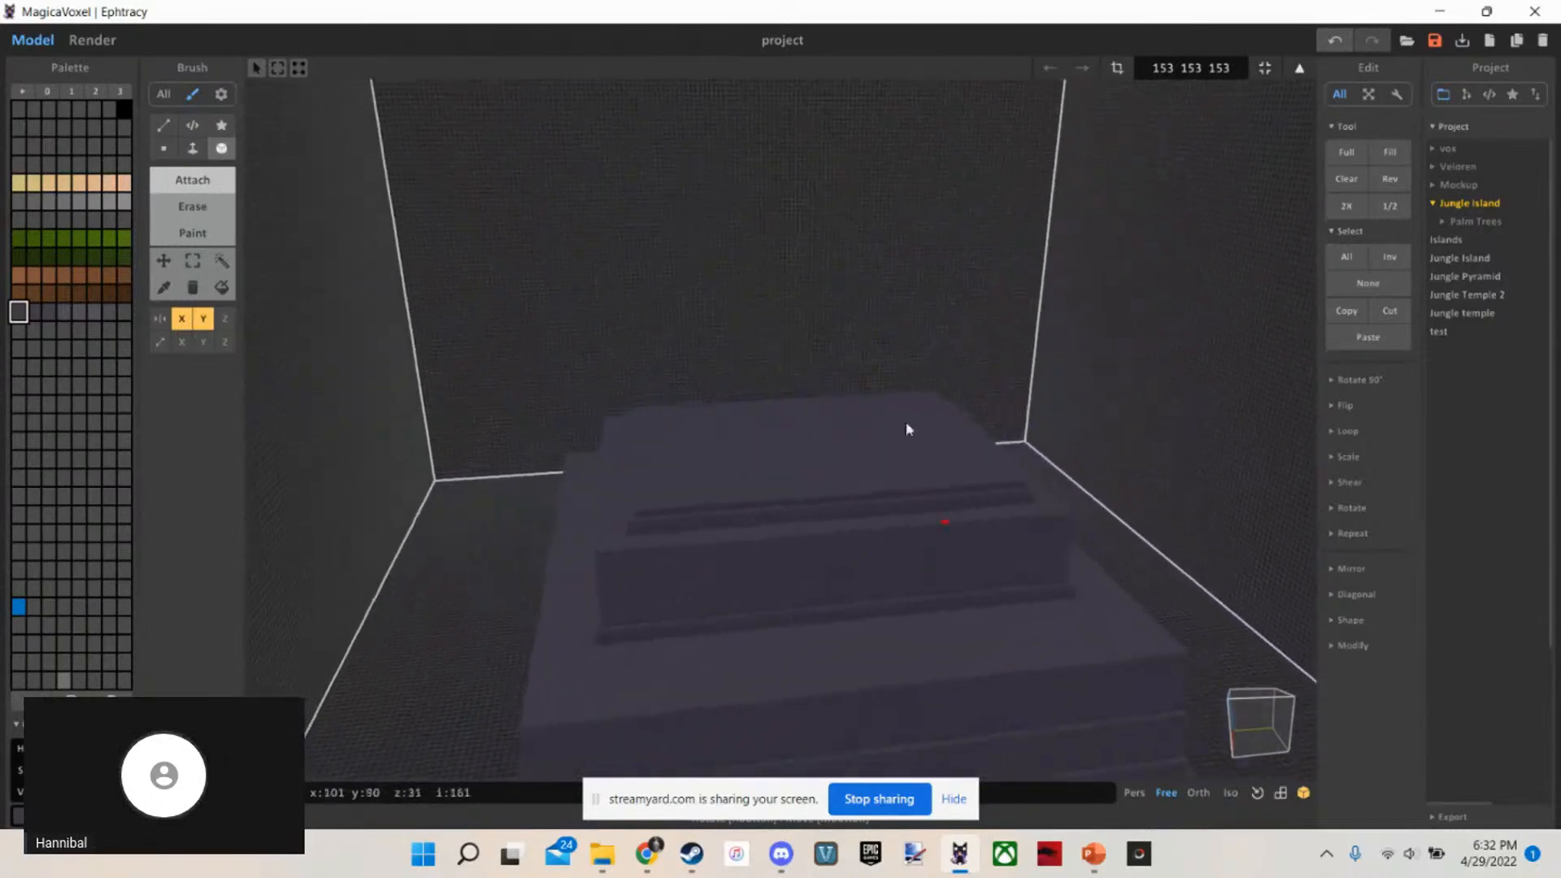
scroll(880, 460, "up", 4)
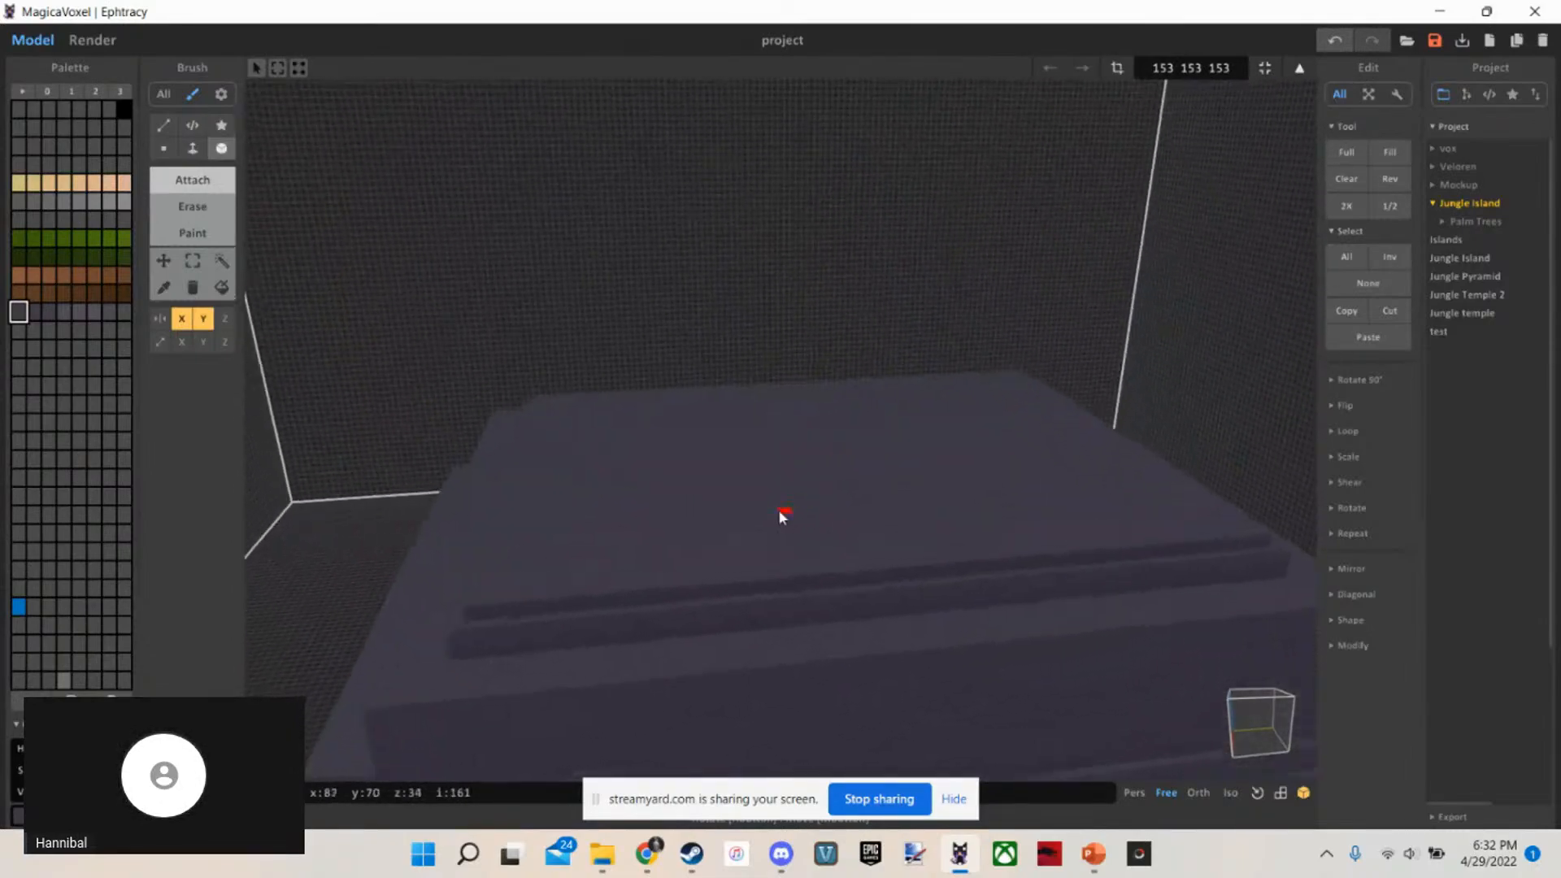
key("w")
key("a")
key("s")
key("f")
key("d")
key("s")
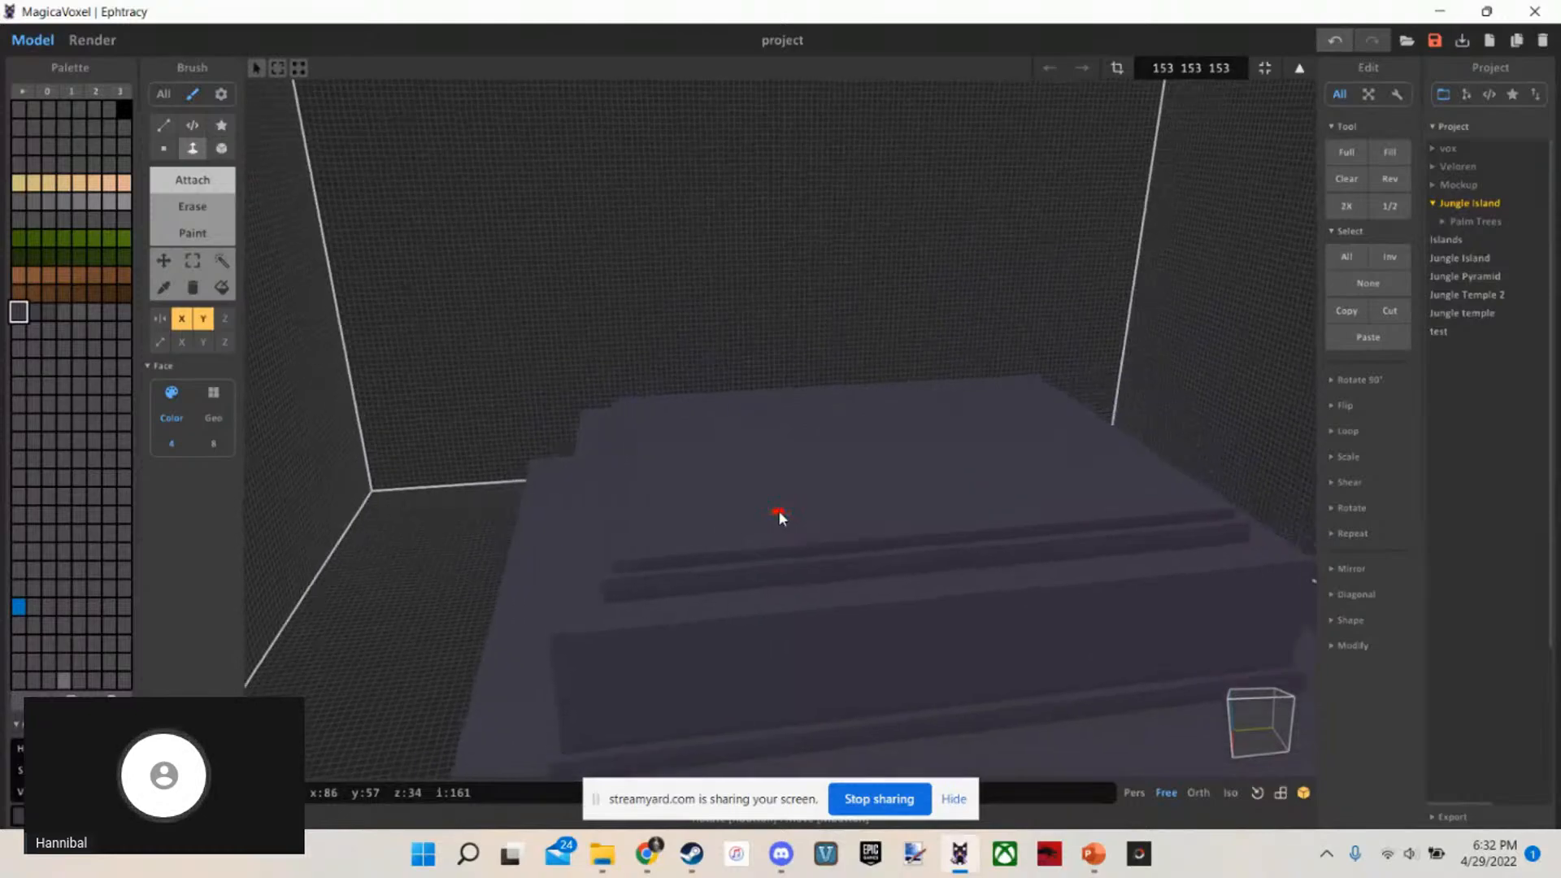
key("s")
key("d")
key("a")
key("w")
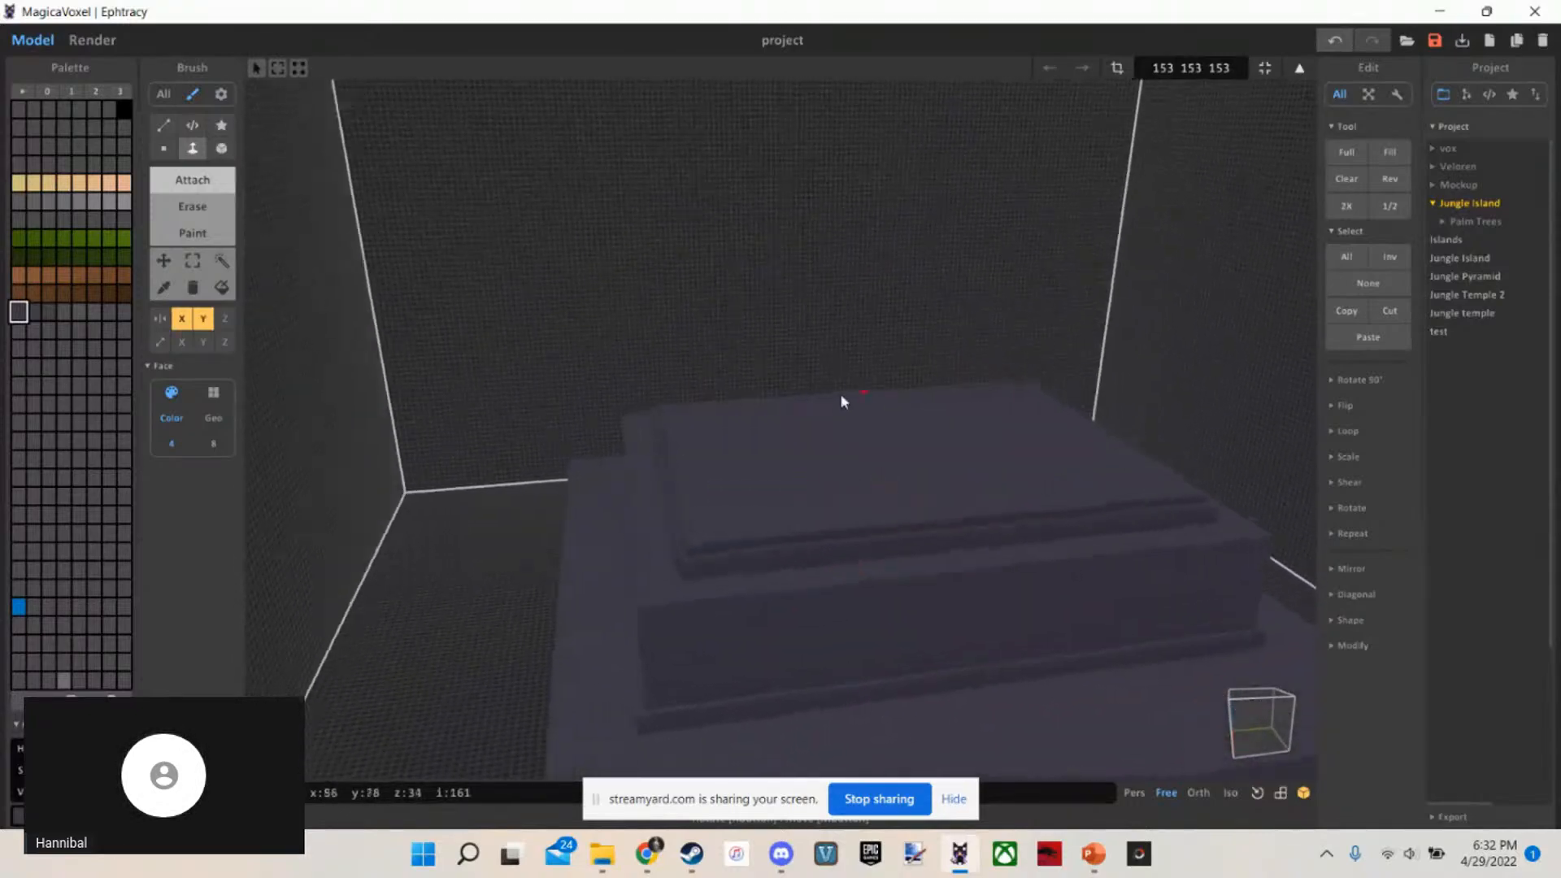
key("w")
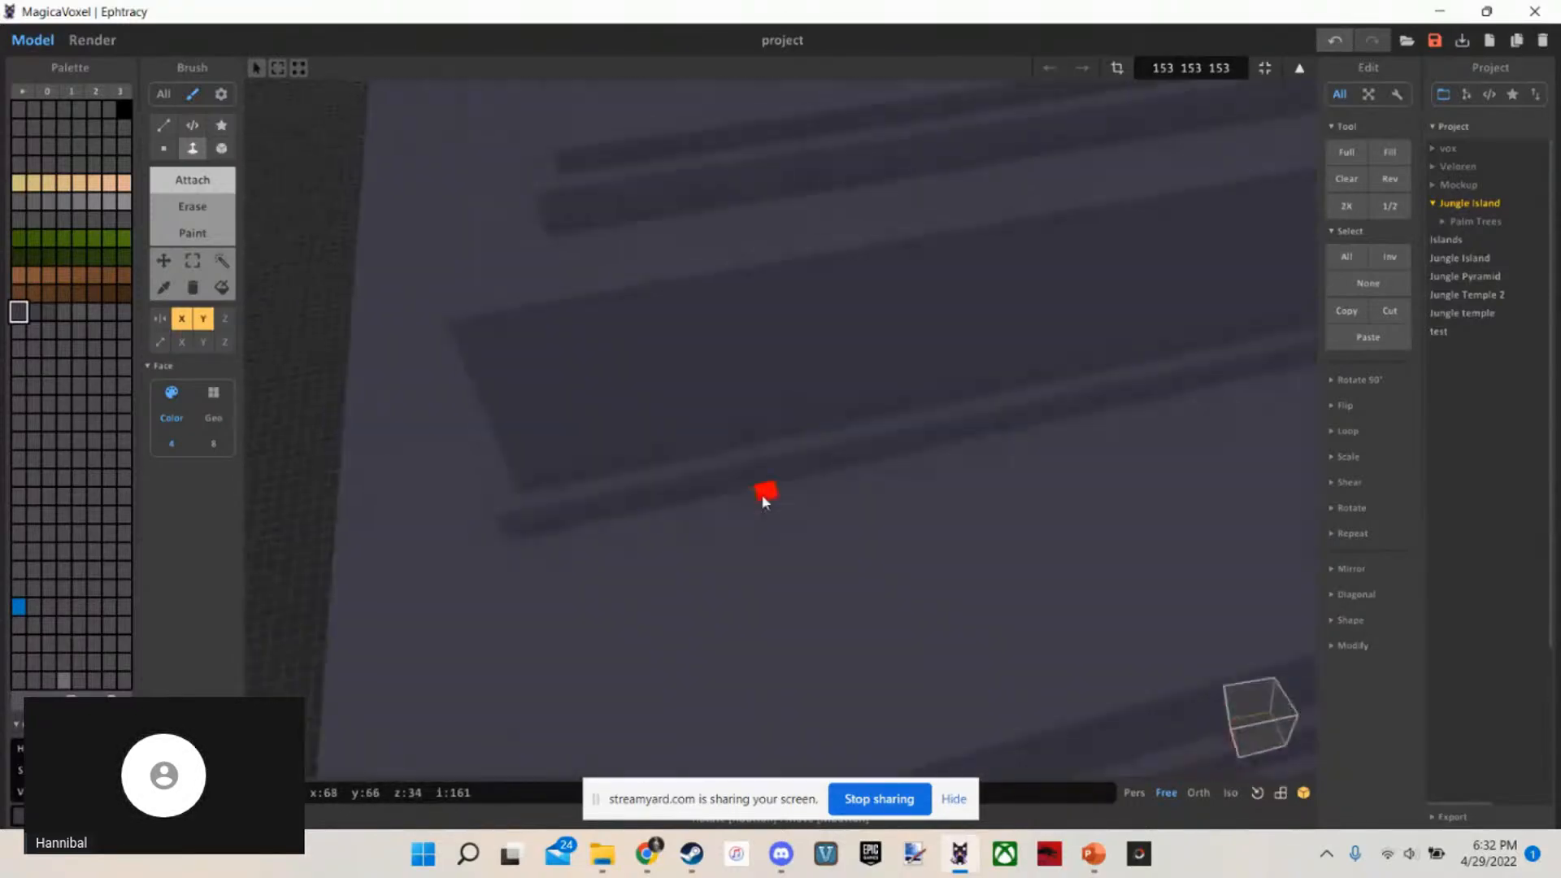
key("s")
right_click_drag(762, 498, 767, 405)
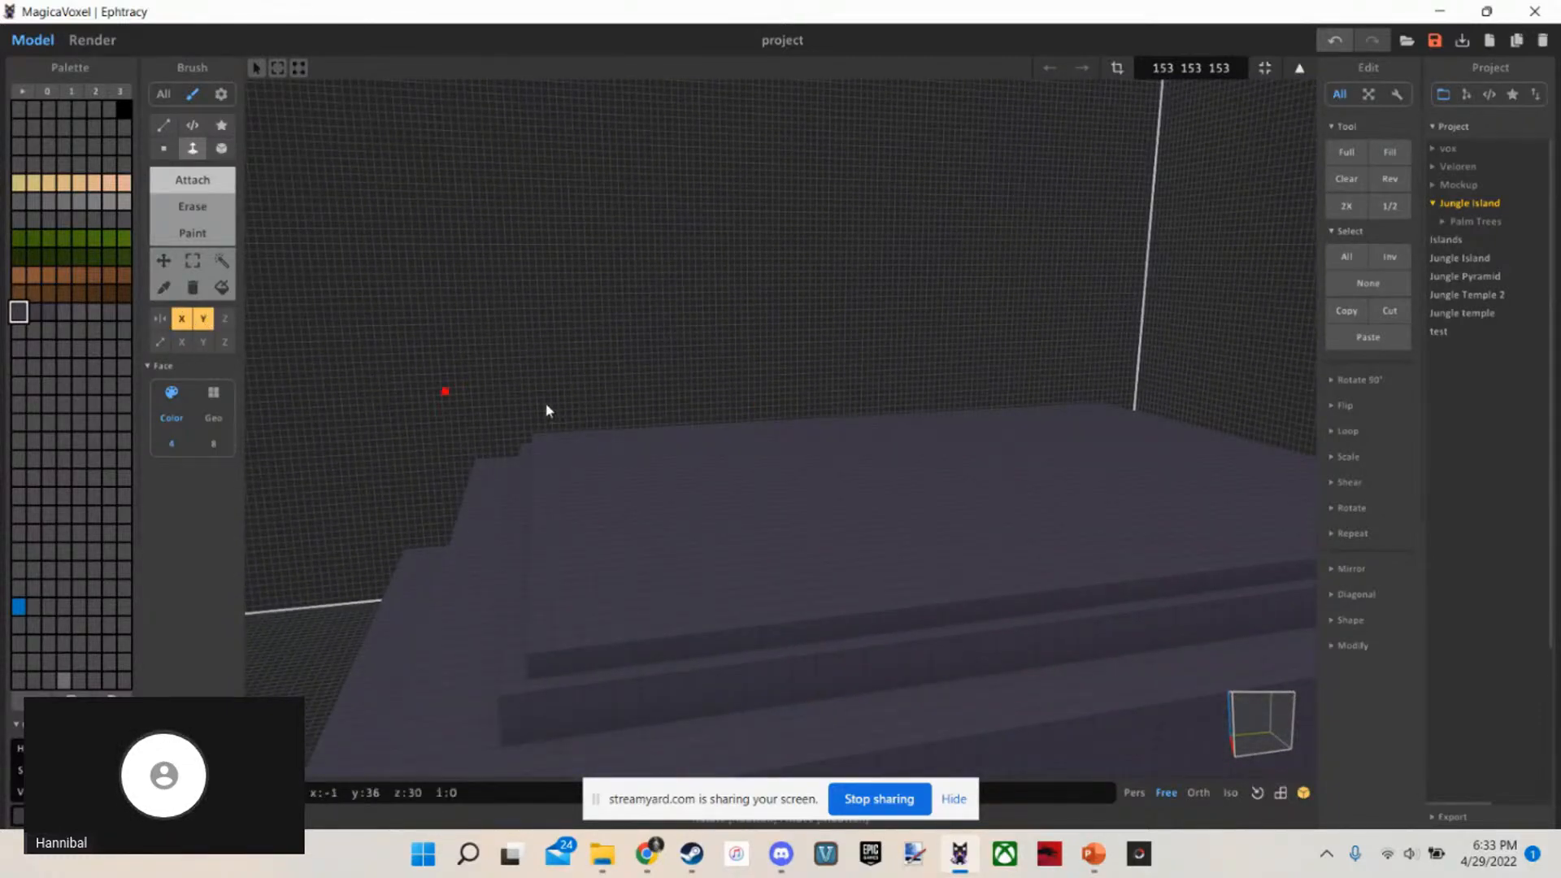
Raise the topmost inset slab into a tall block with Face, bringing its top layer to z 40
right_click_drag(546, 405, 639, 447)
key("s")
key("a")
right_click_drag(741, 439, 600, 430)
scroll(829, 439, "up", 5)
scroll(853, 437, "down", 8)
scroll(859, 437, "up", 3)
scroll(865, 436, "up", 4)
scroll(729, 487, "down", 5)
scroll(728, 487, "up", 3)
scroll(729, 488, "up", 3)
scroll(563, 397, "down", 4)
scroll(599, 430, "up", 5)
scroll(601, 435, "down", 3)
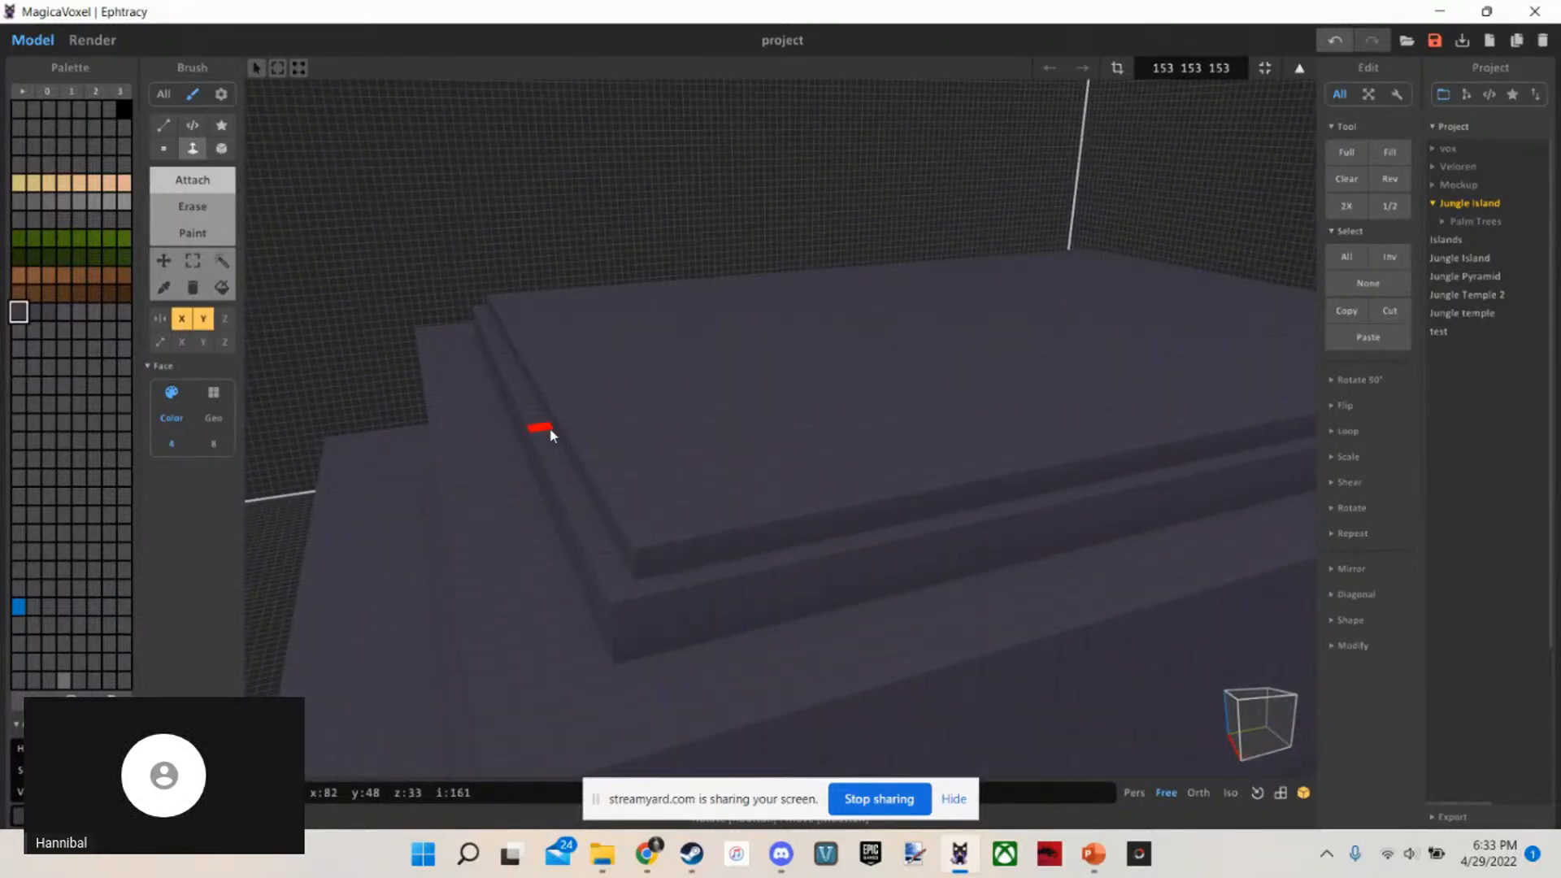
scroll(492, 435, "down", 1)
left_click(494, 435)
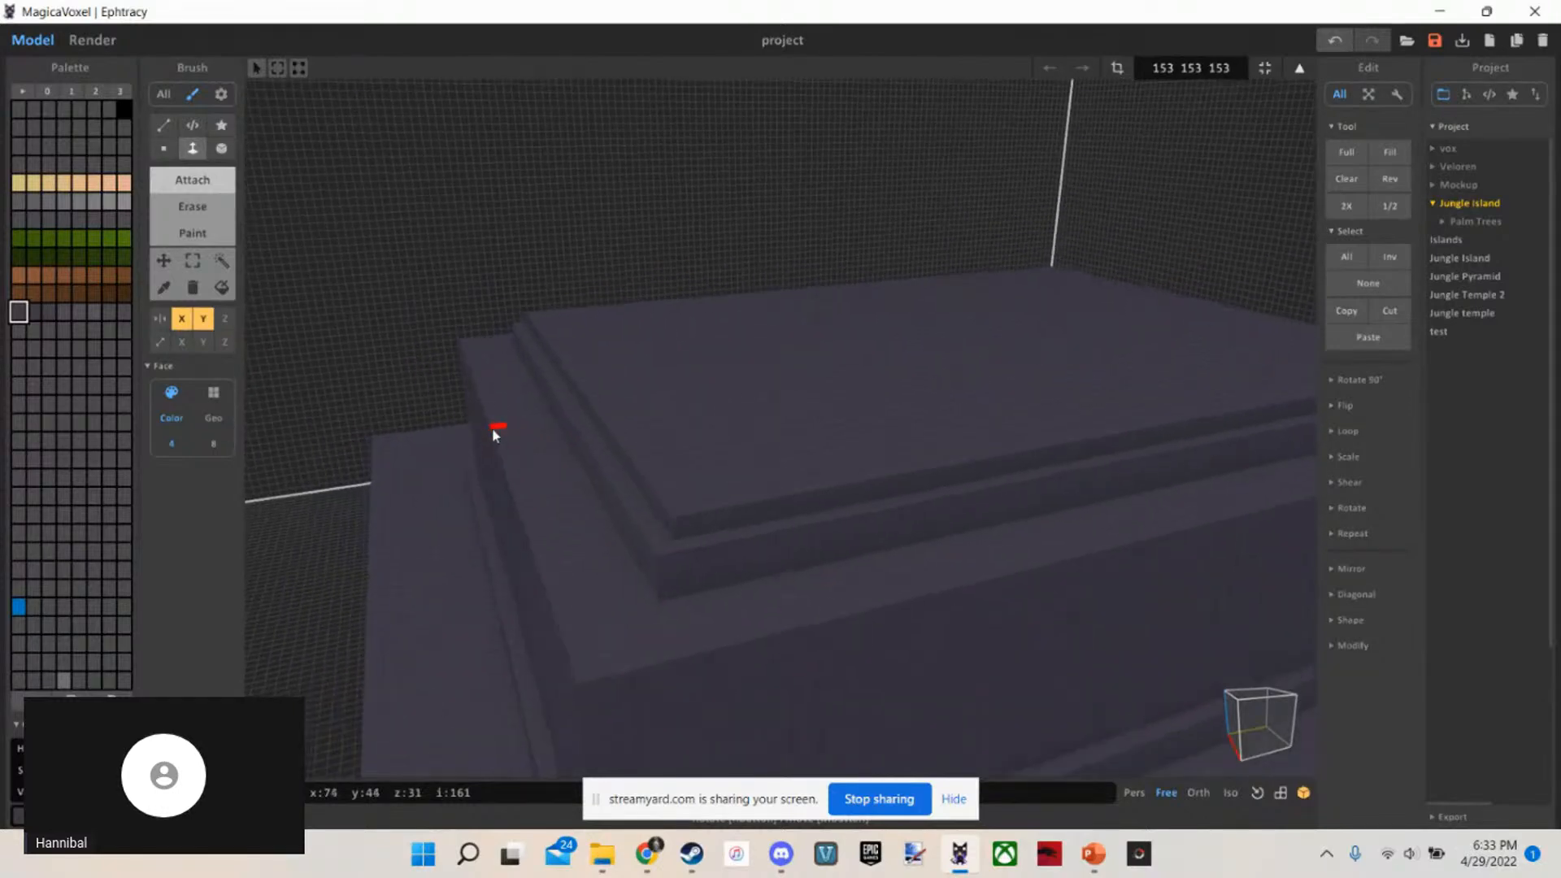
key("ctrl+z")
left_click_drag(704, 467, 752, 332)
scroll(690, 426, "down", 8)
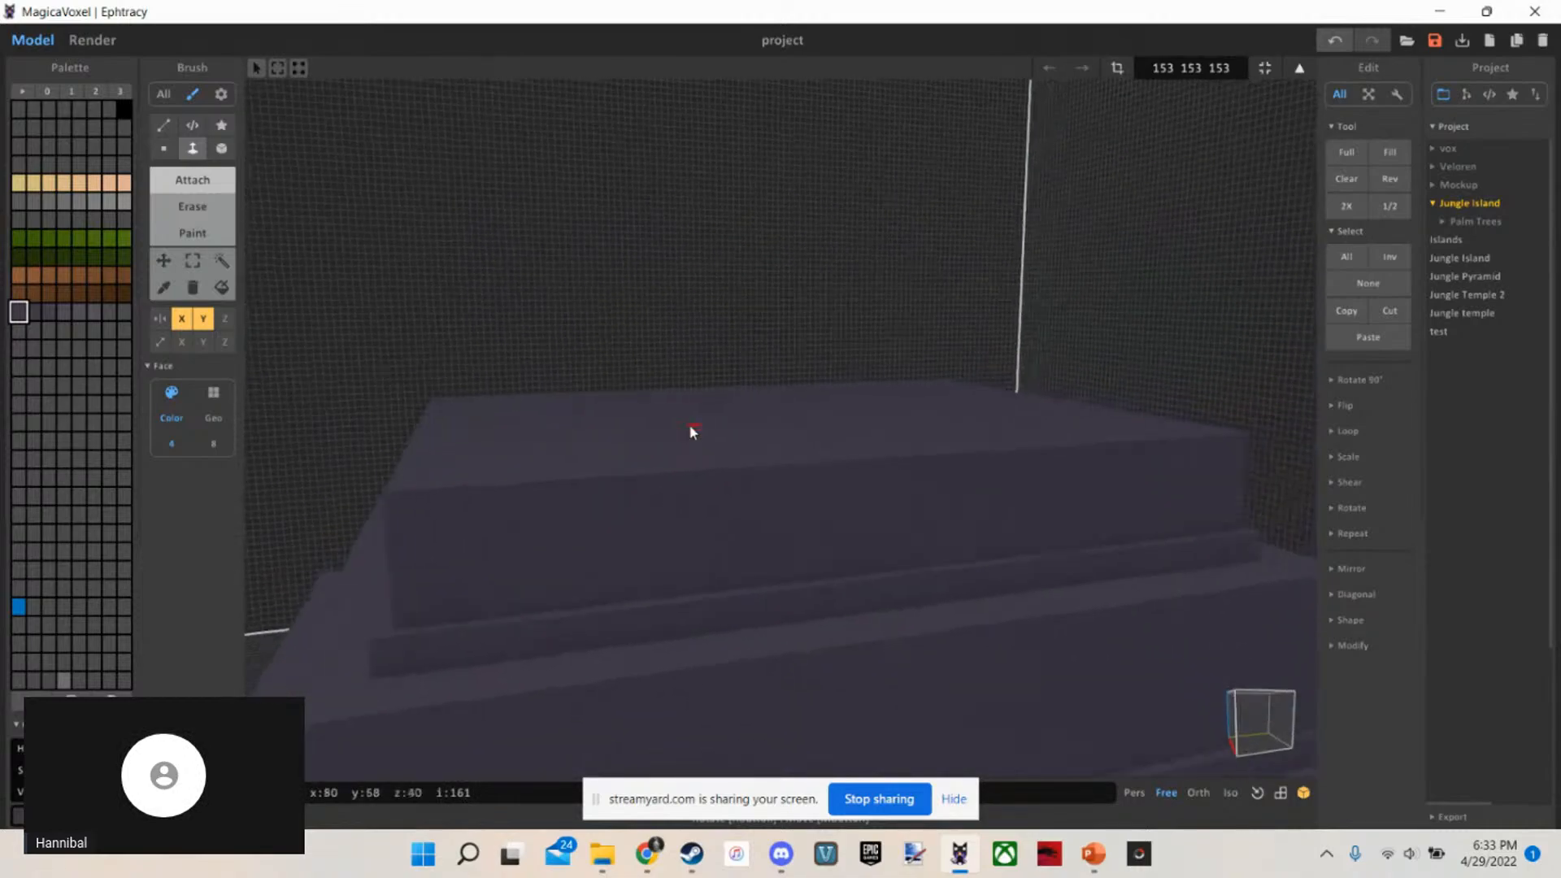
Draw a mirrored, 1-voxel-high Box slab on top of the tall block, inset from its edges
key("b")
scroll(691, 431, "up", 6)
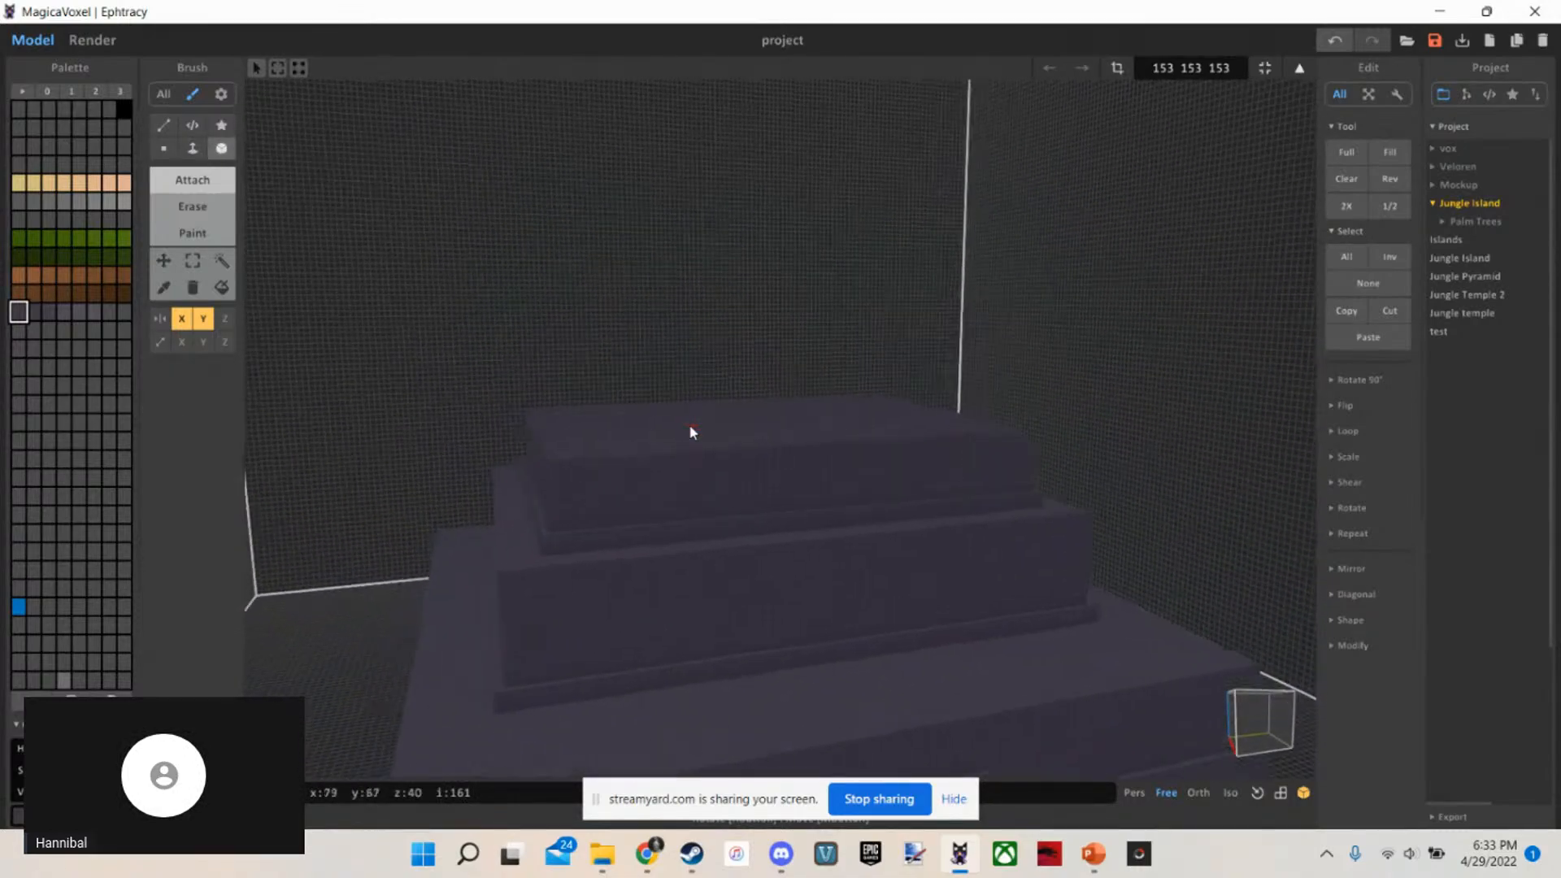
scroll(691, 431, "up", 6)
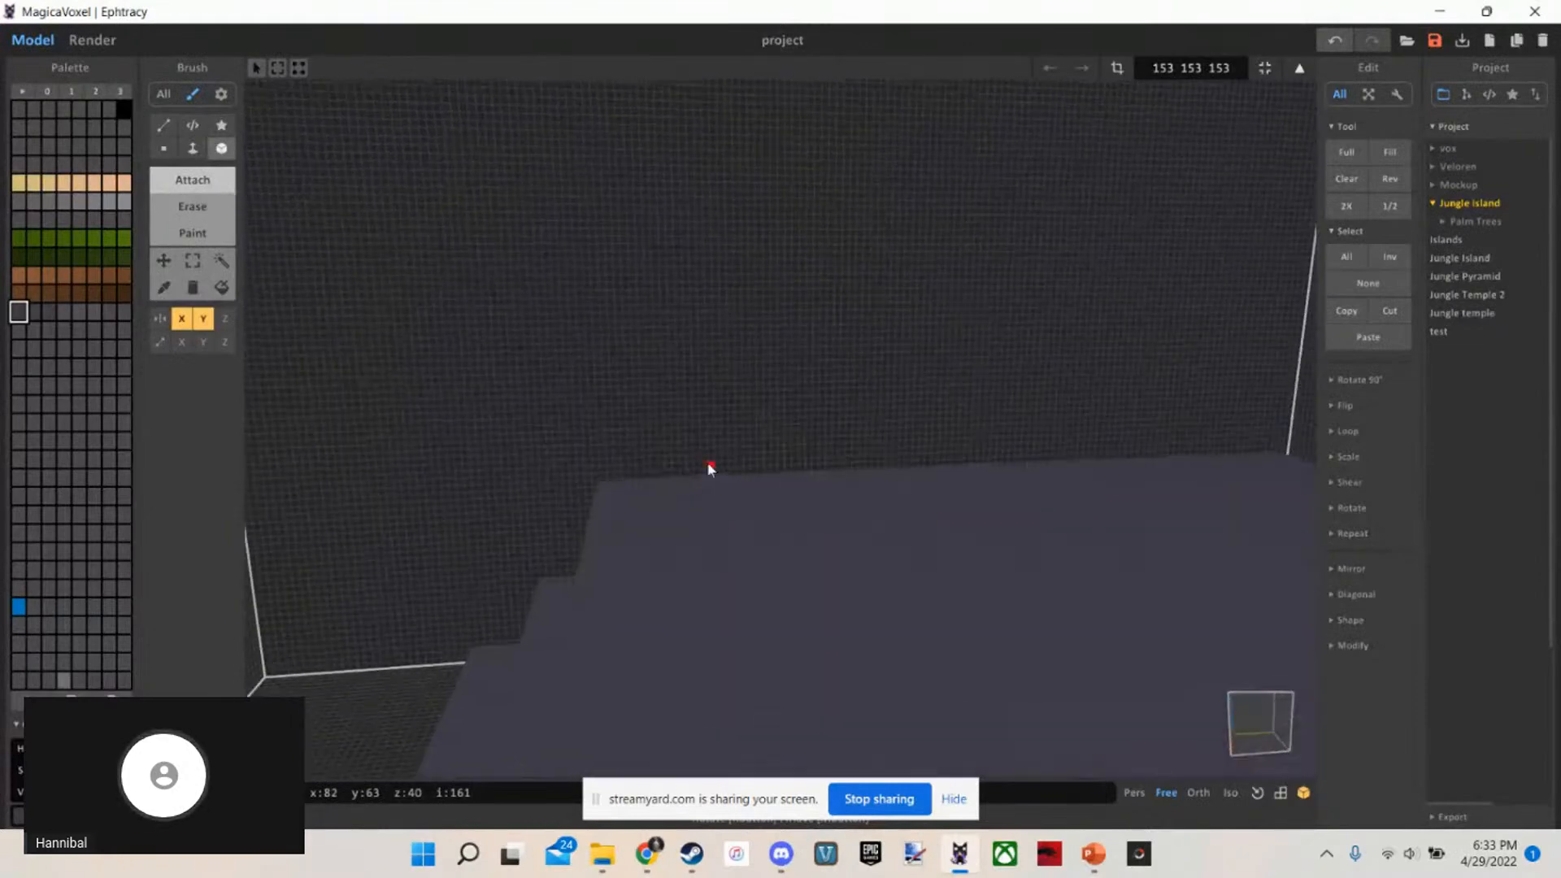
right_click_drag(708, 464, 670, 593)
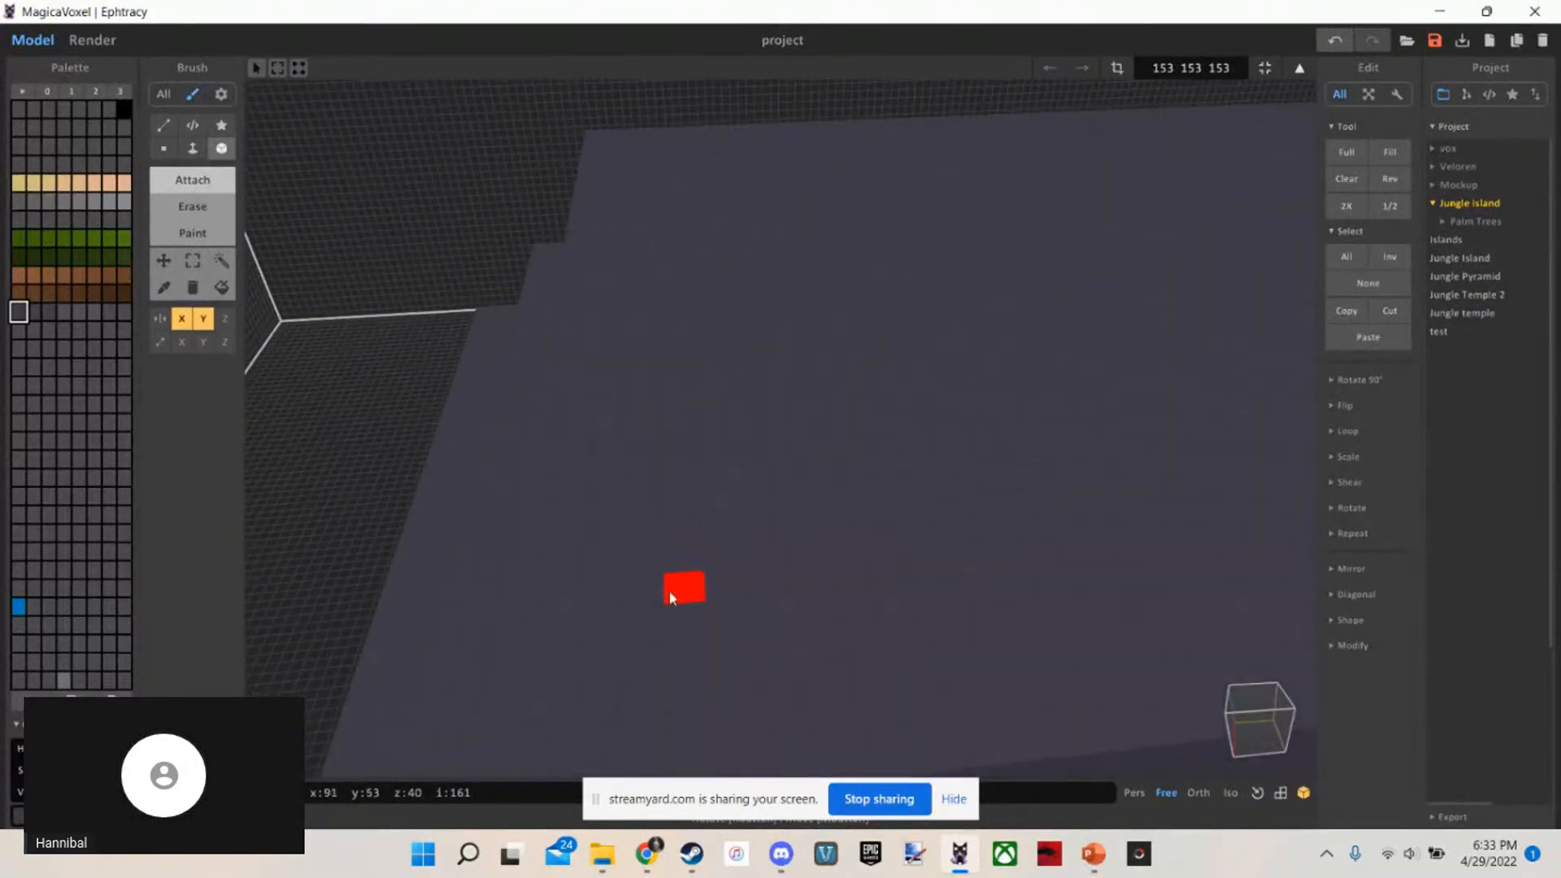
scroll(667, 596, "down", 2)
scroll(686, 645, "down", 4)
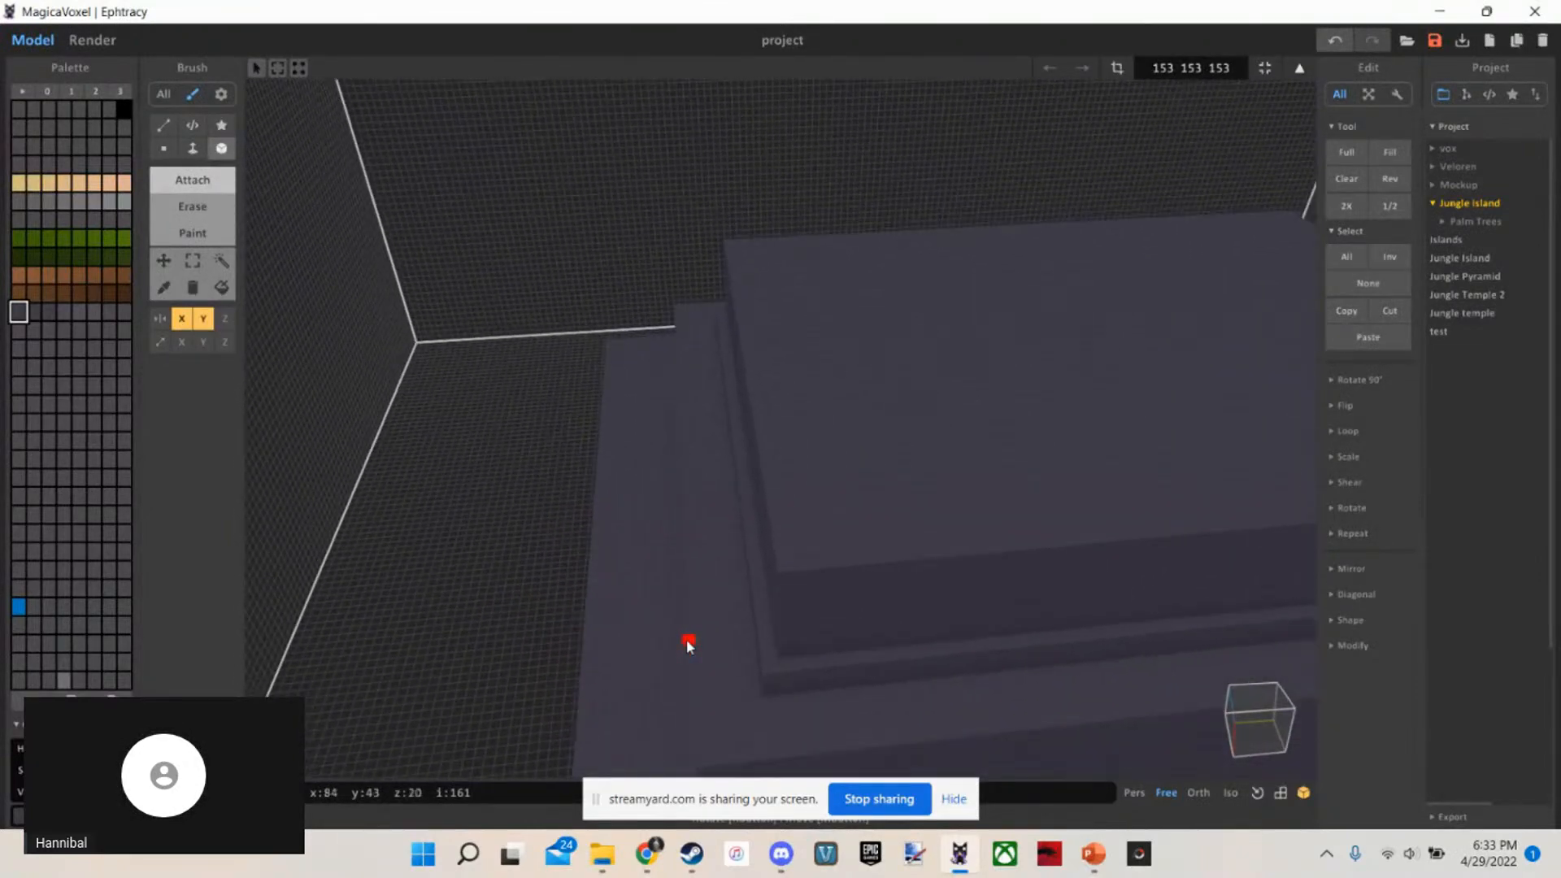
scroll(686, 645, "up", 5)
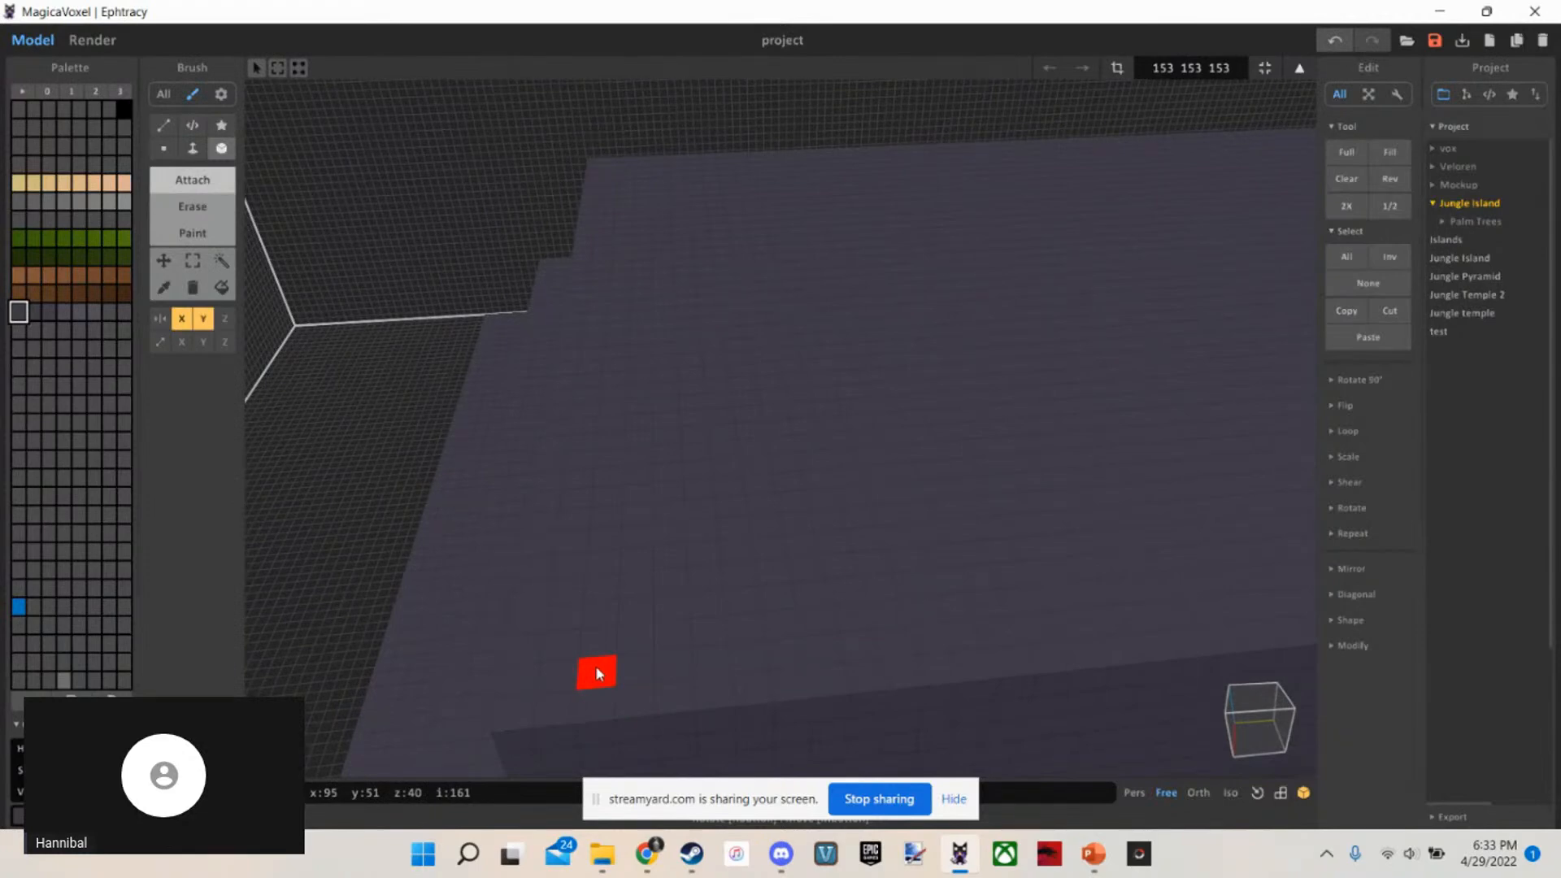
scroll(598, 666, "down", 4)
right_click_drag(600, 666, 587, 695)
scroll(714, 713, "down", 2)
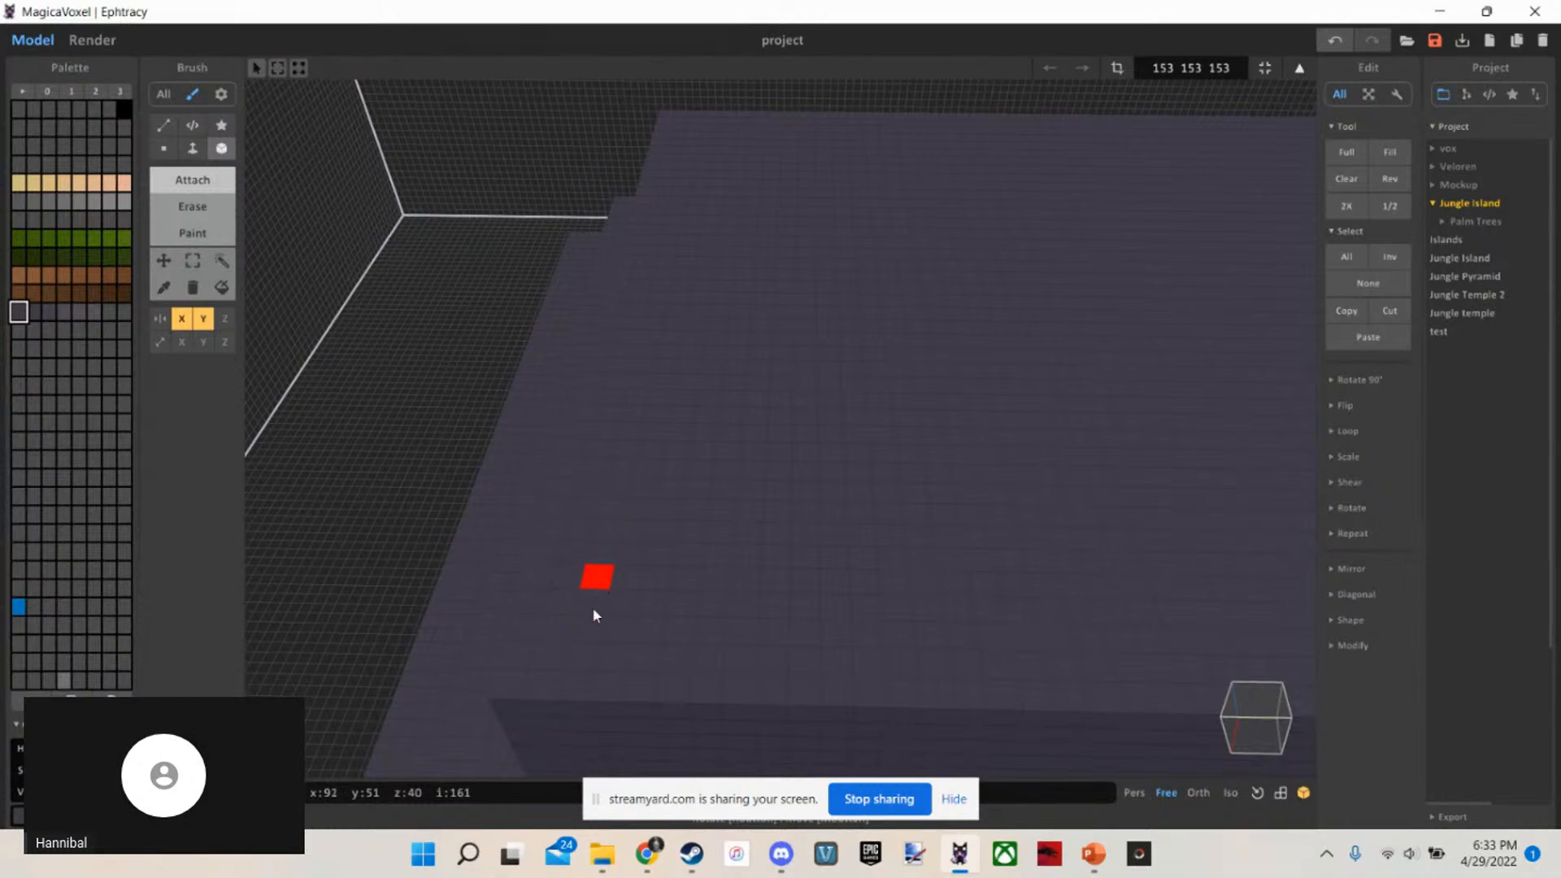
mouse_move(583, 679)
left_mouse_down()
mouse_move(606, 554)
mouse_move(794, 539)
mouse_move(1003, 355)
mouse_move(1179, 294)
left_mouse_up()
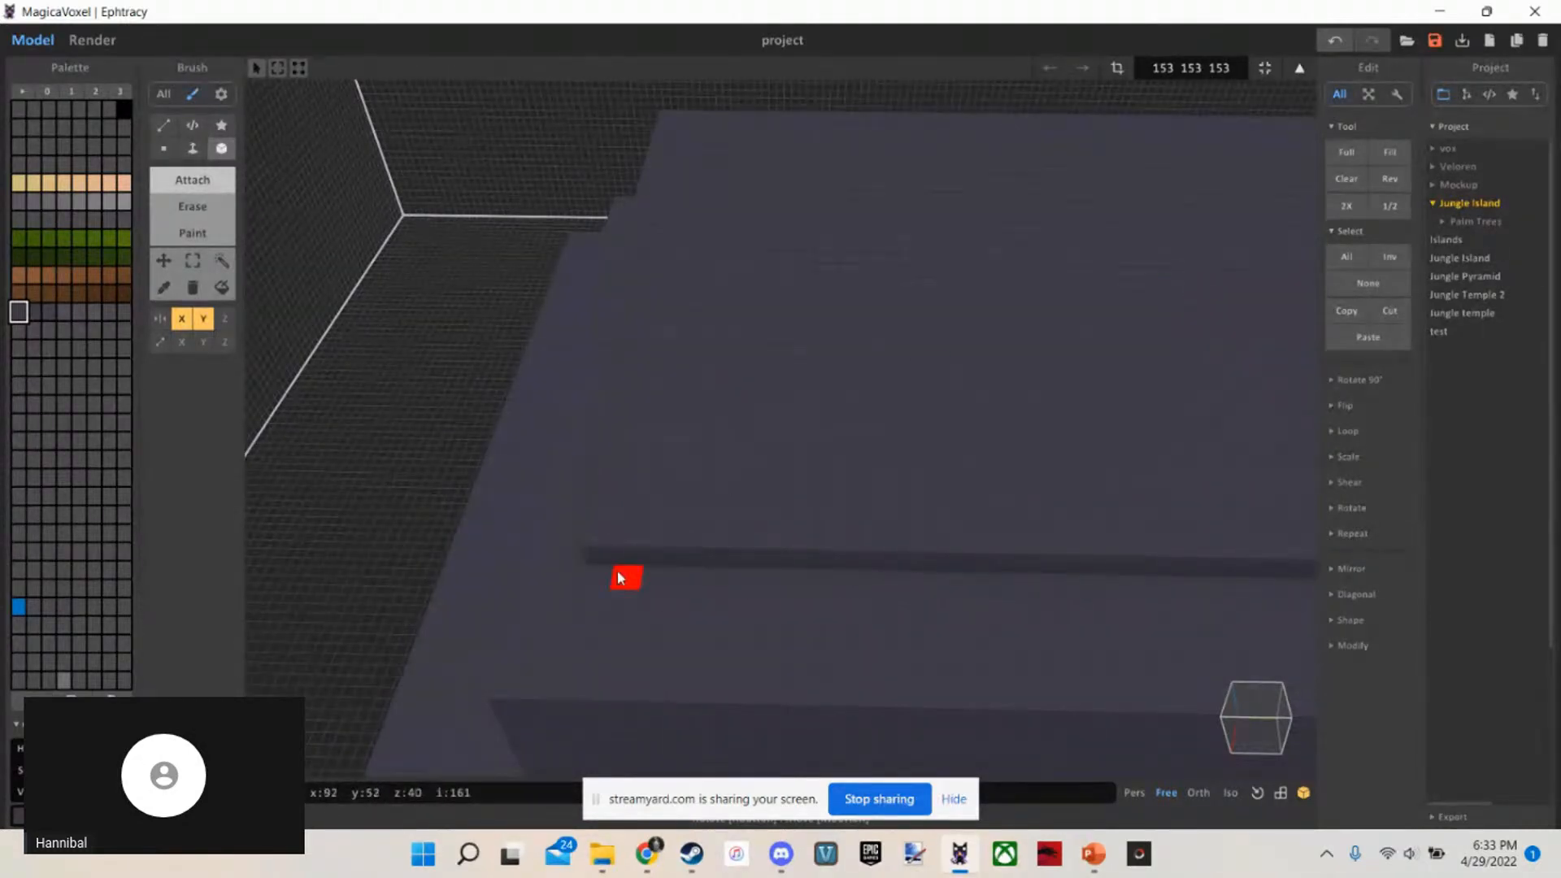
Add another mirrored Box slab on top of the inset slab, set slightly inward from its edges
key("f")
scroll(642, 561, "down", 6)
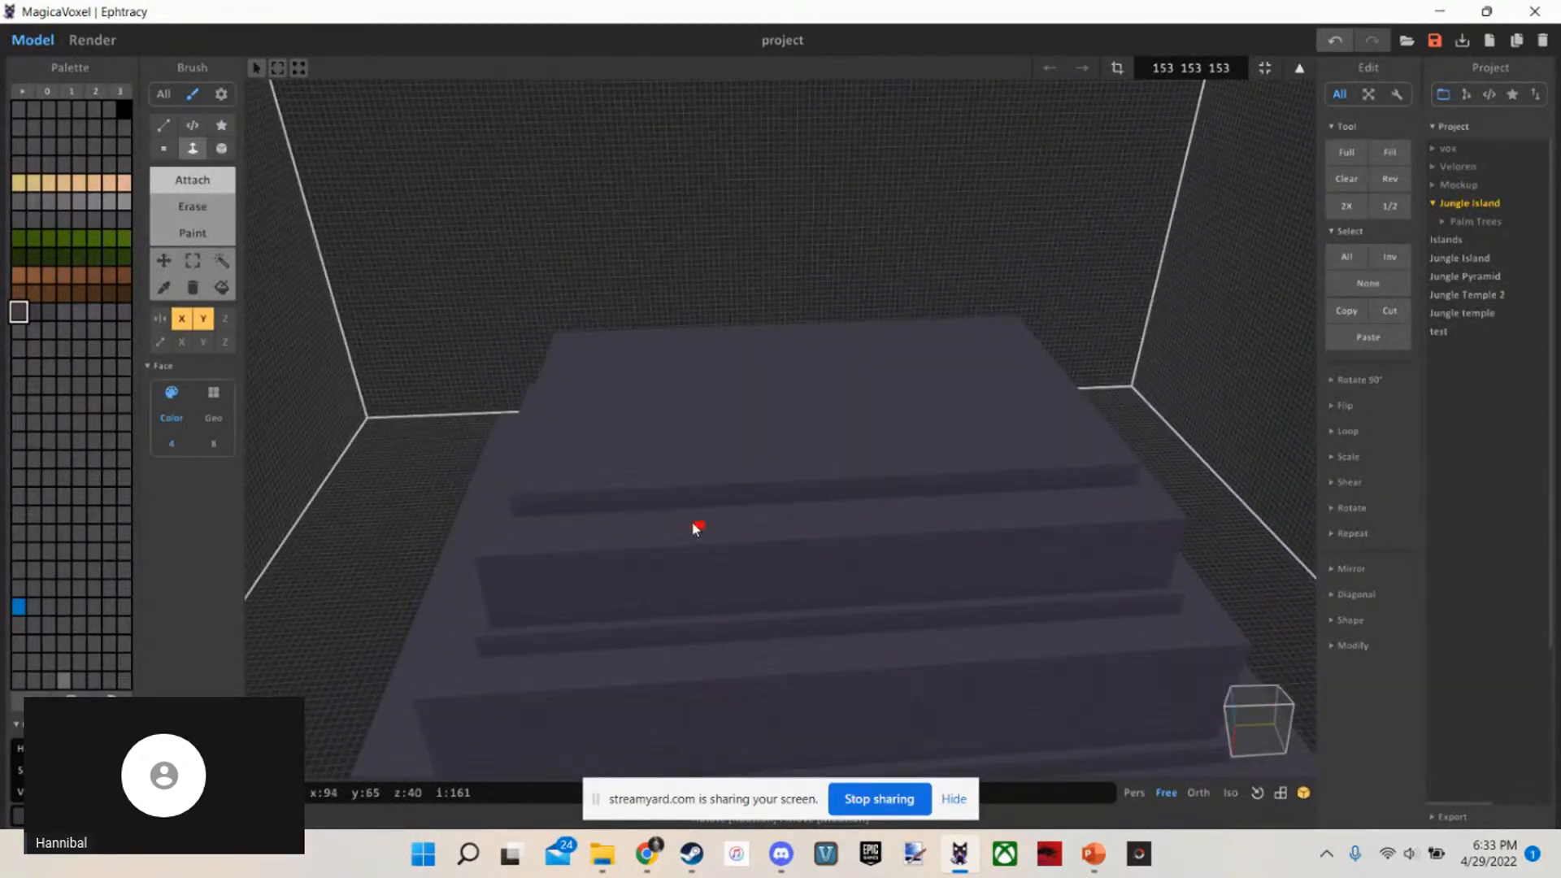
scroll(697, 528, "up", 8)
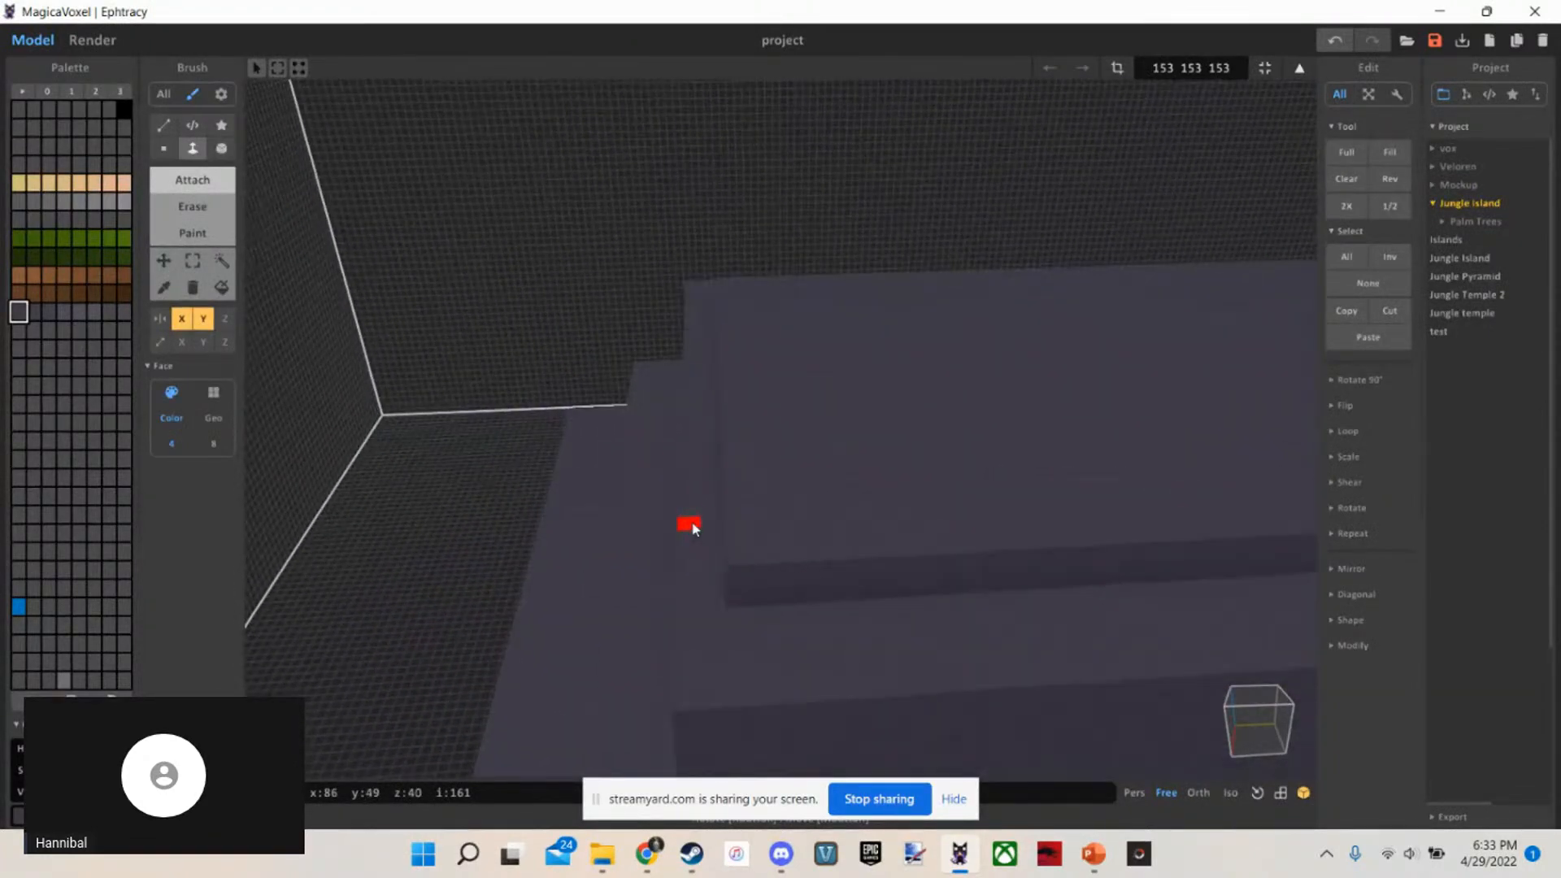
scroll(758, 506, "down", 3)
key("b")
mouse_move(763, 529)
left_mouse_down()
mouse_move(767, 499)
mouse_move(918, 351)
mouse_move(1102, 319)
left_mouse_up()
Raise the uppermost slab into a tall block with Face to form the temple's top tier
key("f")
mouse_move(948, 455)
left_mouse_down()
mouse_move(967, 272)
mouse_move(975, 294)
left_mouse_up()
scroll(792, 430, "up", 2)
scroll(805, 397, "down", 8)
mouse_move(792, 430)
right_mouse_down()
mouse_move(804, 397)
mouse_move(790, 401)
right_mouse_up()
scroll(789, 400, "up", 4)
scroll(789, 402, "up", 3)
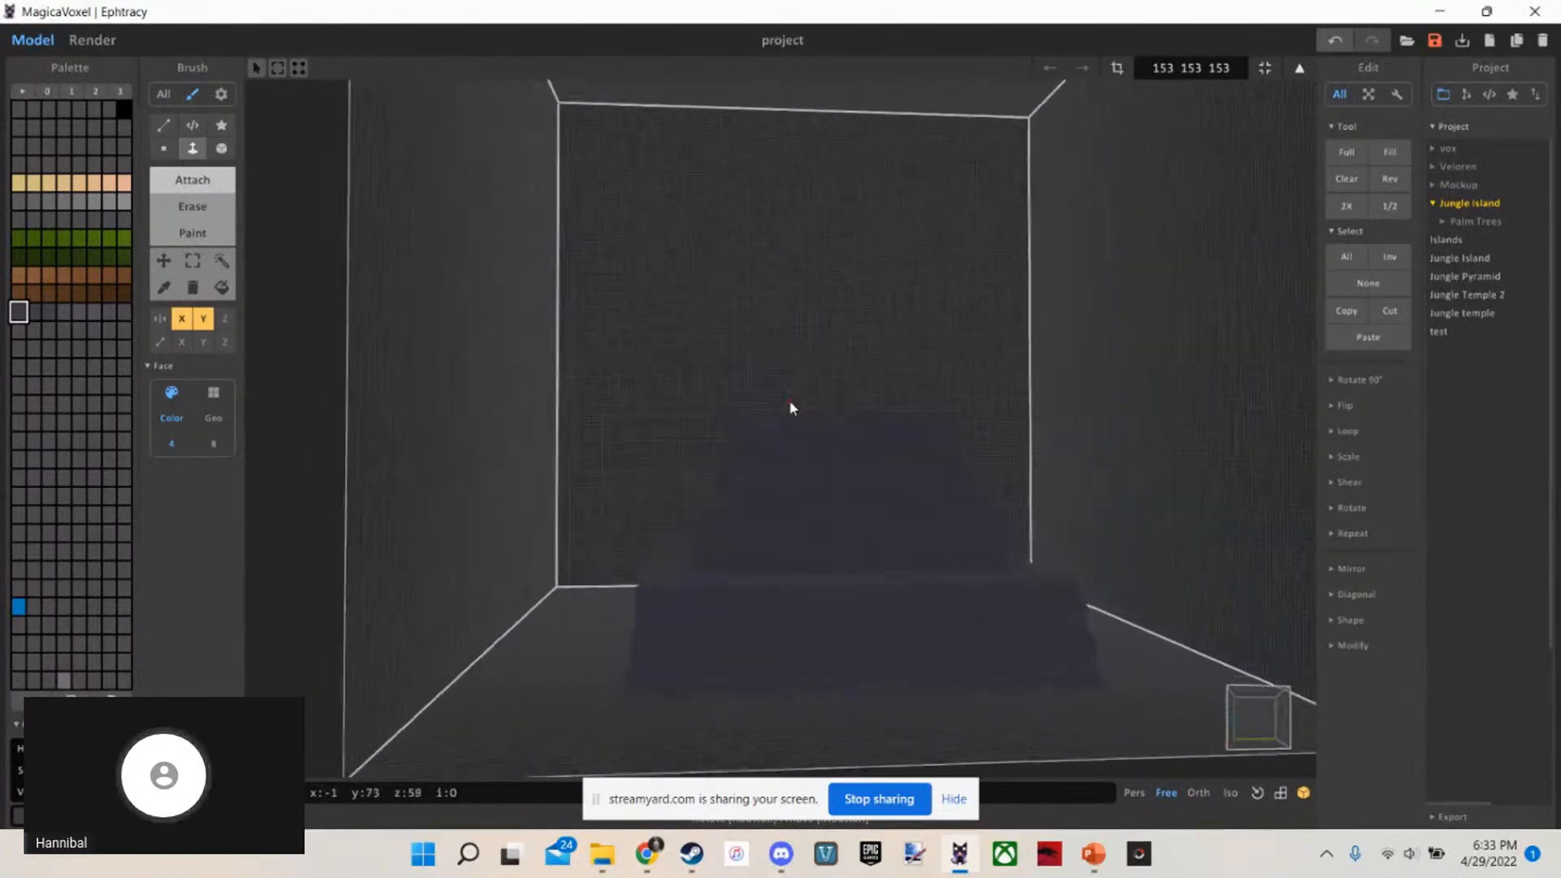
Switch to PowerPoint to check the temple concept art on the Building! slide, and return to the MagicaVoxel model
key("alt+Tab")
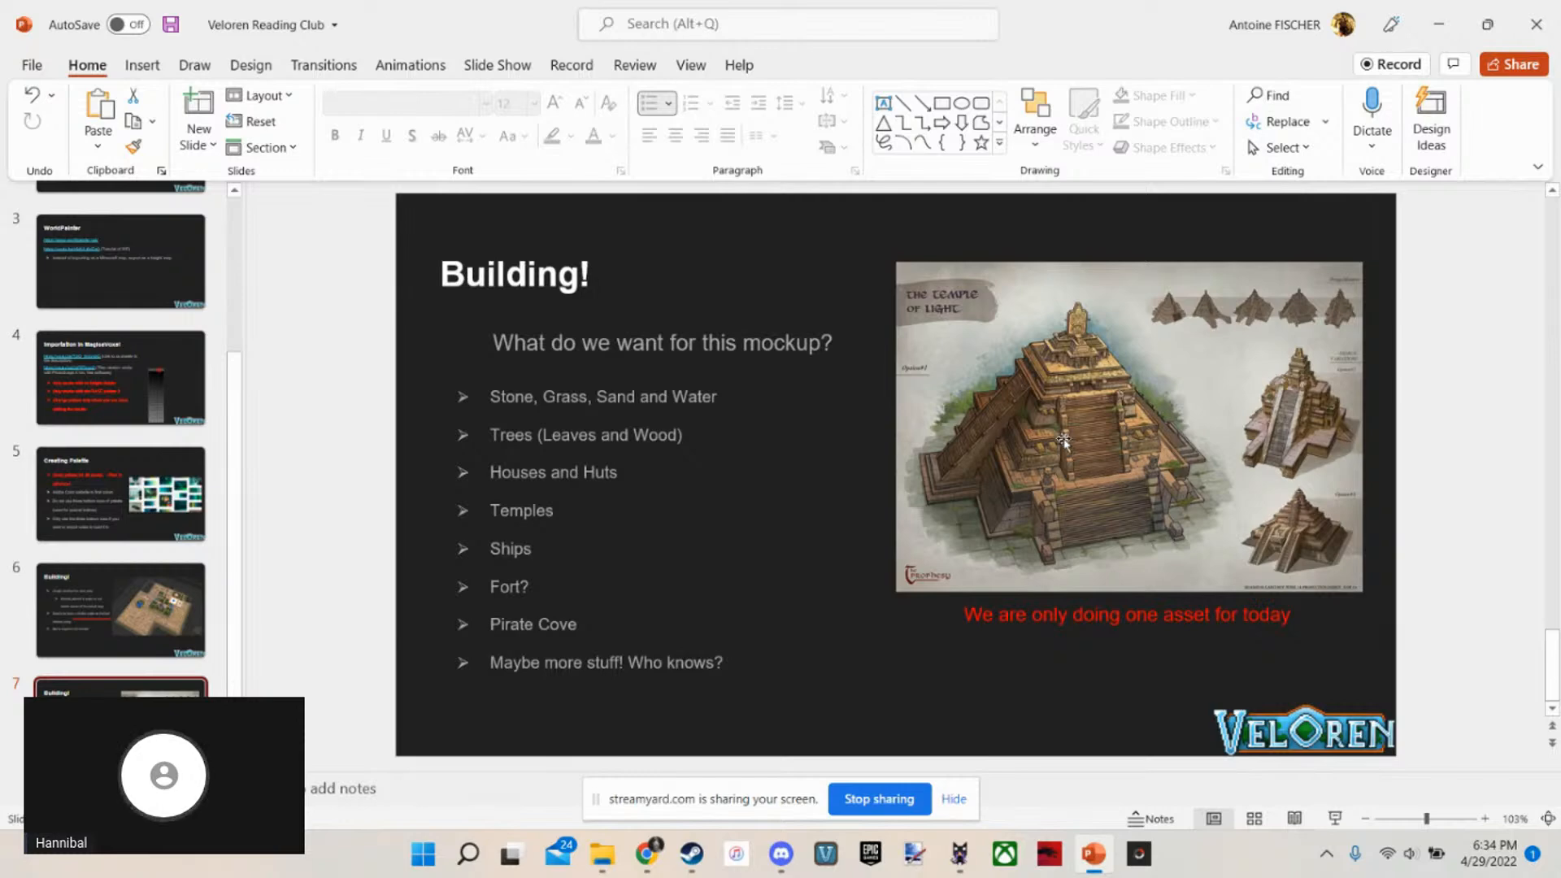
left_click(1440, 24)
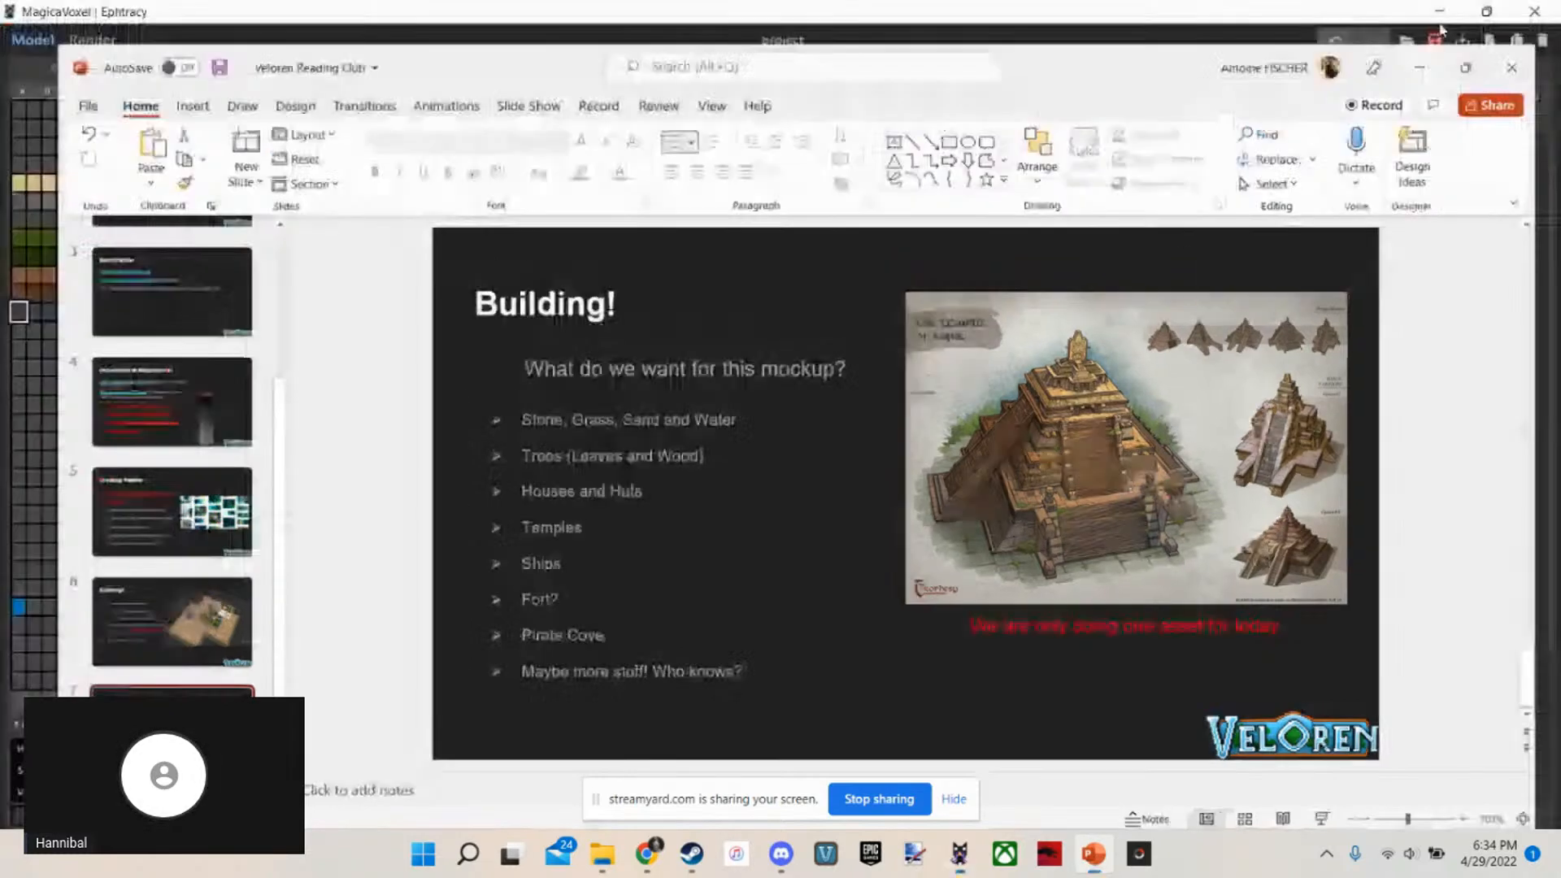
scroll(749, 516, "up", 5)
Try to erase mirrored Box recesses of 9 by 11 voxels, 1 voxel deep, in the top tier's surface
mouse_move(797, 562)
right_mouse_down()
mouse_move(806, 501)
mouse_move(790, 616)
mouse_move(815, 606)
mouse_move(832, 699)
mouse_move(826, 593)
mouse_move(773, 407)
mouse_move(700, 273)
right_mouse_up()
key("r")
key("b")
mouse_move(698, 161)
left_mouse_down()
mouse_move(870, 436)
mouse_move(939, 414)
left_mouse_up()
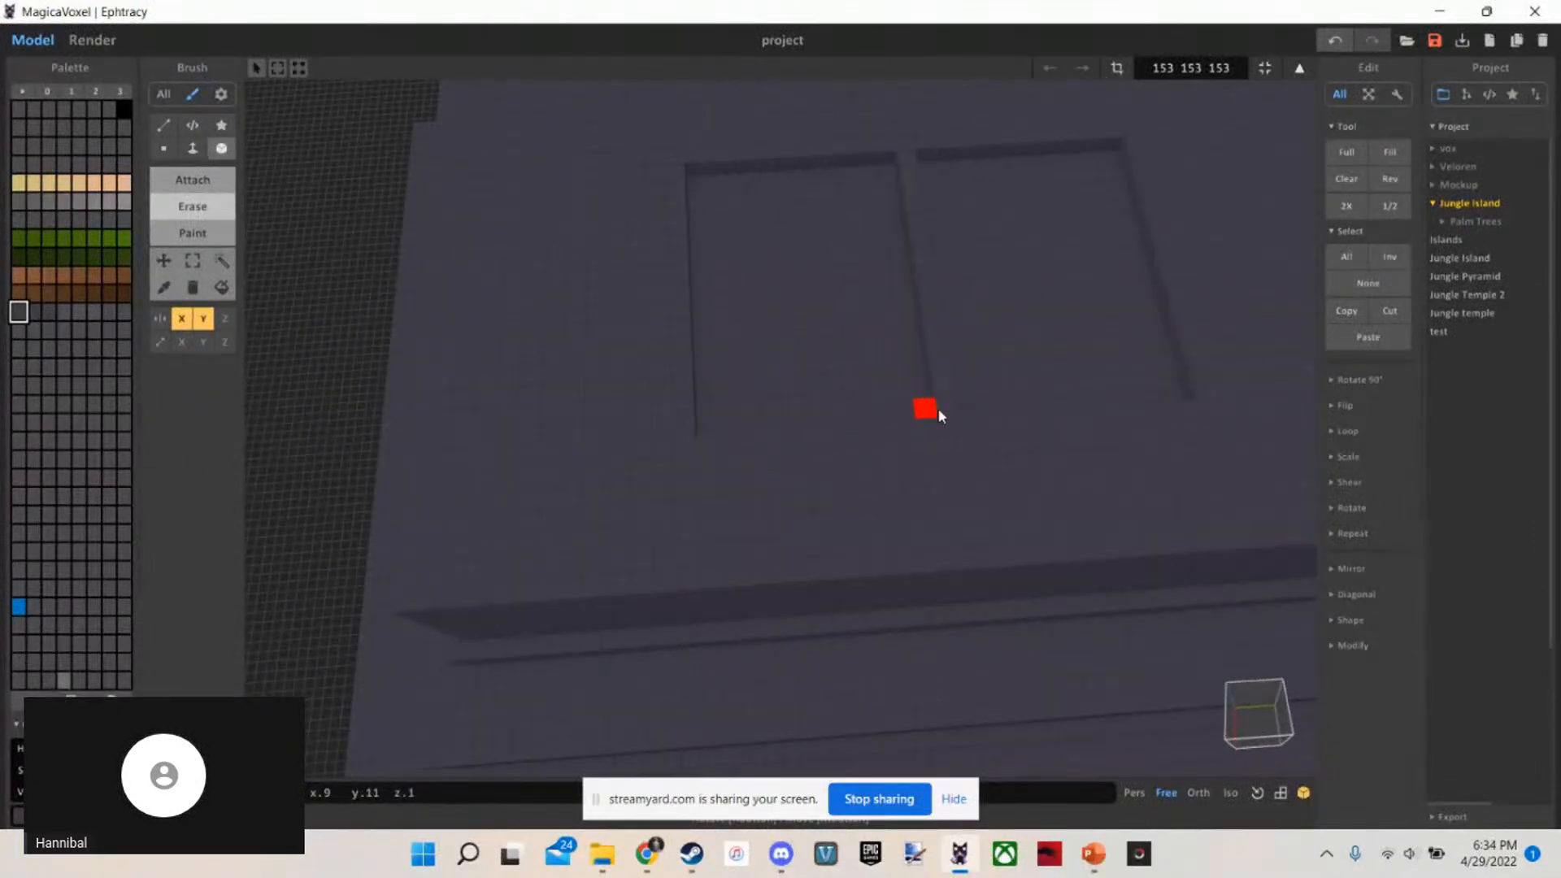
key("ctrl+z")
Examine the whole temple's stepped silhouette from a distance, and its tiers and corner from closer up
scroll(838, 465, "up", 6)
mouse_move(842, 465)
right_mouse_down()
mouse_move(842, 366)
mouse_move(891, 361)
mouse_move(744, 448)
mouse_move(652, 444)
mouse_move(803, 345)
mouse_move(854, 375)
mouse_move(941, 516)
mouse_move(847, 362)
right_mouse_up()
scroll(843, 366, "down", 7)
scroll(843, 366, "up", 1)
scroll(892, 361, "down", 6)
scroll(742, 449, "down", 5)
scroll(741, 449, "up", 4)
scroll(811, 343, "down", 5)
scroll(857, 379, "down", 5)
scroll(866, 374, "up", 5)
scroll(843, 363, "down", 5)
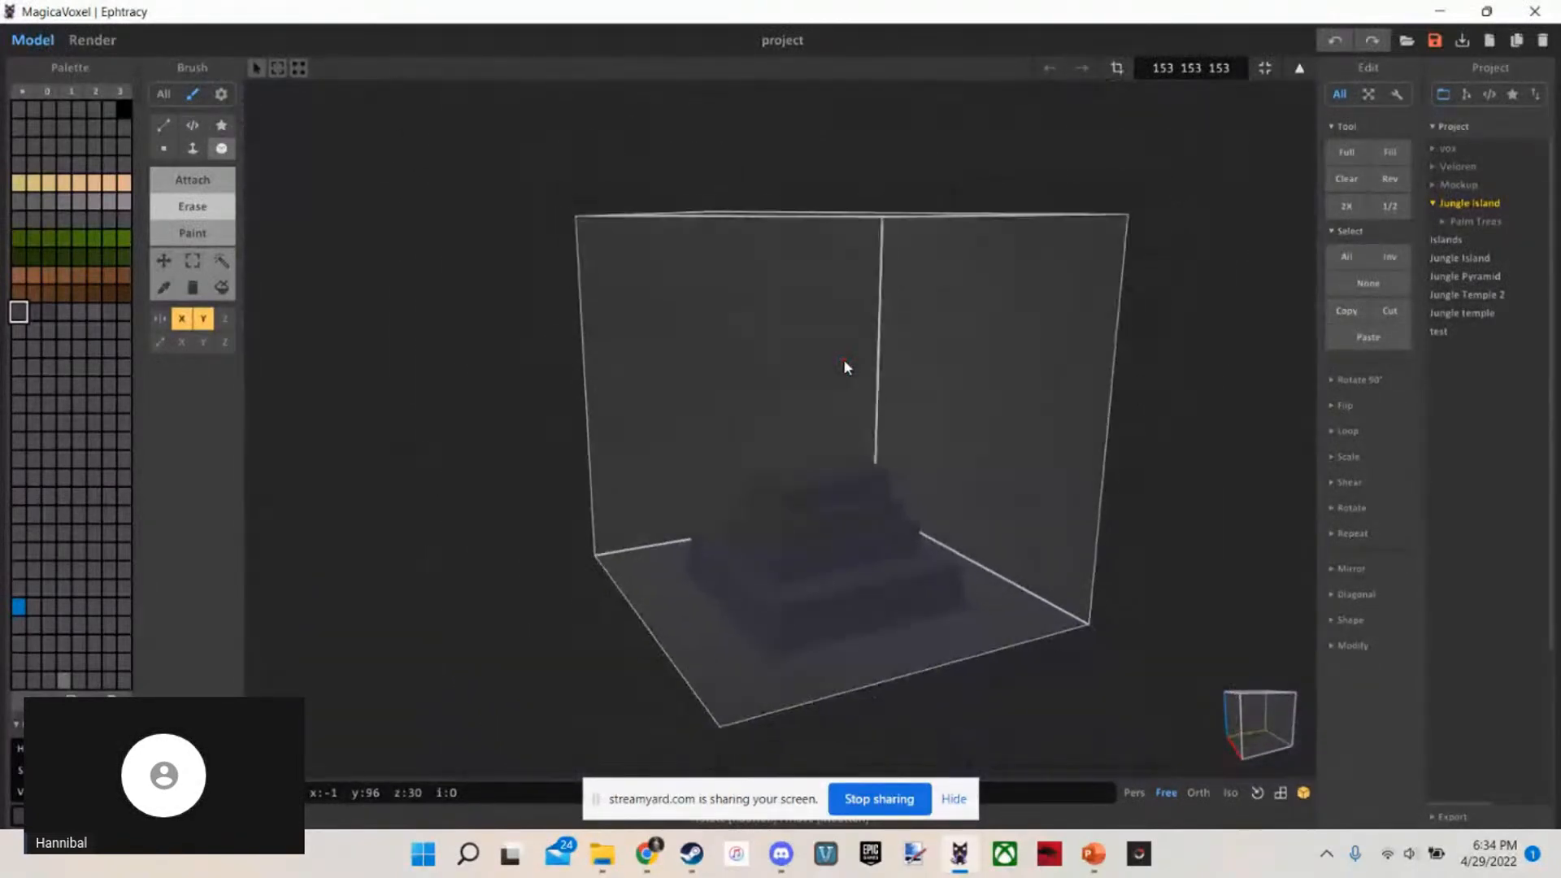
scroll(846, 364, "up", 2)
scroll(845, 366, "up", 2)
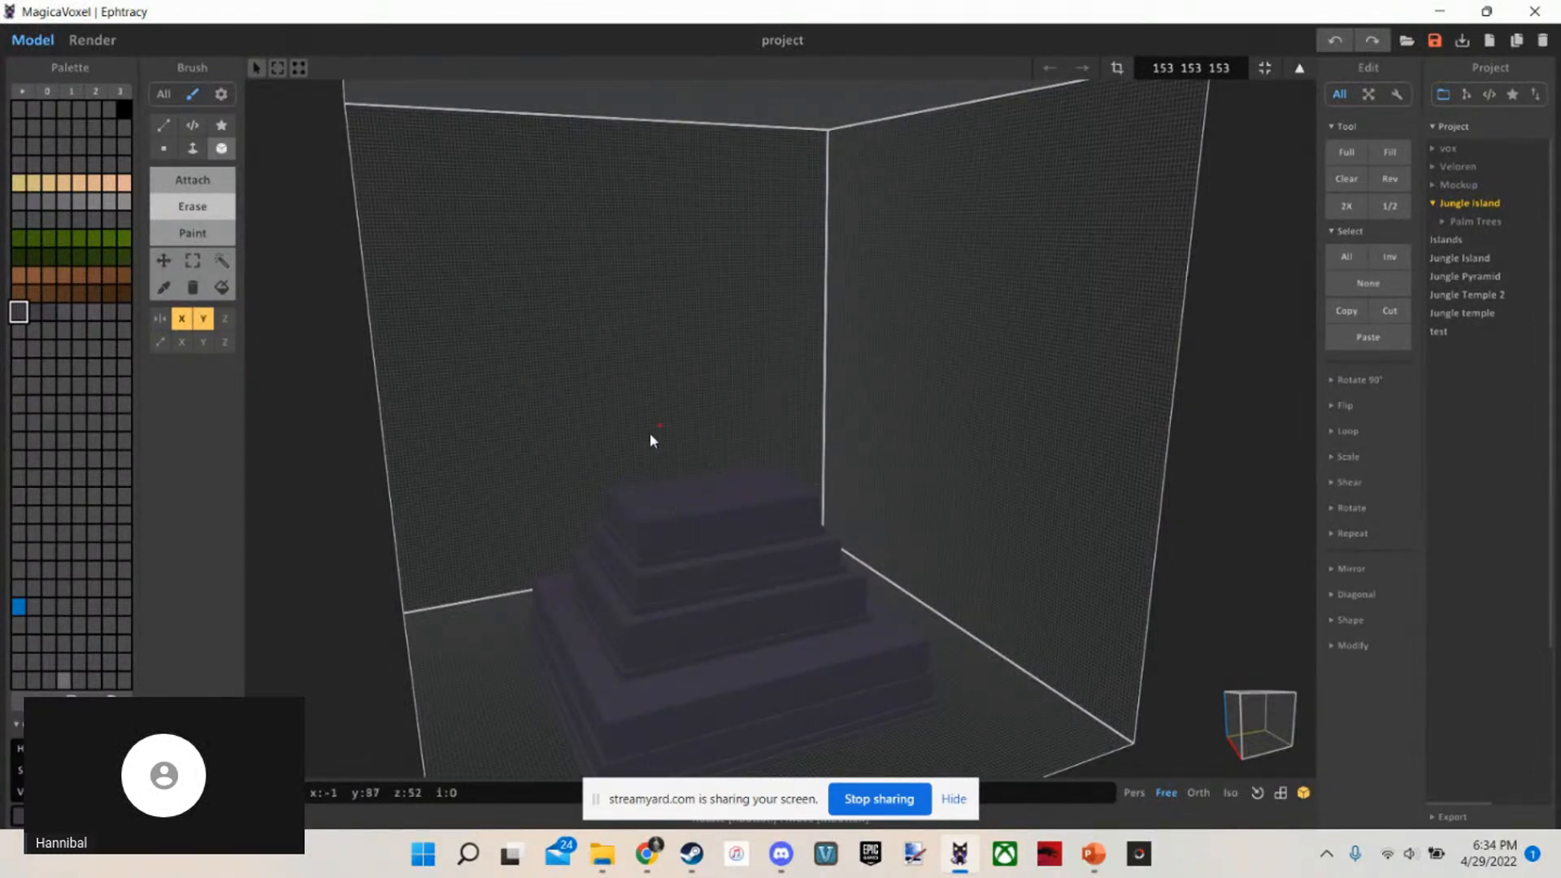
scroll(680, 509, "up", 10)
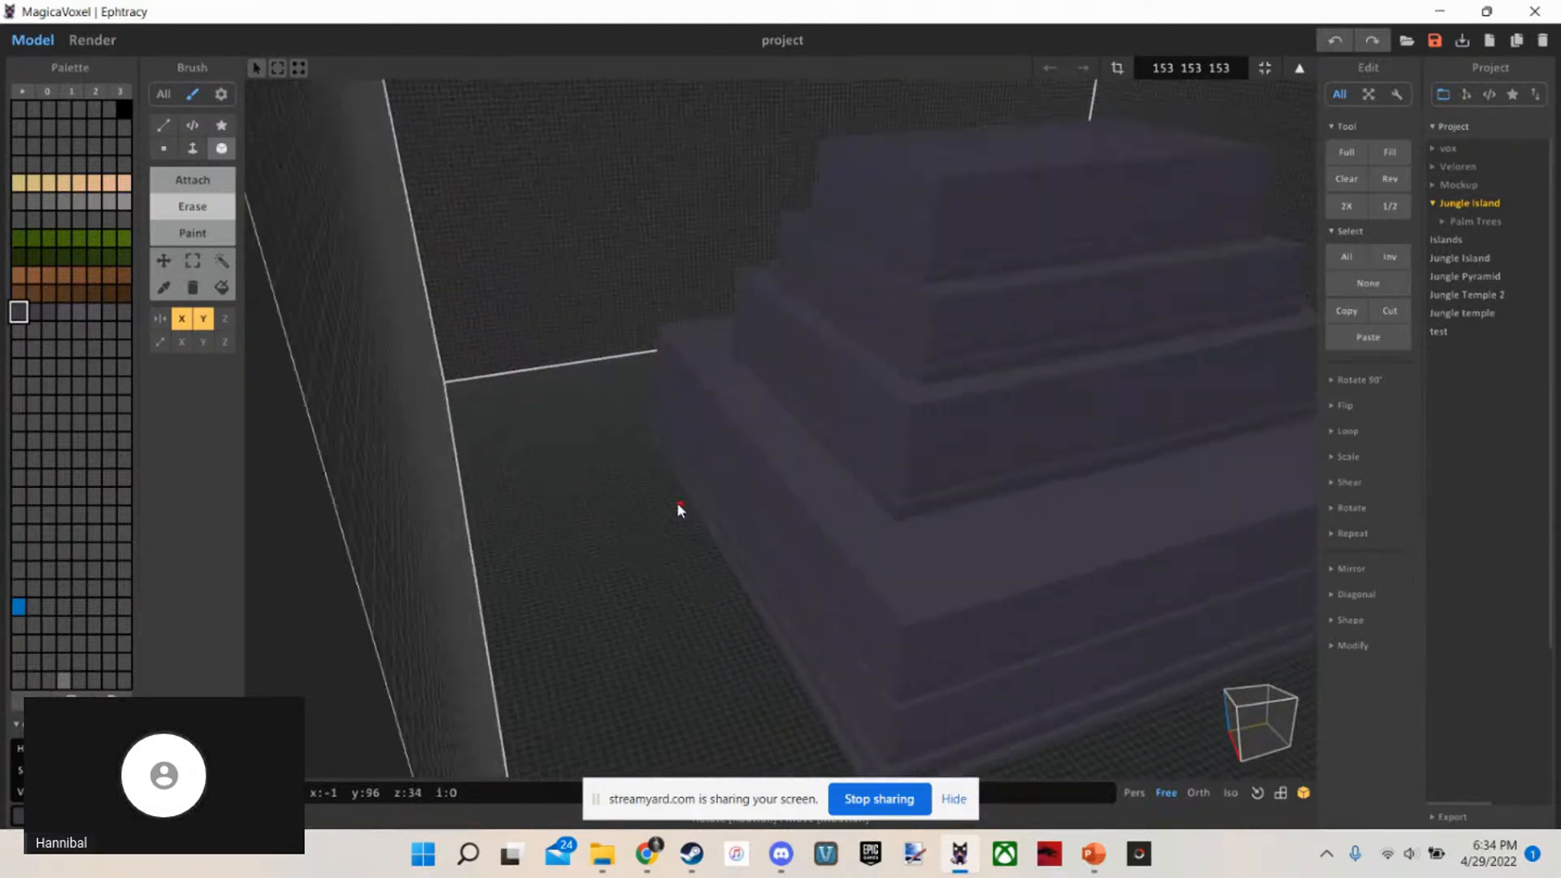
scroll(680, 509, "up", 10)
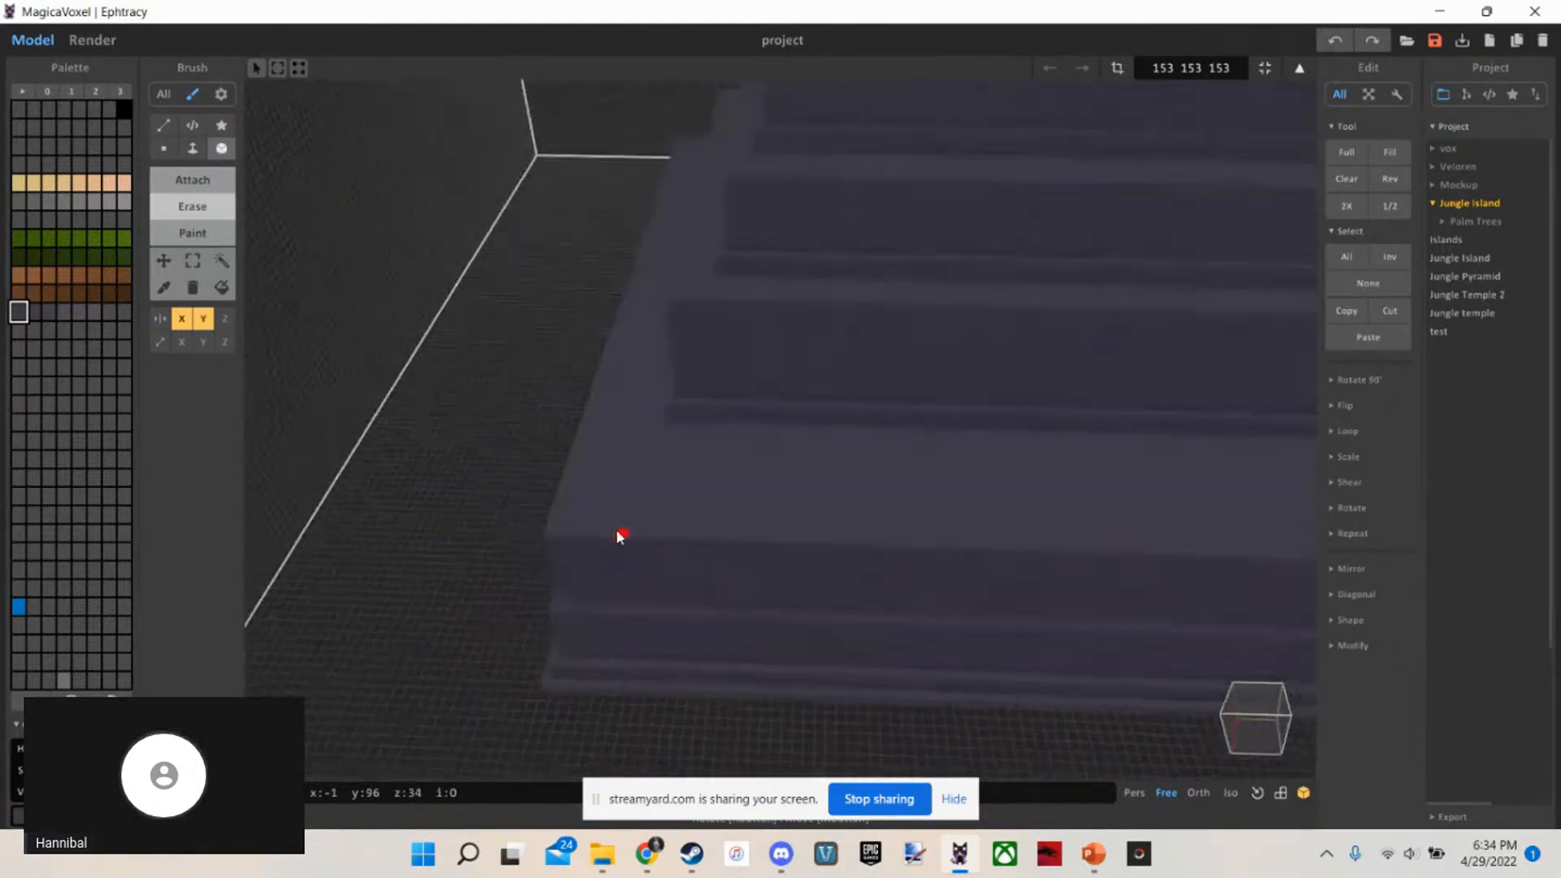
Examine the front of the base tiers and their lower edges up close
mouse_move(617, 532)
right_mouse_down()
mouse_move(627, 473)
mouse_move(657, 592)
mouse_move(628, 415)
mouse_move(631, 532)
mouse_move(627, 516)
right_mouse_up()
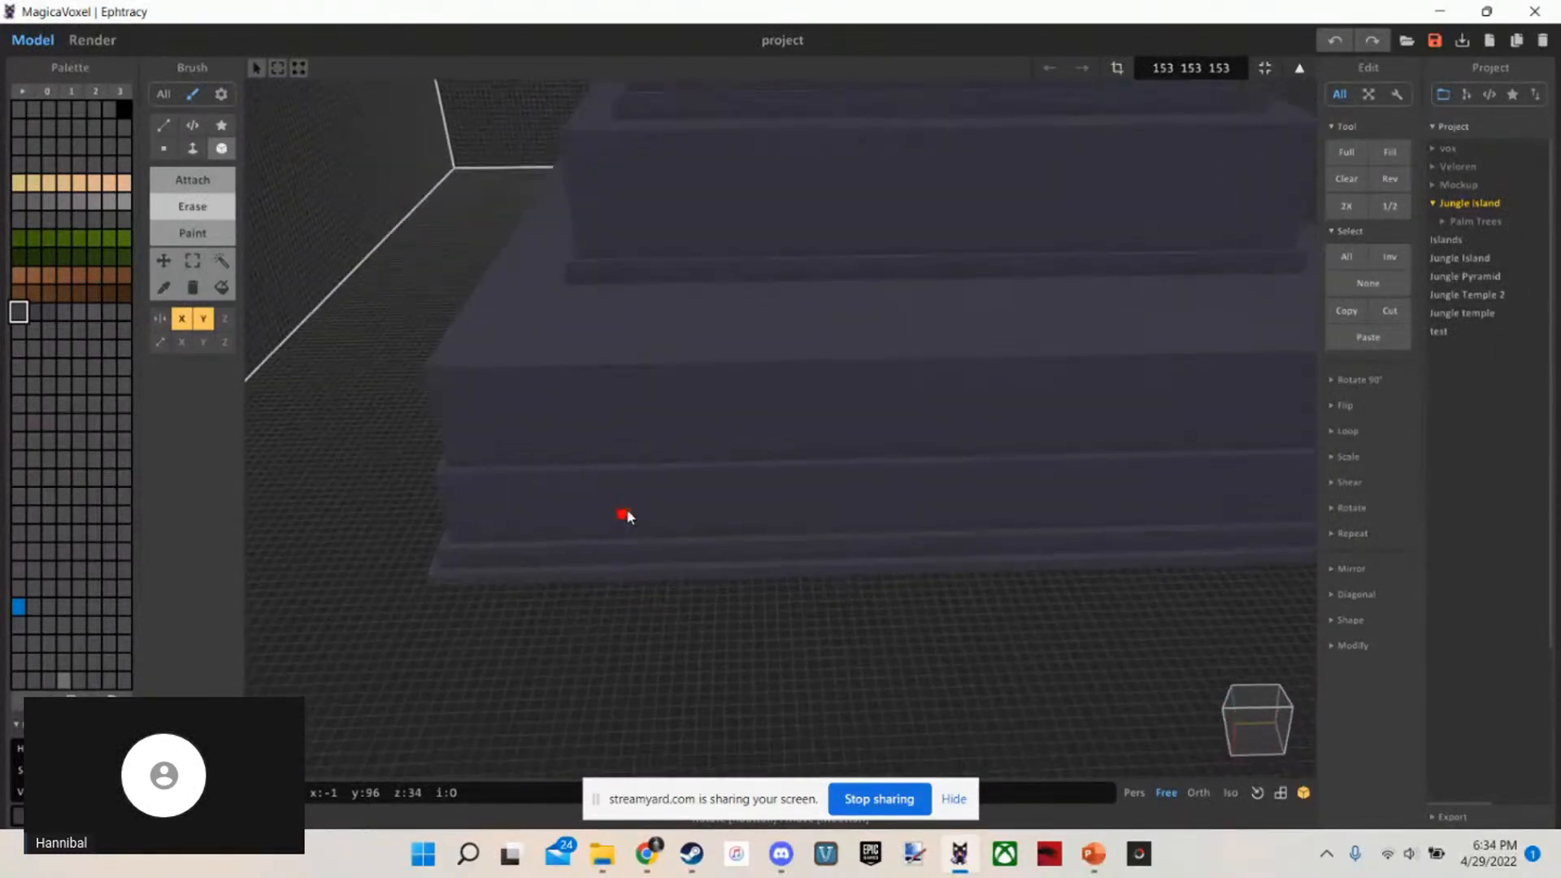
key("w")
key("s")
key("d")
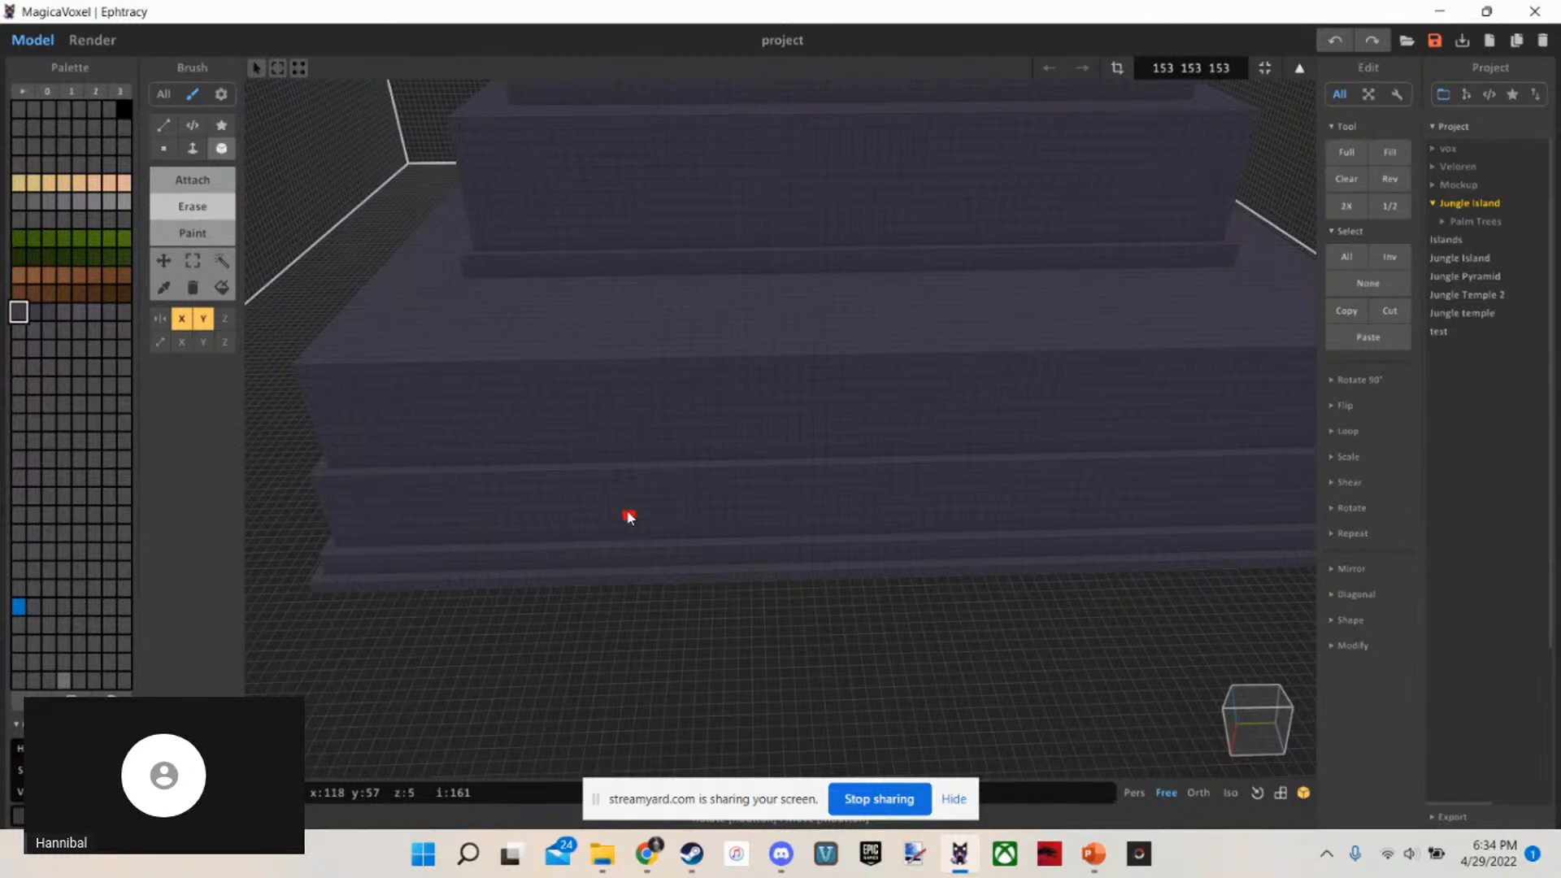
key("a")
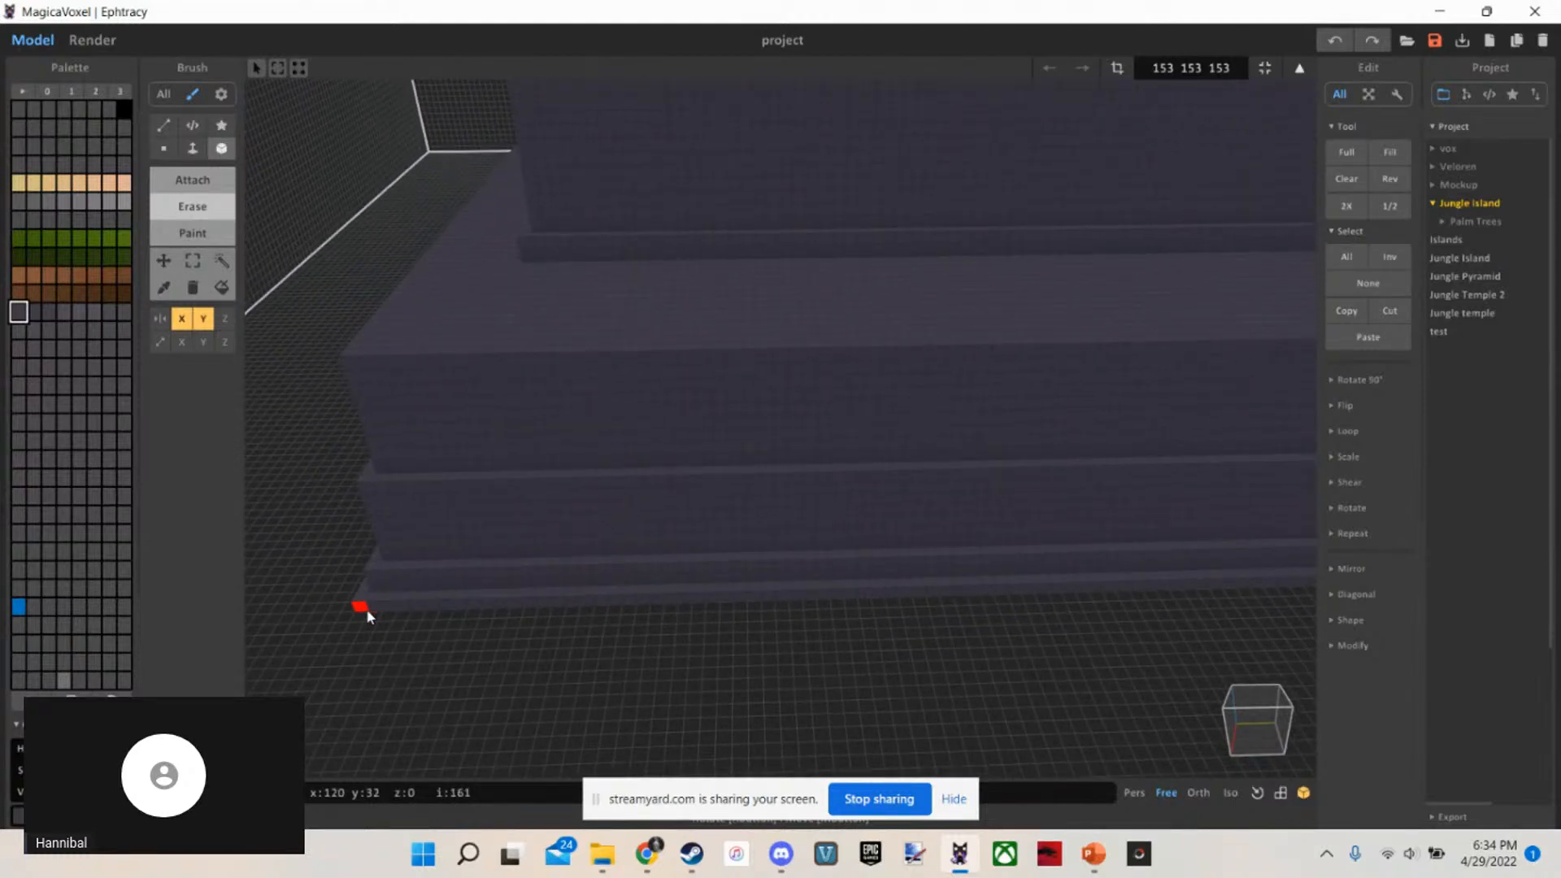
right_click_drag(367, 609, 417, 588)
key("s")
key("w")
key("d")
key("s")
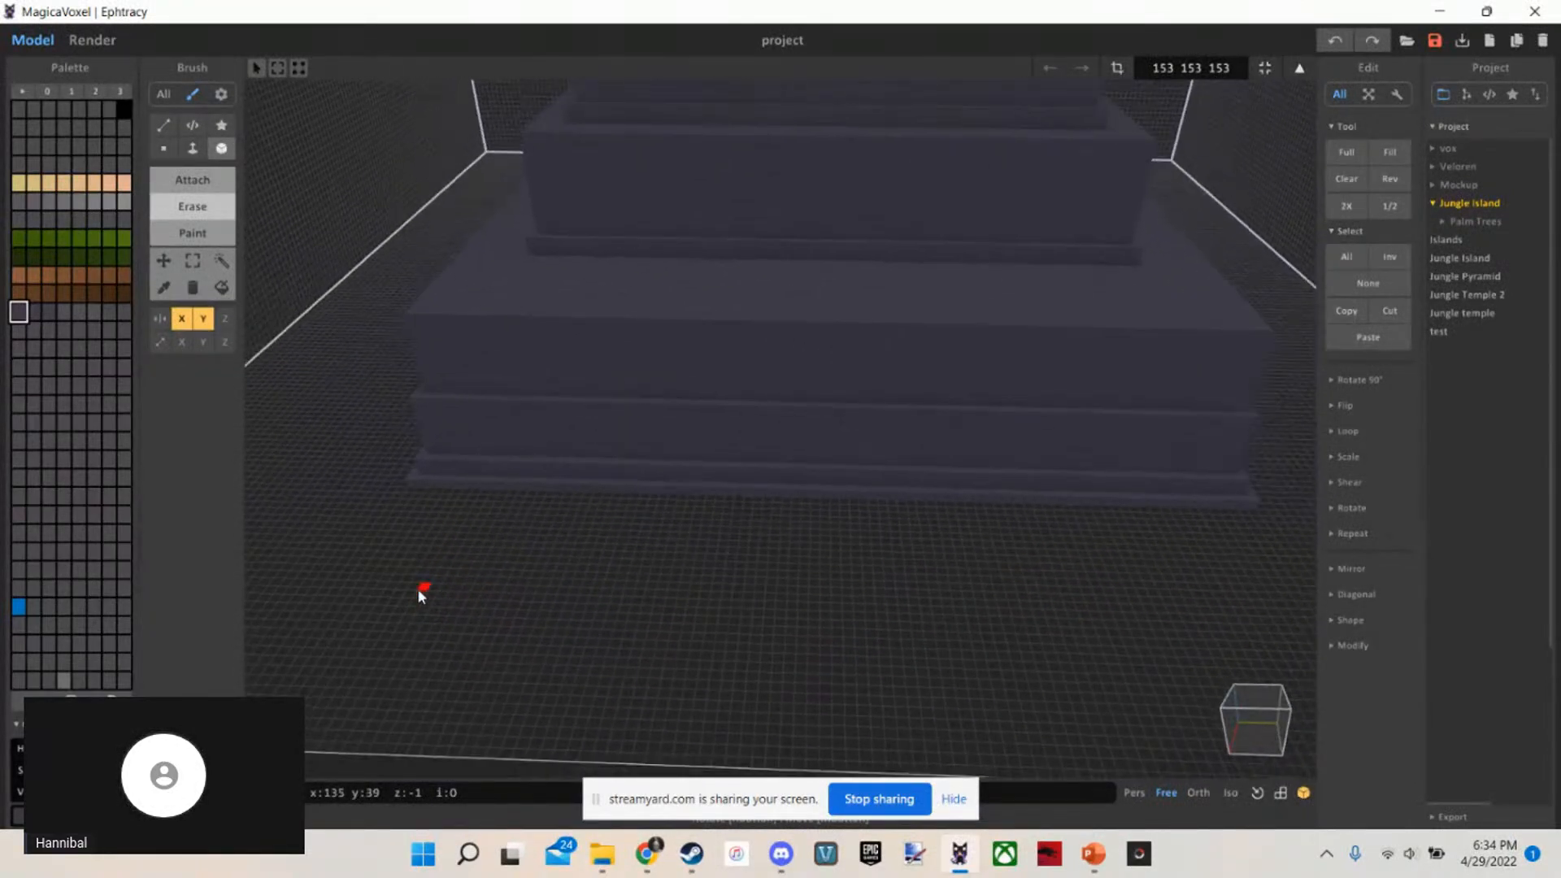
key("w")
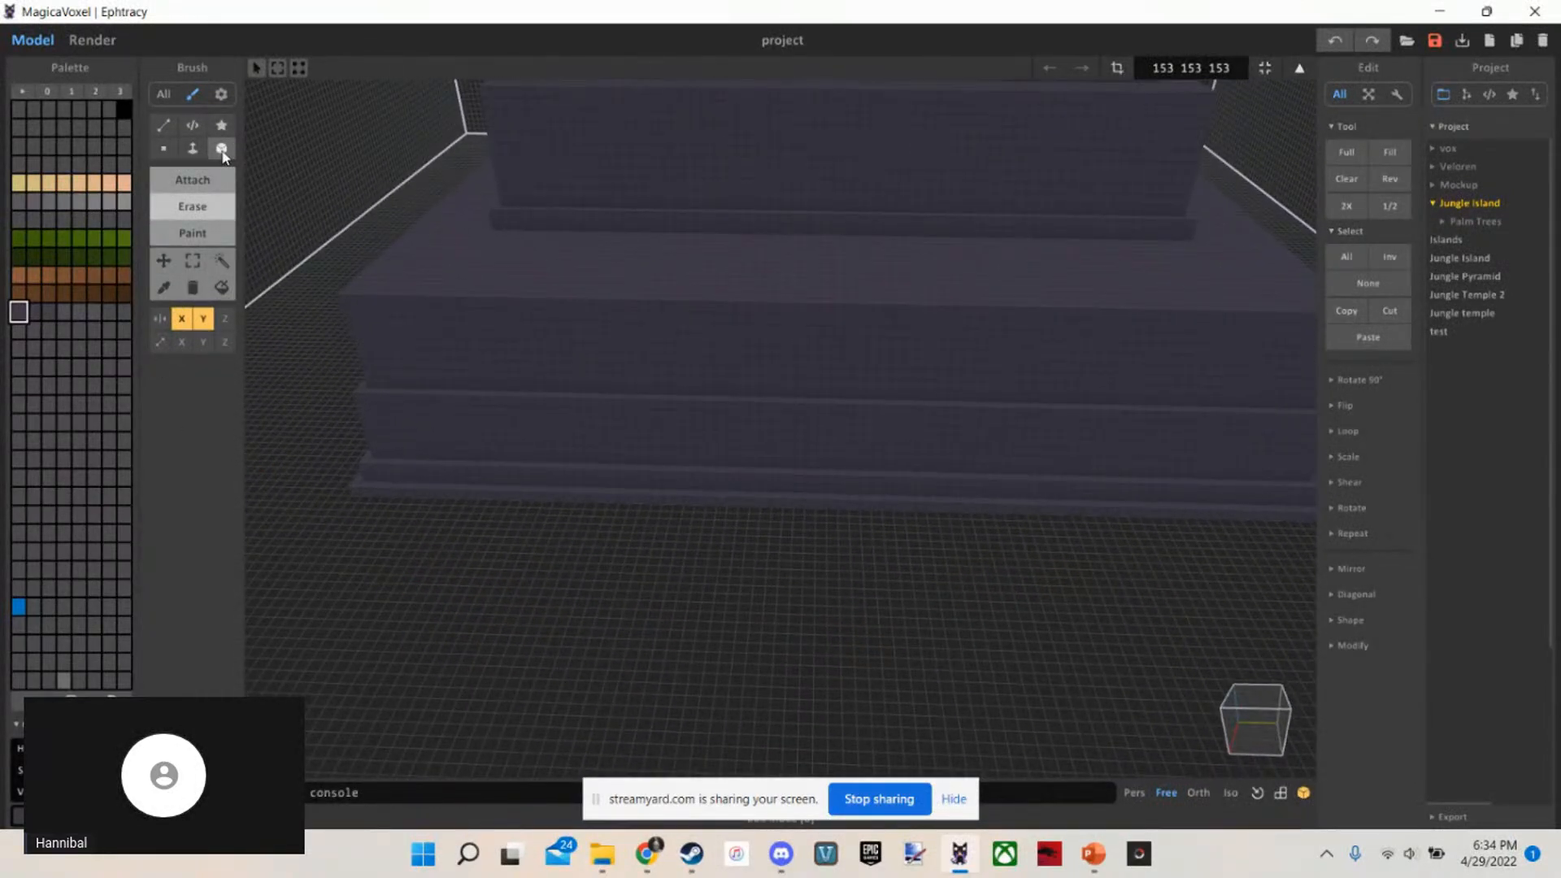
key("s")
Examine the proportions of the full stack of tiers from raised corner views
right_click_drag(978, 444, 1008, 374)
key("w")
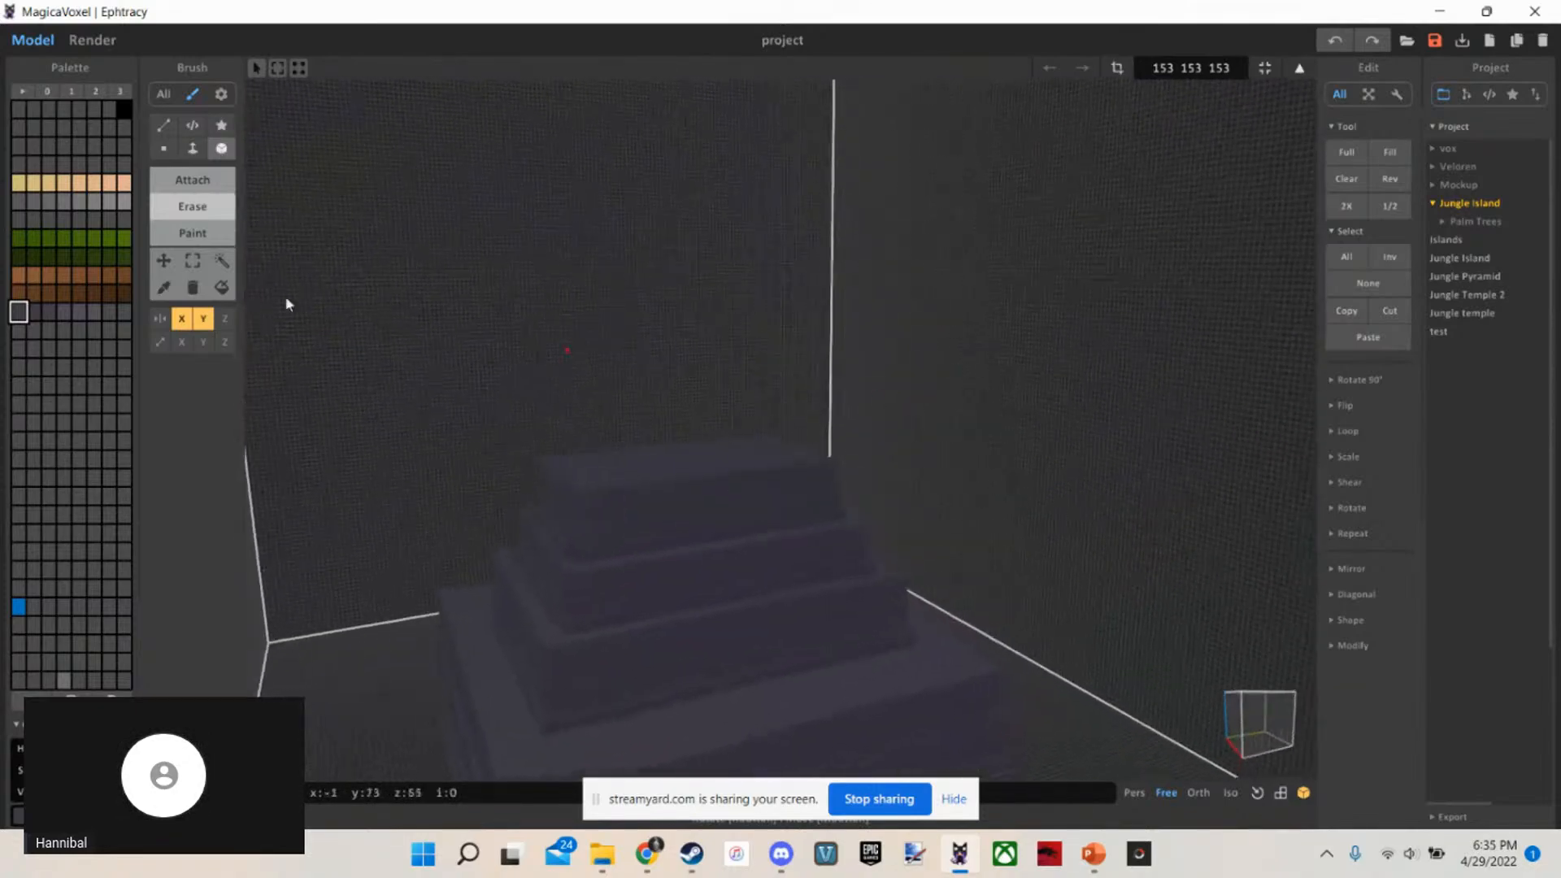
key("w")
key("a")
right_click_drag(733, 362, 749, 407)
key("s")
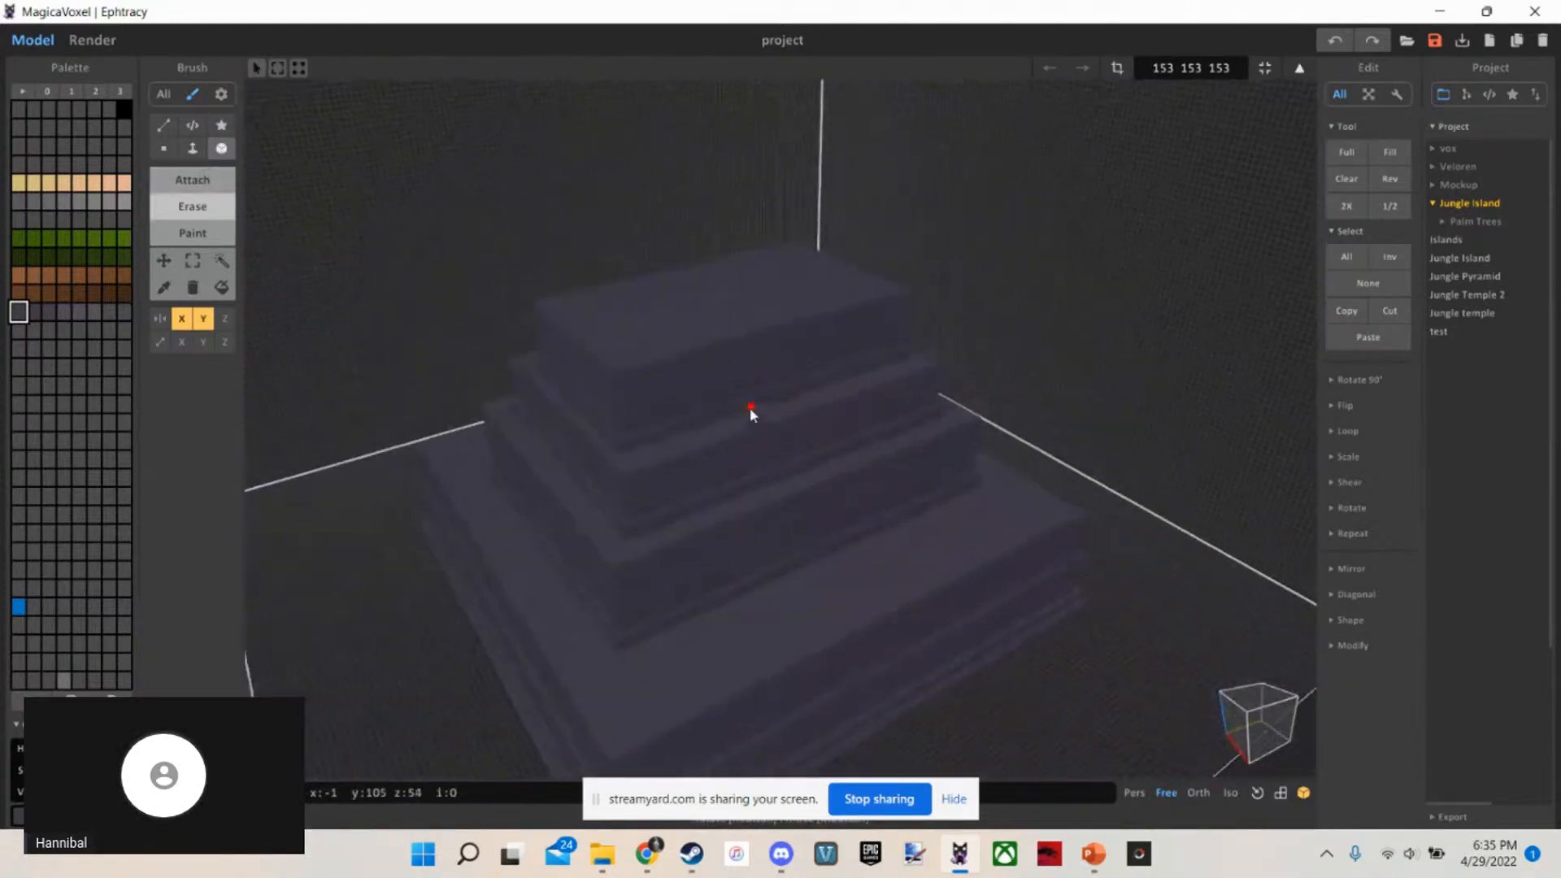
key("s")
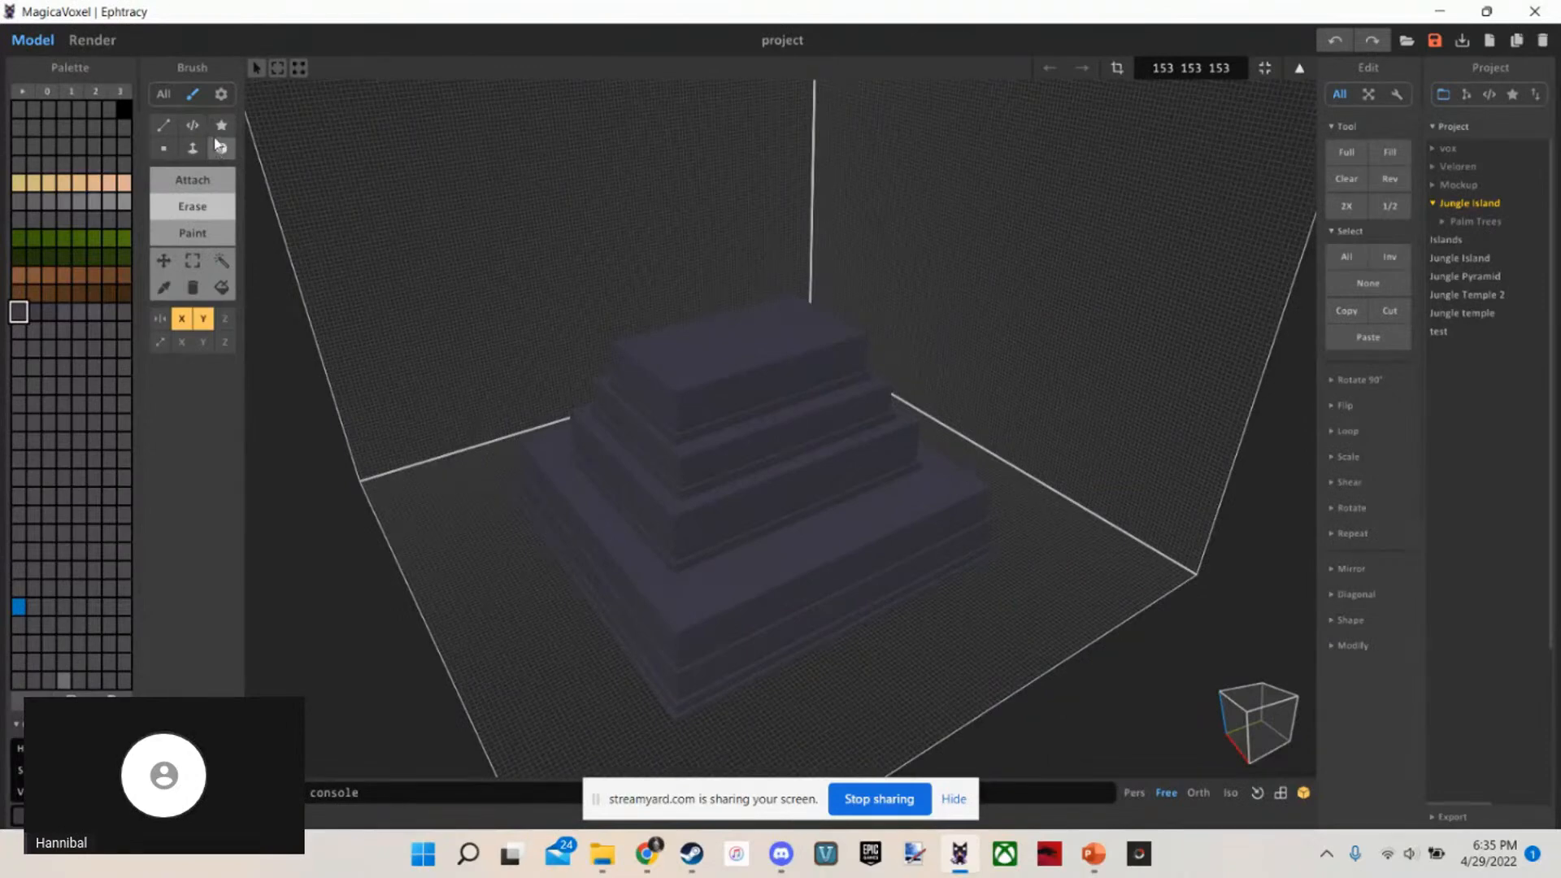
Try to attach mirrored, 1-voxel-high Box slabs on the ground beside the temple's base
key("w")
right_click_drag(973, 680, 1028, 742)
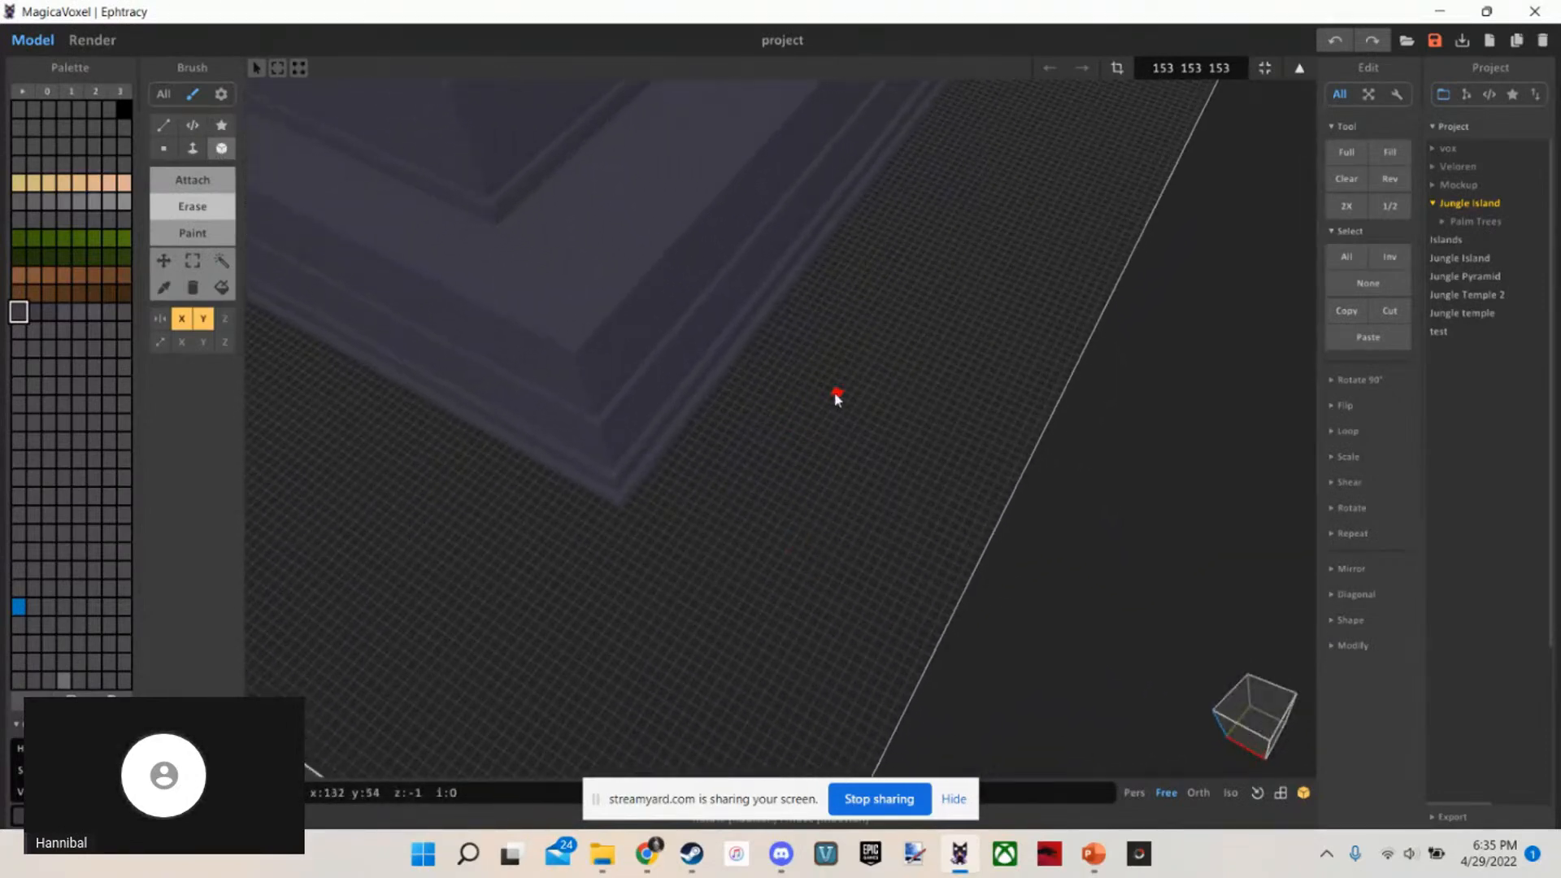
mouse_move(847, 377)
left_mouse_down()
mouse_move(923, 564)
mouse_move(903, 547)
mouse_move(942, 493)
mouse_move(864, 577)
mouse_move(830, 416)
left_mouse_up()
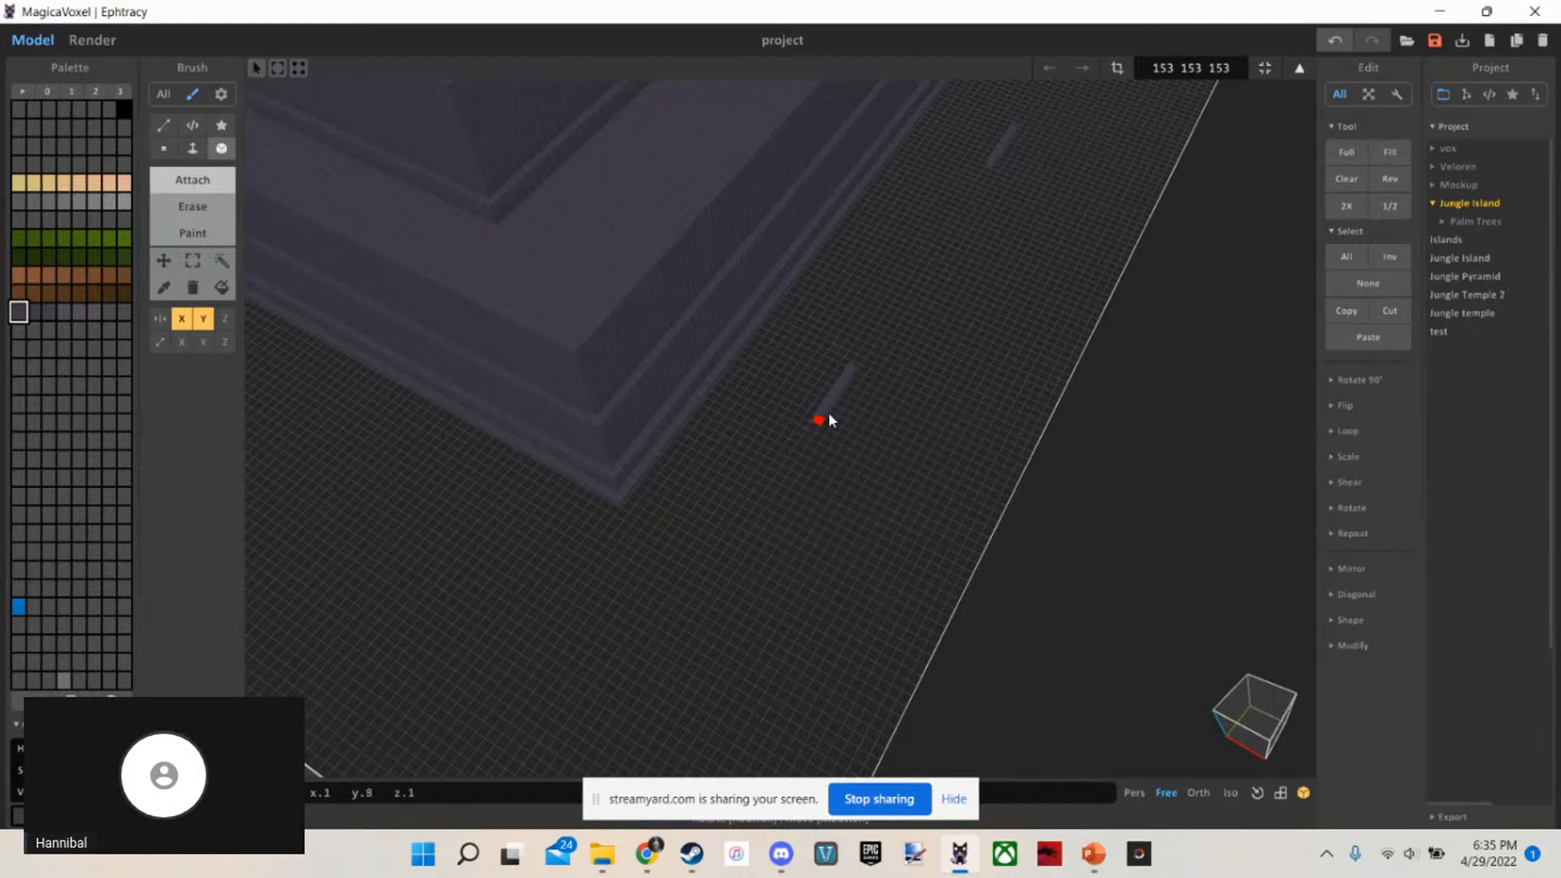
mouse_move(900, 352)
left_mouse_down()
mouse_move(945, 422)
mouse_move(822, 691)
mouse_move(627, 741)
mouse_move(504, 690)
left_mouse_up()
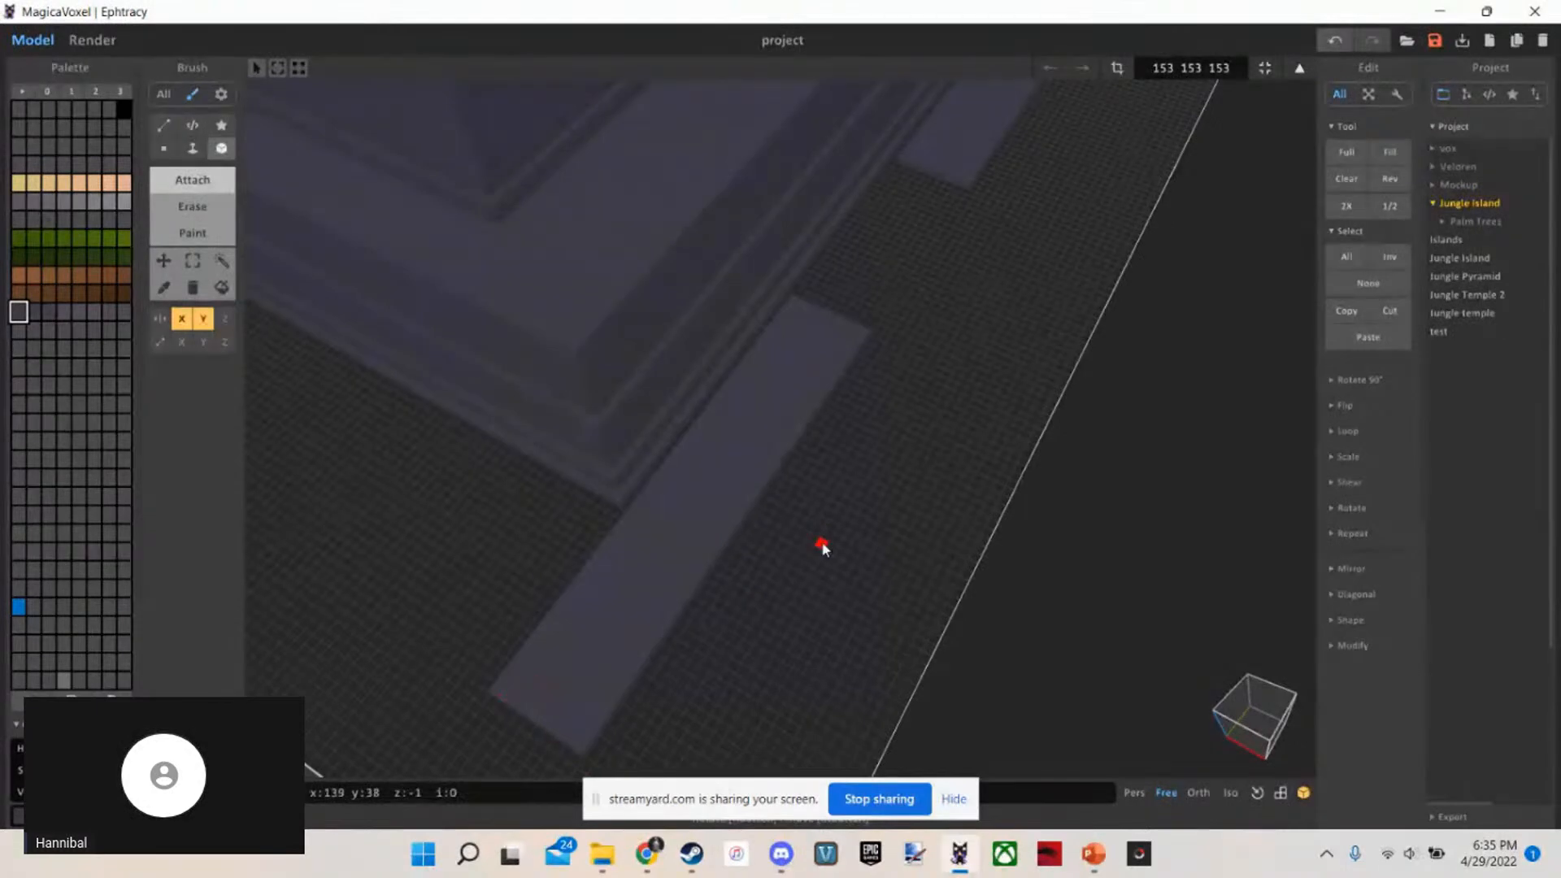
key("ctrl+z")
Try to extrude the side wall of the tall tier above the wide base with Face
mouse_move(821, 544)
right_mouse_down()
mouse_move(195, 261)
mouse_move(193, 160)
right_mouse_up()
left_click(193, 149)
scroll(779, 544, "up", 8)
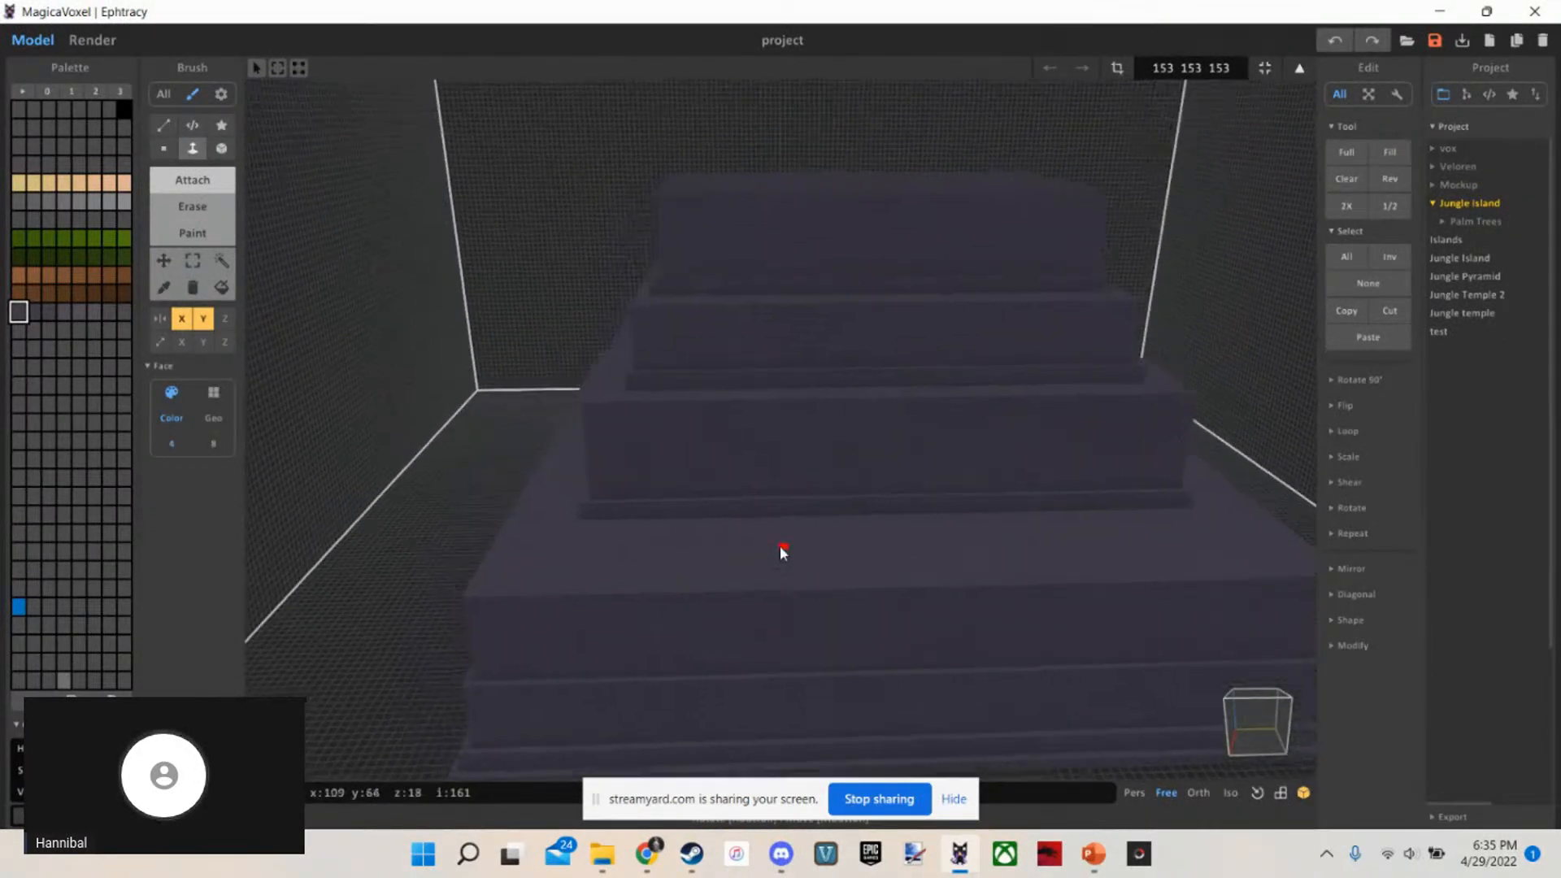
scroll(877, 543, "down", 8)
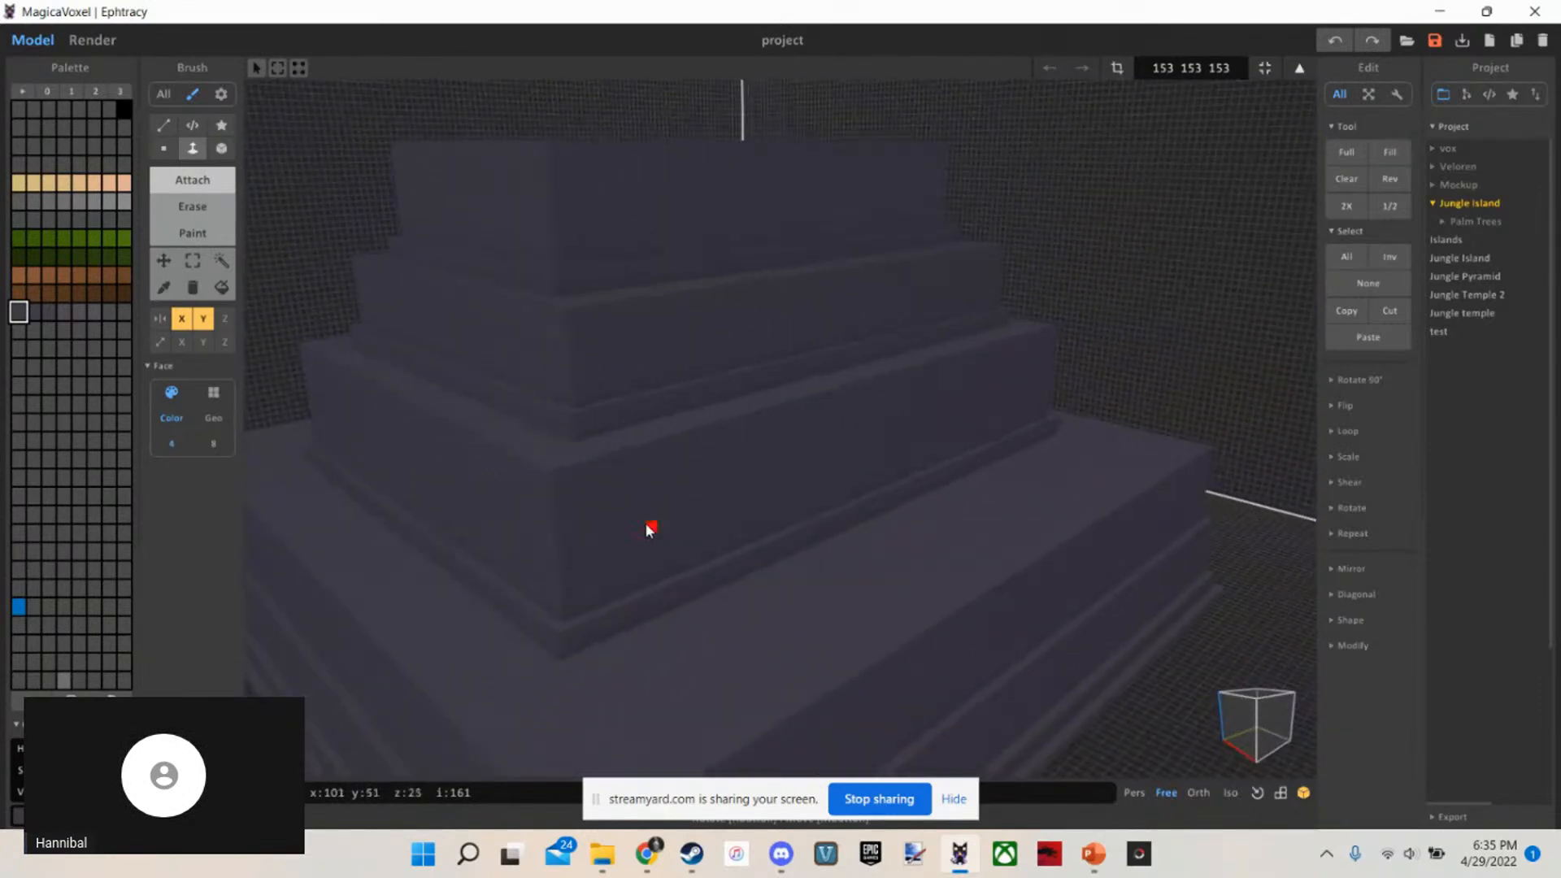
scroll(732, 501, "up", 3)
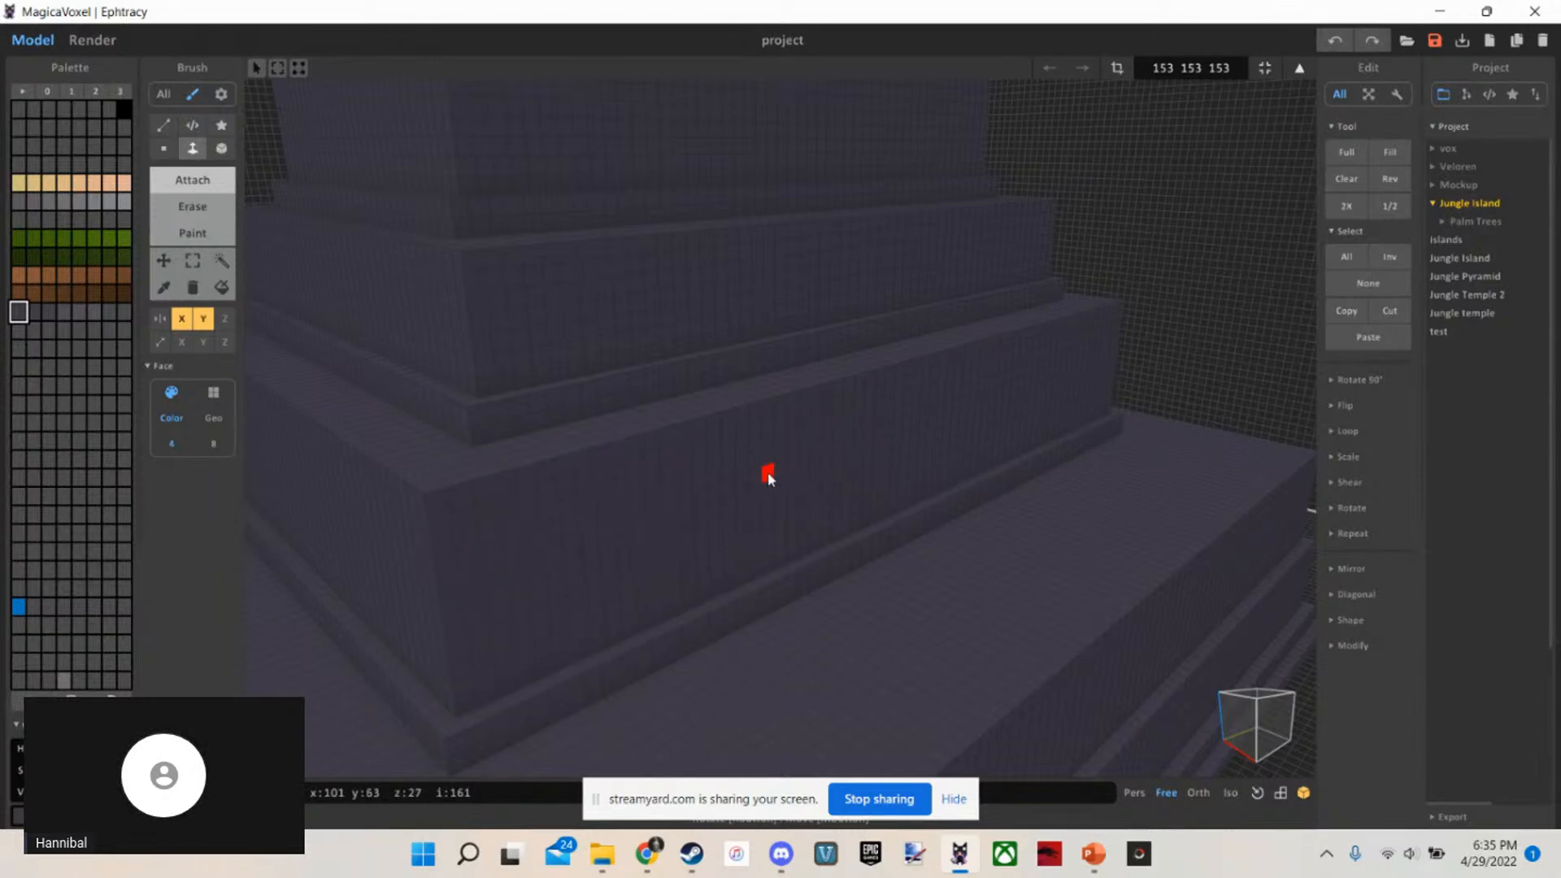
left_click(769, 478)
key("ctrl+z")
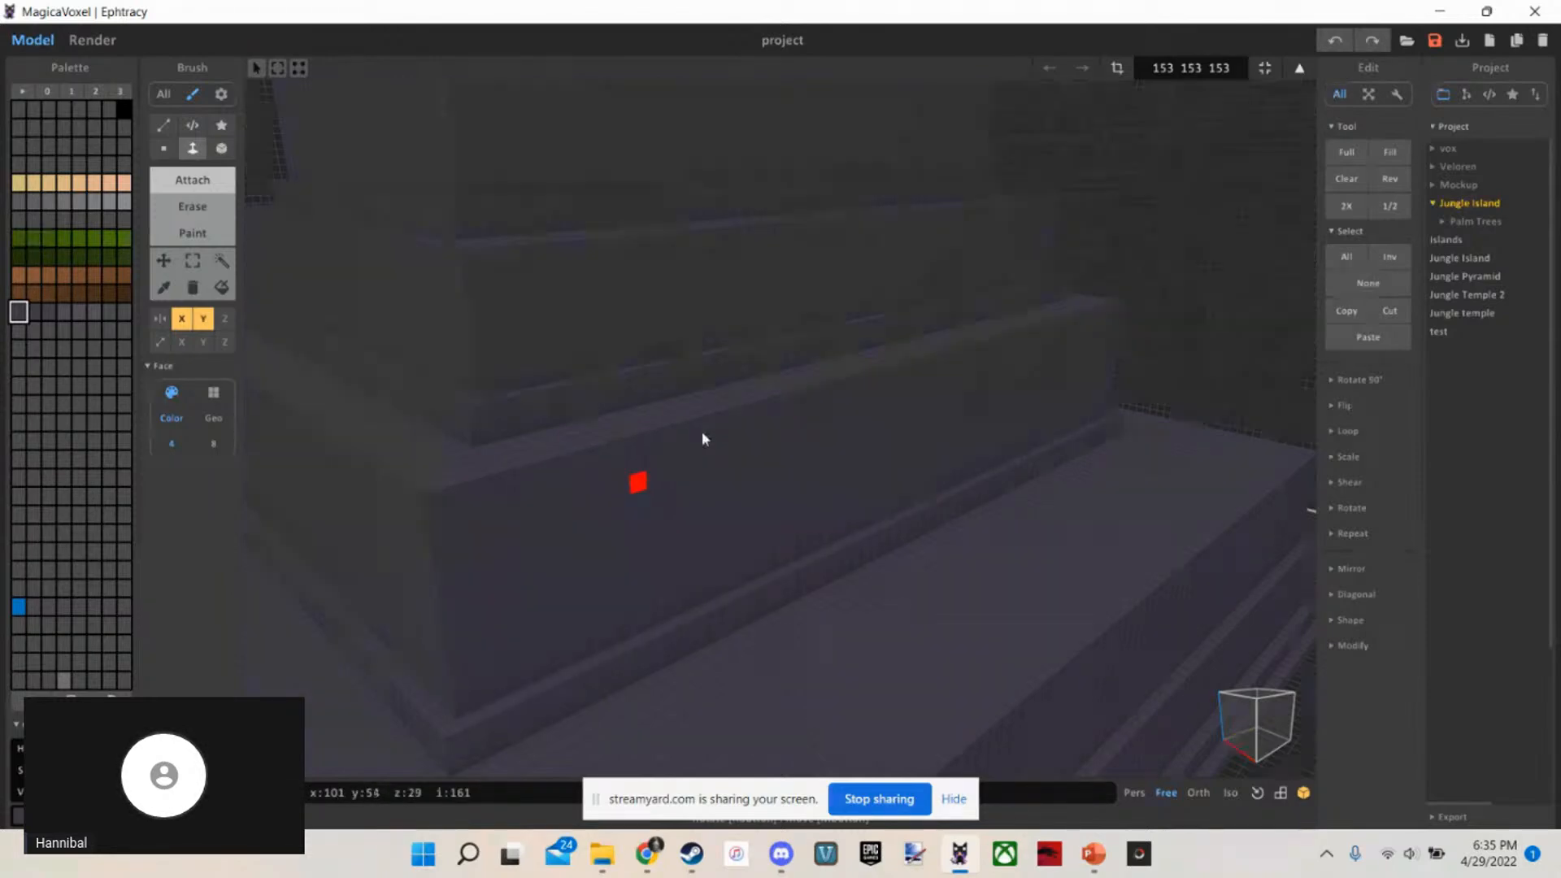
Undo the last Face extrusion on the side wall of the tier above the base
mouse_move(826, 422)
right_mouse_down()
mouse_move(773, 456)
mouse_move(655, 417)
mouse_move(605, 334)
mouse_move(530, 335)
mouse_move(598, 459)
mouse_move(644, 348)
right_mouse_up()
left_click(656, 417)
key("ctrl+z")
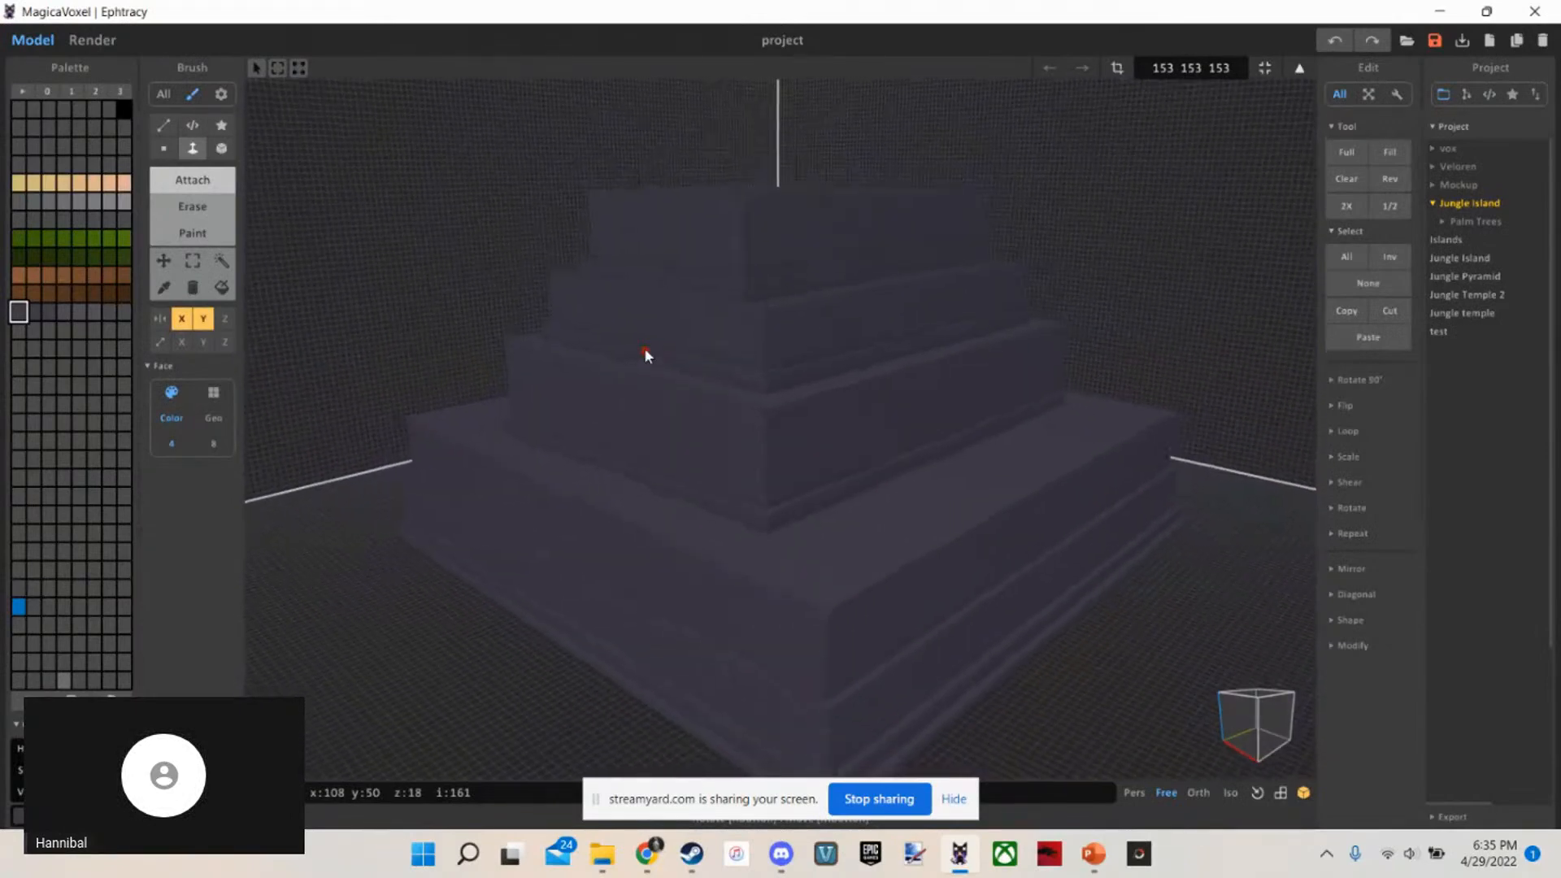
key("b")
key("w")
key("d")
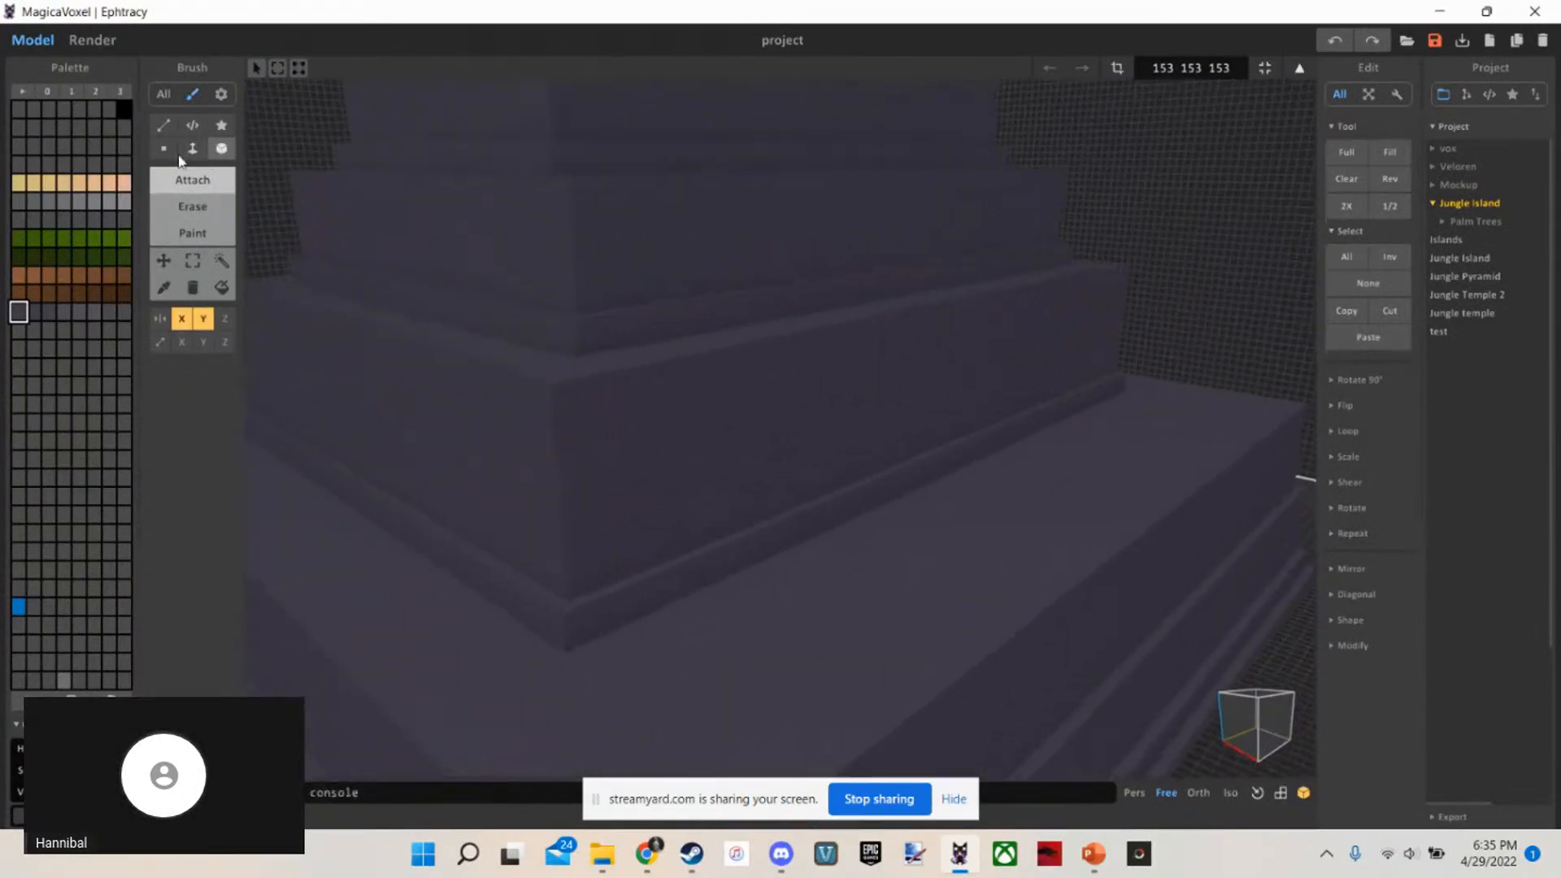
left_click(188, 154)
key("s")
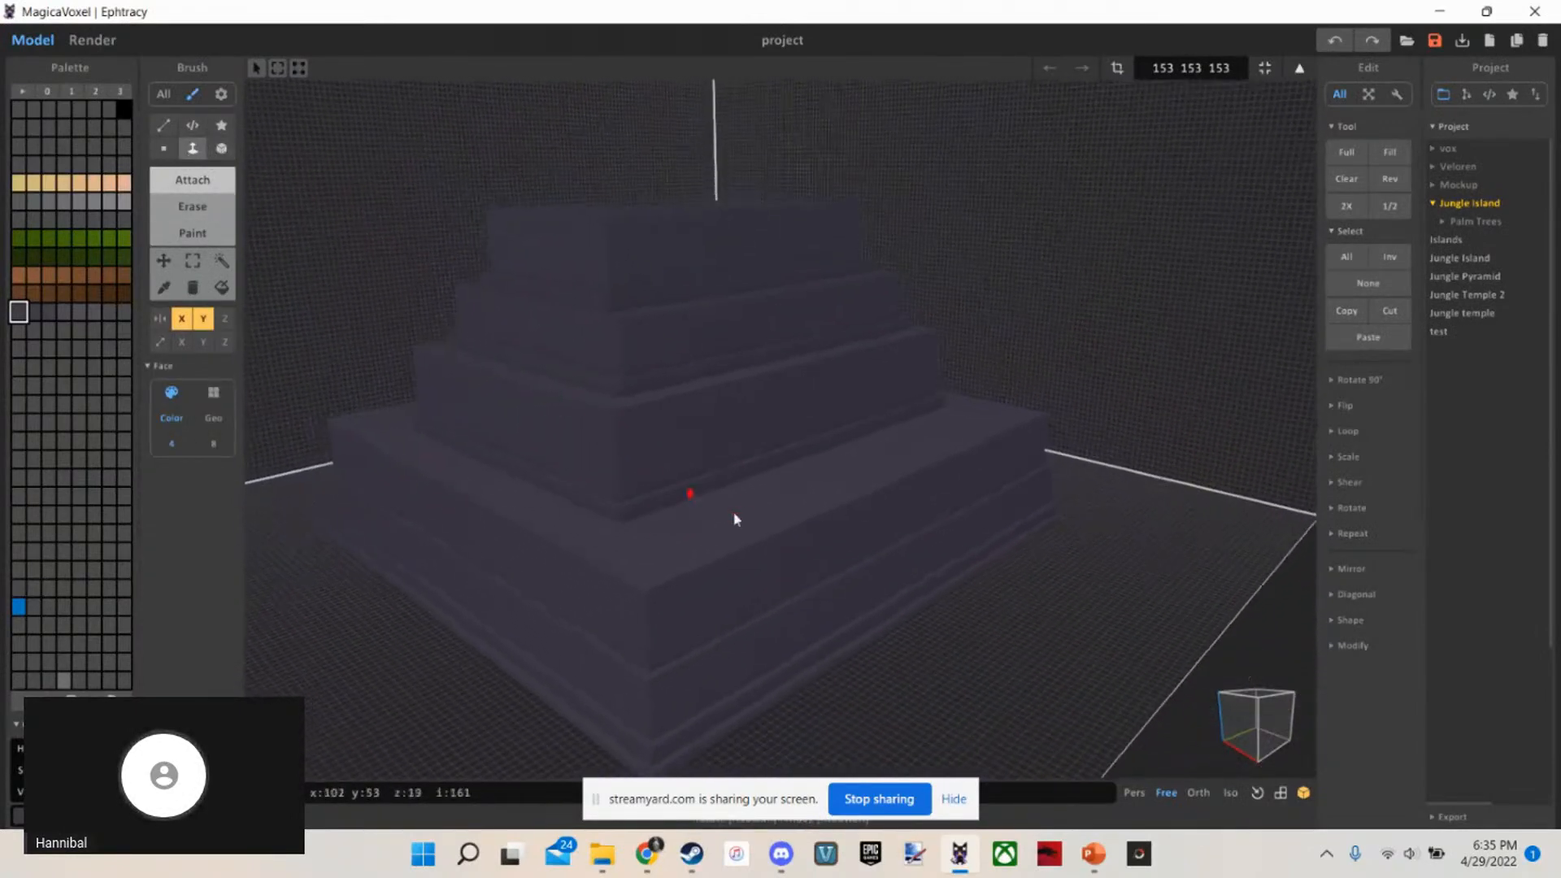
key("w")
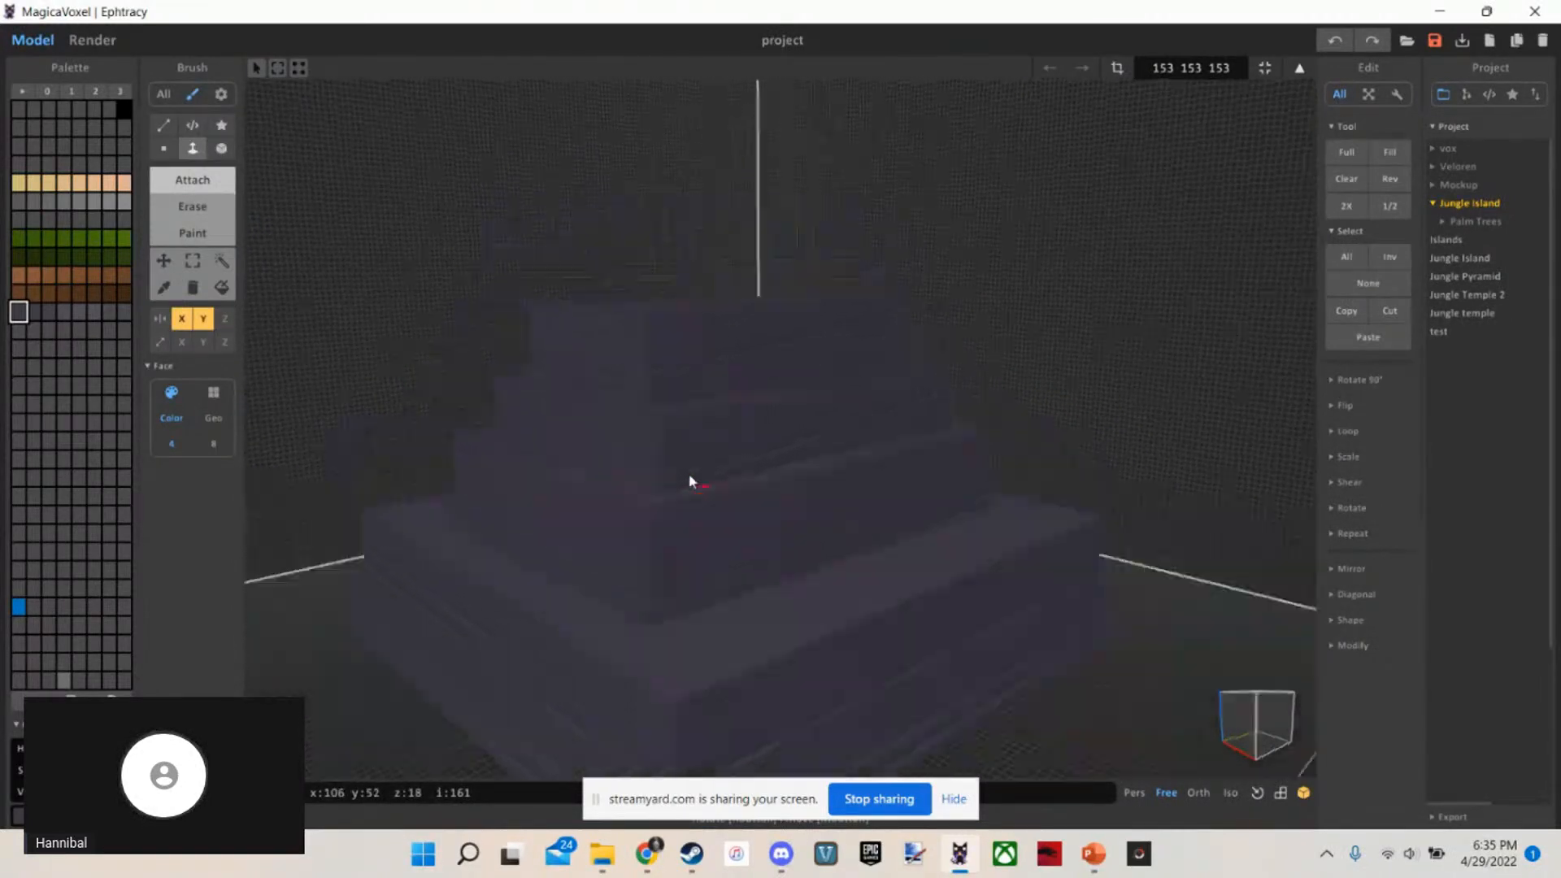
Examine the stacked tiers from the corner around to the front, down to the foot of the base
key("b")
key("s")
right_click_drag(752, 583, 612, 594)
key("w")
key("a")
key("s")
key("w")
key("d")
key("w")
key("d")
key("s")
key("w")
key("s")
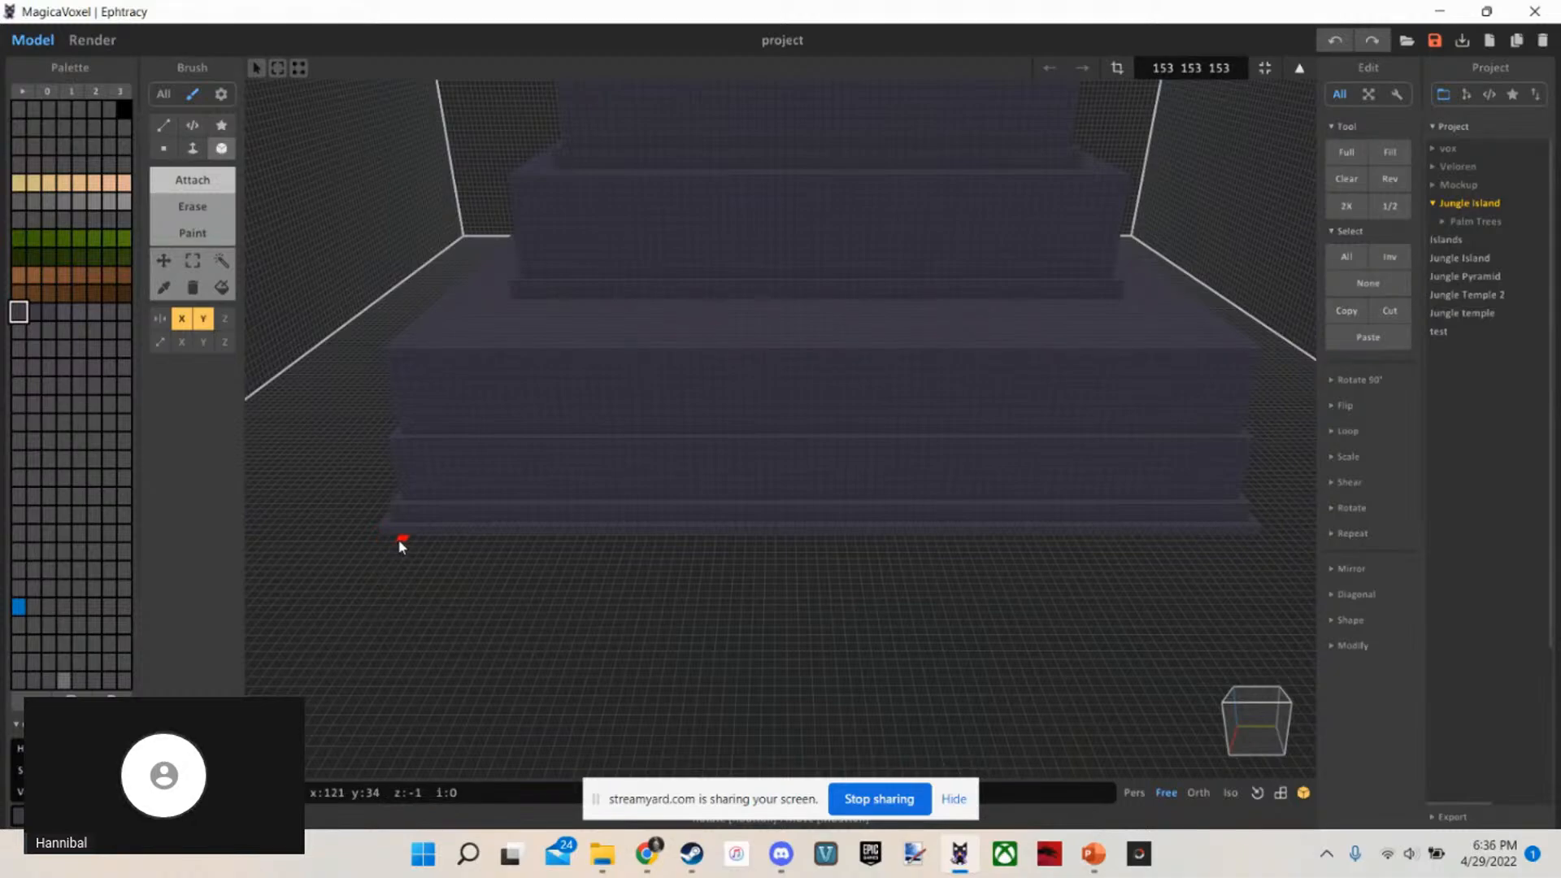
Check the temple reference picture on the PowerPoint slide, and return to the front of the model in MagicaVoxel
left_click(1094, 854)
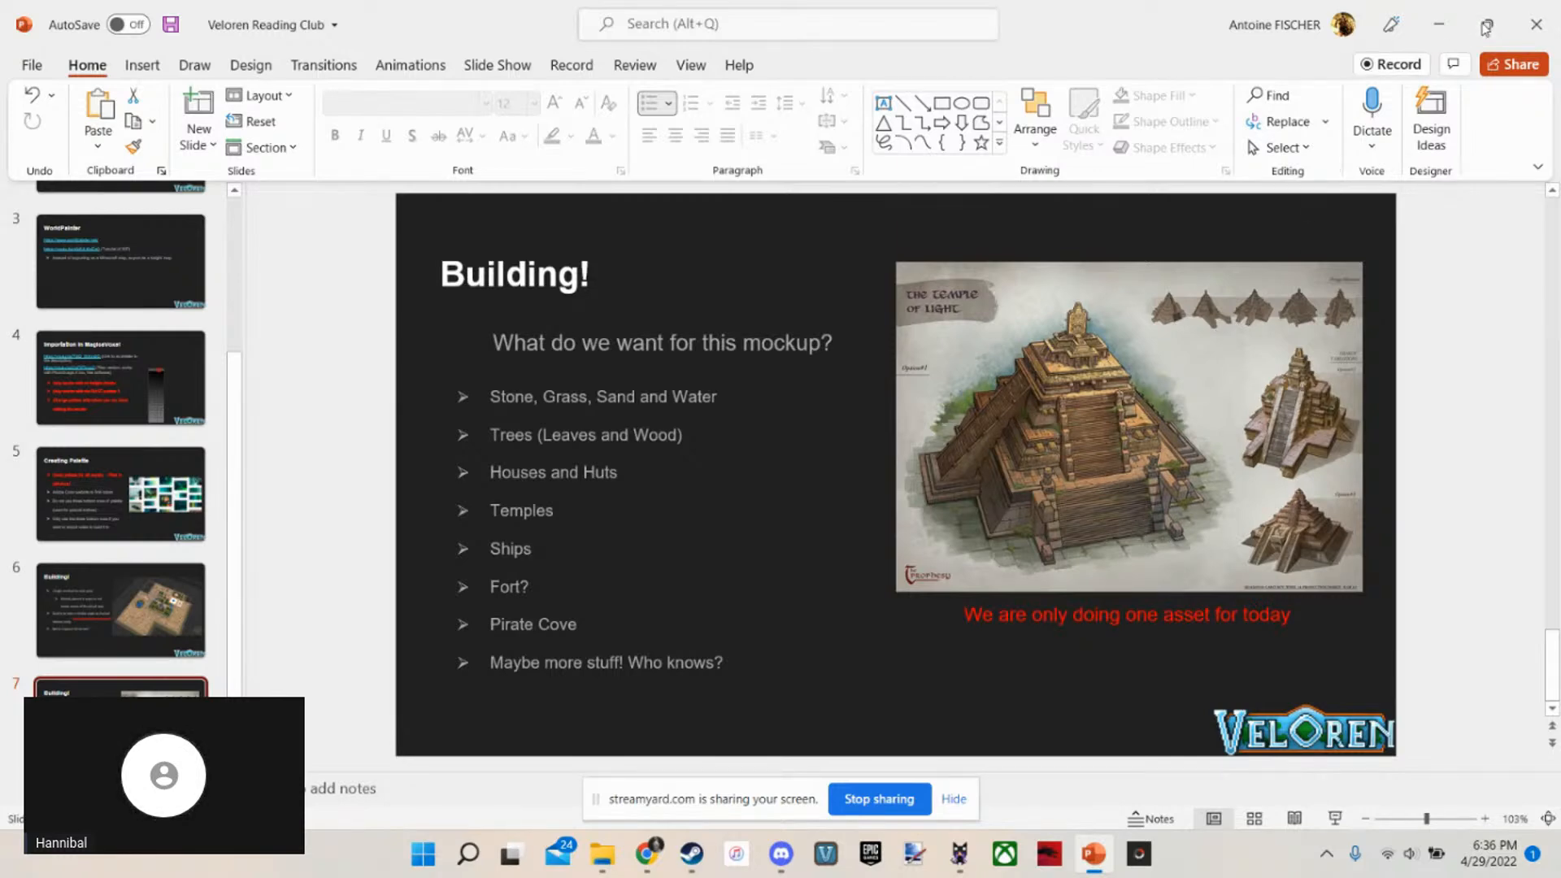
left_click(1438, 24)
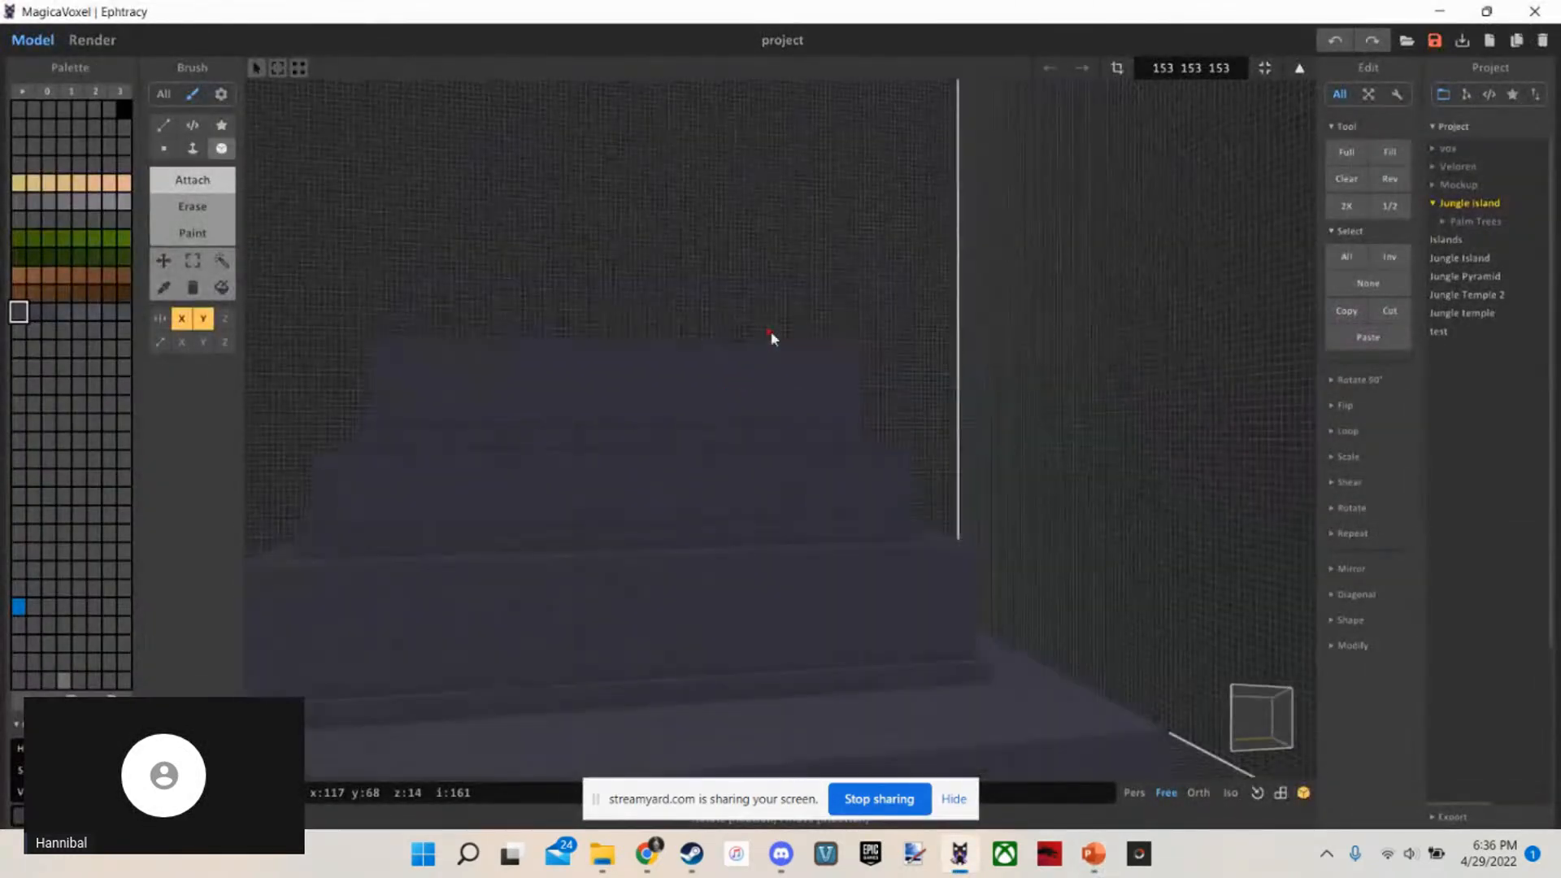
scroll(764, 380, "down", 3)
right_click_drag(771, 336, 783, 397)
scroll(741, 412, "up", 3)
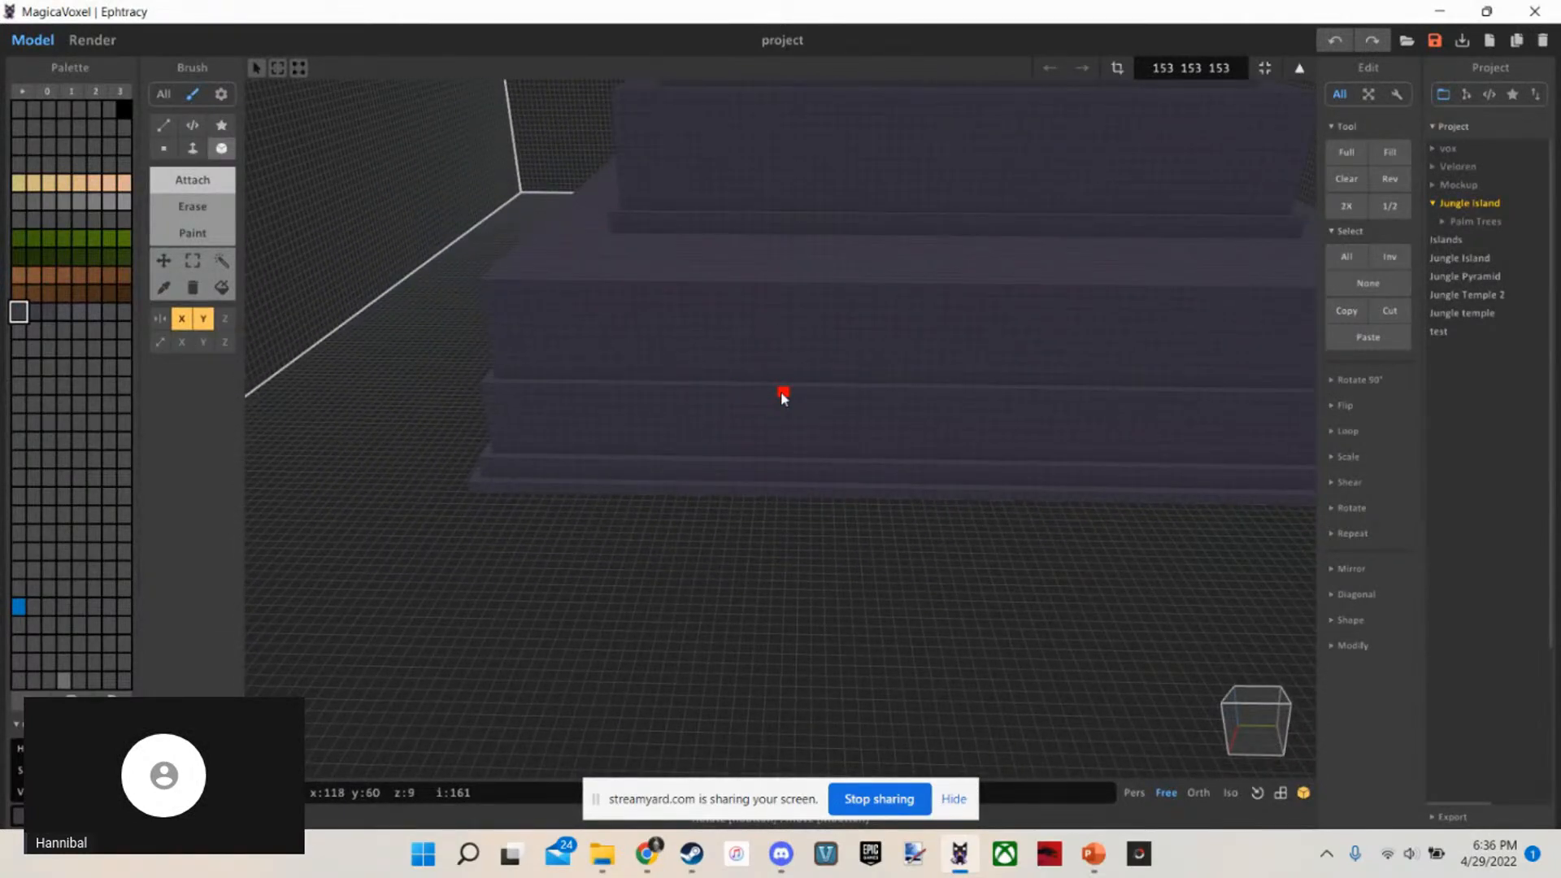
Try to attach a mirrored Box strip 23 voxels long and 1 voxel high along the front foot of the base
right_click_drag(783, 397, 373, 501)
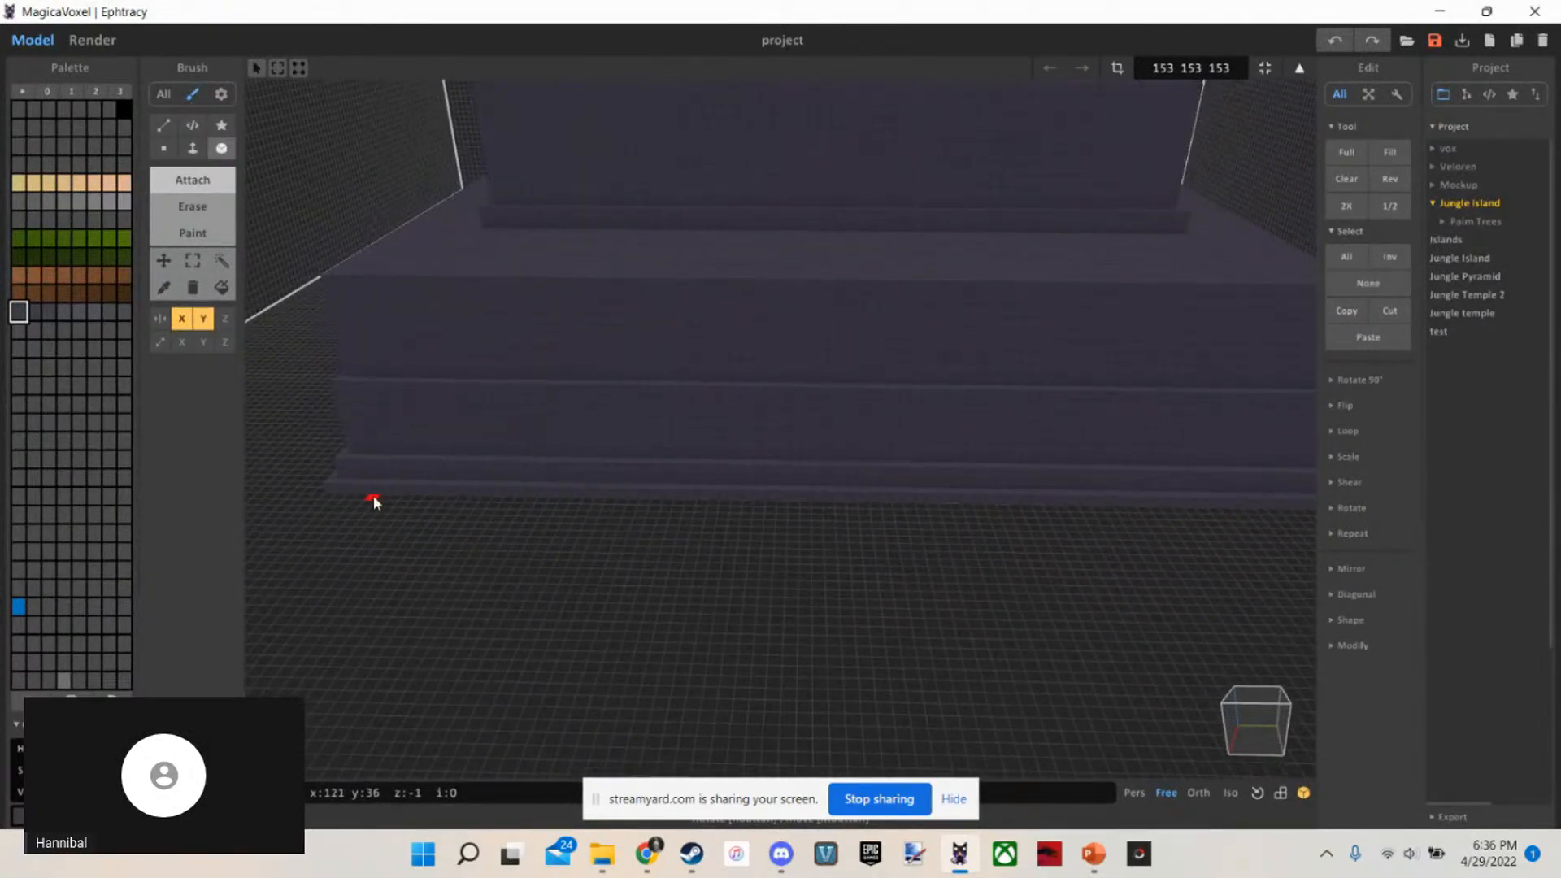
left_click_drag(338, 492, 487, 505)
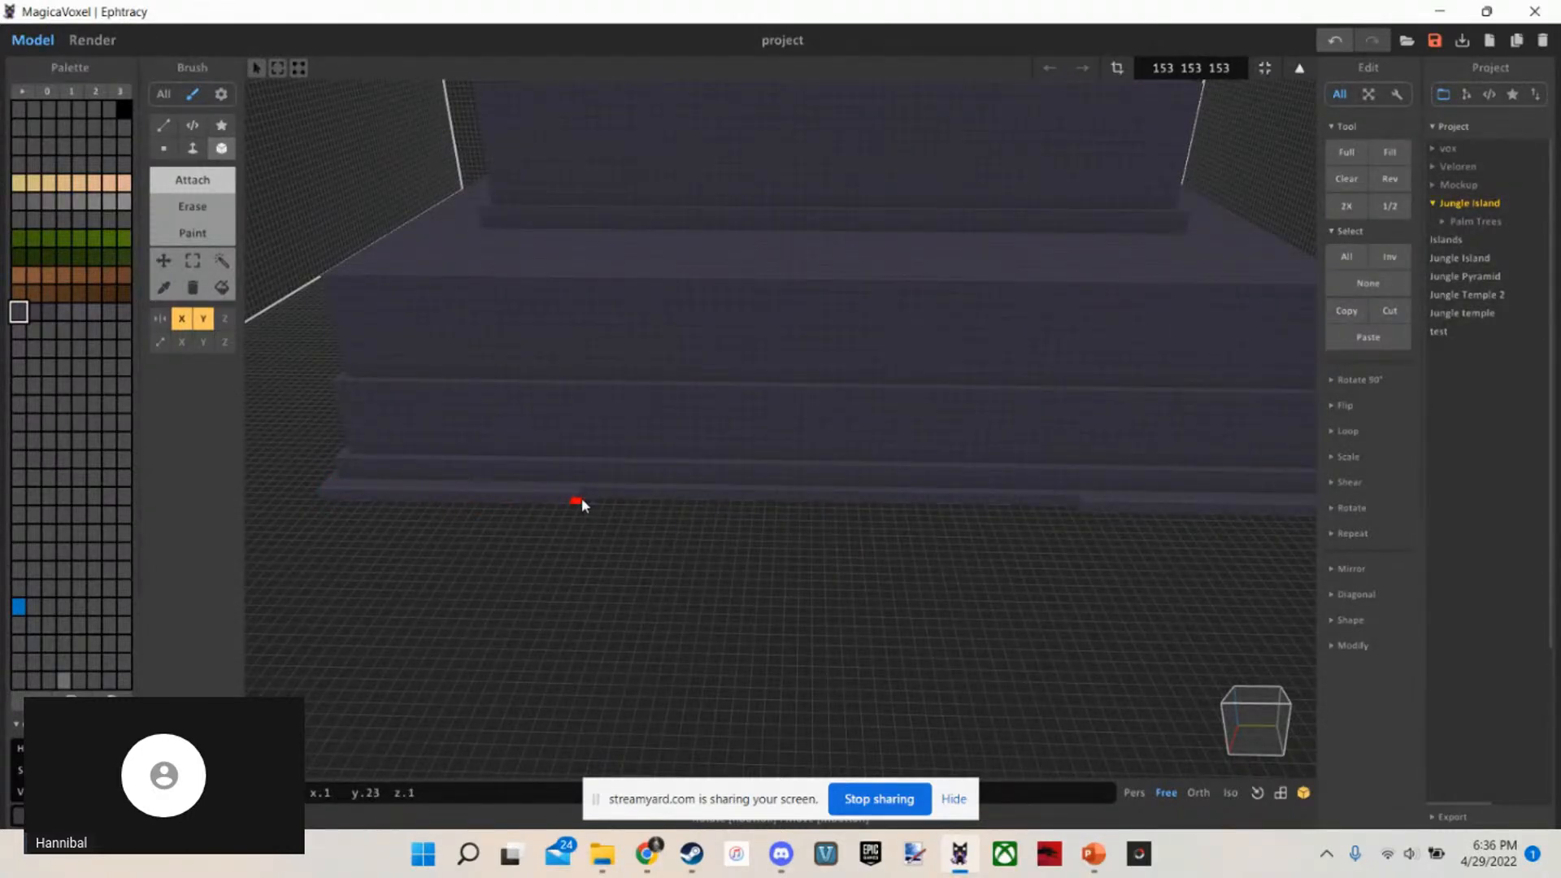
scroll(582, 499, "up", 3)
middle_click_drag(582, 499, 704, 535)
key("ctrl+z")
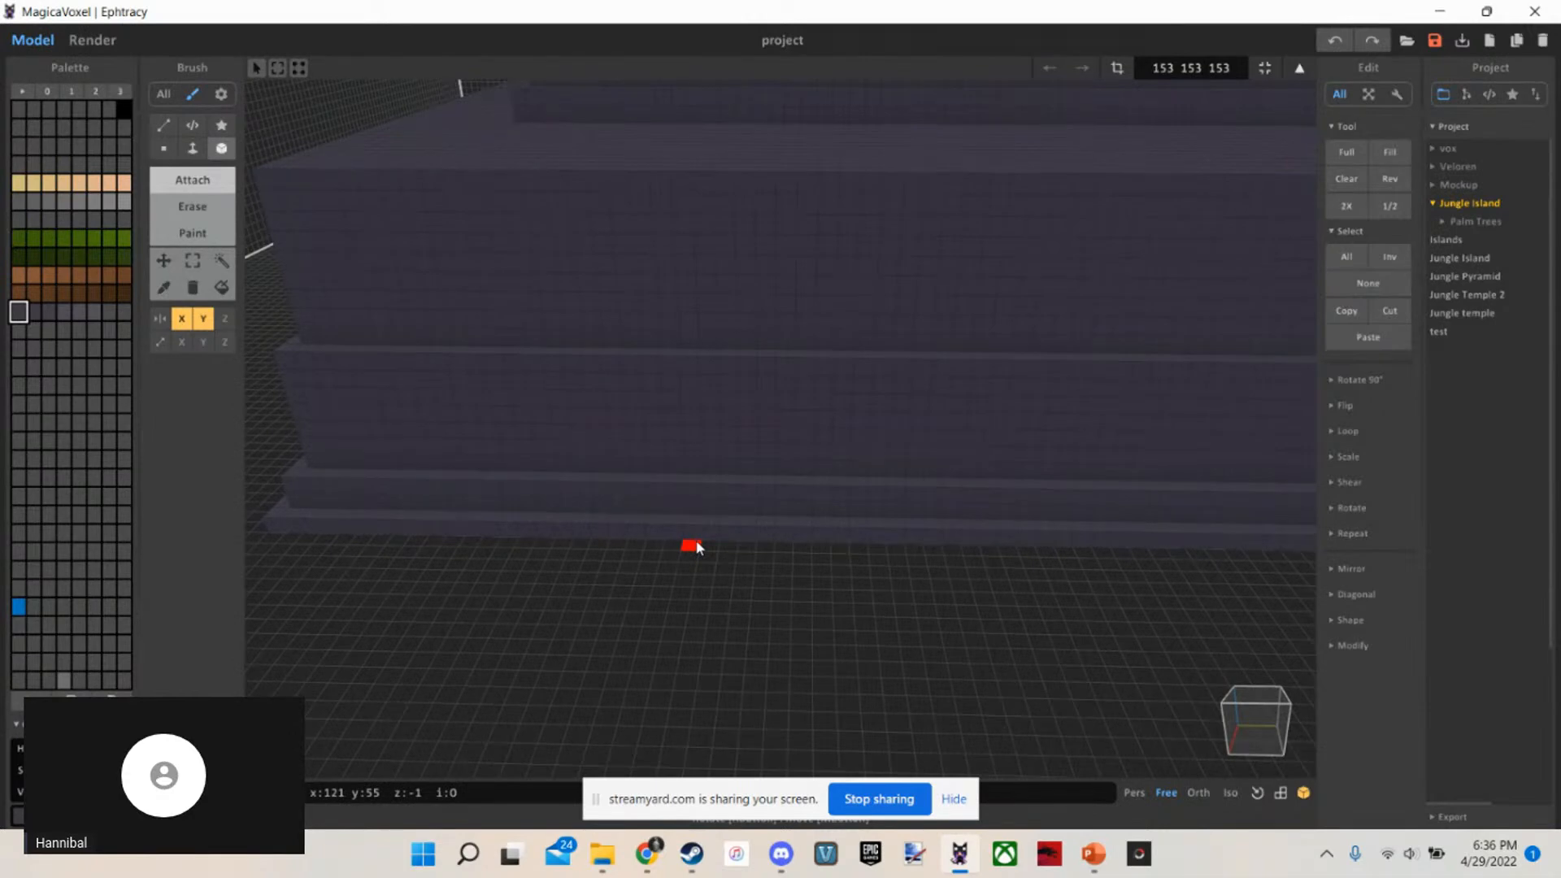
Restore the mirrored strip at the front foot, try to continue it toward the middle, and undo both
right_click_drag(697, 549, 585, 529)
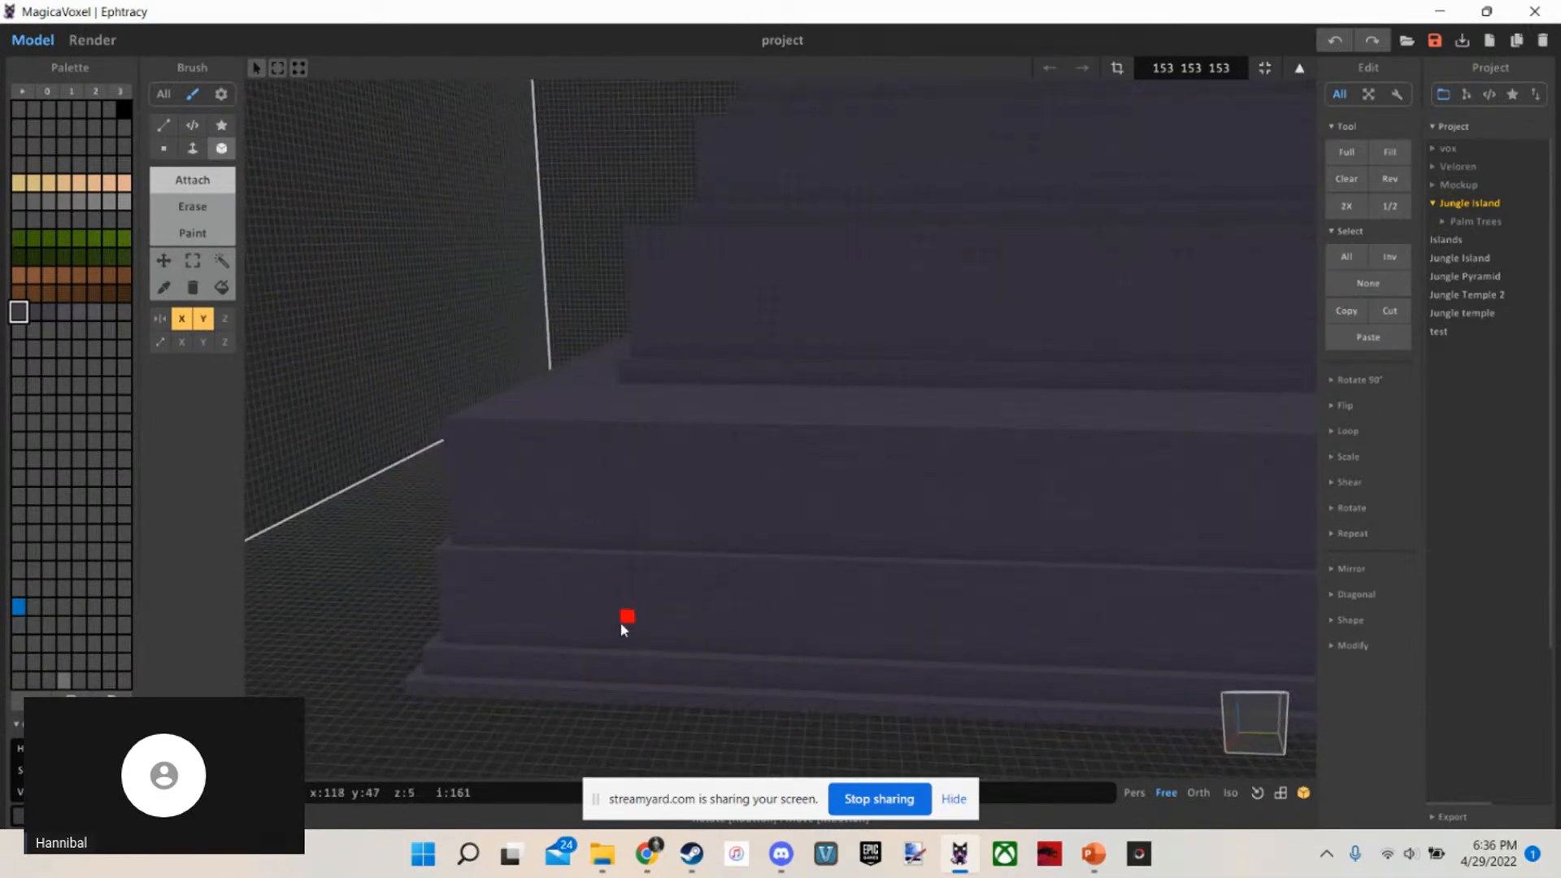
left_click(1365, 39)
scroll(870, 372, "up", 3)
right_click_drag(870, 373, 882, 425)
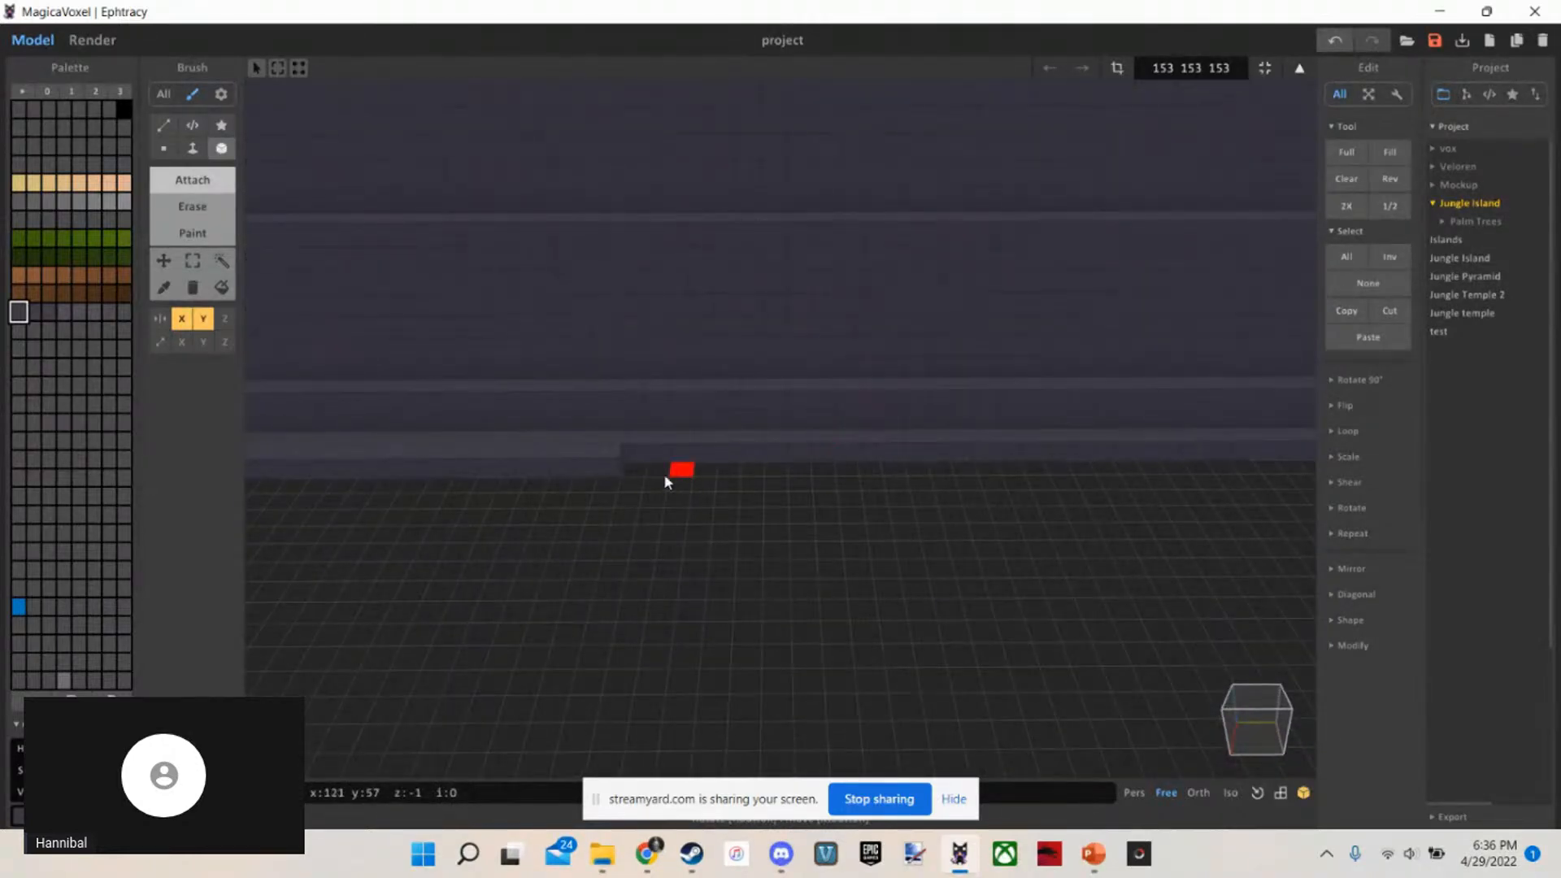
scroll(642, 466, "down", 2)
left_click_drag(643, 466, 710, 467)
scroll(742, 470, "down", 3)
key("ctrl+z")
key("ctrl+z")
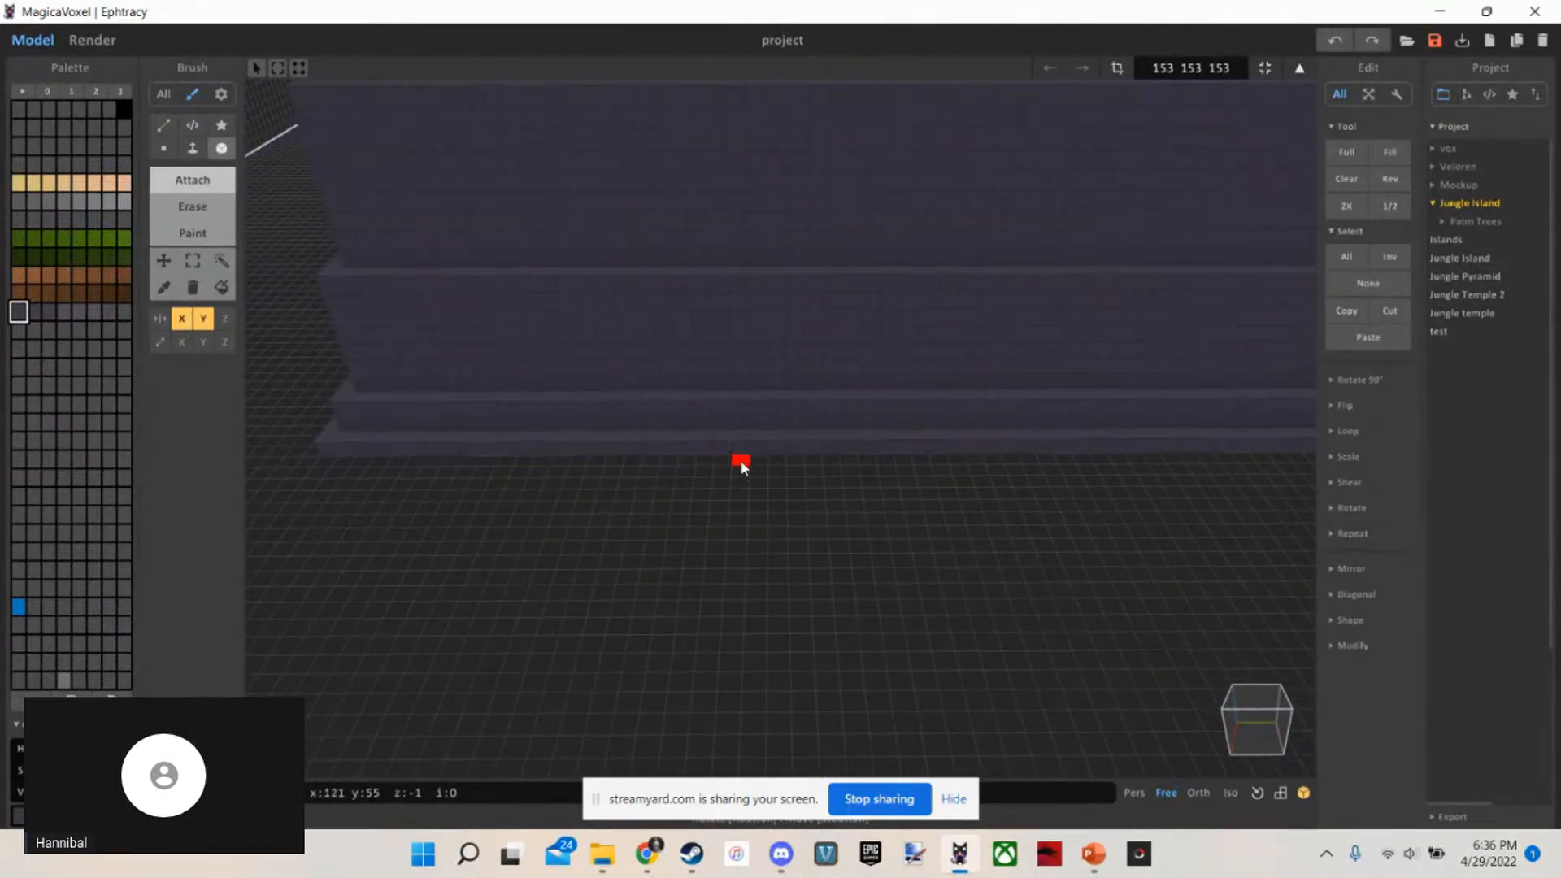
Attach a single mirrored Box voxel on the ground against the front foot of the base
left_click(741, 469)
scroll(778, 446, "up", 2)
right_click_drag(767, 473, 774, 428)
scroll(778, 446, "down", 2)
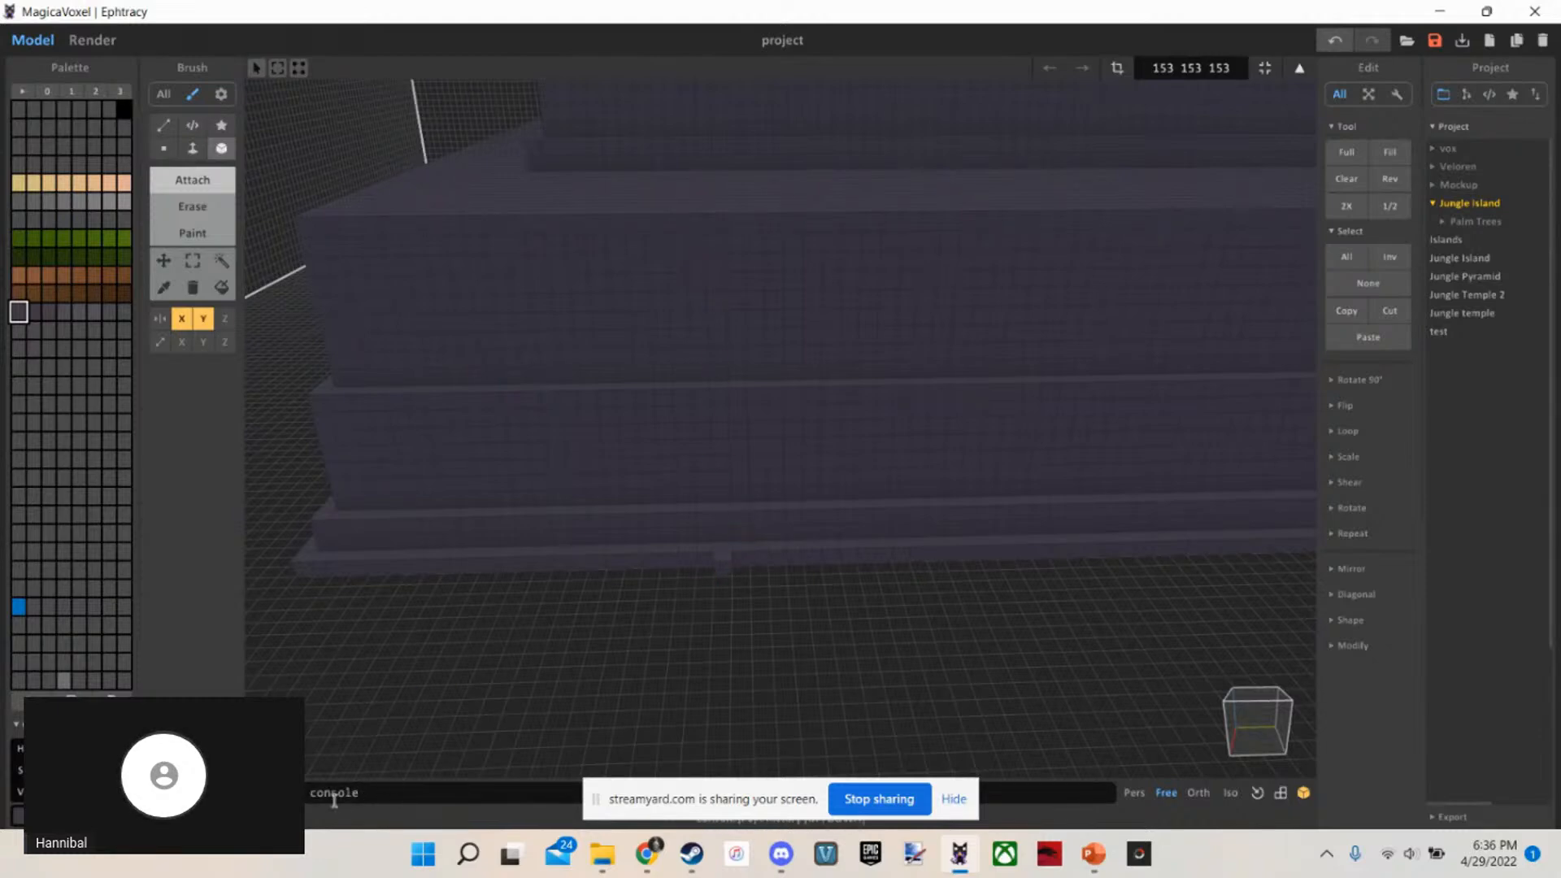
scroll(358, 793, "up", 2)
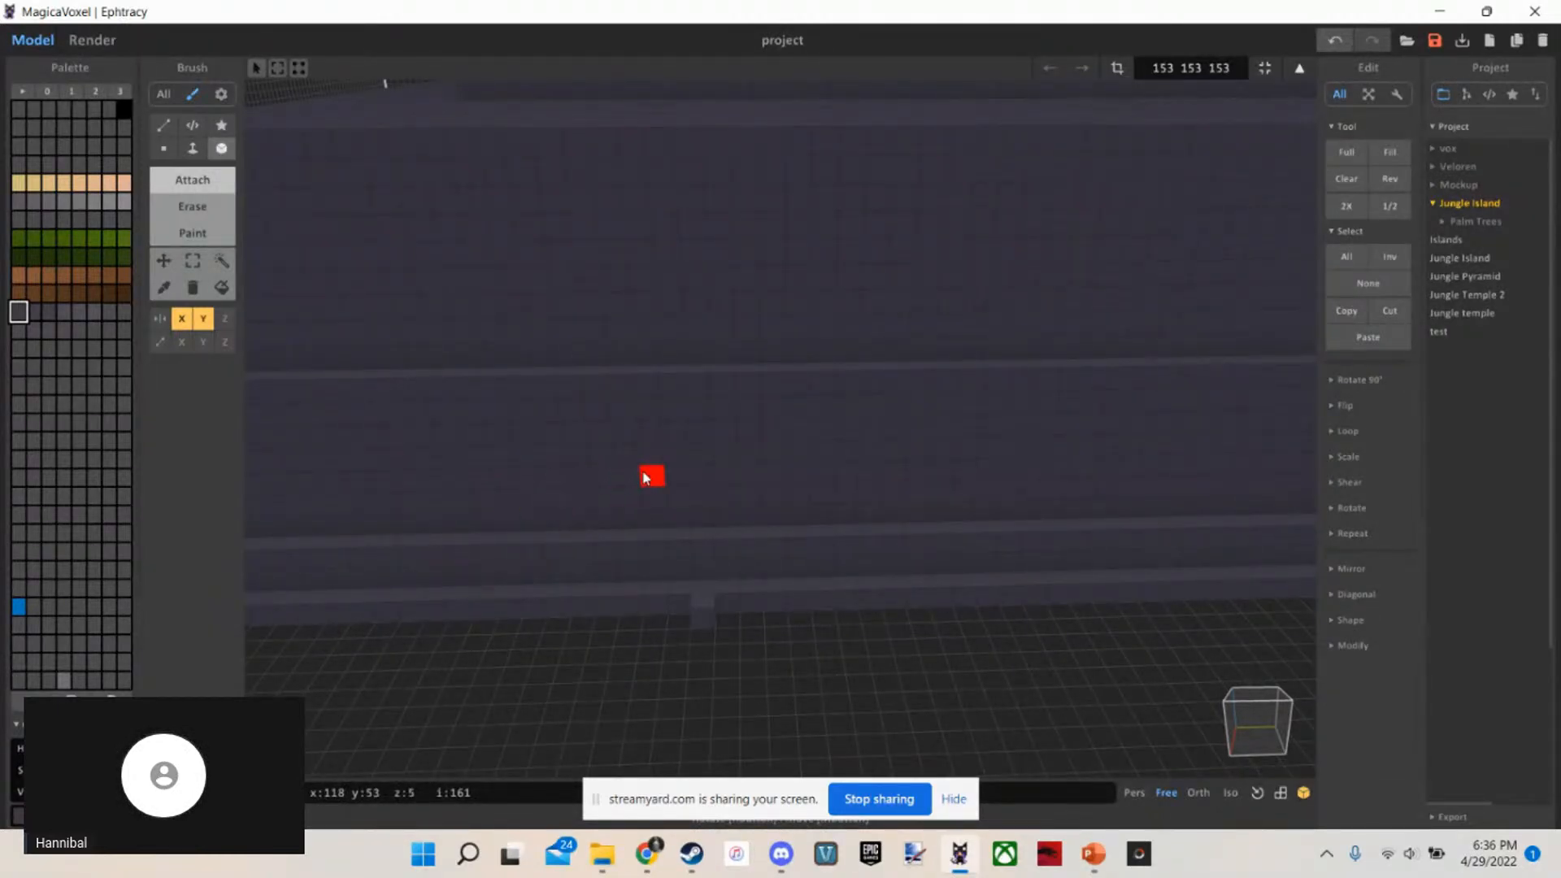
right_click_drag(677, 451, 682, 429)
scroll(682, 429, "down", 3)
scroll(678, 447, "up", 2)
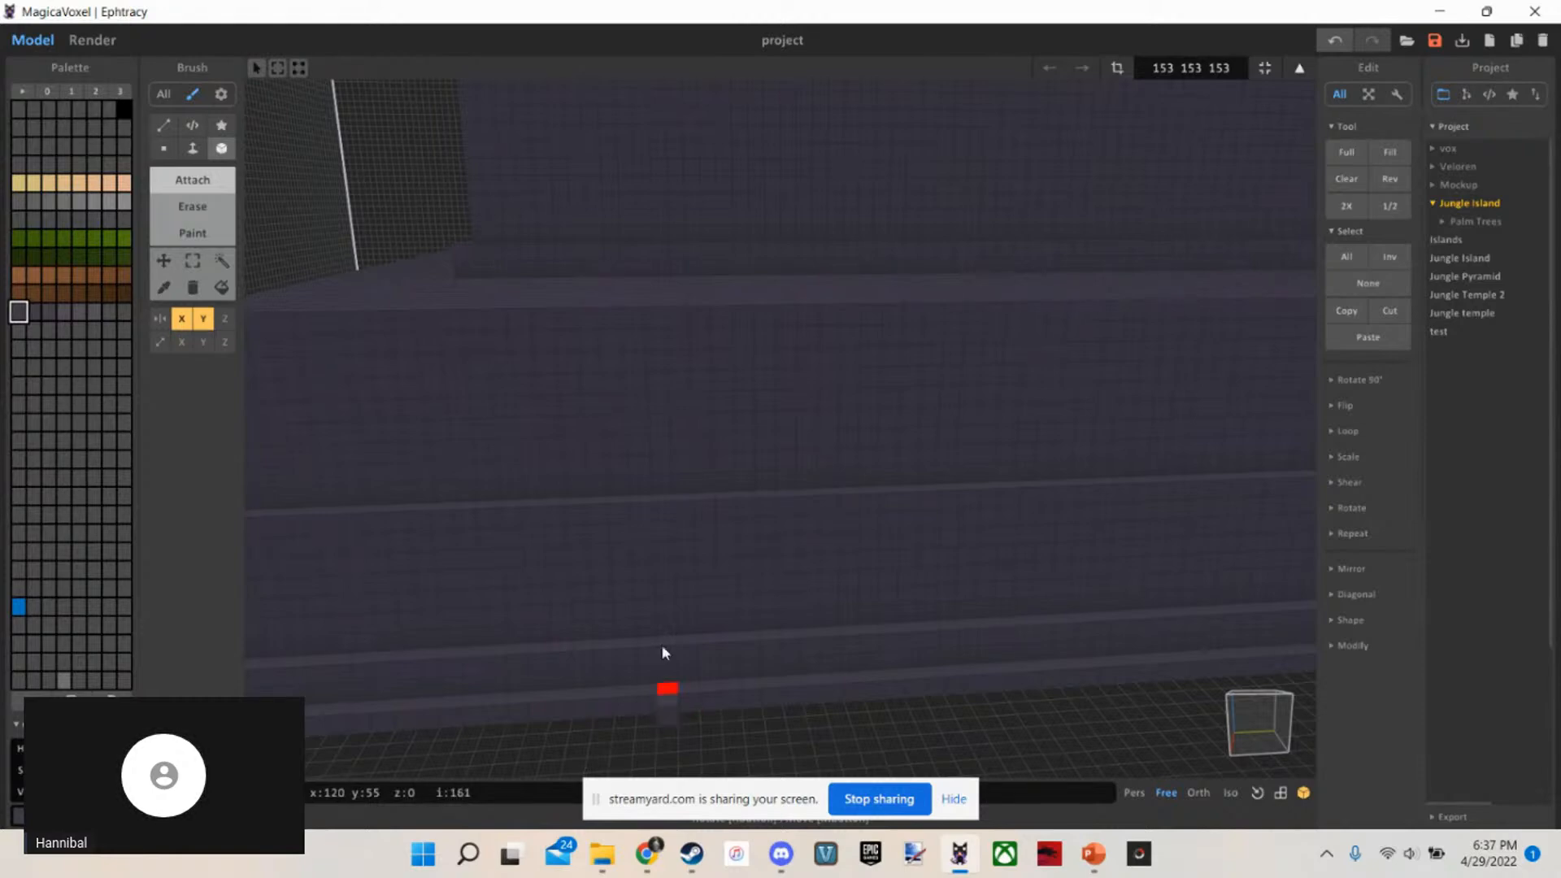
Choose the shader brush in Attach mode with the stair shader
scroll(783, 517, "down", 4)
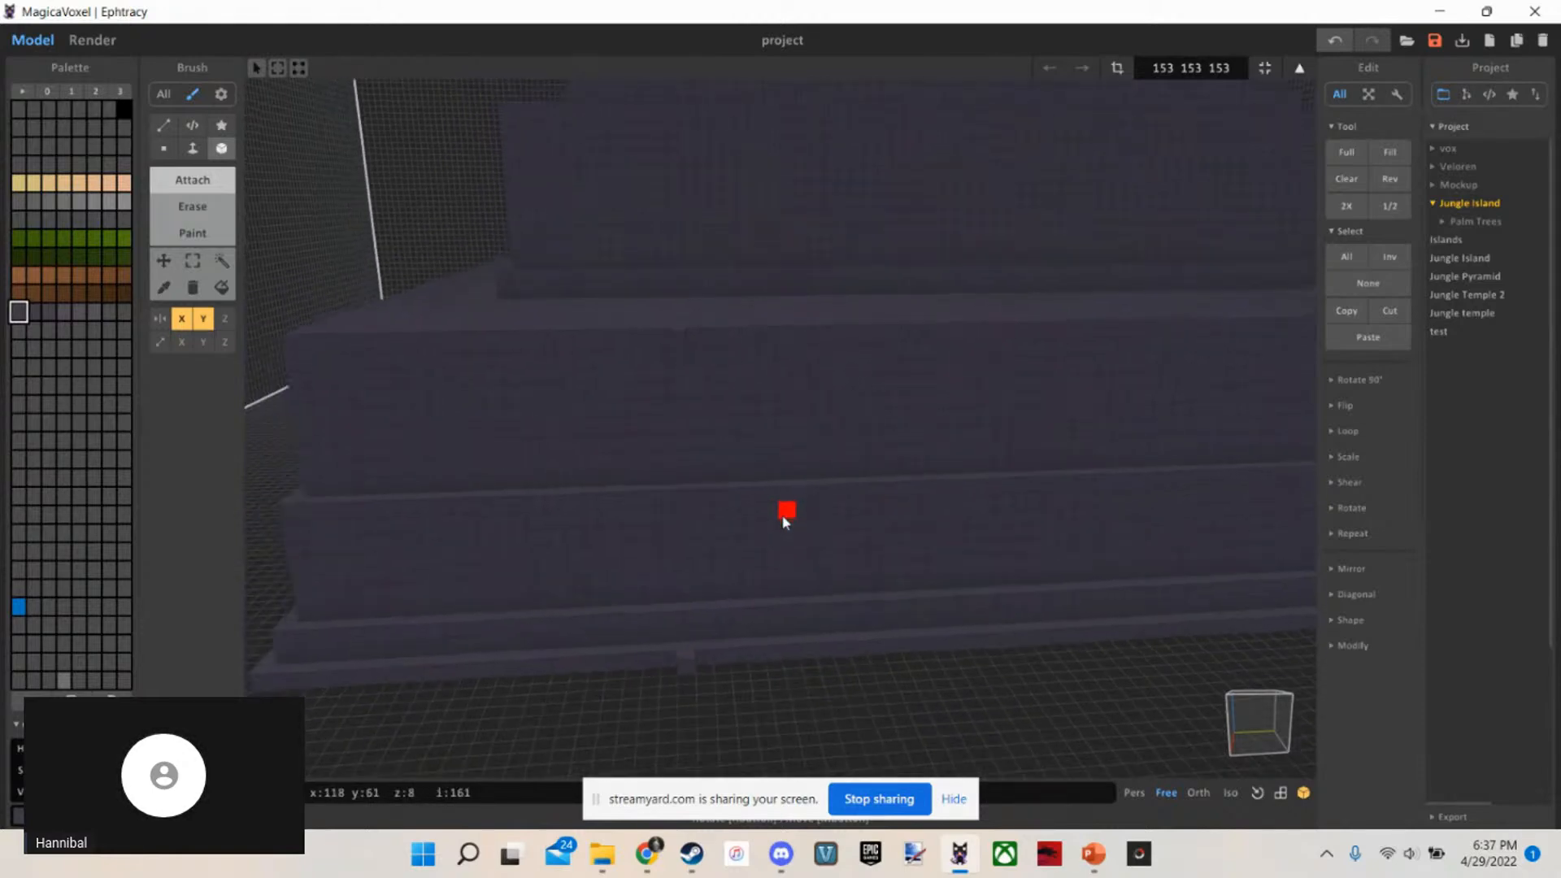
scroll(782, 518, "up", 2)
scroll(784, 646, "down", 3)
right_click_drag(784, 645, 758, 637)
scroll(753, 548, "up", 2)
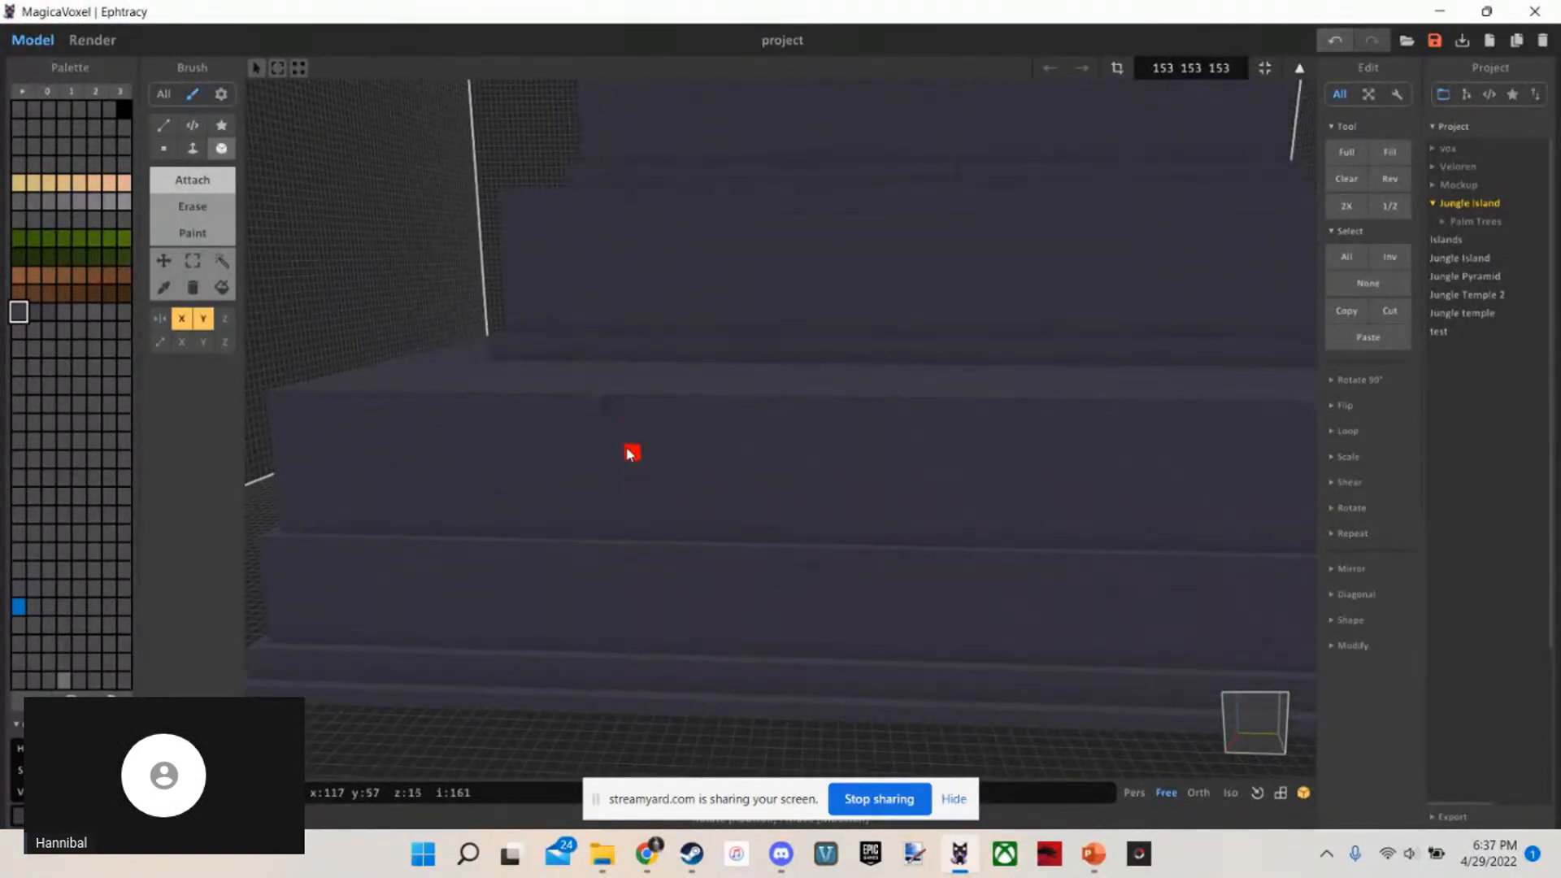
scroll(632, 453, "down", 5)
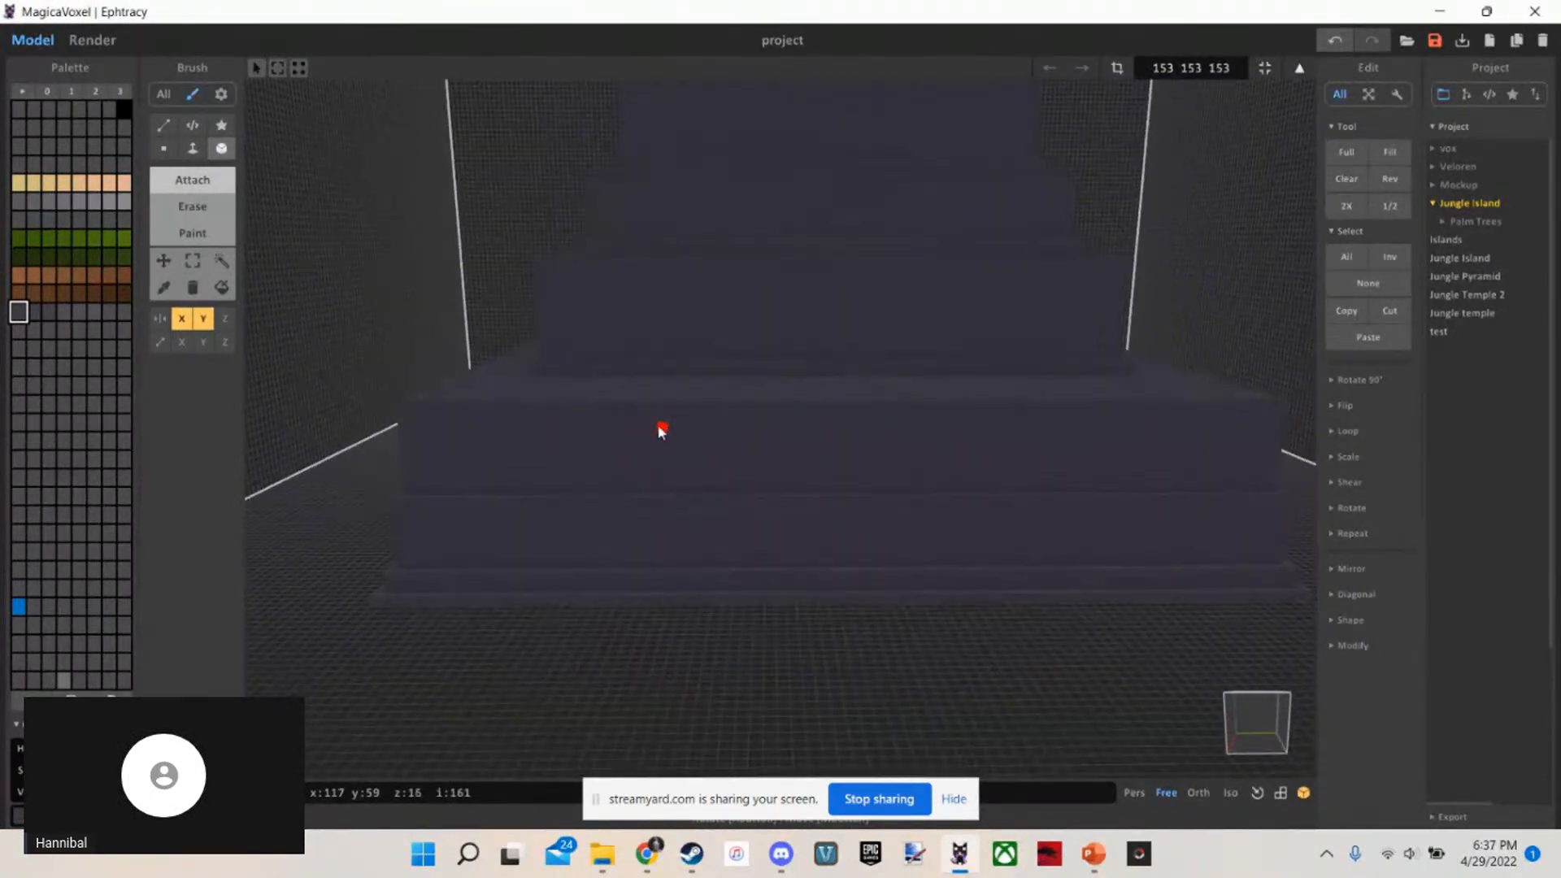
left_click(194, 123)
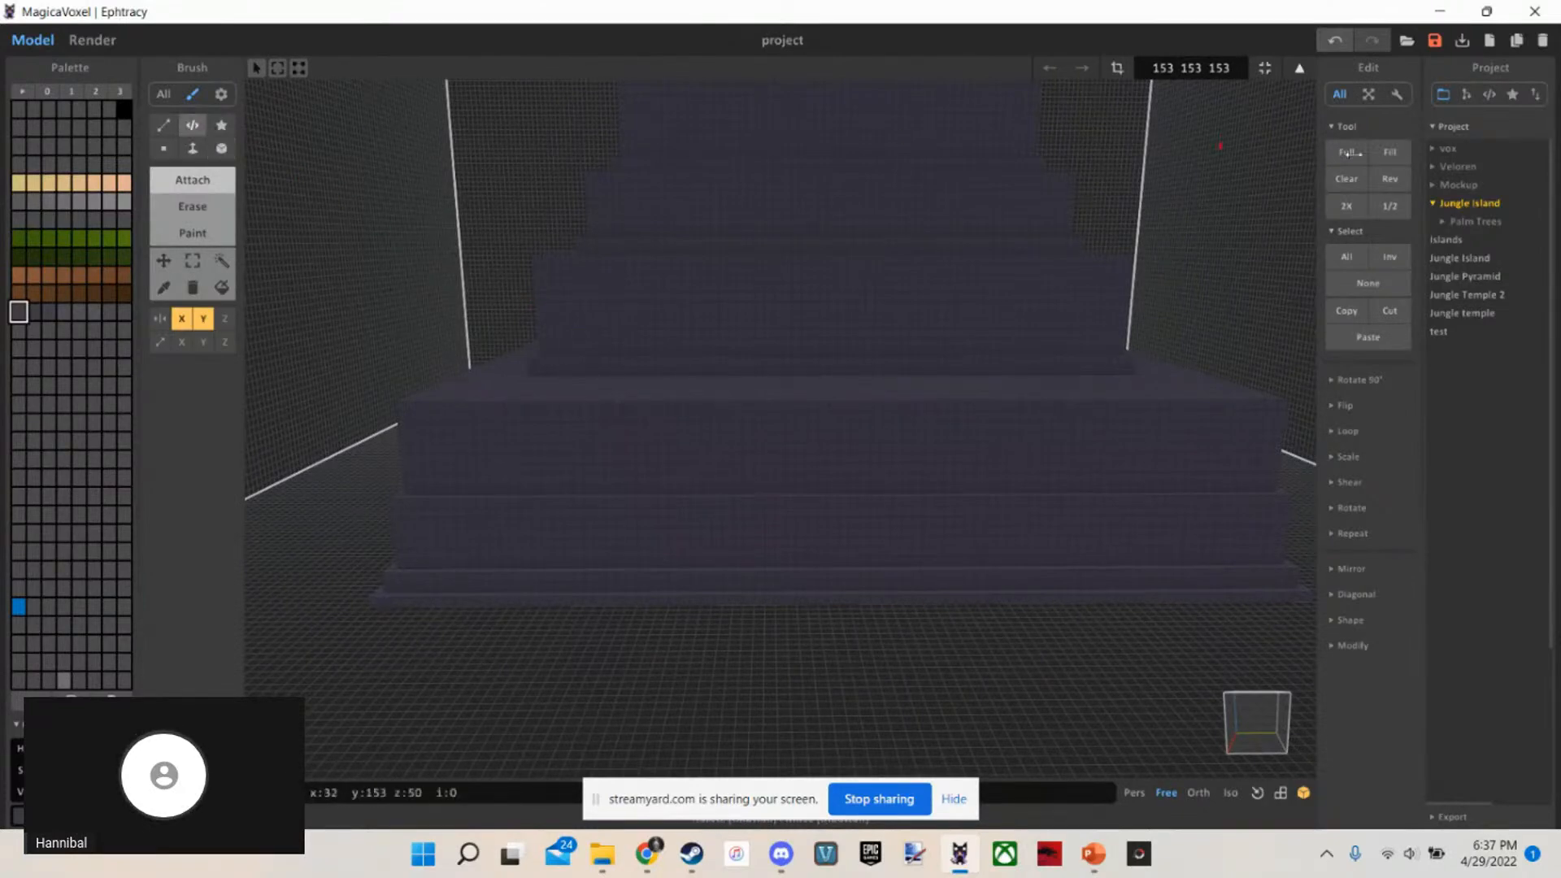
left_click(1484, 96)
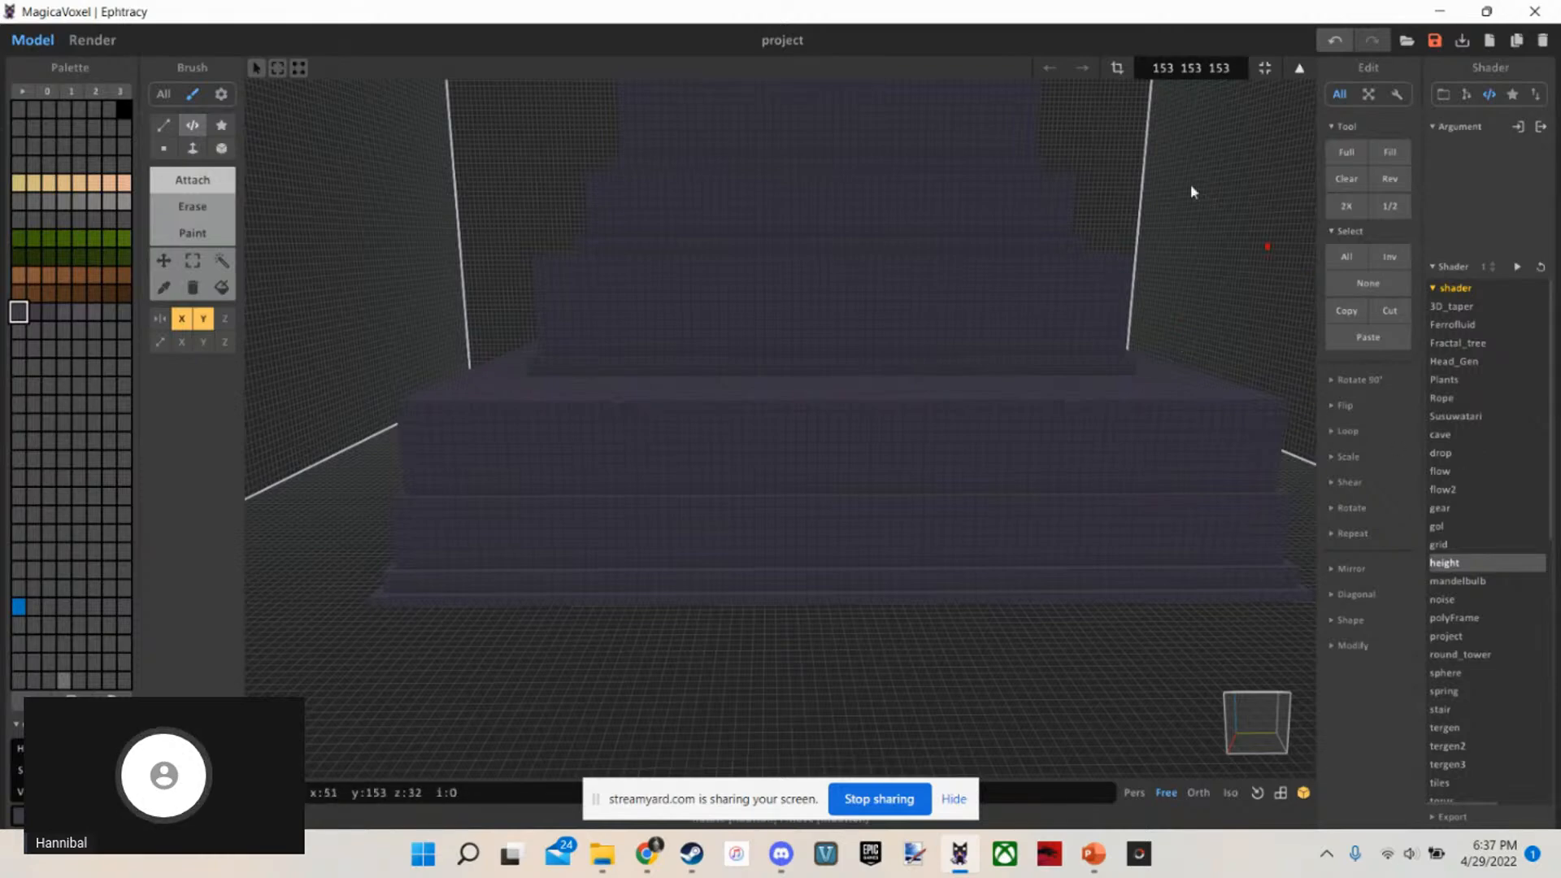
scroll(1439, 455, "down", 5)
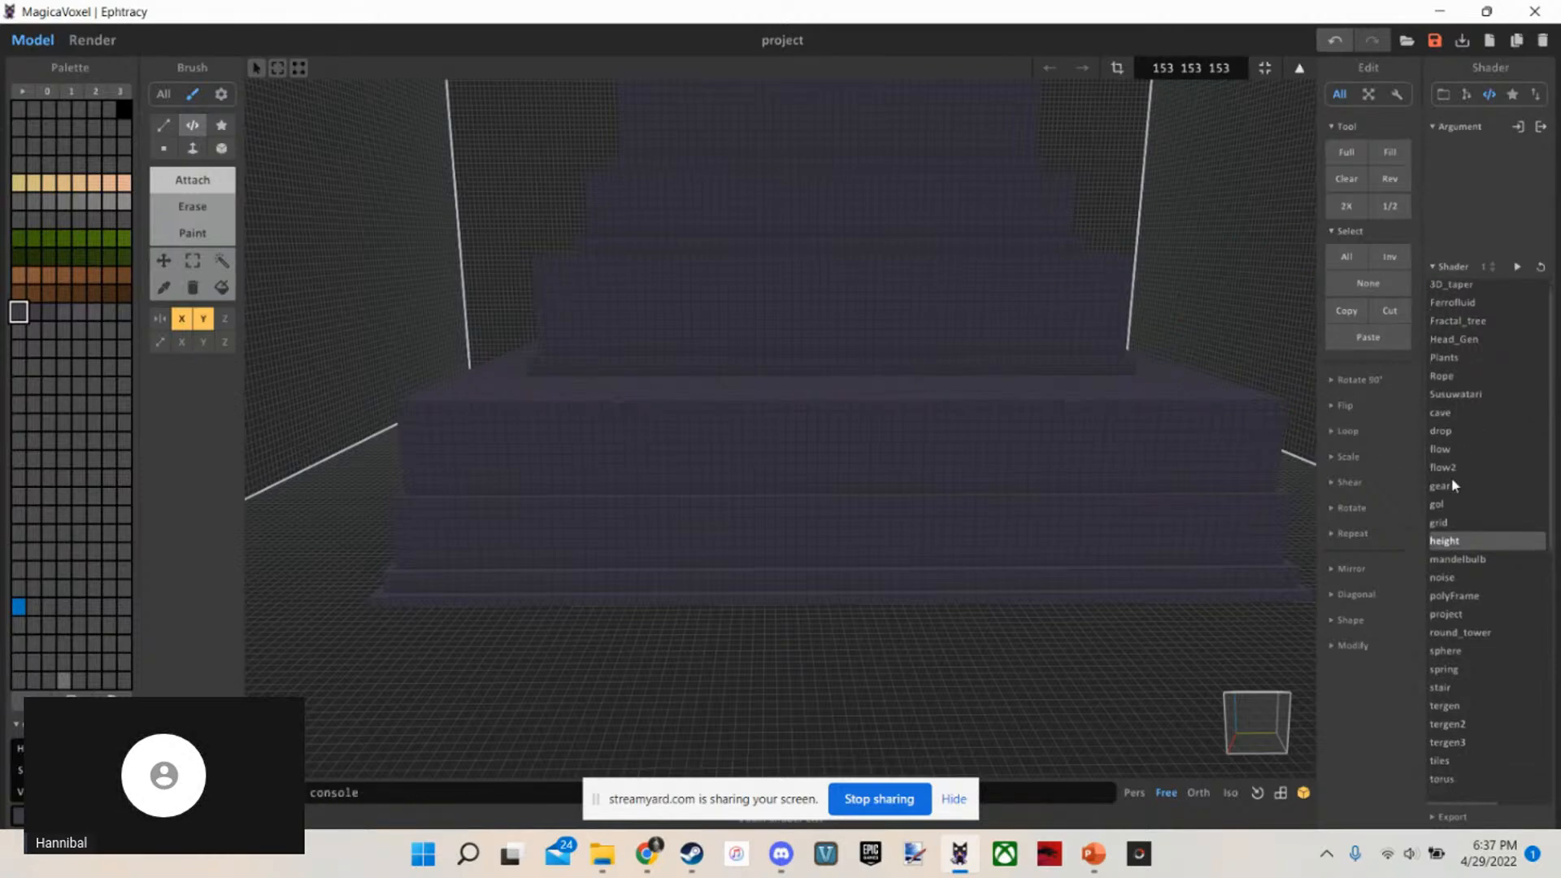
left_click(1441, 535)
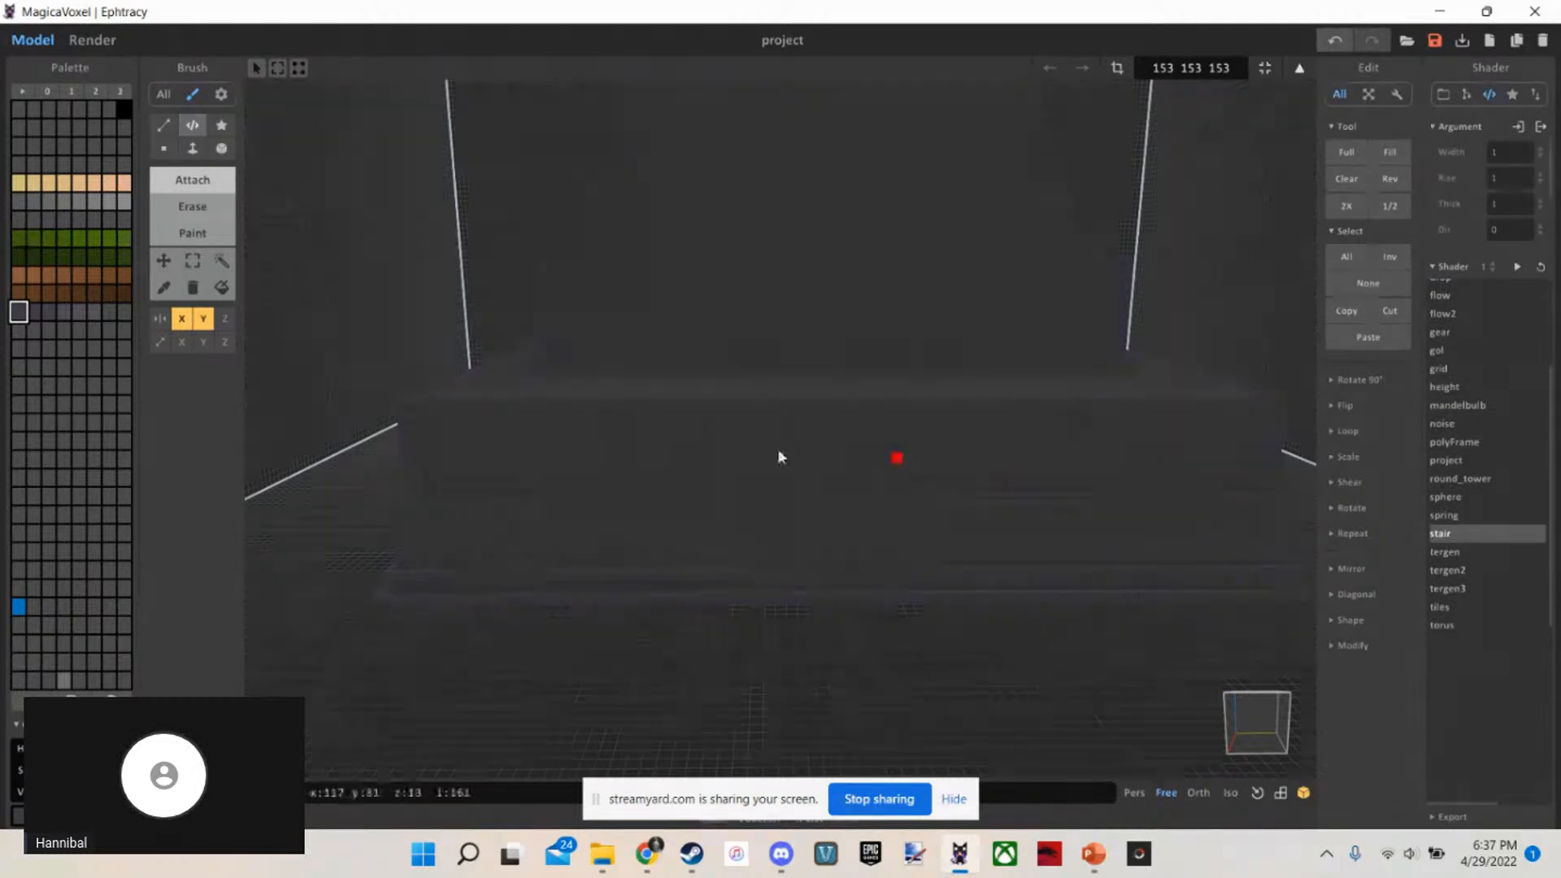
Try to draw a stair region along the top front edge of the base, and undo it
scroll(777, 448, "up", 5)
scroll(699, 443, "down", 3)
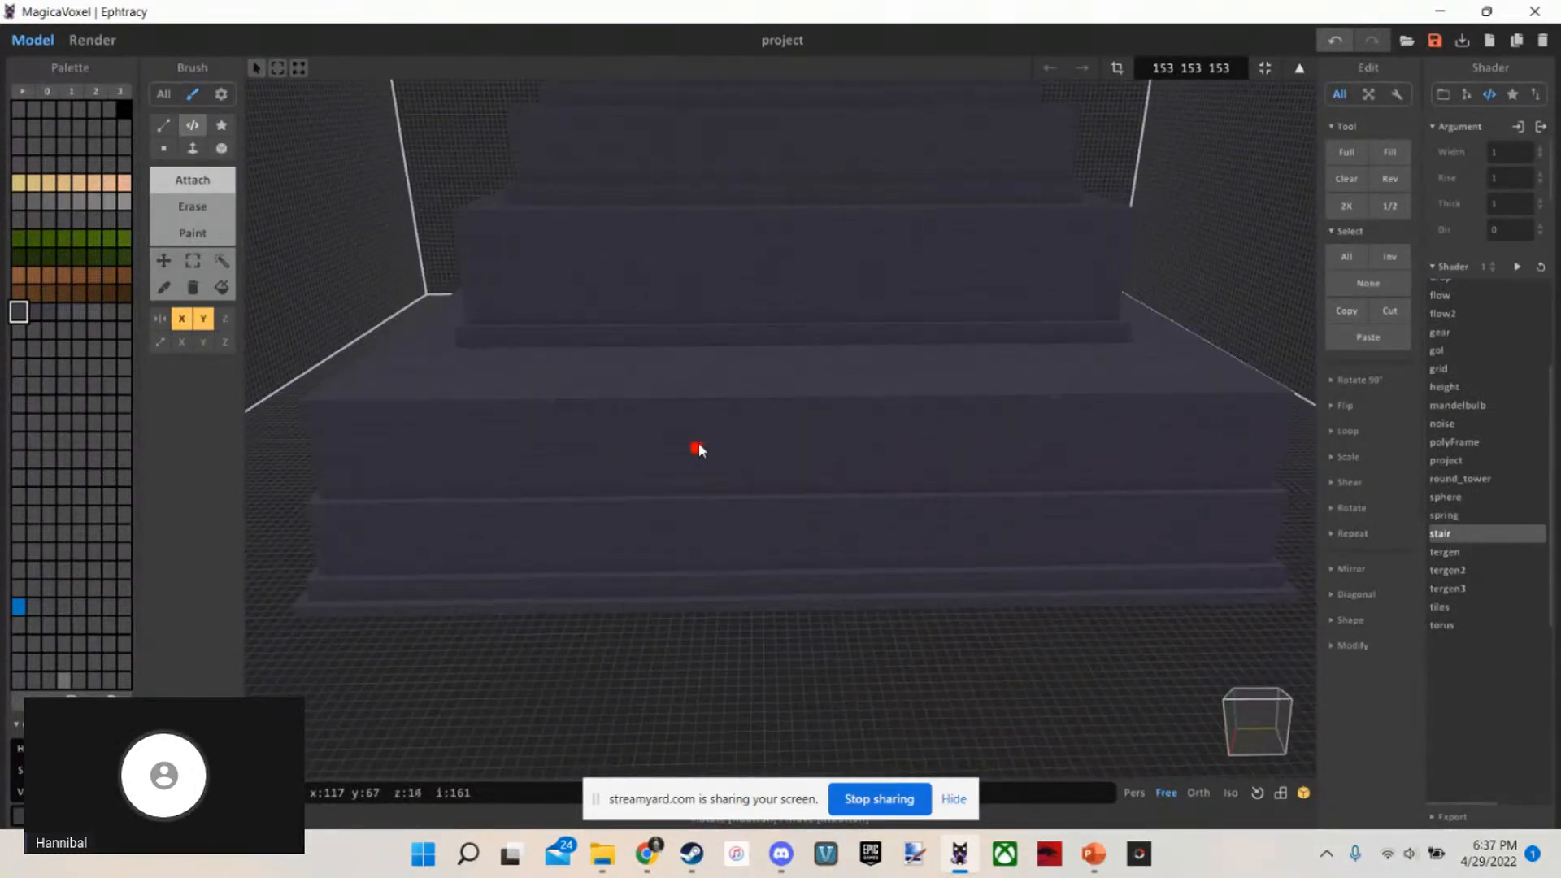
scroll(530, 423, "up", 3)
left_click_drag(498, 400, 1066, 399)
key("ctrl+z")
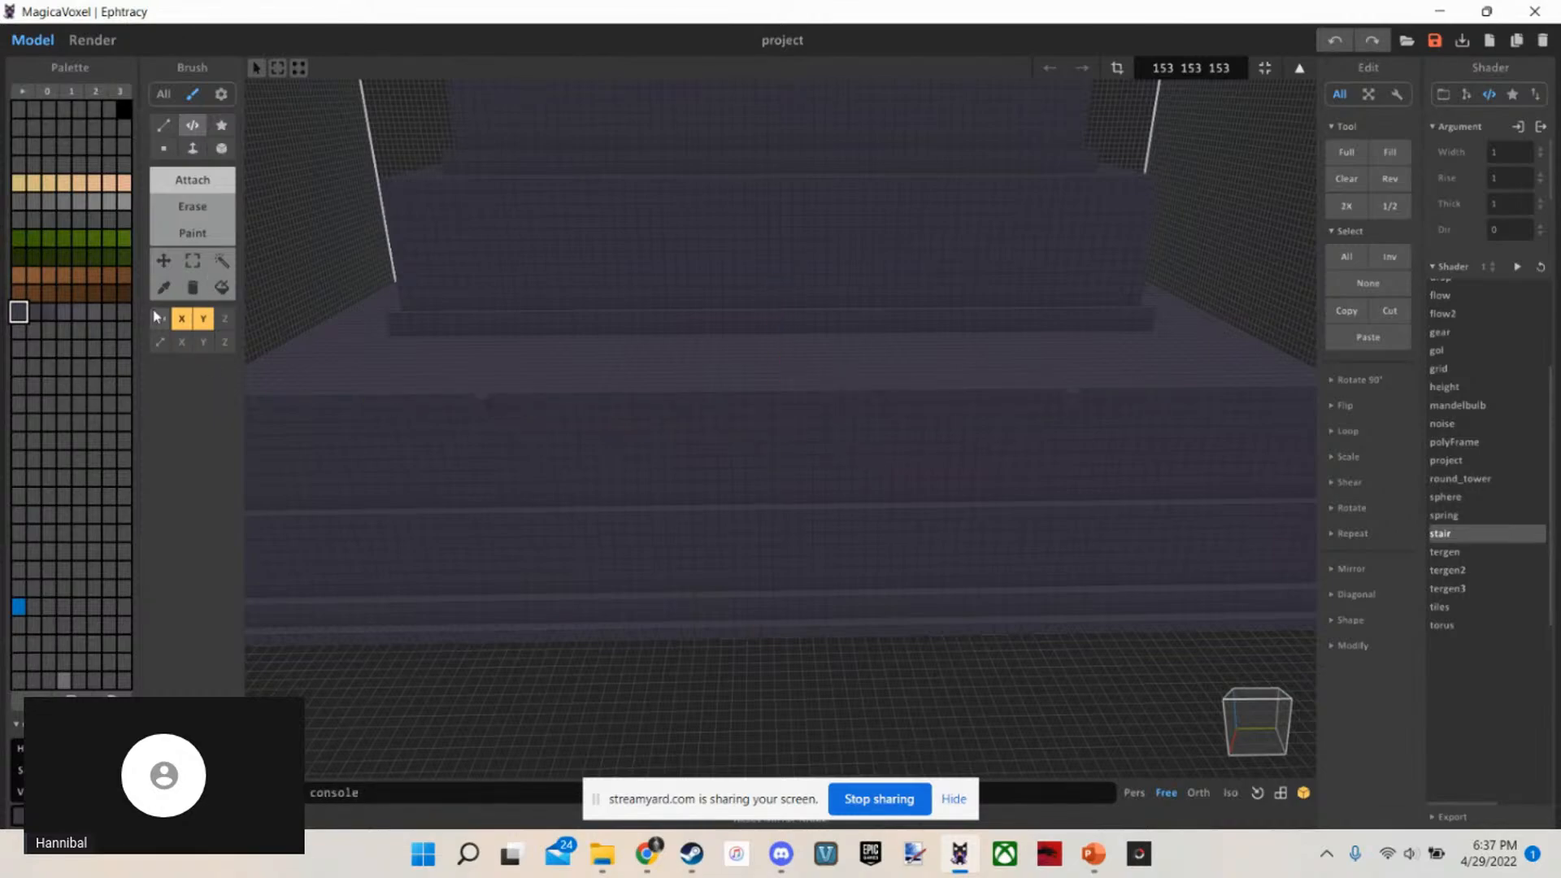
Inspect the front and sides of the temple's base
scroll(811, 419, "down", 5)
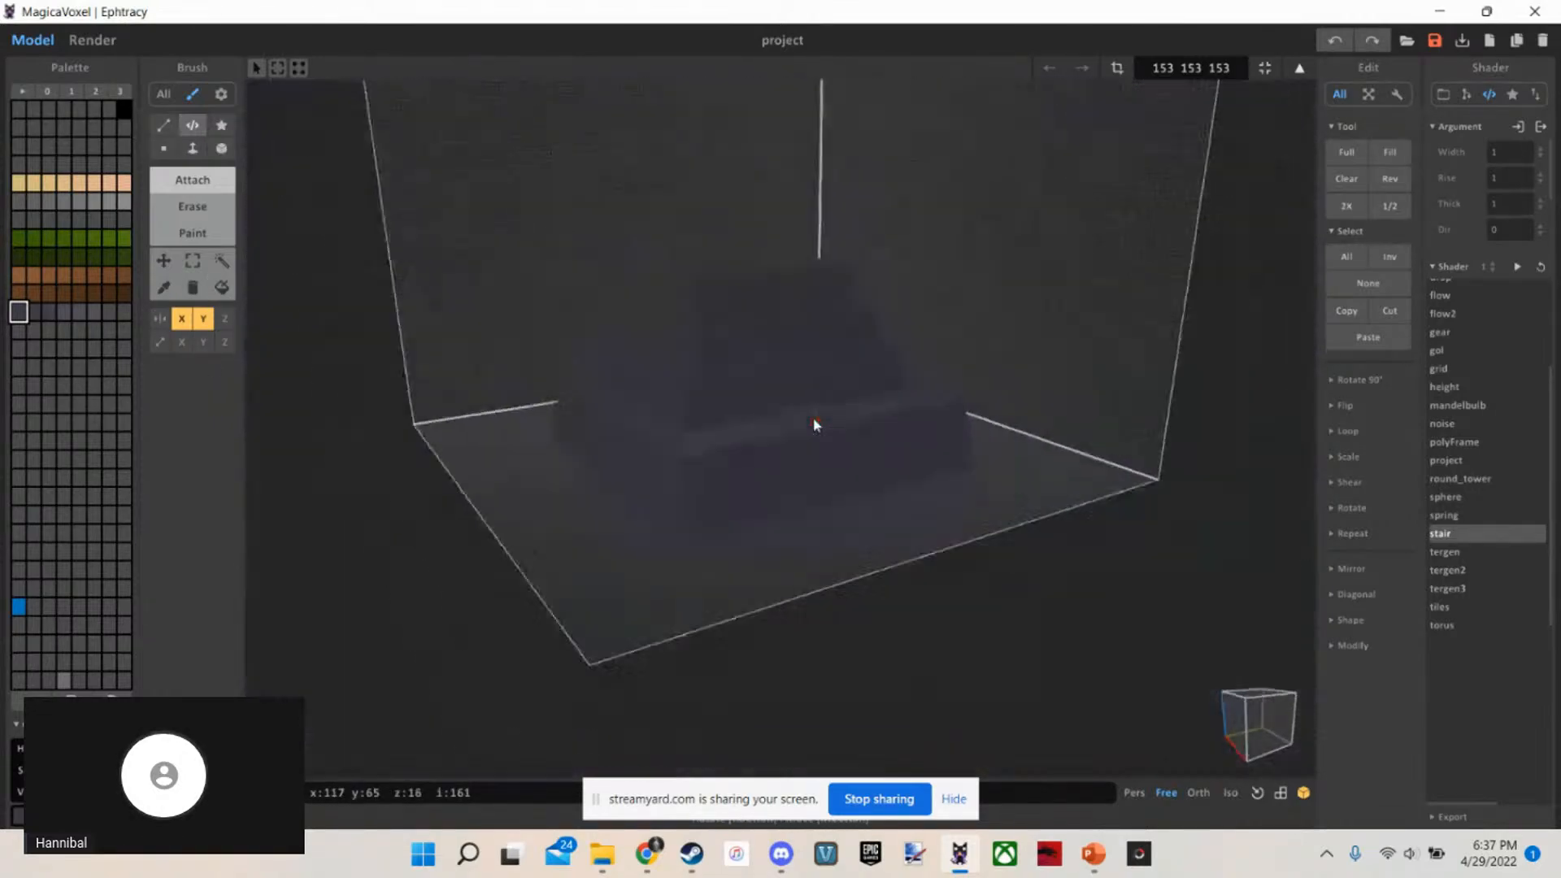
right_click_drag(814, 418, 929, 458)
scroll(821, 419, "up", 5)
scroll(930, 457, "down", 5)
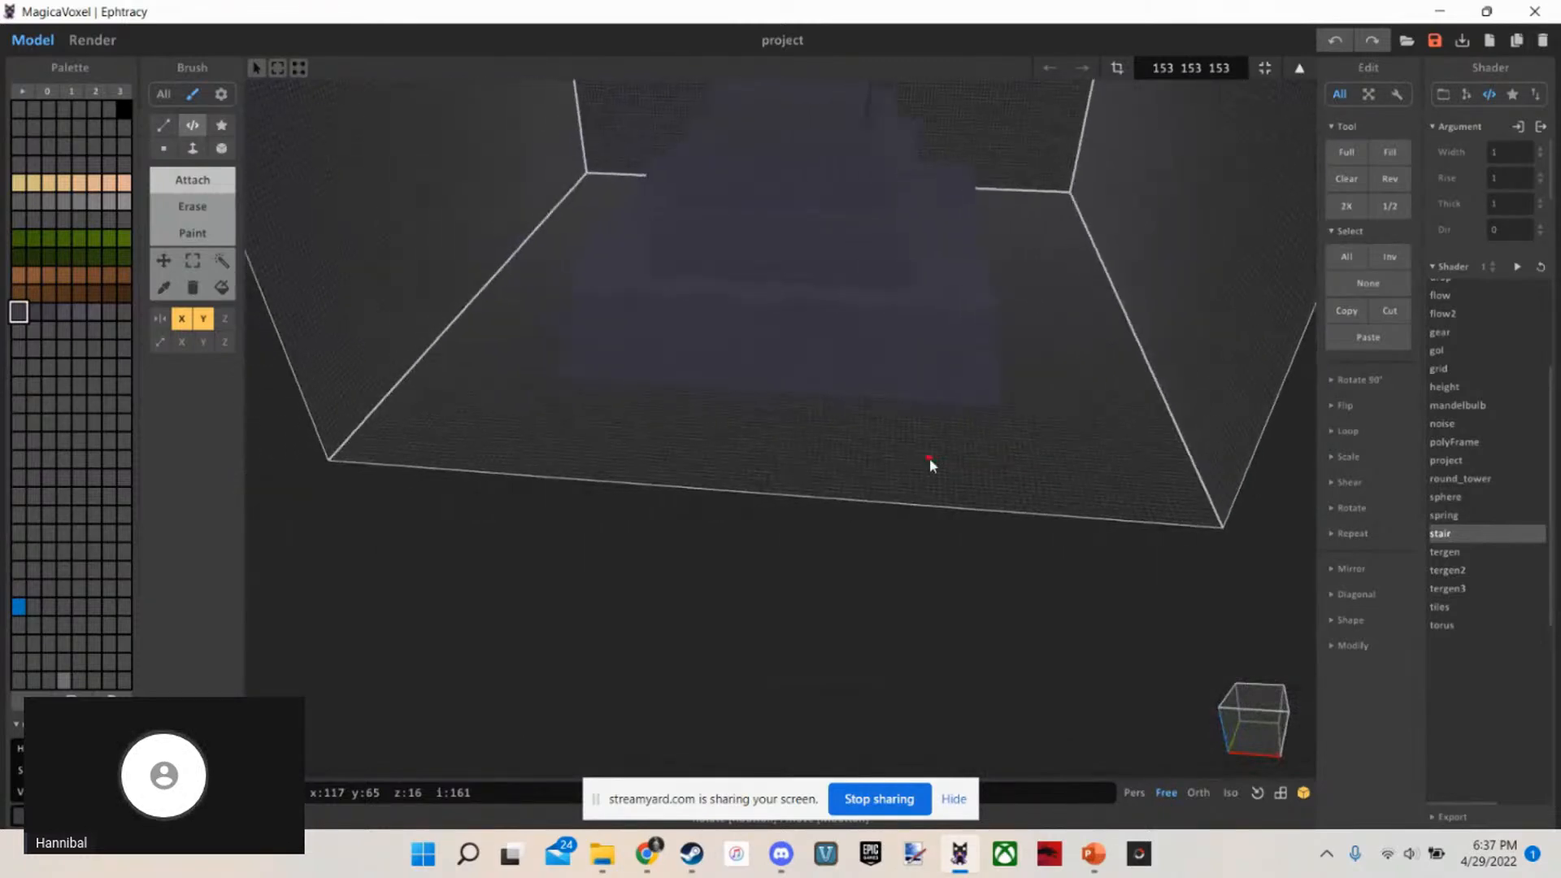
scroll(930, 457, "up", 8)
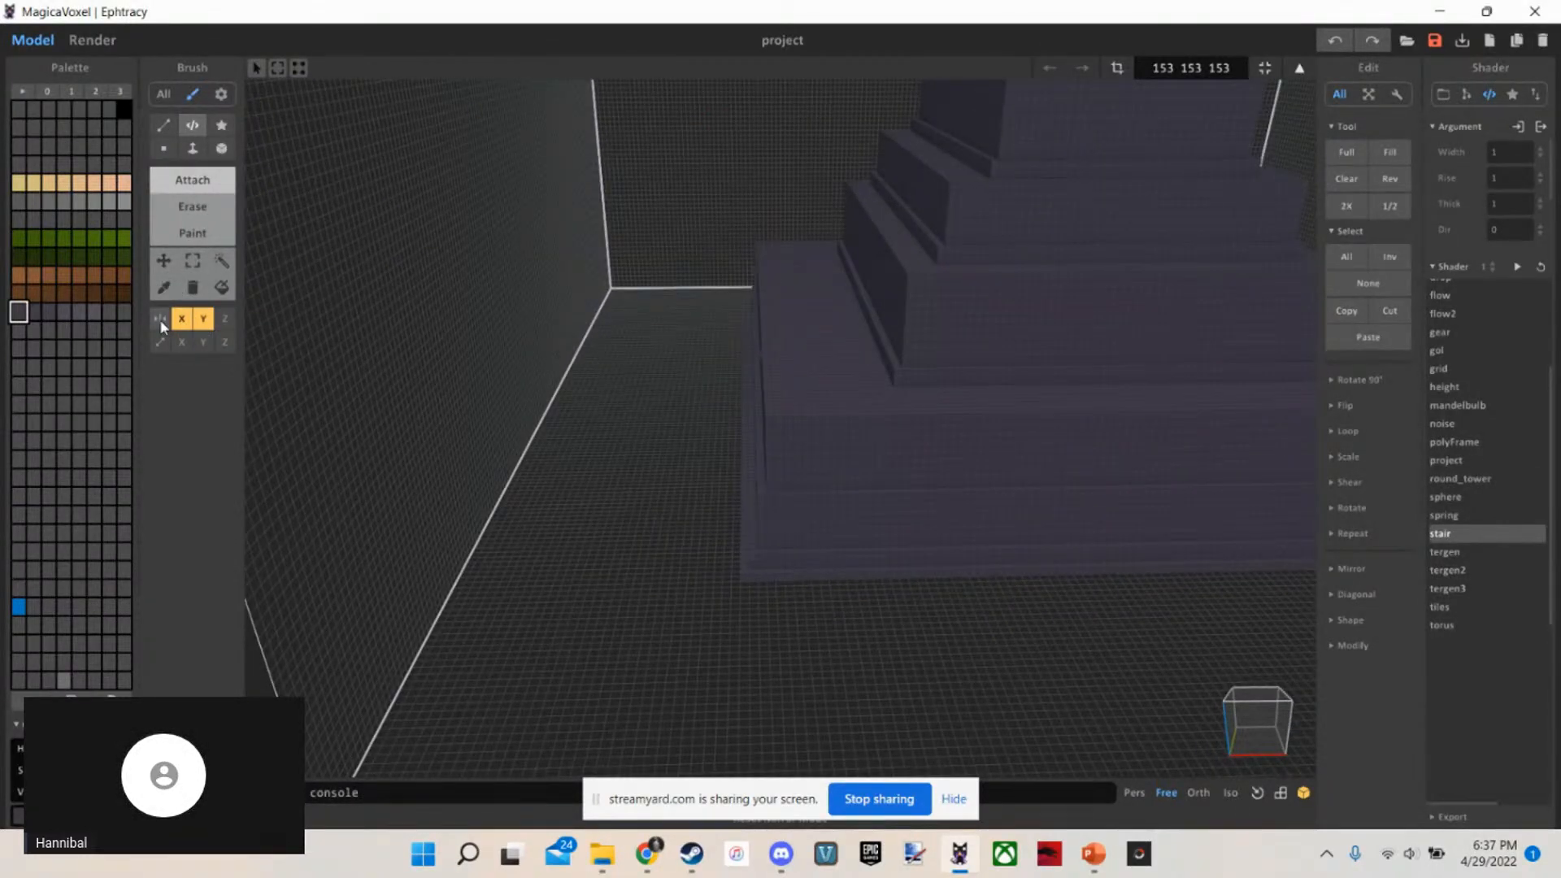
key("d")
key("w")
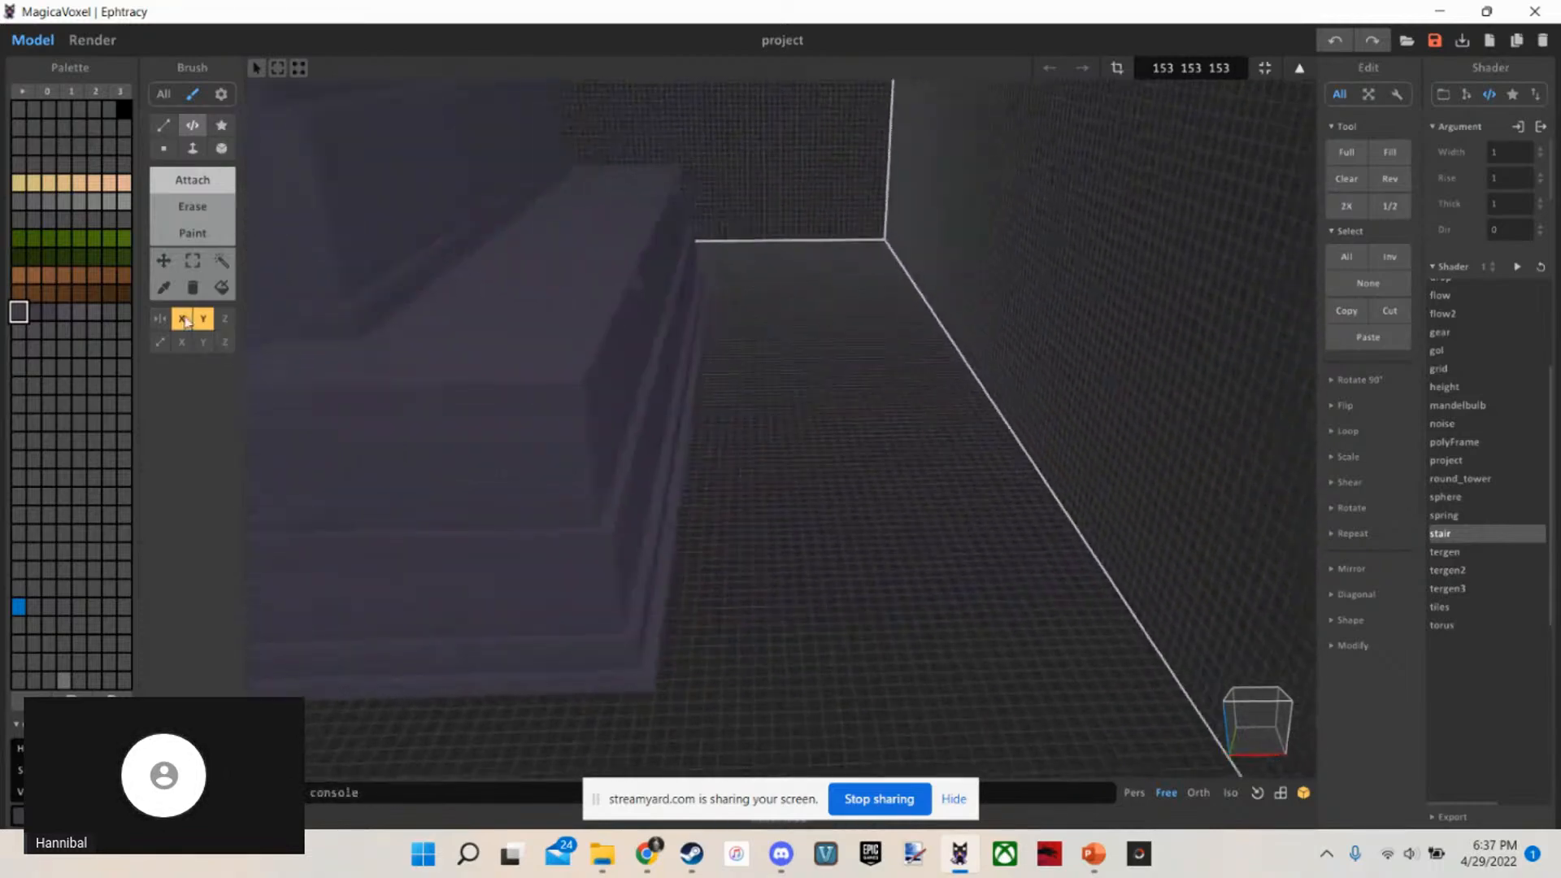
key("w")
right_click_drag(568, 417, 356, 418)
key("s")
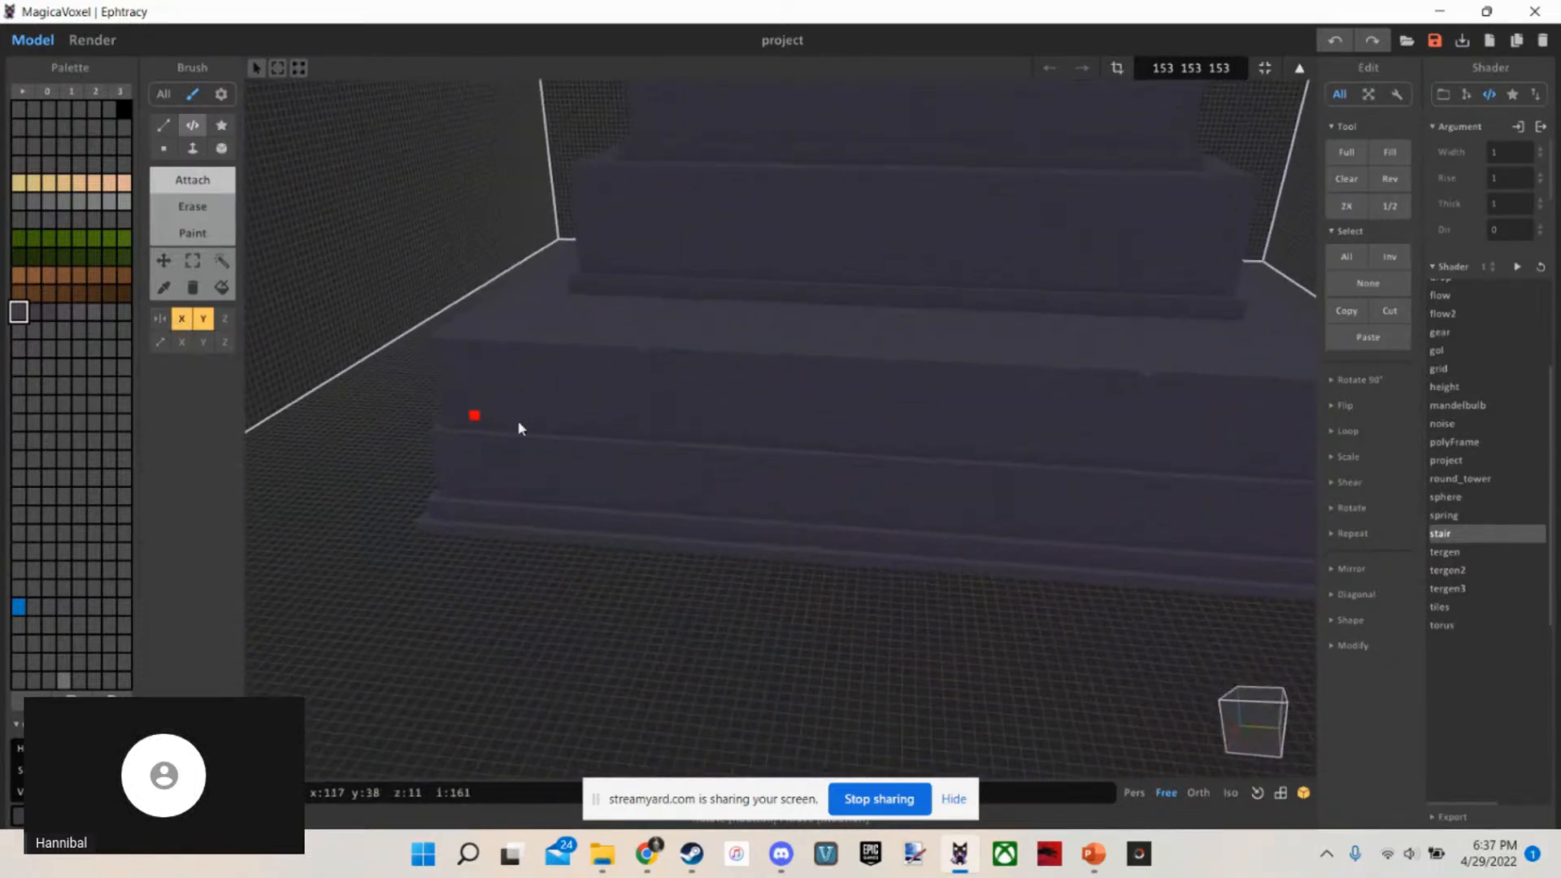
key("w")
key("s")
key("w")
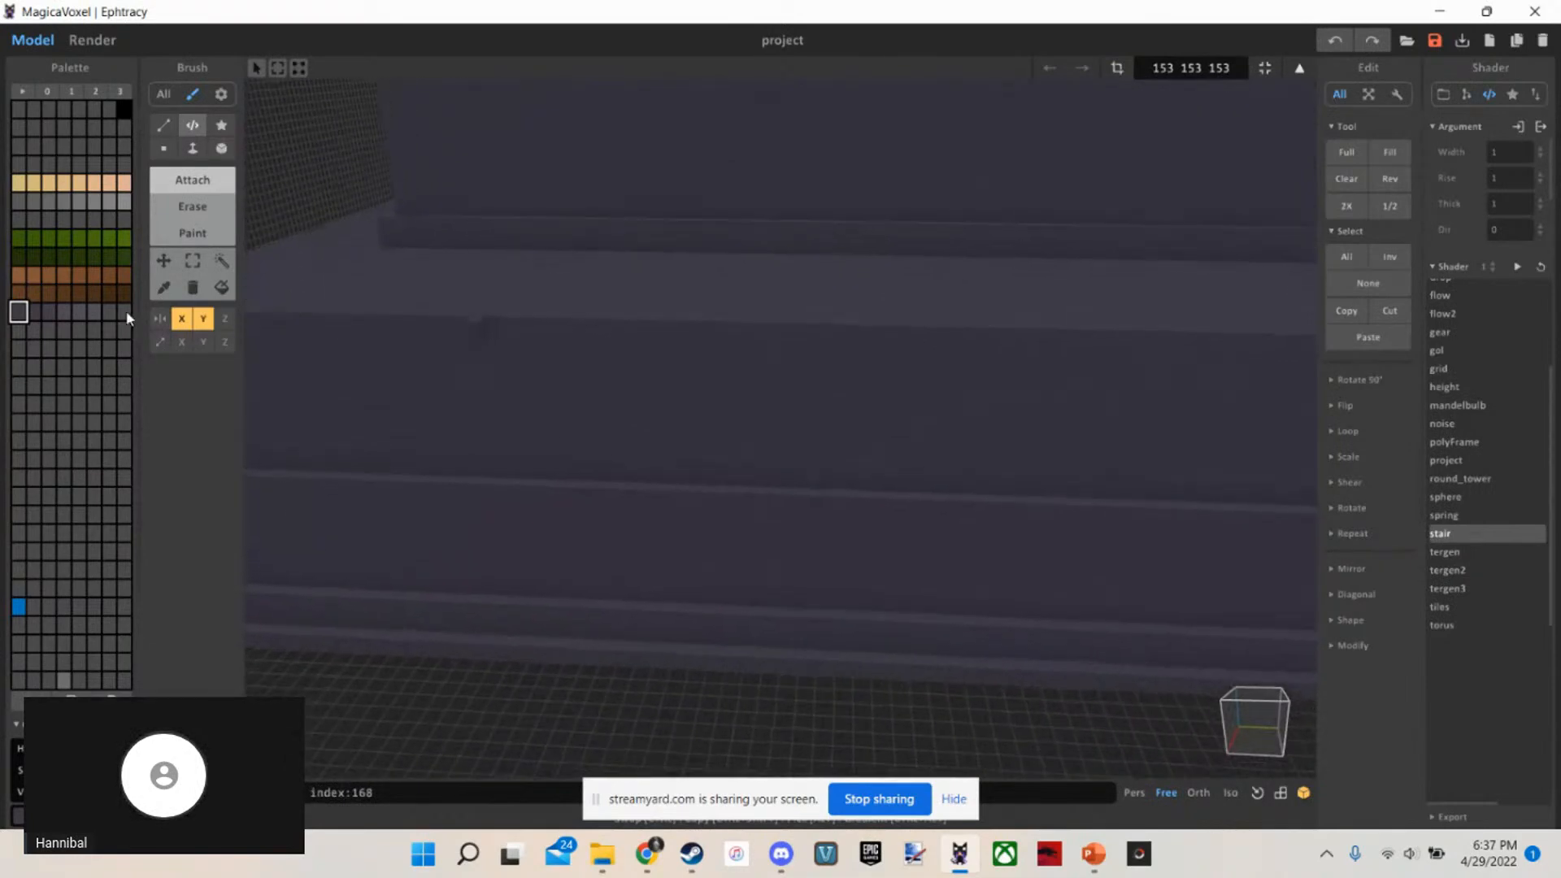
Attach a staircase in grey colour 168, about 41 voxels wide, running from the base's top front edge down to the ground
left_click(124, 312)
key("s")
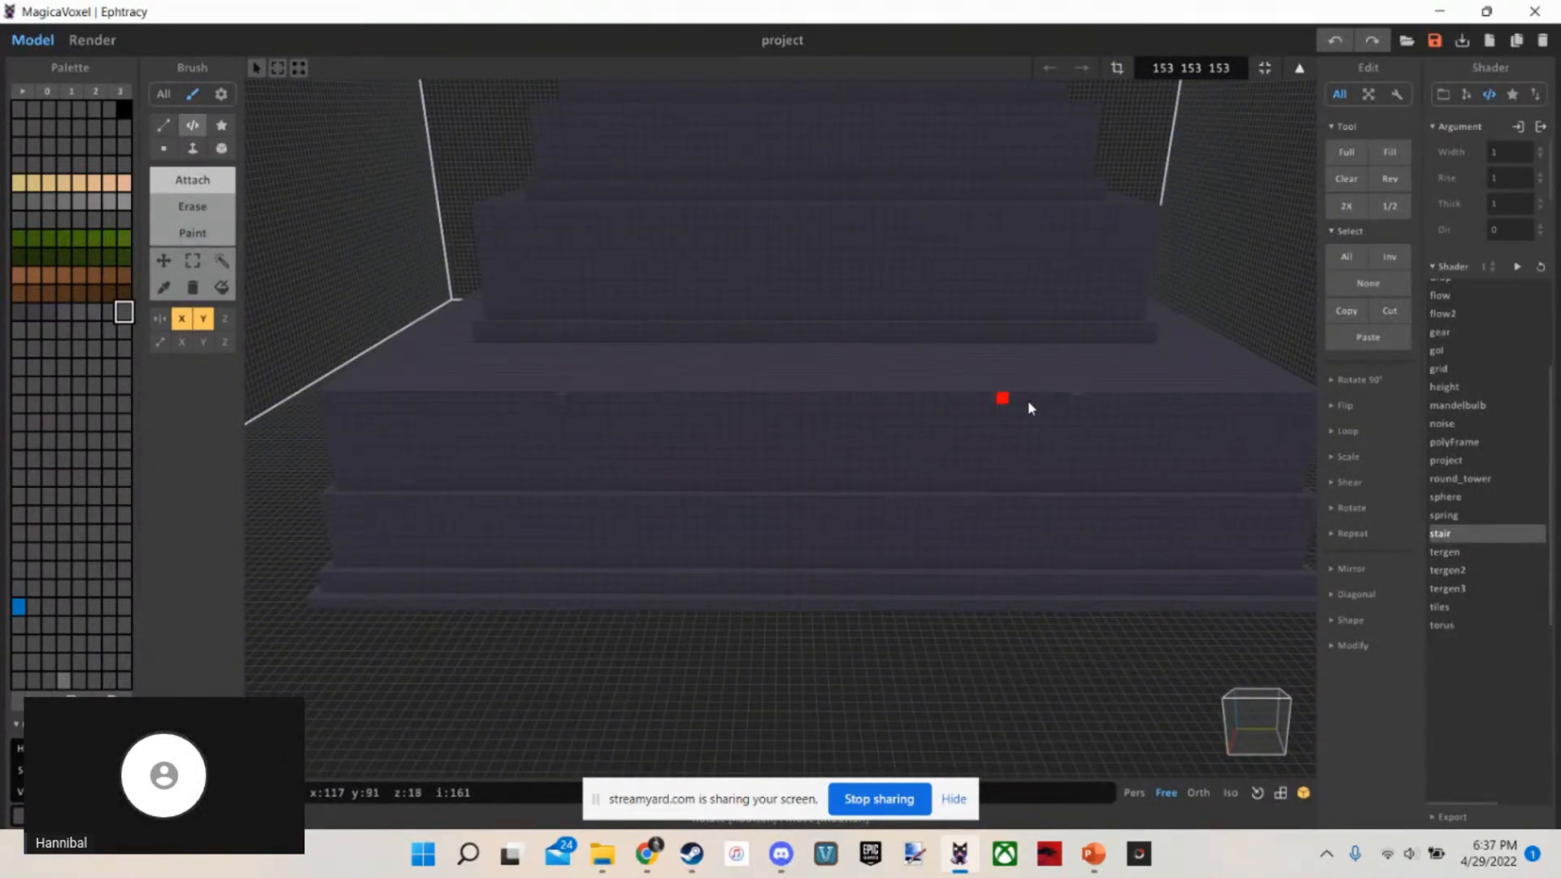
key("w")
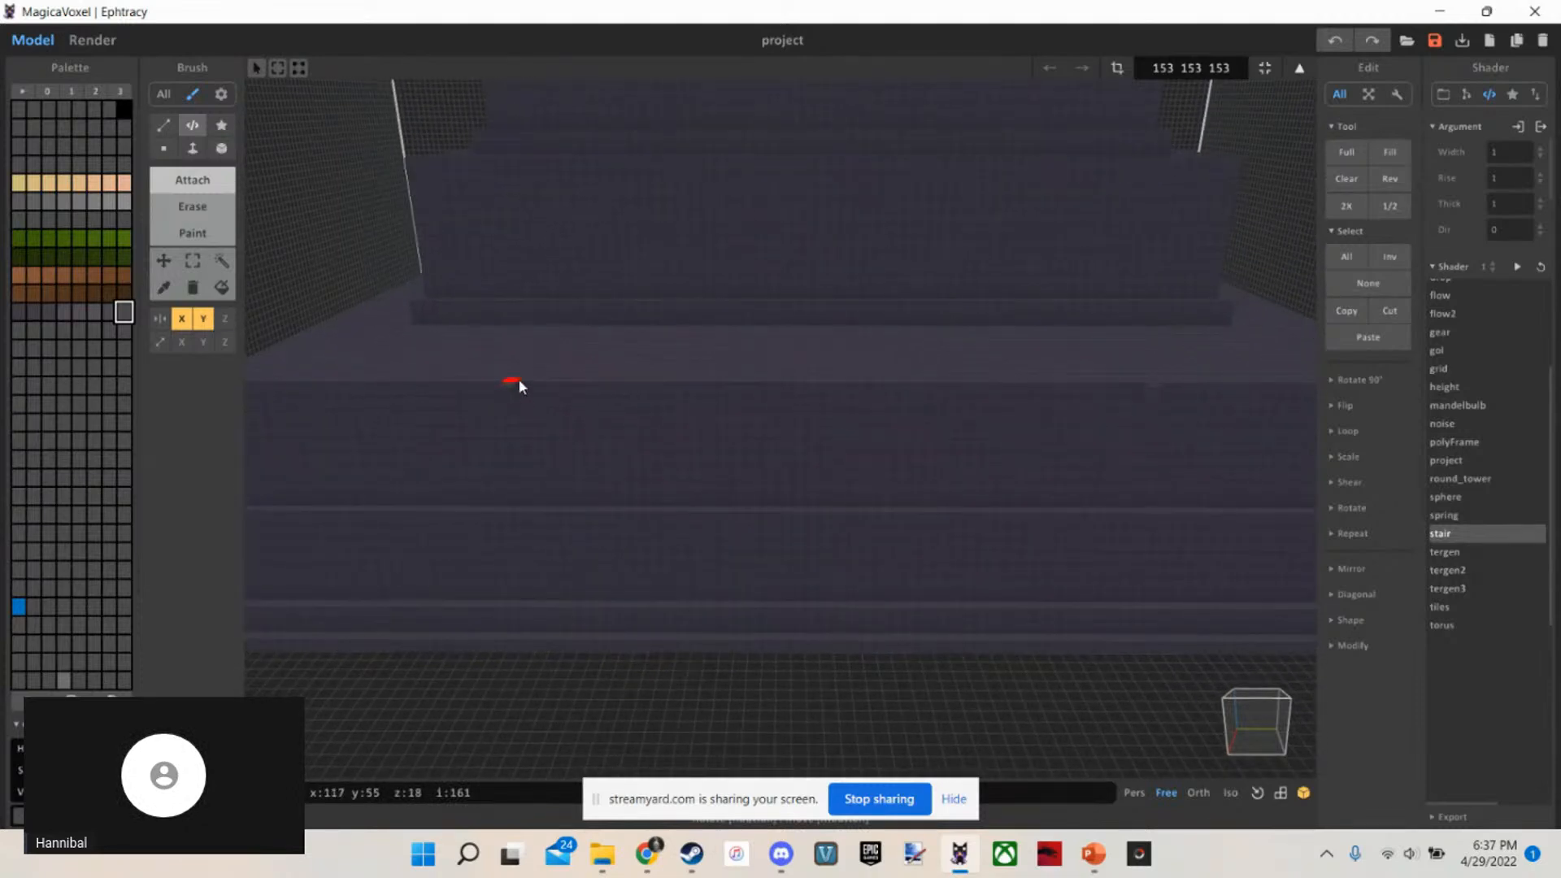
key("d")
left_click_drag(419, 390, 1039, 393)
key("s")
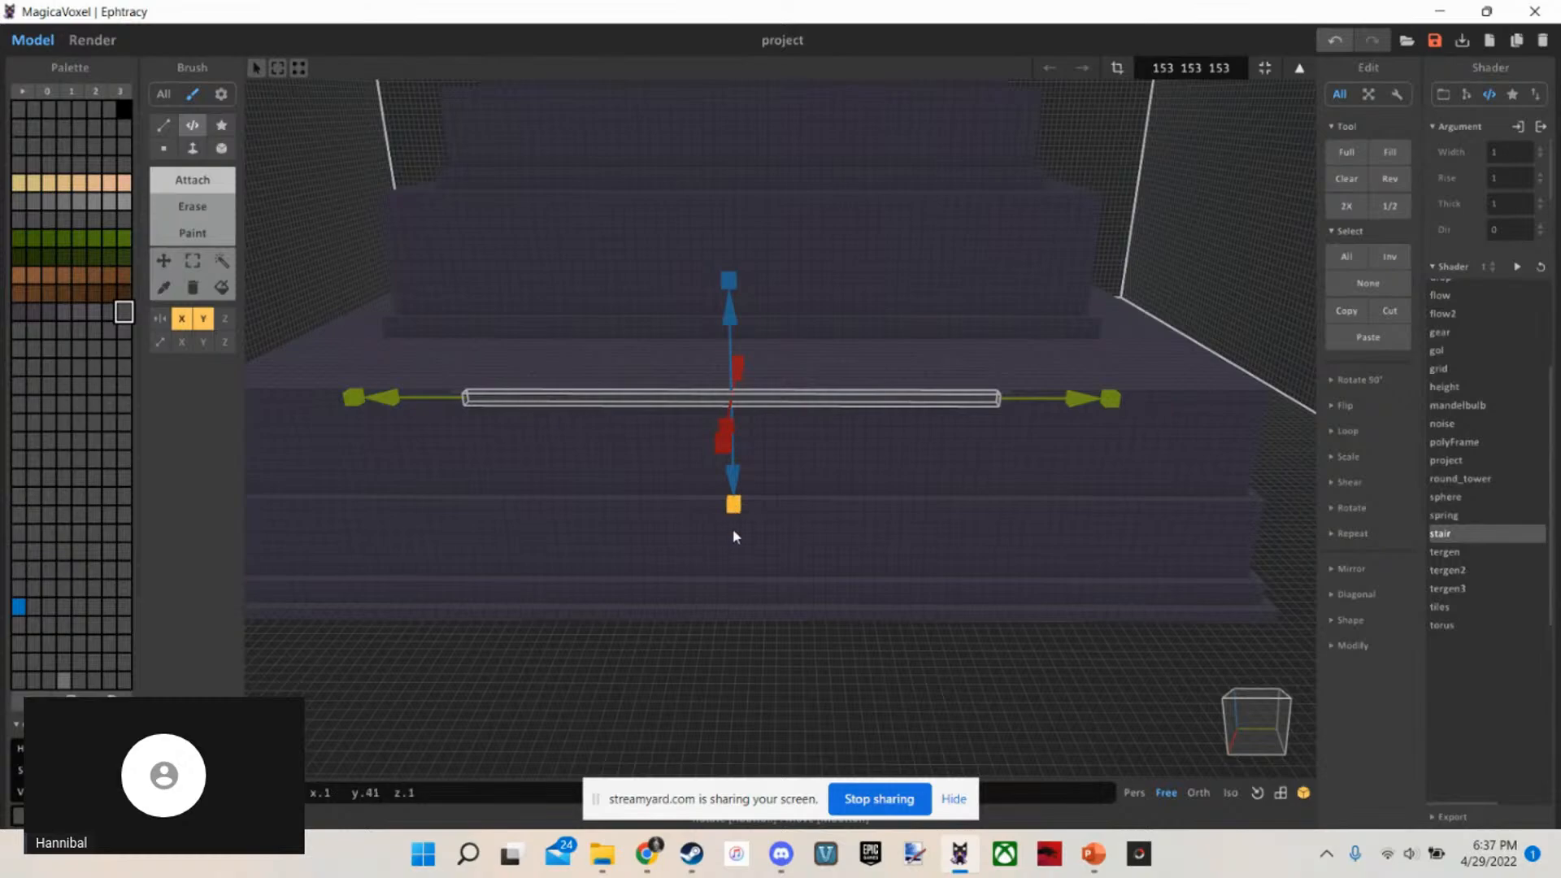
left_click_drag(734, 537, 778, 781)
left_click_drag(733, 566, 714, 837)
right_click_drag(563, 531, 681, 405)
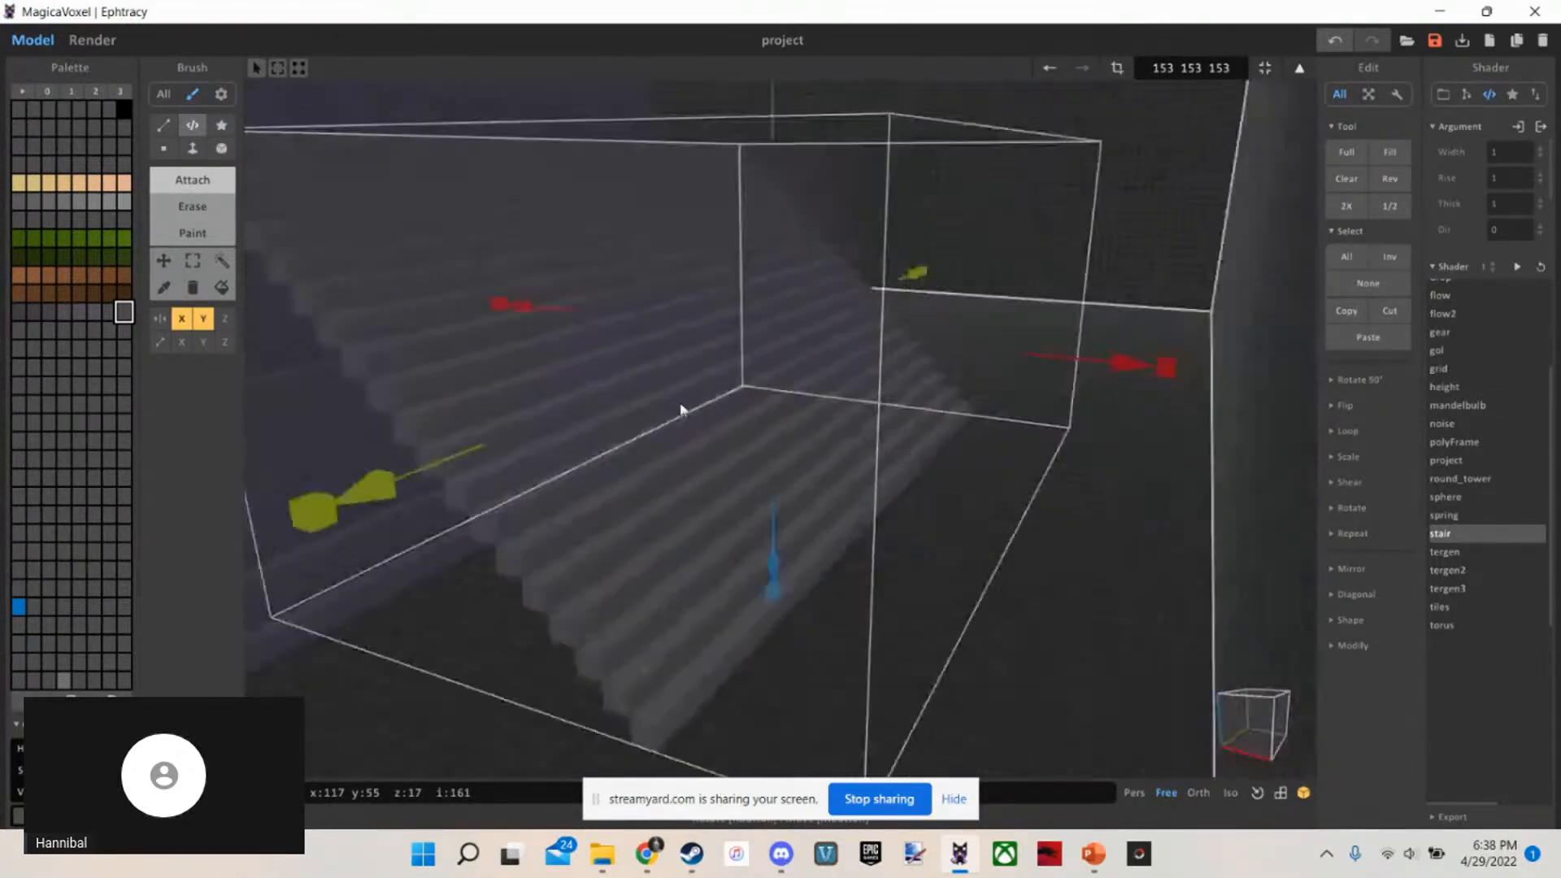
Examine the new staircase's slope and steps against the front of the base from the side
key("s")
scroll(681, 410, "up", 6)
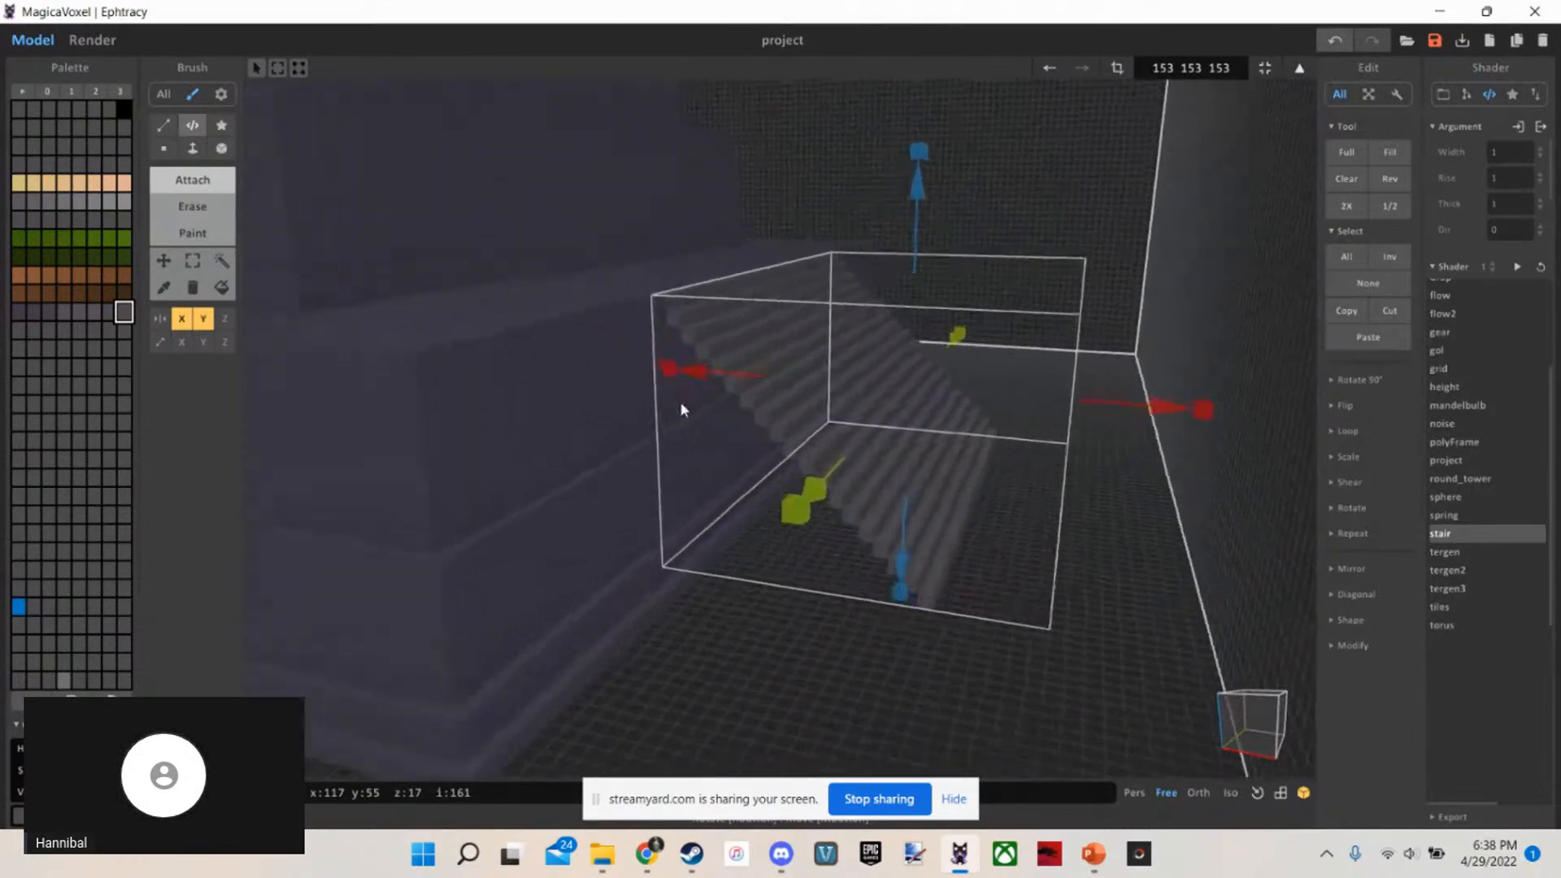
scroll(681, 409, "down", 3)
scroll(681, 410, "up", 1)
scroll(681, 403, "up", 3)
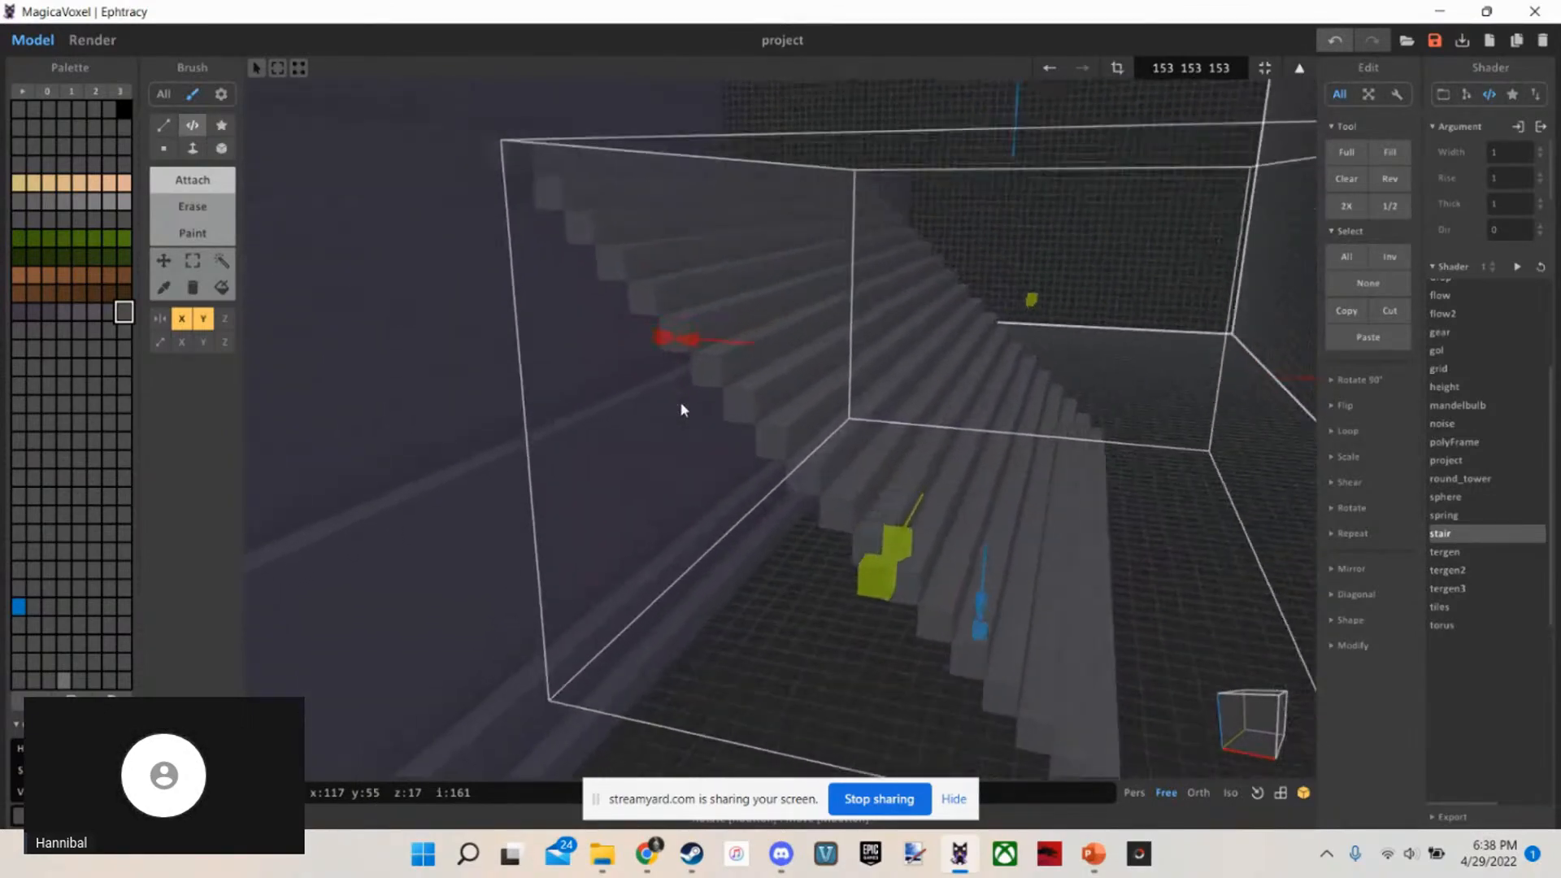
right_click_drag(680, 404, 703, 425)
scroll(814, 254, "down", 2)
right_click_drag(813, 253, 703, 324)
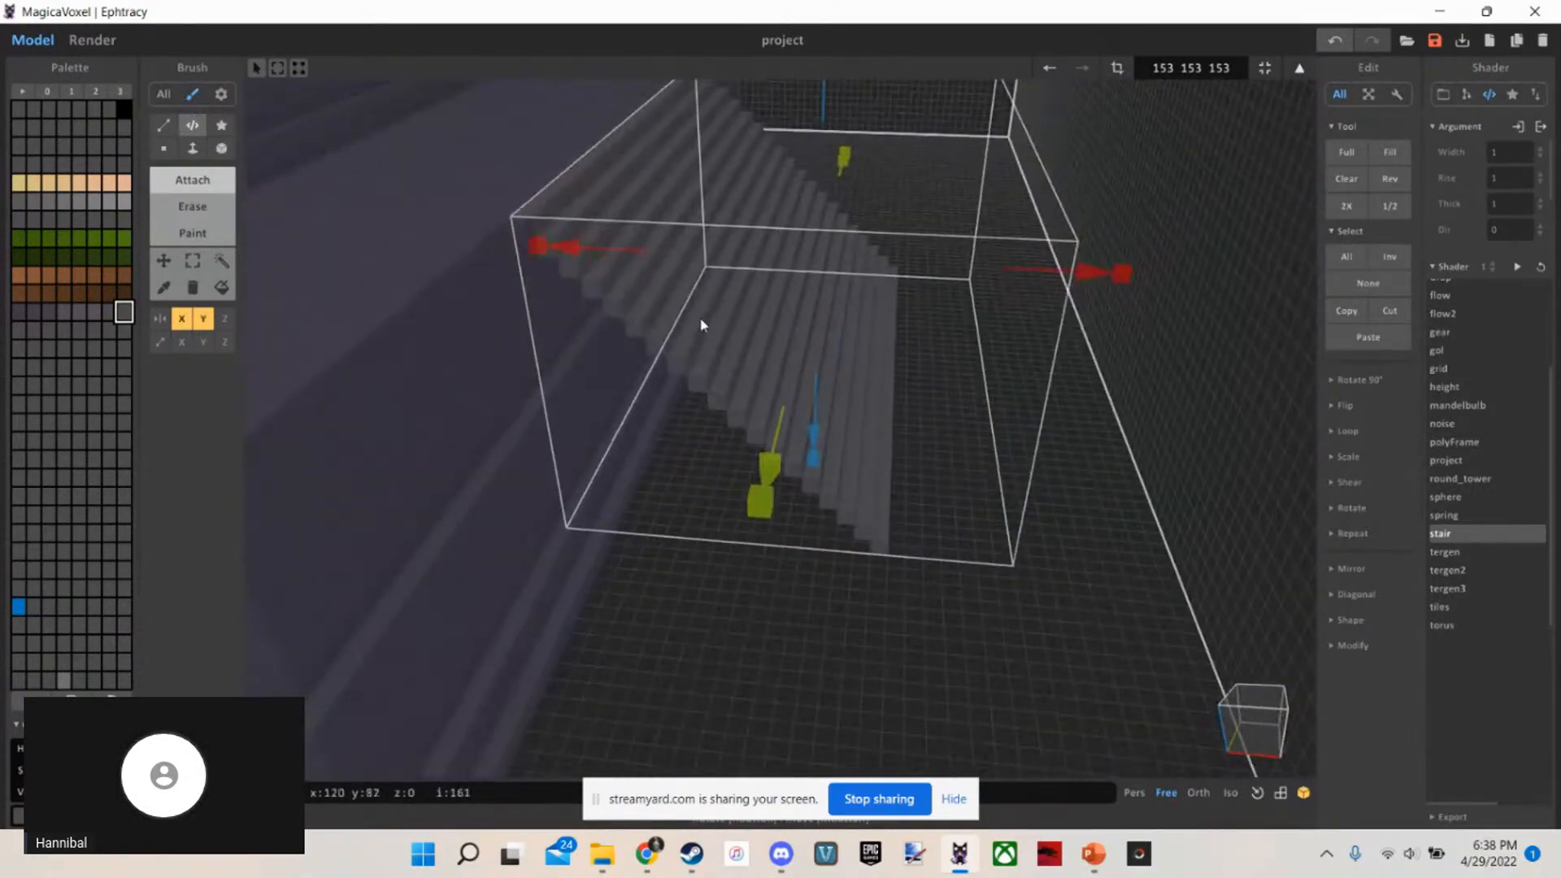
scroll(841, 362, "up", 2)
right_click_drag(843, 365, 838, 356)
Region-select the front staircase by colour and check how its end meets the top edge of the base
key("w")
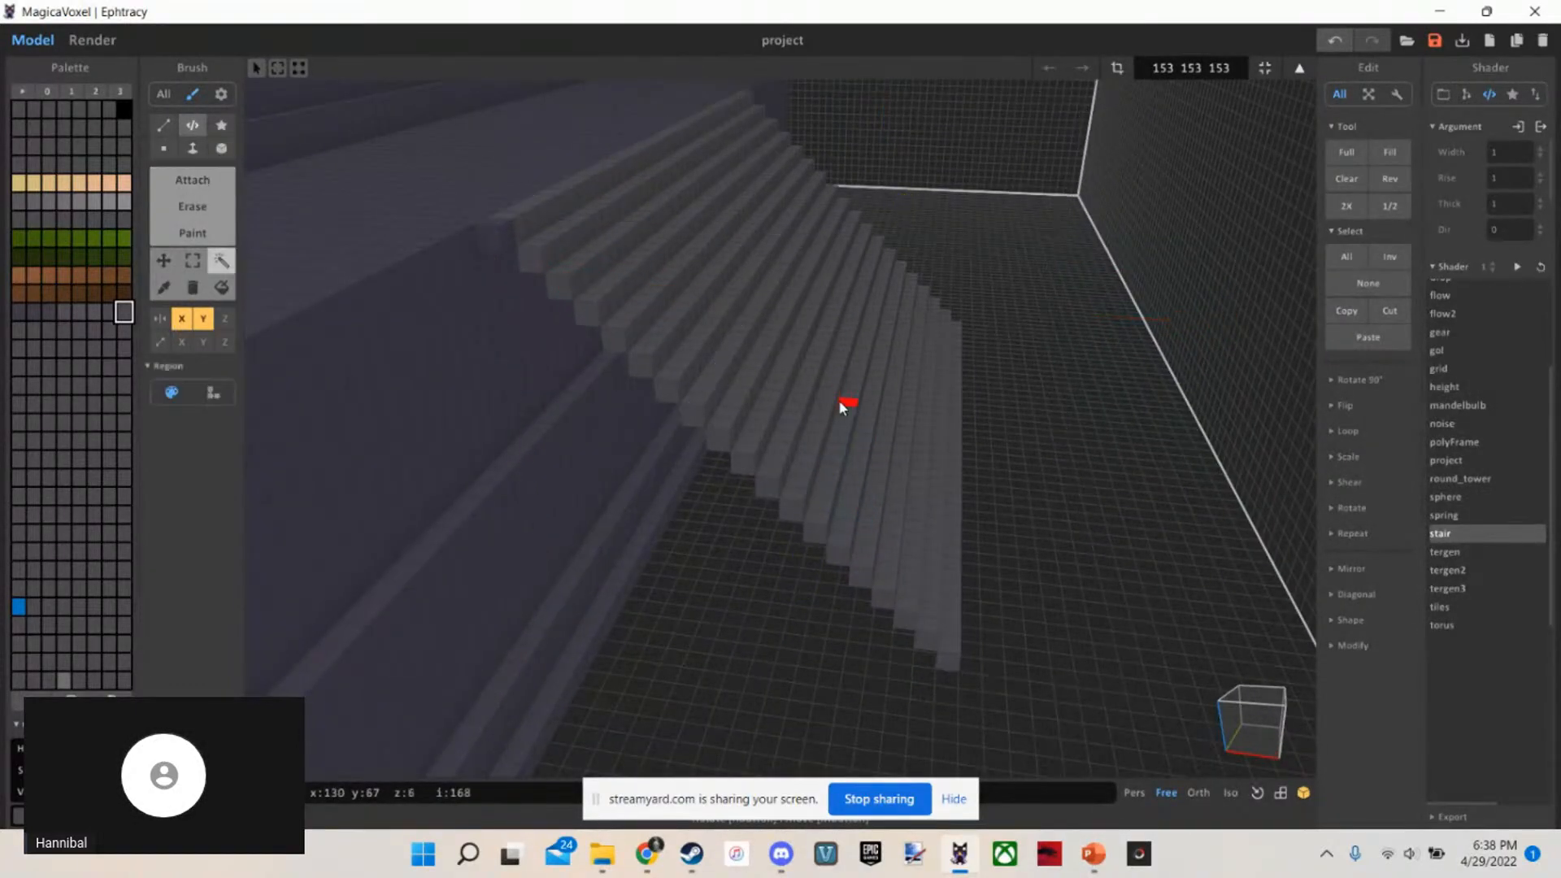
left_click(840, 401)
scroll(840, 408, "down", 3)
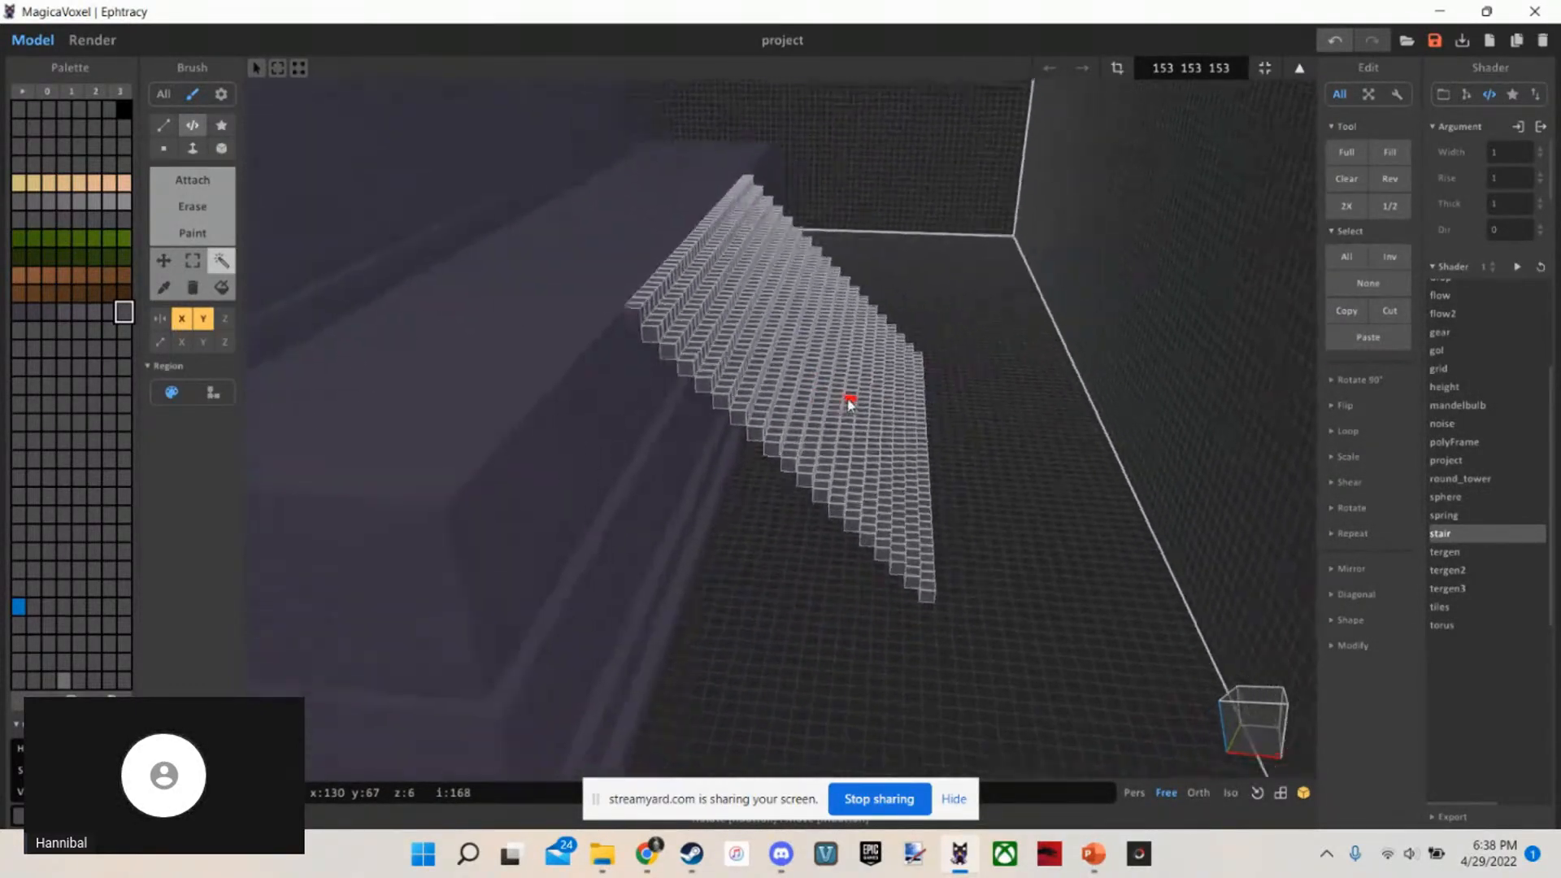
right_click_drag(841, 407, 673, 374)
key("t")
key("b")
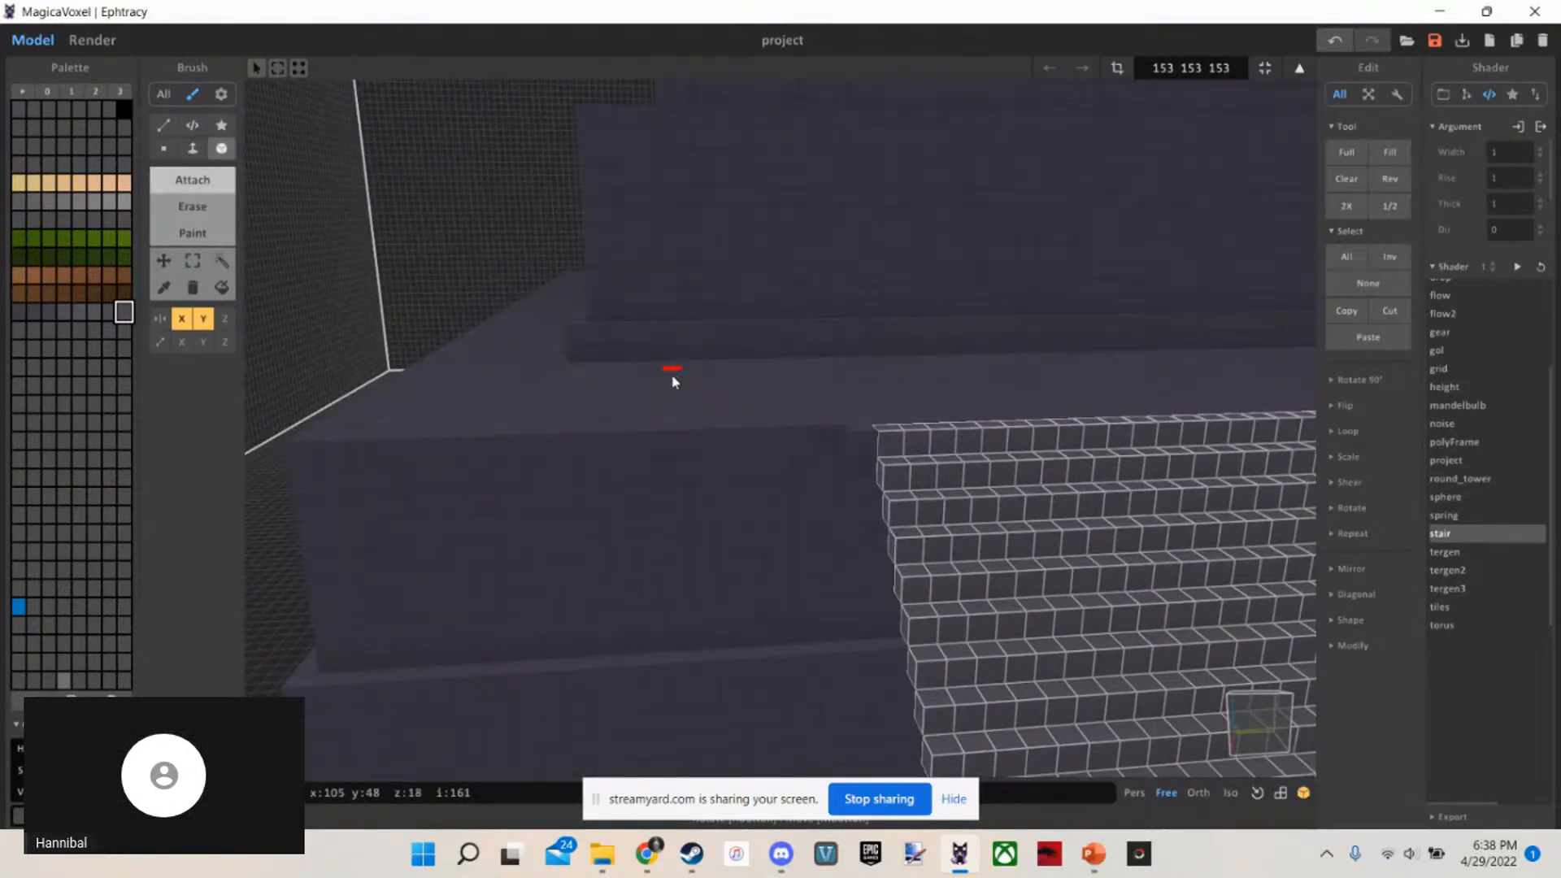
middle_click_drag(740, 458, 847, 454)
scroll(911, 436, "down", 2)
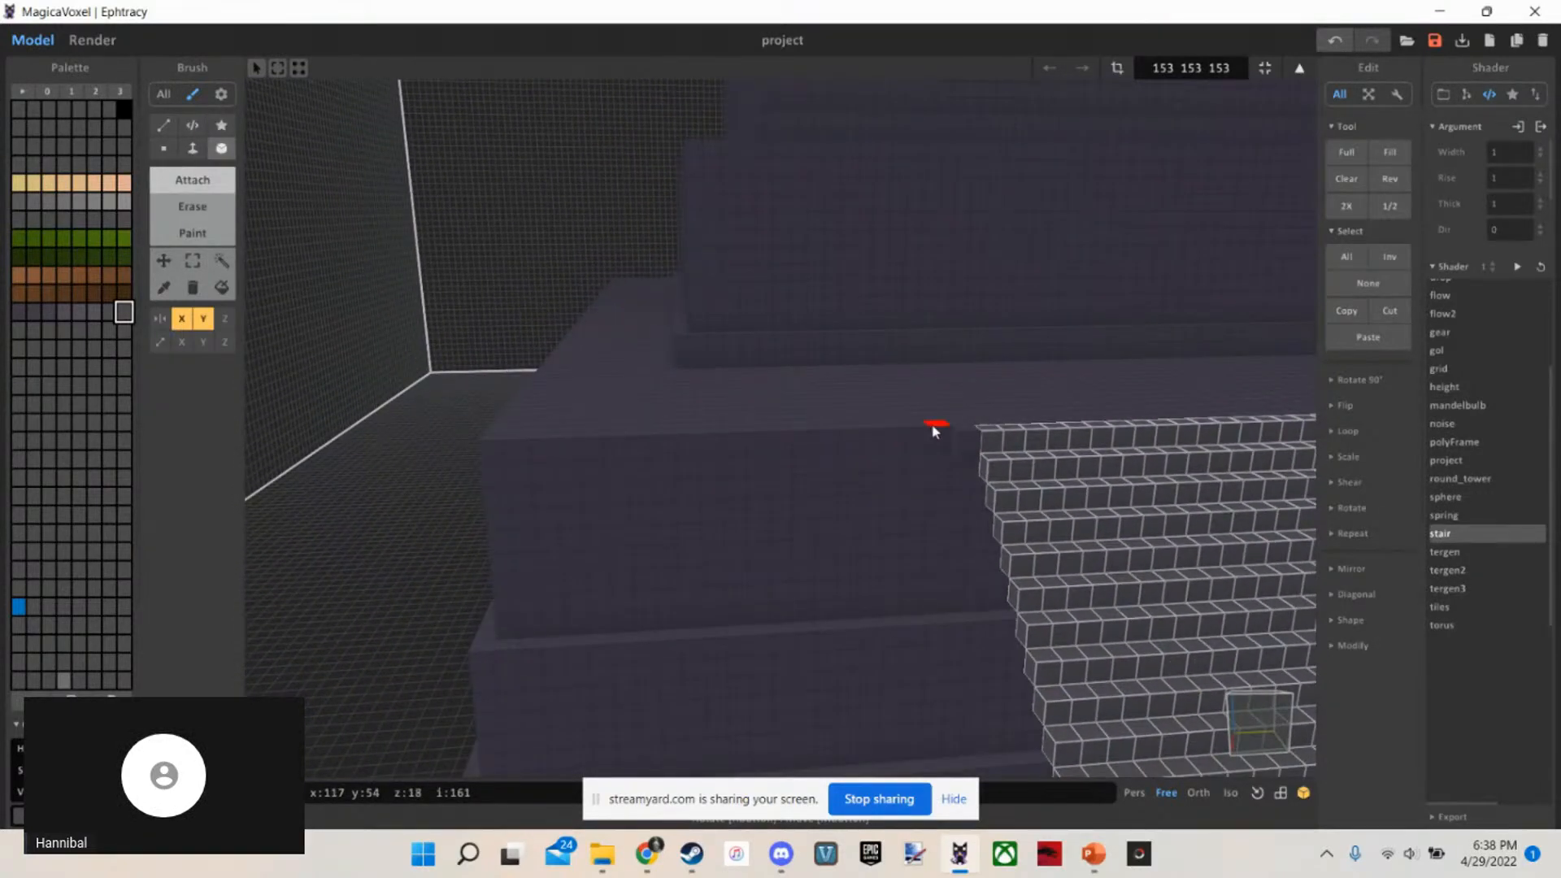
mouse_move(917, 449)
left_mouse_down()
mouse_move(522, 443)
mouse_move(503, 456)
mouse_move(924, 459)
left_mouse_up()
scroll(843, 520, "down", 6)
Select the mirrored staircase on the opposite side of the base and rotate it 180° about the Z axis
right_click_drag(841, 515, 993, 494)
scroll(784, 532, "up", 5)
scroll(785, 532, "down", 6)
scroll(994, 494, "up", 5)
scroll(997, 497, "down", 5)
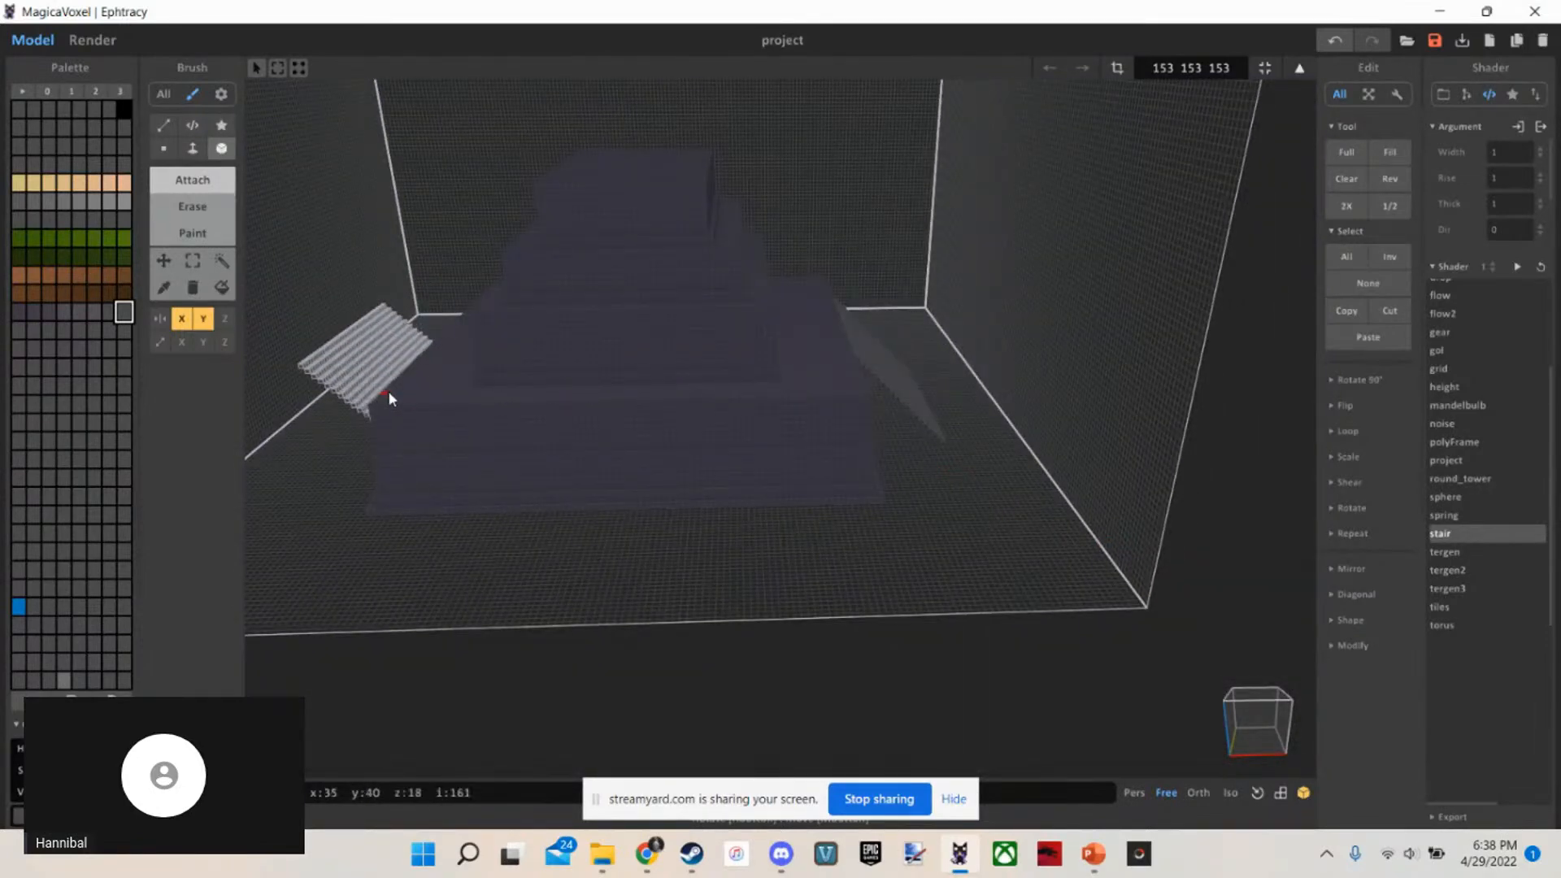
right_click_drag(387, 392, 1265, 352)
scroll(597, 415, "up", 4)
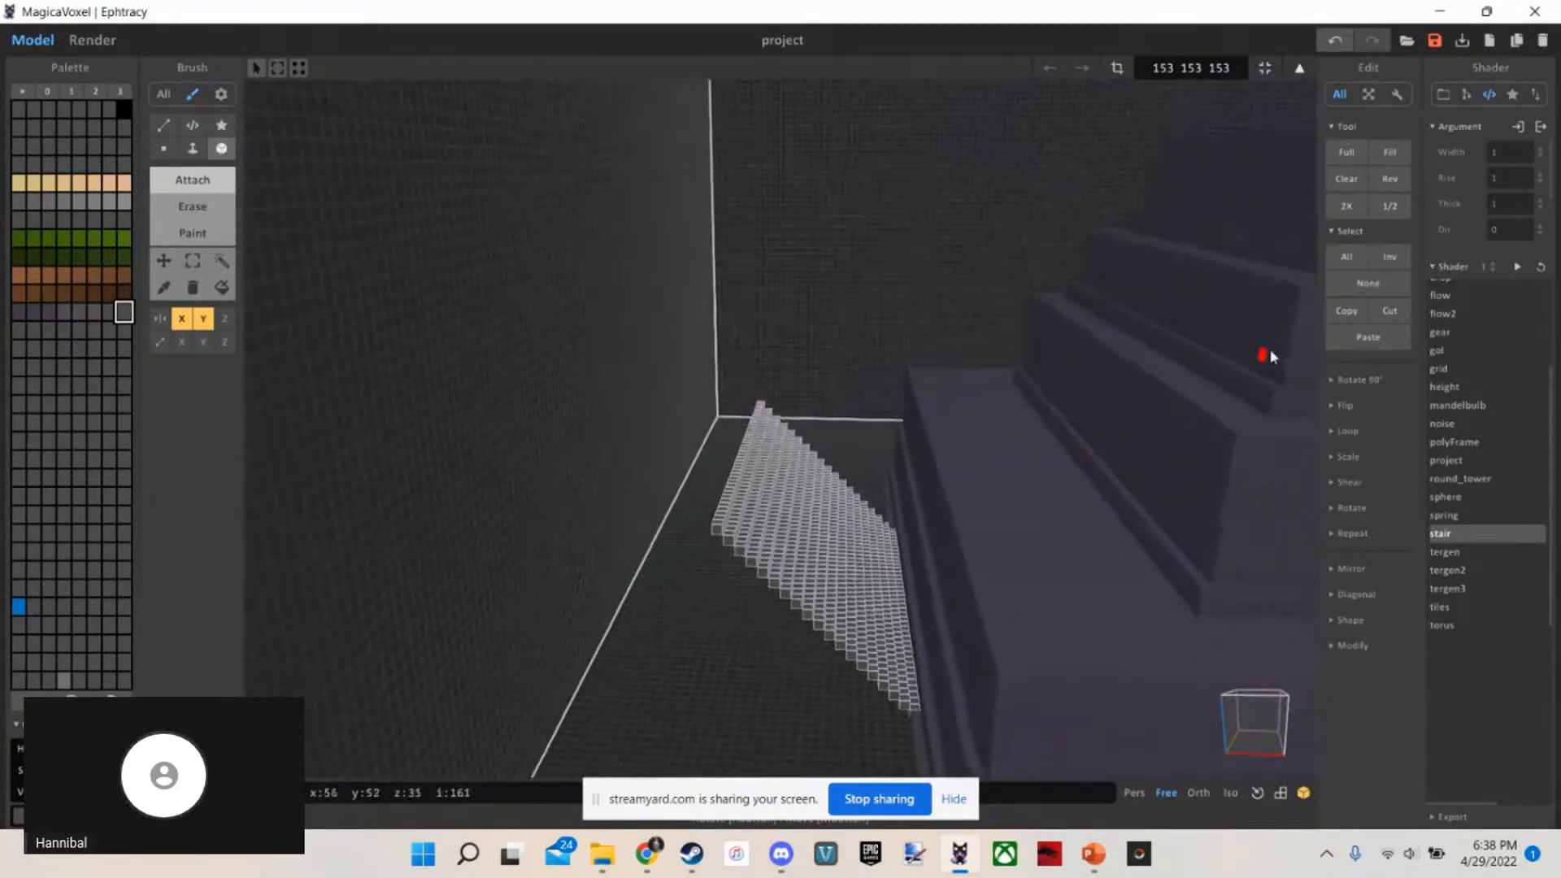
left_click(1354, 380)
left_click(1399, 396)
left_click(1399, 396)
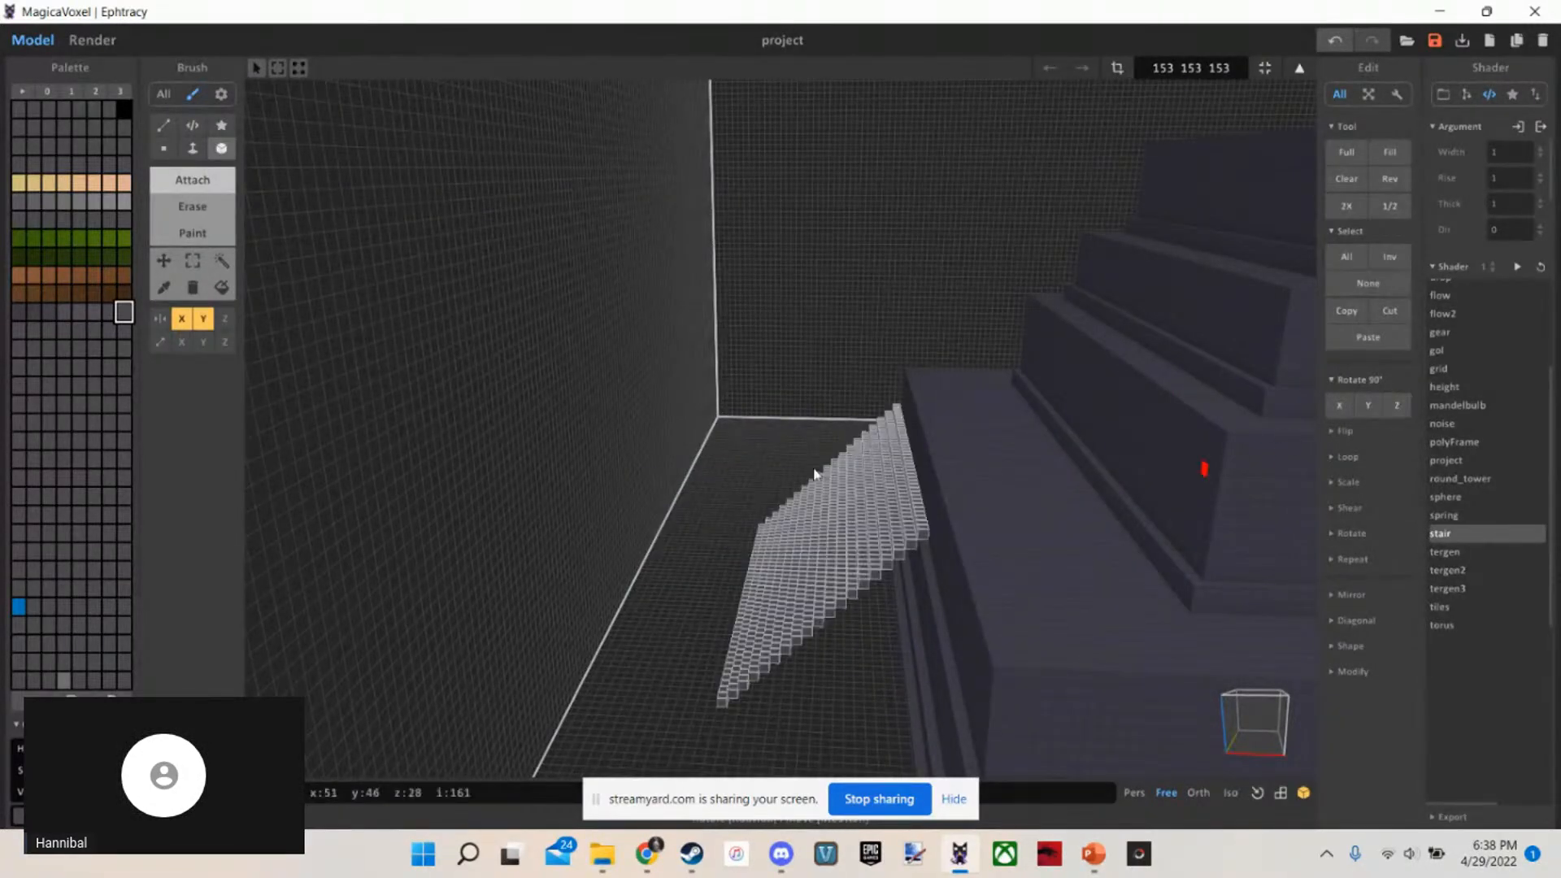
Deselect the rotated staircase and inspect both staircases against the base
scroll(816, 470, "up", 4)
right_click_drag(816, 471, 766, 465)
scroll(767, 464, "up", 2)
left_click_drag(813, 430, 885, 422, "ctrl")
right_click_drag(596, 392, 572, 335)
key("m")
key("n")
left_click(503, 287)
scroll(498, 280, "down", 6)
key("t")
key("d")
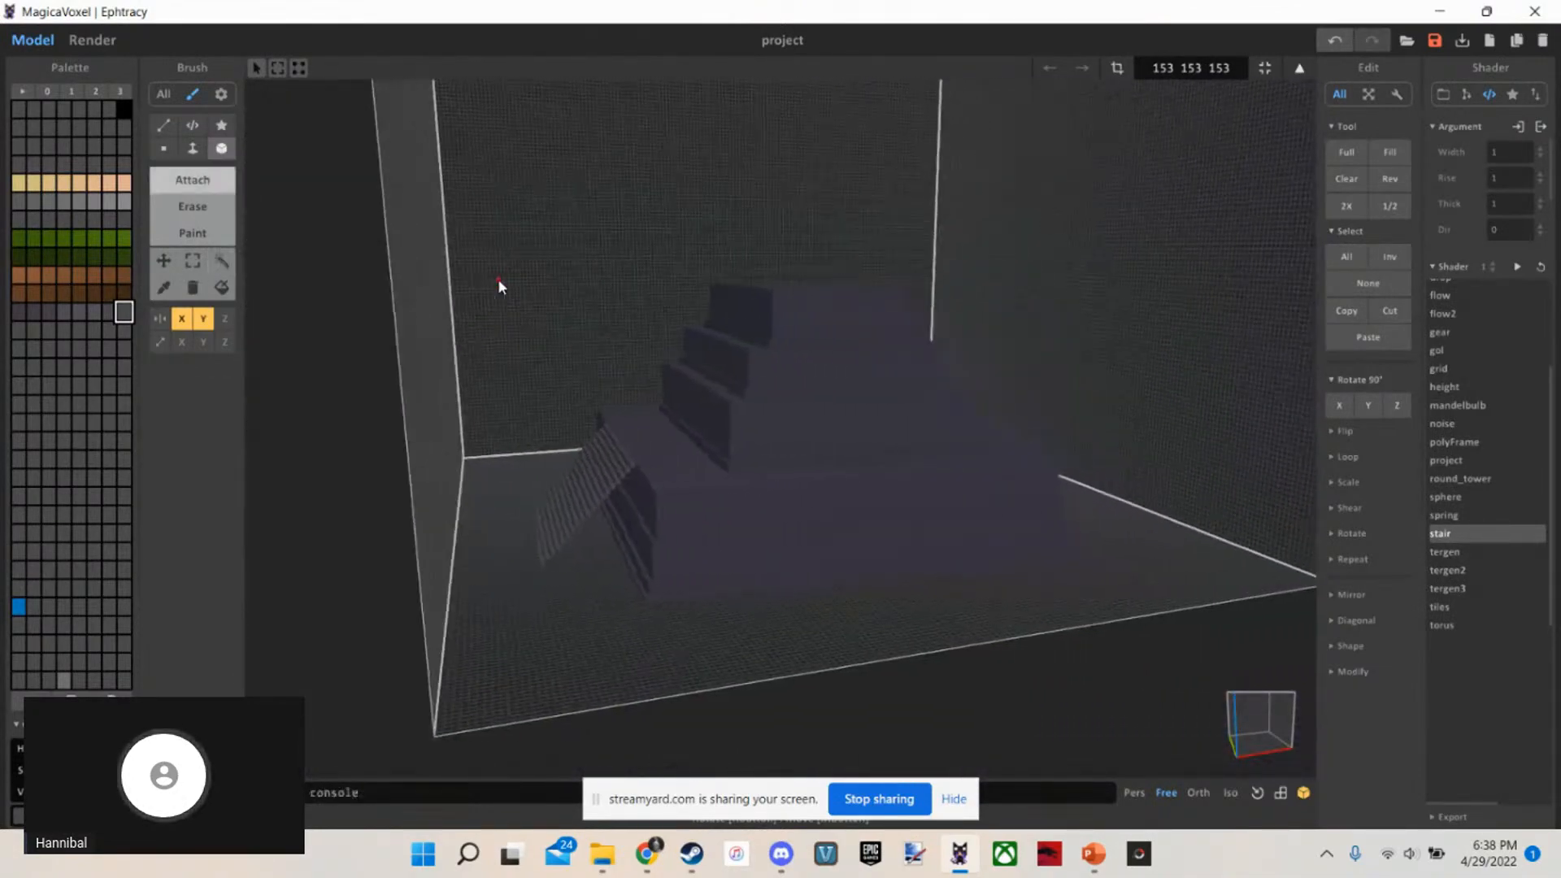
key("w")
mouse_move(498, 279)
right_mouse_down()
mouse_move(505, 309)
mouse_move(450, 245)
mouse_move(375, 217)
right_mouse_up()
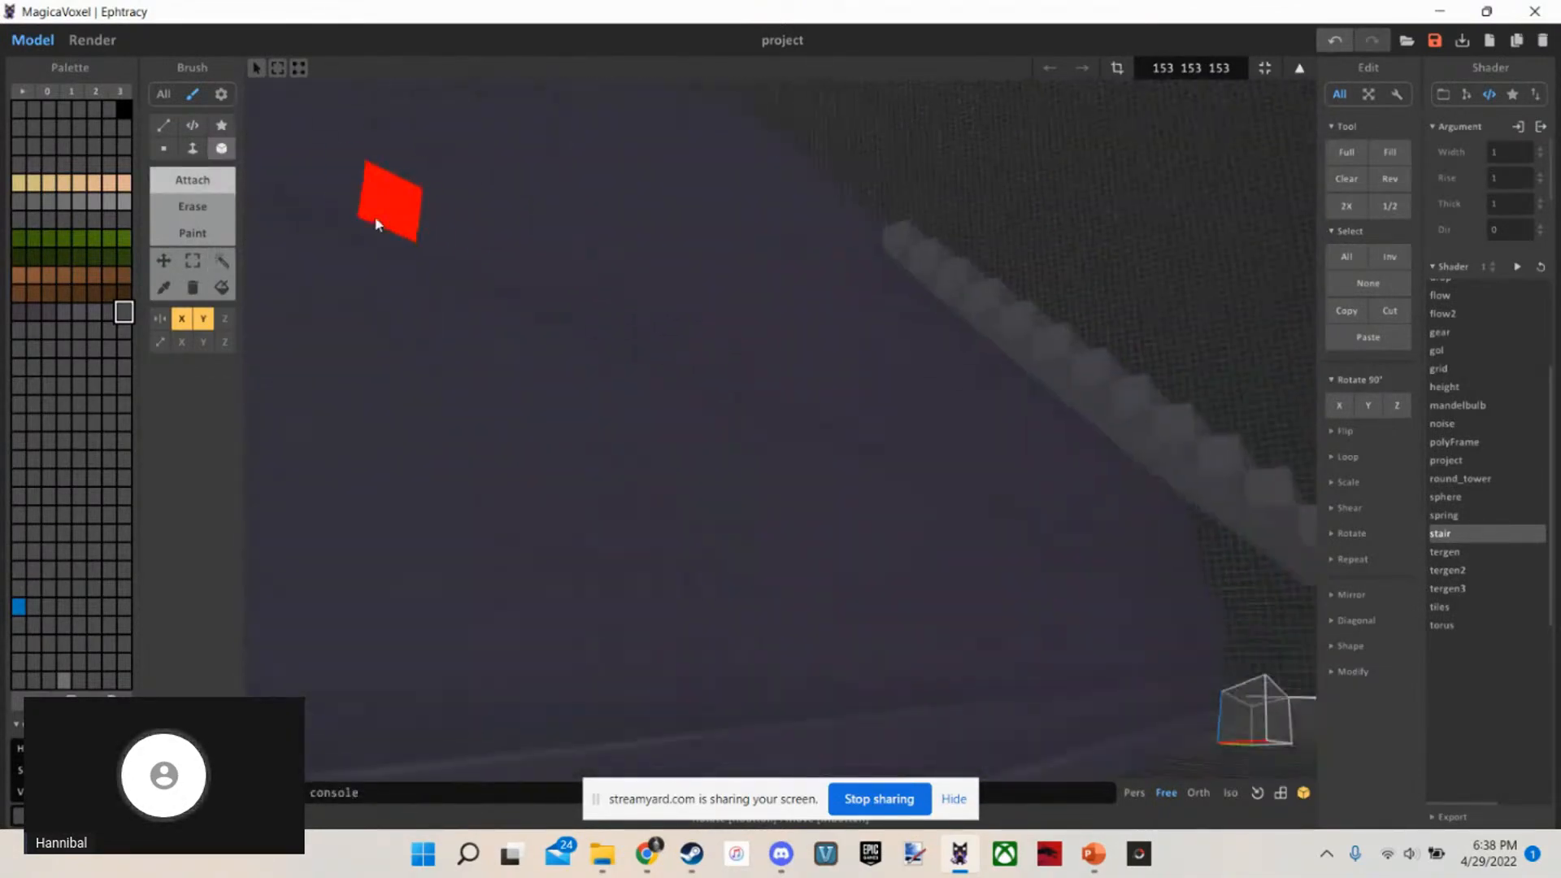
Extrude the underside faces of the staircase's upper steps downward with the Face tool to start filling the space beneath
key("w")
key("f")
key("s")
mouse_move(642, 302)
right_mouse_down()
mouse_move(690, 320)
mouse_move(687, 294)
right_mouse_up()
left_click(718, 282)
left_click(727, 300)
left_click(785, 366)
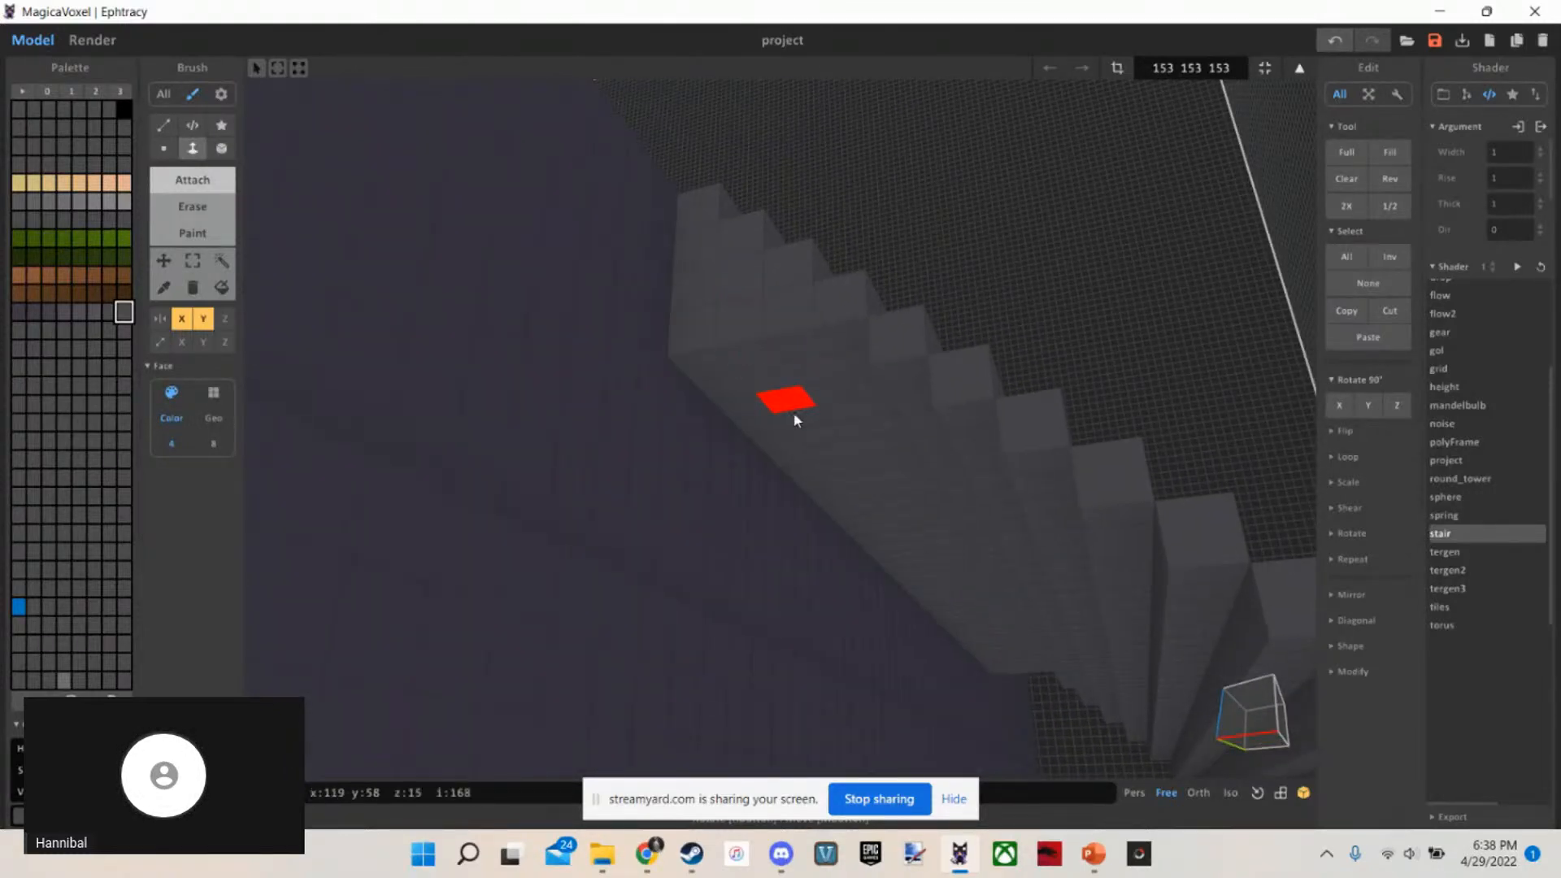
left_click(795, 416)
scroll(826, 447, "down", 1)
left_click(836, 454)
scroll(854, 470, "down", 1)
left_click(859, 474)
scroll(863, 494, "down", 1)
scroll(863, 496, "down", 1)
left_click(864, 497)
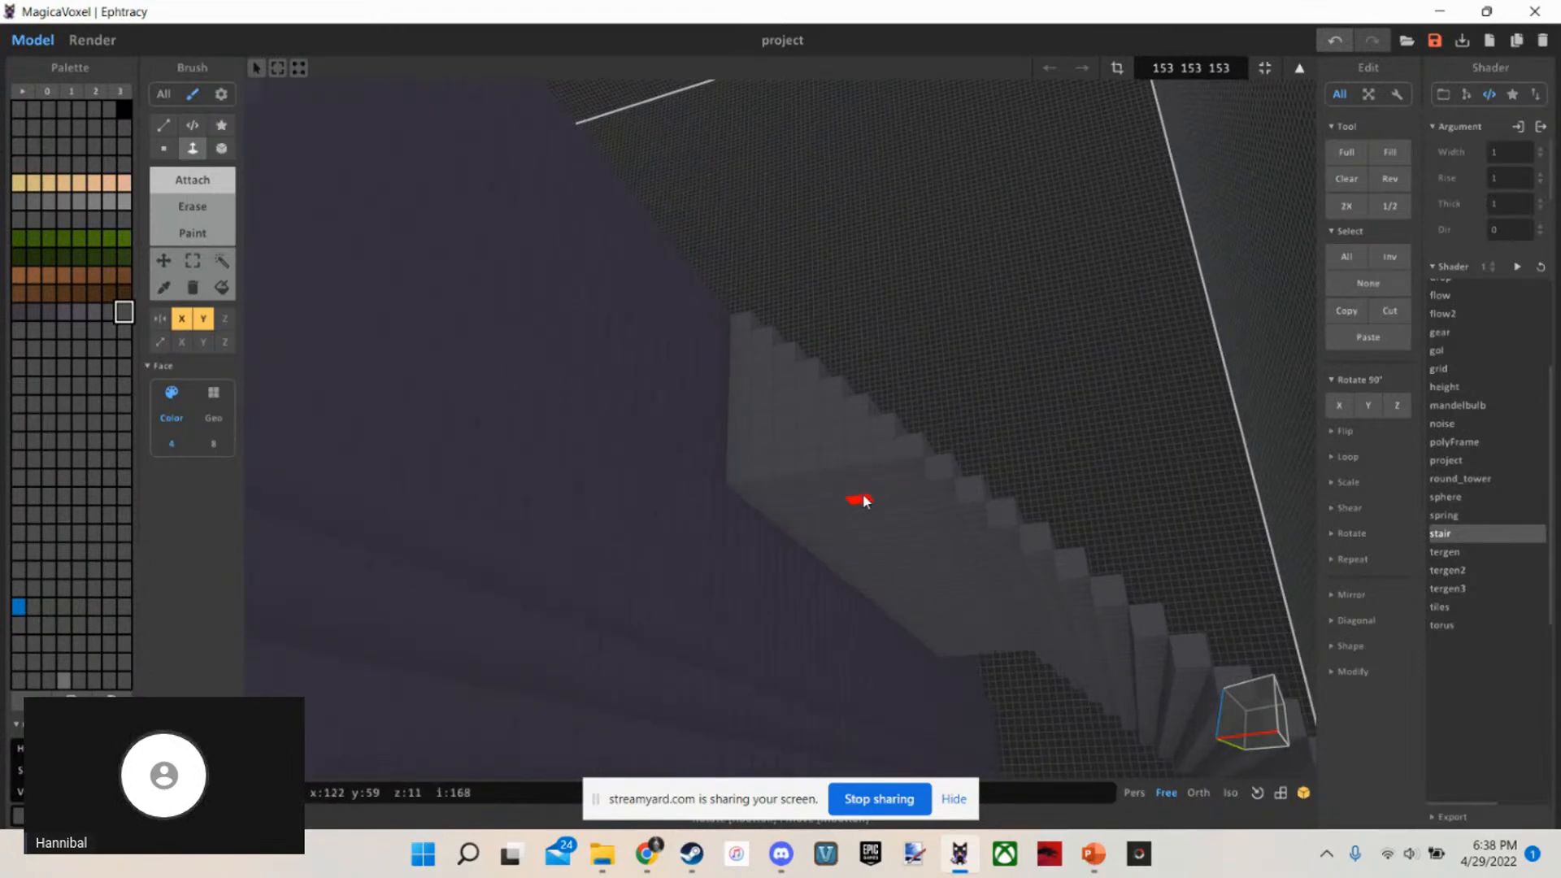
Extend the staircase's remaining underside faces down to the ground so the whole flight is solid
left_click(875, 529)
left_click(897, 571)
left_click(916, 587)
left_click(925, 600)
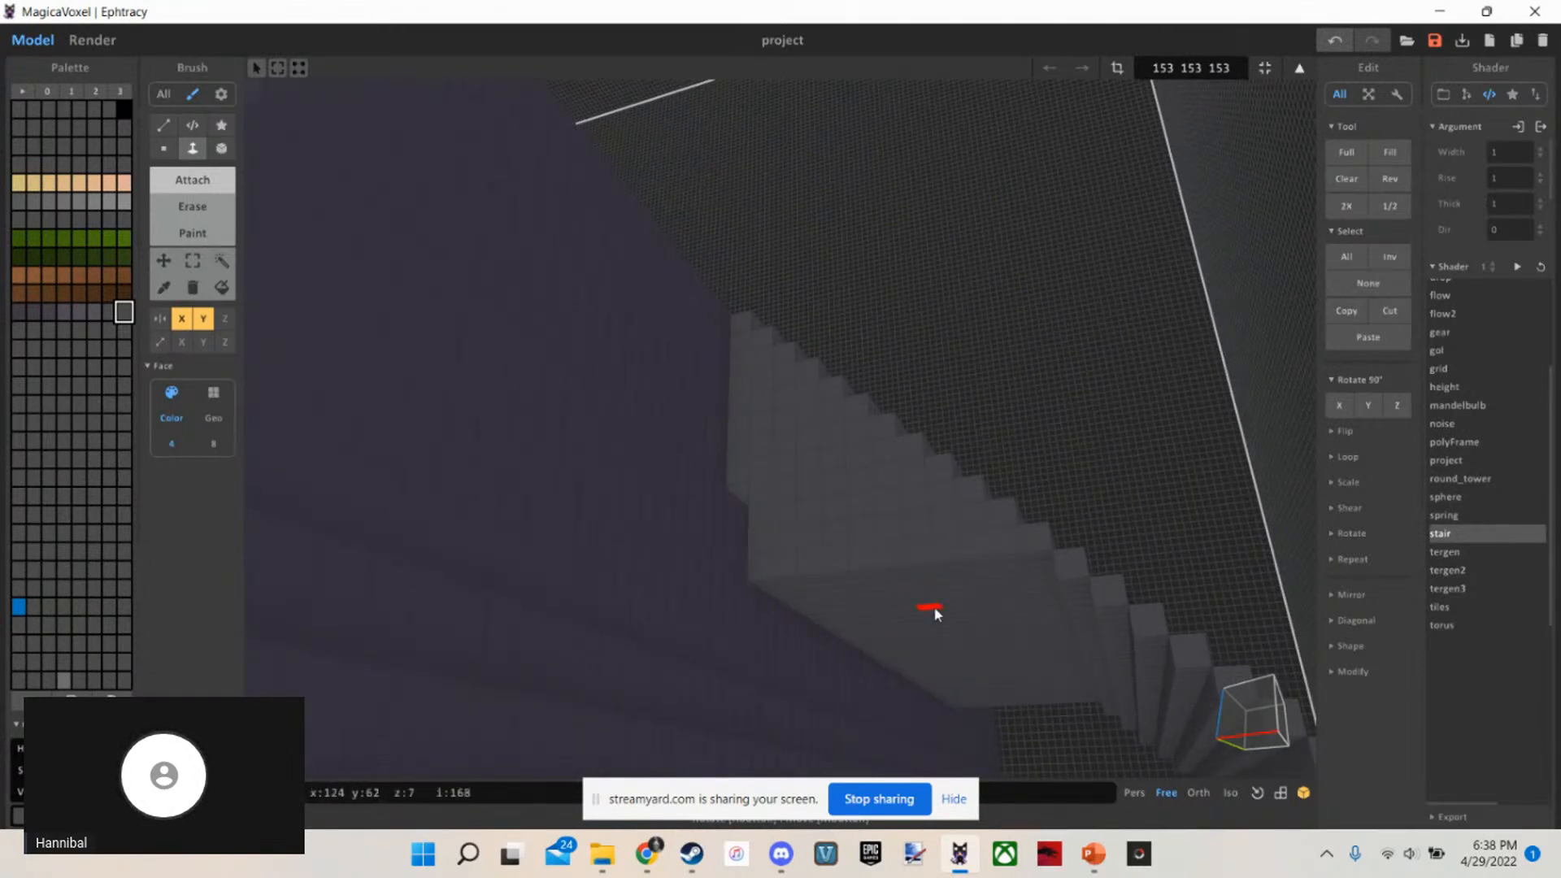
left_click(930, 609)
scroll(934, 613, "down", 1)
left_click(940, 612)
left_click(984, 642)
right_click_drag(990, 642, 956, 678)
left_click(891, 473)
left_click(889, 468)
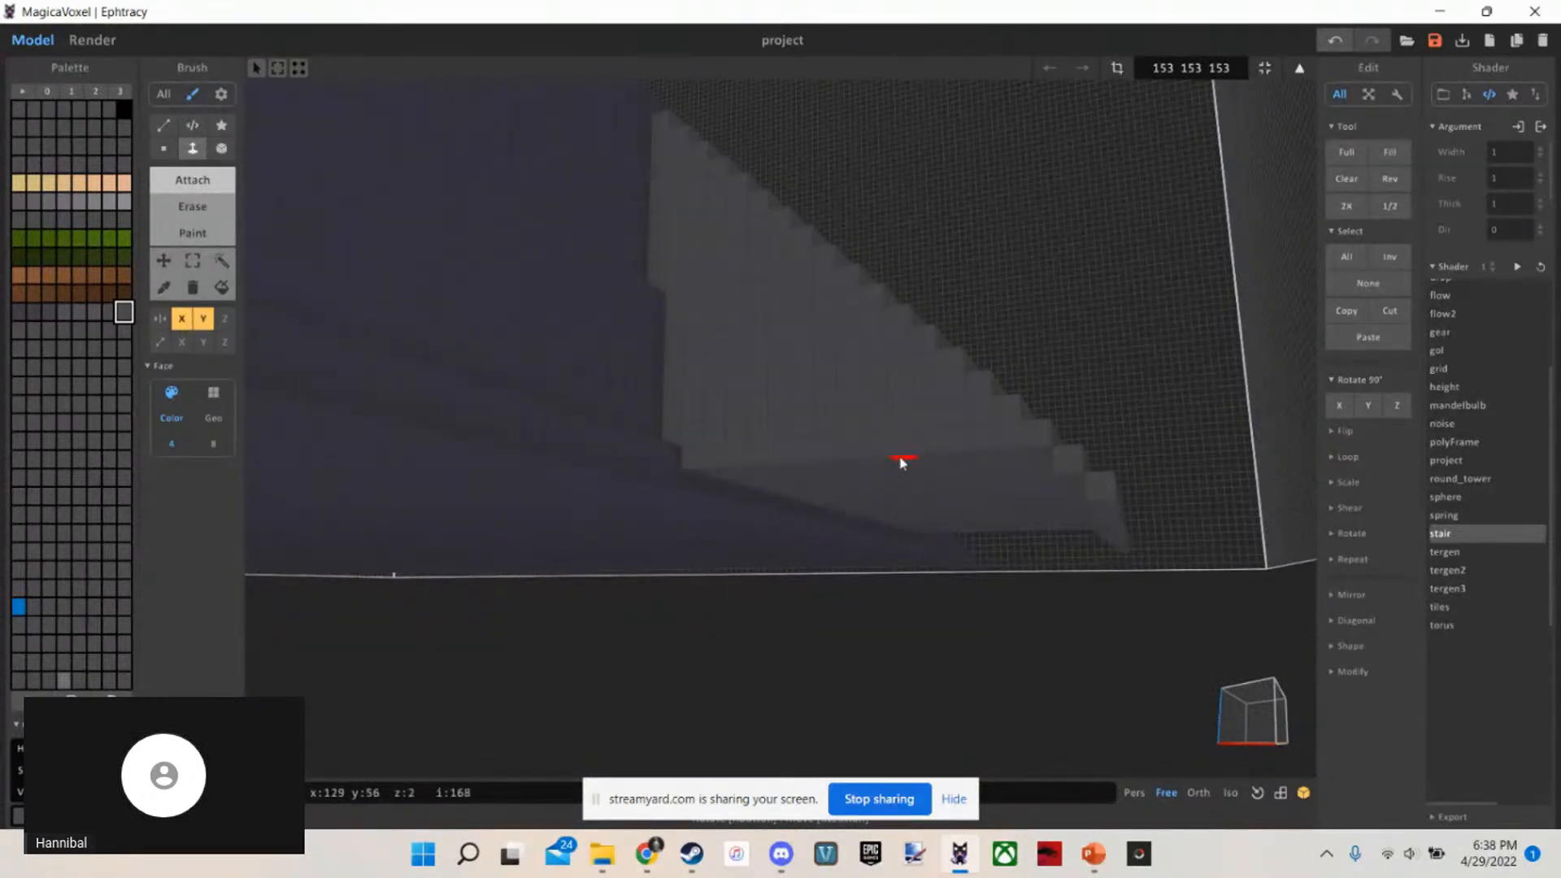
left_click(929, 520)
left_click(930, 498)
Examine the filled staircase, the terrace above it and the upper tiers from several angles to plan the next flight
right_click_drag(951, 541, 1066, 571)
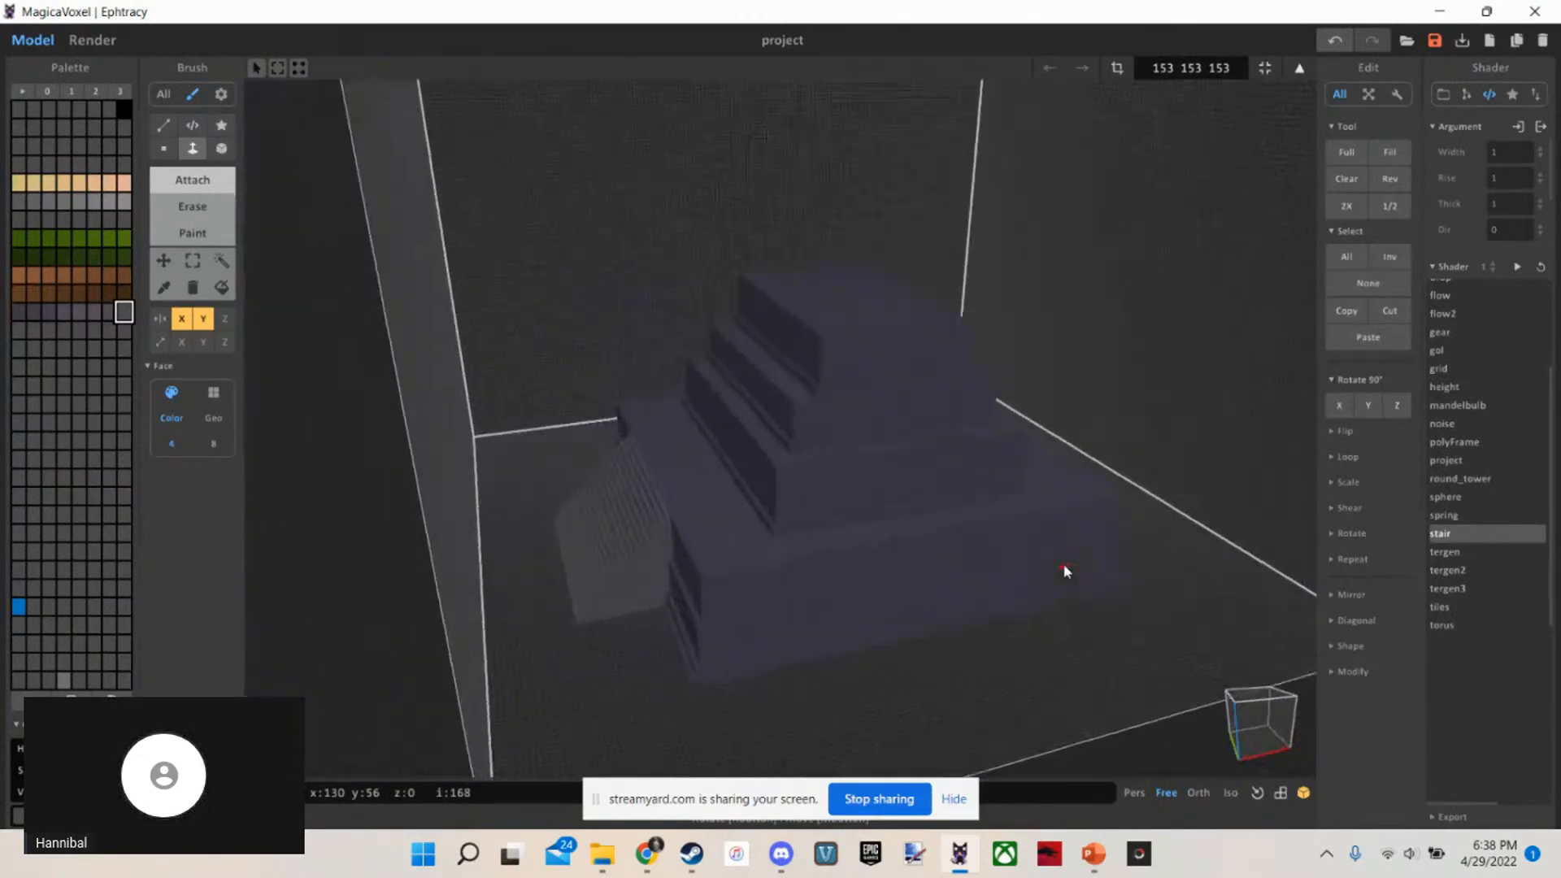
scroll(537, 515, "up", 8)
mouse_move(543, 515)
right_mouse_down()
mouse_move(761, 574)
mouse_move(718, 586)
mouse_move(706, 526)
right_mouse_up()
scroll(706, 526, "down", 5)
scroll(706, 526, "up", 5)
key("b")
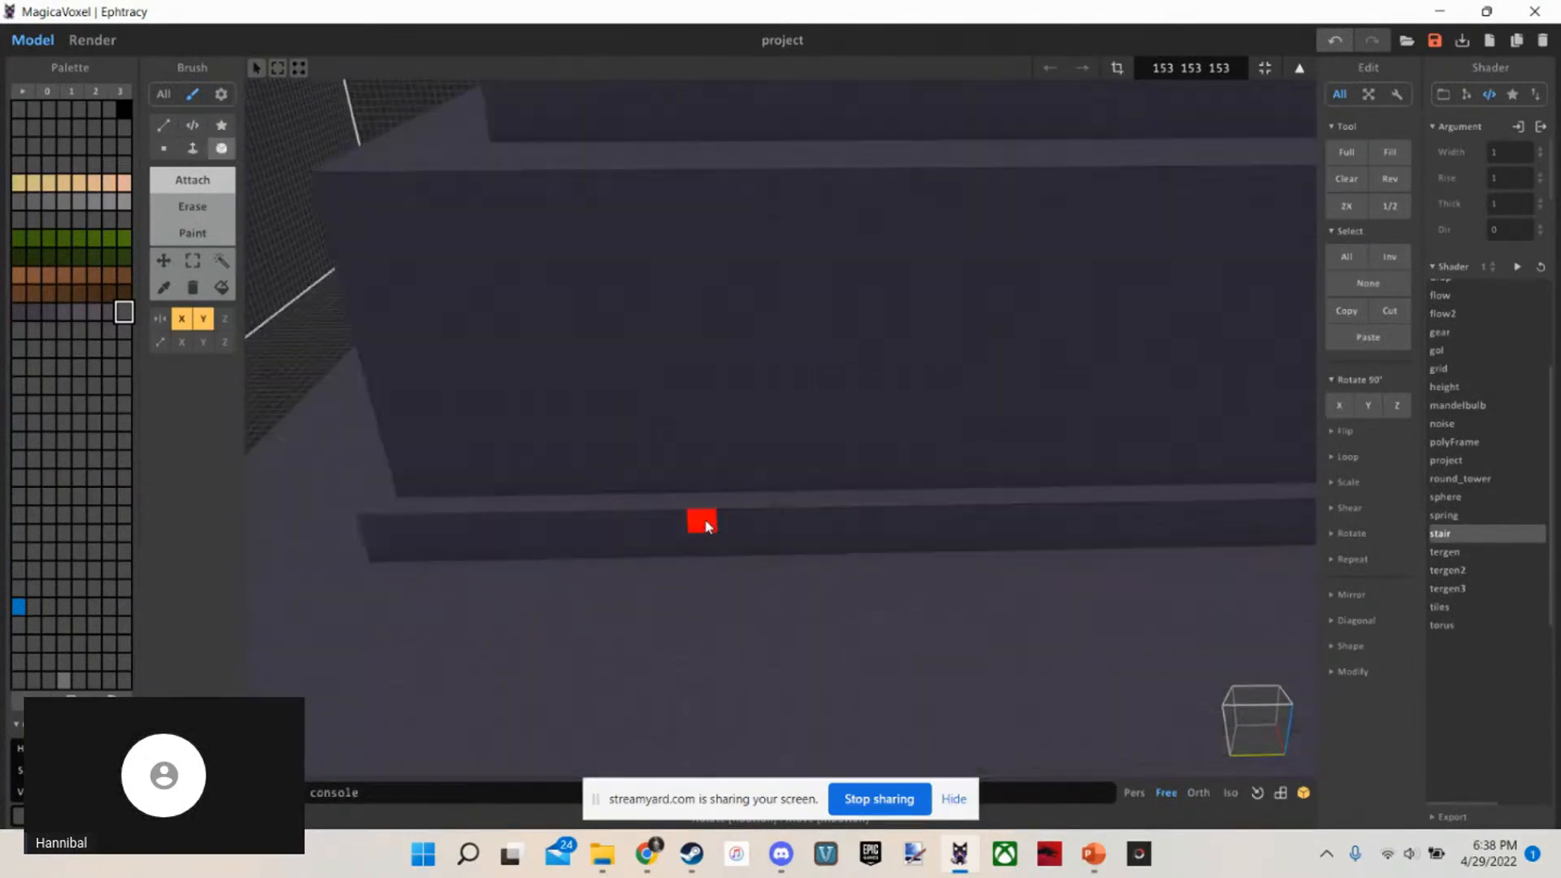
scroll(706, 526, "down", 5)
scroll(706, 526, "up", 5)
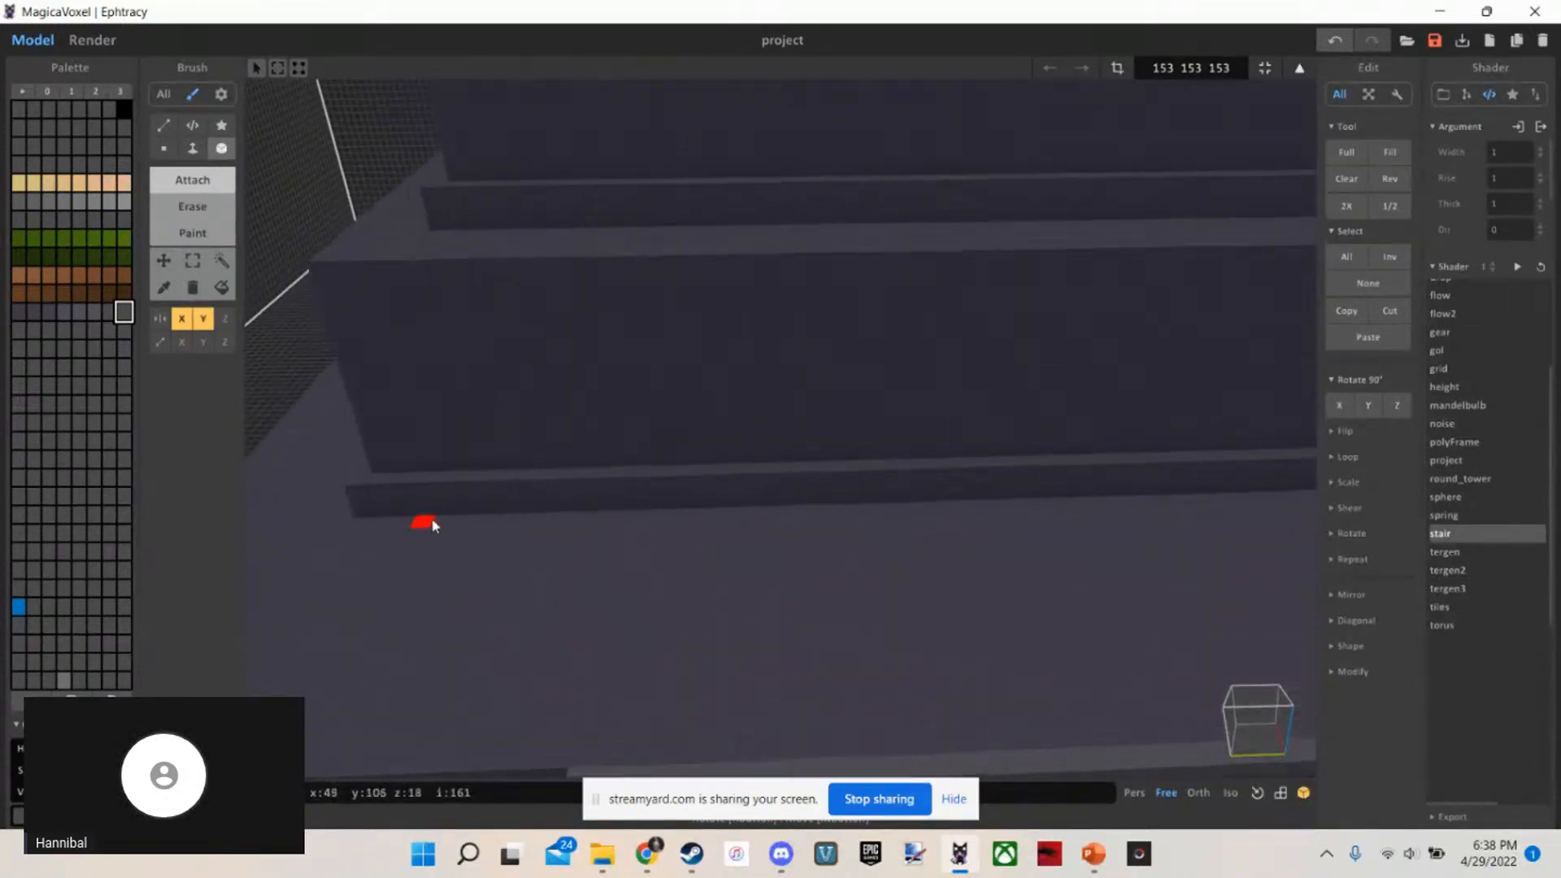
scroll(433, 525, "down", 8)
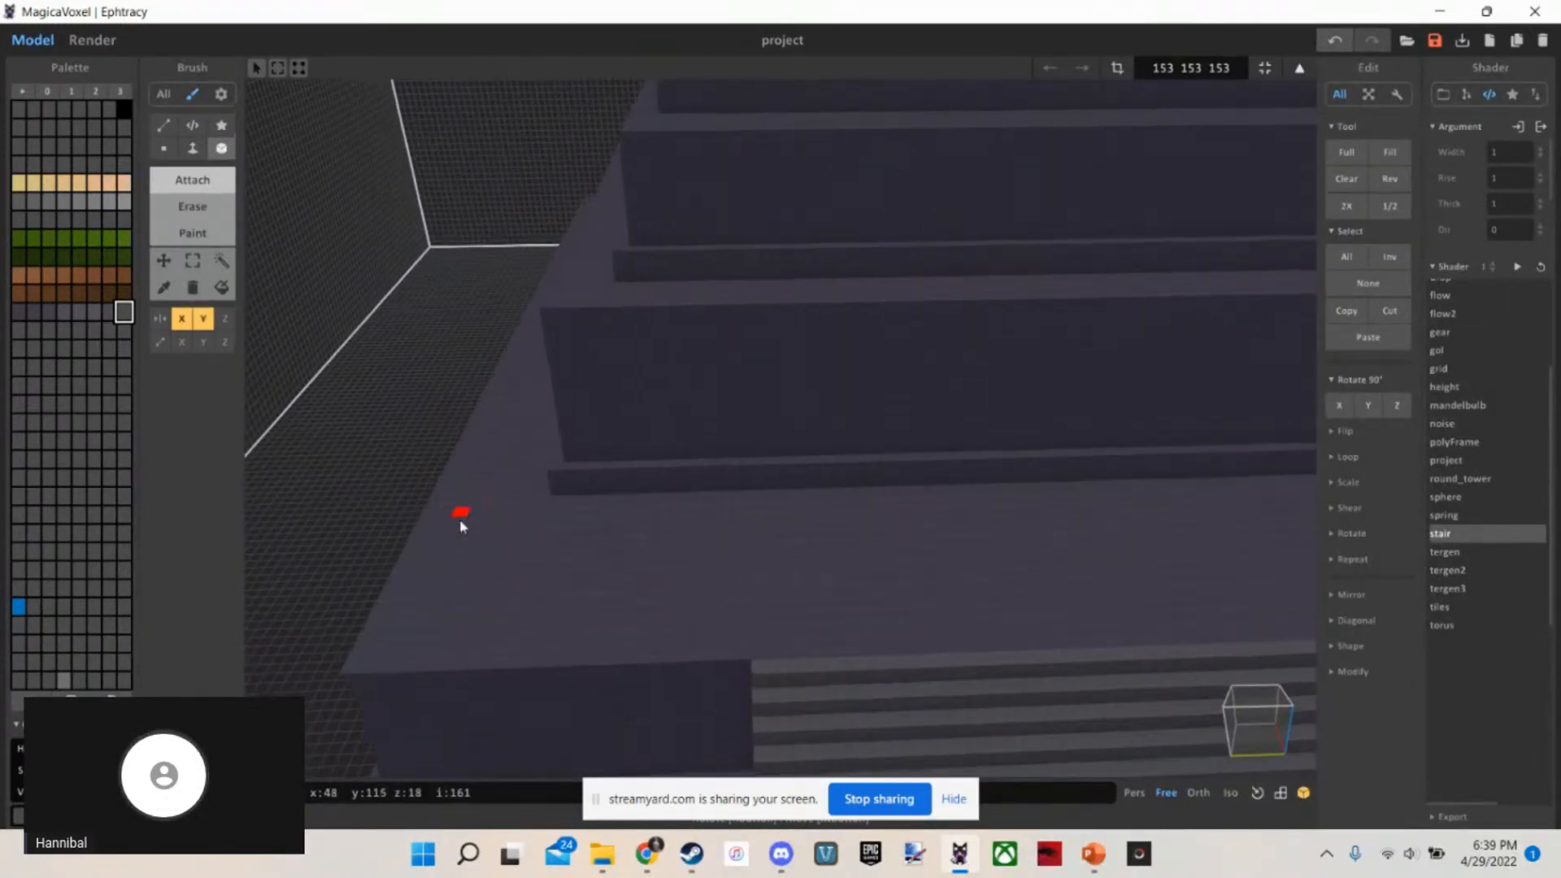
right_click_drag(460, 527, 352, 556)
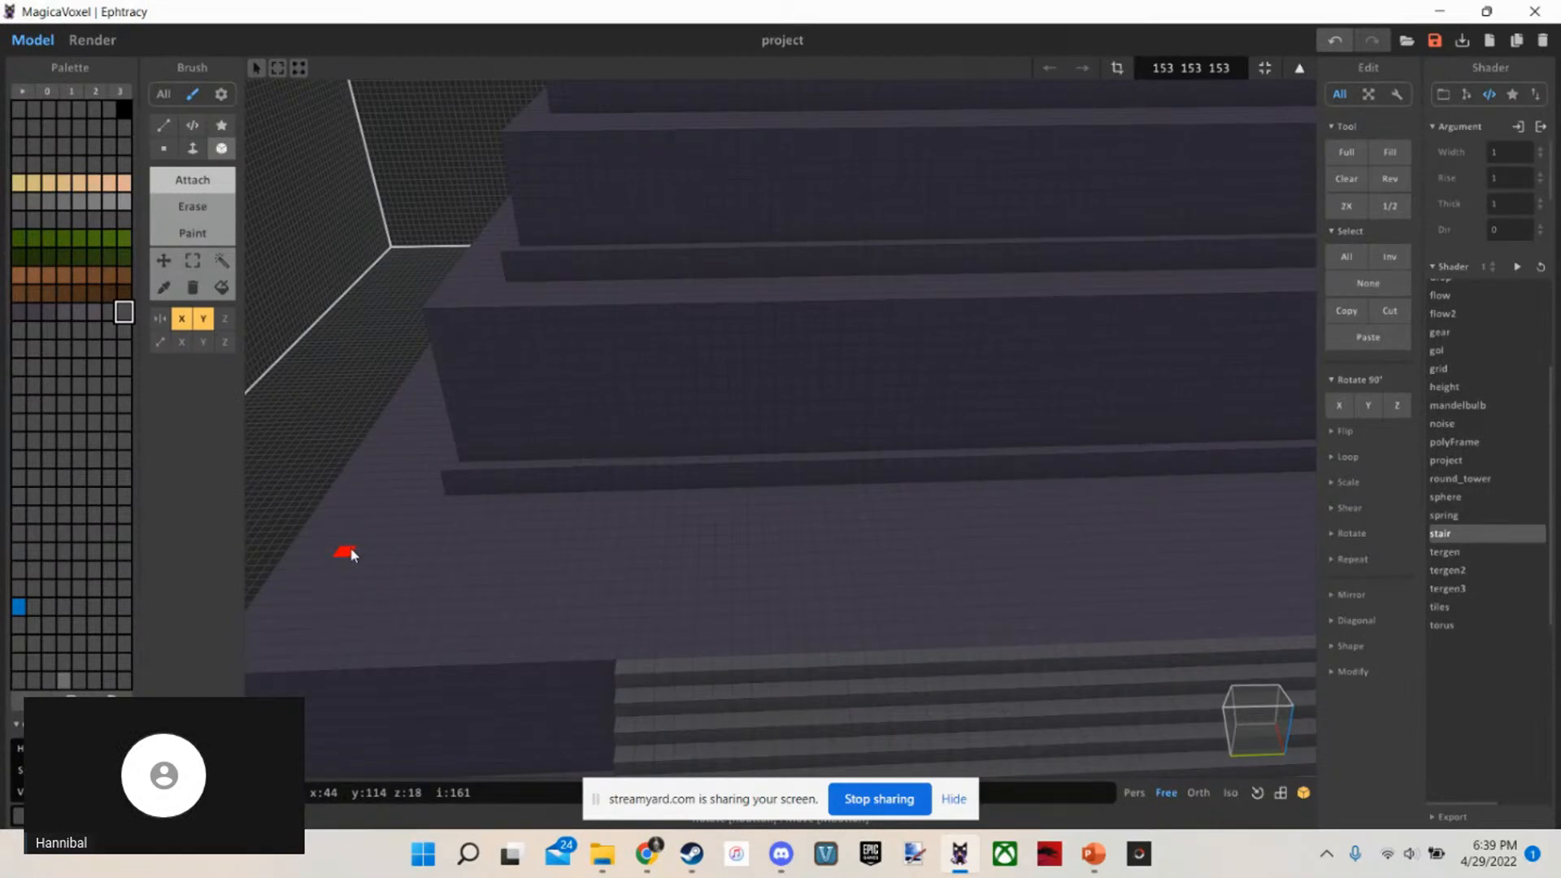
scroll(351, 549, "down", 4)
scroll(351, 549, "up", 6)
scroll(666, 540, "down", 4)
right_click_drag(667, 540, 676, 585)
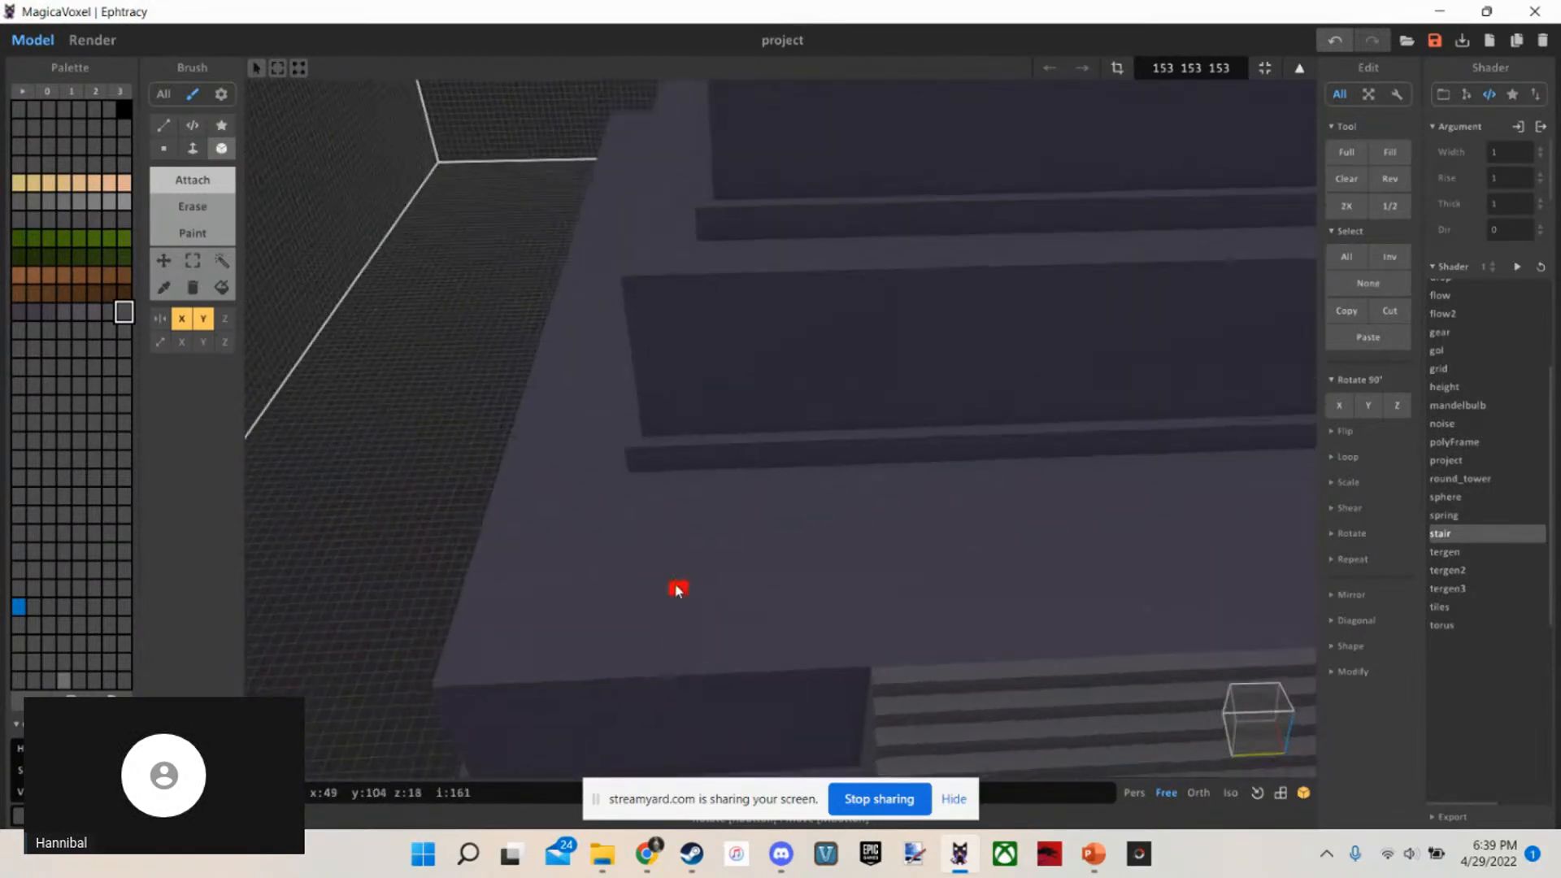
scroll(677, 589, "down", 6)
right_click_drag(749, 544, 920, 293)
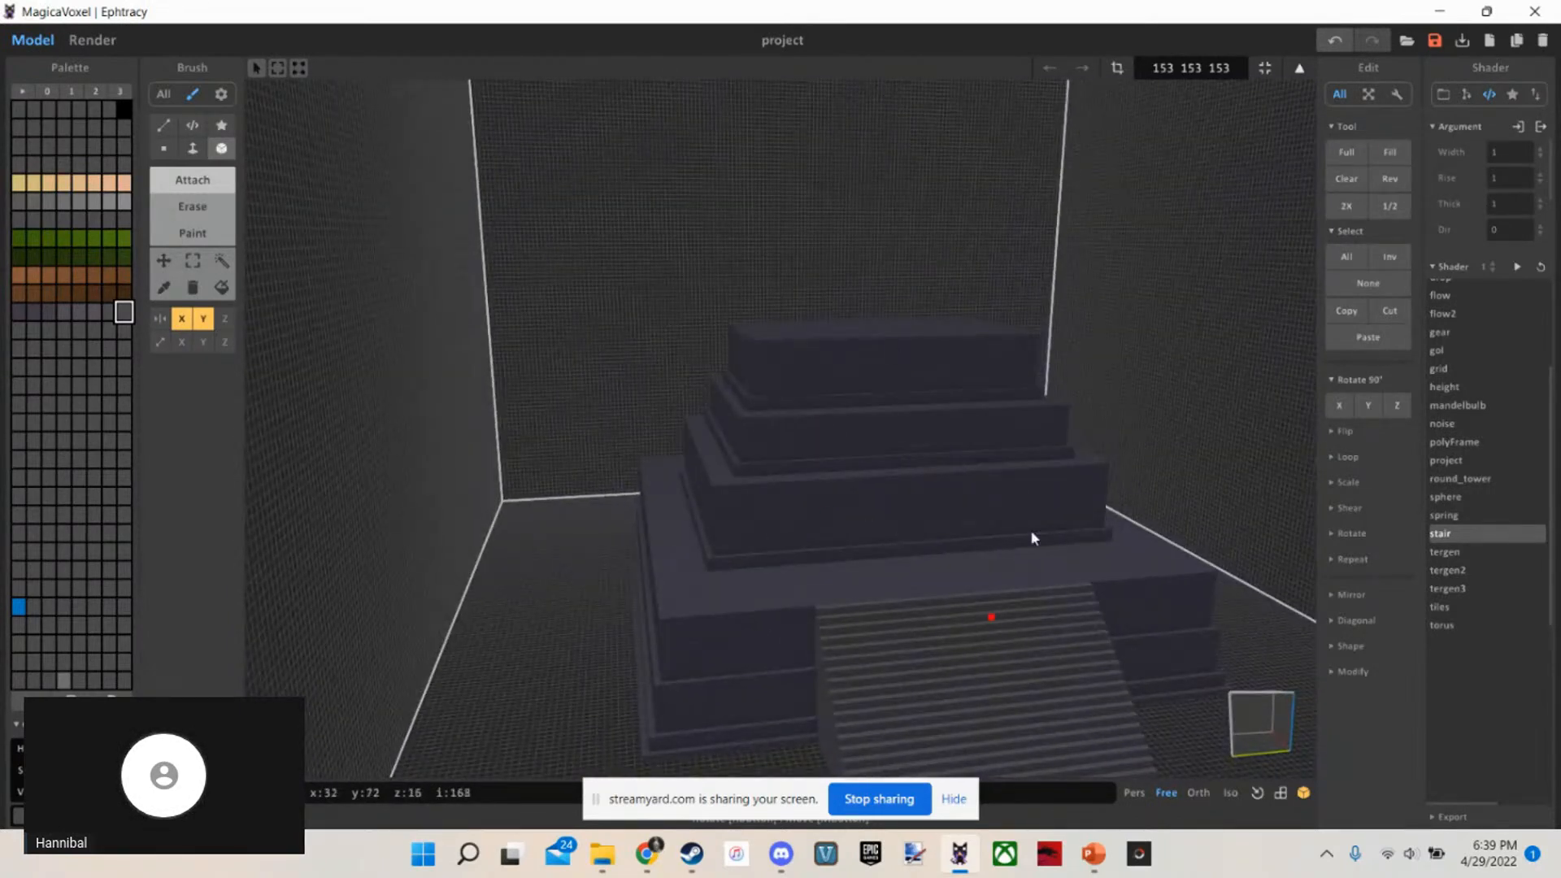
scroll(927, 382, "up", 5)
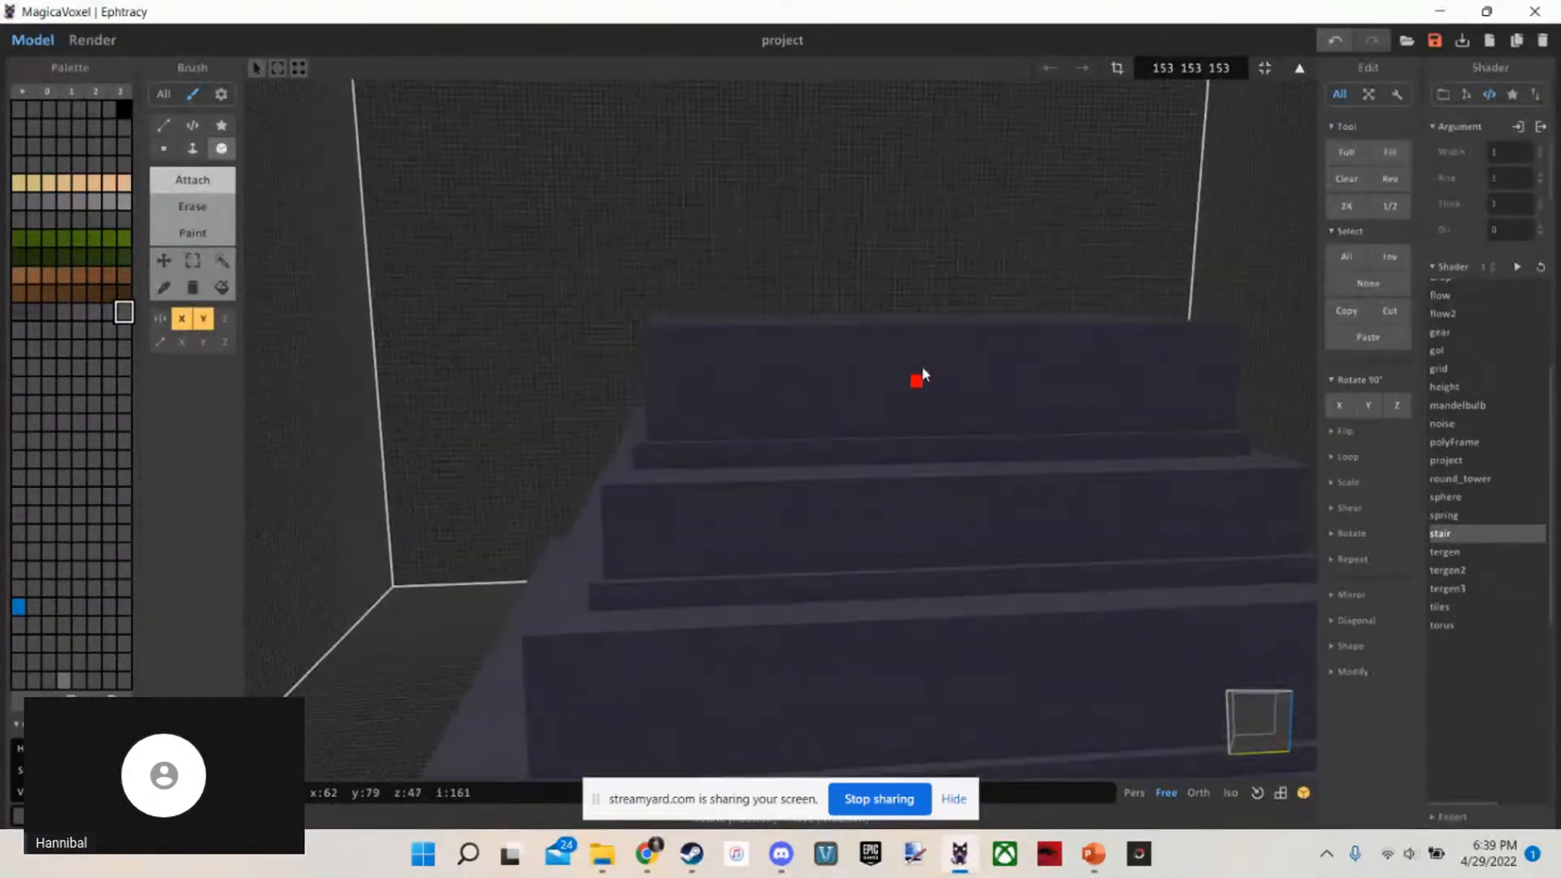
scroll(1008, 439, "up", 3)
right_click_drag(1000, 452, 998, 536)
scroll(968, 553, "up", 2)
scroll(902, 587, "up", 2)
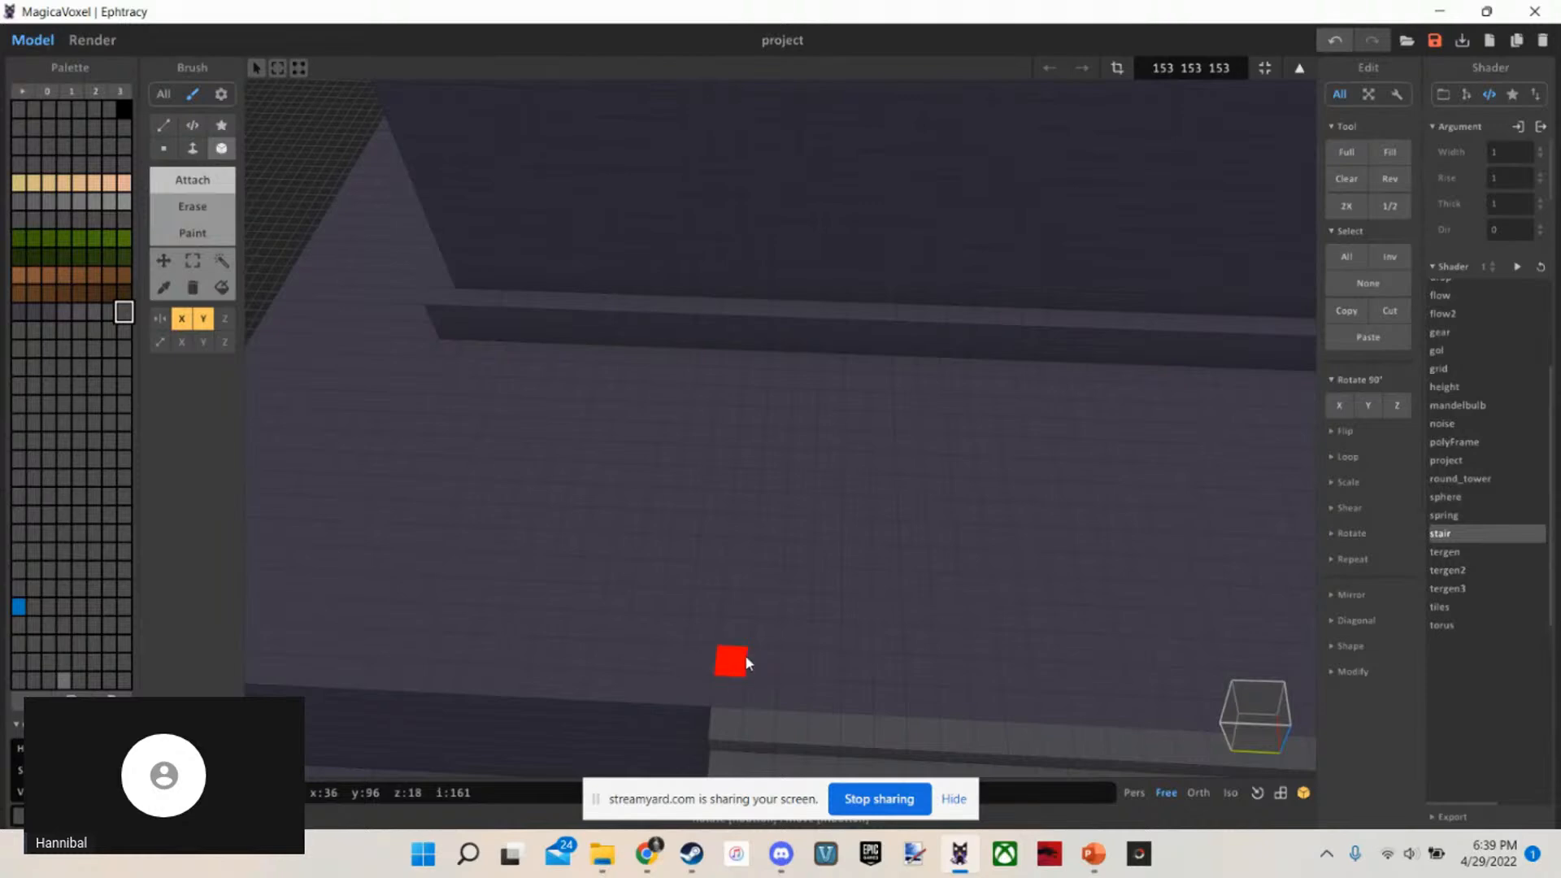
Place a mirrored marker voxel on the lowest terrace, in line with the side edge of the staircase
left_click_drag(735, 684, 741, 590)
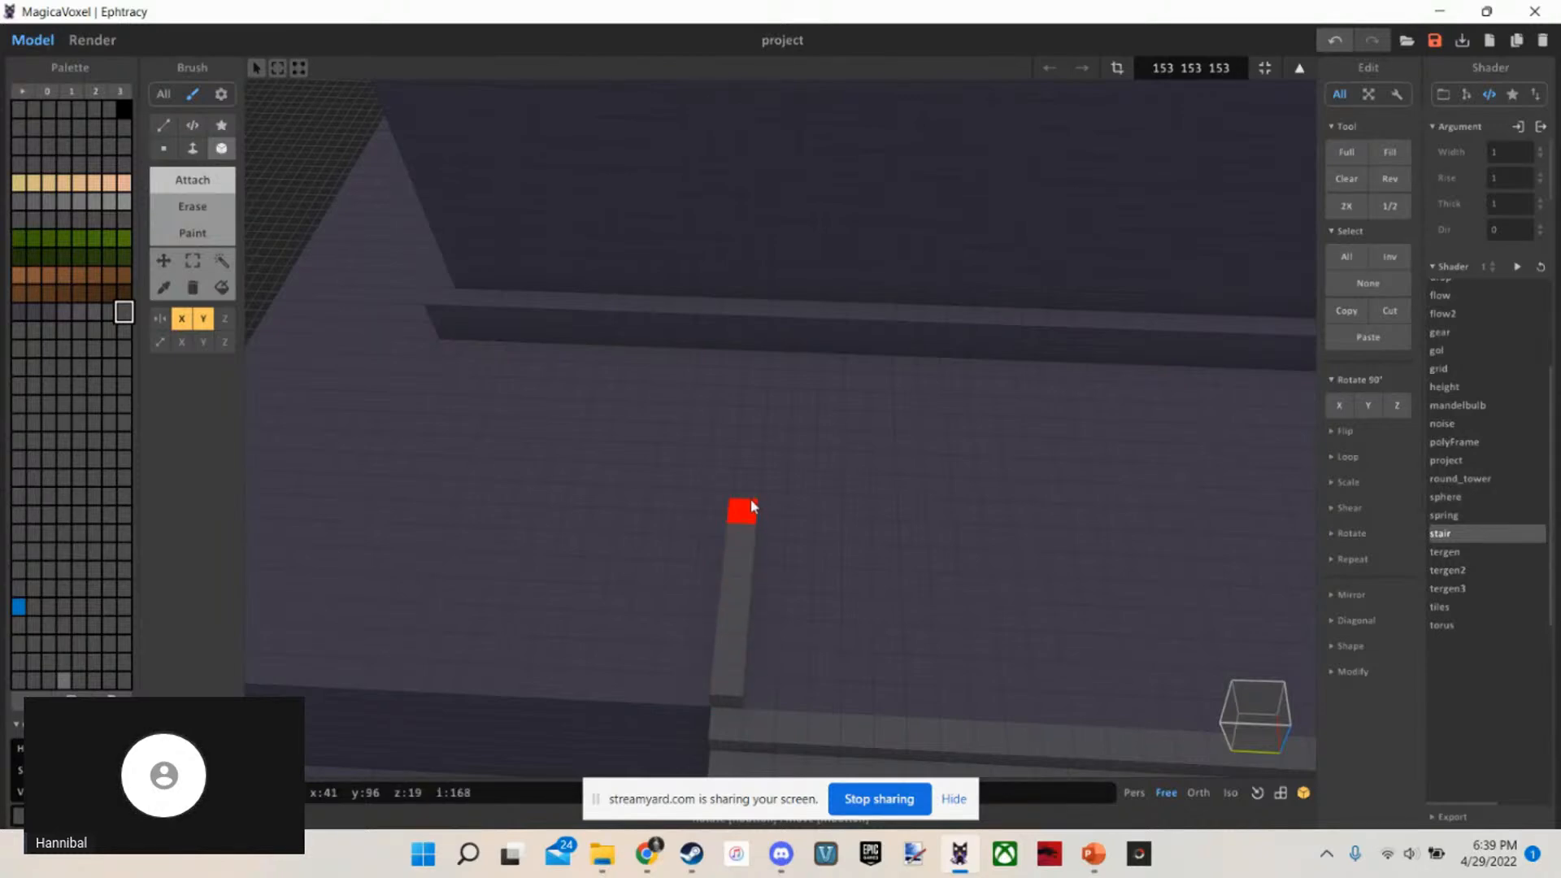
key("ctrl+z")
left_click(749, 531)
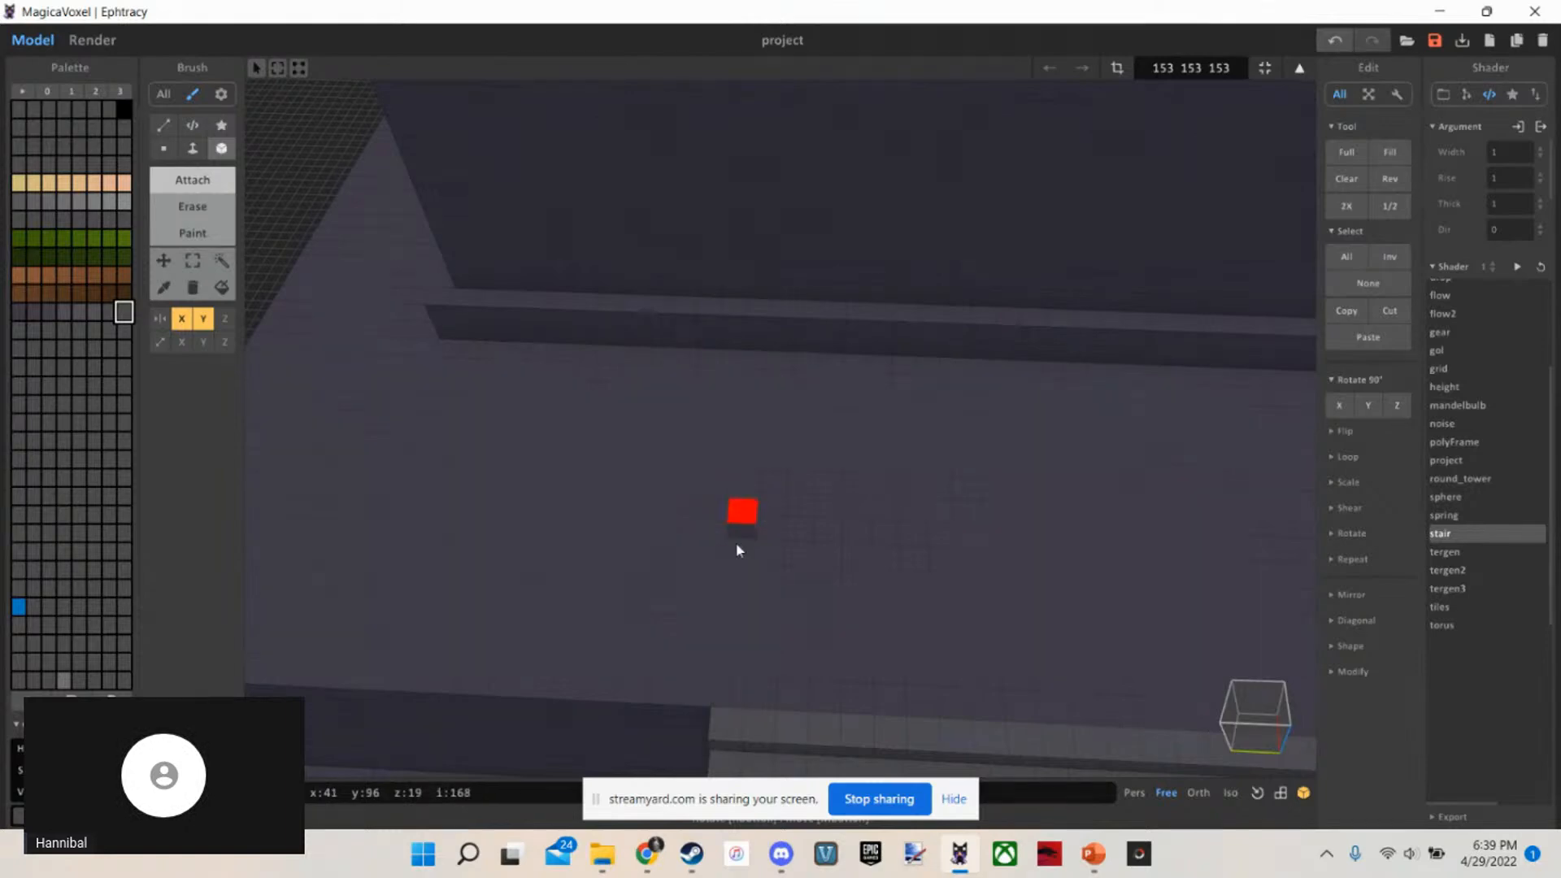
Try a one-voxel-wide row from the marker voxel out to the terrace's side edge
right_click_drag(736, 543, 829, 551)
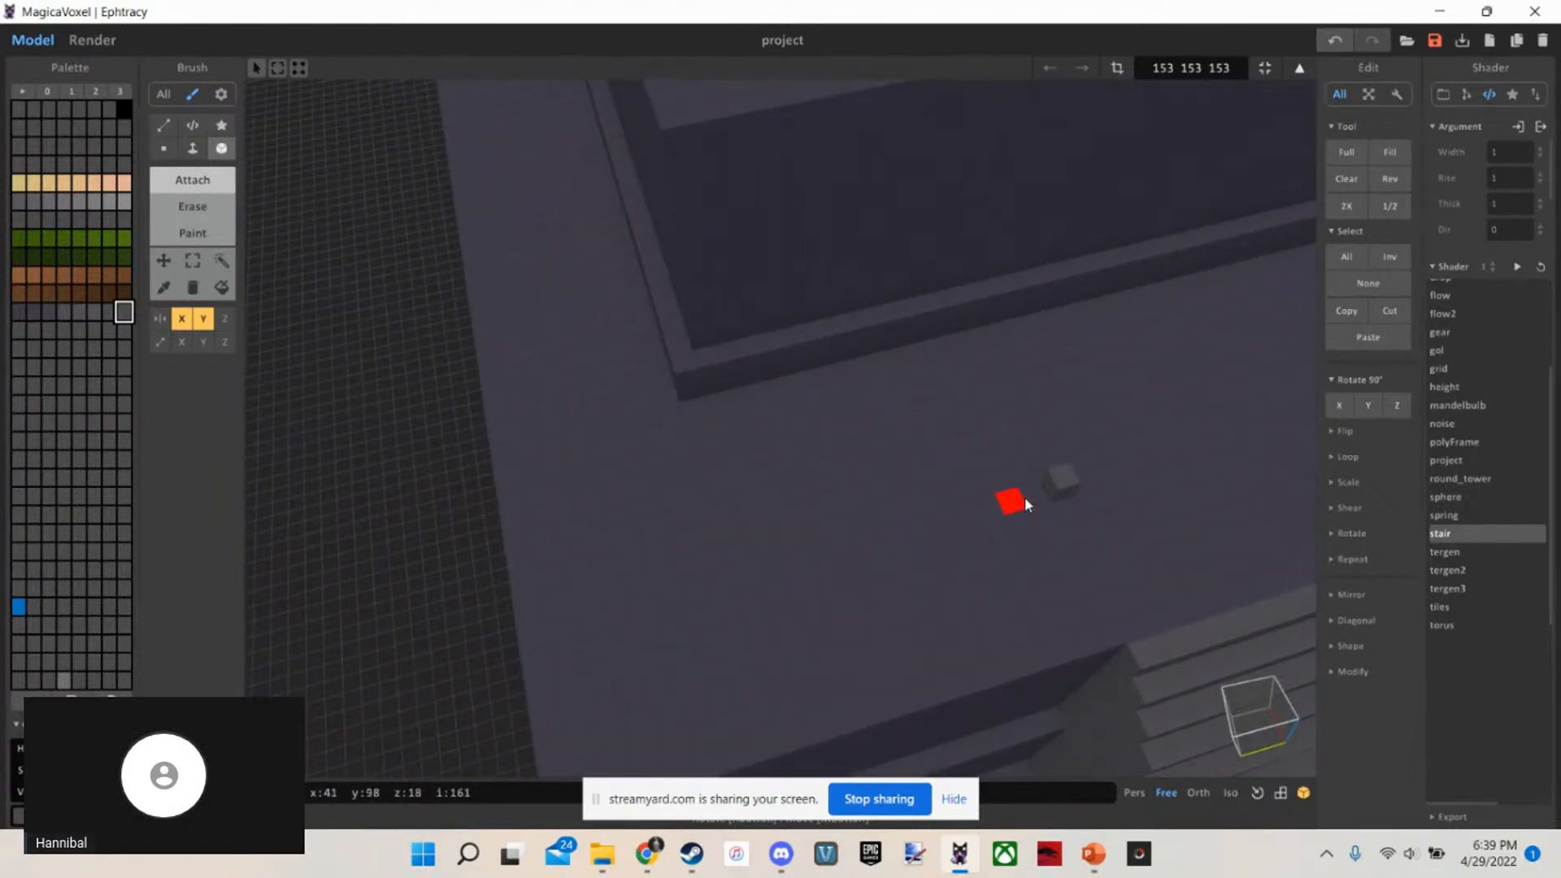
key("a")
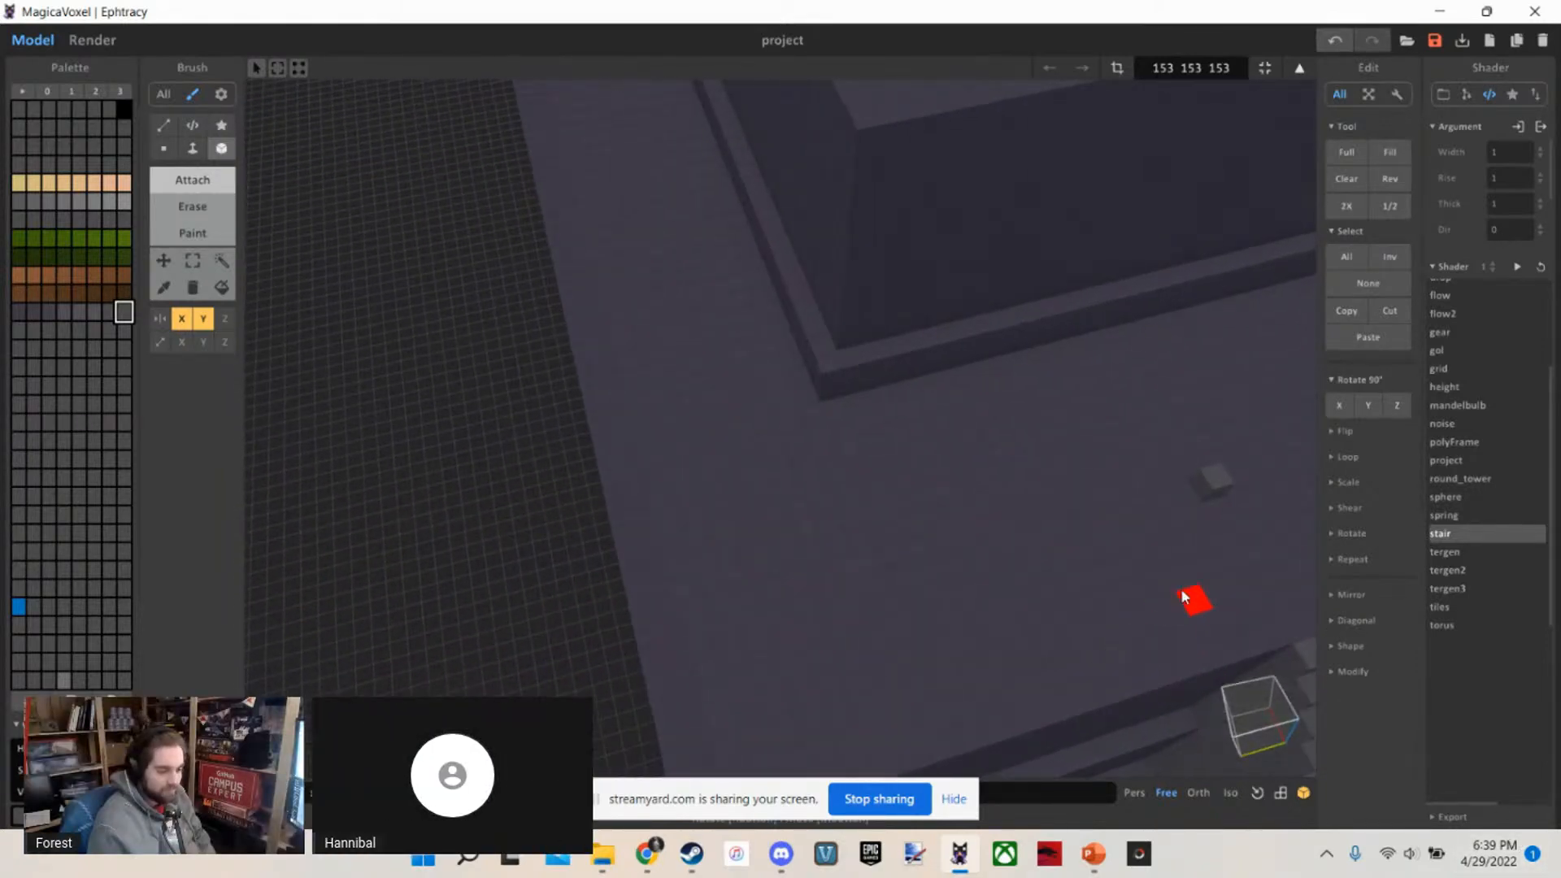
right_click_drag(1182, 597, 1147, 554)
scroll(1154, 522, "down", 5)
scroll(1154, 536, "up", 5)
scroll(1177, 538, "up", 3)
scroll(1145, 550, "up", 2)
left_click(1156, 467)
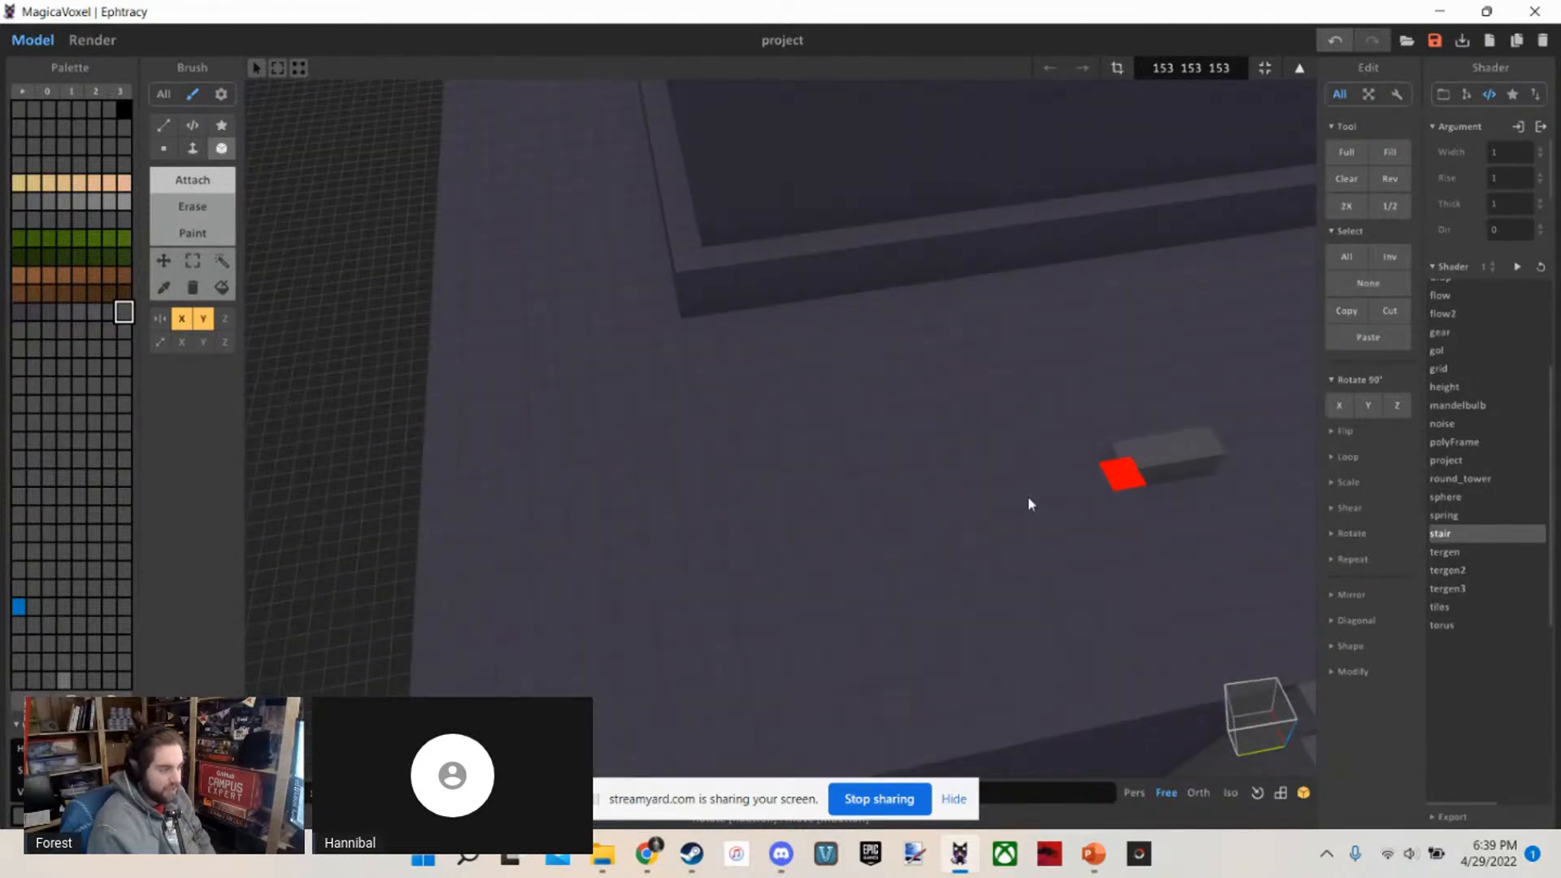
left_click_drag(1030, 505, 615, 575)
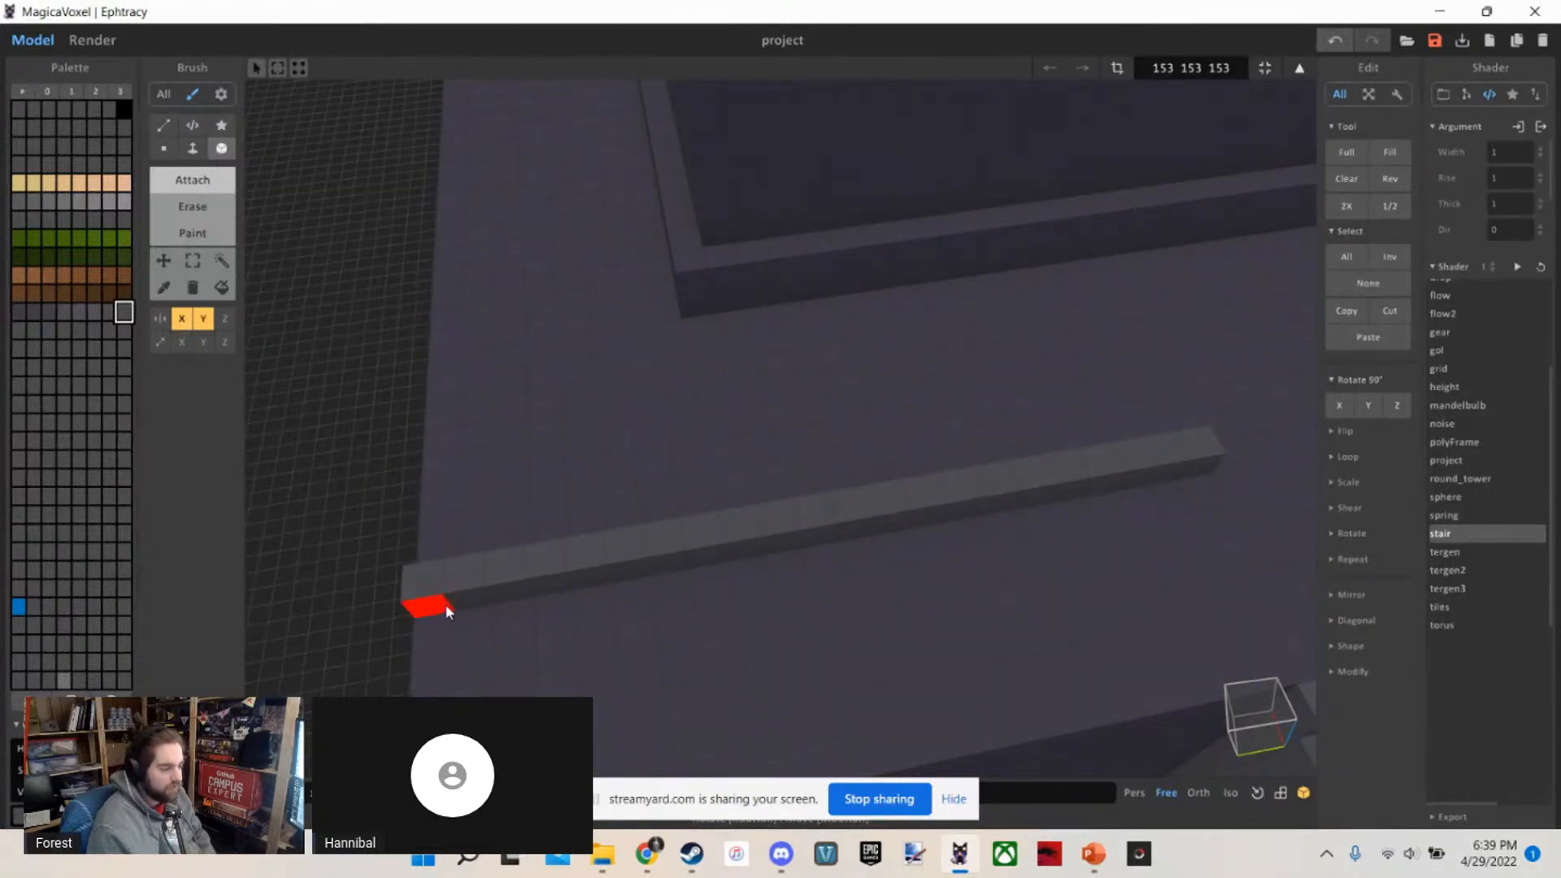
key("ctrl+z")
Examine how the marker voxels sit on the terrace relative to the staircase and the tiers above
scroll(652, 584, "down", 10)
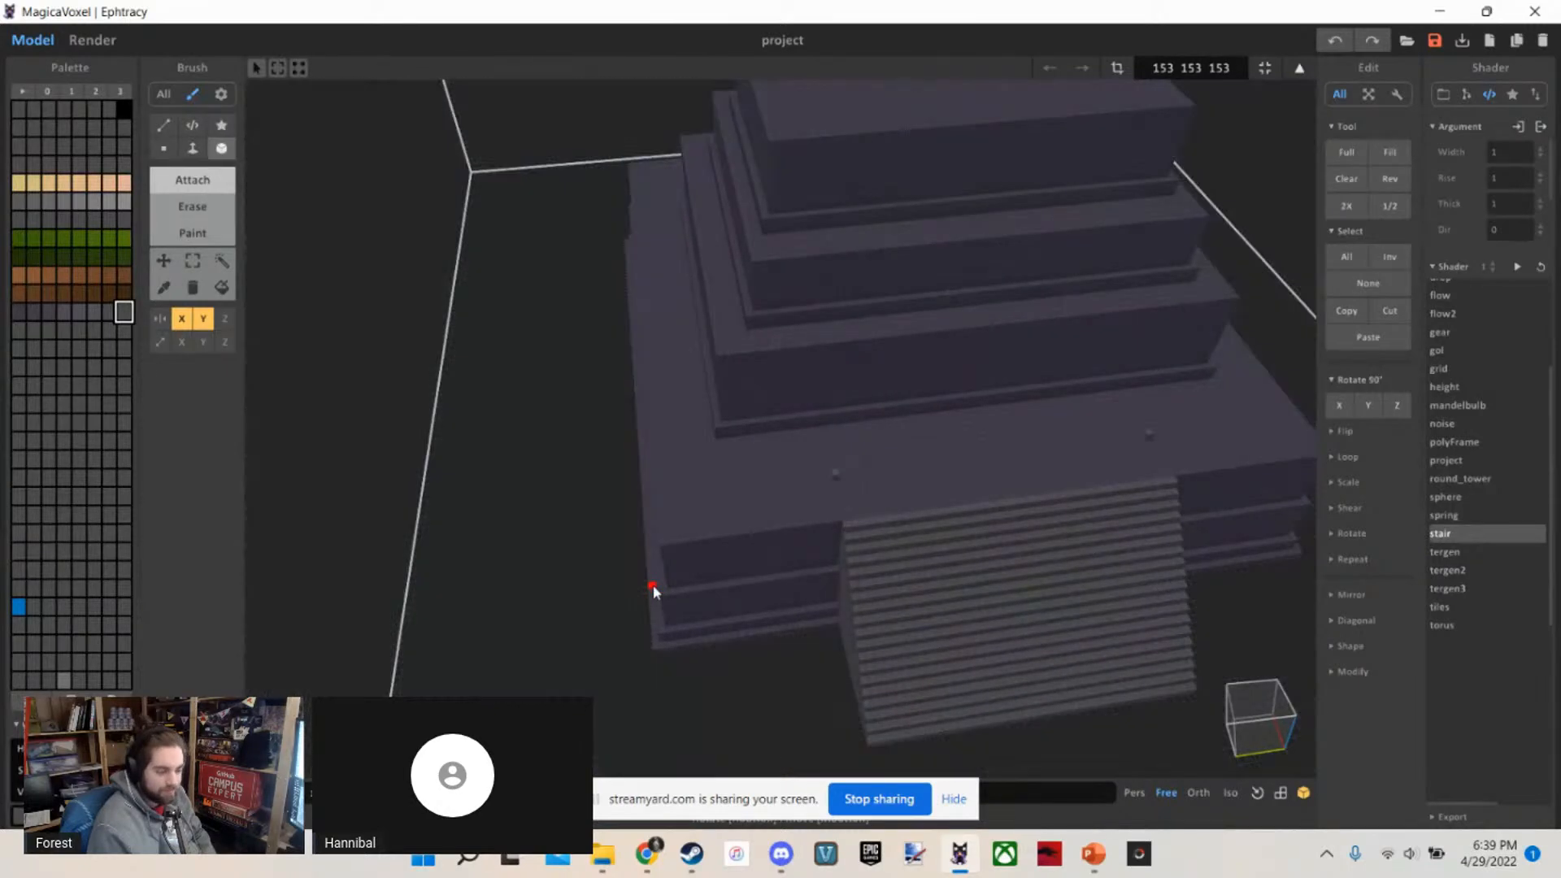
scroll(652, 584, "down", 5)
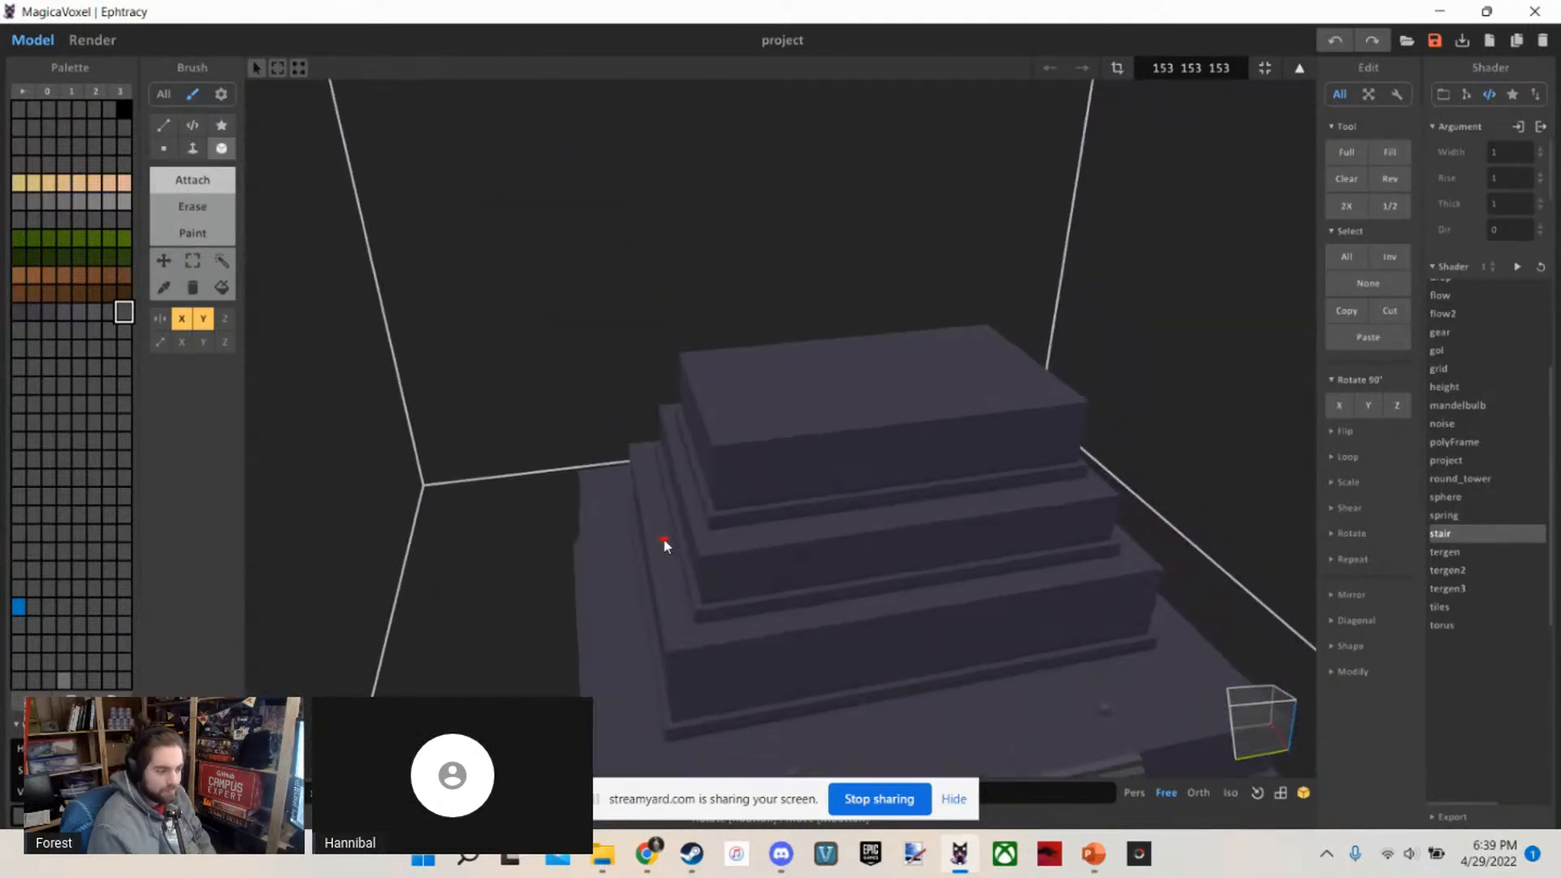
scroll(663, 553, "up", 6)
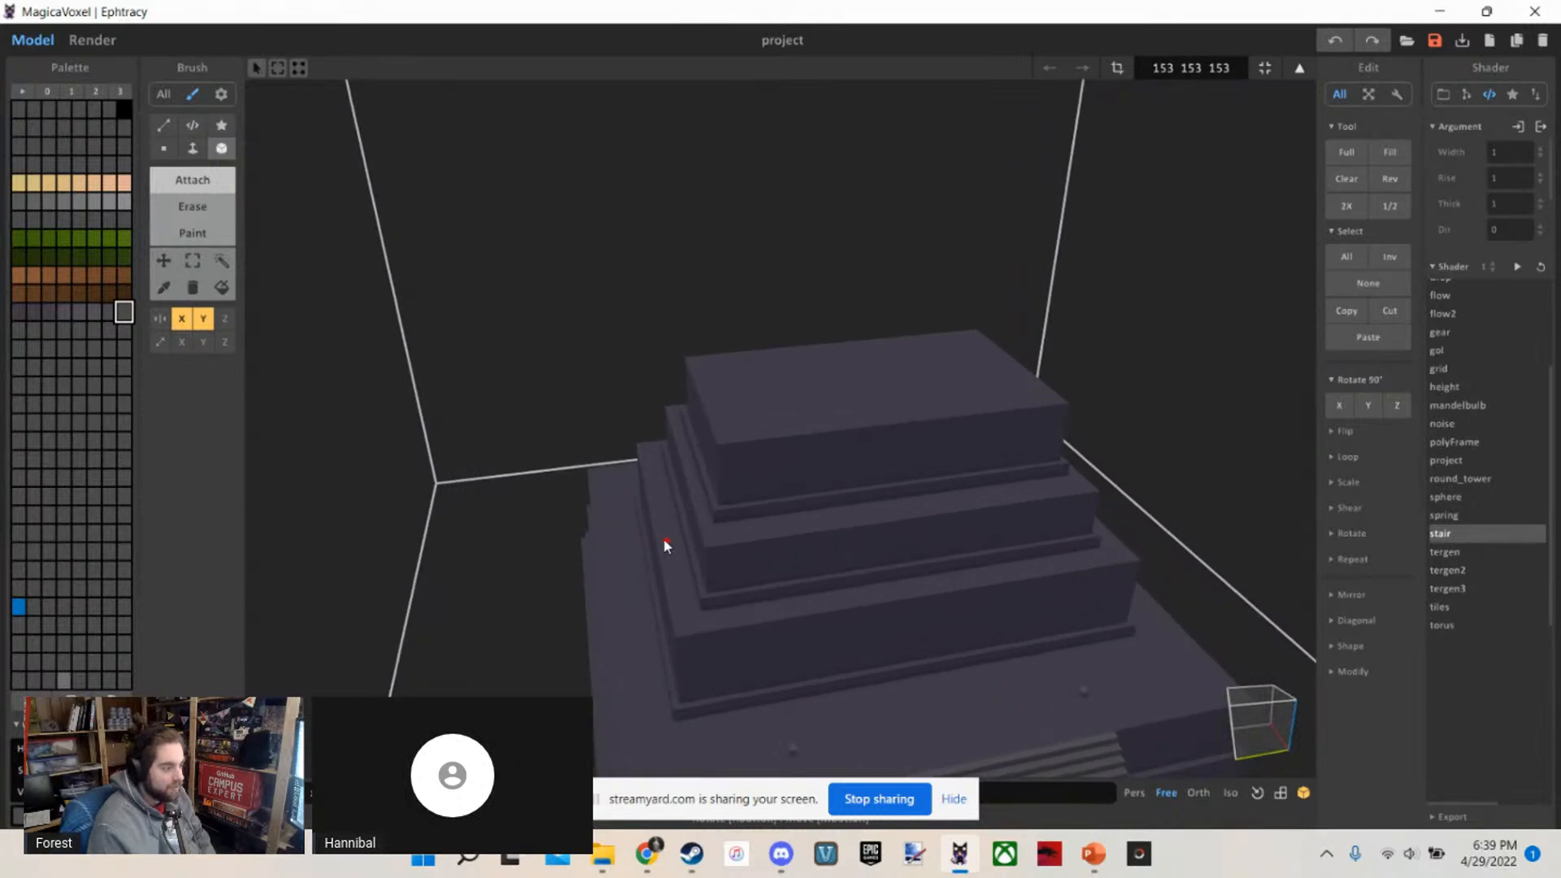
right_click_drag(660, 567, 719, 570)
right_click_drag(681, 564, 647, 556)
scroll(647, 557, "up", 3)
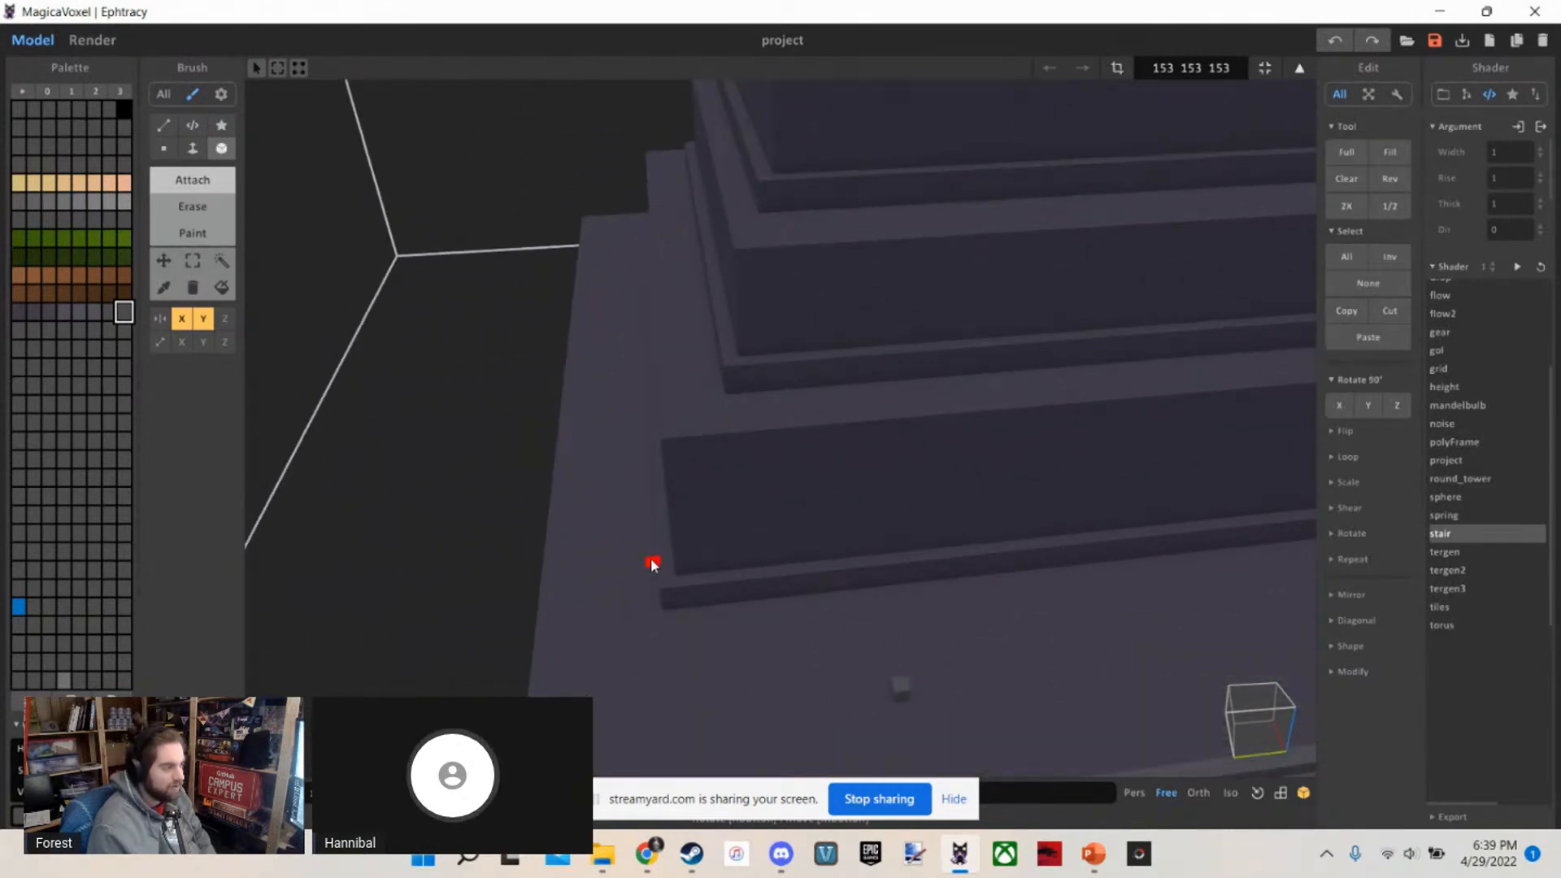
scroll(650, 558, "down", 5)
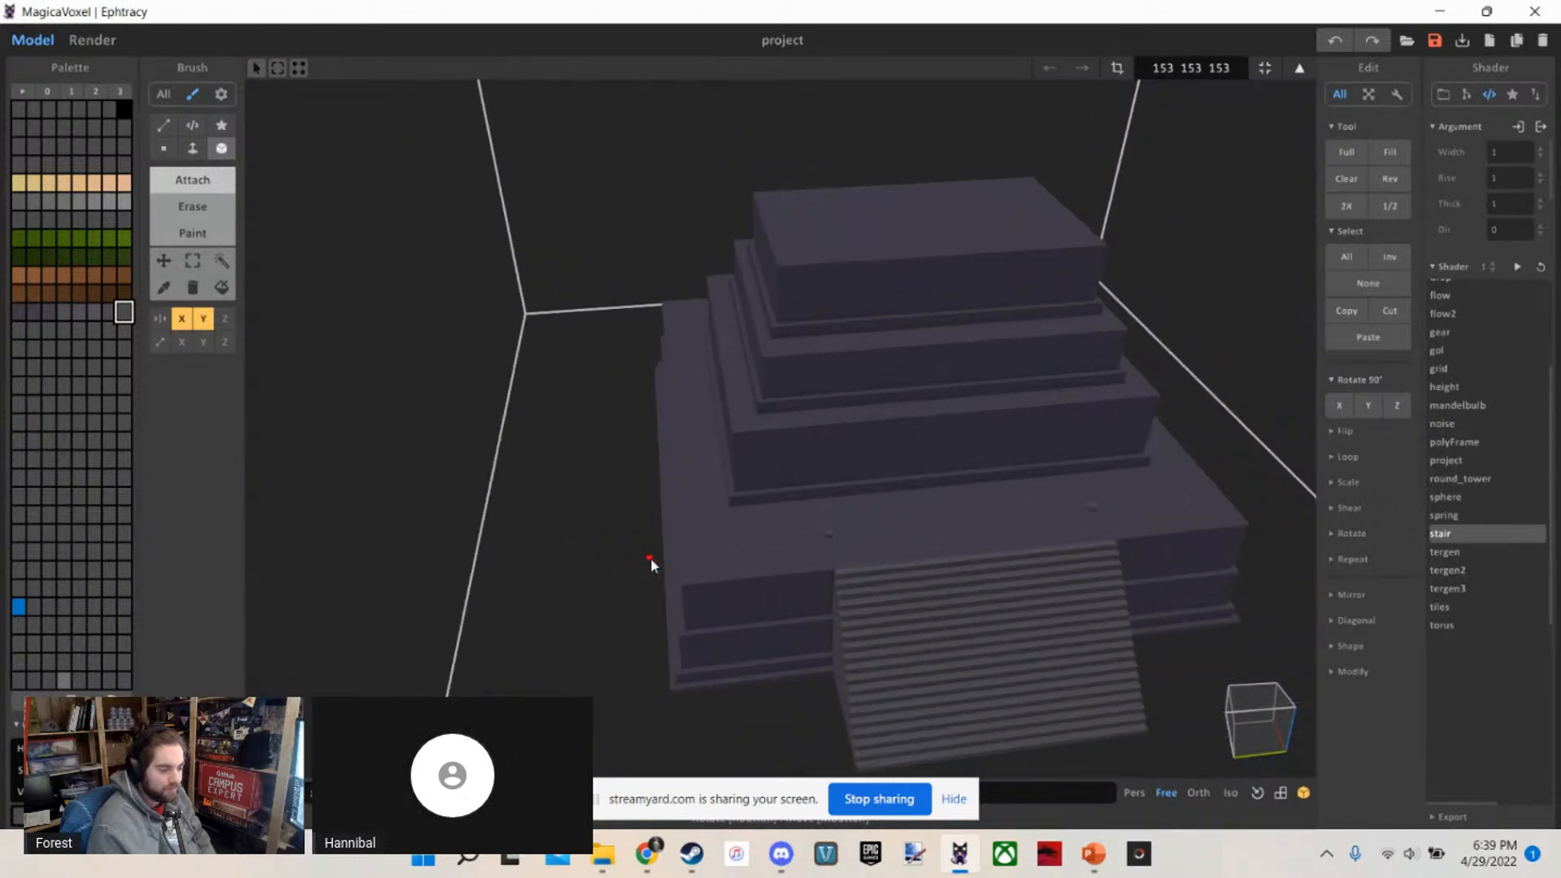
scroll(650, 557, "up", 2)
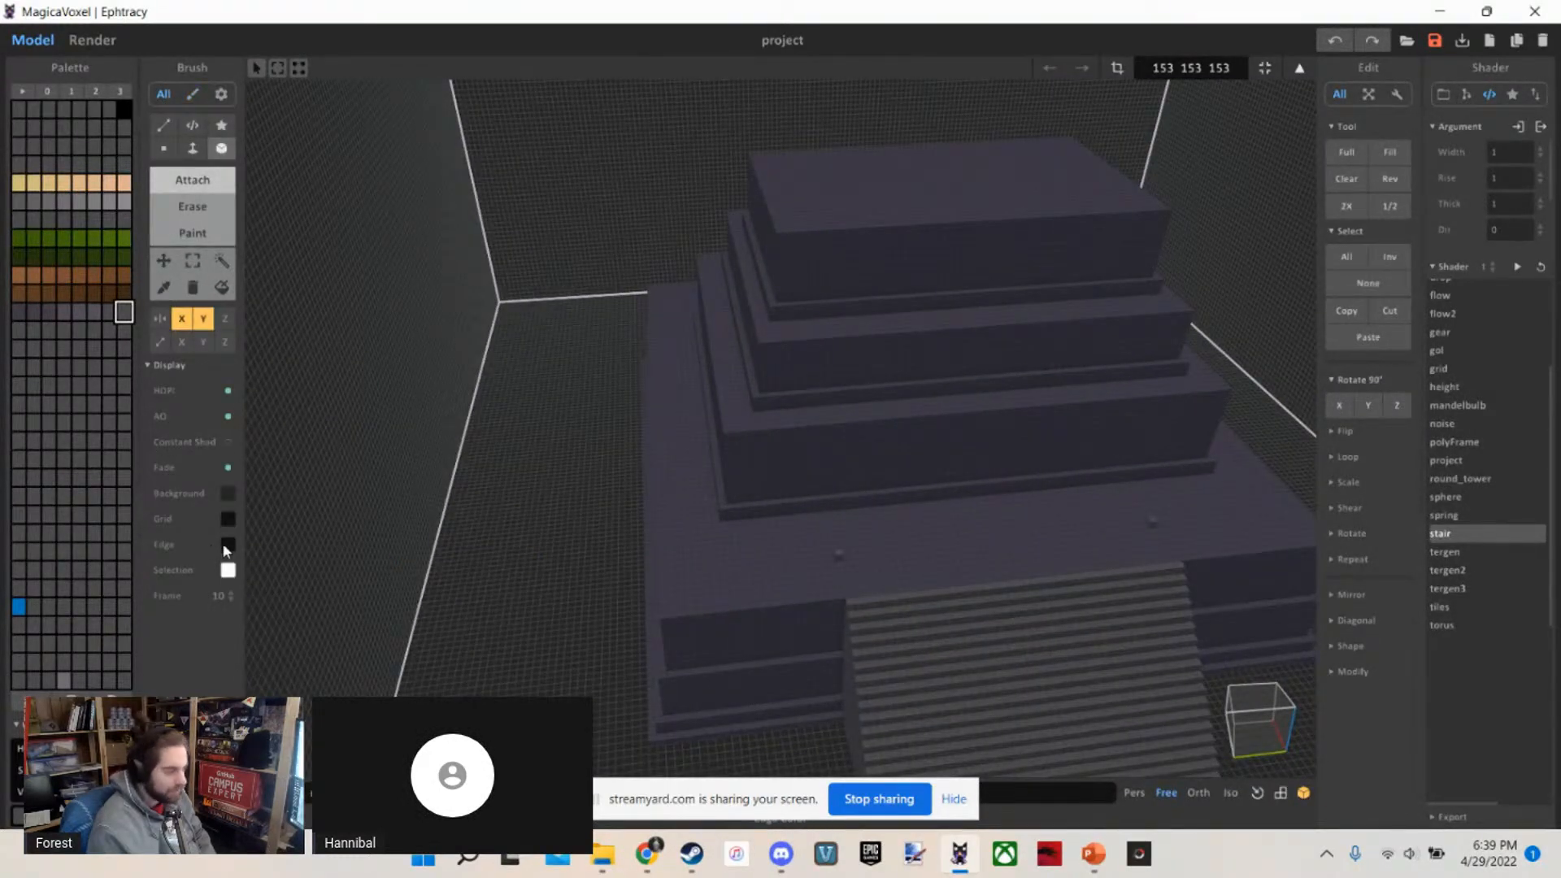
Set the viewport grid colour to white so single voxels can be counted on the temple
left_click(228, 519)
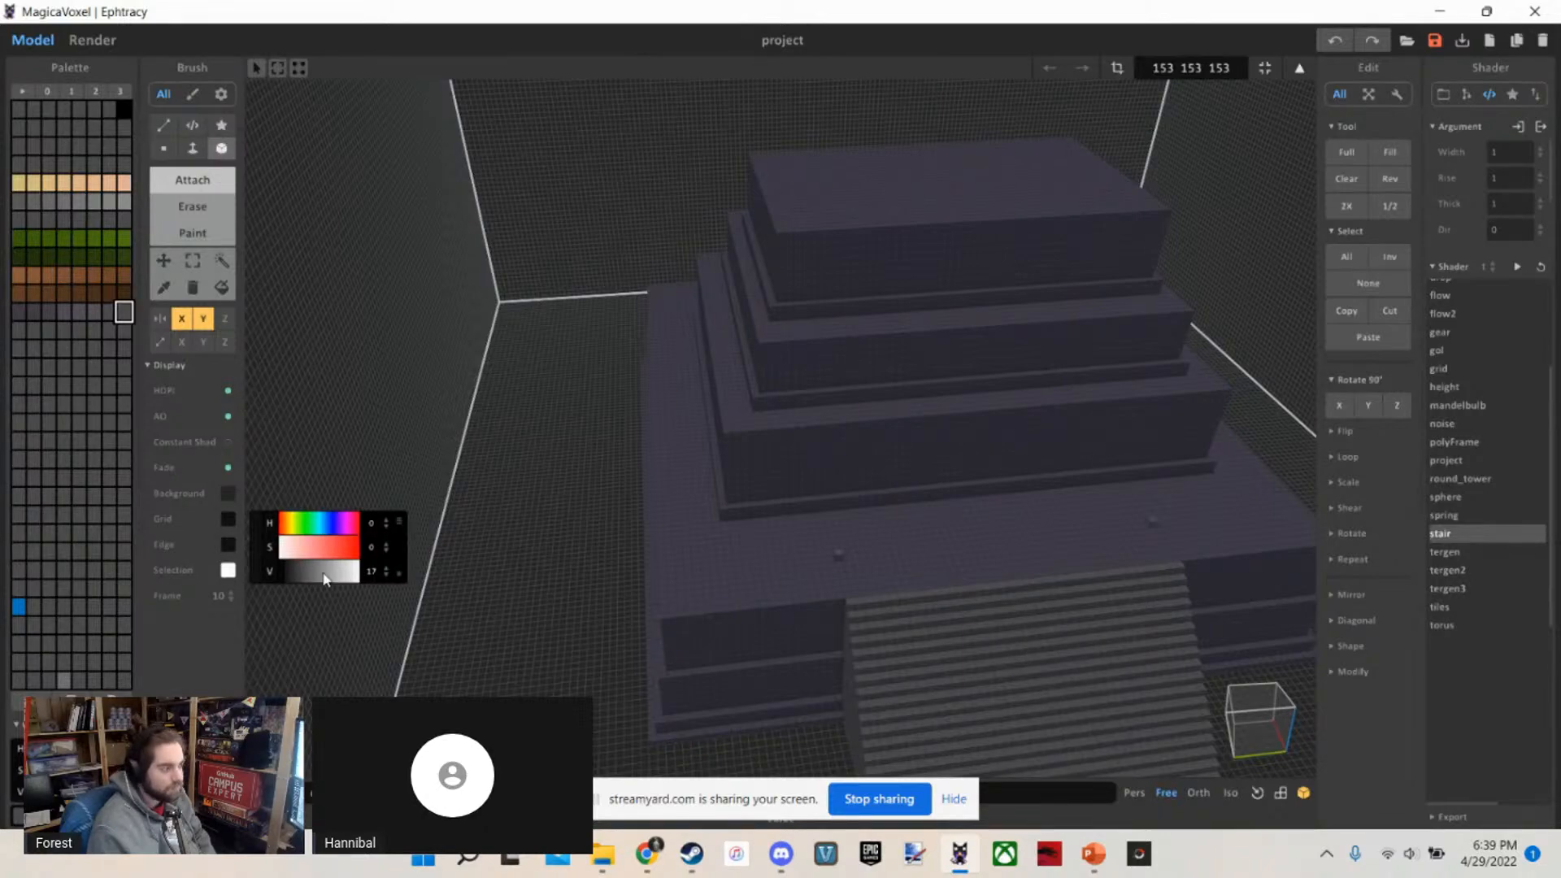
left_click_drag(343, 573, 467, 549)
right_click_drag(913, 578, 643, 565)
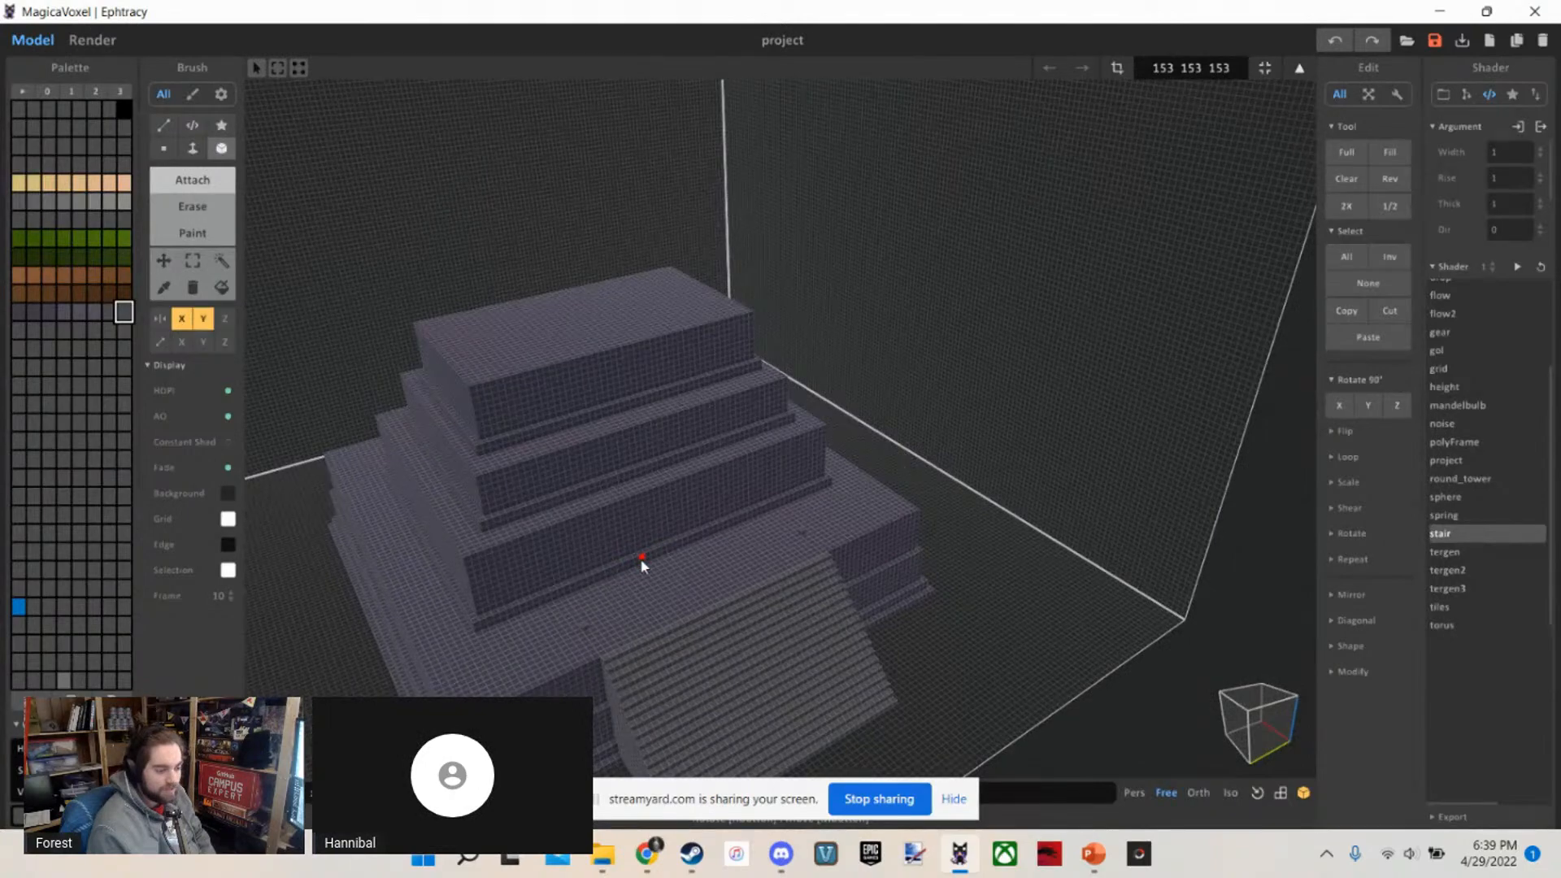
scroll(643, 561, "up", 10)
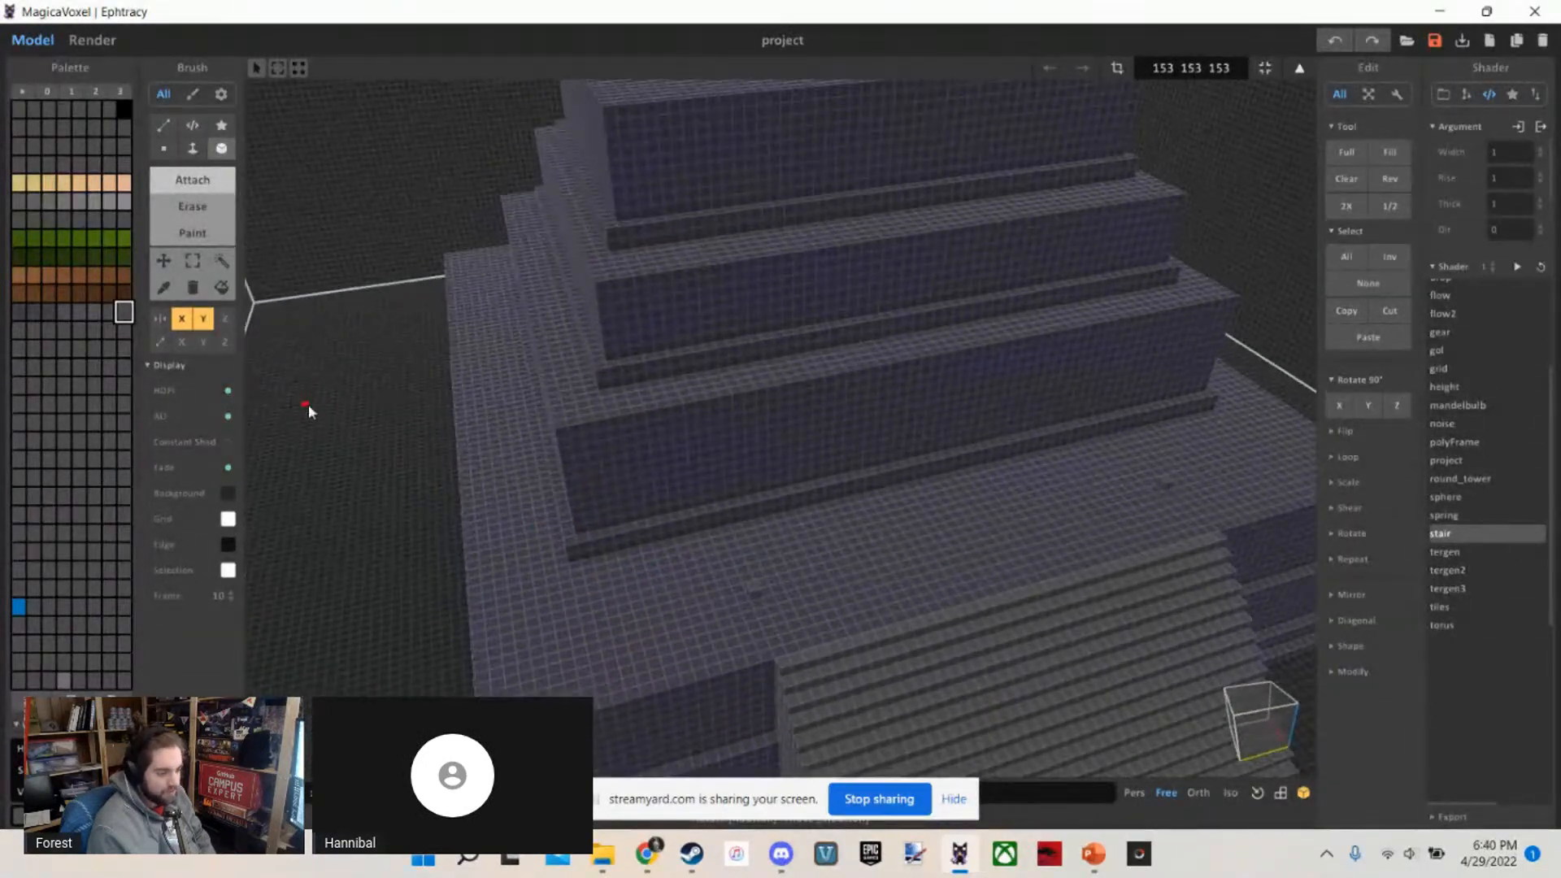
Examine the gridded terrace around the marker voxel to judge its distance from the staircase and the side edge
right_click_drag(309, 404, 805, 560)
scroll(805, 560, "up", 10)
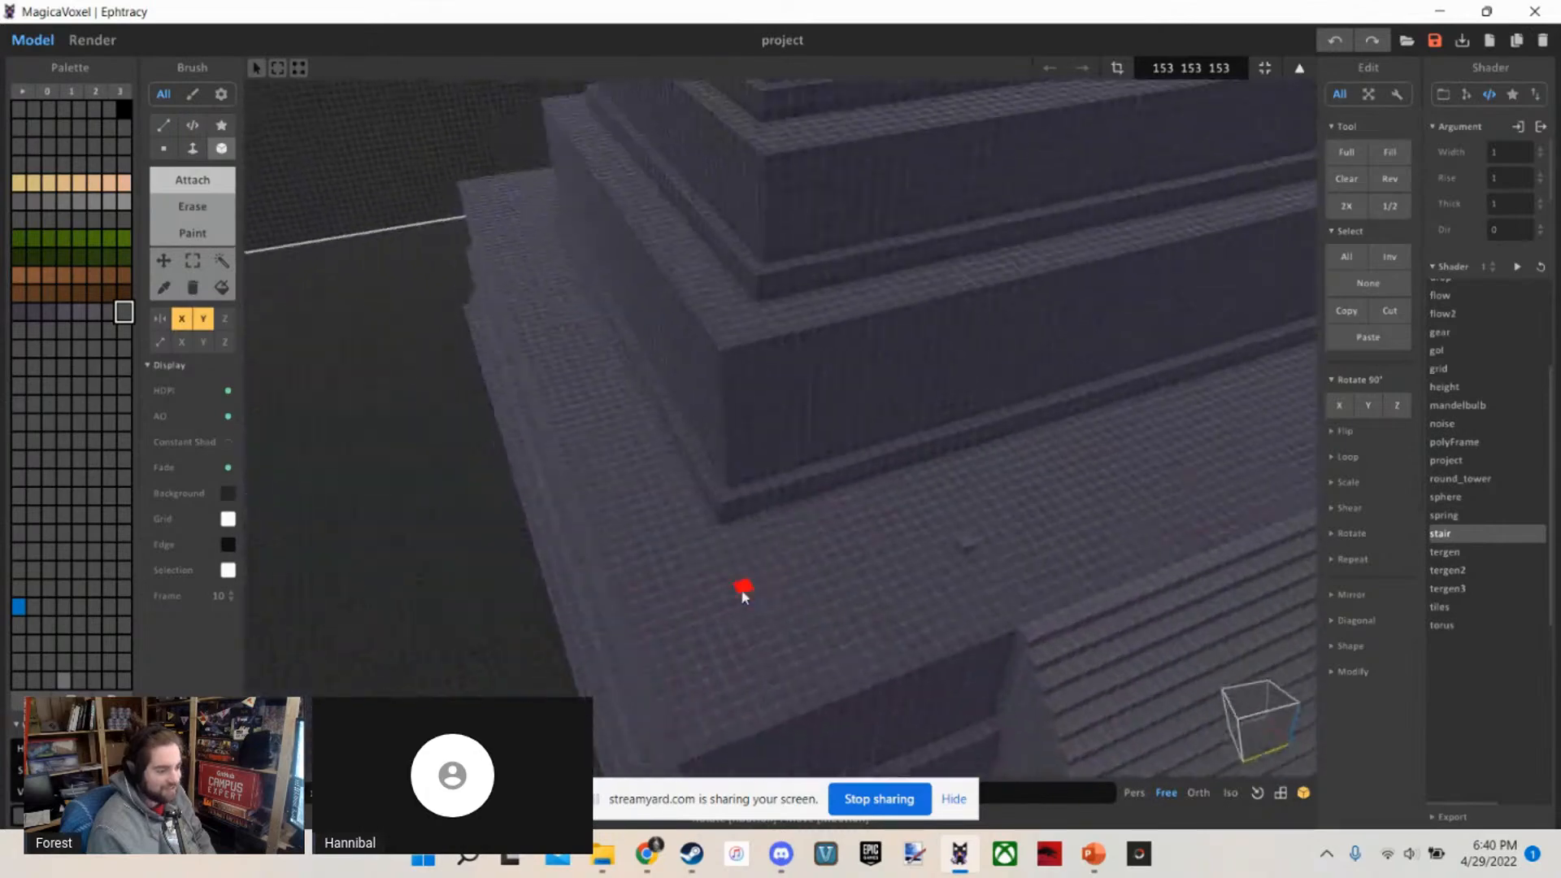
right_click_drag(714, 618, 681, 639)
scroll(682, 640, "up", 3)
scroll(681, 639, "down", 4)
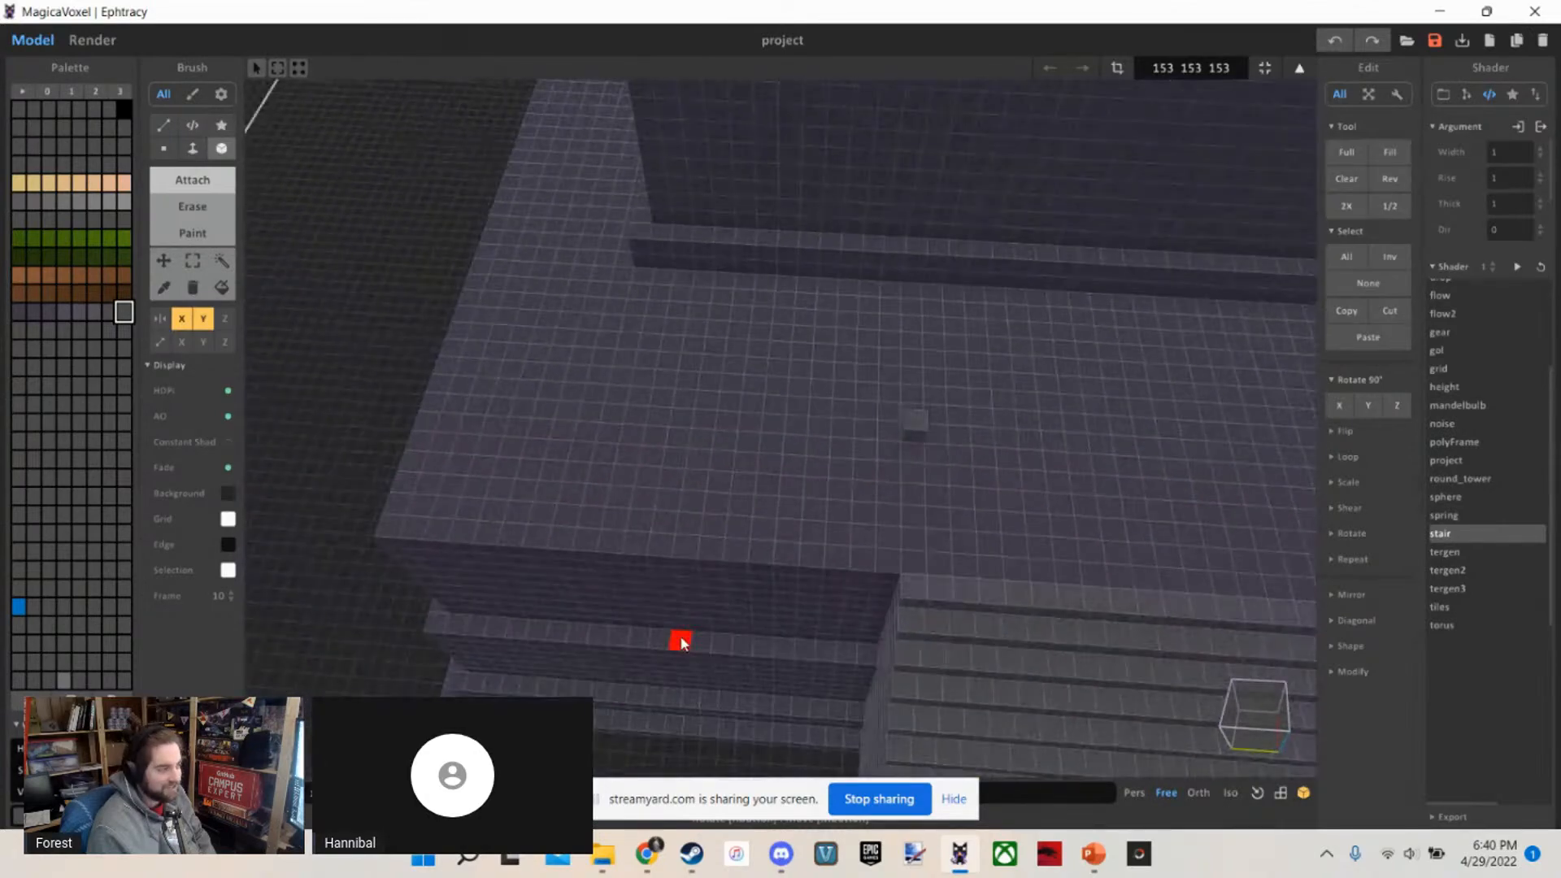
scroll(683, 638, "up", 2)
right_click_drag(570, 431, 604, 413)
right_click_drag(591, 495, 898, 352)
right_click_drag(764, 422, 881, 504)
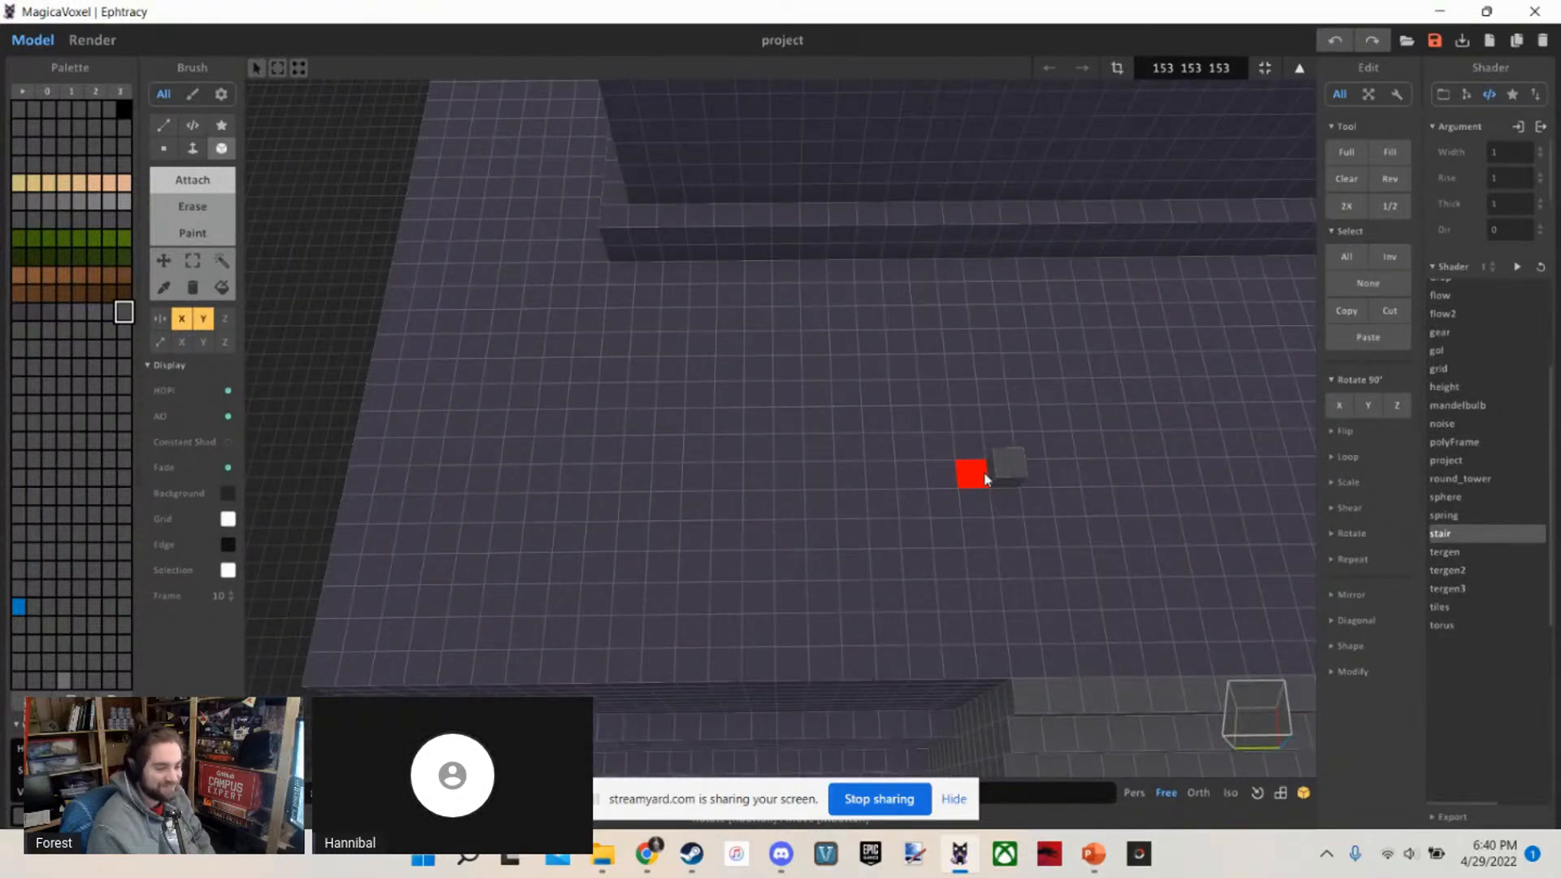
right_click_drag(985, 480, 955, 455)
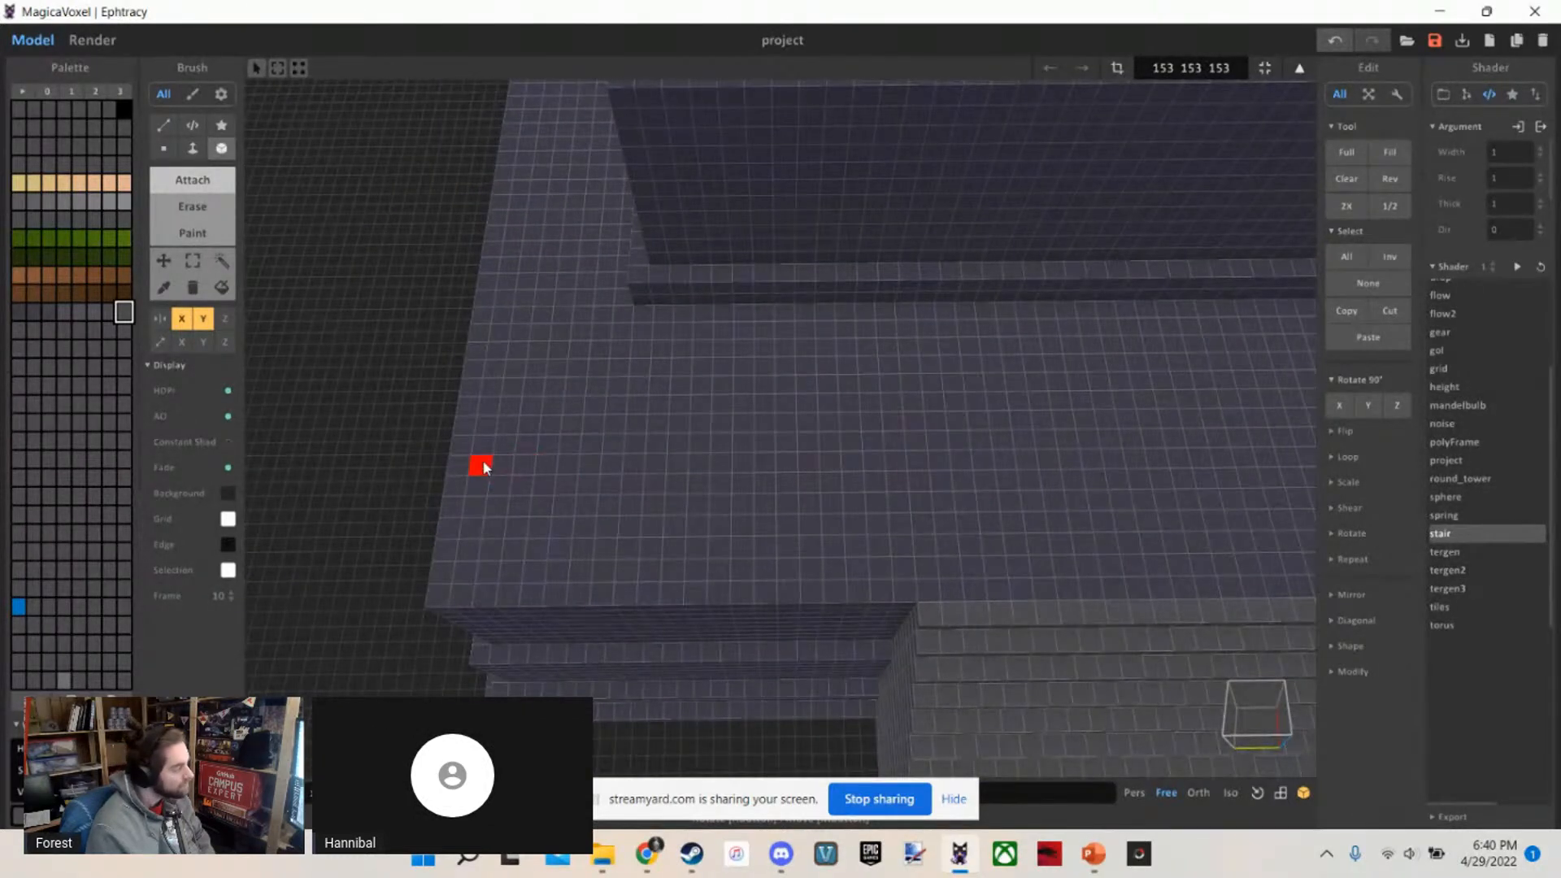
Try a row inward from the terrace's side edge, undo it, and lay a shorter row centred above the staircase
left_click_drag(519, 468, 1075, 469)
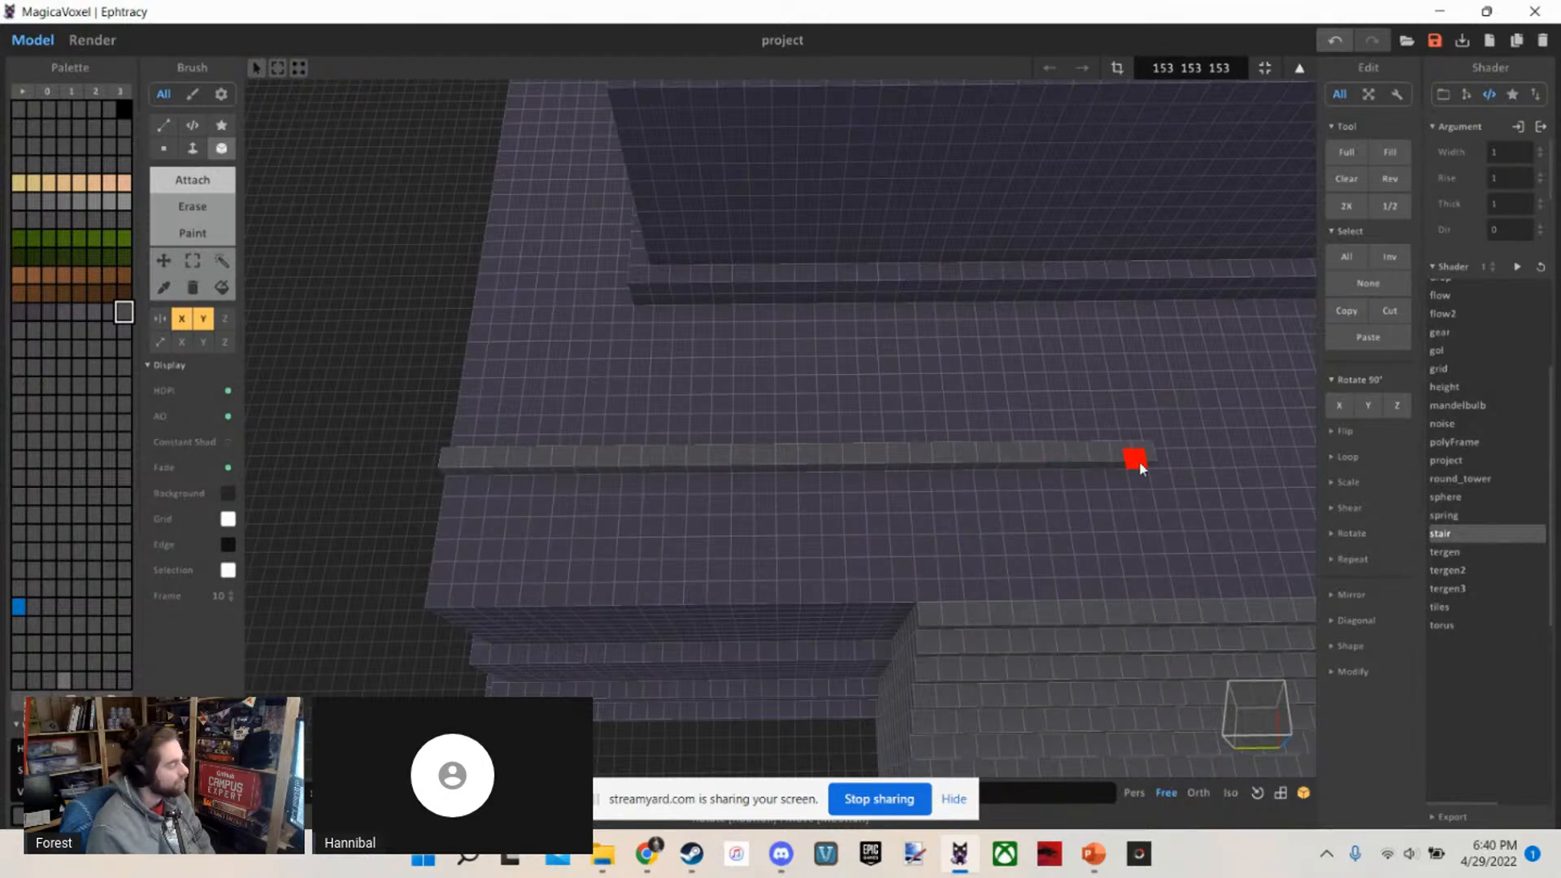
key("ctrl+z")
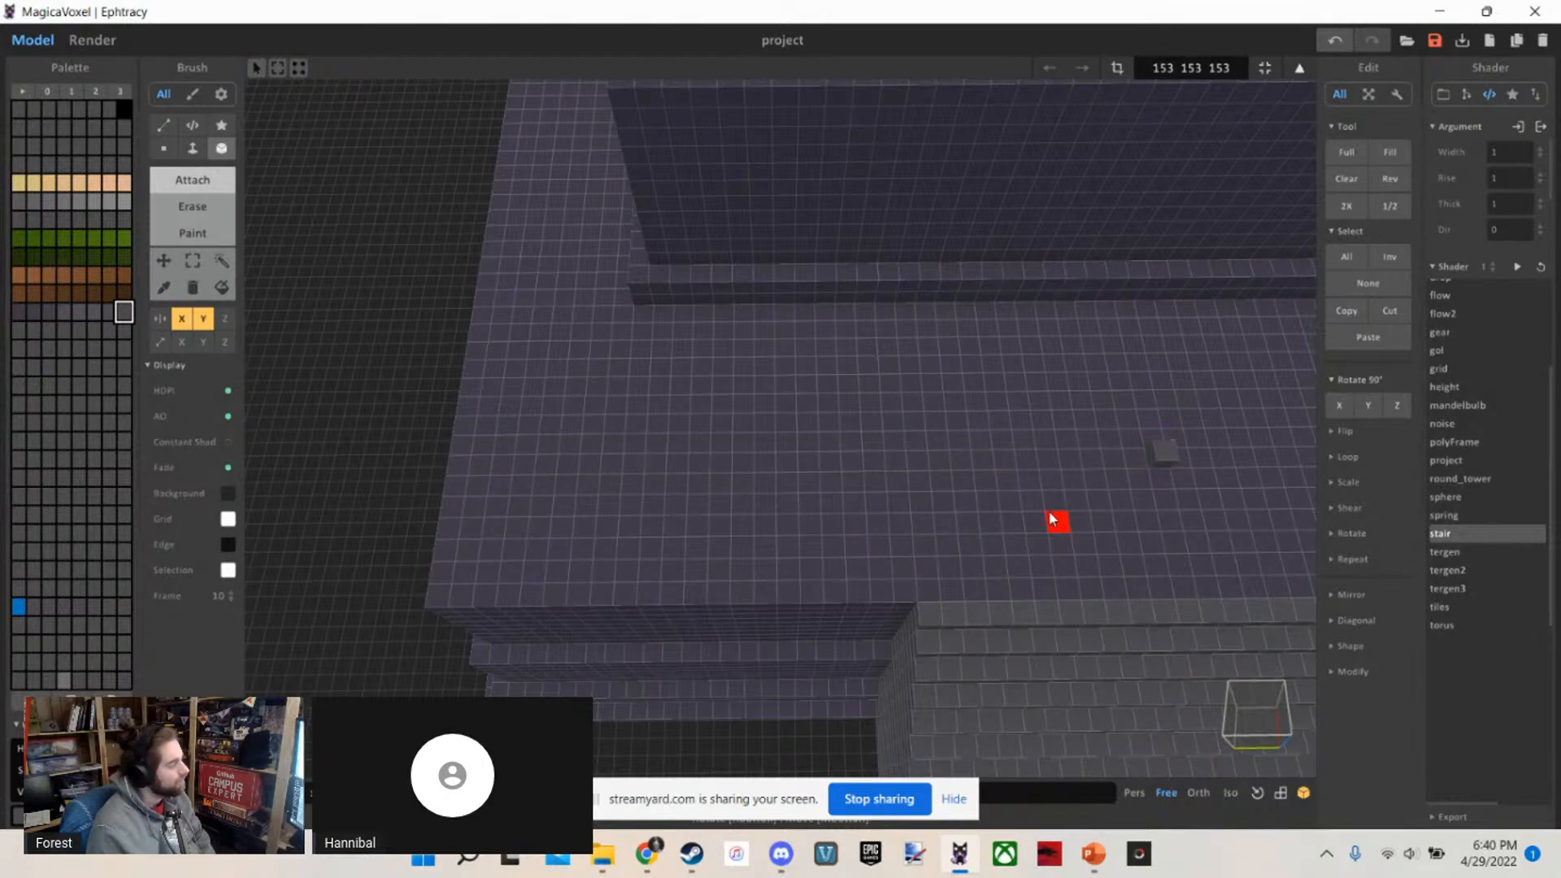
right_click_drag(1053, 519, 753, 465)
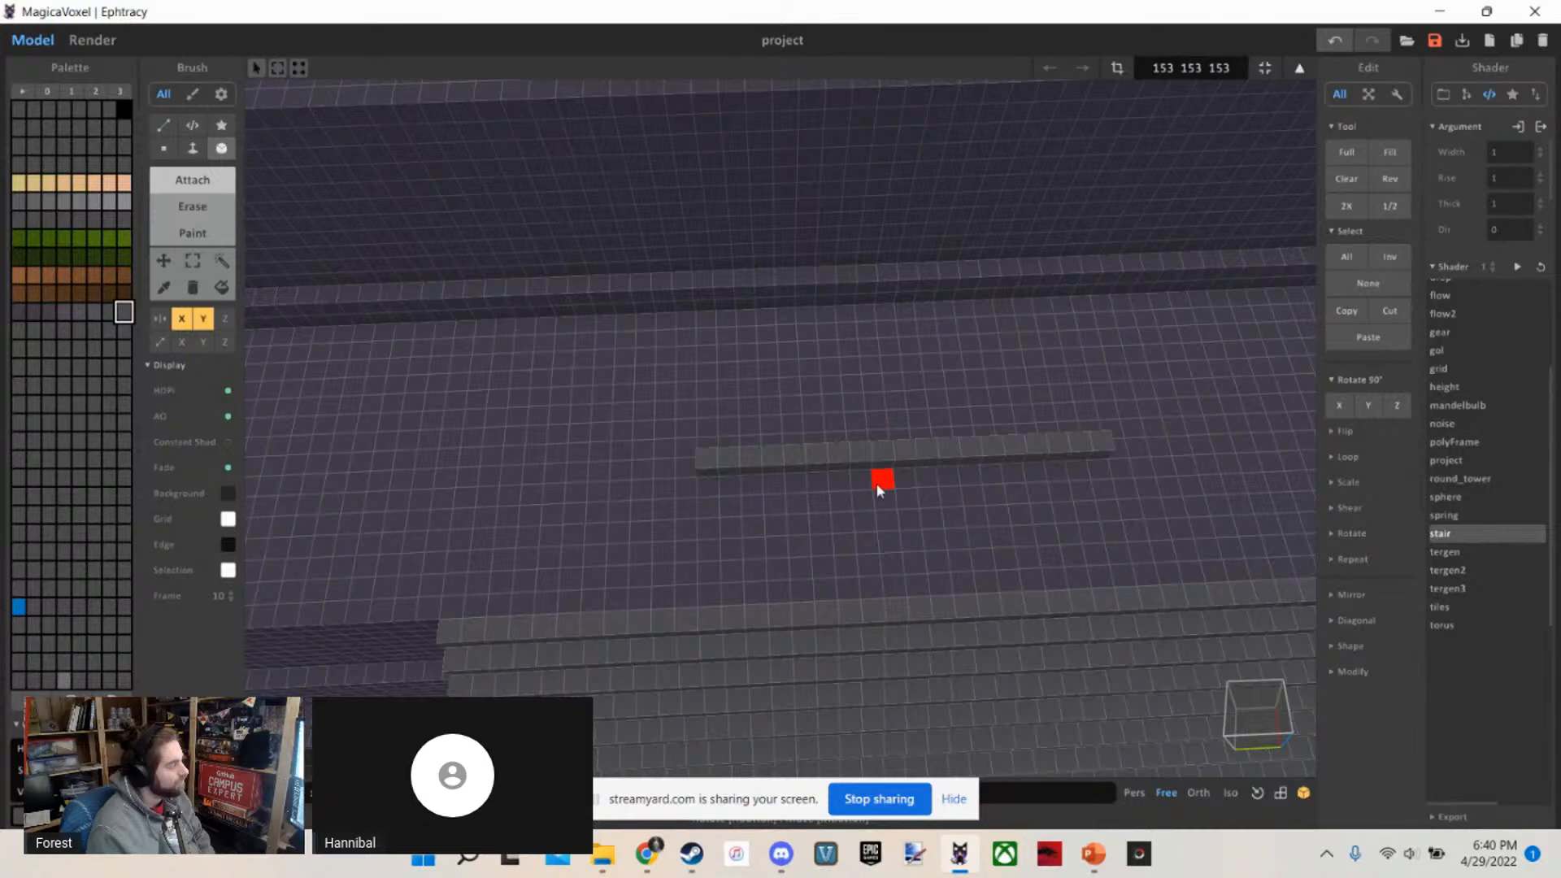
mouse_move(878, 488)
right_mouse_down()
mouse_move(786, 494)
mouse_move(953, 447)
mouse_move(1028, 448)
mouse_move(769, 444)
right_mouse_up()
key("ctrl+z")
scroll(784, 470, "up", 4)
key("f")
left_click(974, 467)
left_click(908, 651)
scroll(908, 649, "down", 8)
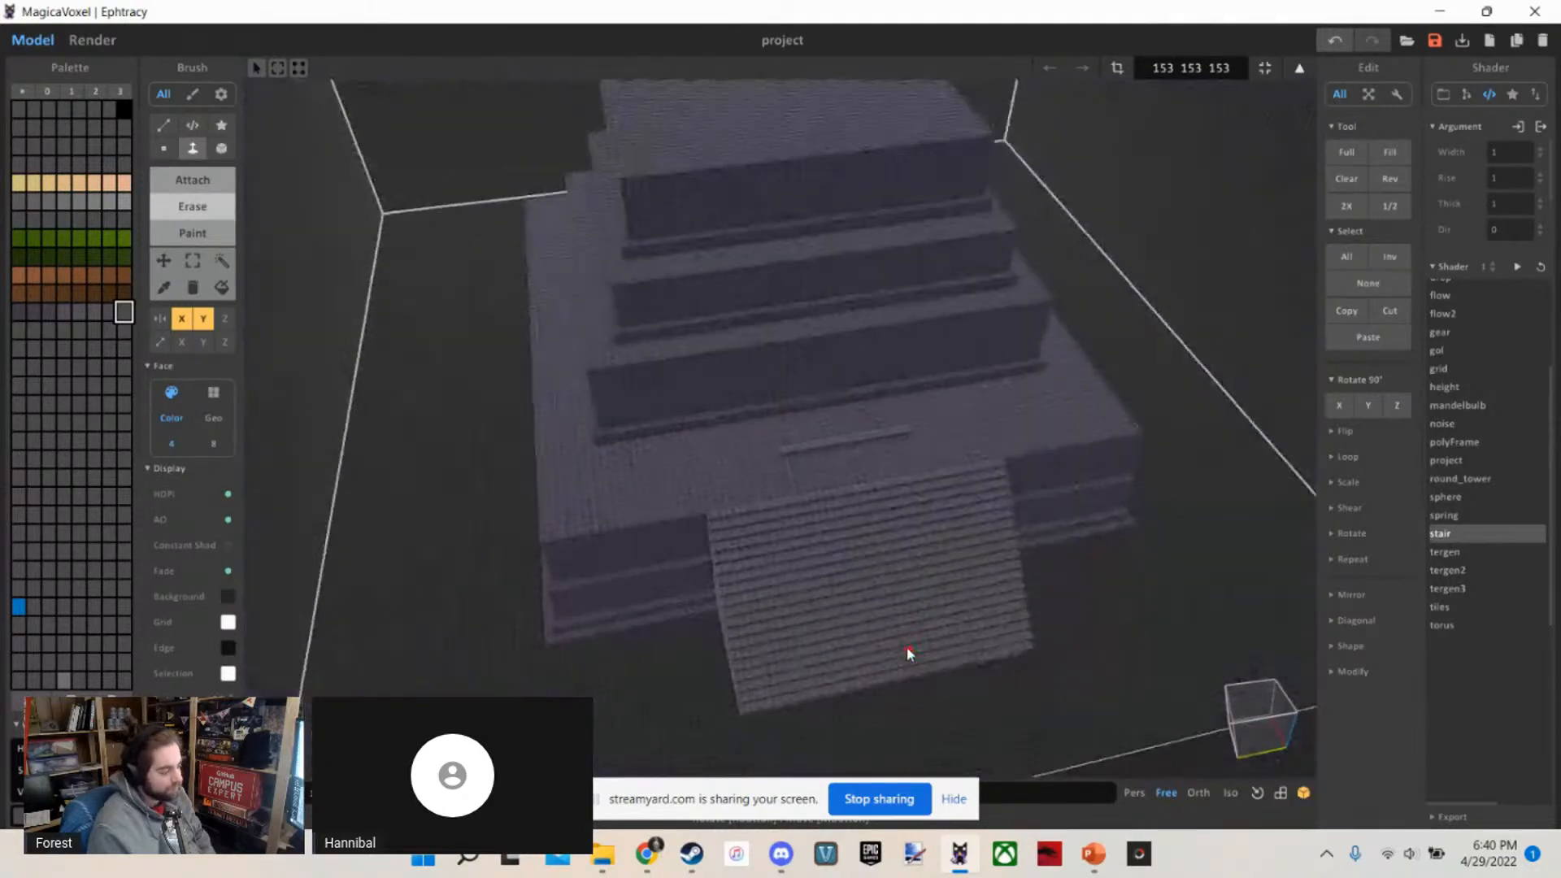
Examine the upper tiers from the front and side to judge how a second staircase can rise from the terrace row
scroll(906, 648, "up", 1)
key("t")
key("b")
scroll(907, 642, "up", 1)
right_click_drag(760, 622, 745, 564)
scroll(739, 613, "up", 3)
scroll(756, 545, "down", 5)
scroll(797, 489, "up", 4)
scroll(802, 489, "down", 5)
mouse_move(802, 489)
right_mouse_down()
mouse_move(823, 441)
mouse_move(870, 454)
mouse_move(916, 435)
mouse_move(782, 478)
right_mouse_up()
scroll(823, 441, "up", 2)
scroll(916, 435, "down", 3)
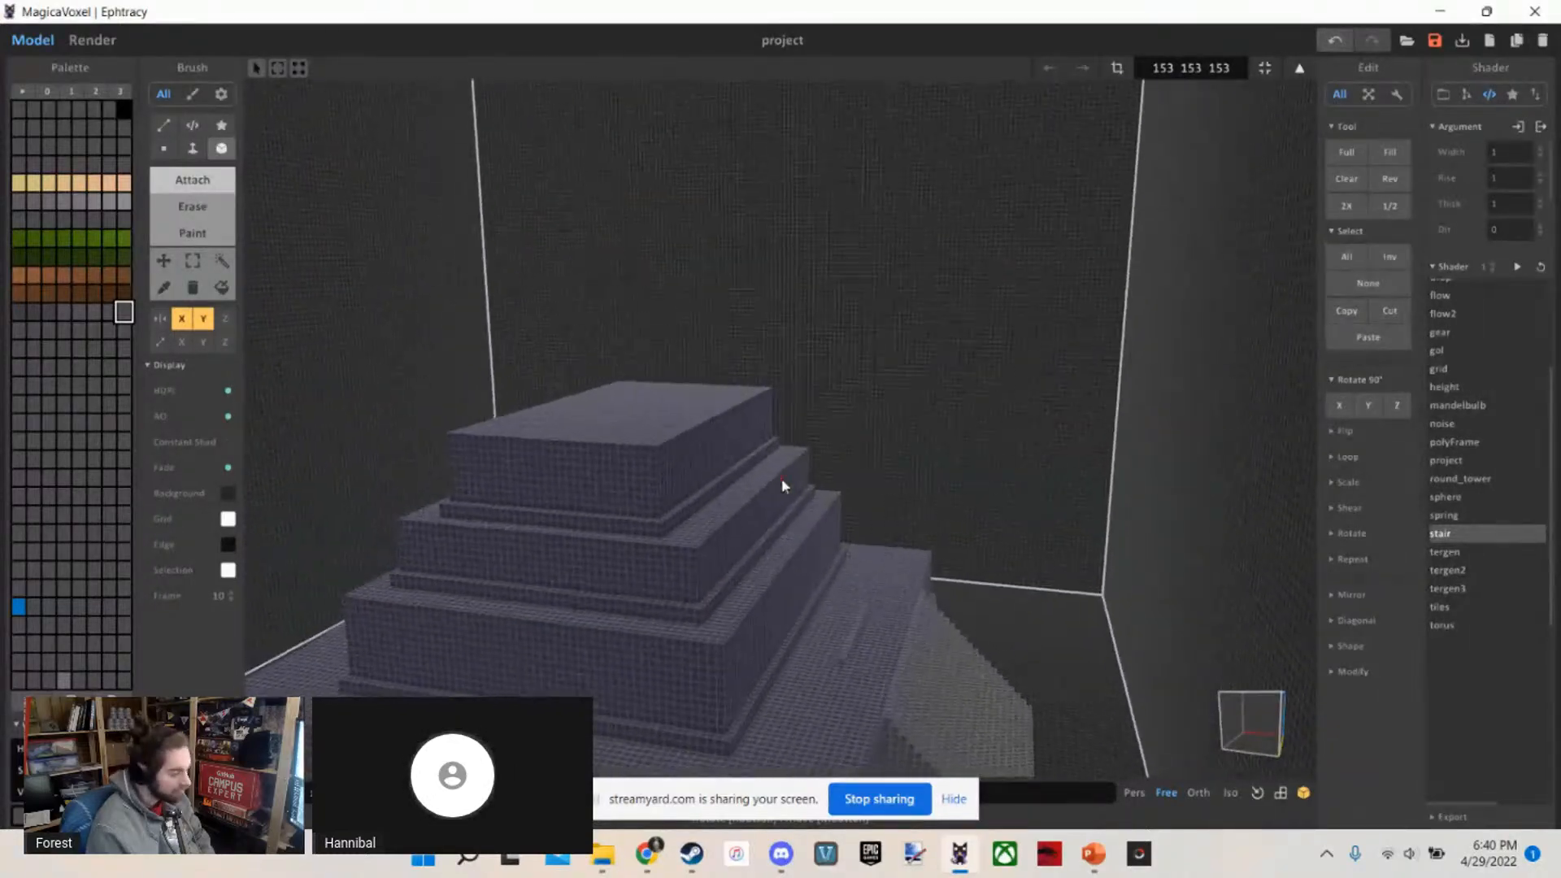
scroll(782, 478, "up", 2)
scroll(808, 621, "up", 3)
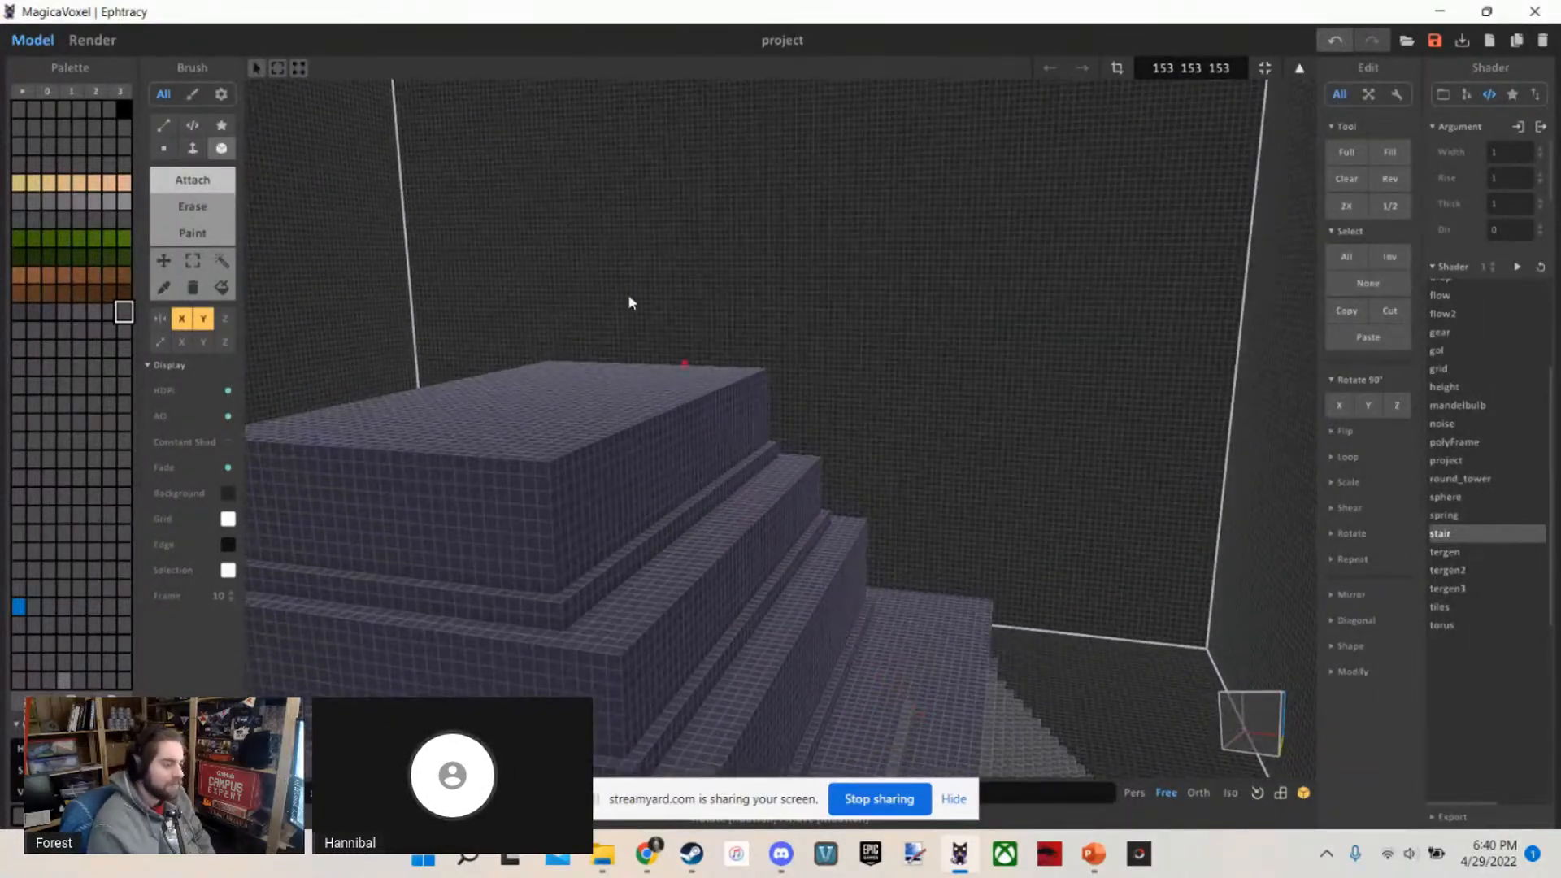
scroll(847, 606, "down", 4)
mouse_move(842, 632)
right_mouse_down()
mouse_move(889, 637)
mouse_move(826, 628)
right_mouse_up()
scroll(886, 637, "up", 2)
scroll(714, 516, "up", 2)
right_click_drag(715, 515, 651, 474)
scroll(649, 484, "up", 2)
scroll(648, 486, "down", 2)
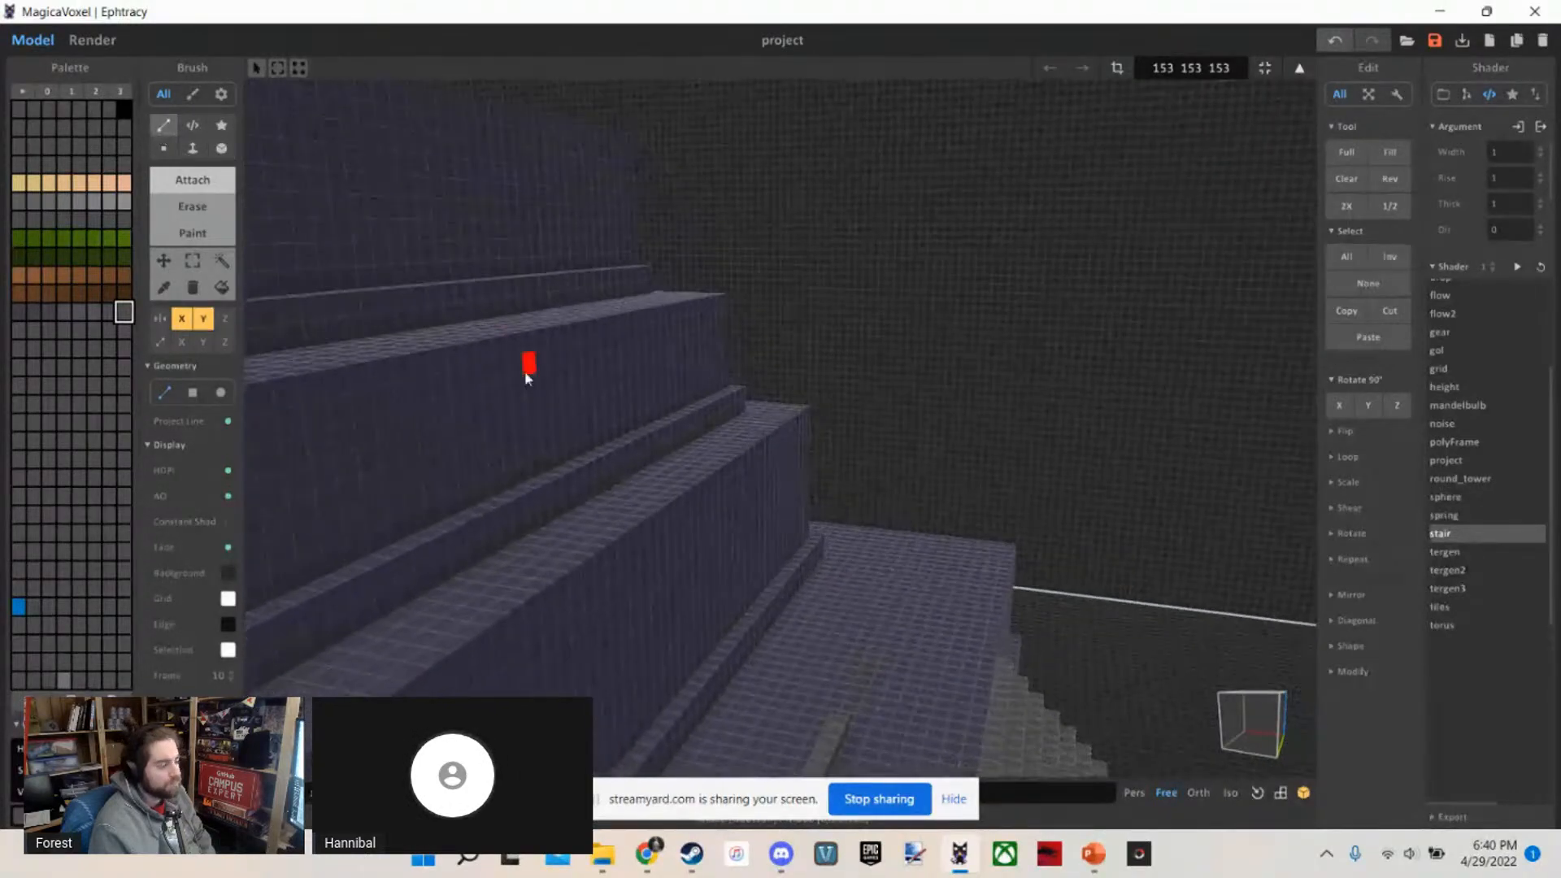
Try projected lines from the terrace row's ends up to the top tier's edge, and undo them
mouse_move(526, 373)
right_mouse_down()
mouse_move(523, 408)
mouse_move(496, 363)
mouse_move(290, 453)
mouse_move(237, 445)
mouse_move(296, 415)
mouse_move(613, 517)
mouse_move(700, 504)
mouse_move(786, 524)
right_mouse_up()
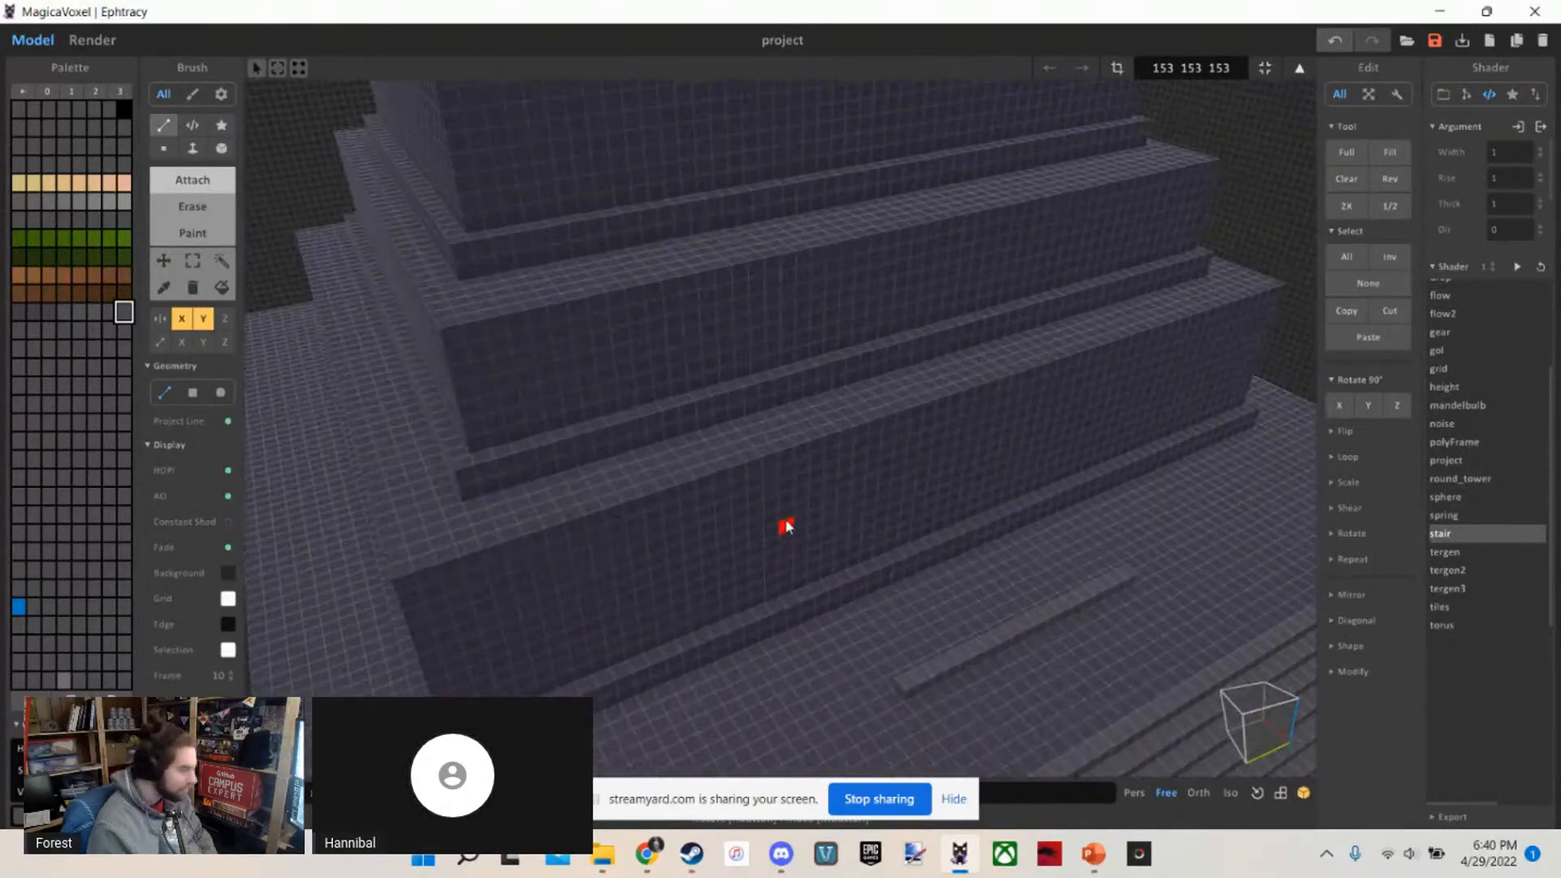
right_click_drag(217, 347, 826, 471)
scroll(840, 496, "down", 5)
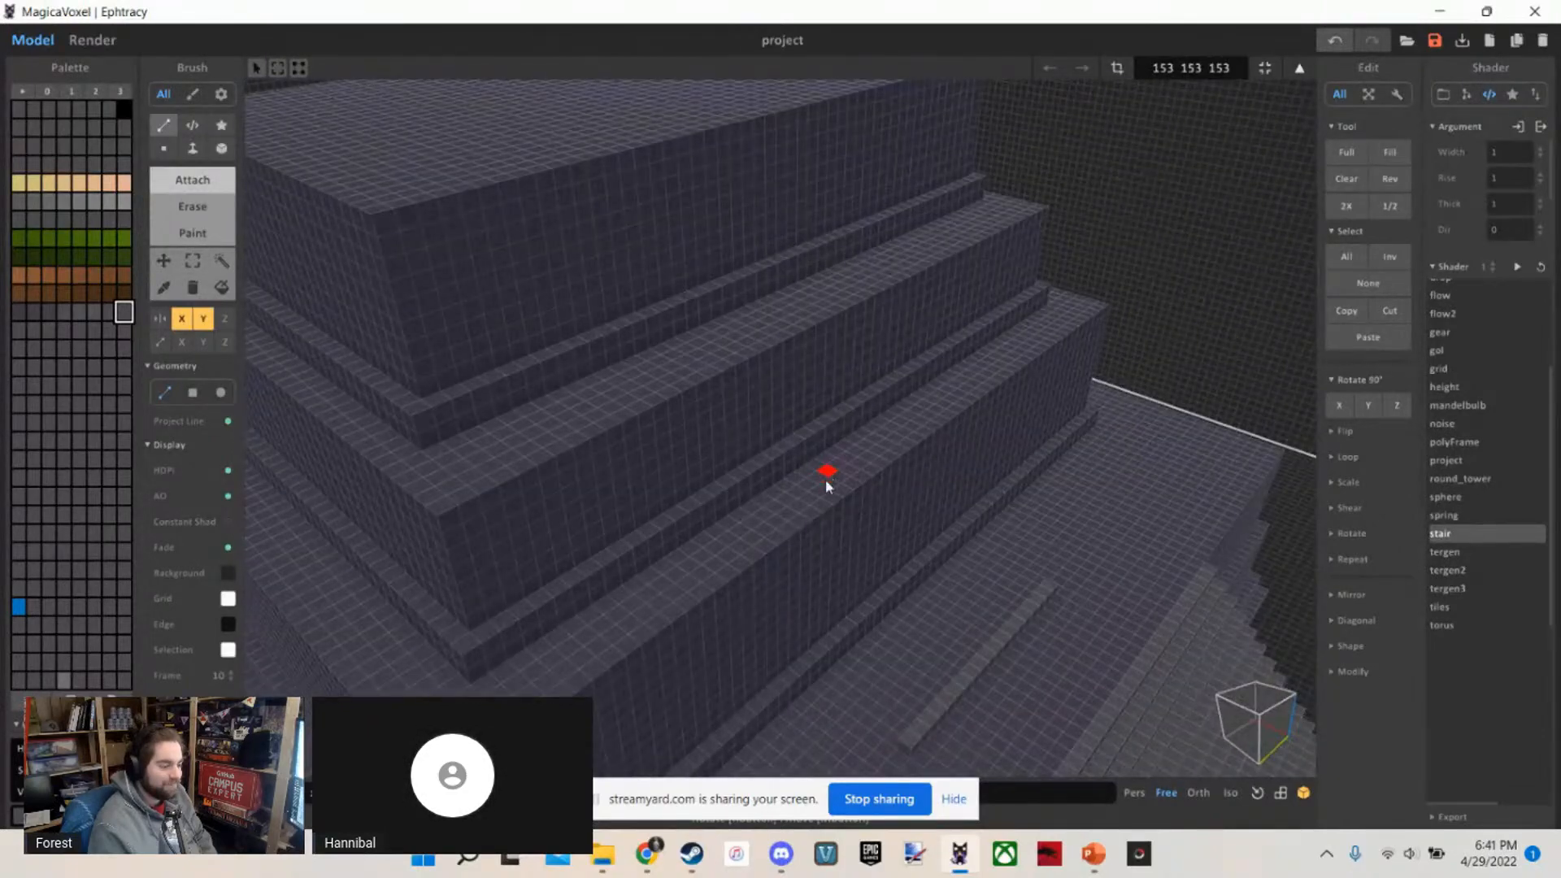
left_click_drag(818, 599, 682, 270)
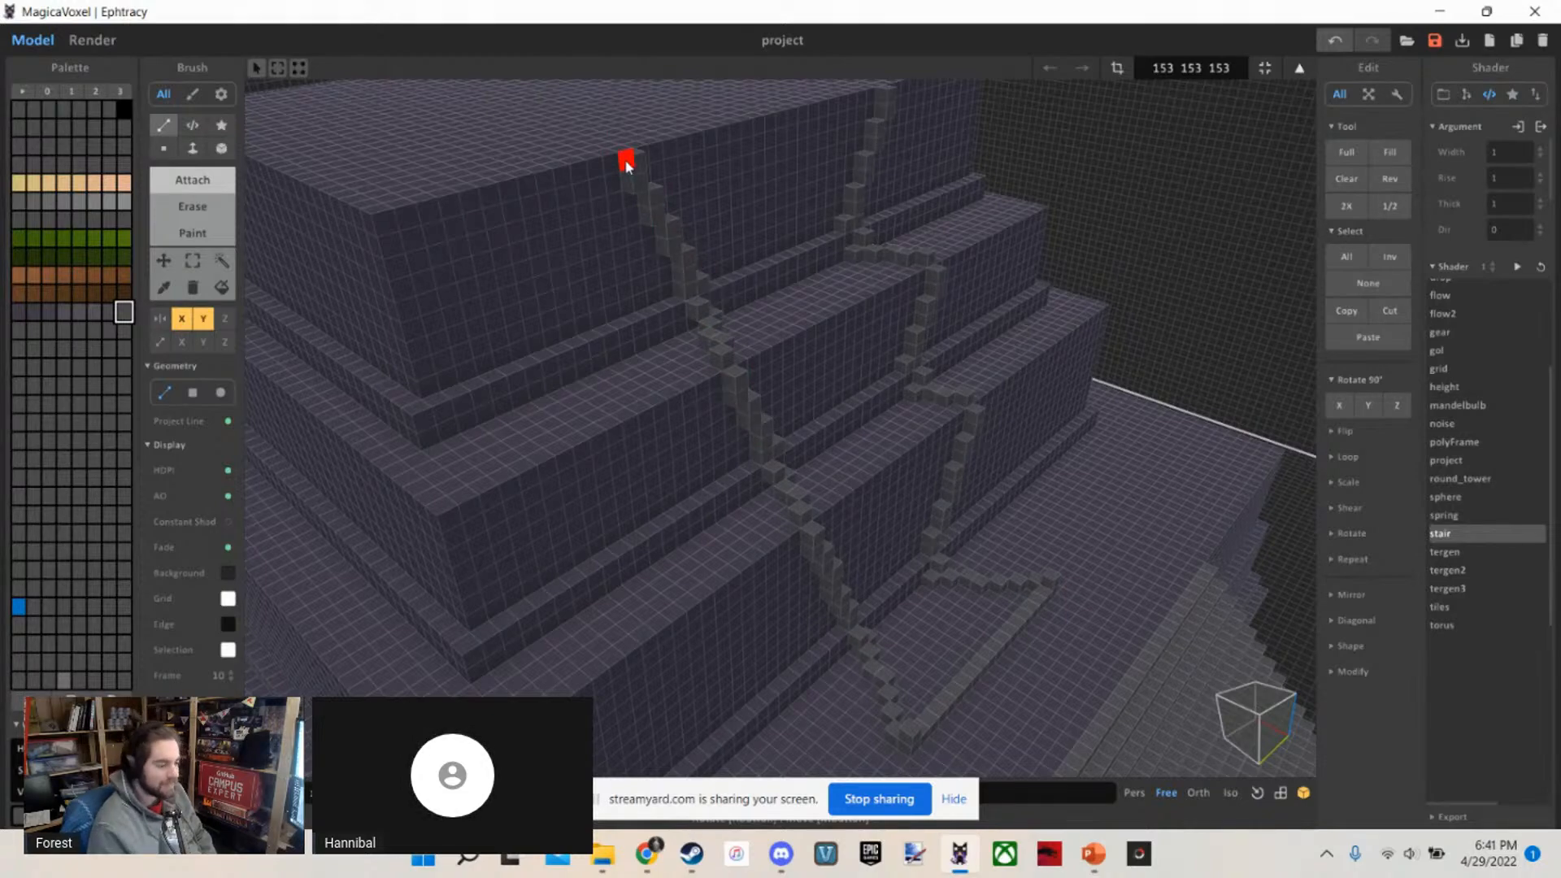
right_click_drag(626, 165, 613, 285)
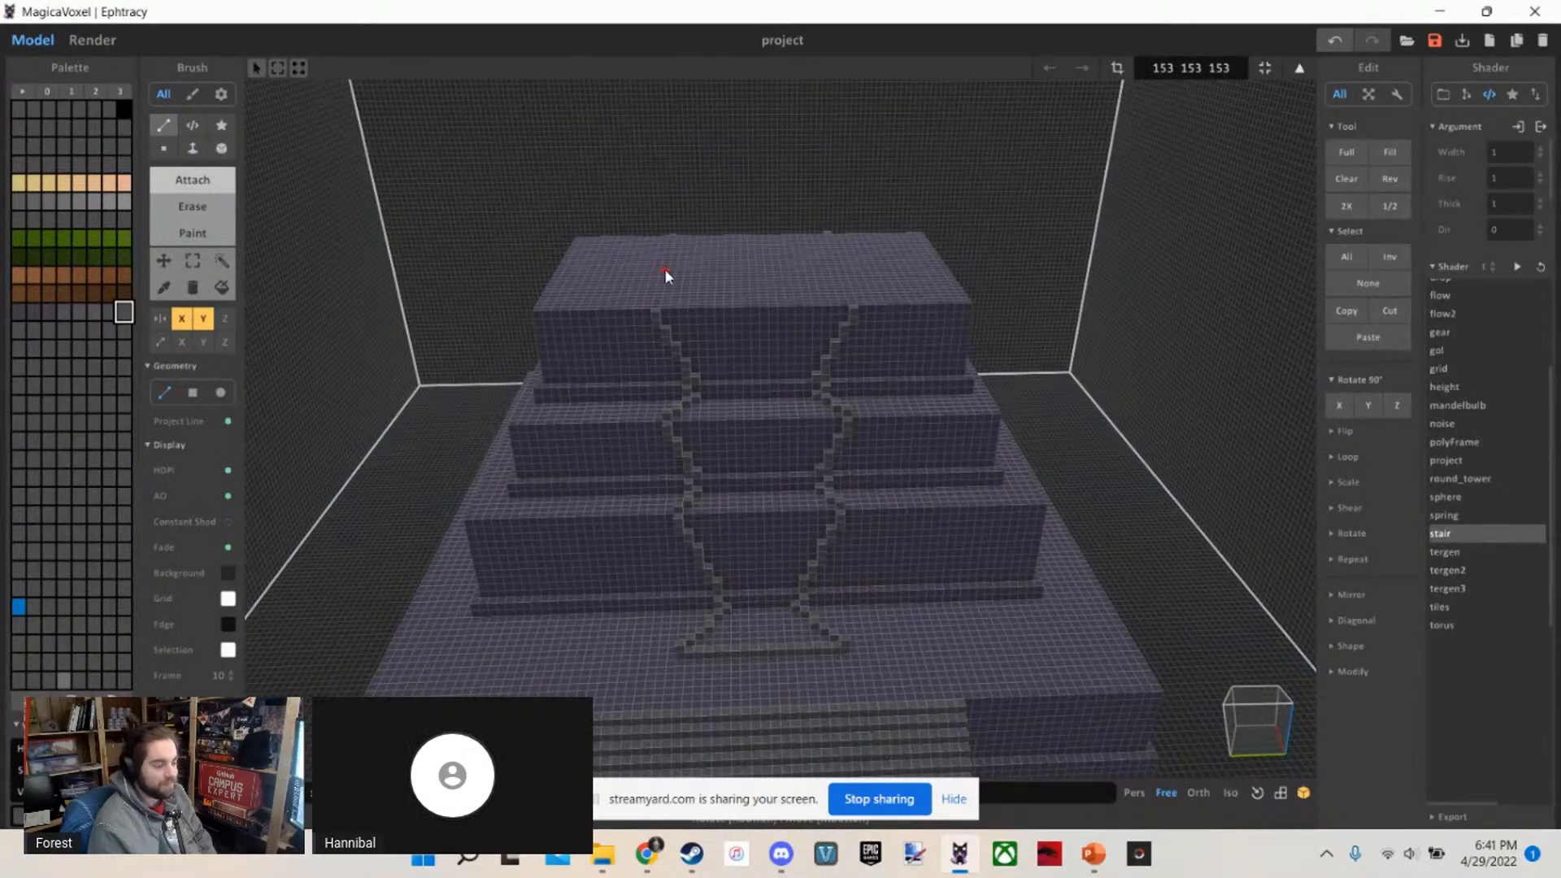
key("ctrl+z")
key("ctrl+z")
scroll(382, 330, "up", 4)
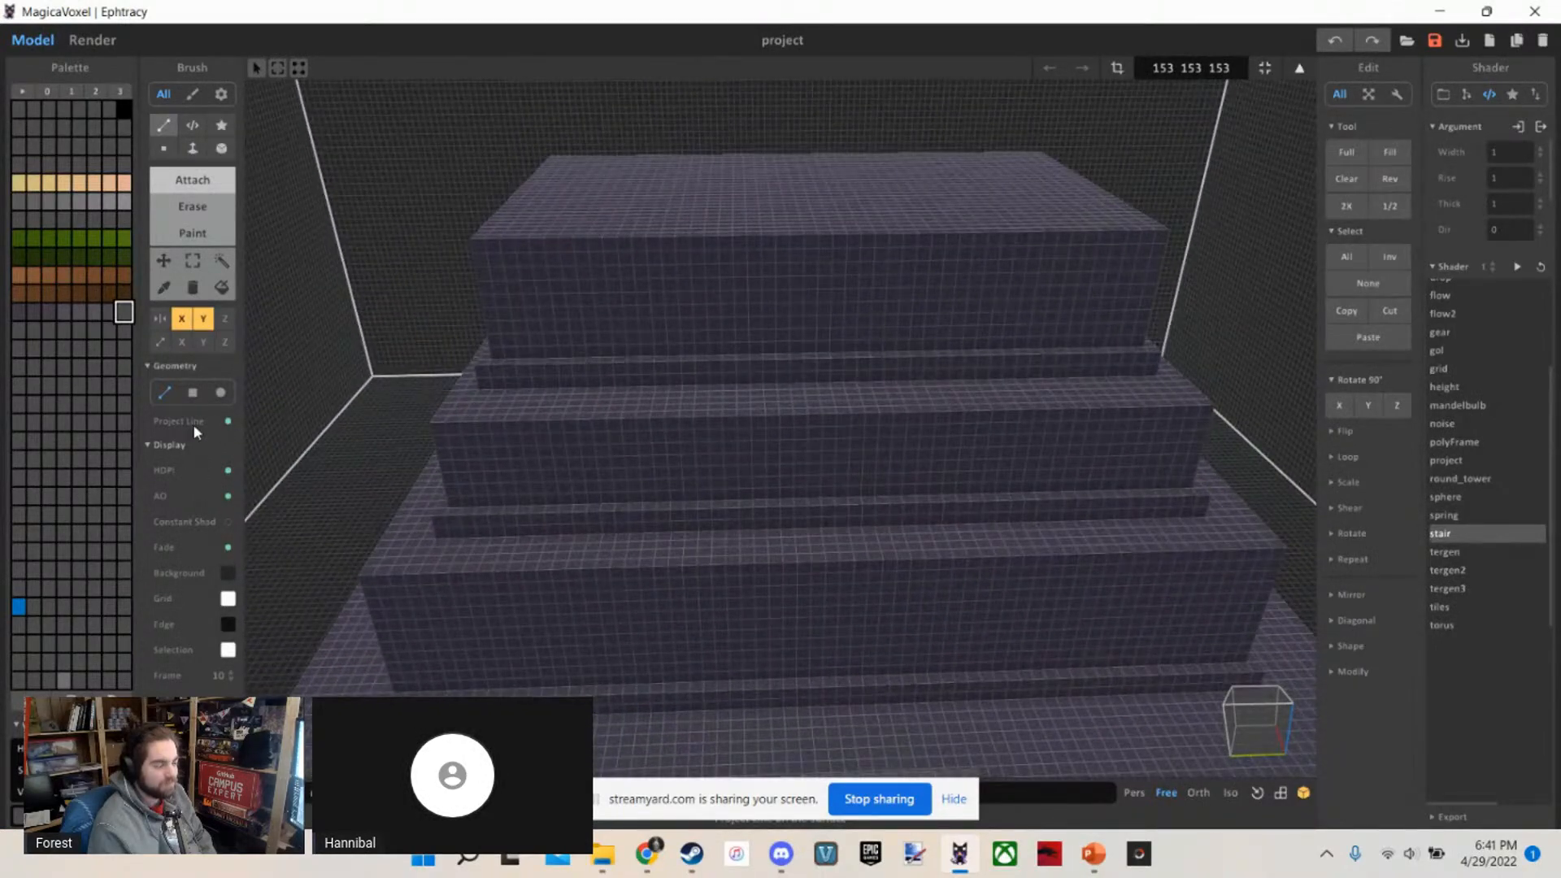
Disable line projection and lay a voxel row along the top tier's front edge, aligned with the terrace row
left_click(228, 423)
mouse_move(610, 319)
right_mouse_down()
mouse_move(656, 322)
mouse_move(672, 366)
mouse_move(698, 109)
mouse_move(679, 218)
mouse_move(661, 228)
mouse_move(742, 460)
mouse_move(747, 620)
right_mouse_up()
scroll(655, 322, "up", 3)
scroll(698, 110, "down", 3)
scroll(676, 213, "up", 5)
key("b")
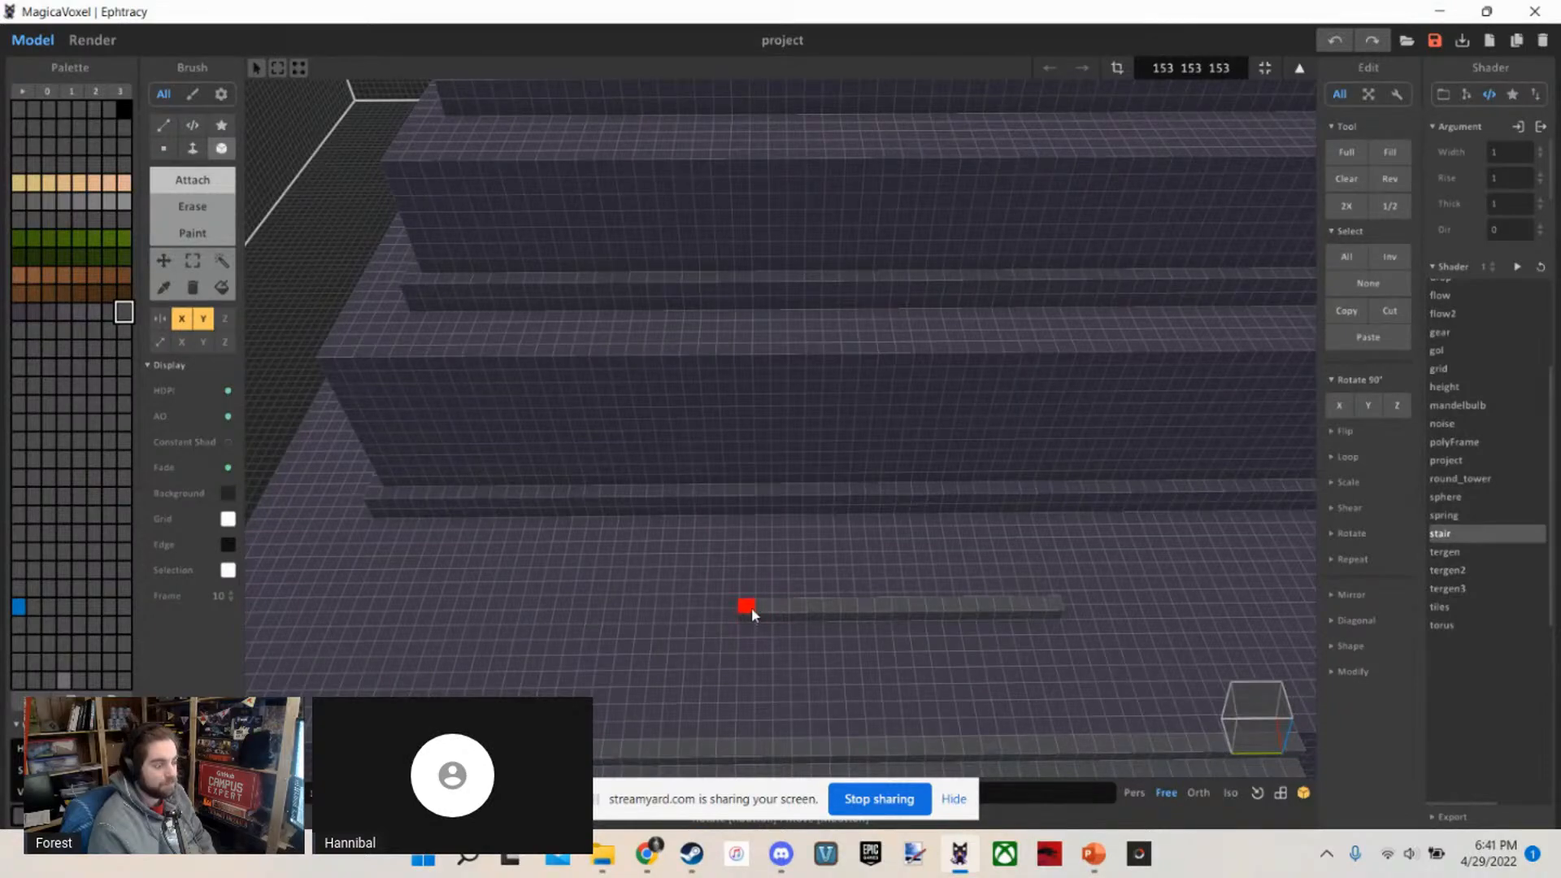
right_click_drag(754, 612, 752, 552)
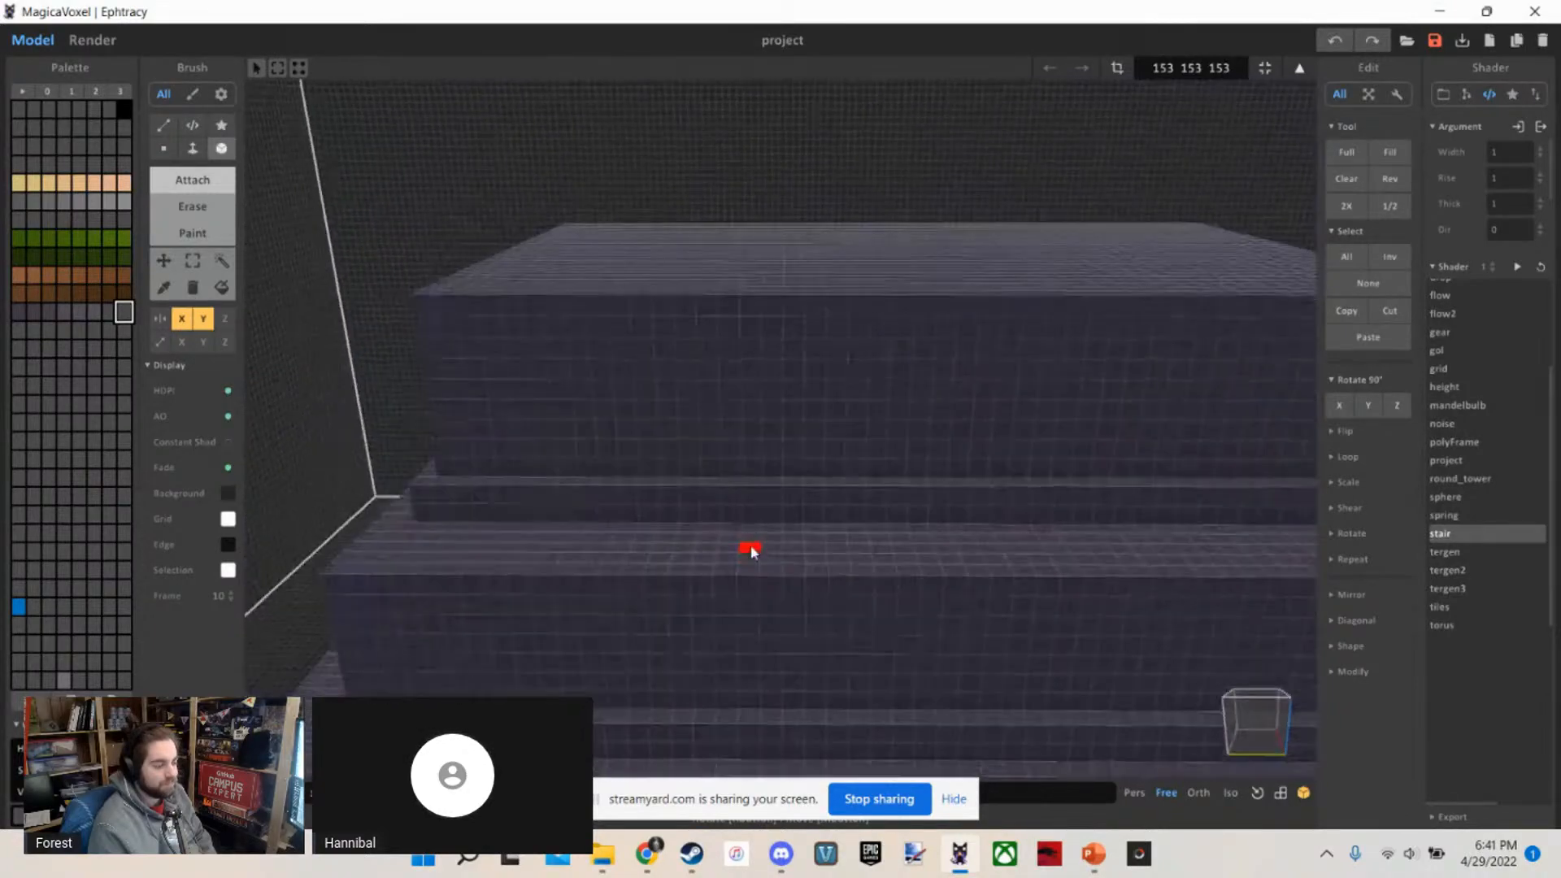
right_click_drag(838, 358, 777, 325)
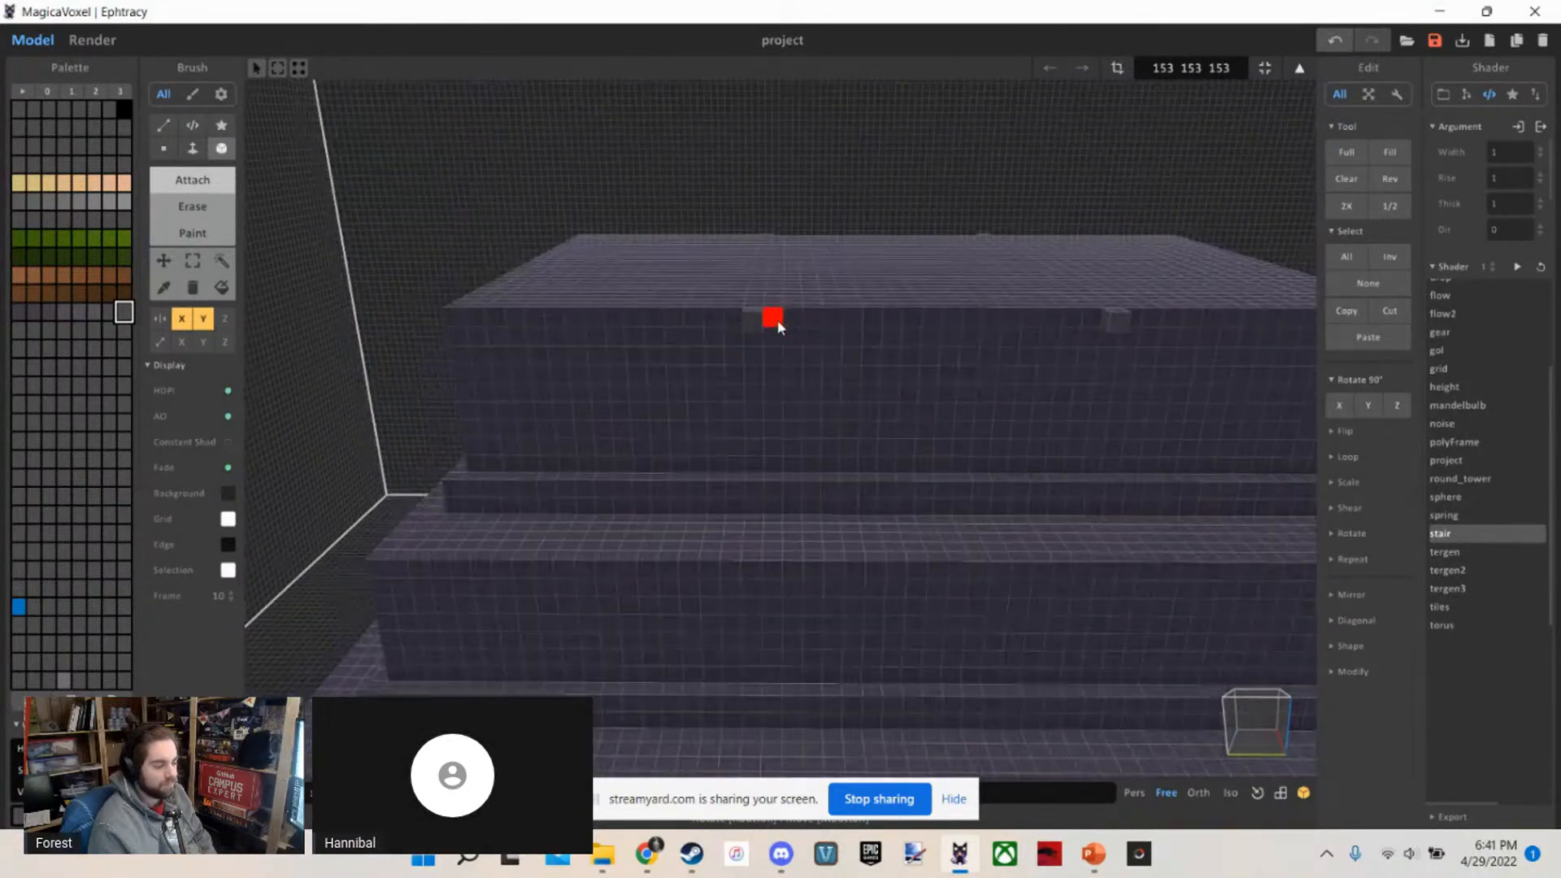
mouse_move(935, 328)
right_mouse_down()
mouse_move(868, 355)
mouse_move(943, 383)
right_mouse_up()
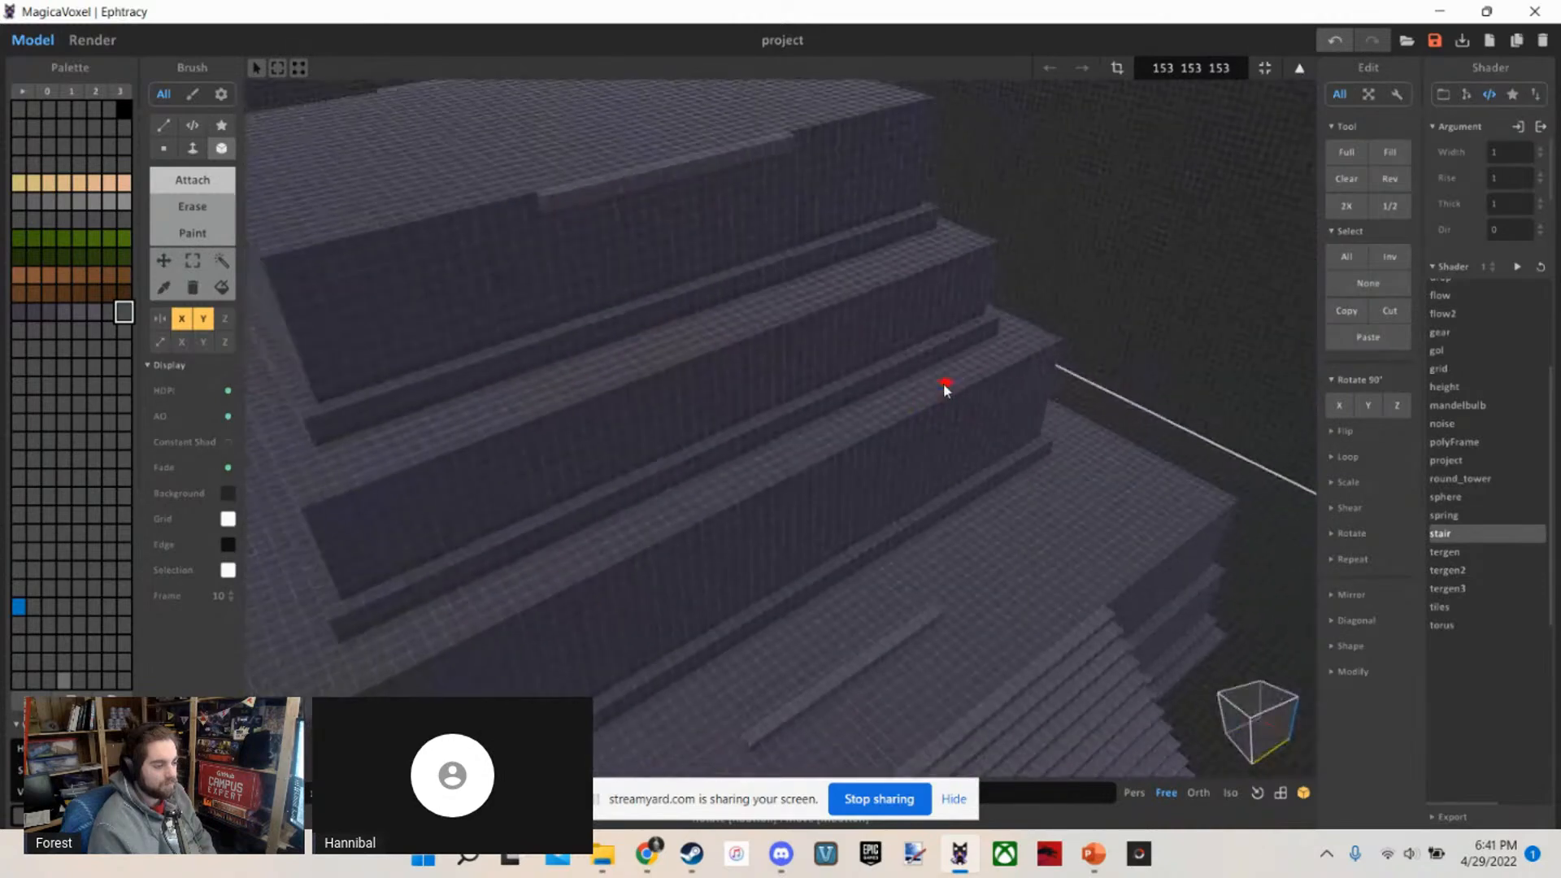
Draw straight mirrored guide lines from the ends of the terrace row up to the row on the top tier's edge
key("l")
mouse_move(877, 460)
right_mouse_down()
mouse_move(824, 577)
mouse_move(931, 736)
right_mouse_up()
left_click_drag(831, 529, 709, 159)
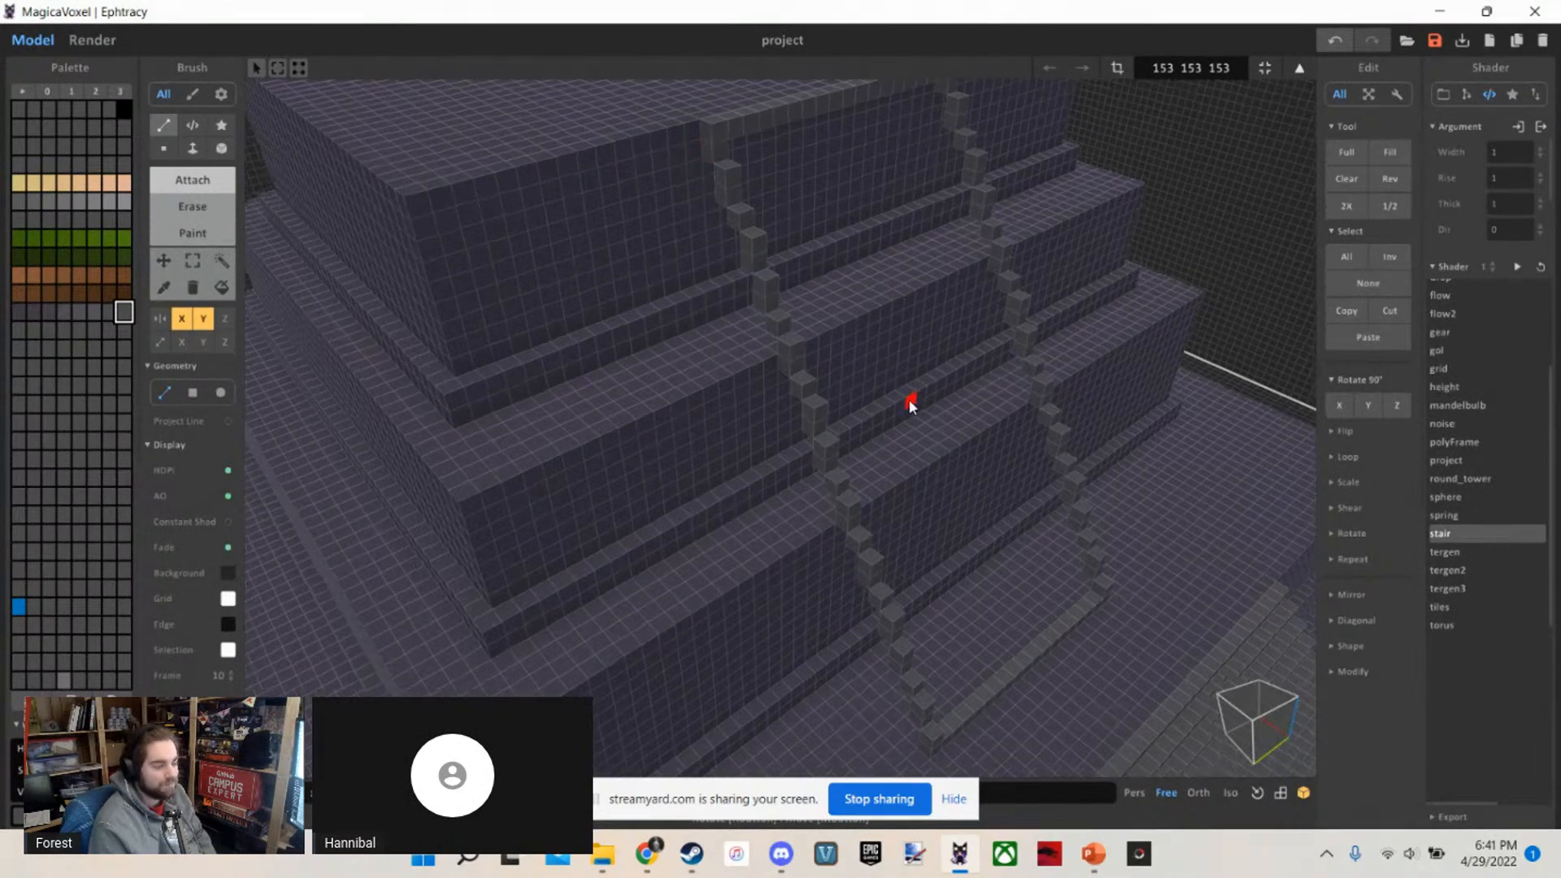
Examine the two sloping guide lines from the side and up close to check their angle against the tiers
right_click_drag(910, 398, 983, 309)
scroll(983, 308, "down", 5)
middle_click_drag(1000, 455, 984, 330)
scroll(984, 330, "up", 2)
scroll(984, 329, "up", 8)
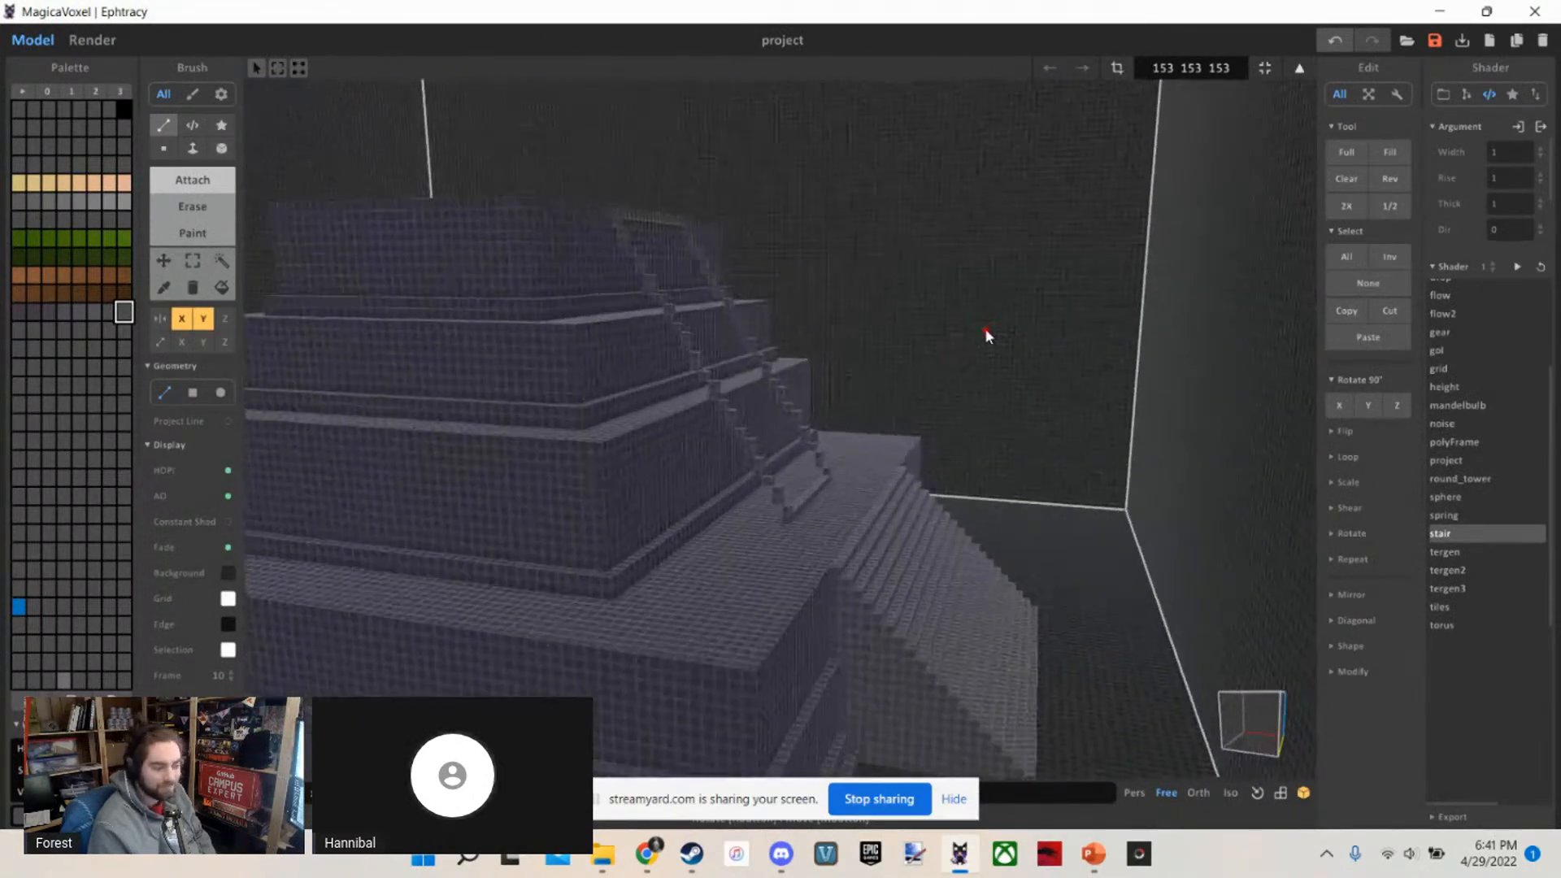
key("f")
scroll(909, 329, "down", 2)
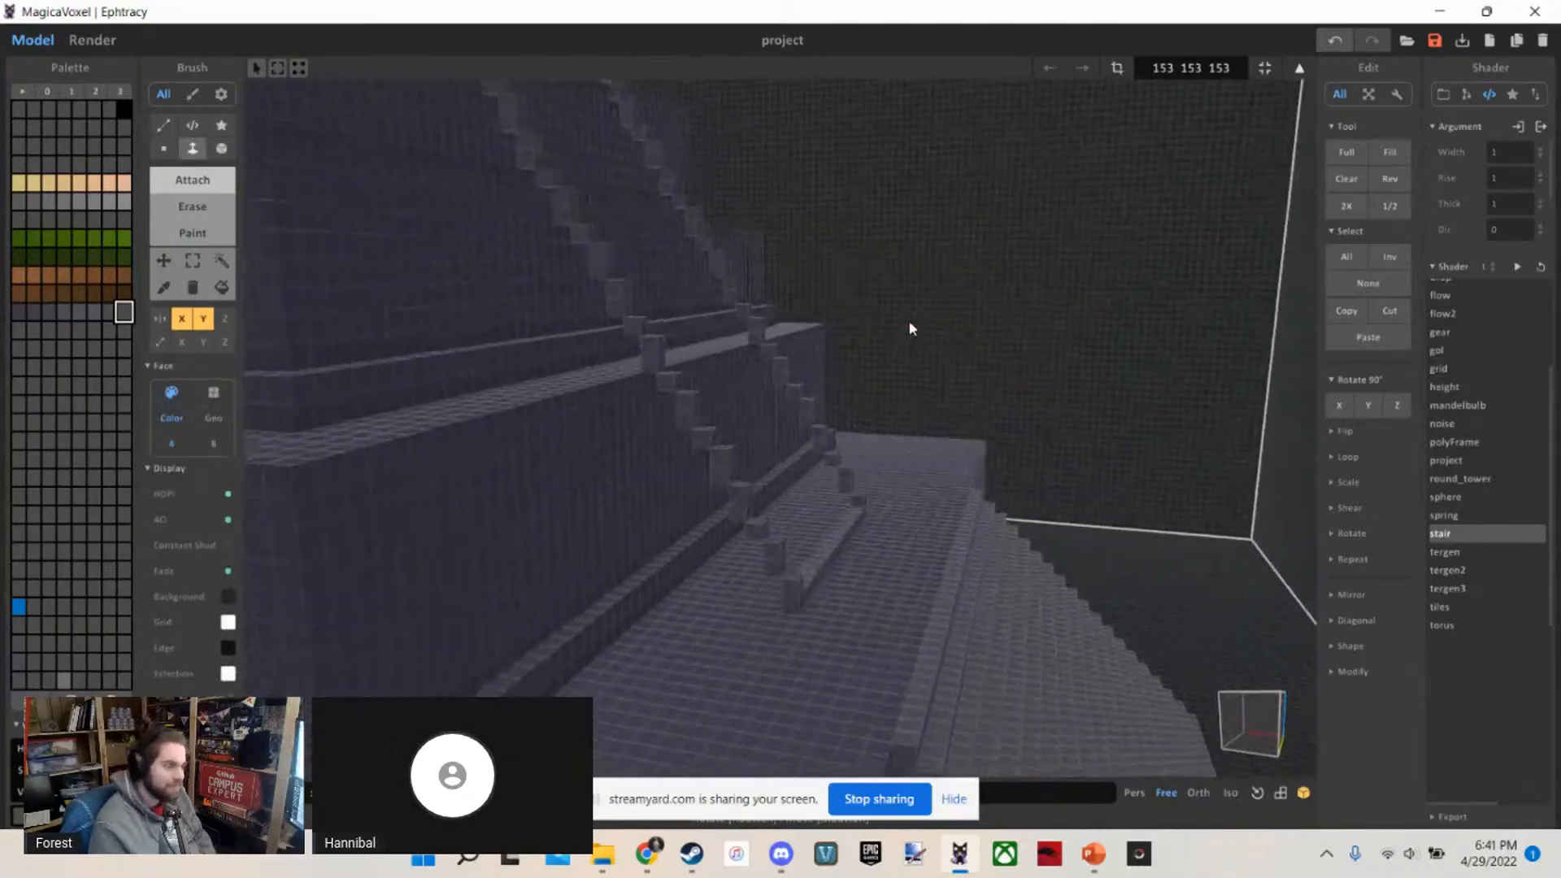
mouse_move(912, 327)
right_mouse_down()
mouse_move(892, 347)
mouse_move(931, 306)
right_mouse_up()
scroll(932, 305, "down", 4)
key("s")
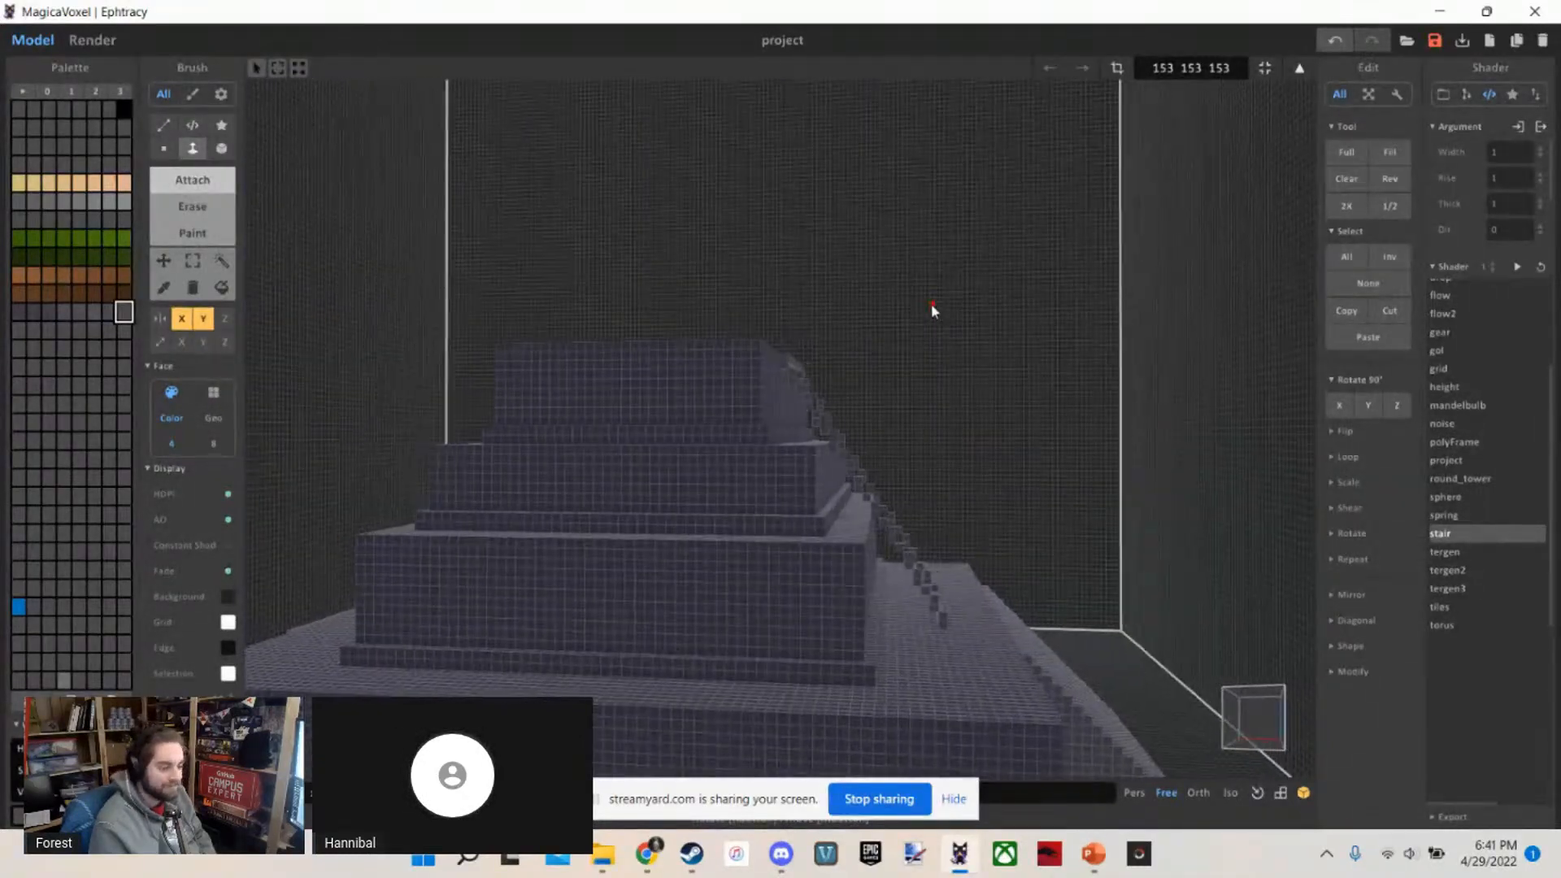
key("d")
key("w")
key("s")
key("a")
key("w")
key("w")
key("d")
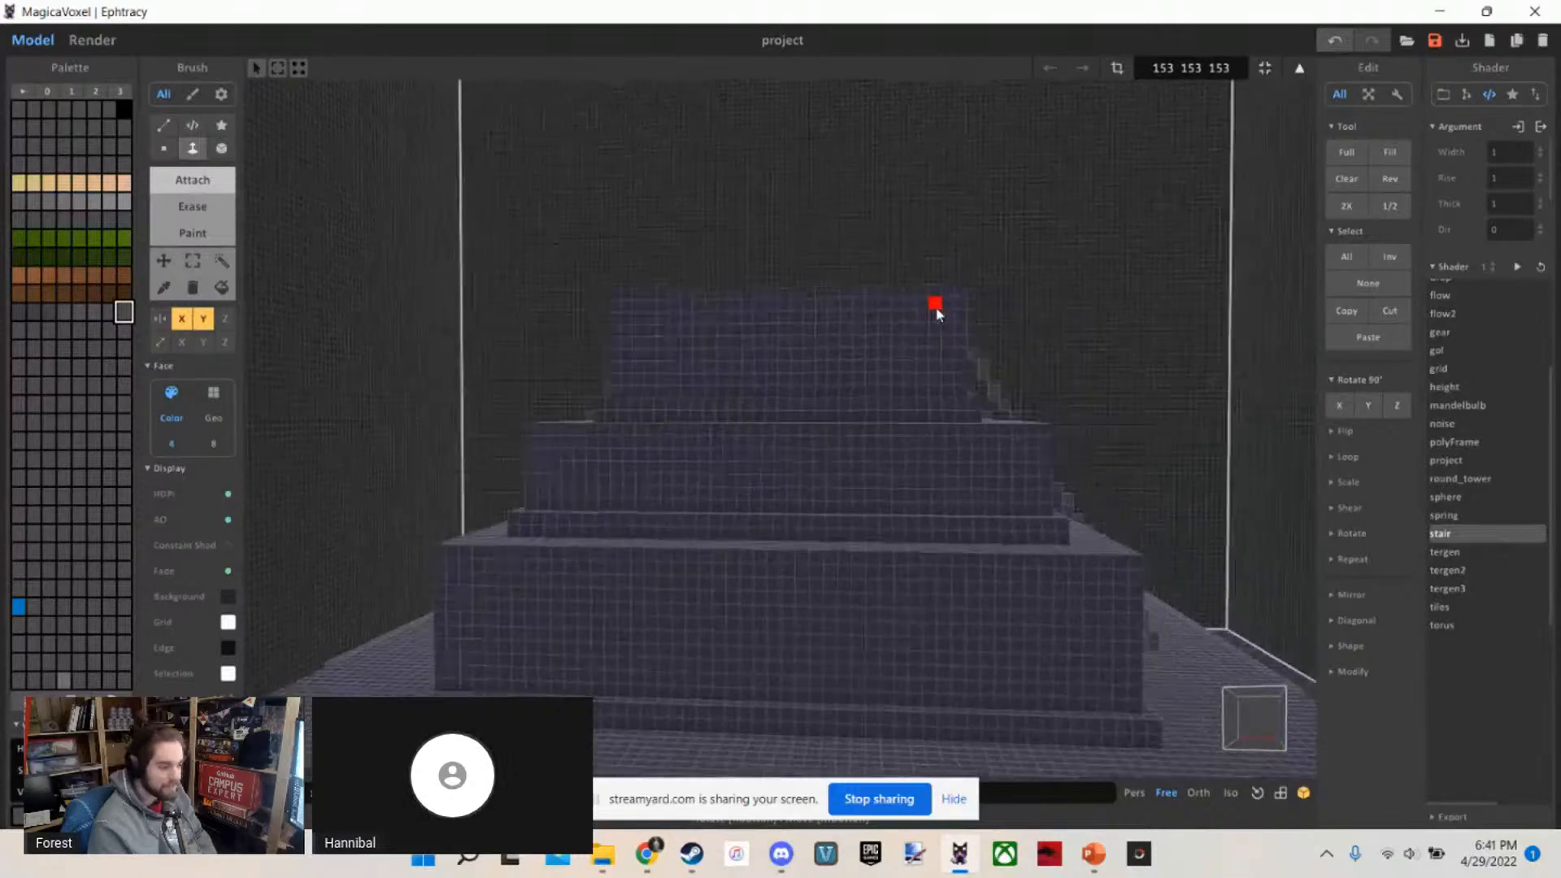
right_click_drag(935, 307, 873, 374)
key("s")
key("w")
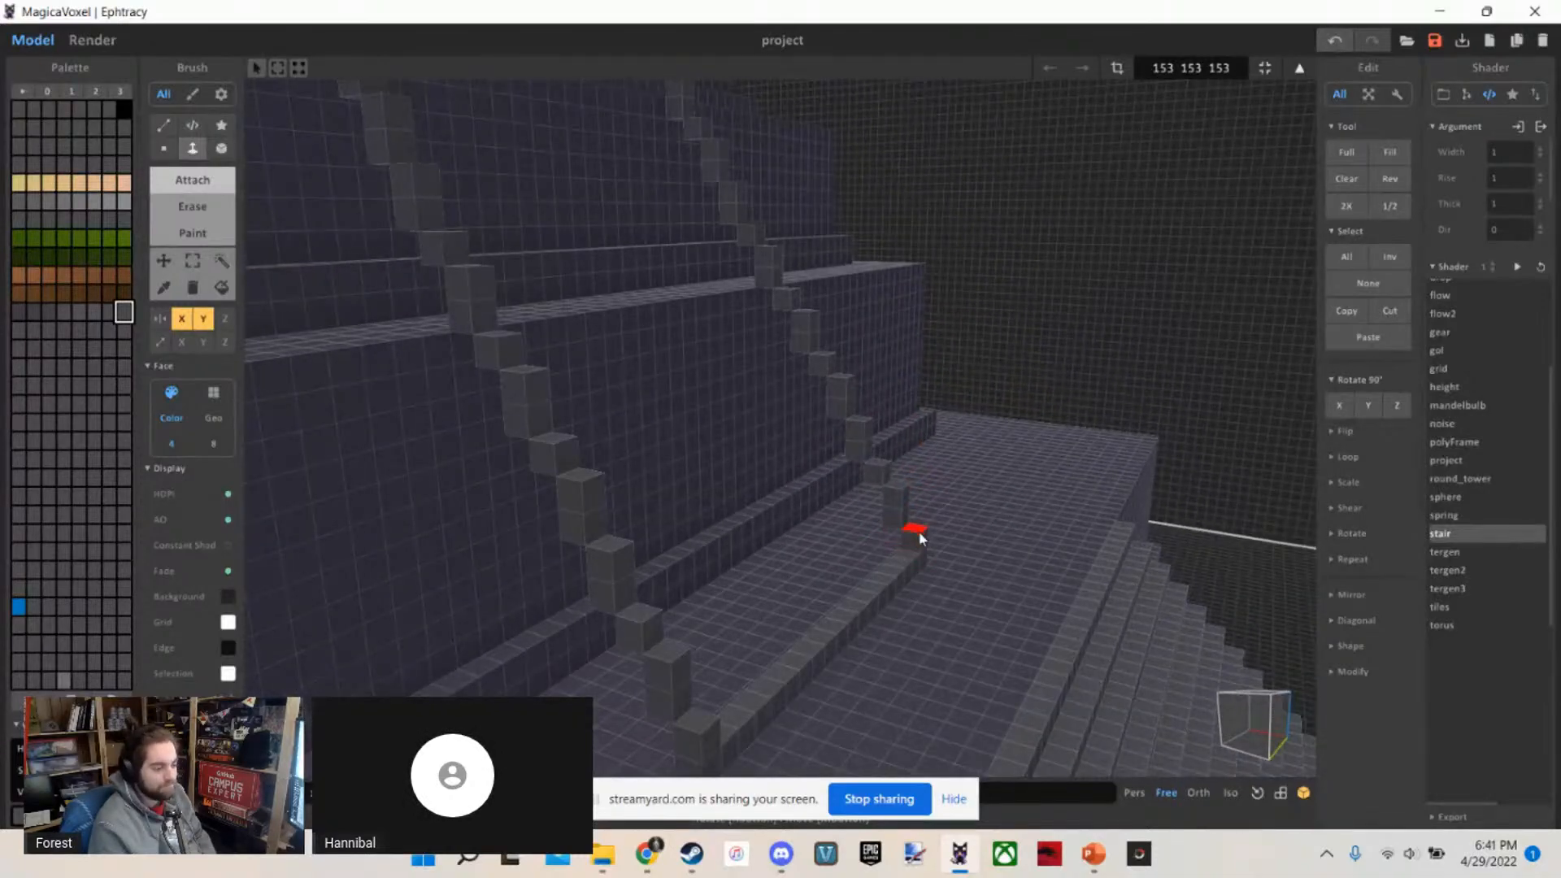
key("w")
key("s")
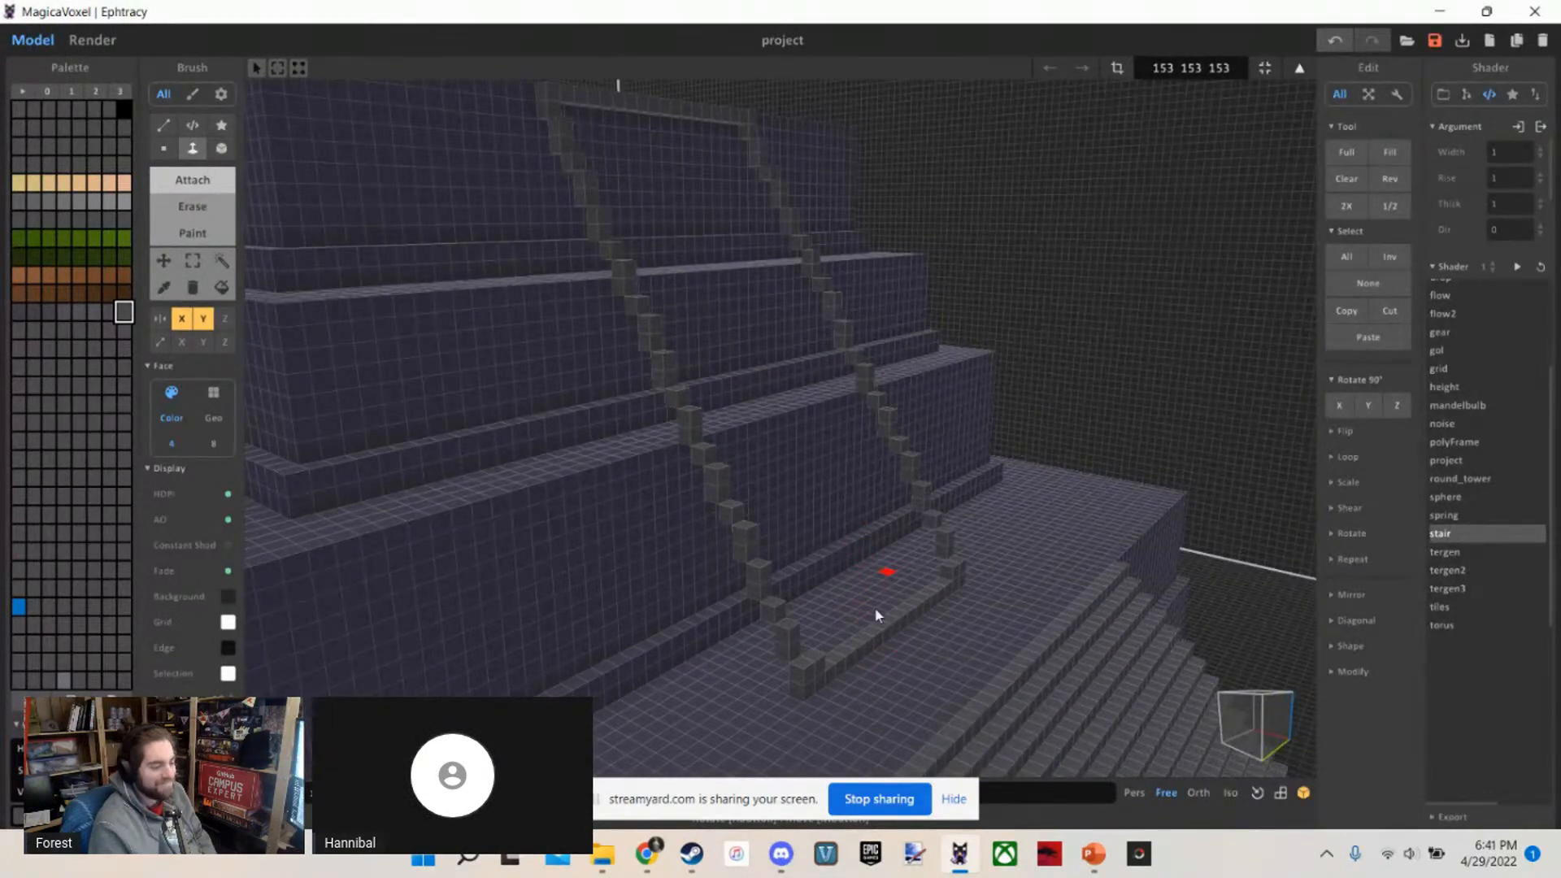
Try sample voxel rows on the empty ground beside the temple, and undo the last one
mouse_move(809, 639)
right_mouse_down()
mouse_move(795, 666)
mouse_move(610, 678)
mouse_move(637, 550)
right_mouse_up()
key("b")
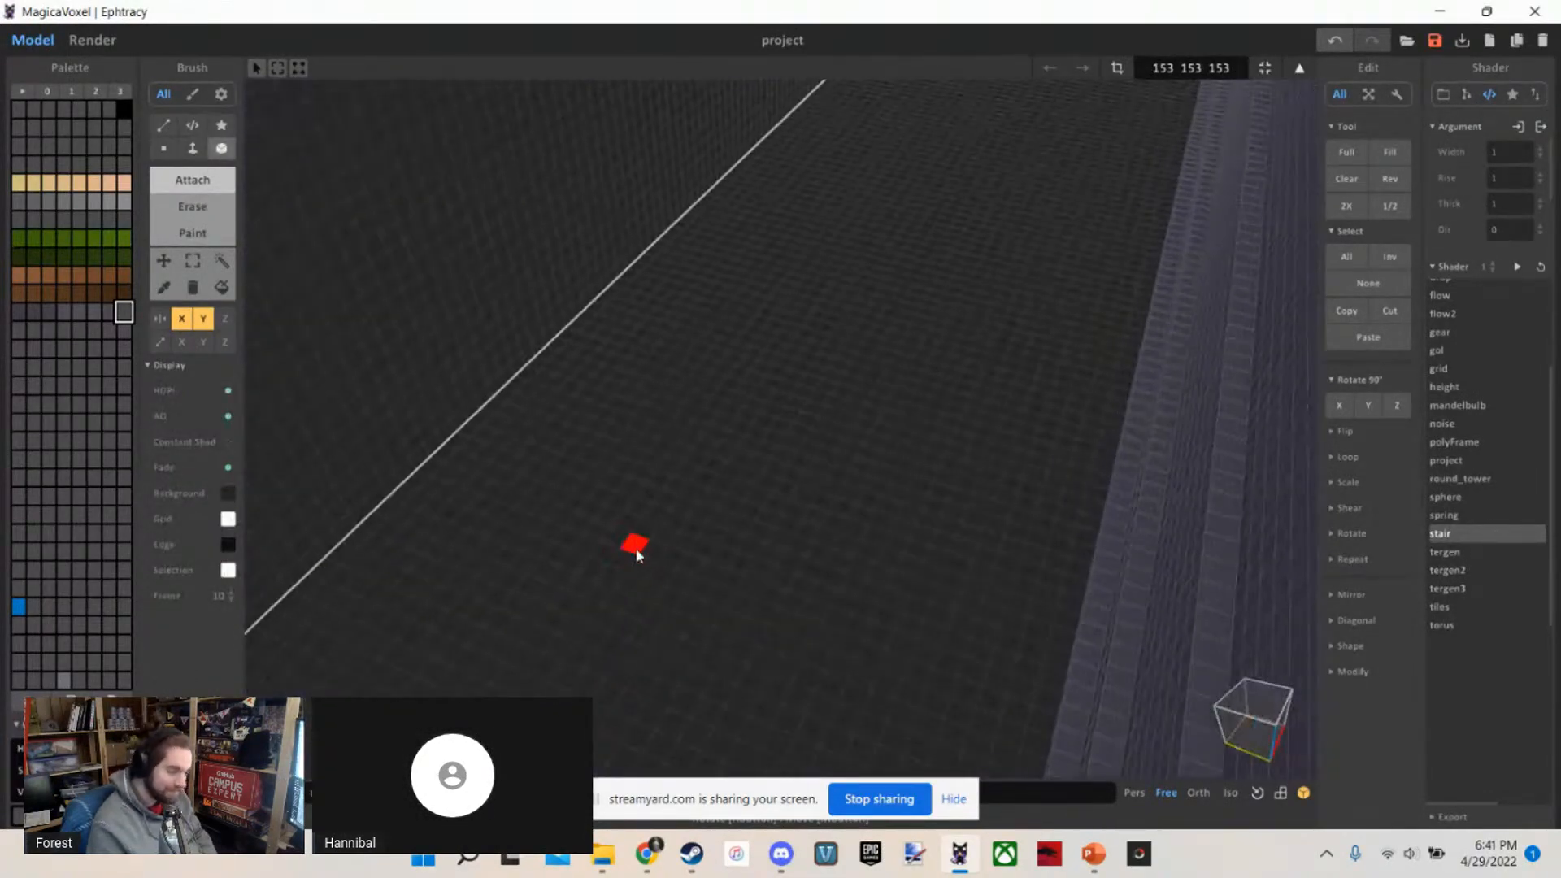
left_click_drag(636, 548, 760, 602)
key("w")
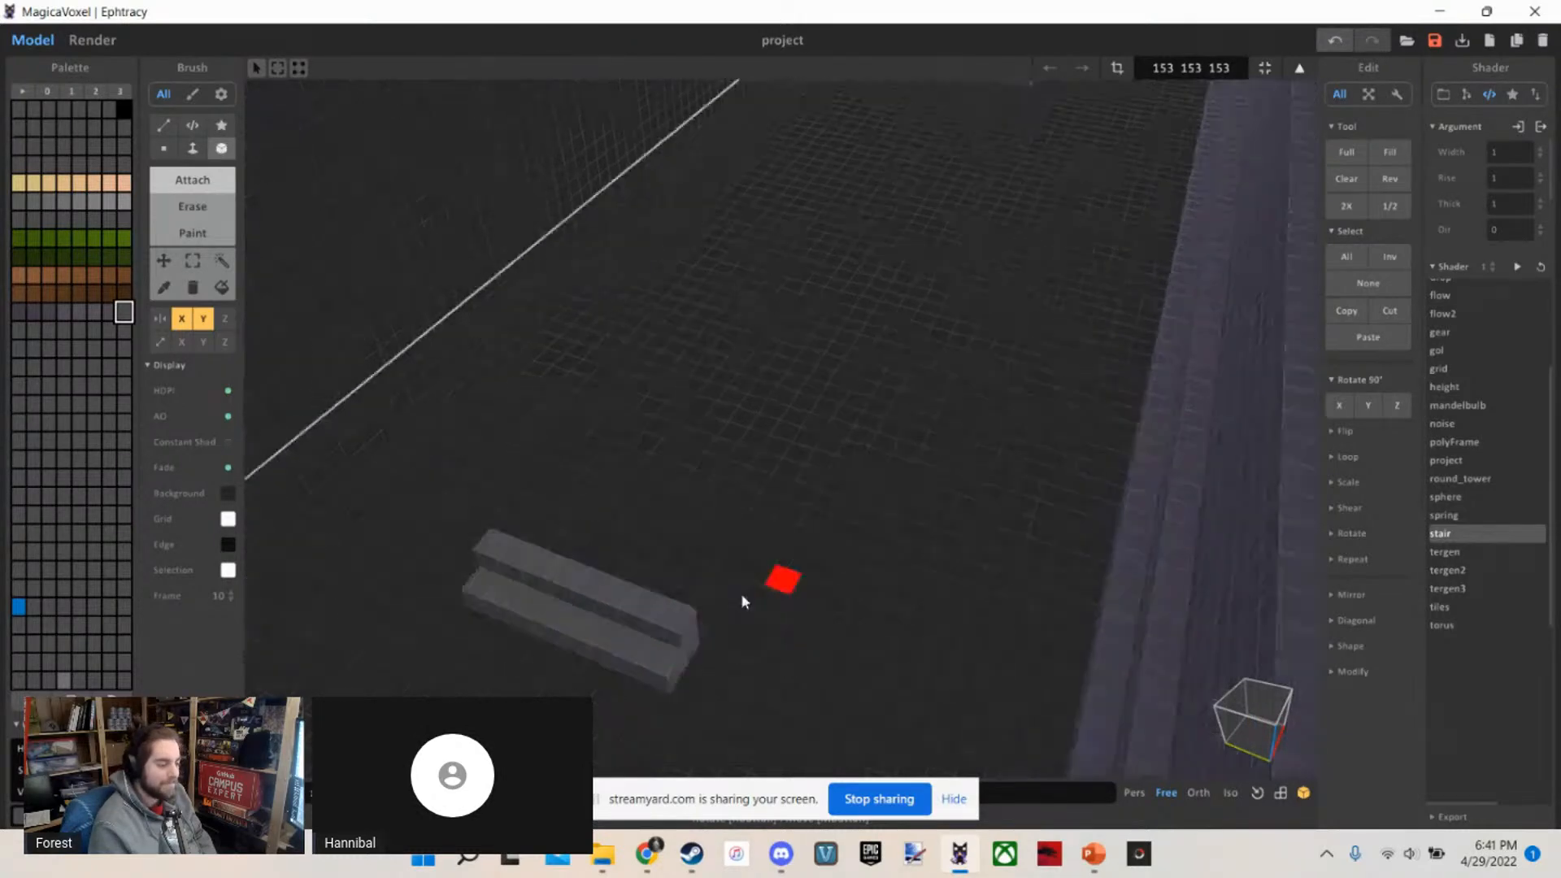
right_click_drag(740, 593, 552, 564)
key("s")
mouse_move(502, 425)
right_mouse_down()
mouse_move(736, 470)
mouse_move(865, 426)
mouse_move(924, 436)
right_mouse_up()
key("s")
key("ctrl+z")
key("s")
key("w")
Extrude the guide voxels' inner faces across to the opposite line, forming the lowest steps of the upper staircase
key("f")
key("s")
key("a")
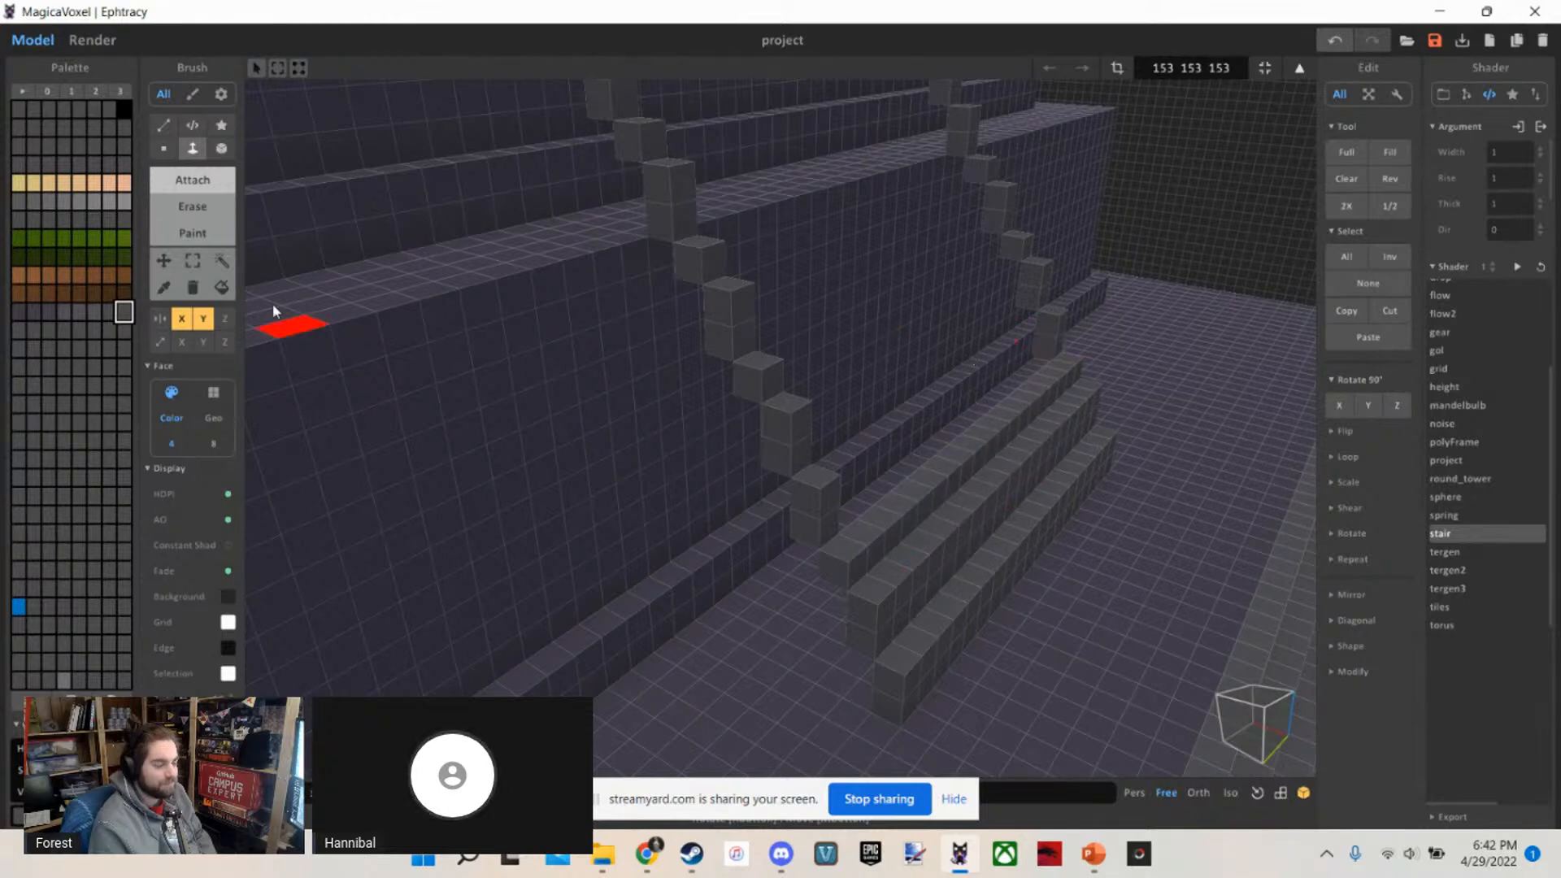
key("w")
left_click(1072, 337)
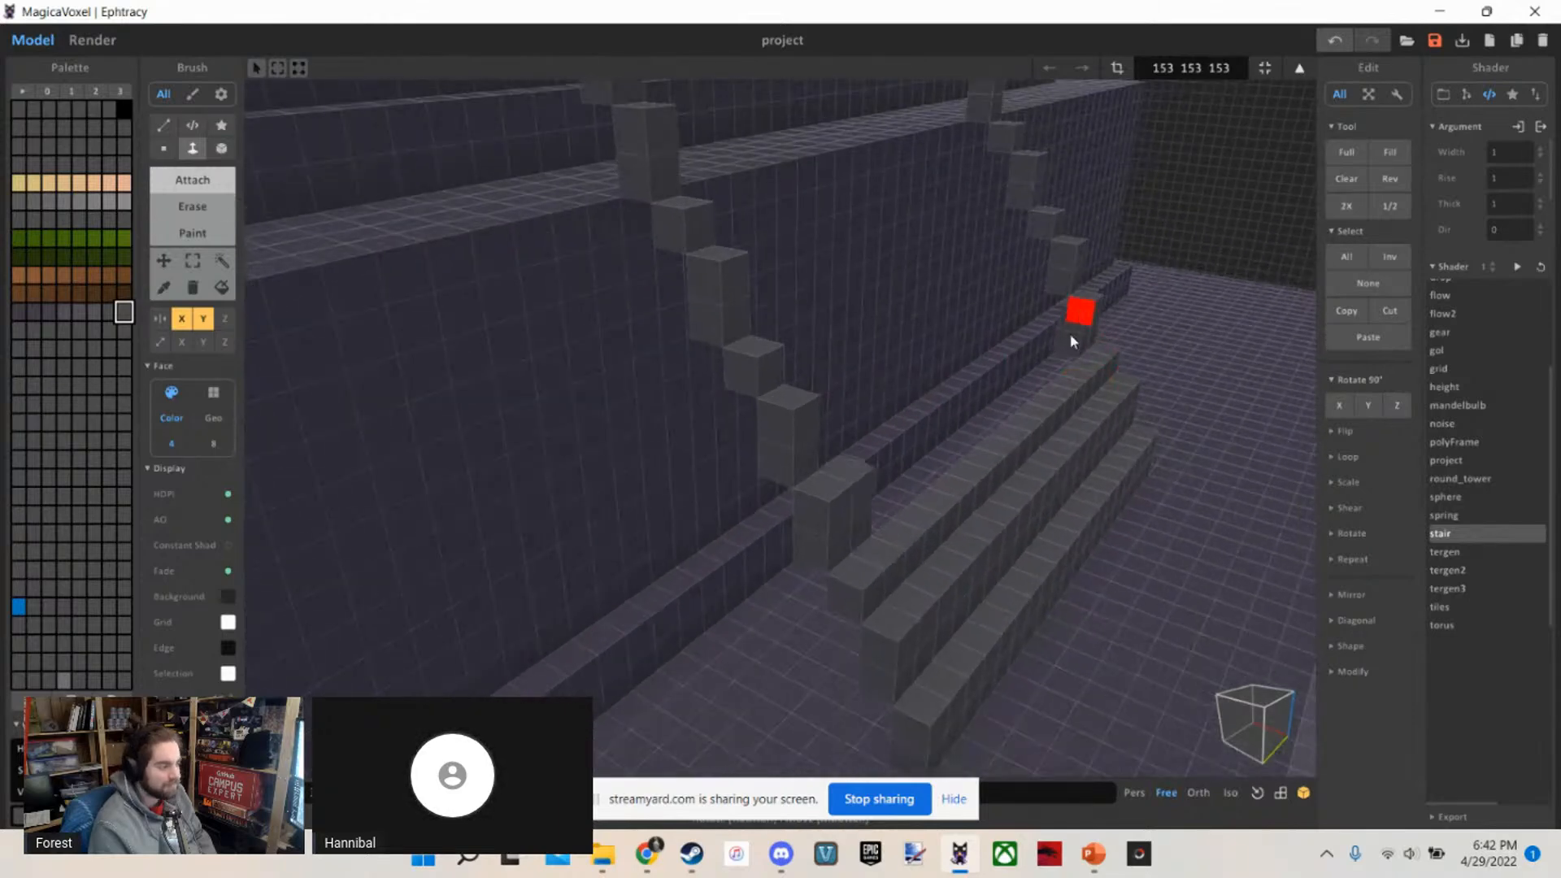
left_click(1053, 273)
left_click(1005, 201)
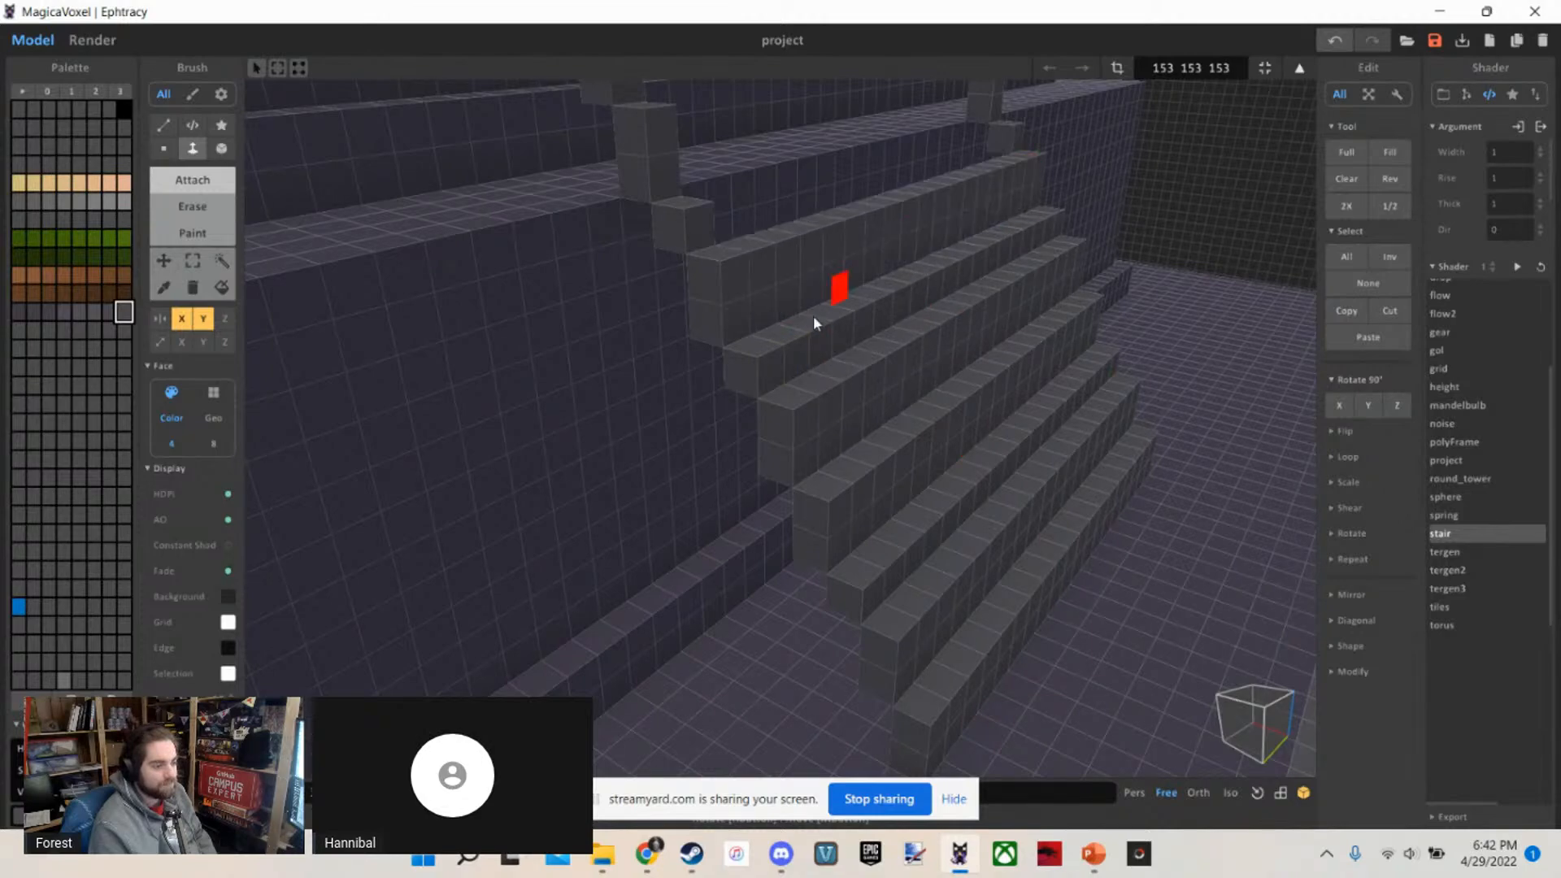
Extrude the guide voxels across the gap for the steps passing over the lowest upper tier and up the next tier's wall
right_click_drag(900, 244, 1005, 528)
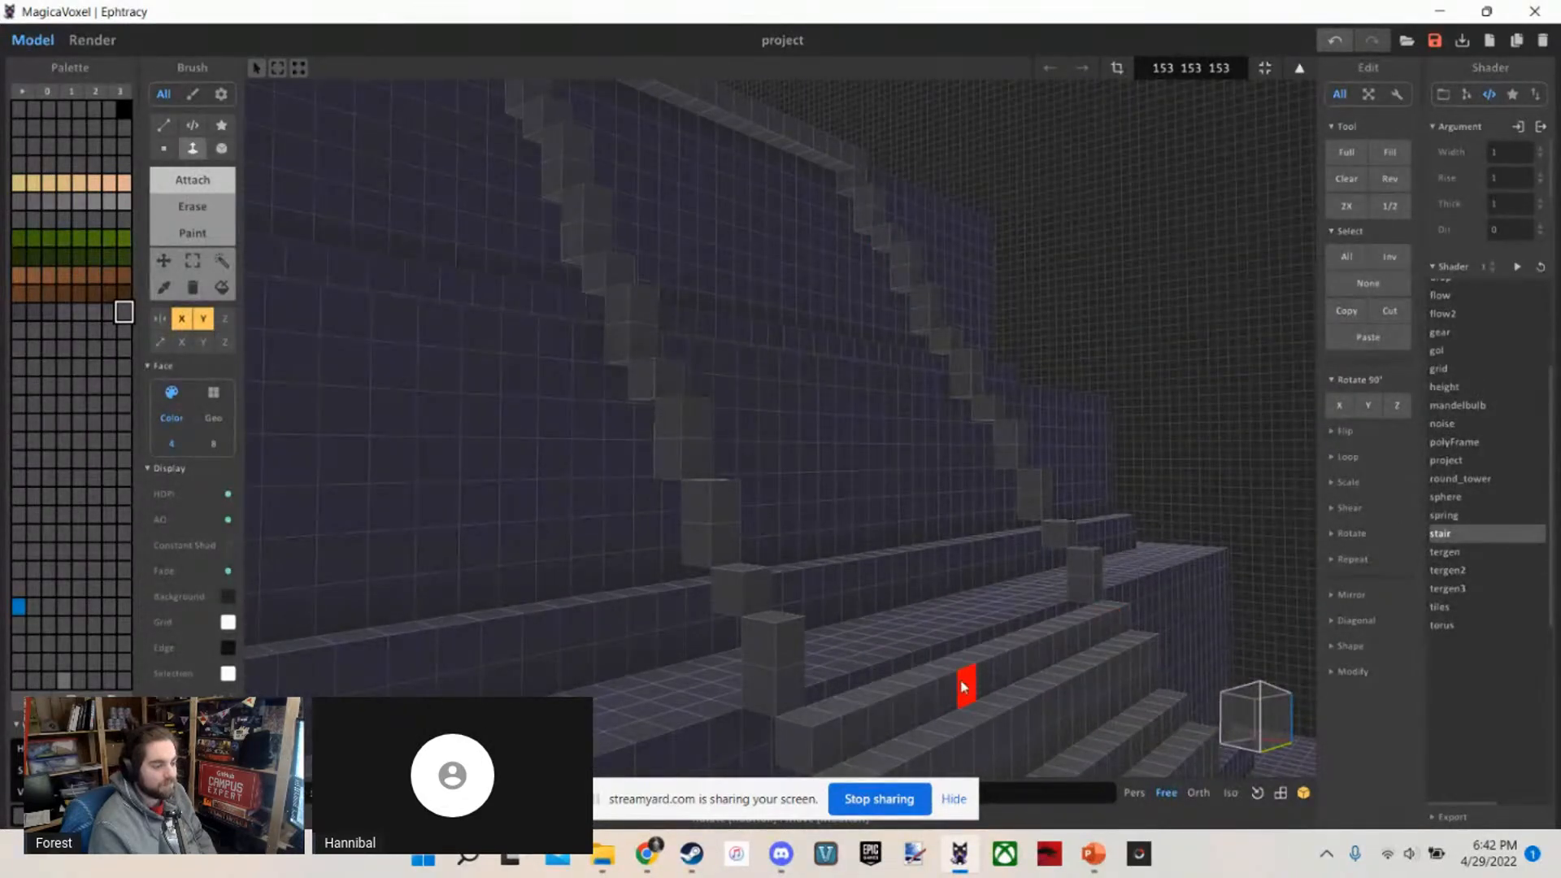
key("w")
right_click_drag(961, 687, 1018, 653)
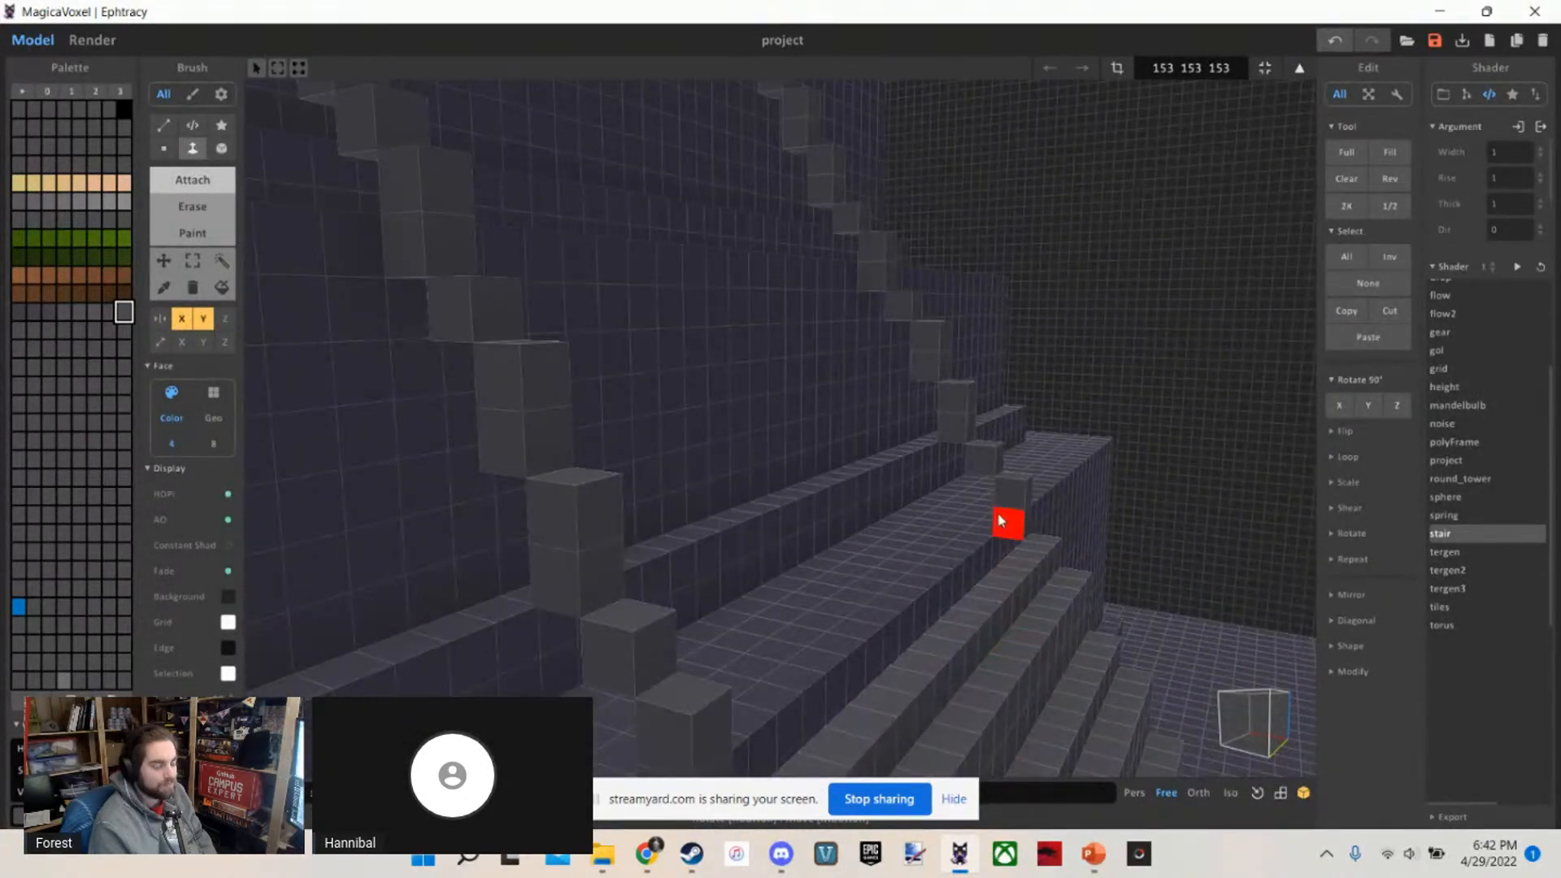
left_click(907, 652)
left_click_drag(974, 469, 839, 619)
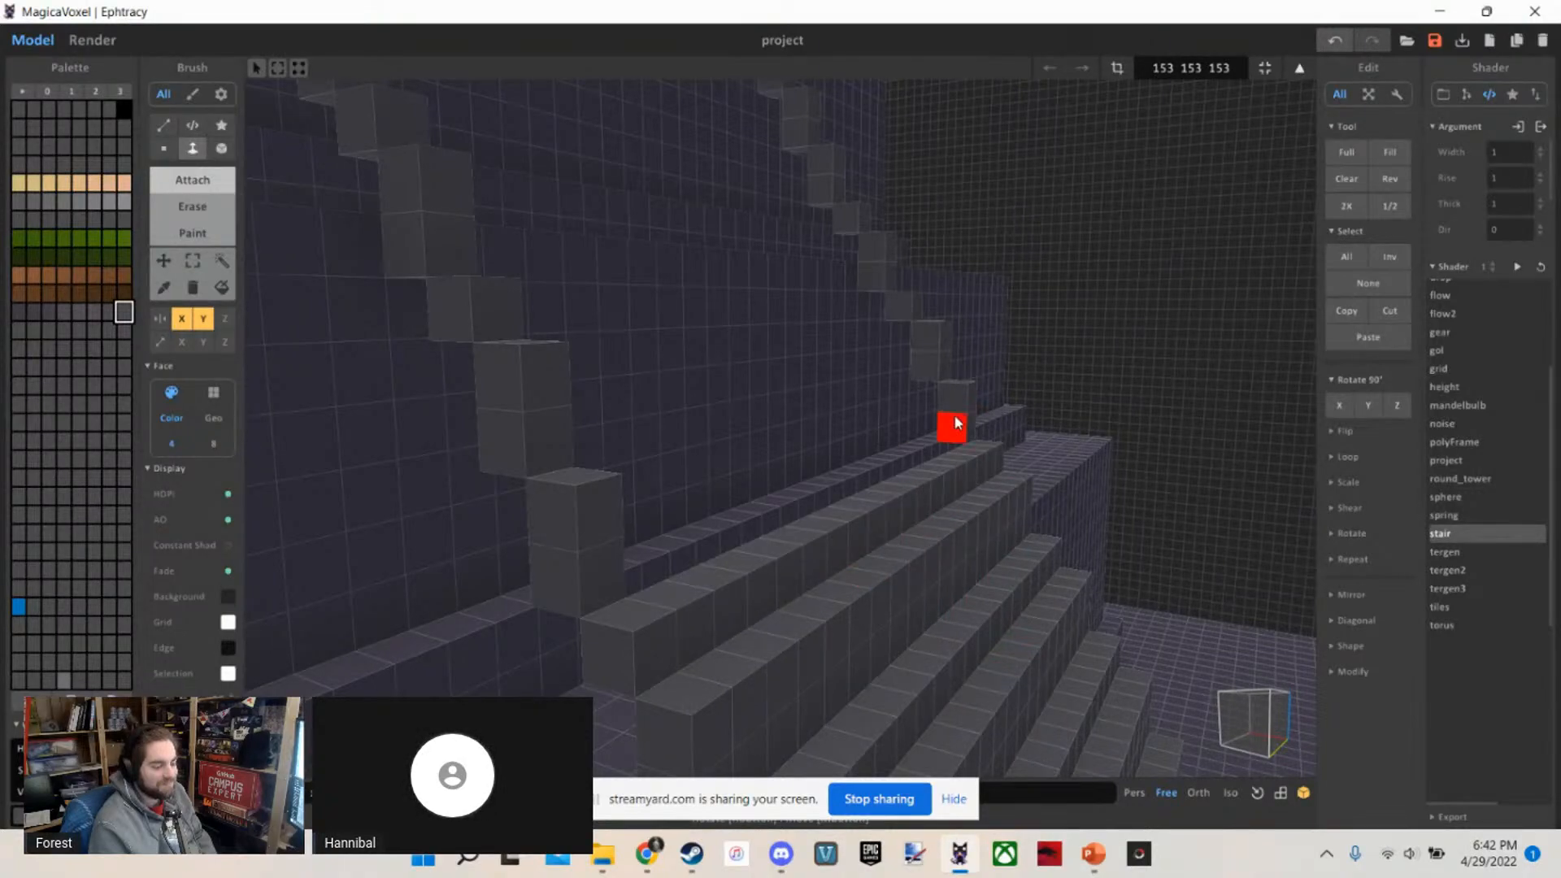
left_click_drag(955, 423, 825, 539)
mouse_move(824, 529)
right_mouse_down()
mouse_move(825, 501)
mouse_move(856, 573)
mouse_move(837, 538)
right_mouse_up()
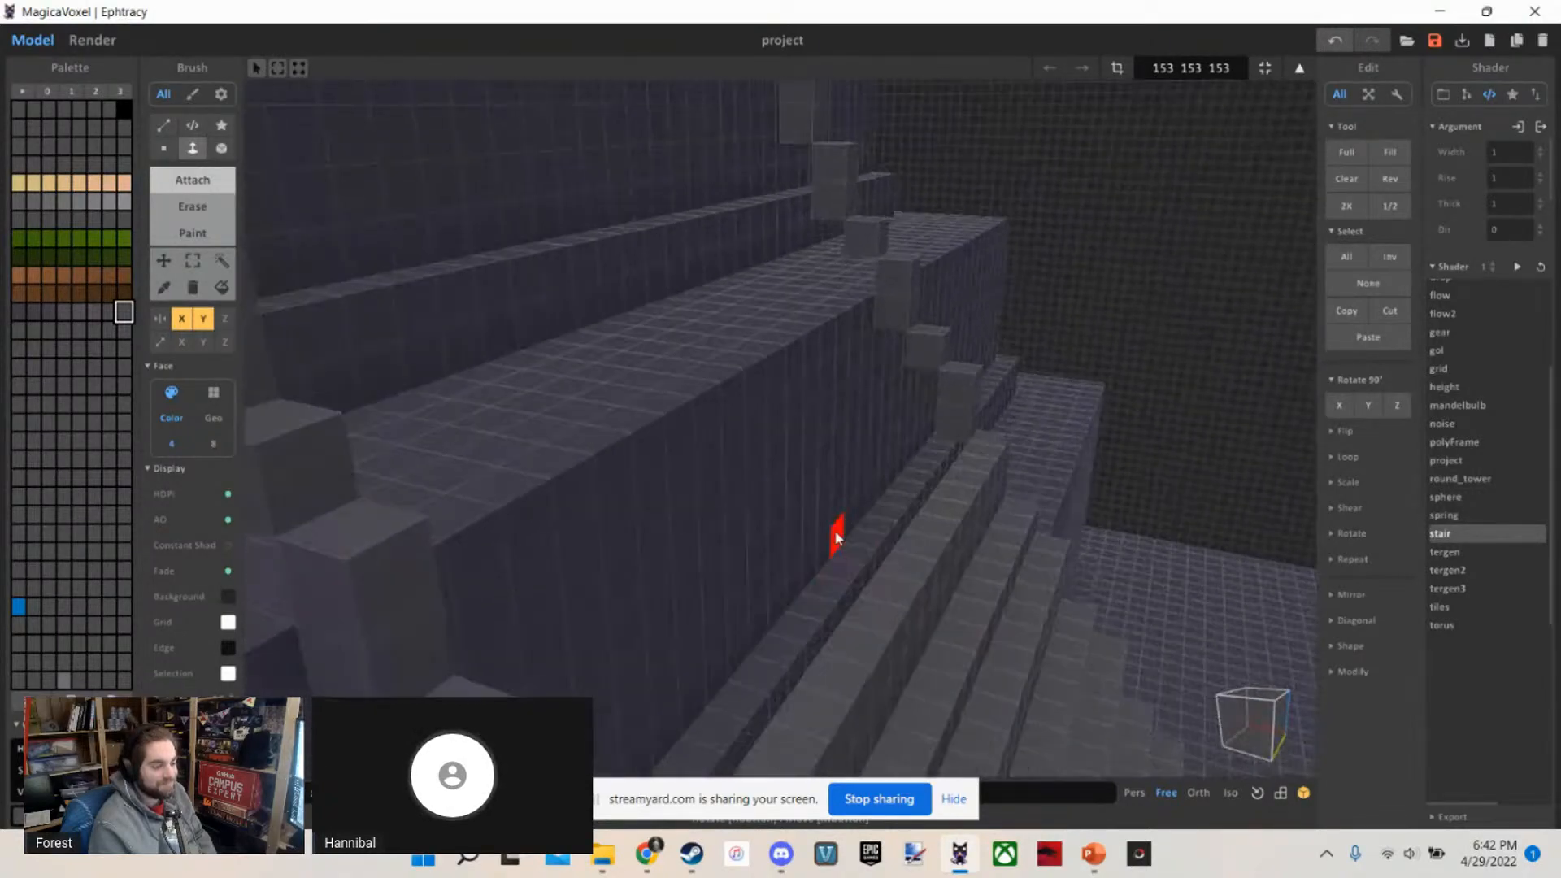
left_click(966, 412)
left_click_drag(870, 396, 795, 456)
scroll(794, 456, "down", 3)
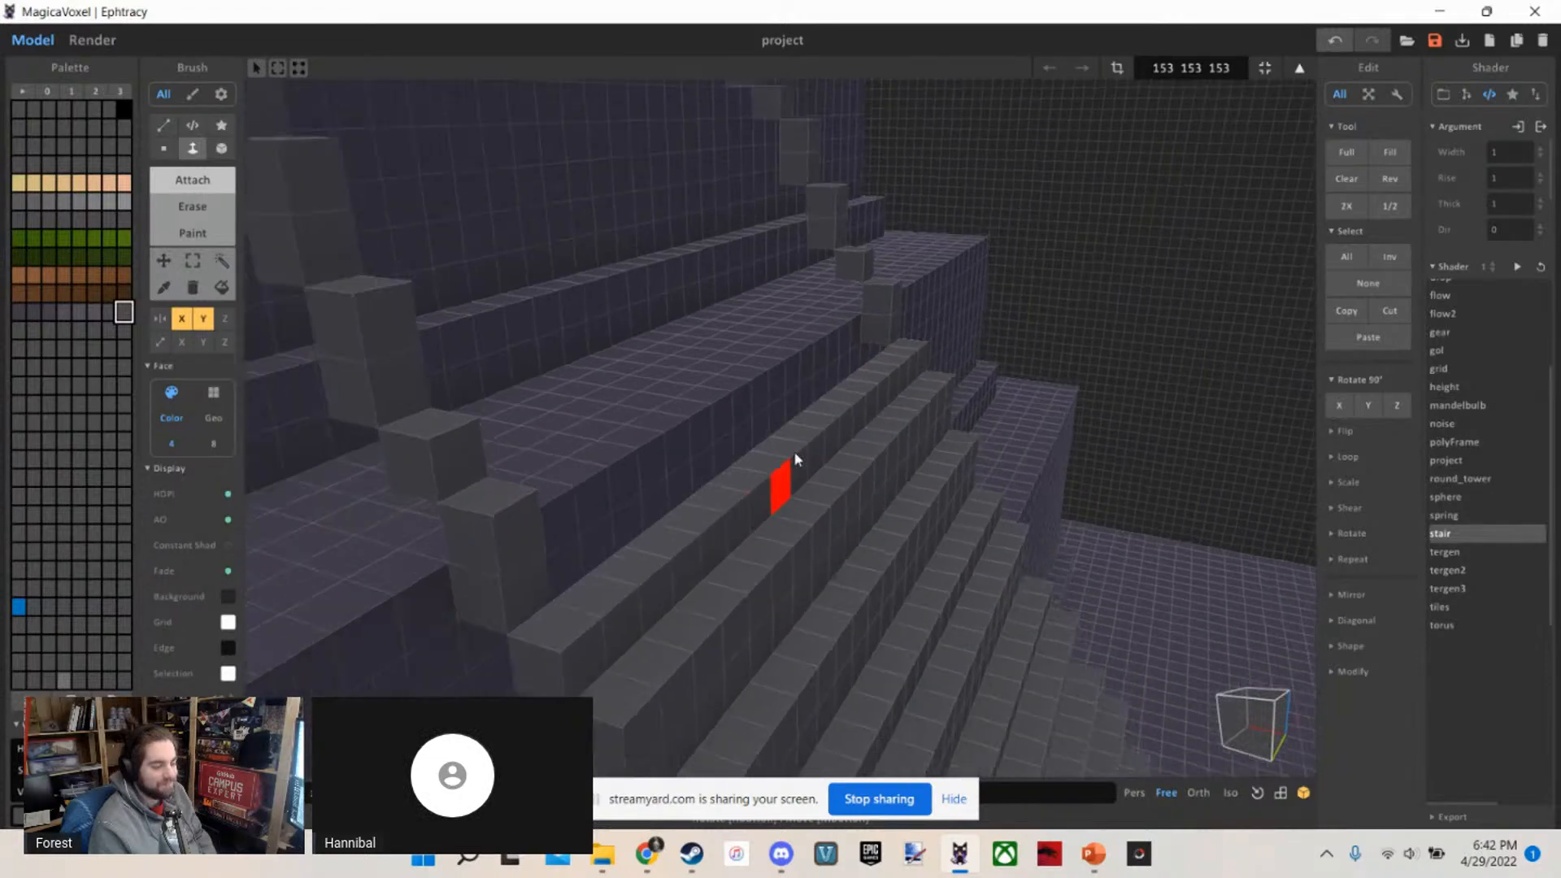
Fill the steps between the guide lines over the middle tier's top, up to the base of the top tier
left_click_drag(871, 355, 739, 456)
mouse_move(740, 456)
right_mouse_down()
mouse_move(724, 421)
mouse_move(739, 446)
right_mouse_up()
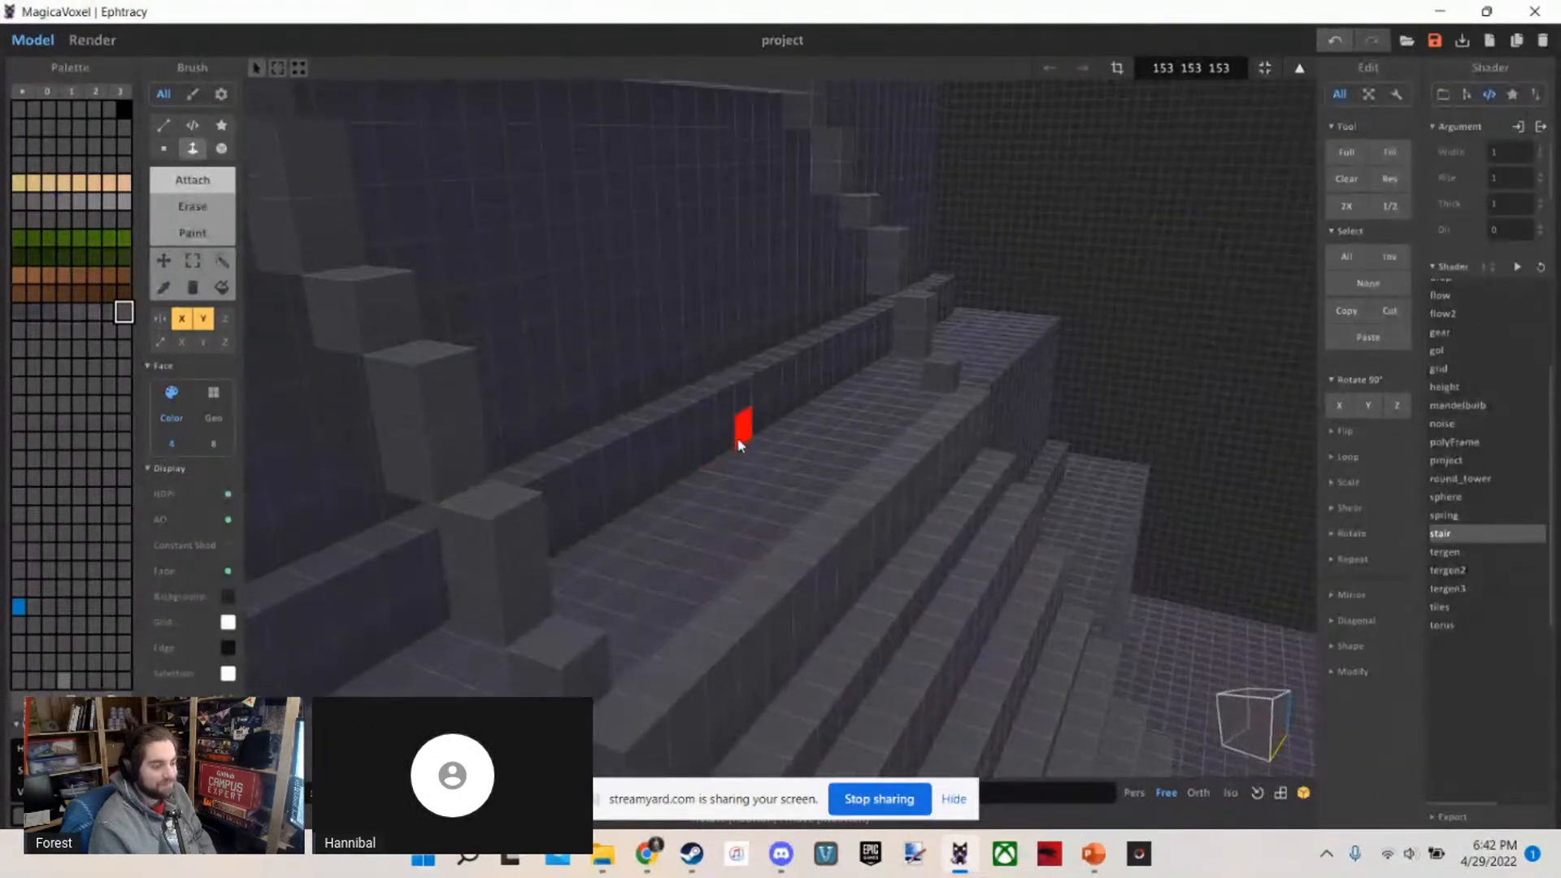
left_click_drag(935, 400, 801, 524)
left_click_drag(901, 325, 779, 441)
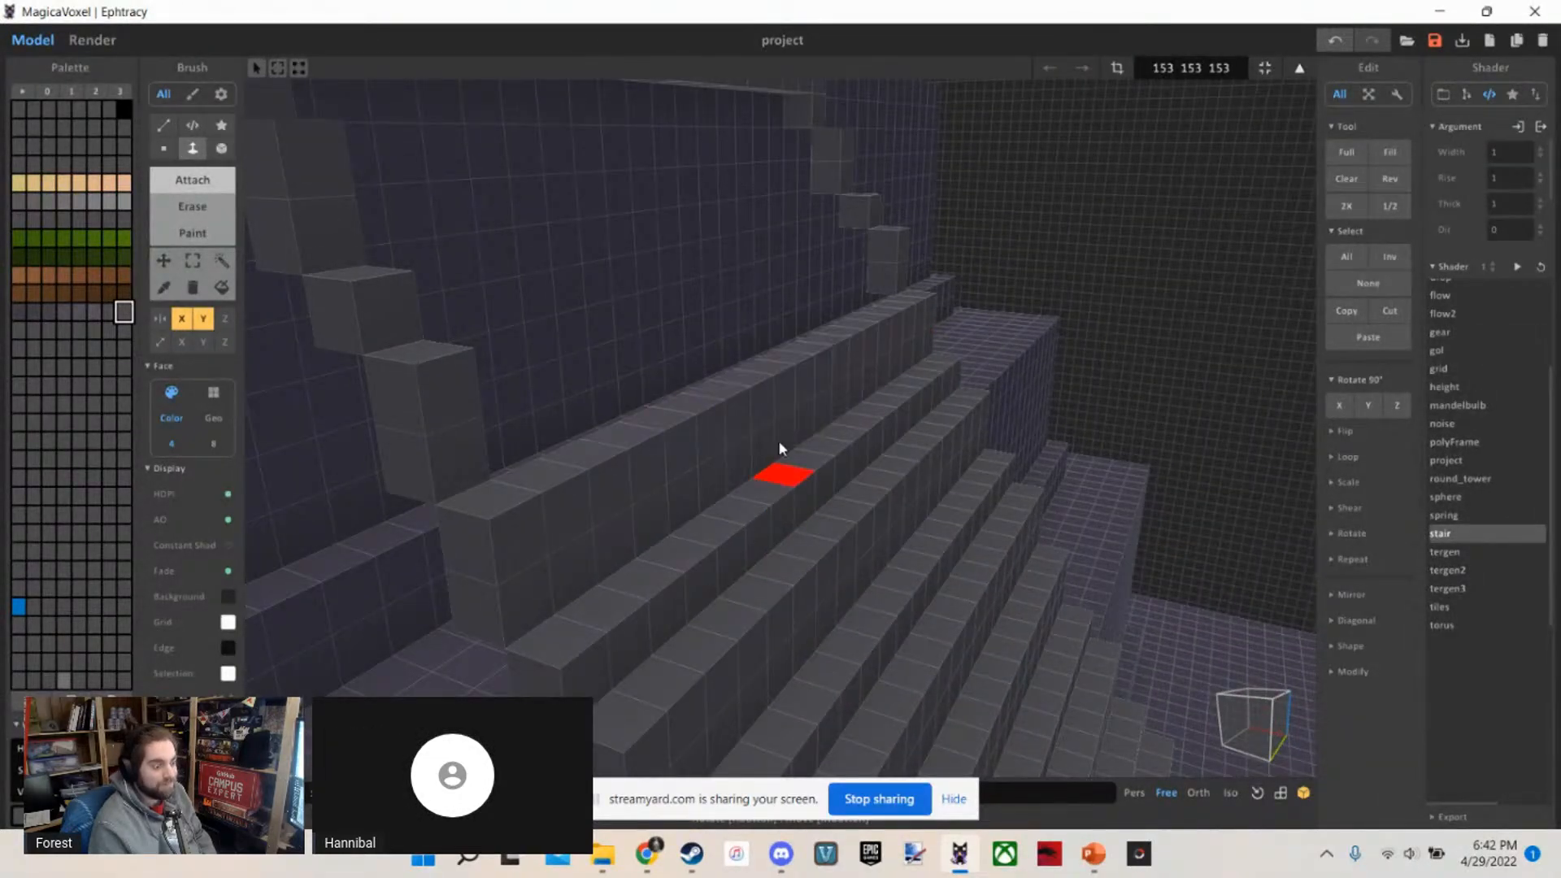
left_click_drag(865, 294, 765, 396)
Extrude the remaining guide voxels across to complete the staircase's highest steps below the top tier's edge
scroll(764, 397, "down", 3)
right_click_drag(765, 397, 750, 433)
scroll(777, 437, "down", 5)
scroll(750, 436, "up", 6)
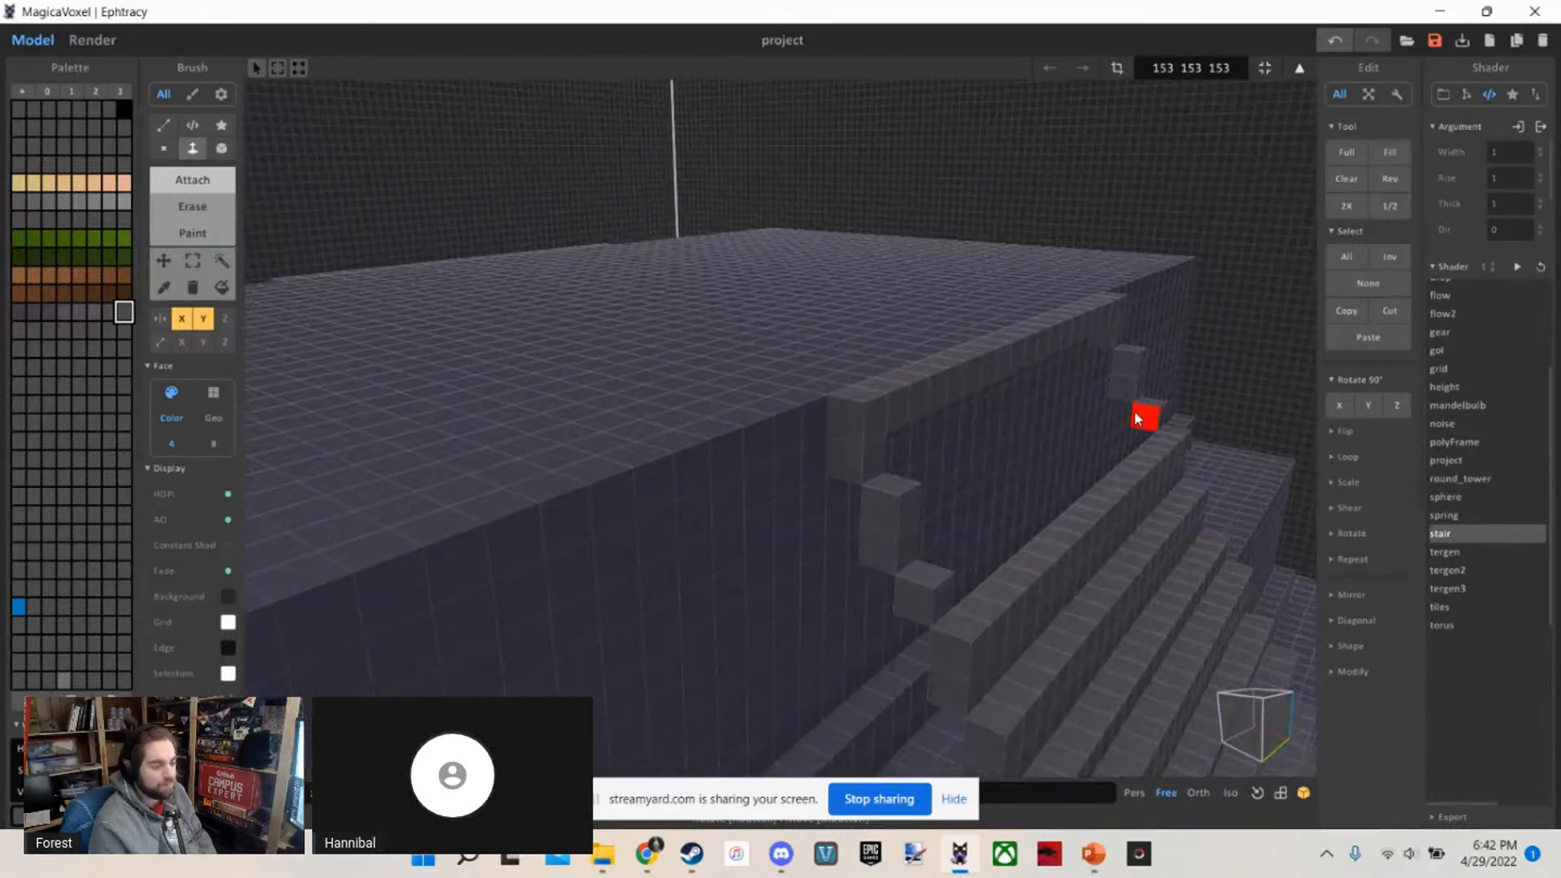
scroll(1023, 411, "up", 2)
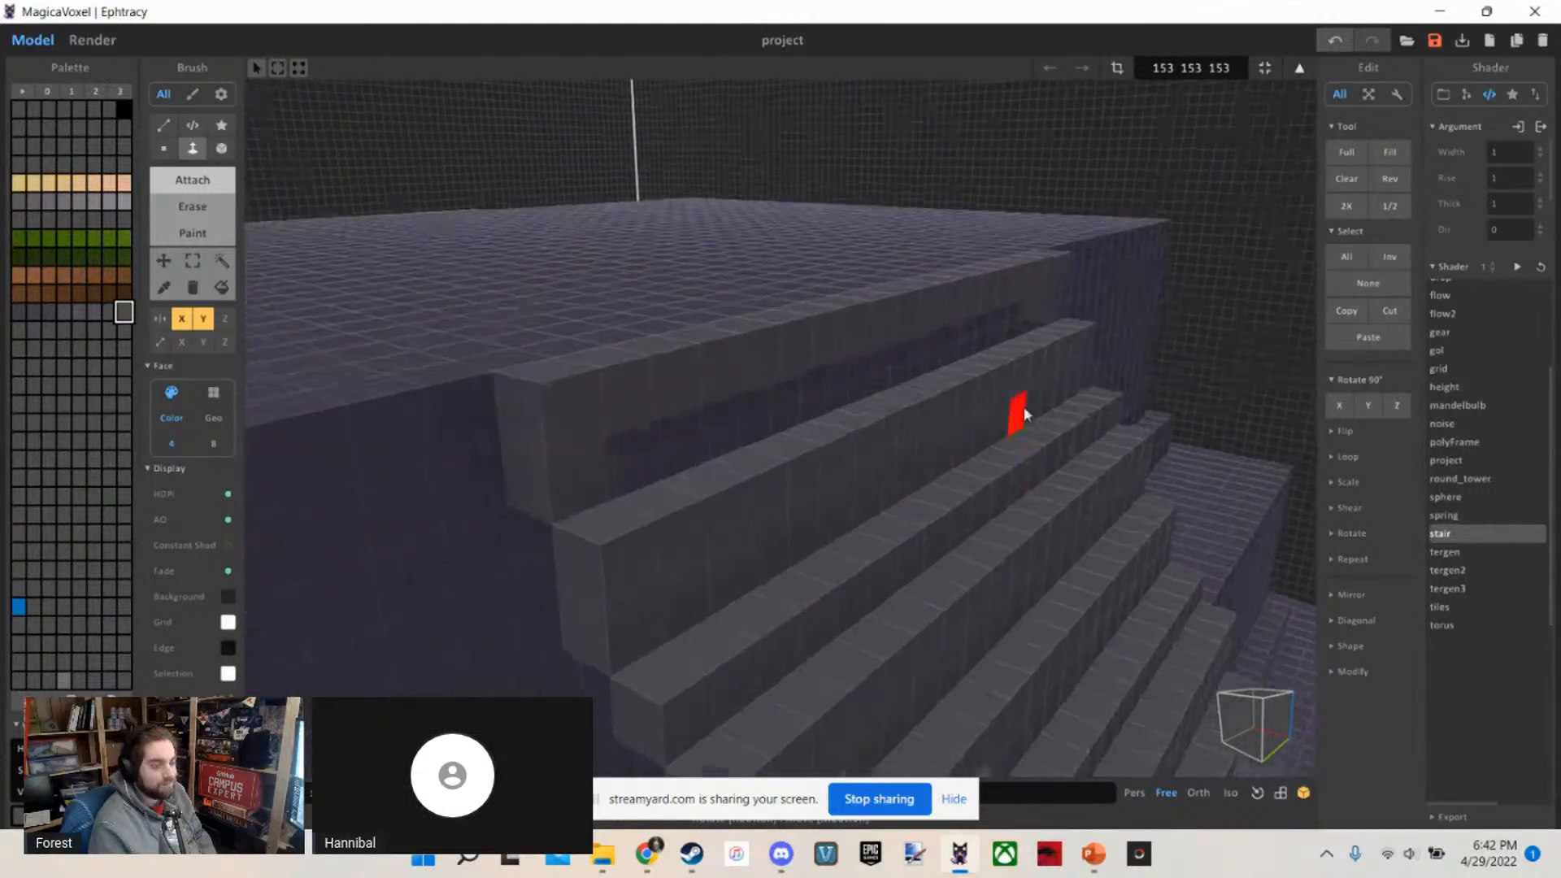
Extrude the undersides of the highest steps down onto the tiers, closing the gap beneath the upper part of the staircase
right_click_drag(790, 450, 855, 303)
scroll(857, 460, "down", 3)
scroll(857, 459, "up", 4)
scroll(843, 348, "down", 3)
scroll(843, 348, "up", 4)
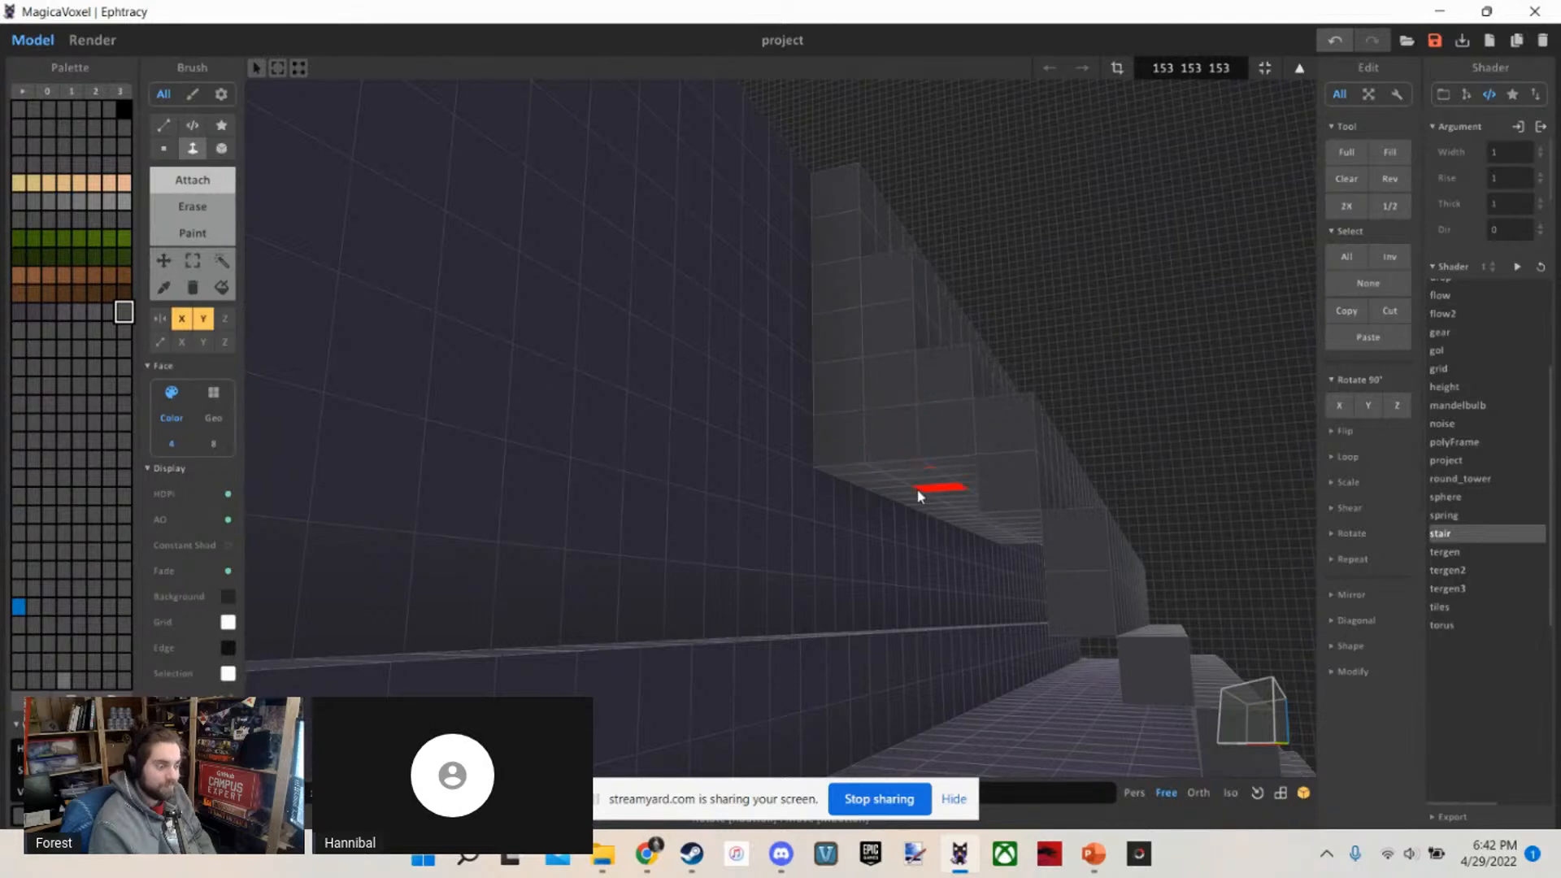
right_click_drag(919, 496, 894, 450)
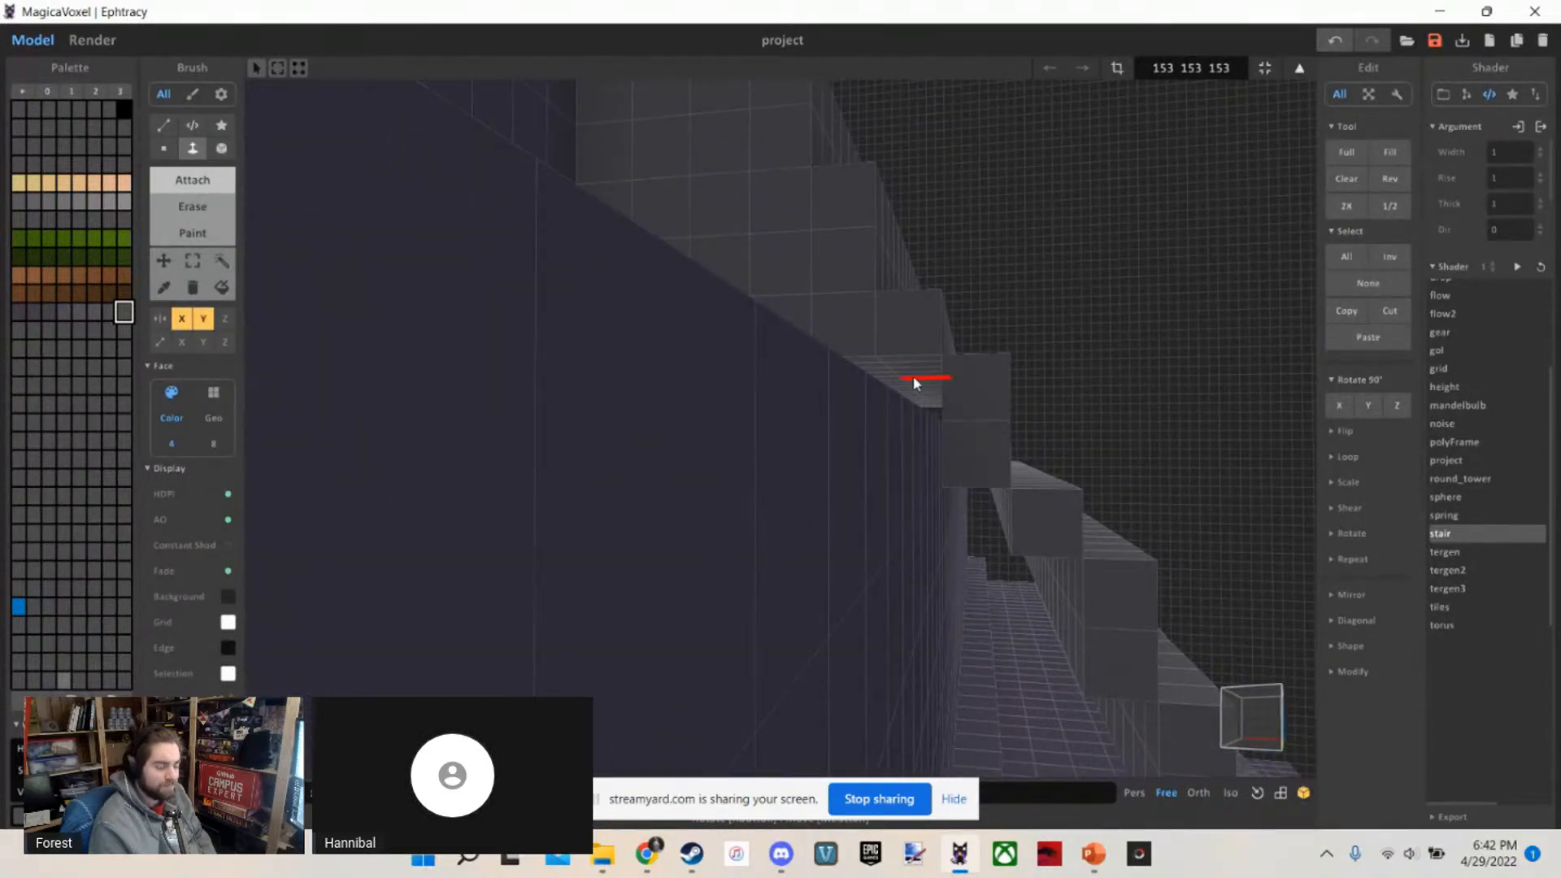
right_click_drag(914, 382, 958, 500)
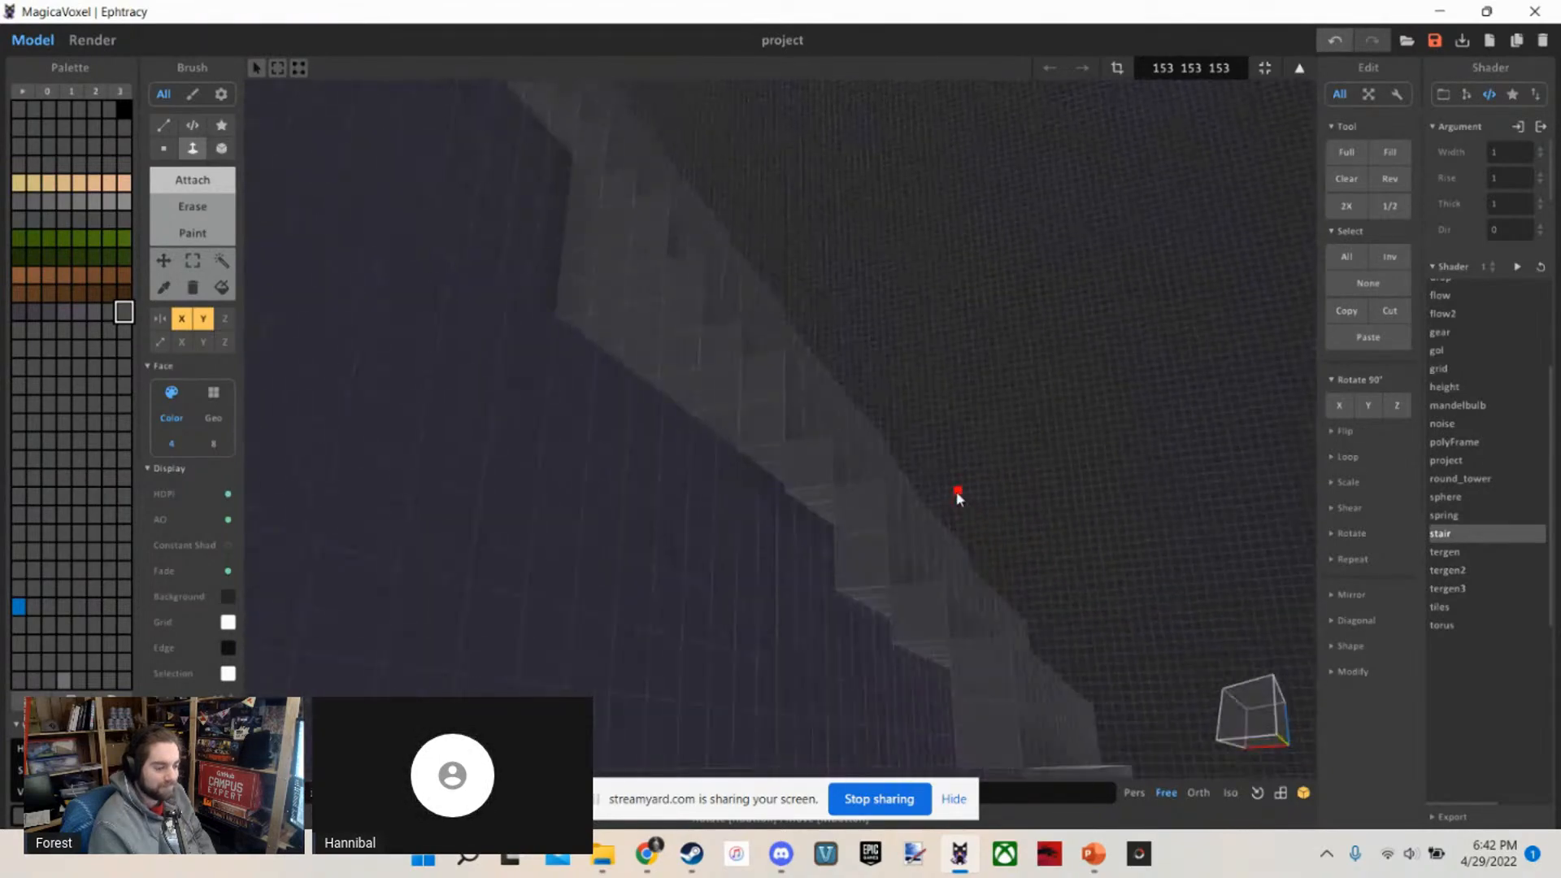
Extrude the undersides of the lower steps down to the terrace, filling the hollow beneath the upper staircase
right_click_drag(855, 507, 816, 441)
right_click_drag(820, 517, 809, 370)
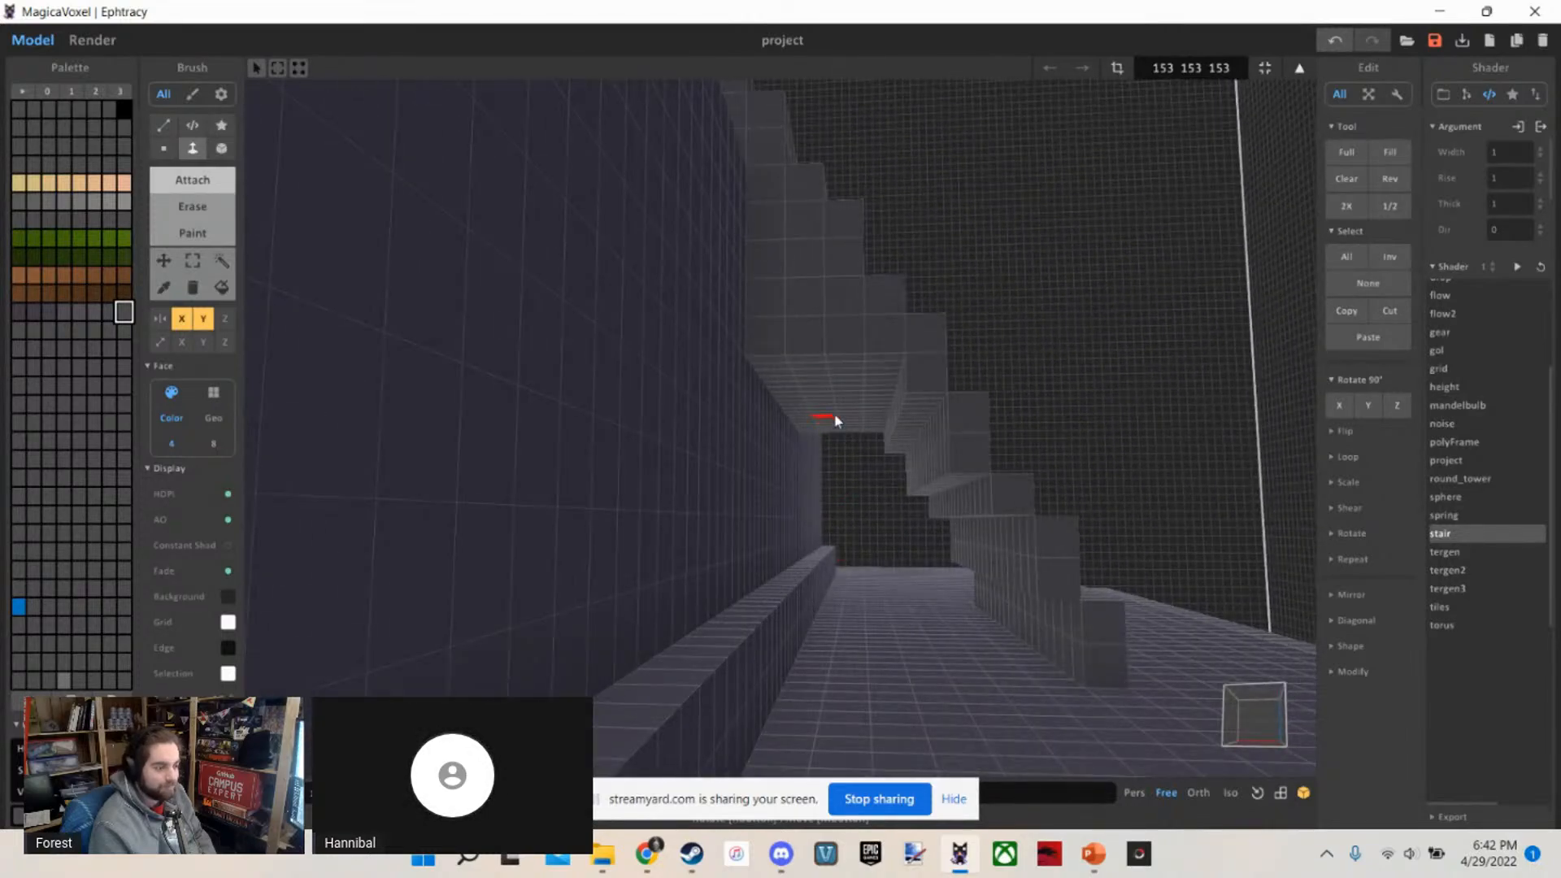
right_click_drag(894, 486, 840, 599)
right_click_drag(862, 532, 826, 477)
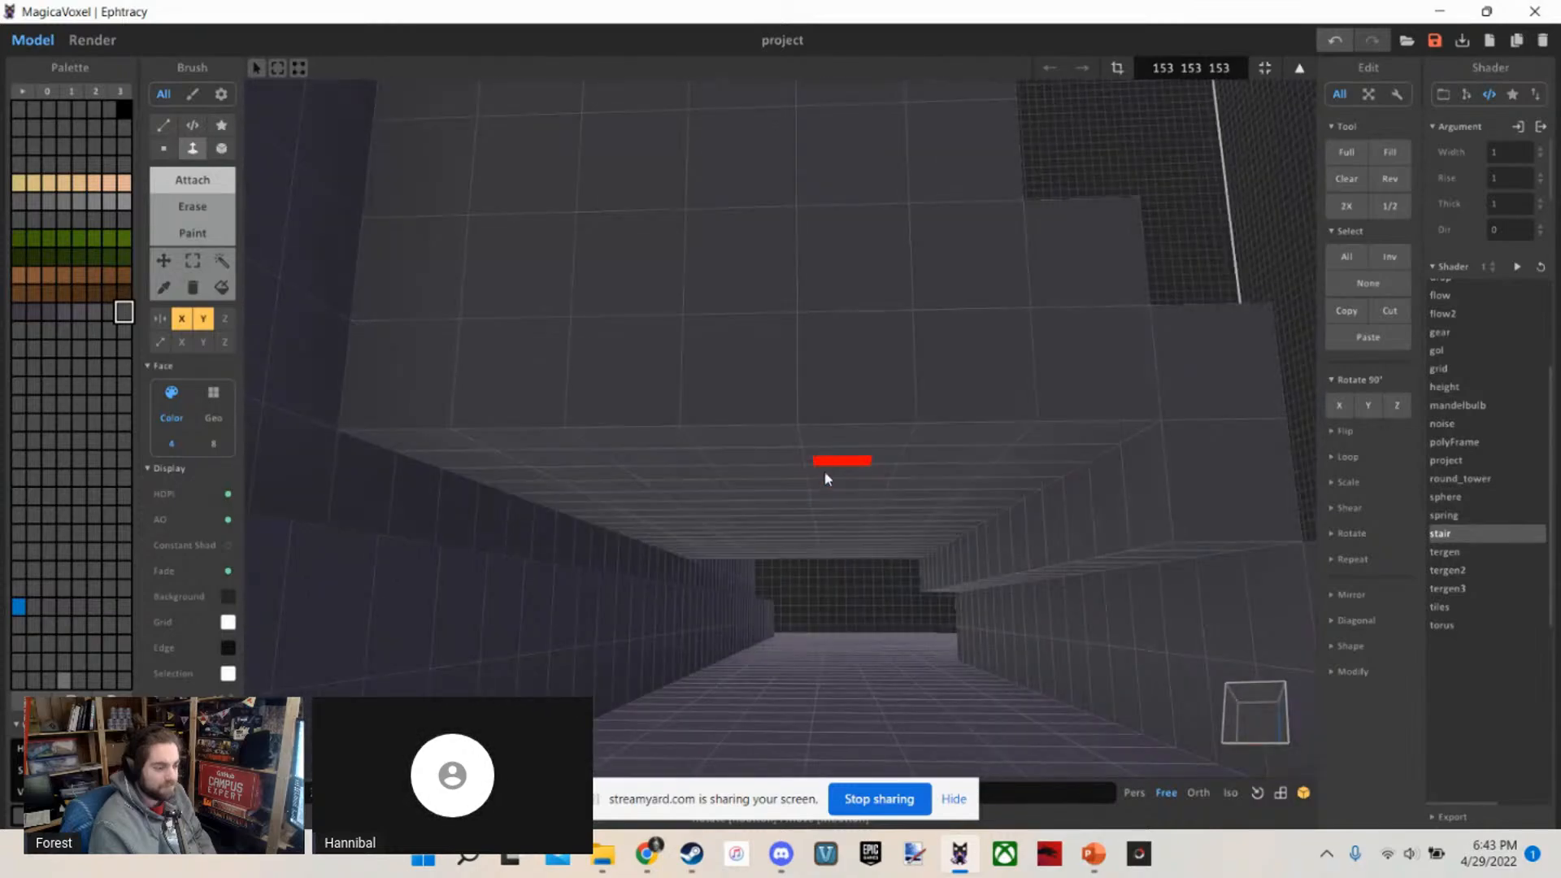
middle_click_drag(826, 477, 866, 589)
mouse_move(866, 589)
right_mouse_down()
mouse_move(868, 645)
mouse_move(871, 575)
mouse_move(870, 593)
right_mouse_up()
middle_click_drag(871, 593, 840, 514)
mouse_move(840, 514)
right_mouse_down()
mouse_move(782, 624)
mouse_move(822, 562)
mouse_move(823, 623)
right_mouse_up()
scroll(802, 593, "down", 5)
scroll(796, 618, "down", 5)
scroll(806, 602, "up", 3)
scroll(823, 561, "down", 4)
scroll(823, 566, "up", 3)
scroll(823, 608, "up", 6)
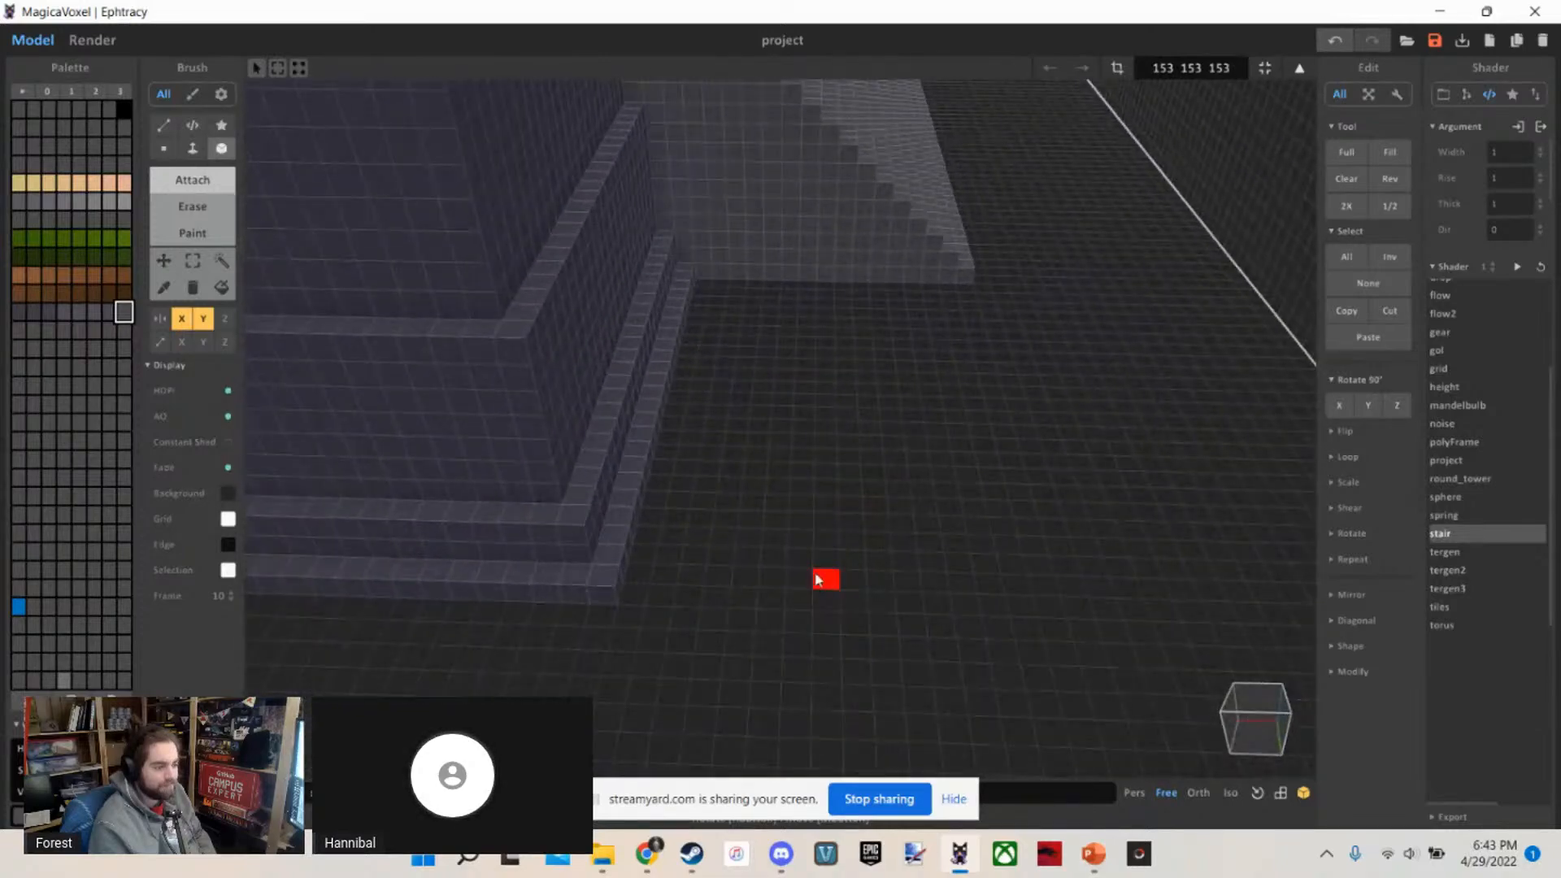
left_click_drag(819, 581, 879, 588)
key("ctrl+z")
Examine the ledges and corners at the temple's base on both sides of the lower staircase
scroll(878, 587, "down", 3)
mouse_move(878, 587)
right_mouse_down()
mouse_move(871, 565)
mouse_move(665, 561)
mouse_move(686, 572)
mouse_move(780, 558)
mouse_move(504, 527)
mouse_move(543, 521)
right_mouse_up()
scroll(685, 573, "down", 2)
right_click_drag(701, 565, 791, 562)
scroll(791, 556, "up", 6)
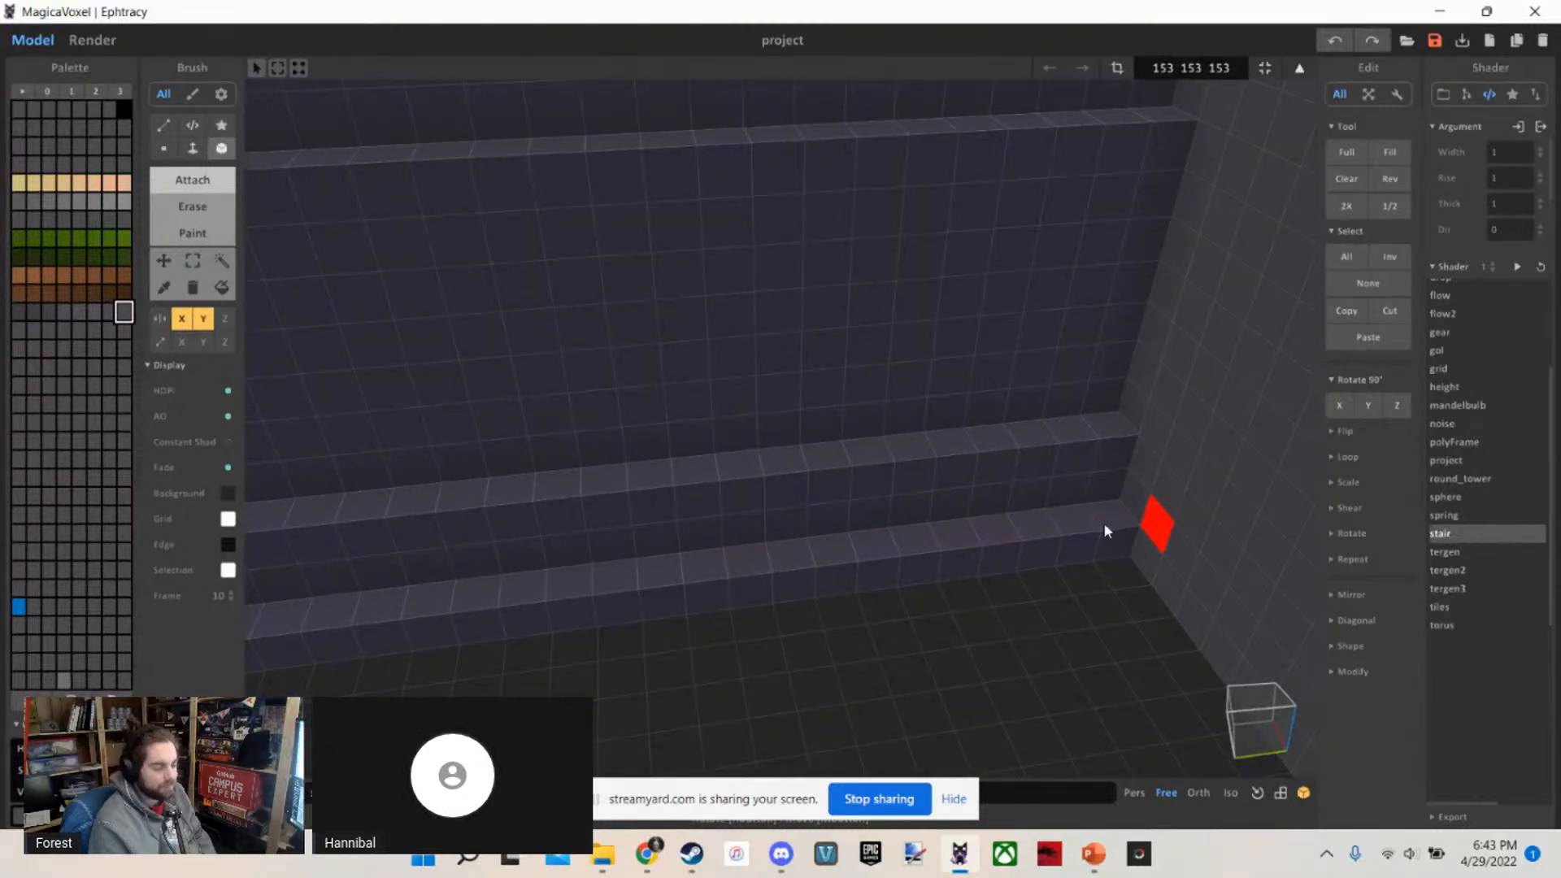
scroll(1045, 525, "down", 5)
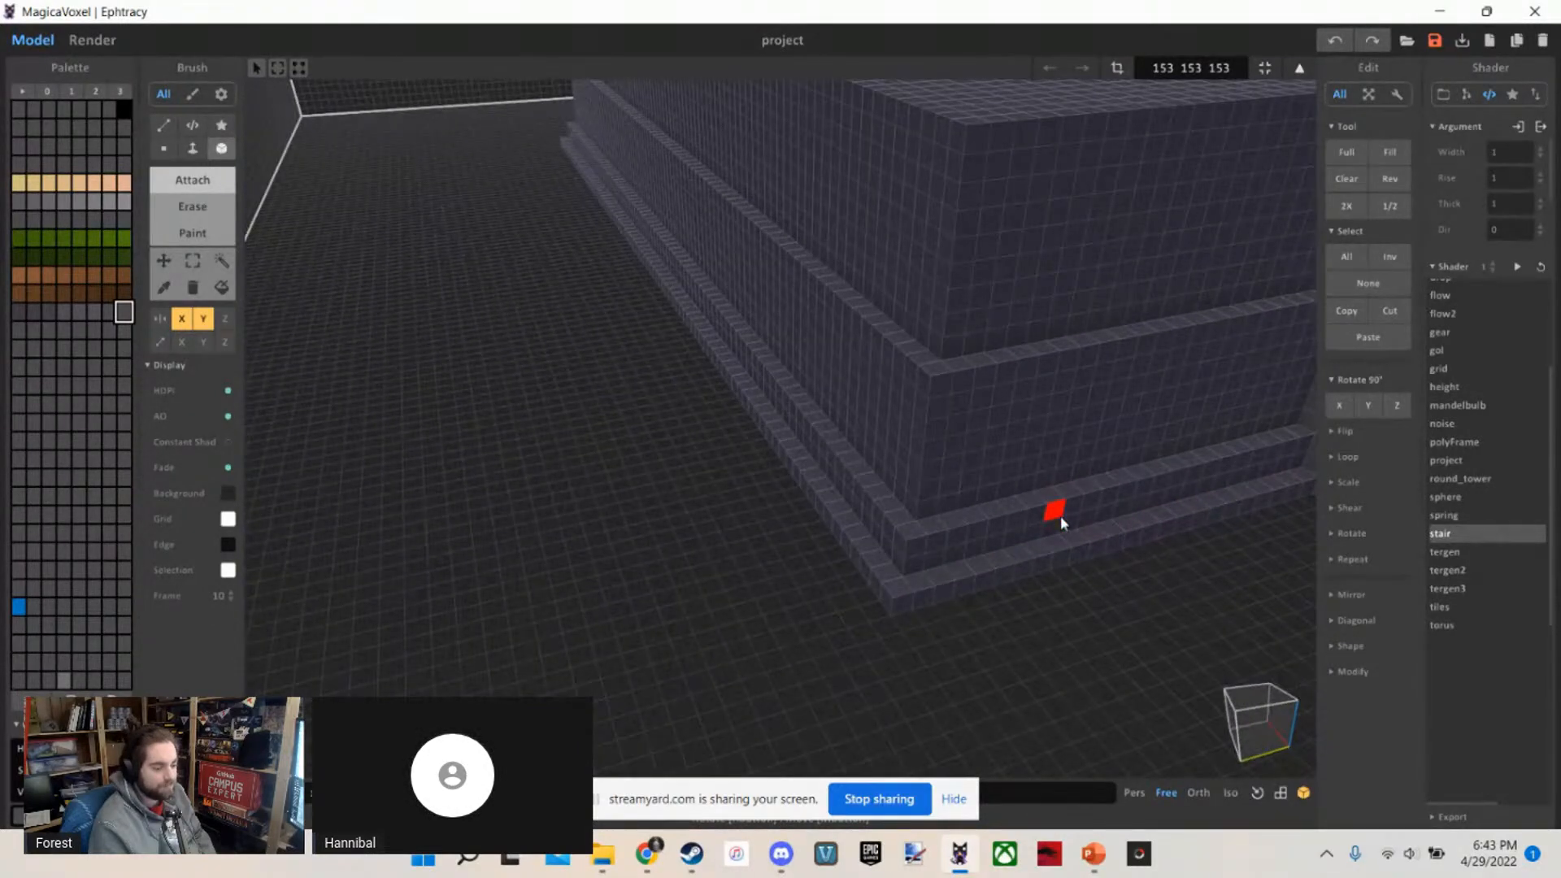
mouse_move(1056, 516)
right_mouse_down()
mouse_move(1114, 498)
mouse_move(1081, 524)
mouse_move(1051, 496)
mouse_move(1091, 516)
mouse_move(910, 620)
mouse_move(870, 671)
mouse_move(982, 638)
mouse_move(982, 670)
mouse_move(935, 654)
mouse_move(854, 470)
mouse_move(851, 531)
mouse_move(707, 460)
mouse_move(637, 445)
mouse_move(683, 465)
right_mouse_up()
scroll(1078, 524, "down", 5)
scroll(982, 637, "down", 6)
scroll(982, 636, "up", 5)
scroll(851, 531, "up", 4)
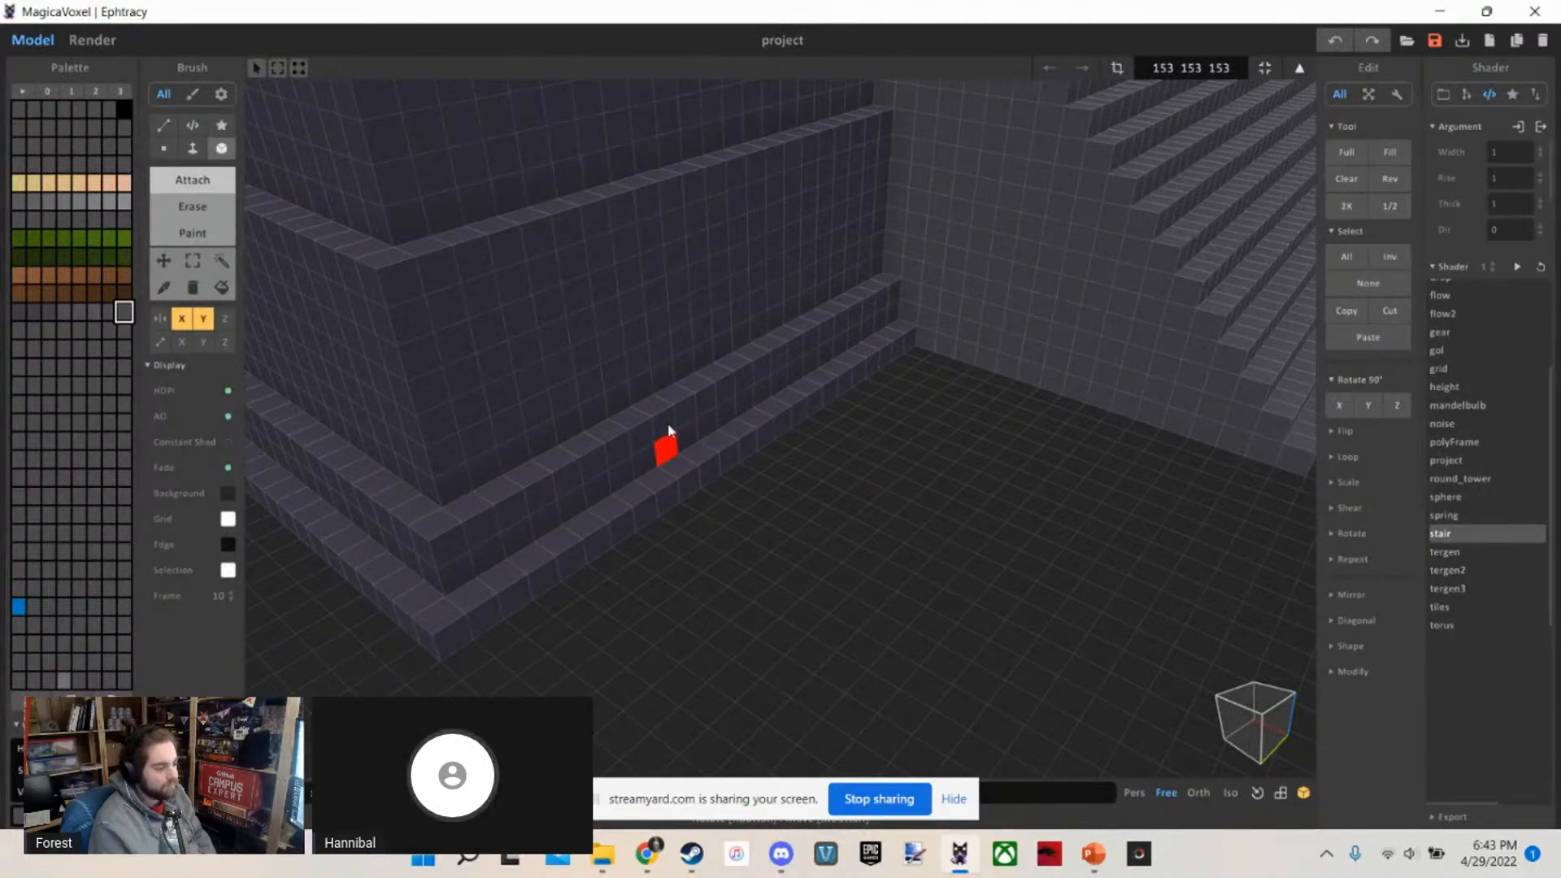
scroll(776, 462, "down", 3)
scroll(776, 462, "up", 4)
Examine the whole temple with its two staircases from the front, the sides and the back
right_click_drag(776, 462, 841, 354)
scroll(724, 432, "down", 3)
scroll(867, 447, "down", 4)
scroll(880, 447, "up", 4)
scroll(841, 355, "down", 2)
scroll(840, 354, "down", 10)
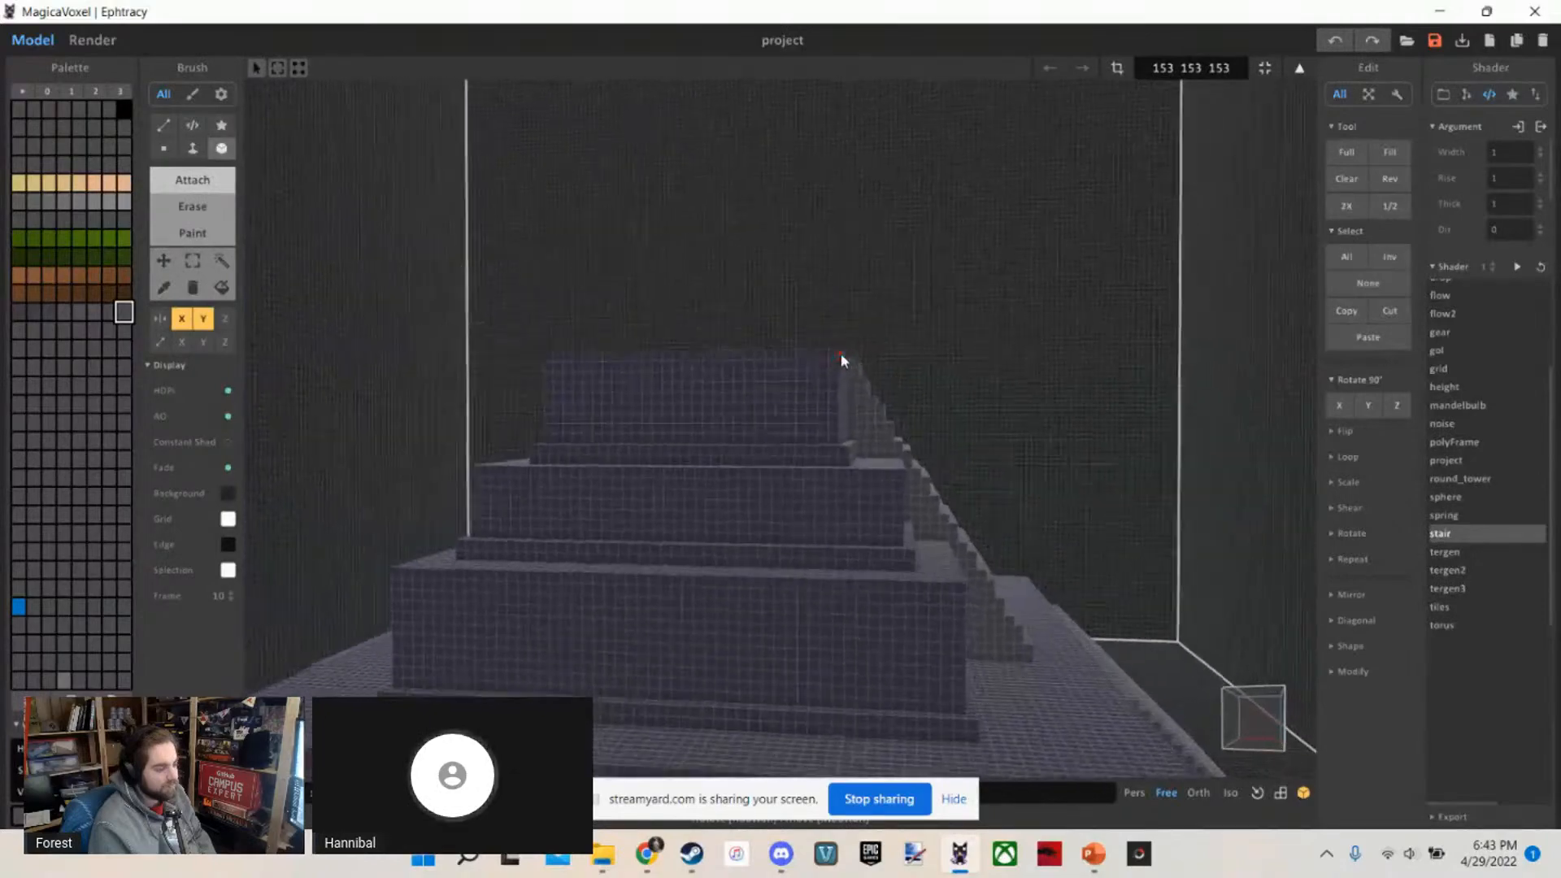
scroll(835, 358, "up", 10)
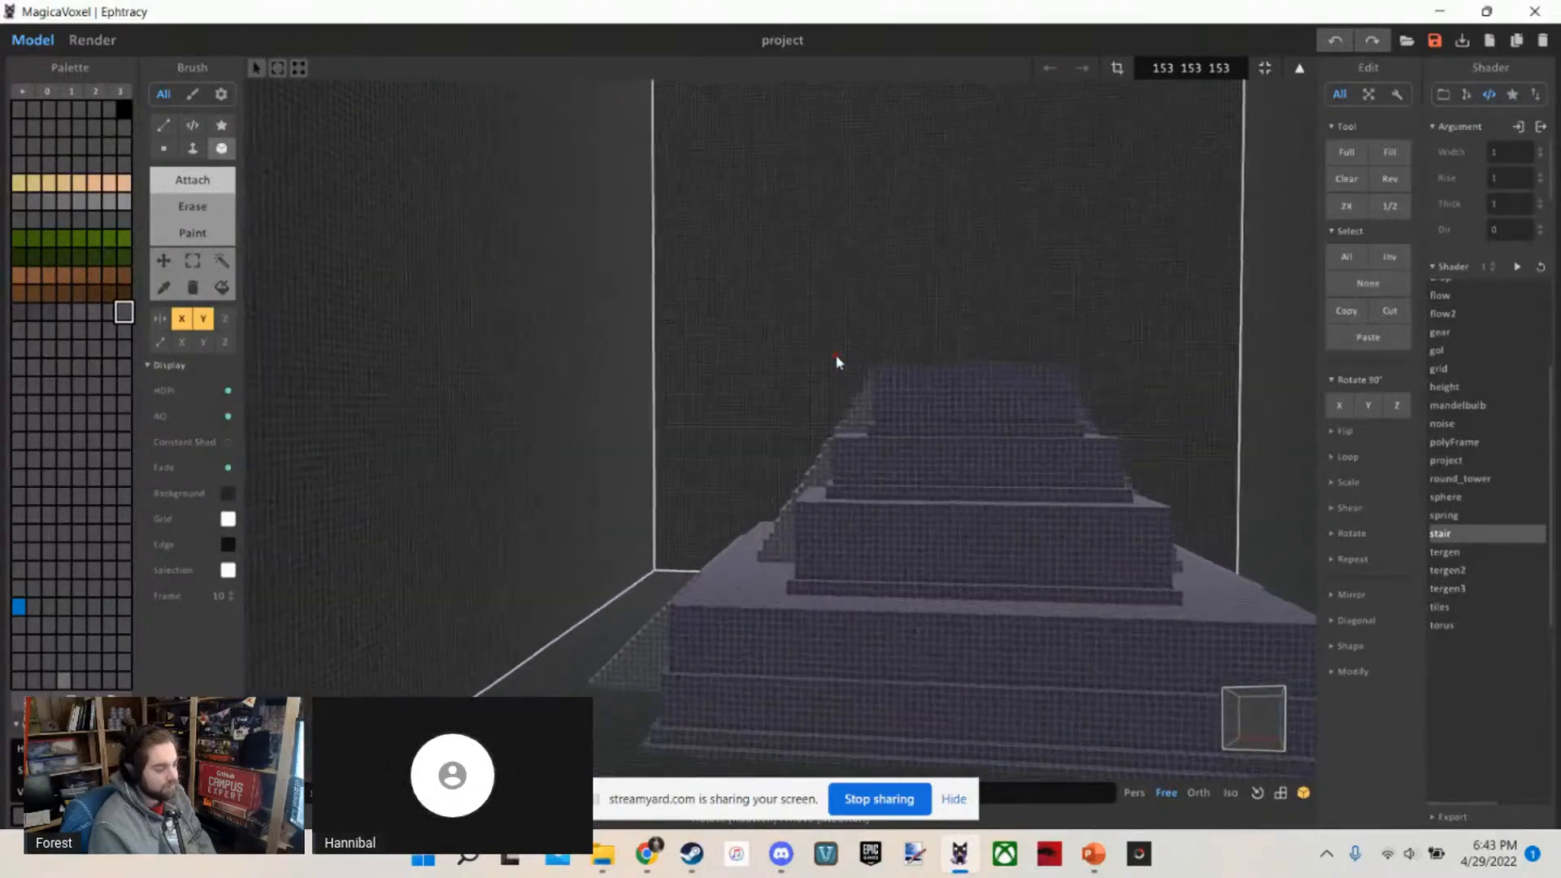
right_click_drag(838, 361, 944, 442)
scroll(944, 442, "down", 5)
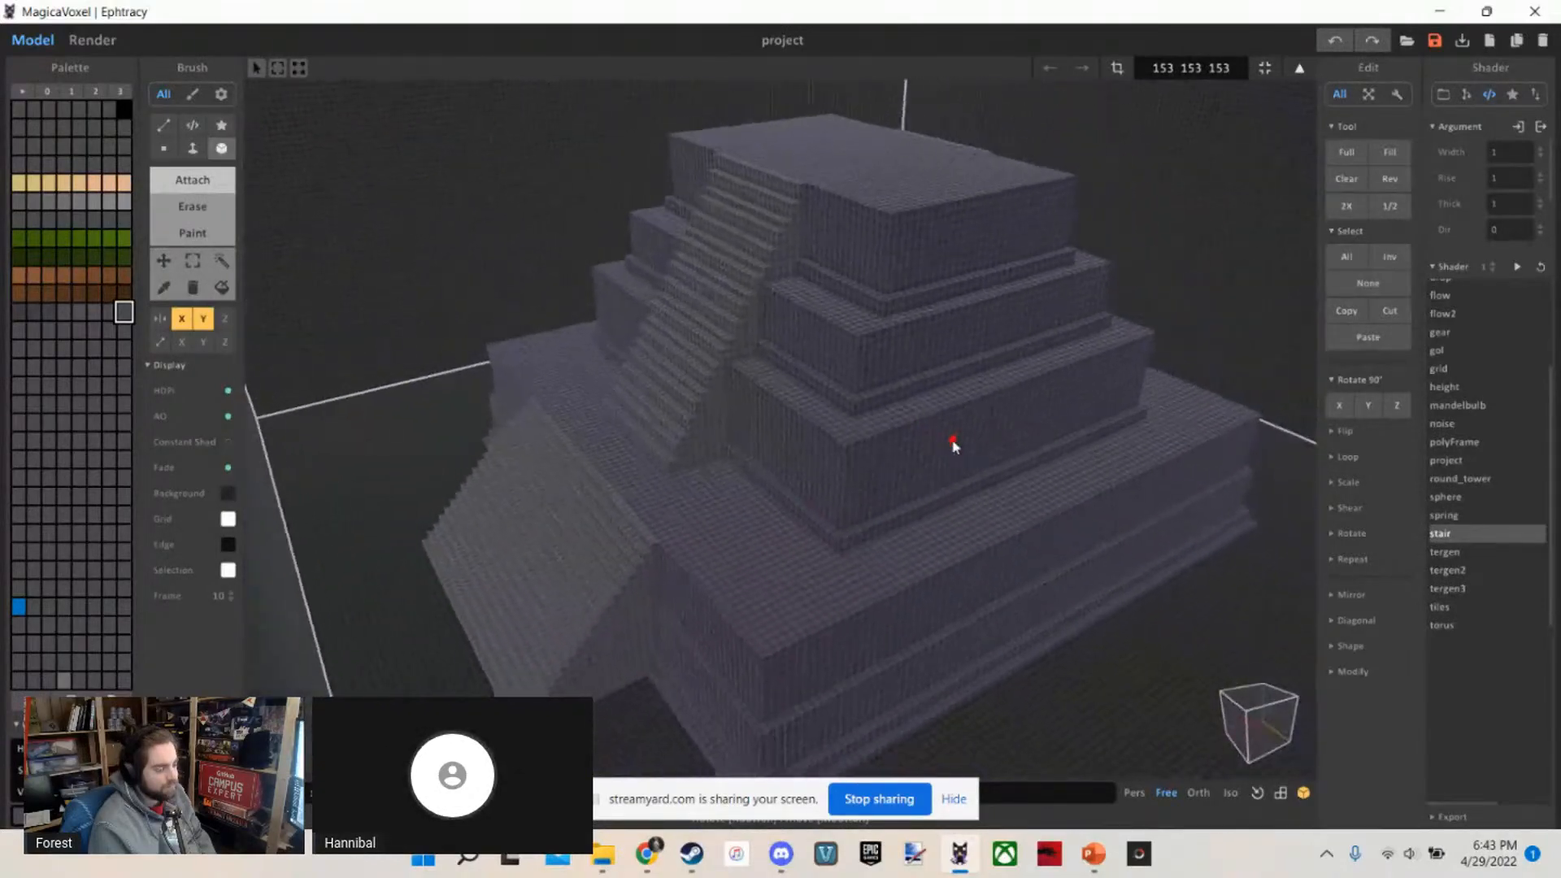
scroll(952, 415, "up", 8)
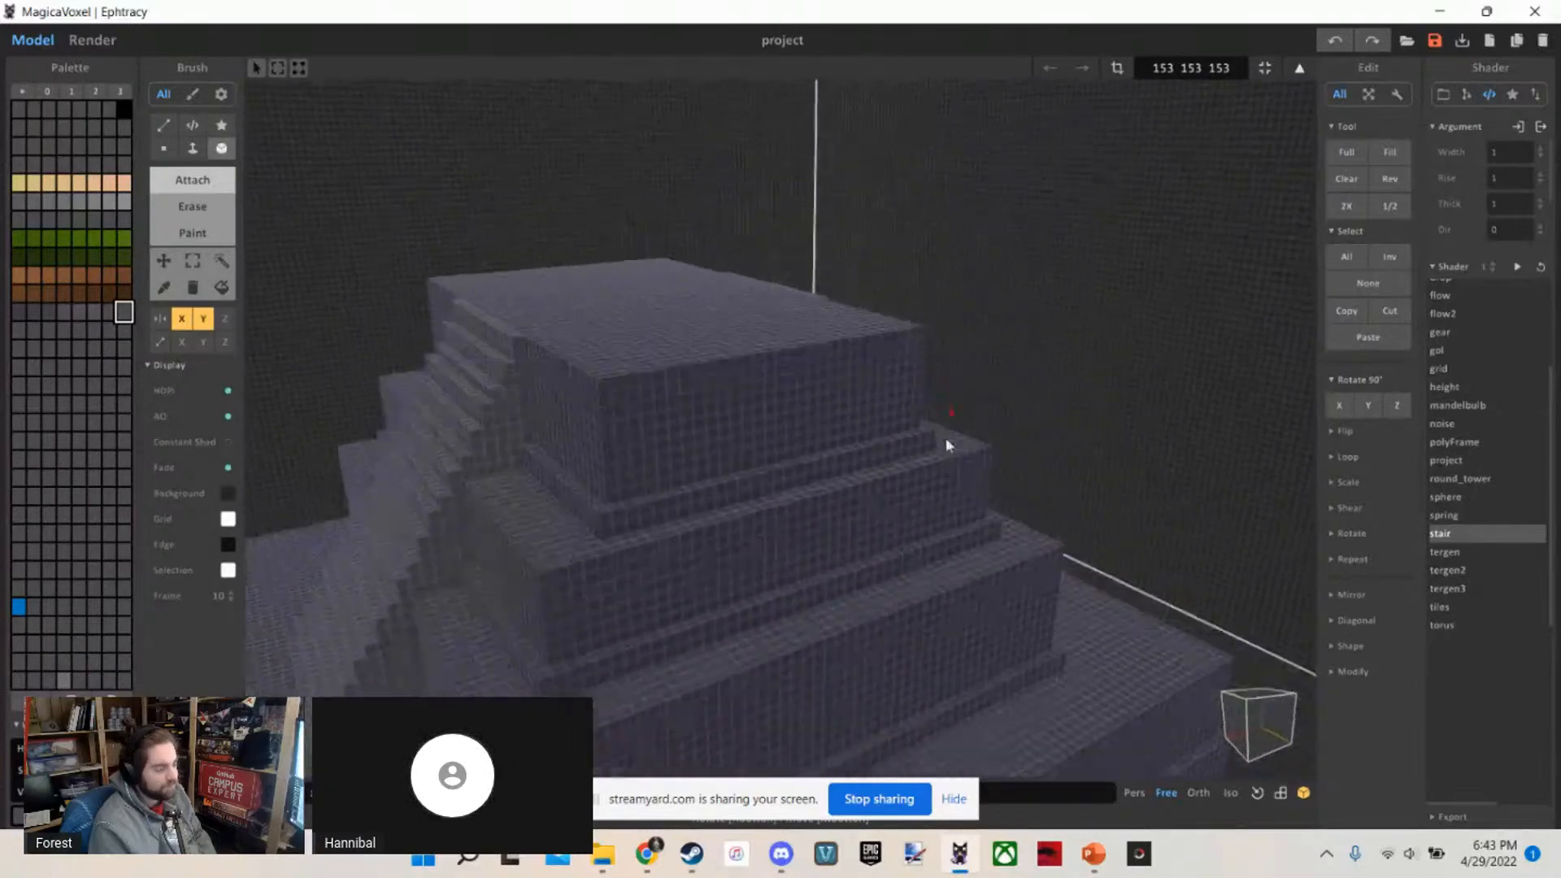
scroll(570, 527, "down", 10)
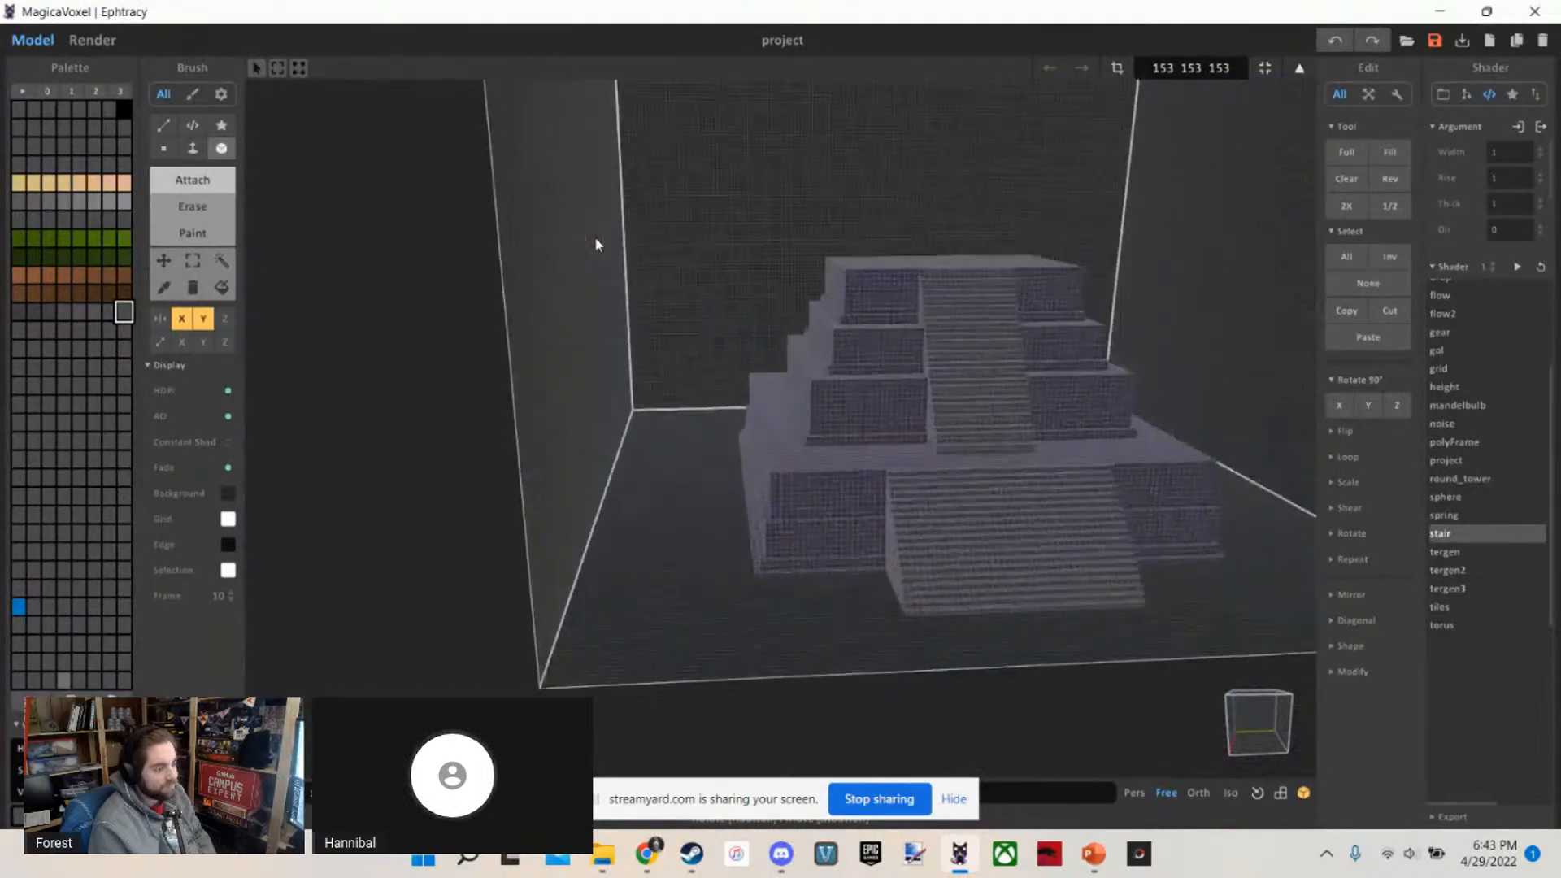
scroll(596, 244, "up", 5)
right_click_drag(599, 244, 648, 439)
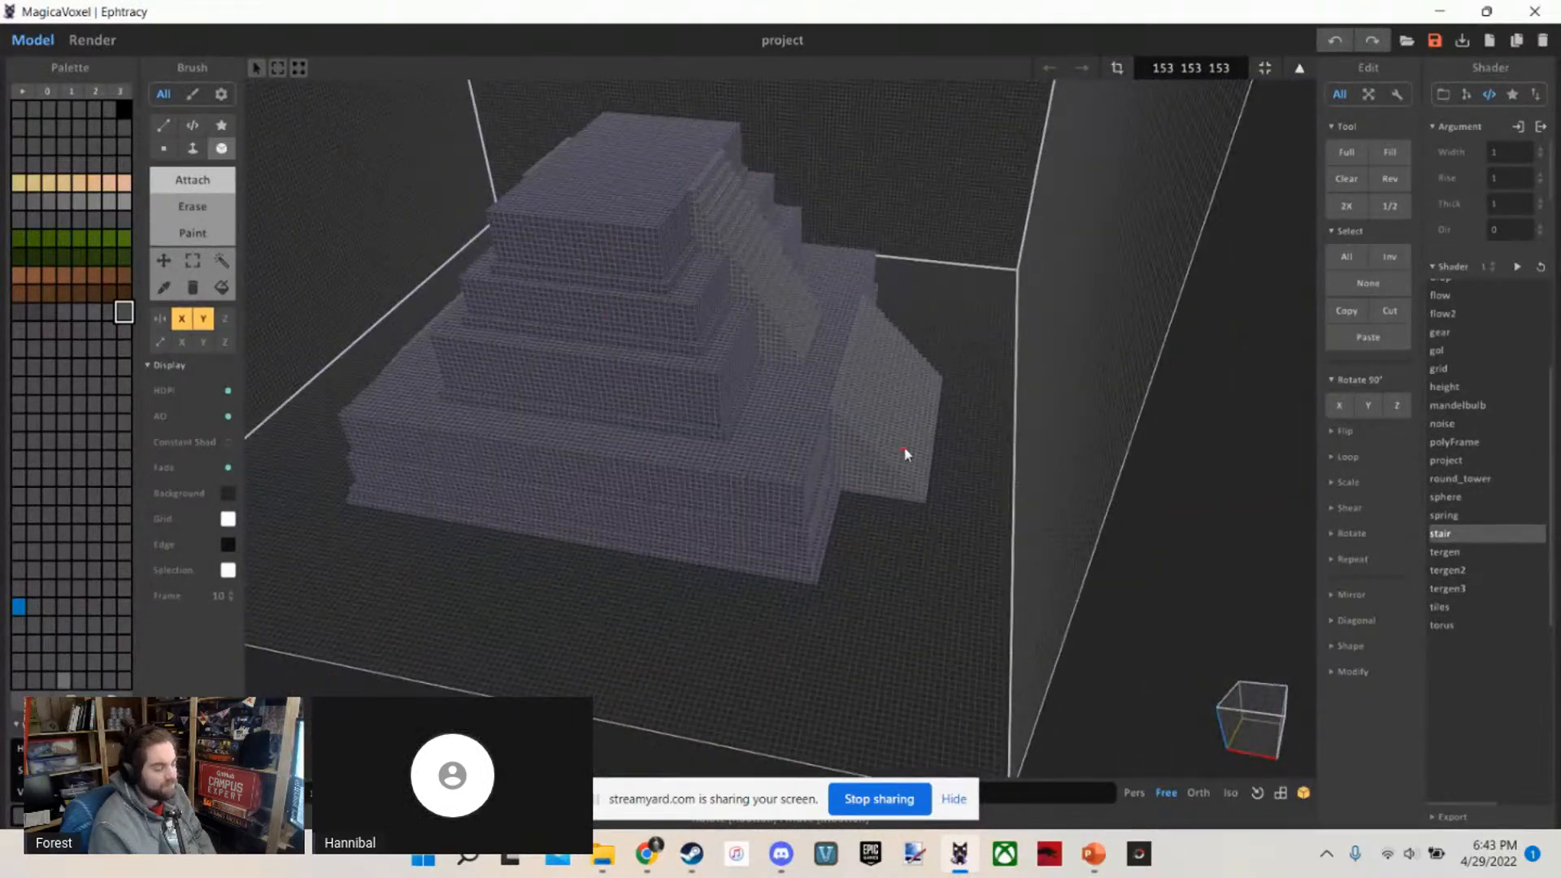
key("a")
key("w")
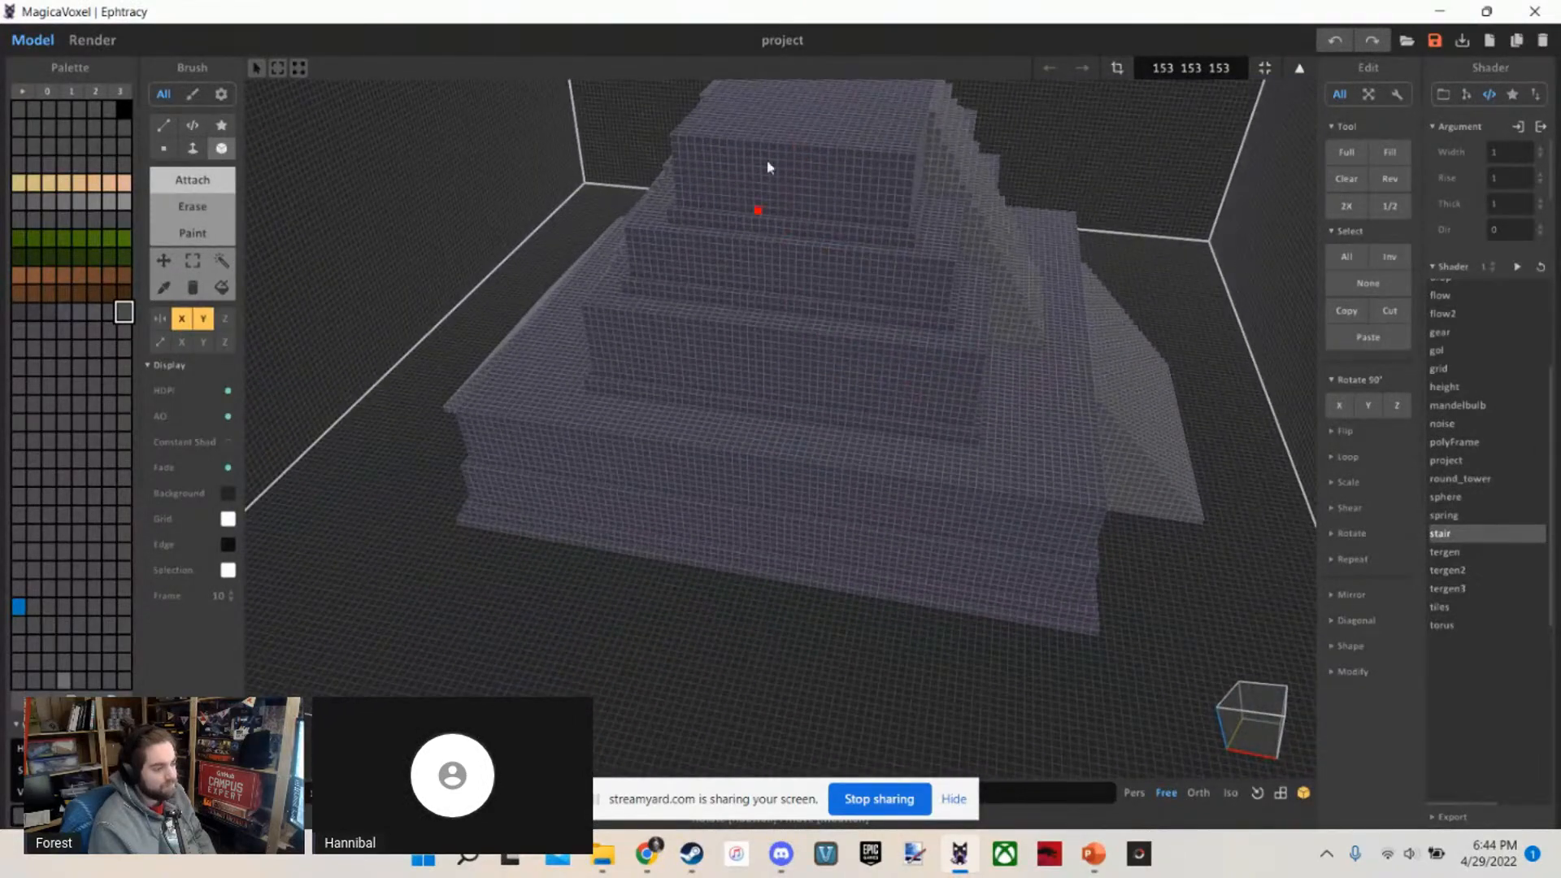
key("a")
key("w")
right_click_drag(696, 663, 701, 559)
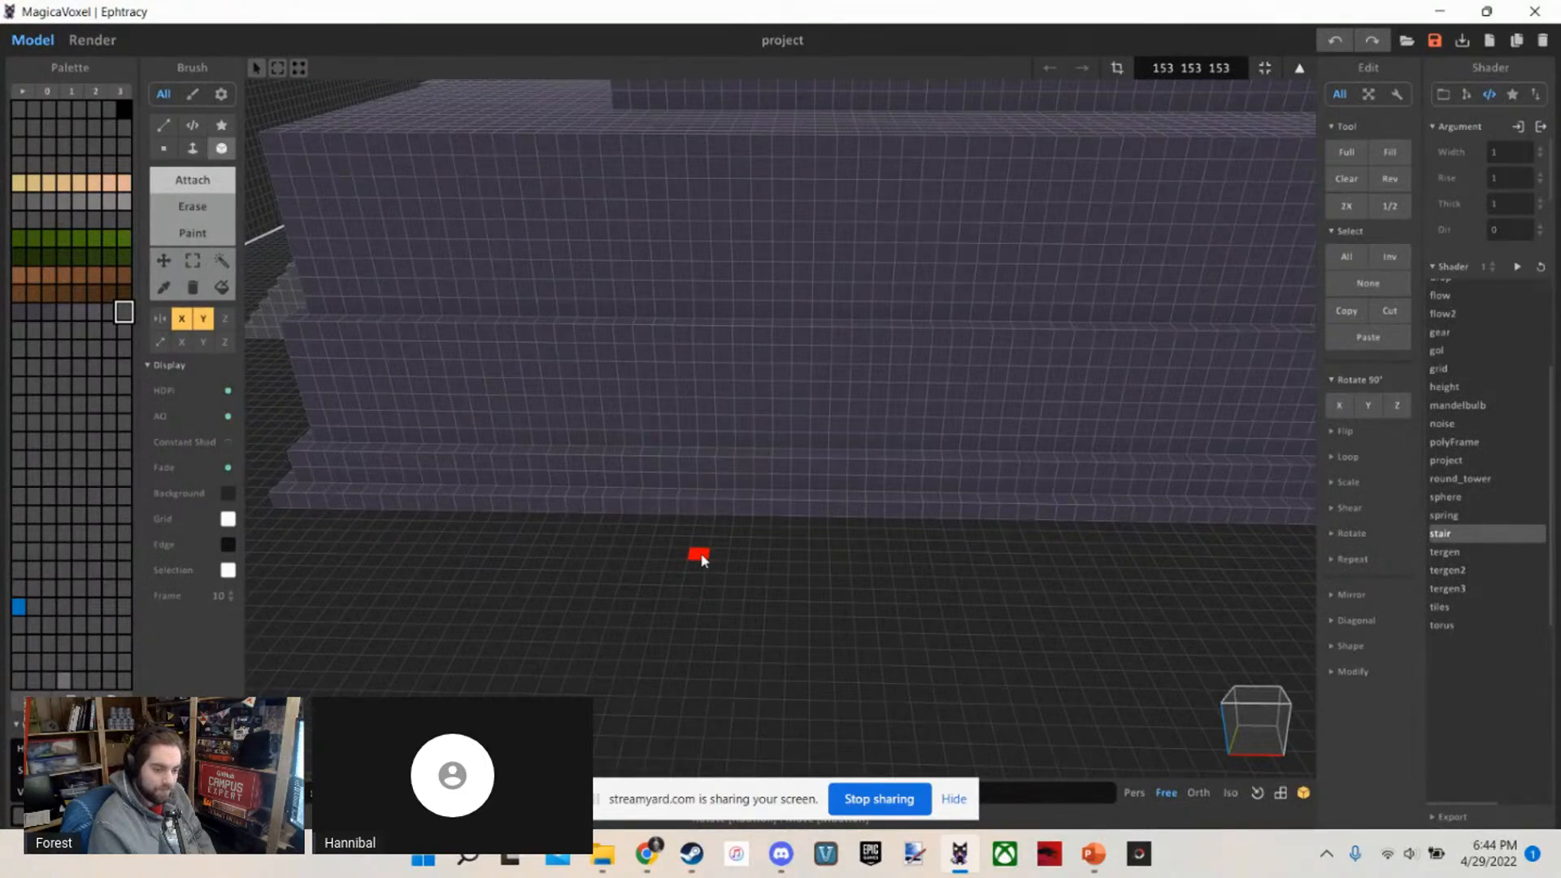
right_click_drag(700, 559, 793, 547)
key("r")
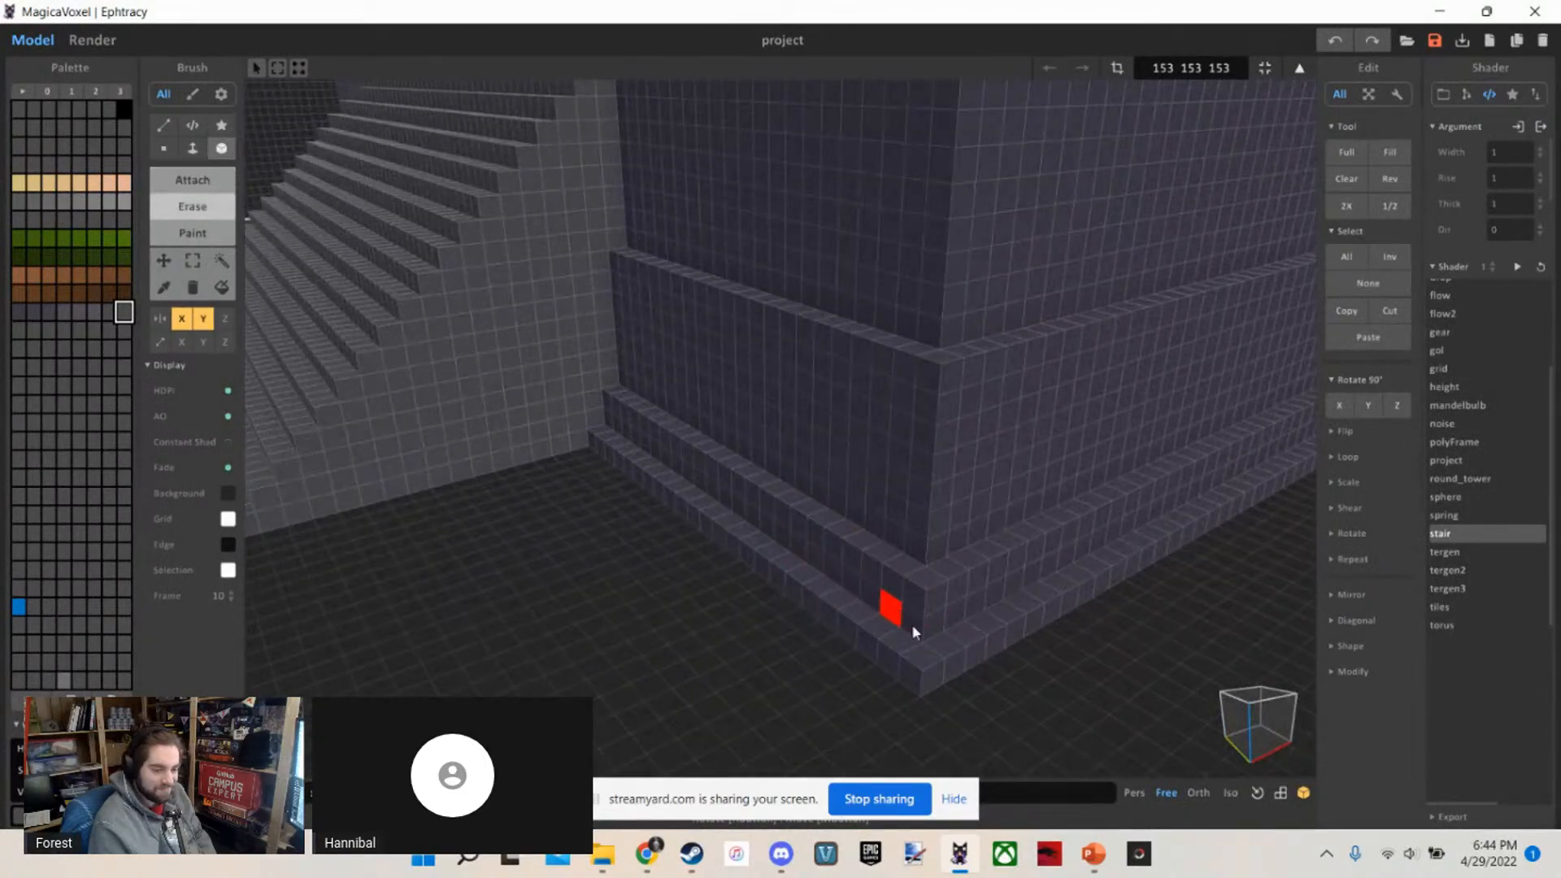
key("f")
left_click(969, 659)
right_click_drag(841, 629, 903, 622)
left_click(902, 622)
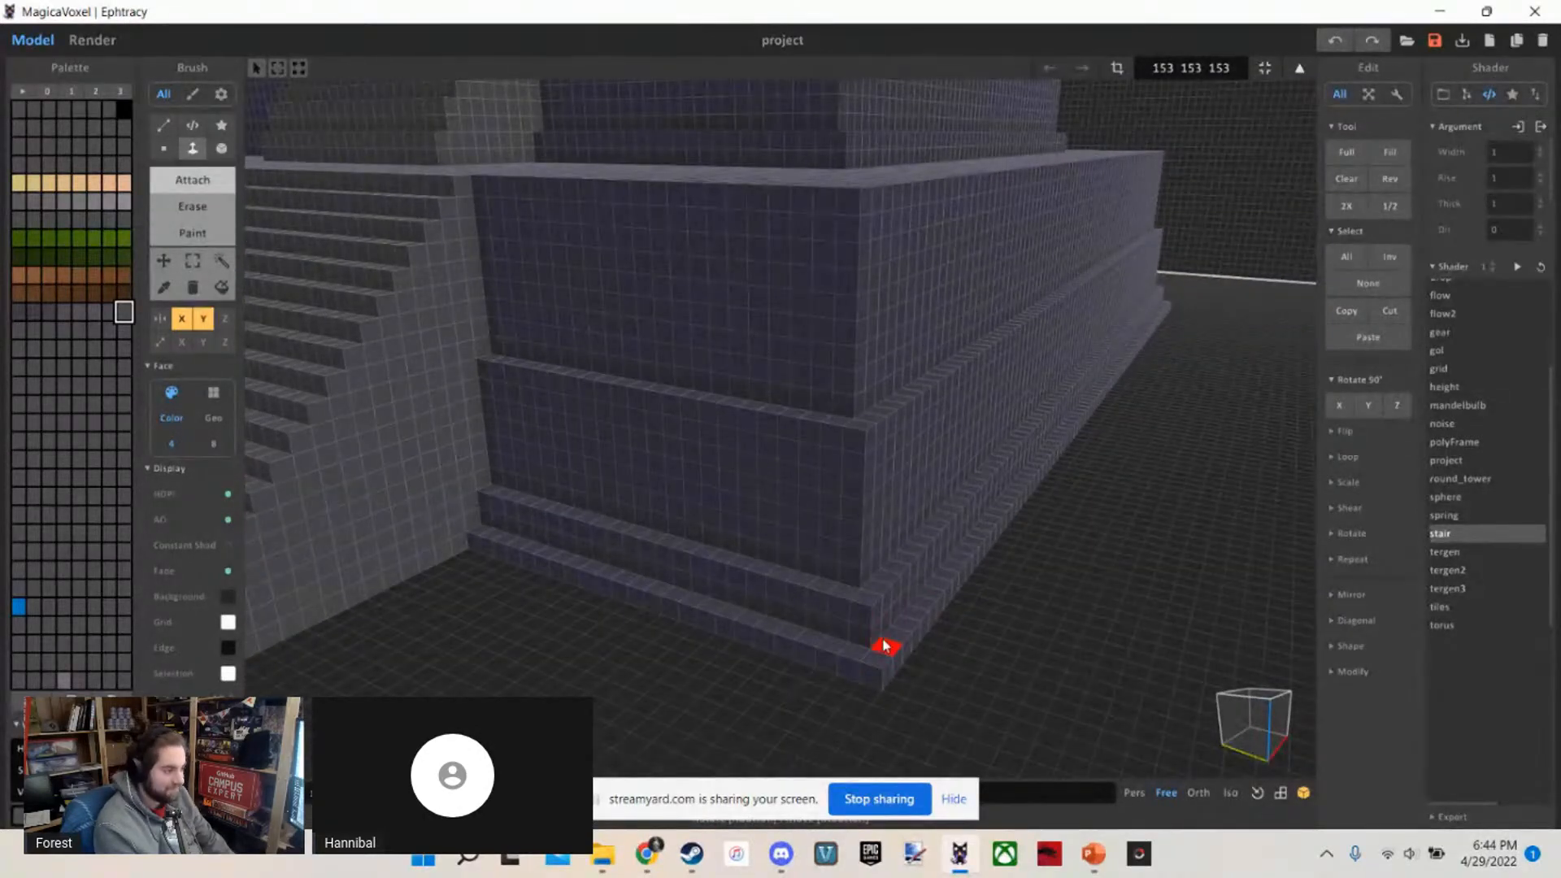
left_click(884, 643)
key("ctrl+z")
mouse_move(876, 640)
right_mouse_down()
mouse_move(755, 683)
mouse_move(710, 617)
mouse_move(478, 526)
right_mouse_up()
Place a flat rectangular box of grey voxels on the ground against the middle of the temple's stairless side
key("b")
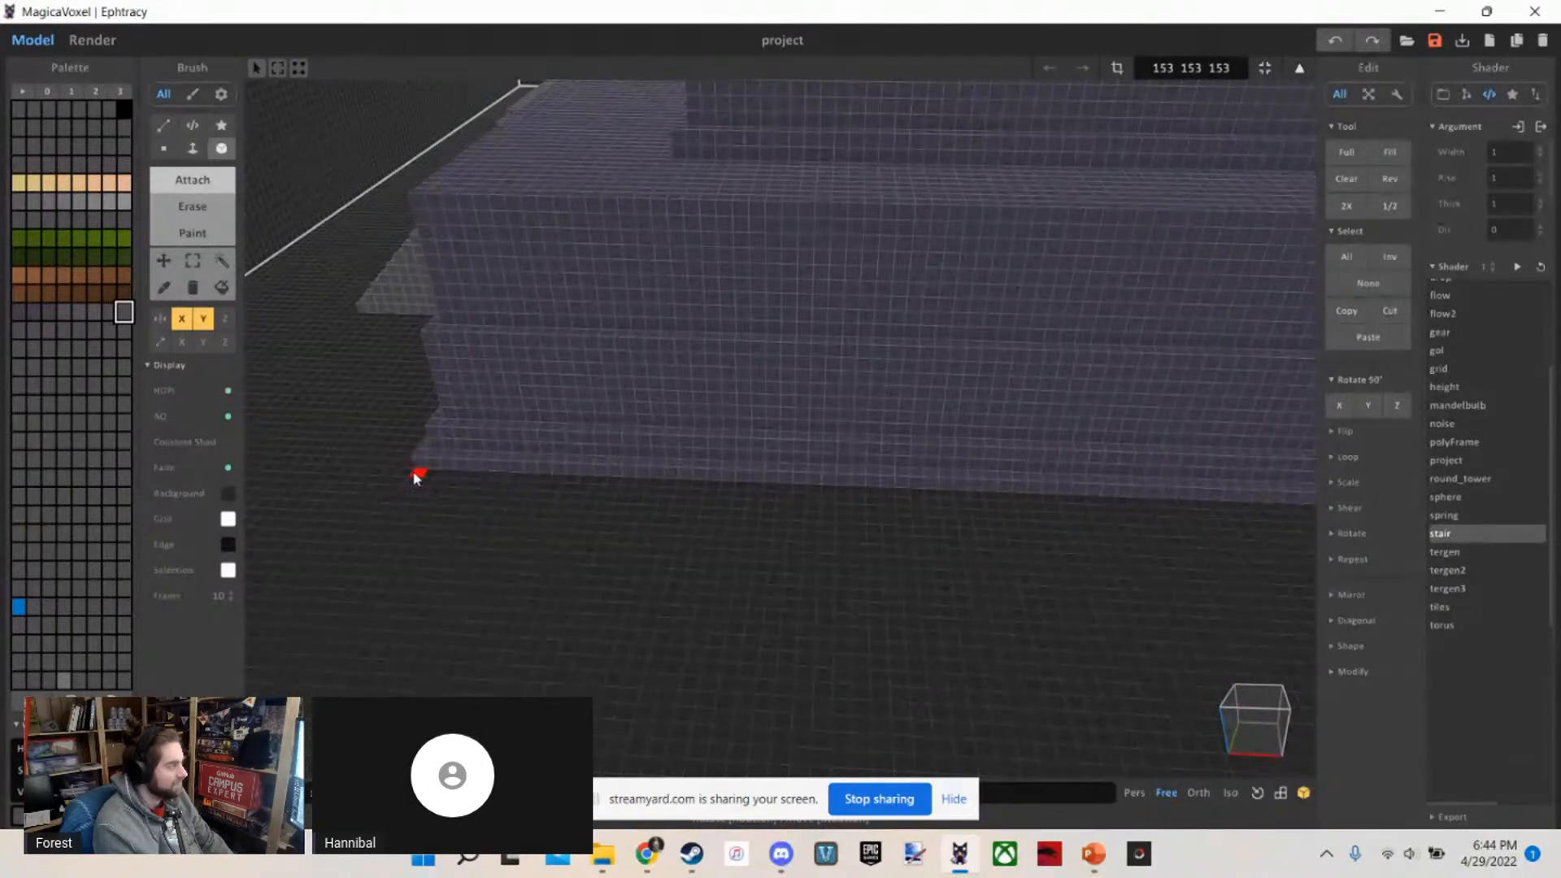
left_click(426, 470)
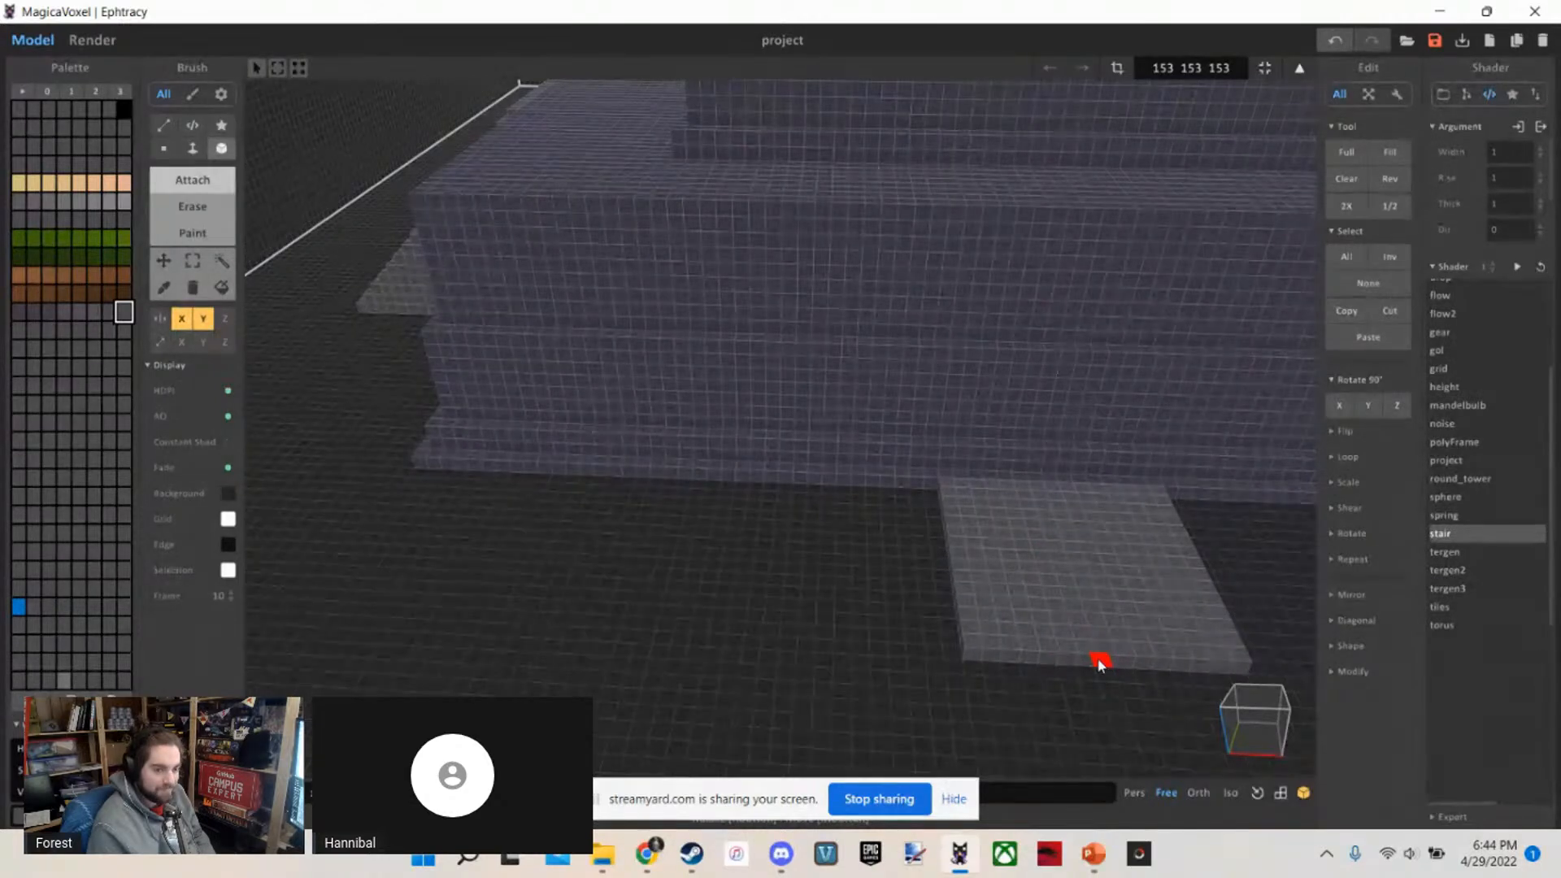
right_click_drag(1098, 663, 917, 599)
scroll(904, 538, "down", 4)
scroll(904, 539, "up", 4)
scroll(782, 677, "up", 1)
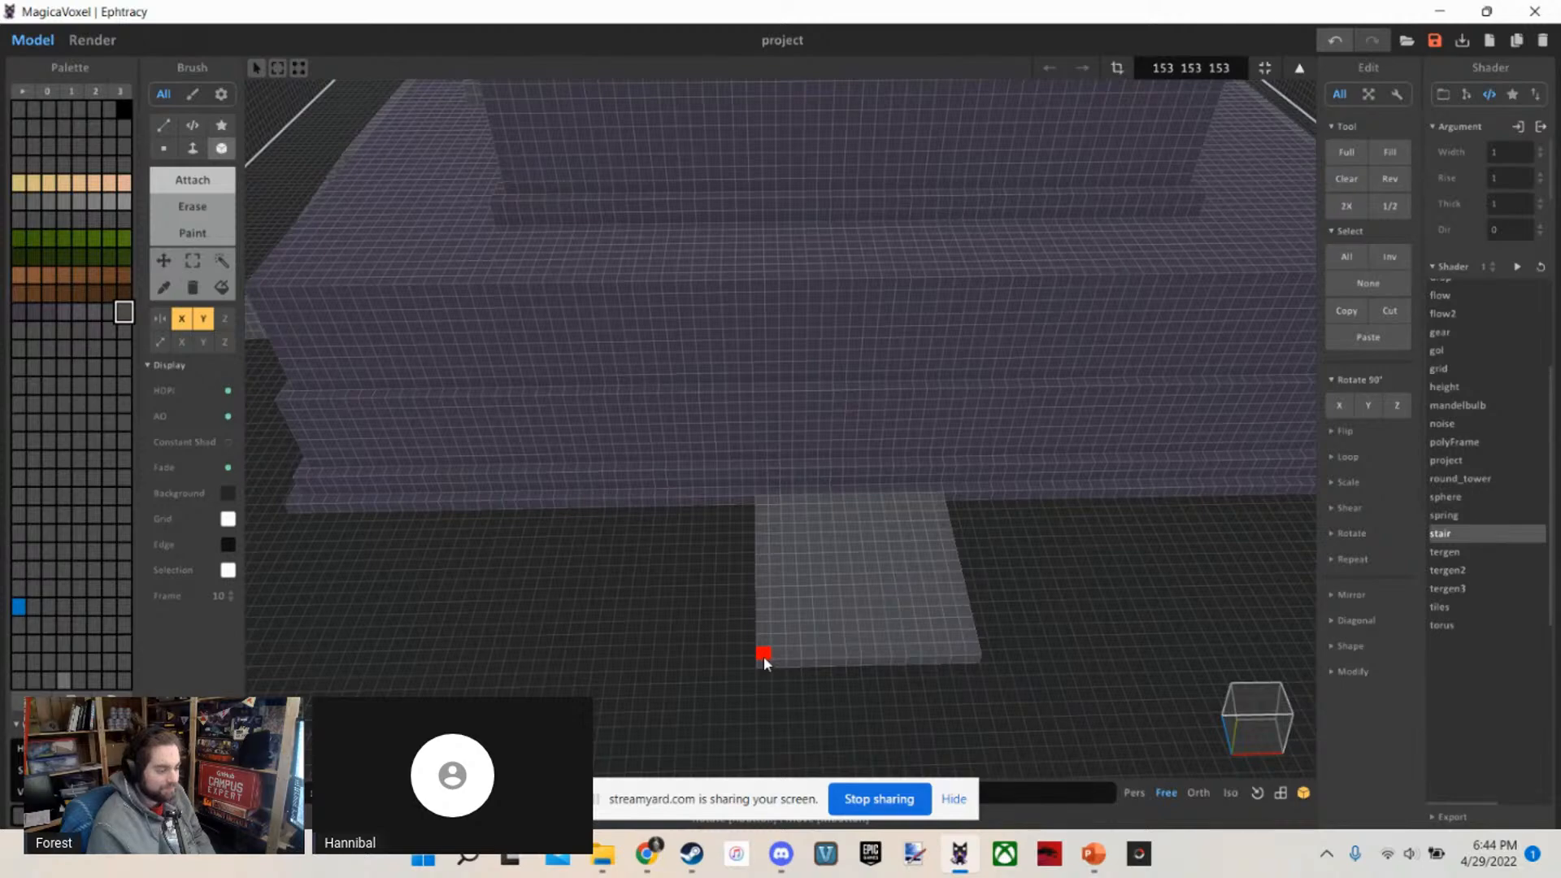
Place a one-voxel-high grey strip along the top tier's upper edge, directly above the ground slab
mouse_move(761, 659)
right_mouse_down()
mouse_move(742, 539)
mouse_move(786, 524)
right_mouse_up()
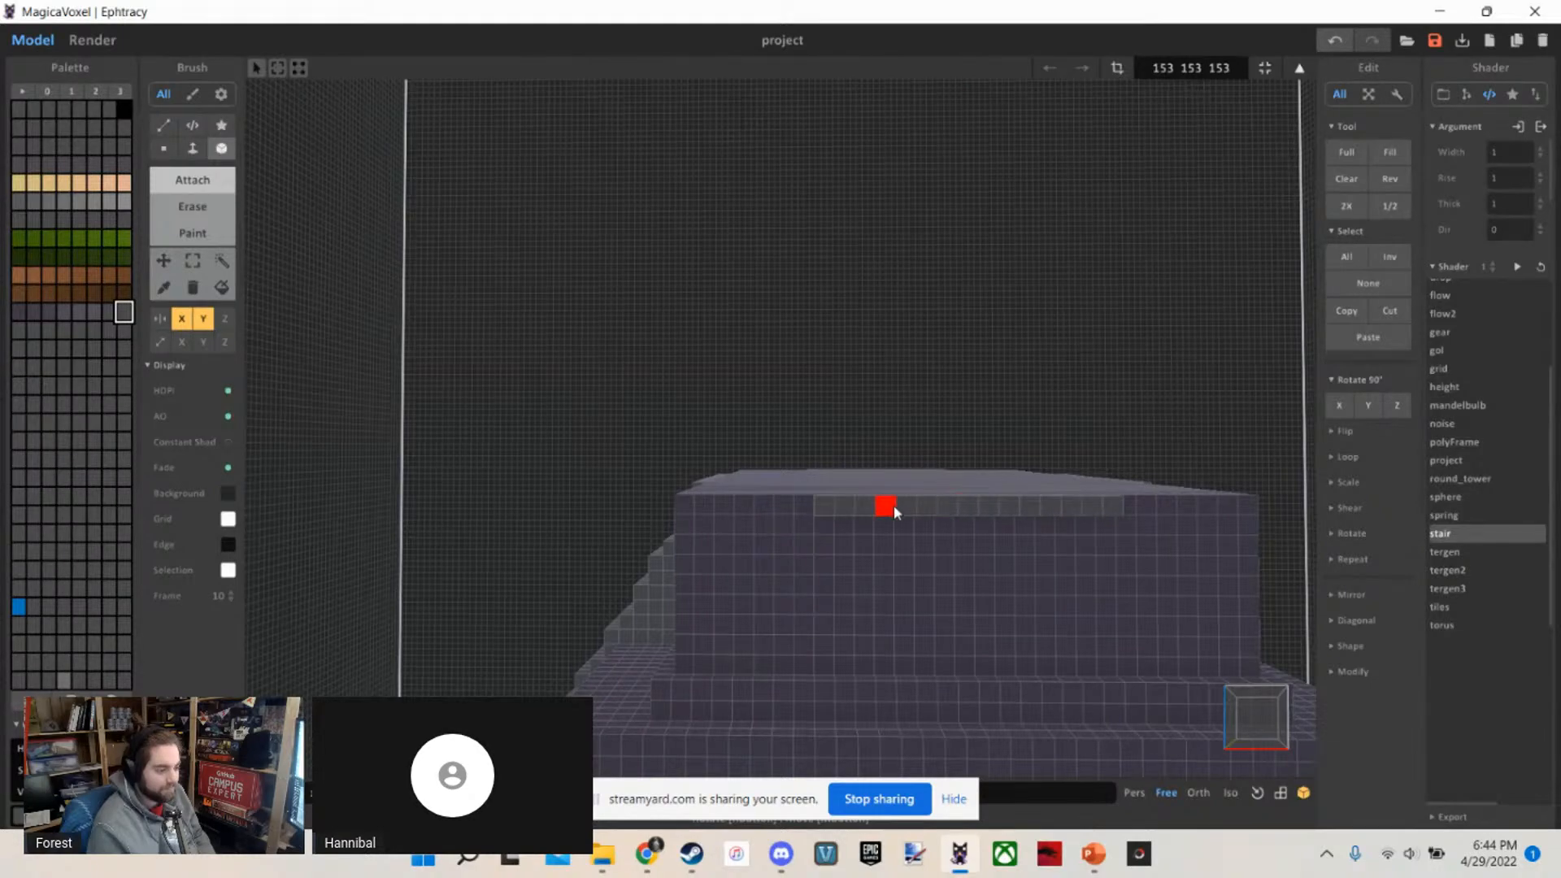
scroll(895, 512, "down", 5)
right_click_drag(894, 512, 931, 700)
scroll(956, 575, "up", 3)
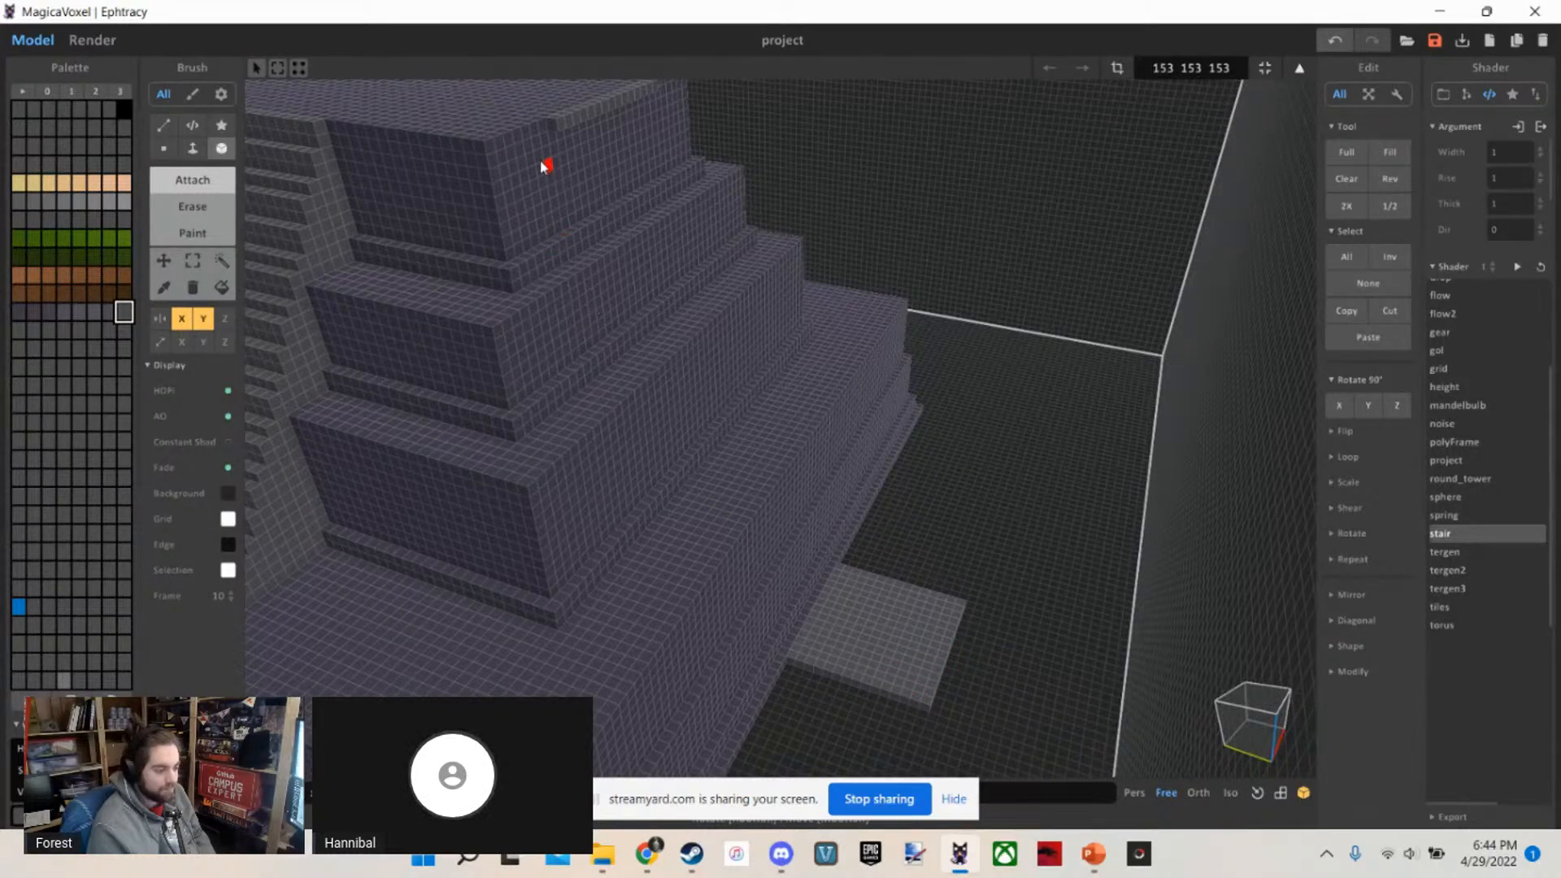
right_click_drag(542, 163, 963, 312)
mouse_move(891, 707)
right_mouse_down()
mouse_move(1073, 749)
mouse_move(1047, 740)
right_mouse_up()
key("l")
right_click_drag(923, 691, 889, 642)
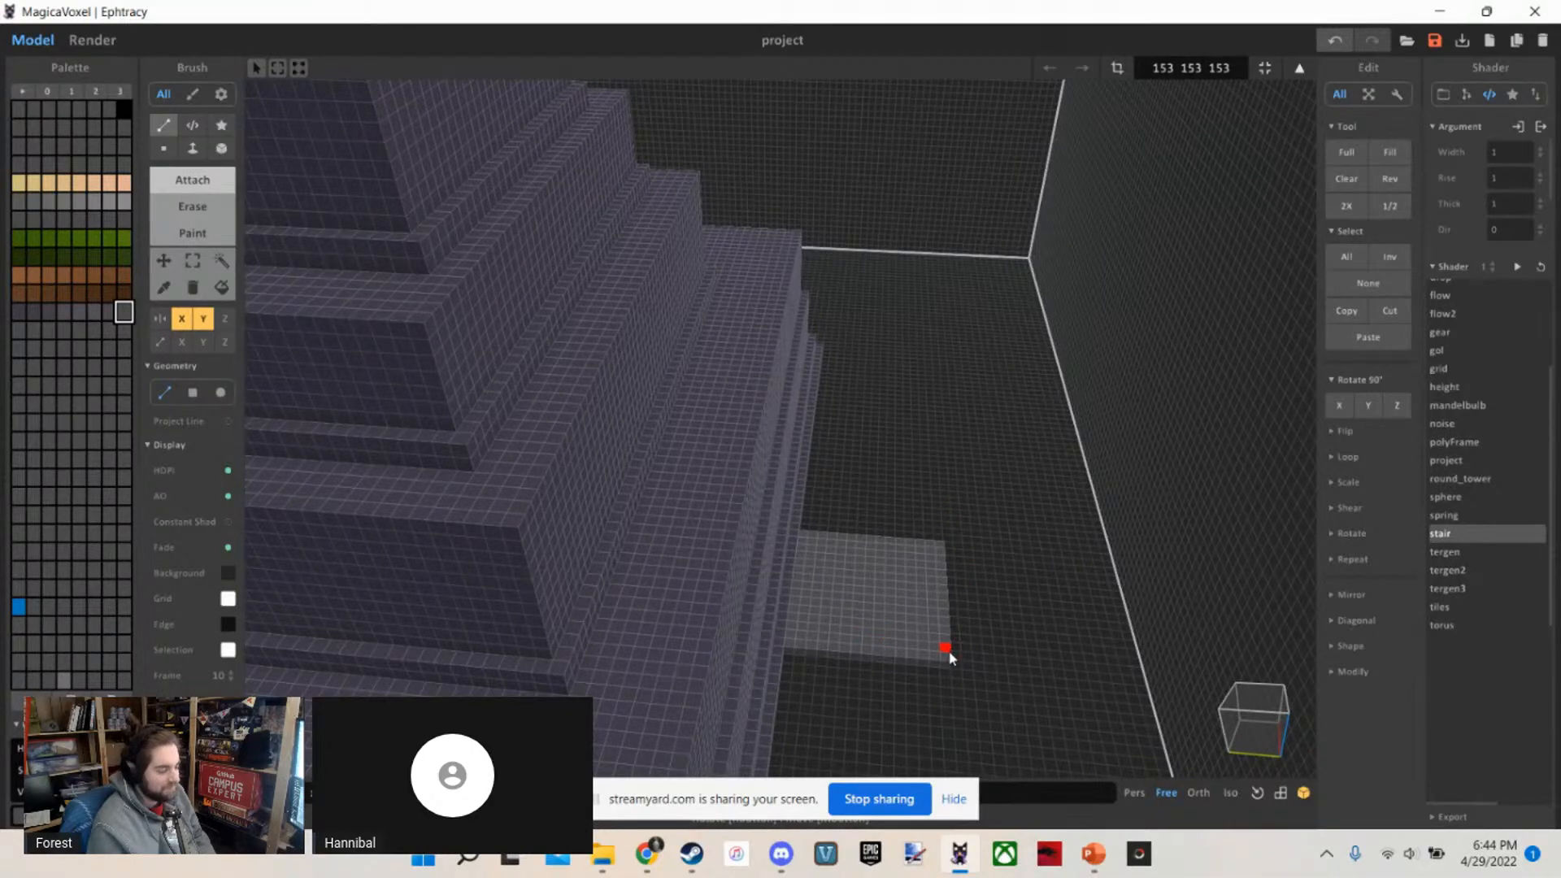
left_click_drag(871, 618, 554, 206)
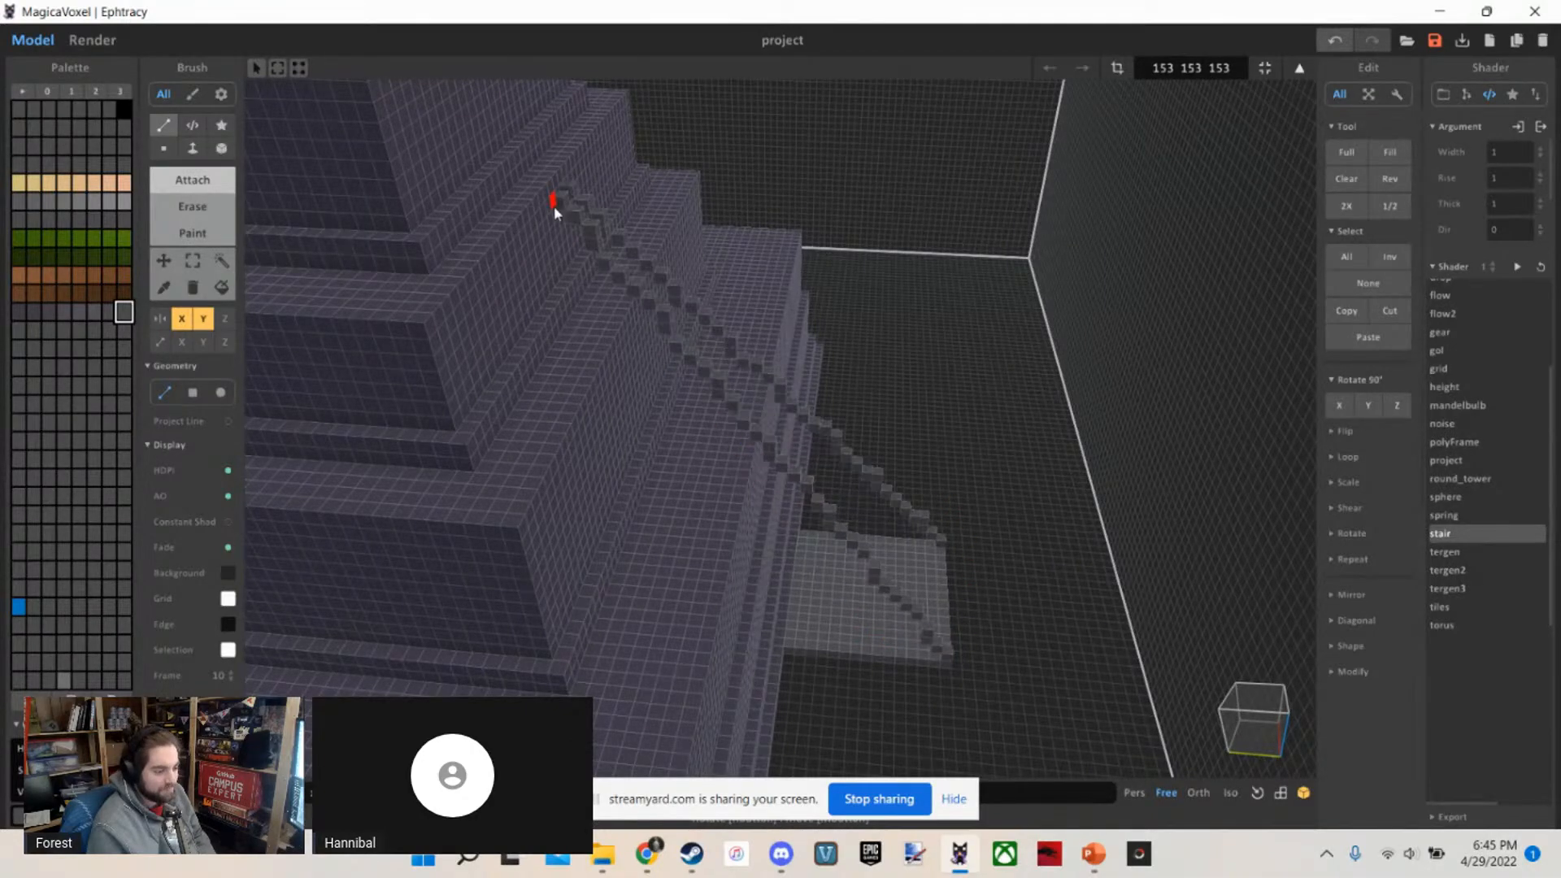
key("ctrl+z")
right_click_drag(935, 525, 921, 450)
scroll(923, 449, "down", 1)
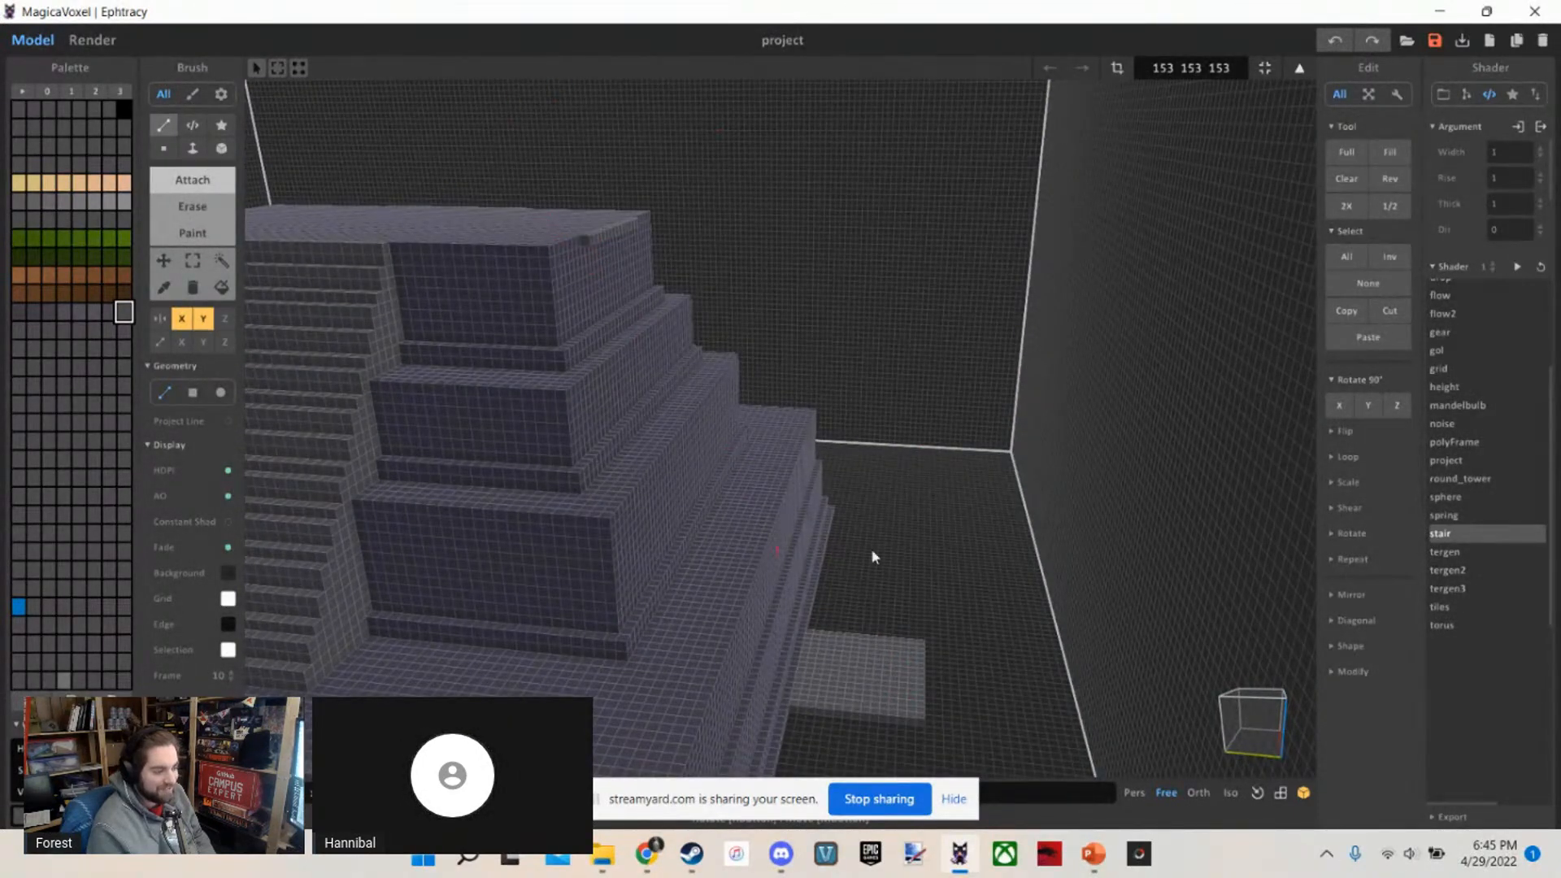
left_click_drag(624, 382, 586, 251)
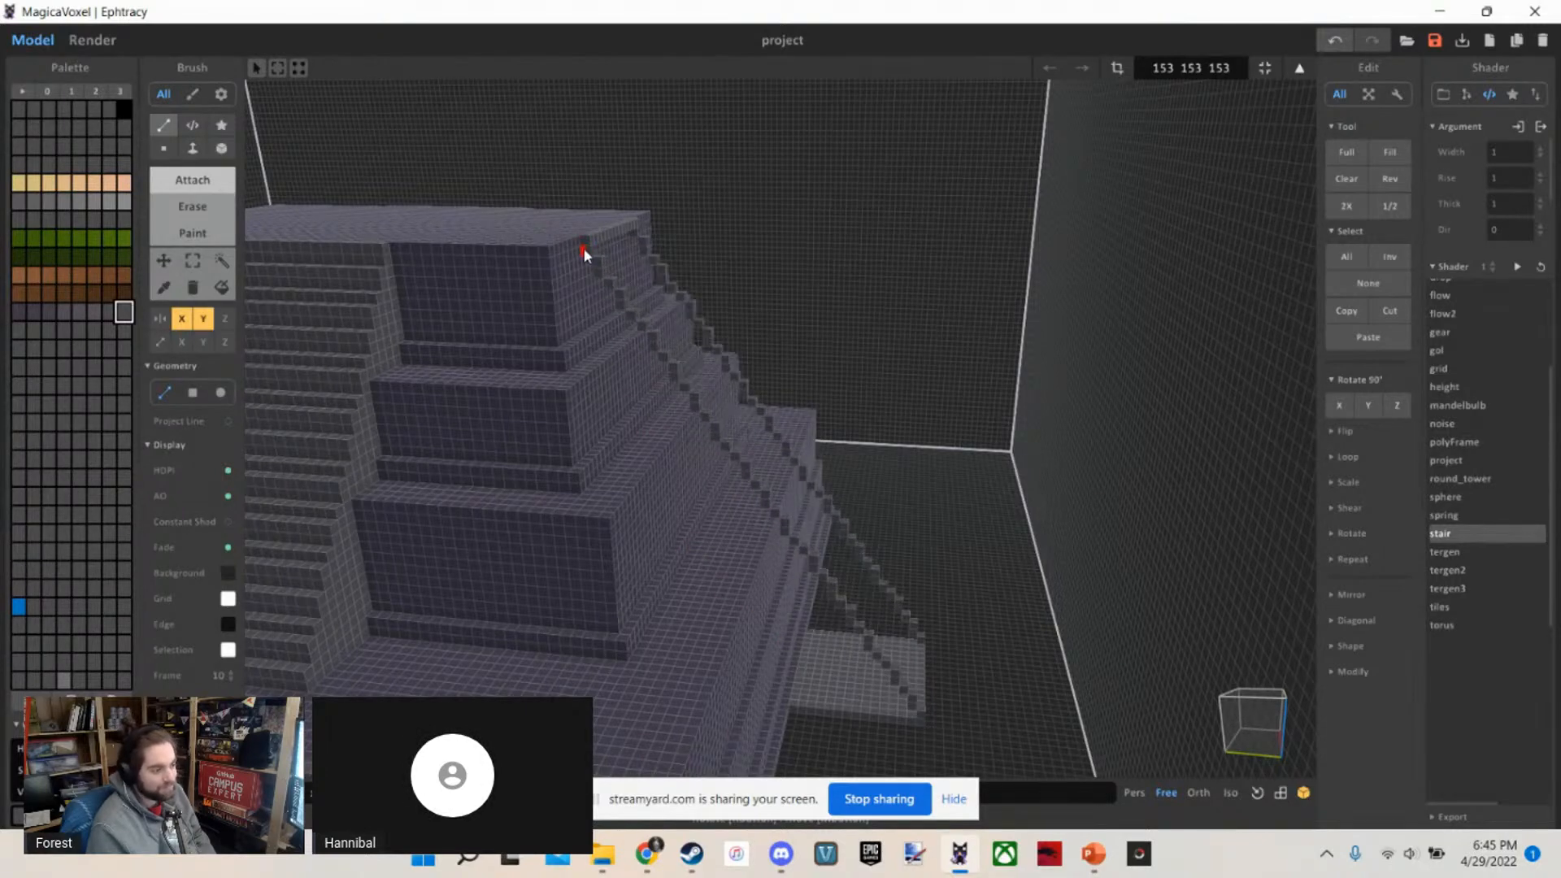
Draw mirrored guide lines from the ground slab's outer corners up to the ends of the grey strip on the top tier
right_click_drag(719, 377, 917, 697)
scroll(701, 353, "up", 2)
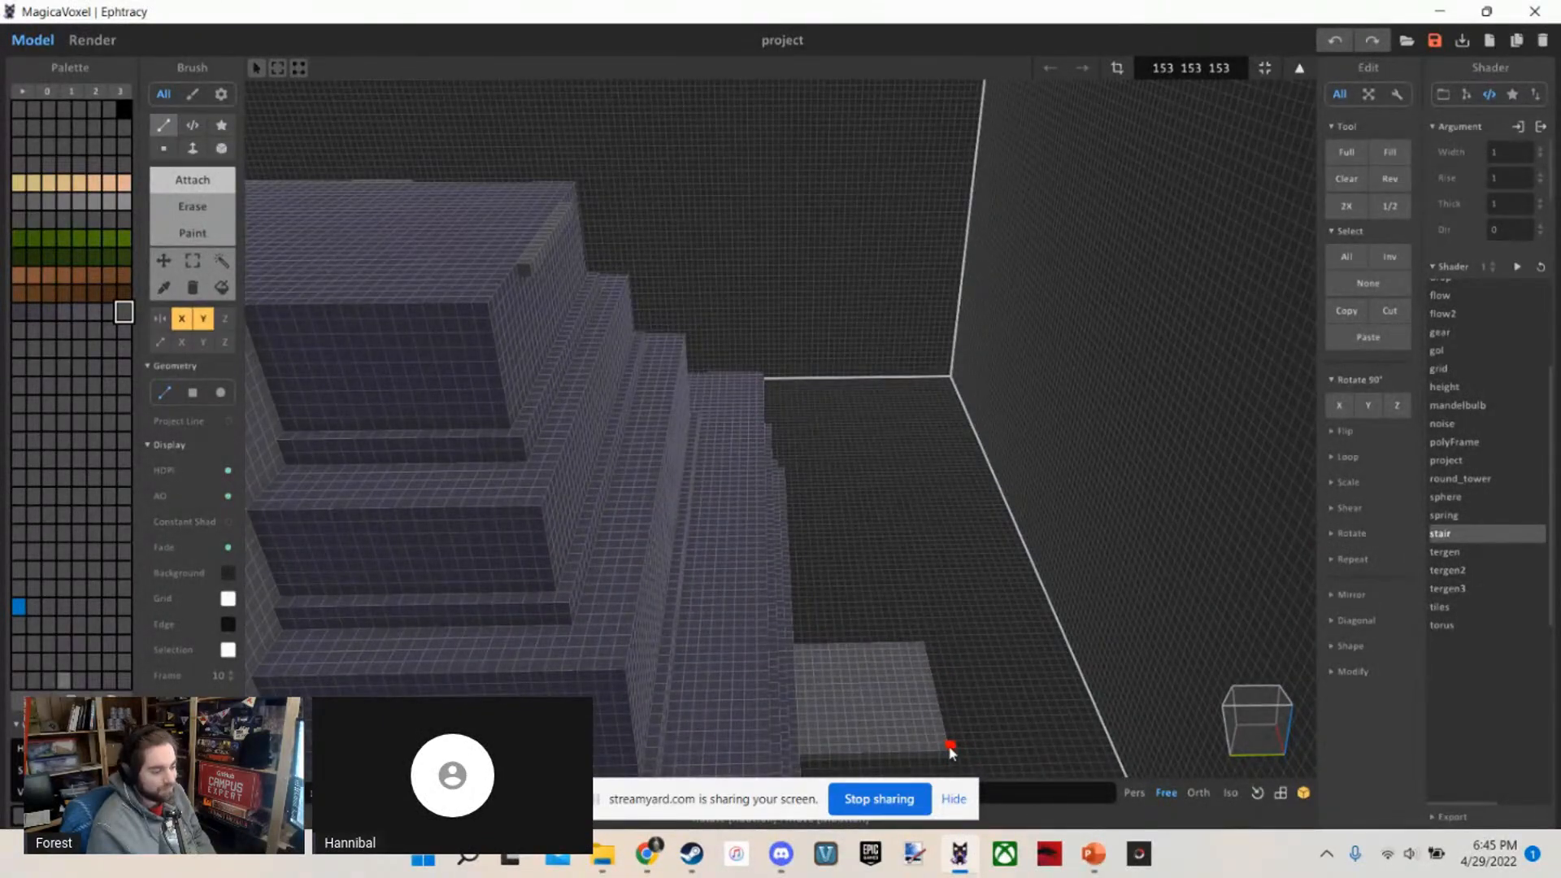
left_click_drag(872, 698, 527, 307)
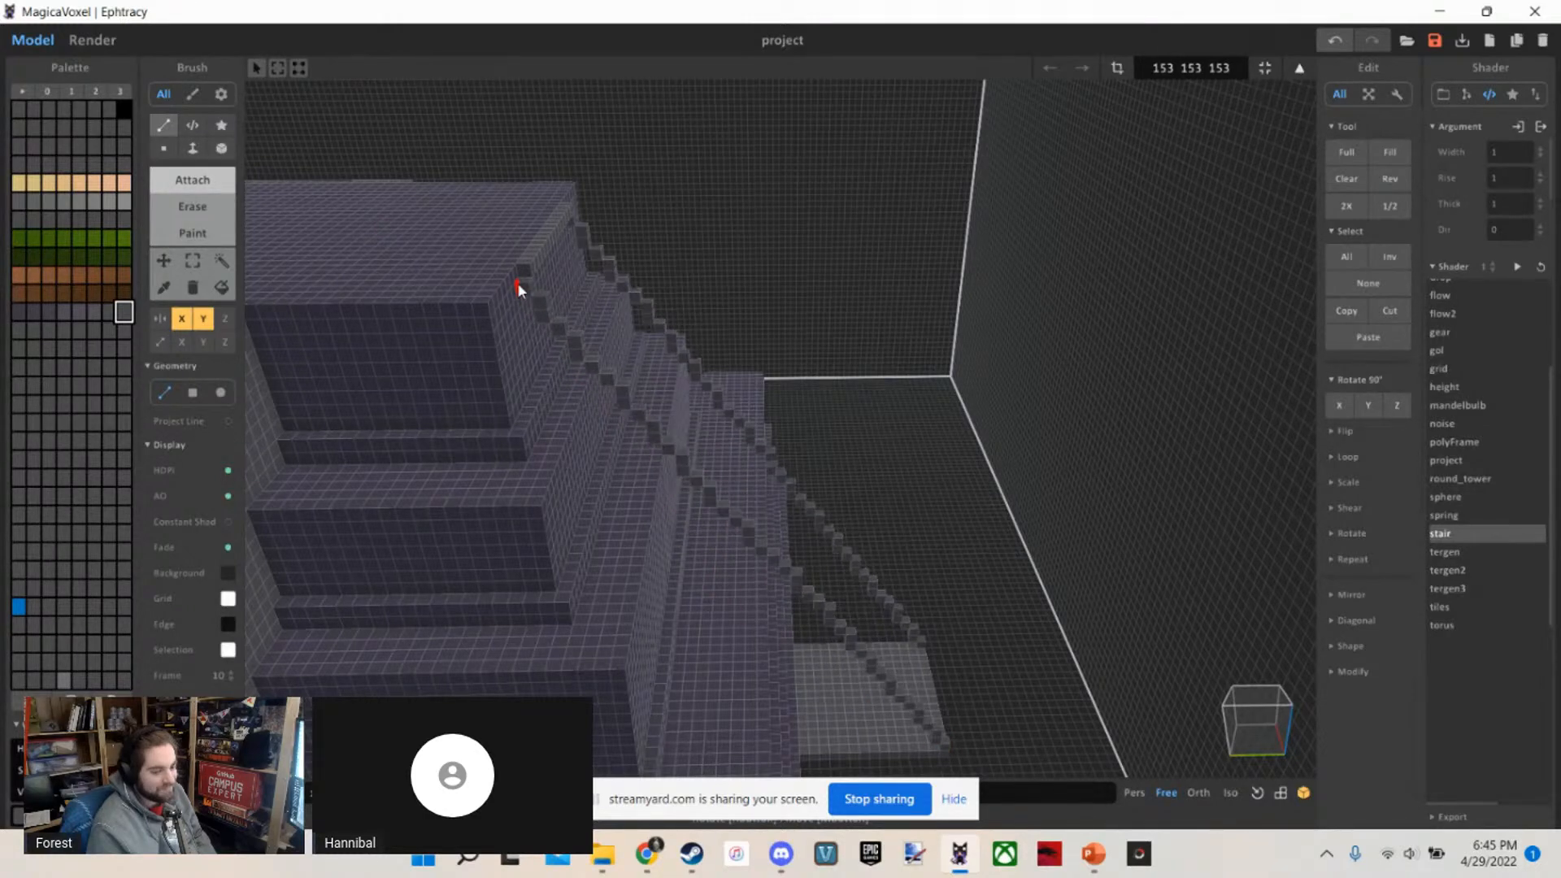
left_click_drag(518, 283, 521, 282)
Fill the lowest steps of the side staircase with grey voxels between the two guide lines, starting at the ground slab and extending faces in Attach mode
right_click_drag(662, 366, 623, 372)
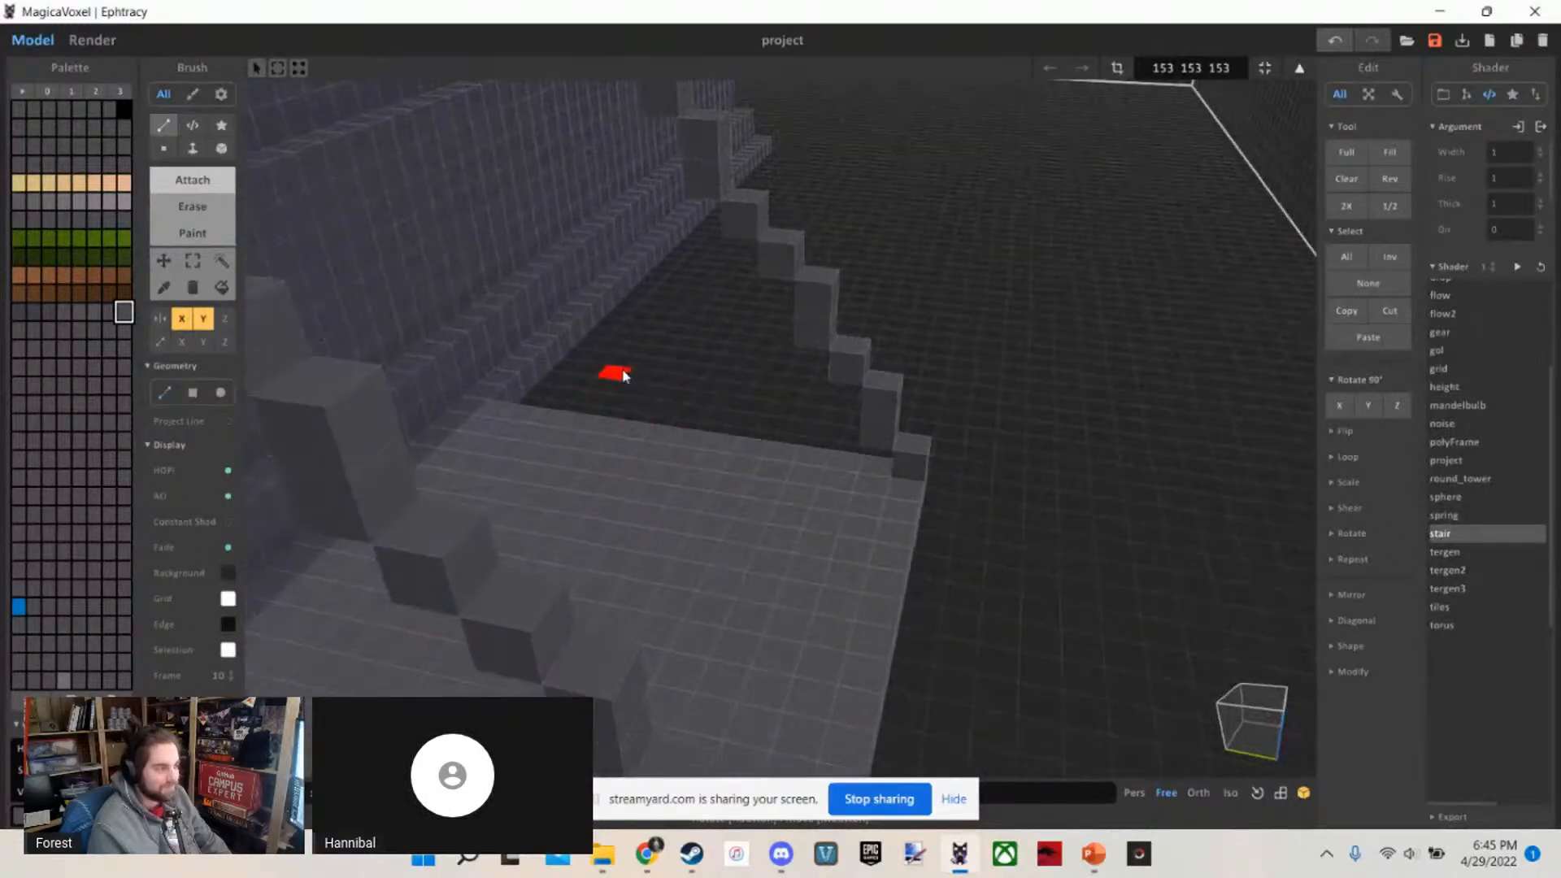
scroll(781, 473, "down", 3)
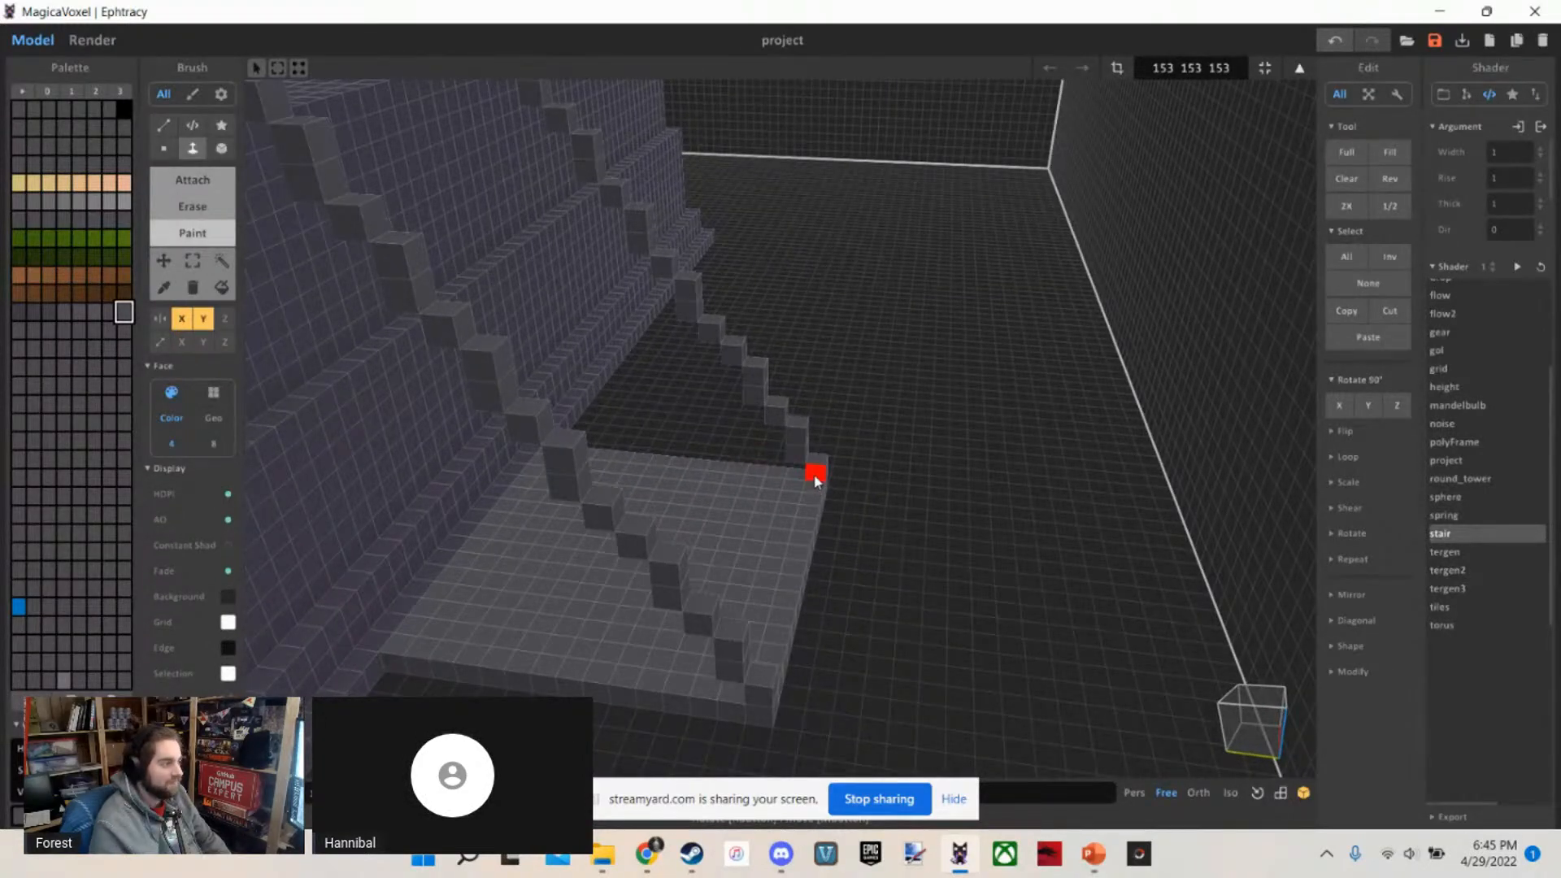
scroll(780, 472, "up", 2)
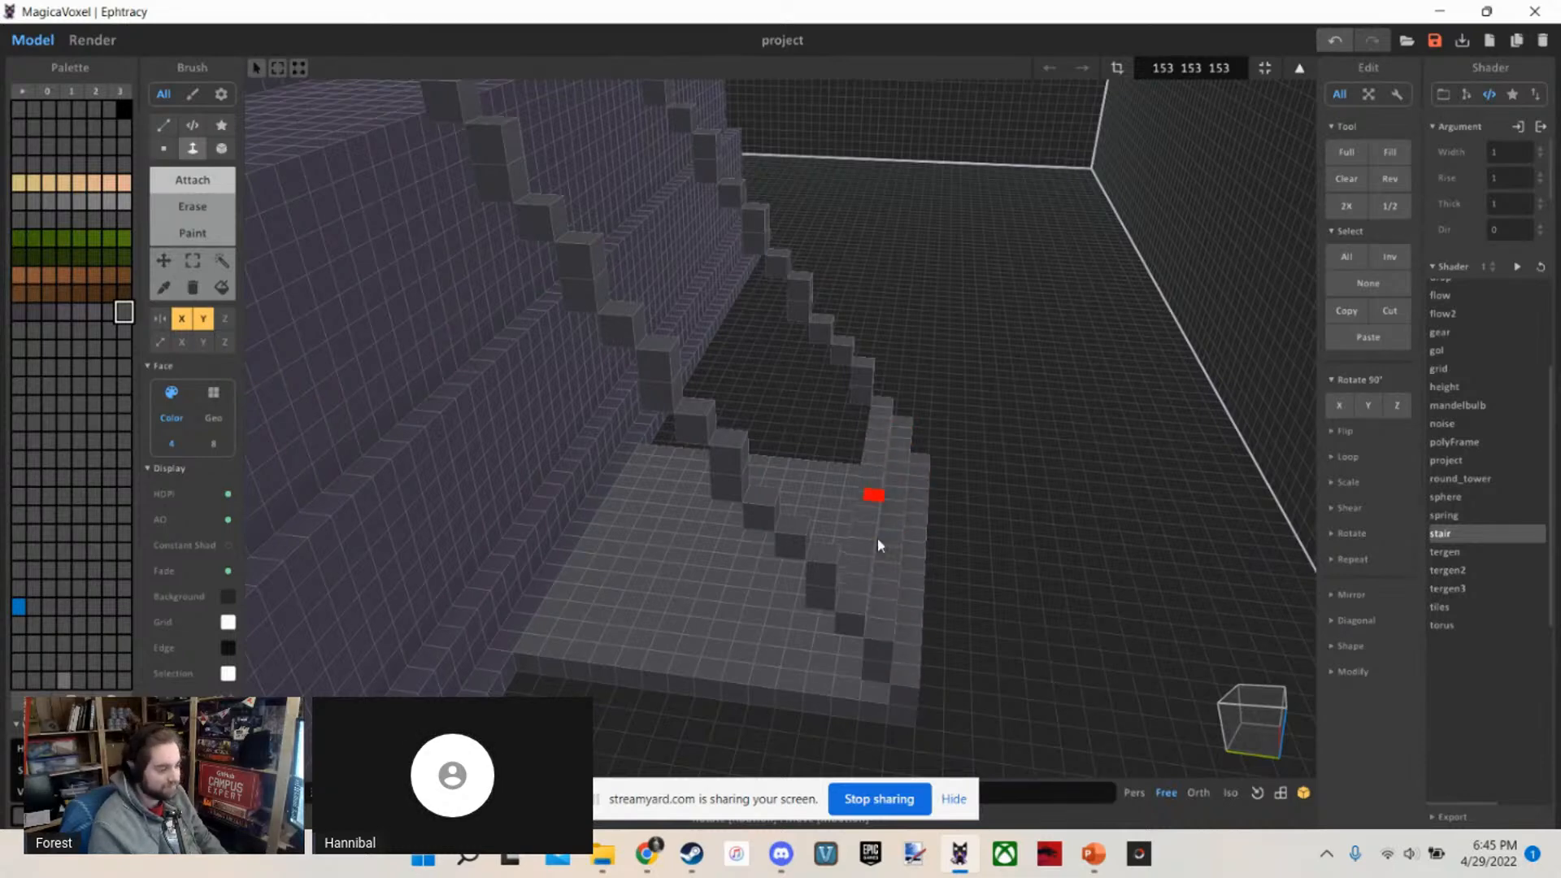
right_click_drag(887, 530, 837, 510)
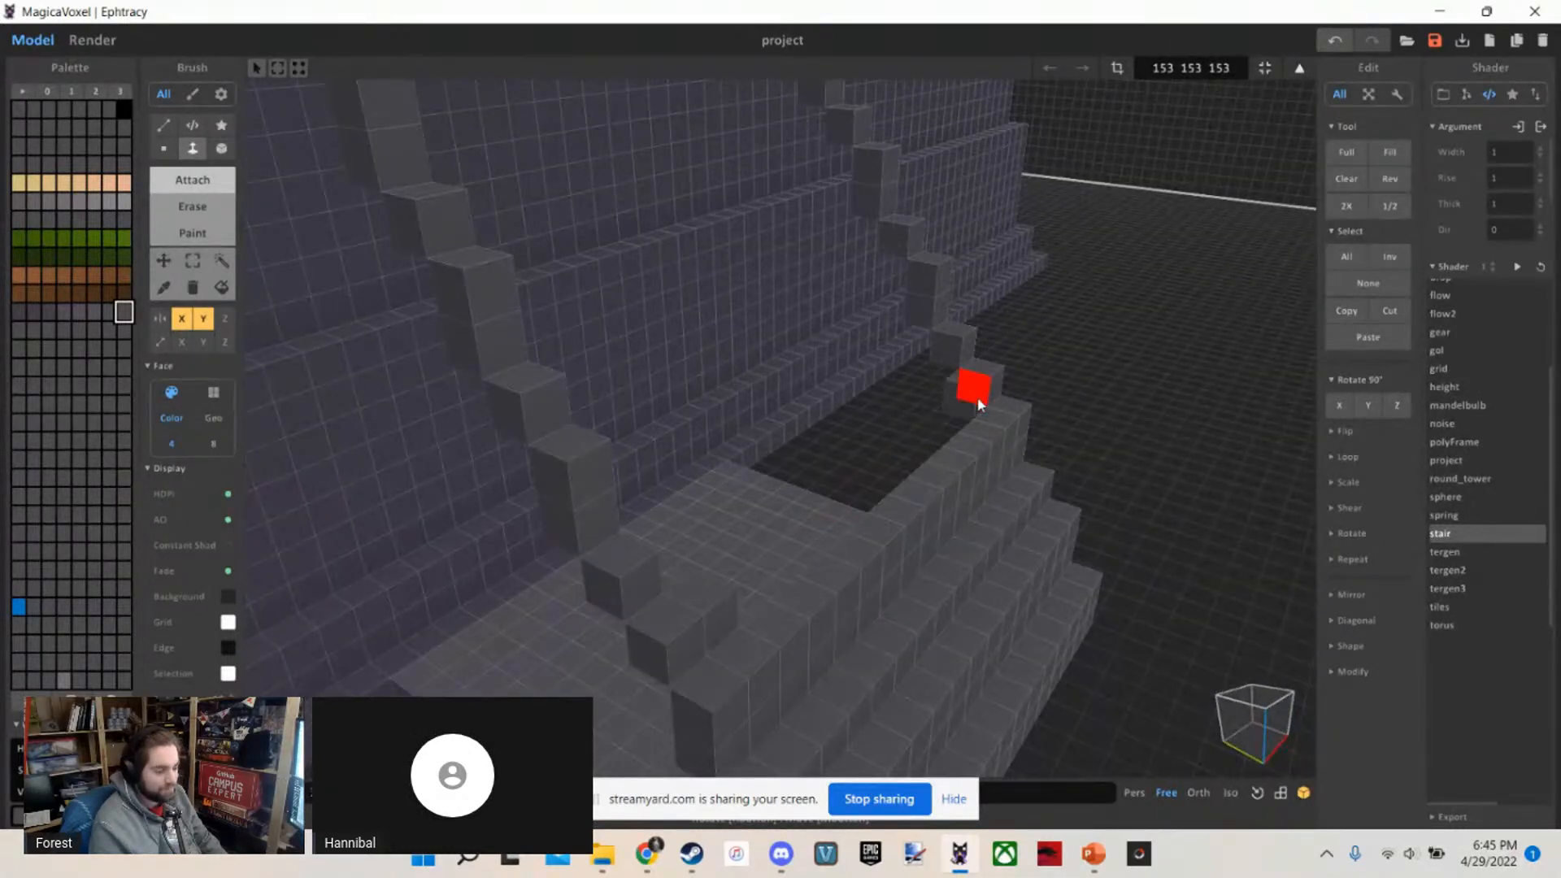
right_click_drag(875, 457, 894, 418)
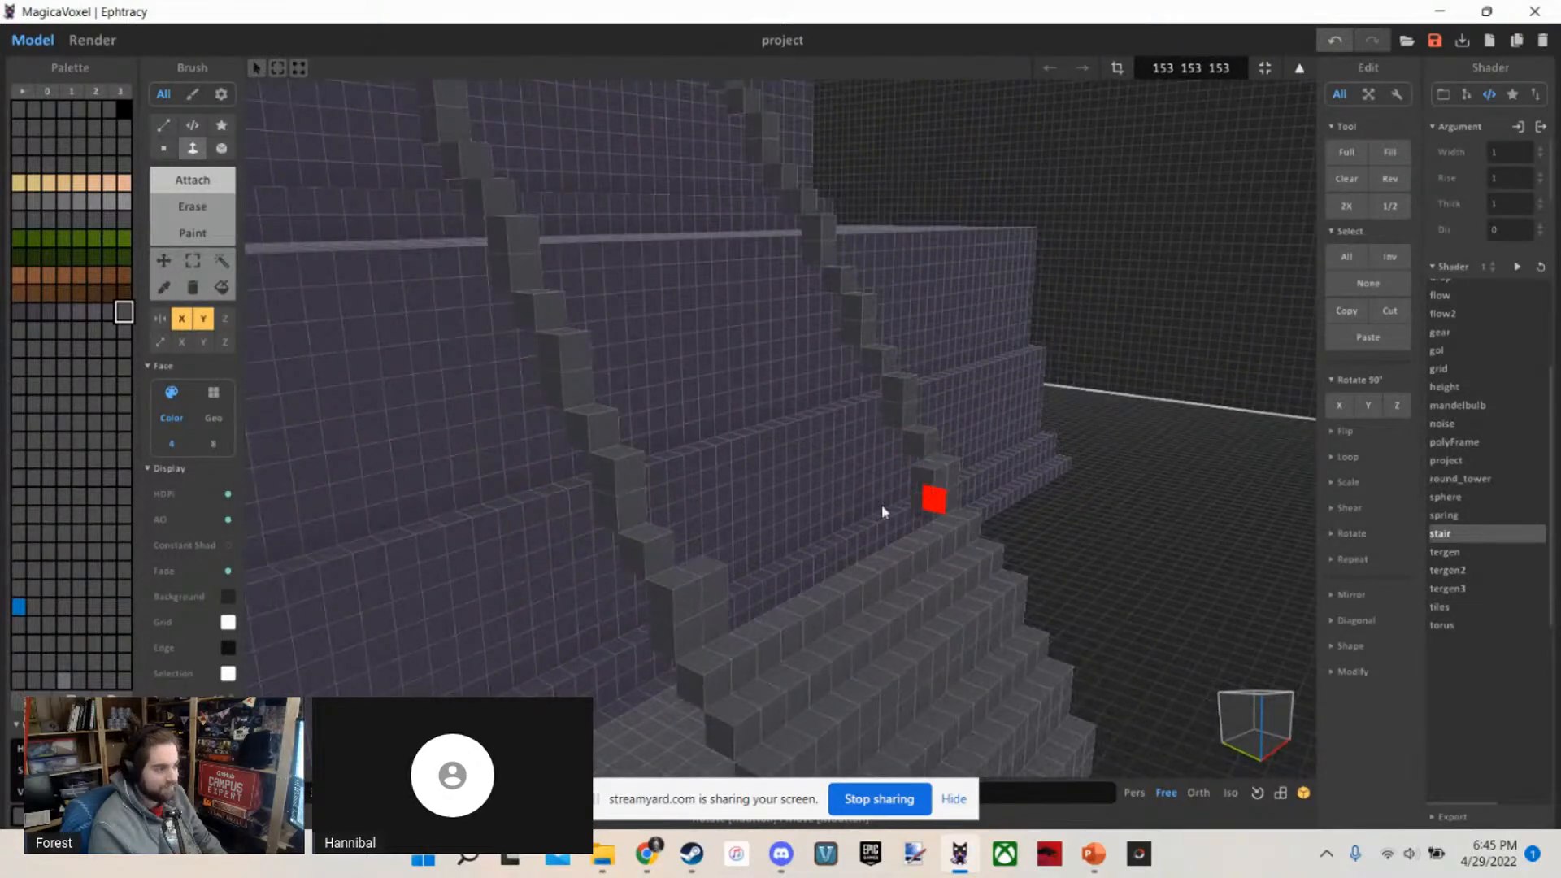
mouse_move(808, 495)
right_mouse_down()
mouse_move(794, 442)
mouse_move(812, 483)
right_mouse_up()
Continue extending grey steps across between the guide lines, carrying the side staircase past the upper edge of the base tier
left_click(943, 461)
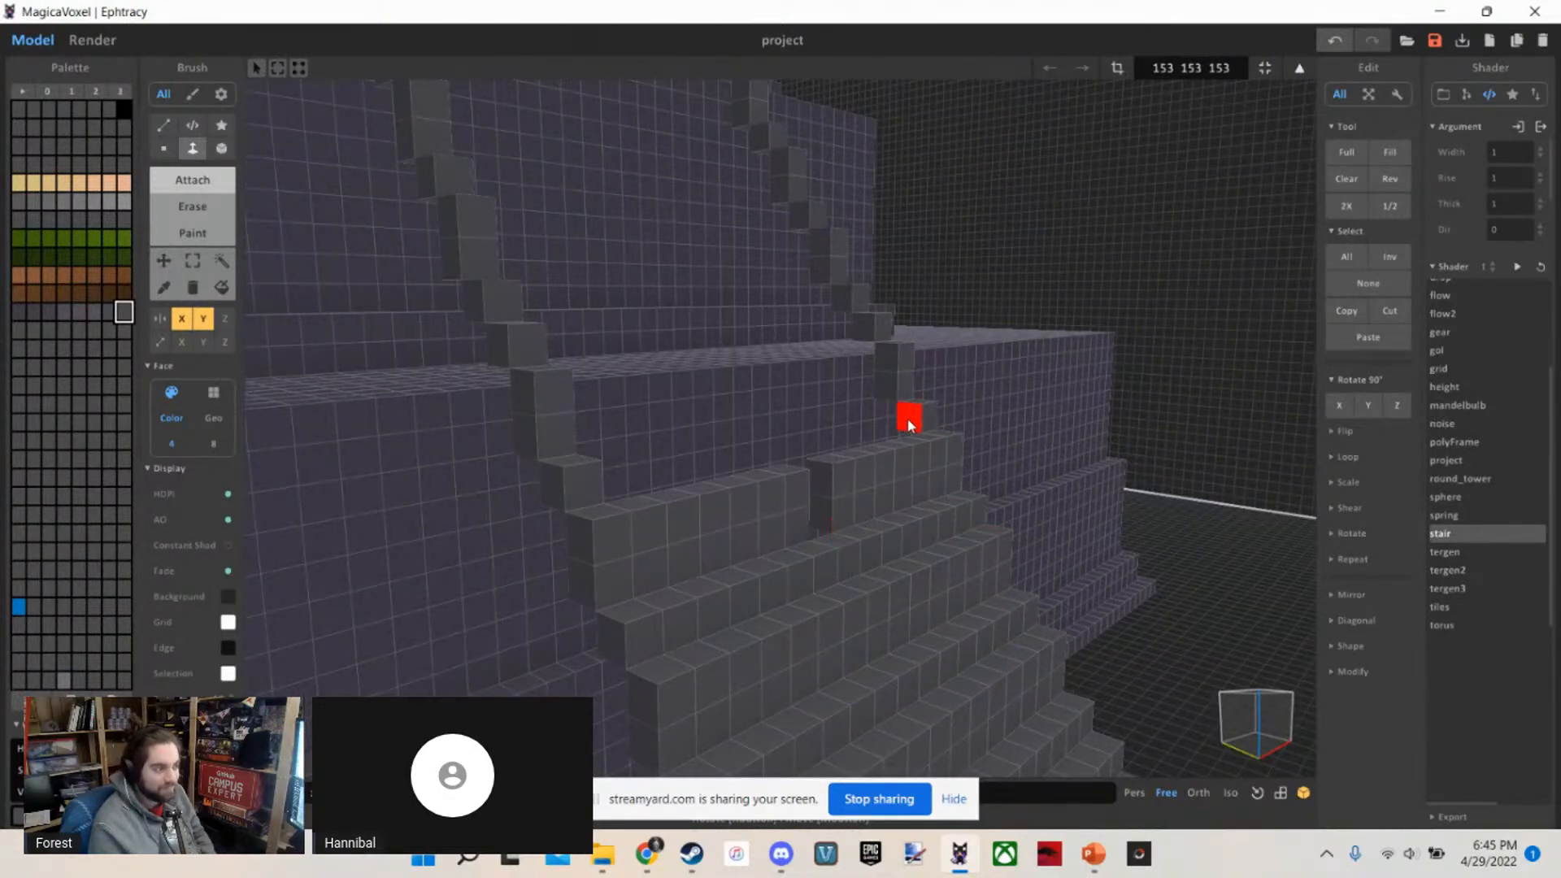
right_click_drag(827, 481, 1087, 558)
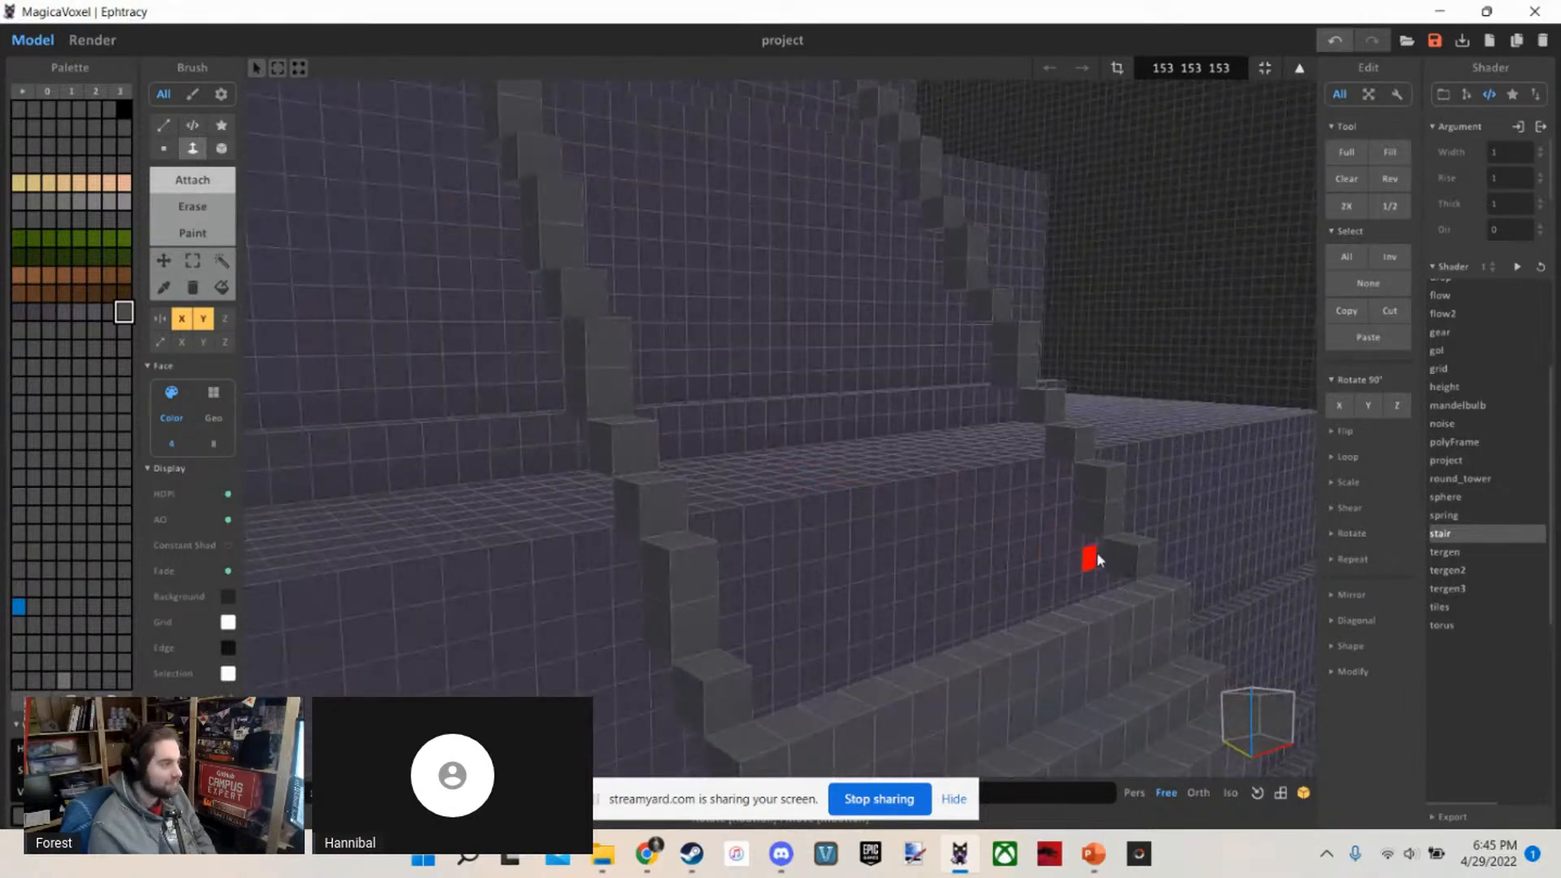
left_click(1064, 531)
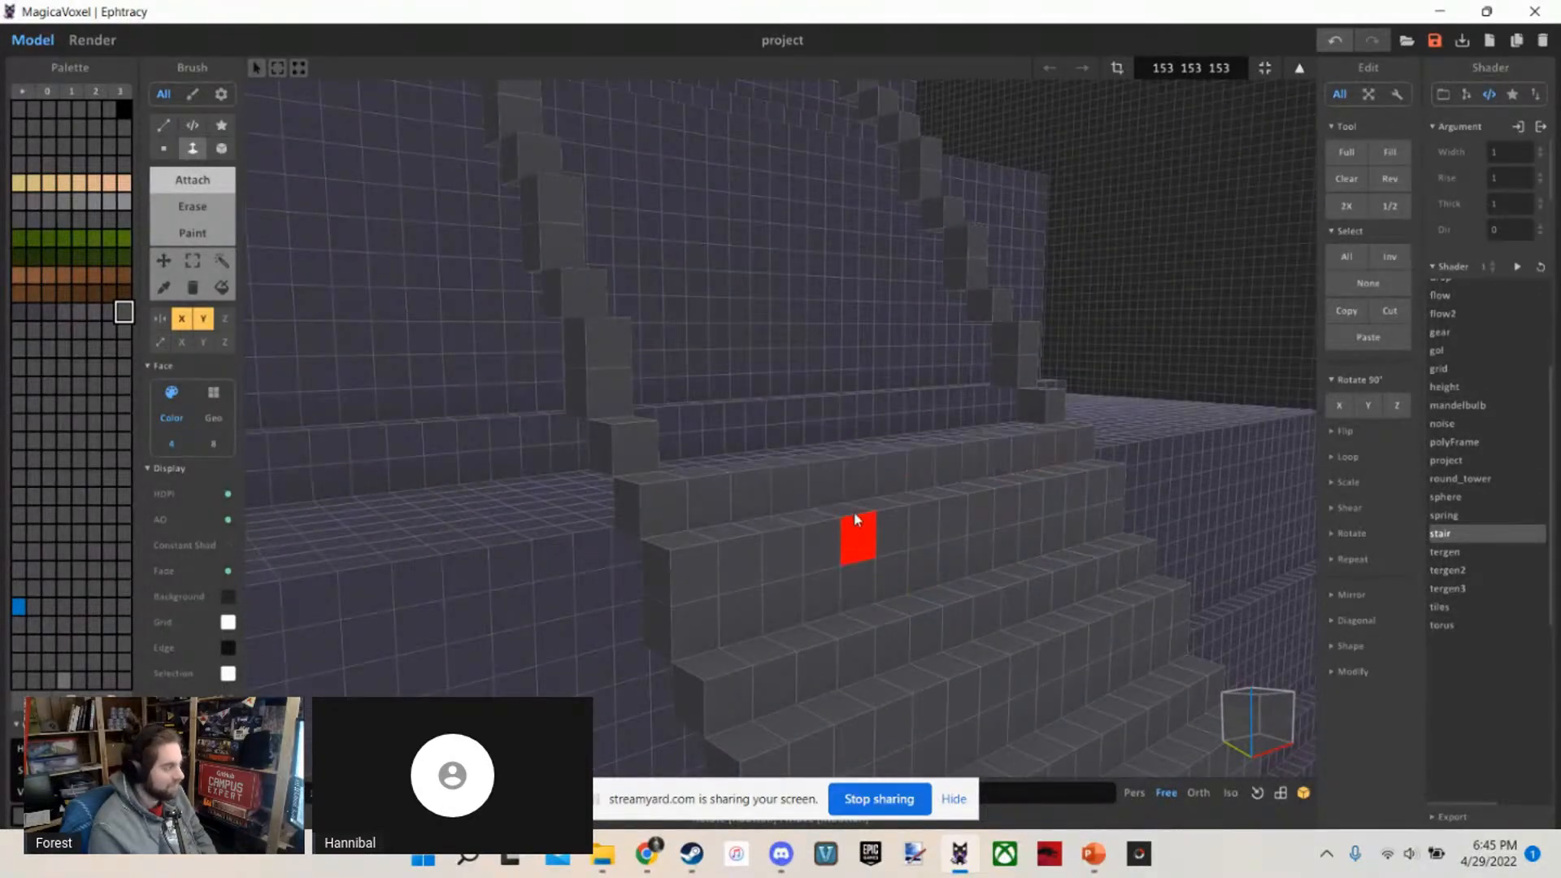
right_click_drag(856, 520, 955, 491)
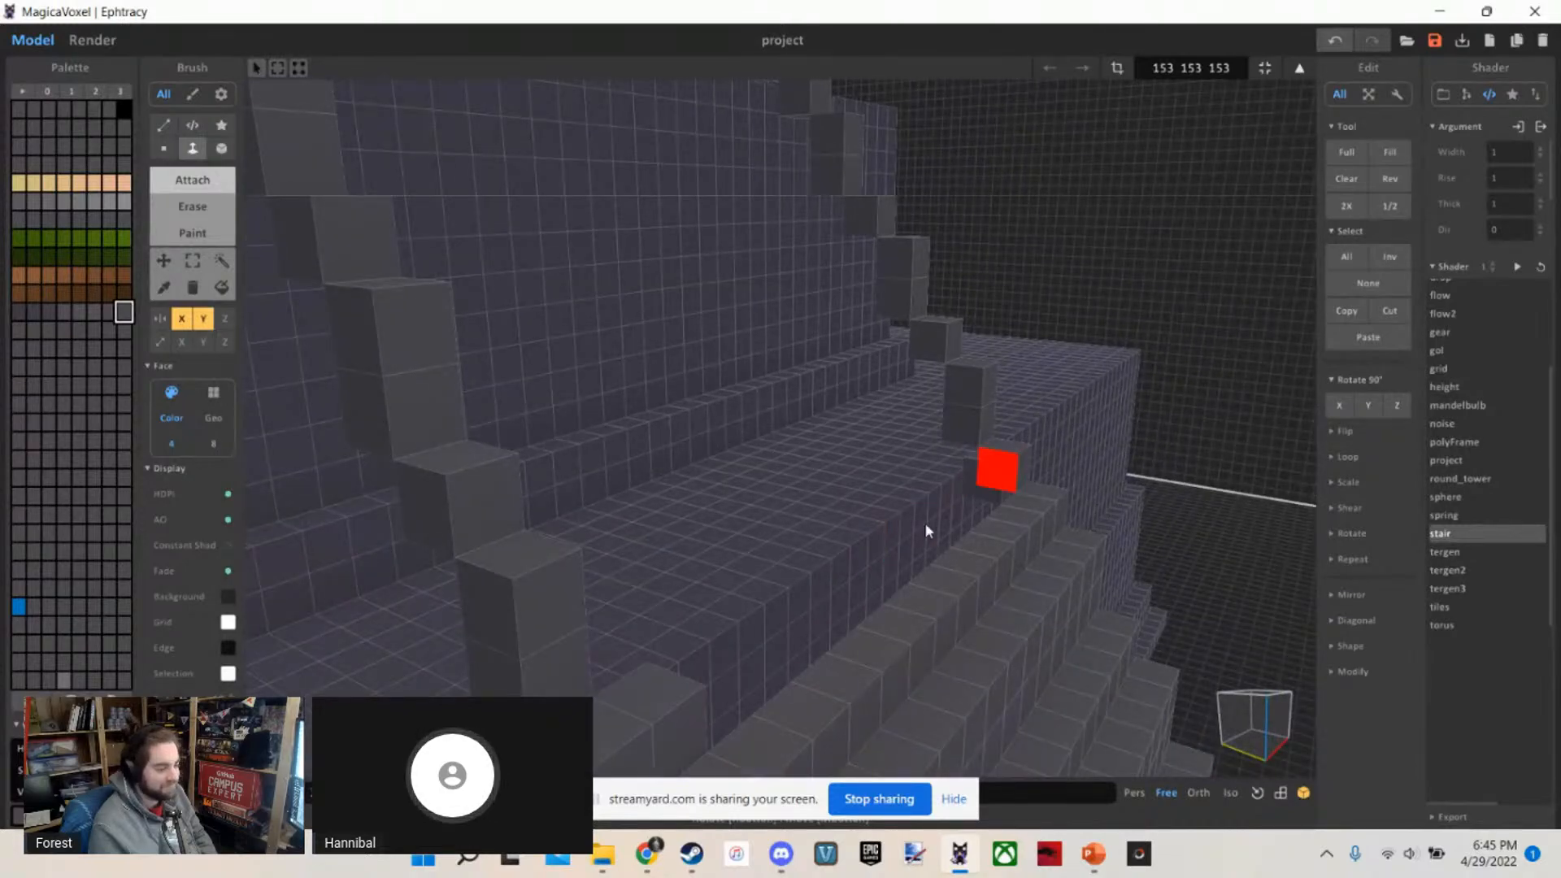
right_click_drag(816, 596, 914, 566)
left_click(927, 489)
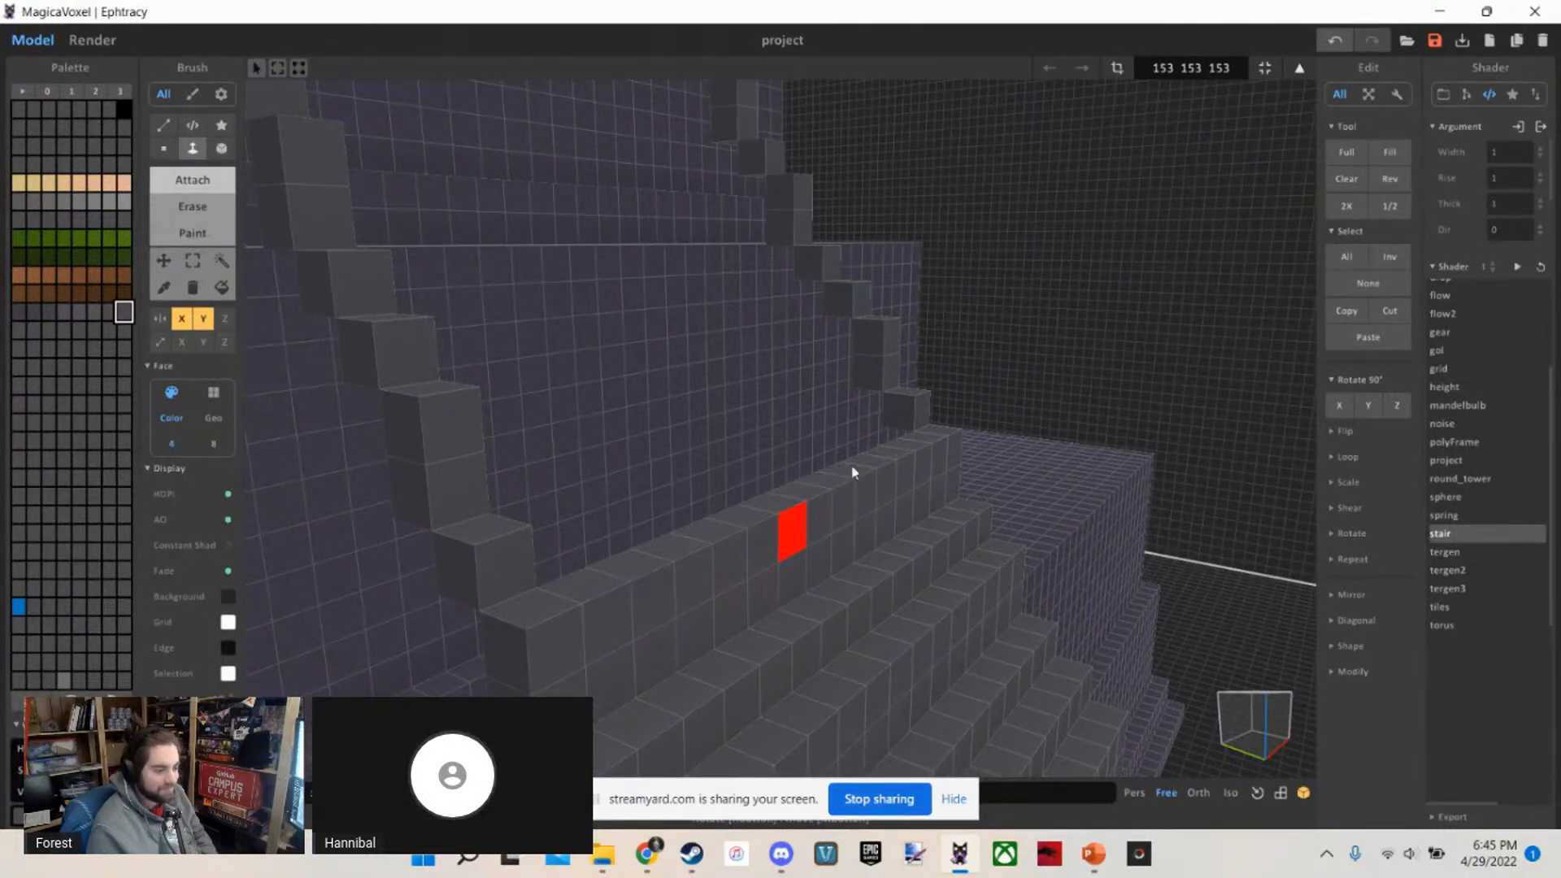
Fill the next steps between the guide lines alongside the tier directly above the base
right_click_drag(807, 505, 861, 553)
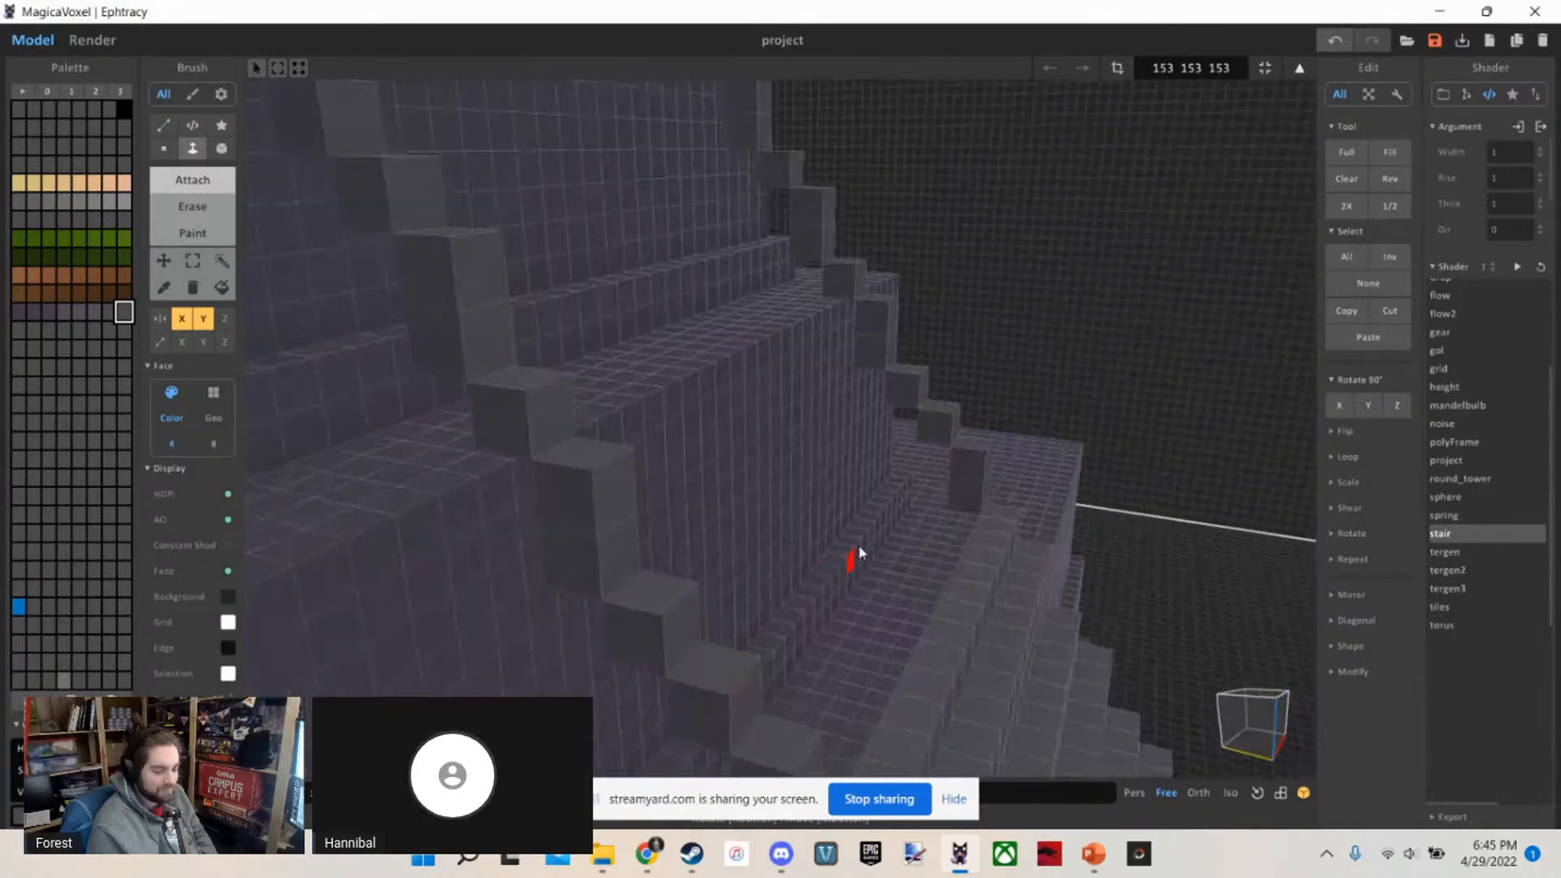
left_click(959, 490)
left_click(909, 469)
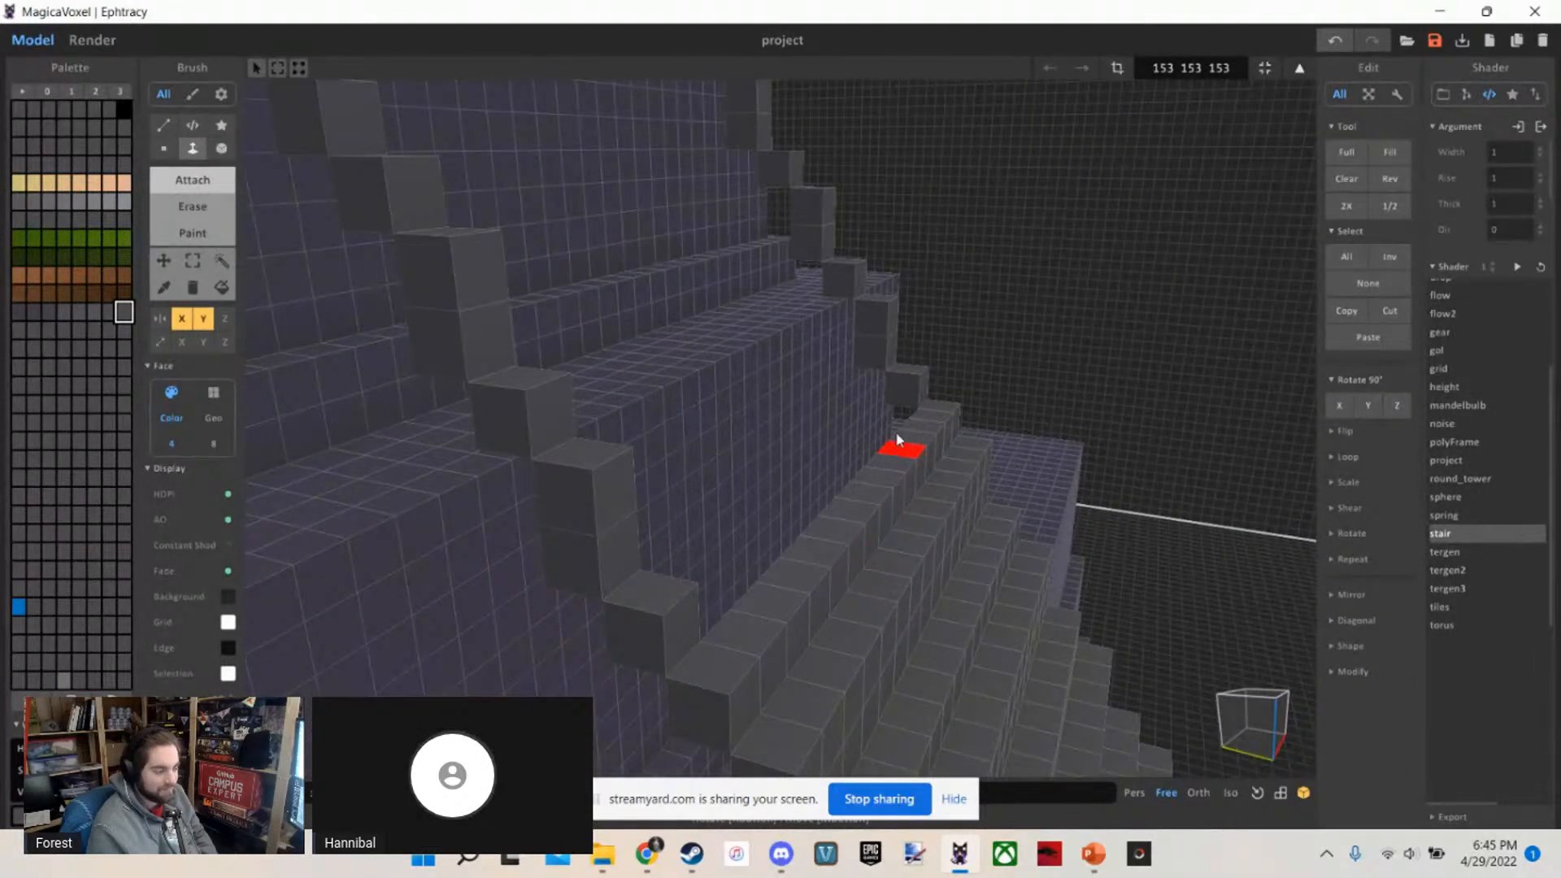
left_click_drag(832, 492, 829, 494)
Examine the partly filled side staircase together with the front staircase from a distance
scroll(838, 478, "down", 12)
right_click_drag(837, 478, 786, 439)
scroll(875, 432, "down", 4)
scroll(875, 431, "up", 3)
scroll(785, 439, "down", 4)
scroll(782, 444, "up", 8)
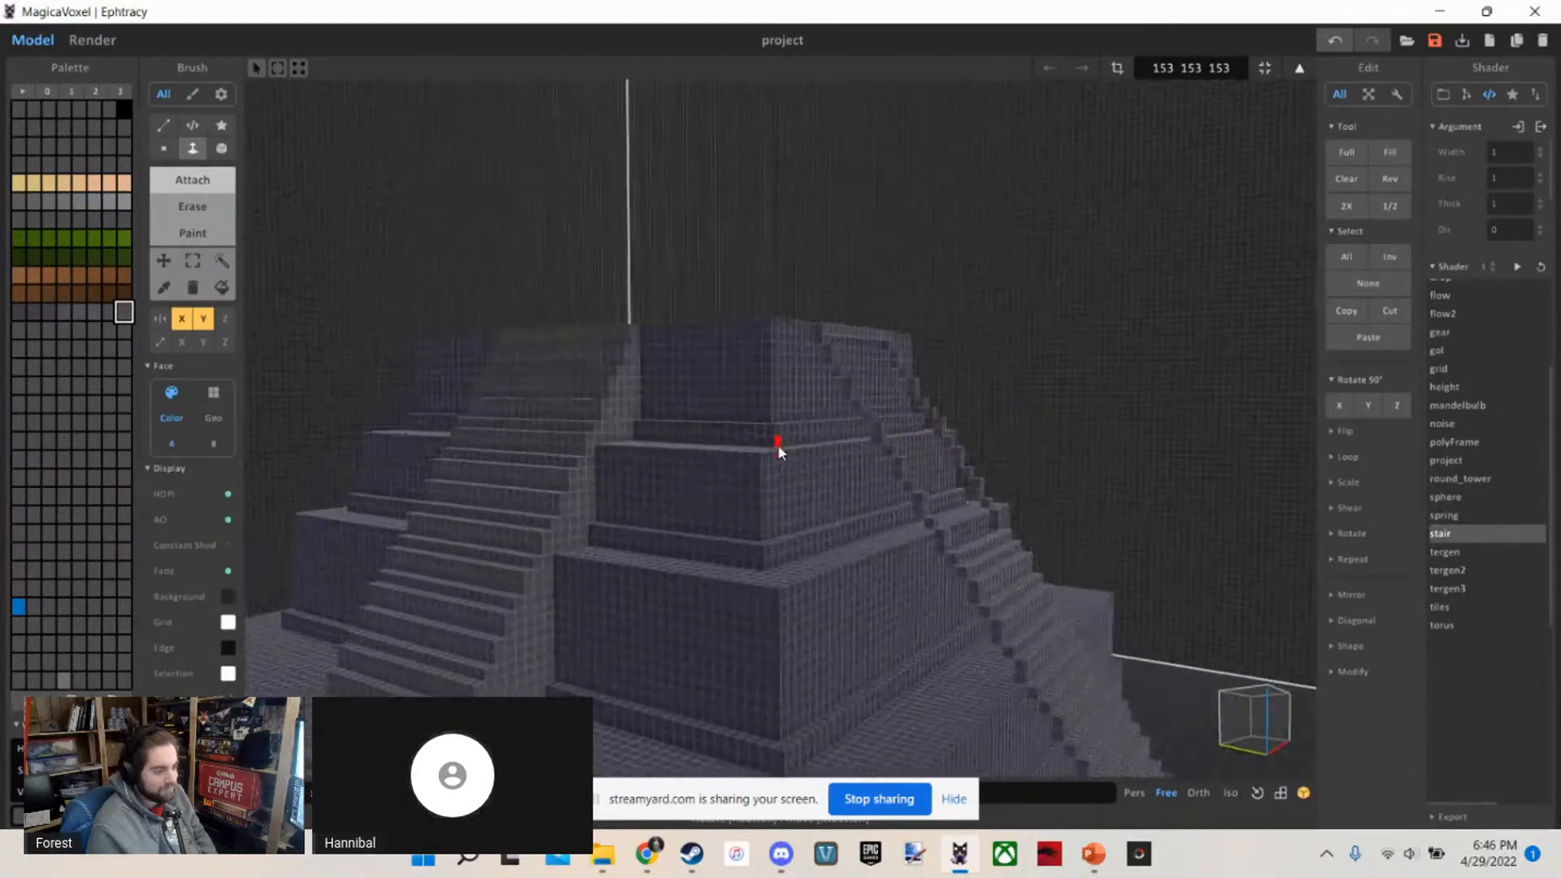
scroll(778, 446, "up", 3)
scroll(778, 445, "down", 5)
scroll(778, 445, "up", 3)
right_click_drag(778, 446, 814, 495)
scroll(814, 495, "down", 4)
scroll(810, 489, "up", 8)
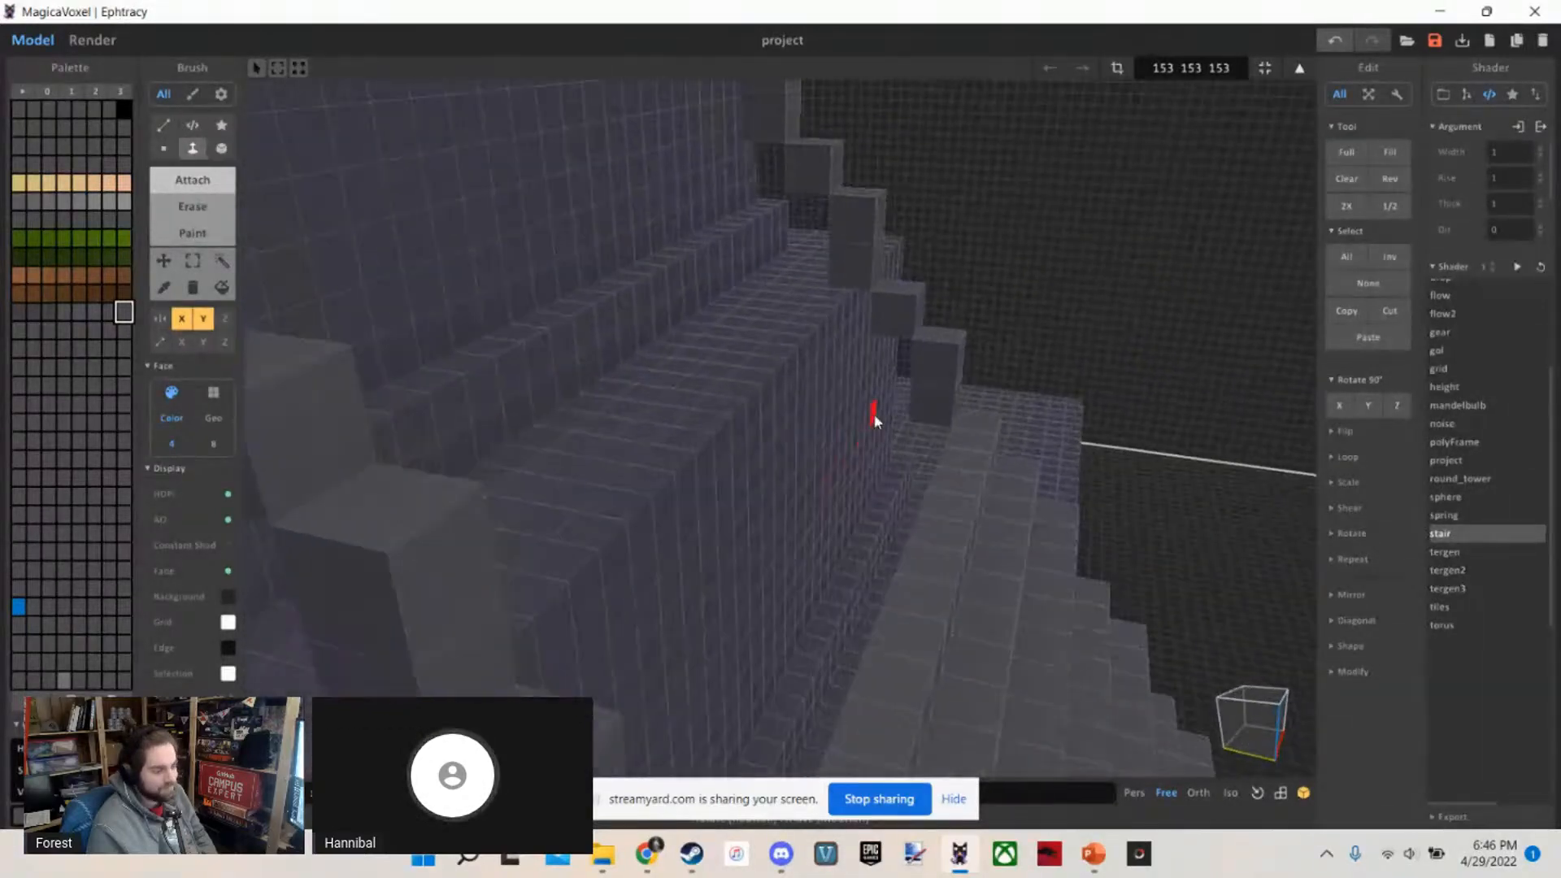
Extend further grey steps across between the guide lines, from the middle tiers up to the base of the top tier
left_click(889, 438)
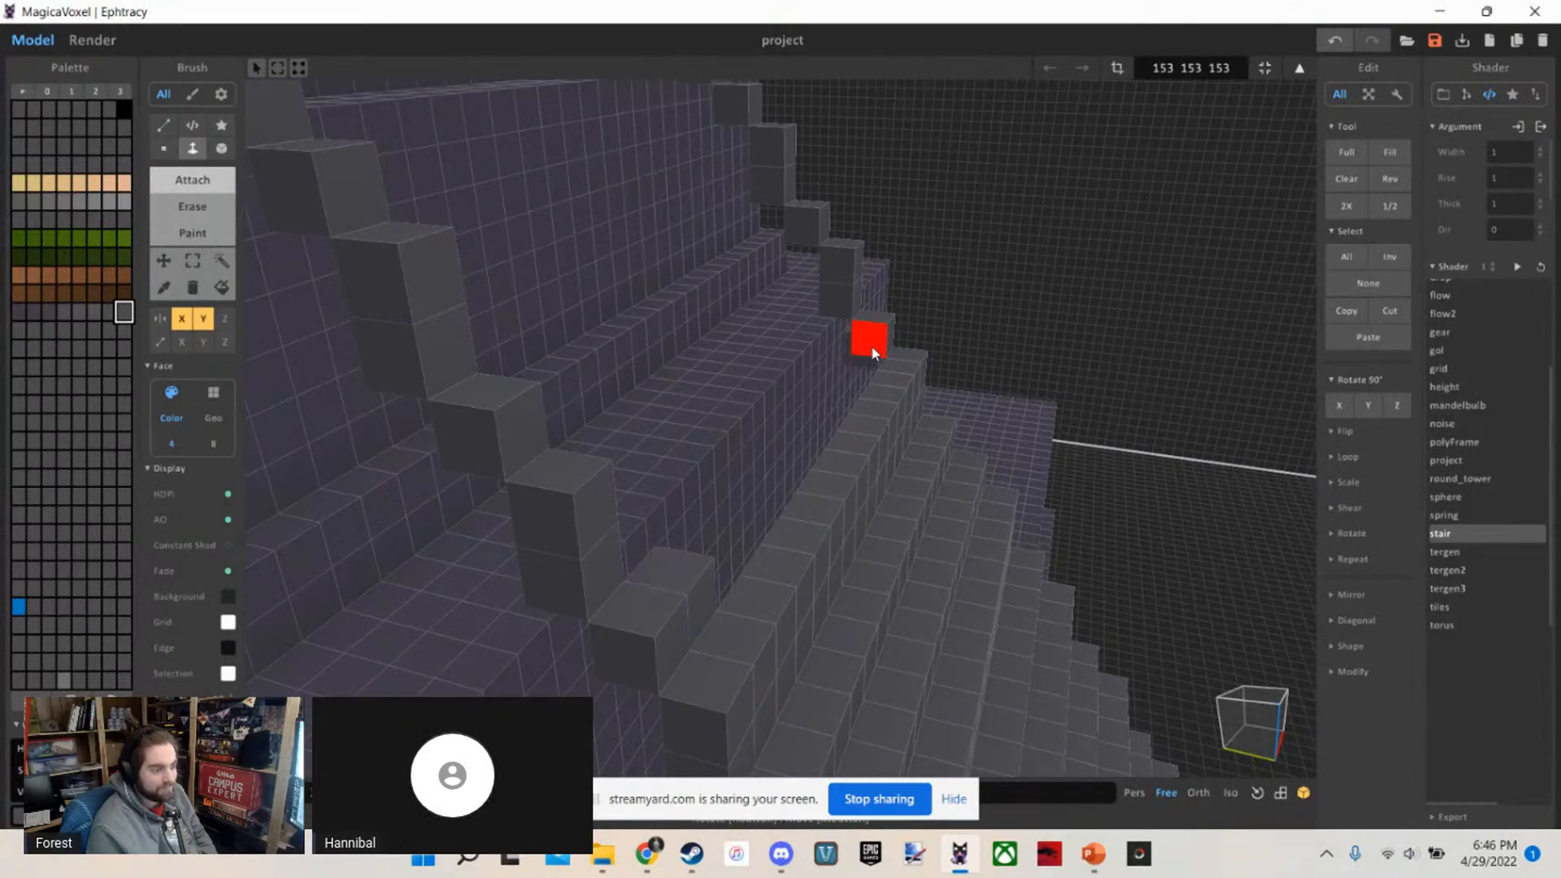
right_click_drag(732, 478, 794, 629)
right_click_drag(760, 520, 916, 527)
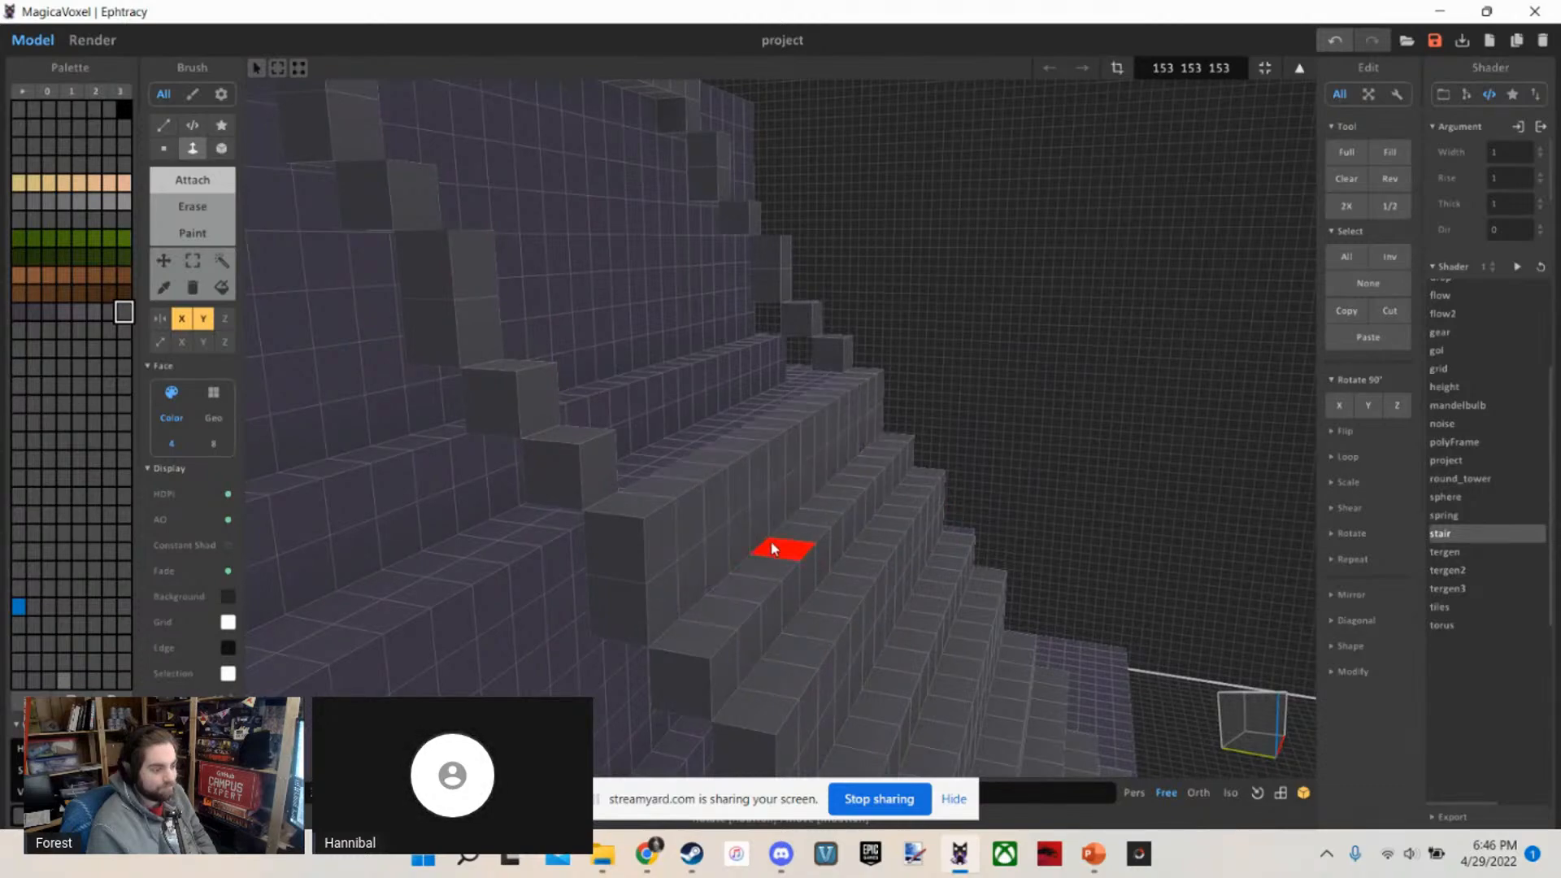
right_click_drag(788, 549, 966, 465)
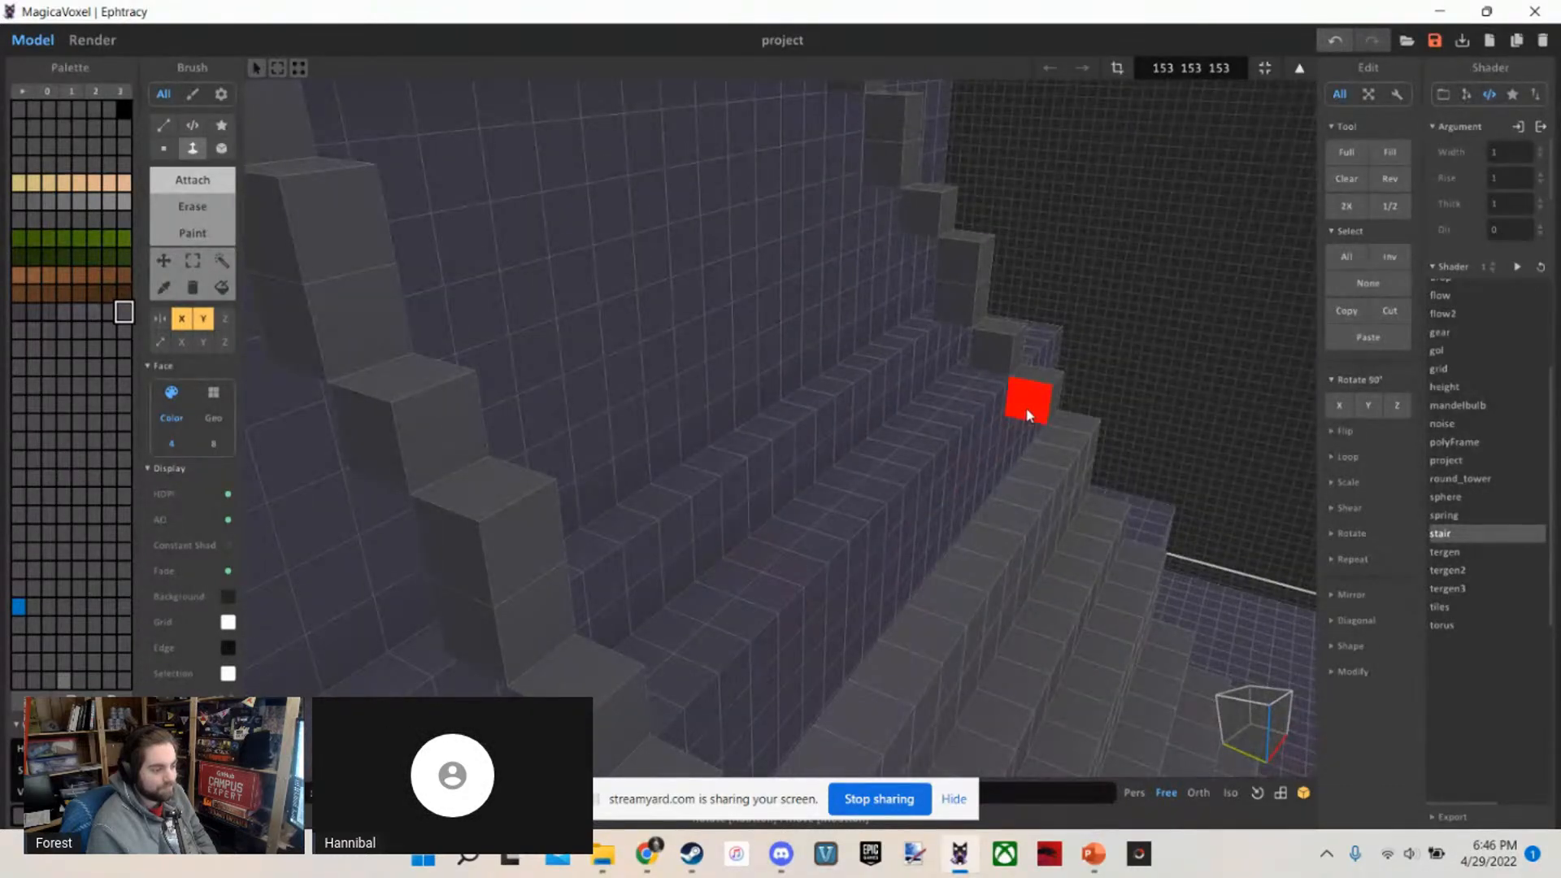
right_click_drag(840, 530, 947, 333)
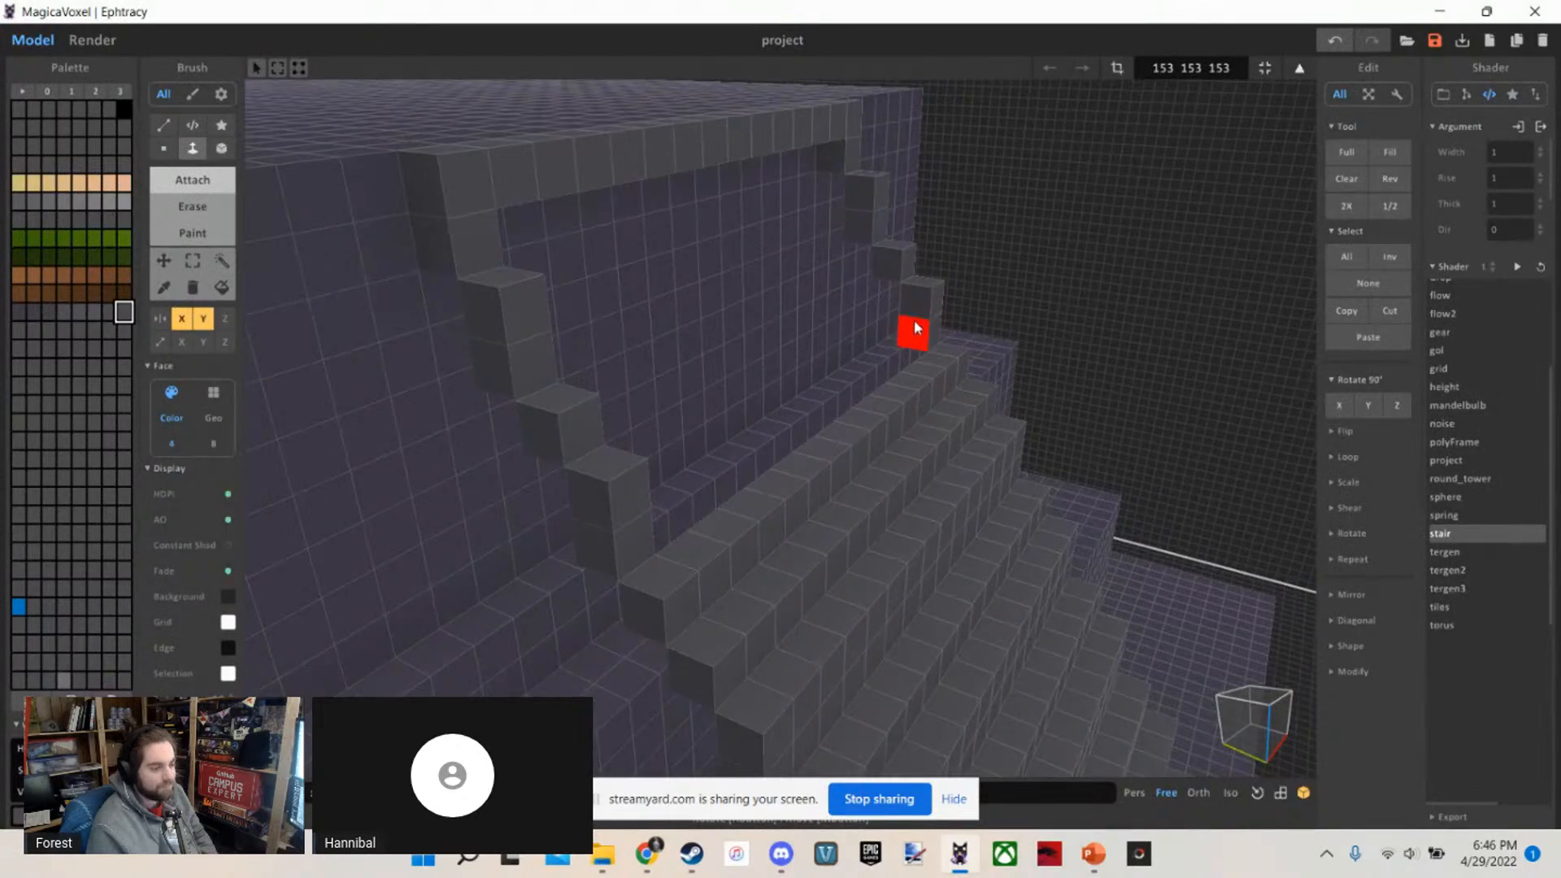
Fill the last steps of the side staircase against the top tier, up to the grey strip along its upper edge
left_click_drag(916, 327, 768, 399)
left_click_drag(888, 265, 752, 337)
left_click_drag(842, 235, 714, 328)
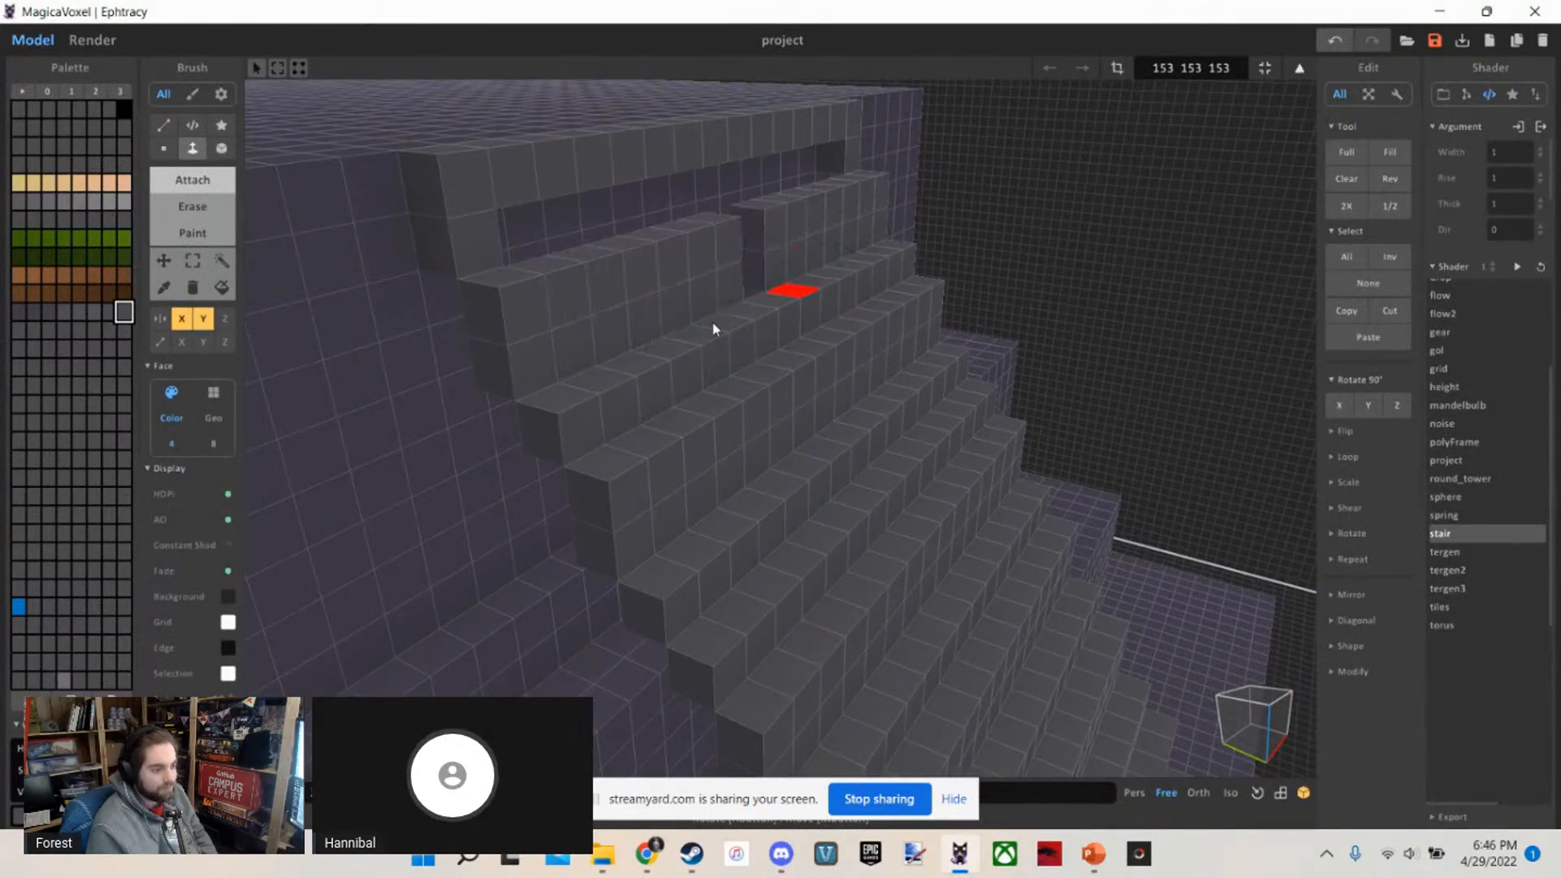
right_click_drag(714, 329, 783, 242)
right_click_drag(666, 267, 967, 601)
Examine the temple and the open profile of the new side staircase from the front
scroll(696, 352, "down", 10)
scroll(683, 366, "up", 5)
right_click_drag(683, 366, 660, 355)
scroll(660, 354, "up", 2)
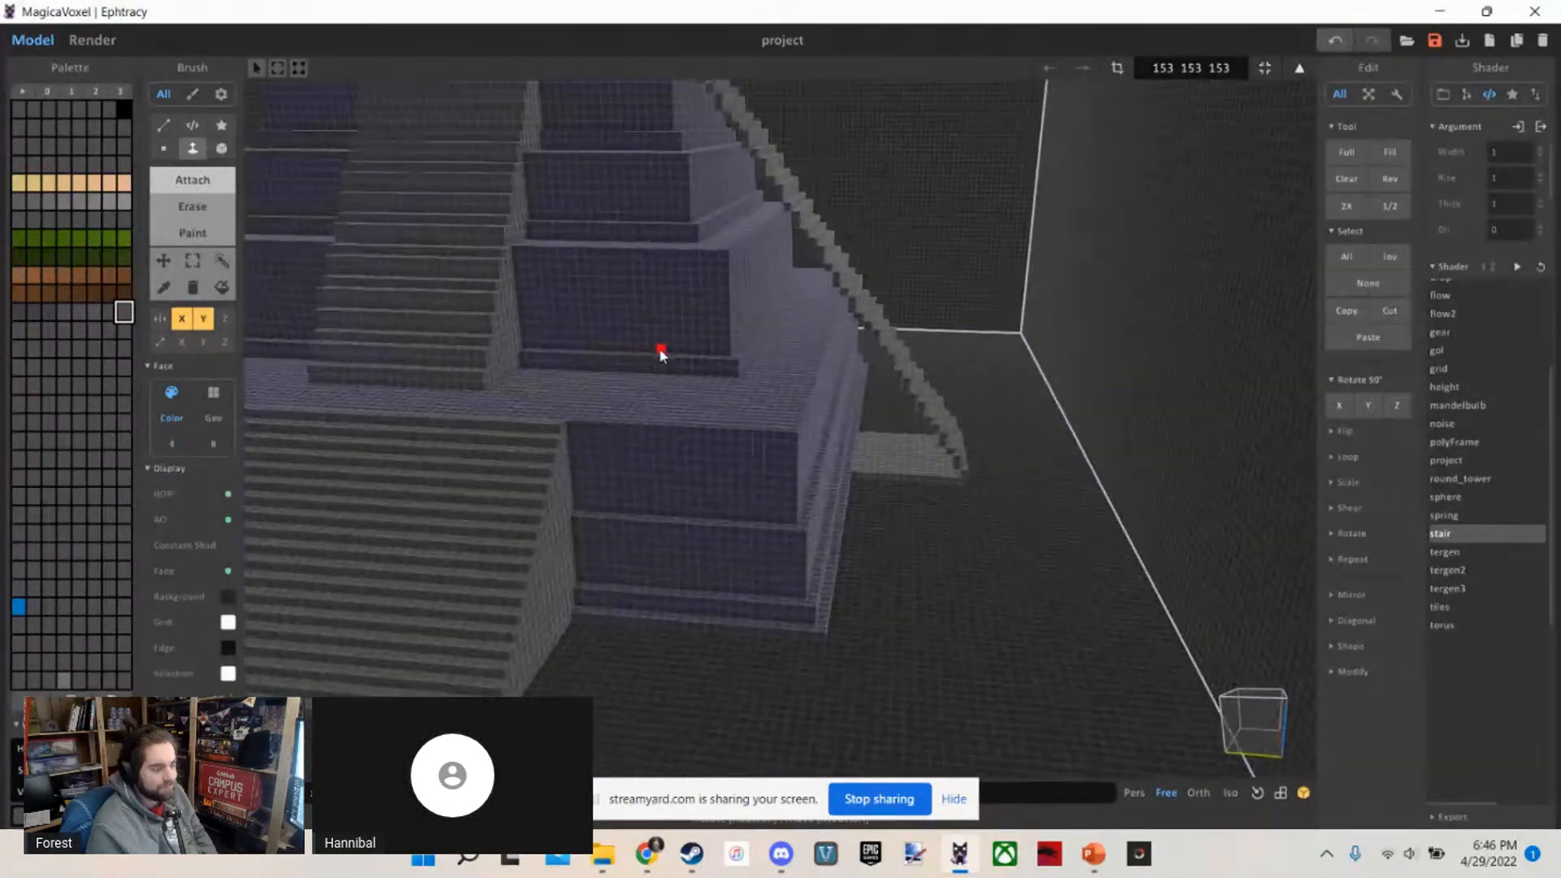
key("s")
key("a")
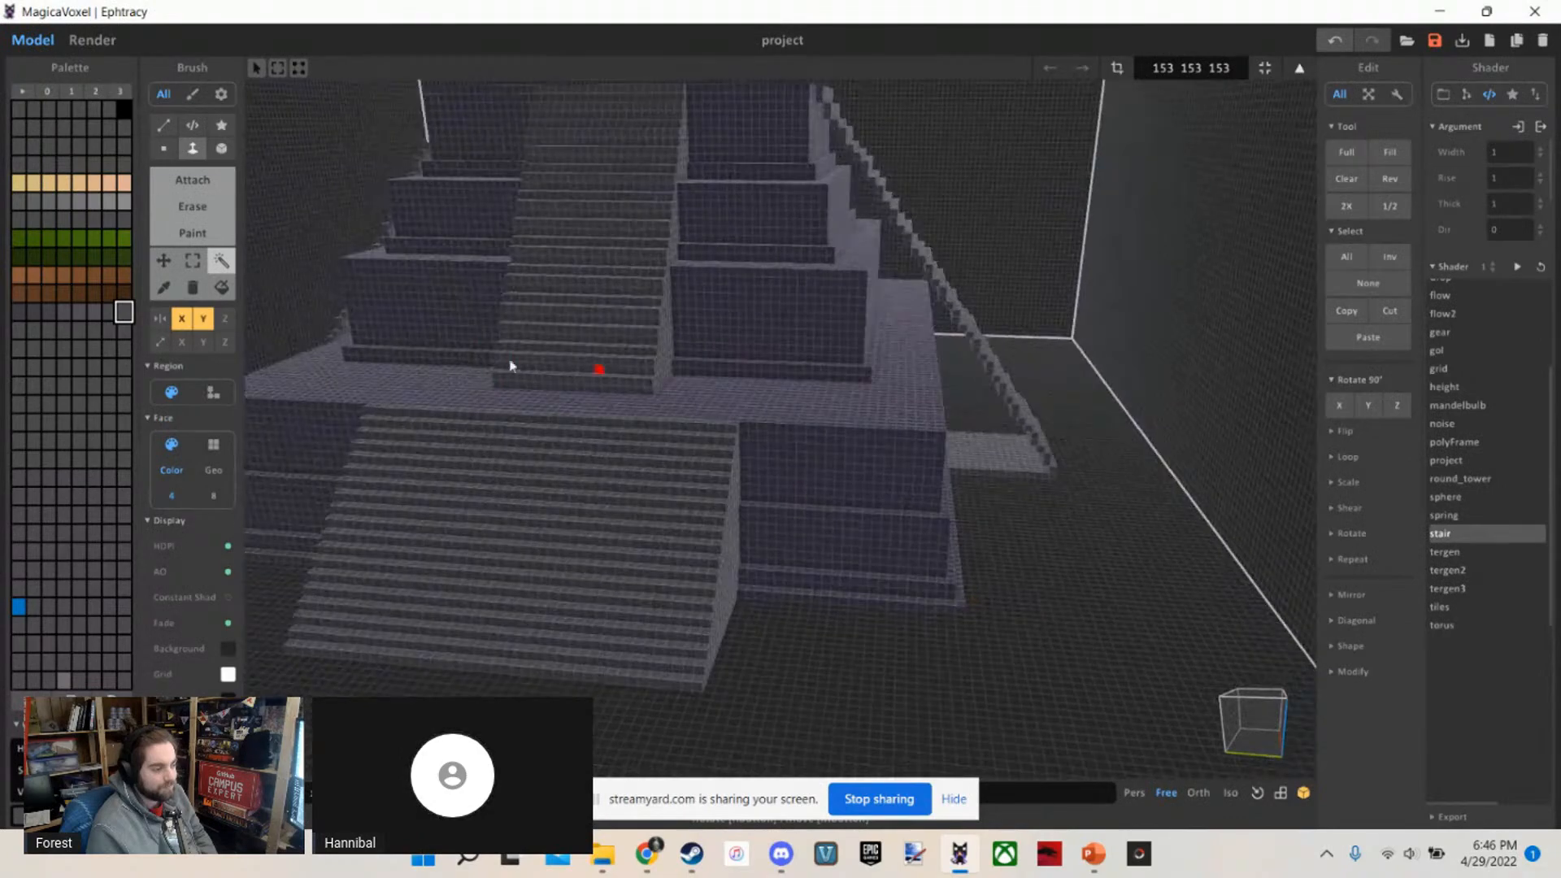
key("s")
Render the temple, examine its staircases from the front and the side, and return to modelling
left_click(92, 48)
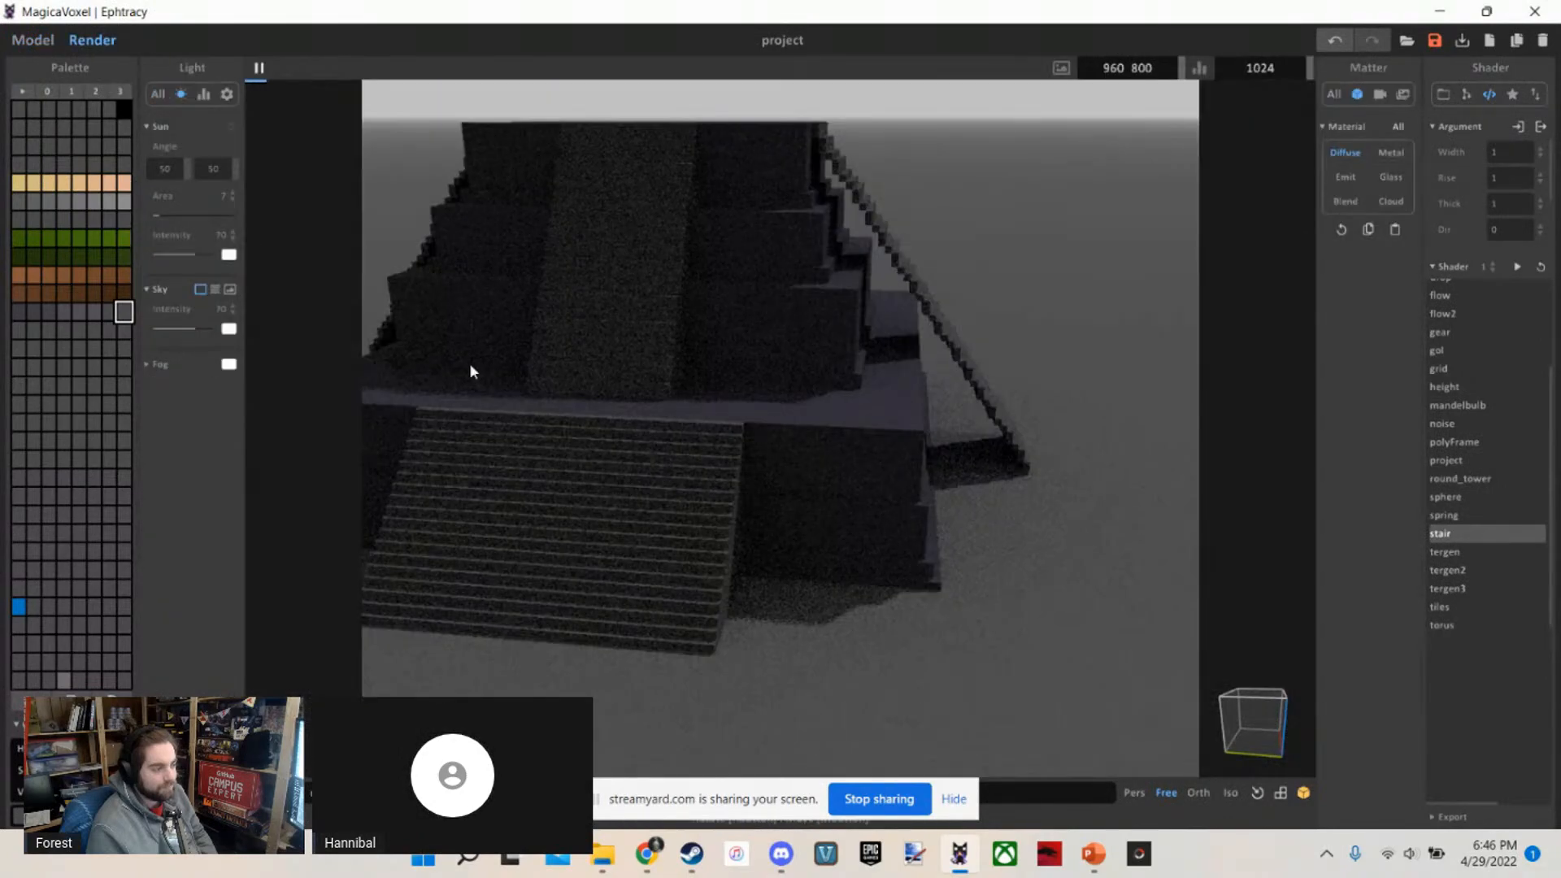
right_click_drag(902, 516, 836, 491)
key("d")
key("s")
key("d")
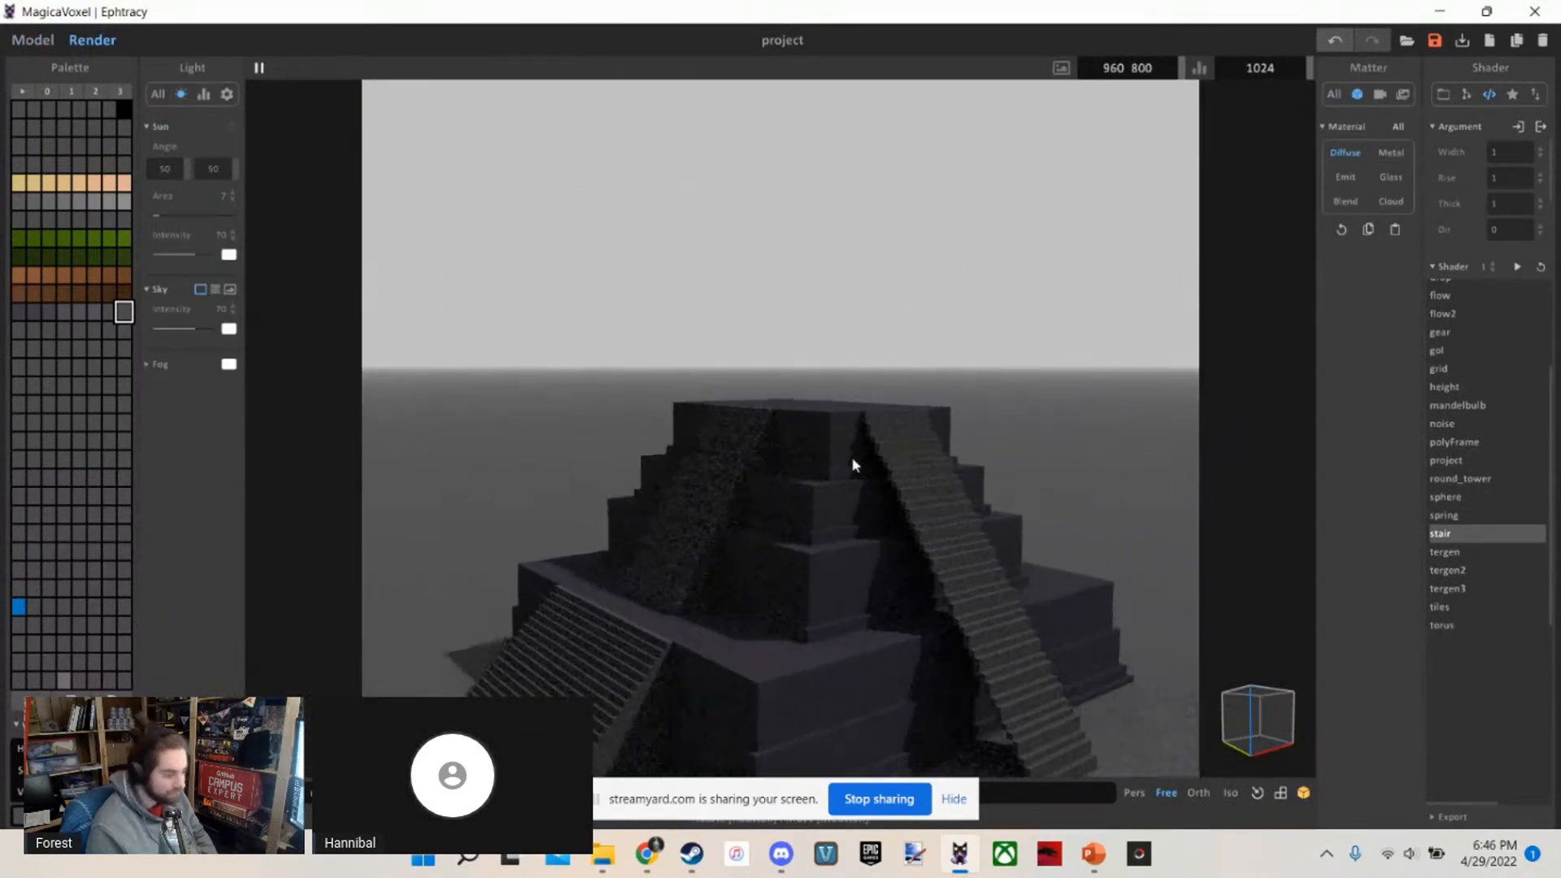
key("w")
key("a")
right_click_drag(885, 632, 979, 577)
key("s")
key("a")
key("w")
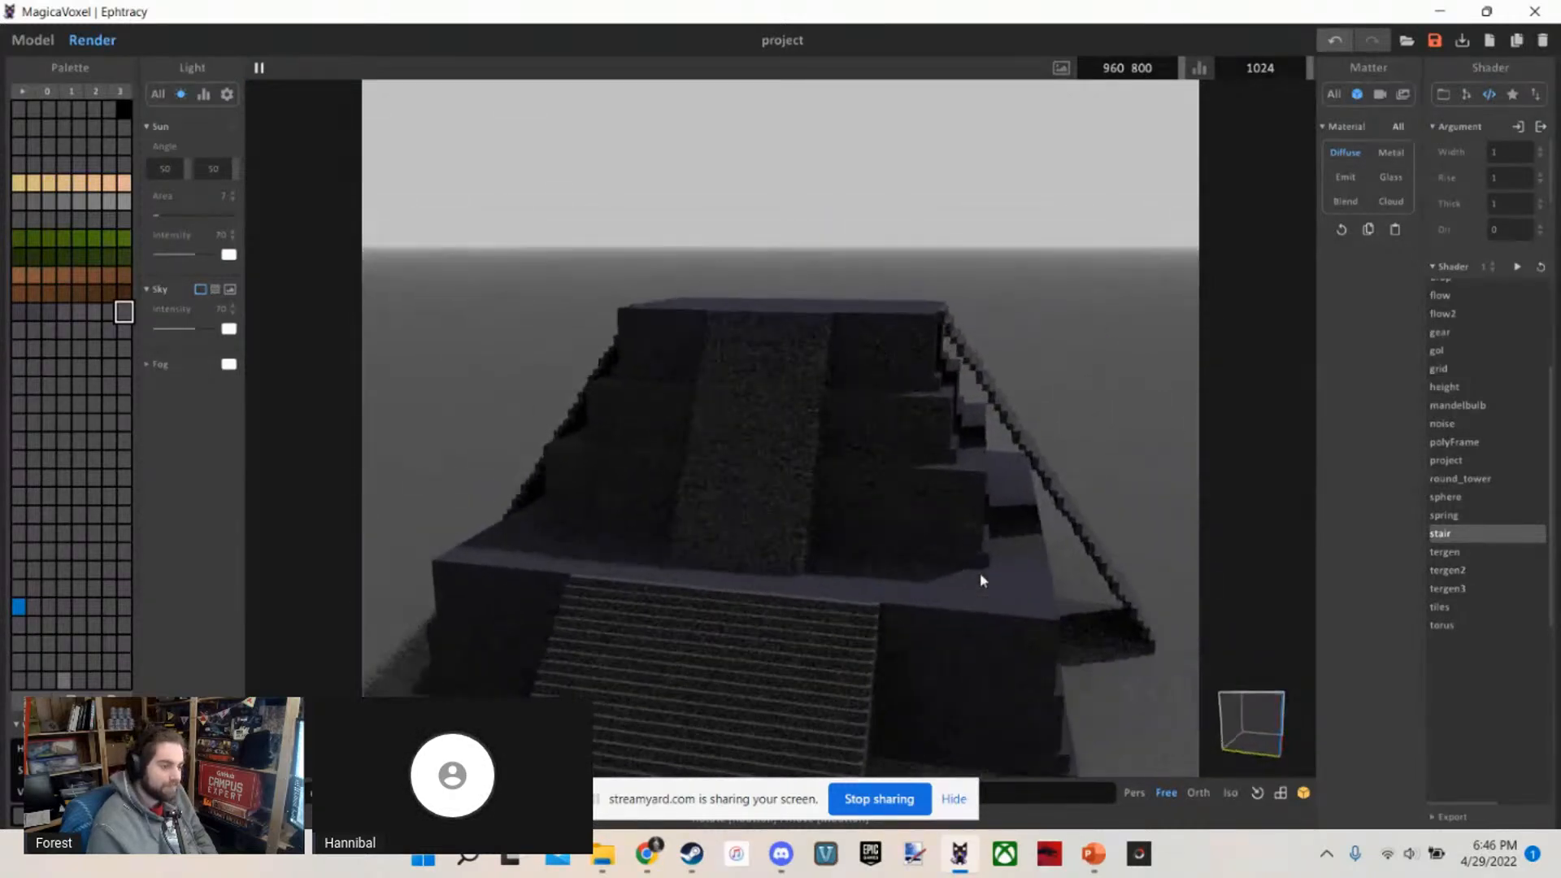
key("w")
right_click_drag(798, 546, 749, 559)
key("s")
left_click(32, 40)
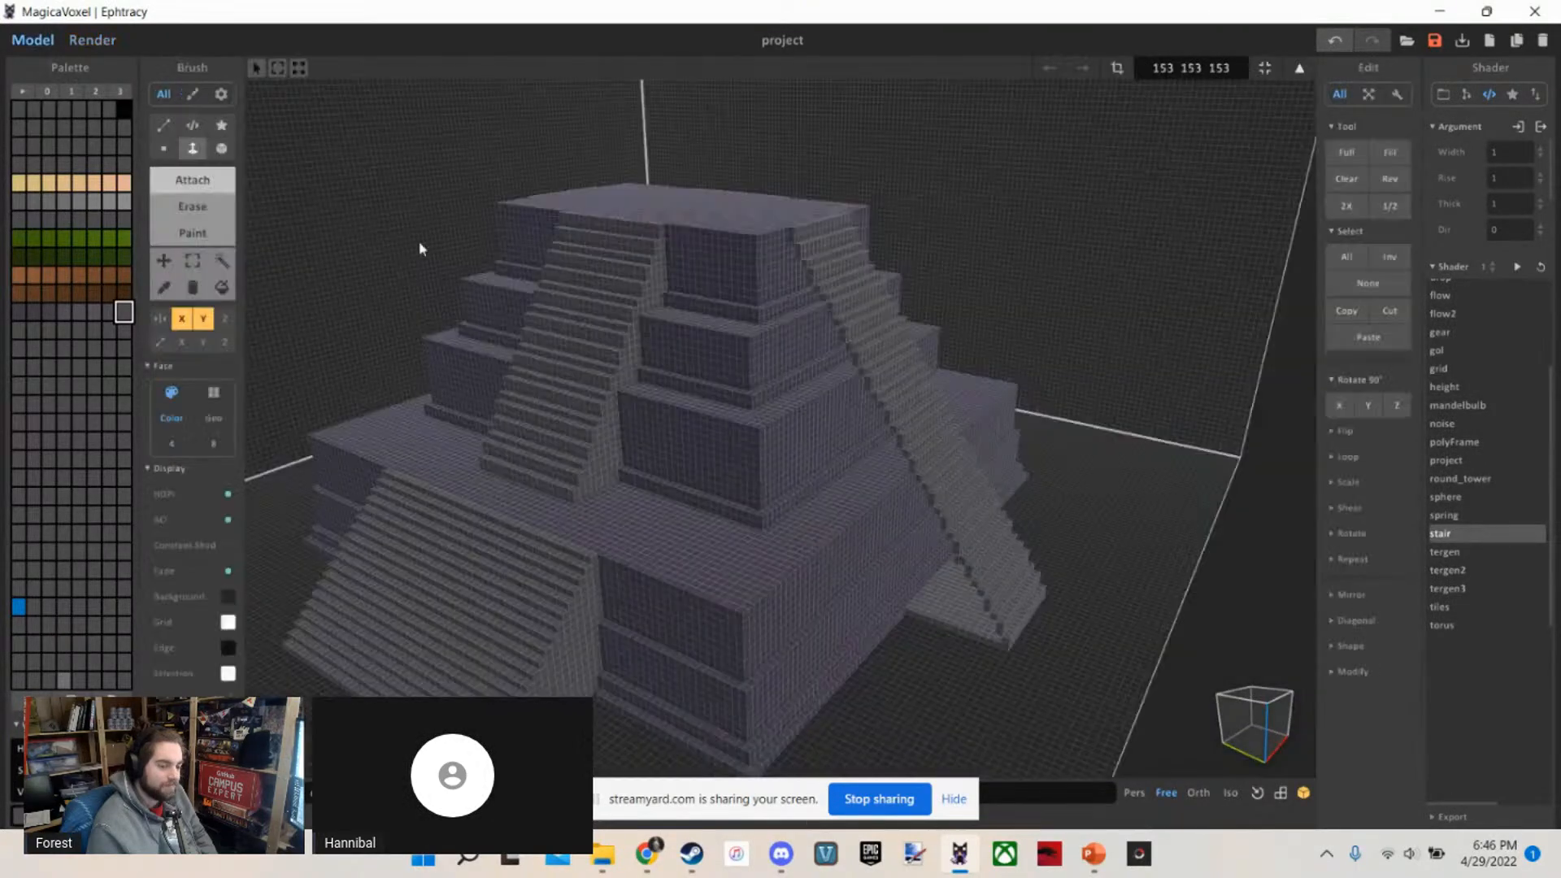
Extrude the underside of the side staircase's top steps downward to fill the gap beside the top tier
key("w")
right_click_drag(800, 480, 798, 431)
key("w")
key("s")
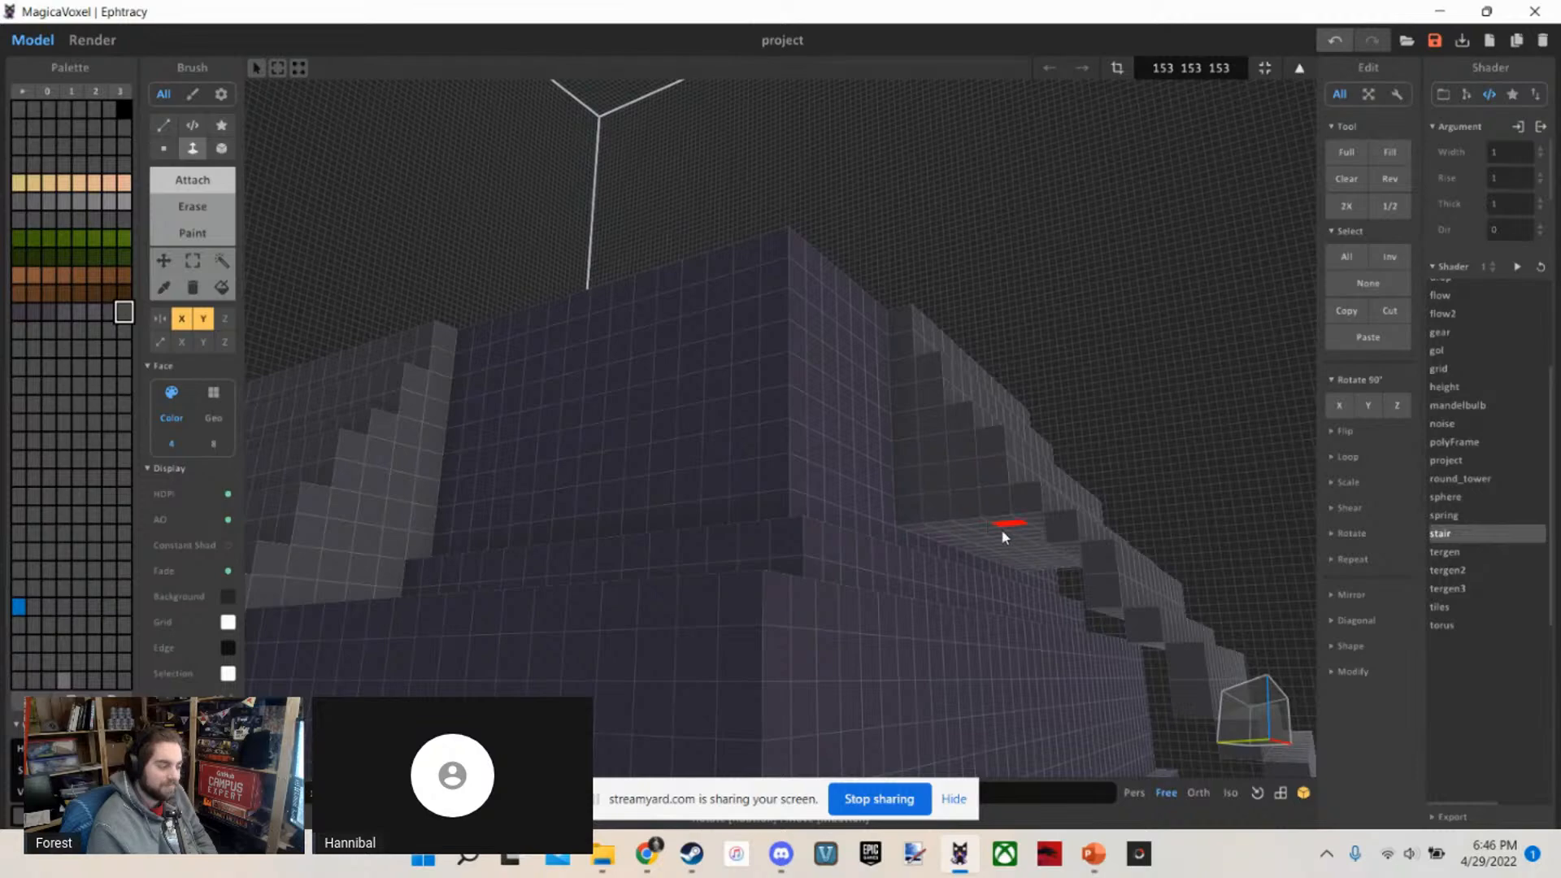
mouse_move(1064, 600)
right_mouse_down()
mouse_move(1104, 631)
mouse_move(1083, 600)
right_mouse_up()
left_click_drag(921, 652, 934, 696)
mouse_move(934, 696)
right_mouse_down()
mouse_move(975, 745)
mouse_move(943, 680)
right_mouse_up()
Extend the side staircase's underside further down beside the upper tiers, and undo the last extension
left_click_drag(749, 548, 892, 647)
scroll(905, 650, "down", 5)
scroll(891, 630, "up", 5)
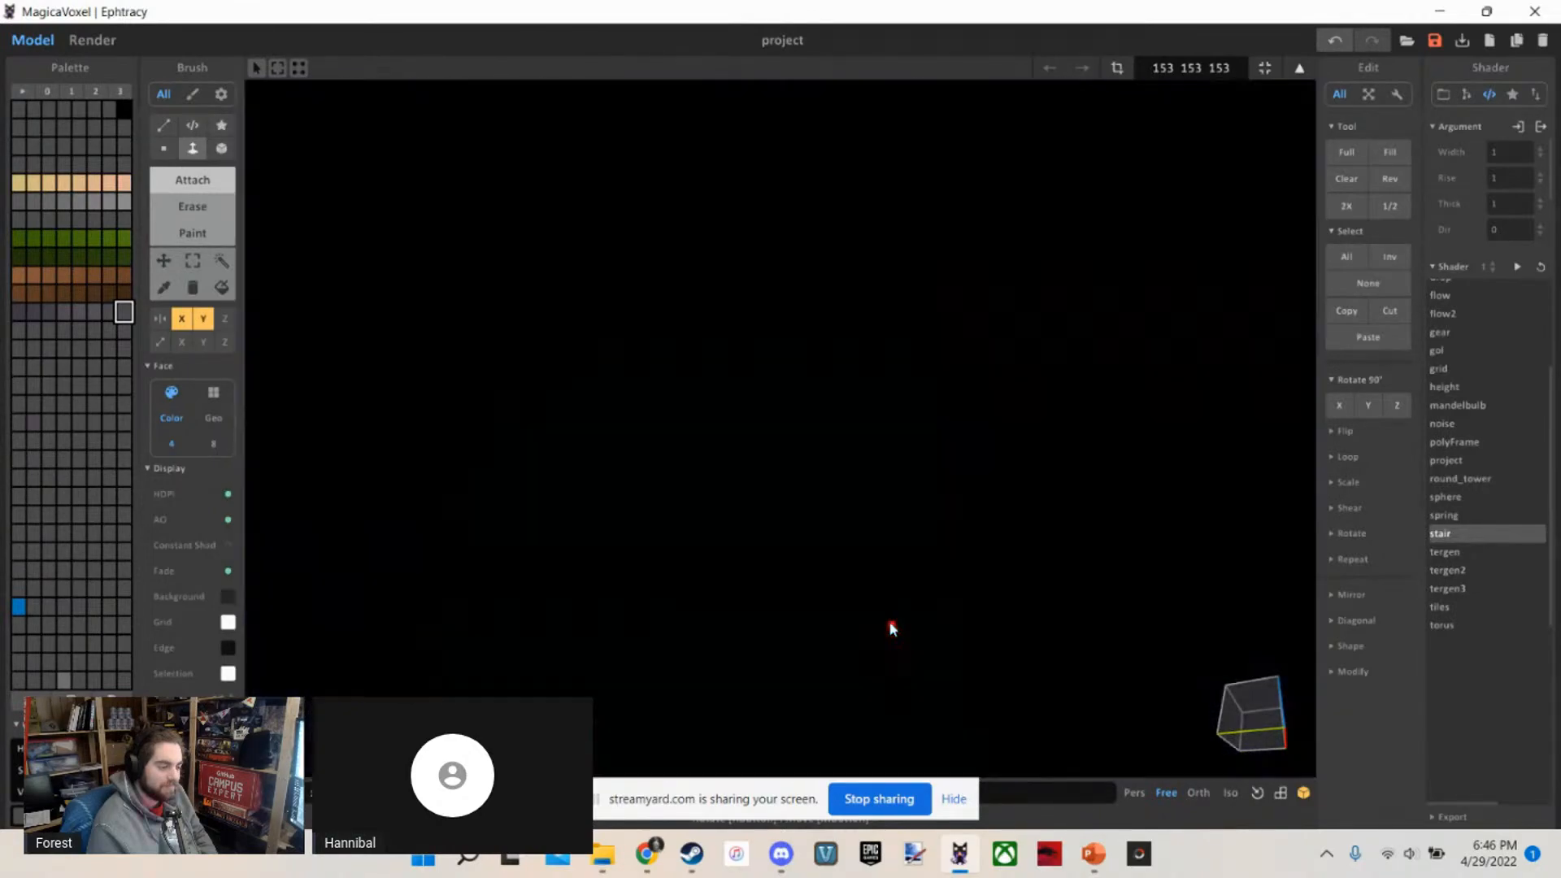
scroll(891, 627, "down", 2)
right_click_drag(891, 627, 888, 622)
left_click_drag(866, 510, 914, 587)
right_click_drag(914, 587, 928, 641)
left_click_drag(831, 338, 823, 359)
left_click(866, 396)
key("ctrl+z")
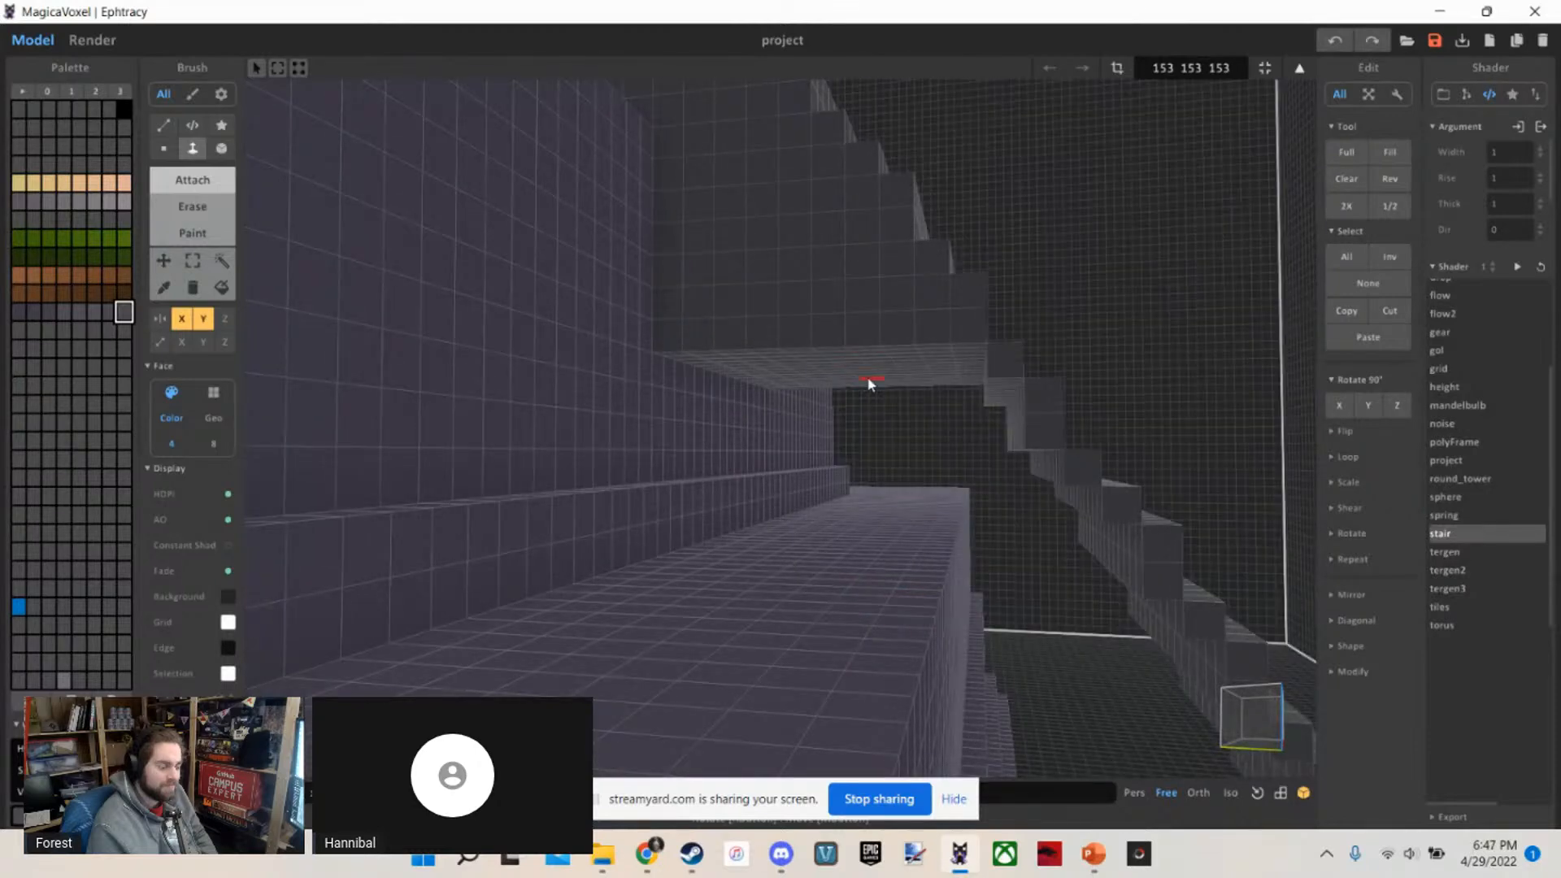
Extrude the remaining underside of the side staircase down to the ground slab to make the staircase solid
right_click_drag(871, 383, 917, 520)
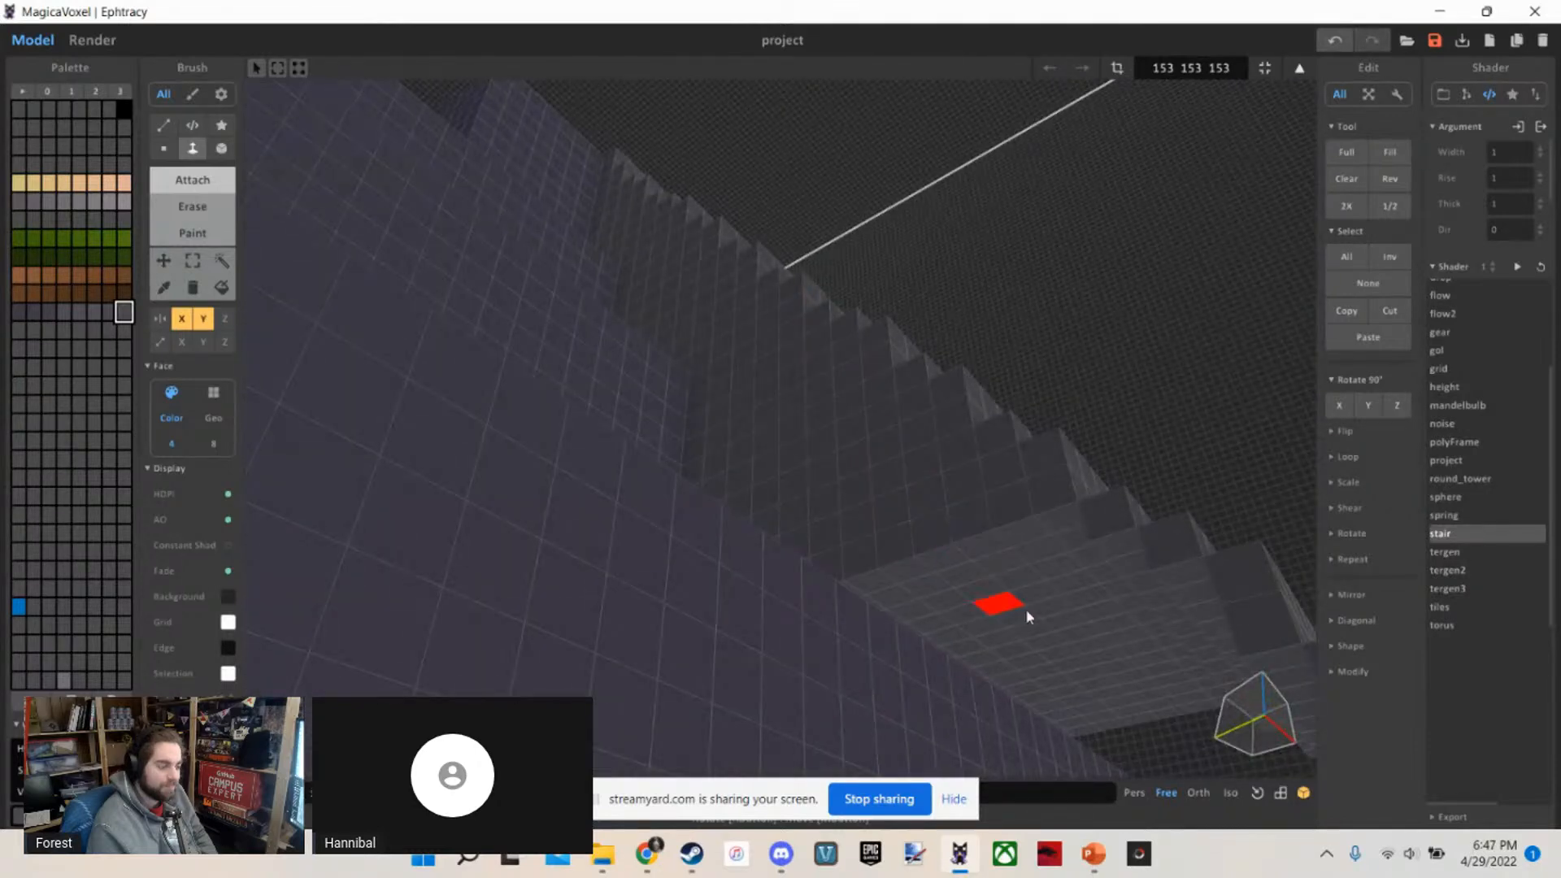
right_click_drag(1090, 637, 744, 286)
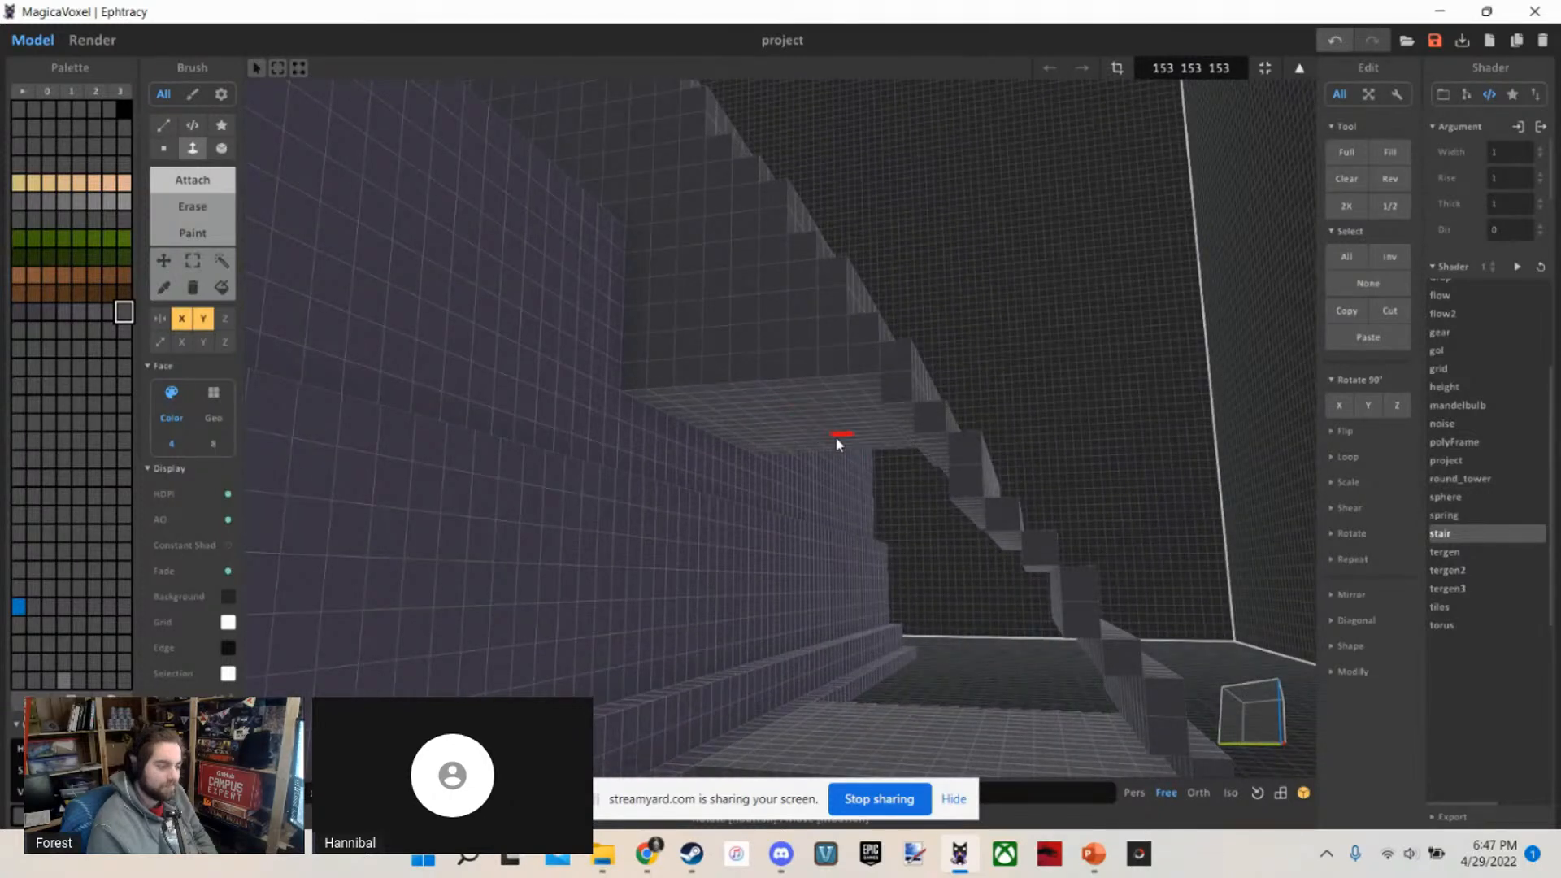
left_click_drag(838, 444, 926, 555)
mouse_move(925, 548)
right_mouse_down()
mouse_move(930, 610)
mouse_move(948, 547)
mouse_move(889, 464)
mouse_move(909, 550)
mouse_move(905, 691)
right_mouse_up()
scroll(907, 692, "down", 5)
scroll(903, 687, "up", 1)
Examine the solid side staircase up close, then the whole temple from a distance
key("b")
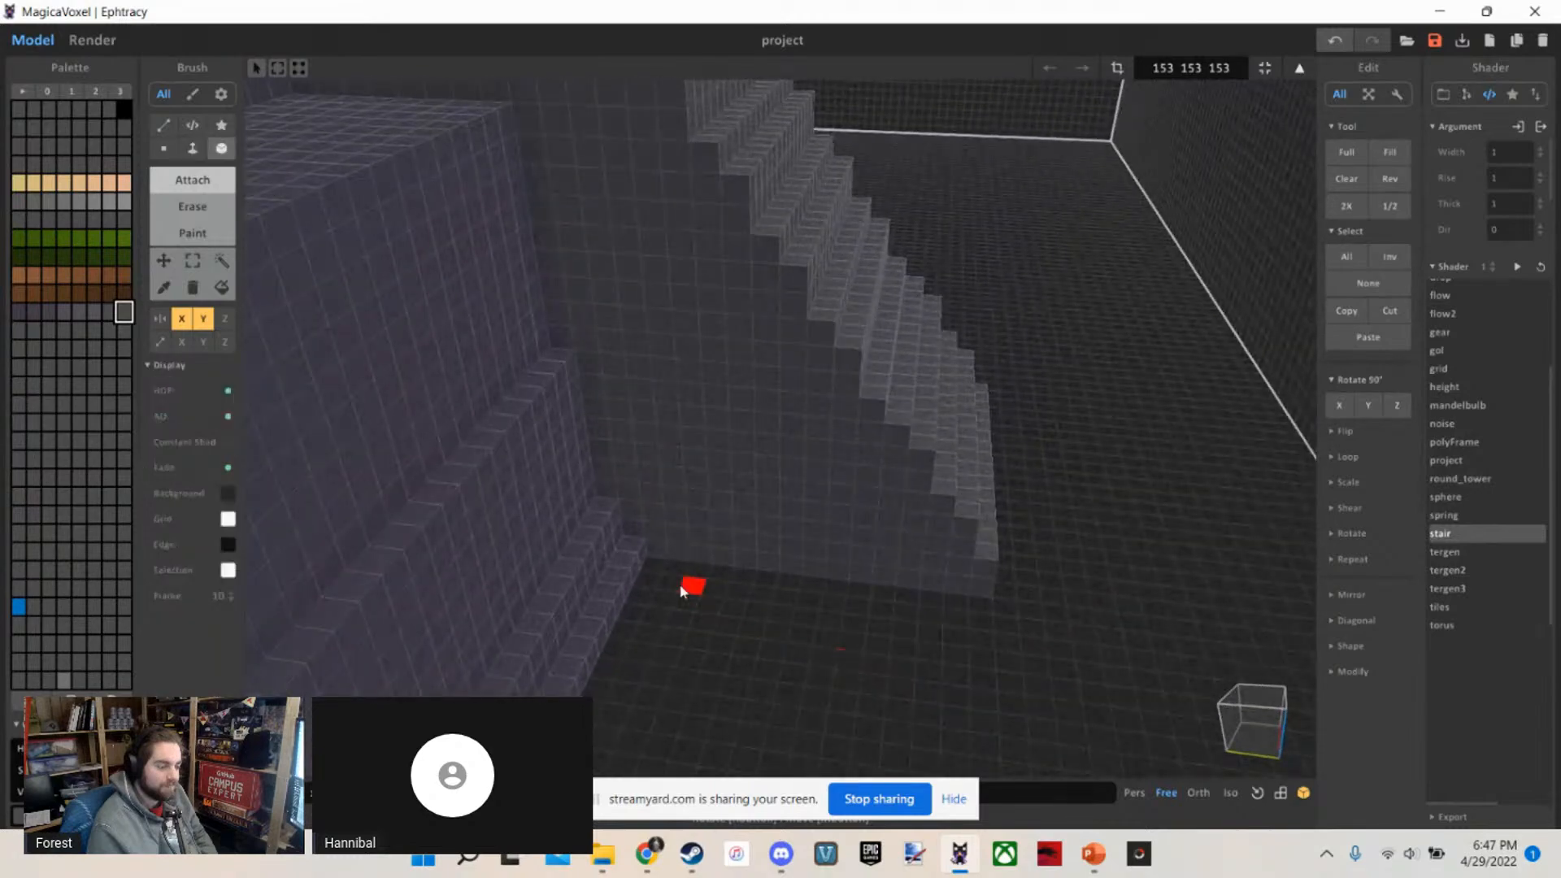
scroll(650, 592, "up", 1)
right_click_drag(1021, 637, 657, 607)
left_click_drag(537, 531, 829, 559)
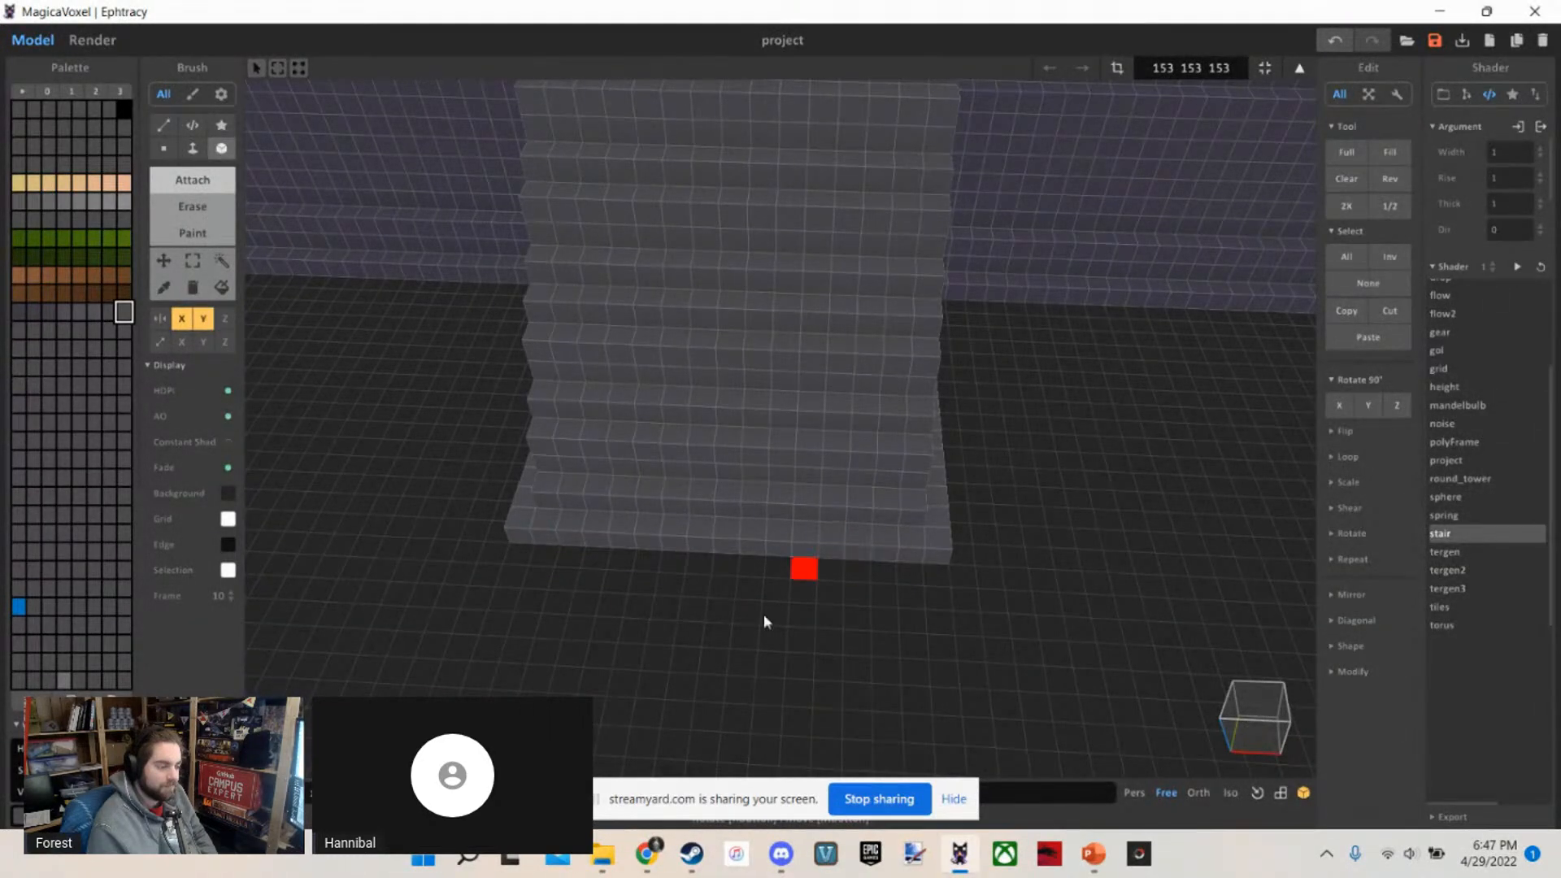
right_click_drag(763, 614, 945, 553)
scroll(841, 558, "down", 5)
scroll(841, 556, "down", 4)
scroll(842, 541, "up", 2)
scroll(945, 552, "down", 3)
key("a")
key("w")
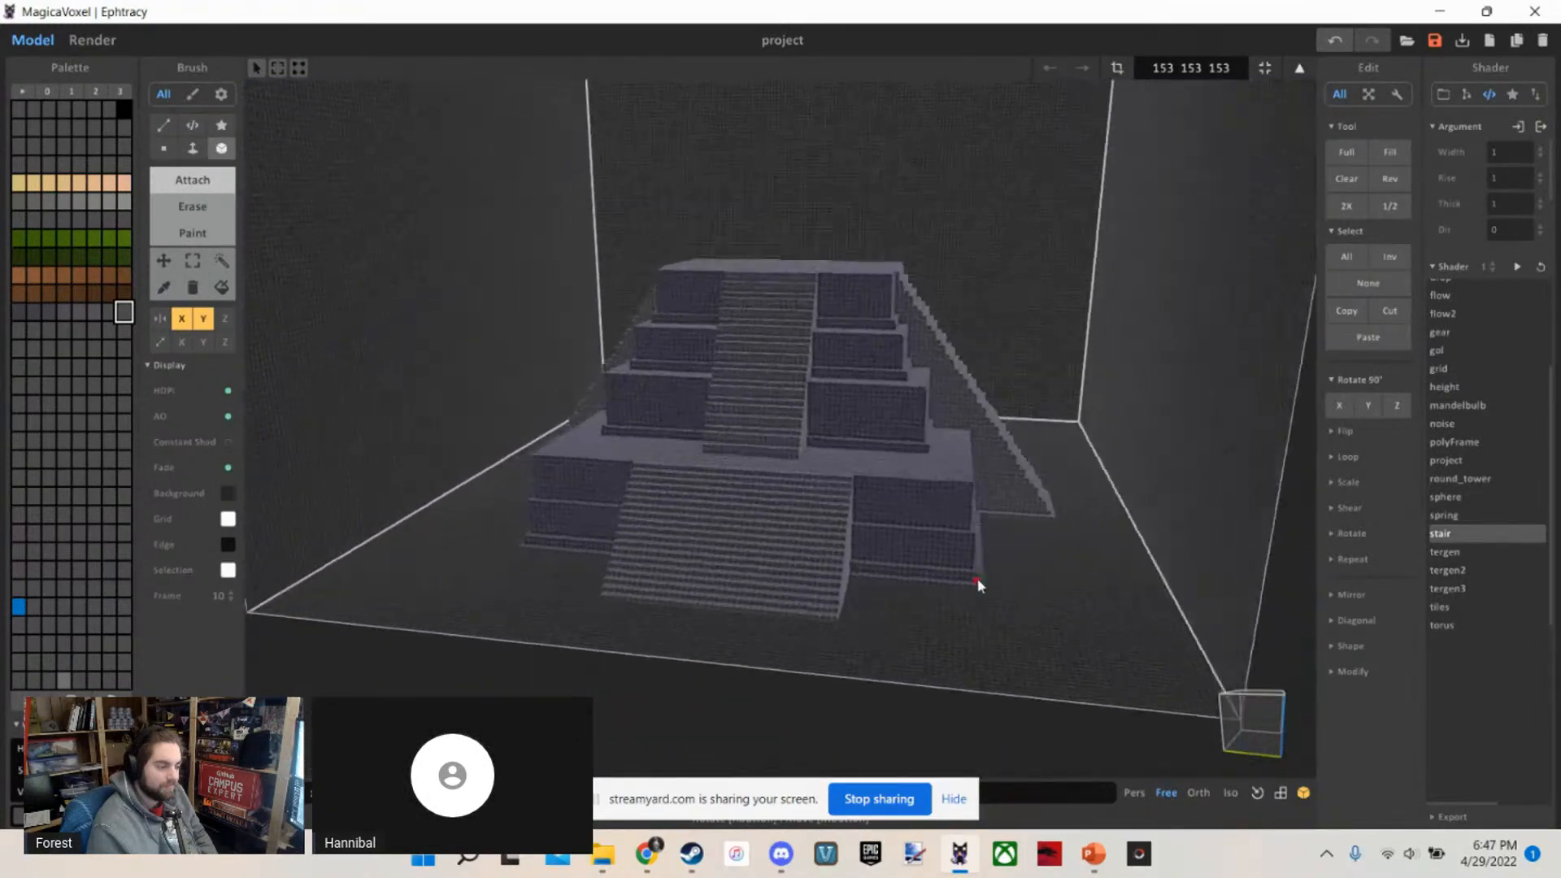
View the temple's front corner and switch to the PowerPoint slide with the temple concept art
key("w")
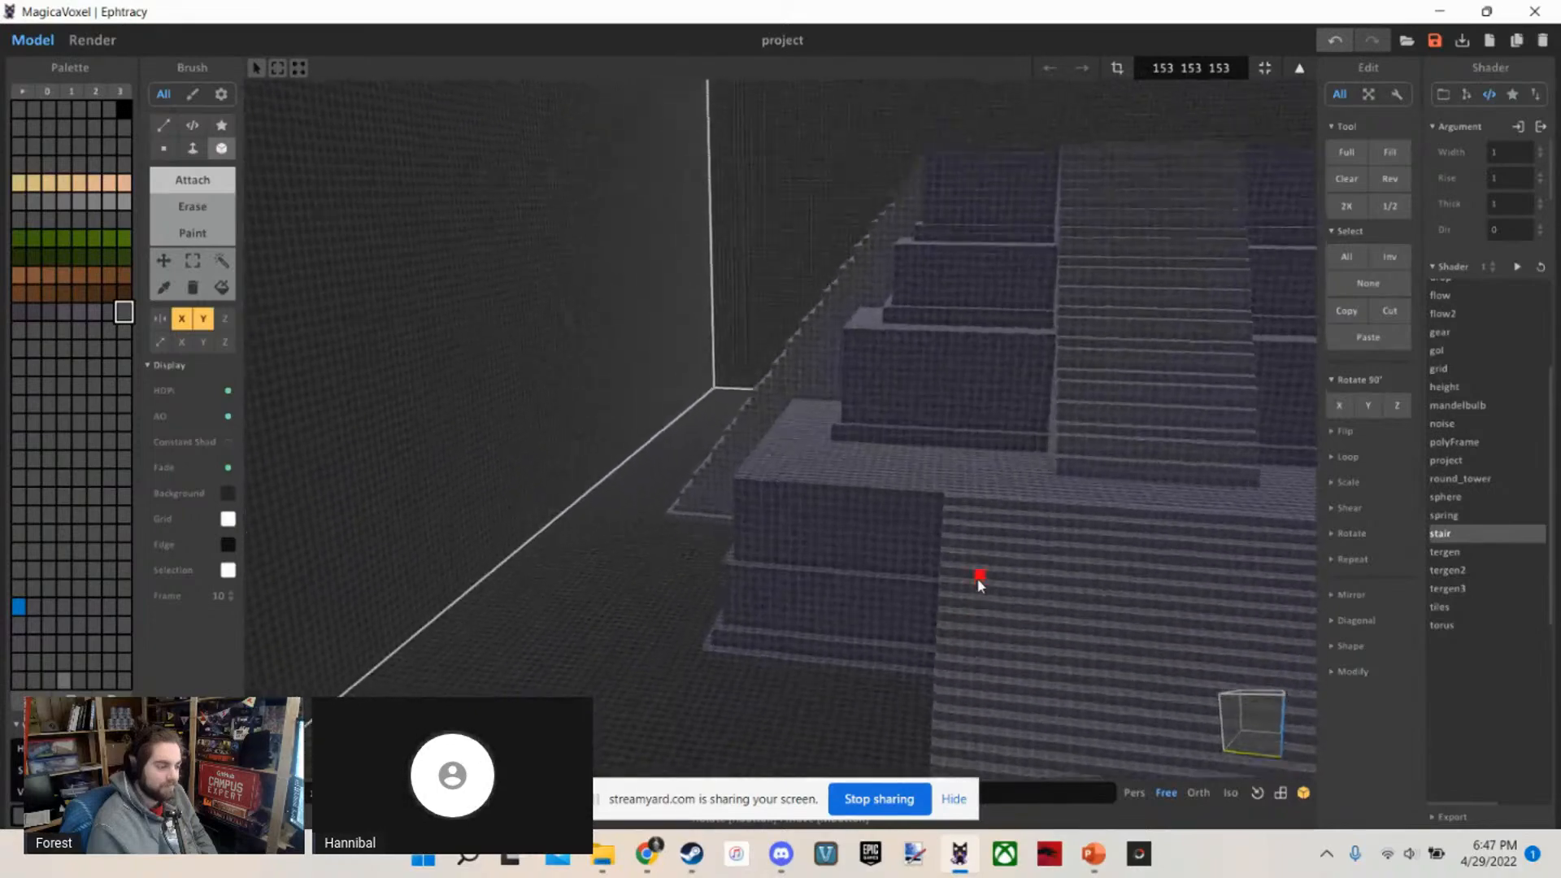
right_click_drag(978, 582, 1027, 575)
key("s")
key("a")
left_click(1111, 869)
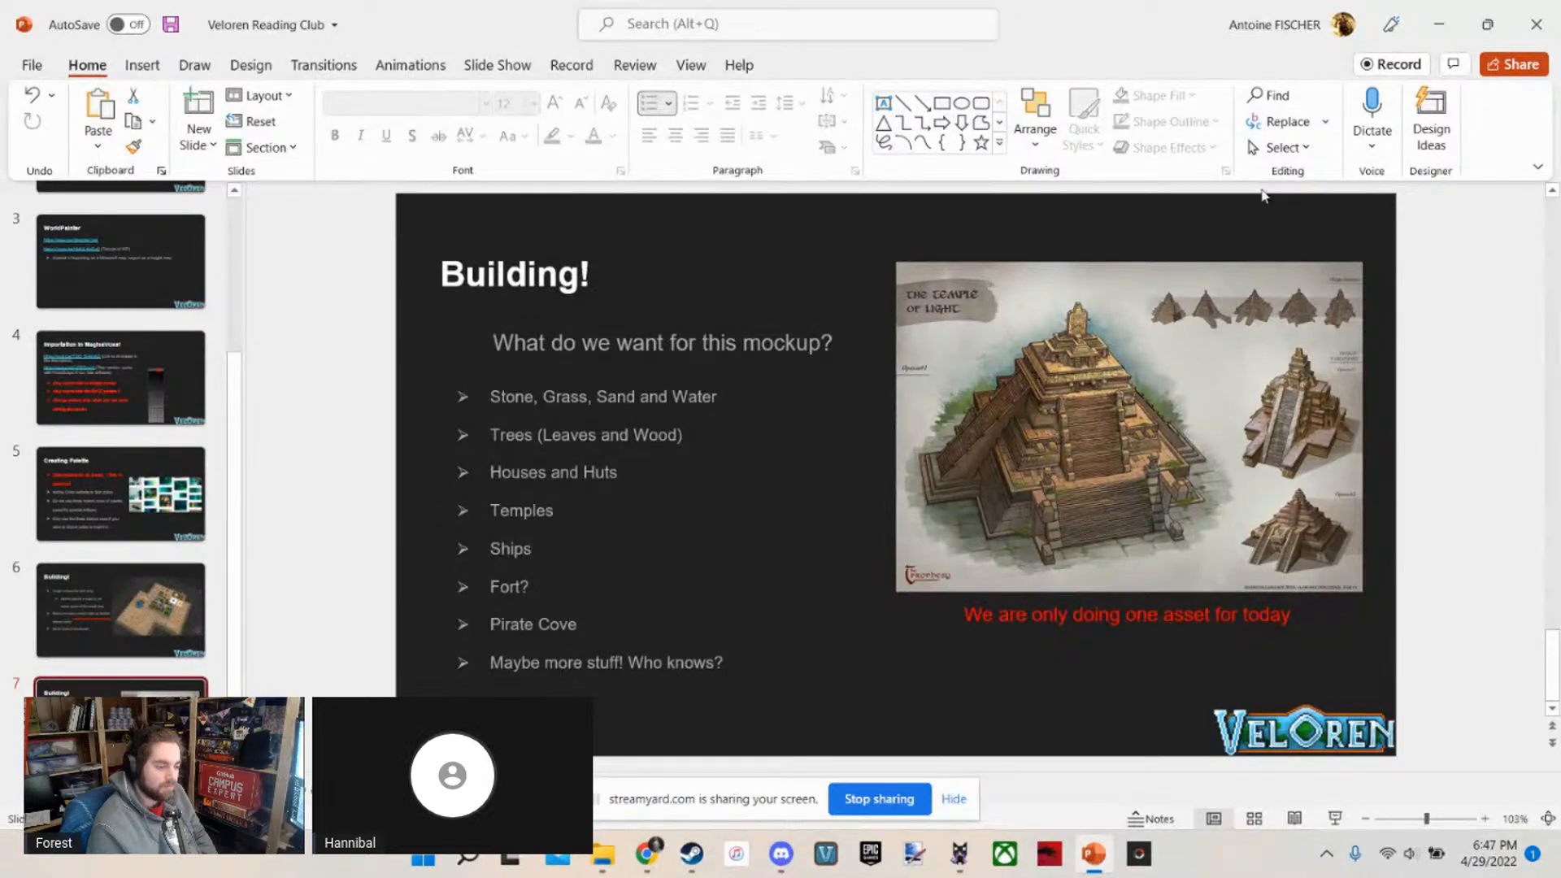
Switch back to MagicaVoxel and pick the dark purple stone colour from the temple's tiers as the working colour
left_click(1451, 26)
right_click_drag(573, 501, 840, 483)
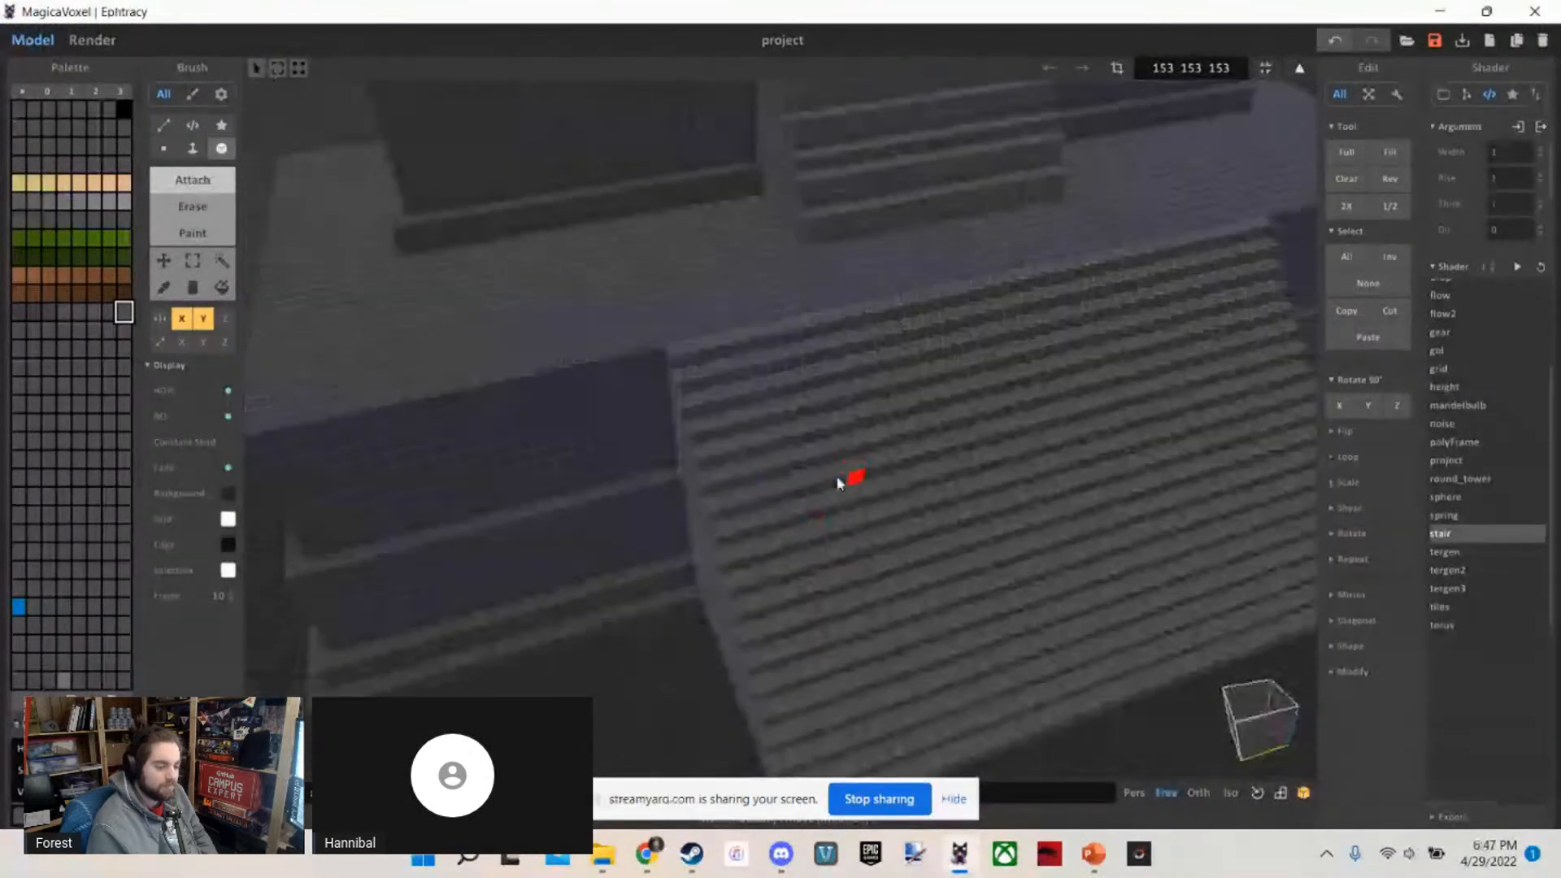
right_click_drag(545, 432, 763, 309)
scroll(763, 309, "down", 5)
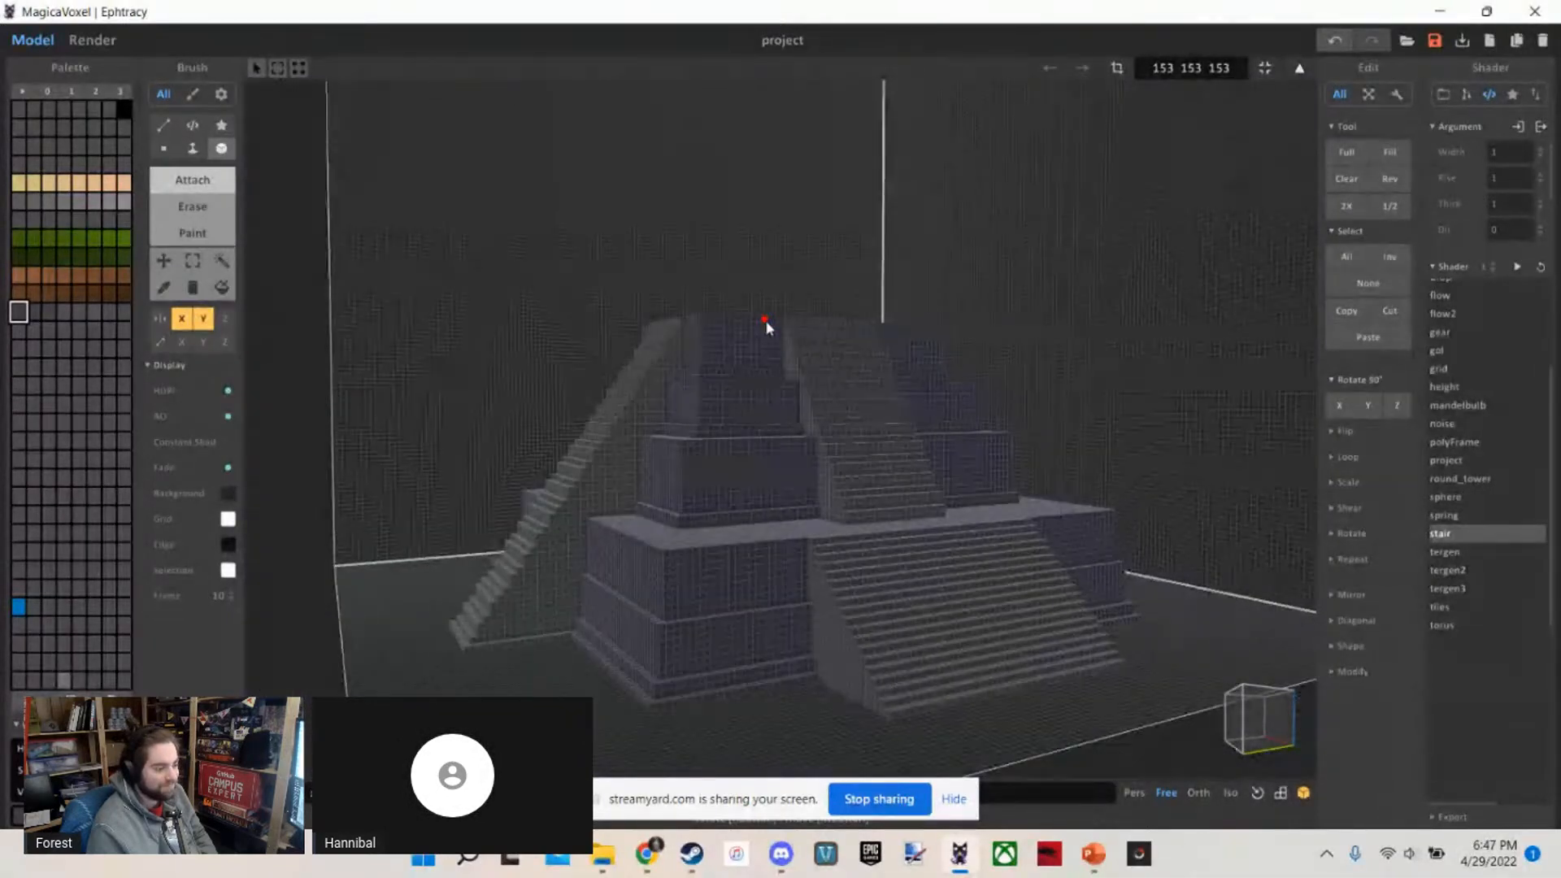
Examine the temple's wide lower staircase and narrower upper staircase, ending at the foot of the lower flight
scroll(767, 327, "up", 2)
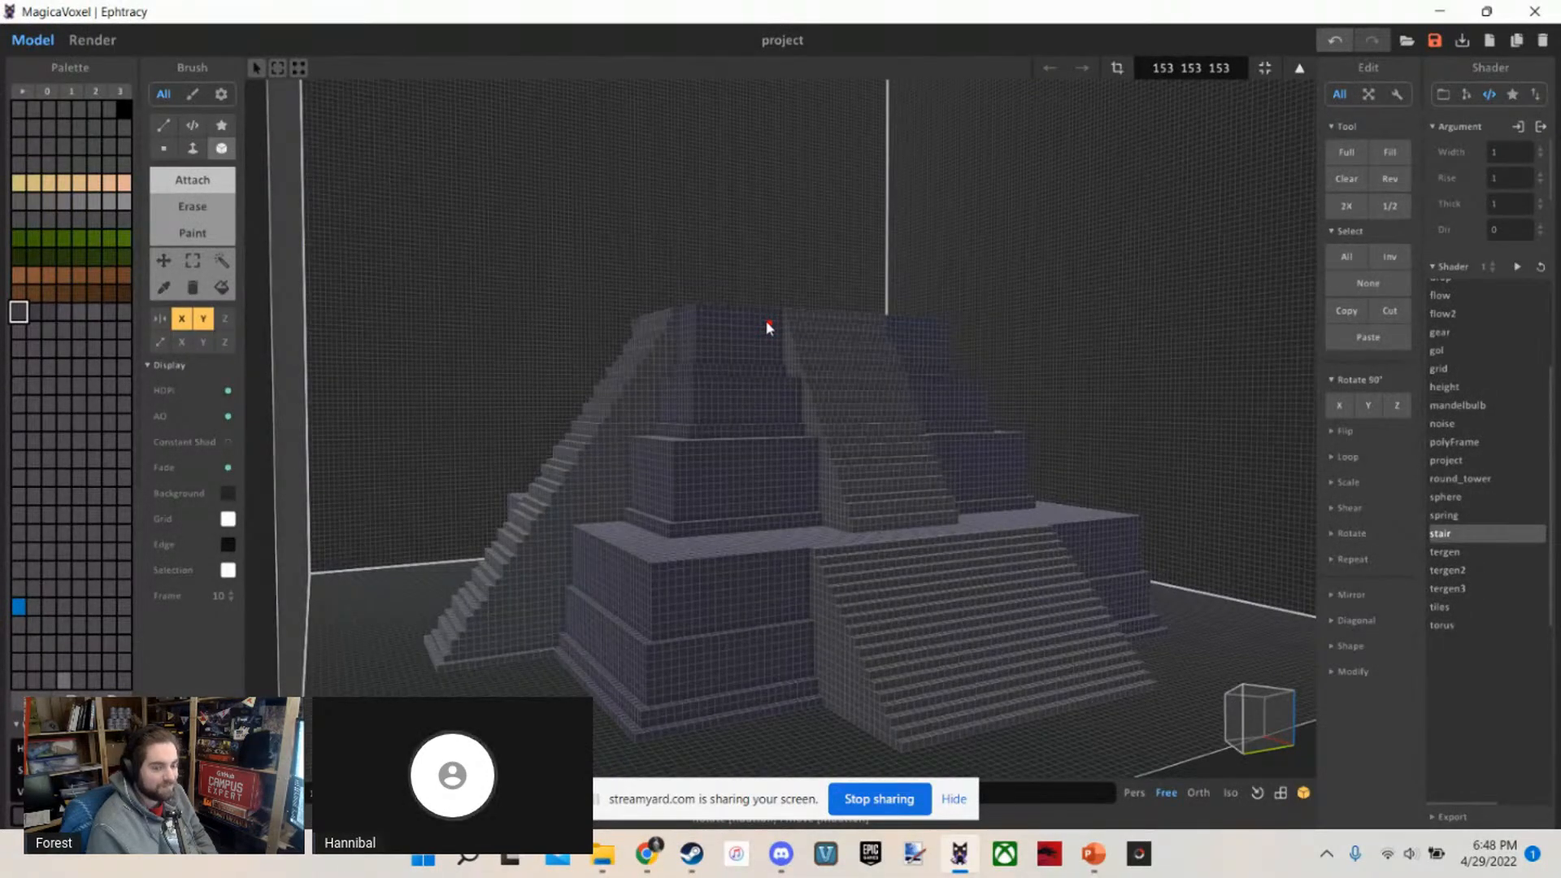
scroll(767, 327, "up", 8)
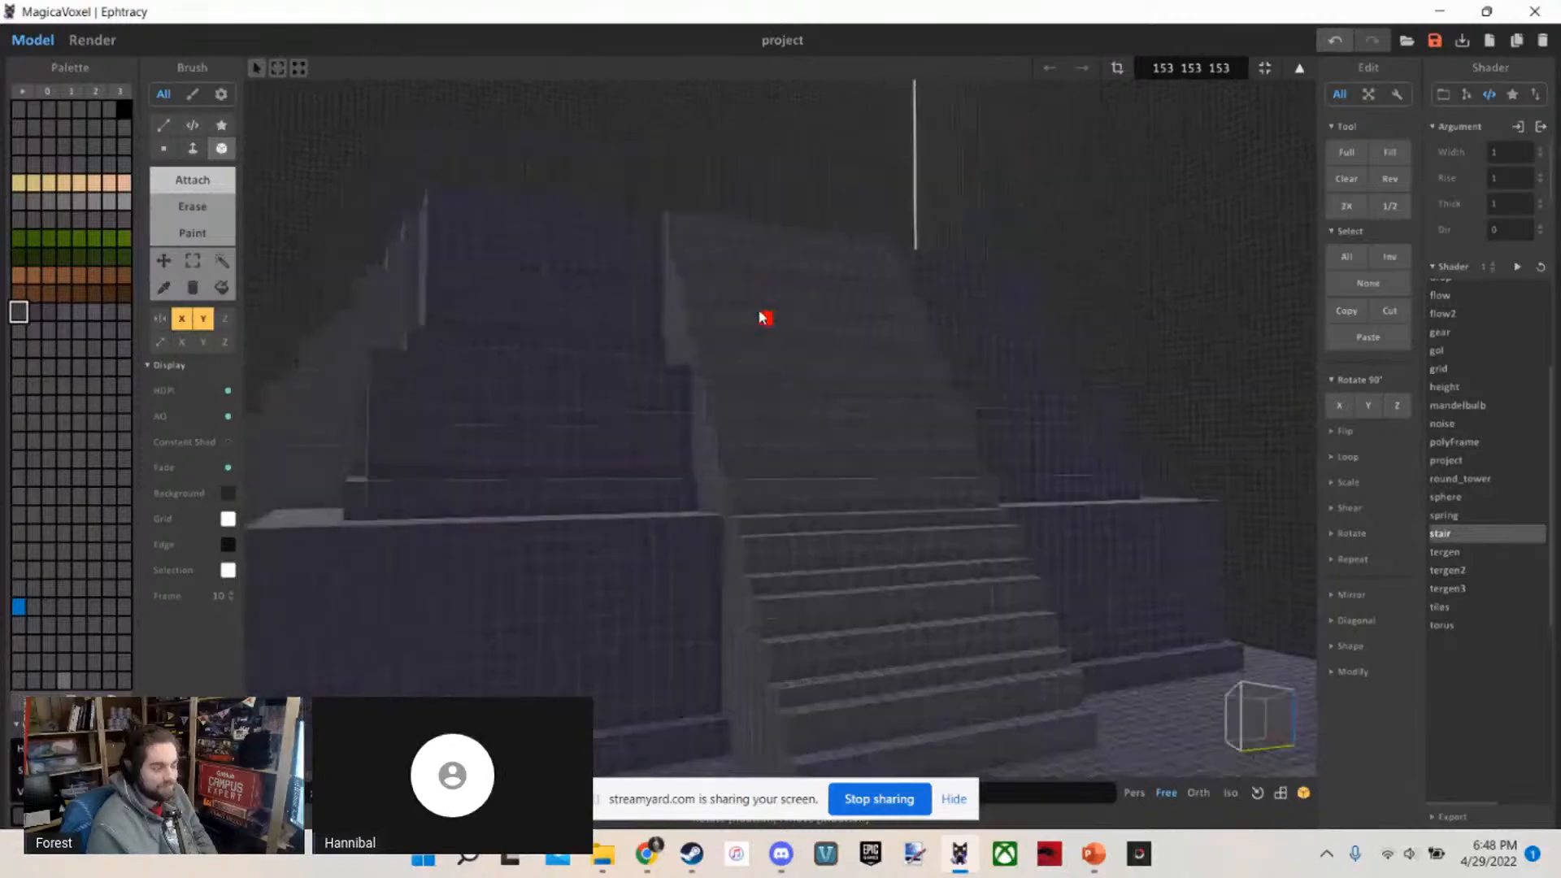
right_click_drag(765, 317, 812, 360)
scroll(831, 345, "down", 8)
scroll(812, 359, "up", 2)
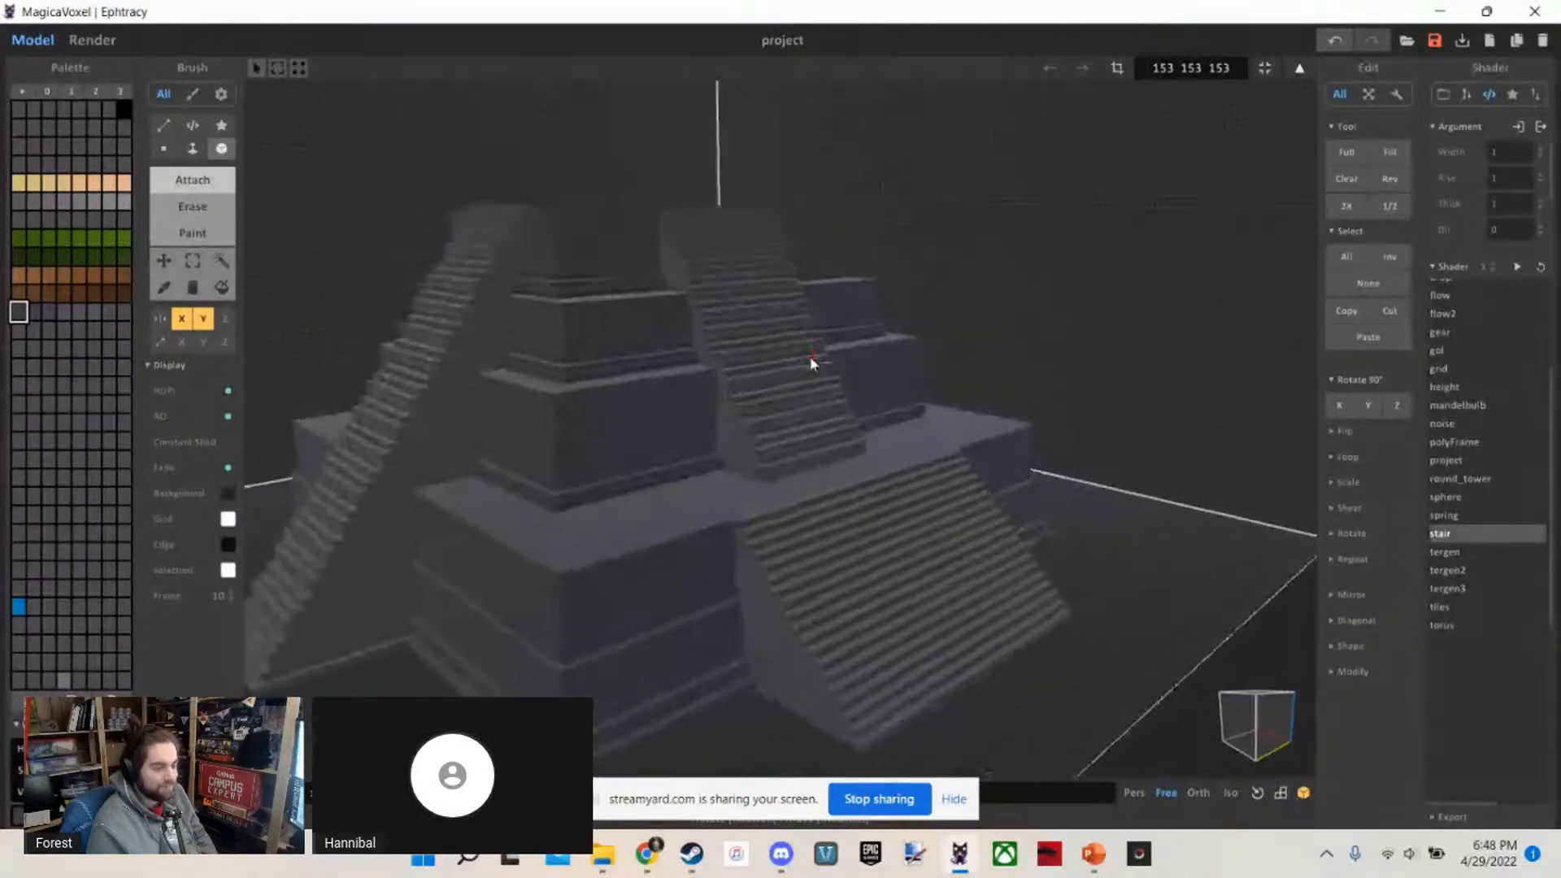
scroll(811, 359, "up", 2)
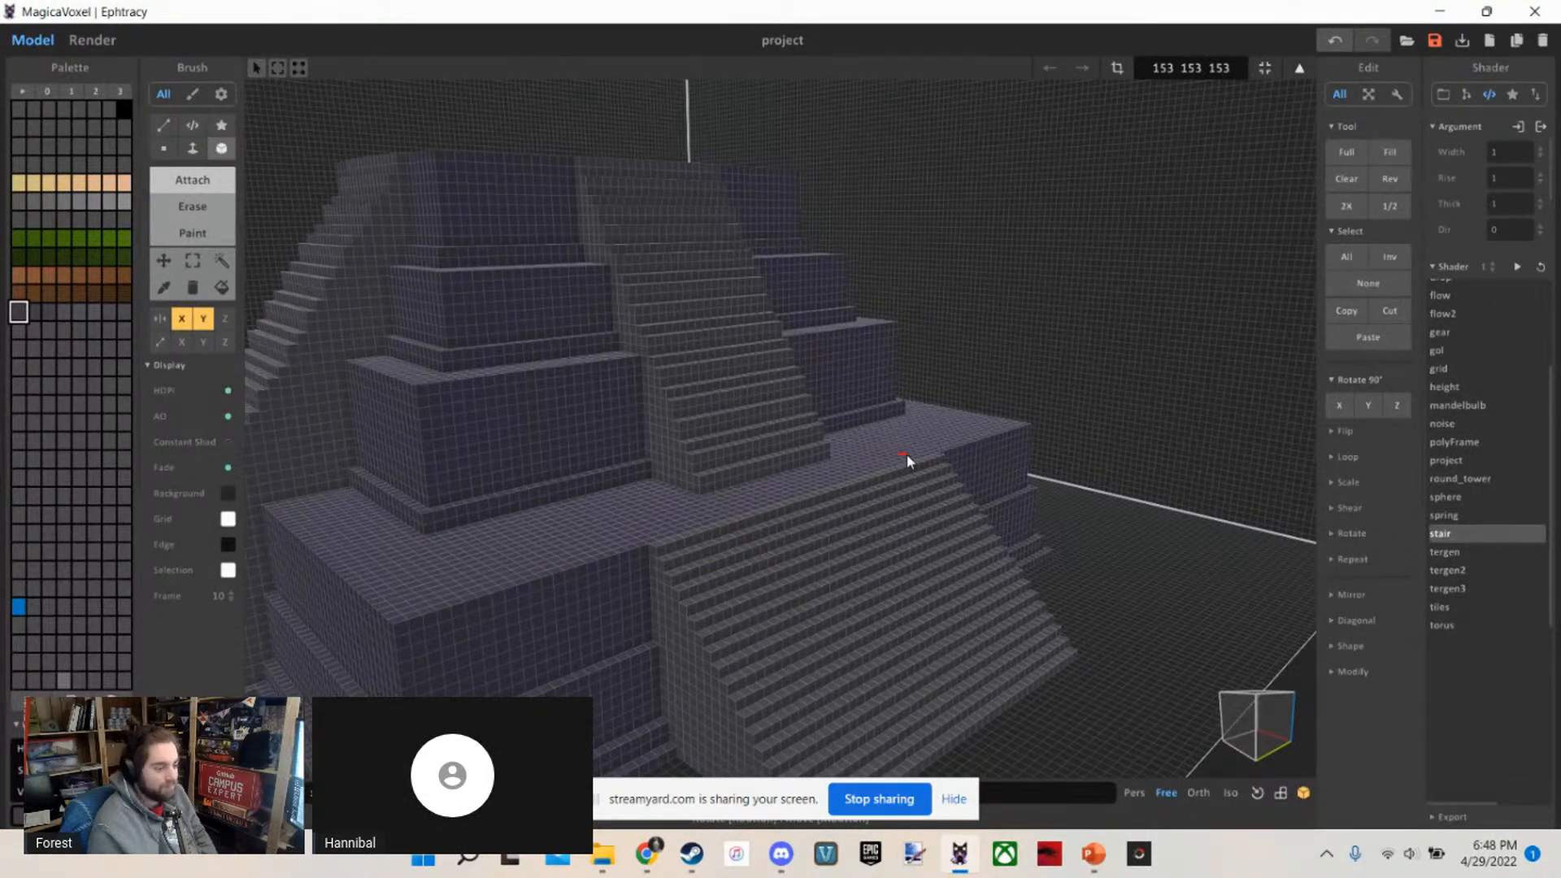
scroll(957, 508, "up", 6)
scroll(955, 511, "up", 2)
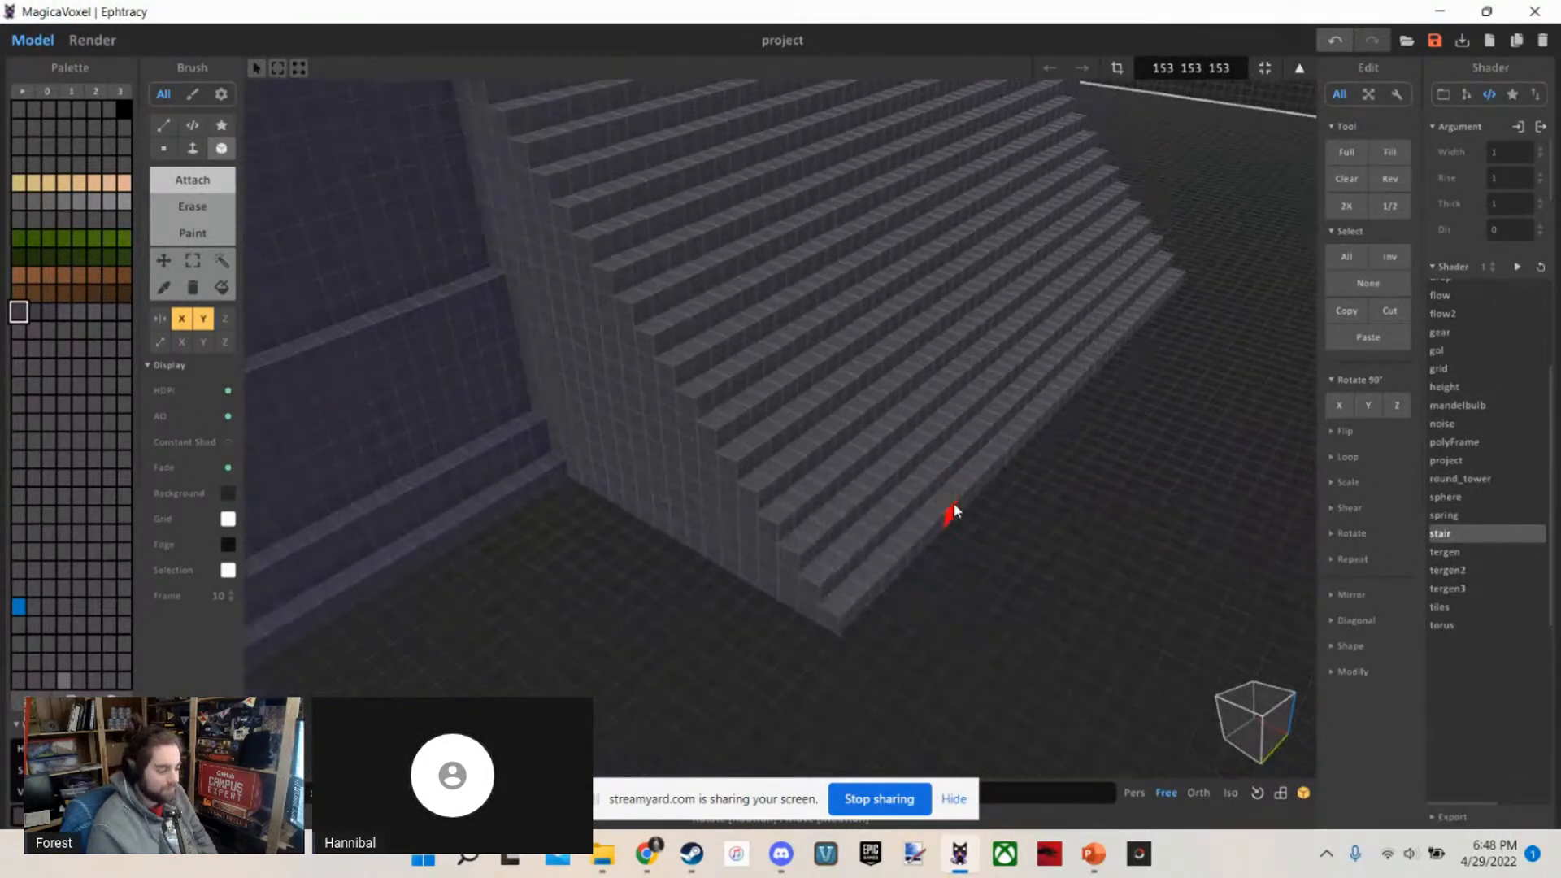
Try attaching a three-voxel-wide stone block to the bottom outer corner of the lower staircase, and undo it
right_click_drag(955, 512, 795, 626)
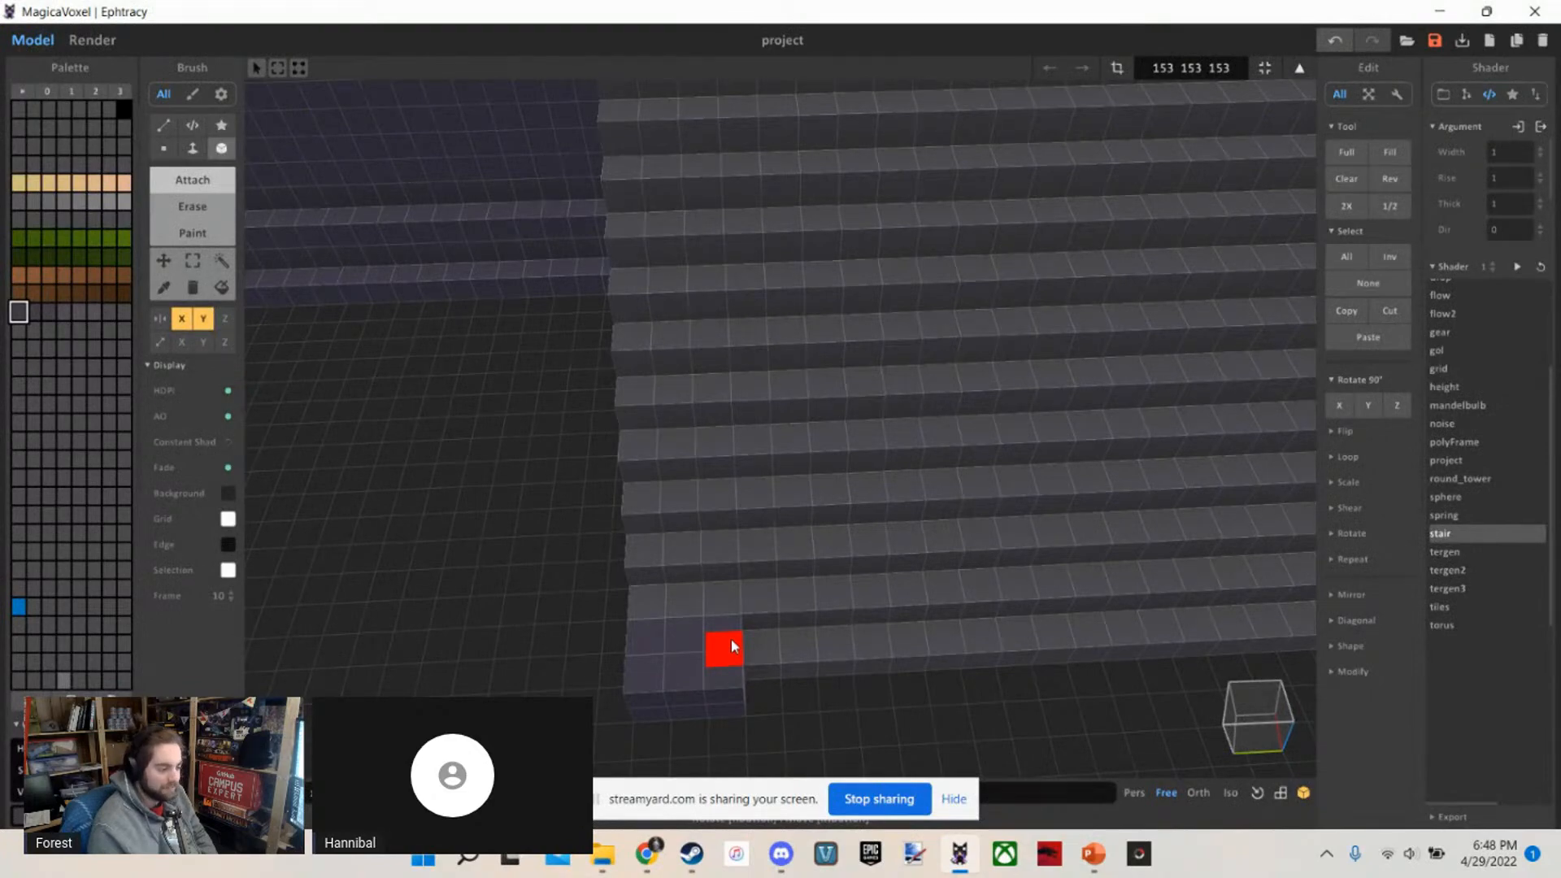
right_click_drag(730, 639, 744, 663)
scroll(691, 642, "up", 2)
key("ctrl+z")
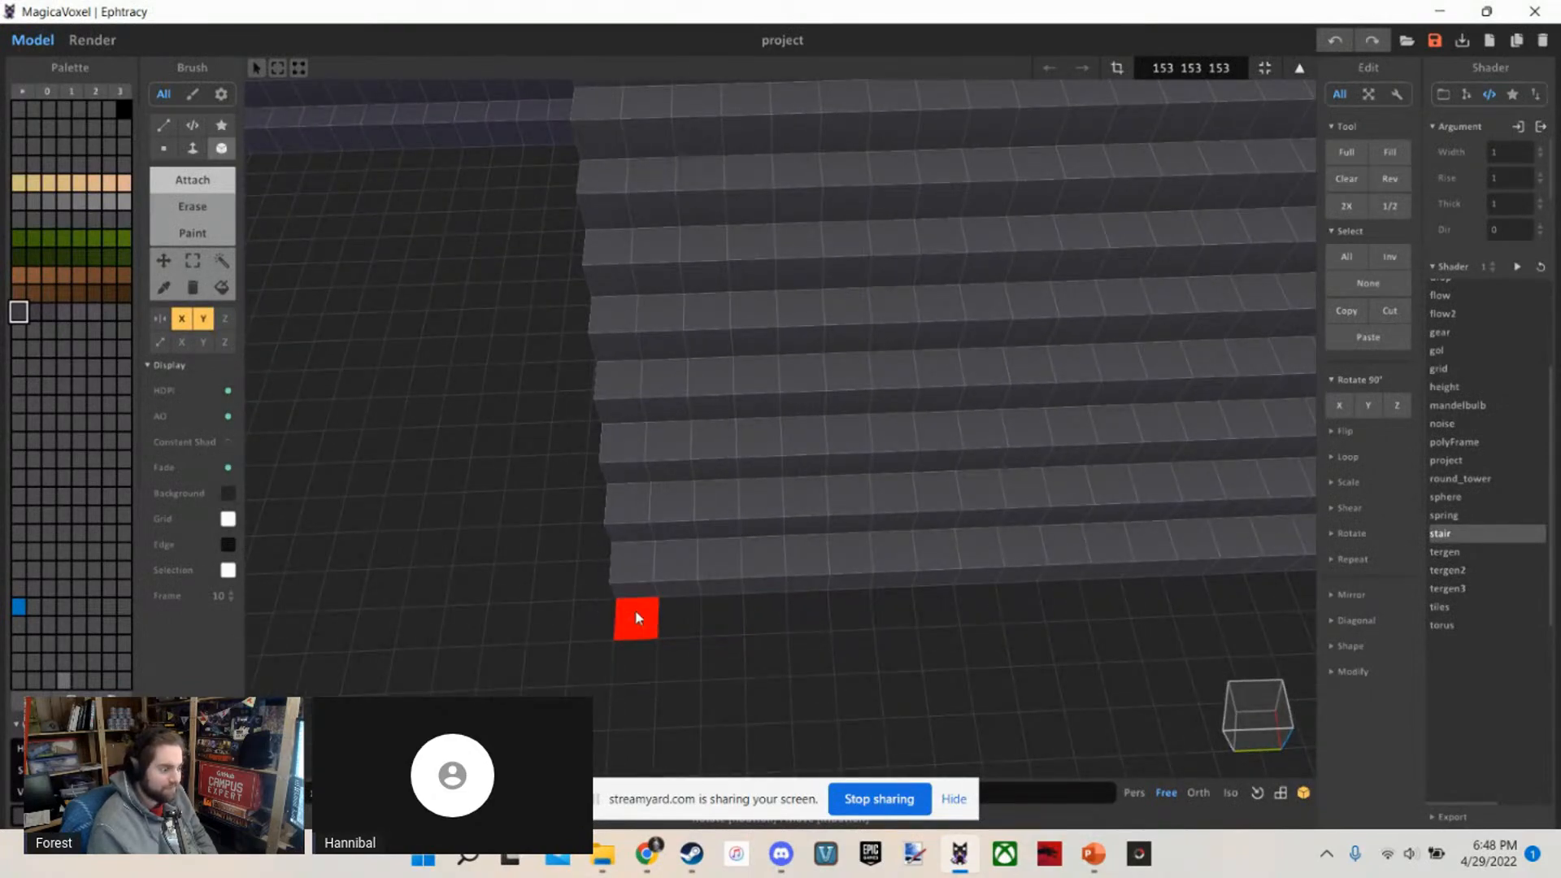
Attach three-voxel-wide raised stone blocks step by step along the outer edge of the lower staircase's bottom half, mirrored on both sides
scroll(636, 610, "down", 1)
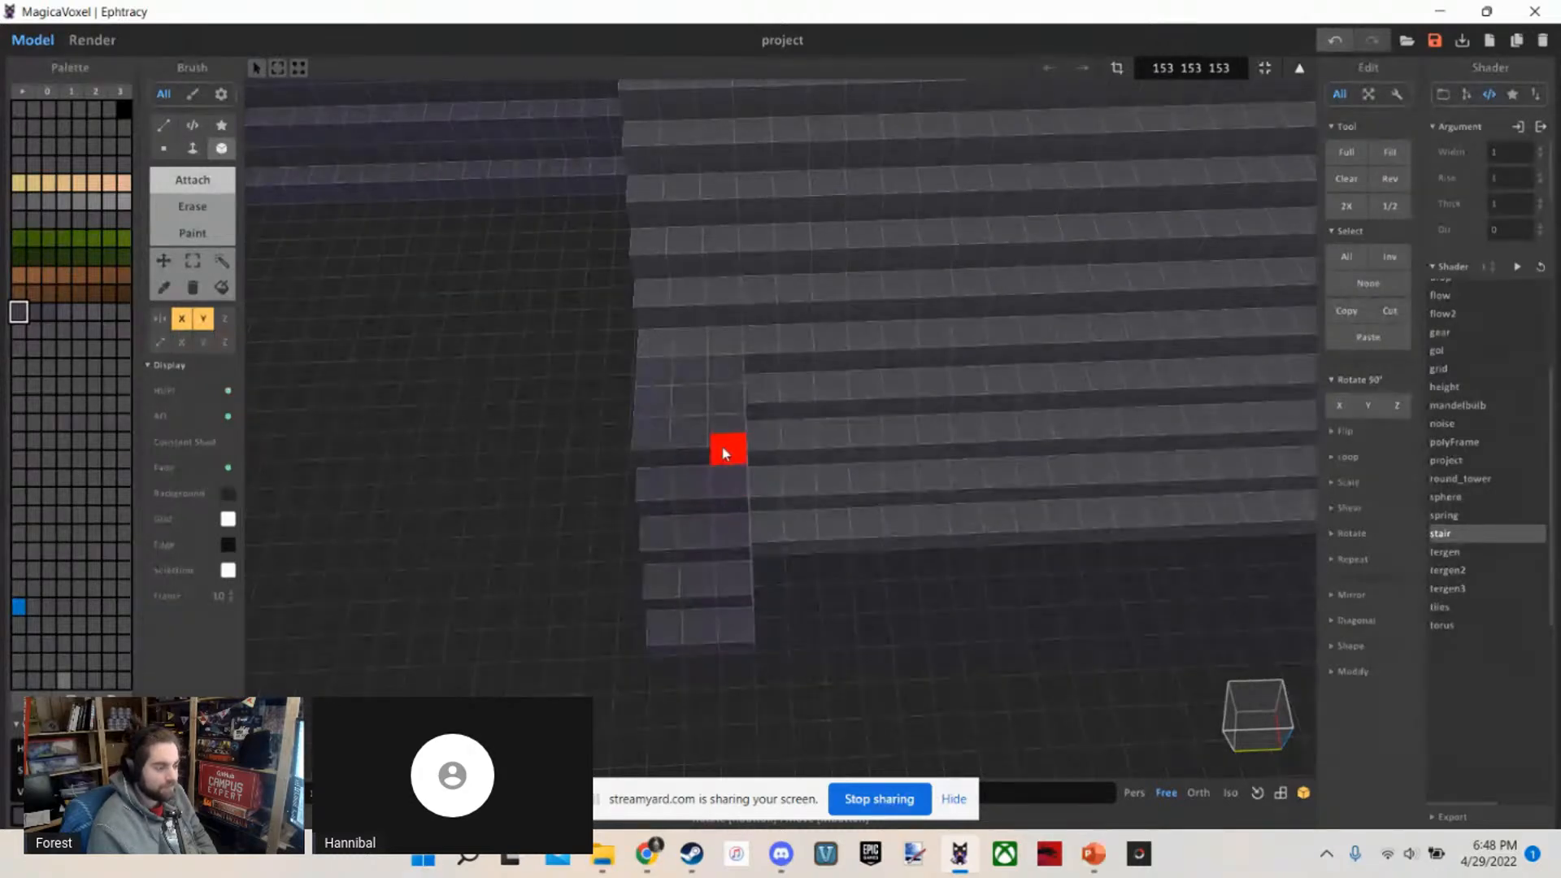
right_click_drag(726, 453, 960, 504)
scroll(704, 526, "down", 5)
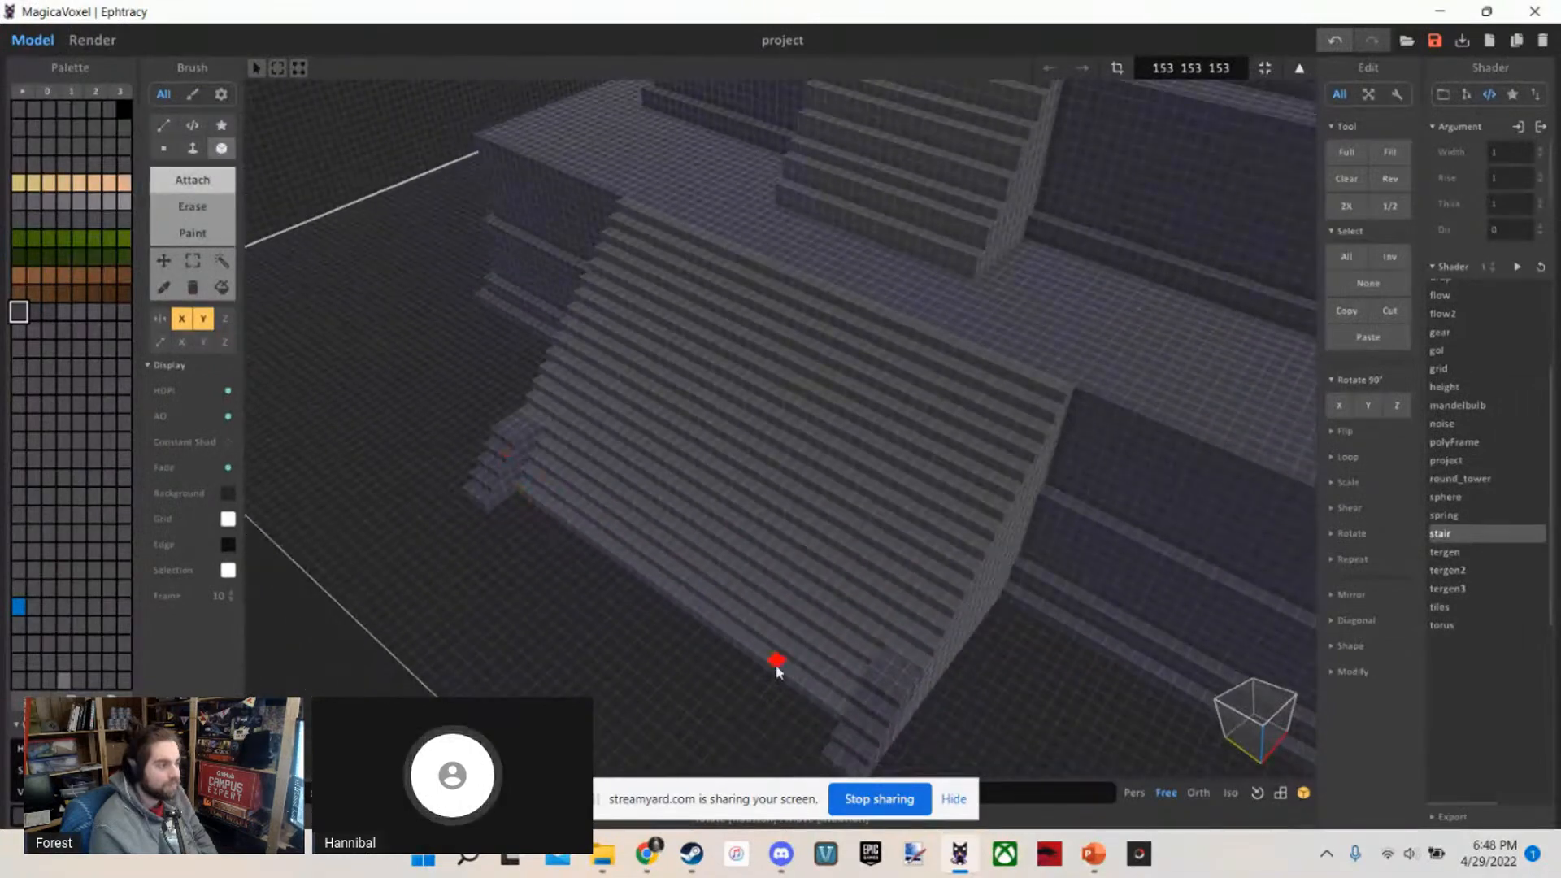
right_click_drag(776, 672, 793, 598)
scroll(906, 707, "up", 4)
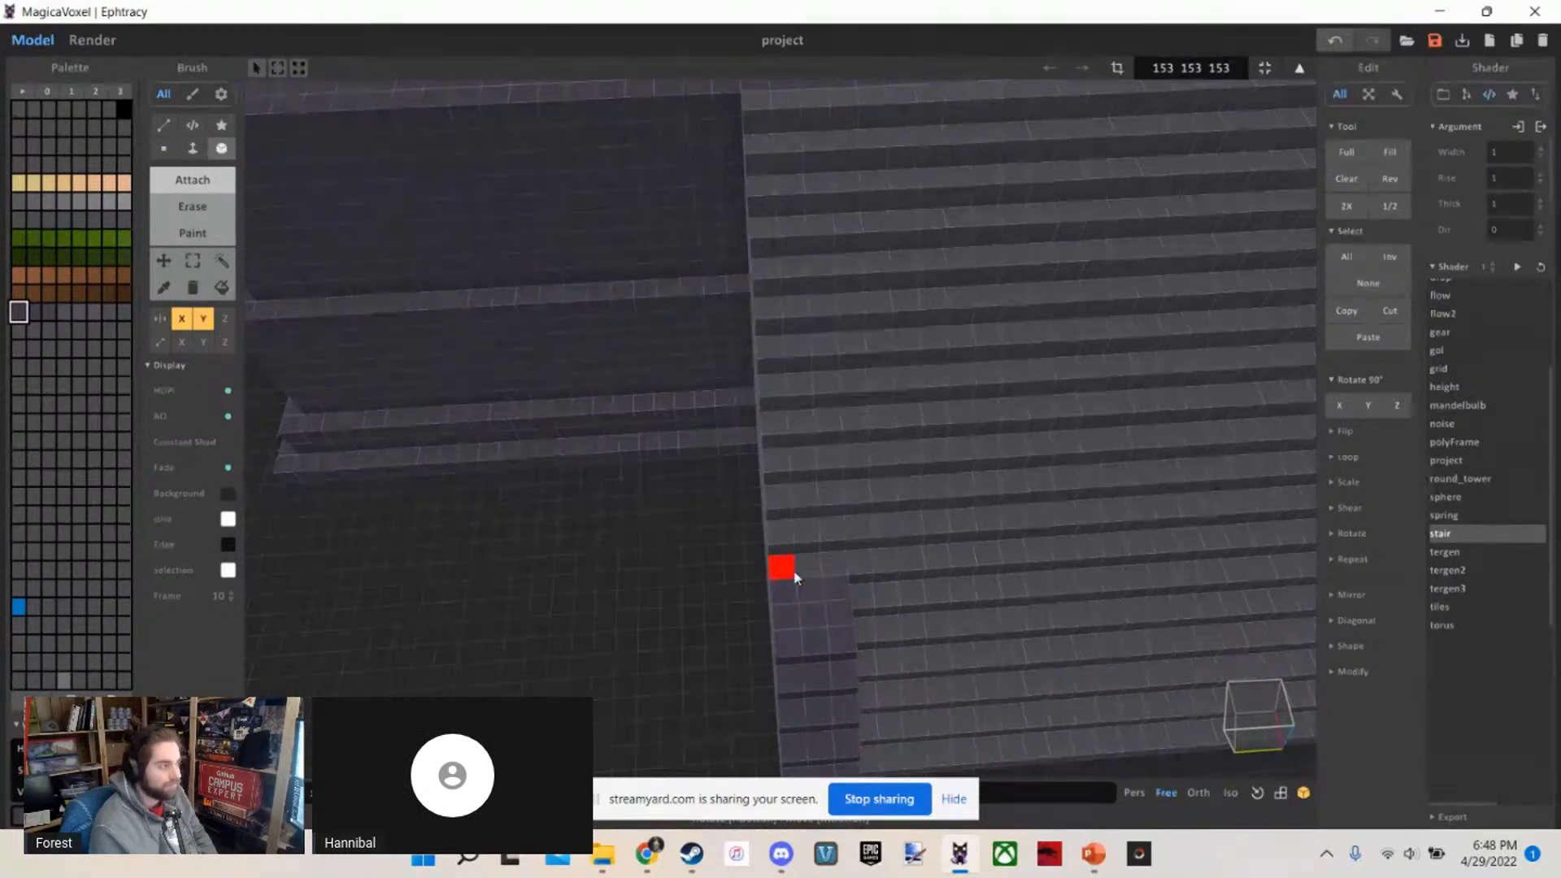
right_click_drag(812, 554, 790, 549)
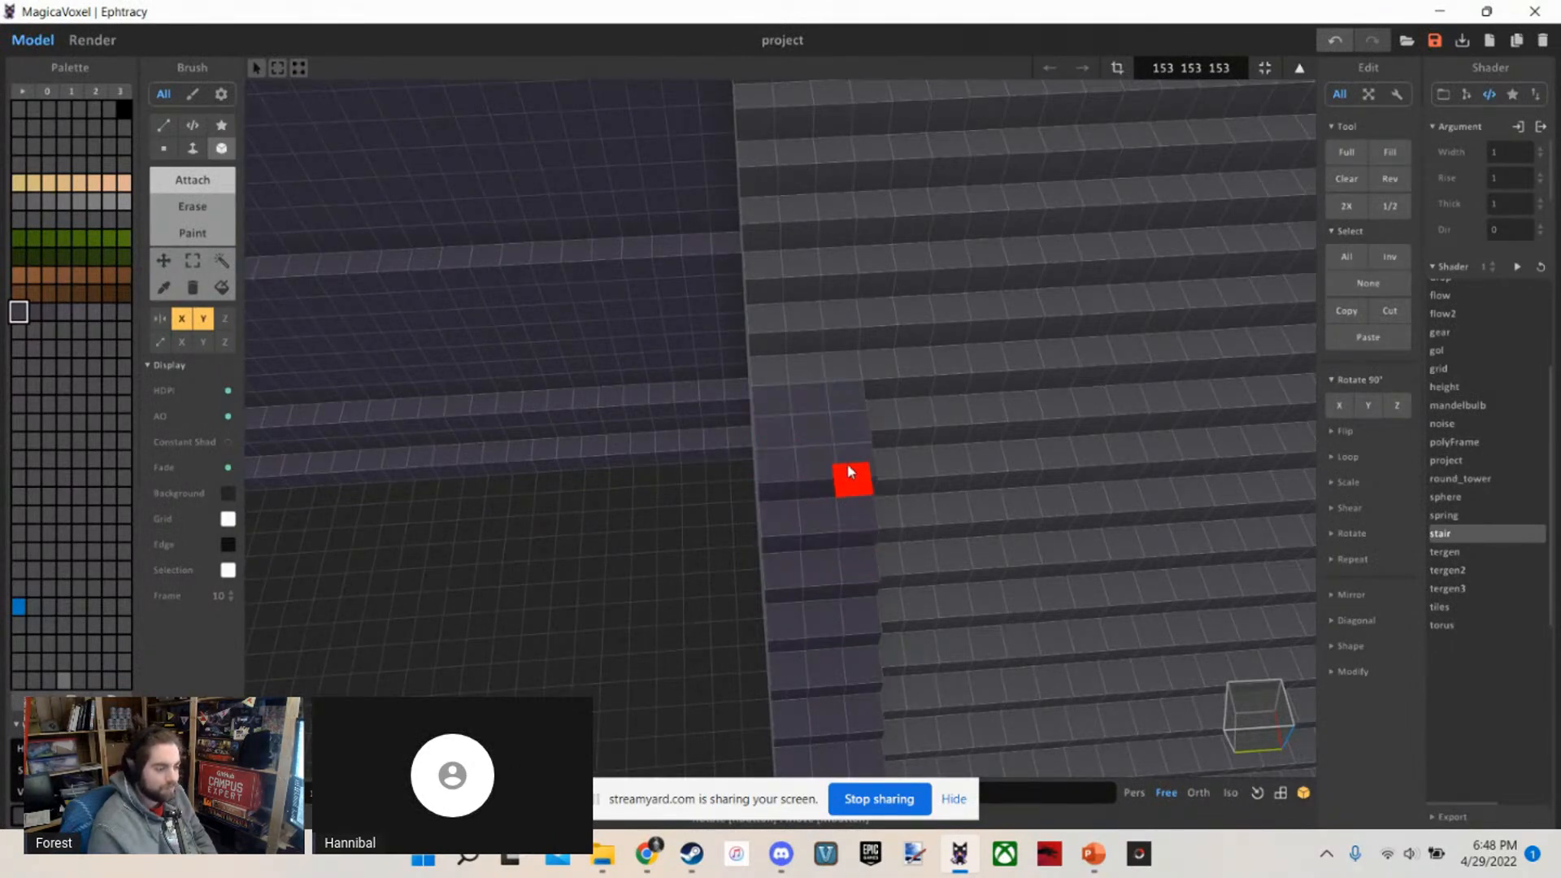
Continue the three-voxel-wide raised edging up the remaining steps of the lower staircase to the platform
scroll(877, 486, "down", 2)
right_click_drag(876, 466, 850, 622)
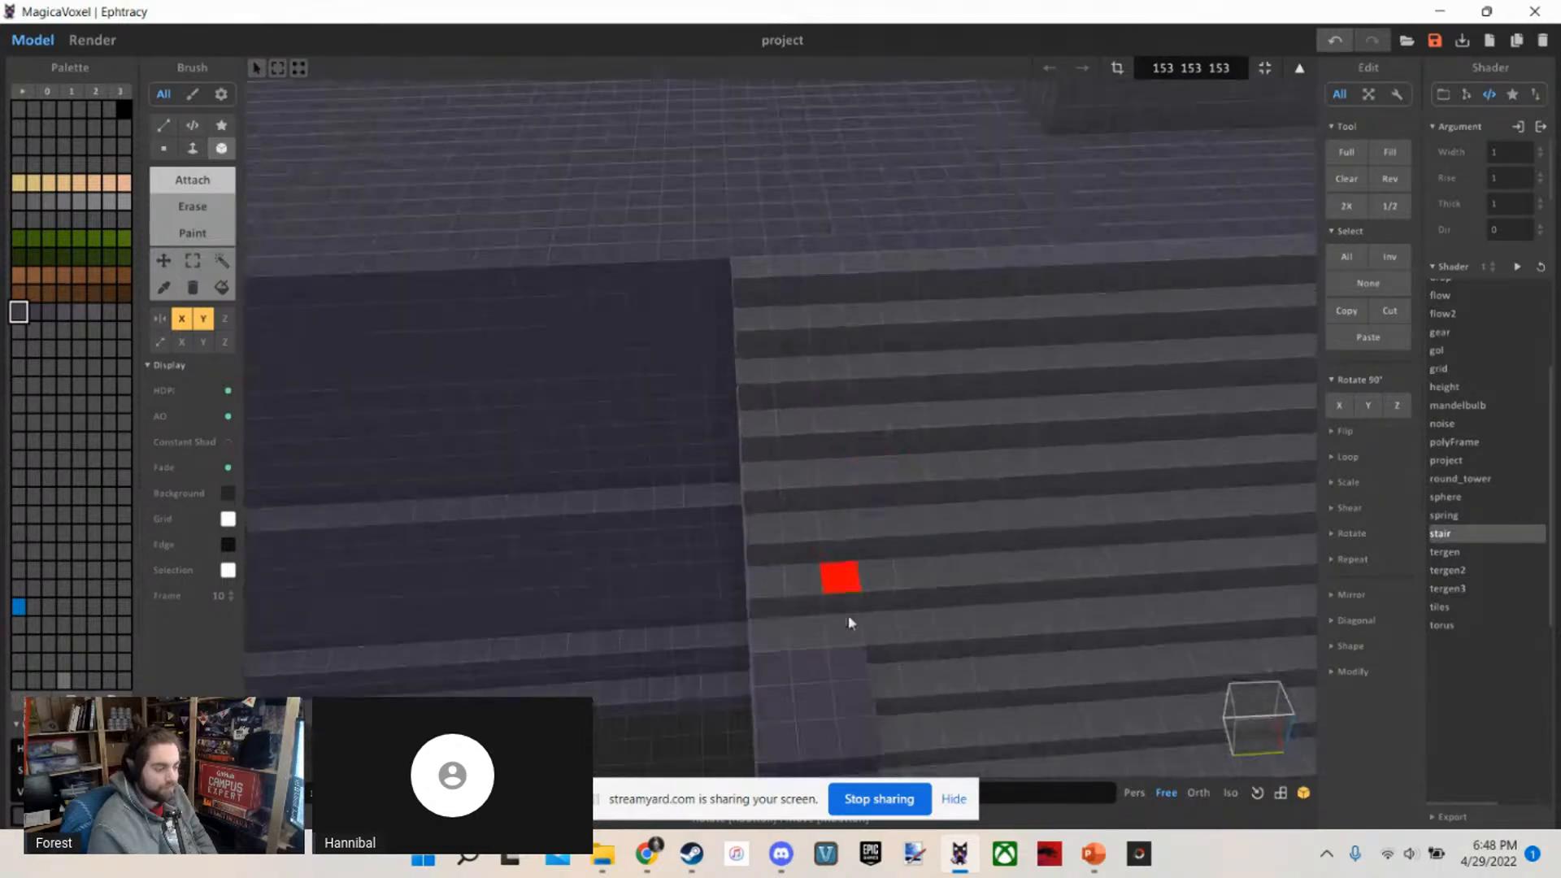
left_click(849, 623)
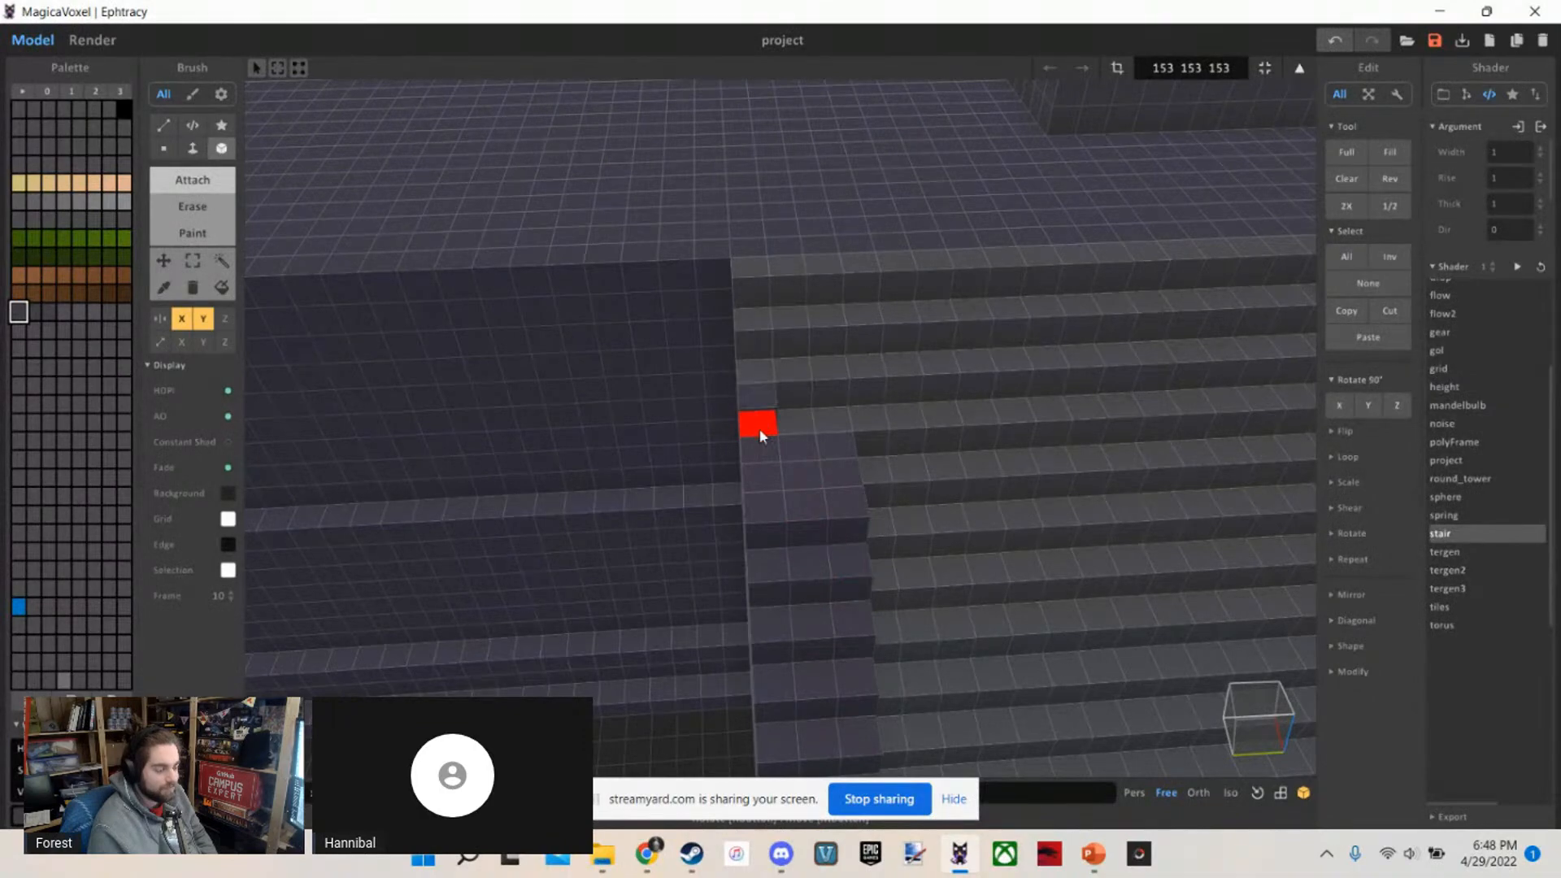
right_click_drag(852, 478, 767, 575)
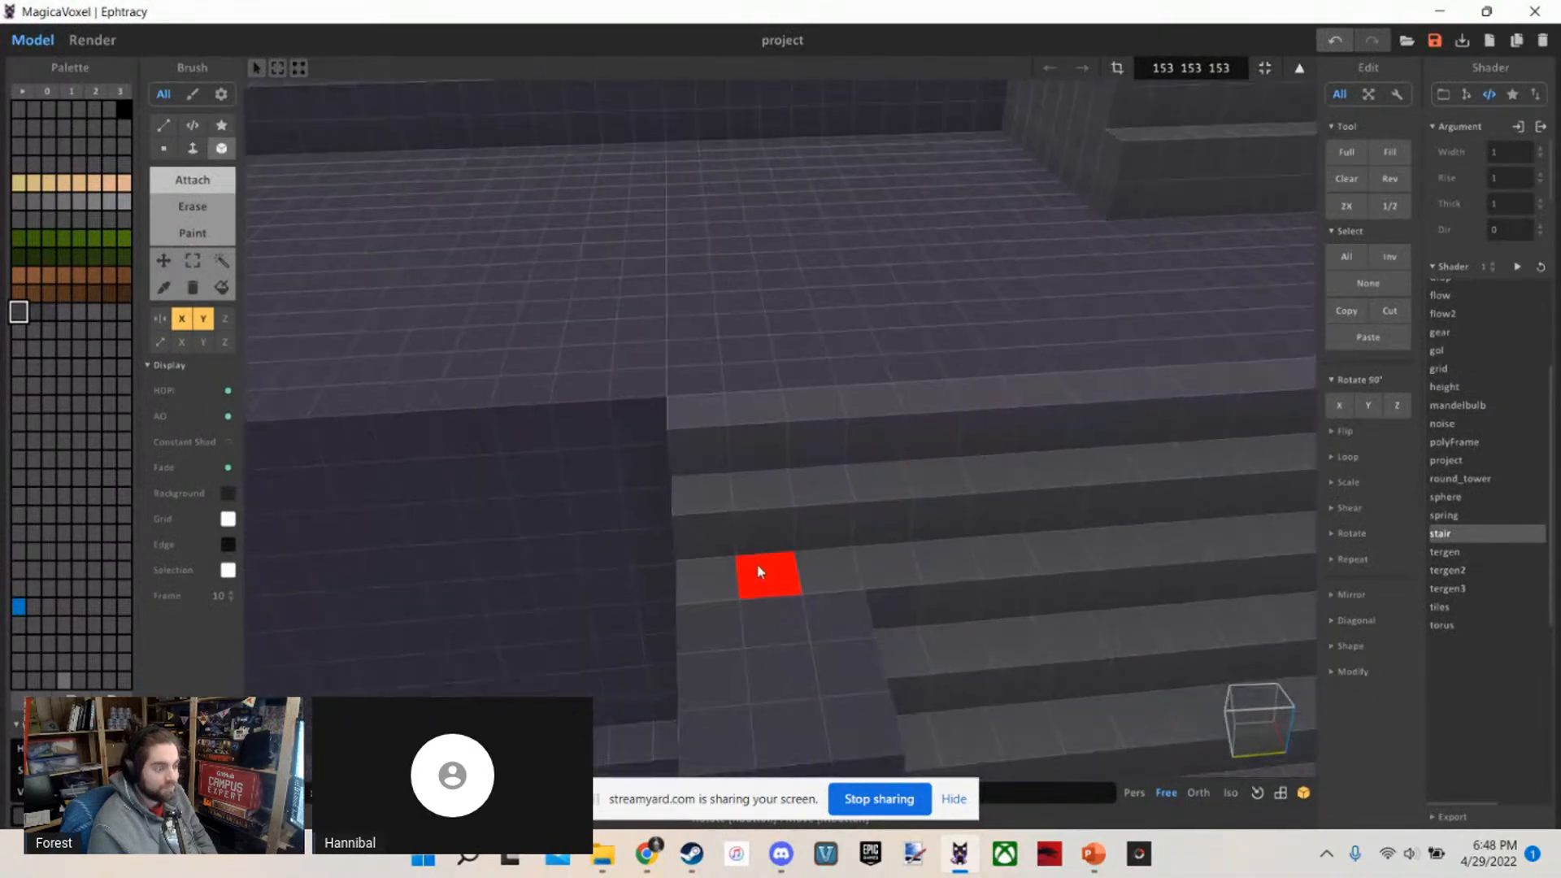
left_click_drag(730, 556, 809, 541)
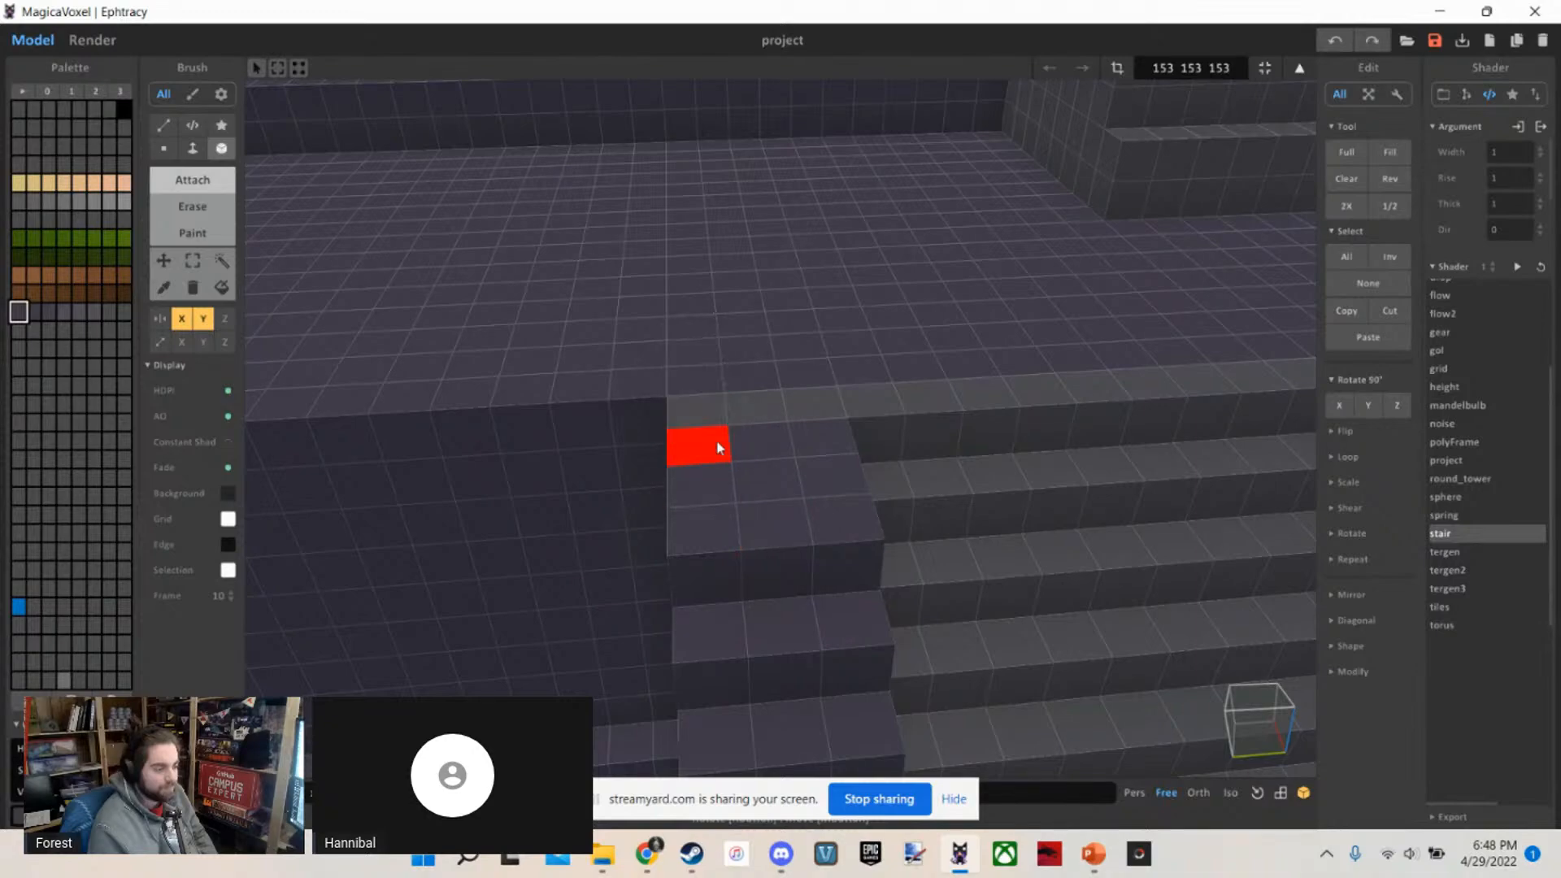
left_click_drag(750, 477, 814, 483)
Examine the lower staircase's stepped edging and its side wall from above, from the side and along the base tier
right_click_drag(814, 483, 997, 515)
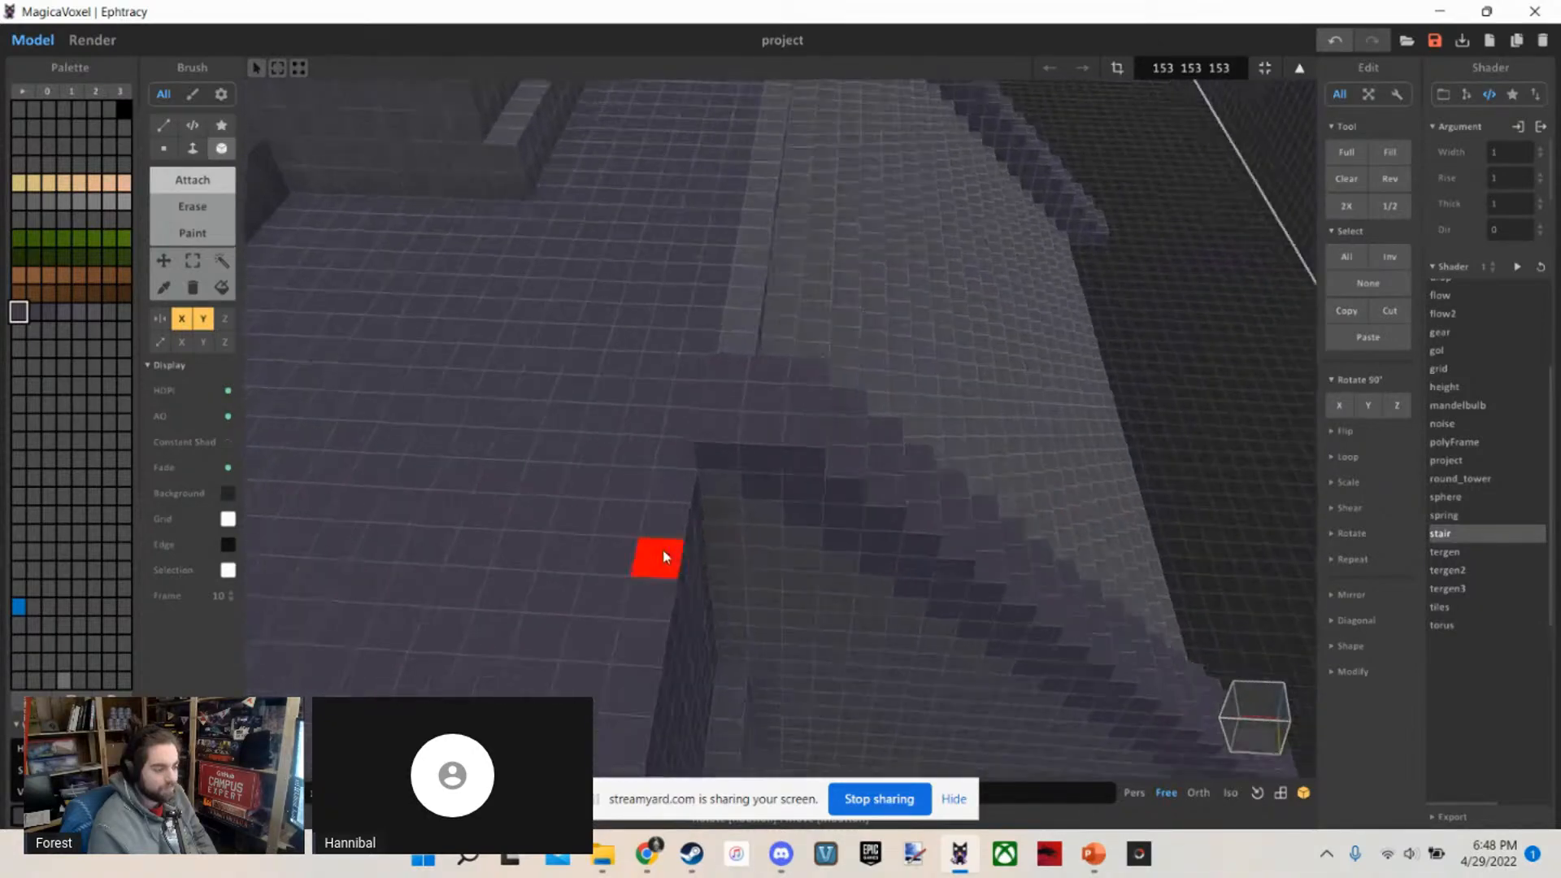
right_click_drag(662, 553, 588, 476)
scroll(606, 492, "down", 5)
scroll(588, 476, "up", 6)
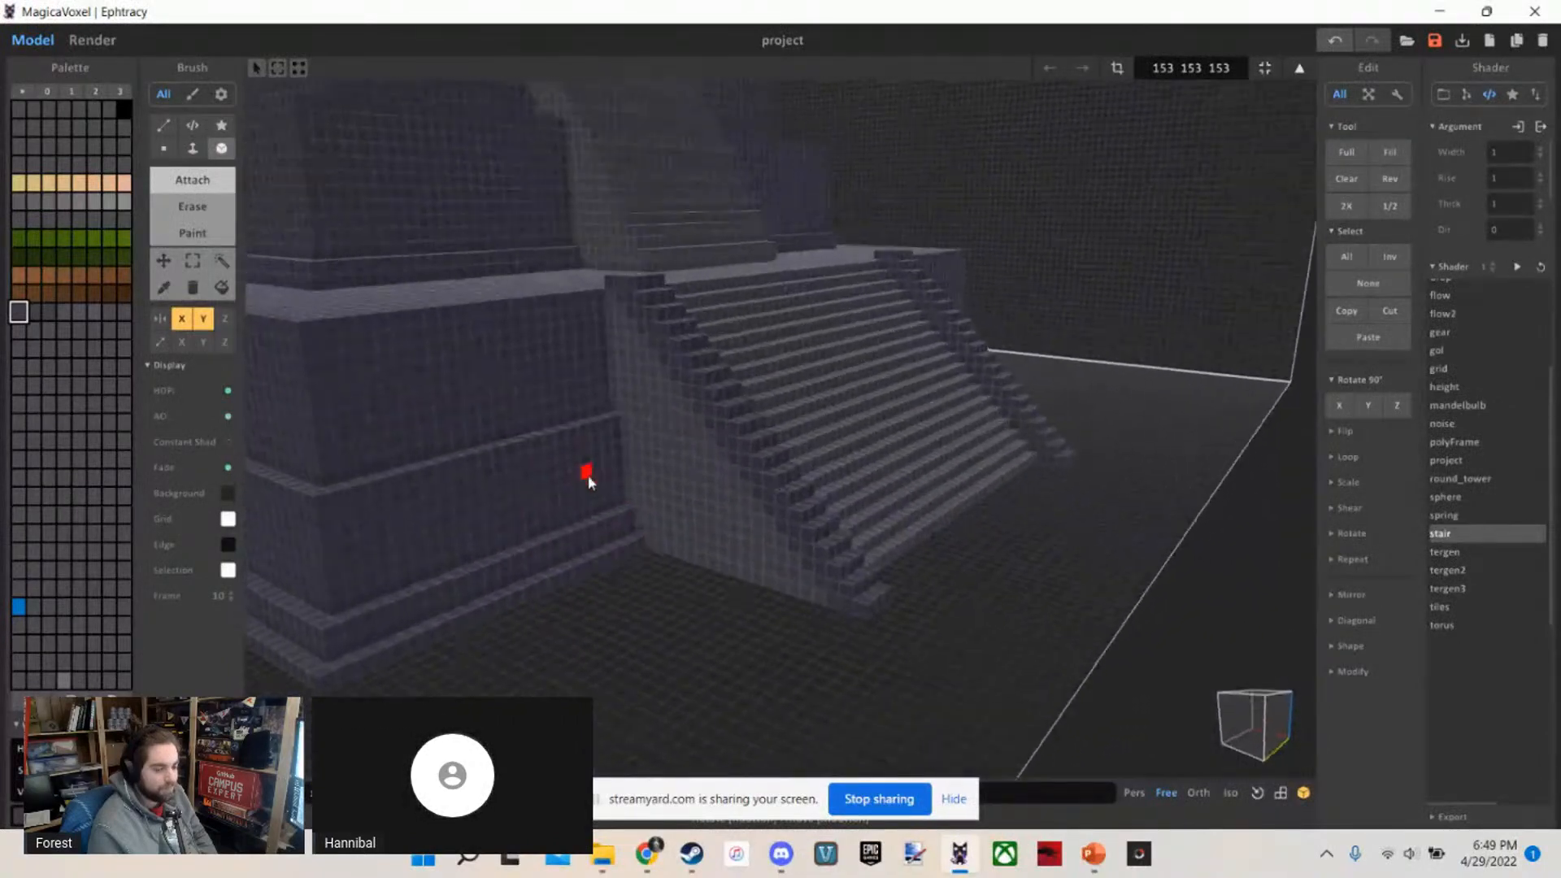
scroll(588, 474, "down", 8)
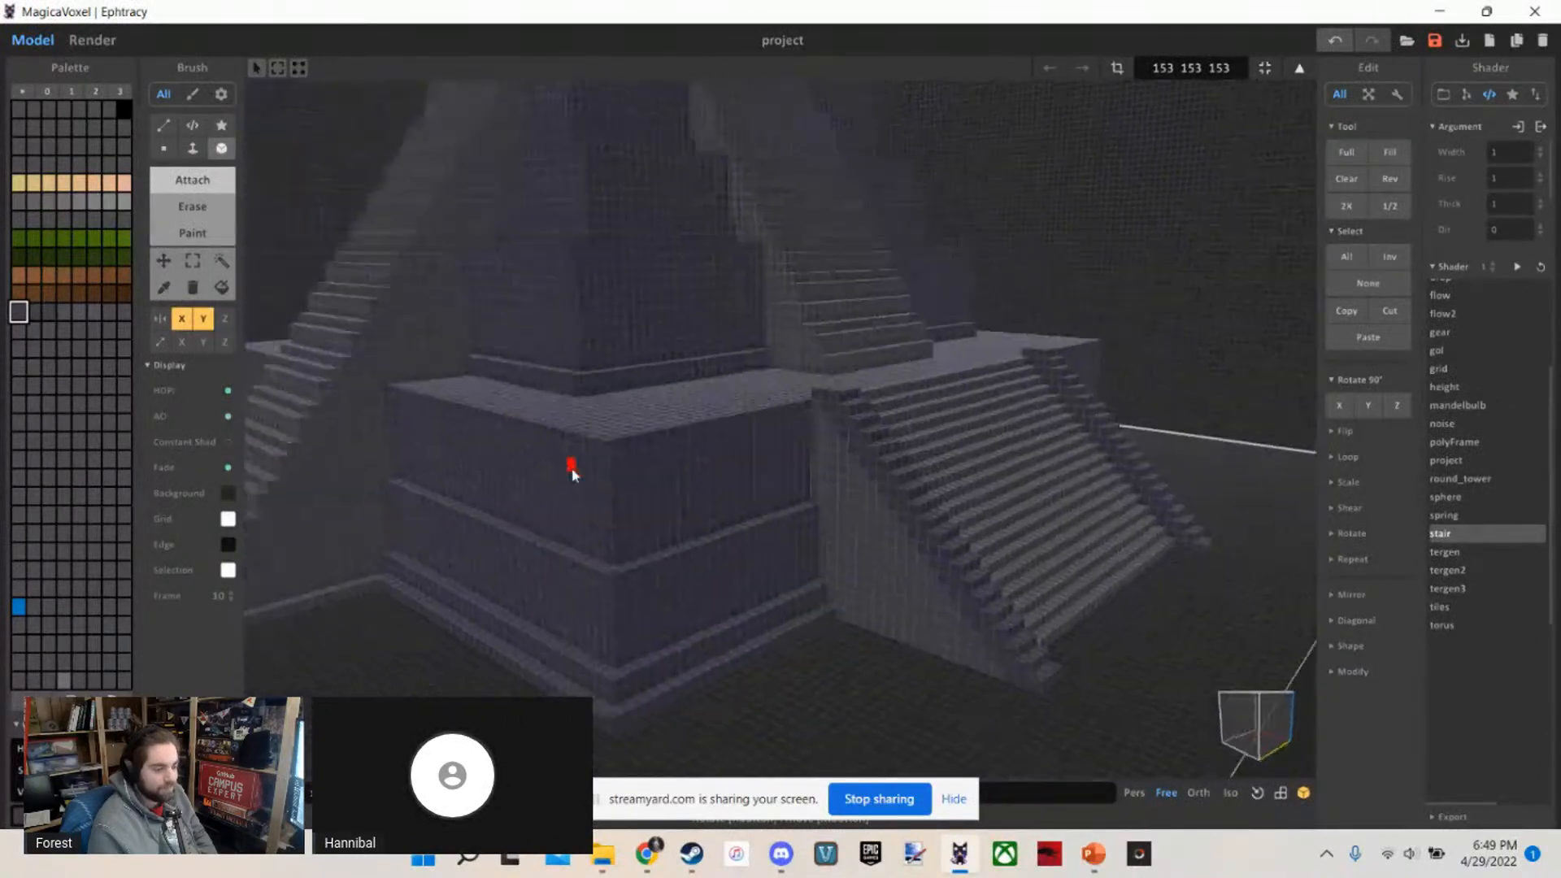
scroll(520, 449, "up", 8)
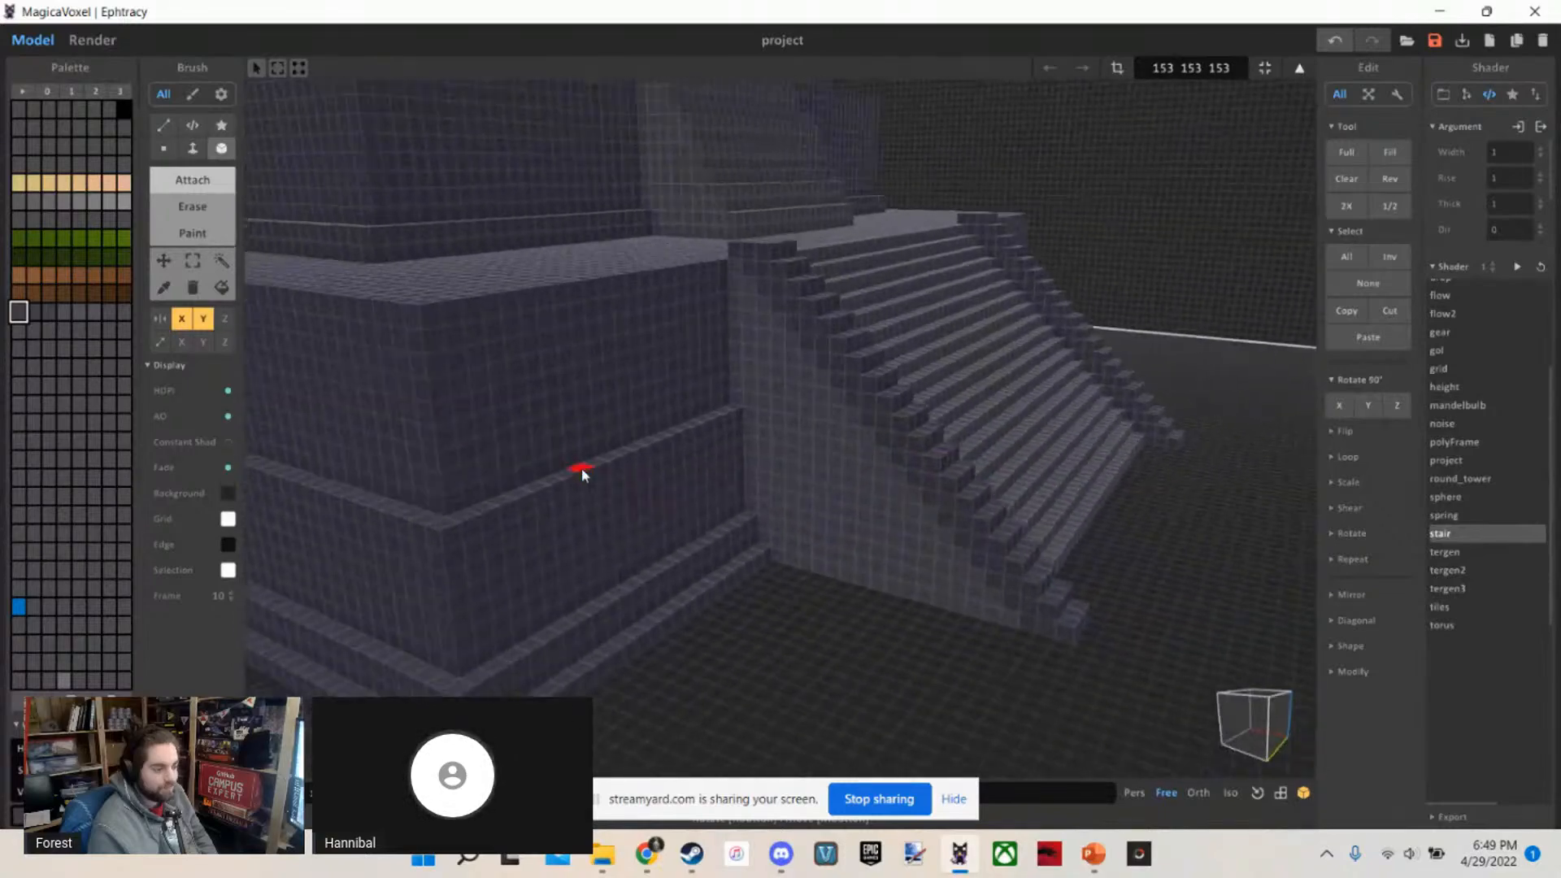
scroll(589, 464, "down", 4)
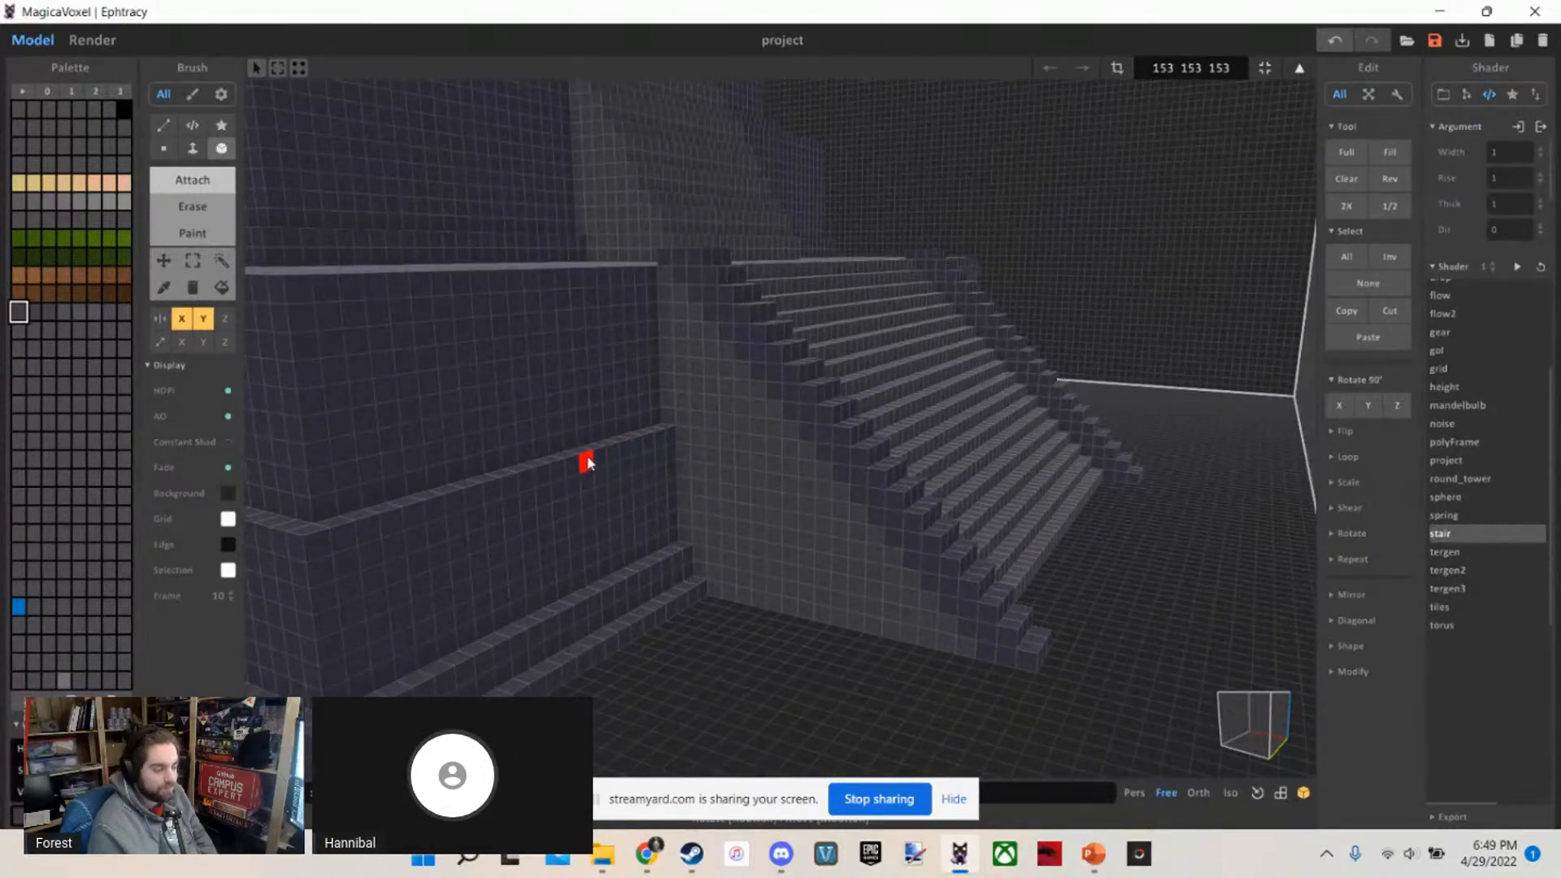
scroll(614, 476, "up", 3)
scroll(846, 400, "down", 3)
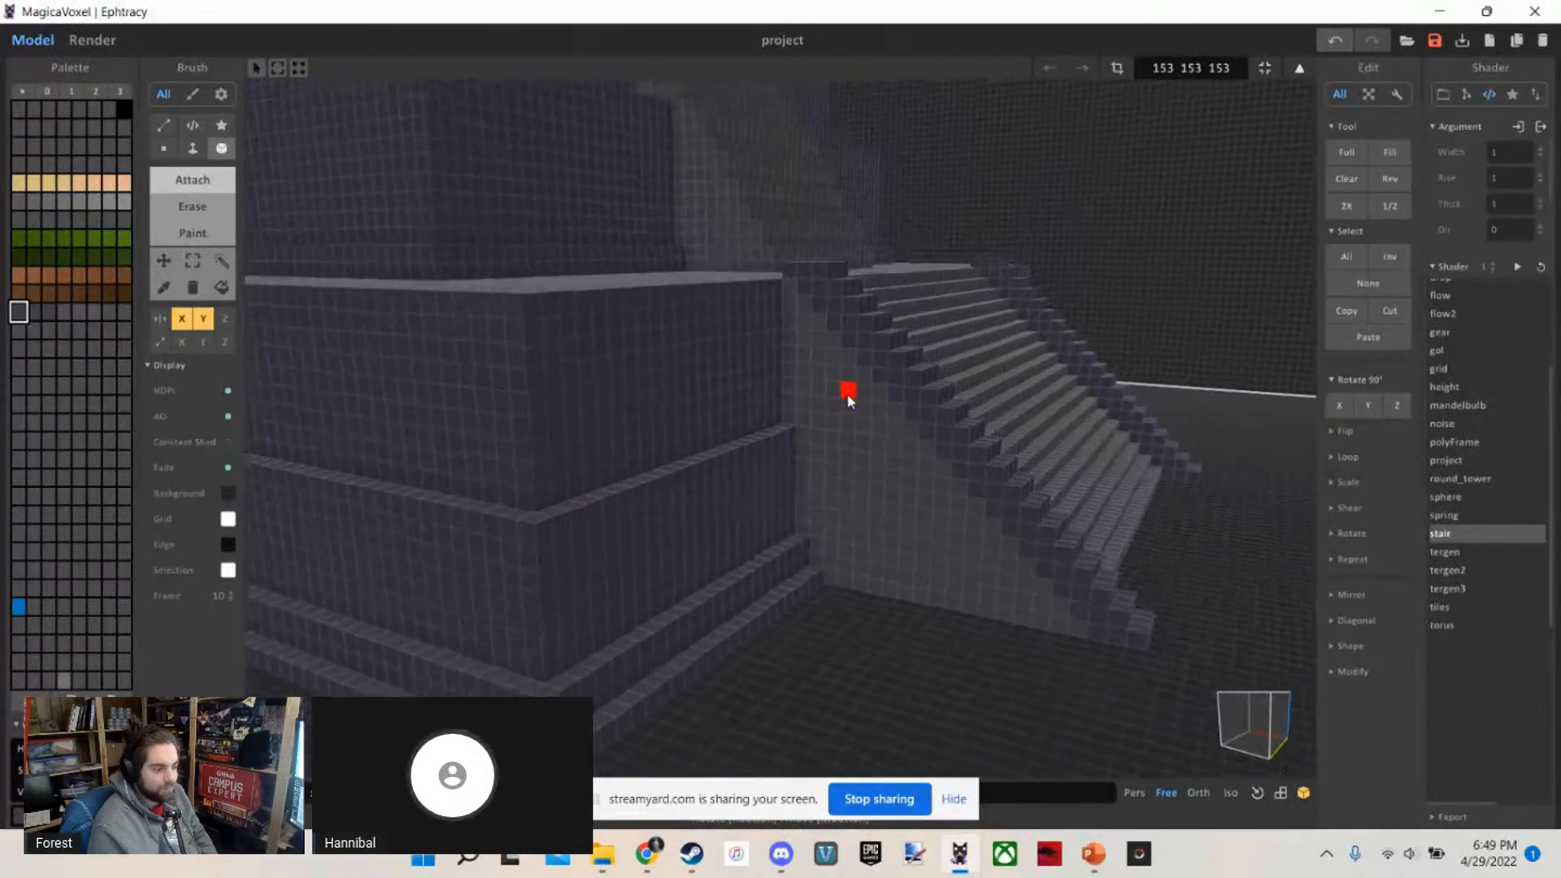
scroll(851, 401, "up", 1)
scroll(853, 391, "down", 4)
scroll(856, 387, "up", 6)
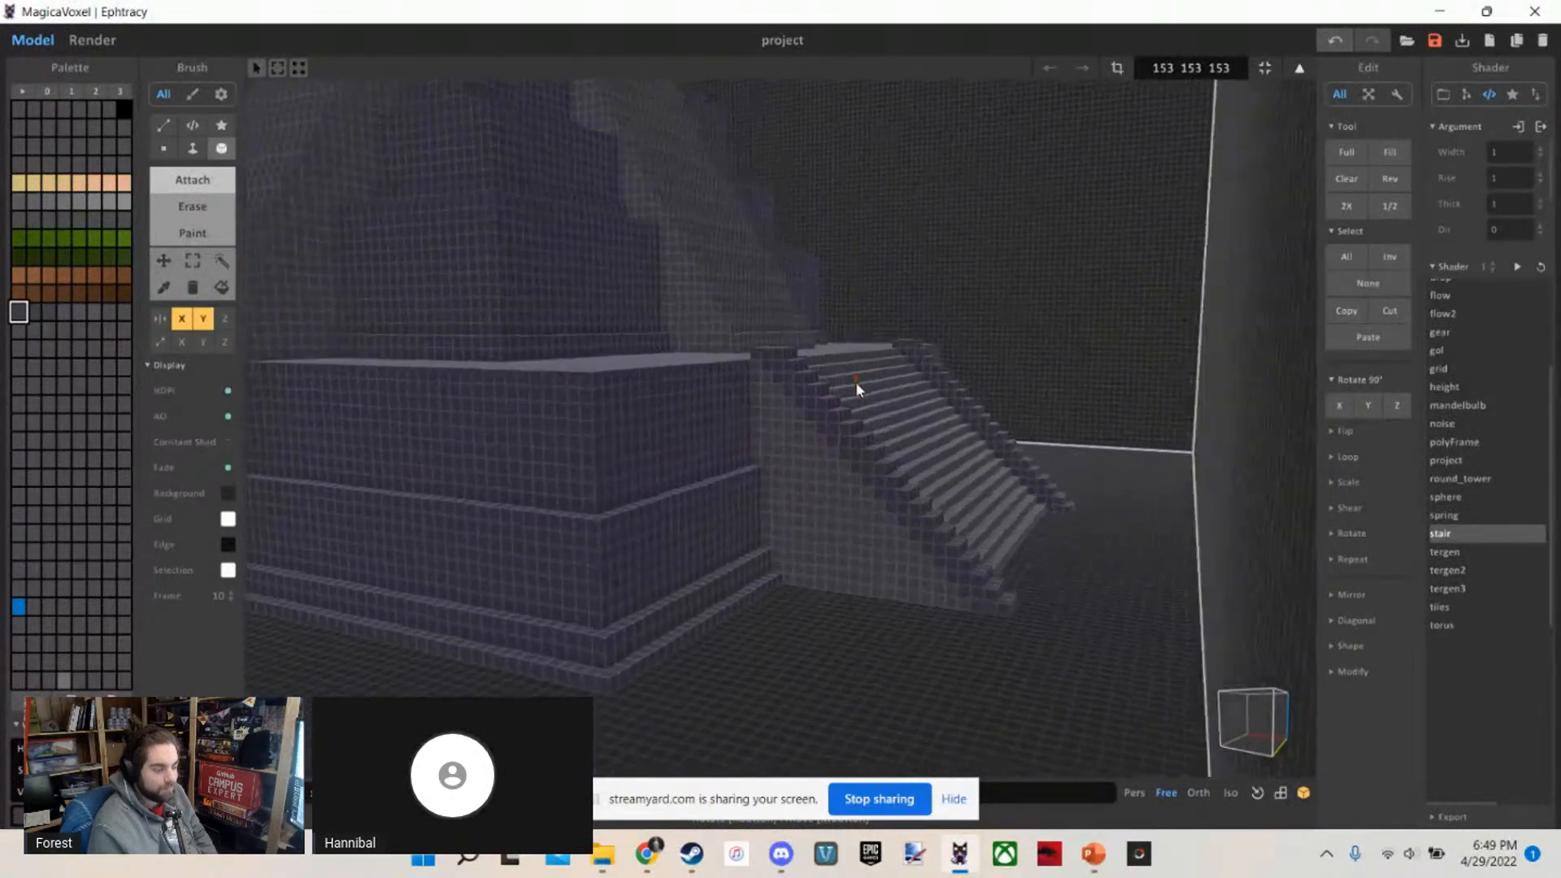
scroll(857, 387, "down", 4)
scroll(857, 387, "up", 7)
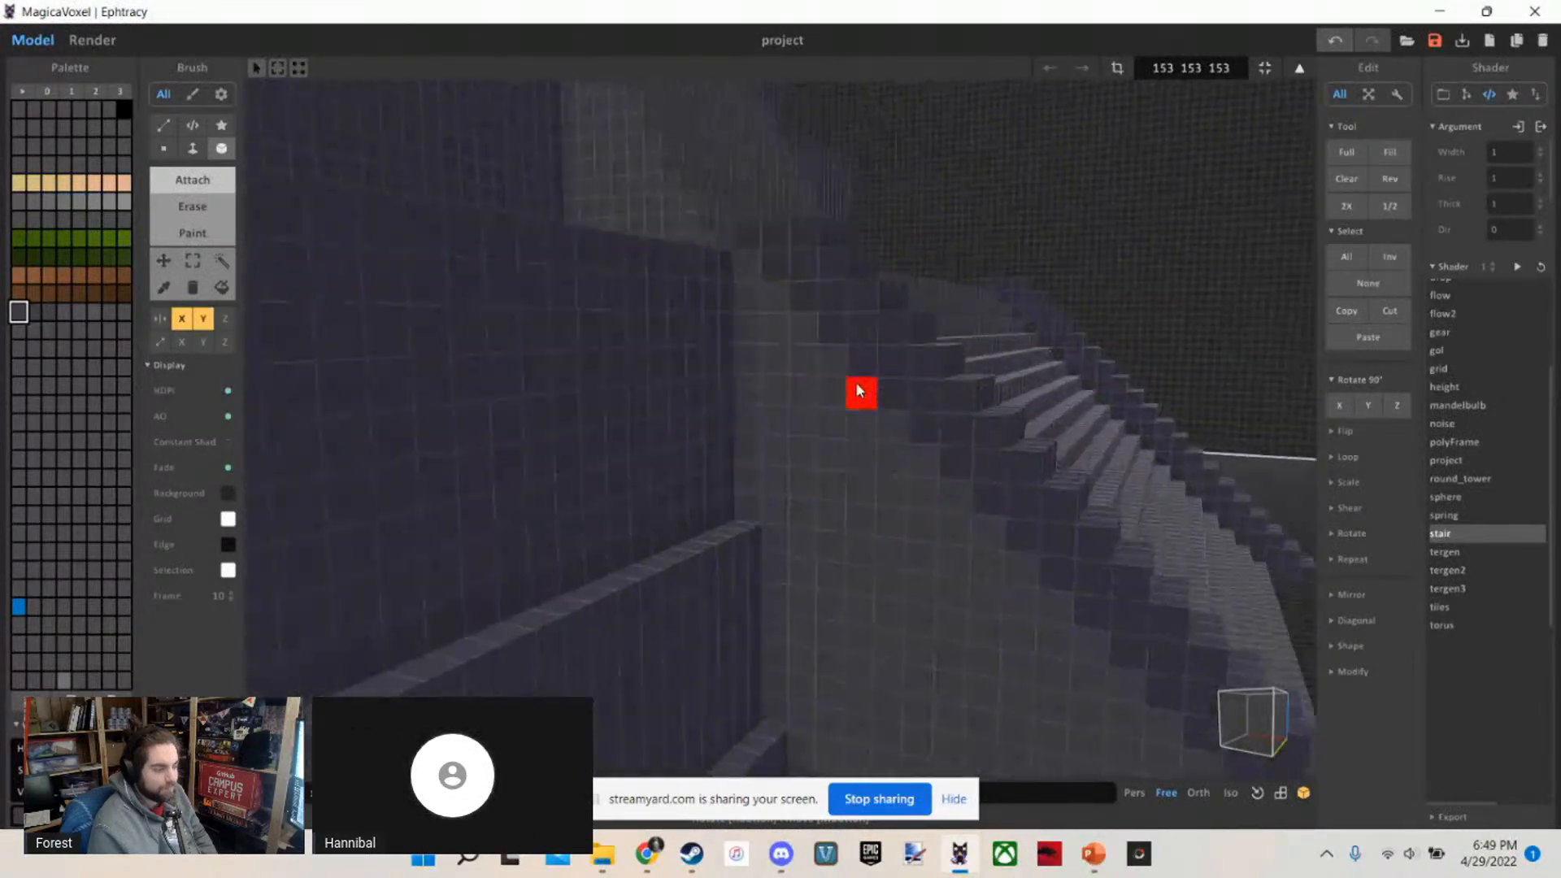
scroll(891, 439, "down", 2)
scroll(937, 506, "down", 6)
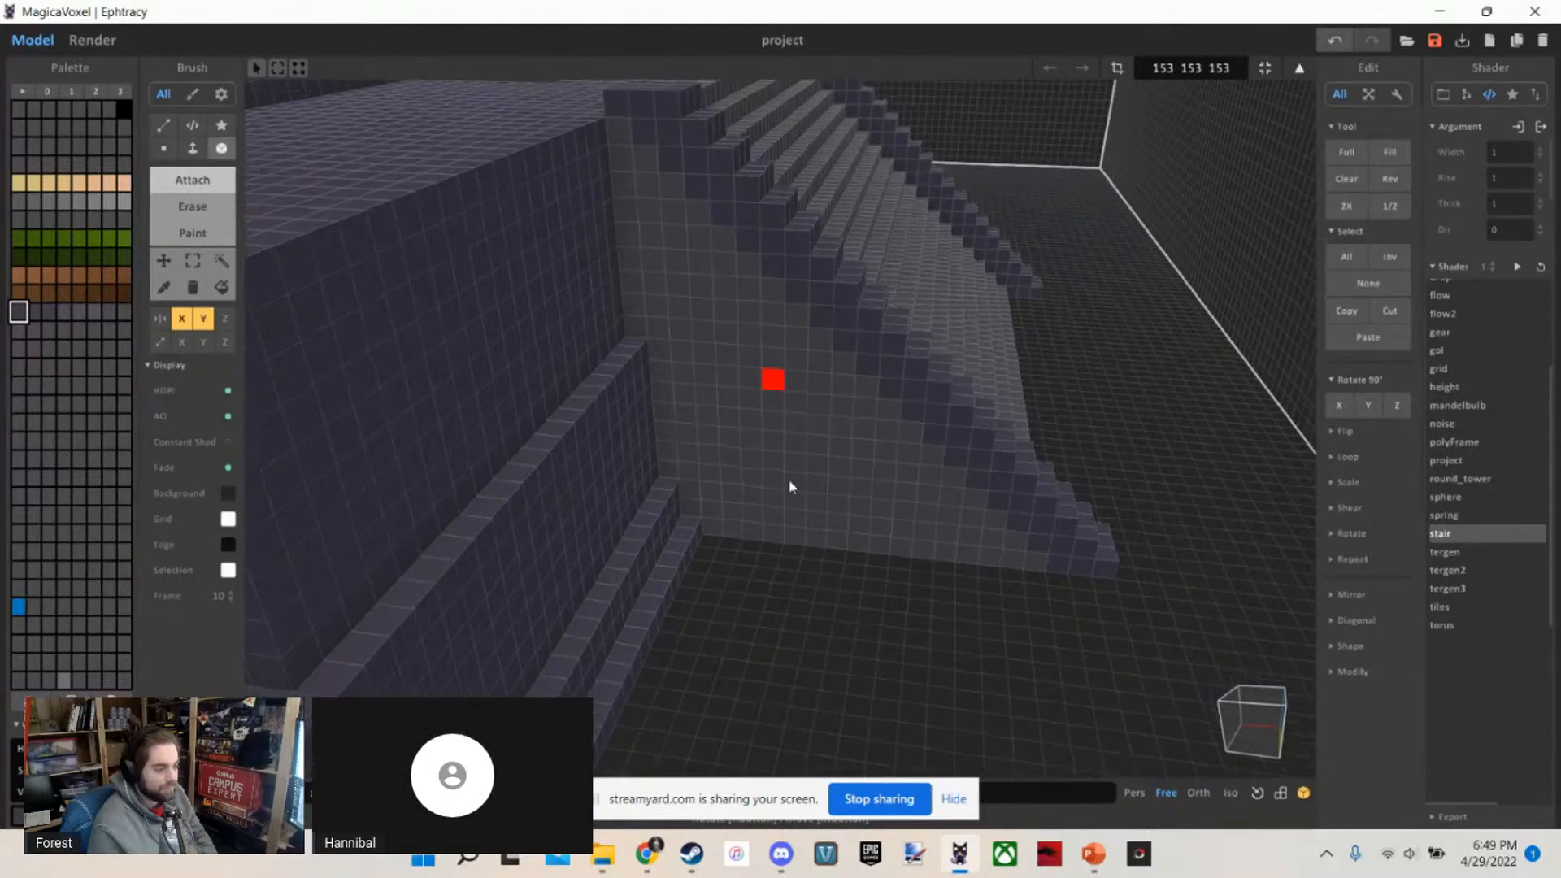
scroll(886, 465, "up", 6)
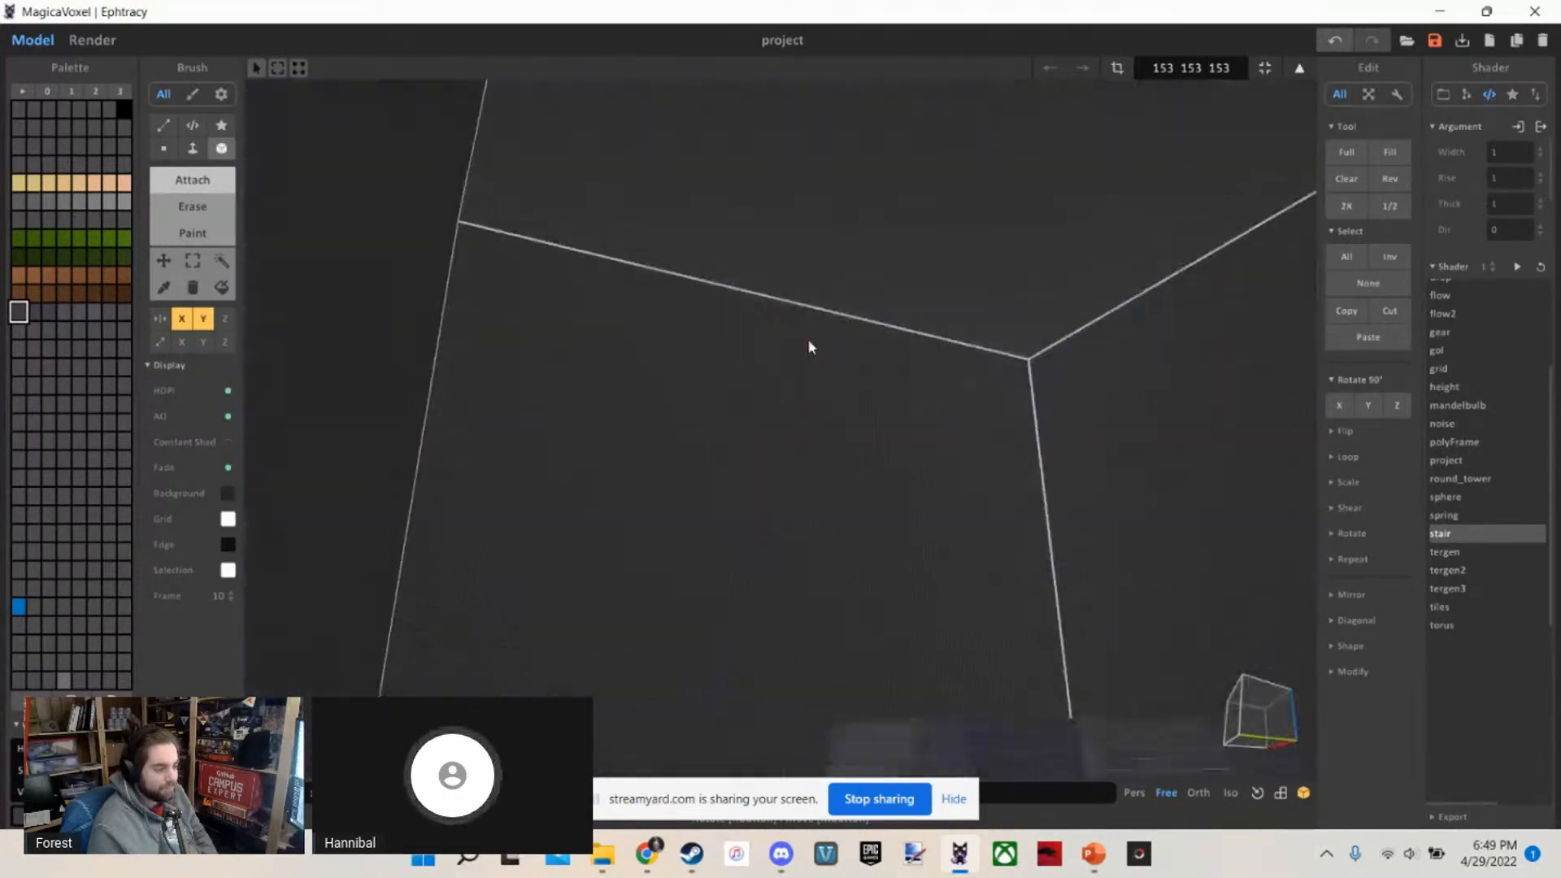
scroll(839, 529, "up", 2)
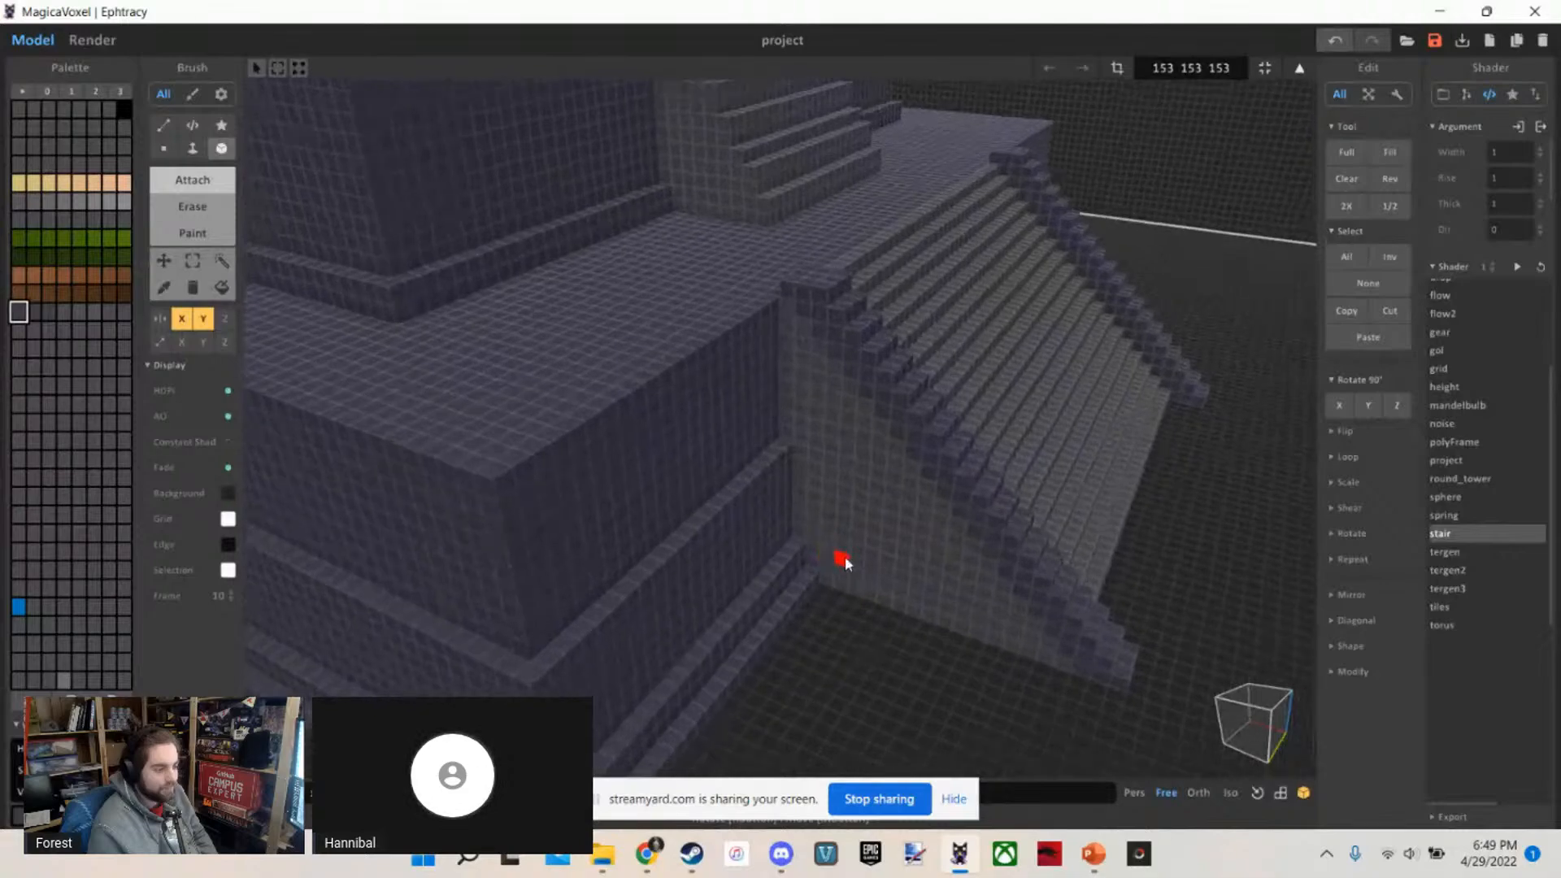
right_click_drag(846, 556, 812, 542)
scroll(857, 510, "up", 2)
scroll(858, 517, "up", 3)
scroll(892, 494, "down", 3)
scroll(844, 522, "down", 3)
scroll(963, 588, "up", 4)
scroll(956, 587, "down", 4)
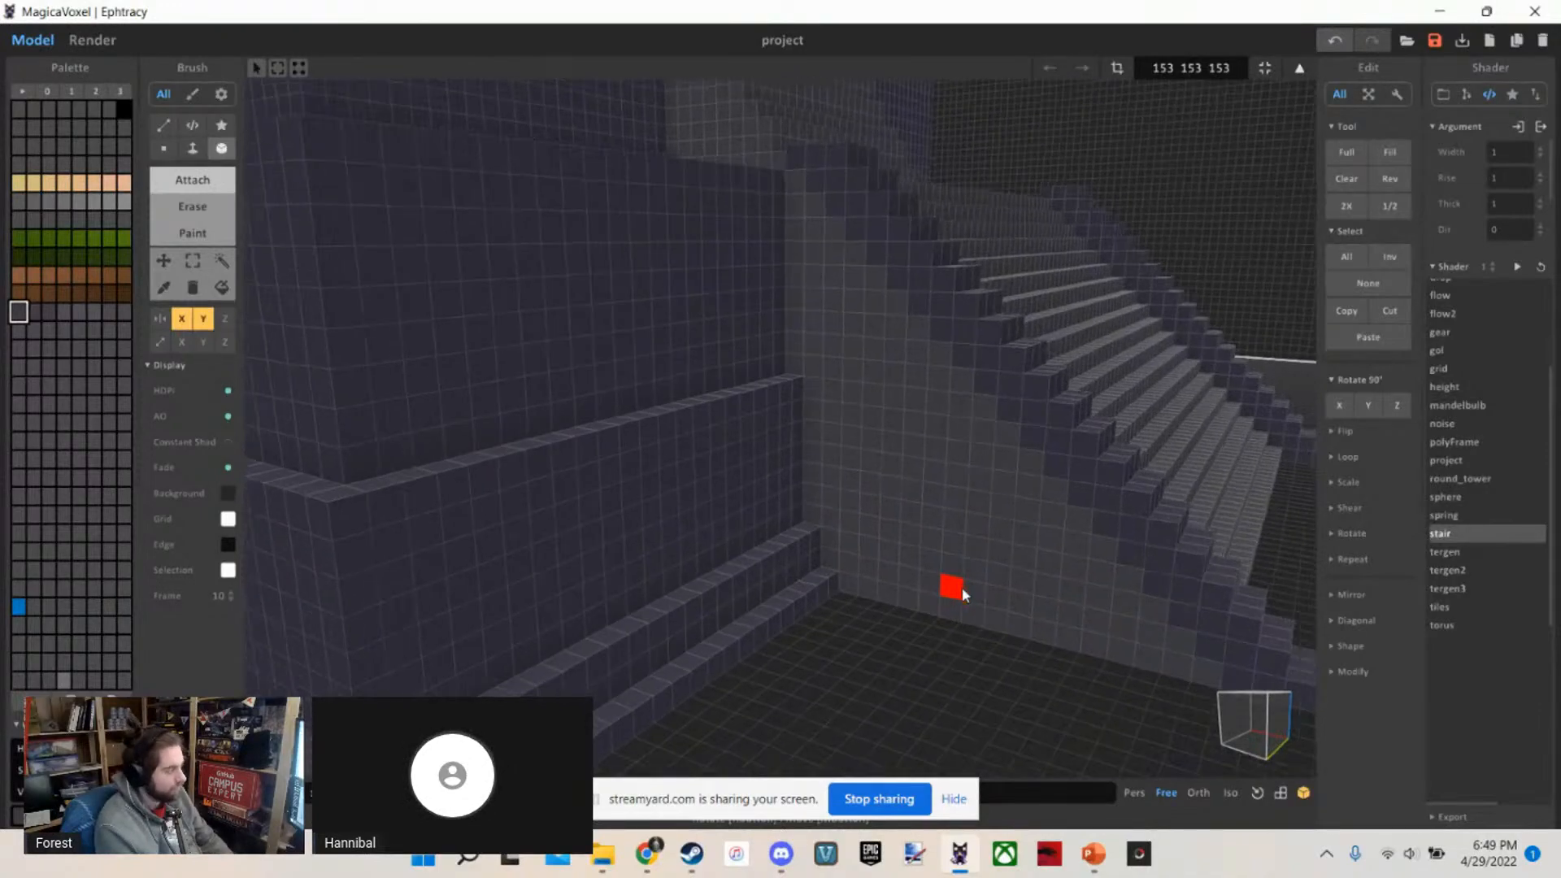
Paint the lower staircase's whole side wall in the dark purple stone colour with the Face brush
scroll(835, 244, "up", 3)
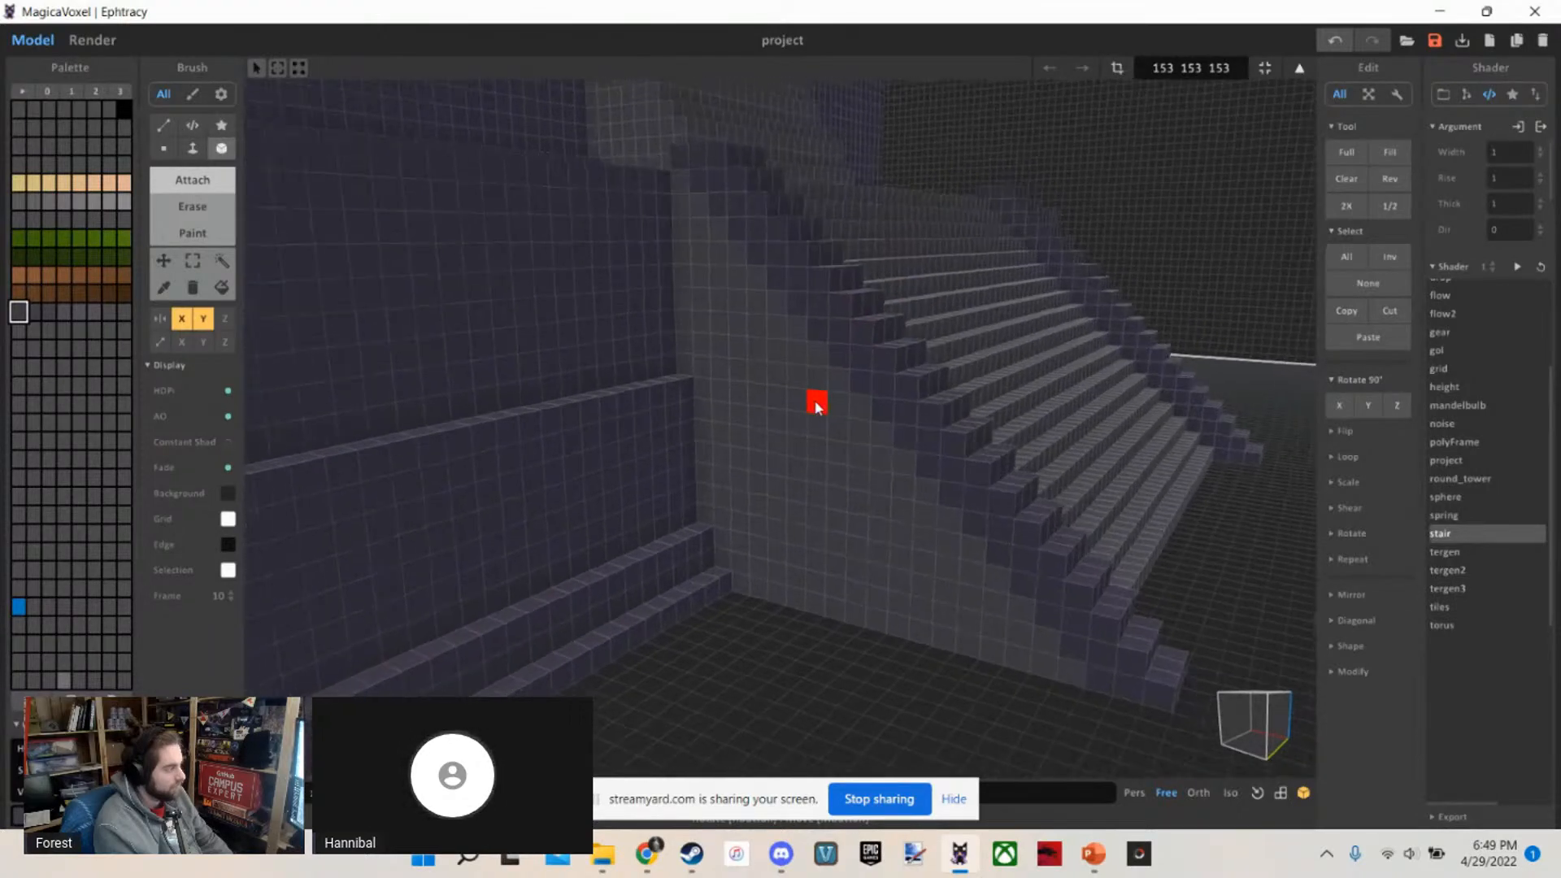
scroll(817, 413, "up", 2)
scroll(796, 428, "down", 2)
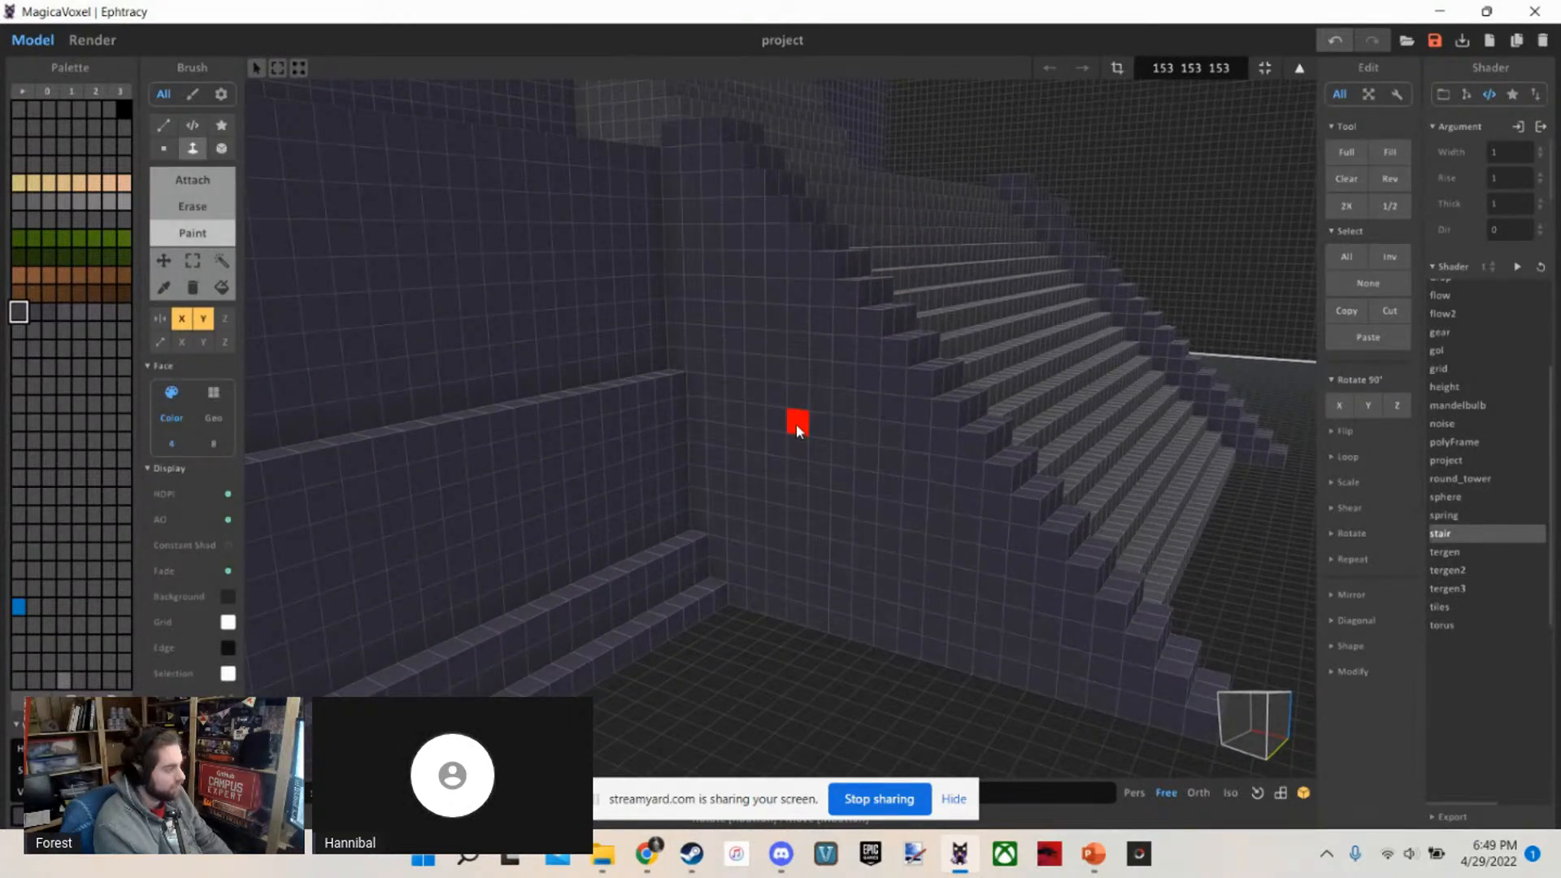
scroll(779, 441, "up", 2)
scroll(776, 442, "down", 4)
Check the repainted side wall of the lower staircase against the adjoining base tier from different angles
mouse_move(772, 441)
right_mouse_down()
mouse_move(703, 439)
mouse_move(588, 483)
mouse_move(657, 514)
mouse_move(614, 501)
mouse_move(613, 452)
mouse_move(713, 492)
right_mouse_up()
key("s")
key("d")
key("w")
key("a")
scroll(657, 513, "down", 4)
scroll(657, 515, "up", 3)
Attach a two-voxel-wide dark purple raised edging to the lowest three steps of the upper staircase with the mirrored Box brush
key("b")
scroll(712, 493, "down", 2)
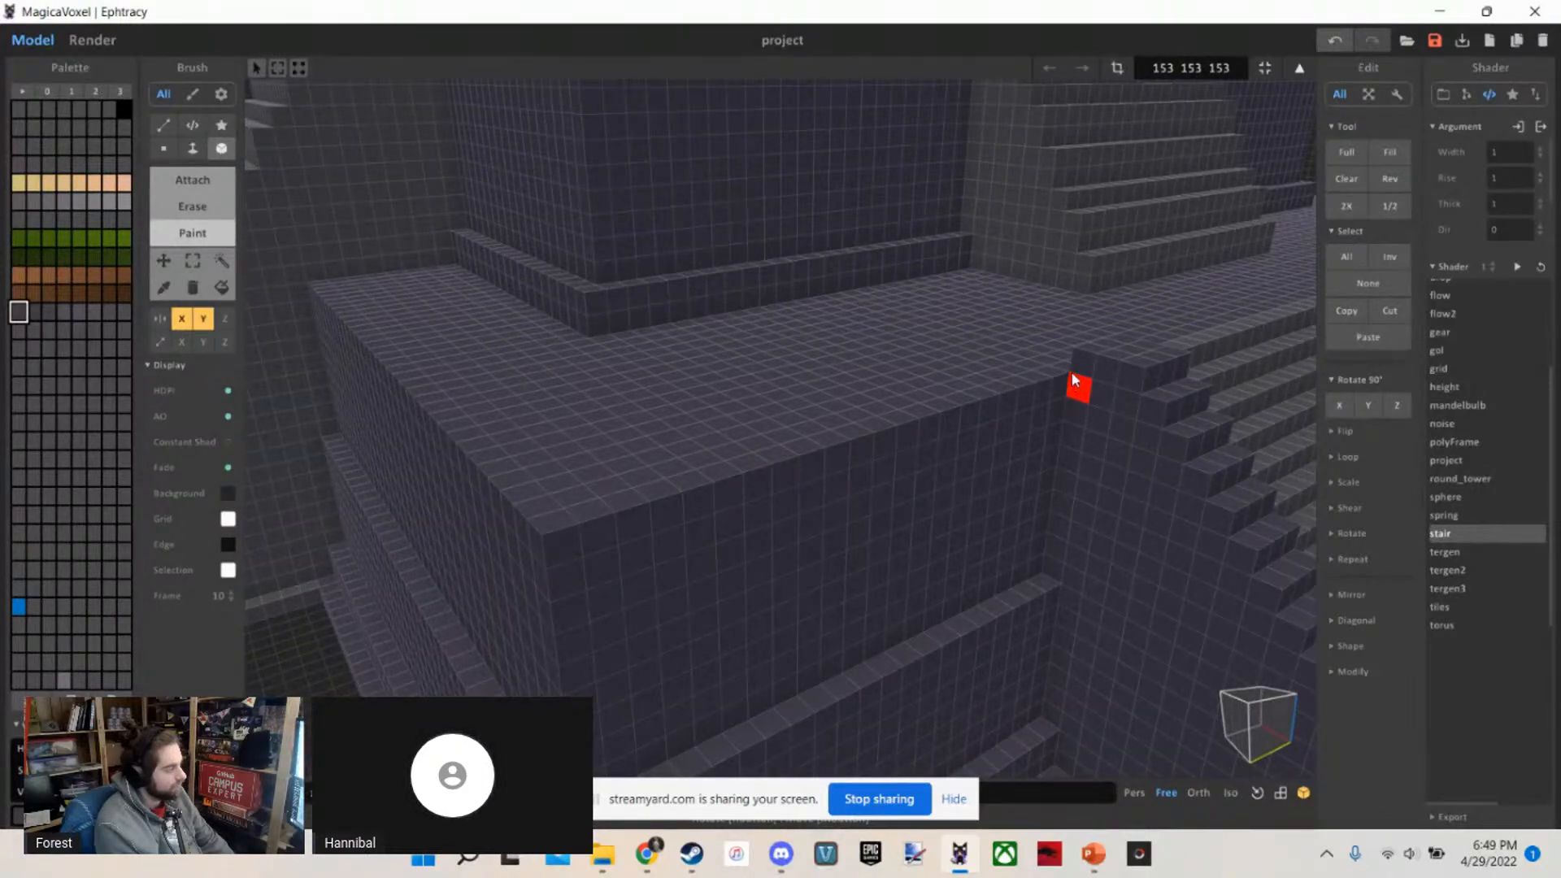
scroll(1073, 375, "down", 8)
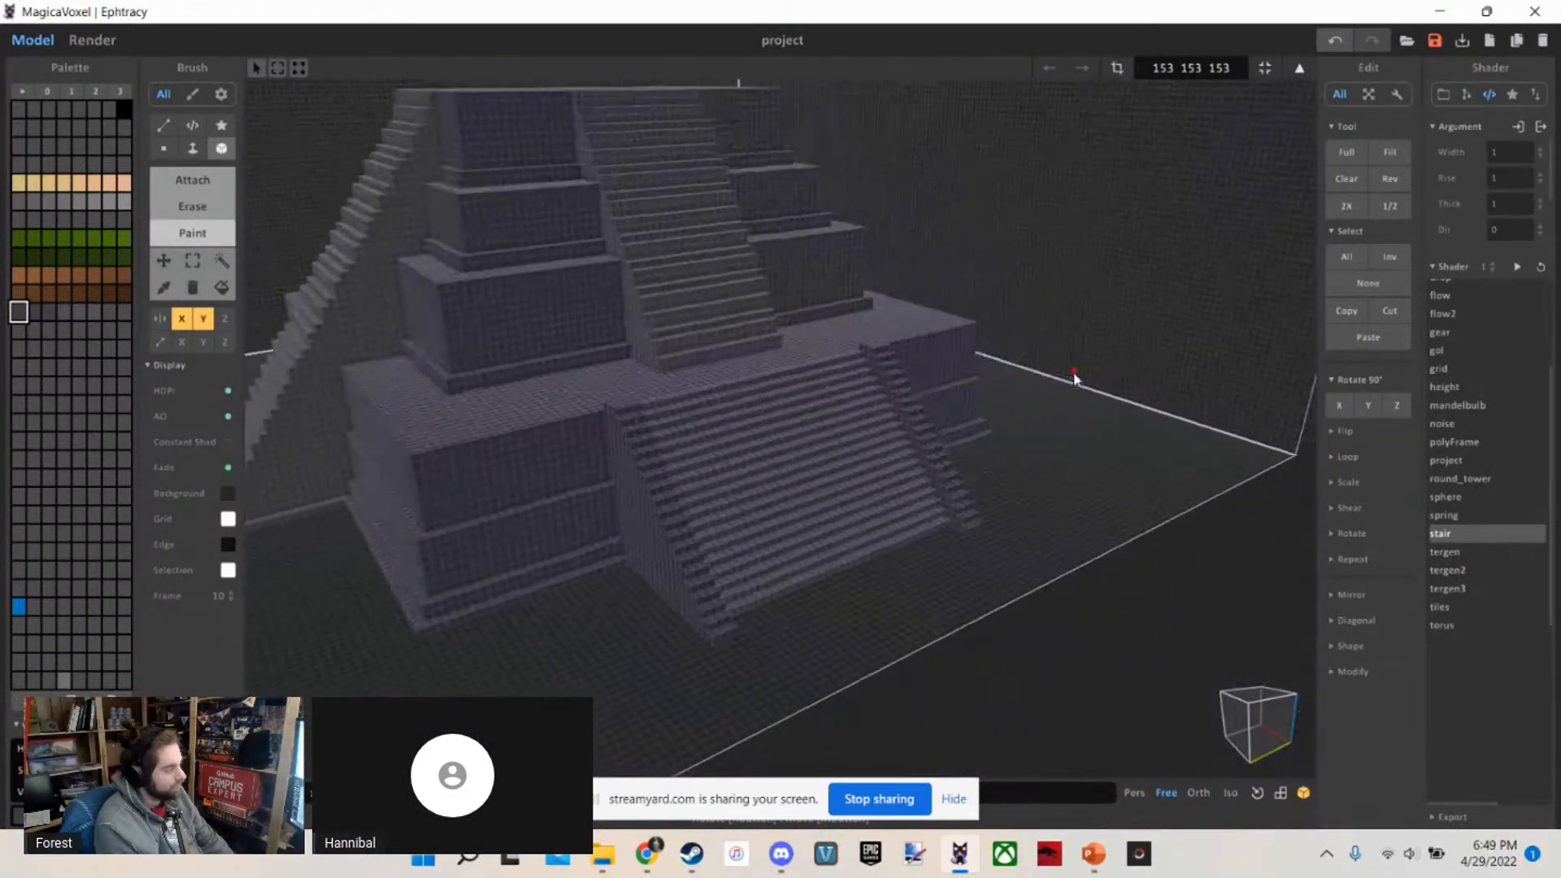
scroll(1000, 377, "up", 5)
mouse_move(1073, 375)
right_mouse_down()
mouse_move(1000, 376)
mouse_move(934, 348)
mouse_move(1008, 411)
mouse_move(1028, 391)
mouse_move(994, 491)
mouse_move(981, 444)
mouse_move(963, 440)
right_mouse_up()
scroll(957, 366, "down", 5)
scroll(950, 359, "down", 3)
scroll(935, 348, "up", 6)
scroll(1008, 406, "down", 5)
scroll(1026, 384, "up", 4)
key("t")
scroll(1007, 378, "up", 2)
scroll(1006, 378, "up", 3)
scroll(962, 440, "up", 2)
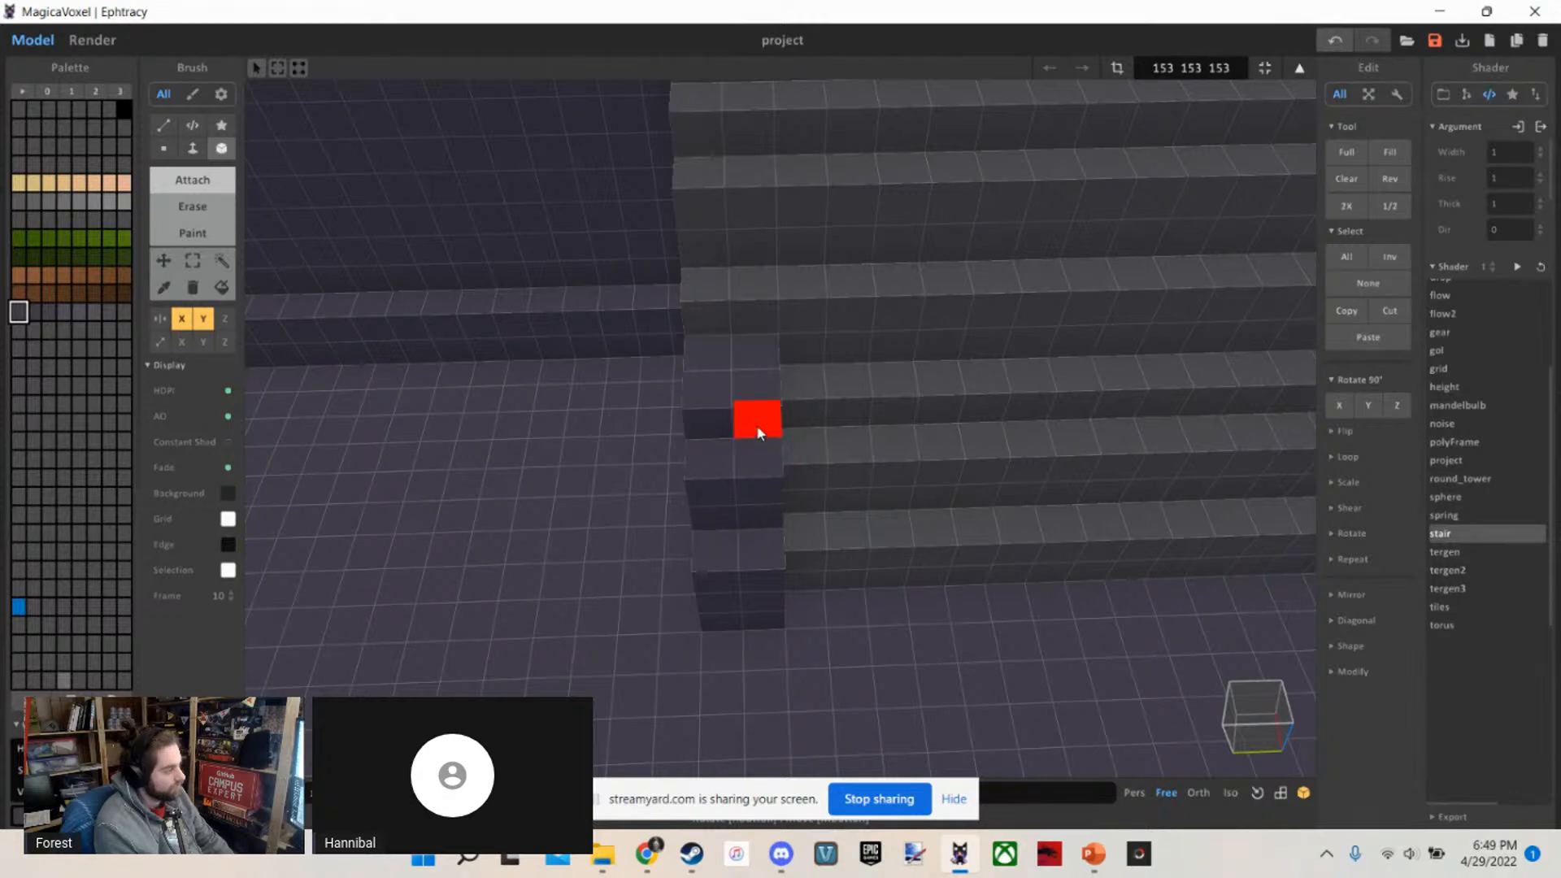
Compare the upper staircase's new edging with the lower staircase's edging from the front, from the side and from above
scroll(739, 392, "down", 7)
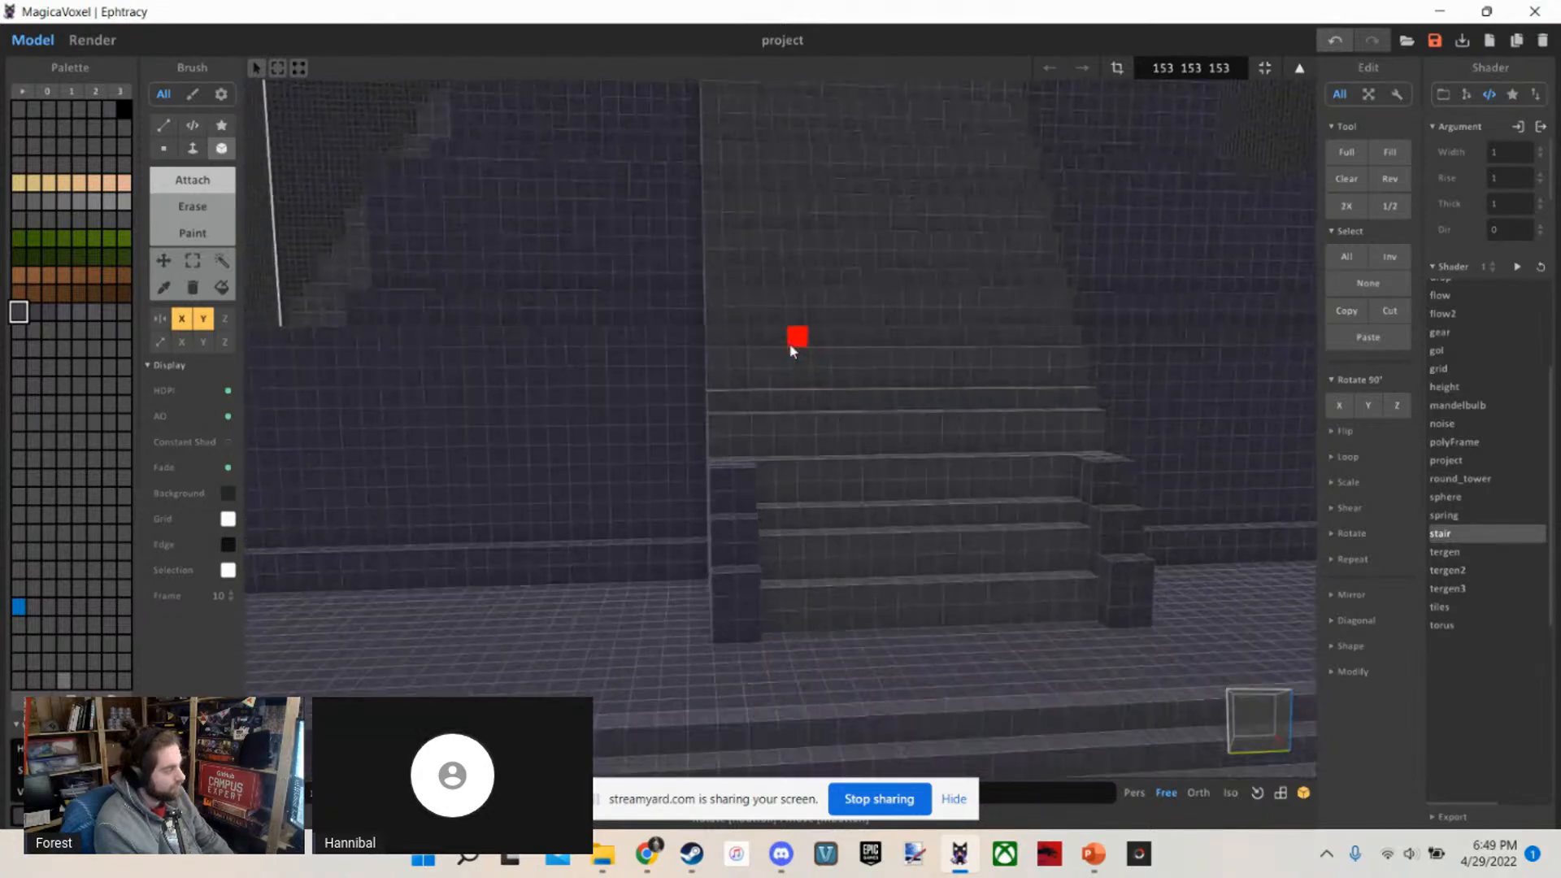
scroll(785, 348, "down", 5)
scroll(782, 345, "up", 5)
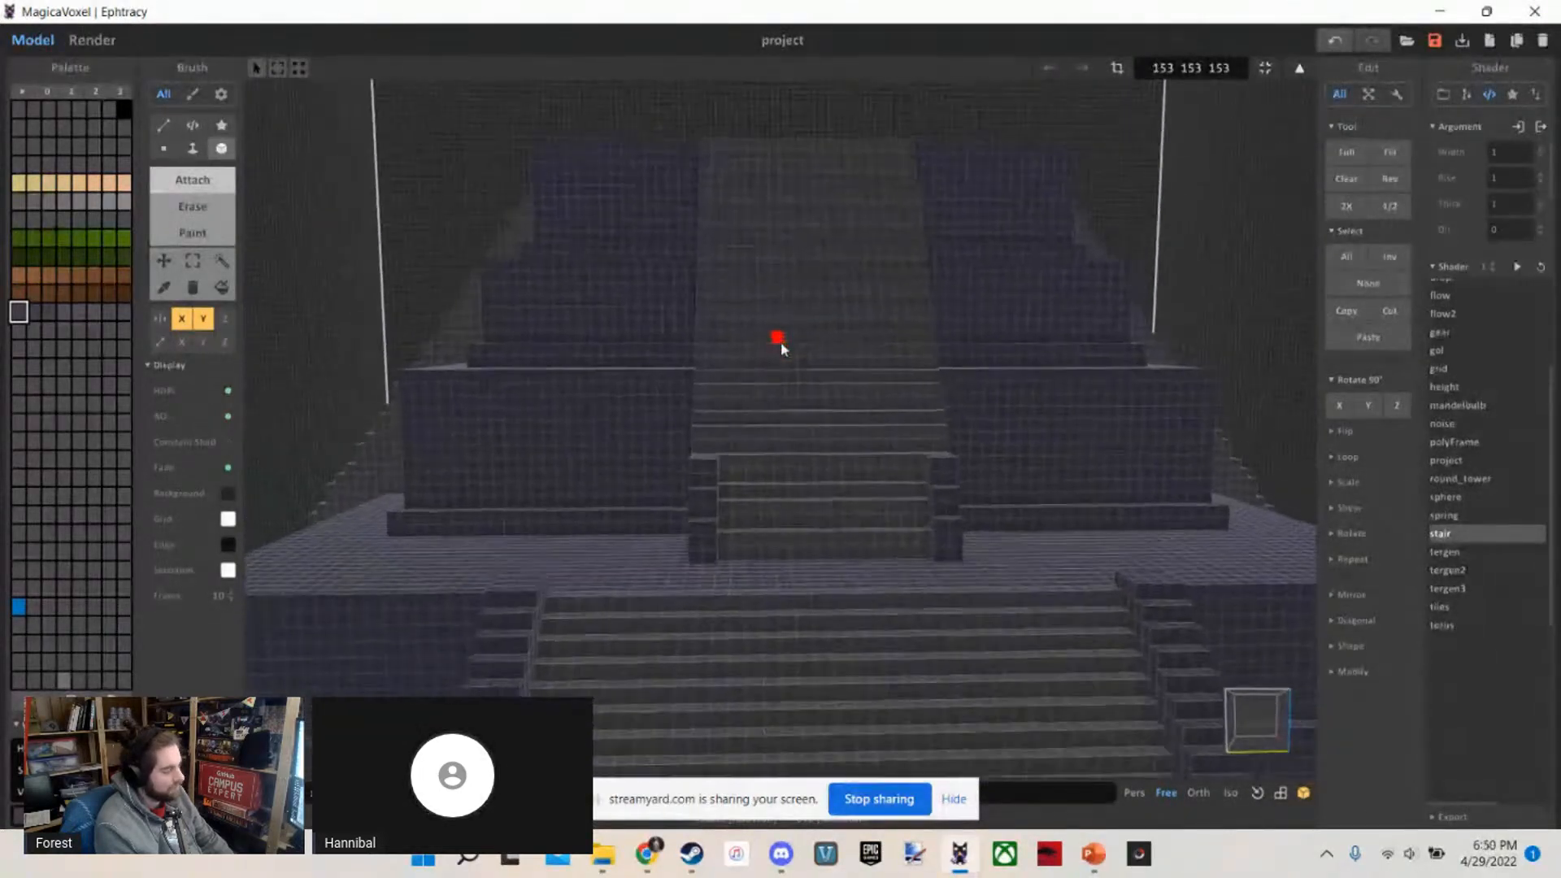
right_click_drag(751, 517, 865, 551)
scroll(787, 343, "down", 5)
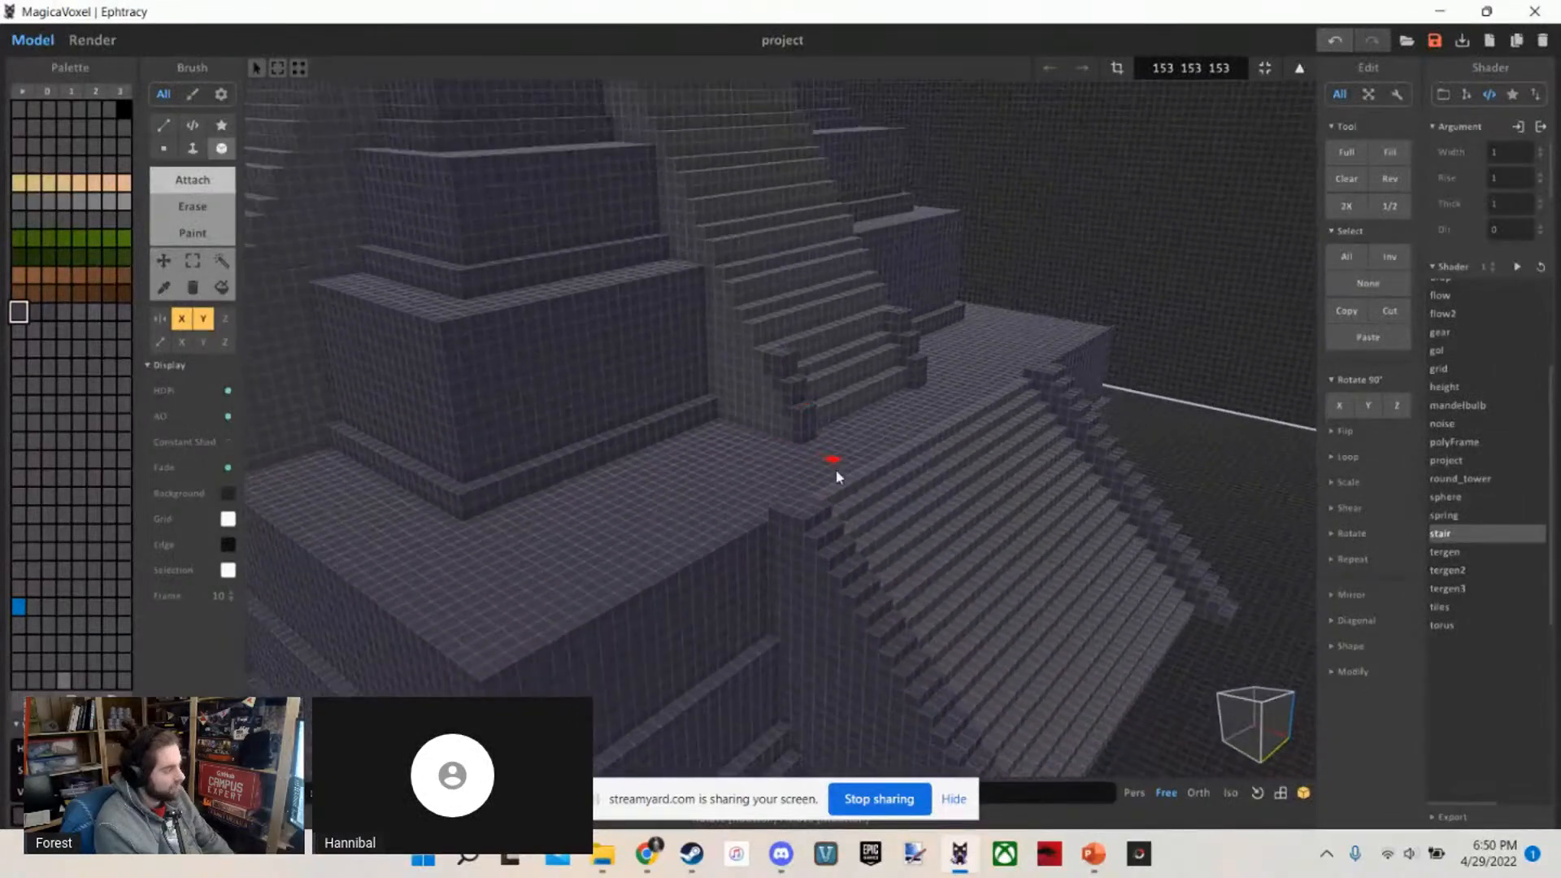
scroll(836, 480, "up", 5)
right_click_drag(836, 480, 847, 538)
scroll(935, 627, "down", 3)
right_click_drag(935, 627, 831, 393)
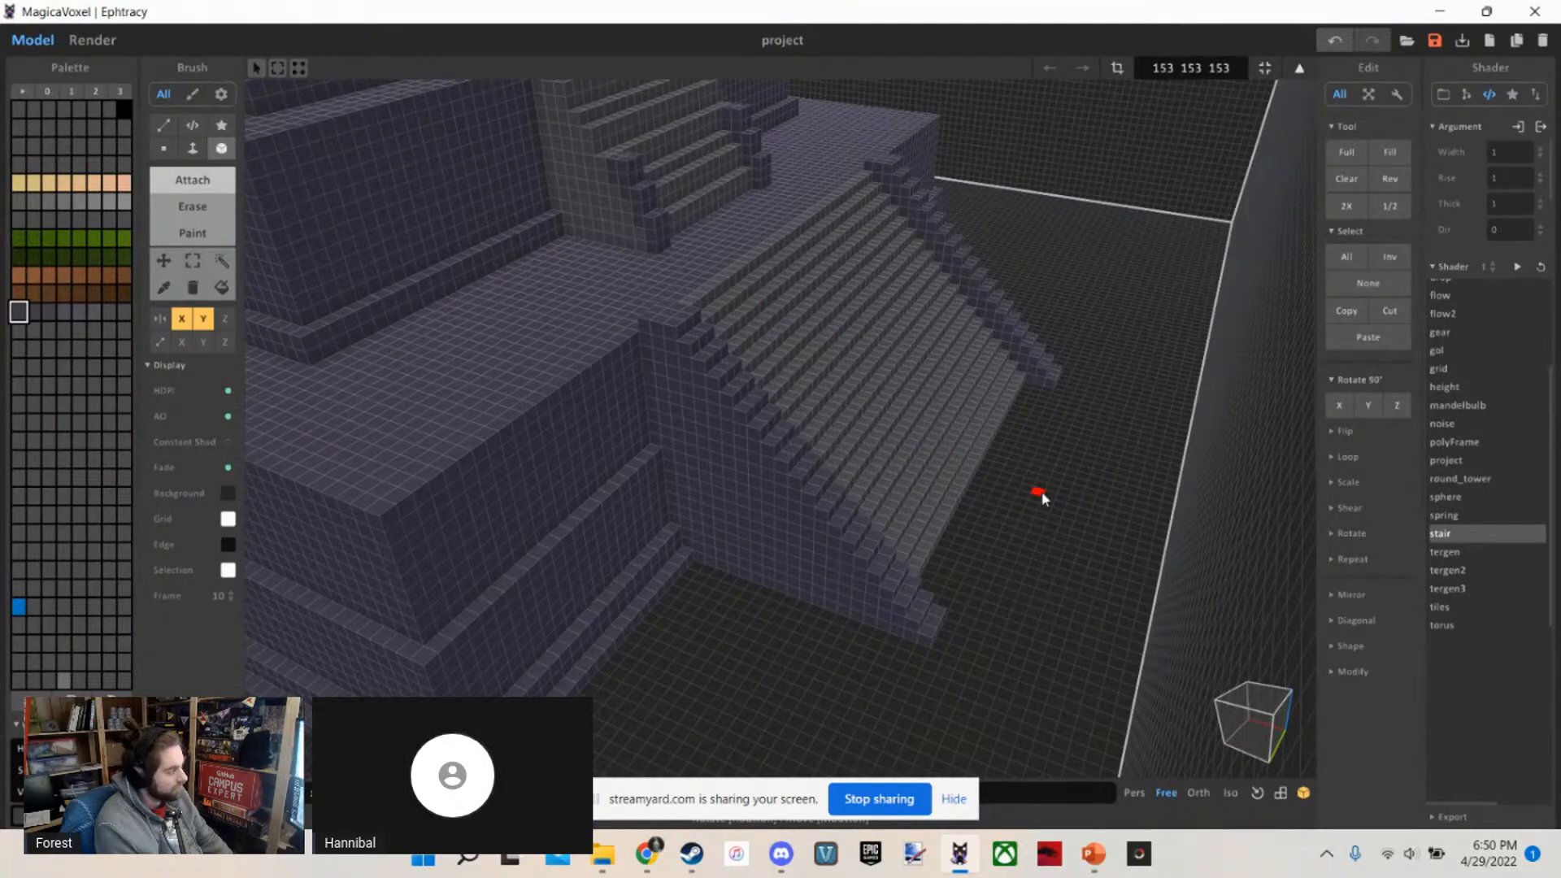
right_click_drag(1043, 498, 990, 439)
scroll(990, 439, "up", 4)
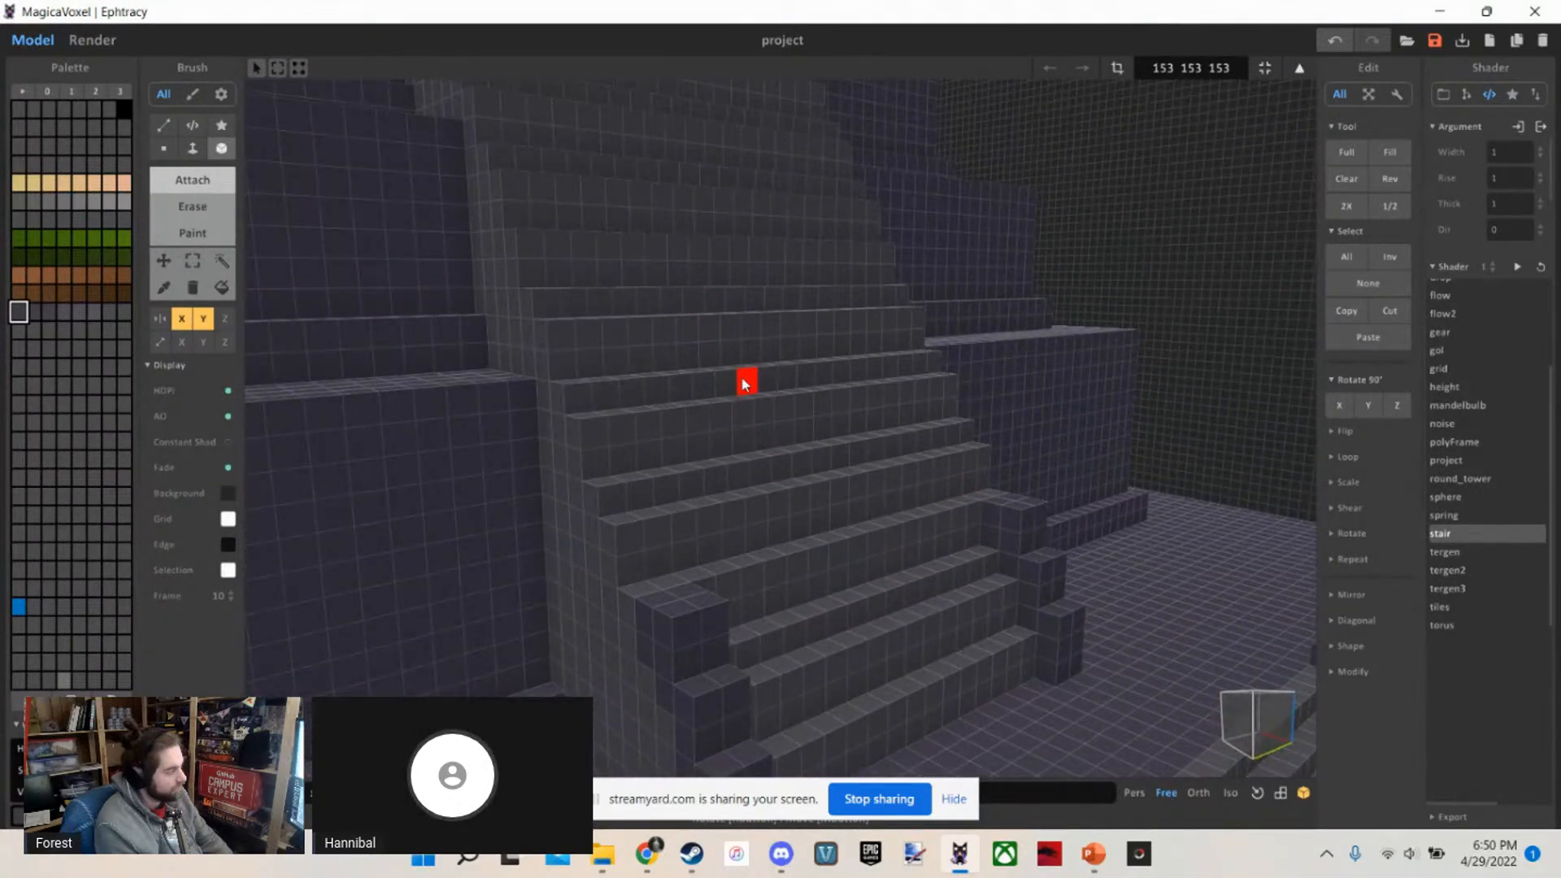
Extend the two-voxel-wide raised edging over the next few steps of the upper staircase
scroll(661, 272, "up", 2)
mouse_move(661, 272)
right_mouse_down()
mouse_move(583, 312)
mouse_move(563, 419)
mouse_move(556, 393)
right_mouse_up()
scroll(563, 419, "up", 2)
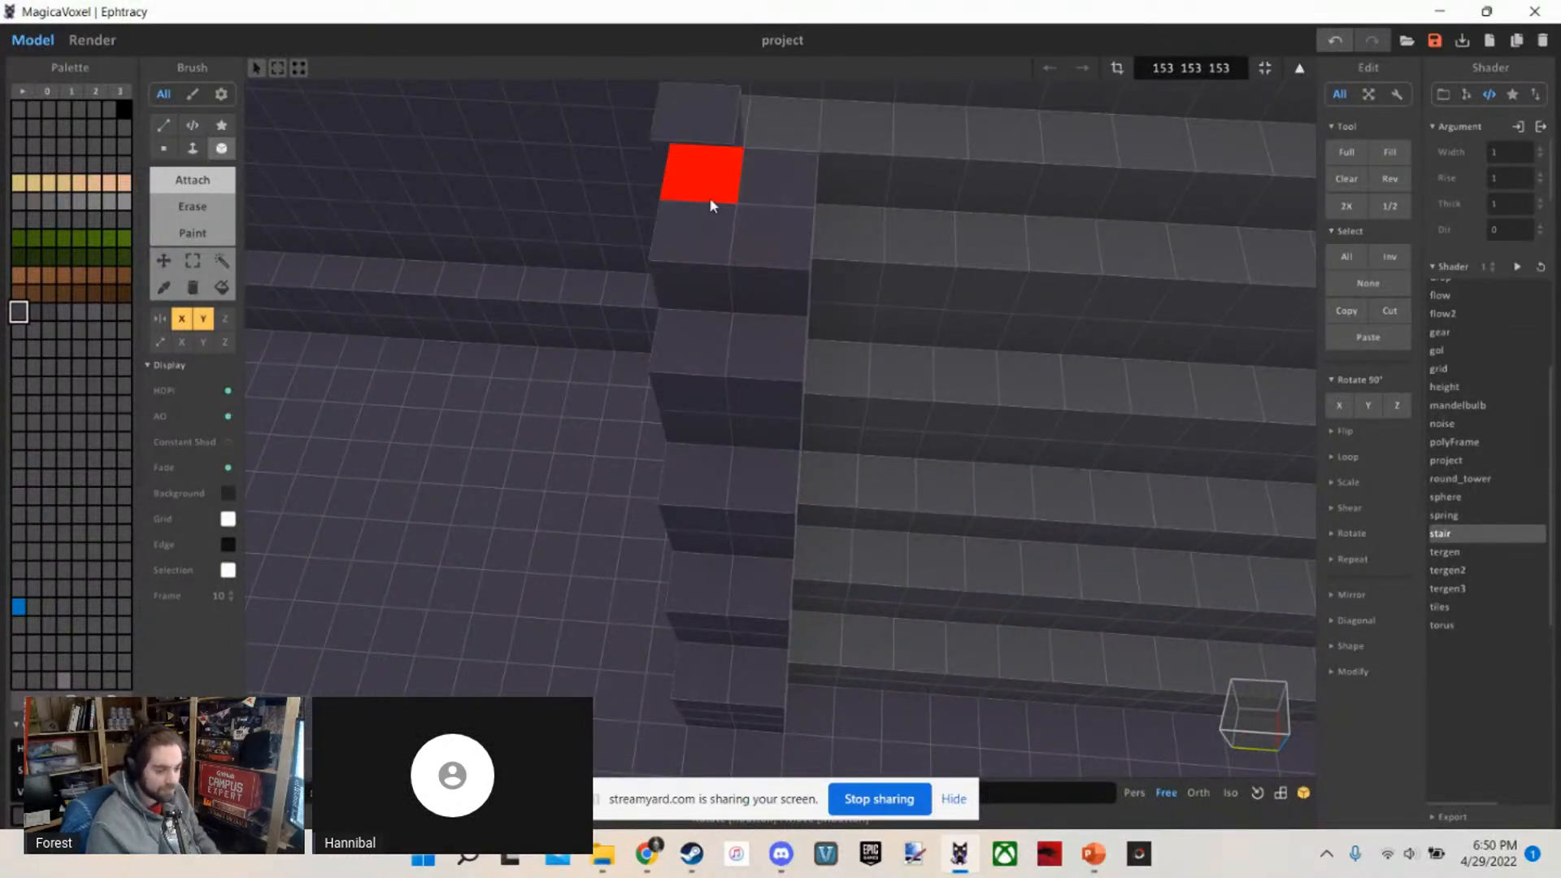
right_click_drag(749, 318, 767, 139)
scroll(767, 139, "down", 3)
scroll(766, 139, "up", 4)
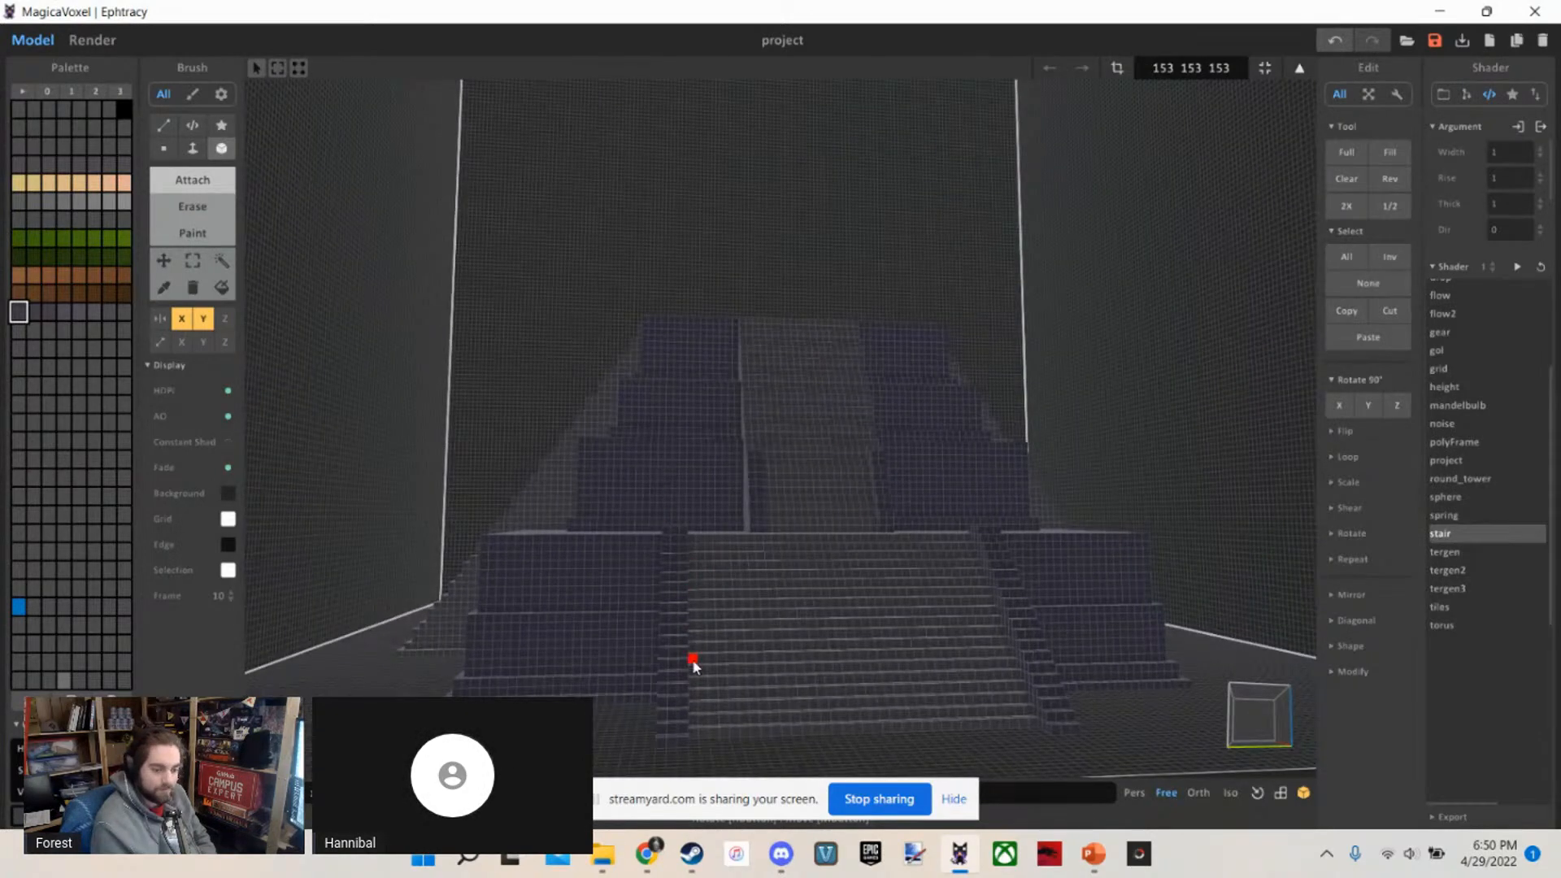
Fill in the upper staircase's stepped edging along its outer side, working up toward the first upper tier's ledge
right_click_drag(693, 666, 834, 642)
scroll(699, 572, "up", 3)
scroll(775, 657, "up", 3)
scroll(776, 655, "down", 5)
scroll(743, 617, "up", 3)
scroll(838, 675, "up", 3)
scroll(839, 677, "down", 3)
scroll(834, 643, "up", 3)
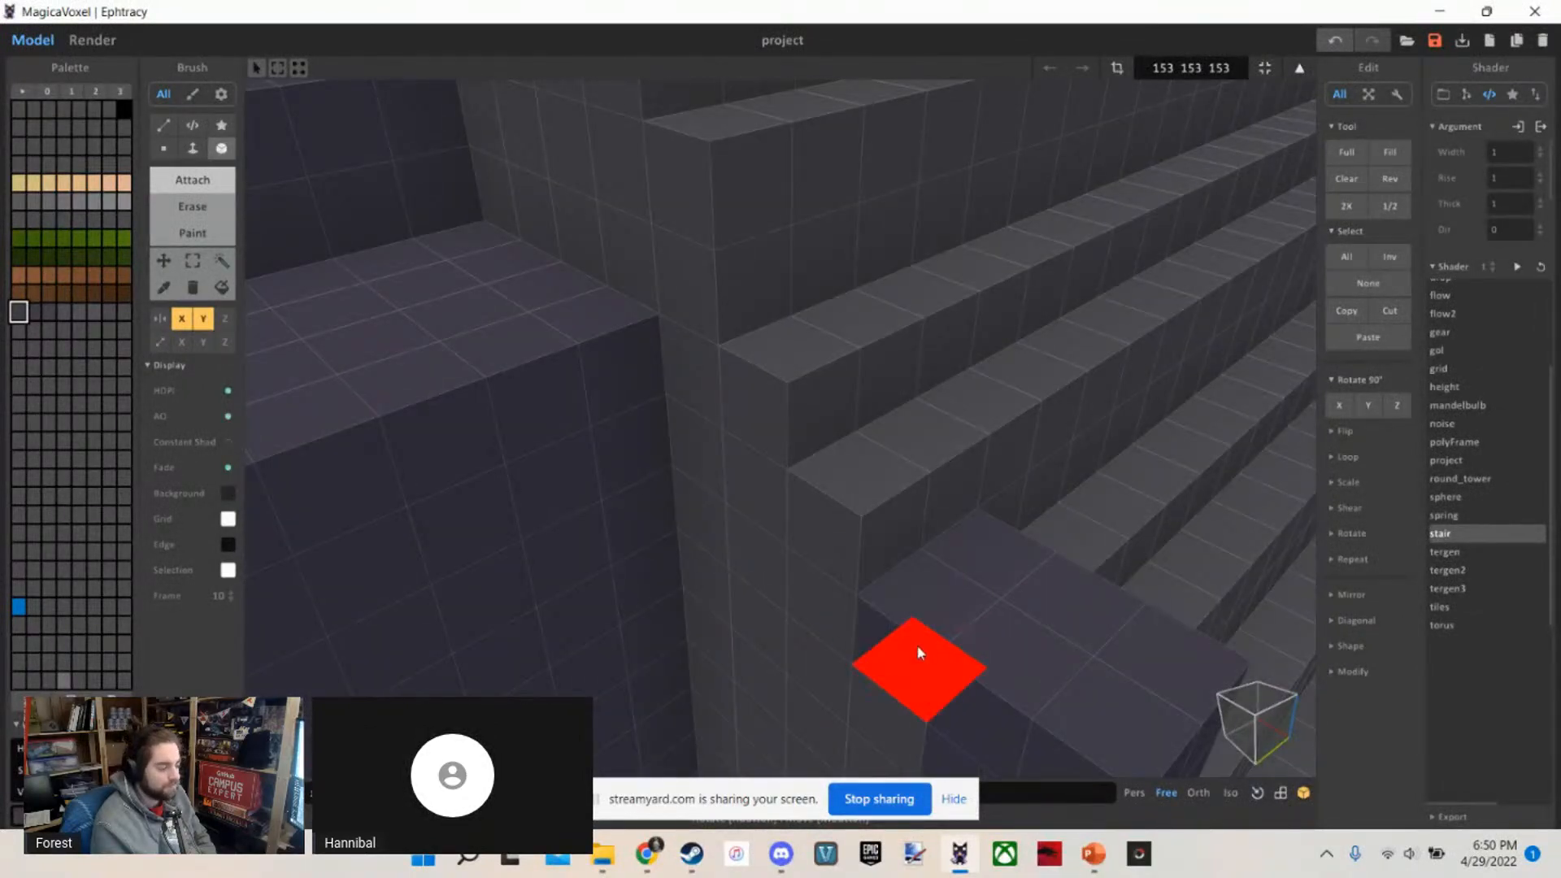
scroll(1012, 638, "down", 3)
right_click_drag(1008, 631, 907, 510)
scroll(904, 504, "up", 3)
scroll(967, 527, "down", 3)
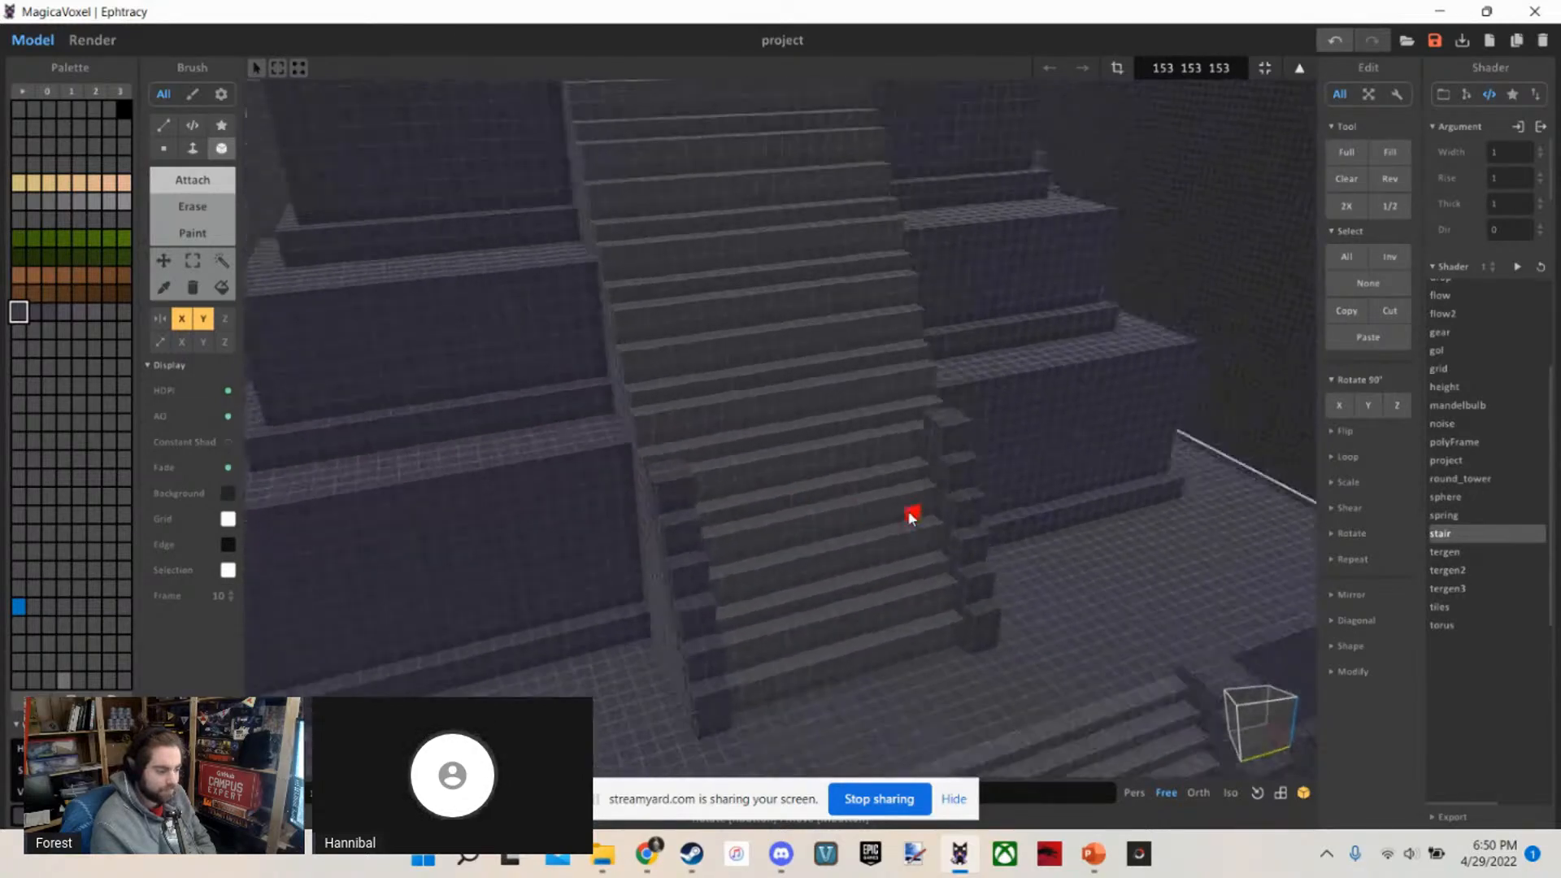
Raise the upper staircase's edging to about the height of the first upper tier's ledge
scroll(907, 509, "up", 4)
scroll(982, 579, "down", 4)
right_click_drag(987, 578, 871, 497)
scroll(994, 558, "up", 4)
scroll(871, 497, "up", 2)
left_click(872, 493)
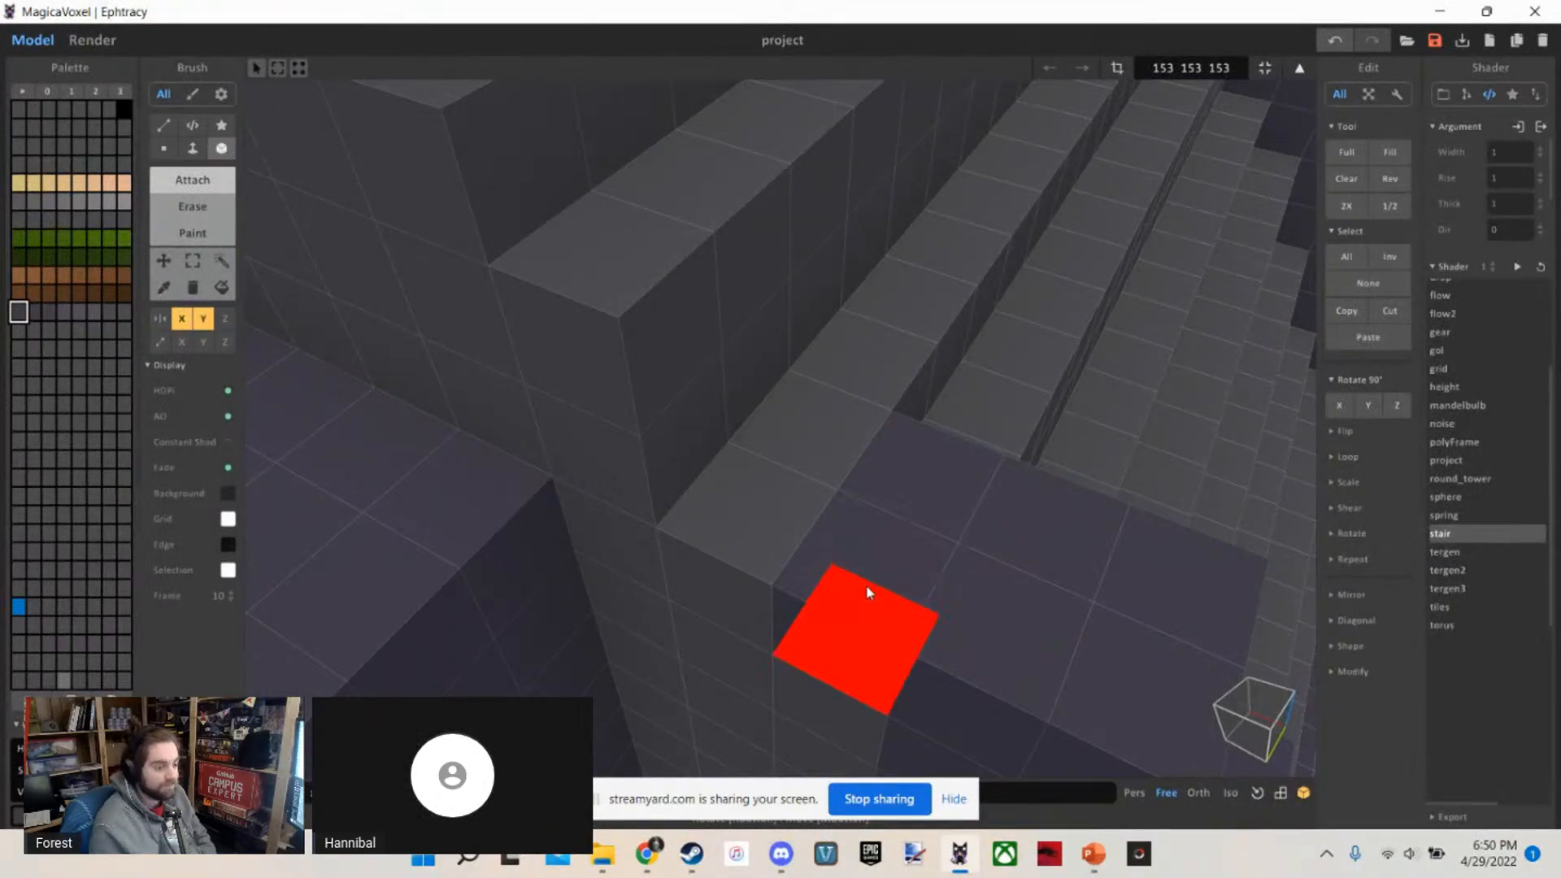
left_click_drag(822, 371, 935, 444)
scroll(797, 344, "down", 5)
right_click_drag(935, 444, 864, 395)
scroll(846, 378, "up", 2)
scroll(864, 395, "down", 5)
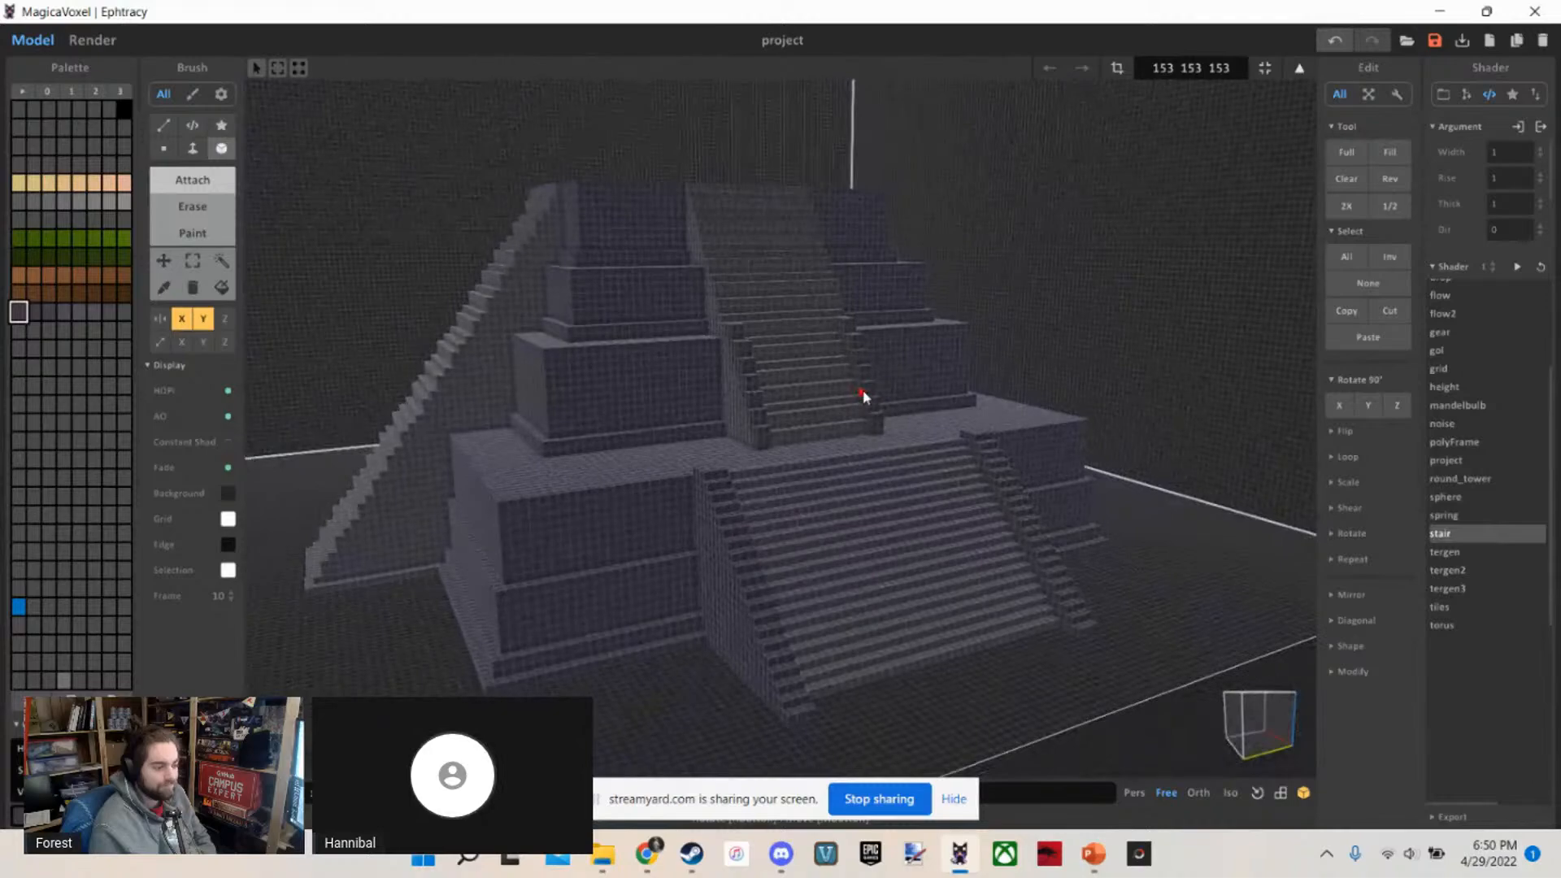
Examine the temple's front, its tier proportions and both staircases' edging from near and far
scroll(865, 395, "up", 3)
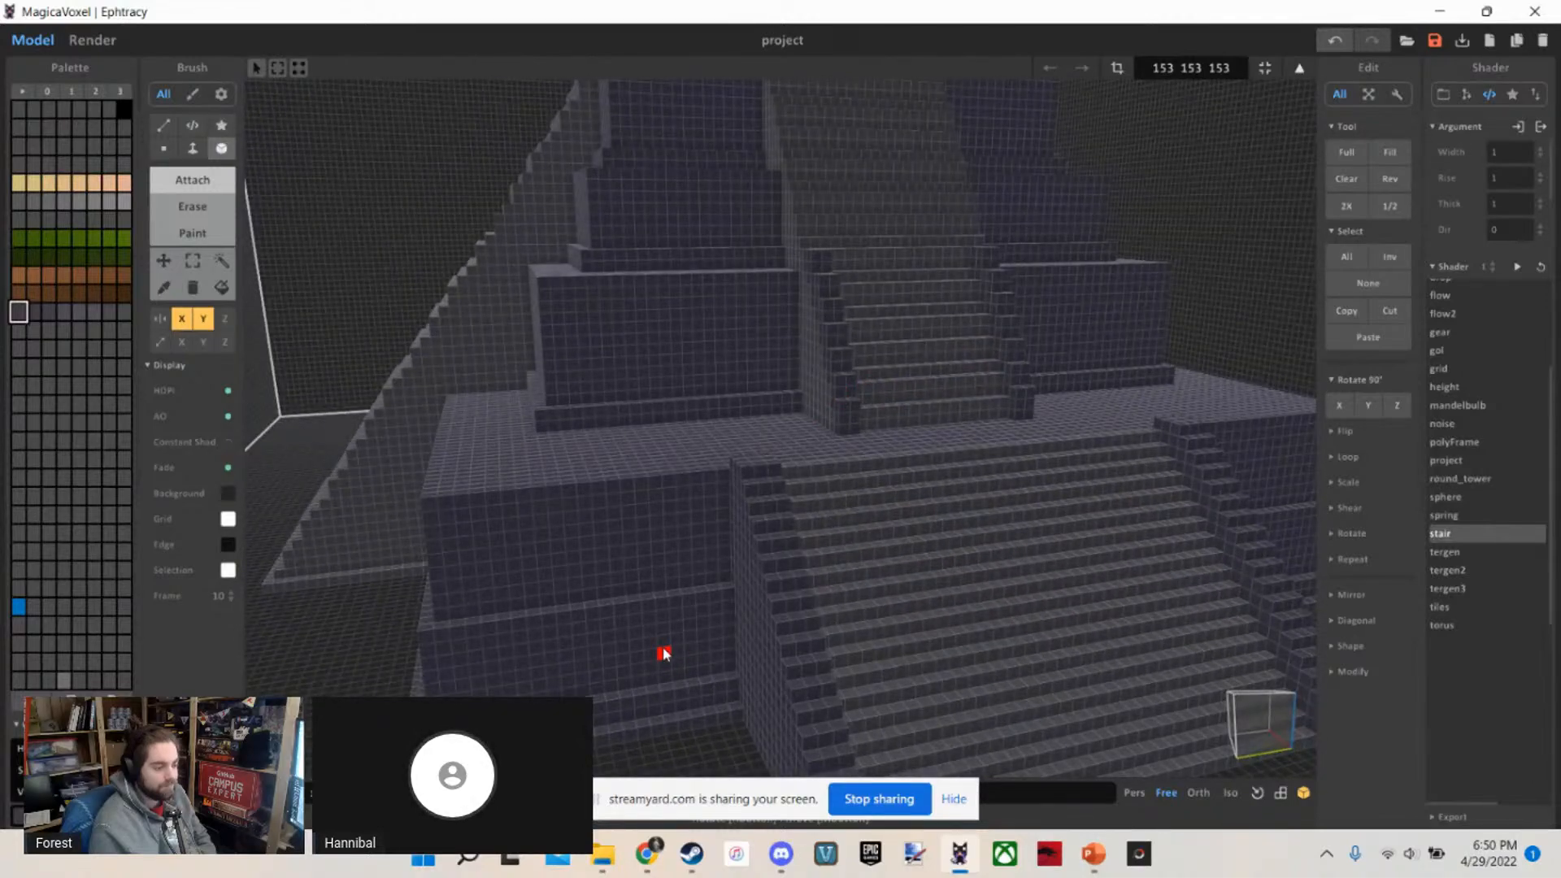
scroll(661, 379, "up", 3)
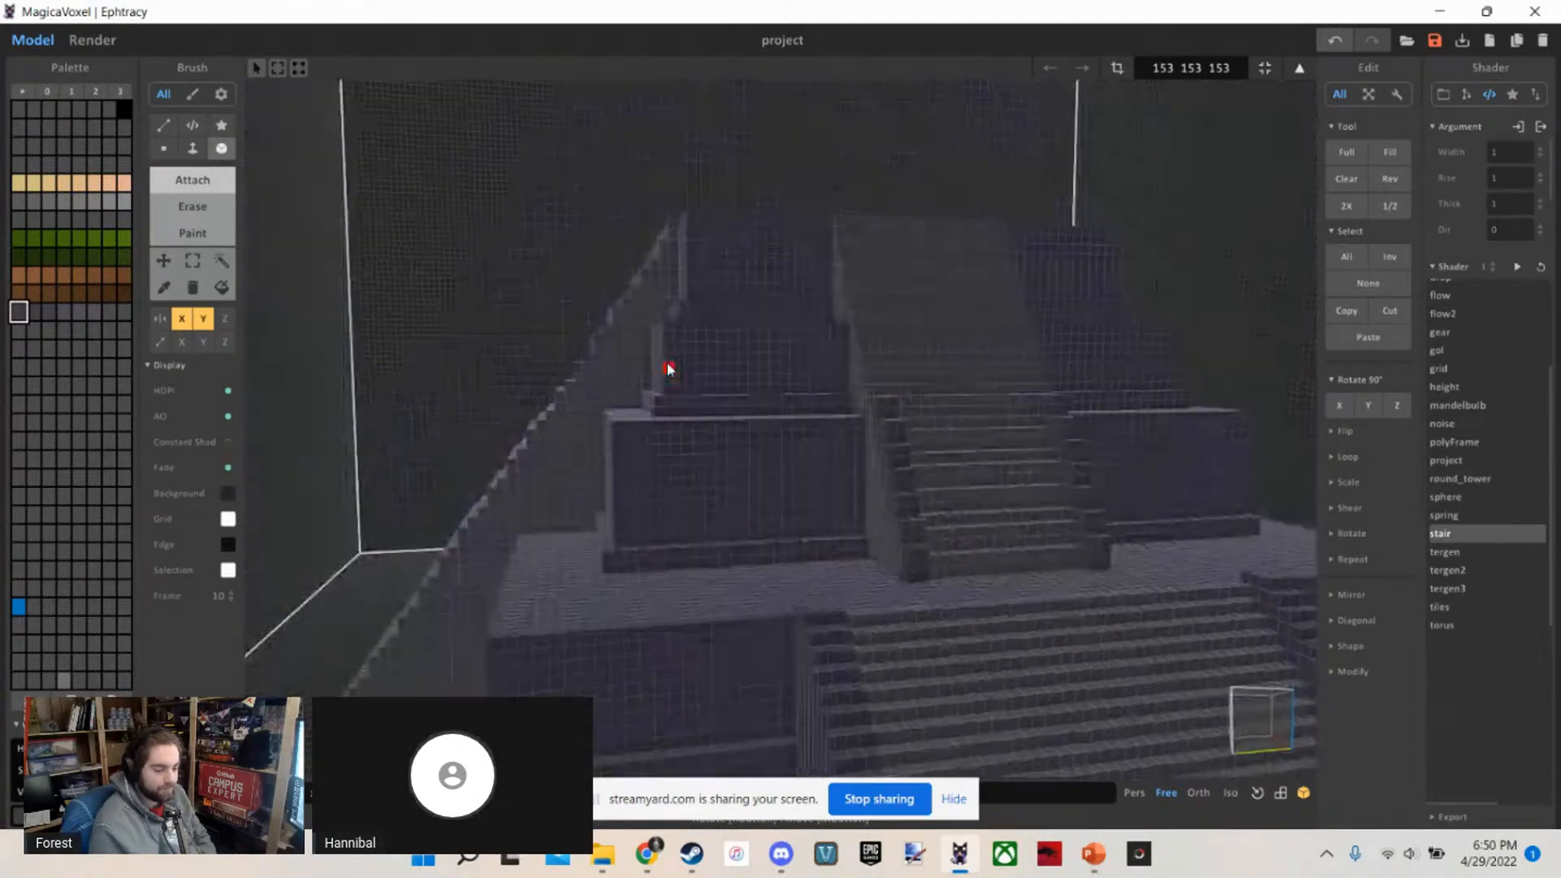
scroll(730, 281, "down", 5)
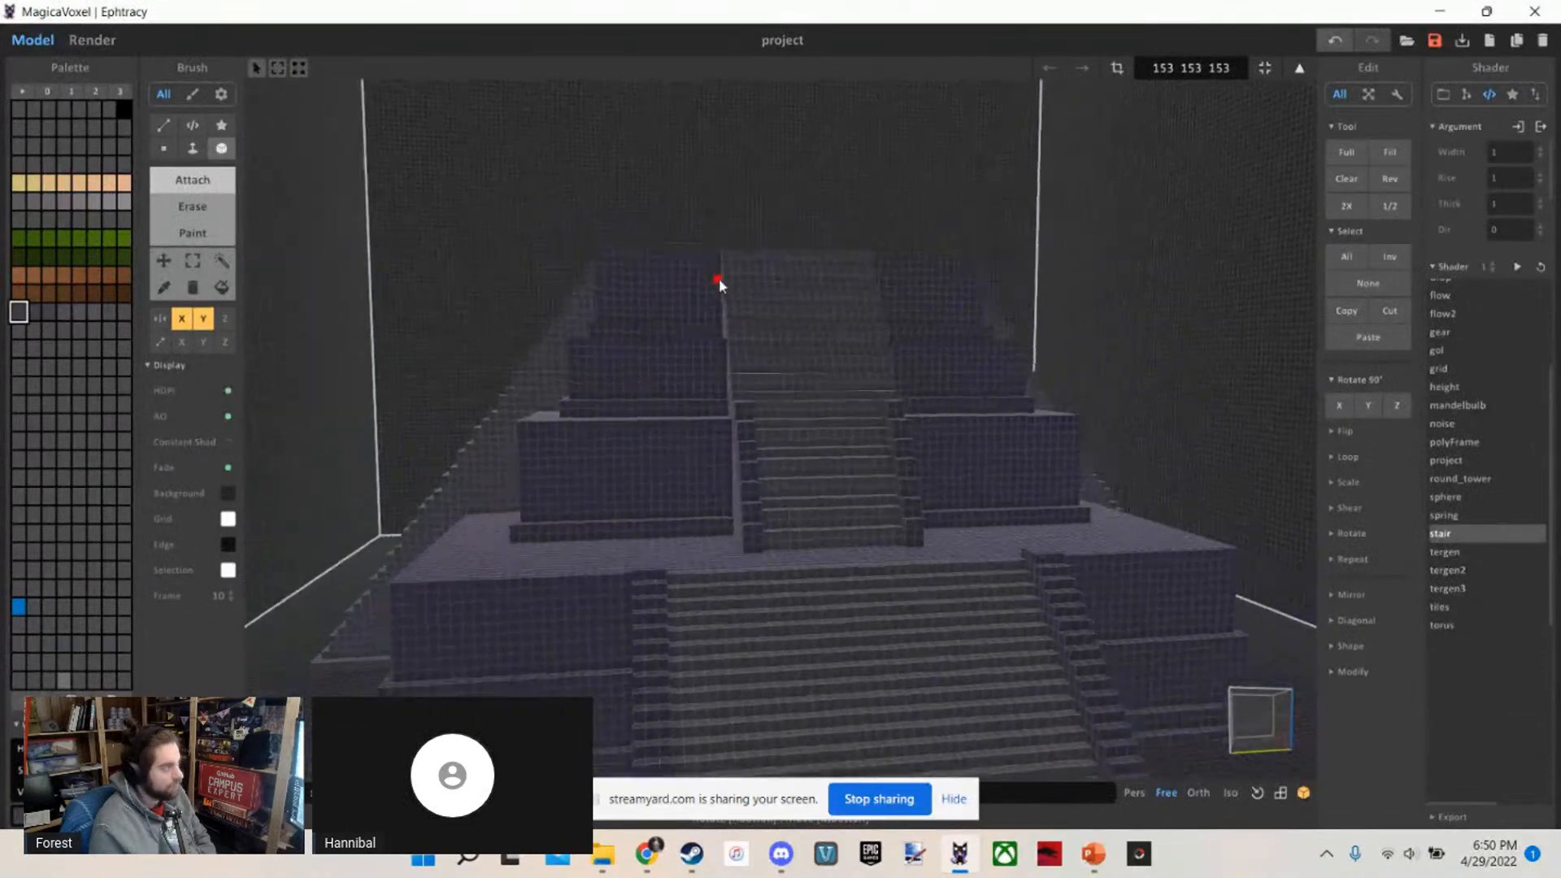
scroll(696, 236, "down", 3)
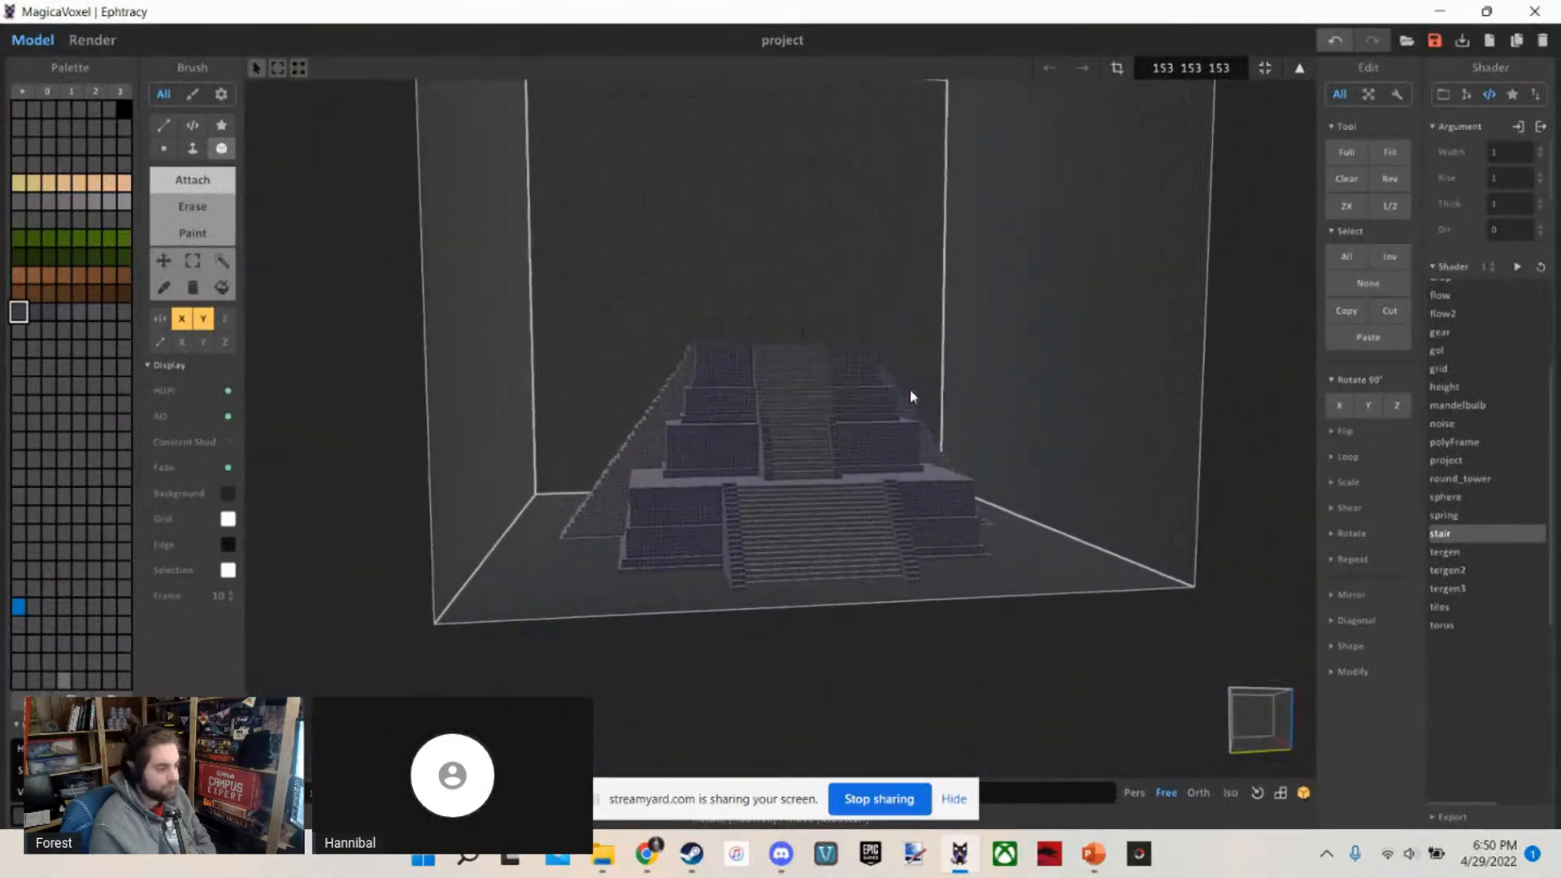
scroll(970, 583, "up", 5)
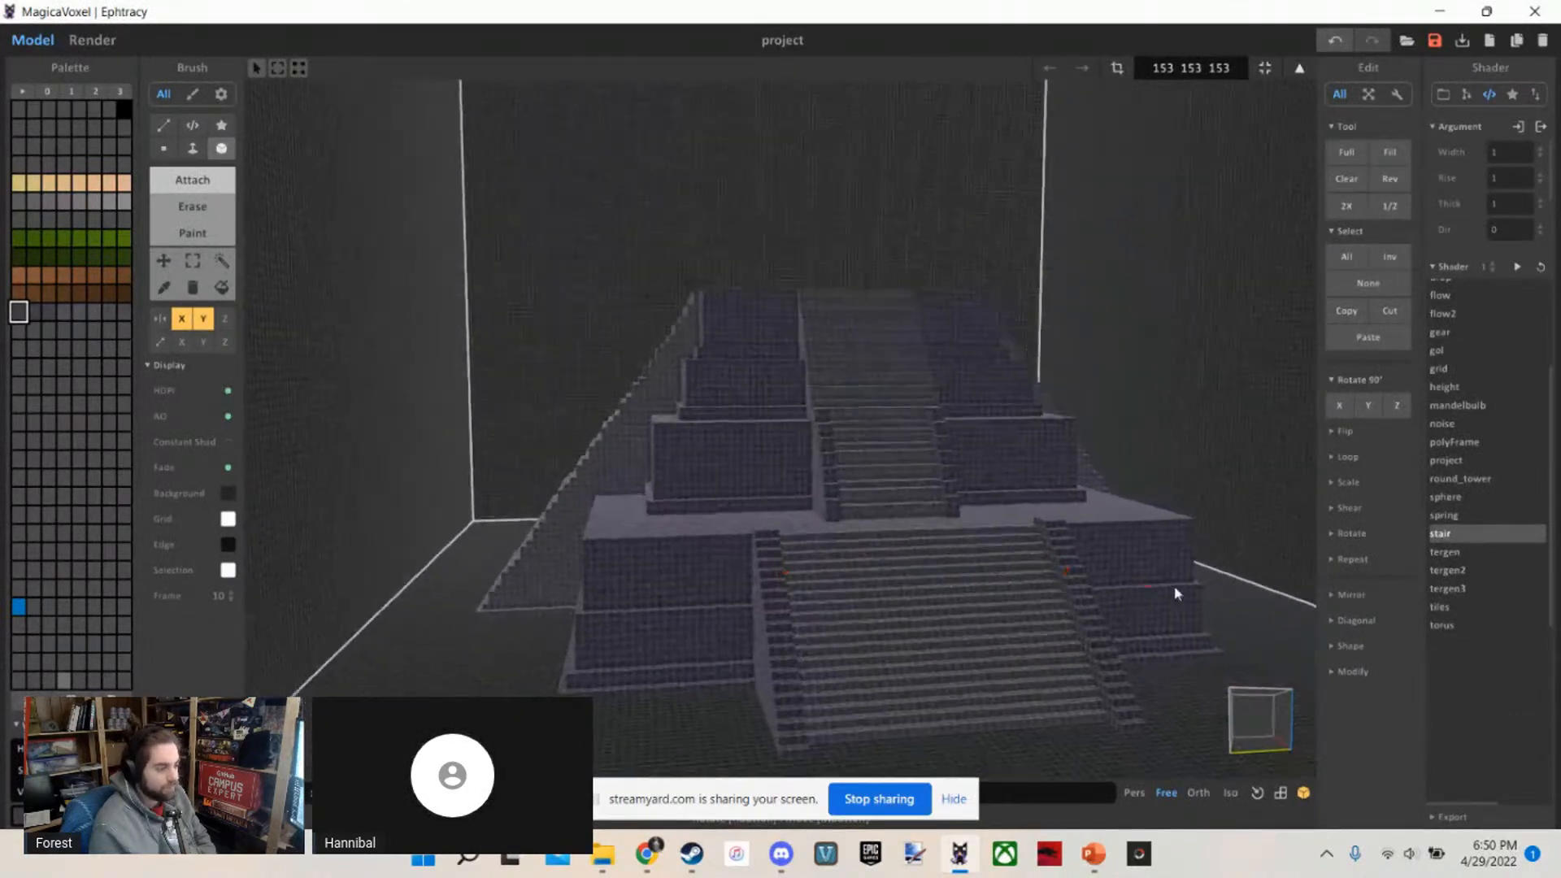
scroll(1035, 661, "down", 3)
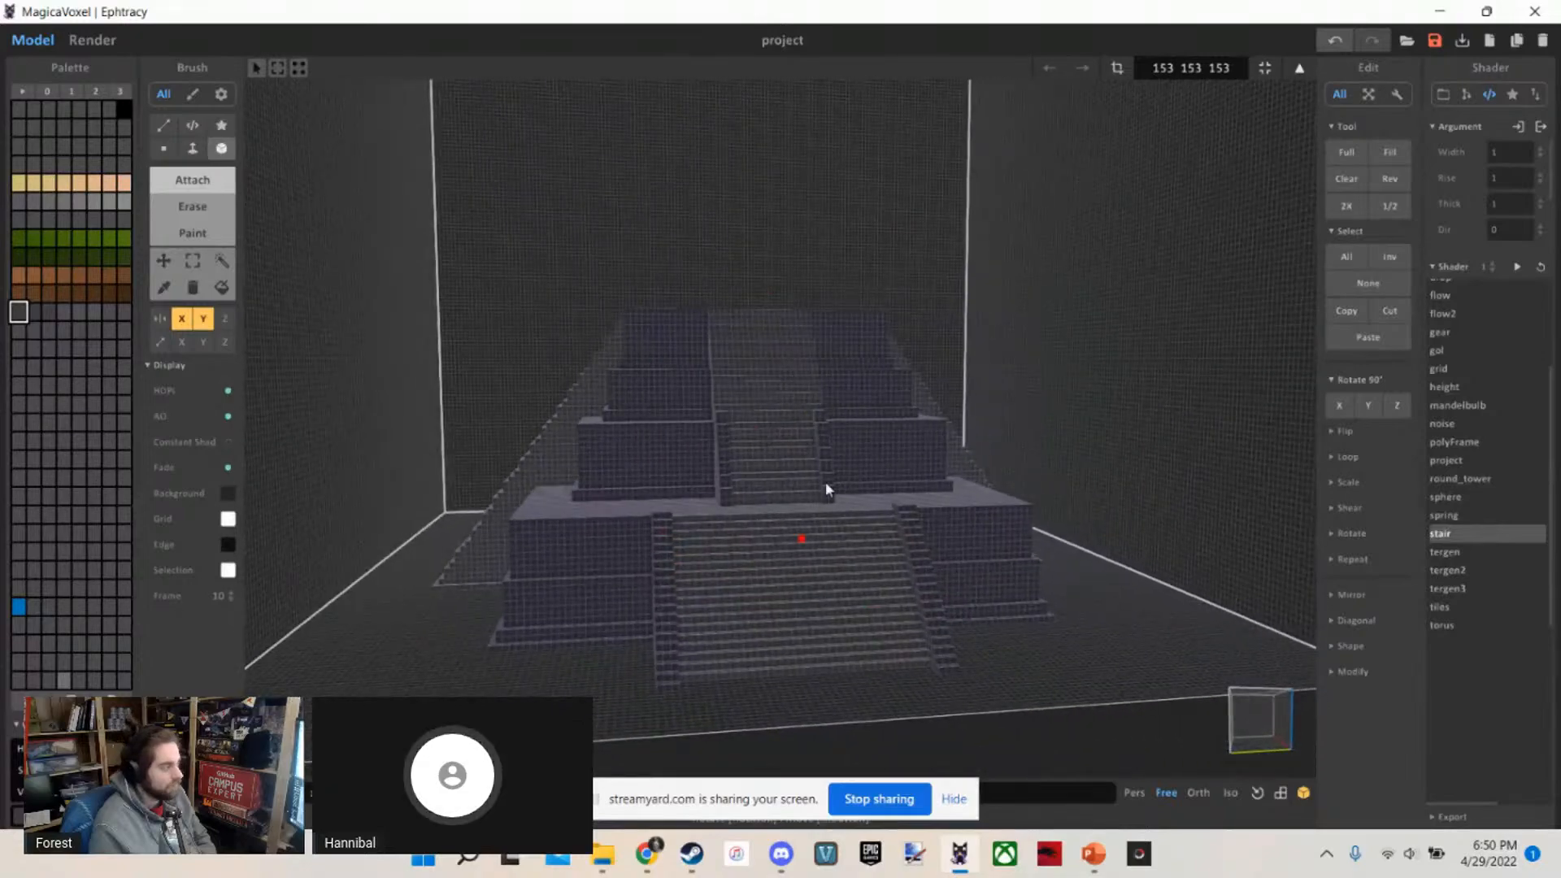
scroll(826, 488, "up", 6)
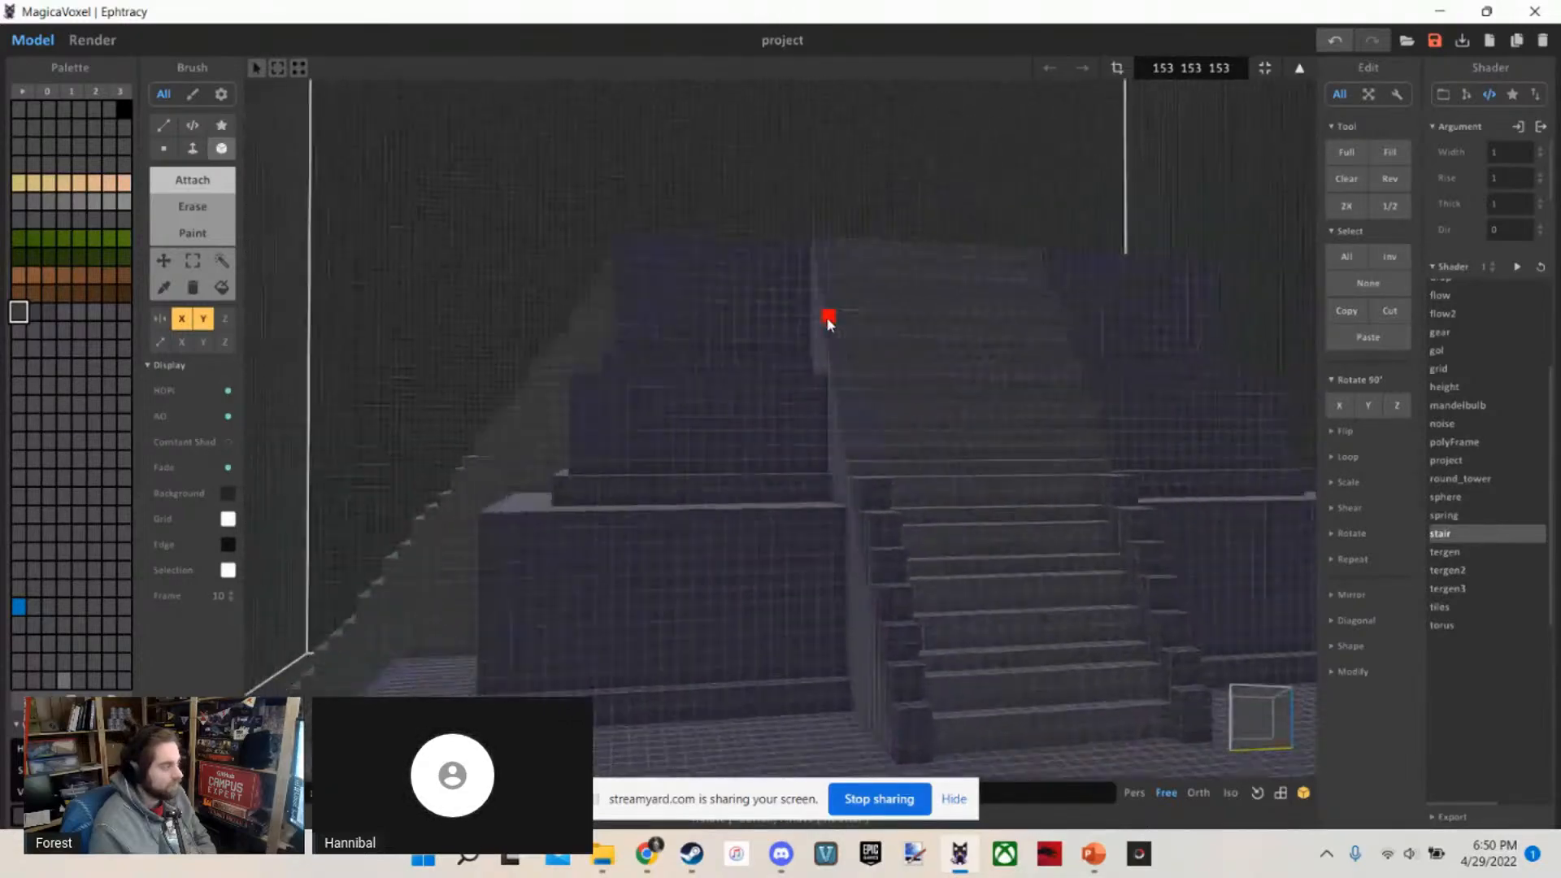
scroll(868, 352, "down", 8)
scroll(899, 383, "up", 8)
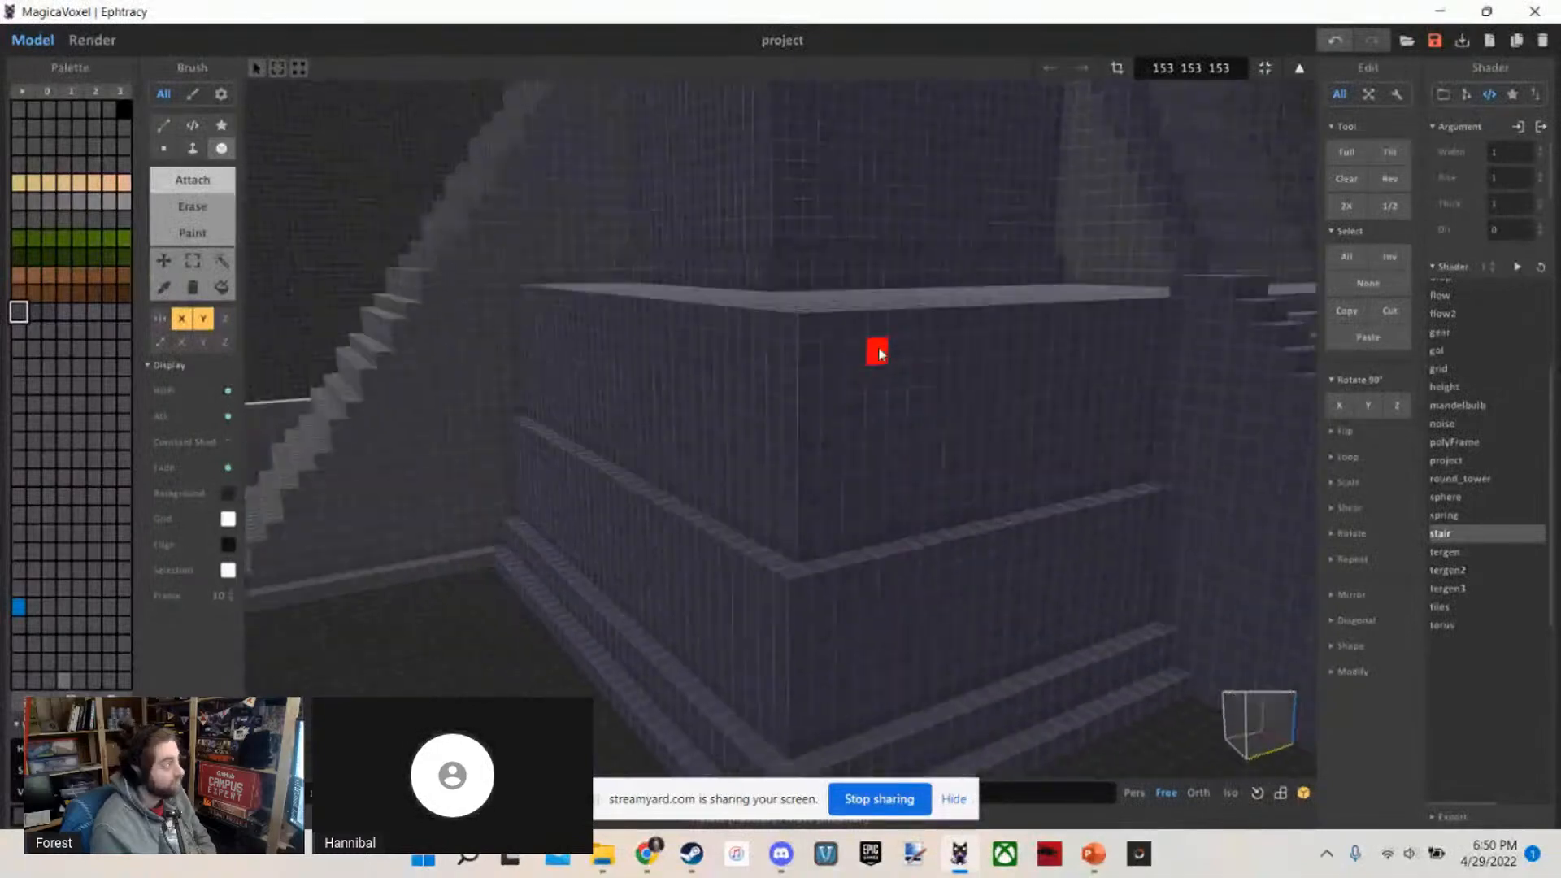
Examine the whole temple from its corner and from above, following the unfinished edging of the upper staircase
key("s")
key("d")
key("s")
right_click_drag(878, 355, 864, 322)
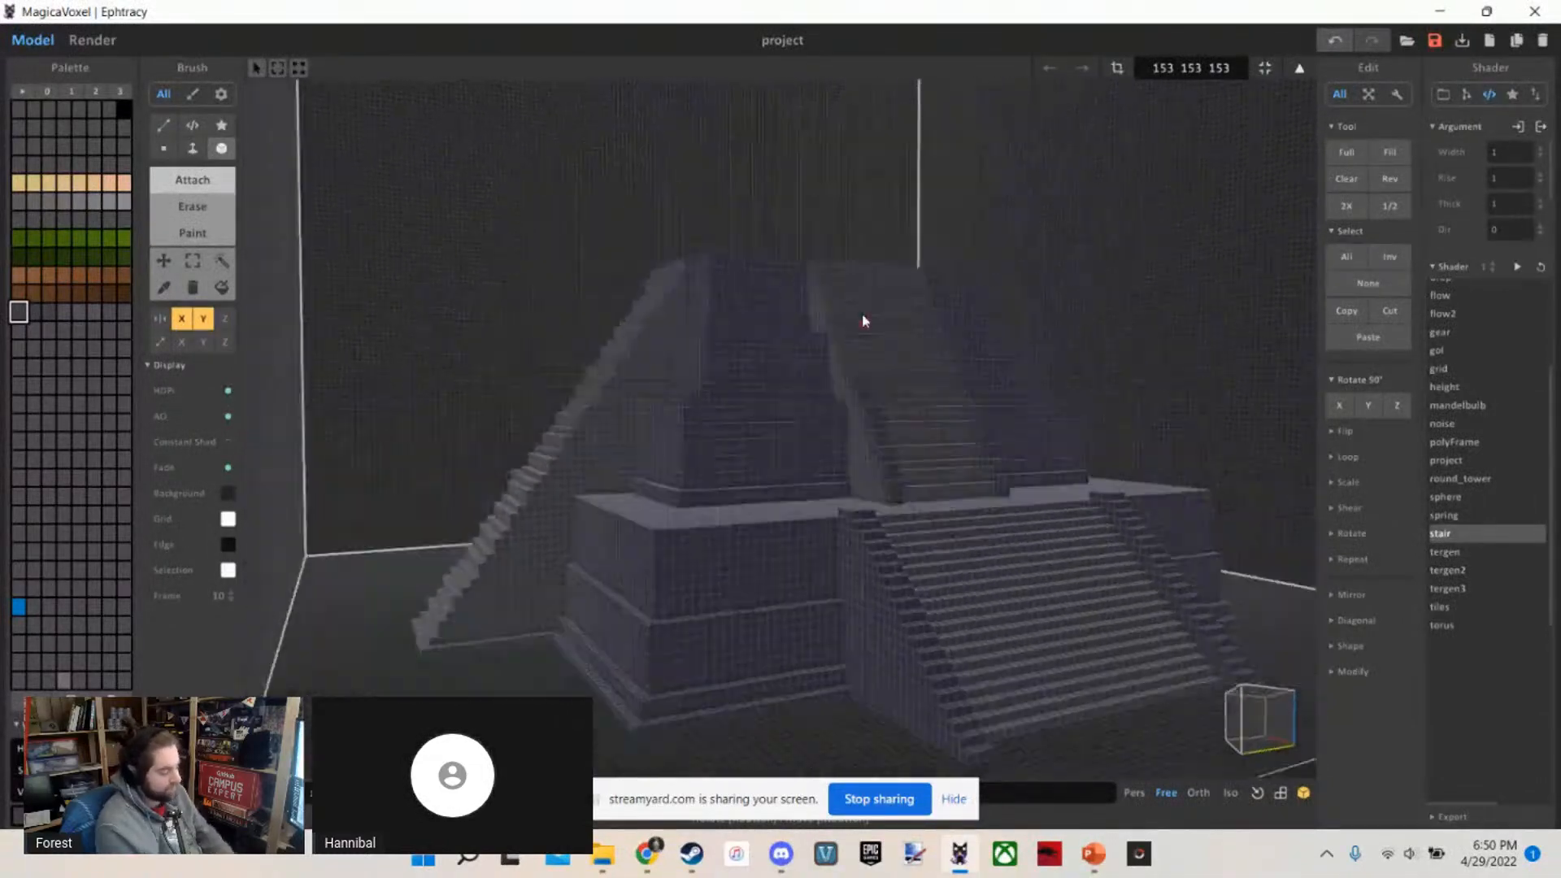
key("w")
key("s")
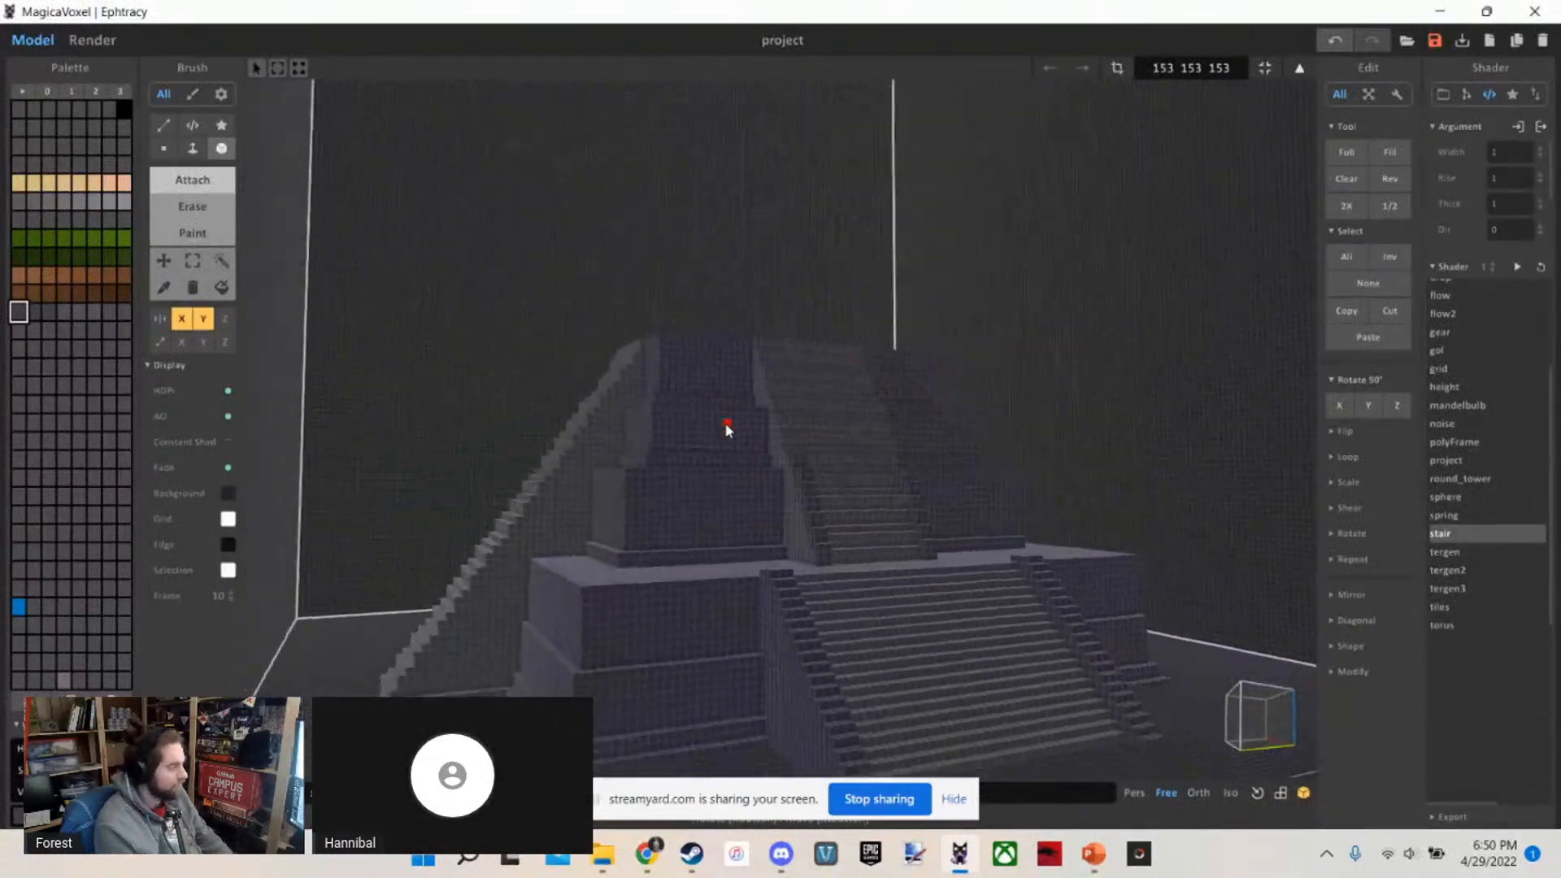
key("s")
key("d")
right_click_drag(726, 426, 885, 509)
key("w")
key("w")
key("w")
key("s")
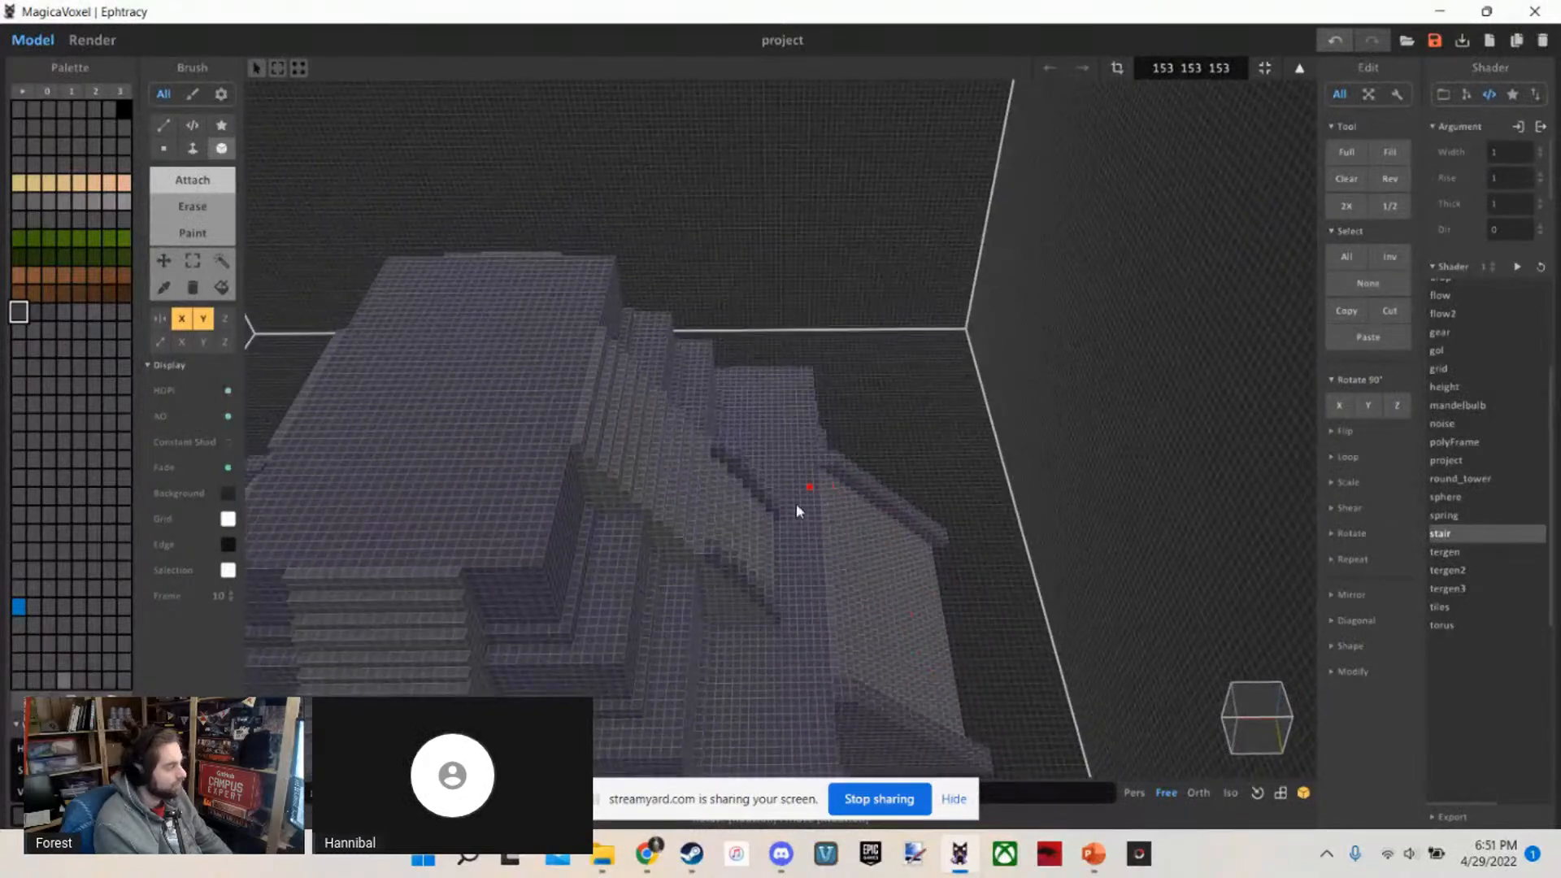
key("w")
right_click_drag(715, 627, 491, 643)
key("s")
Continue the upper staircase's raised edging over the steps beside the first upper tier's ledge
scroll(491, 643, "down", 3)
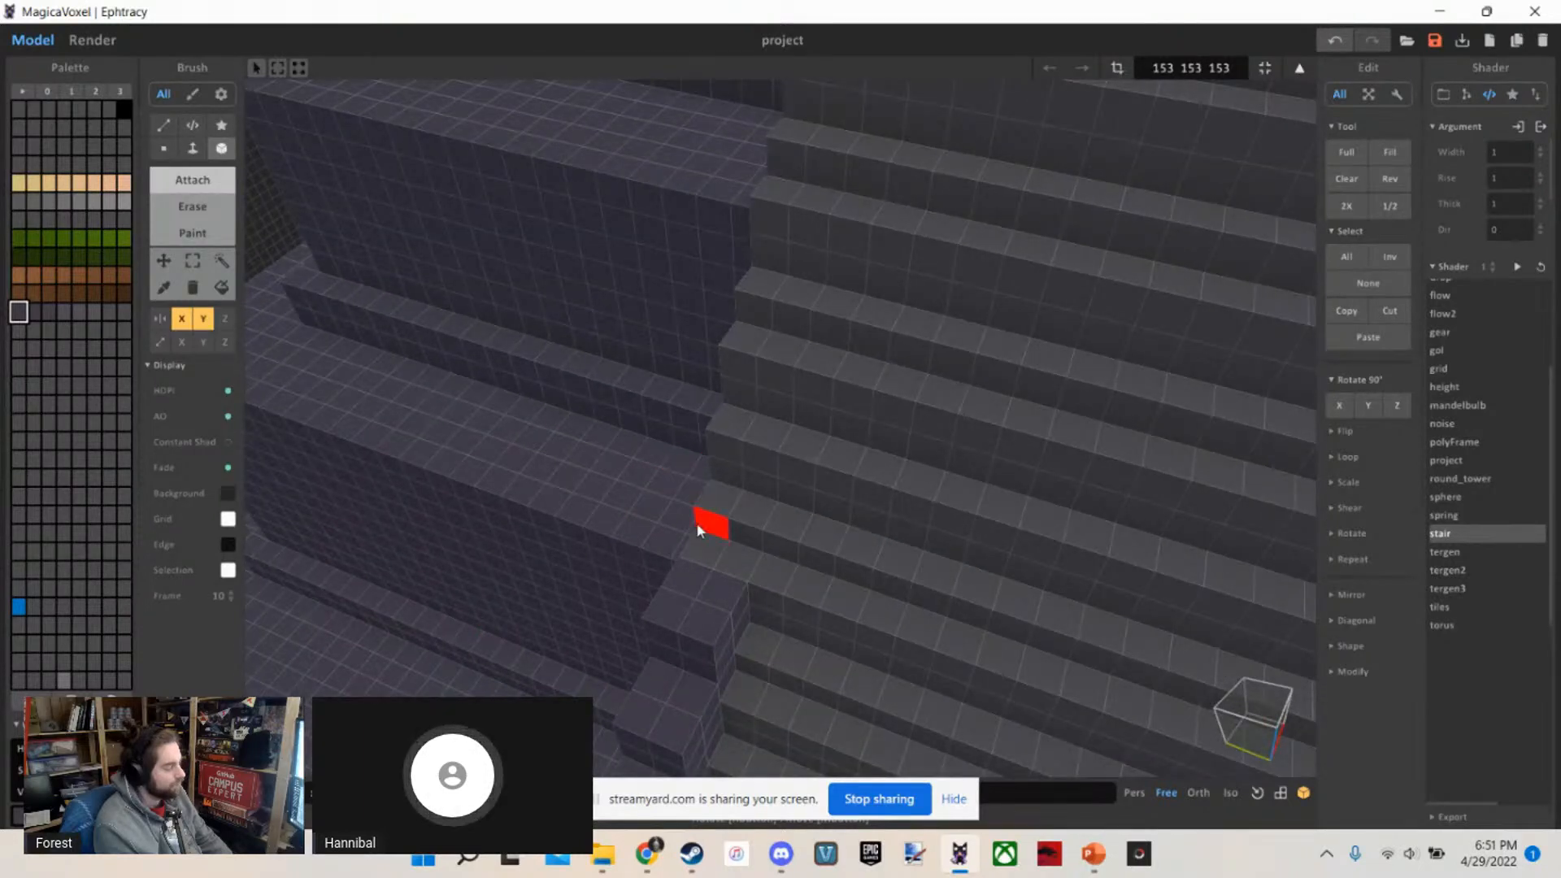
scroll(697, 524, "up", 3)
right_click_drag(700, 554, 680, 483)
scroll(680, 483, "down", 3)
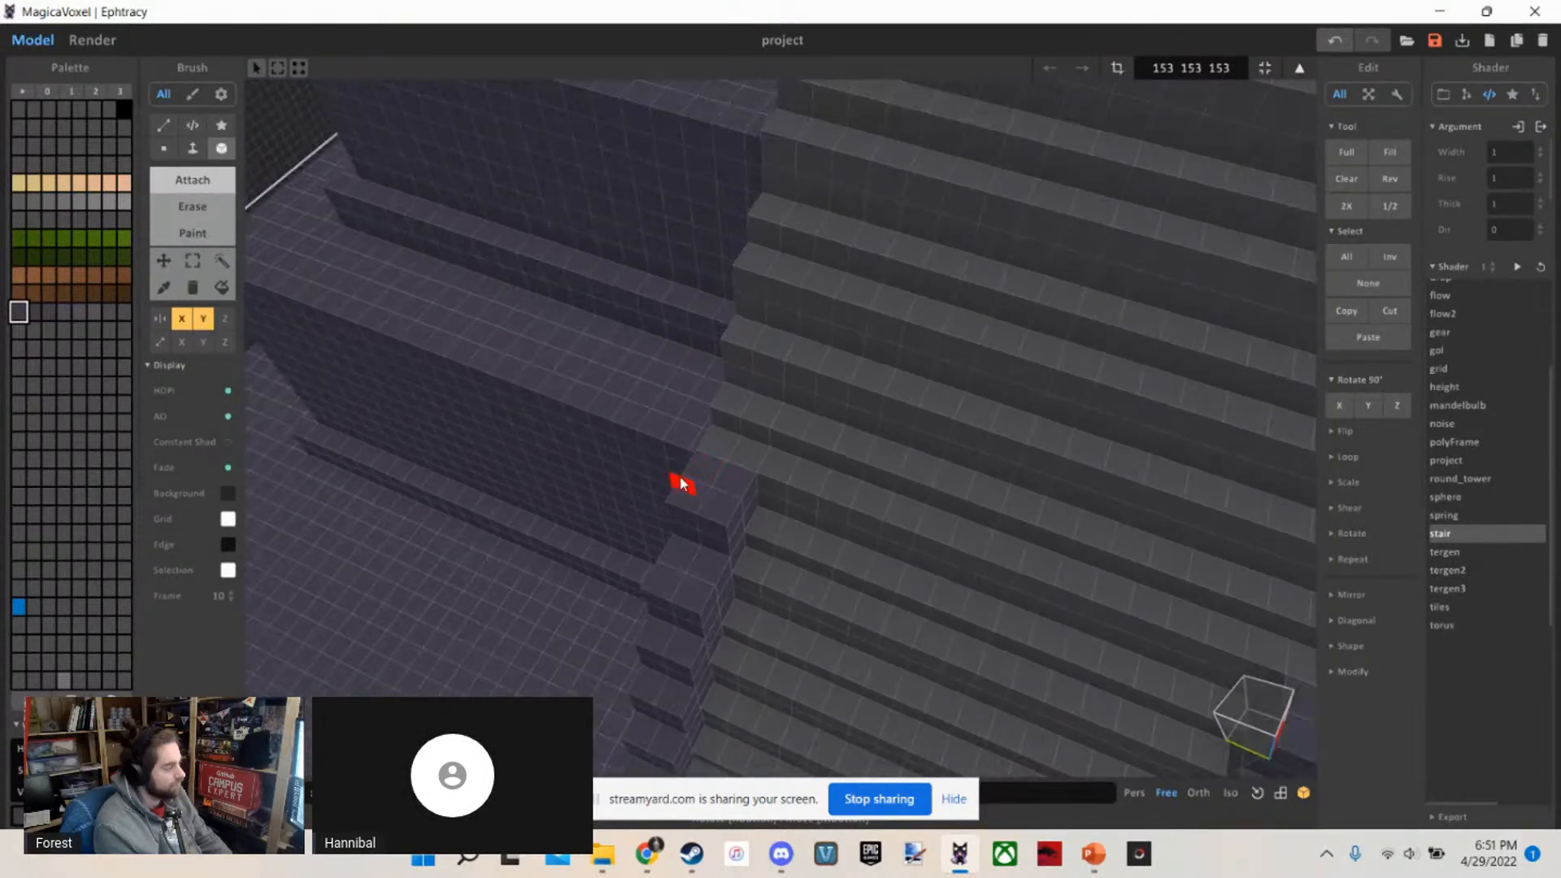
scroll(665, 500, "up", 3)
scroll(663, 497, "up", 2)
left_click_drag(644, 312, 713, 355)
right_click_drag(821, 416, 742, 394)
left_click_drag(709, 450, 830, 456)
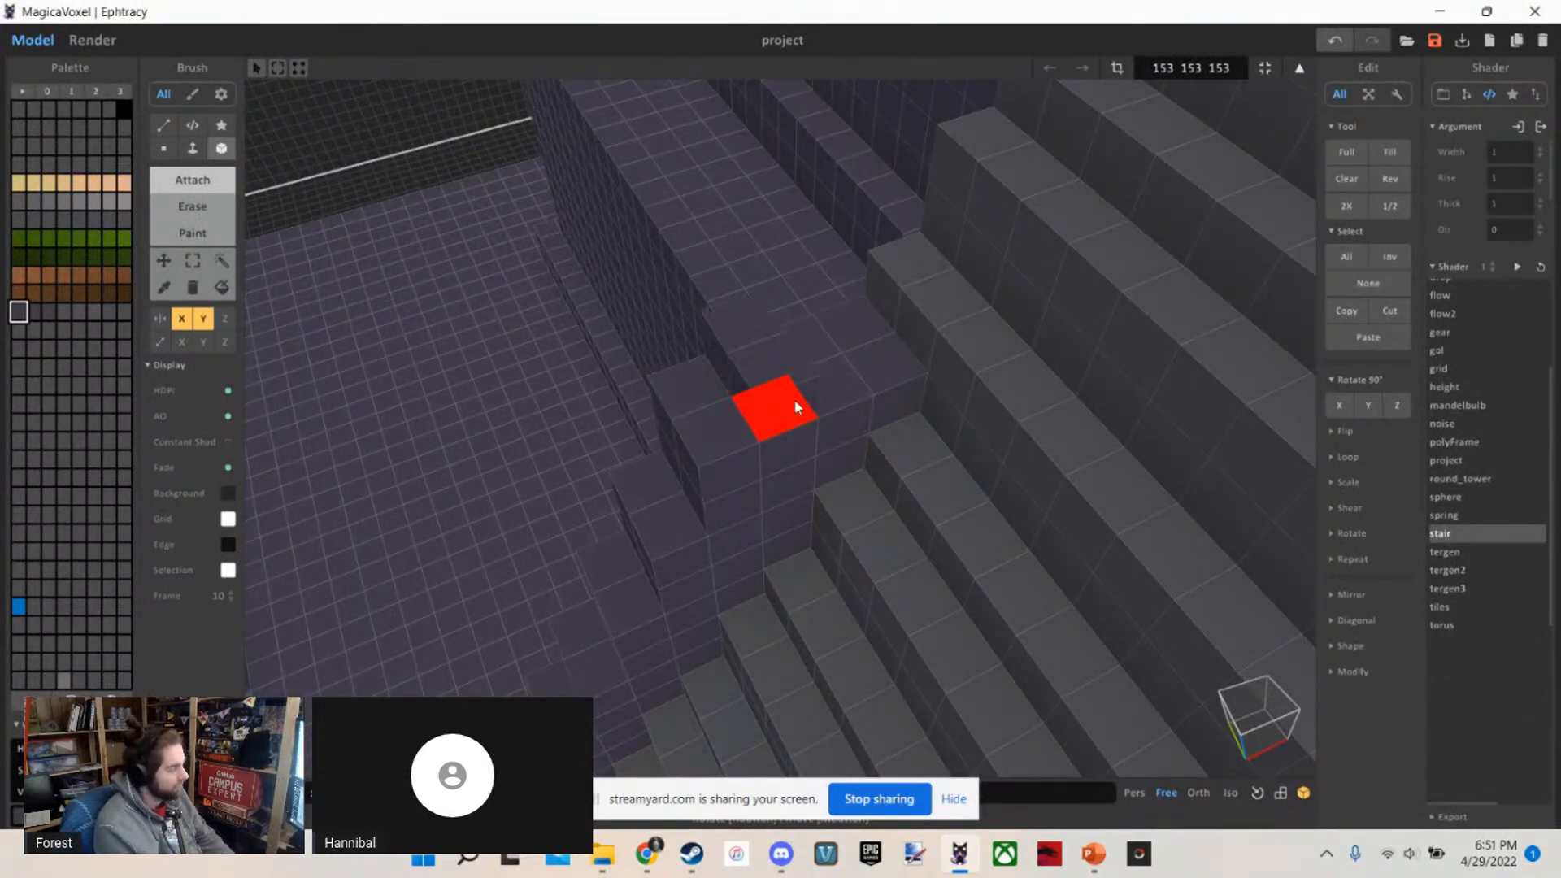
Add the next edging blocks above the first upper tier's ledge, extending each one back to the staircase's steps
right_click_drag(930, 289, 809, 467)
scroll(927, 319, "down", 8)
scroll(924, 318, "up", 4)
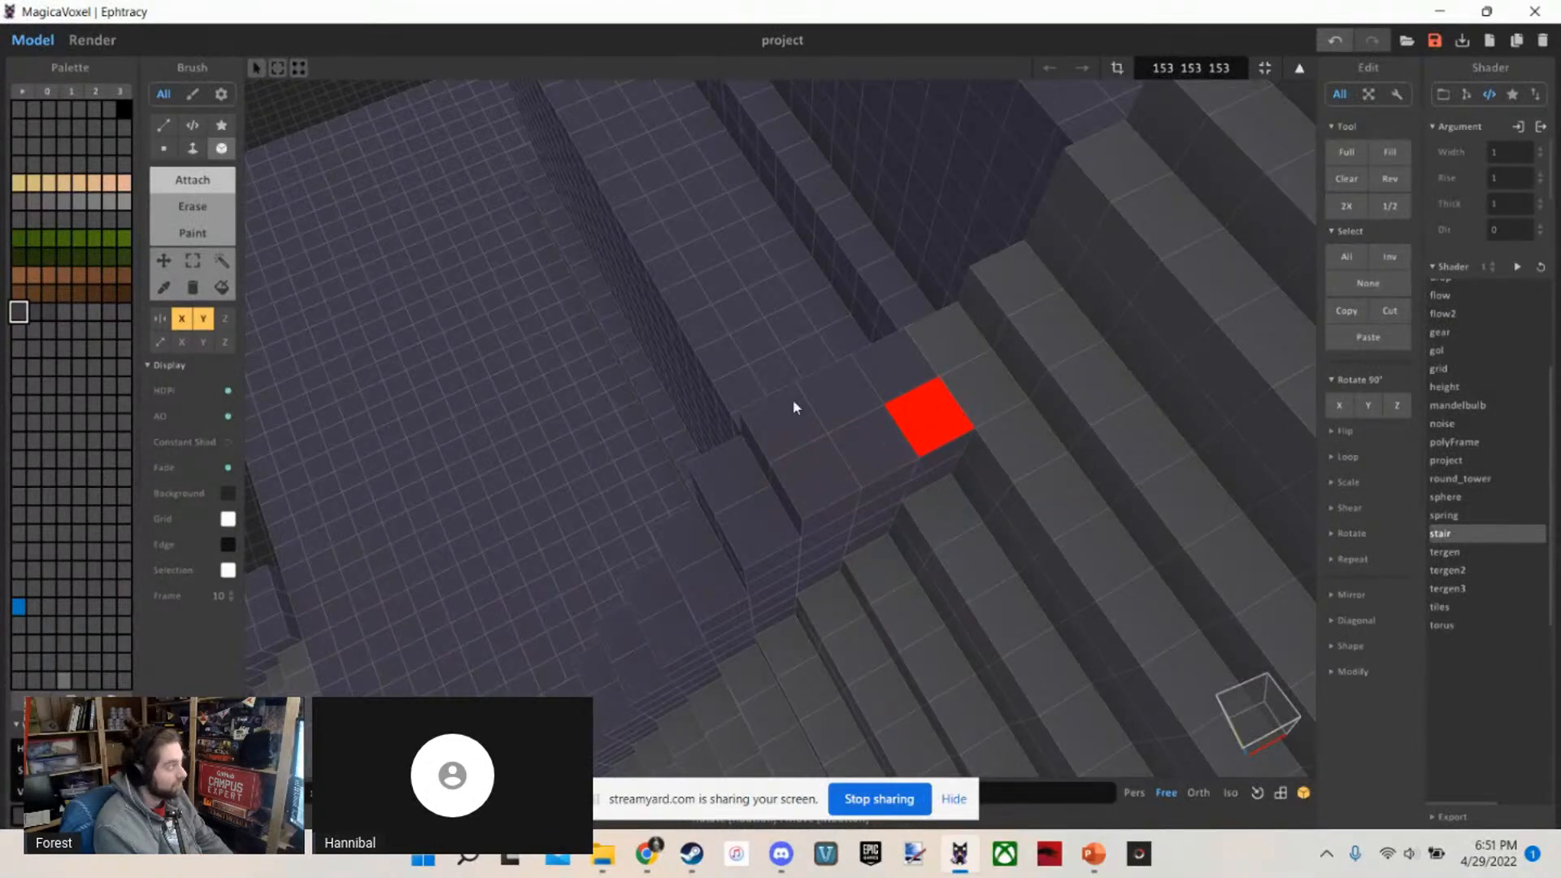
middle_click_drag(968, 396, 567, 323)
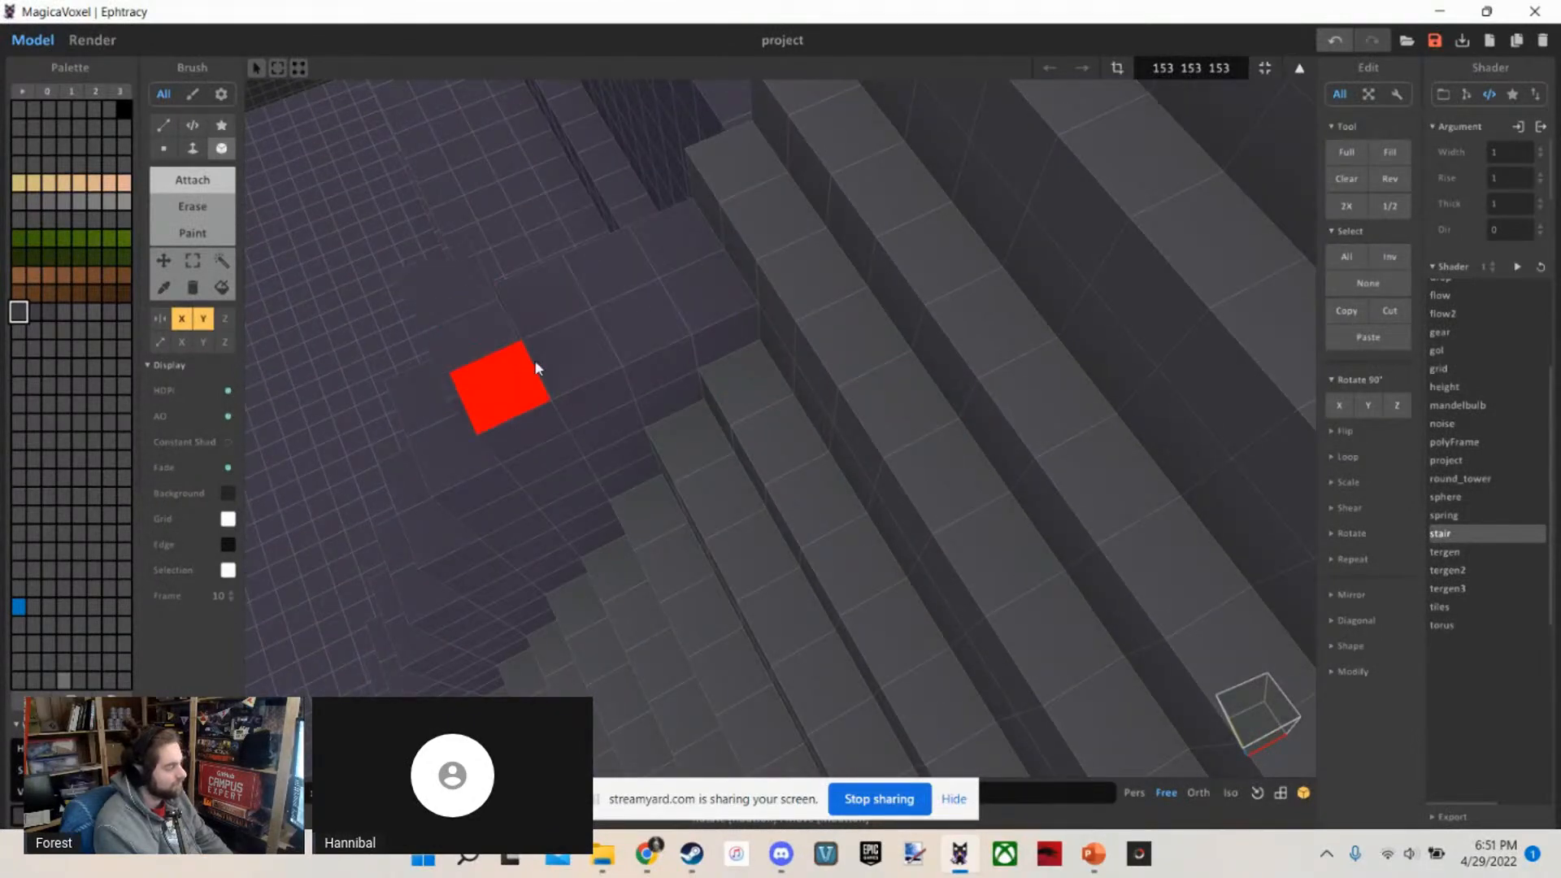
right_click_drag(680, 301, 722, 466)
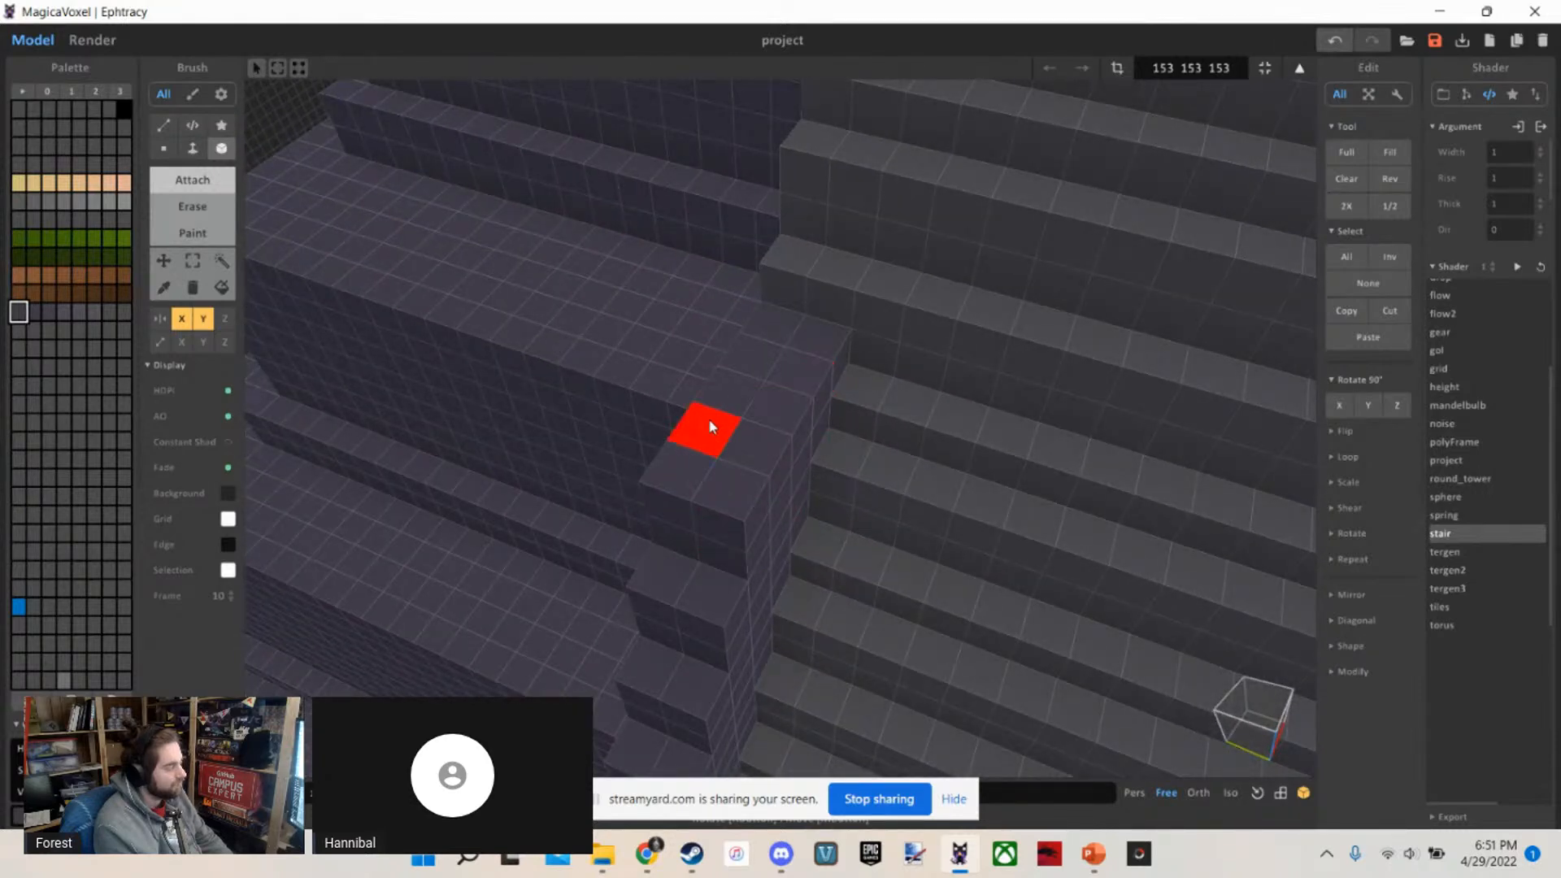
Continue the two-voxel-wide raised edging up the remaining steps of the upper staircase to the temple's top
right_click_drag(816, 335, 974, 506)
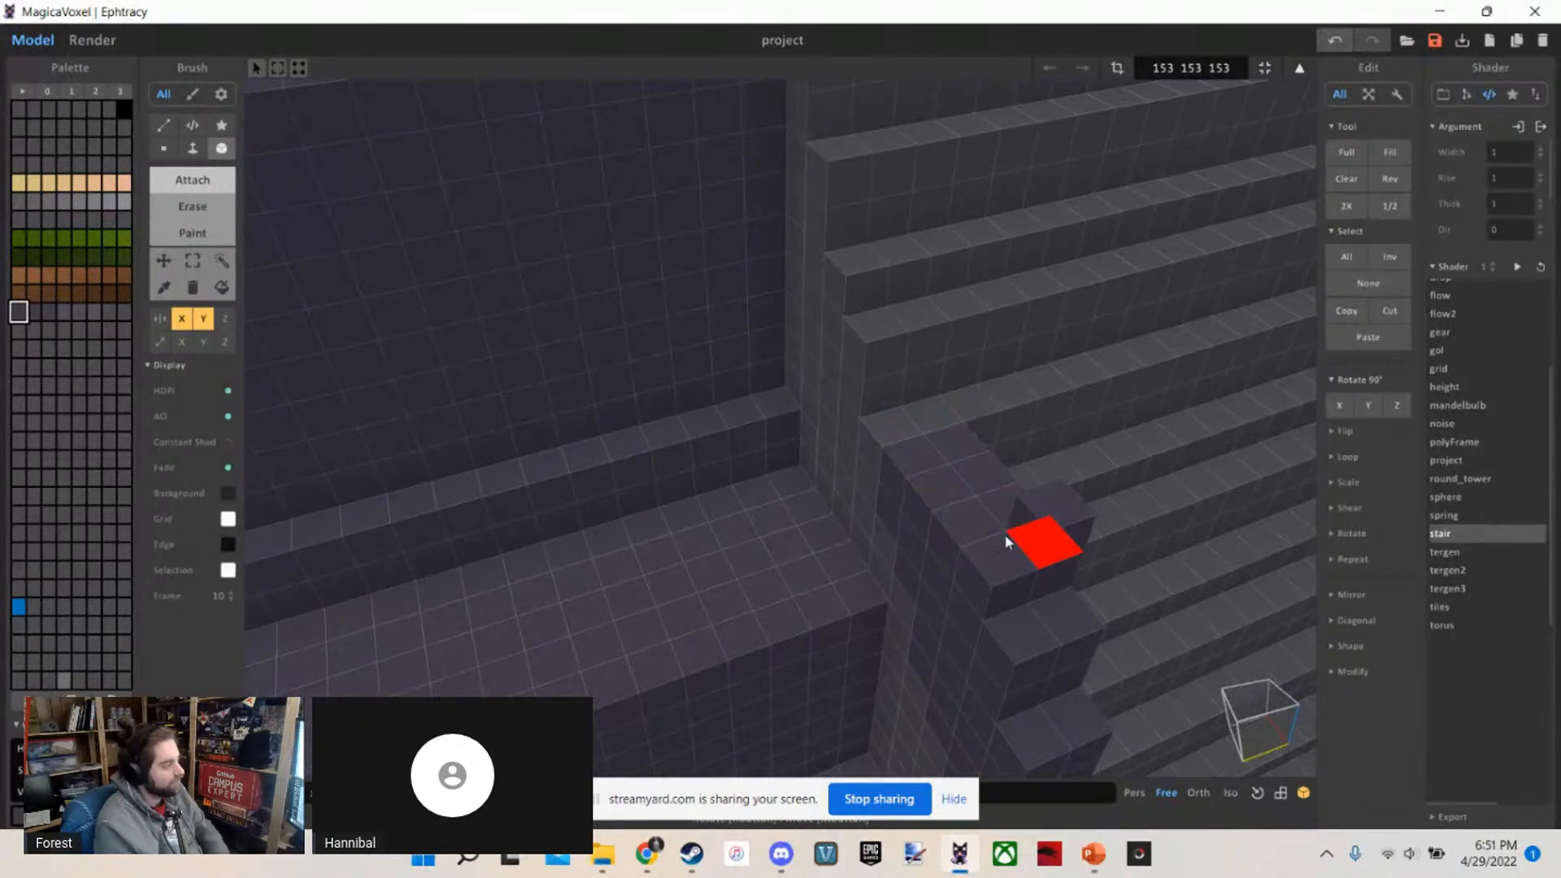
mouse_move(906, 439)
right_mouse_down()
mouse_move(1021, 530)
mouse_move(873, 407)
mouse_move(822, 425)
mouse_move(898, 447)
right_mouse_up()
mouse_move(806, 426)
right_mouse_down()
mouse_move(875, 491)
mouse_move(821, 442)
mouse_move(788, 337)
mouse_move(794, 442)
right_mouse_up()
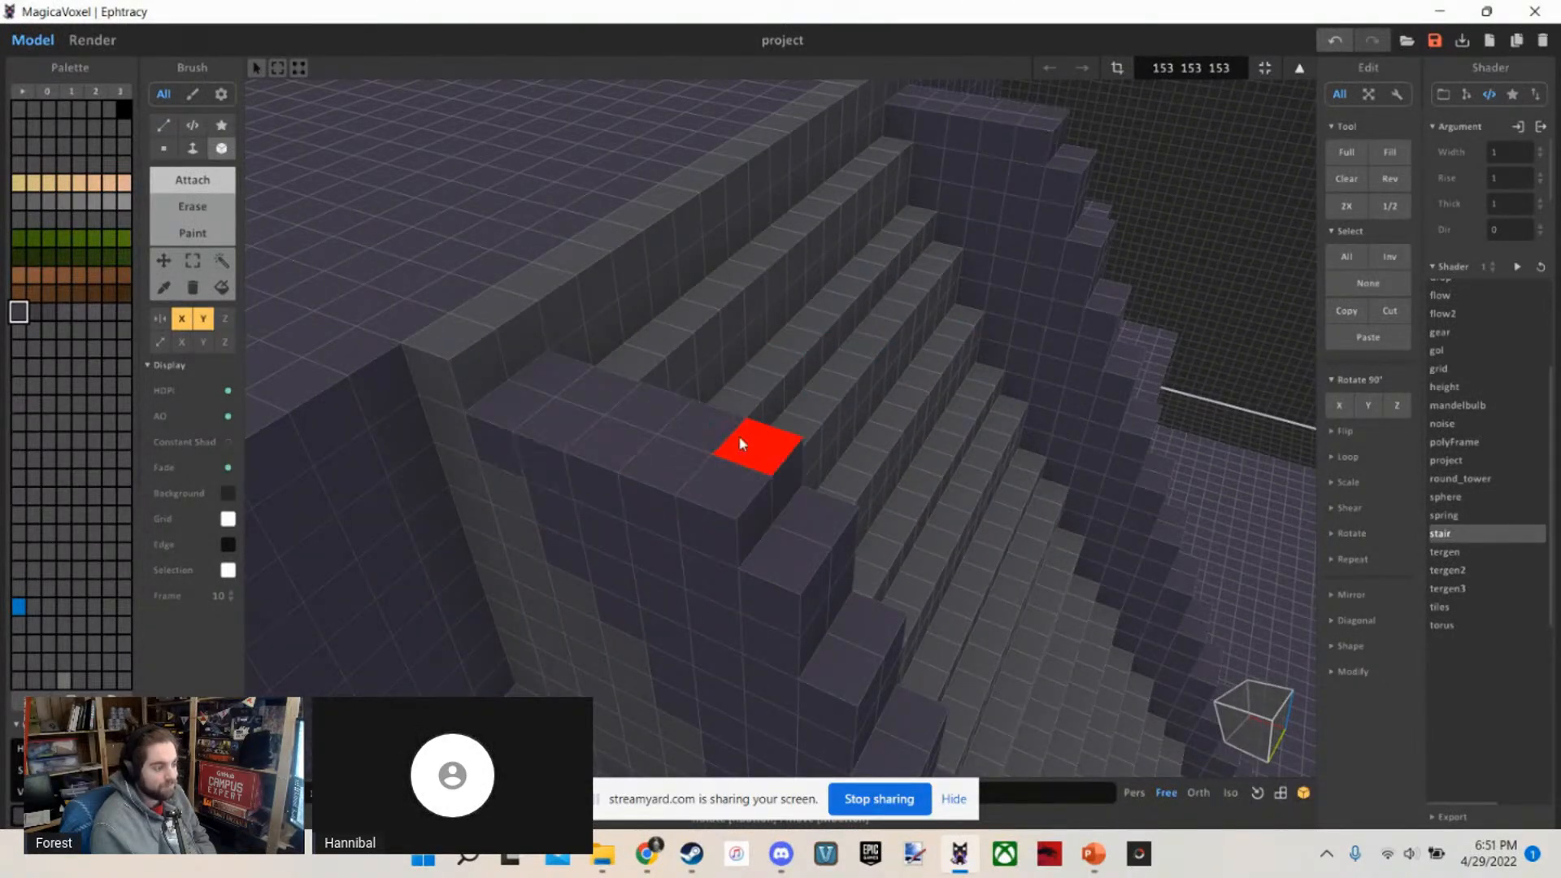
right_click_drag(537, 407, 480, 395)
scroll(480, 395, "down", 10)
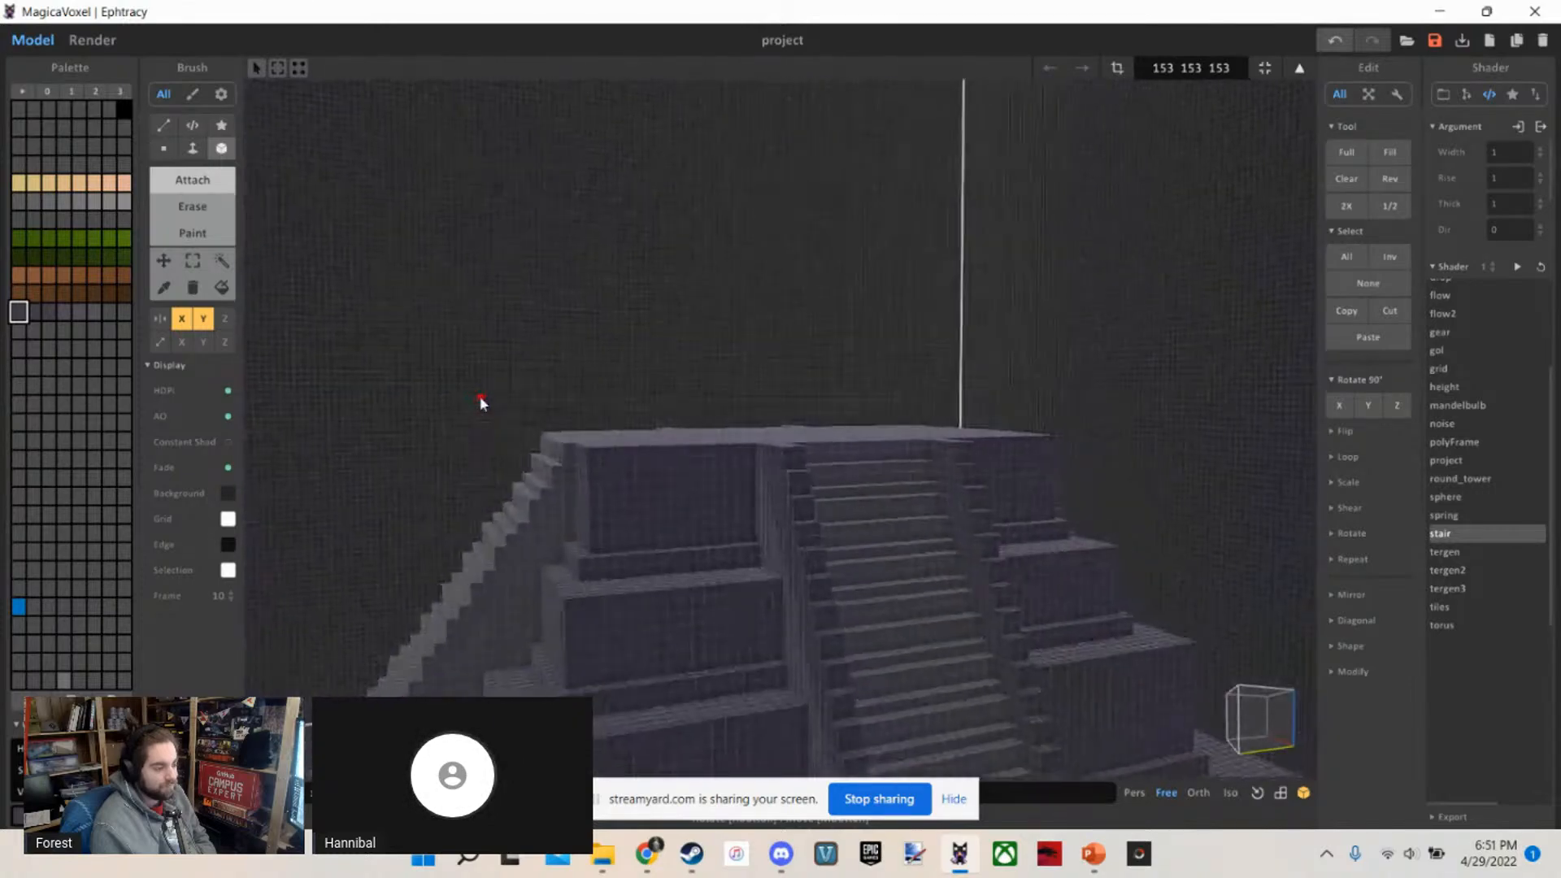
scroll(754, 509, "up", 10)
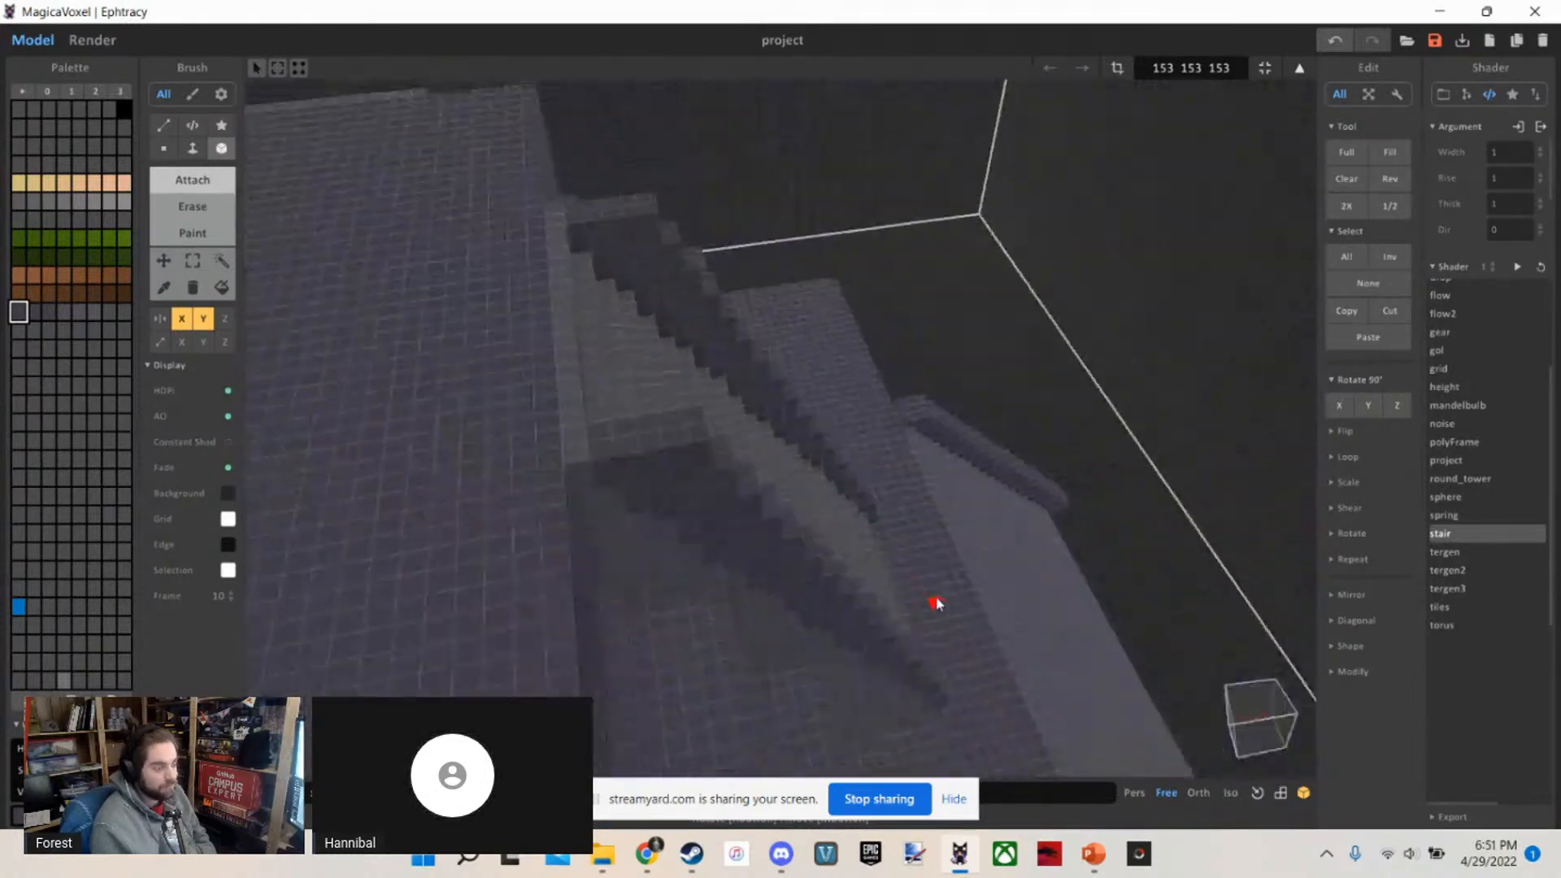
Cap the upper end of the upper staircase's edging with dark purple blocks extending back onto the temple's flat top
scroll(936, 603, "up", 4)
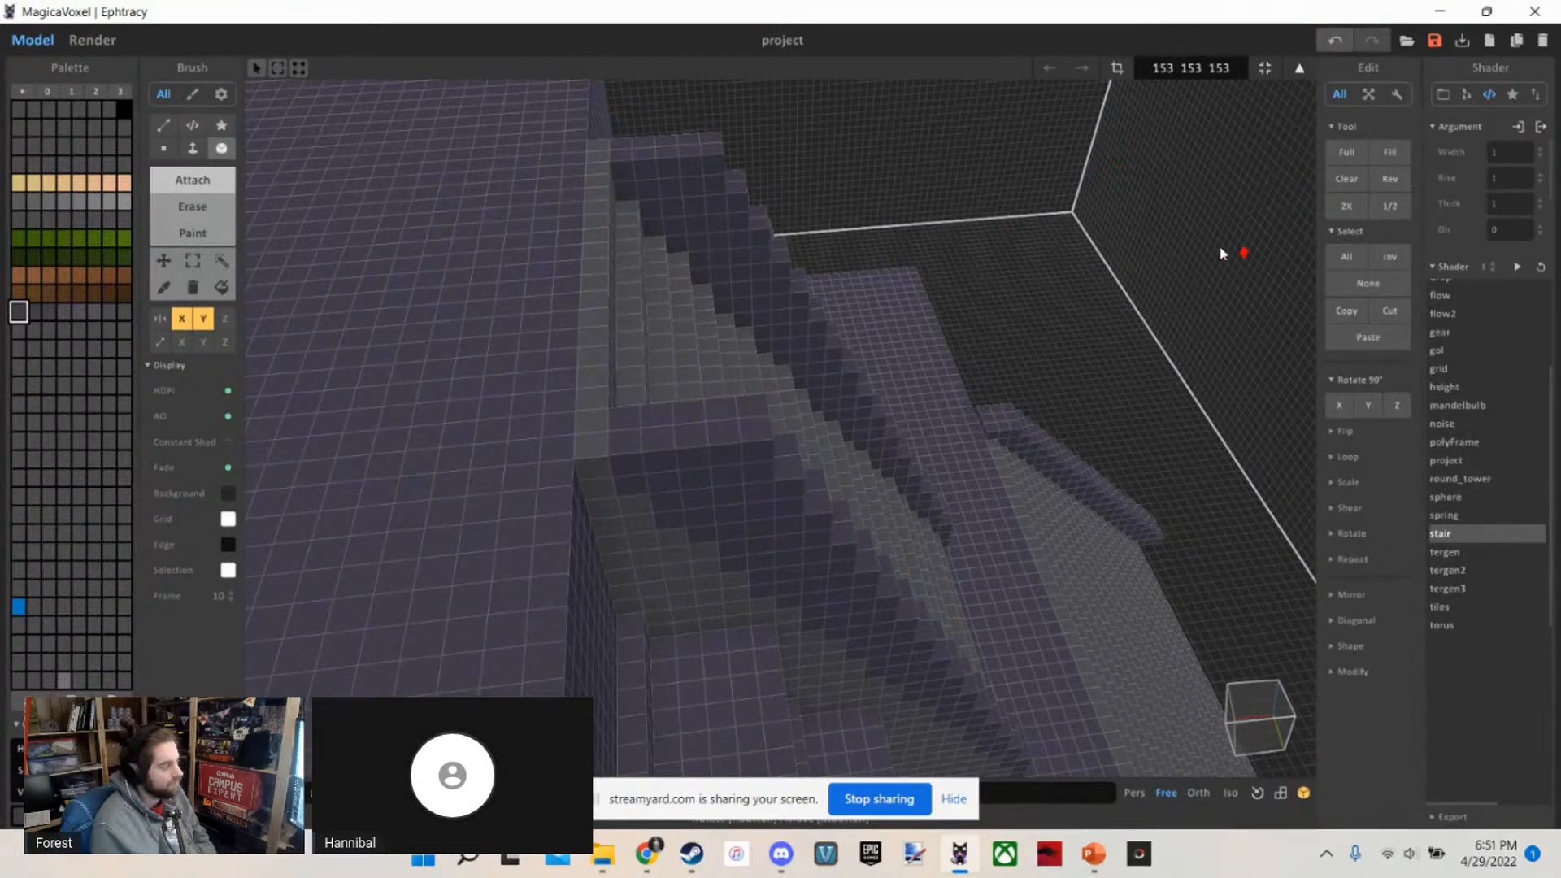
right_click_drag(660, 520, 647, 510)
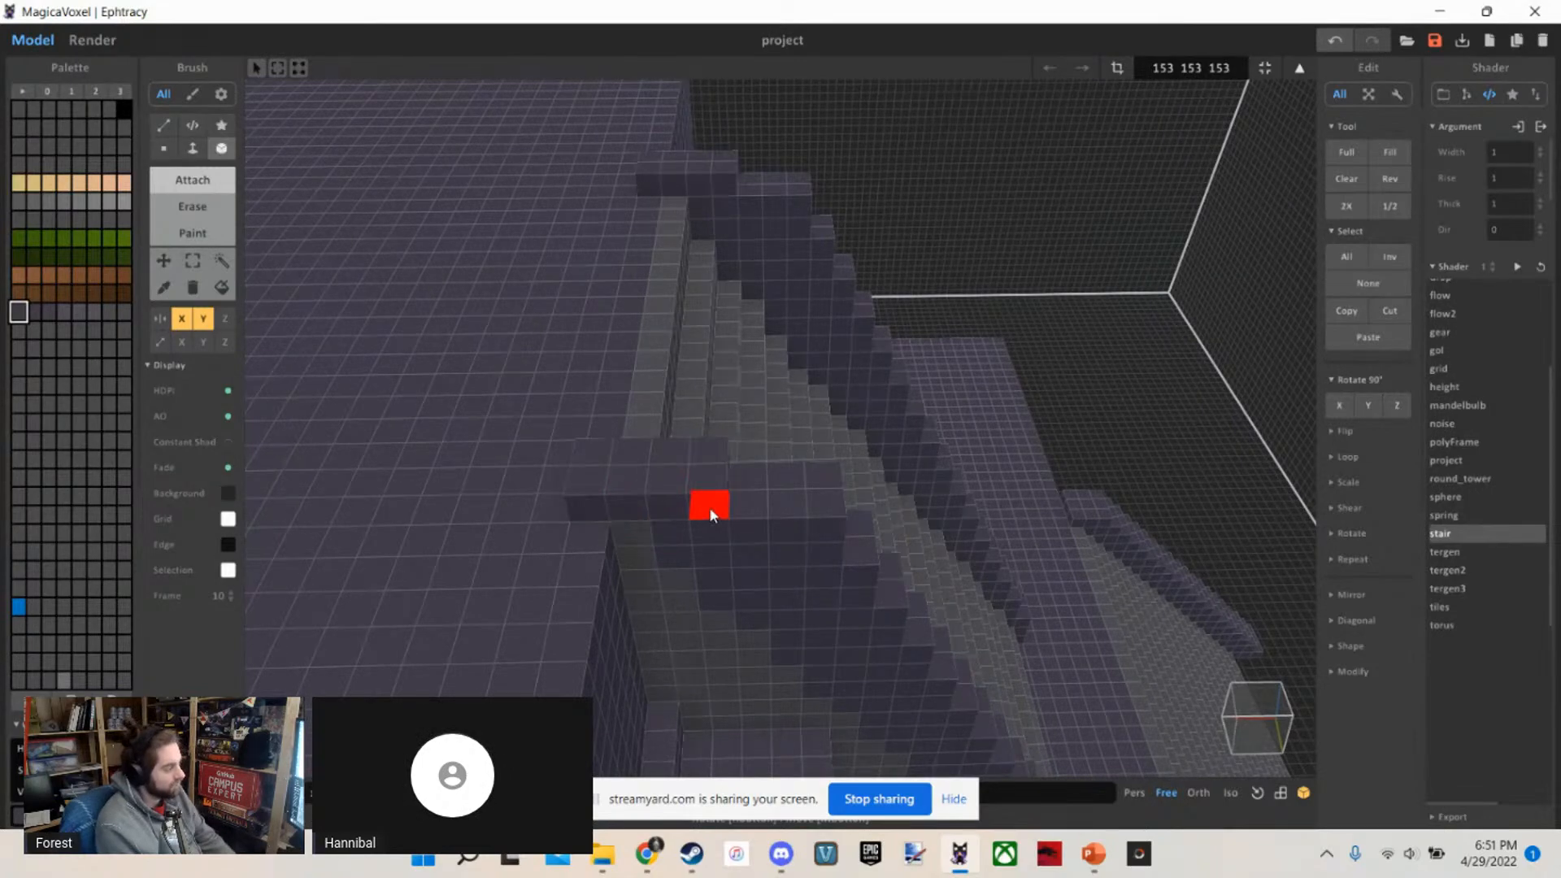
left_click_drag(758, 515, 774, 515)
right_click_drag(774, 515, 568, 431)
scroll(550, 415, "down", 10)
Preview the temple with its finished staircase edging in the renderer and return to modelling
key("Tab")
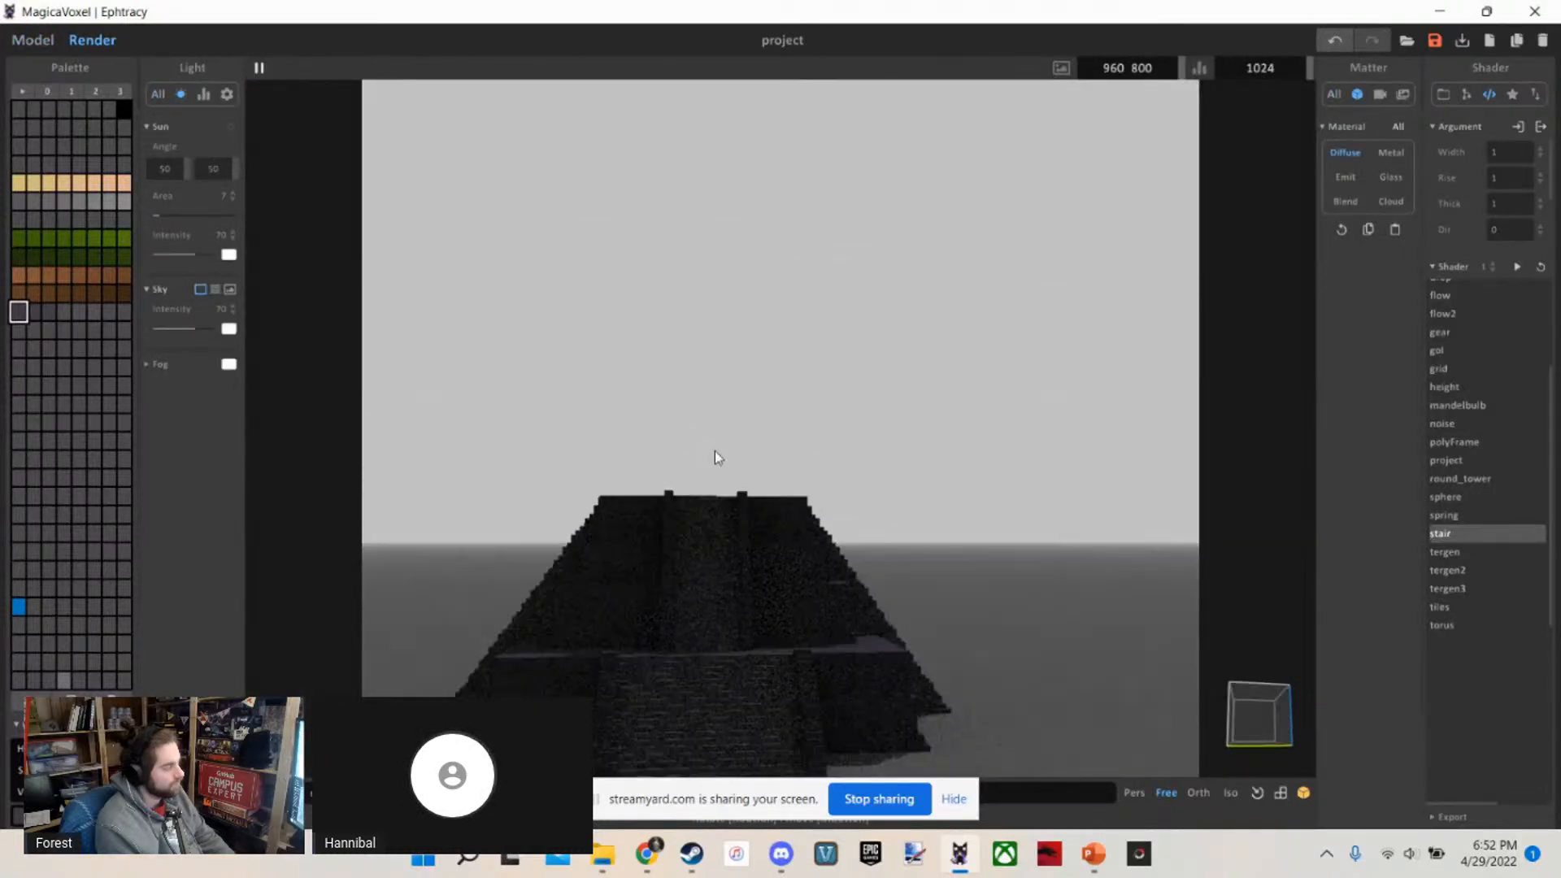
right_click_drag(714, 451, 415, 339)
left_click(22, 38)
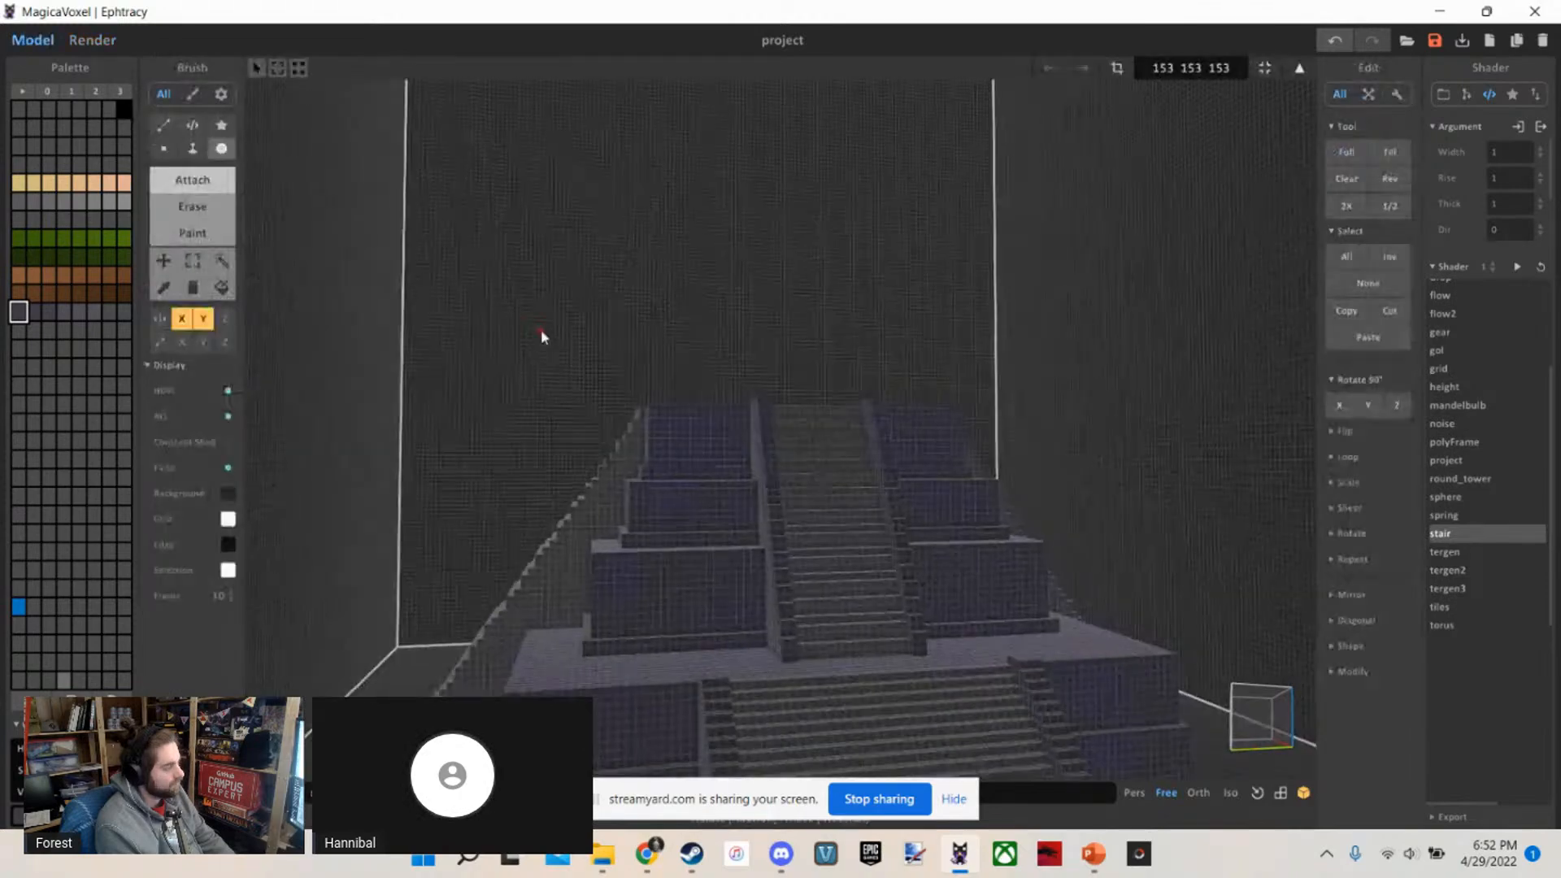
Paint the grey outer side walls of the upper staircase dark purple to match the edging
scroll(541, 331, "up", 3)
right_click_drag(549, 348, 606, 380)
scroll(608, 380, "up", 5)
key("g")
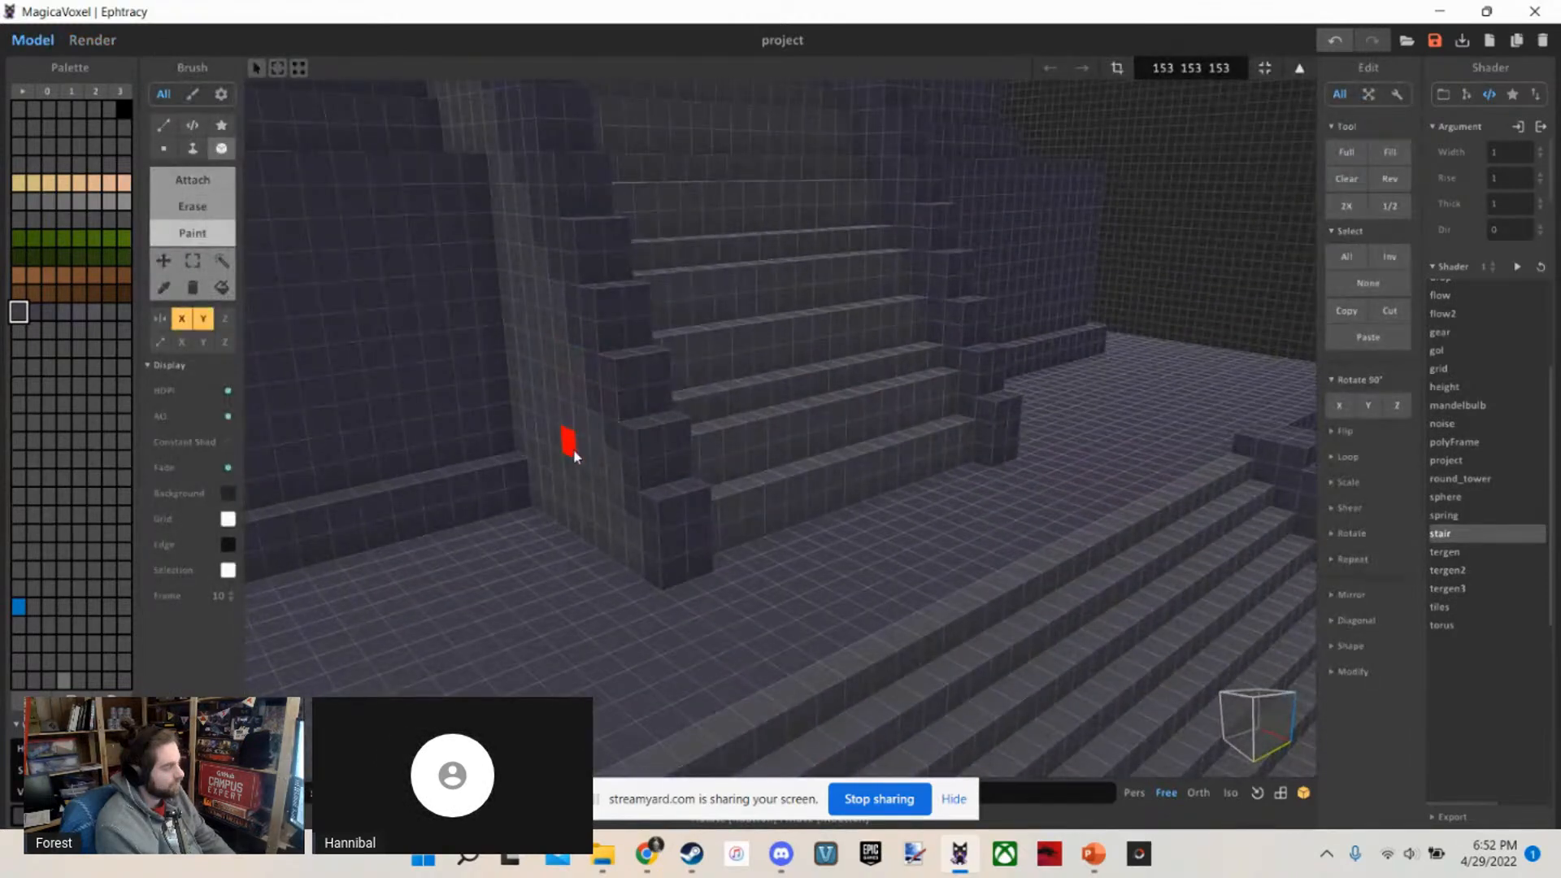
scroll(574, 449, "down", 2)
middle_click_drag(574, 449, 652, 450)
key("f")
scroll(822, 440, "down", 3)
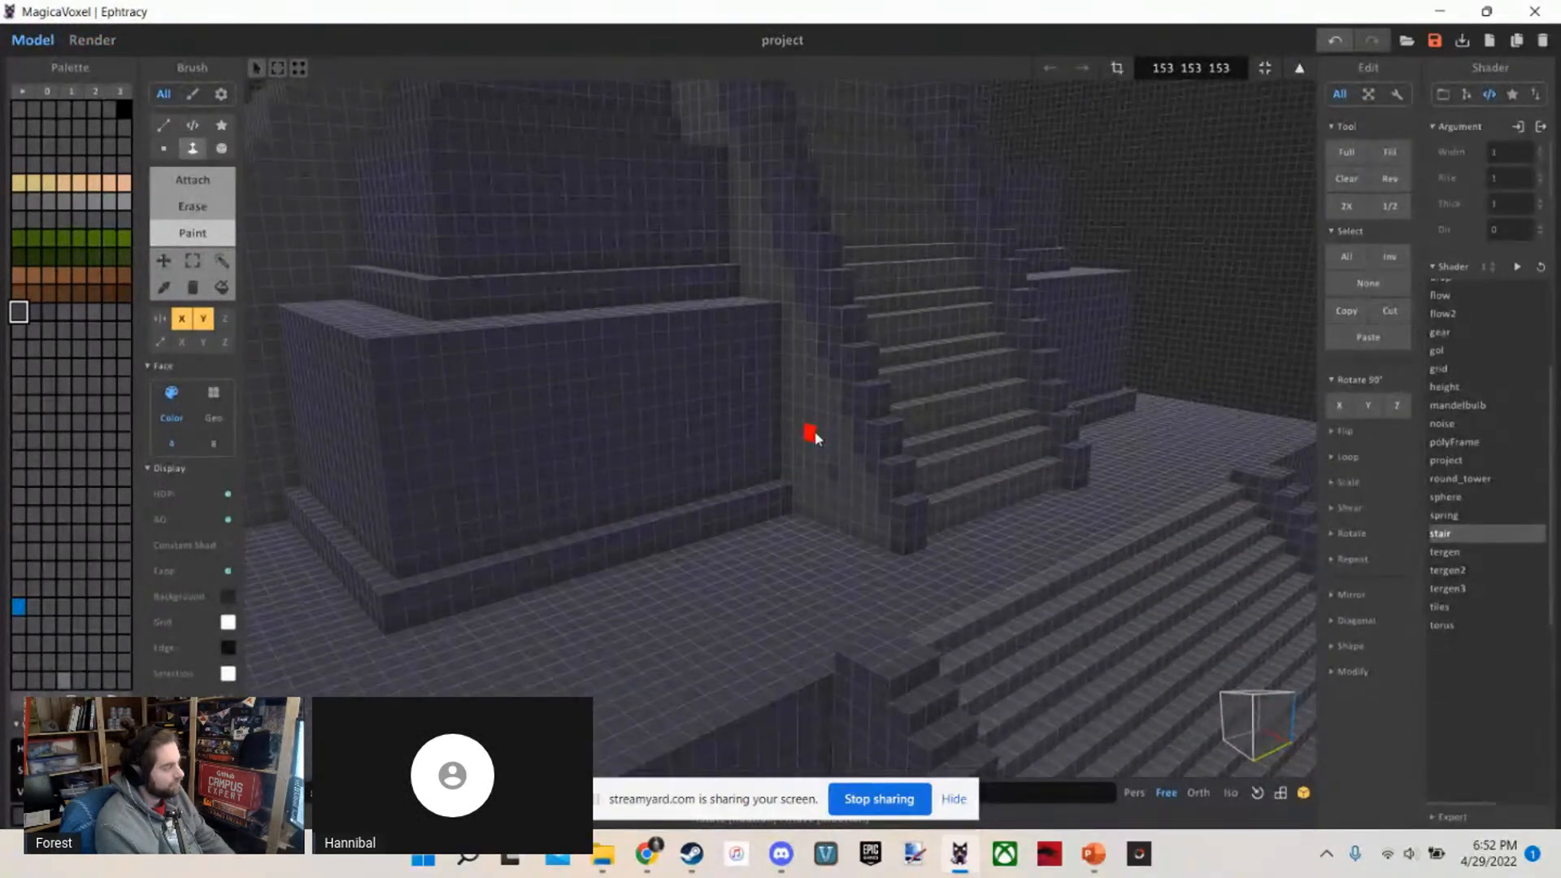
scroll(805, 429, "up", 5)
mouse_move(798, 413)
right_mouse_down()
mouse_move(648, 426)
mouse_move(764, 493)
mouse_move(738, 439)
mouse_move(749, 499)
mouse_move(737, 444)
right_mouse_up()
scroll(648, 429, "down", 5)
scroll(648, 433, "up", 3)
scroll(764, 492, "down", 4)
scroll(738, 439, "up", 3)
scroll(739, 441, "up", 2)
key("b")
key("t")
Try to carve a two-voxel-high horizontal recess with a notch beneath it into the first upper tier's front wall
scroll(737, 445, "up", 5)
scroll(738, 444, "down", 6)
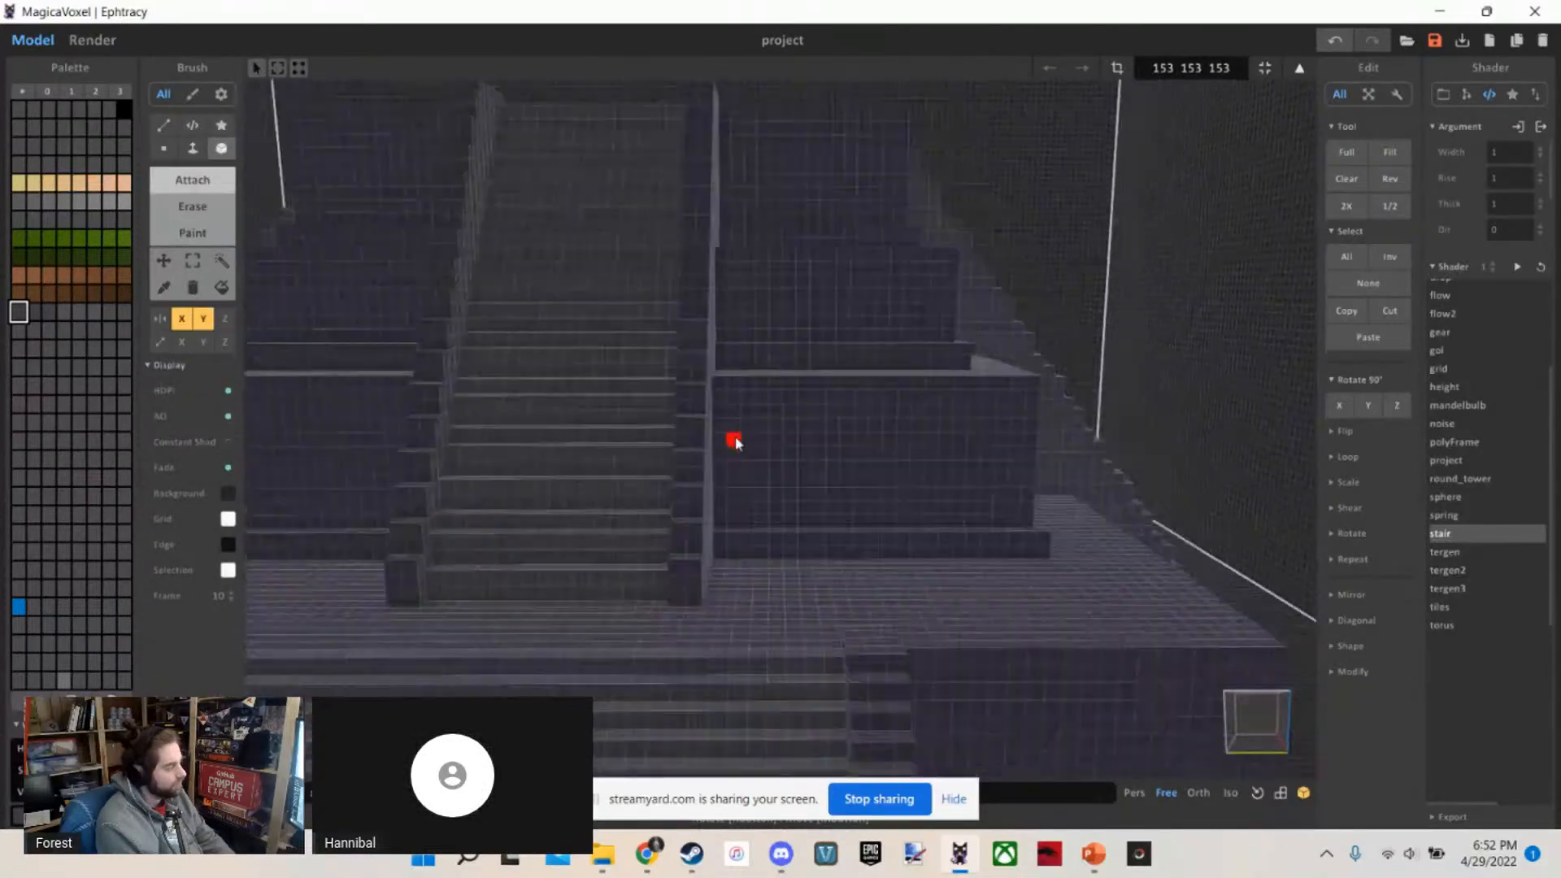
scroll(737, 442, "up", 4)
scroll(733, 447, "up", 5)
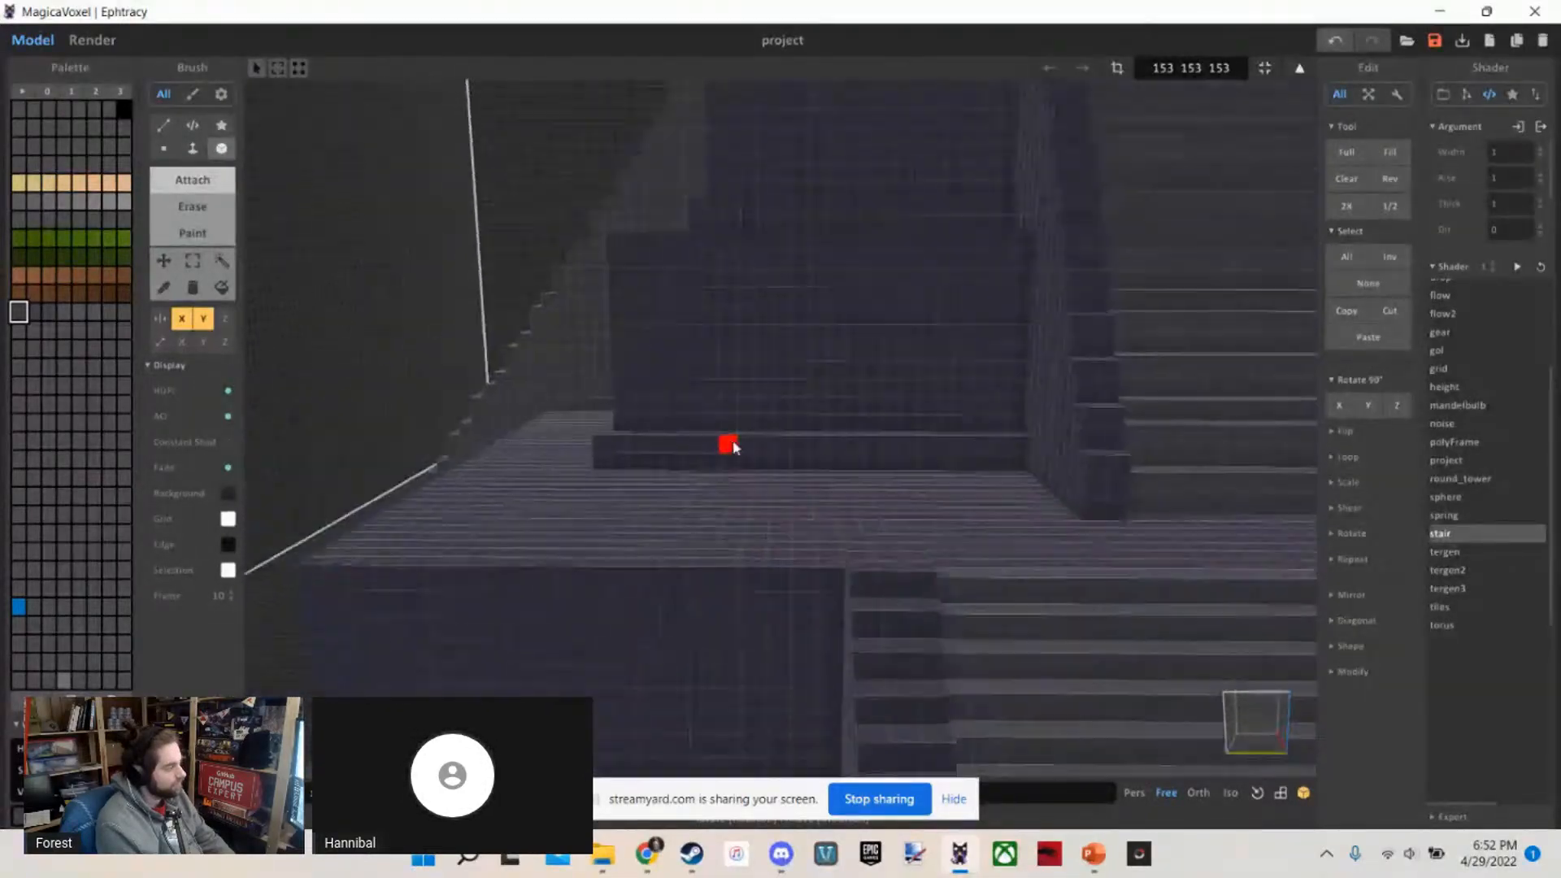
scroll(734, 427, "up", 3)
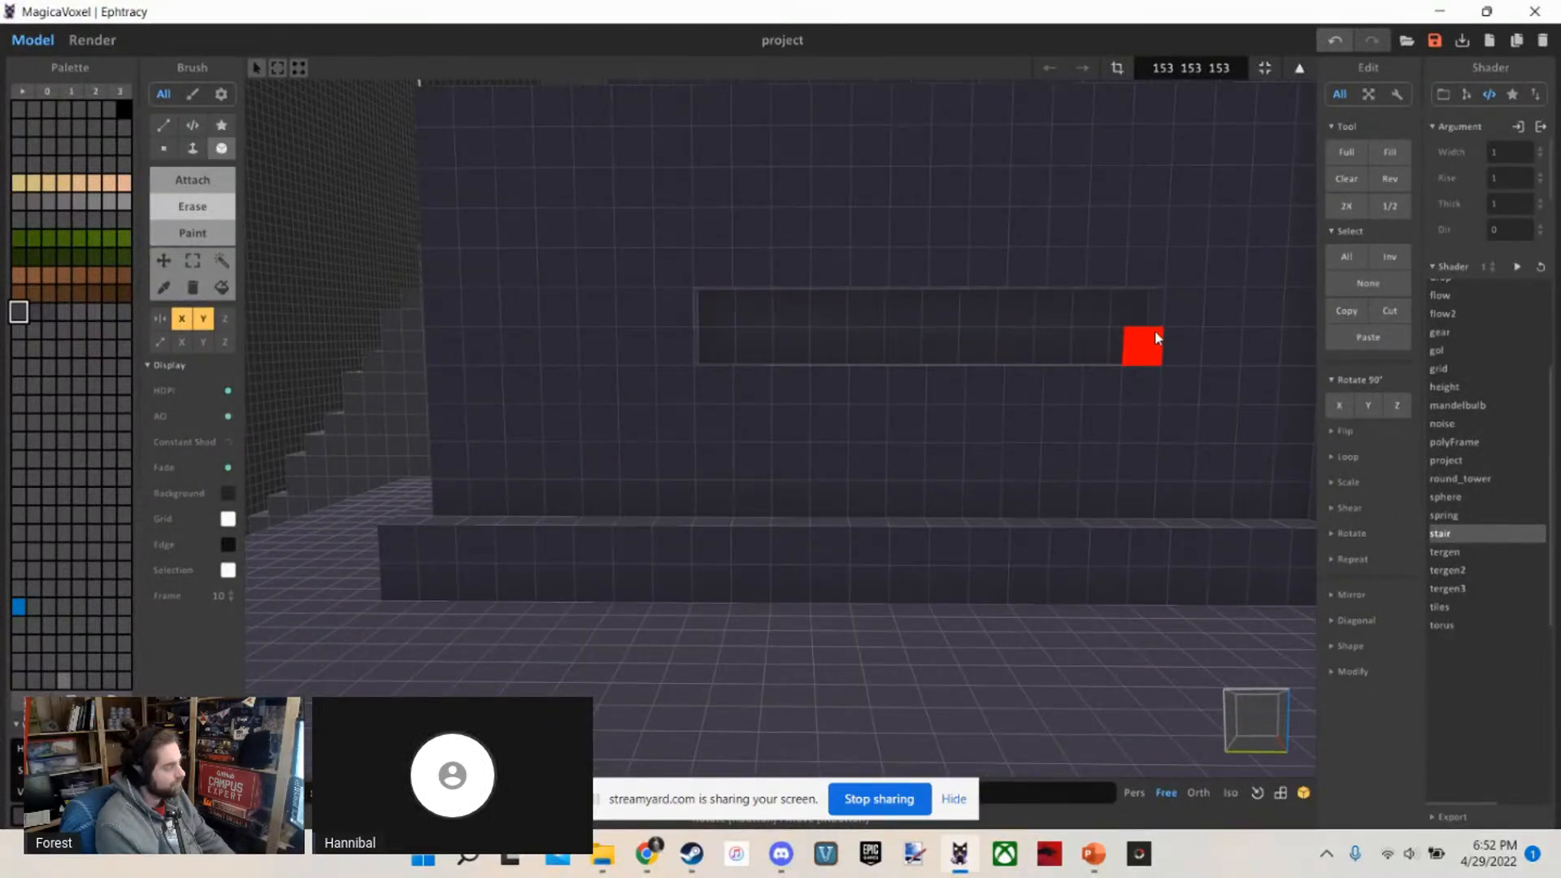
scroll(882, 366, "down", 3)
scroll(935, 364, "up", 2)
middle_click_drag(955, 362, 854, 363)
scroll(813, 367, "up", 2)
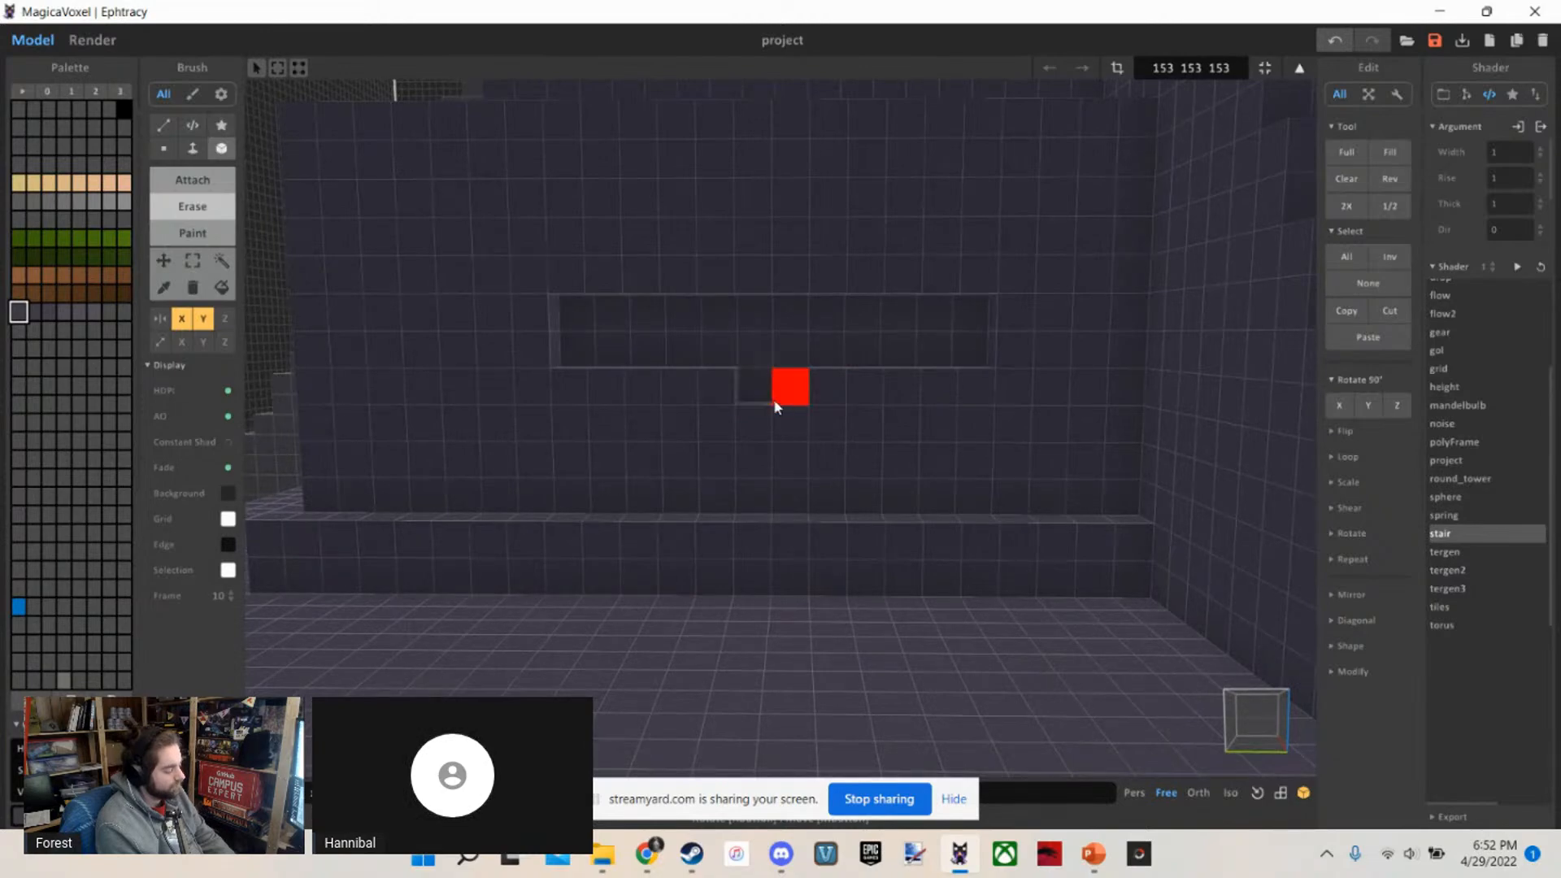
scroll(773, 399, "down", 3)
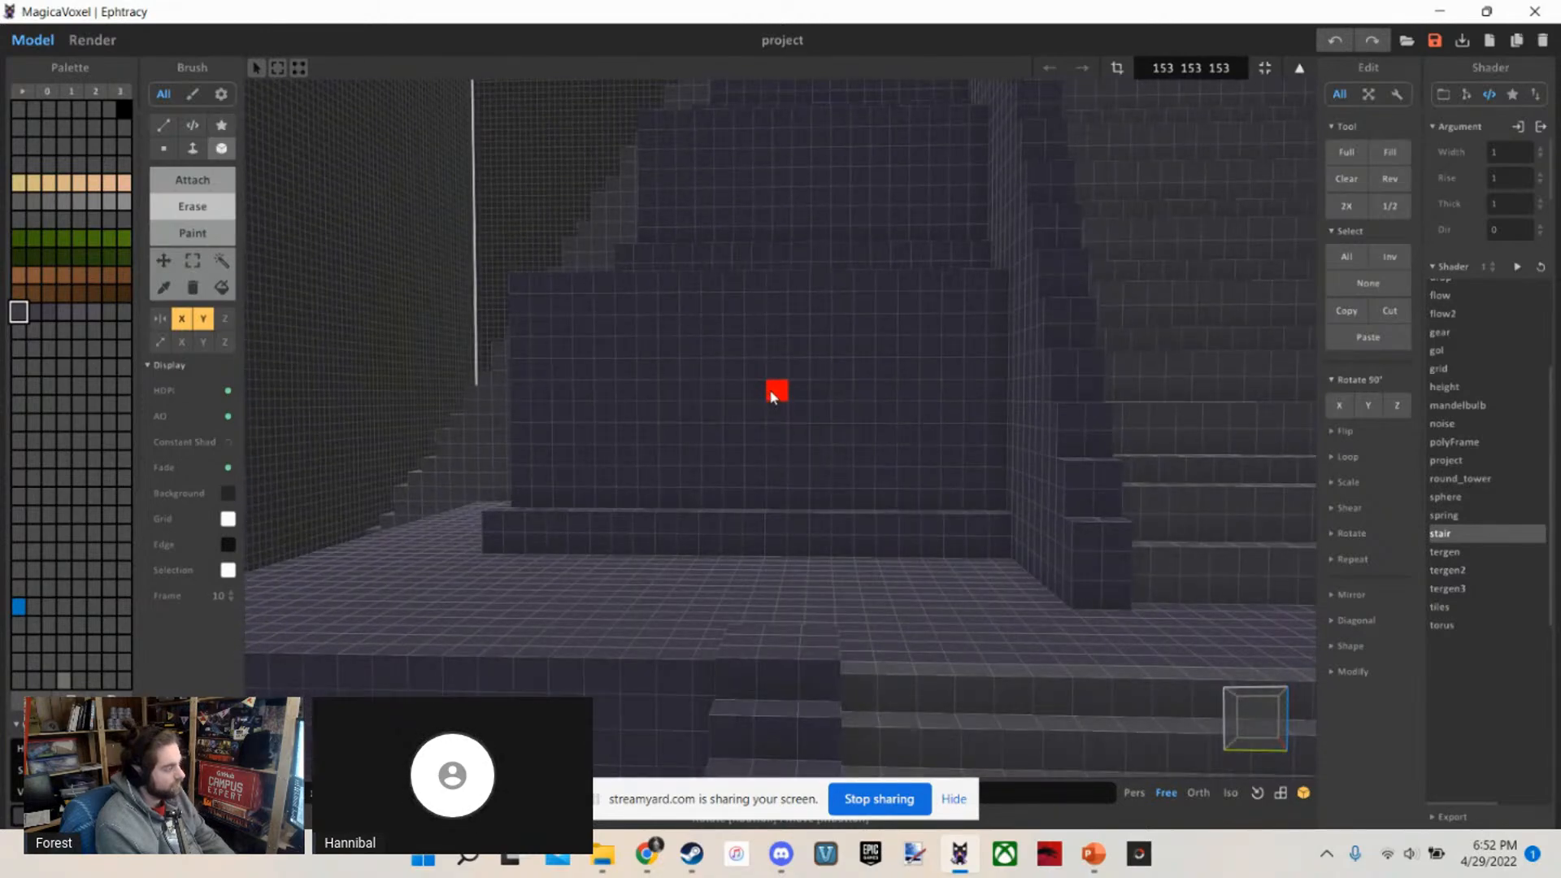
scroll(772, 396, "up", 3)
scroll(793, 398, "down", 3)
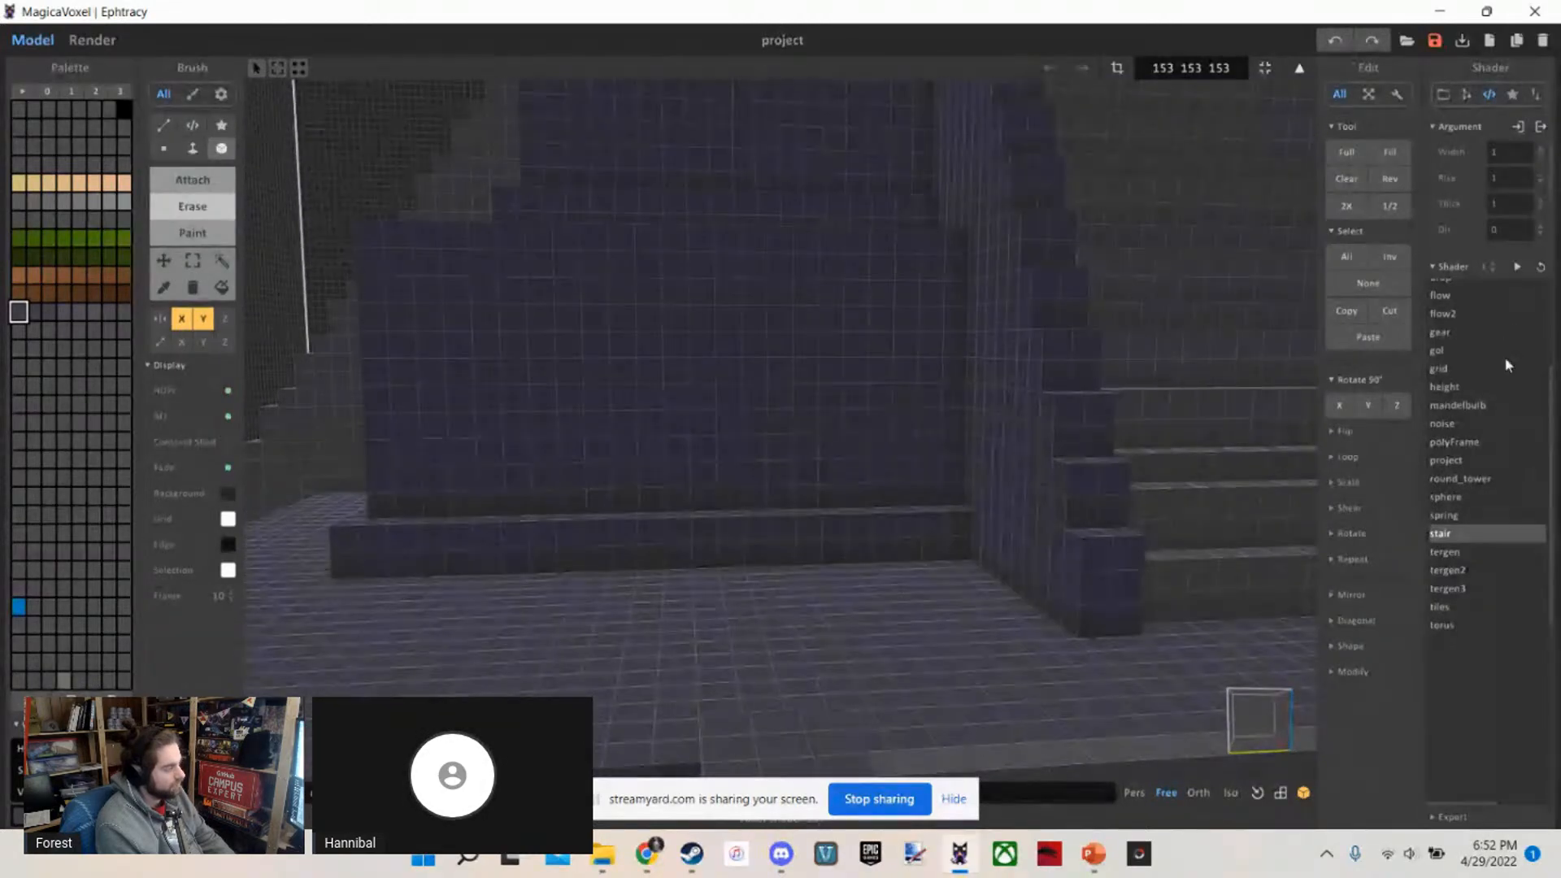
scroll(596, 475, "down", 8)
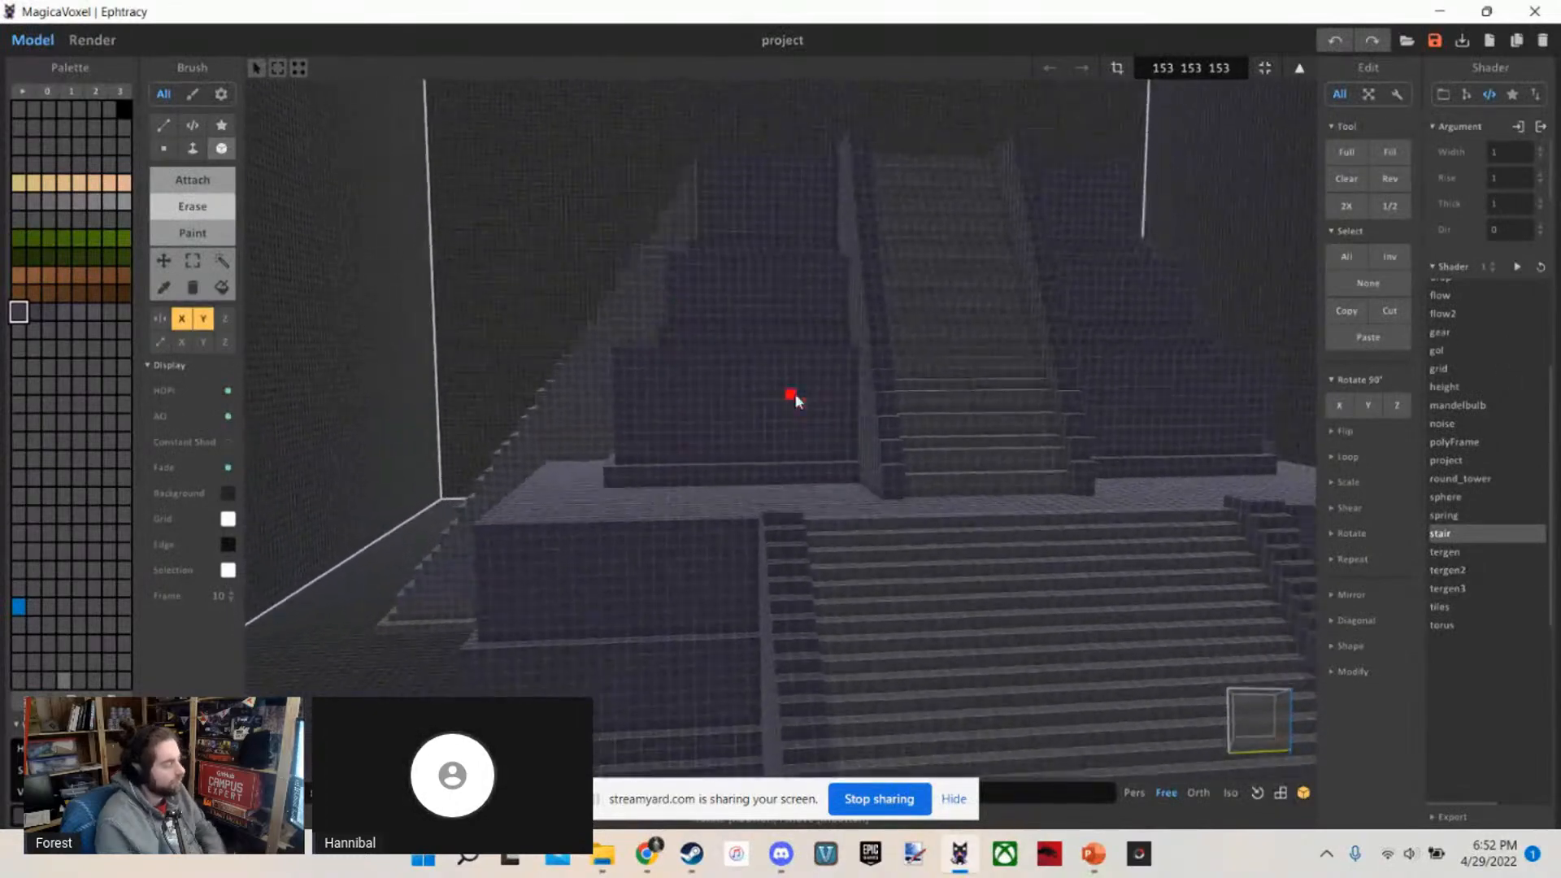
Try a taller rectangular recess, about three voxels high, in the first upper tier's front wall, and undo it
scroll(795, 397, "up", 3)
mouse_move(795, 395)
right_mouse_down()
mouse_move(844, 376)
mouse_move(932, 455)
mouse_move(861, 408)
mouse_move(804, 397)
right_mouse_up()
scroll(813, 386, "up", 3)
scroll(812, 384, "down", 4)
key("w")
key("d")
key("s")
key("w")
key("d")
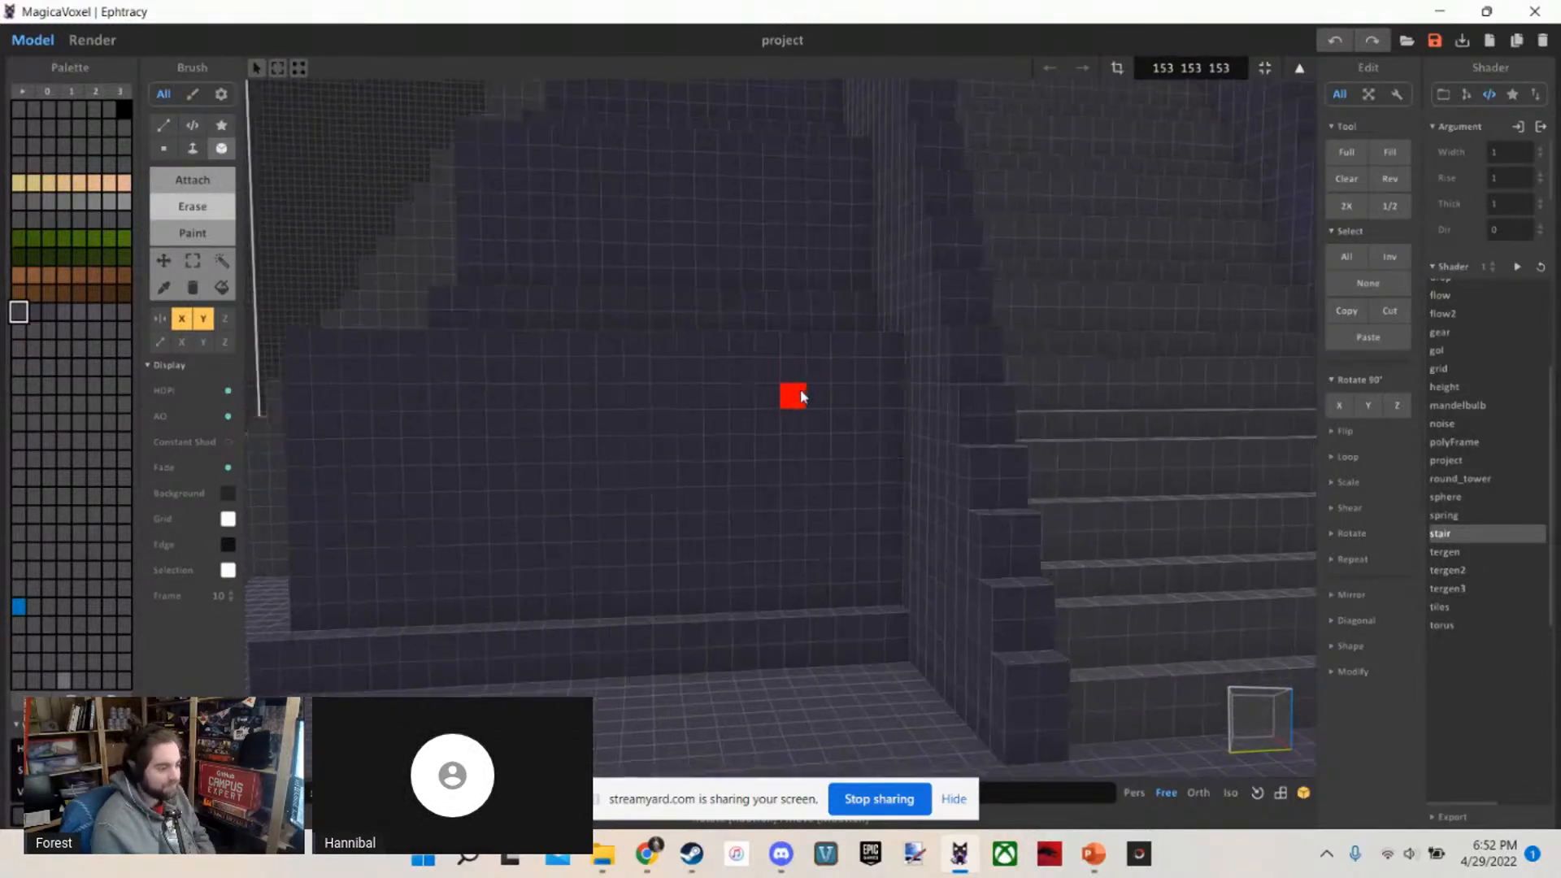
key("s")
key("w")
key("a")
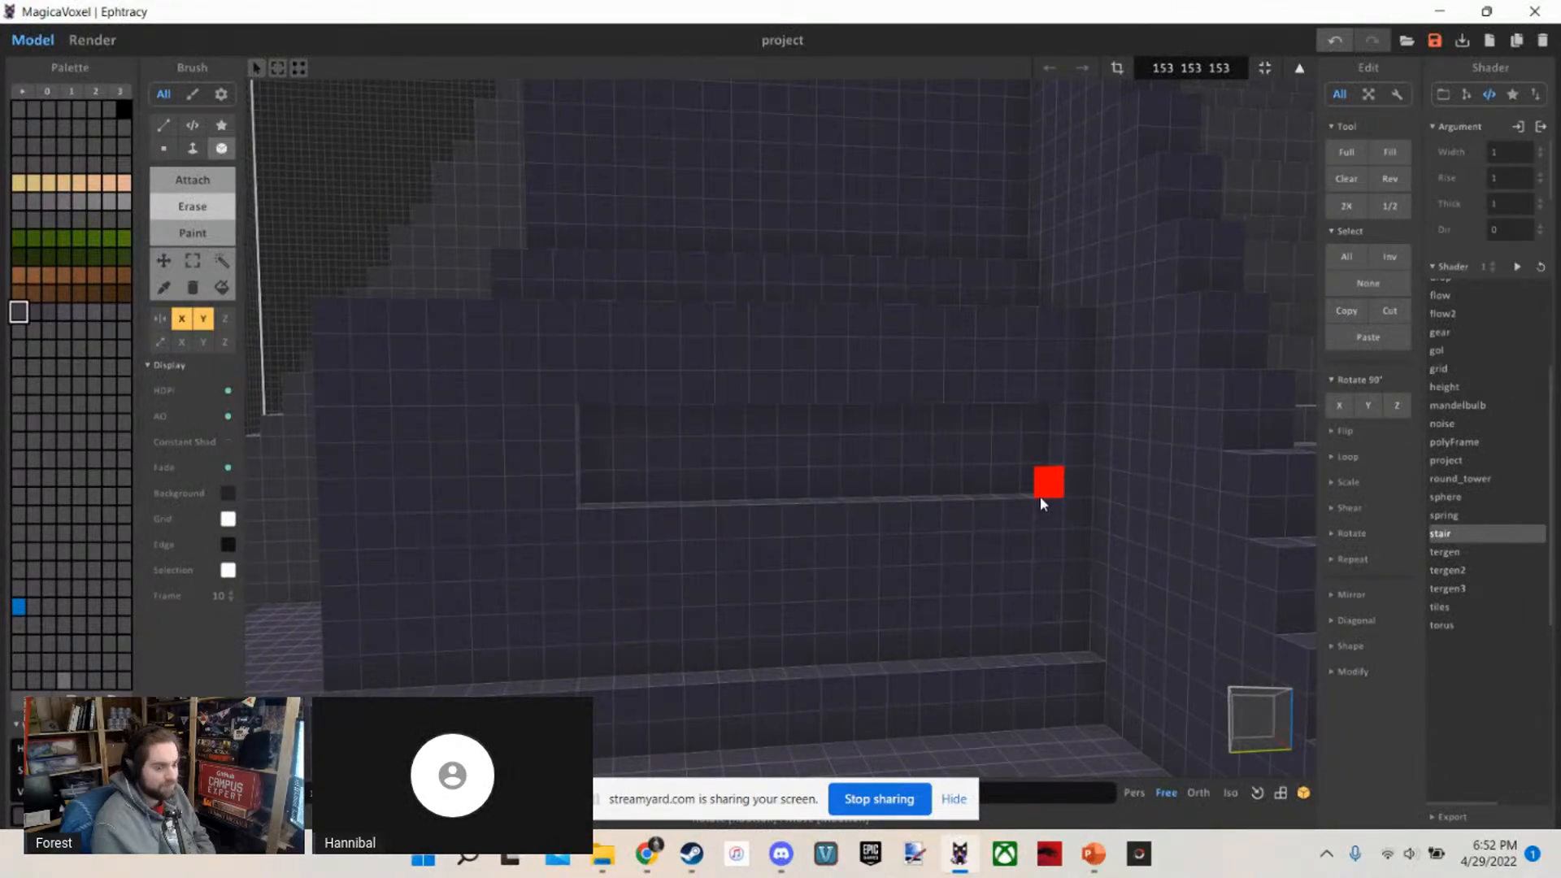
key("ctrl+z")
Paint mirrored rectangular panels in a lighter purple-grey on the first upper tier's front walls beside the staircase
key("s")
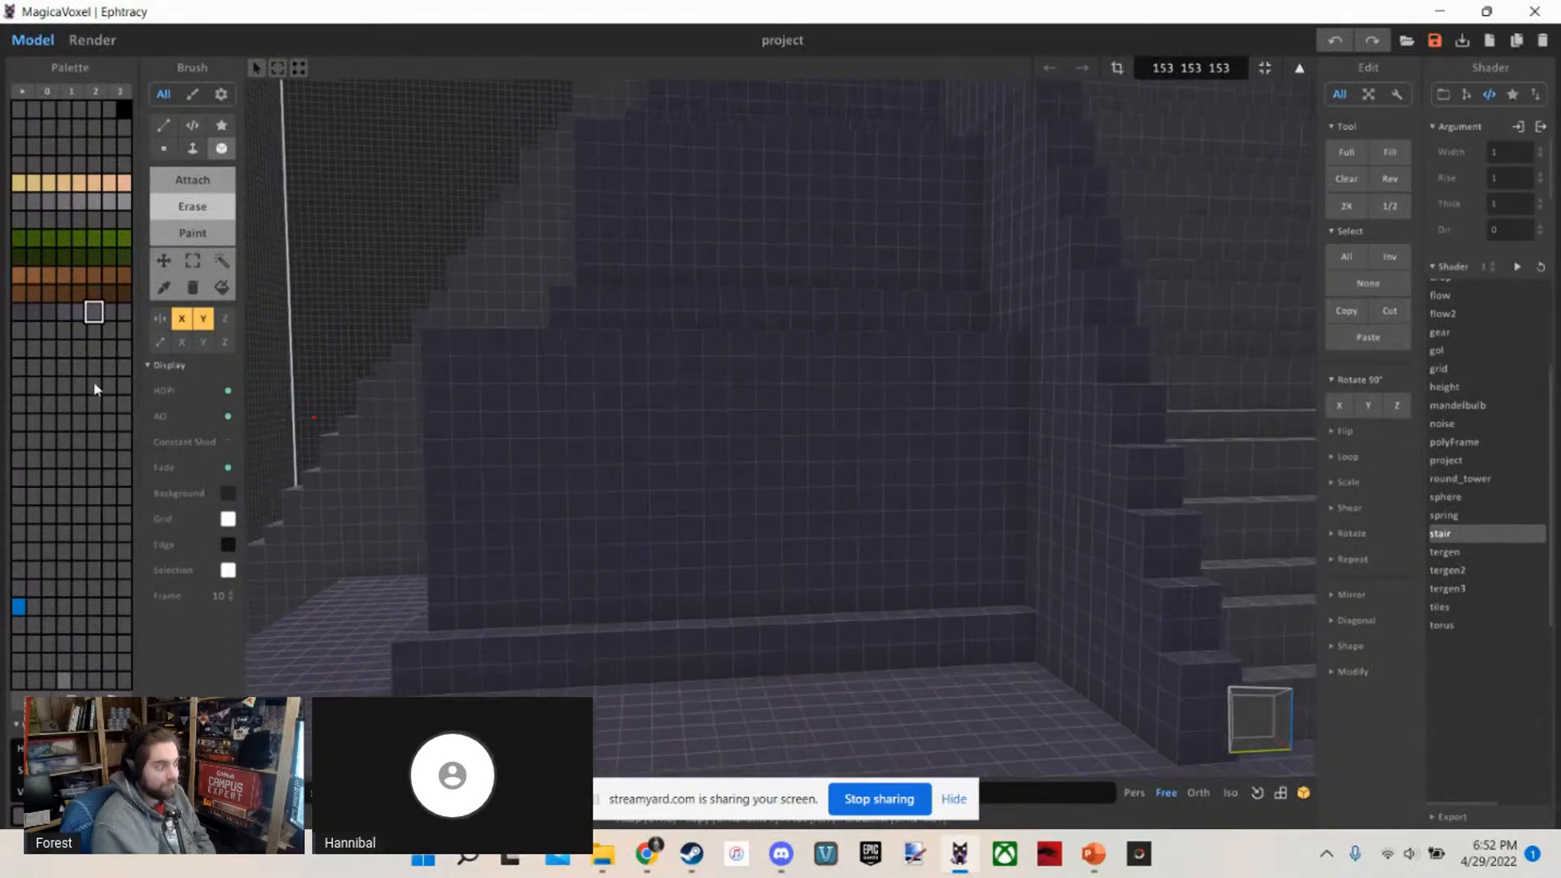
key("w")
key("g")
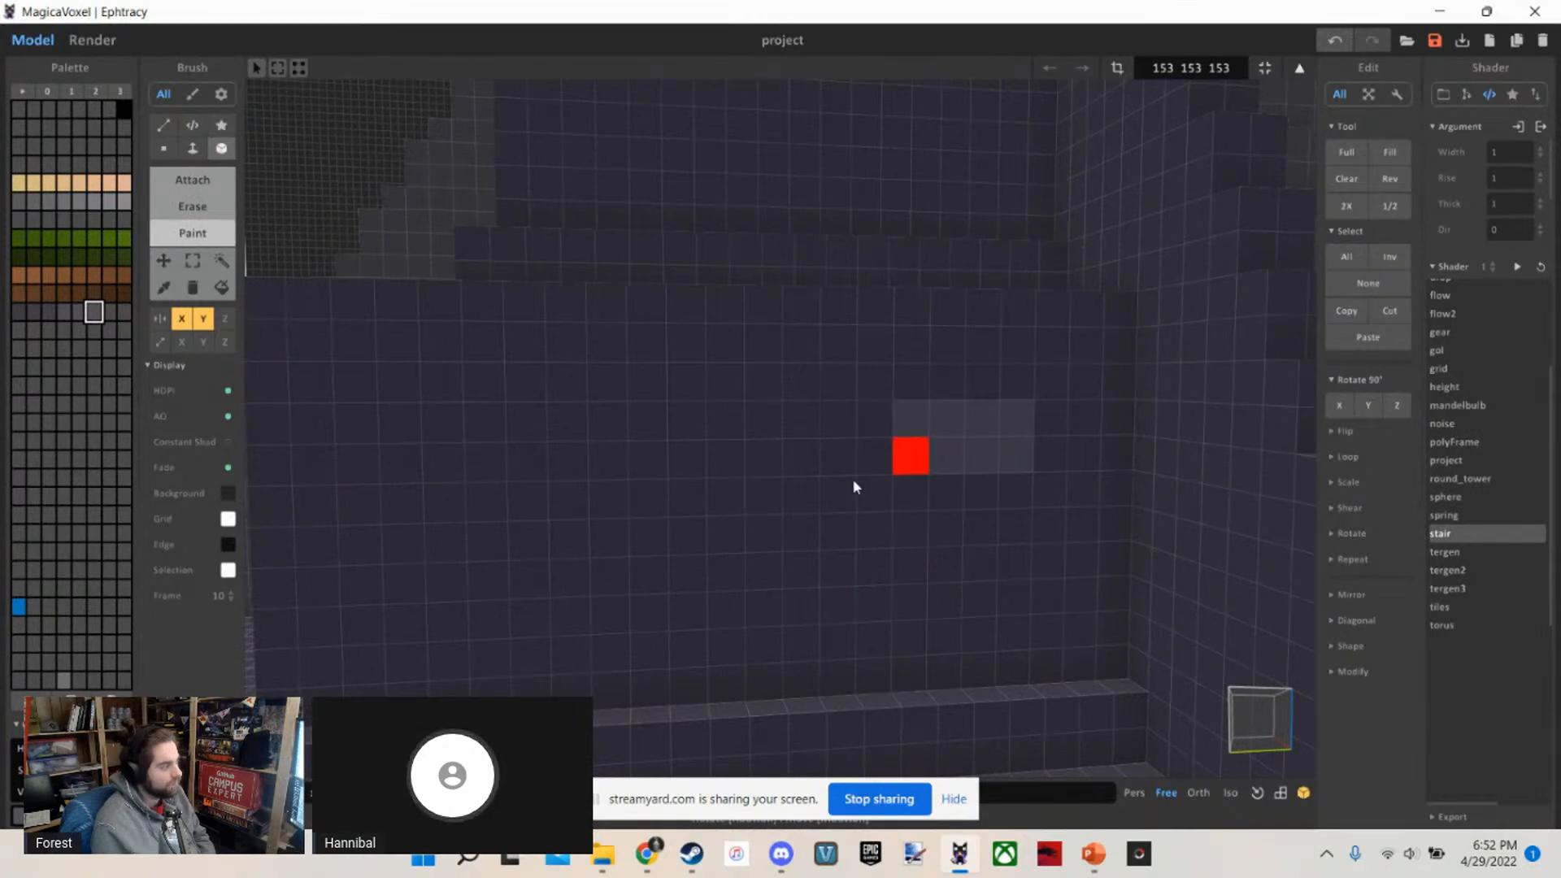
left_click_drag(854, 481, 530, 574)
key("s")
key("w")
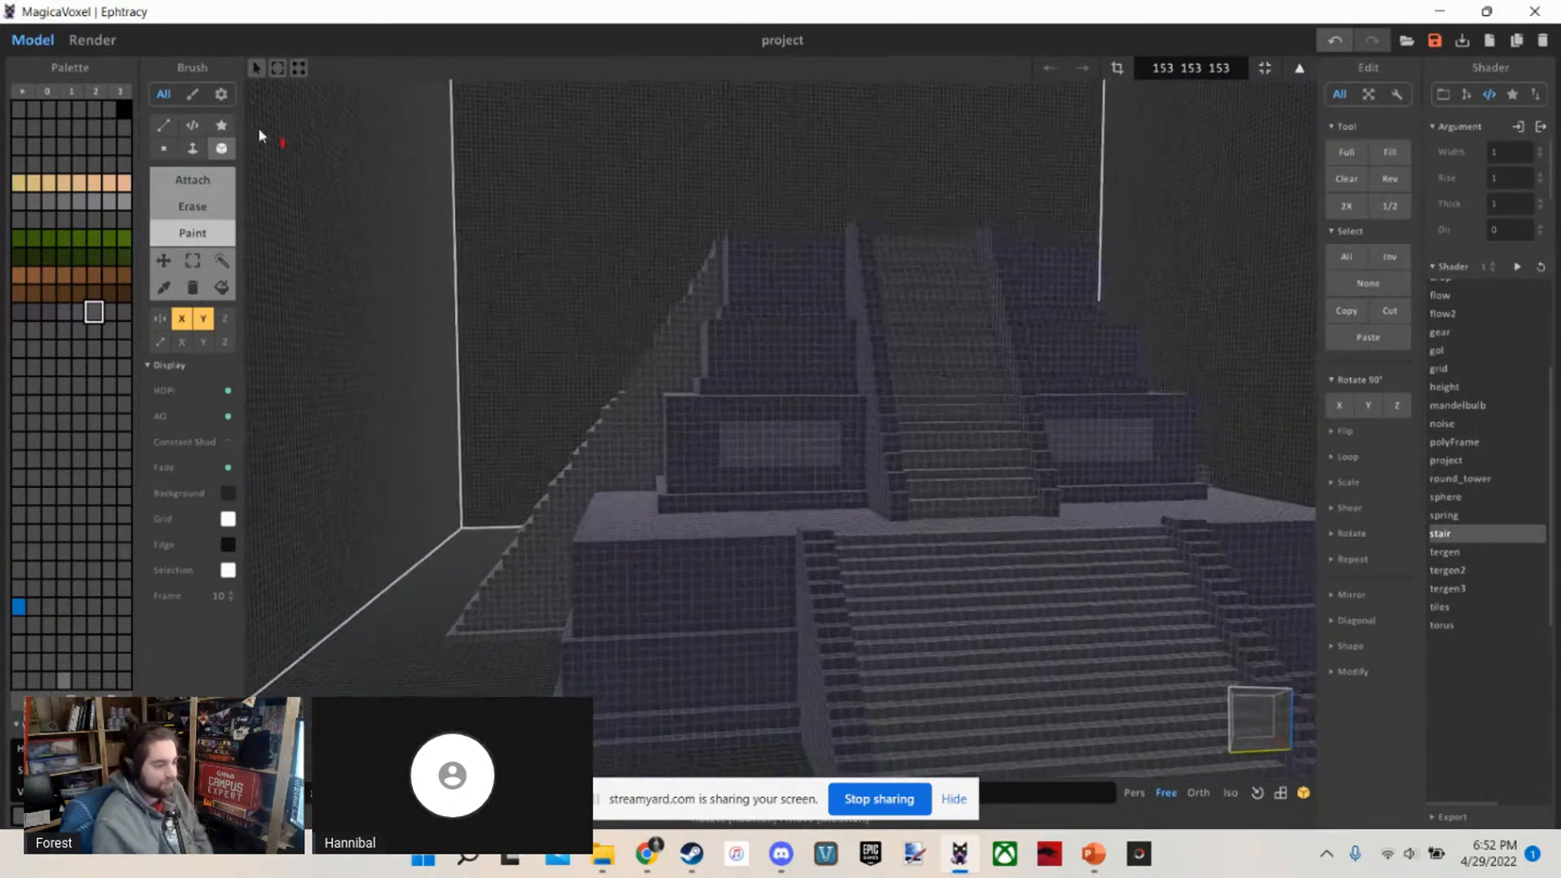
Examine the painted light panels in the renderer from a distance and up close, and return to modelling
left_click(92, 40)
key("d")
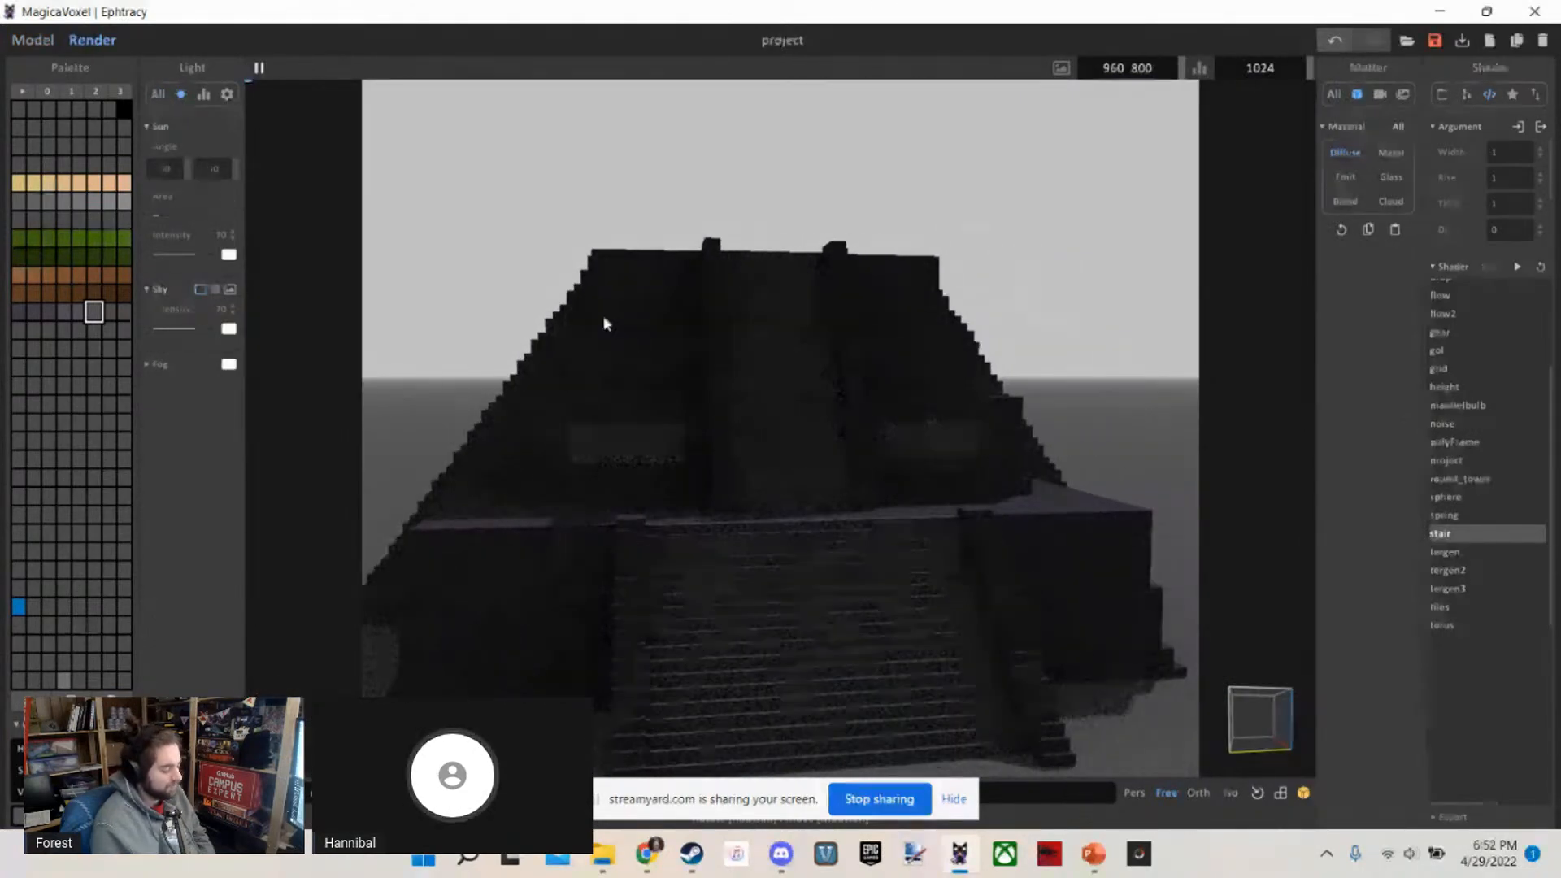
key("w")
key("a")
key("w")
key("s")
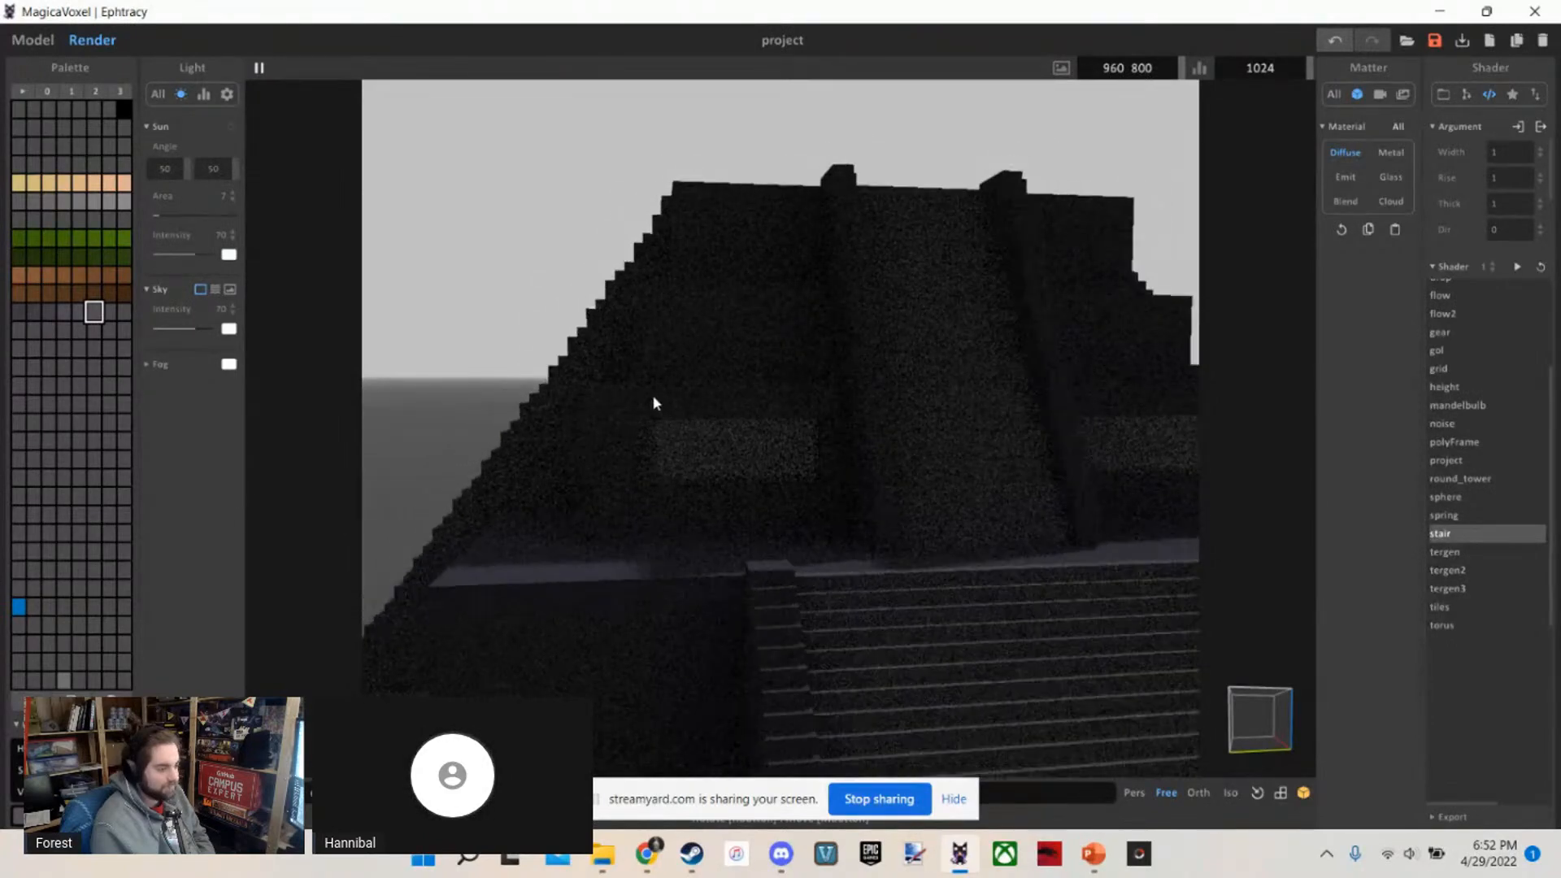
key("a")
key("w")
key("d")
key("s")
key("d")
key("s")
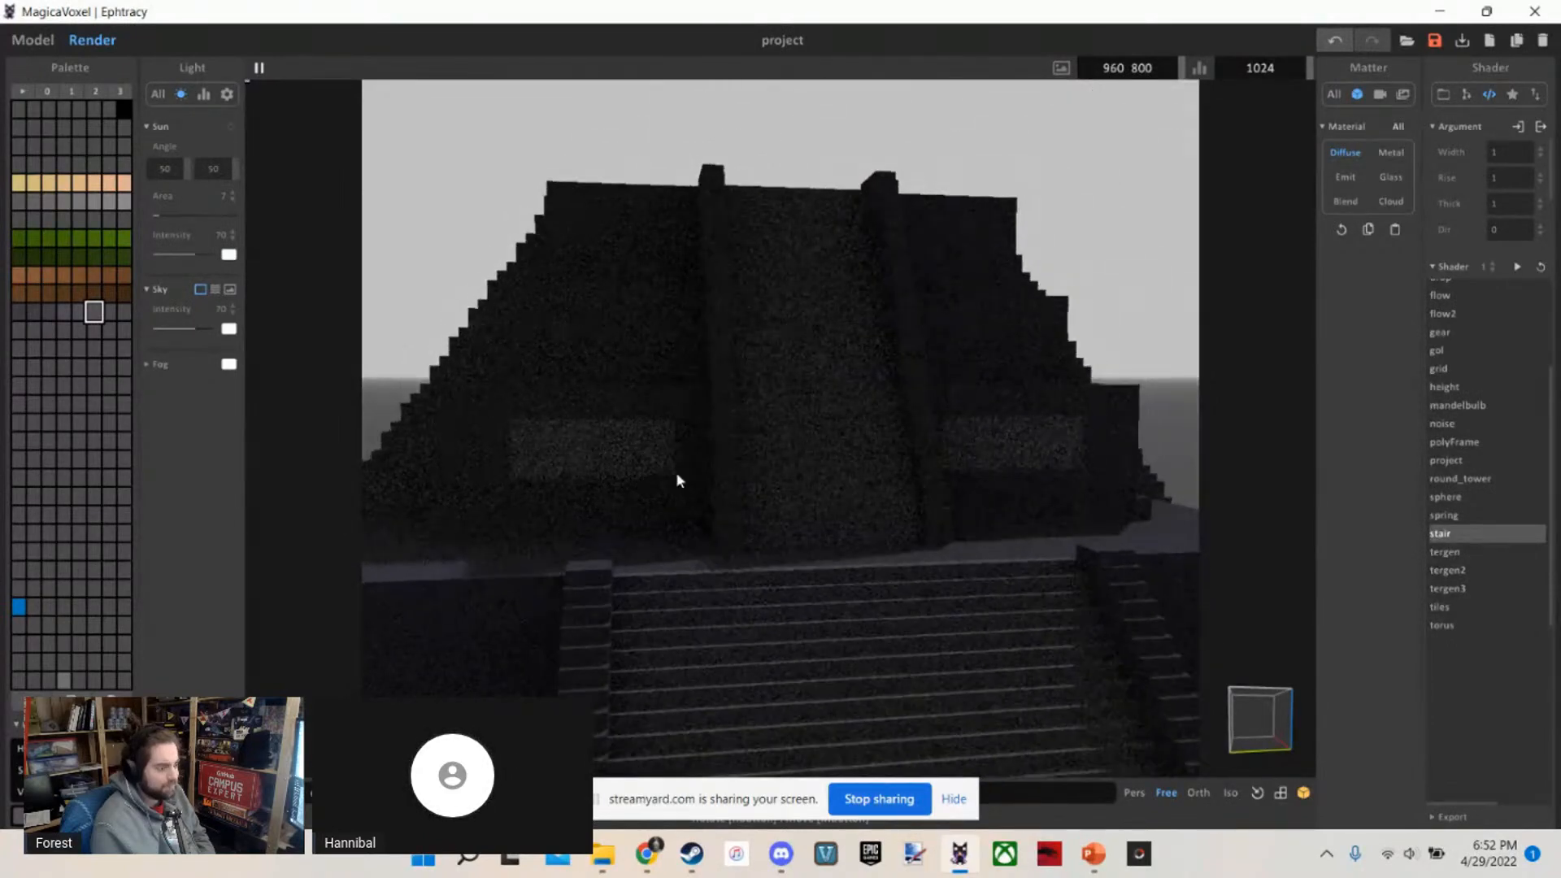
key("a")
key("w")
key("a")
key("w")
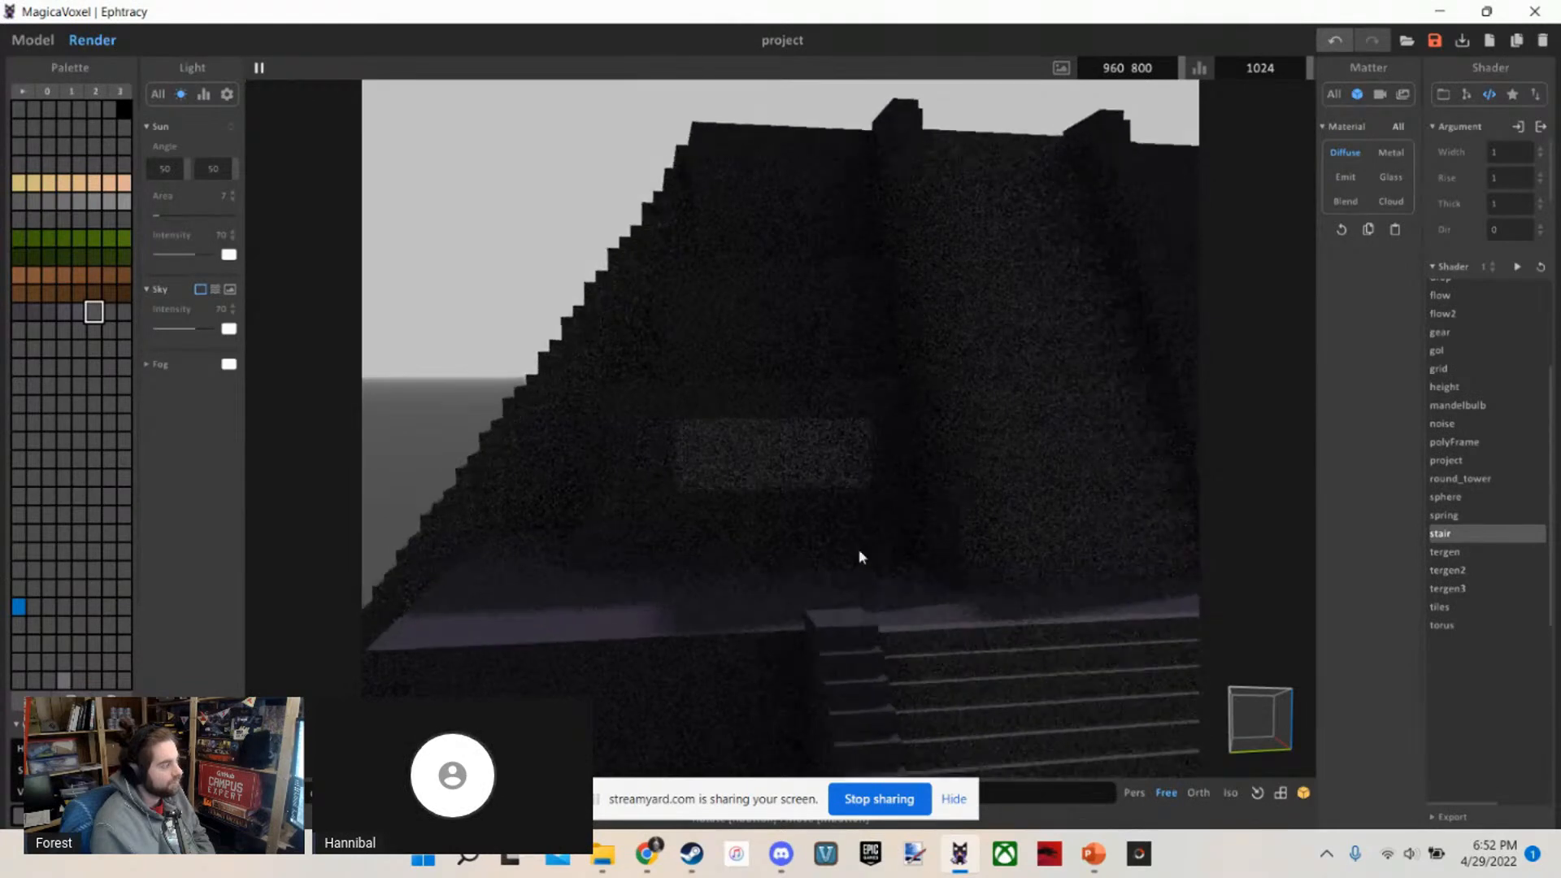
key("w")
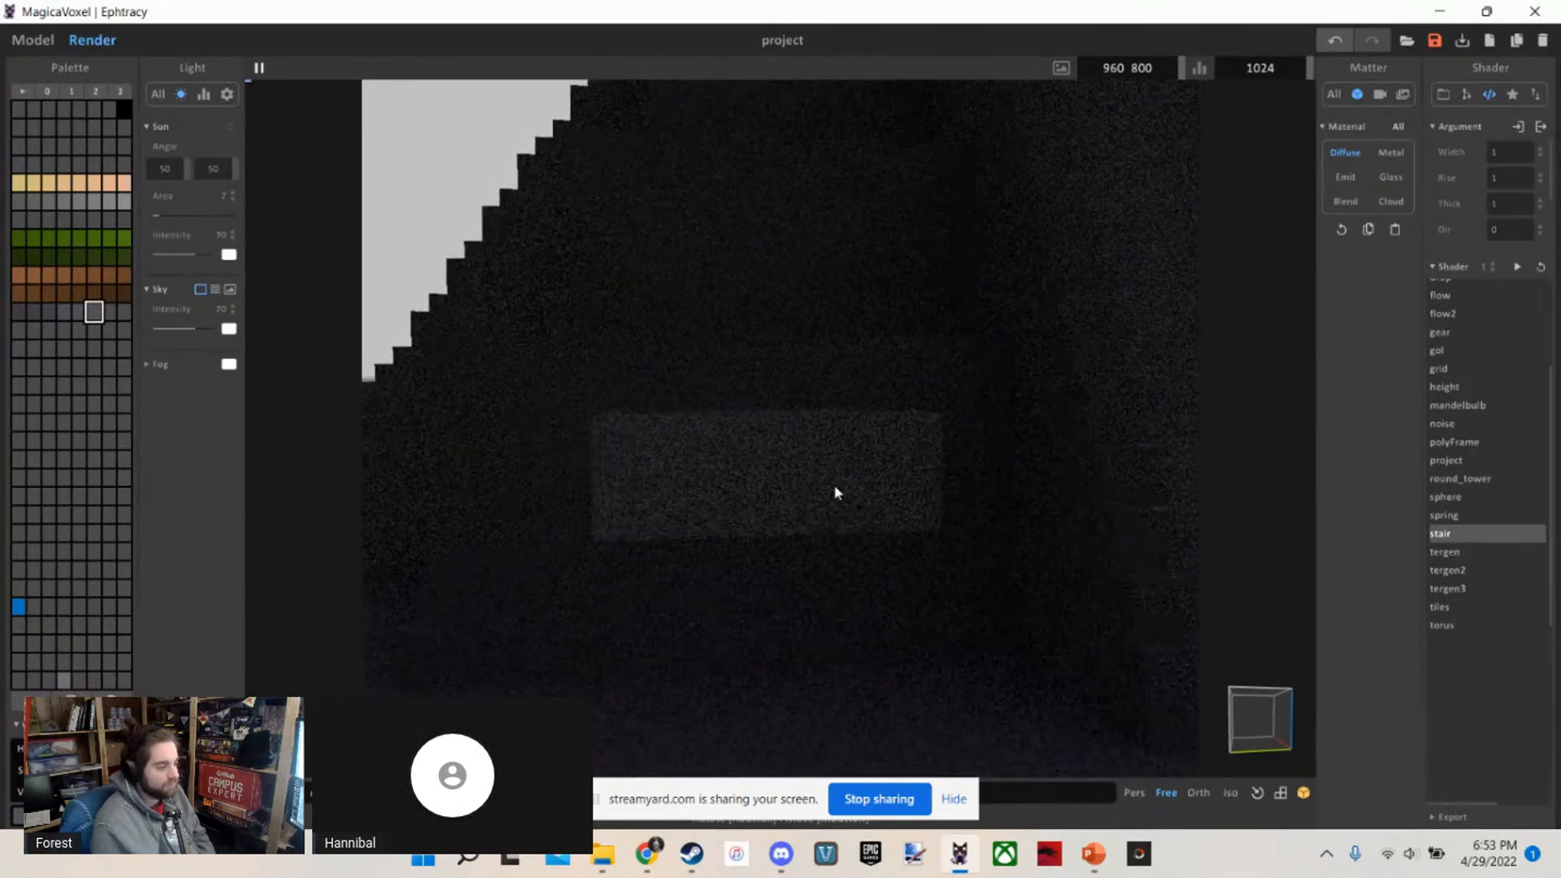
scroll(847, 325, "down", 2)
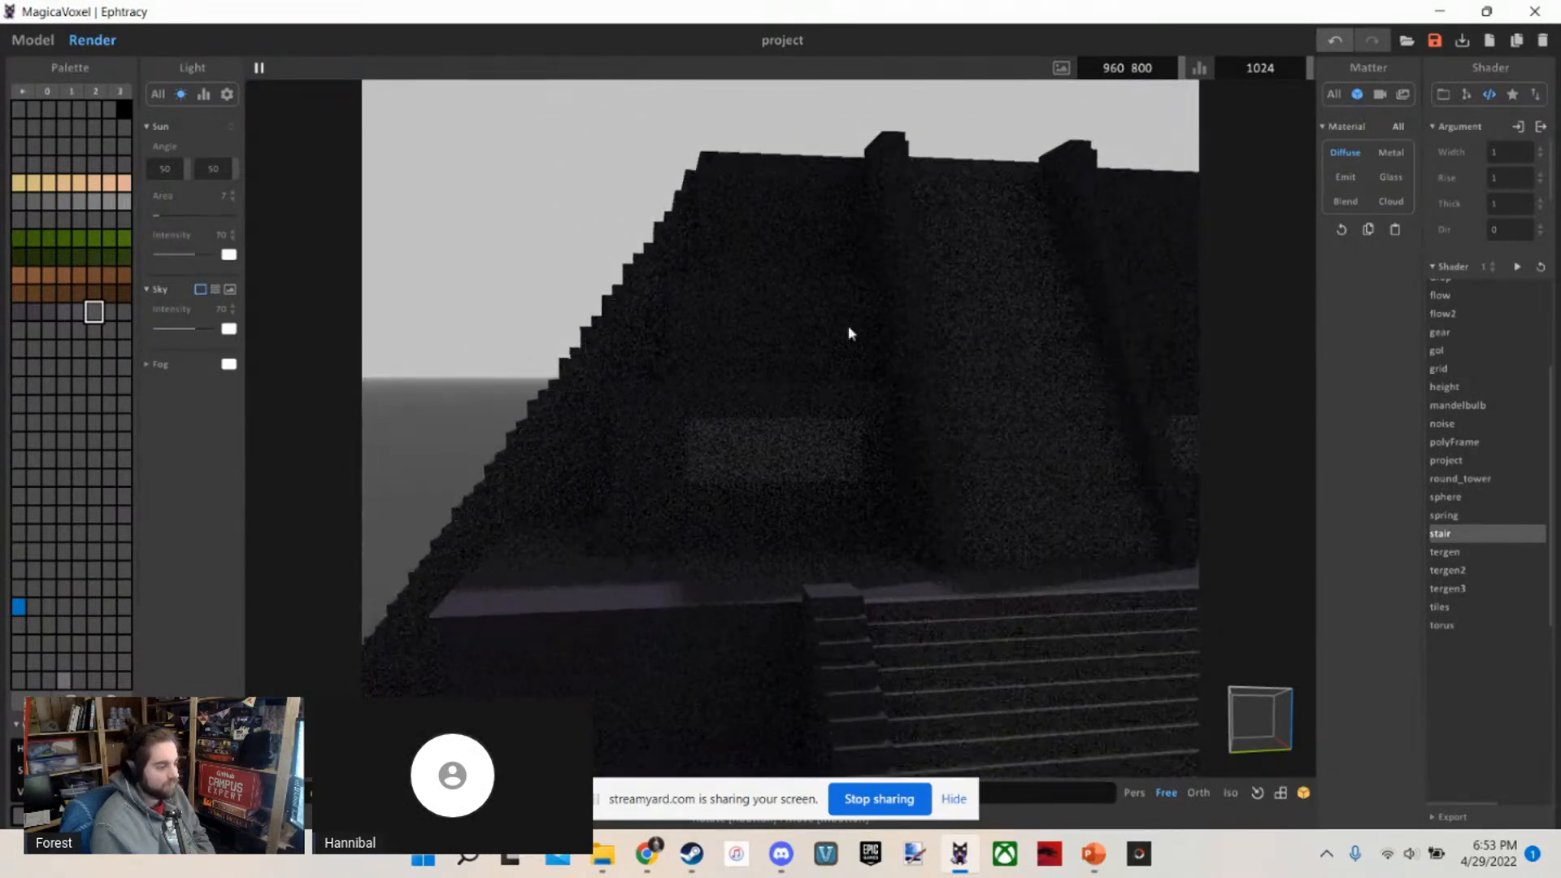
right_click_drag(848, 325, 842, 317)
scroll(842, 318, "up", 6)
middle_click_drag(793, 409, 902, 475)
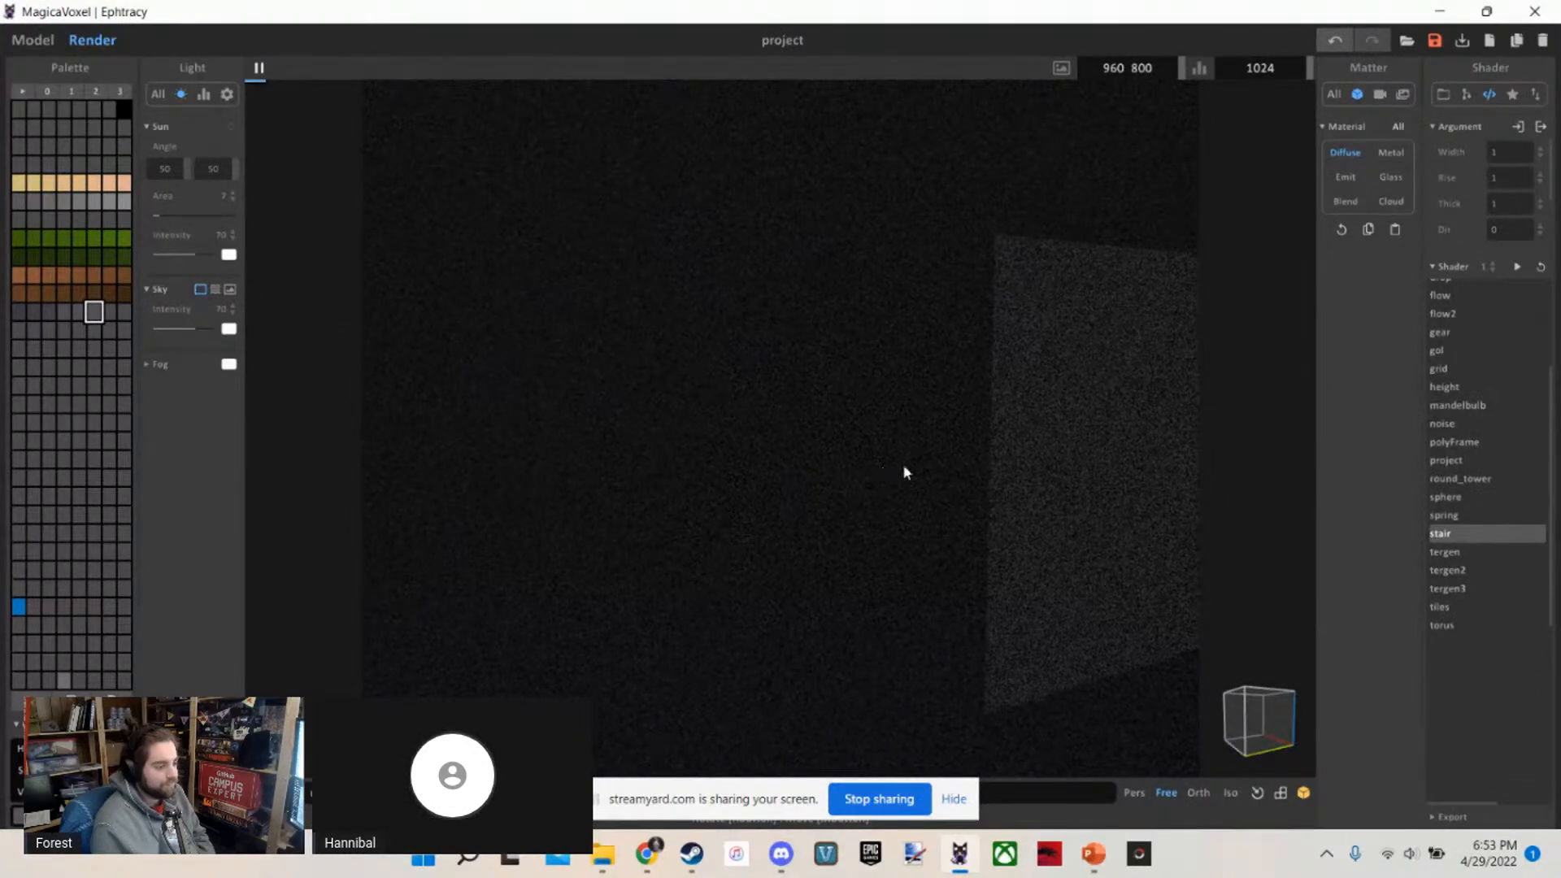
left_click(34, 40)
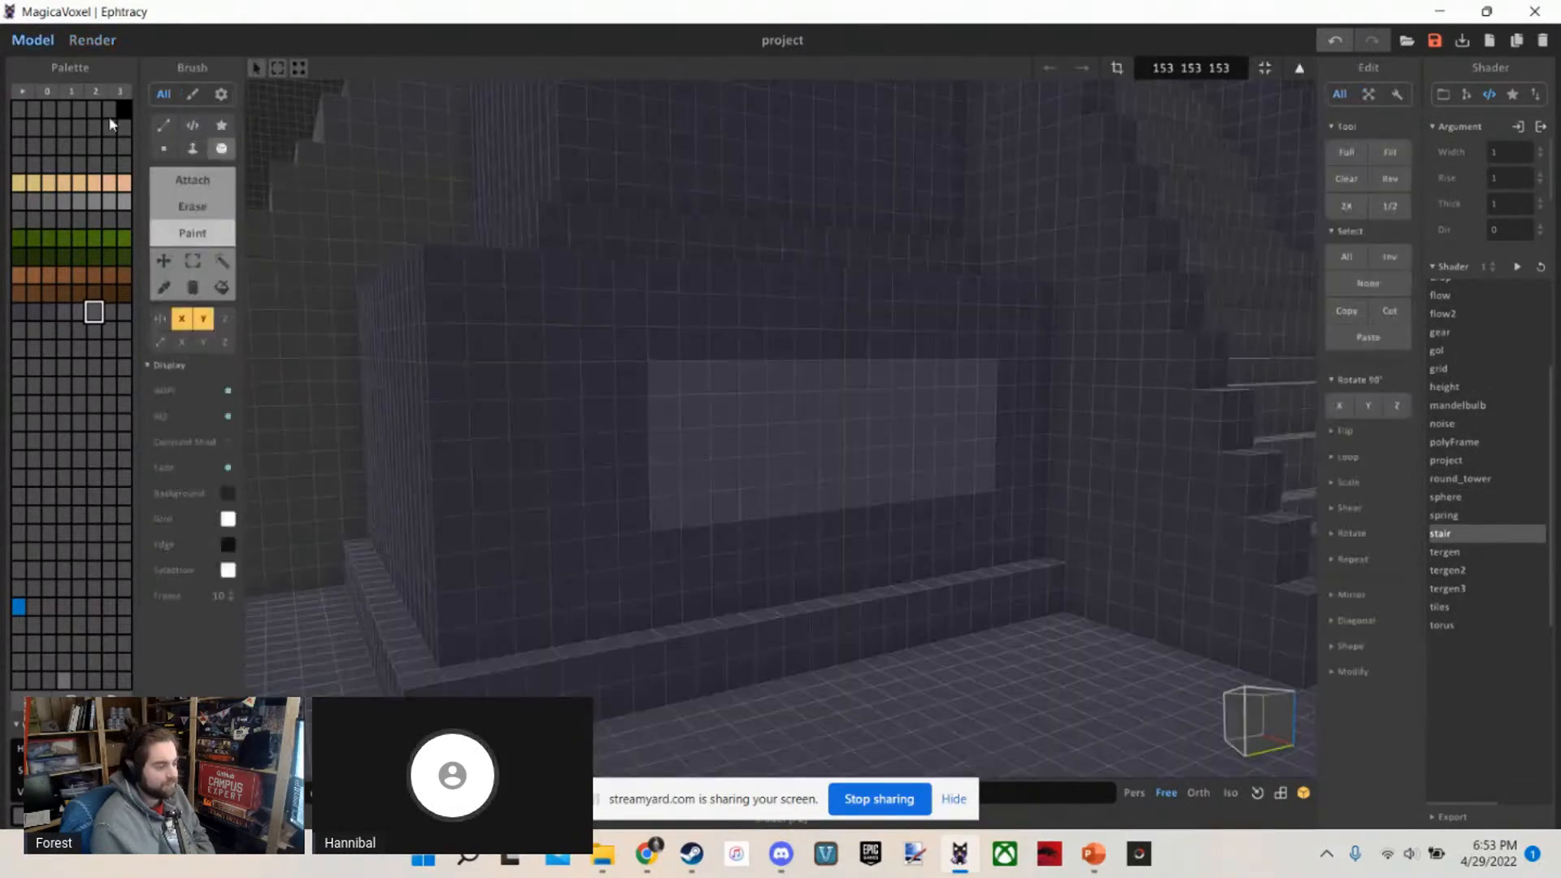
Undo the light panels painted on the first upper tier's front walls
scroll(486, 343, "down", 6)
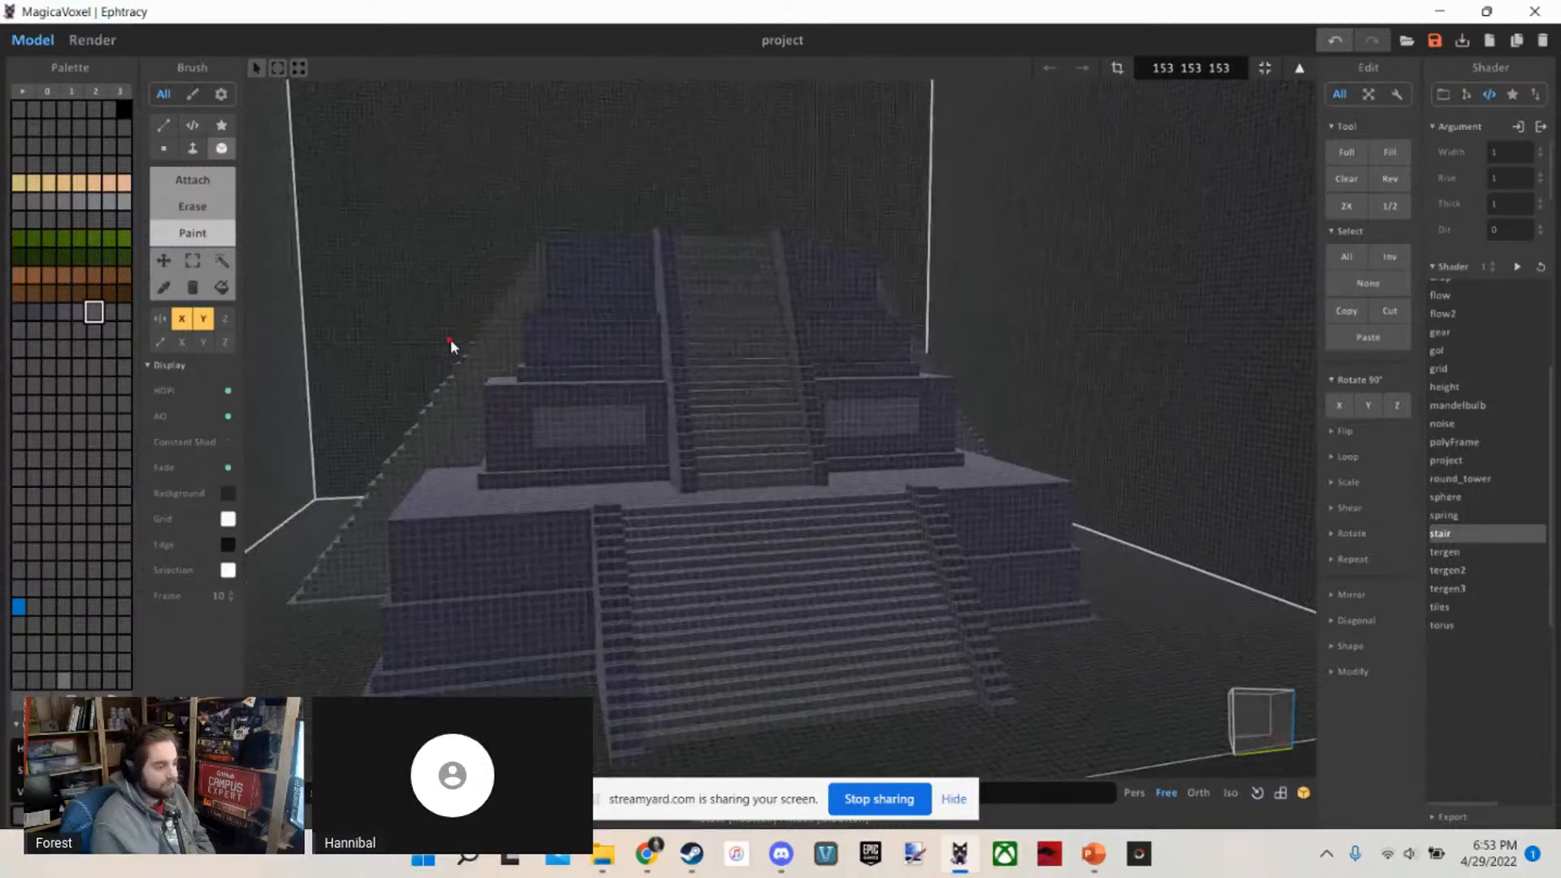
scroll(442, 339, "up", 6)
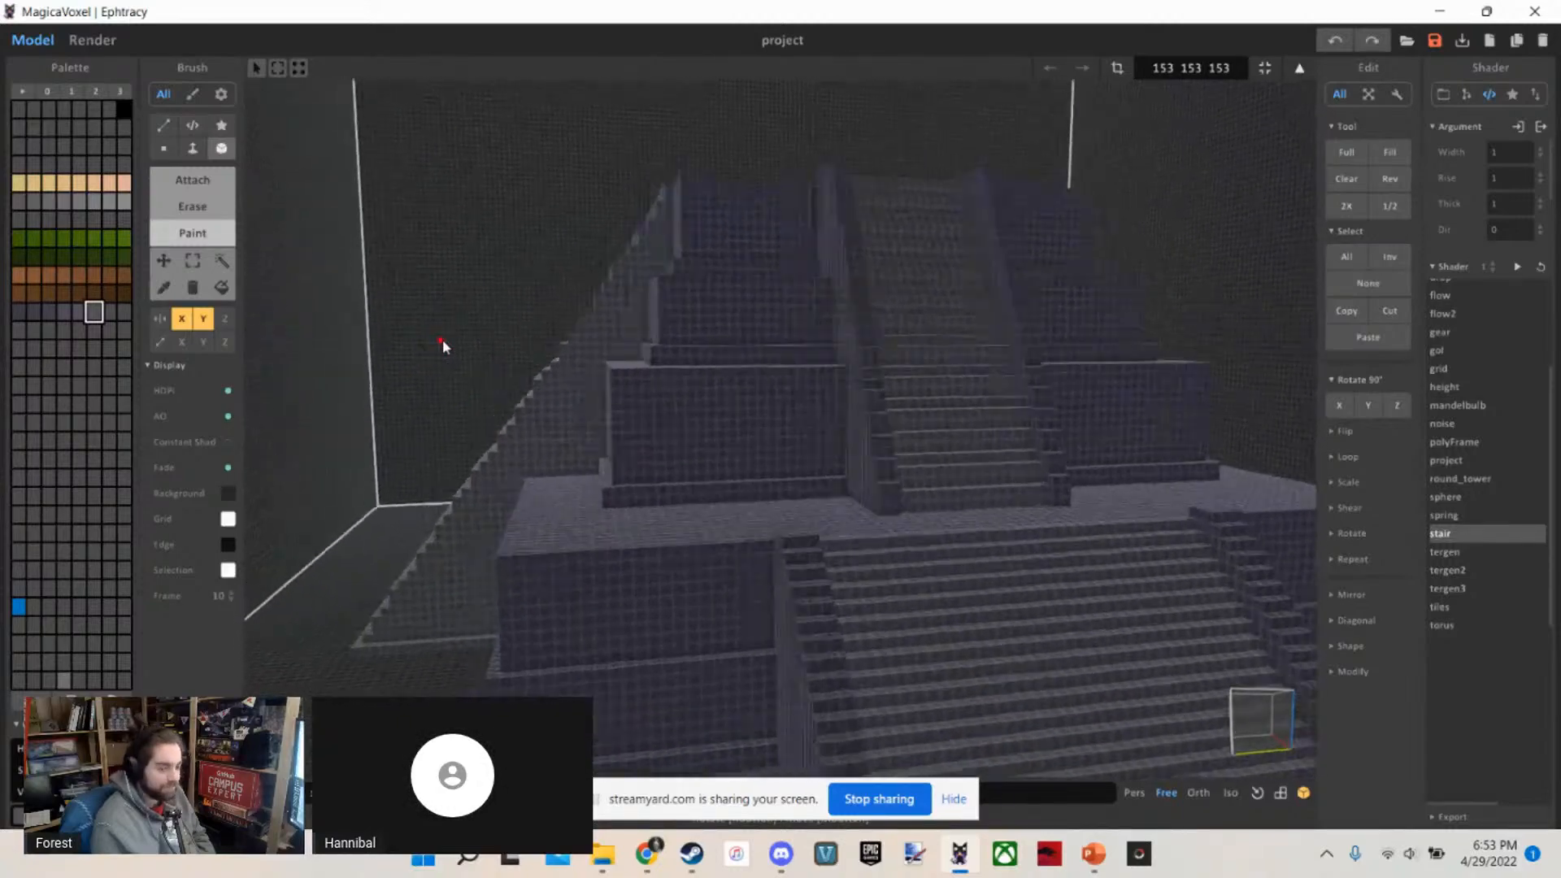
scroll(442, 339, "up", 6)
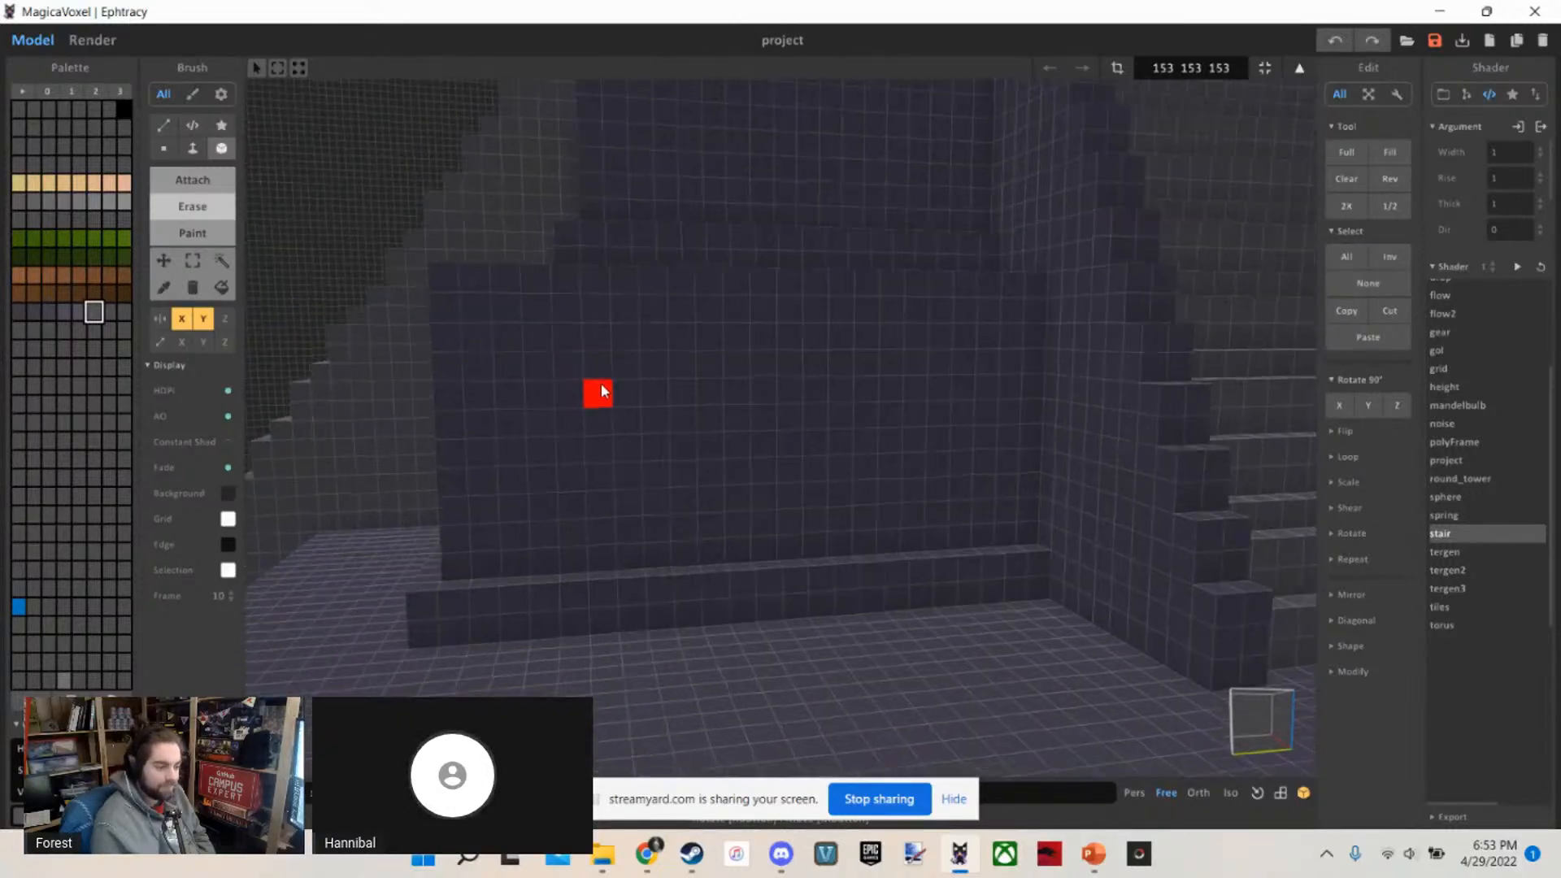
Examine the temple's tiers and ledges from above, from a distance and from the front corner
right_click_drag(582, 373, 712, 522)
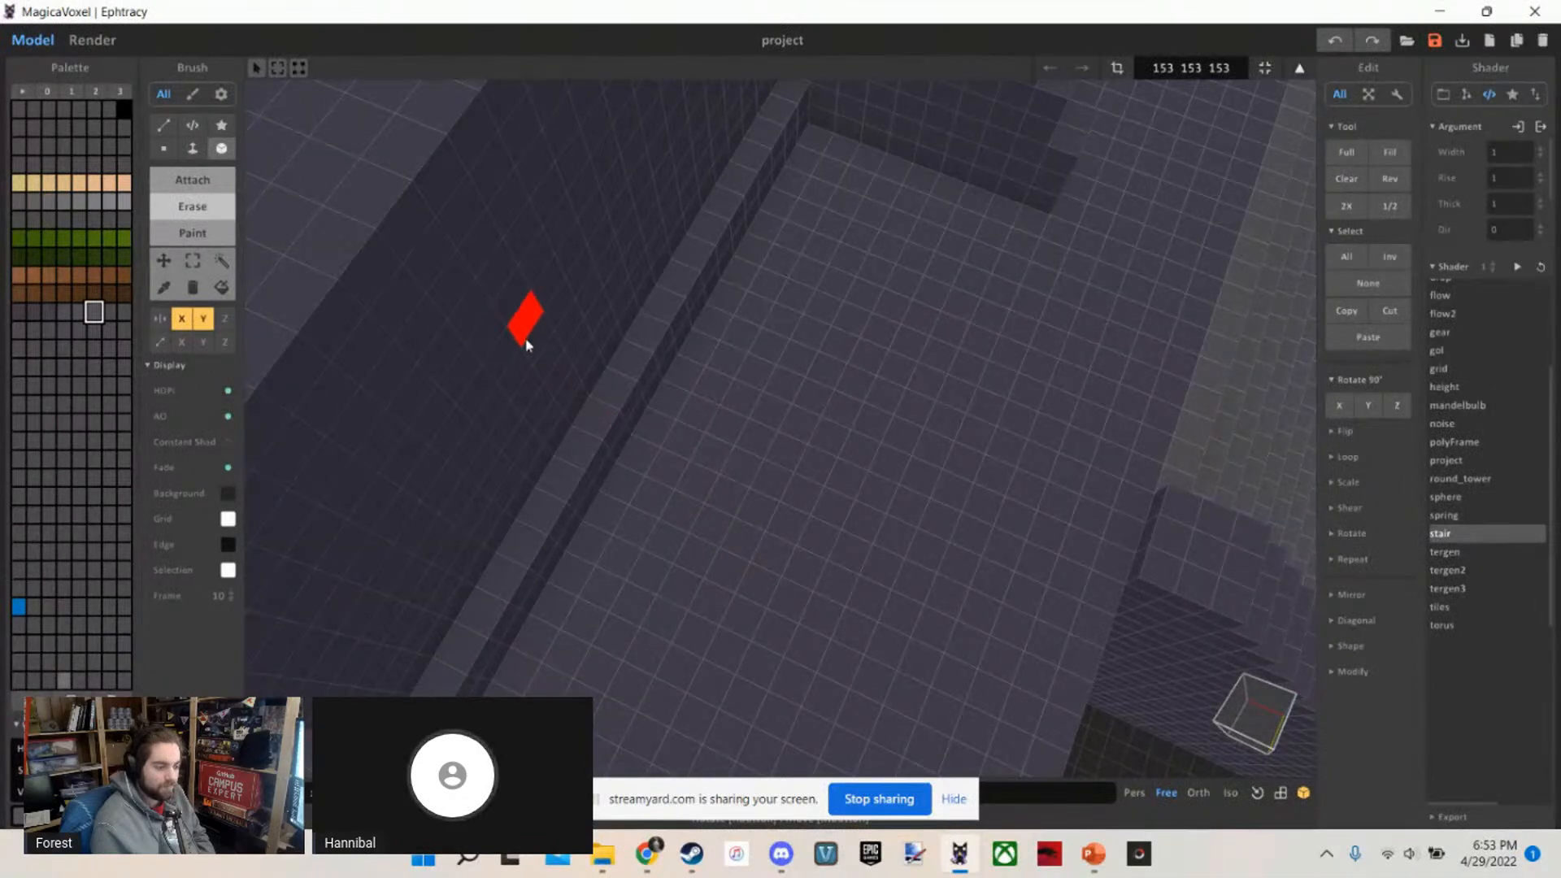
right_click_drag(525, 345, 422, 238)
scroll(422, 237, "down", 6)
scroll(570, 449, "up", 2)
scroll(568, 449, "down", 6)
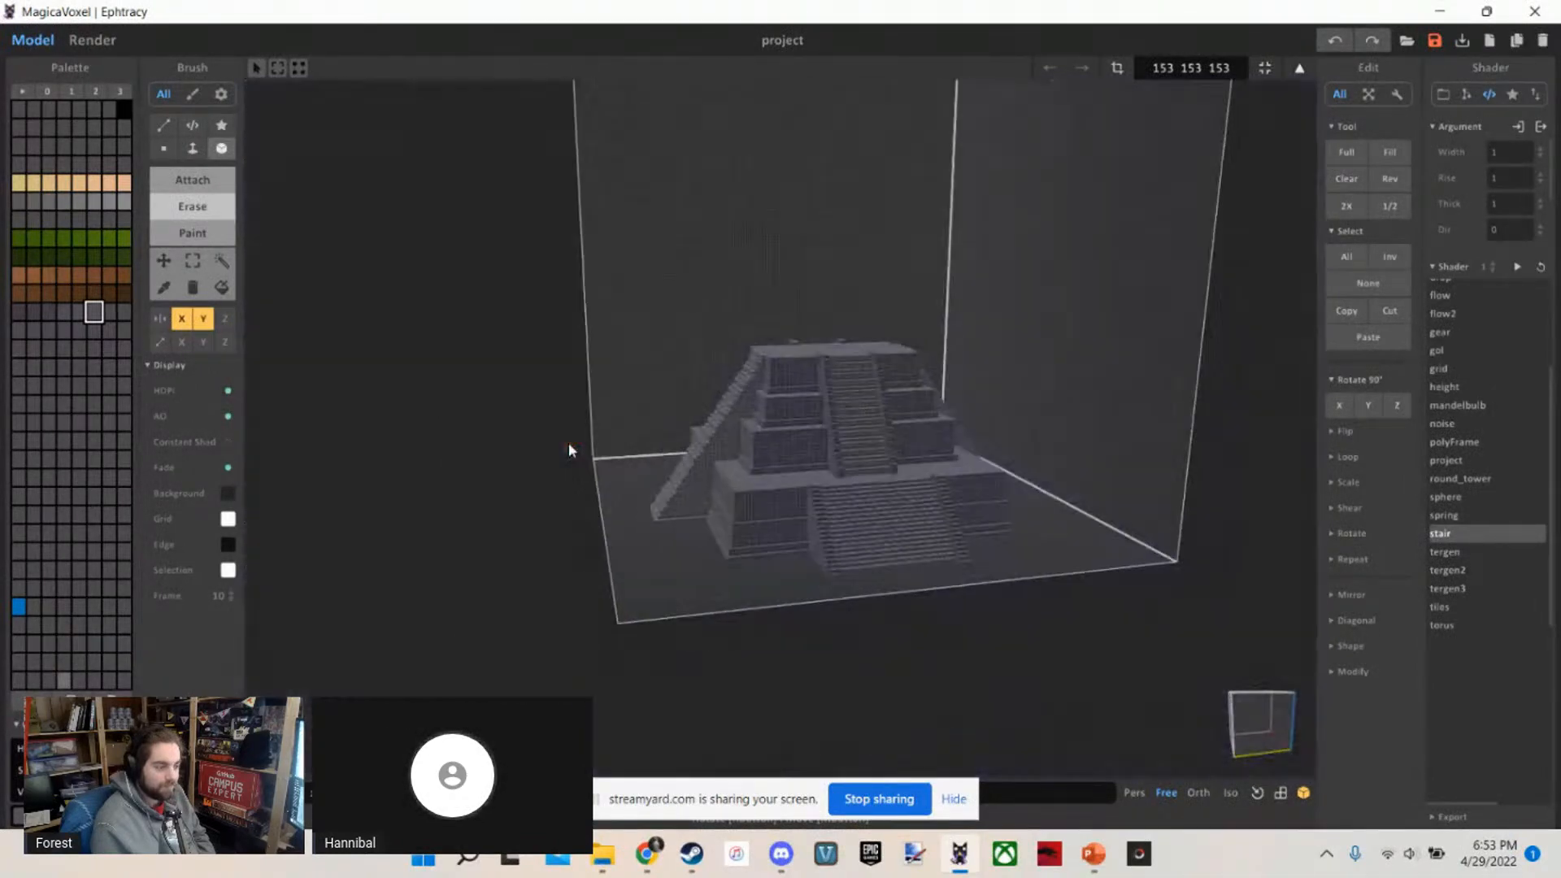
scroll(569, 449, "up", 2)
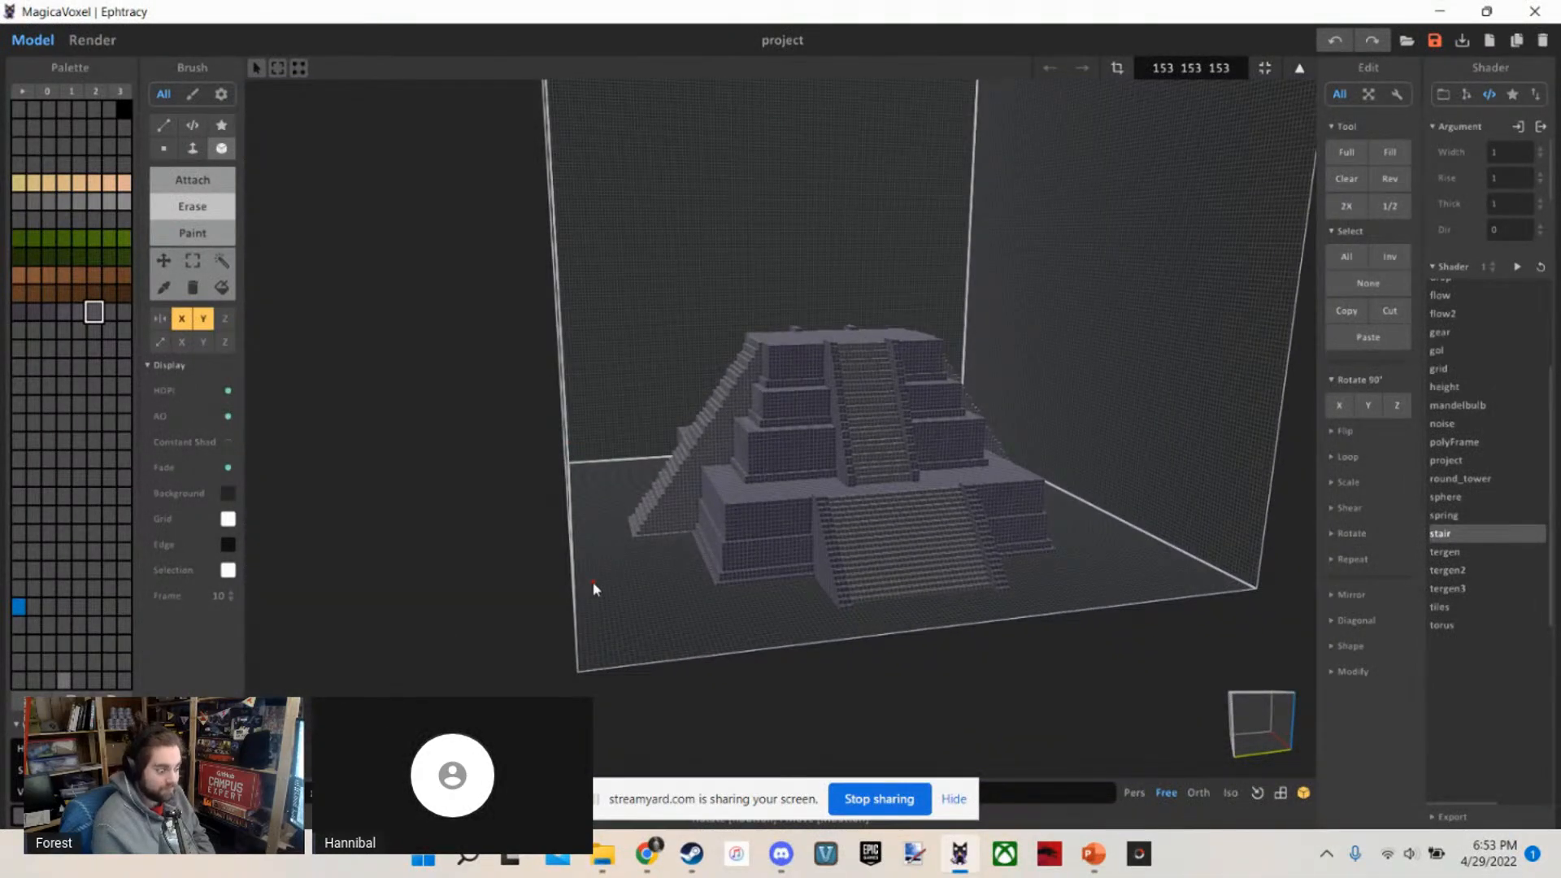
scroll(1074, 314, "up", 6)
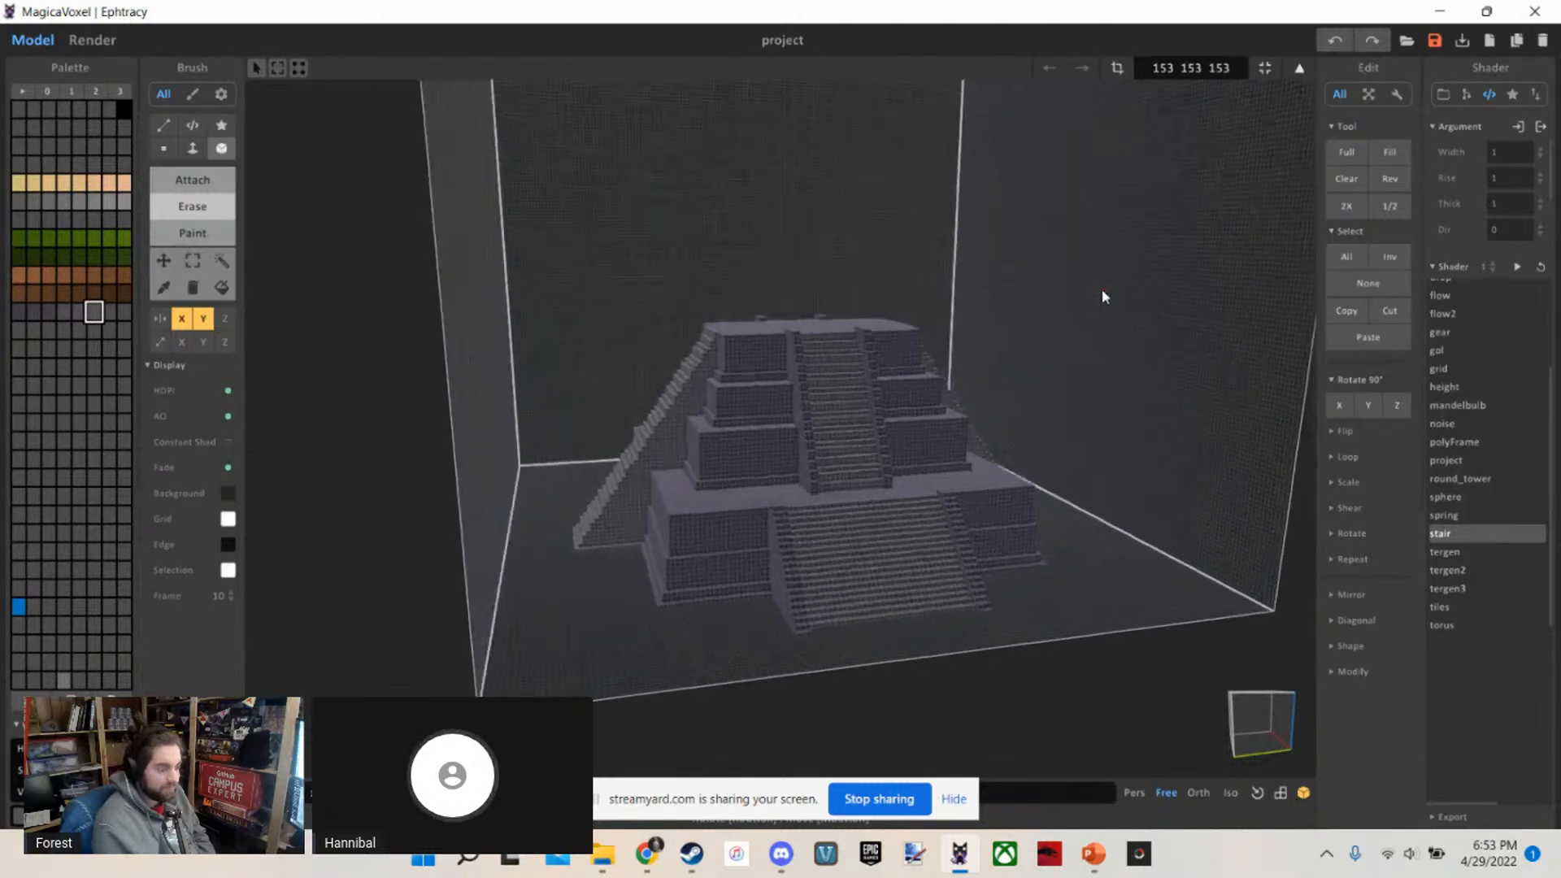
scroll(1062, 303, "down", 2)
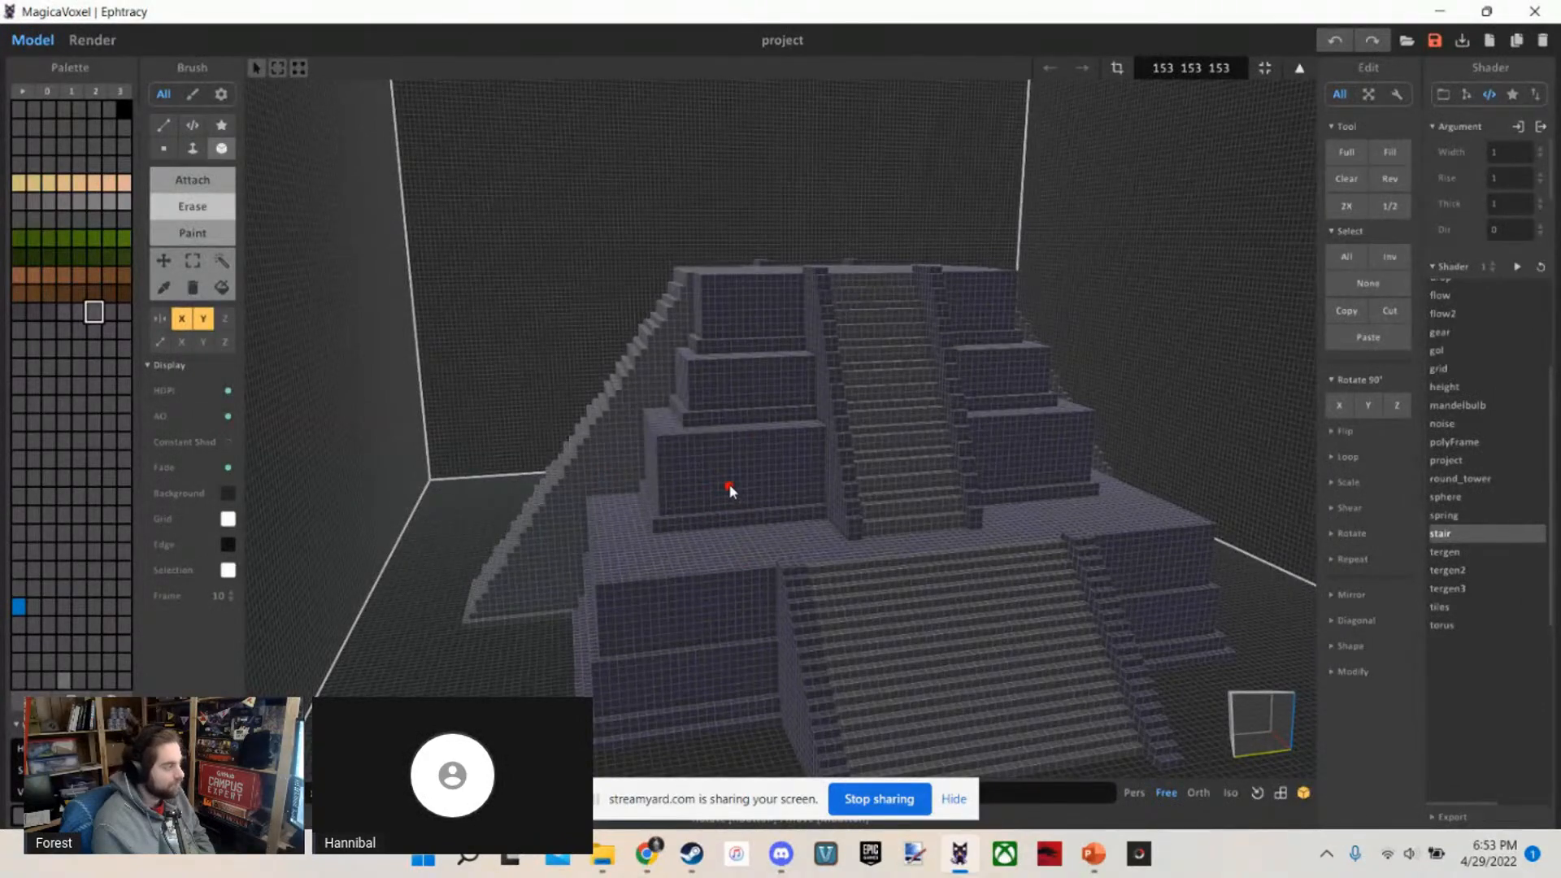
key("w")
right_click_drag(709, 488, 755, 504)
scroll(742, 494, "up", 2)
scroll(743, 495, "down", 2)
key("d")
key("a")
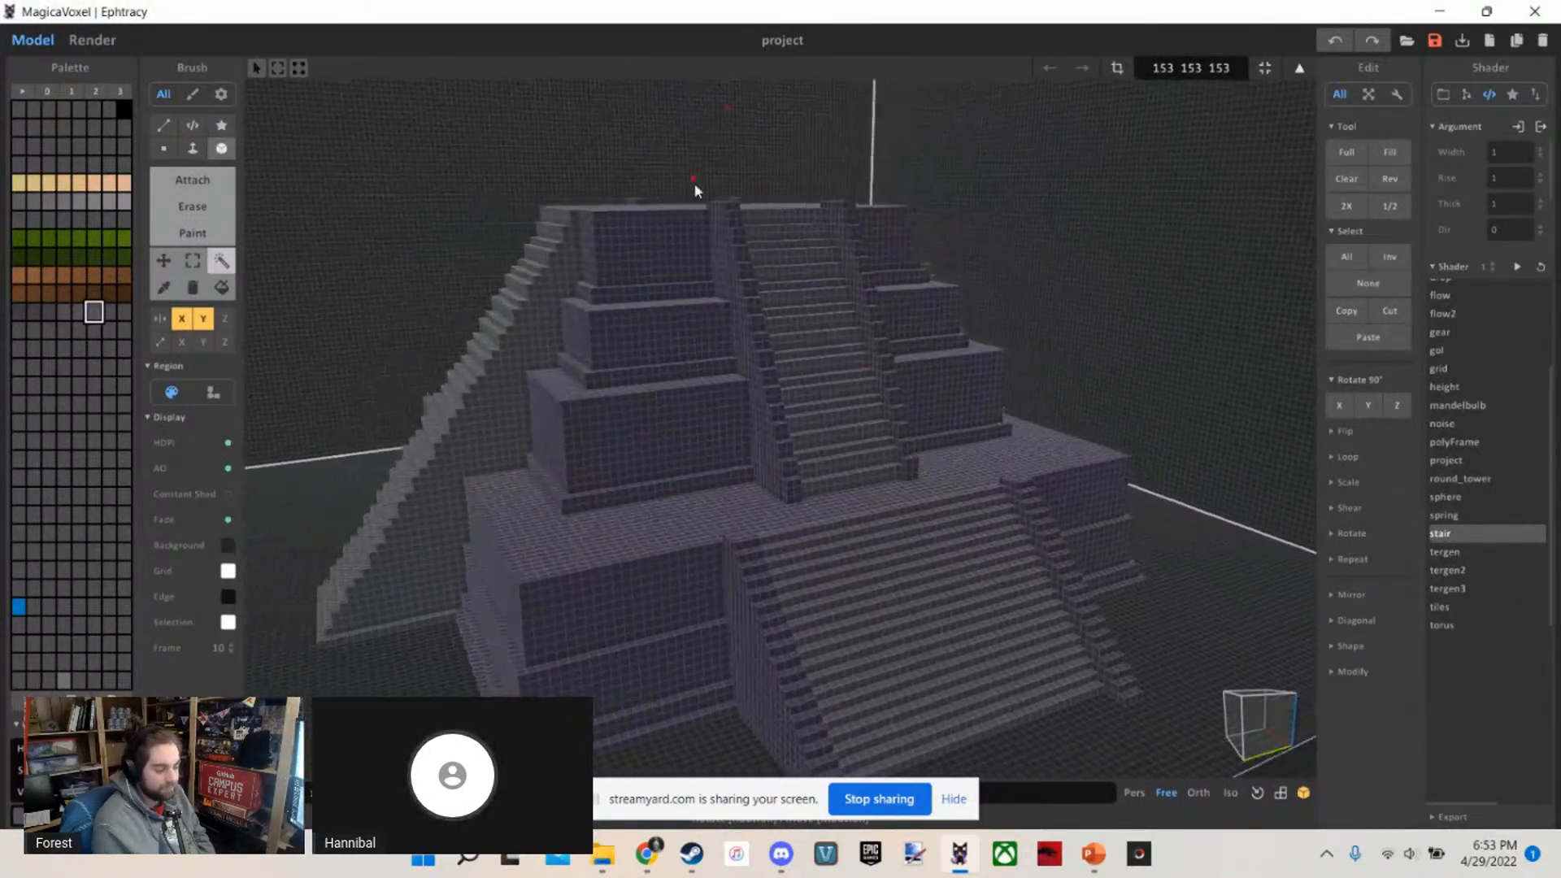
Examine the upper tiers' walls beside the upper staircase, alternating between close-up and distant views from the front corner
key("w")
left_click(758, 417)
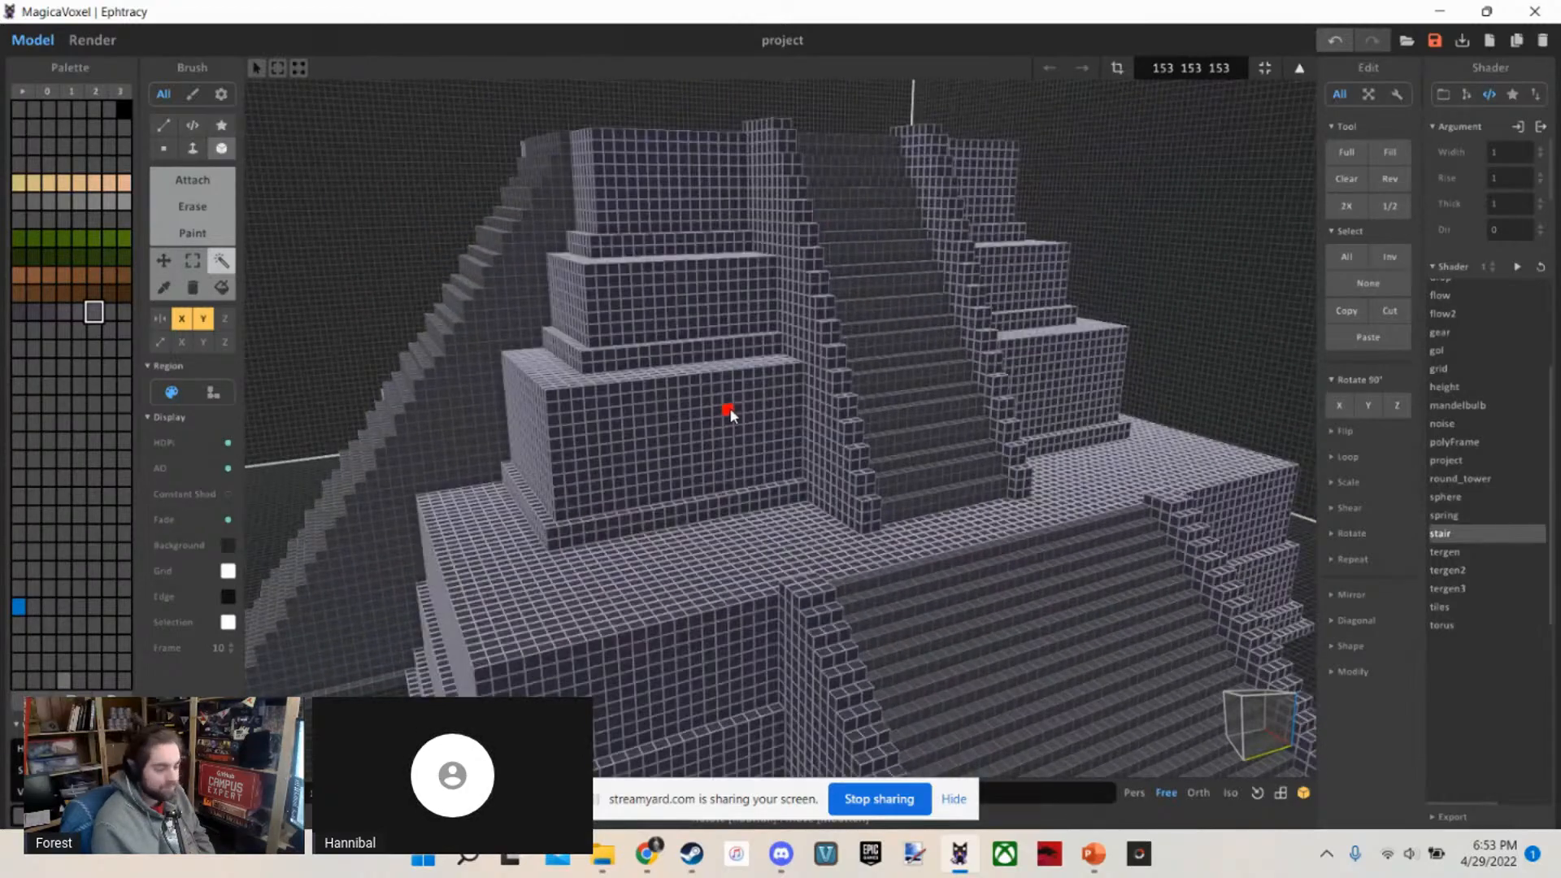
right_click_drag(729, 407, 810, 250)
key("s")
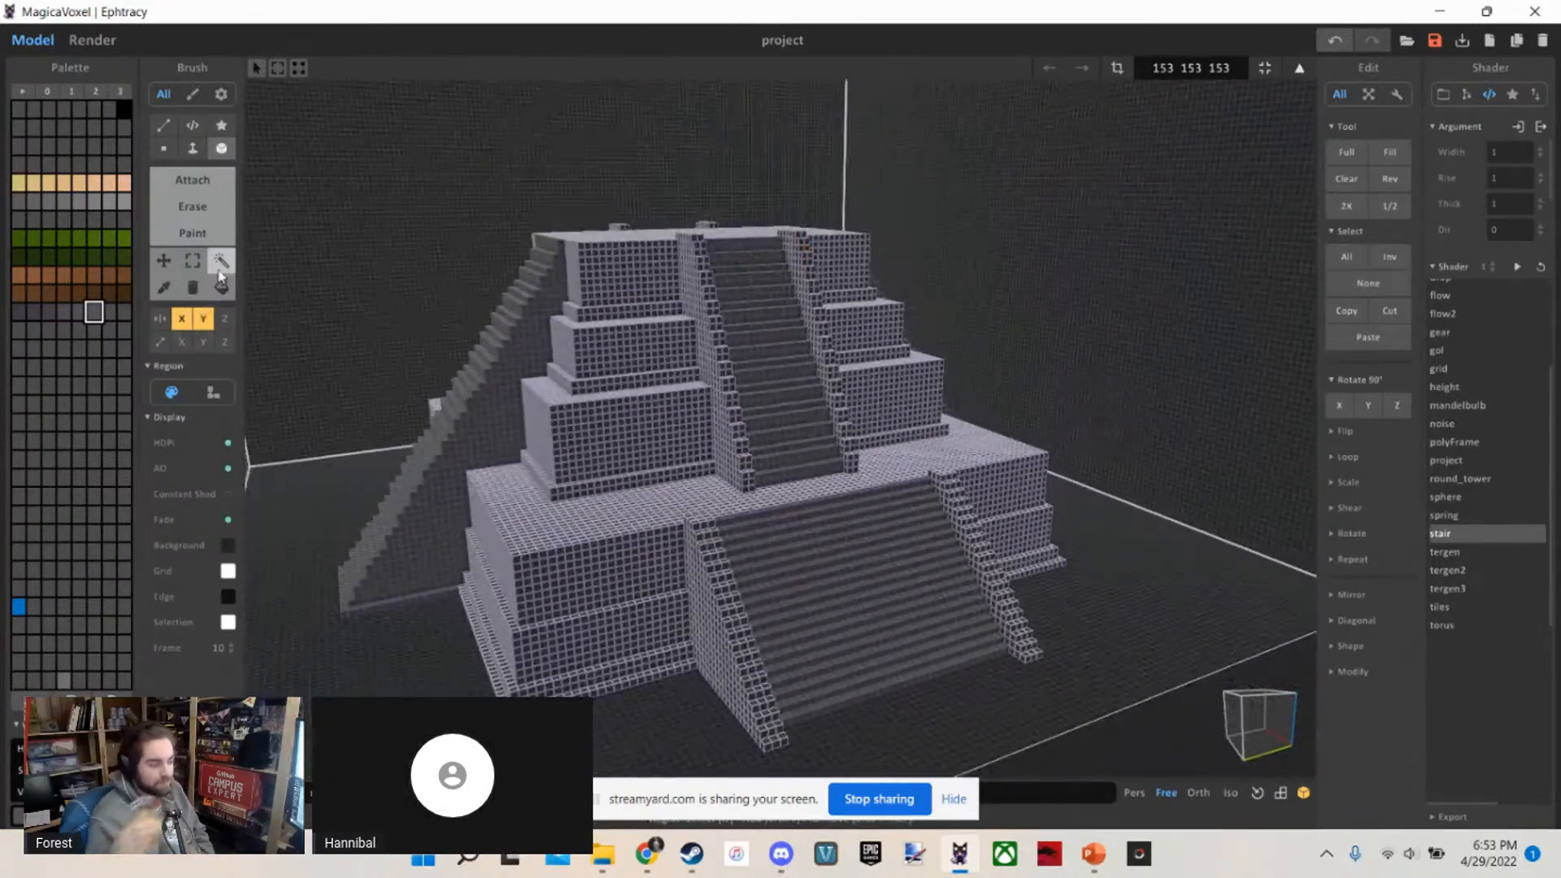
key("d")
key("w")
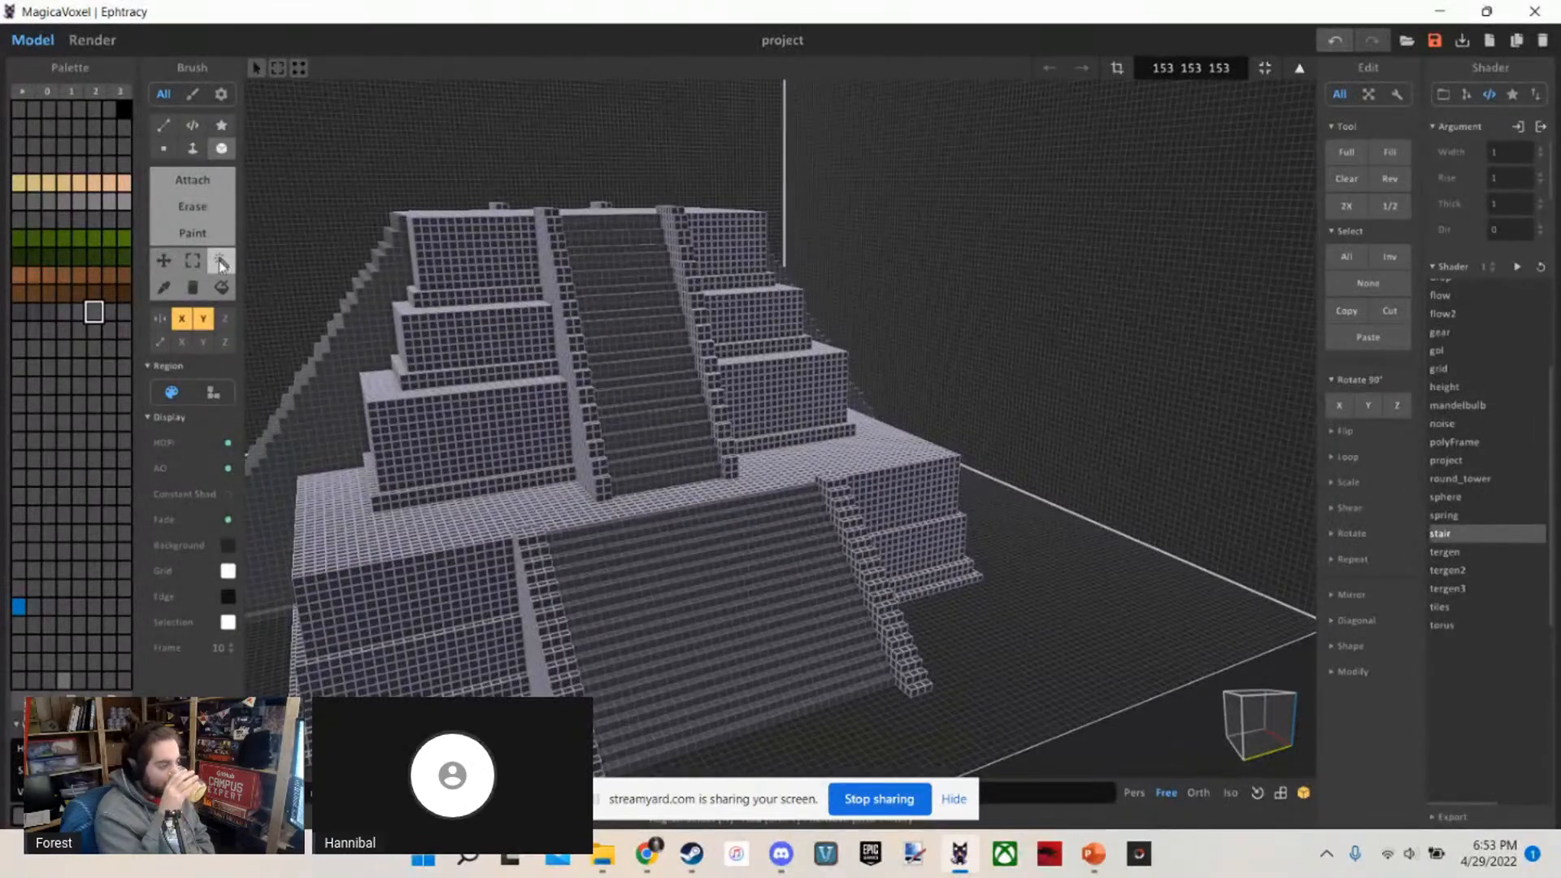
key("a")
key("w")
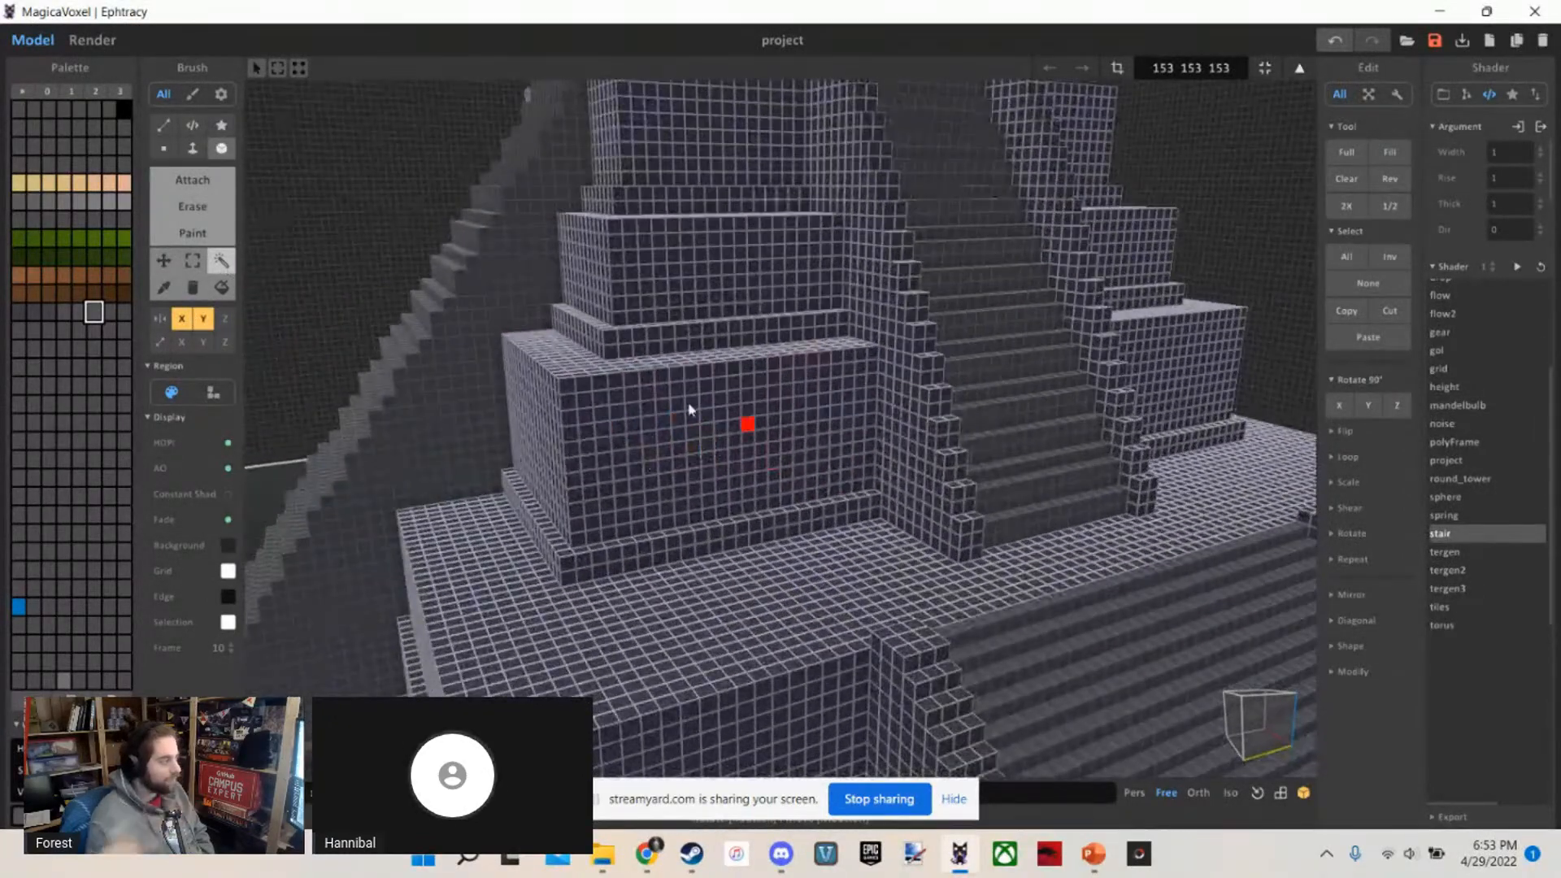
key("s")
key("d")
key("w")
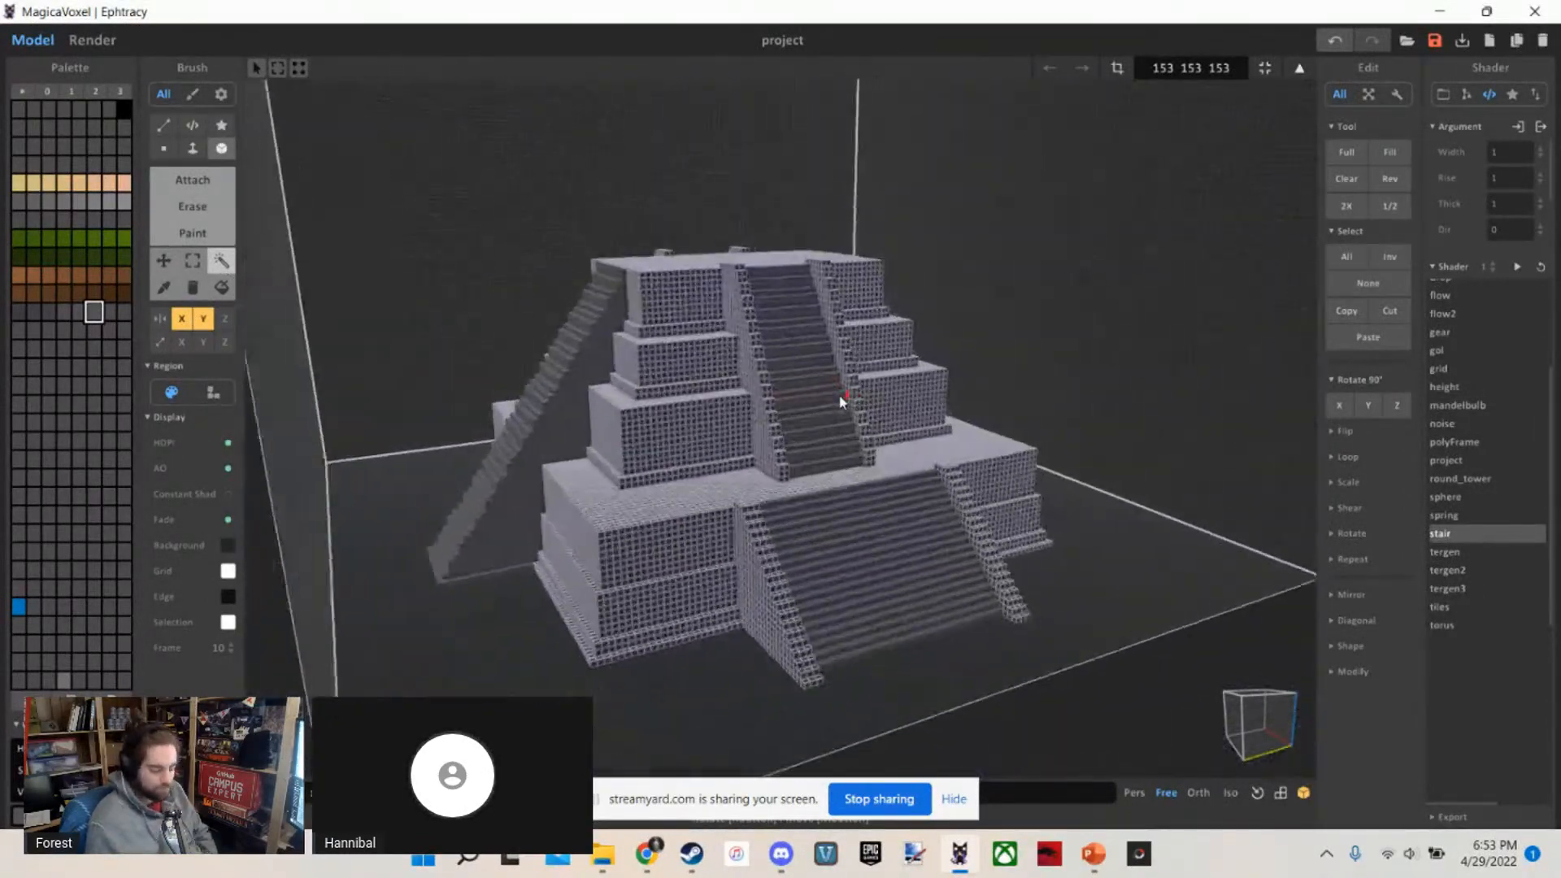
key("a")
key("w")
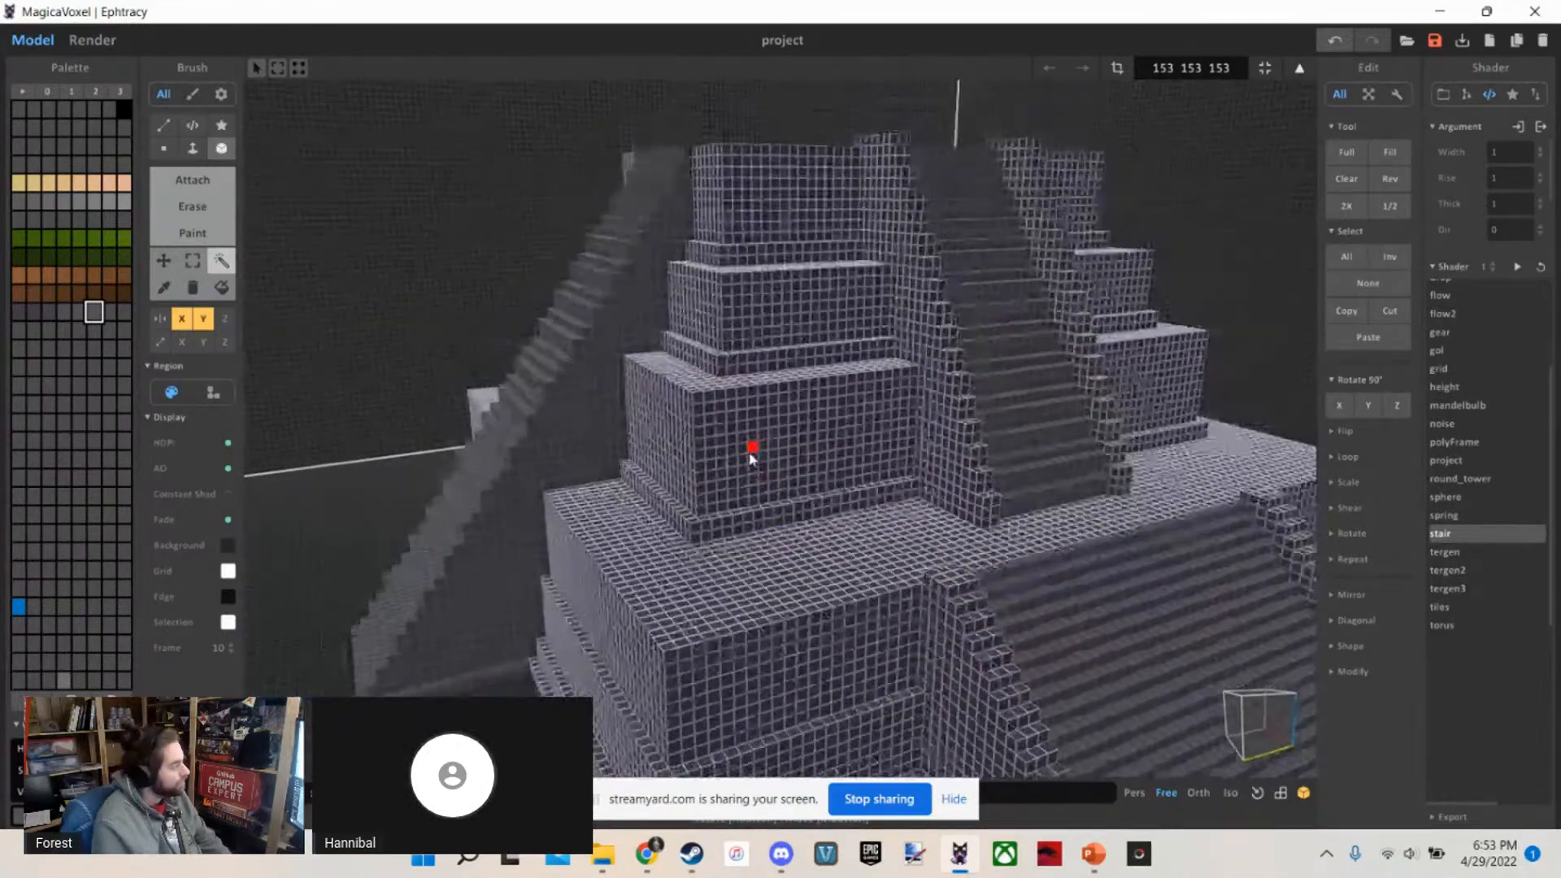
left_click(594, 338)
left_click(749, 444)
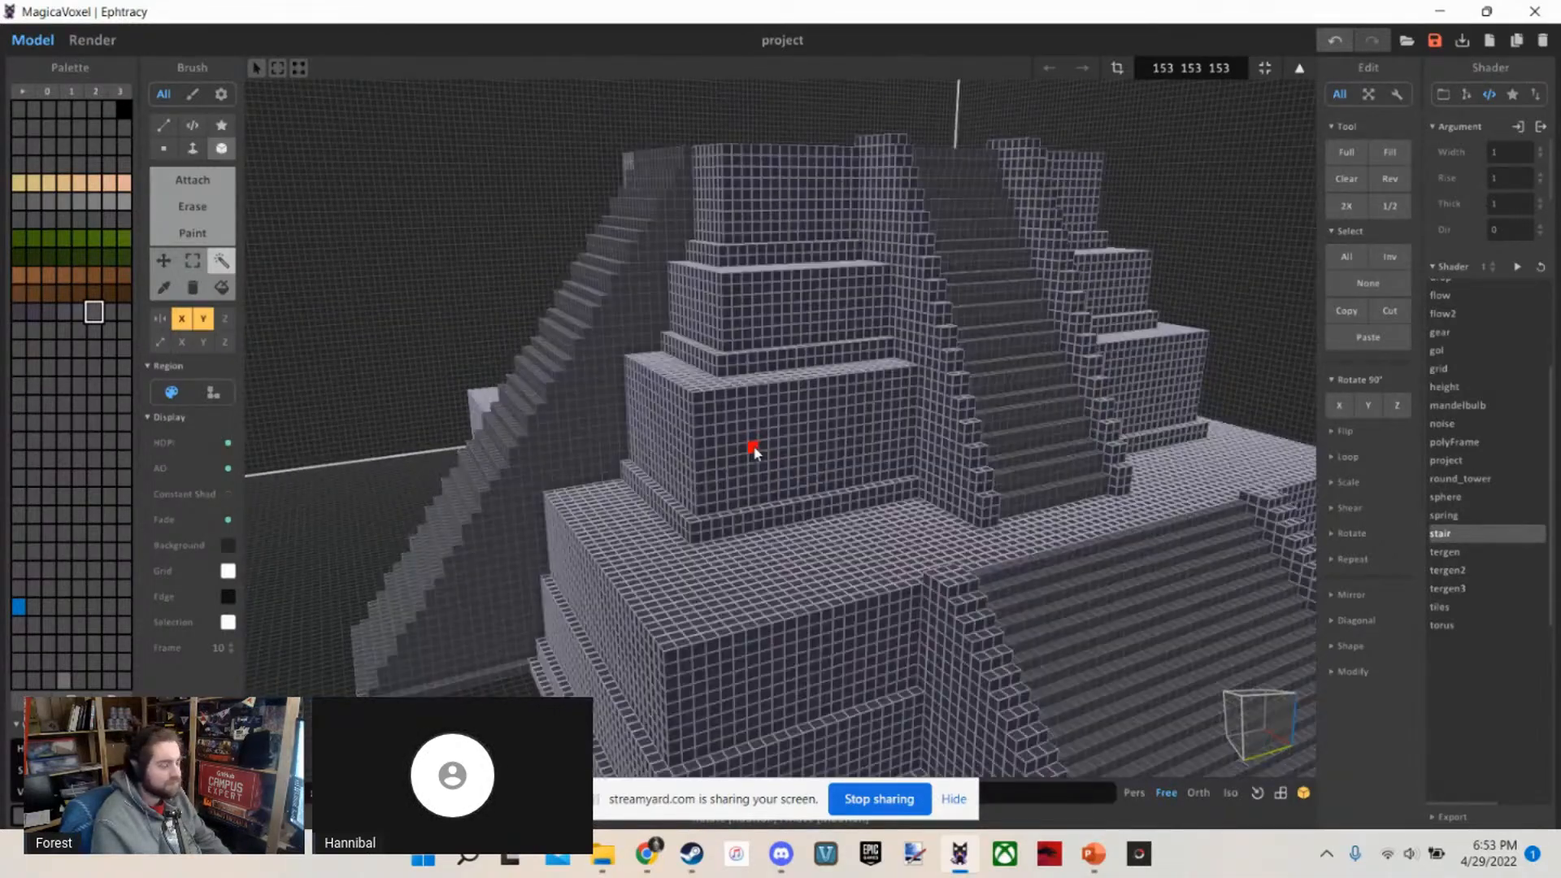
key("w")
key("d")
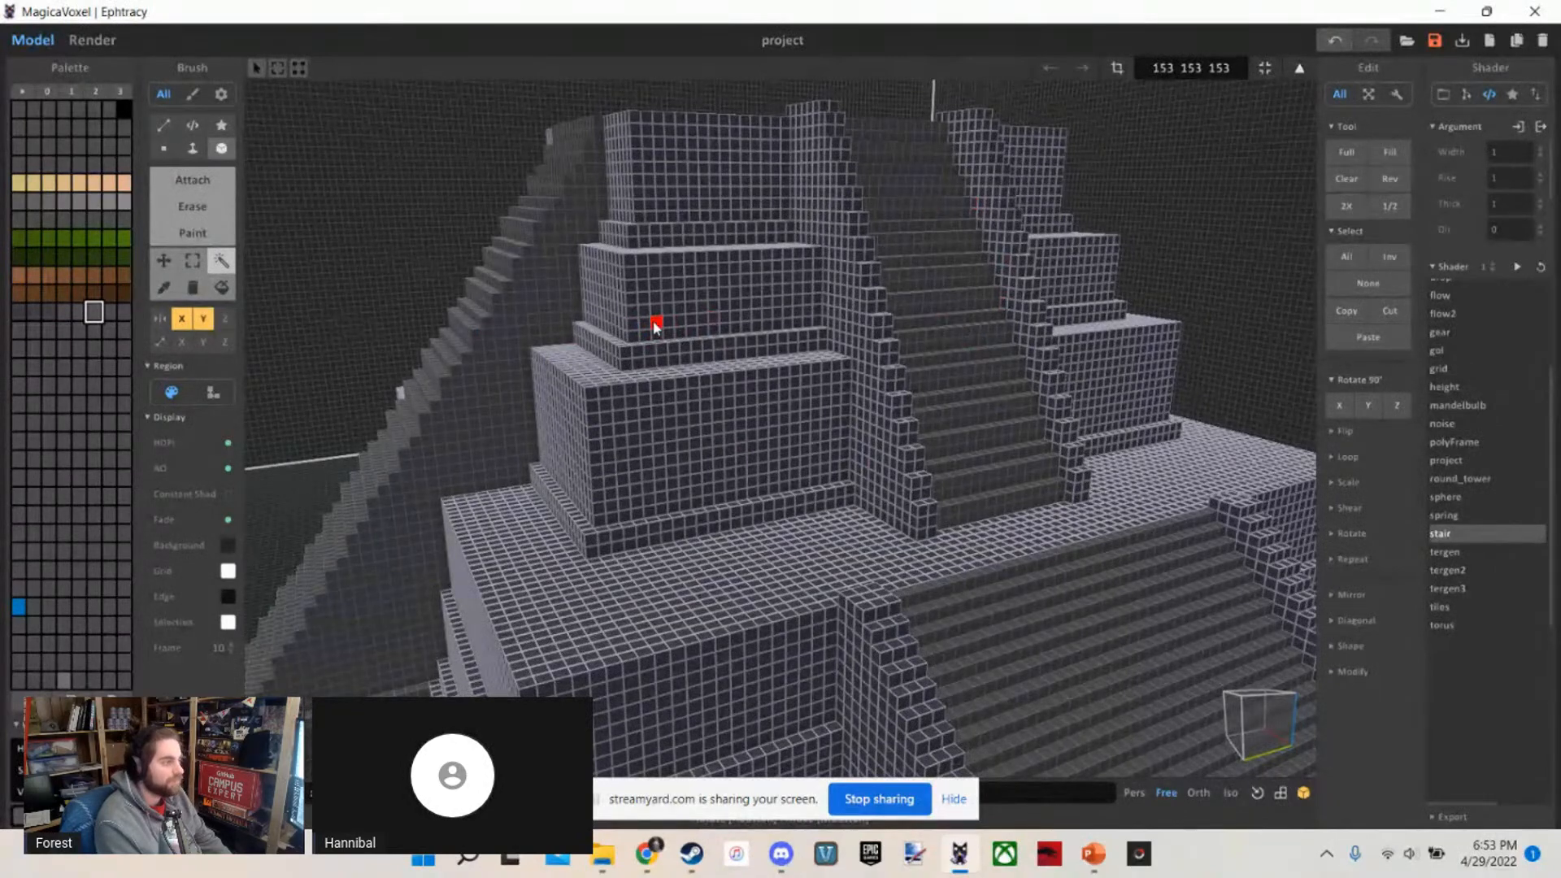
key("w")
key("a")
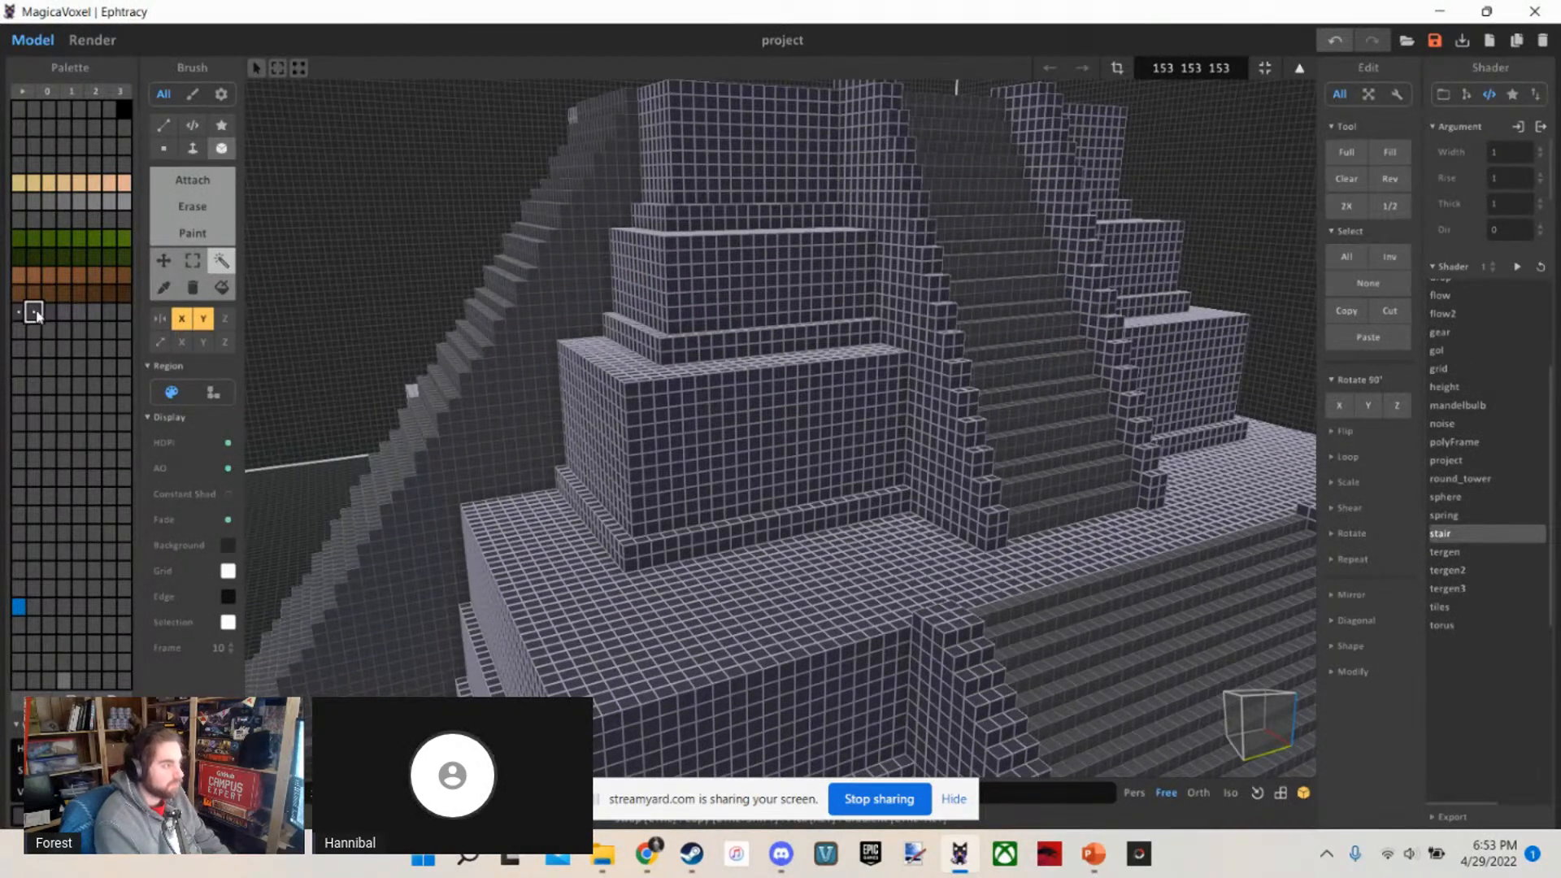
Randomise the temple's voxel colours among the first three purple-grey palette shades with Rand
right_click(49, 313)
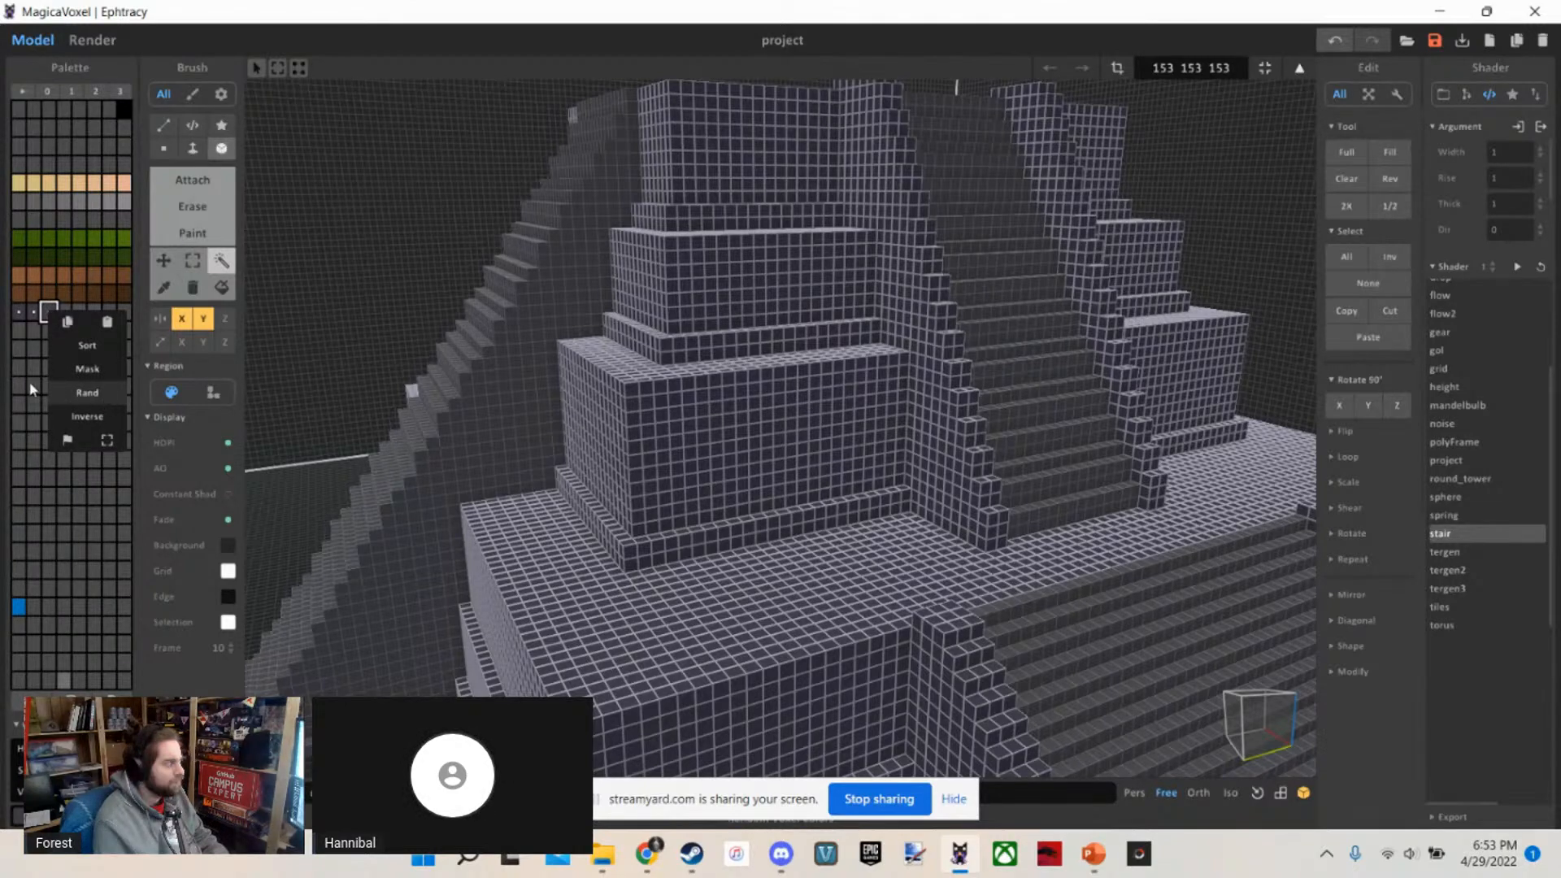
left_click(104, 396)
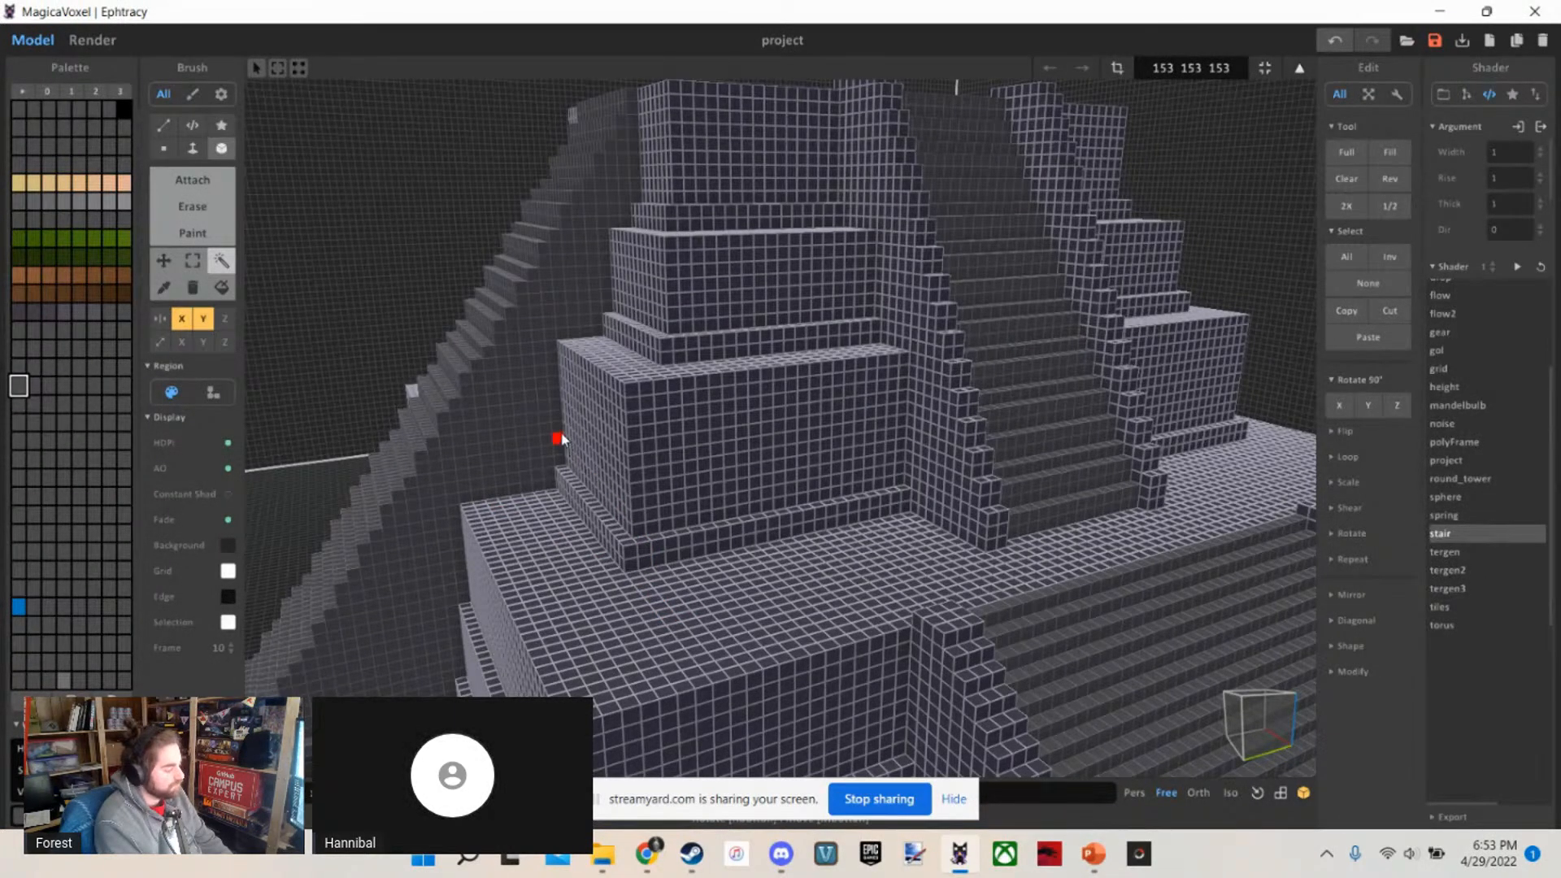
left_click(38, 316)
left_click(96, 383)
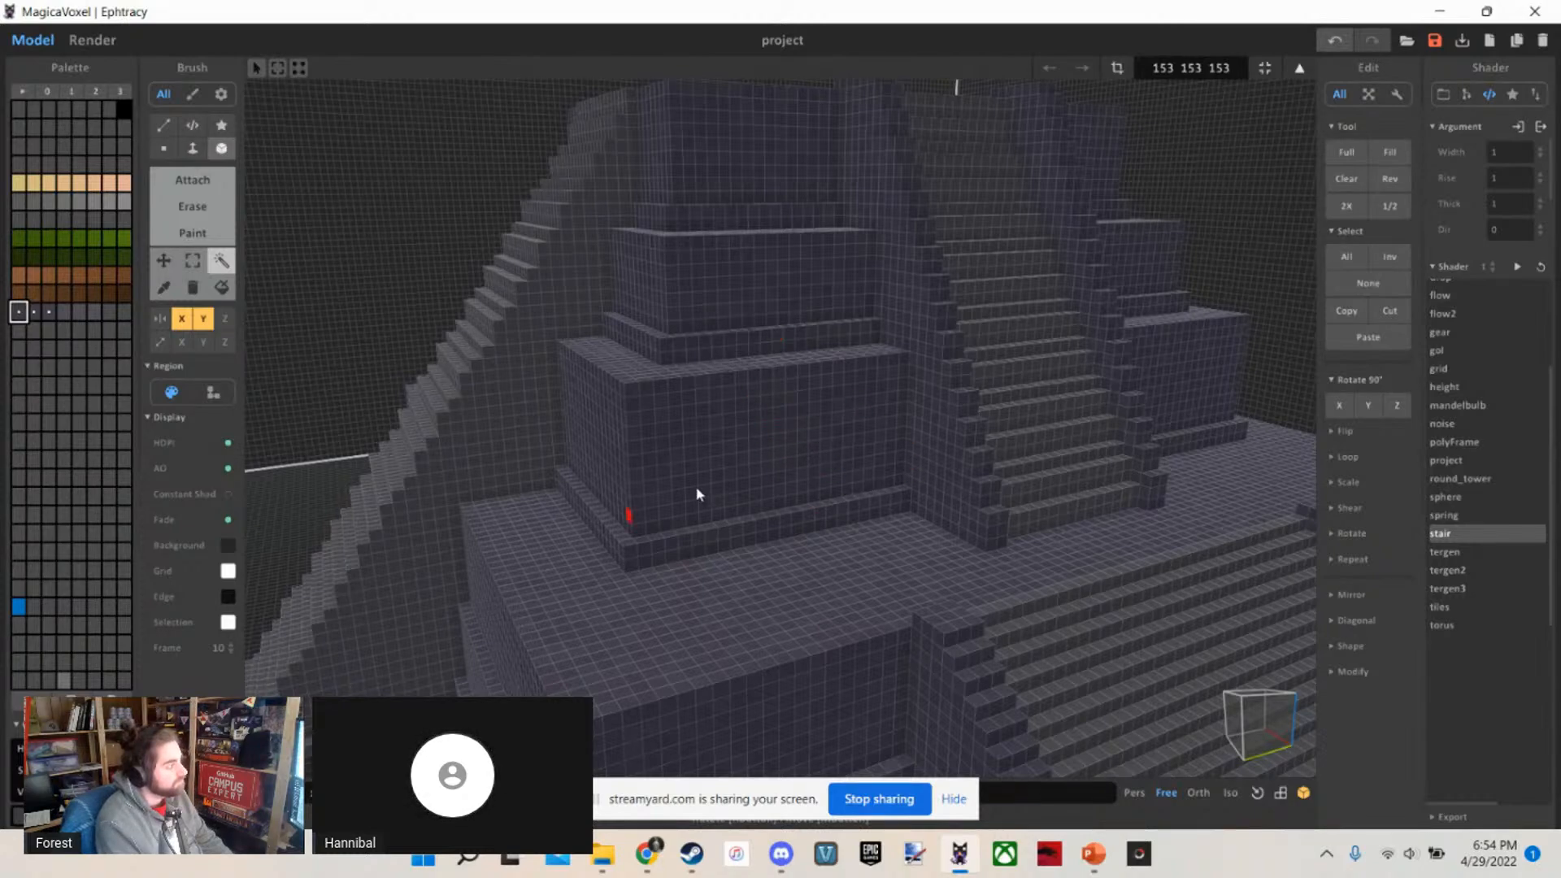
Examine the temple's surface colouring in the renderer from a distance, along the tiers and facing the staircases
left_click(101, 42)
scroll(585, 289, "down", 2)
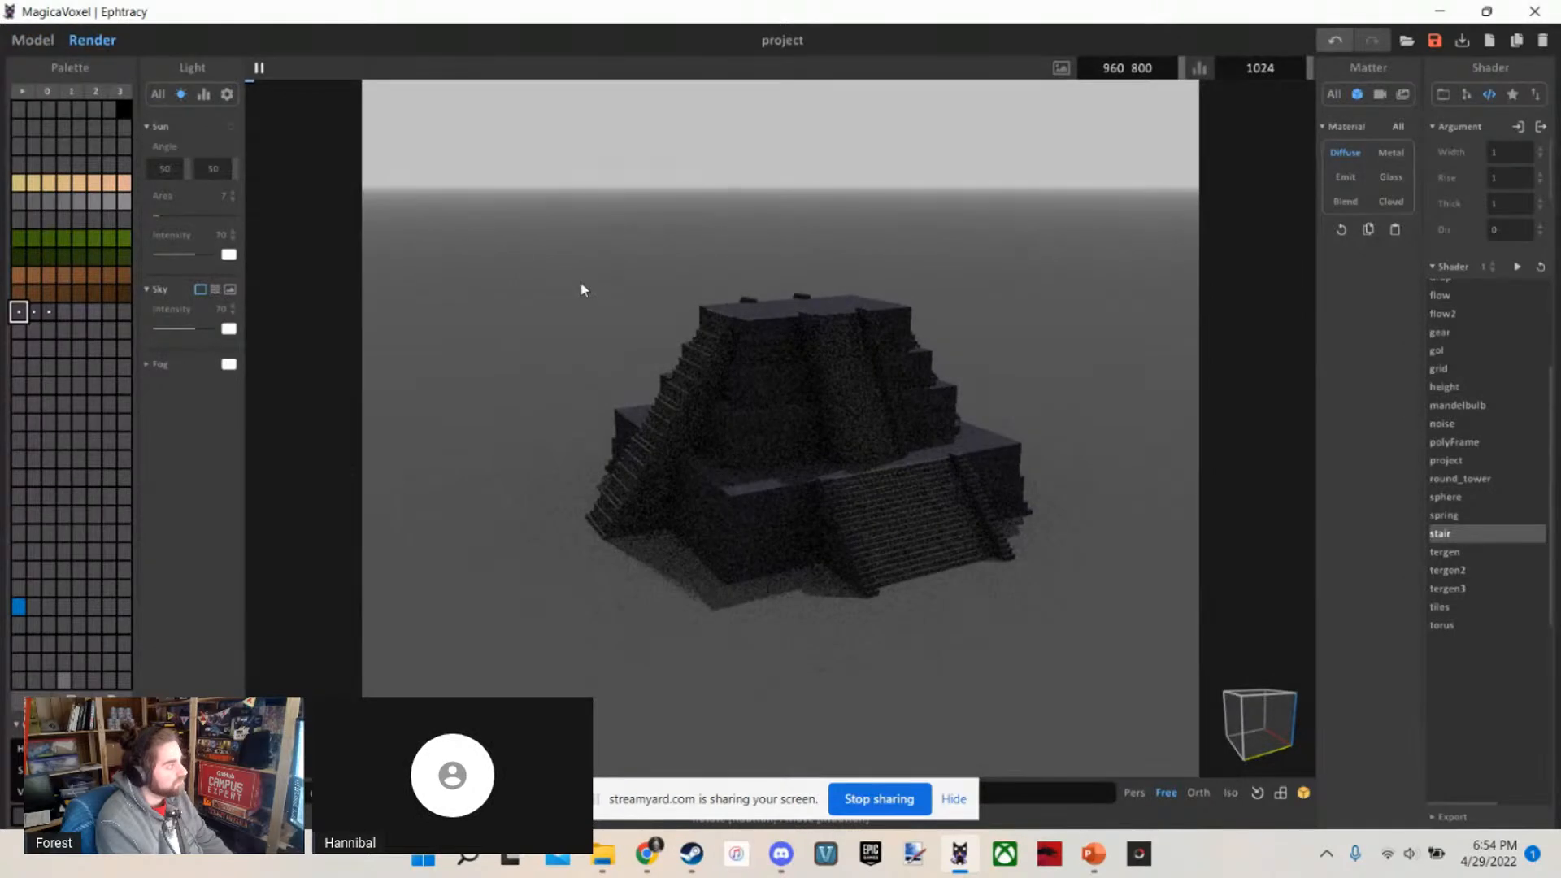
scroll(482, 217, "up", 5)
right_click_drag(482, 217, 1070, 268)
scroll(857, 229, "up", 3)
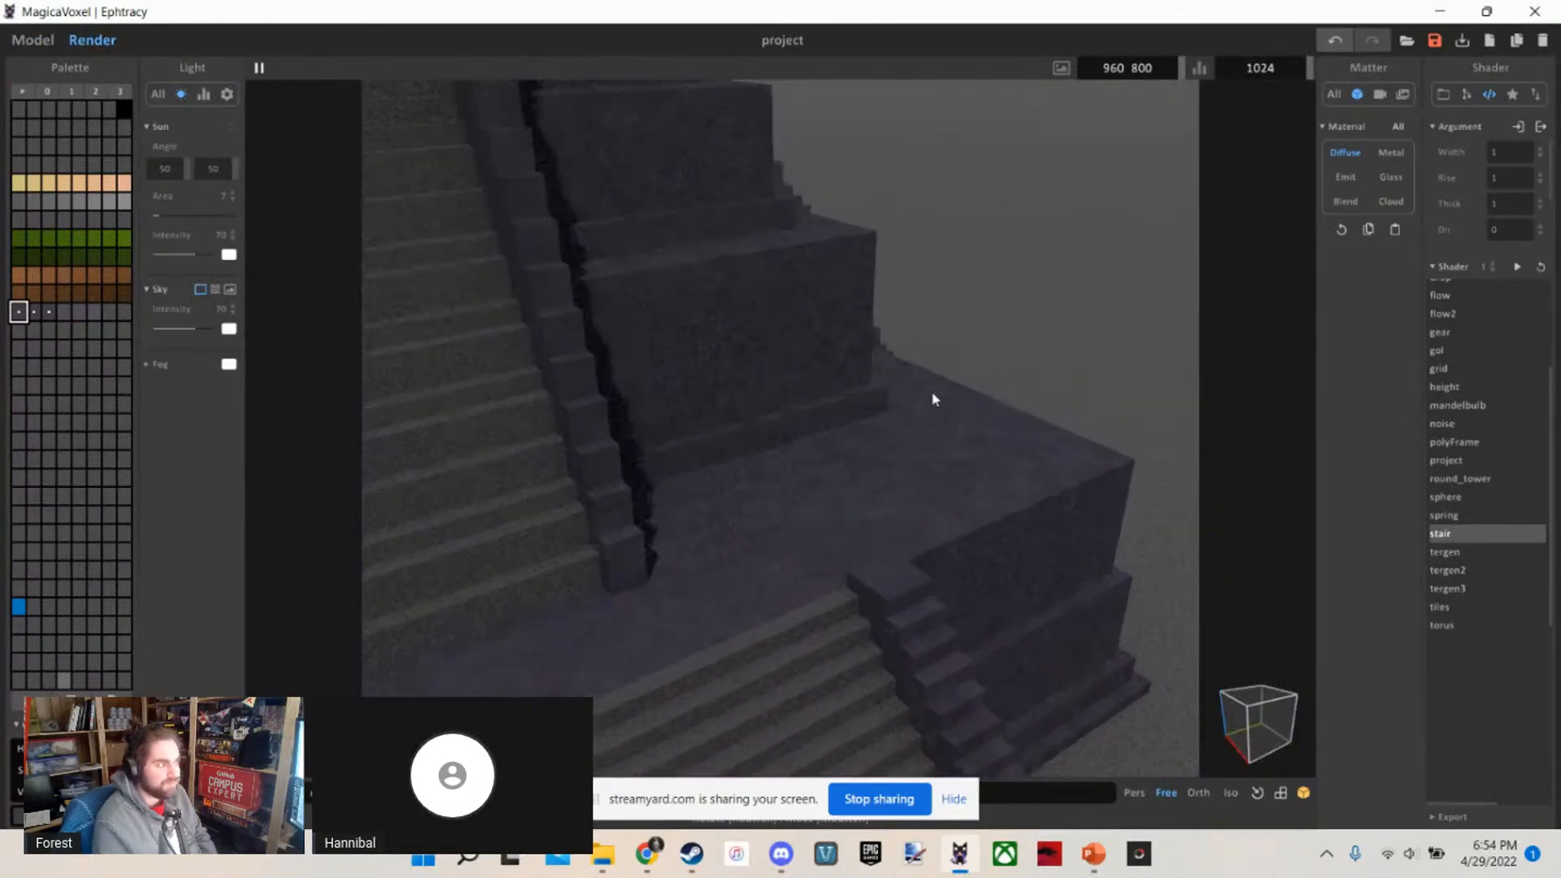
right_click_drag(935, 397, 885, 366)
scroll(885, 366, "up", 2)
scroll(885, 367, "down", 3)
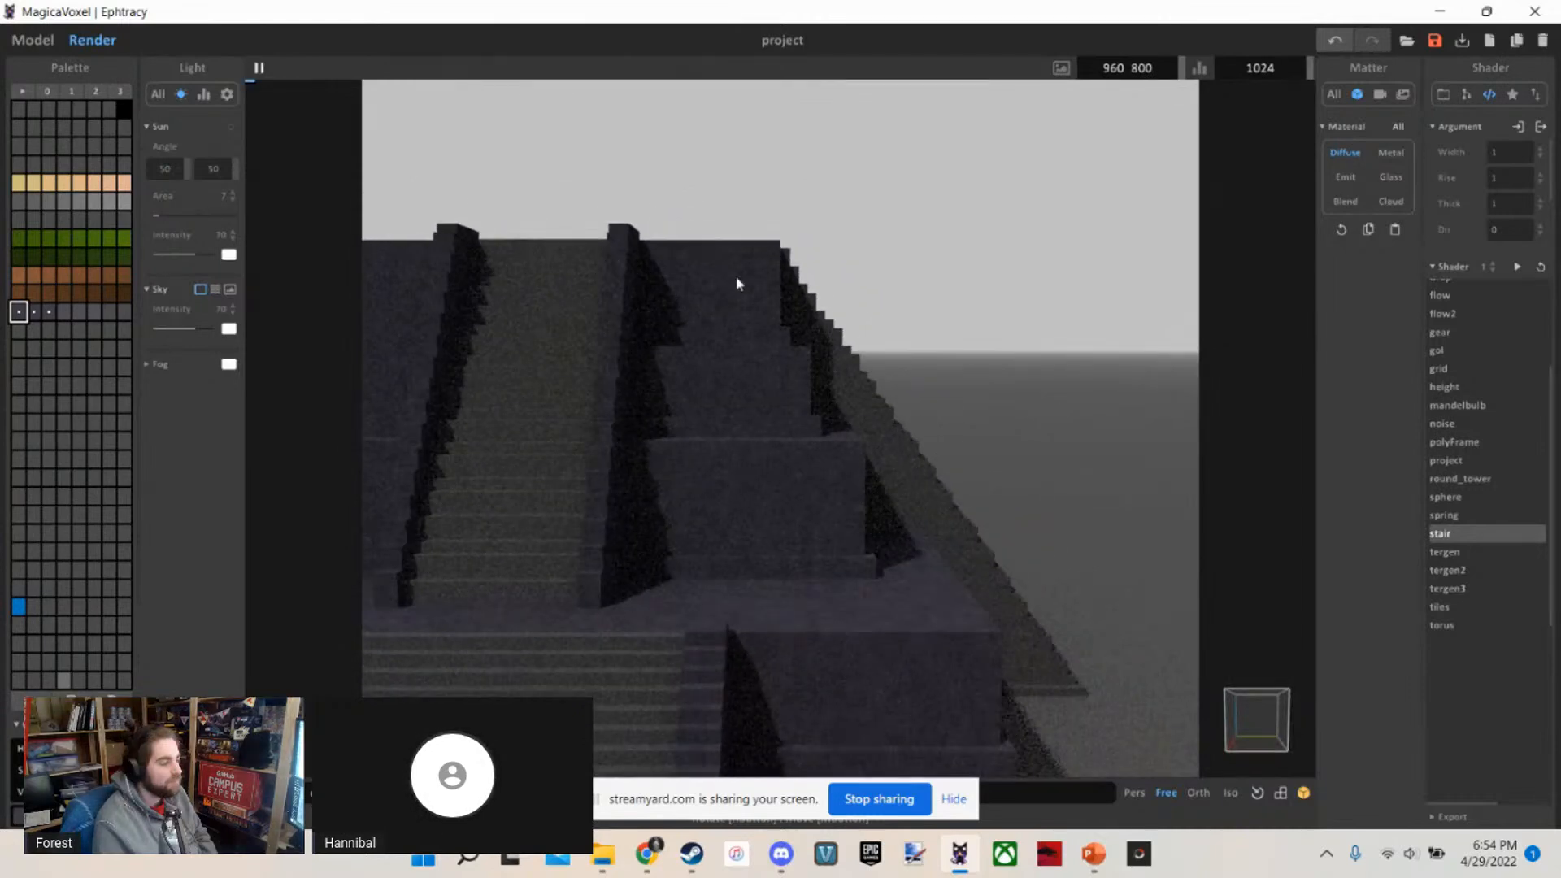
scroll(735, 294, "up", 4)
right_click_drag(767, 530, 737, 602)
scroll(740, 606, "down", 3)
scroll(740, 606, "down", 3)
scroll(744, 583, "up", 4)
scroll(781, 586, "down", 5)
scroll(720, 610, "up", 3)
Examine the rendered front corner and first upper tier wall up close, and return to modelling
key("d")
key("s")
key("d")
key("w")
key("a")
key("s")
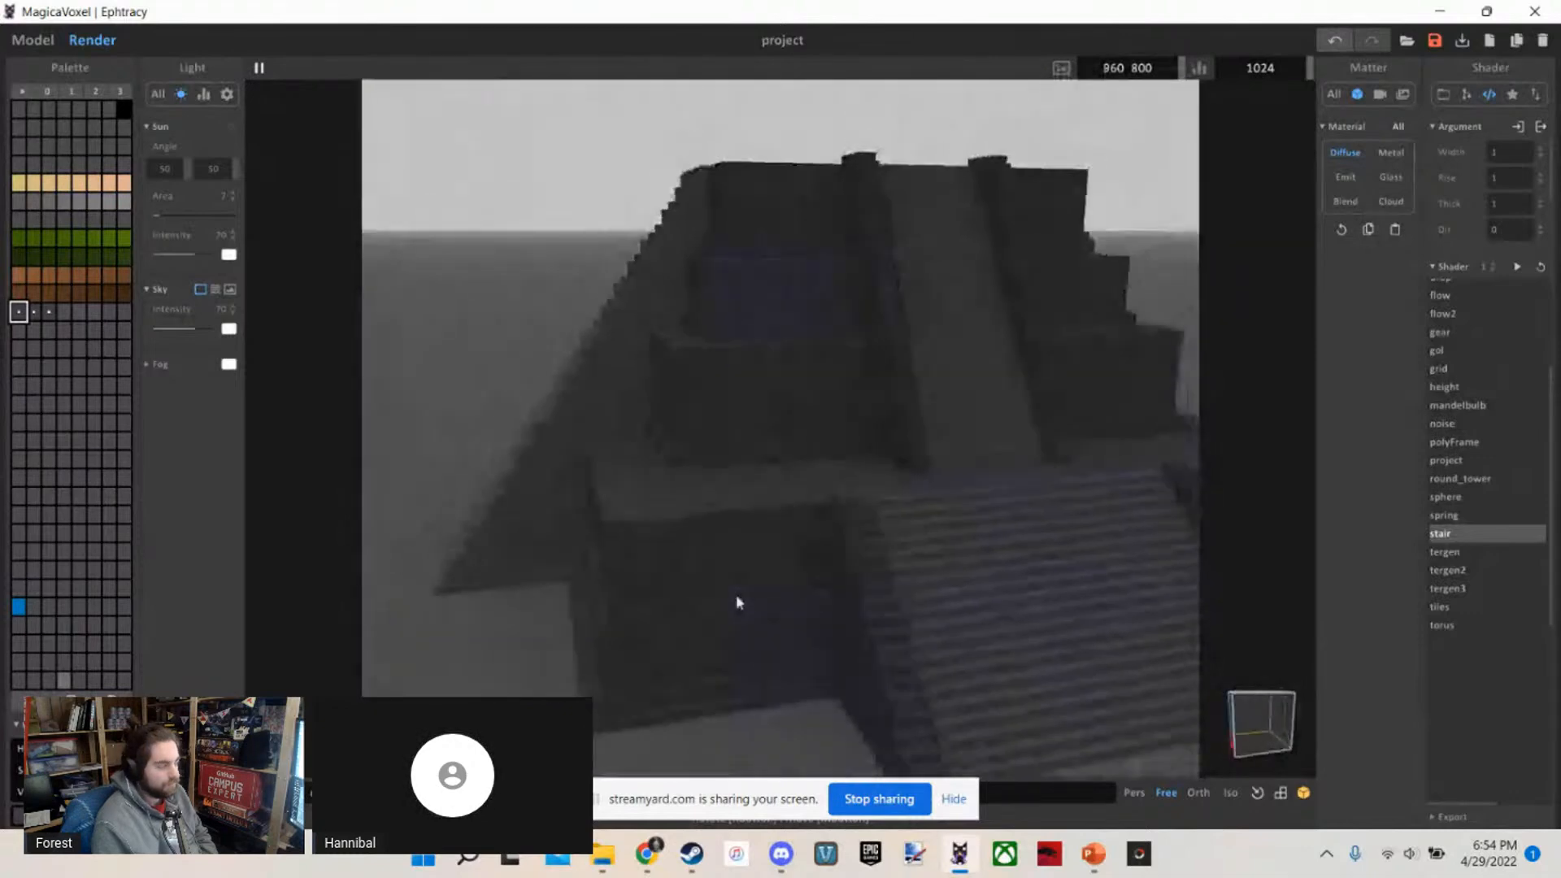
key("w")
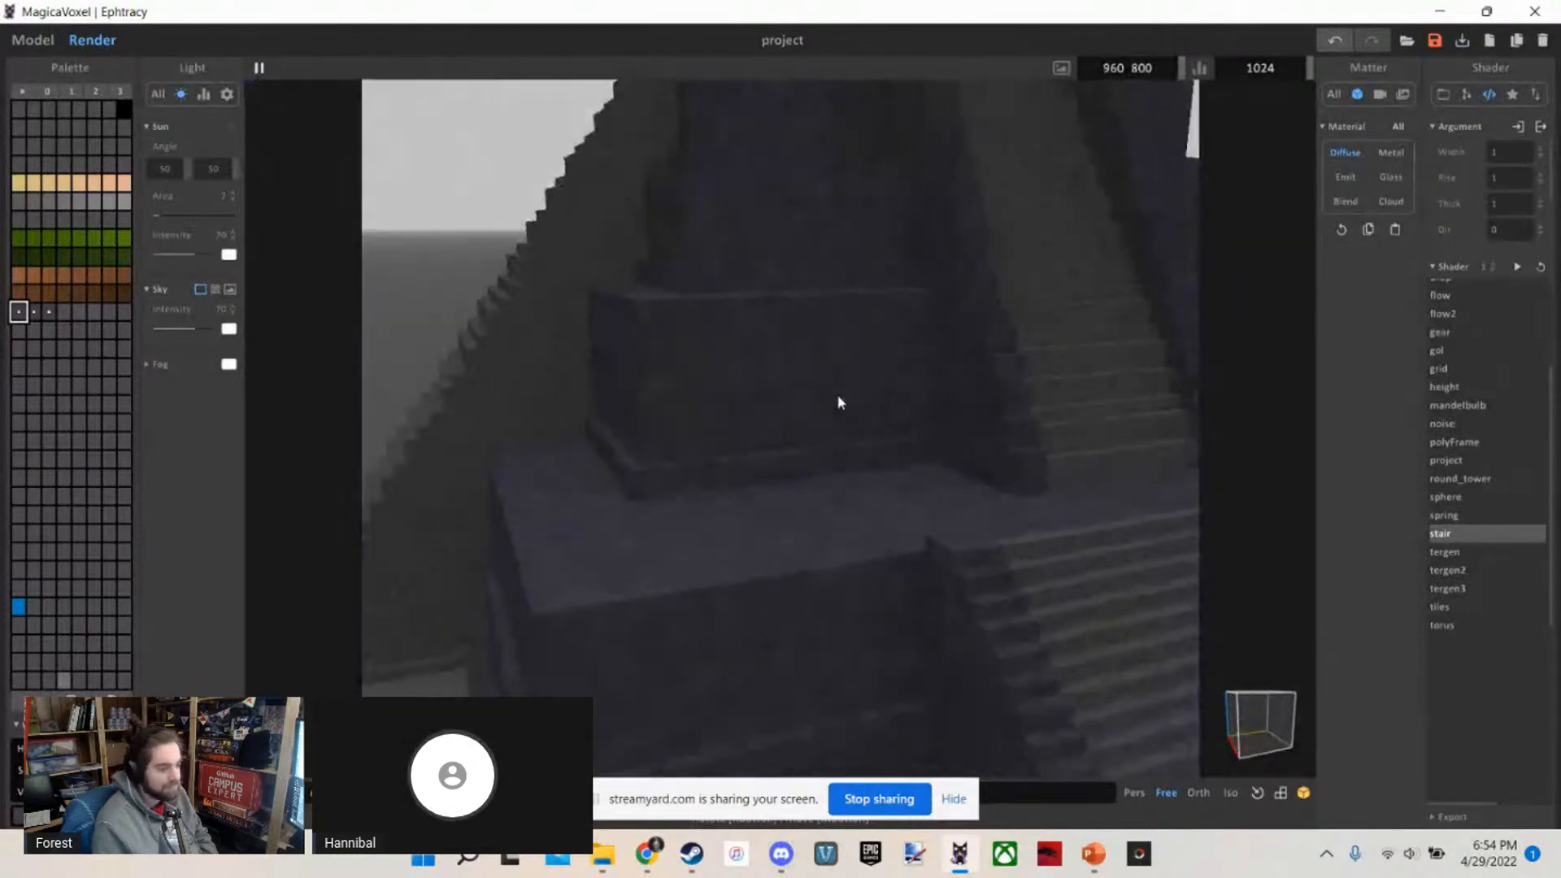
key("w")
key("s")
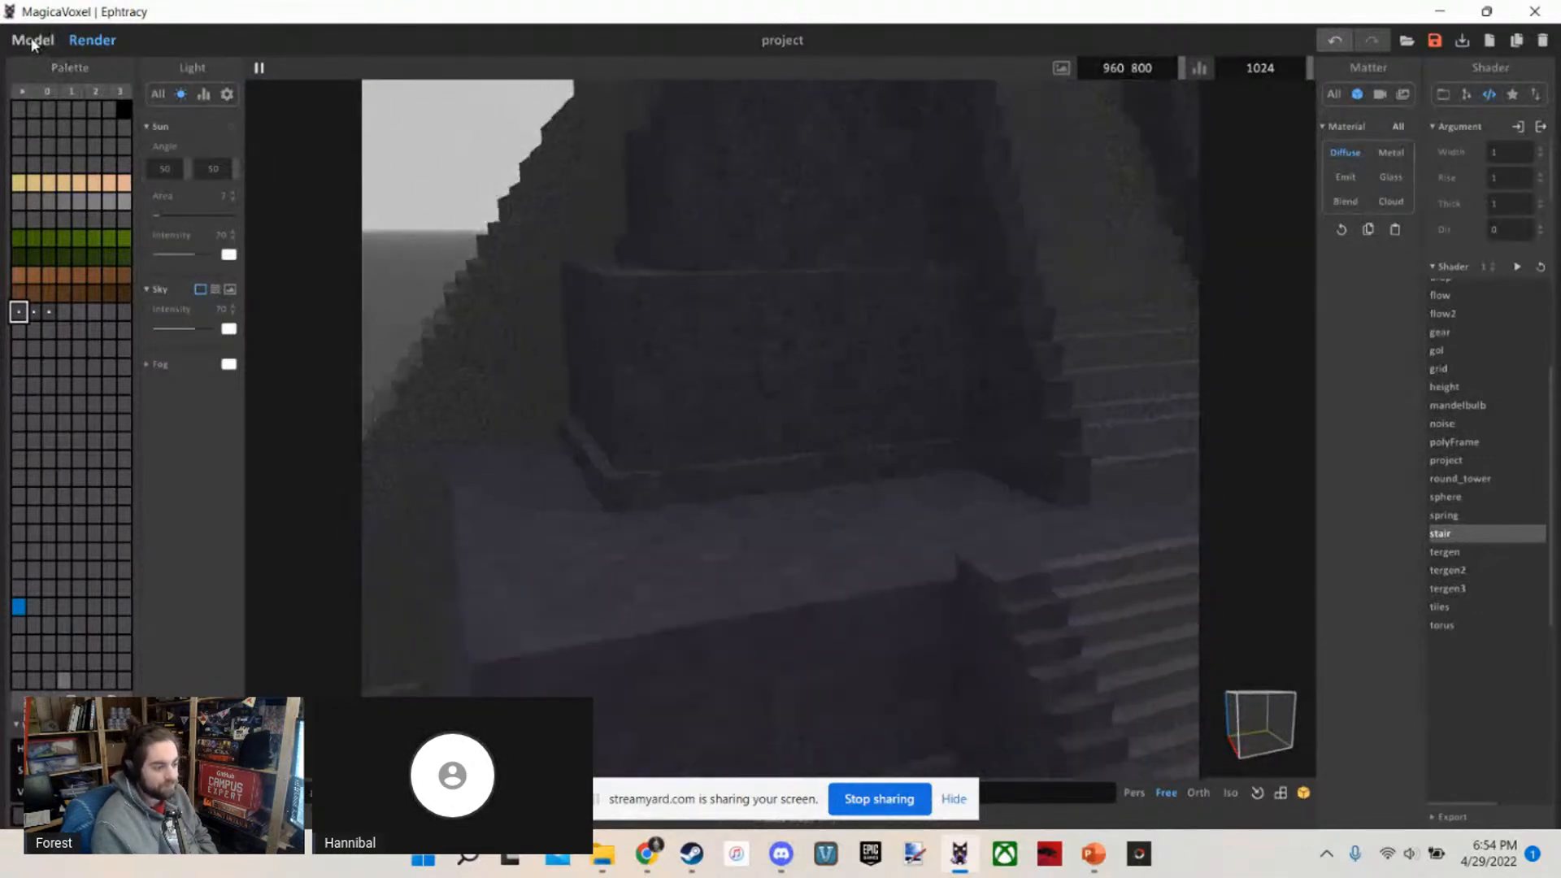
left_click(33, 40)
Pick the second purple-grey palette shade and examine the temple from afar and at the lower platform's front corner
scroll(396, 270, "down", 5)
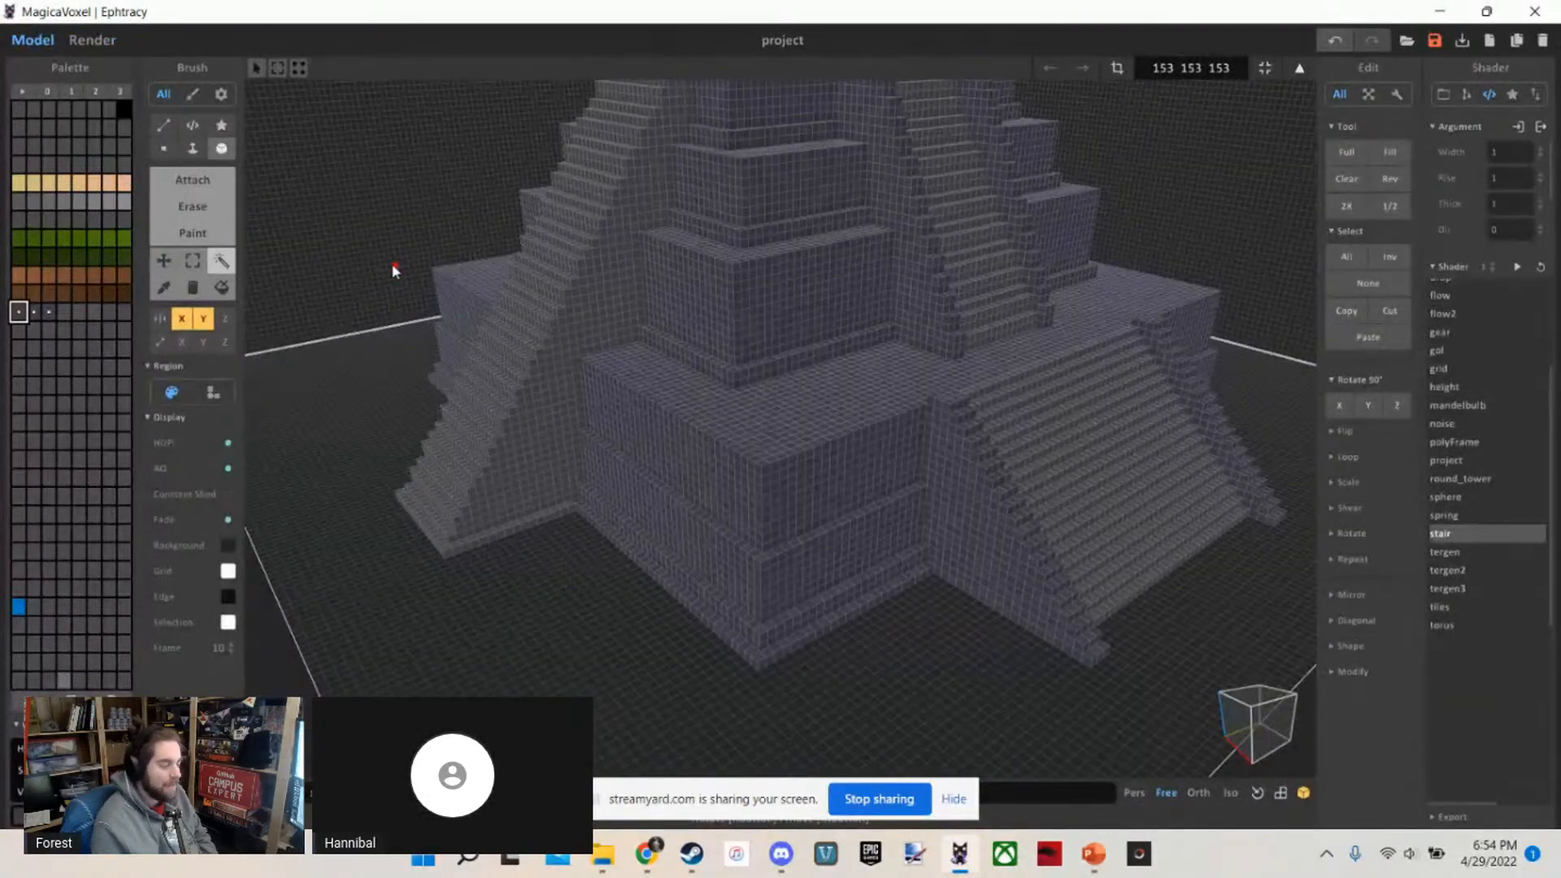
scroll(396, 269, "down", 5)
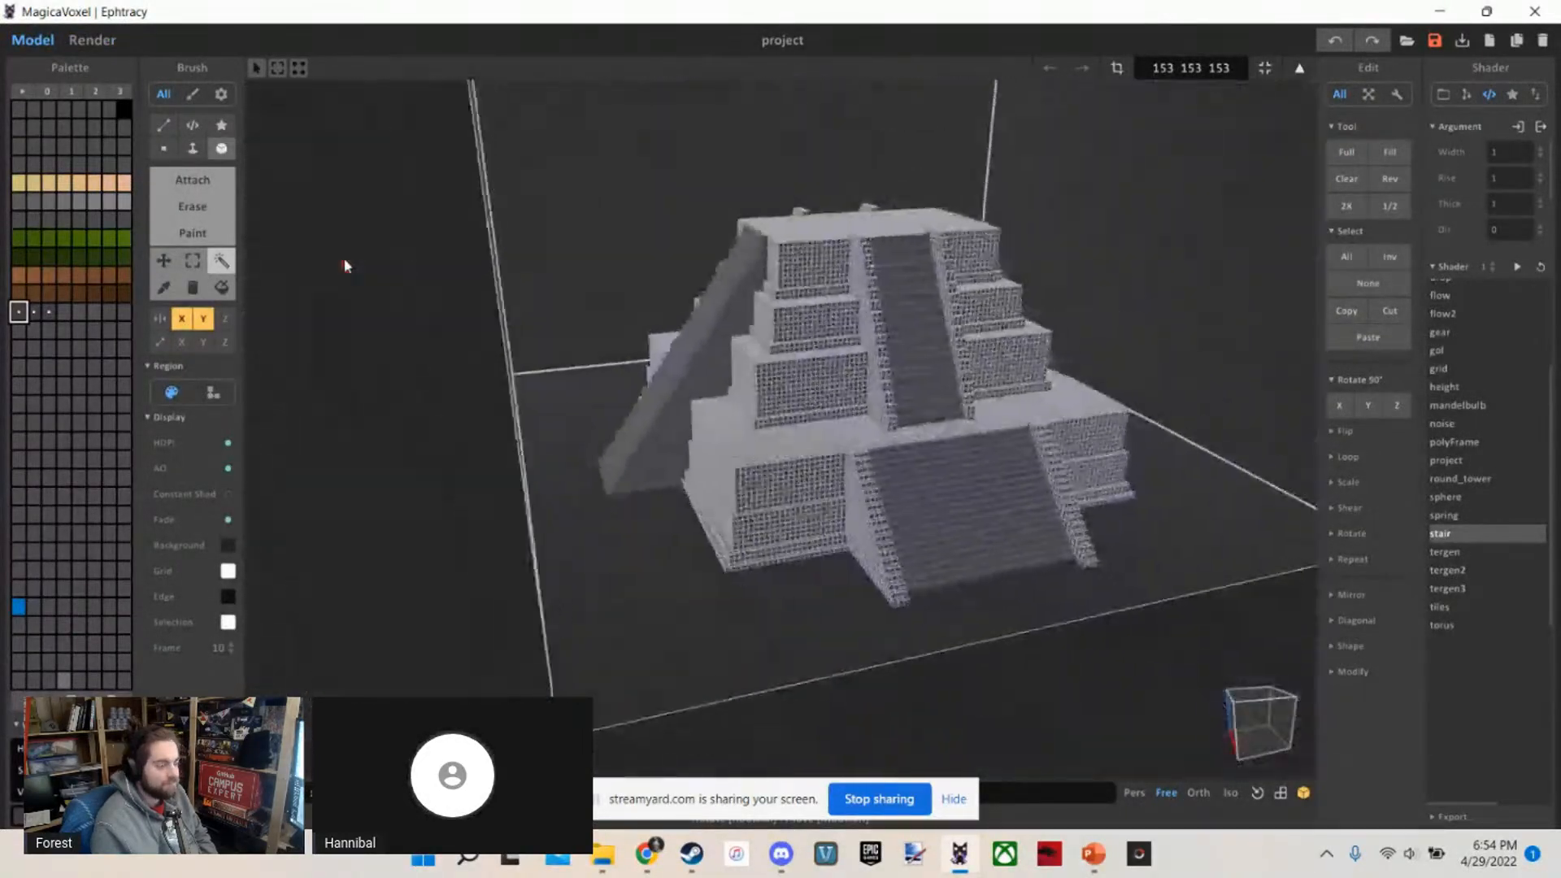
scroll(343, 258, "up", 5)
left_click(32, 311)
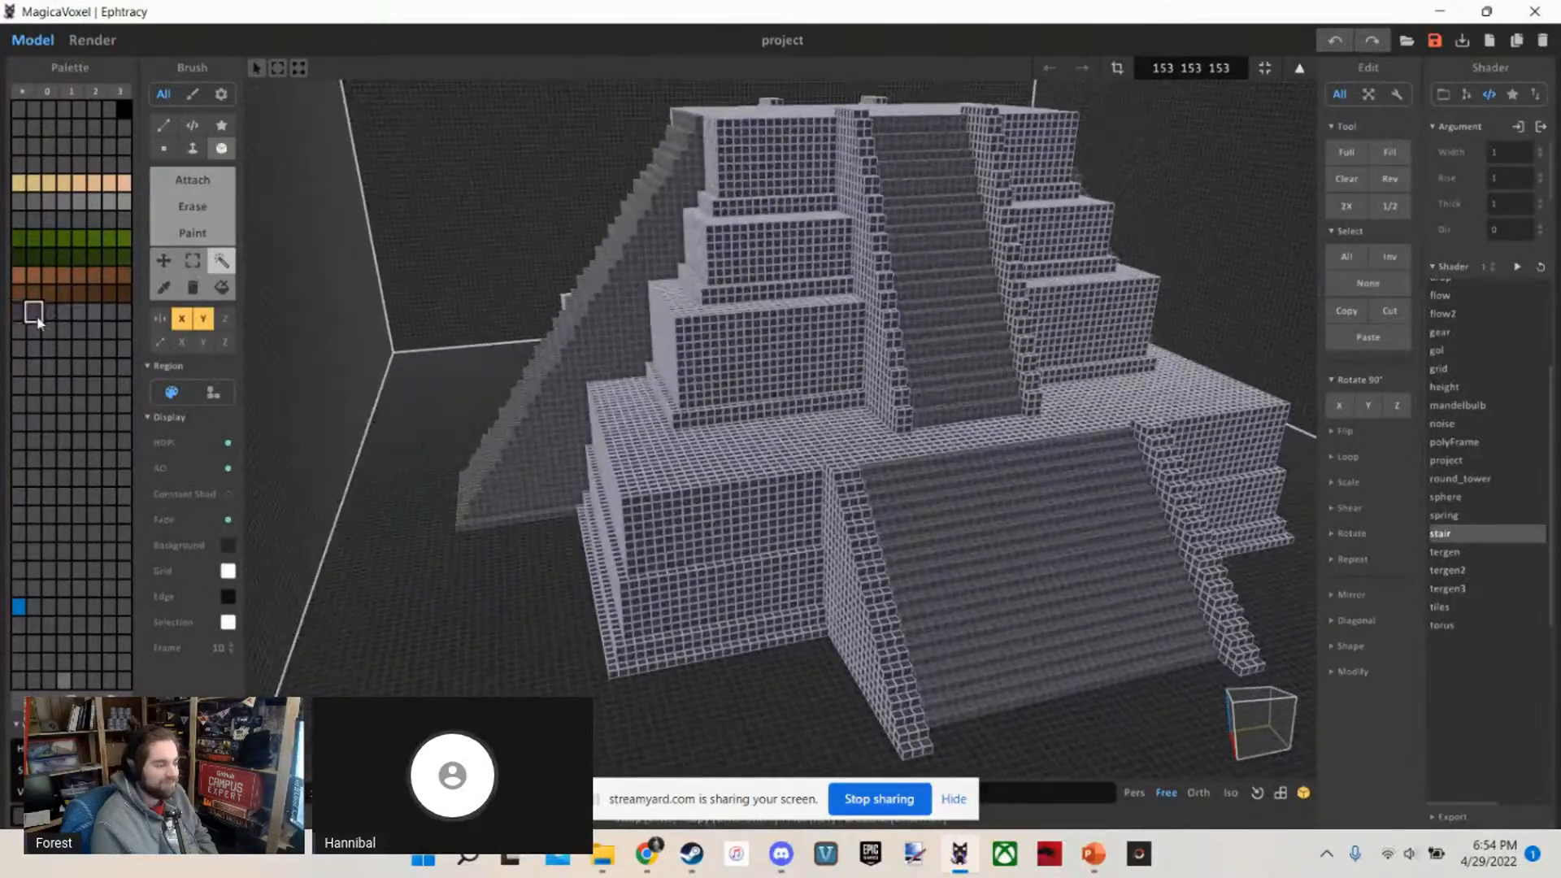
scroll(501, 354, "up", 2)
scroll(501, 355, "down", 3)
left_click(425, 569)
scroll(424, 569, "up", 3)
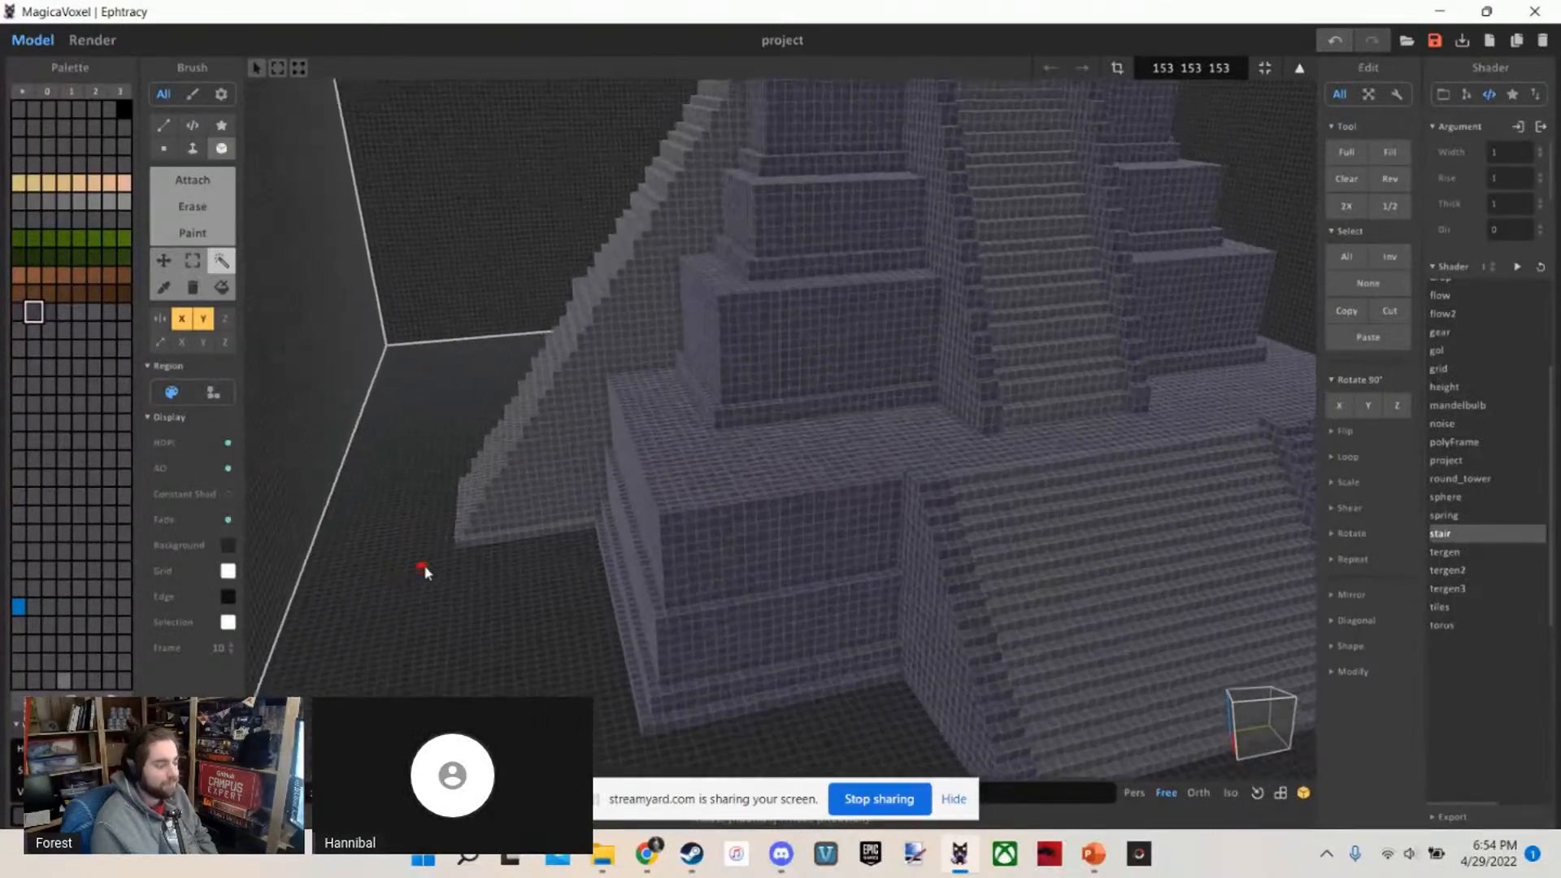
scroll(425, 569, "up", 4)
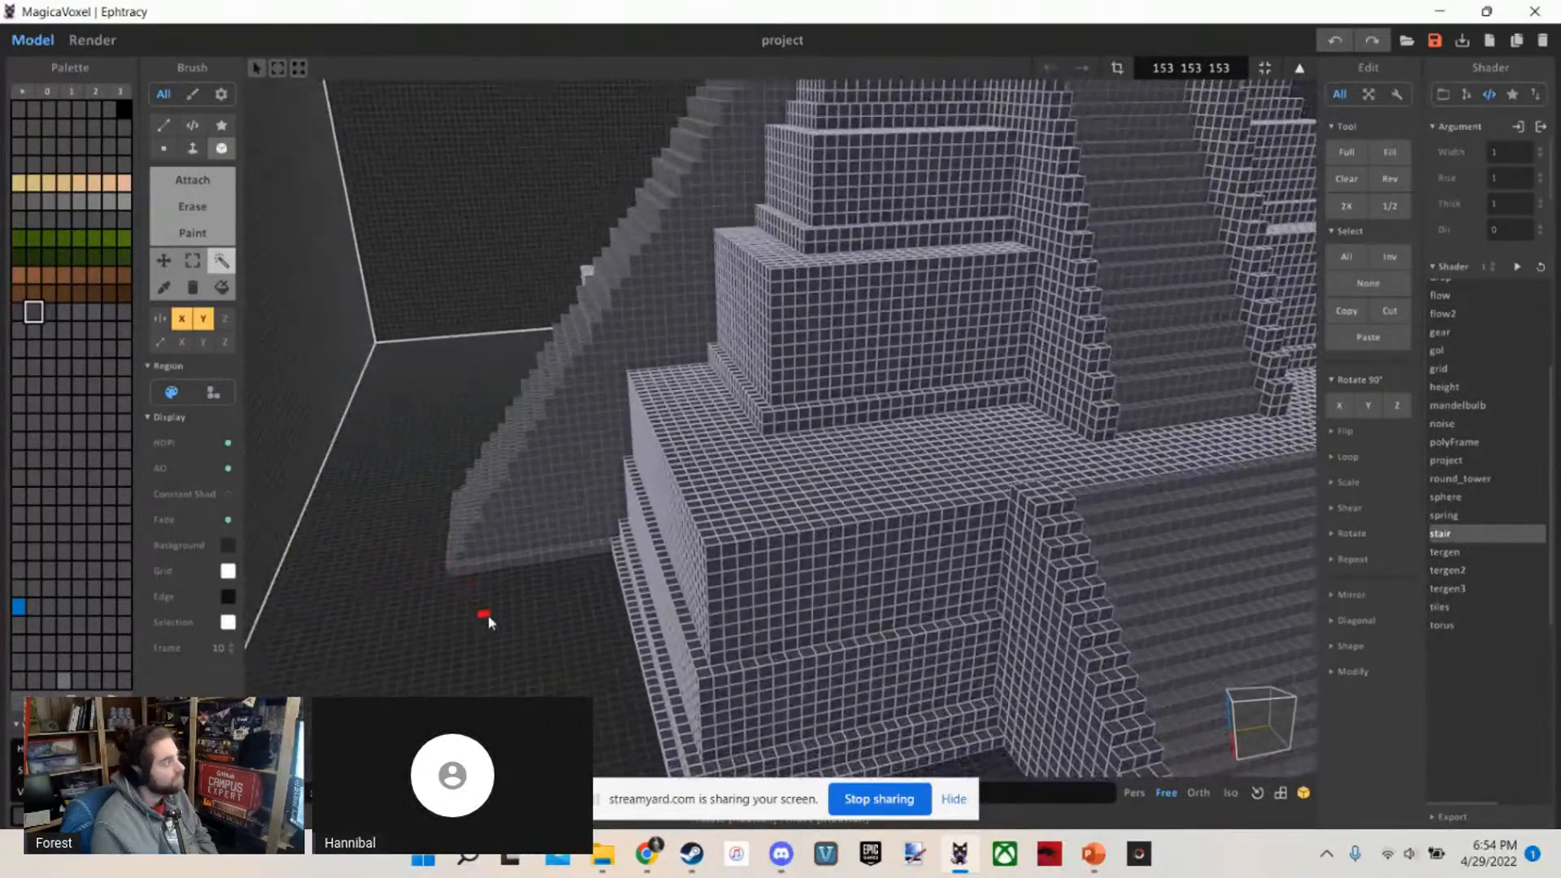
left_click(488, 615)
scroll(492, 610, "down", 2)
mouse_move(491, 610)
right_mouse_down()
mouse_move(498, 584)
mouse_move(494, 613)
right_mouse_up()
Set up a size 1 3D Voxel brush in Attach mode with the third purple-grey palette shade
scroll(494, 613, "up", 2)
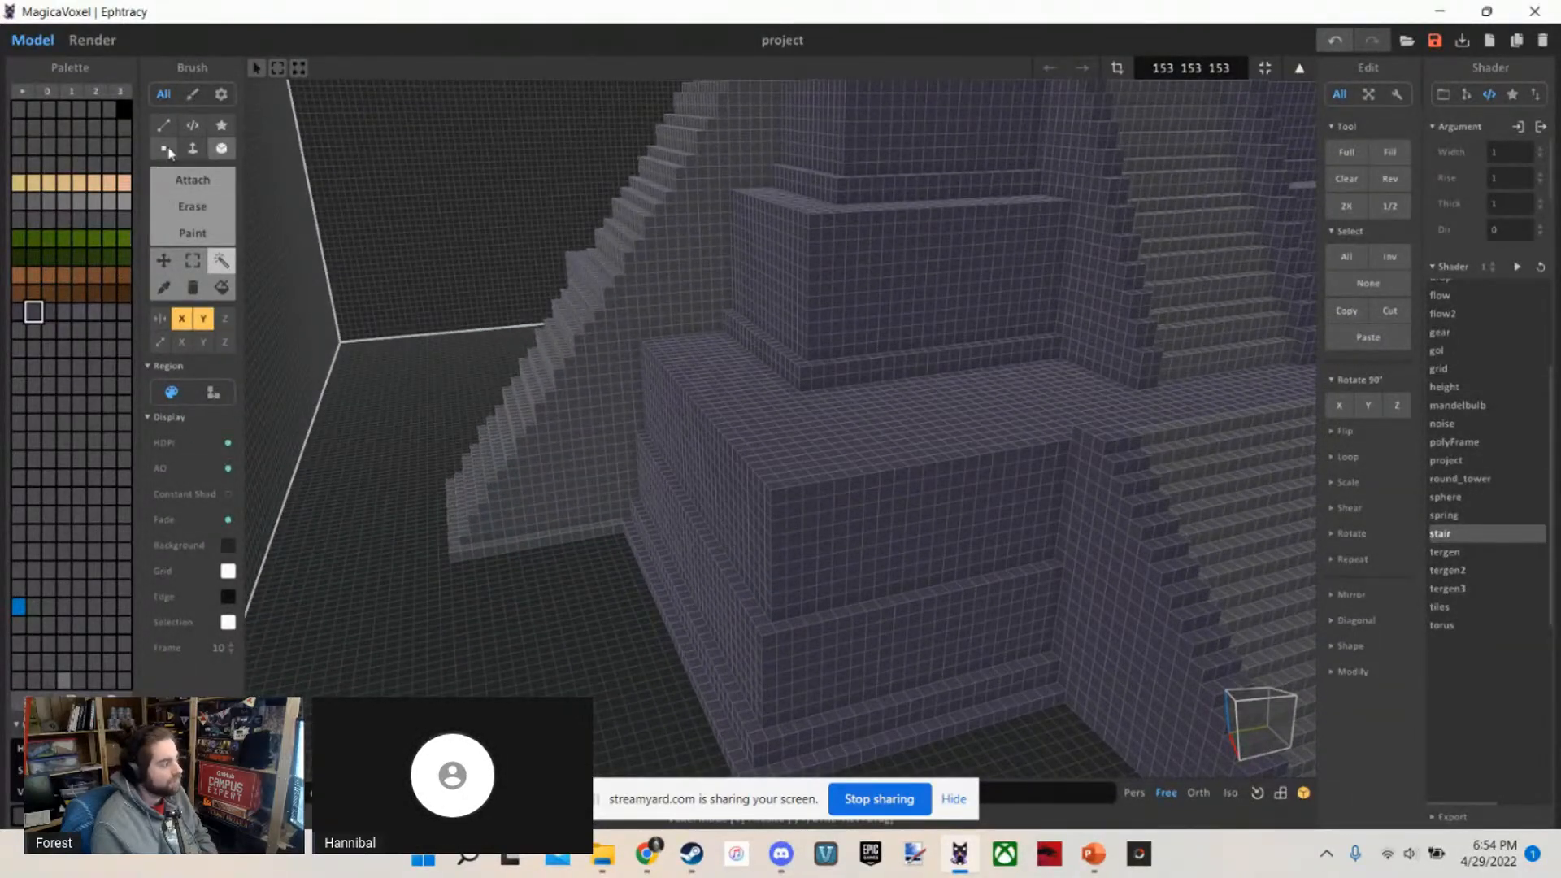
scroll(358, 292, "up", 4)
scroll(325, 285, "down", 3)
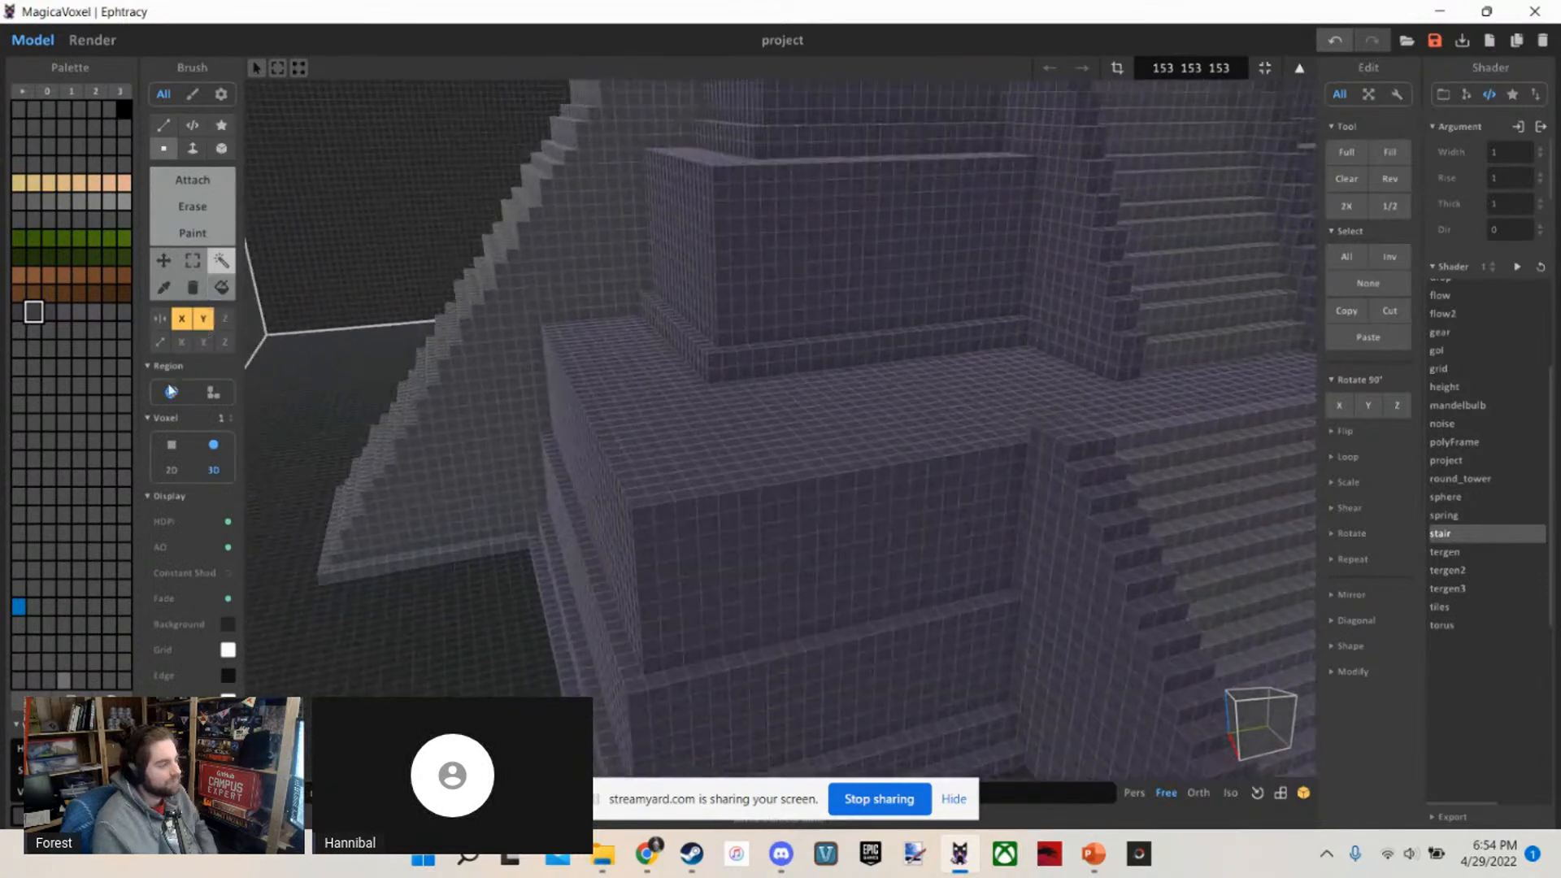
scroll(292, 269, "up", 3)
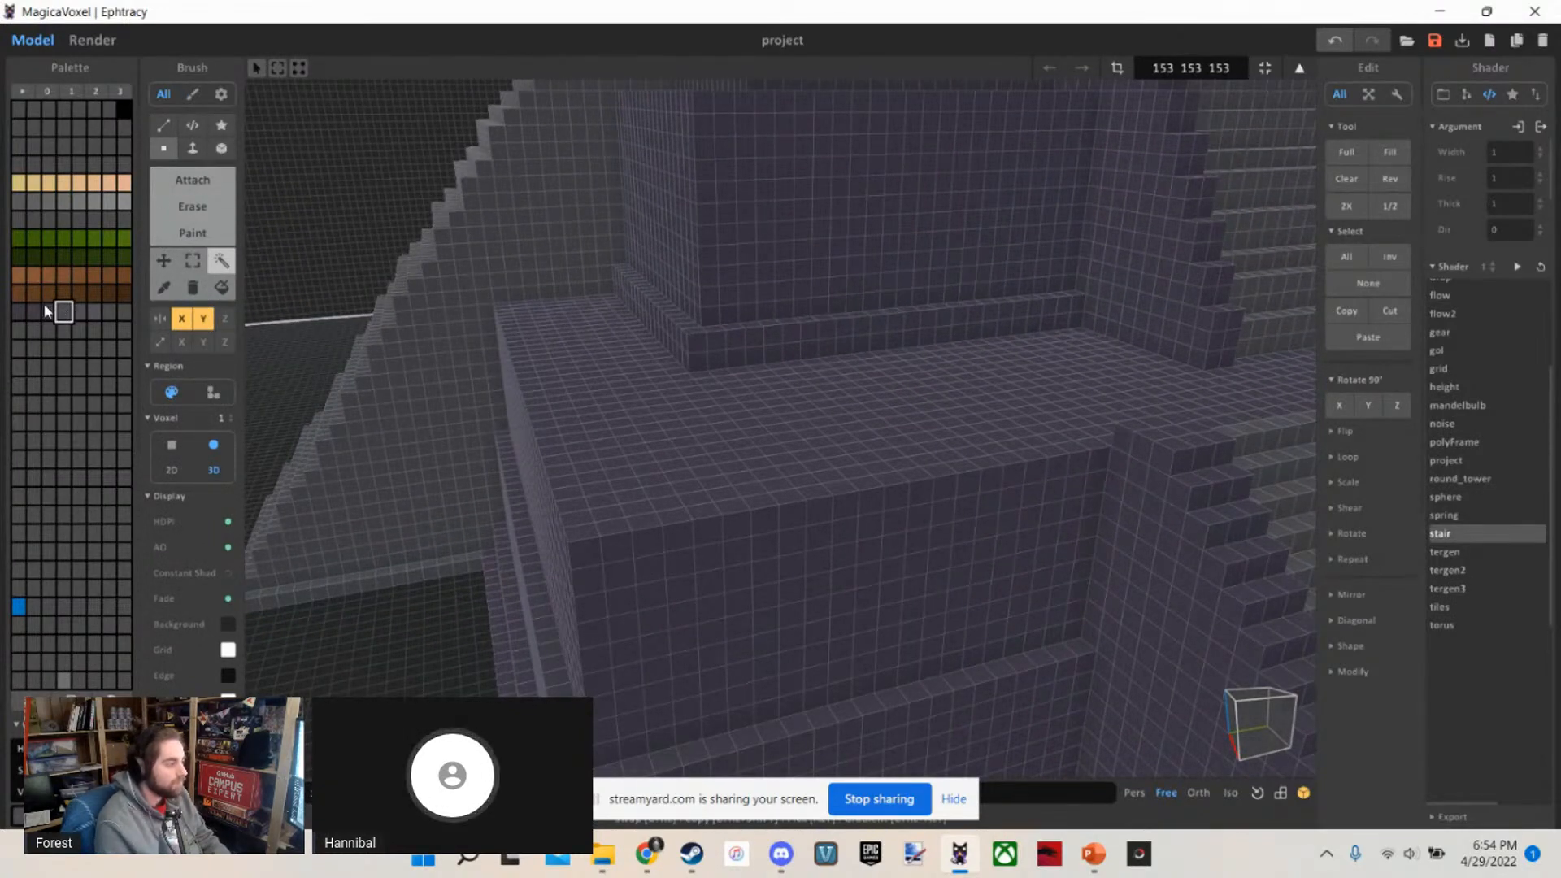
scroll(201, 338, "down", 3)
scroll(114, 365, "up", 3)
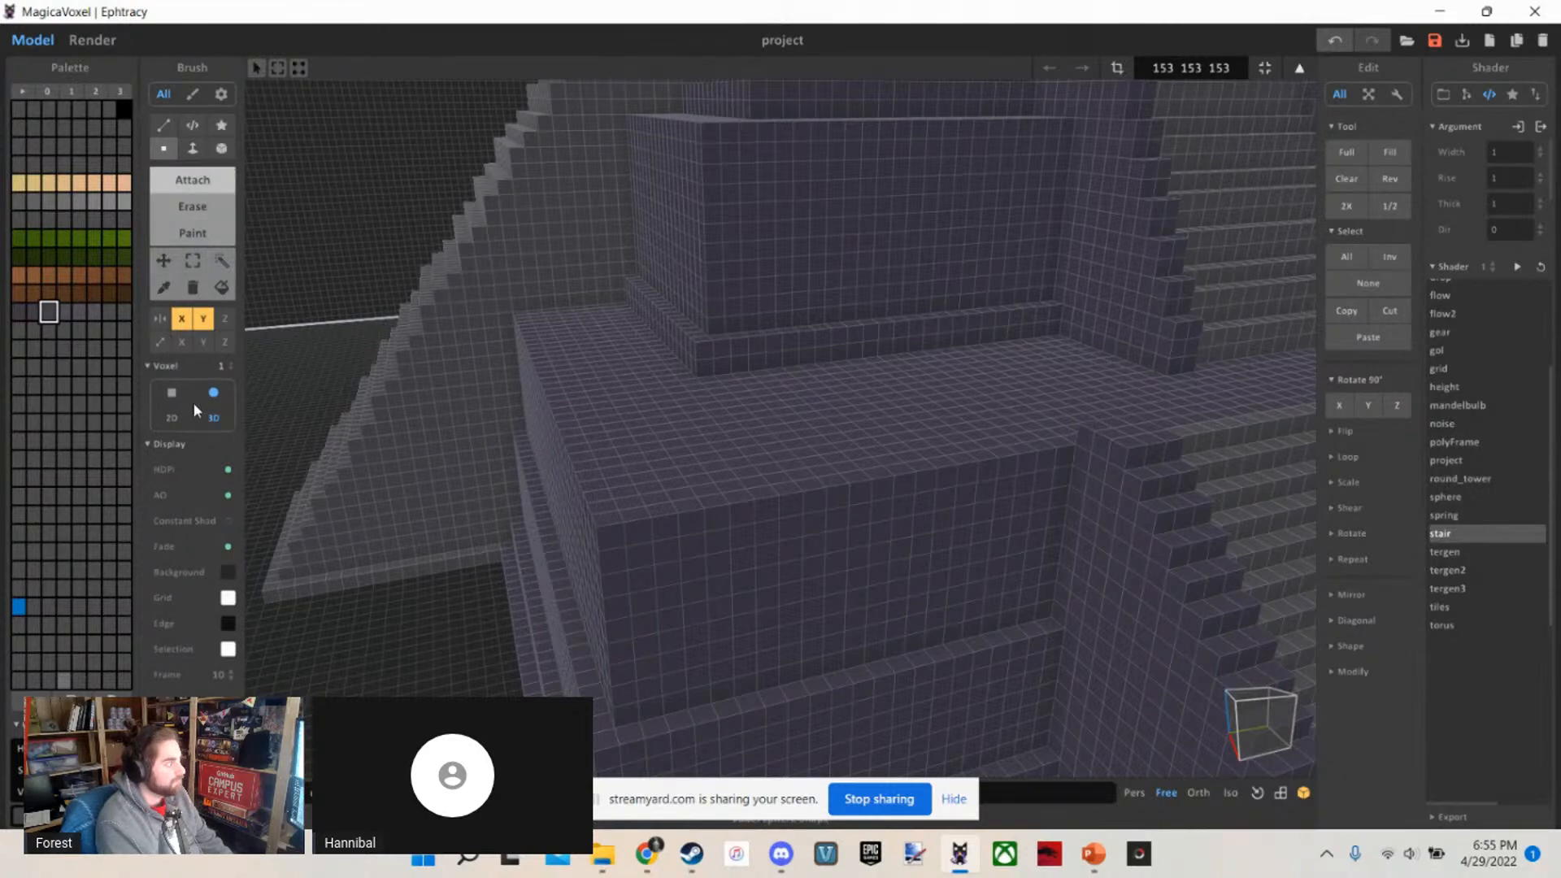
scroll(620, 478, "up", 2)
scroll(638, 439, "down", 4)
Try a freehand stroke of attached voxels across the lower platform's front edge, undo it and change to Paint mode
mouse_move(785, 468)
left_mouse_down()
mouse_move(683, 568)
mouse_move(738, 522)
left_mouse_up()
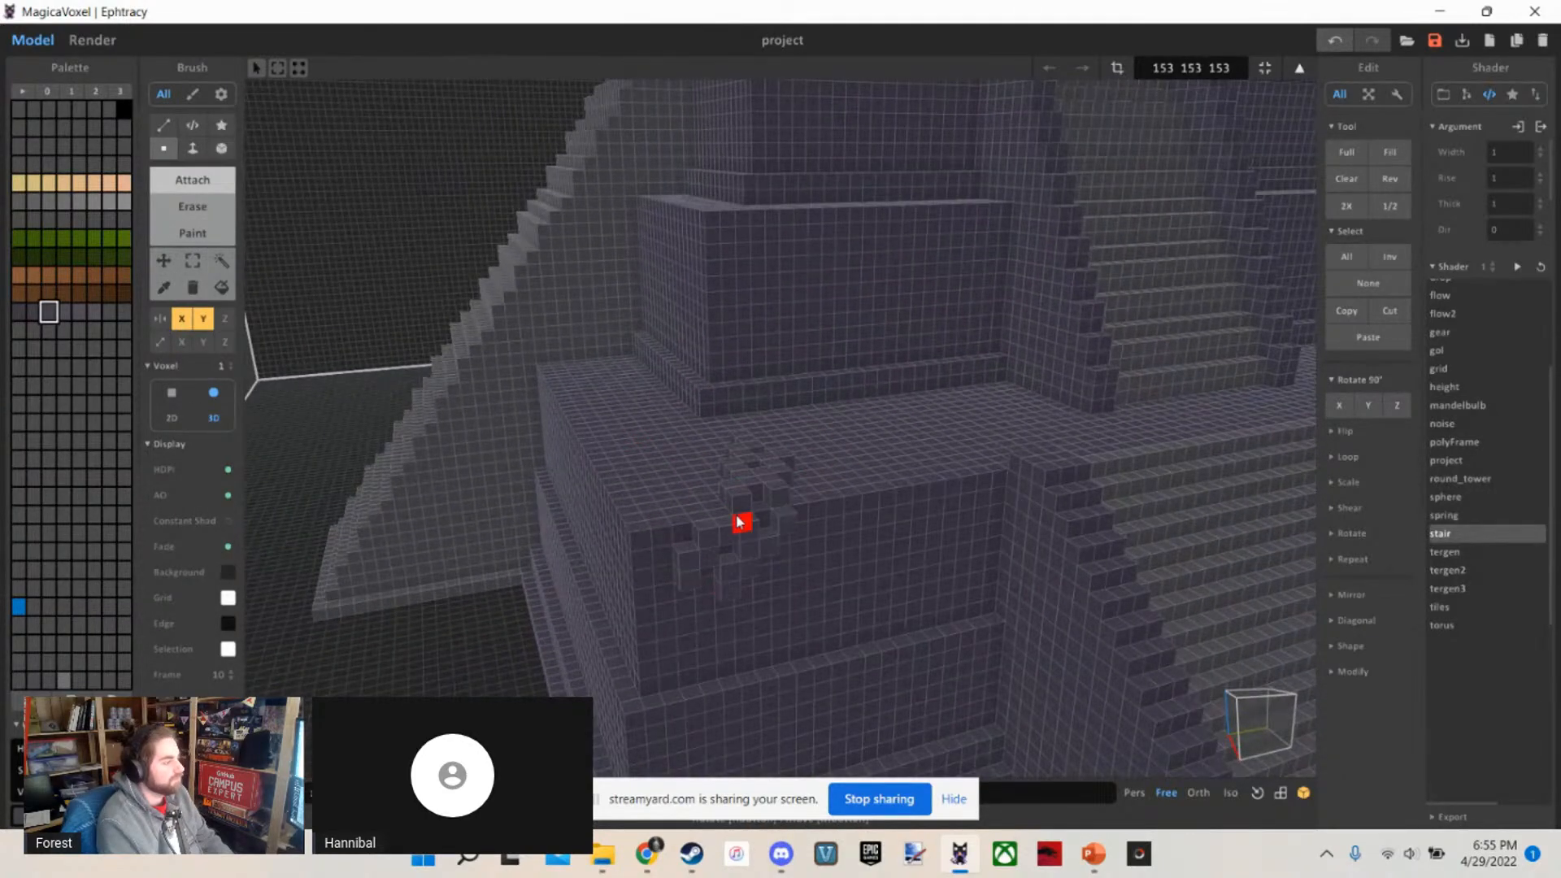
key("g")
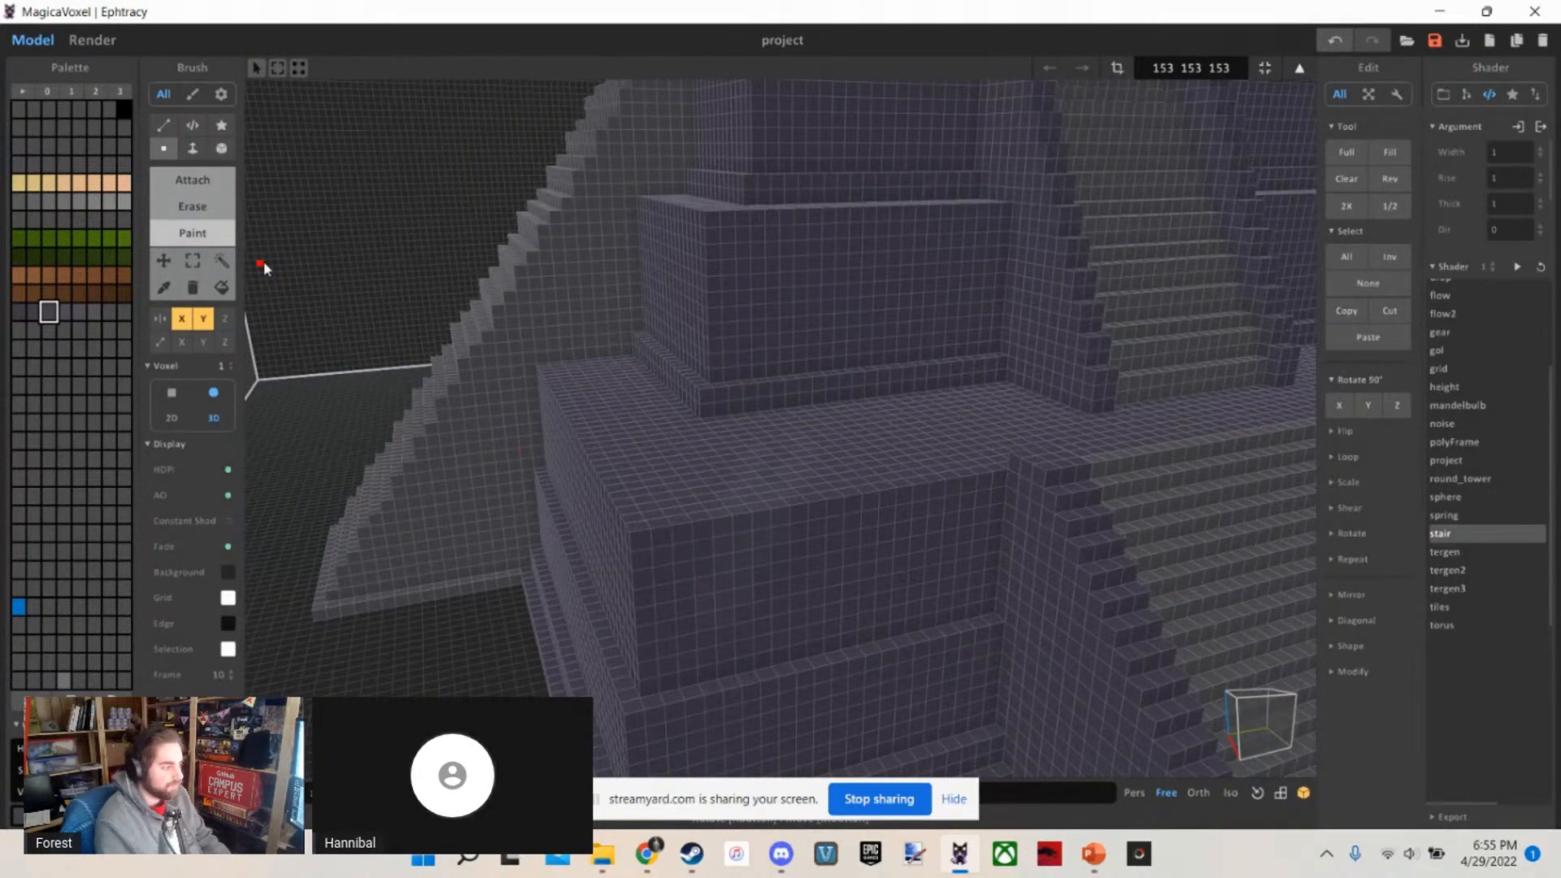
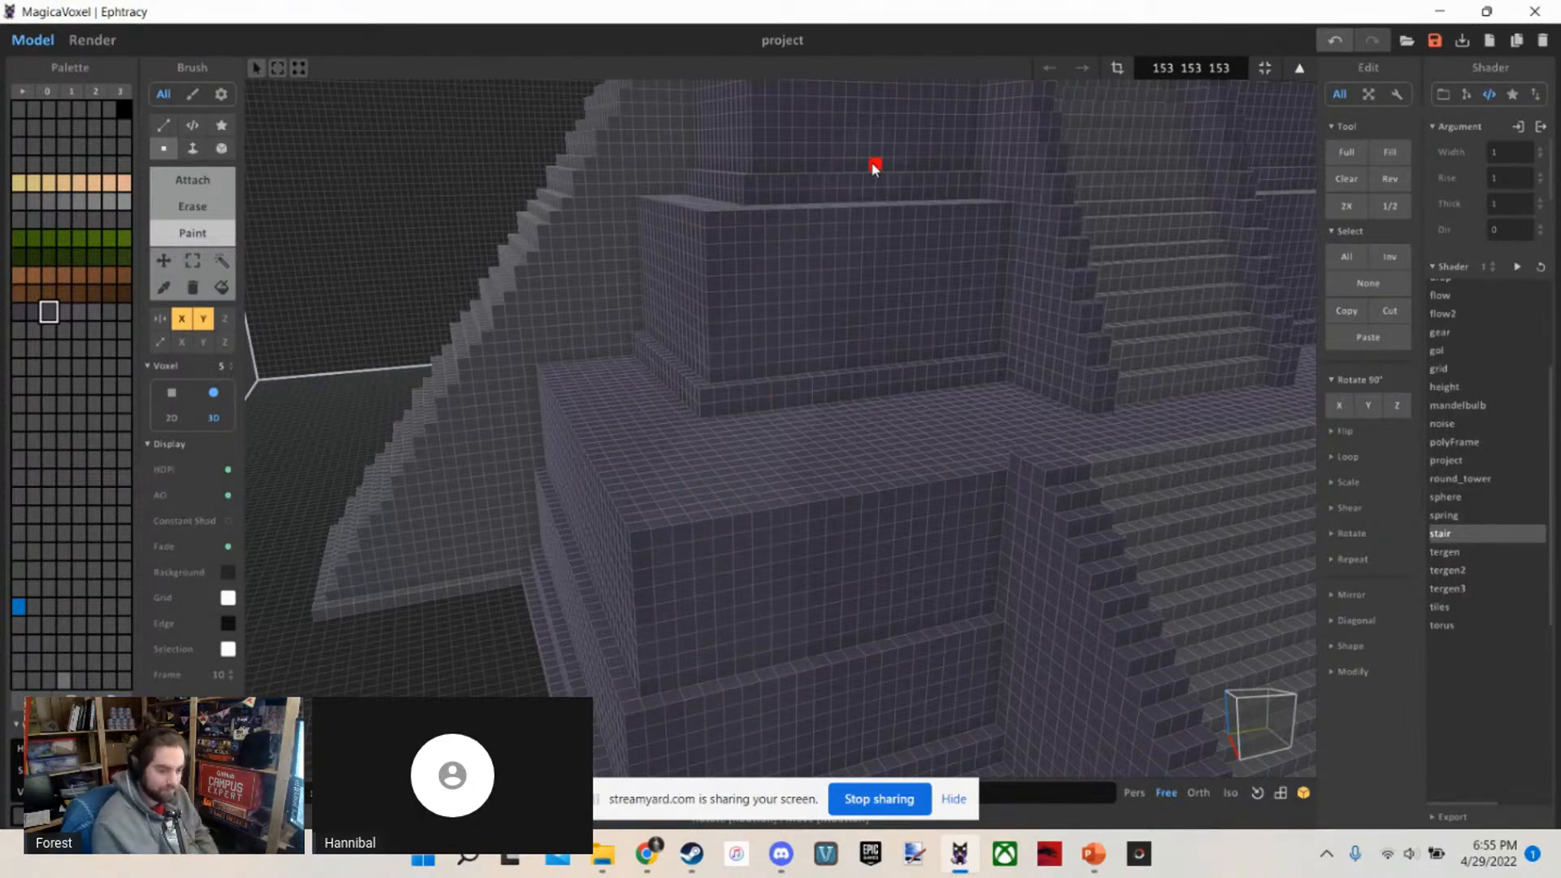
Try a diagonal size 5 3D brush stroke in the third purple-grey shade down the front tiers and platform, then select the painted region
right_click_drag(871, 163, 825, 326)
scroll(824, 326, "down", 5)
scroll(750, 399, "up", 4)
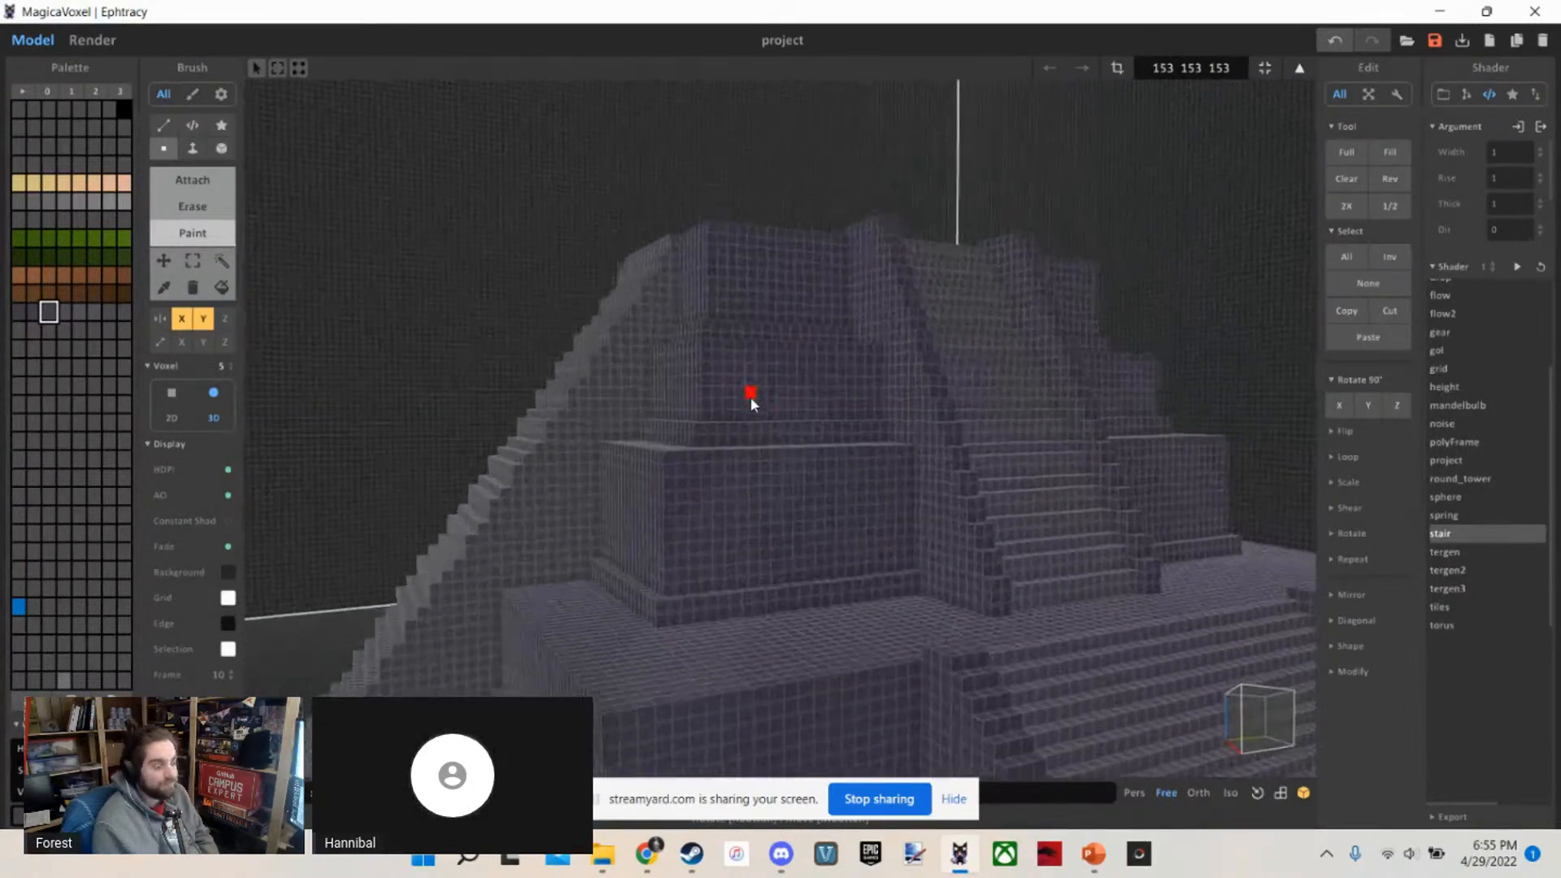
scroll(750, 397, "up", 1)
key("w")
left_click_drag(797, 404, 660, 683)
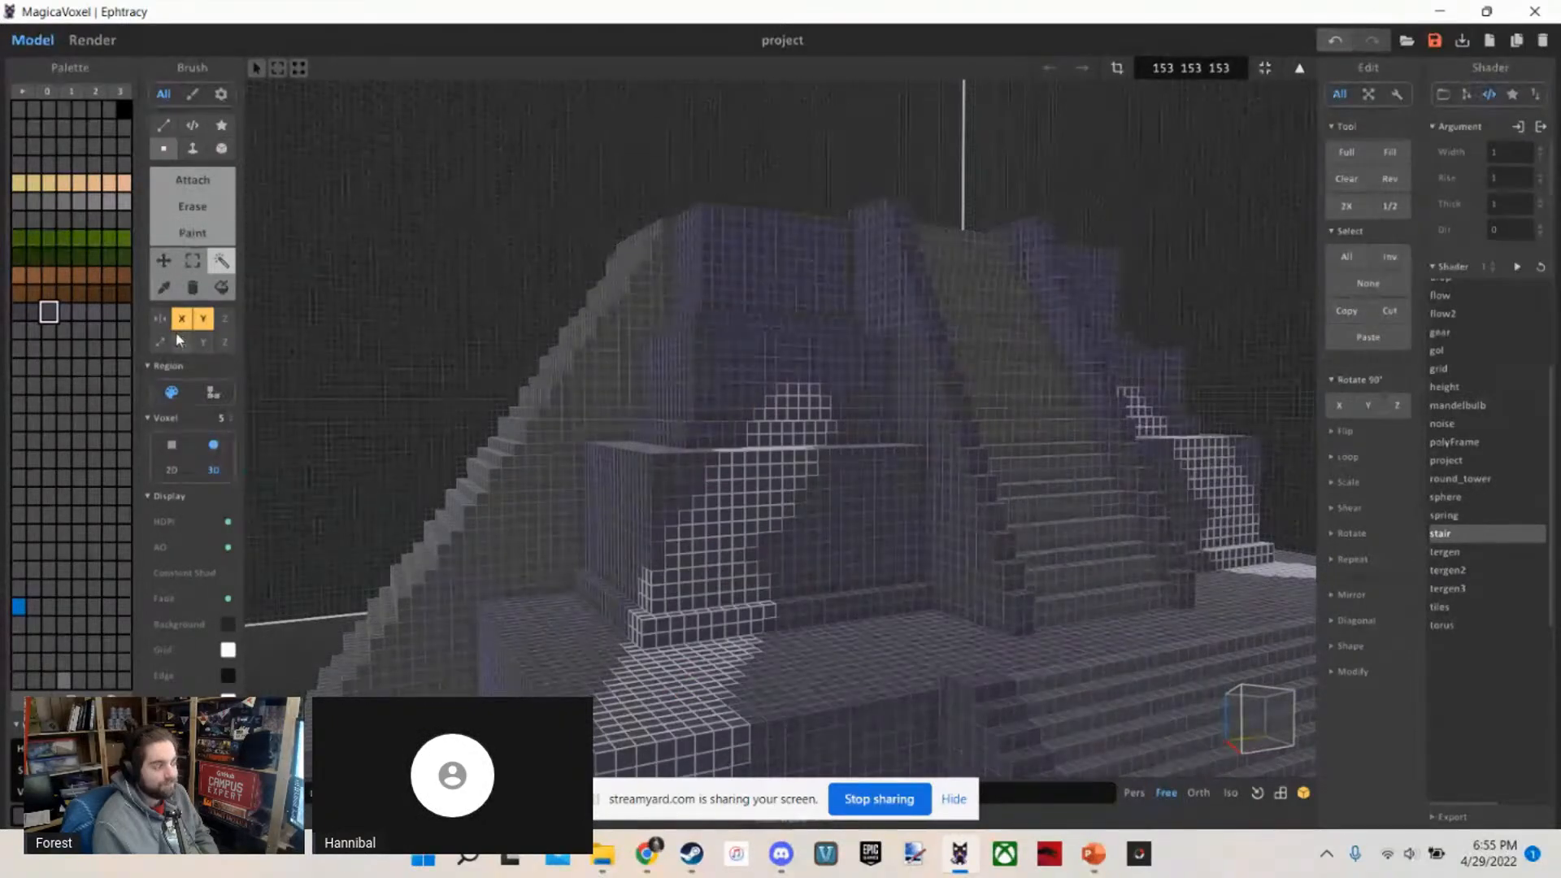
Examine the painted diagonal bands from the front of the temple, both in the model and in the render
scroll(512, 366, "down", 5)
scroll(512, 365, "up", 3)
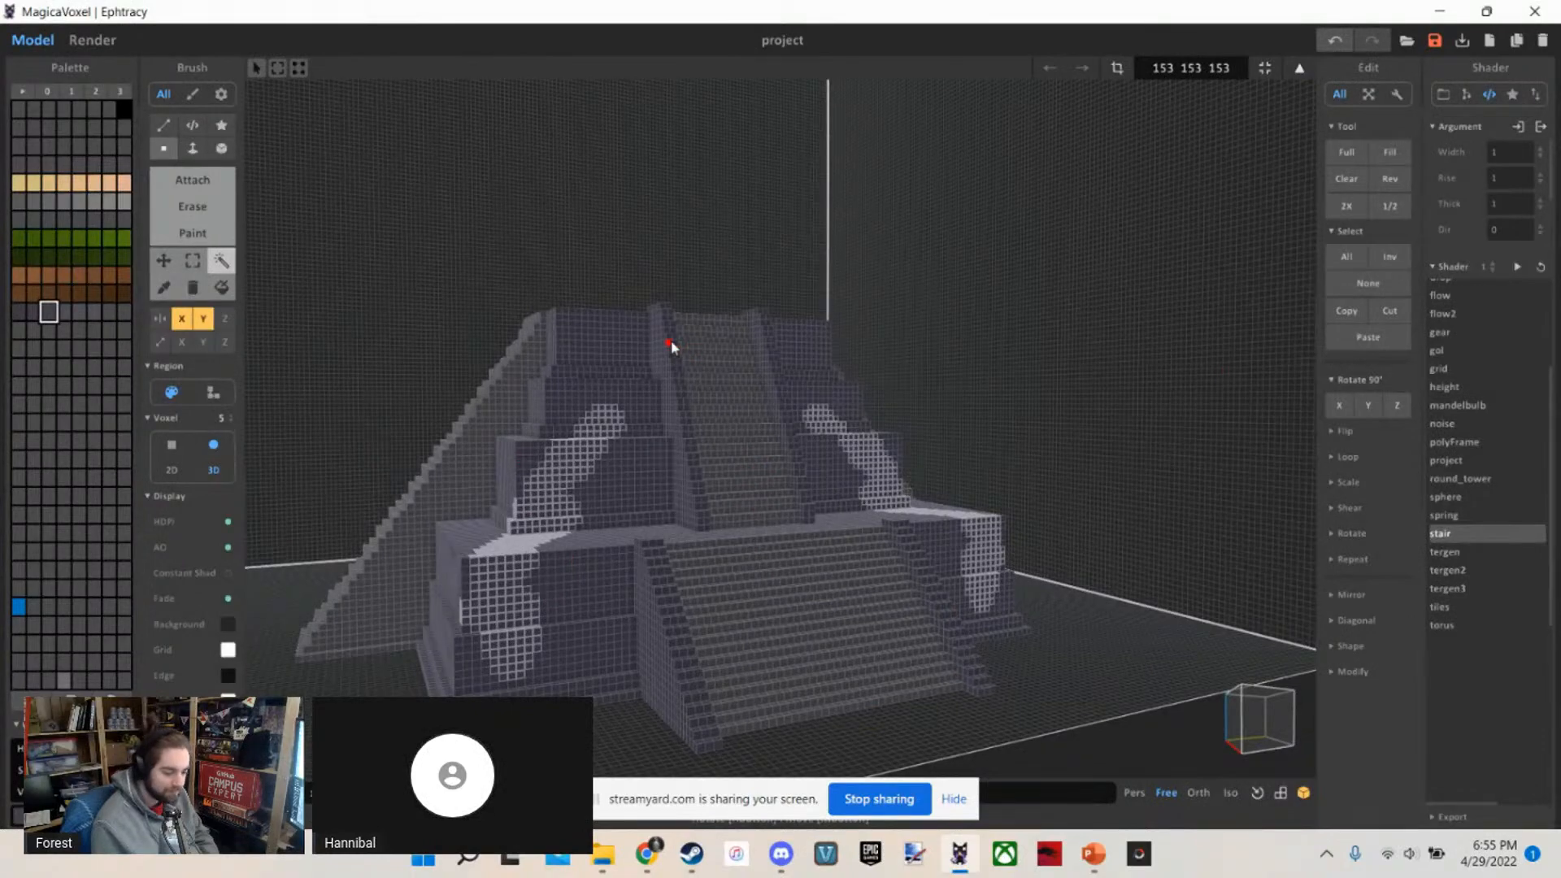
scroll(669, 345, "up", 5)
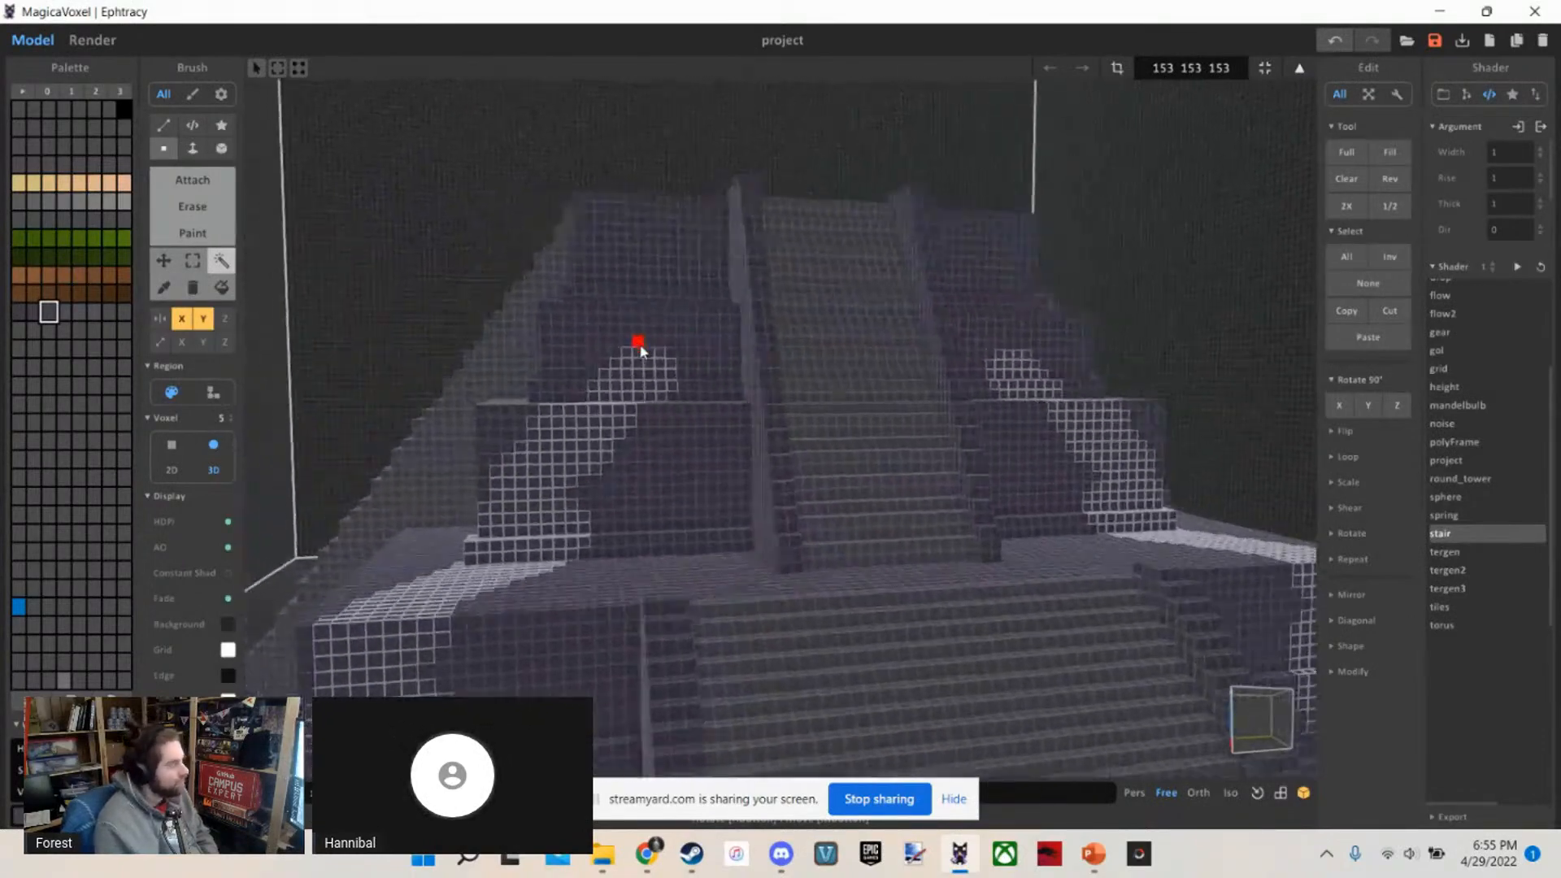
right_click_drag(641, 350, 106, 348)
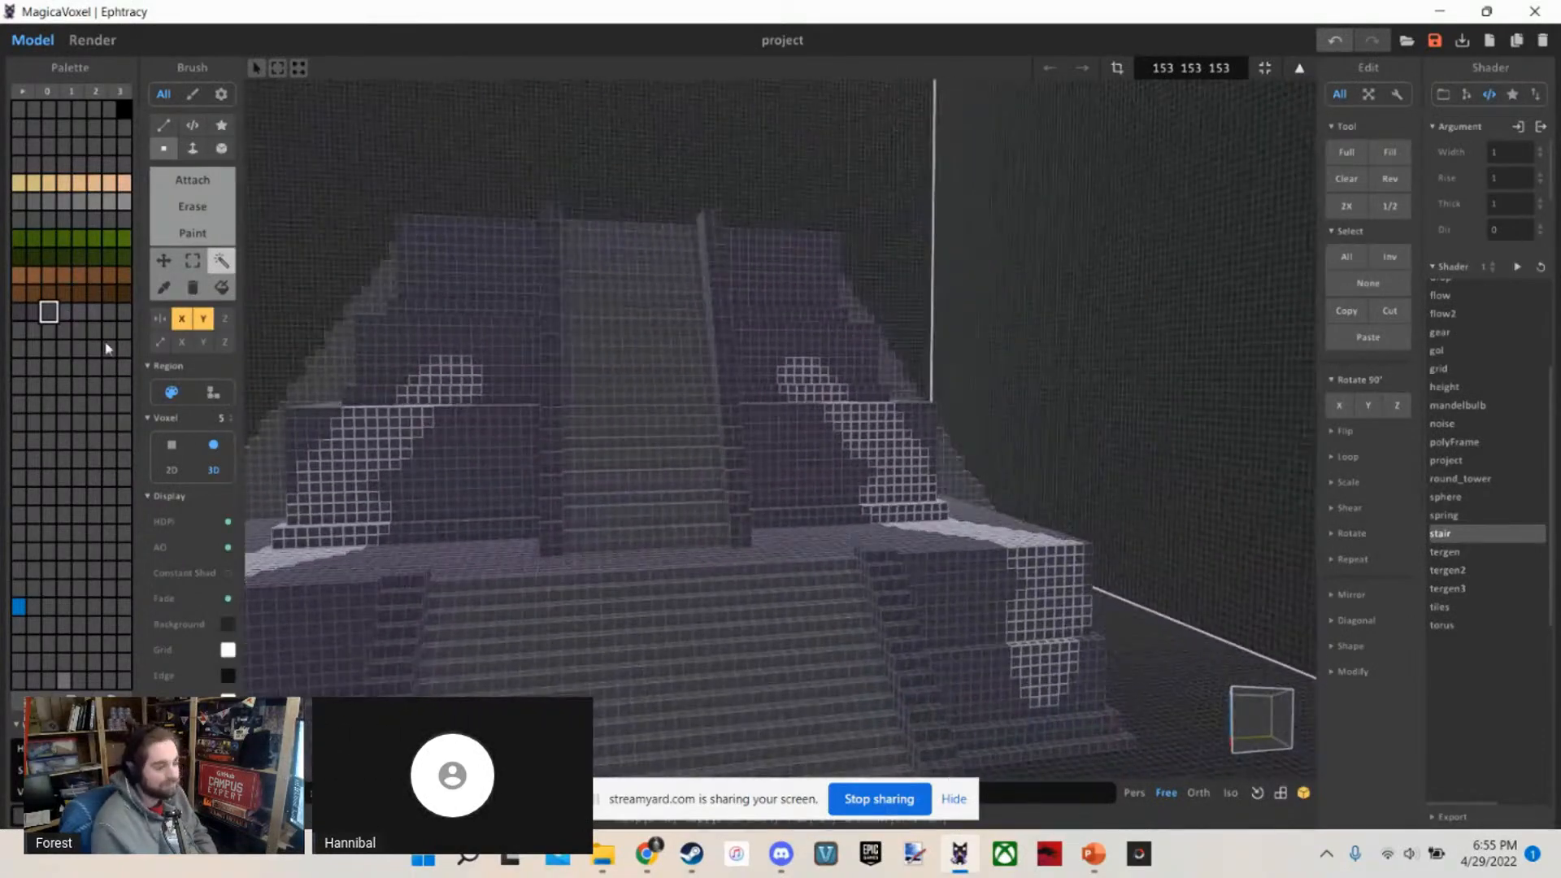
scroll(676, 413, "down", 4)
right_click_drag(464, 394, 900, 564)
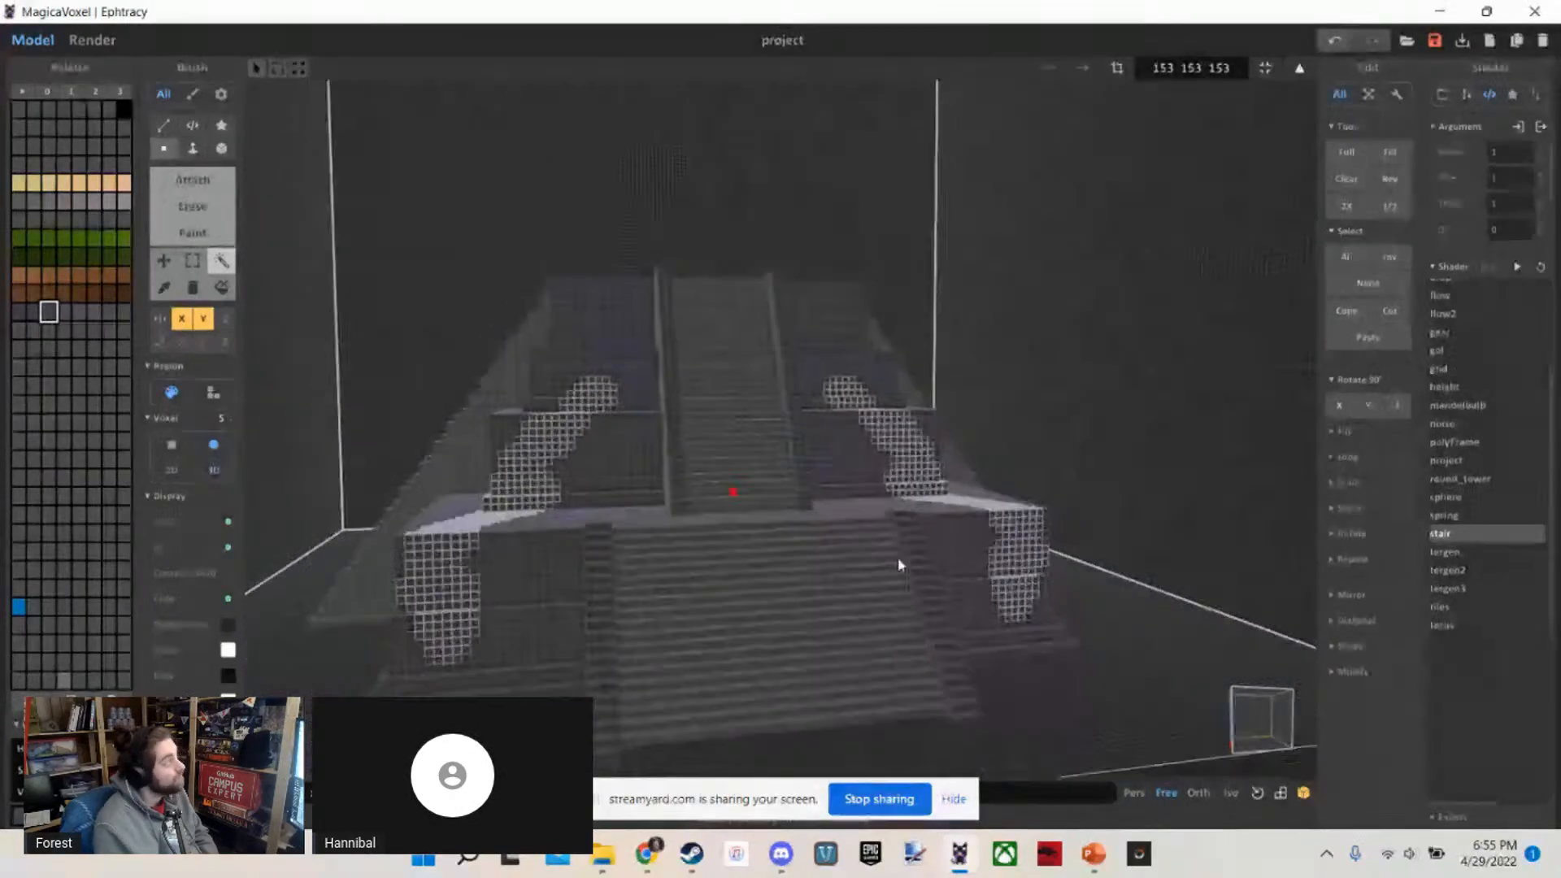
scroll(665, 347, "up", 2)
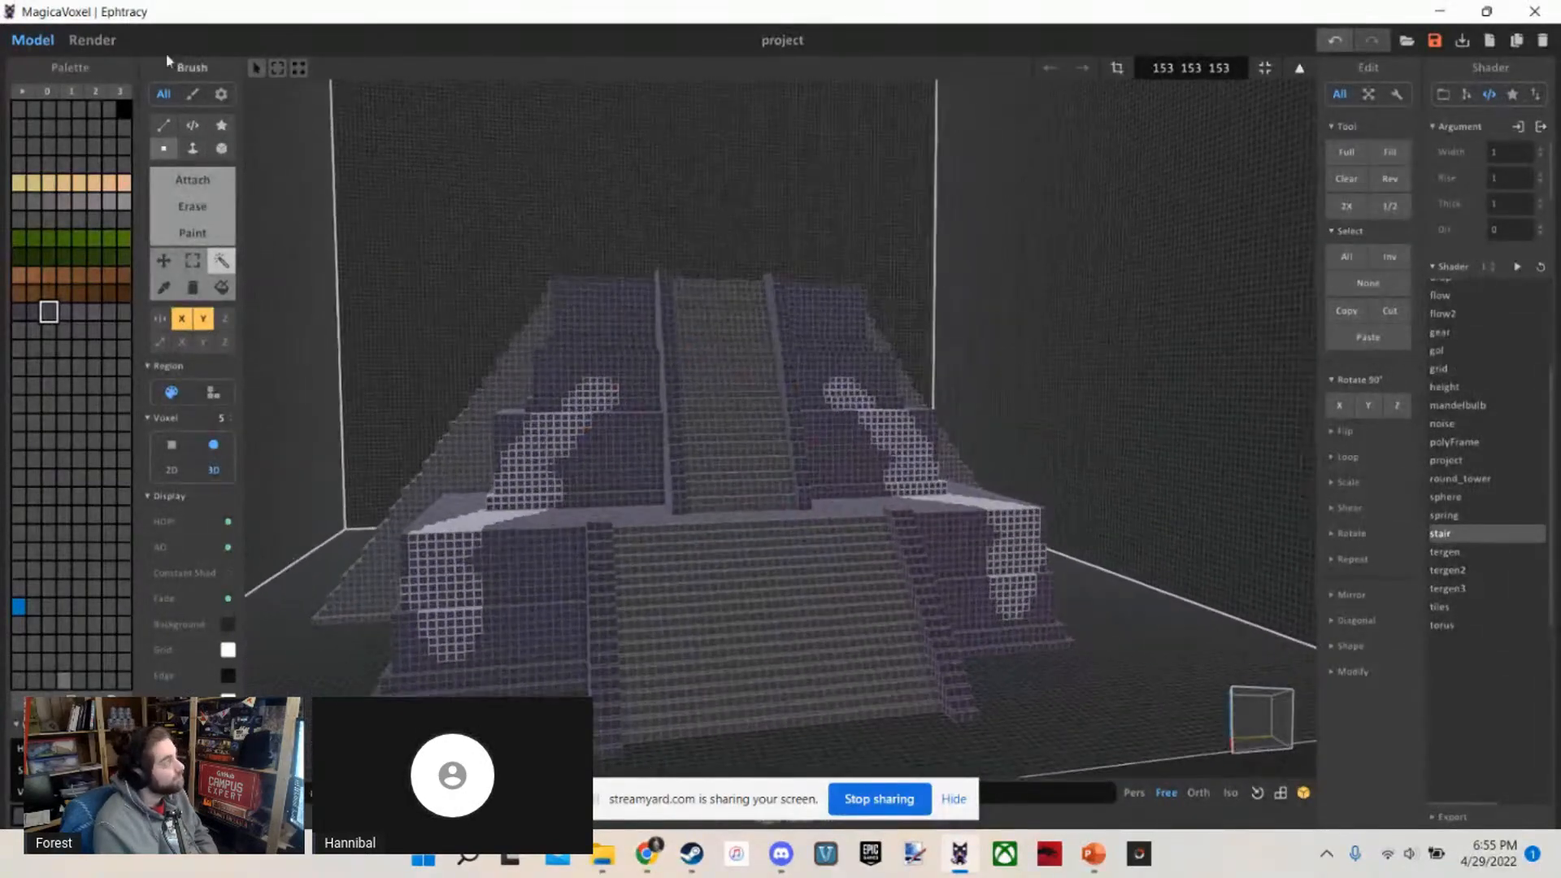
left_click(92, 40)
right_click_drag(554, 286, 531, 288)
key("s")
key("d")
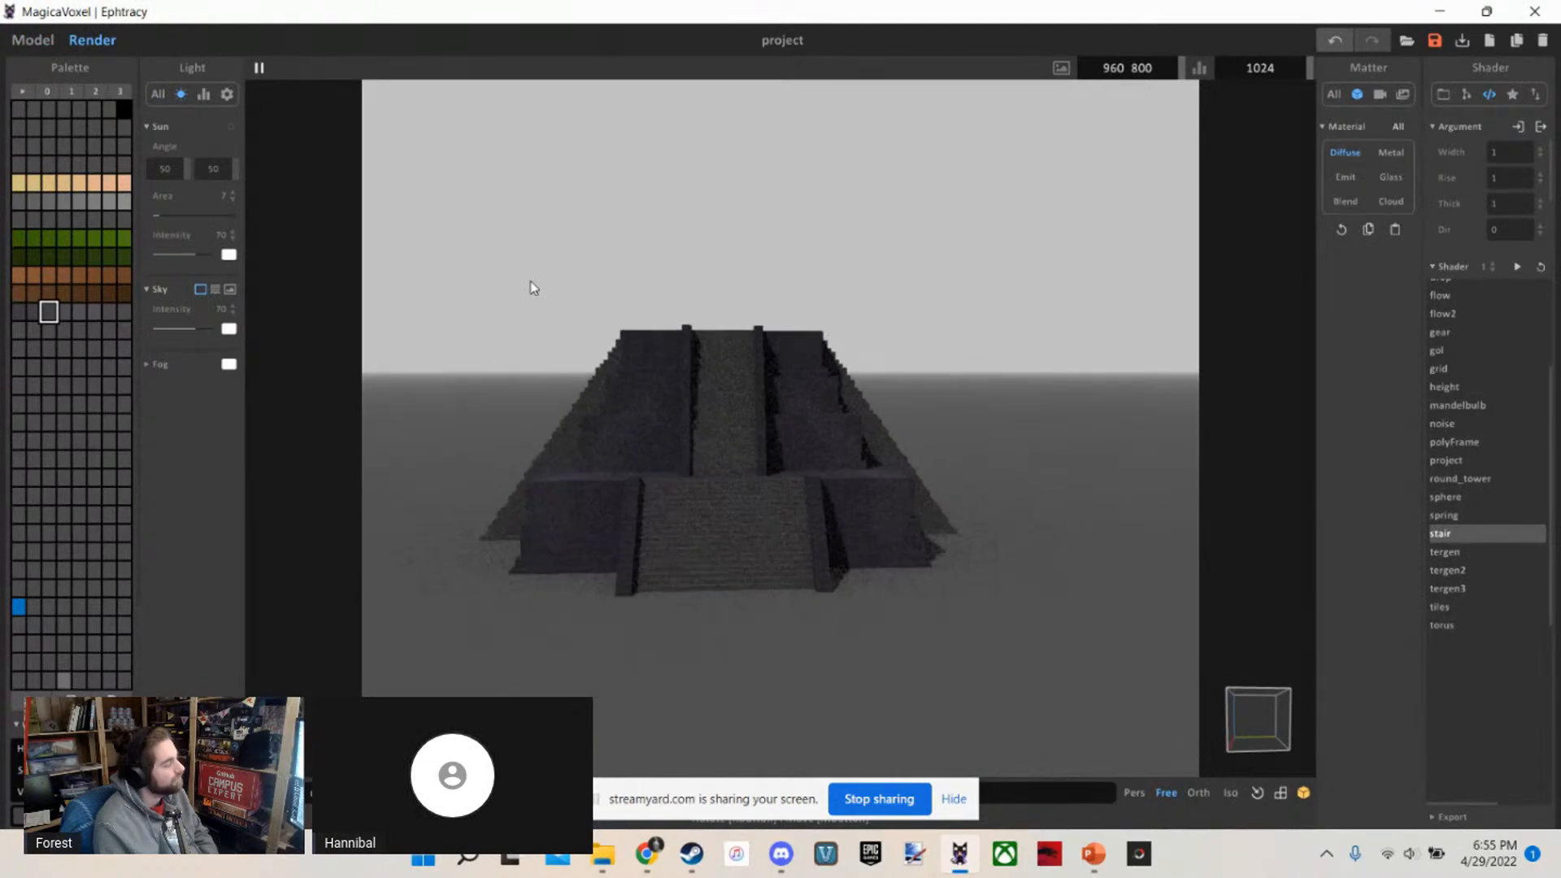
key("a")
key("w")
key("w")
key("a")
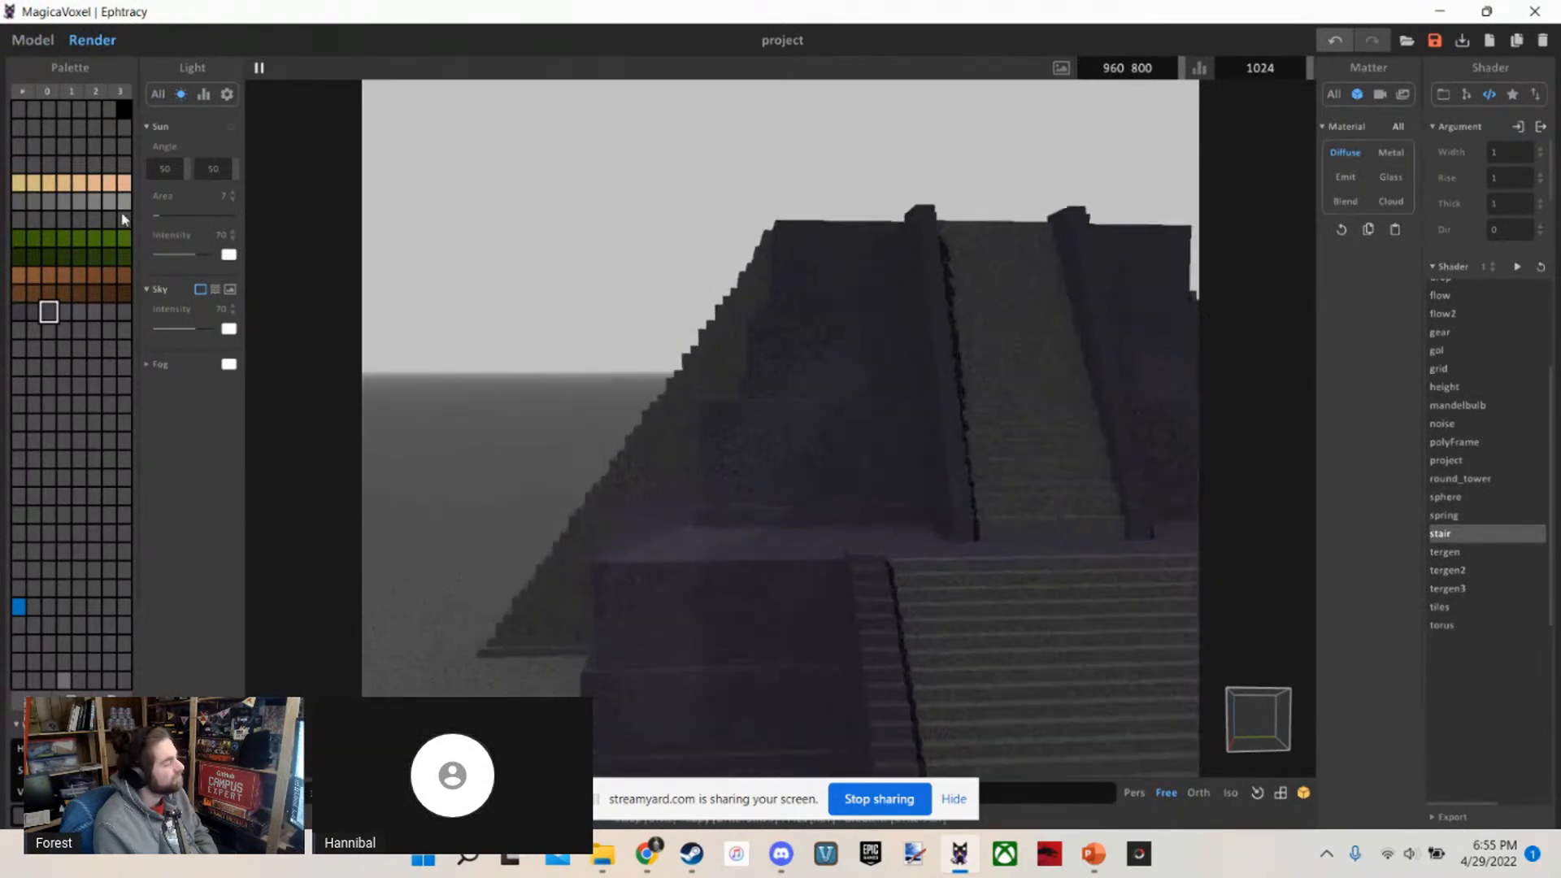
Return to modelling and undo the trial paint stroke on the temple's tiers
left_click(32, 41)
key("ctrl+z")
right_click_drag(534, 304, 590, 334)
scroll(631, 375, "down", 5)
scroll(591, 334, "up", 2)
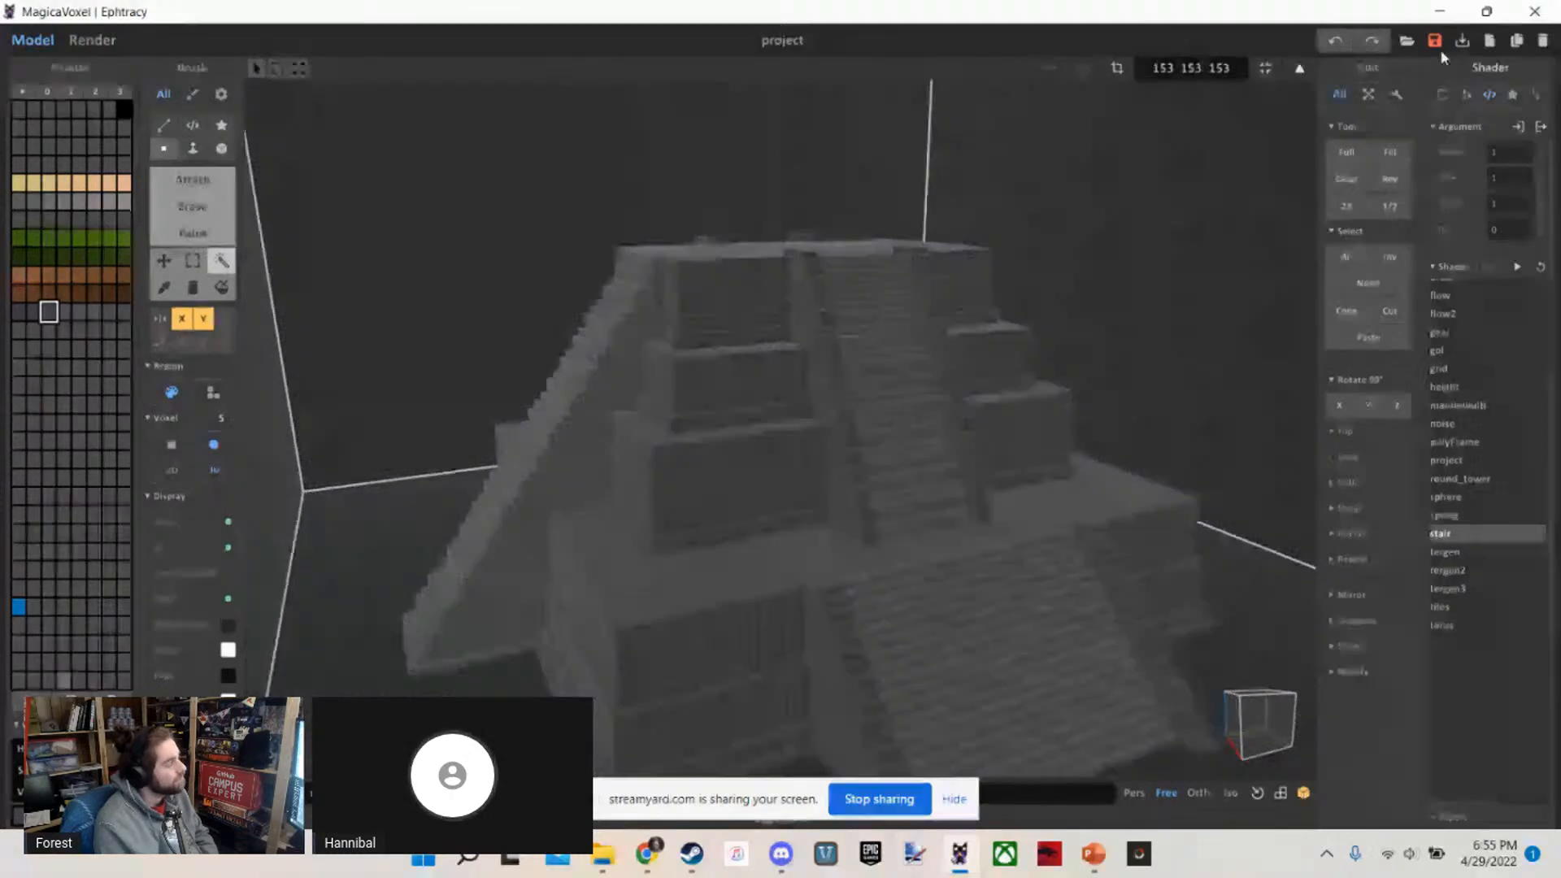
Start saving the project and browse to the Veloren > Mockup > Jungle Island folder
left_click(1436, 42)
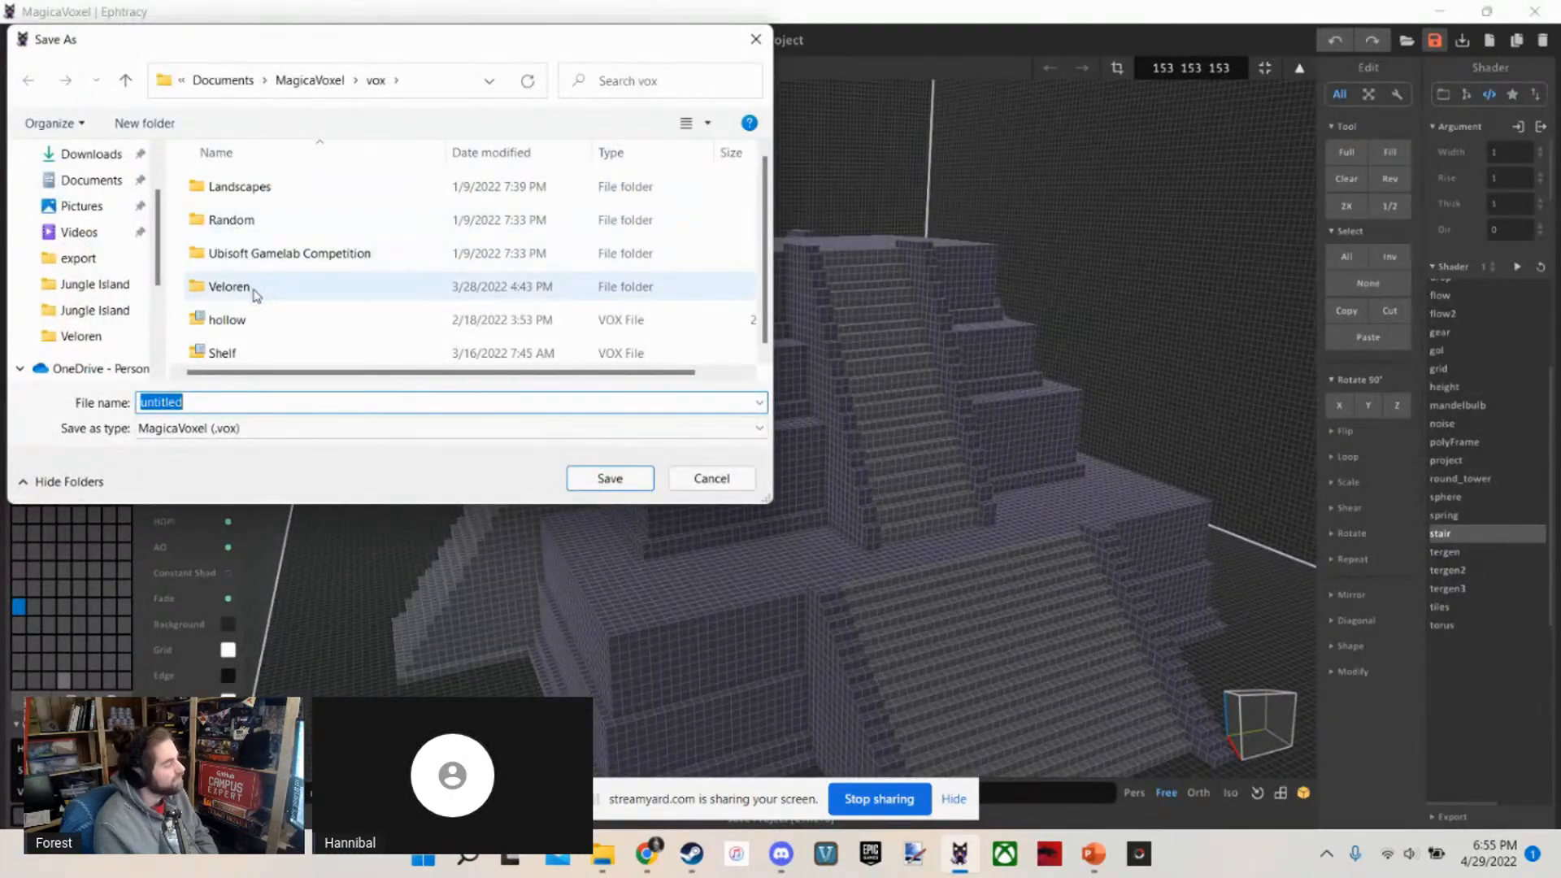
double_click(228, 288)
double_click(226, 220)
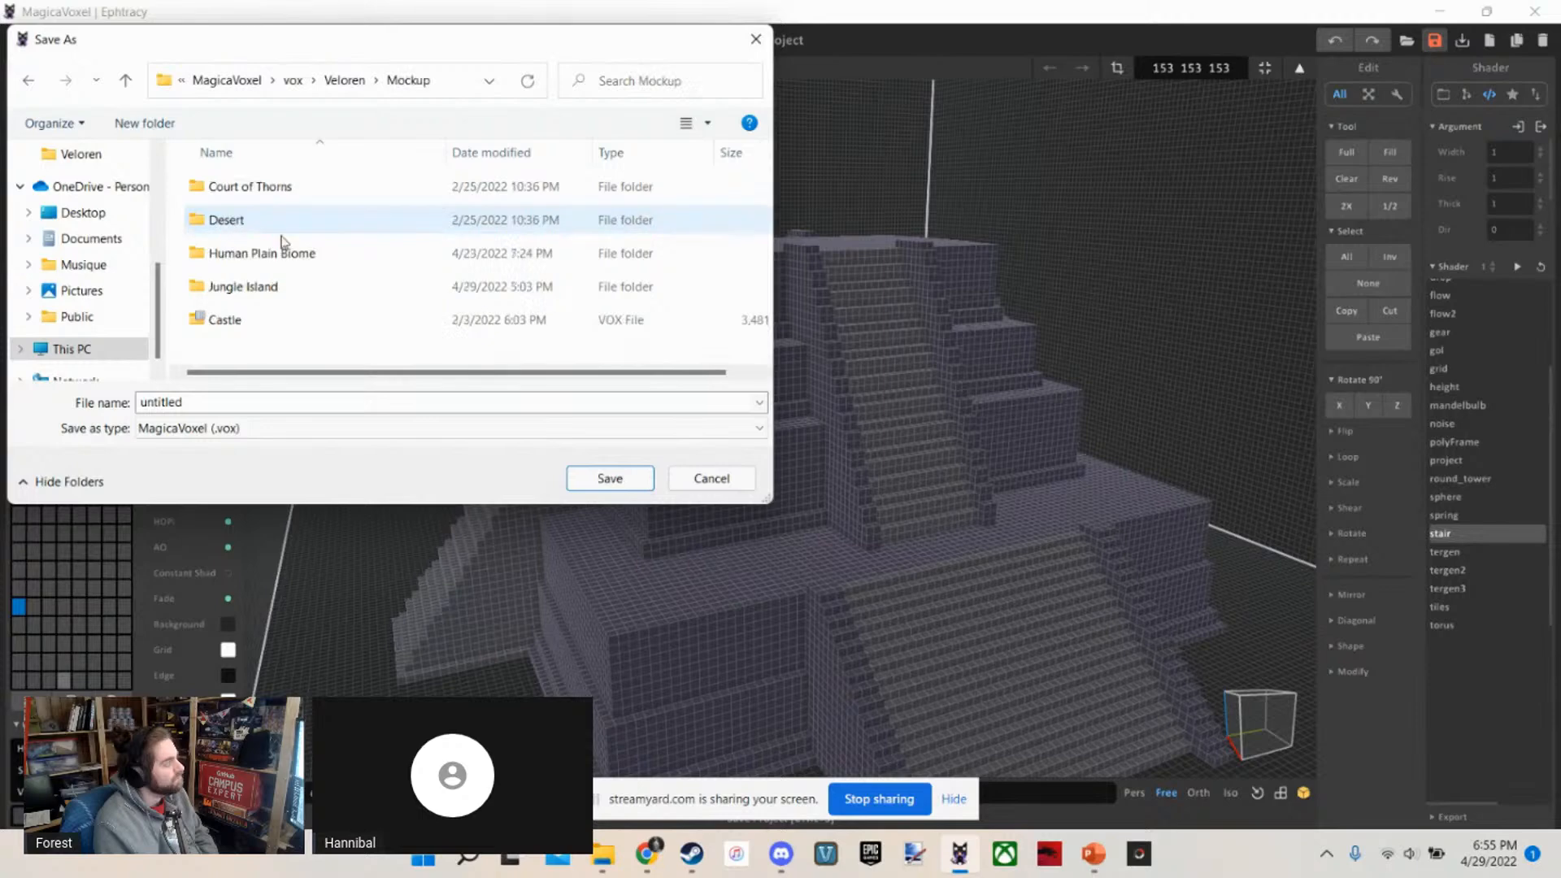
double_click(276, 287)
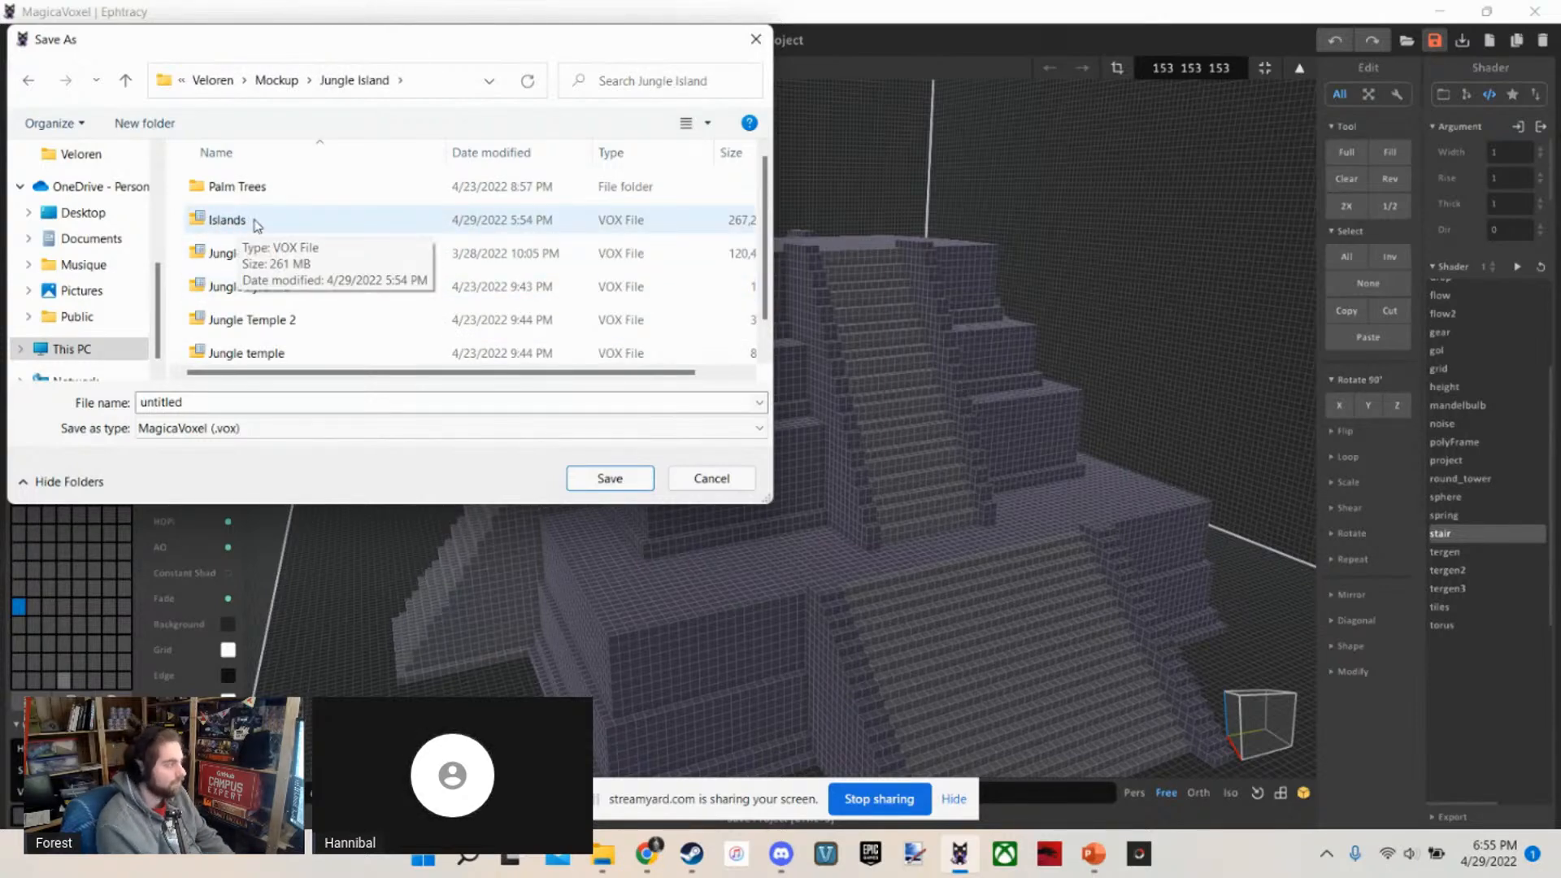
Name the file Jungle Temple 3 and save it as a MagicaVoxel .vox file
double_click(221, 404)
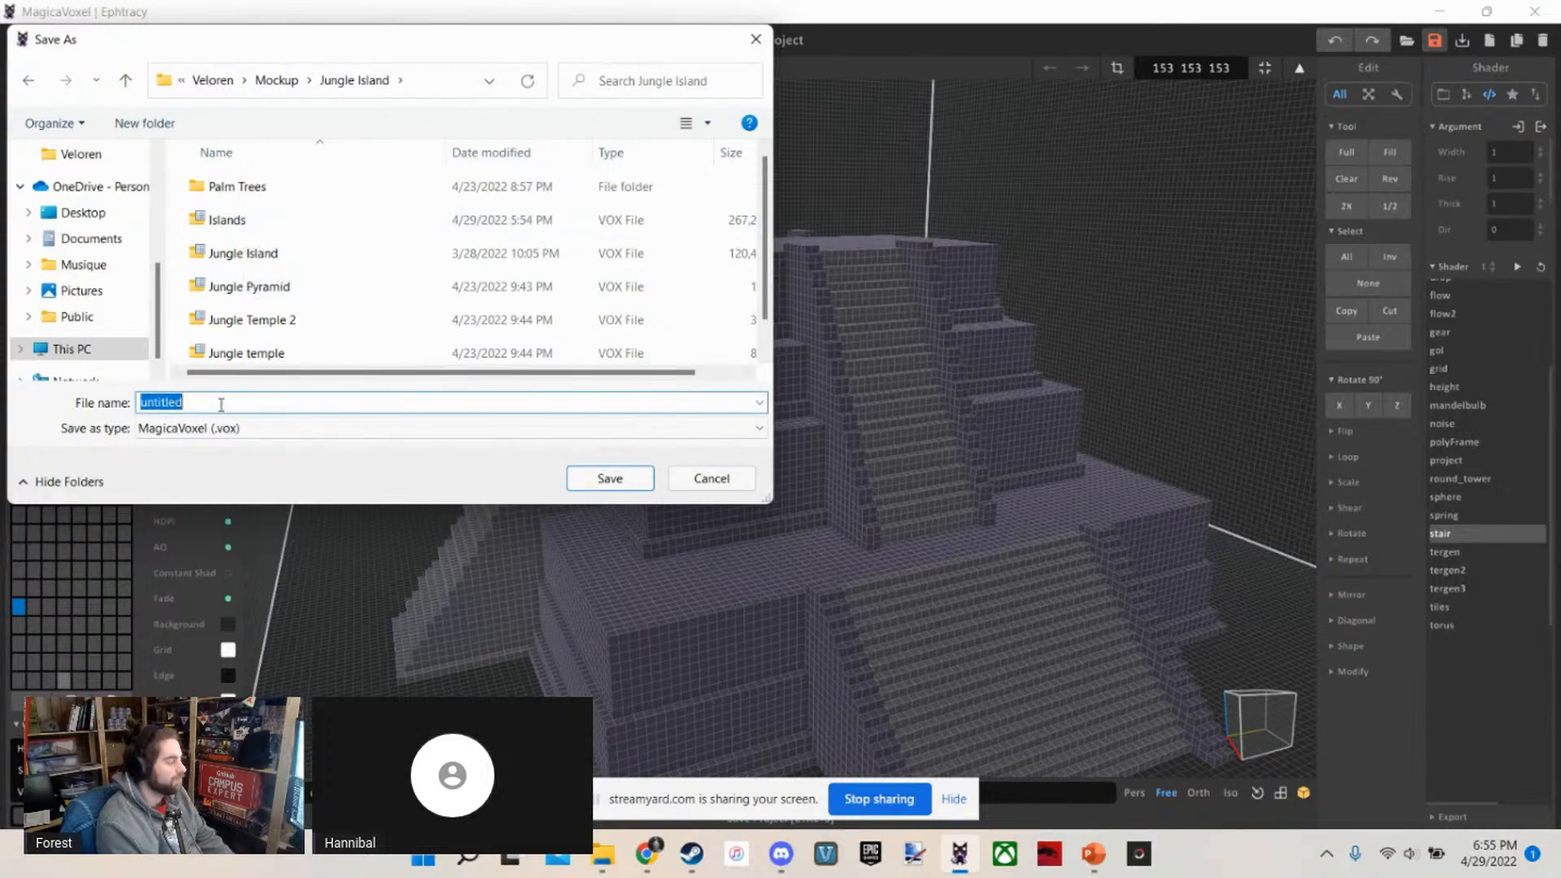
type("Jungle Te")
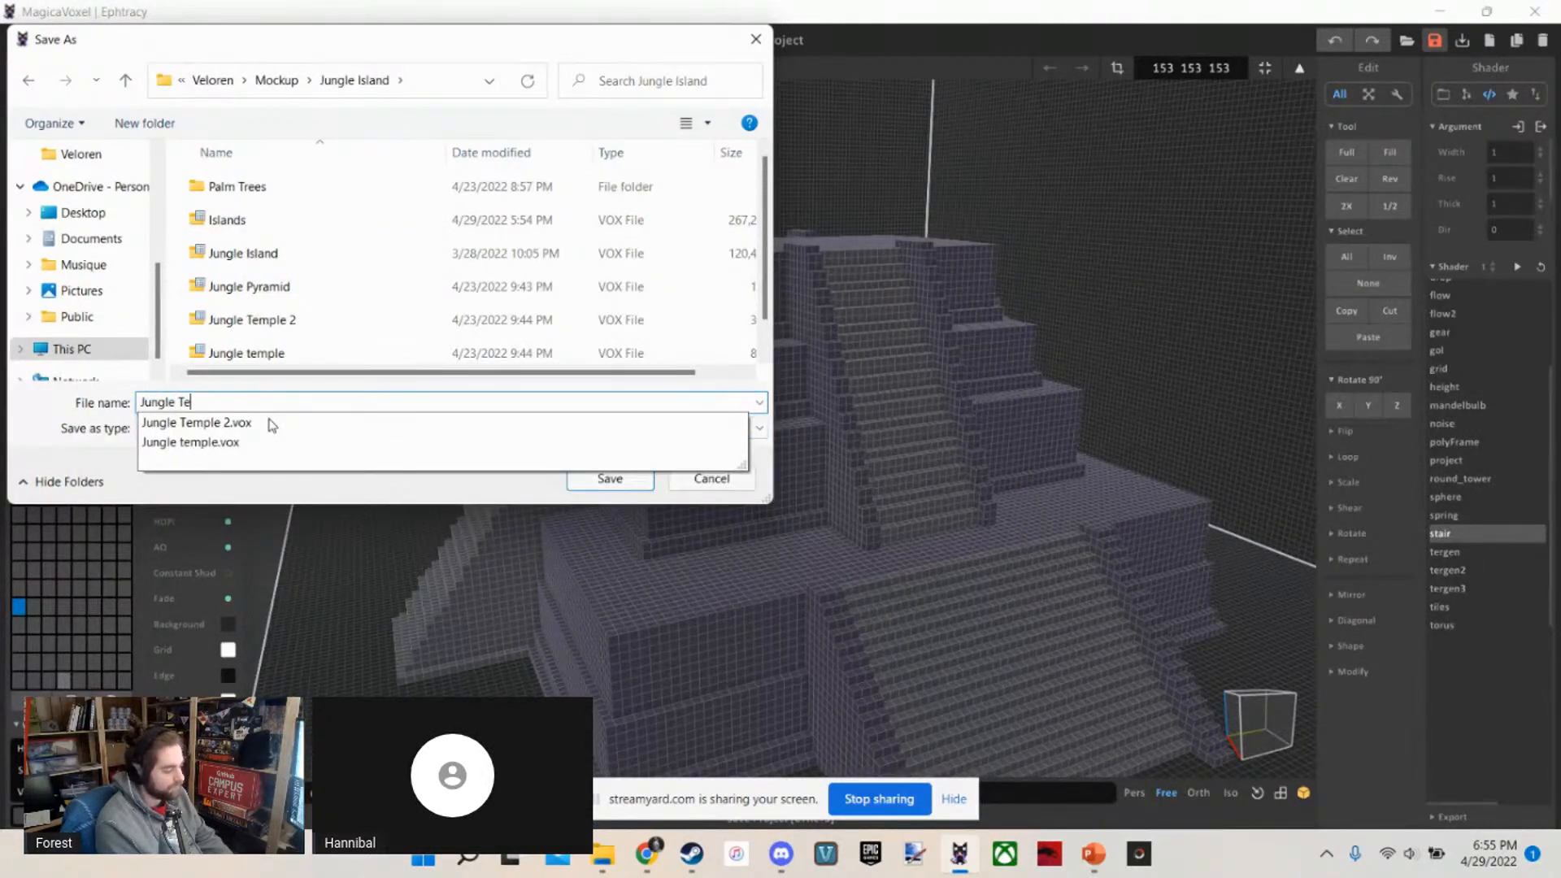
type("pl")
key("BackSpace")
key("BackSpace")
type("p")
key("BackSpace")
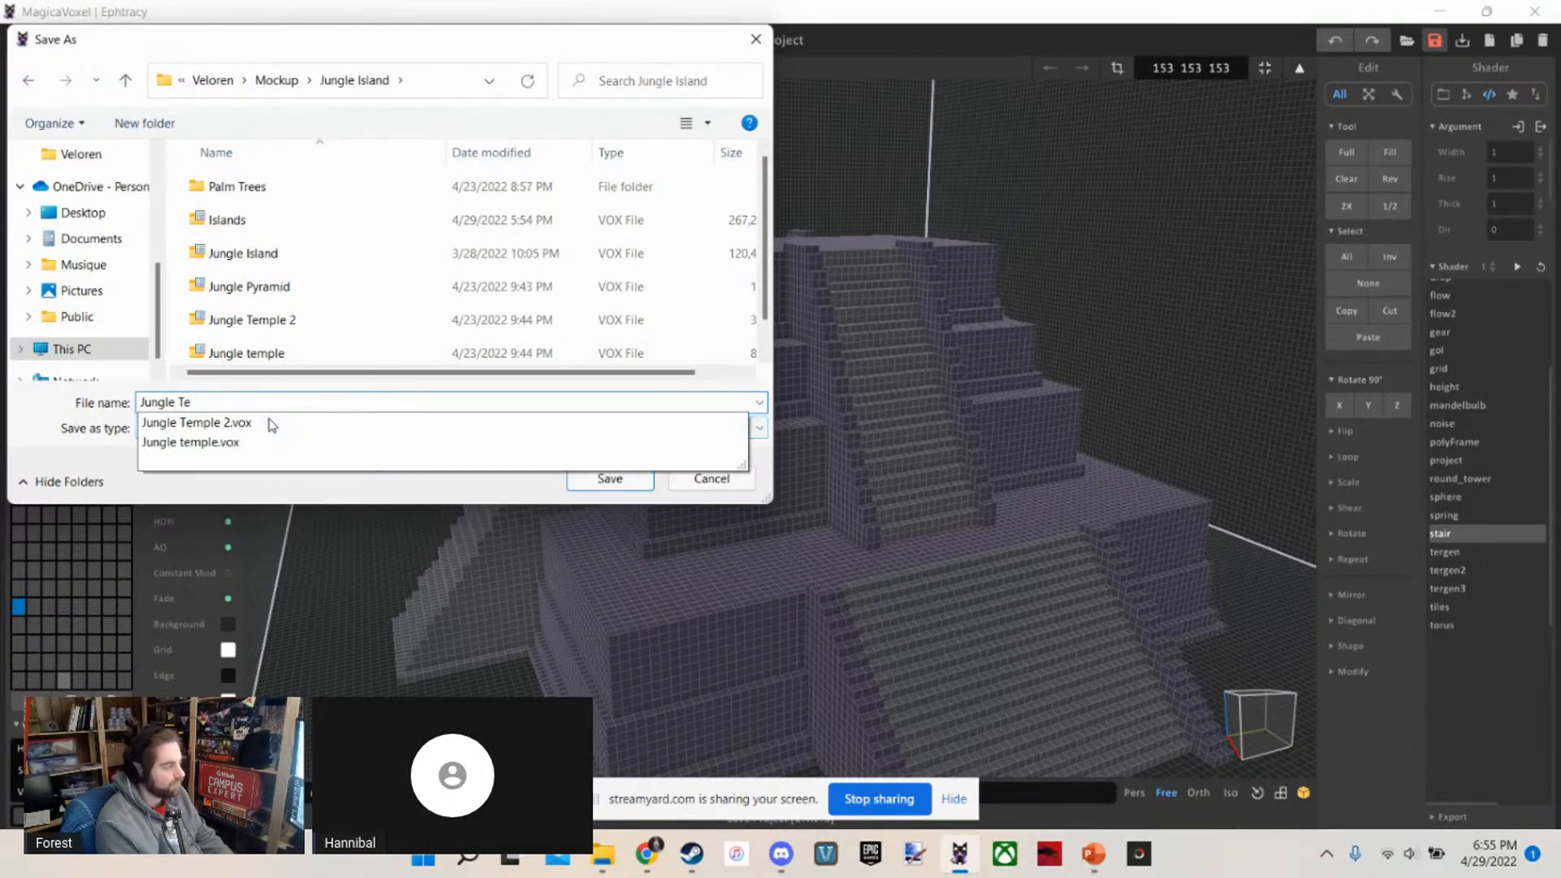
type("mple 3")
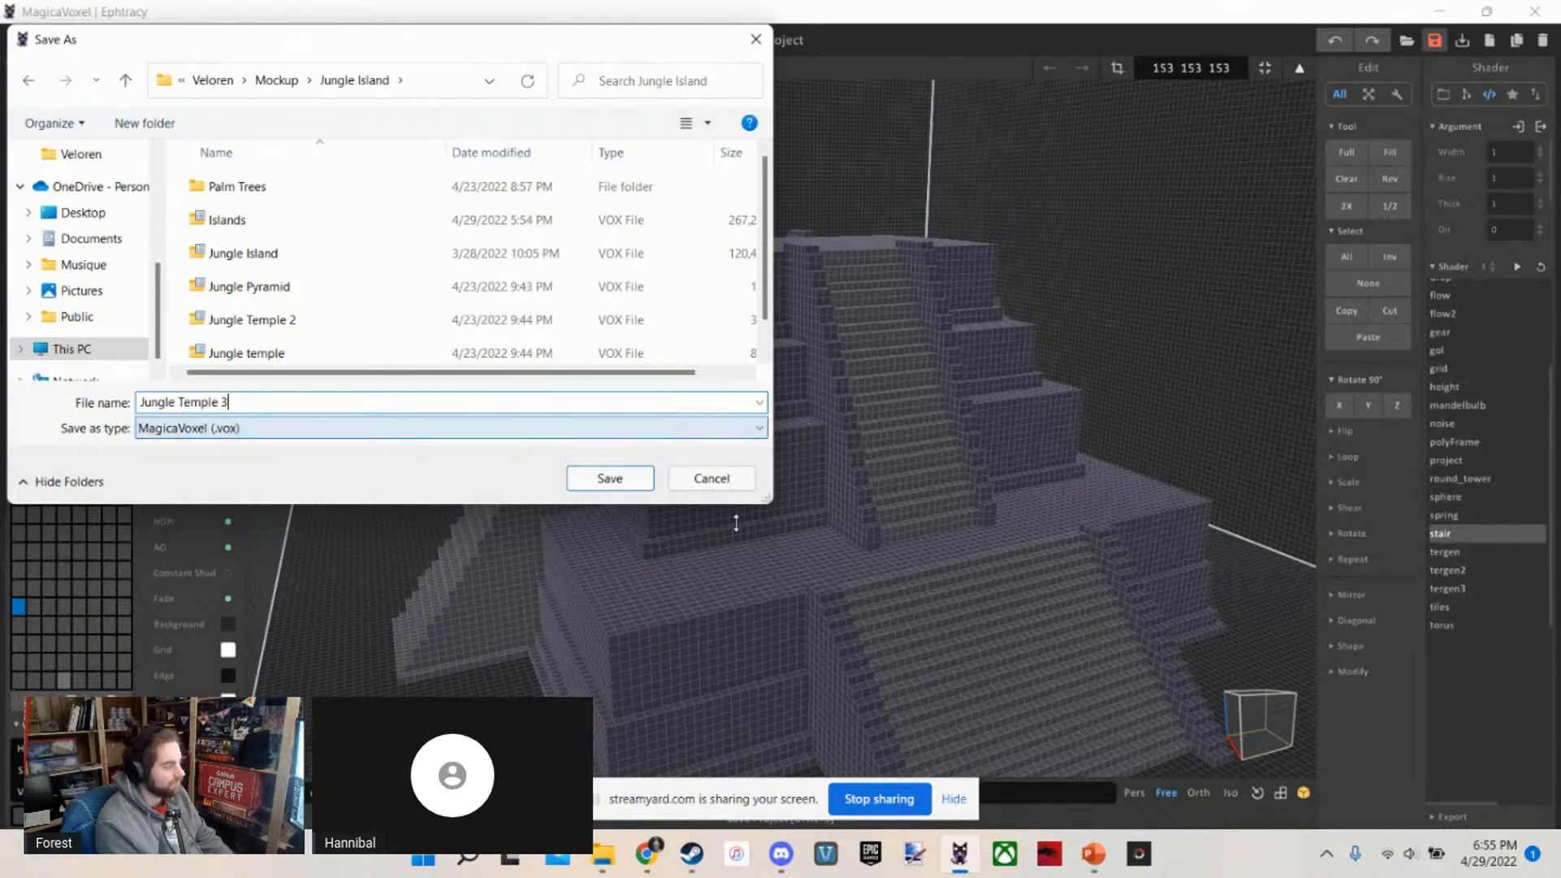
left_click(621, 483)
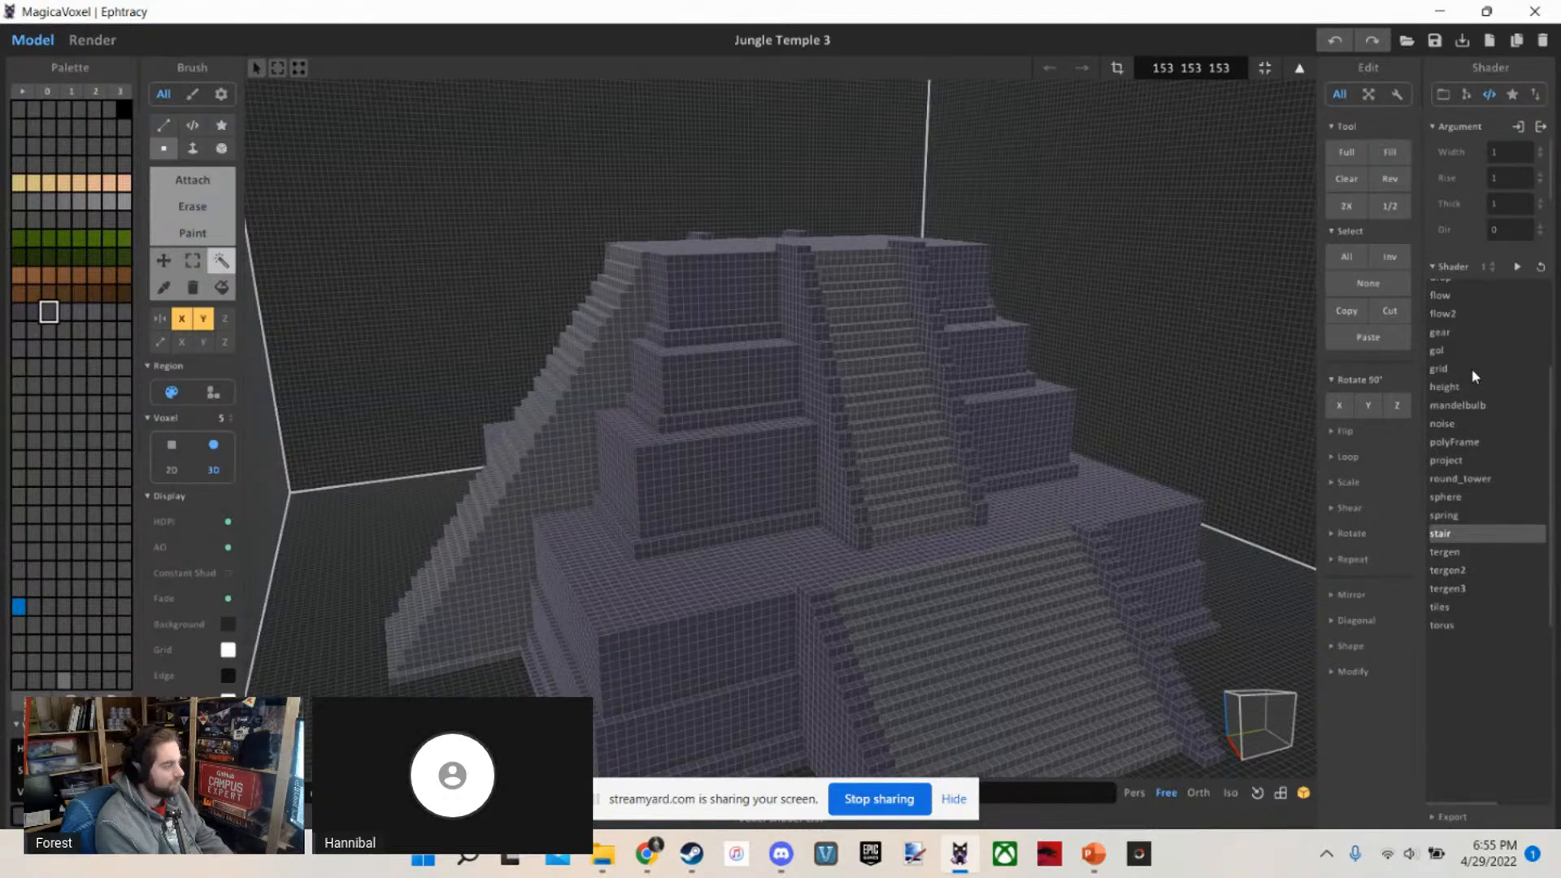
Show the project files and open the Islands project from the Jungle Island folder
scroll(1471, 369, "up", 5)
left_click(1442, 96)
scroll(1468, 267, "down", 3)
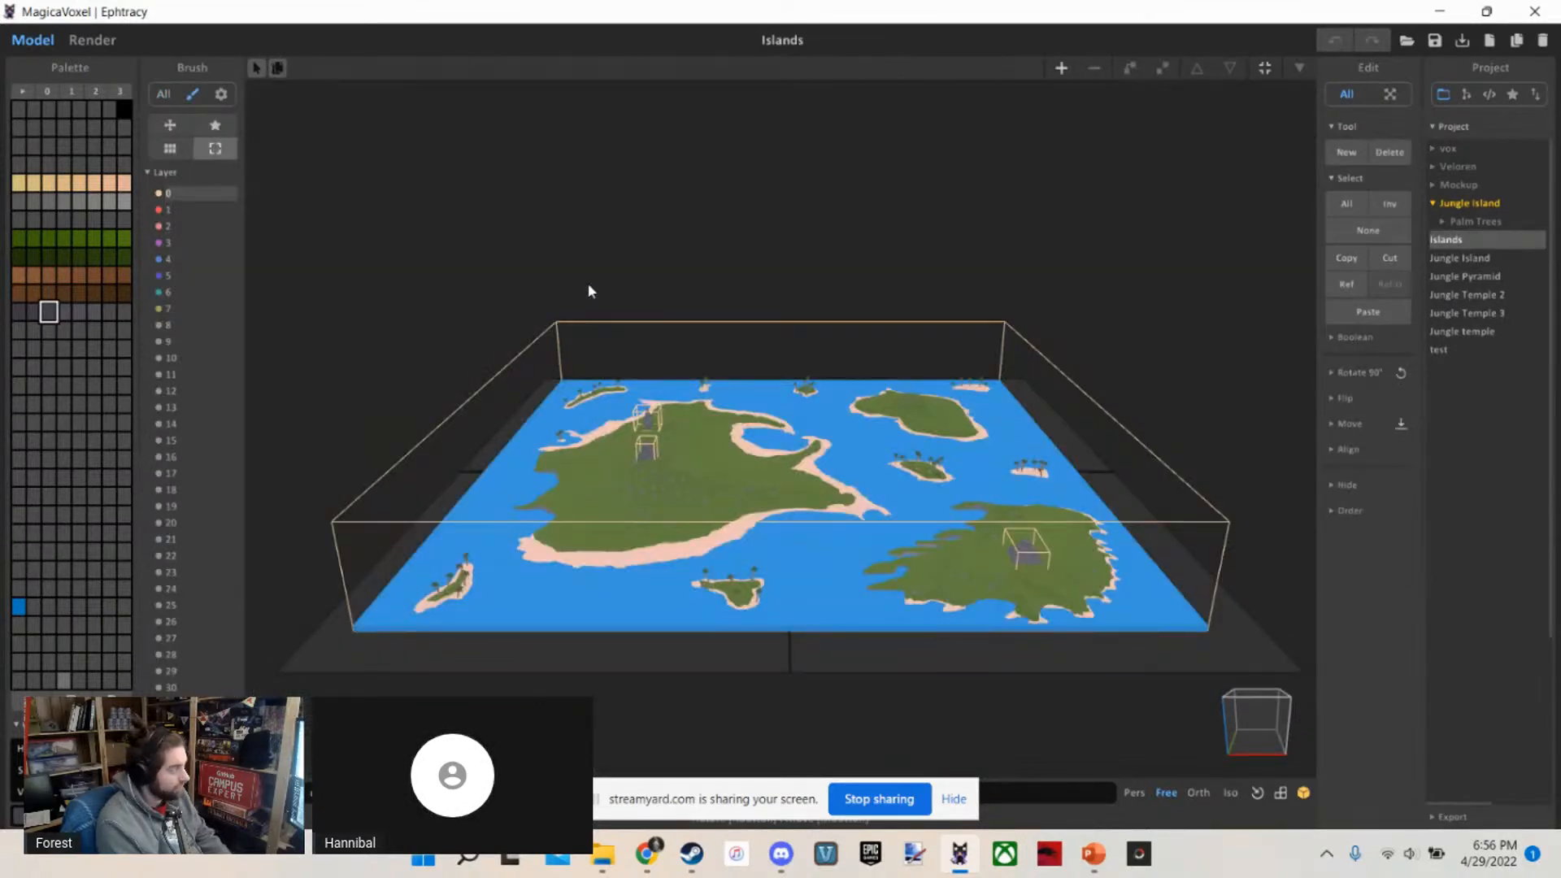
Examine the island map and the existing structures placed on the islands
scroll(589, 285, "up", 5)
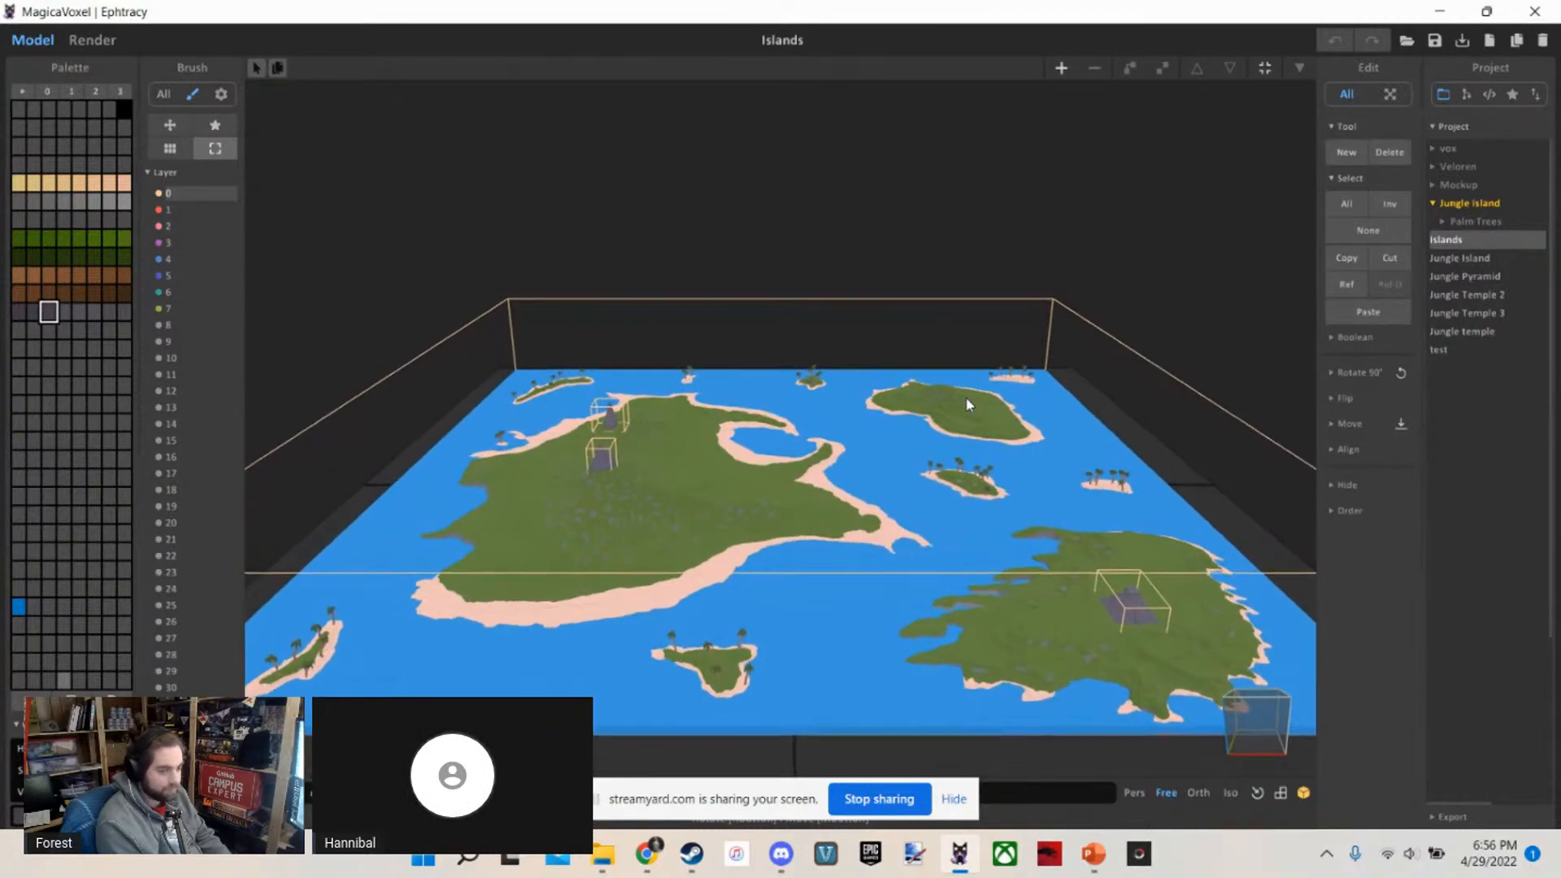
right_click_drag(968, 402, 913, 407)
scroll(1011, 433, "up", 3)
scroll(1011, 437, "up", 4)
key("d")
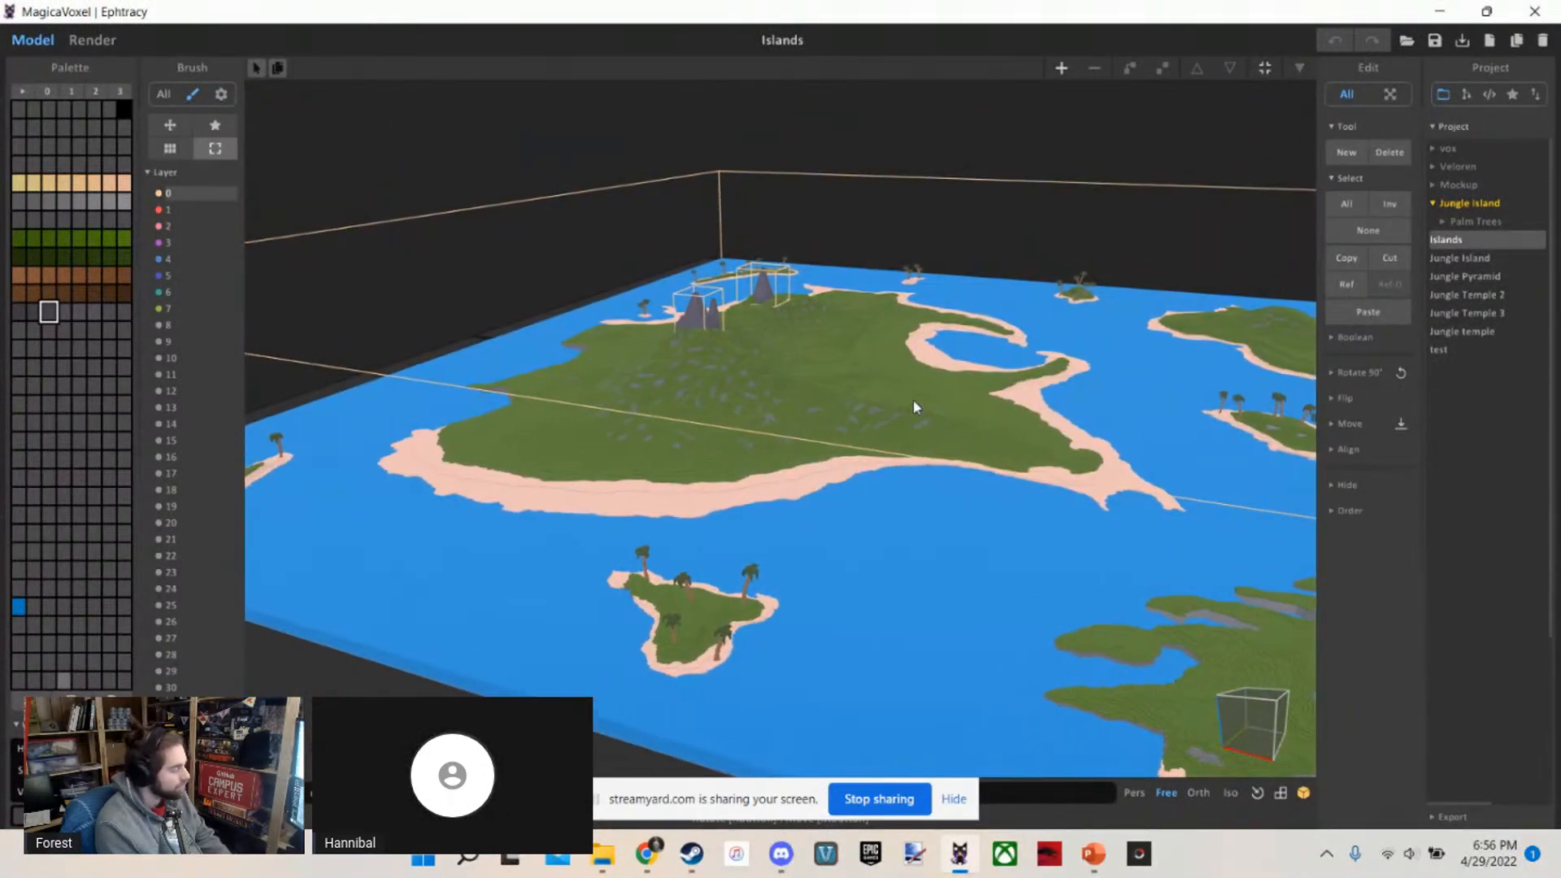
right_click_drag(917, 407, 986, 357)
Examine the patterned stepped pyramid up close from its stair side and open its model for editing
scroll(1029, 431, "up", 4)
key("w")
key("d")
scroll(973, 393, "down", 4)
scroll(973, 393, "up", 4)
scroll(985, 356, "up", 2)
scroll(986, 361, "down", 5)
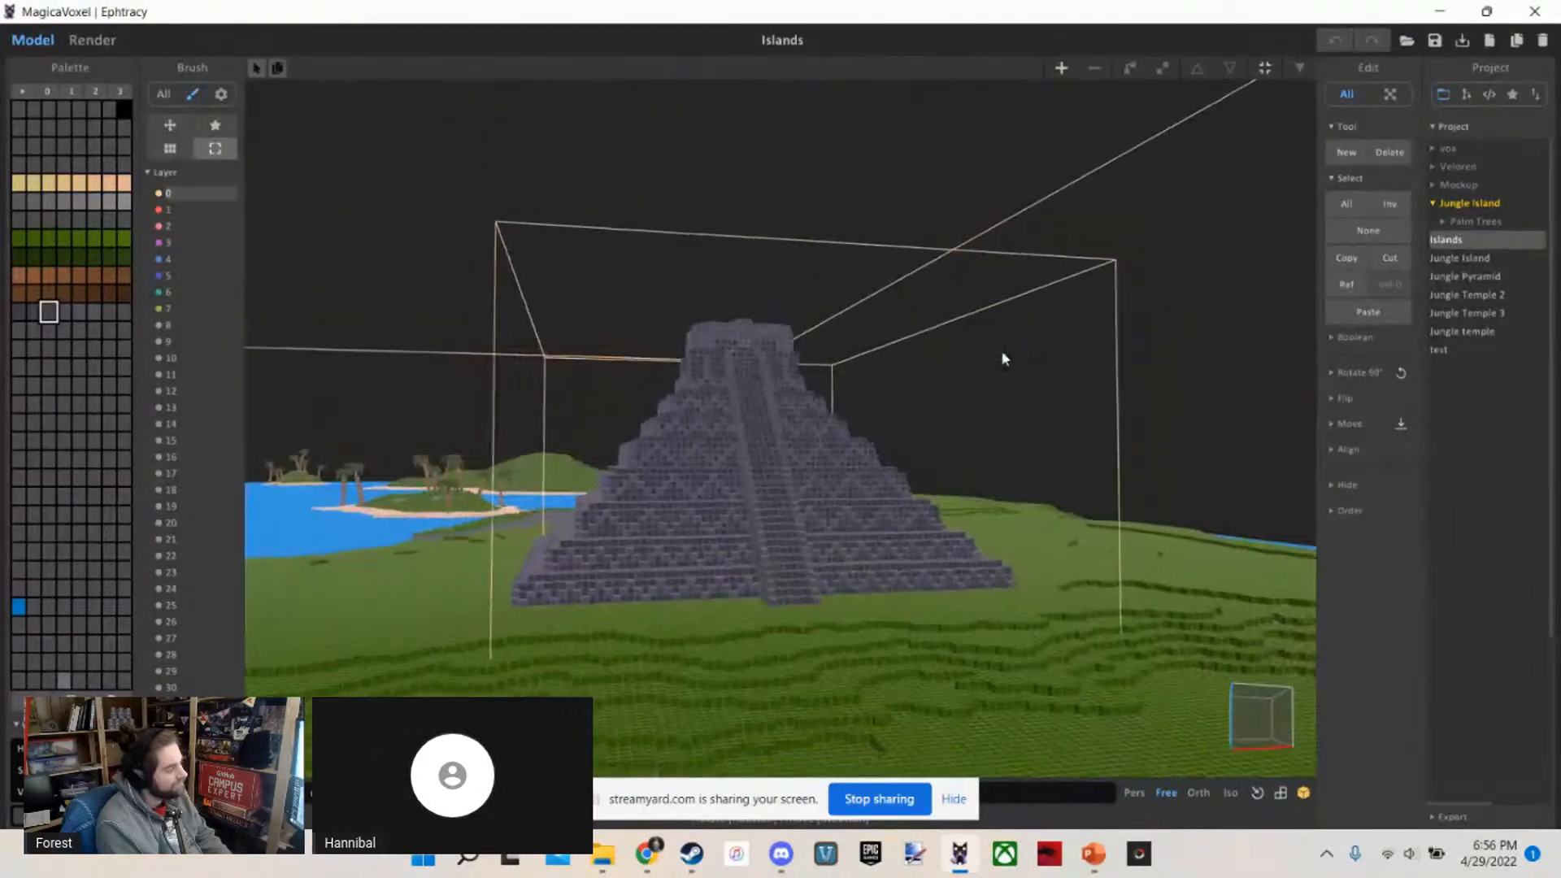
scroll(1001, 352, "up", 4)
scroll(970, 366, "up", 4)
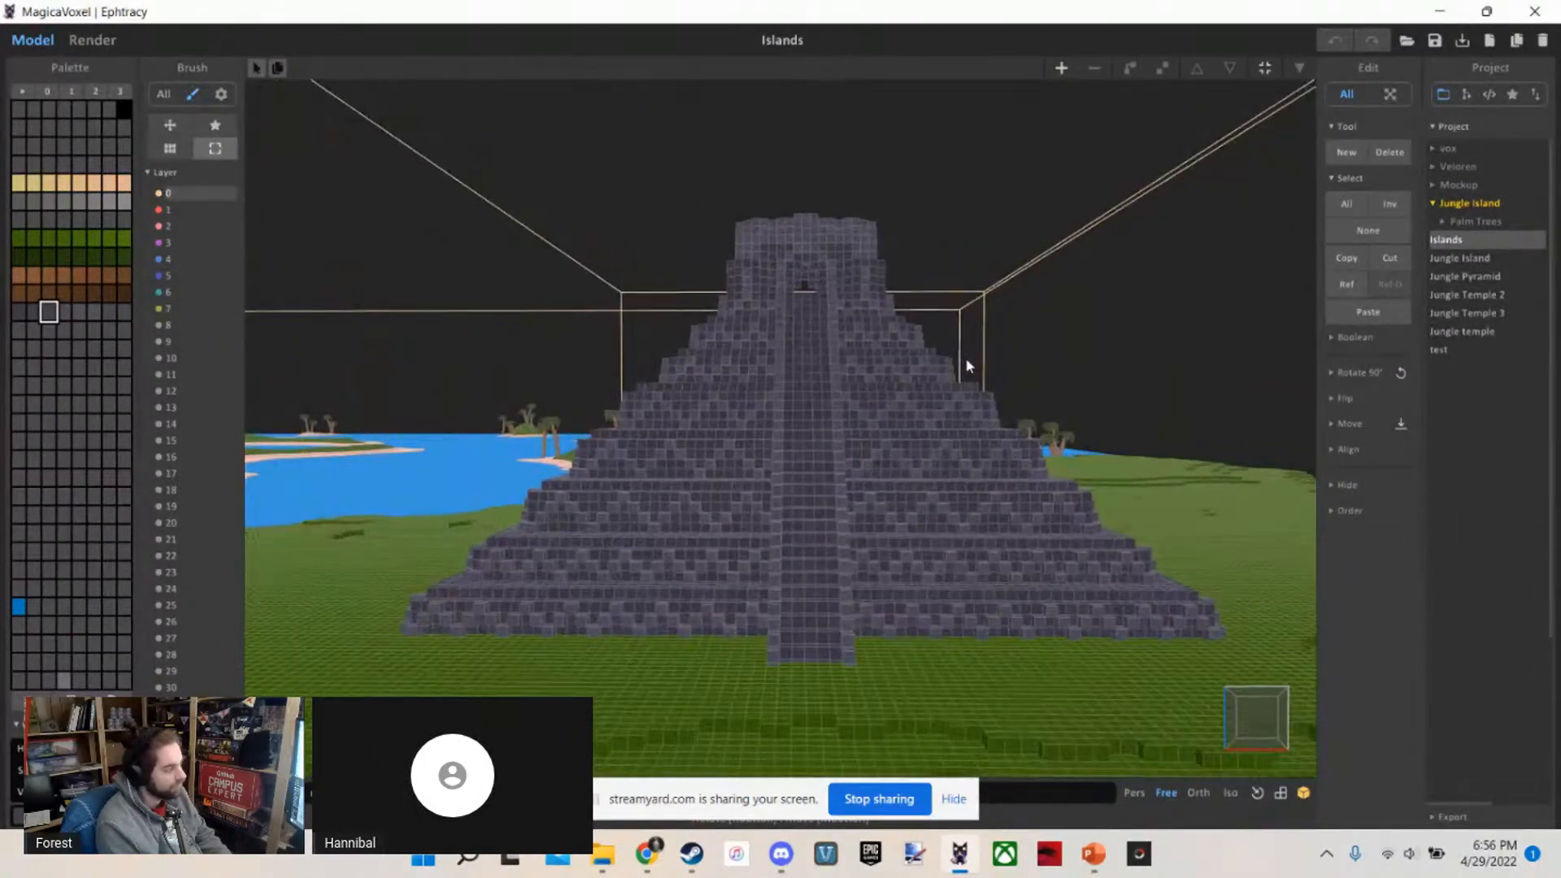
scroll(788, 453, "up", 2)
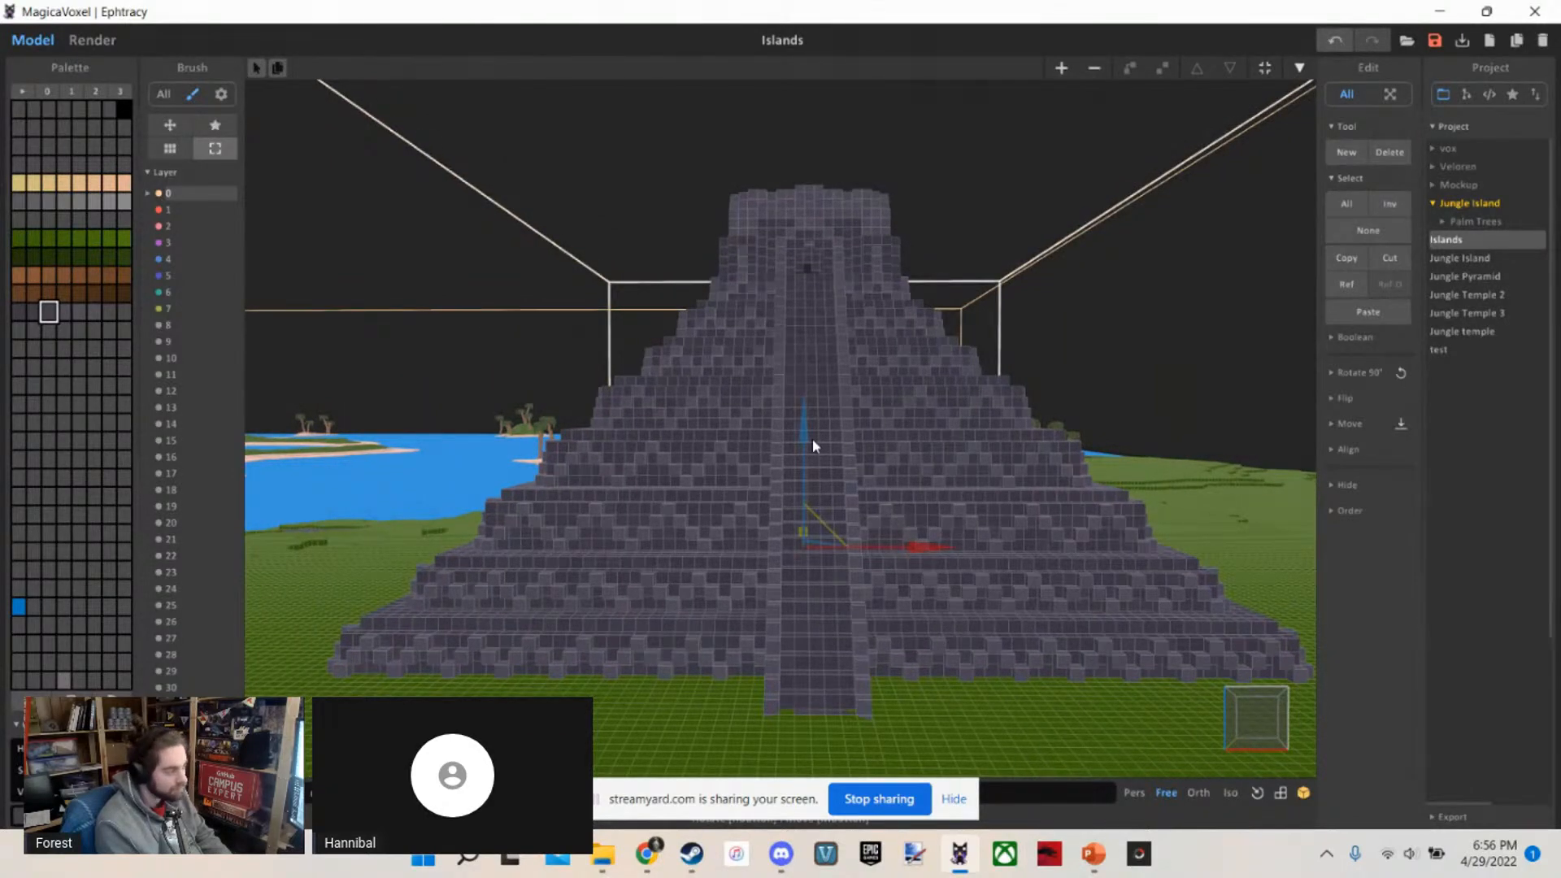
double_click(812, 438)
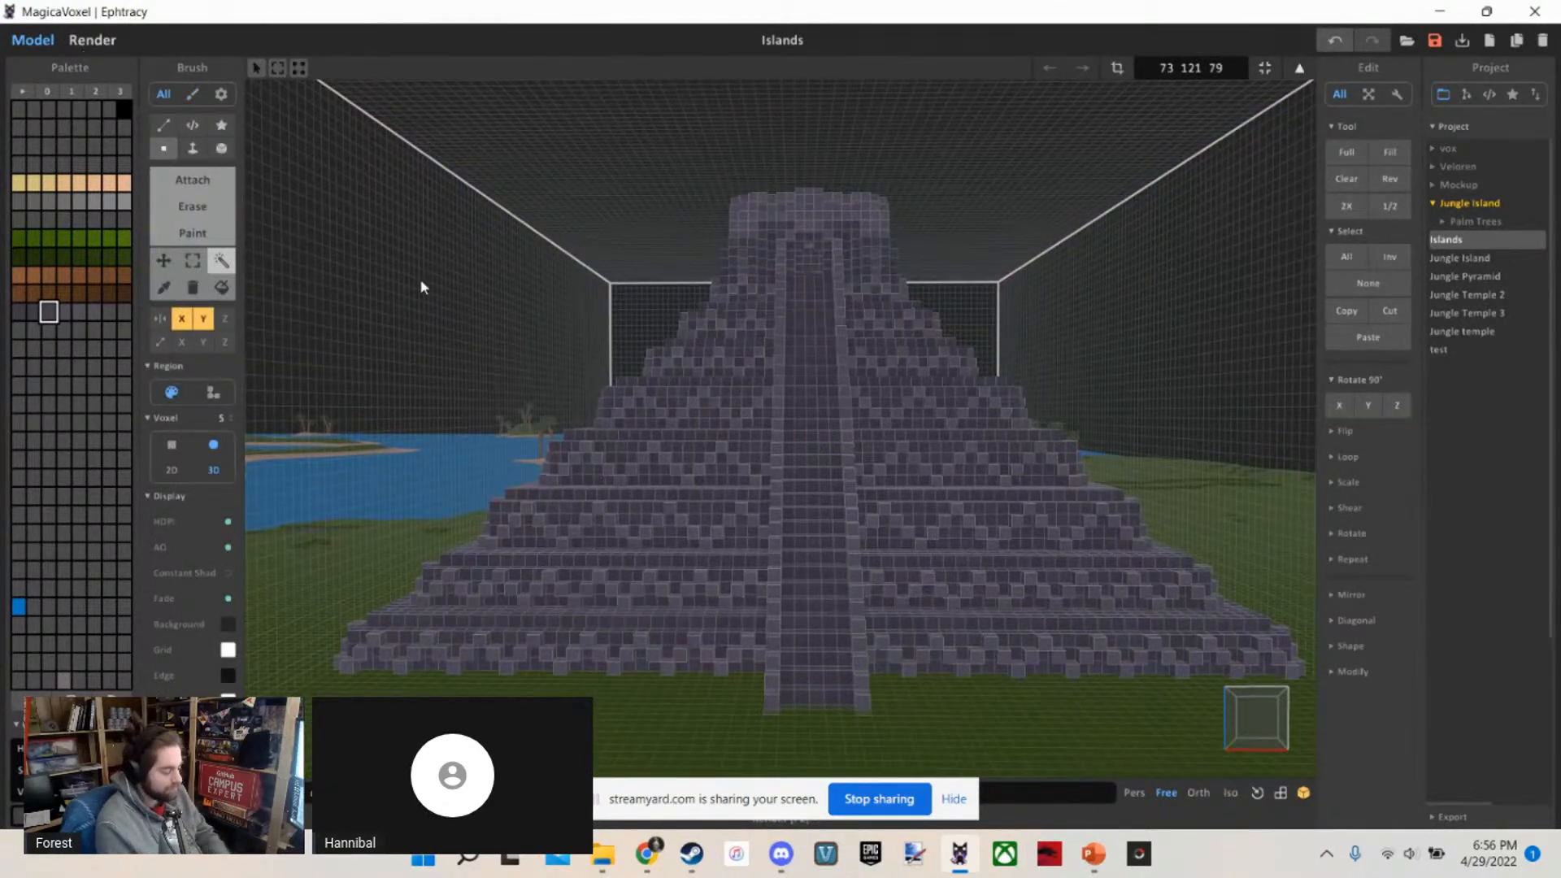
Switch to rendering the islands scene and show all of the light and sampling settings
key("Tab")
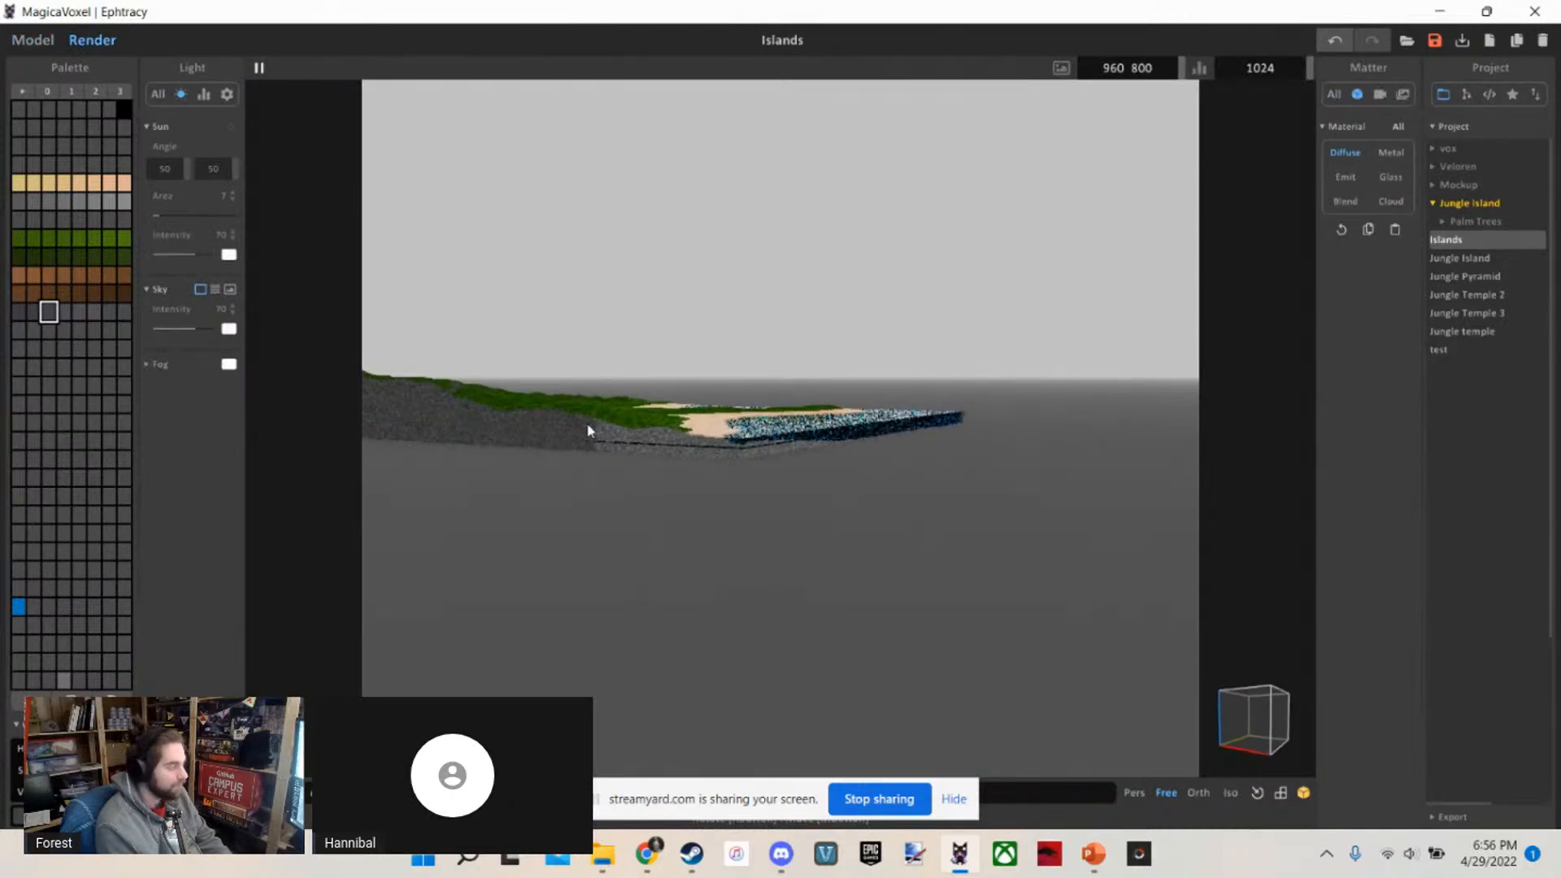
left_click(156, 94)
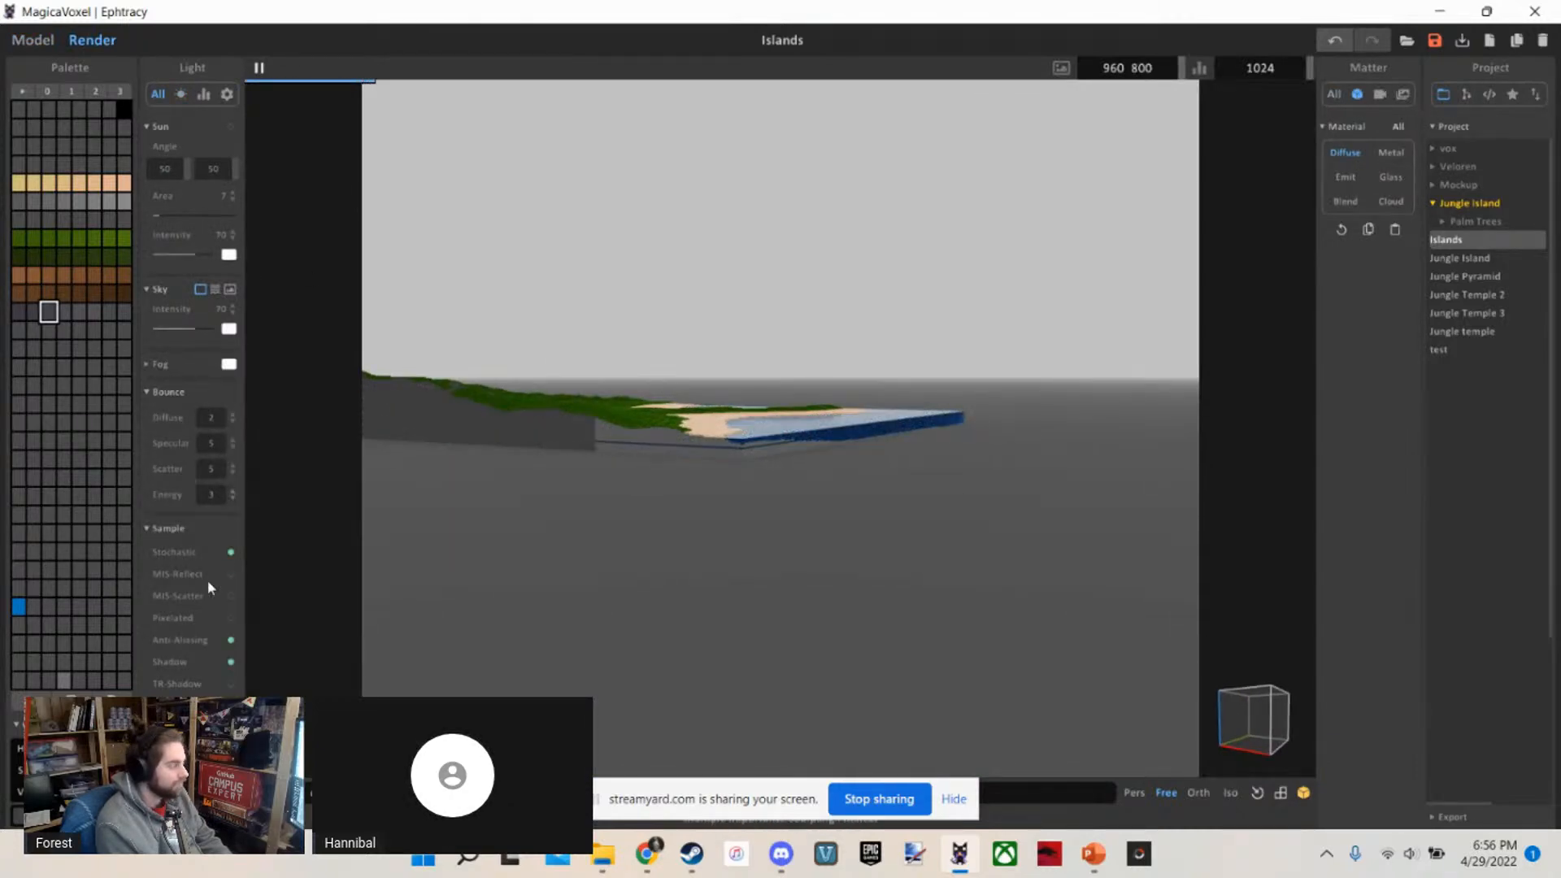
scroll(193, 391, "down", 1)
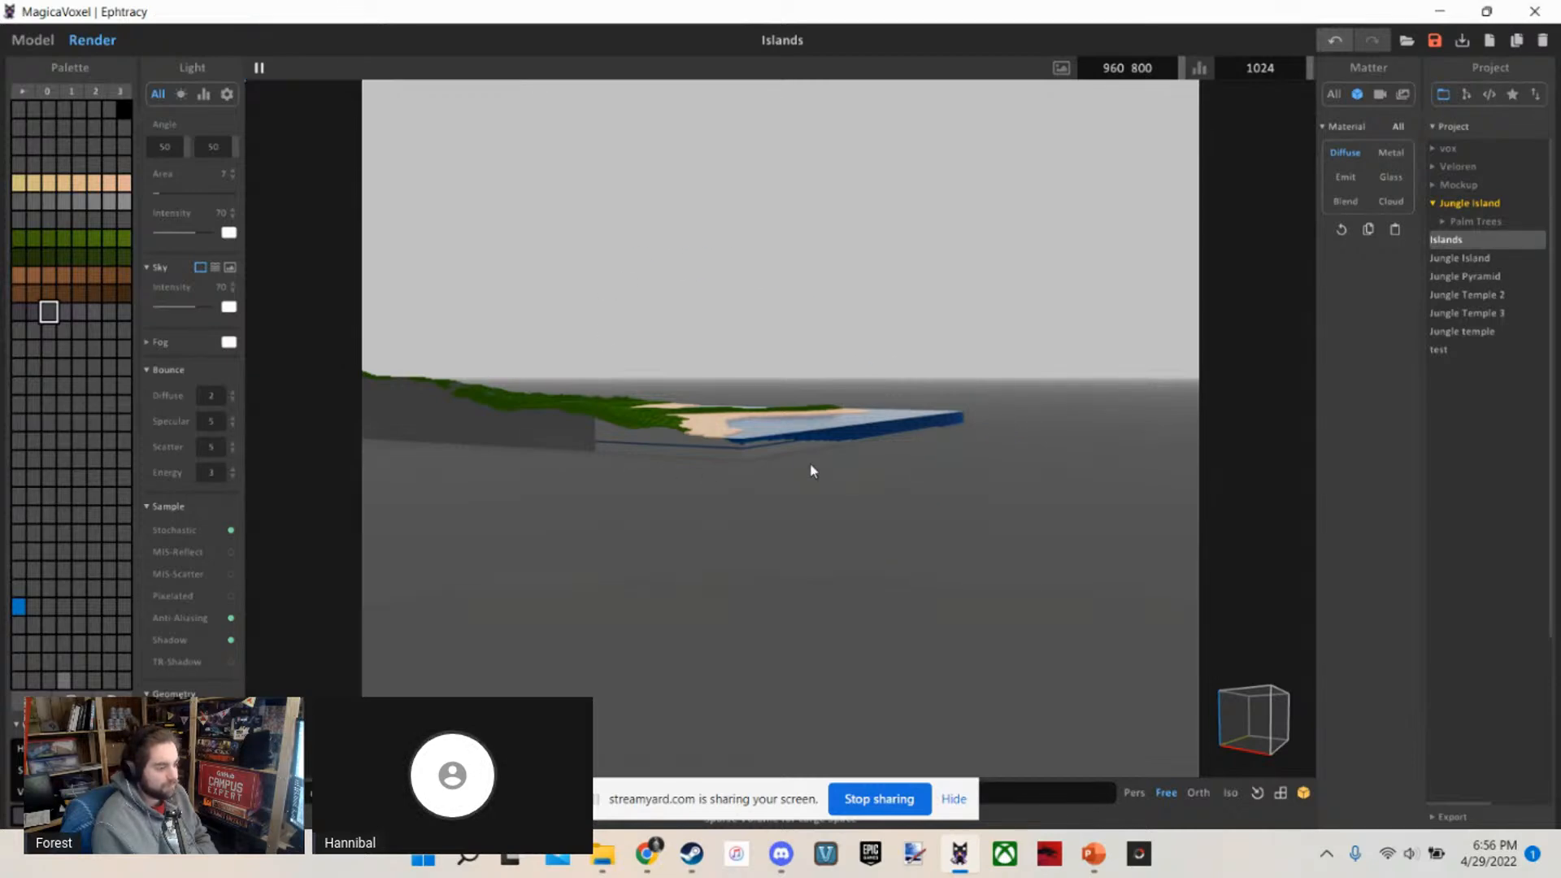
Examine the rendered islands from above, including the terrain, beaches and water around the pyramid
right_click_drag(720, 372, 558, 492)
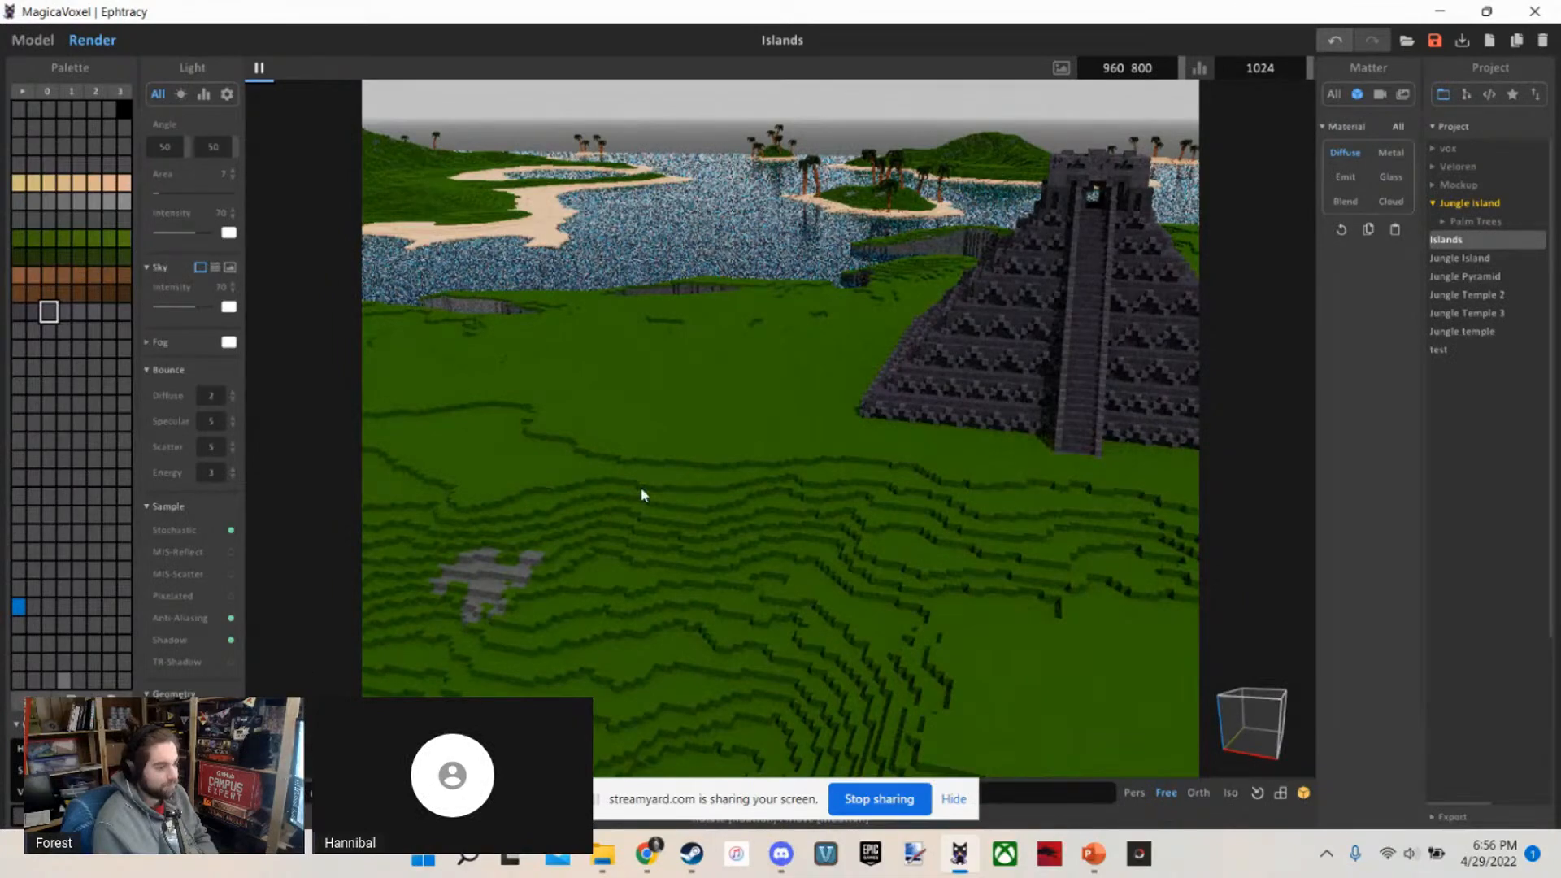
scroll(641, 487, "down", 6)
scroll(641, 488, "up", 1)
mouse_move(641, 488)
right_mouse_down()
mouse_move(602, 452)
mouse_move(645, 480)
right_mouse_up()
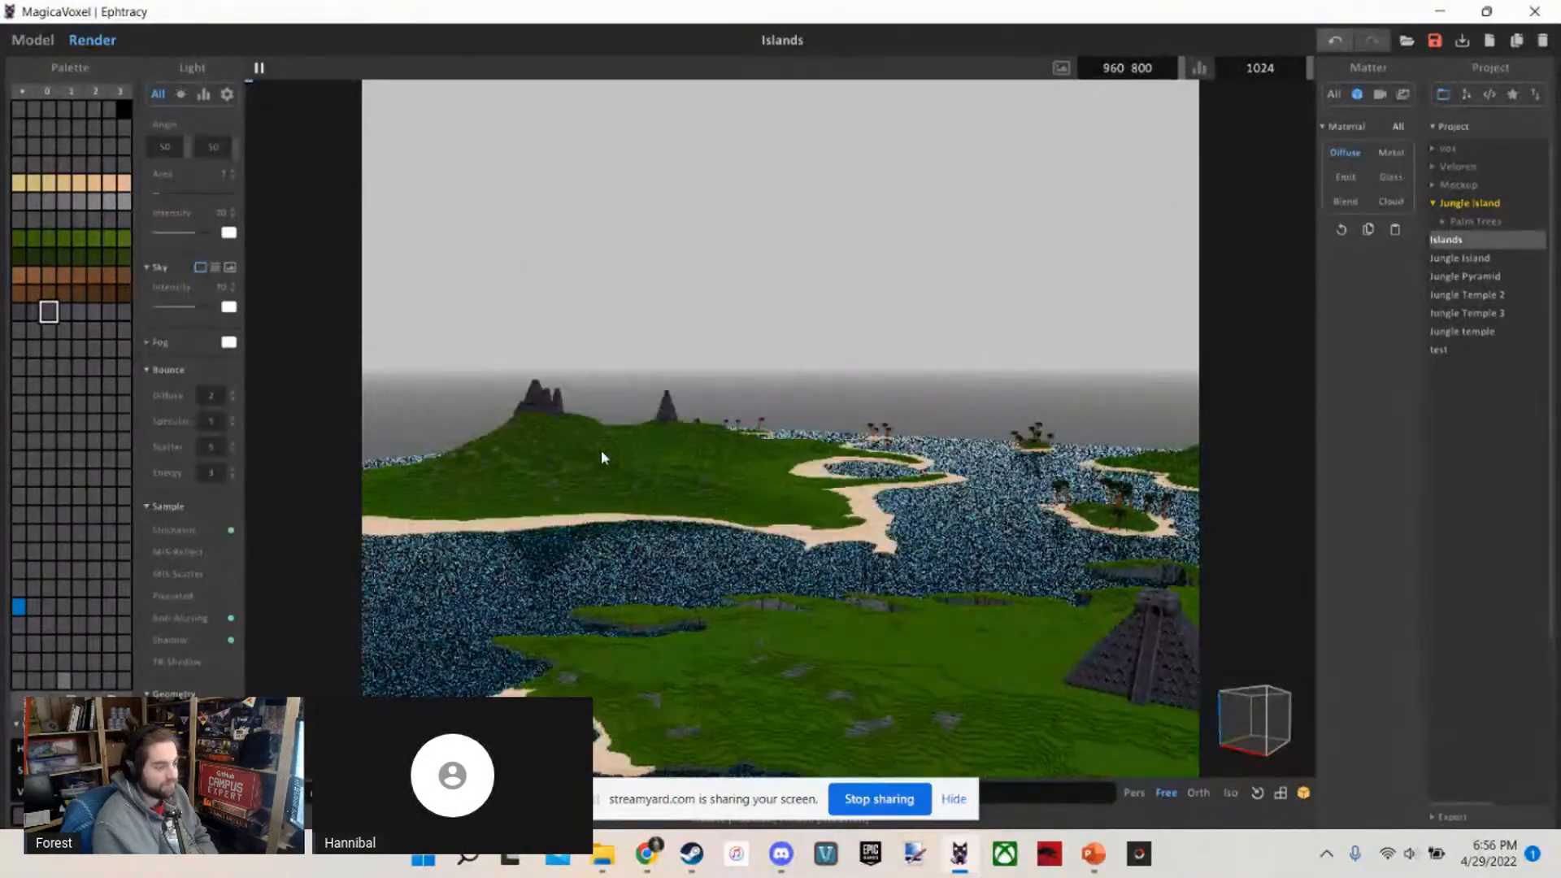
scroll(645, 480, "down", 3)
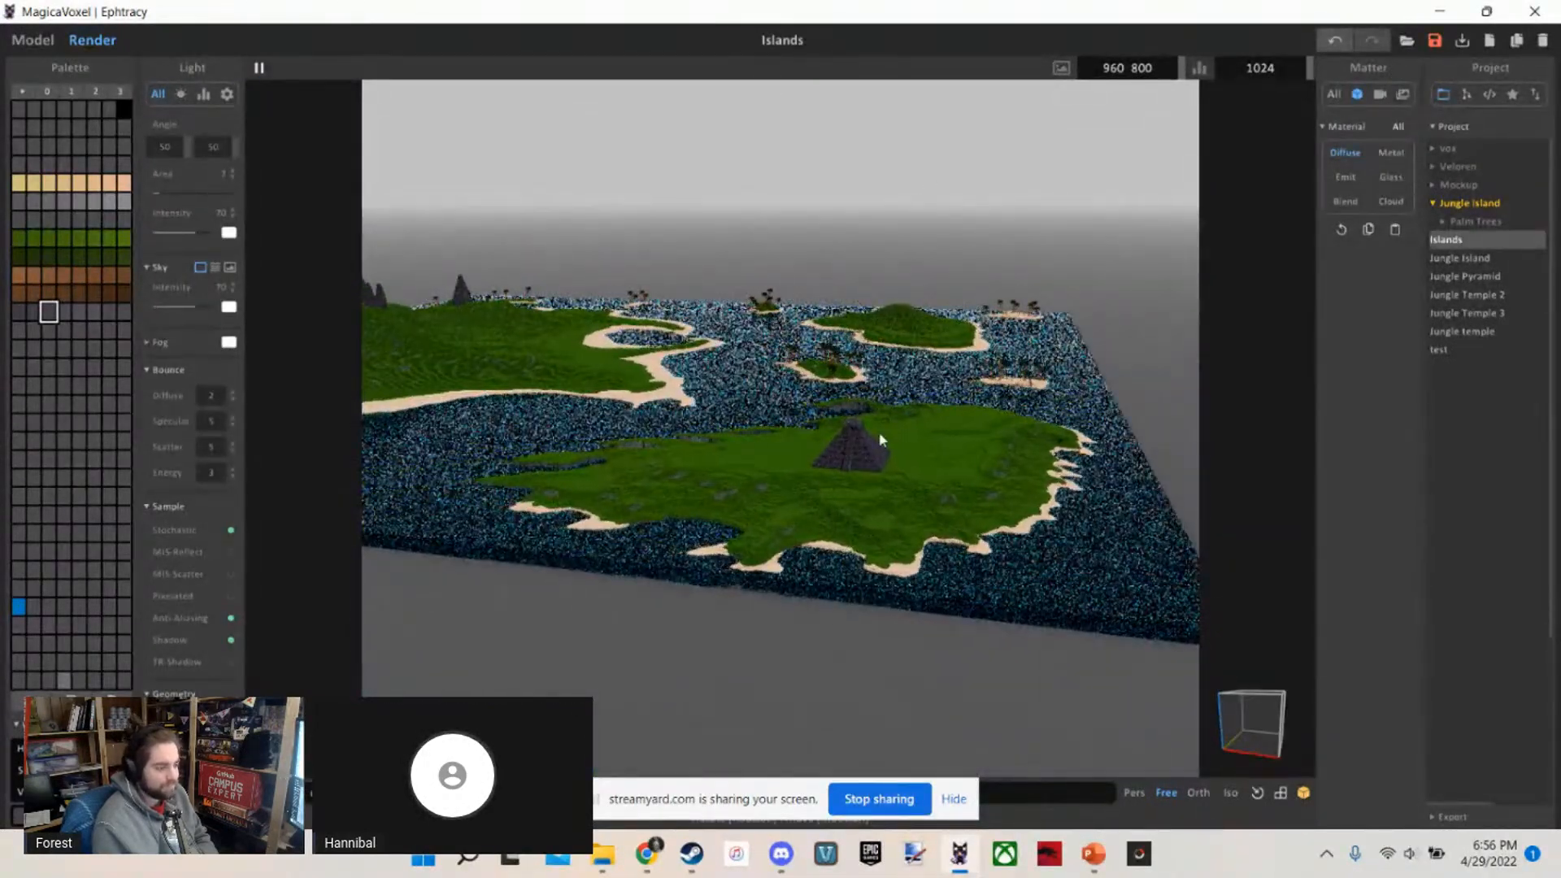
key("w")
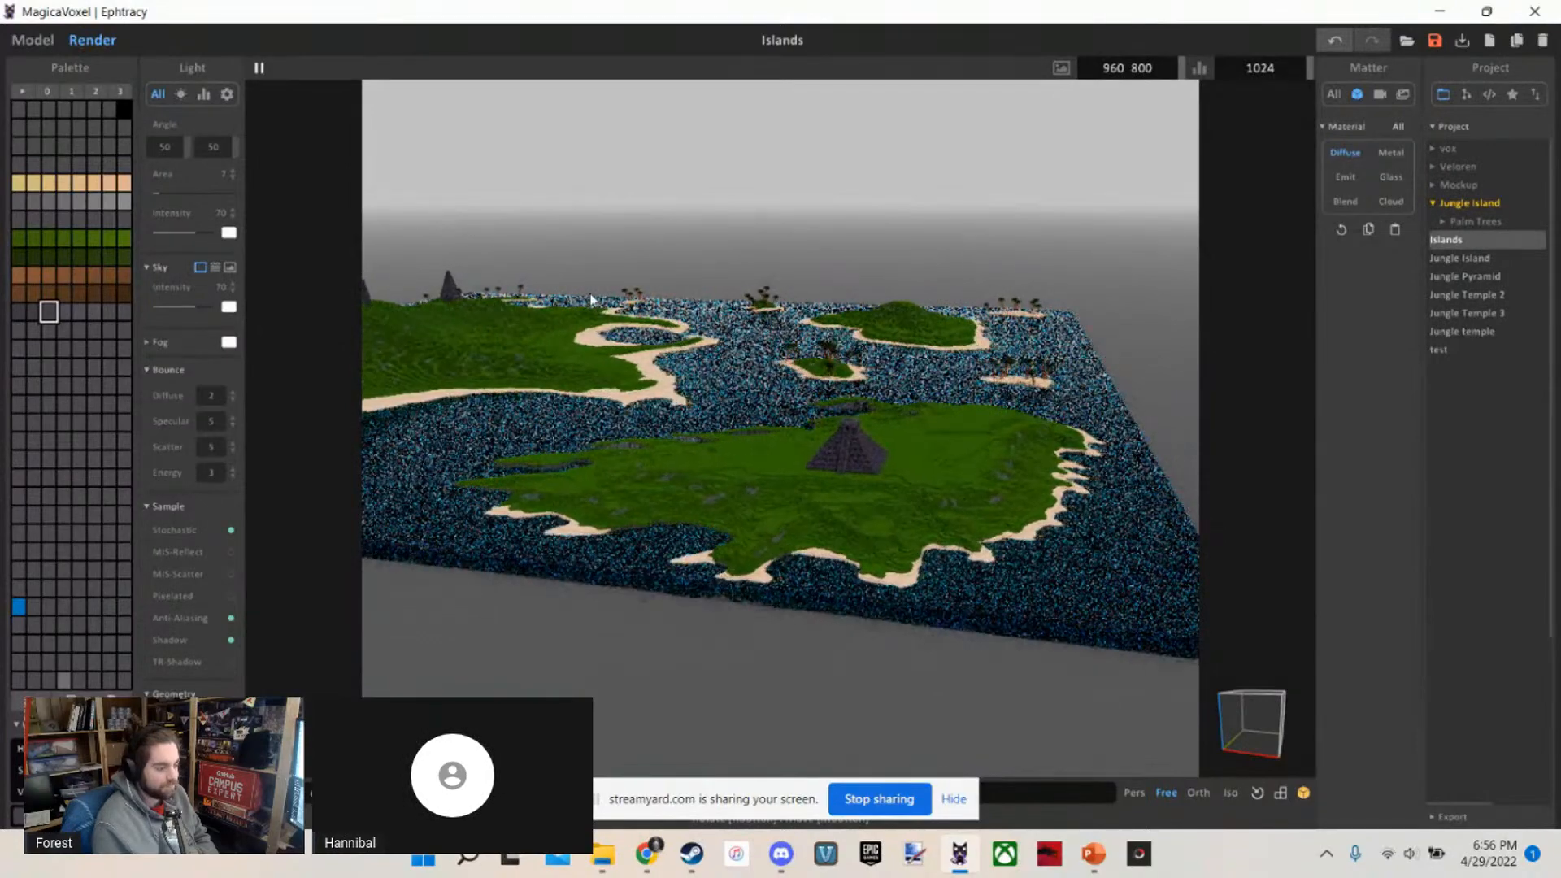
key("w")
right_click_drag(590, 295, 572, 289)
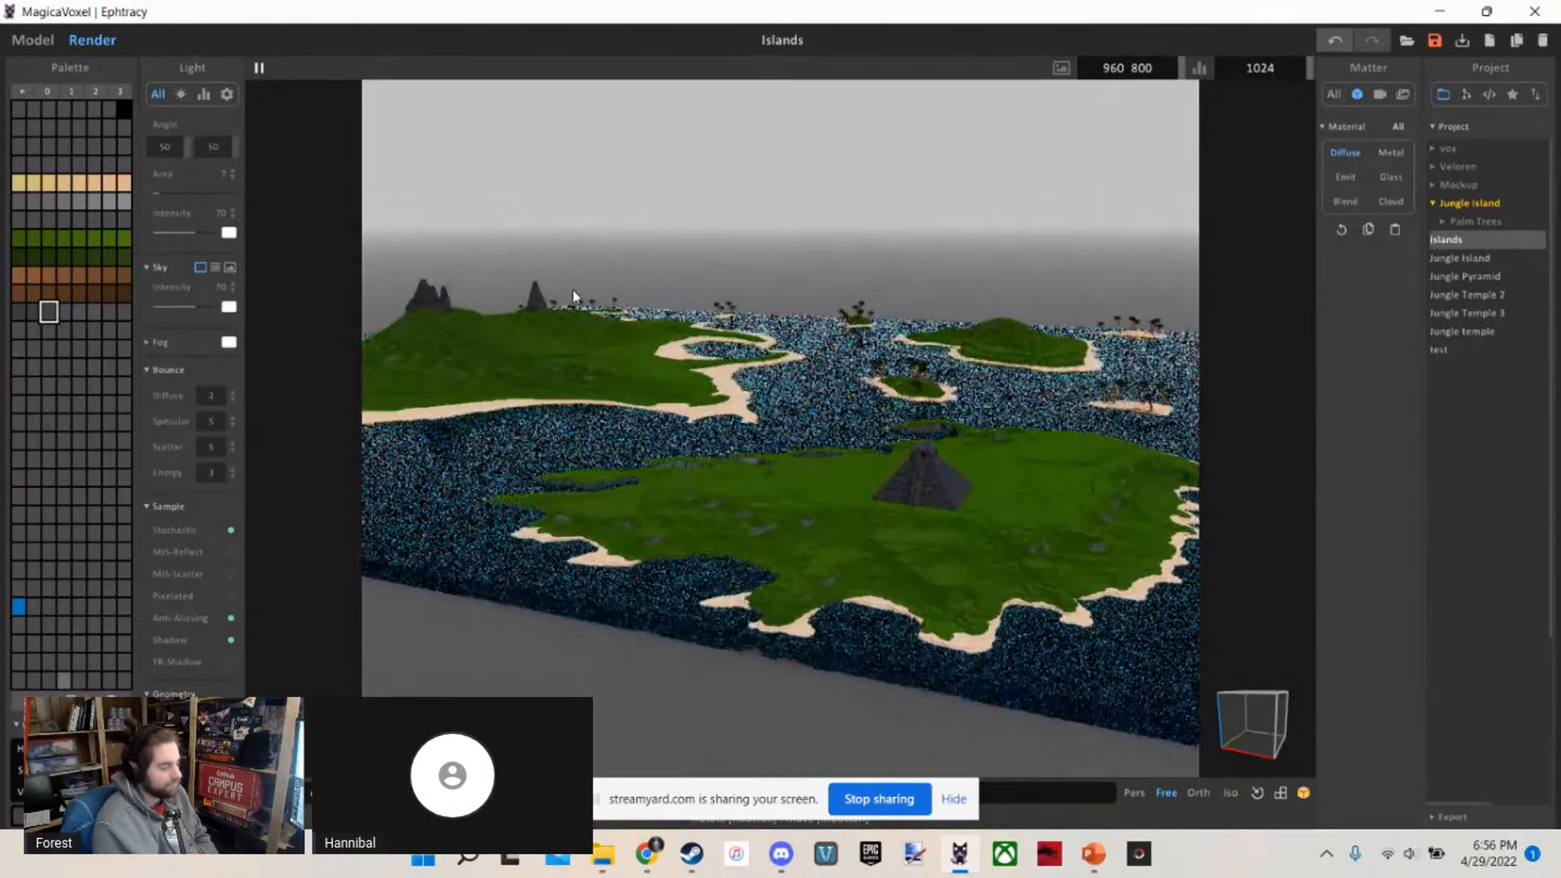
key("w")
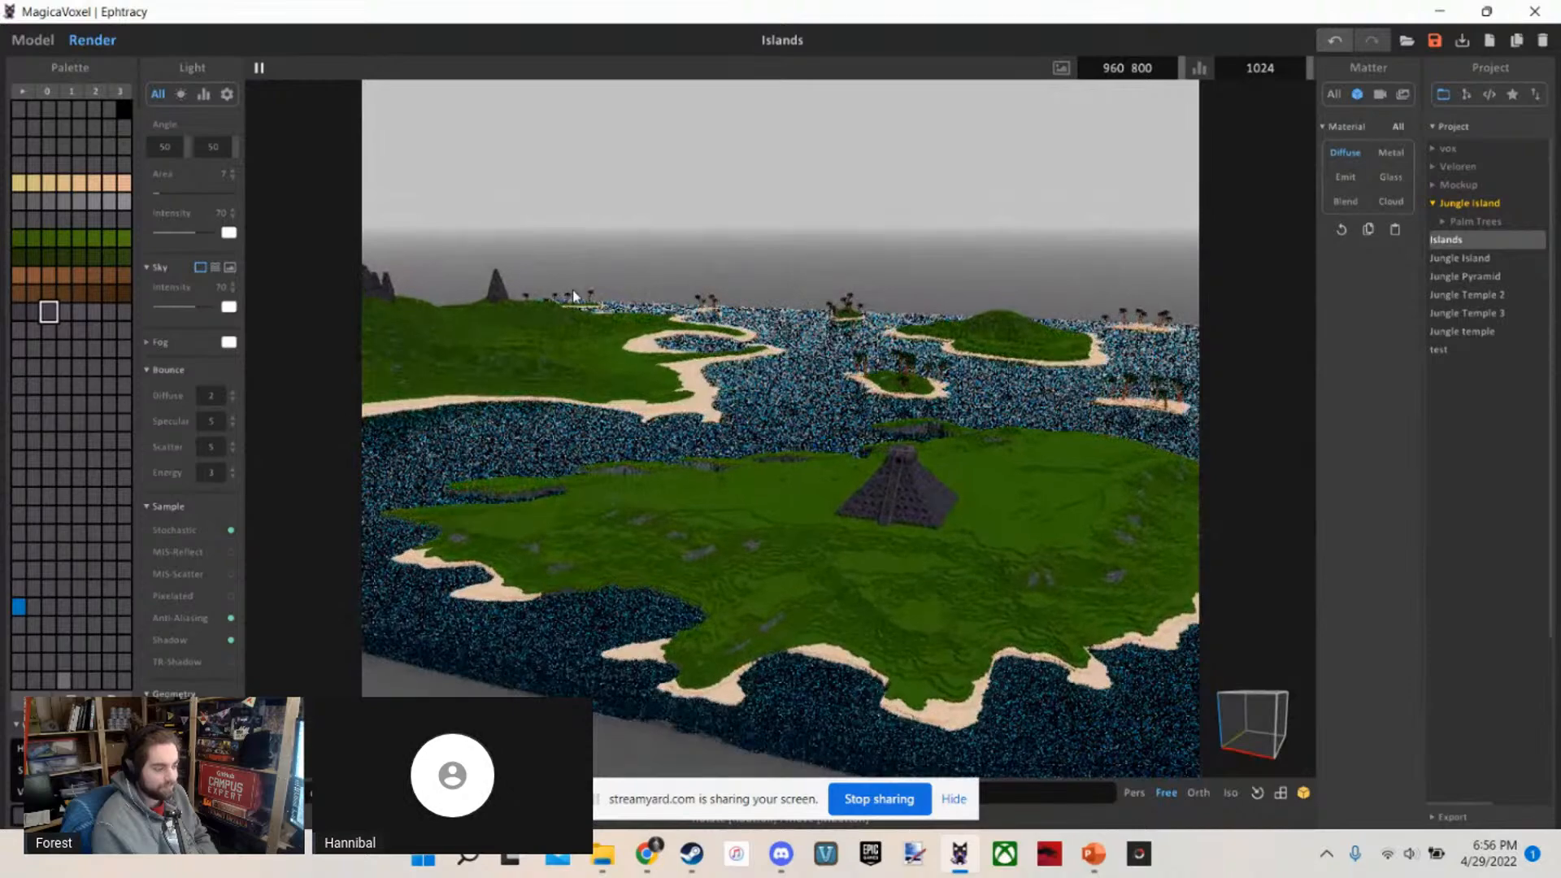
key("w")
key("d")
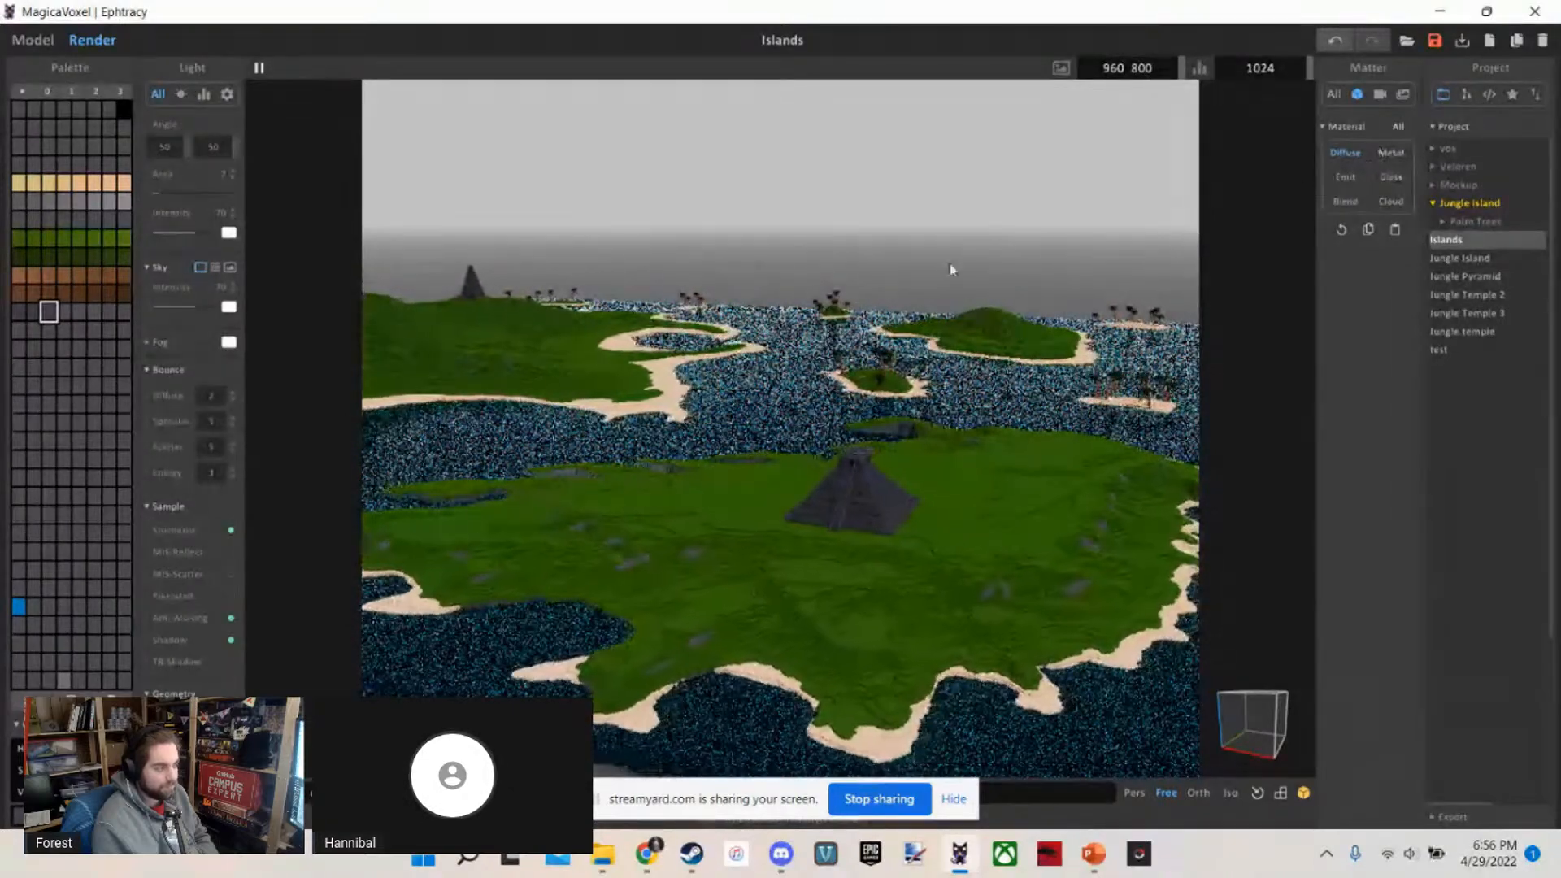
Examine the rendered pyramid's stair front and the raised triangular patterns on its tiers
key("w")
right_click_drag(846, 315, 928, 315)
key("w")
key("s")
key("a")
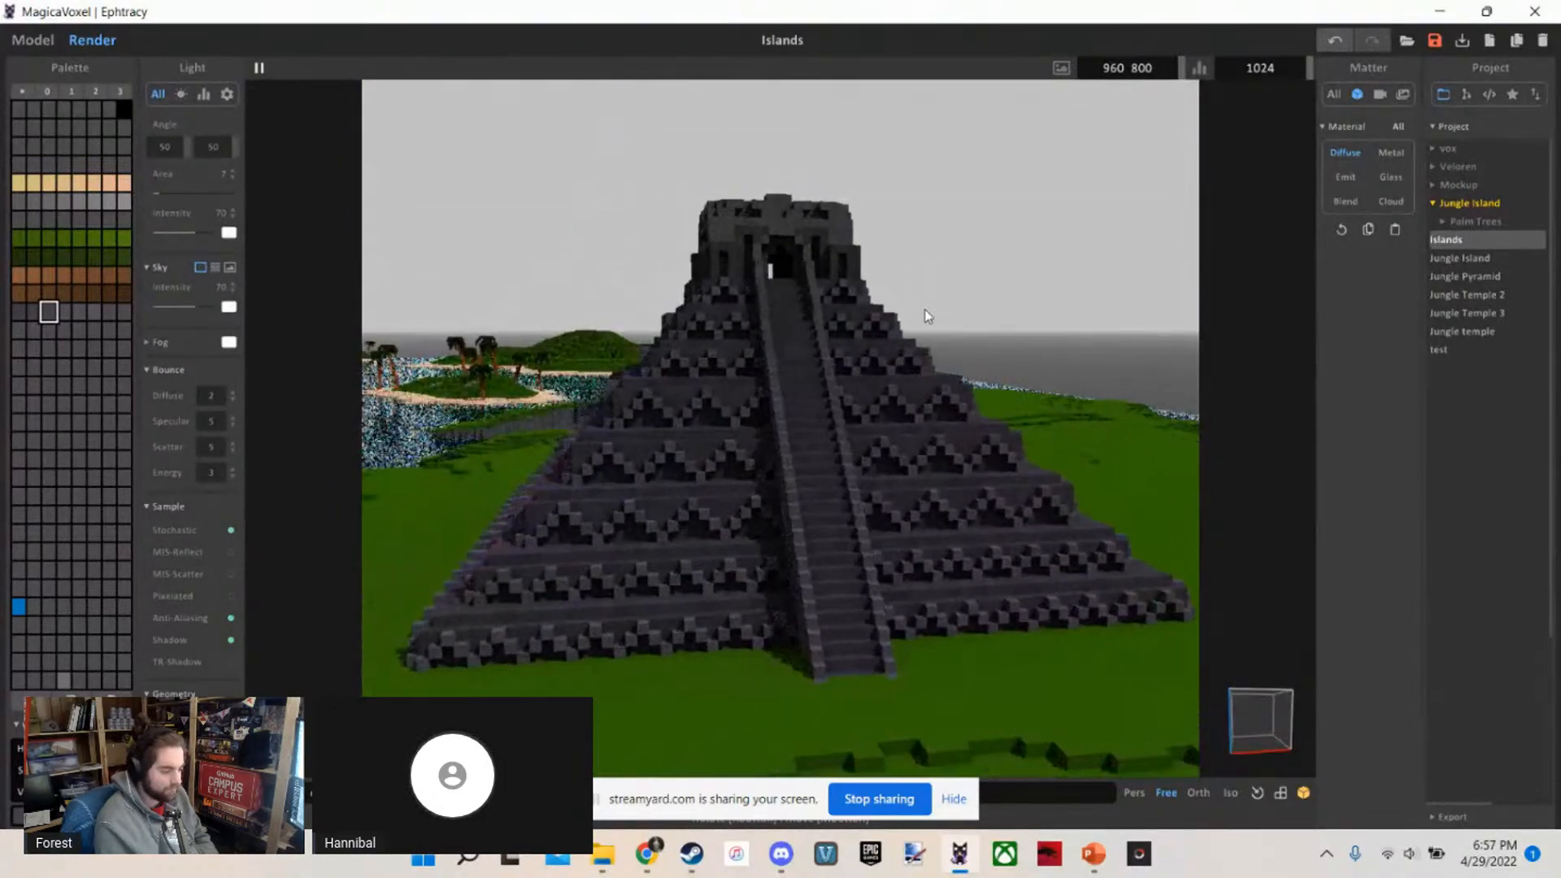
Examine the rendered pyramid from both sides of its staircase, near and far, including the temple at its peak
key("s")
key("w")
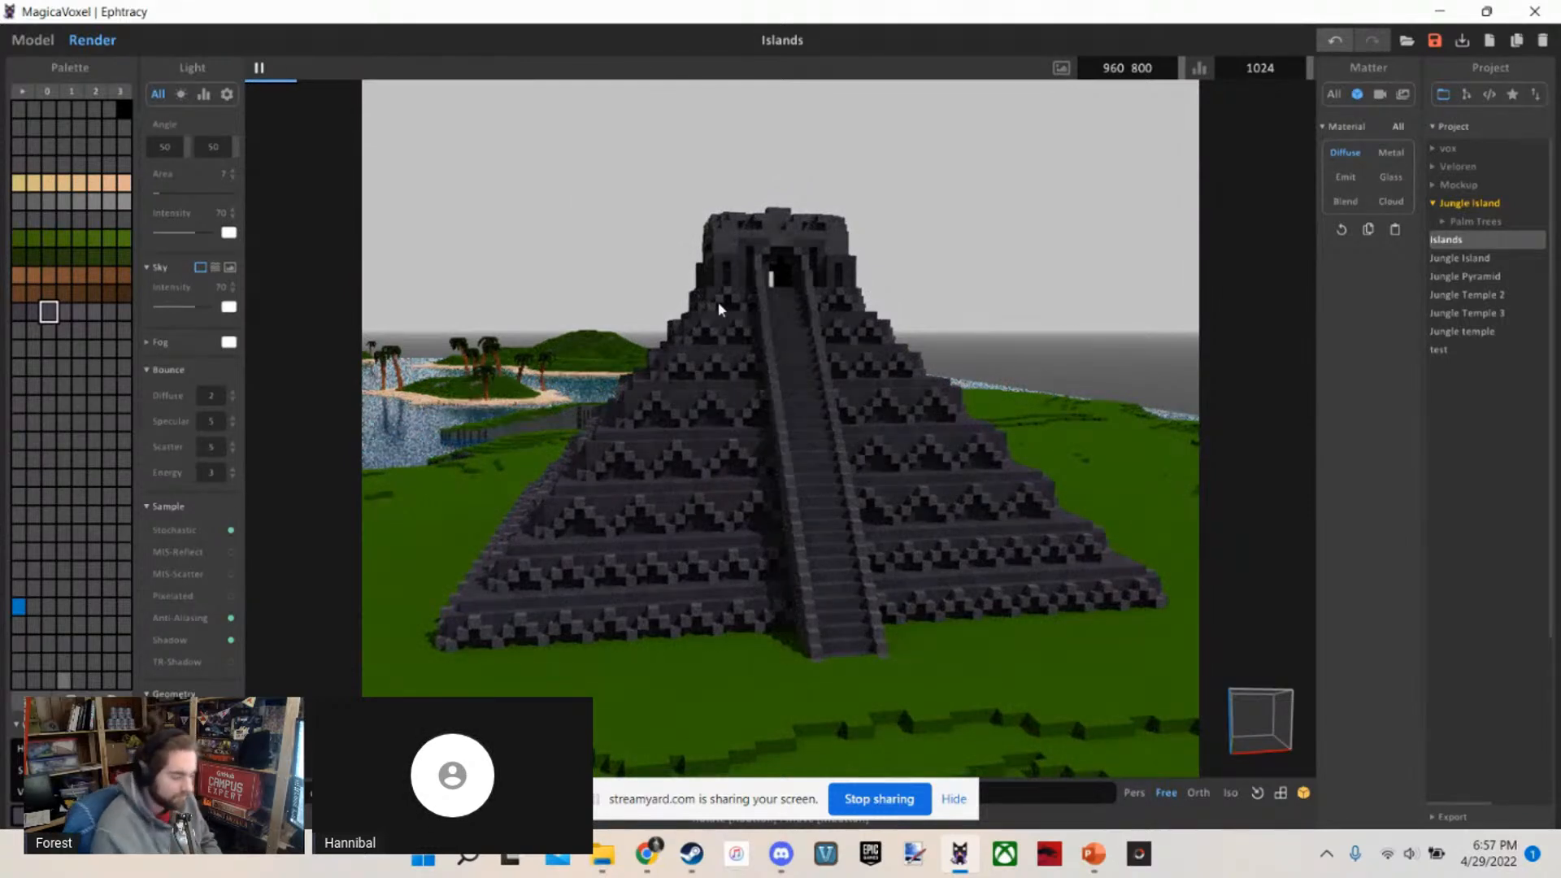
key("w")
key("a")
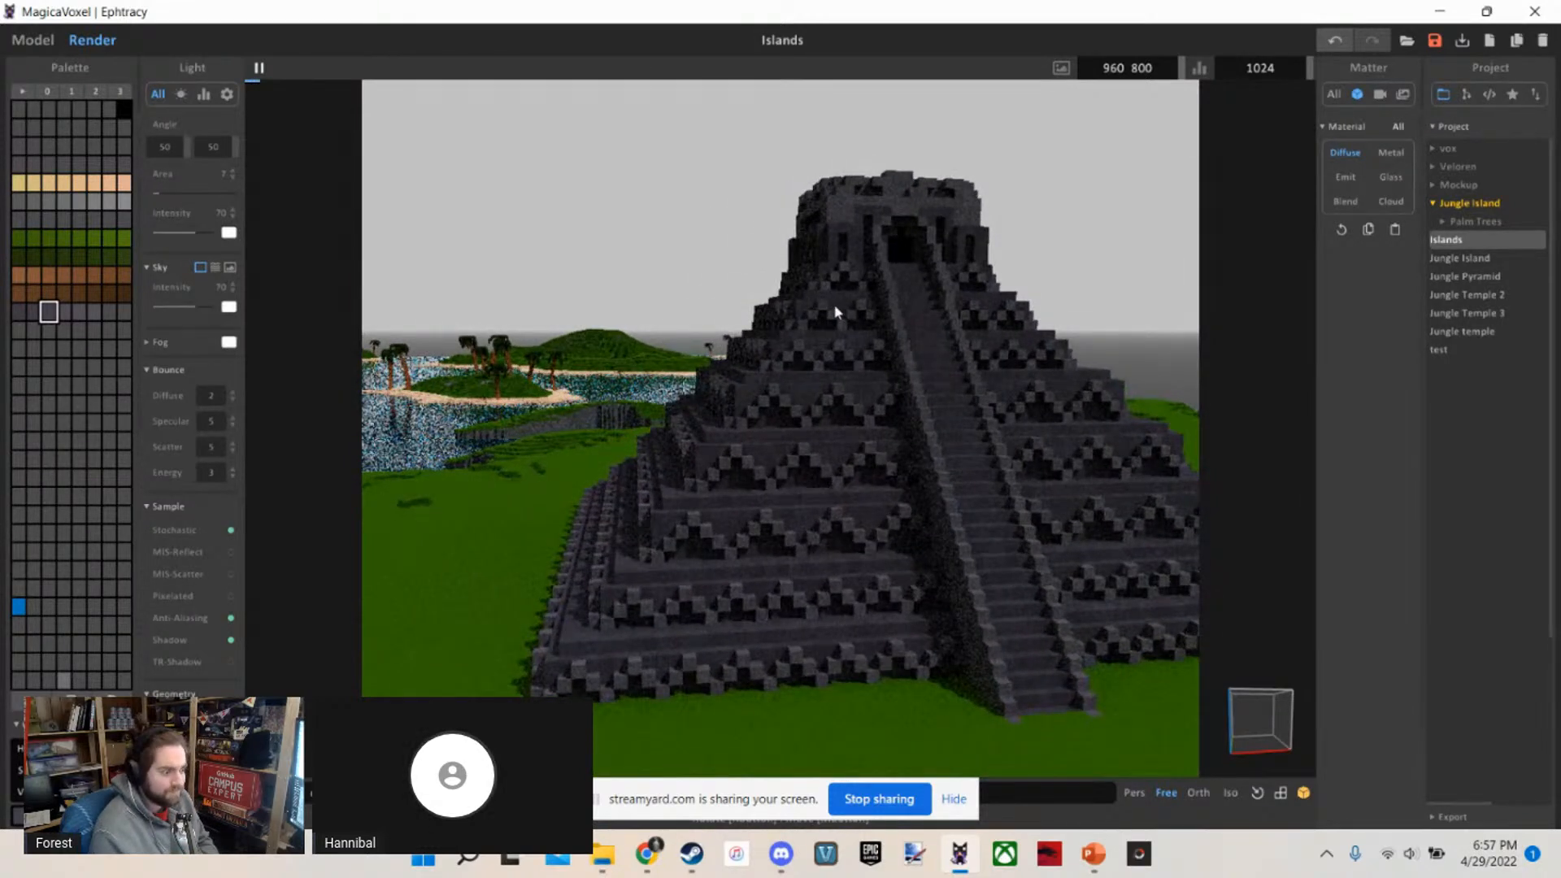
key("d")
key("d")
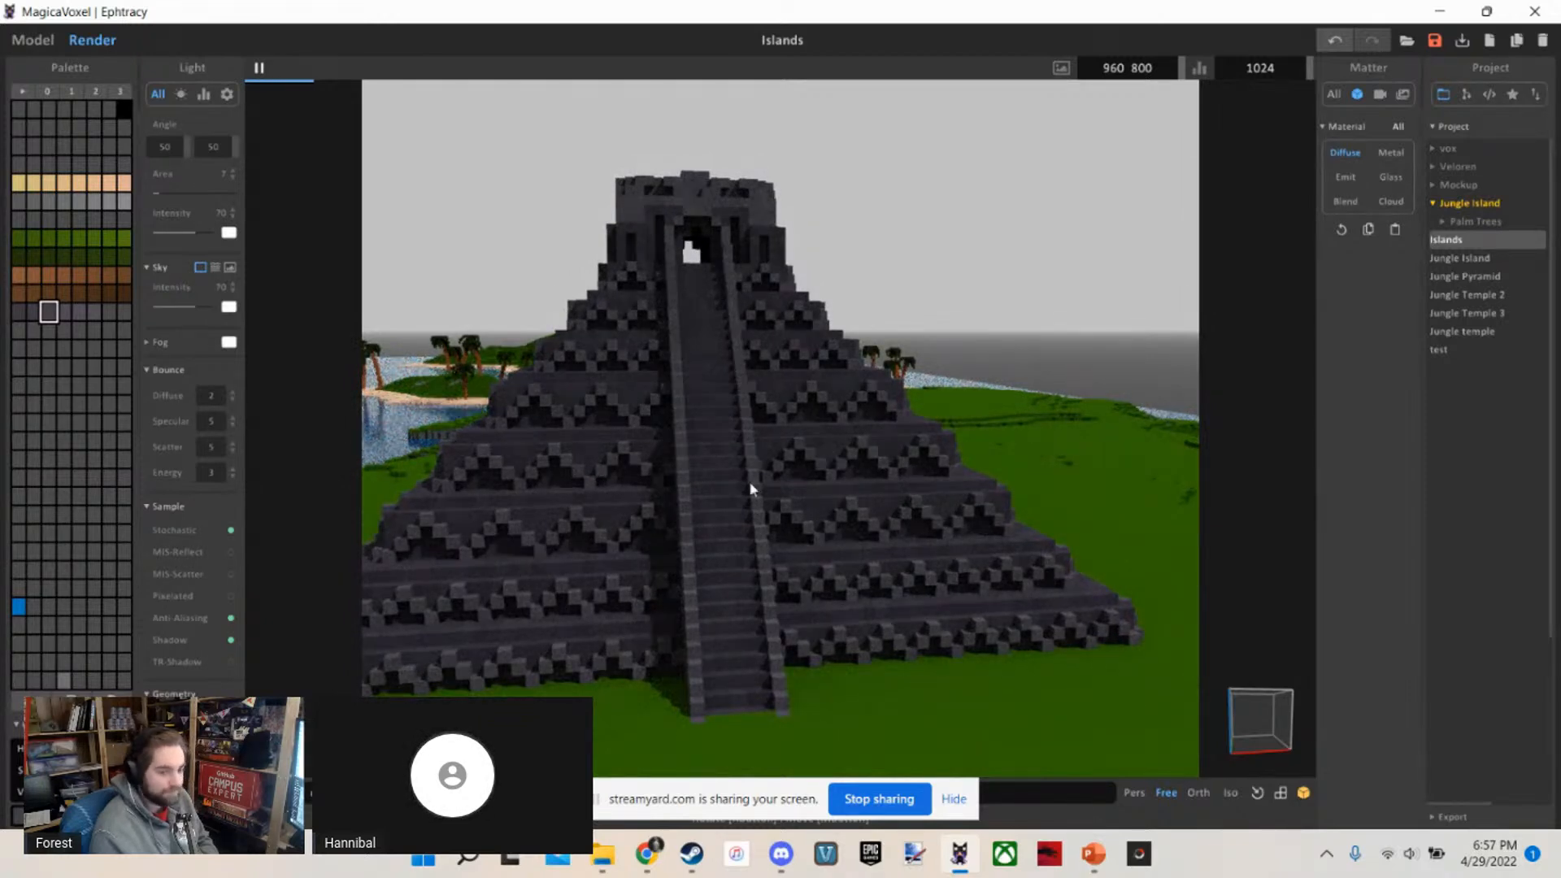
key("a")
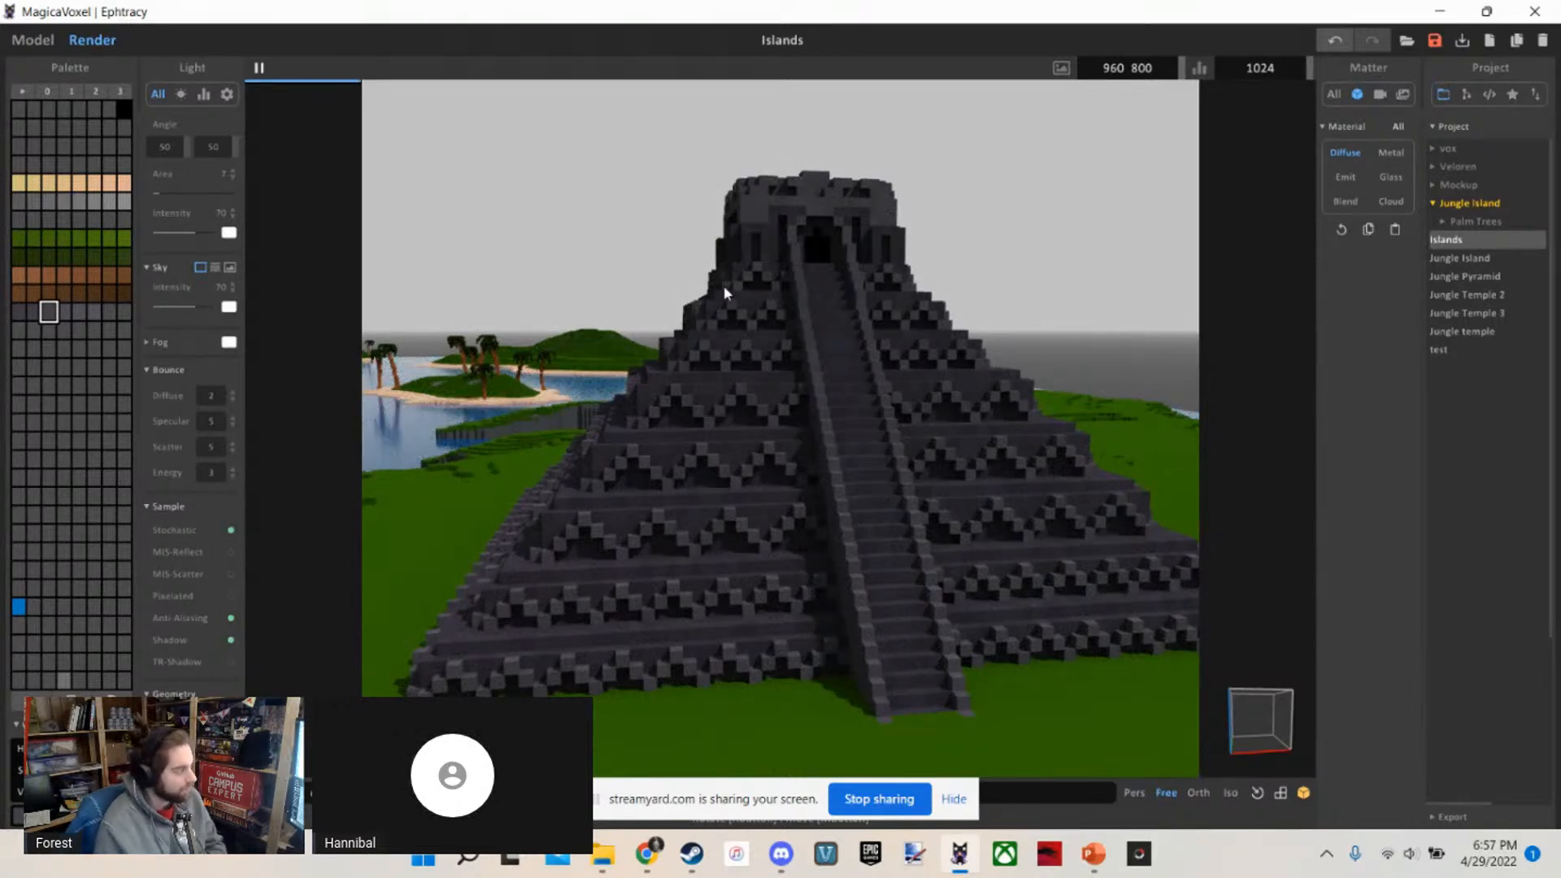
key("s")
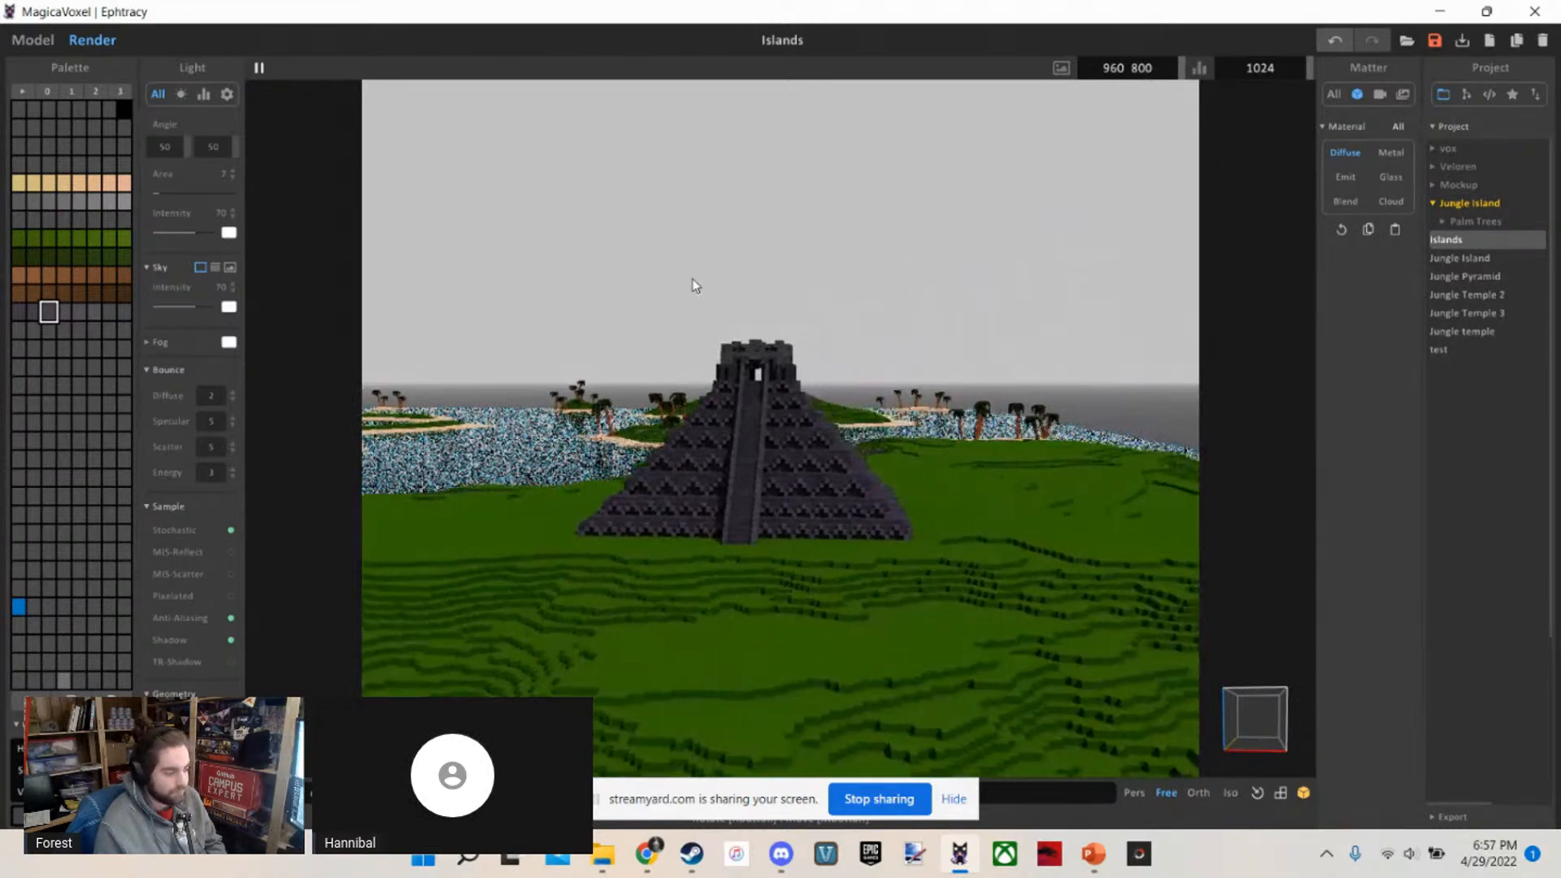
key("w")
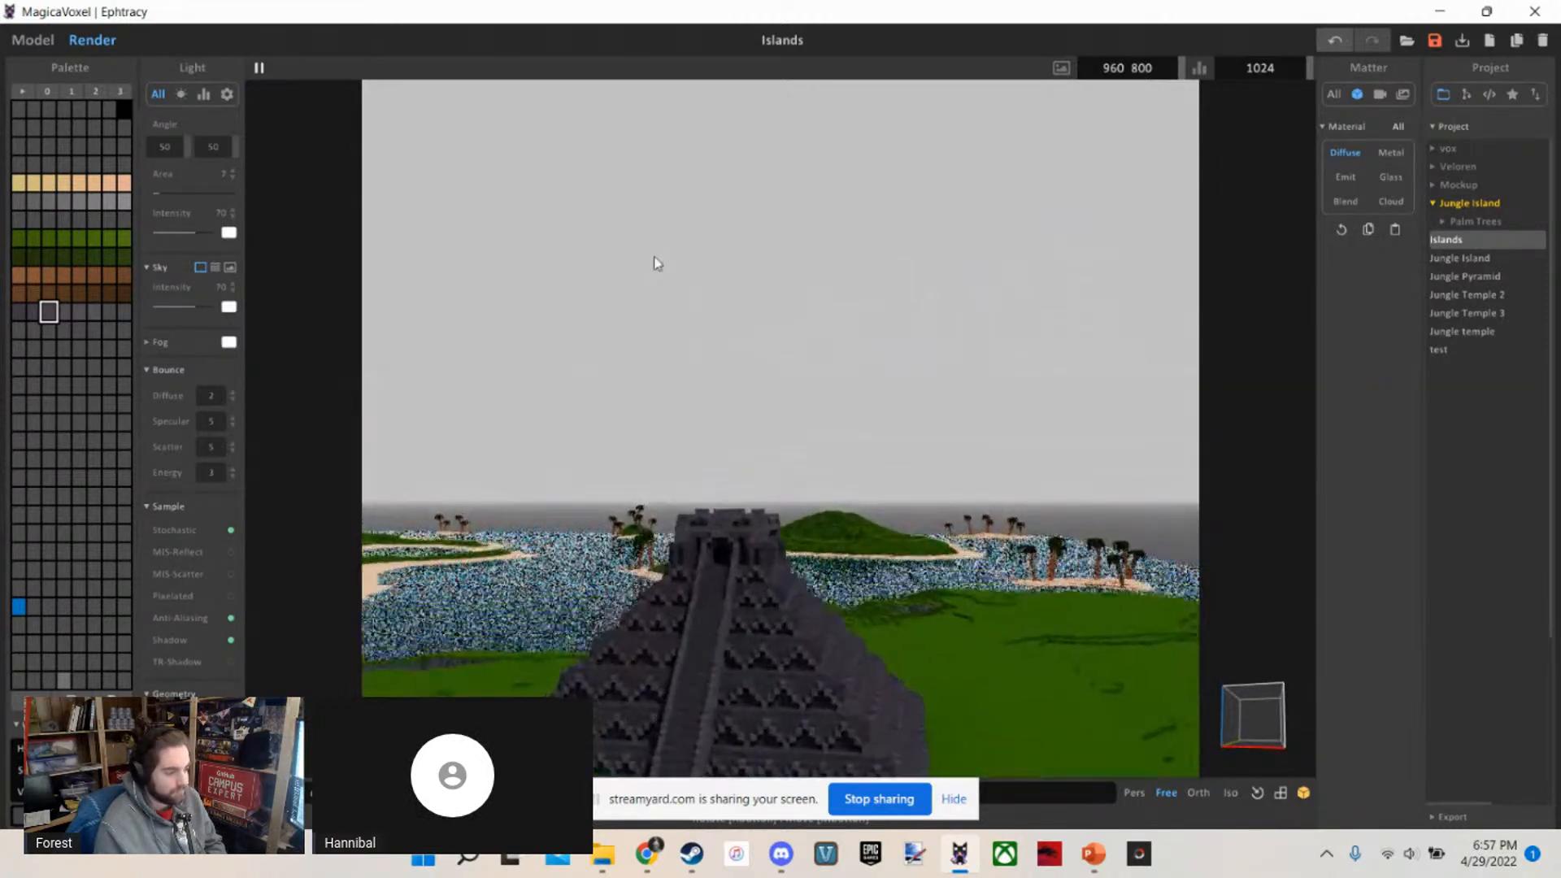
Save the project and inspect the rendered pyramid and its surrounding island from above
right_click_drag(652, 255, 845, 367)
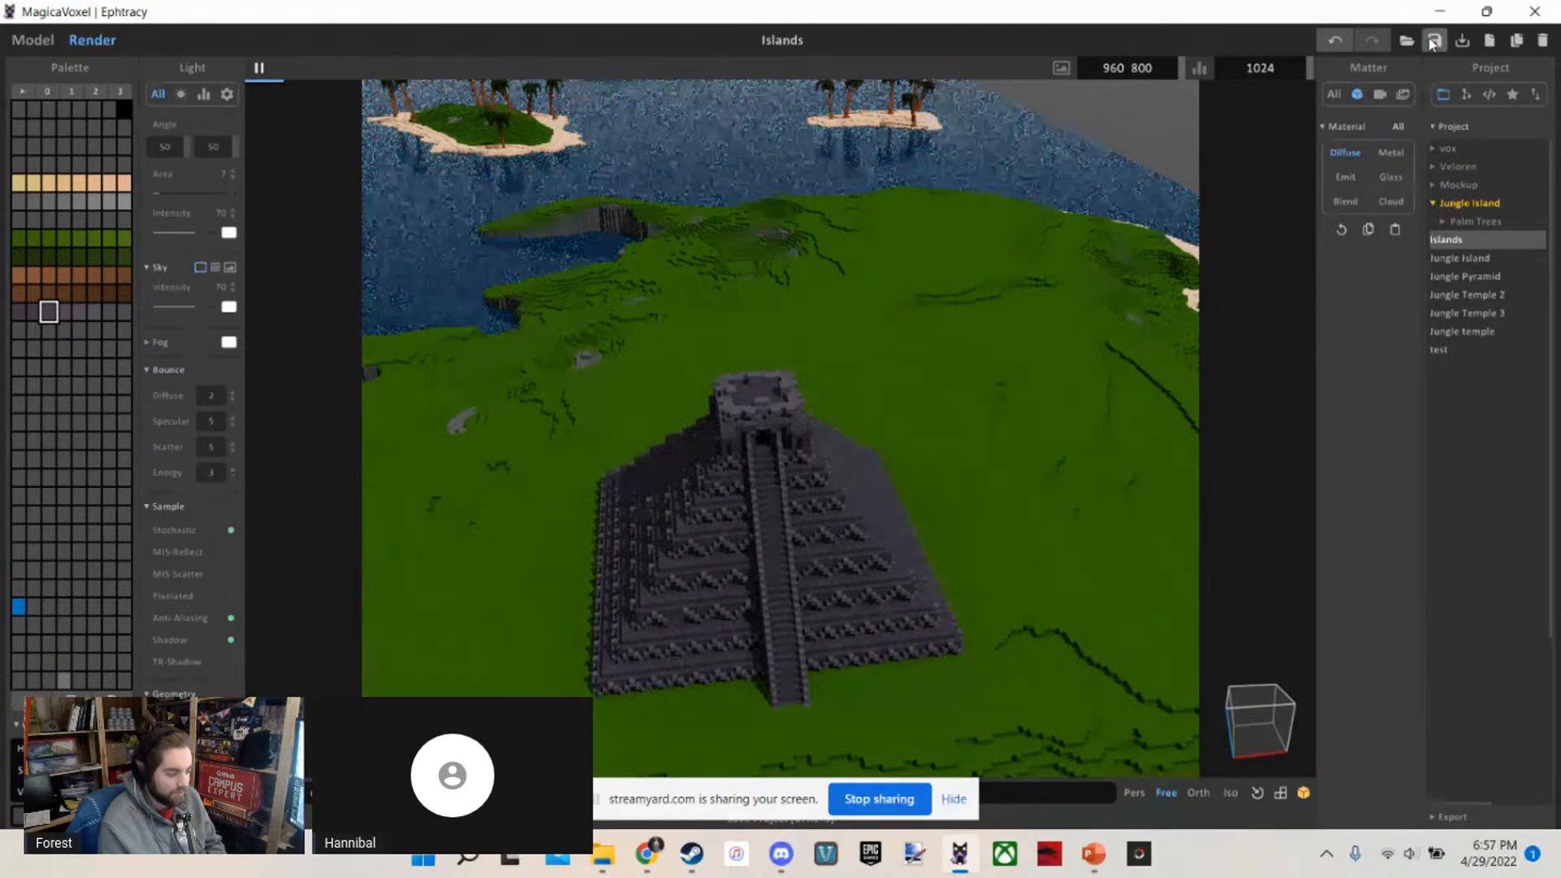
right_click_drag(822, 436, 799, 383)
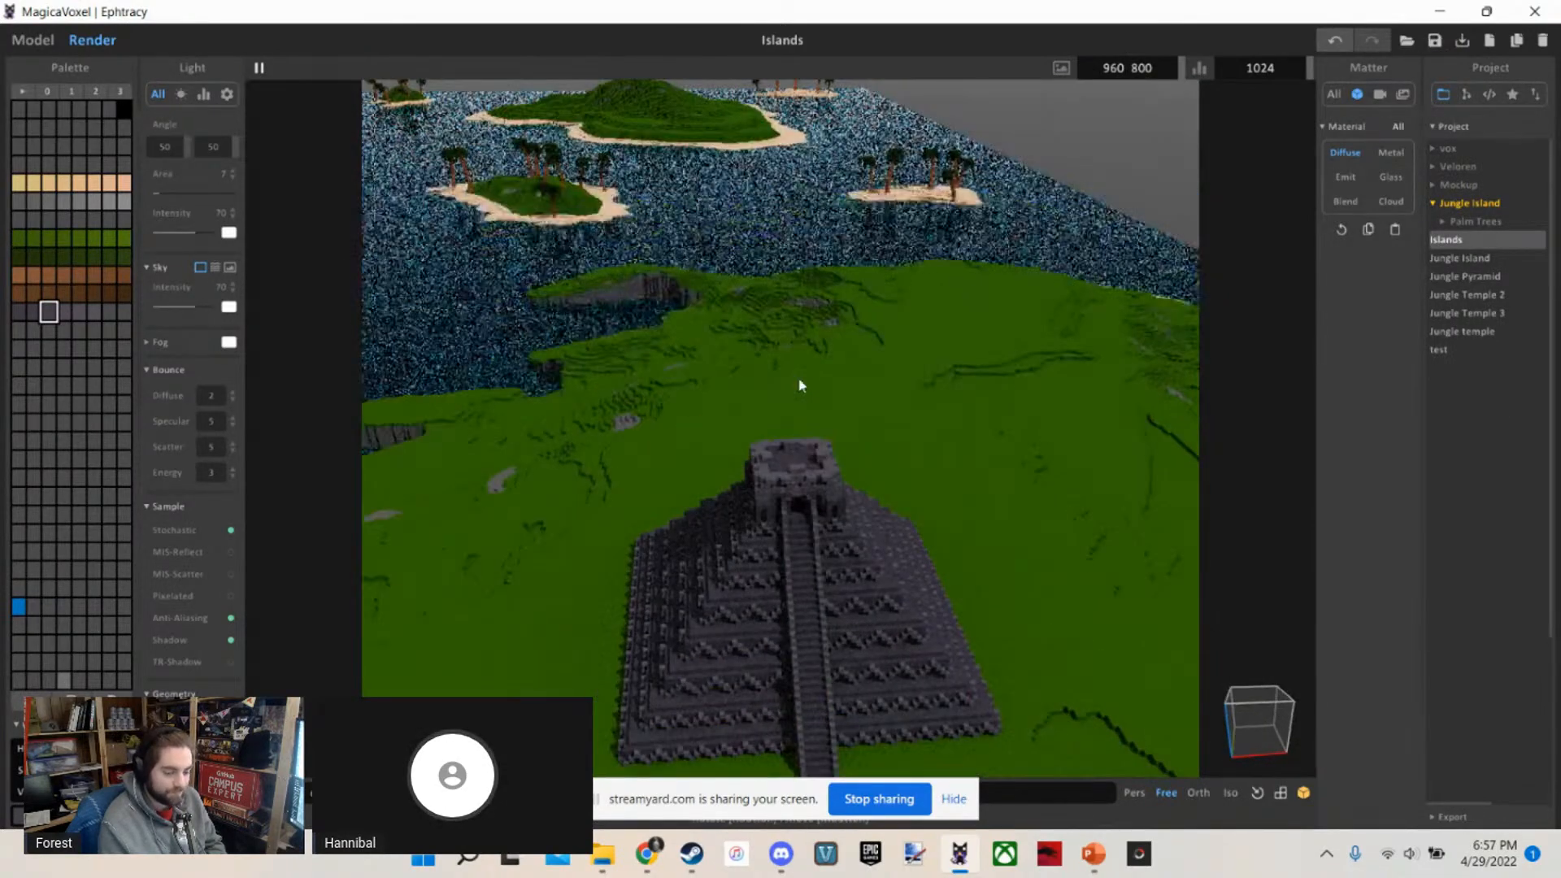
key("s")
key("w")
key("s")
right_click_drag(854, 433, 830, 407)
Return from rendering to modelling the islands scene and show its object outline
left_click(57, 44)
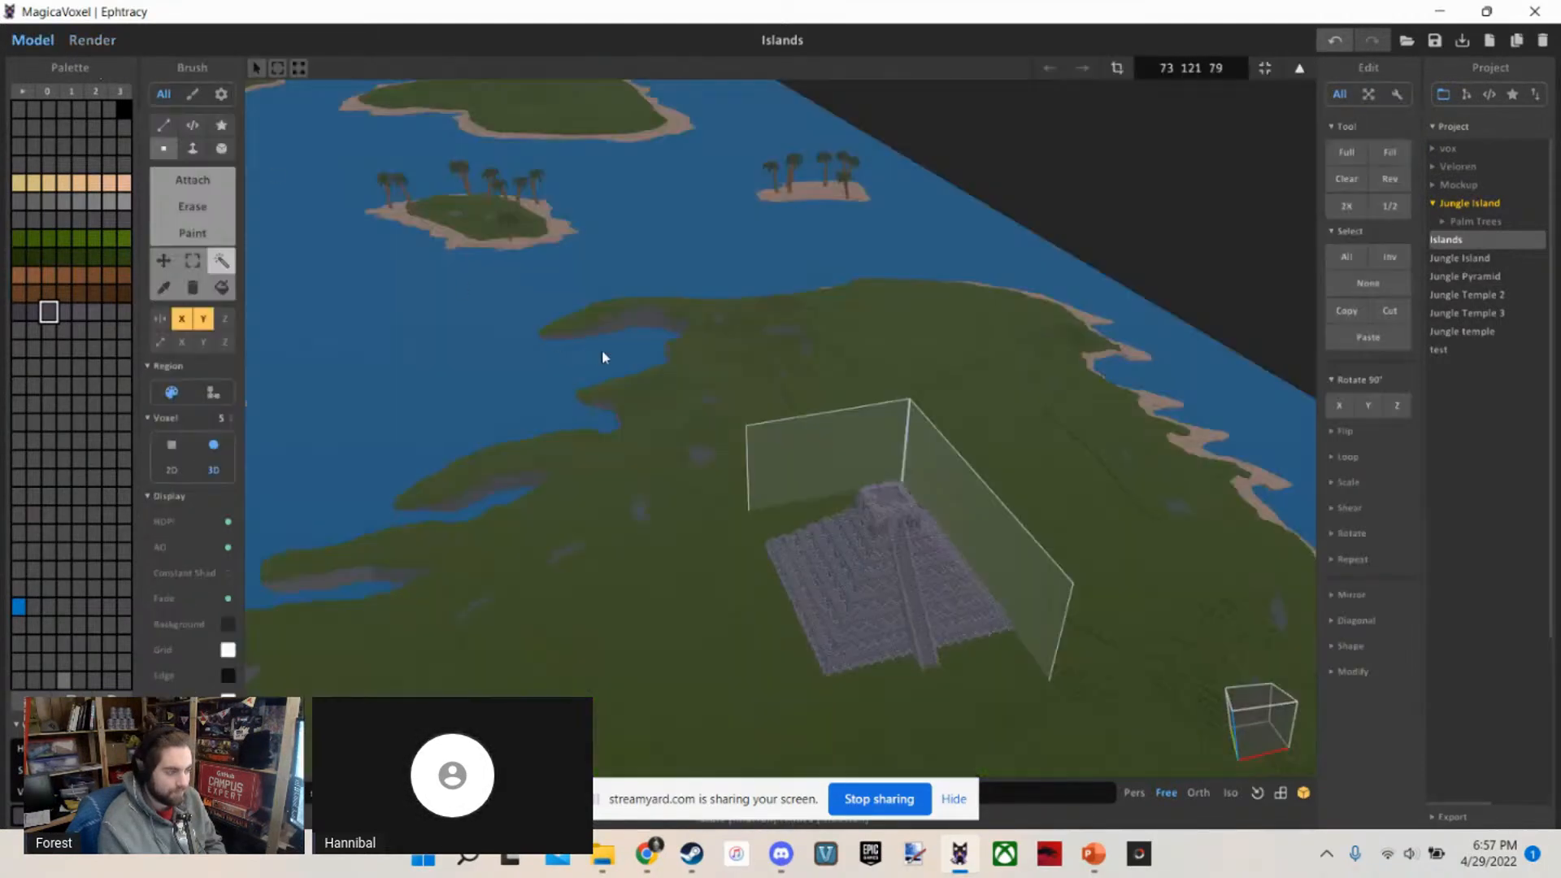
key("s")
mouse_move(602, 351)
right_mouse_down()
mouse_move(658, 380)
mouse_move(578, 364)
right_mouse_up()
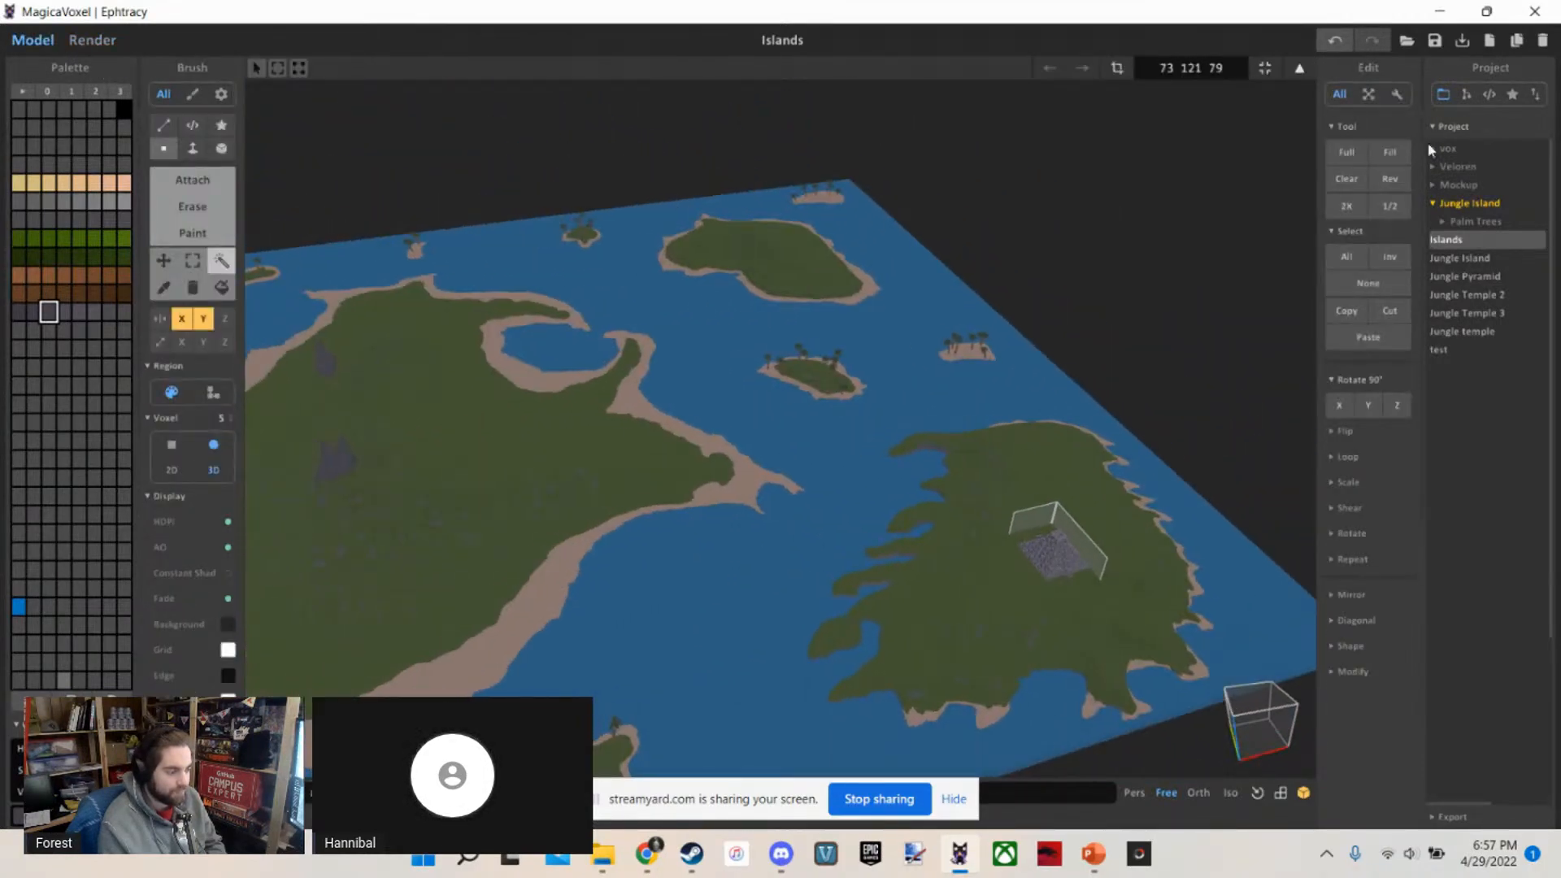
left_click(1488, 93)
left_click(1466, 94)
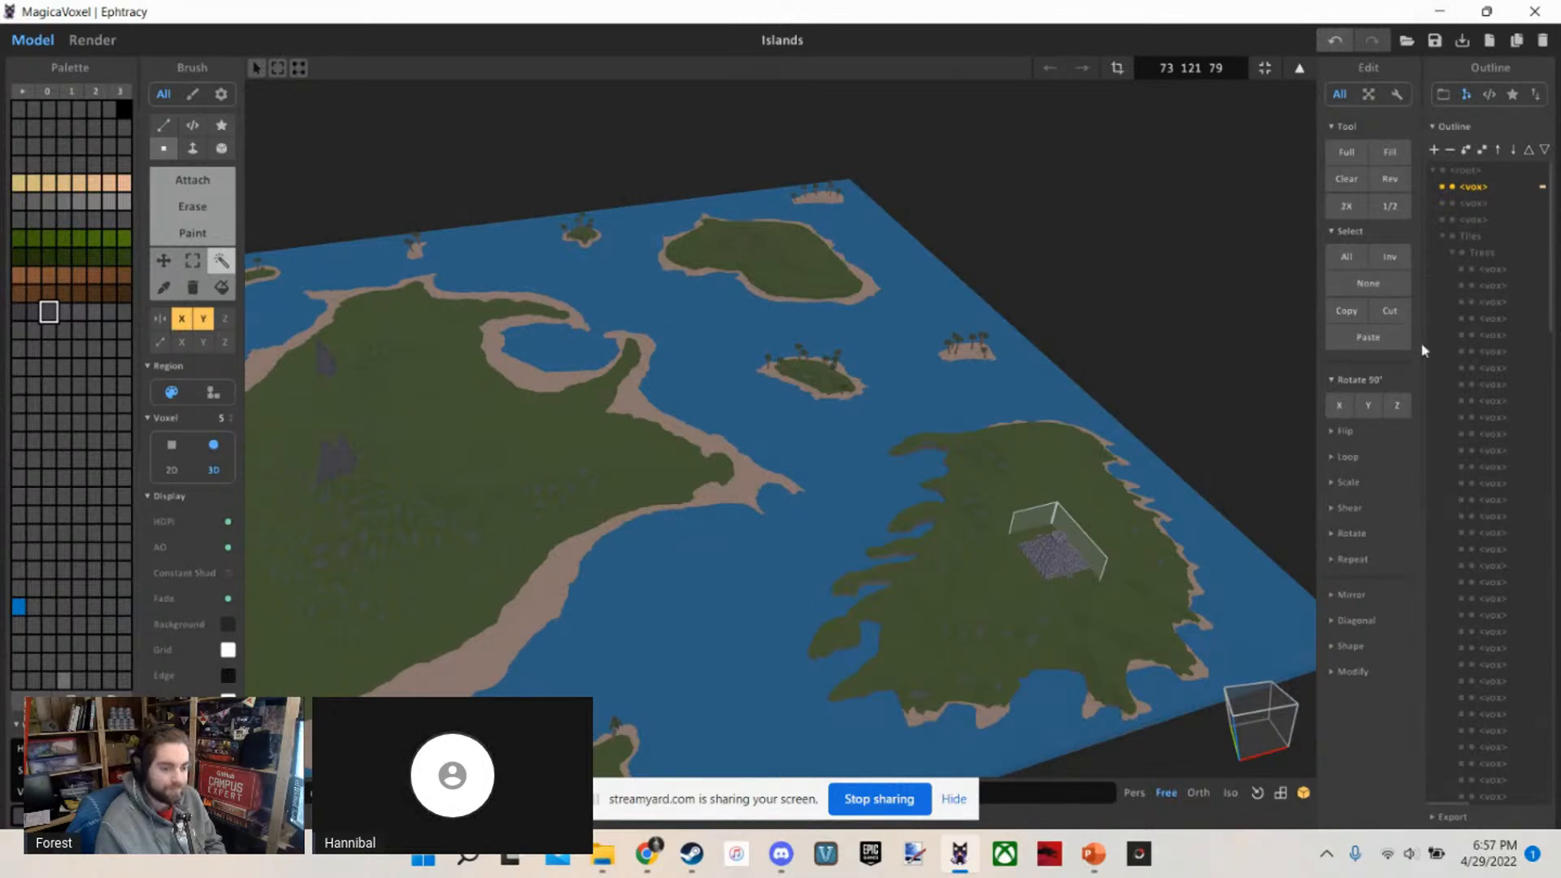
Switch from editing the pyramid to the whole world through the outline's root, bringing all the islands into view
key("Tab")
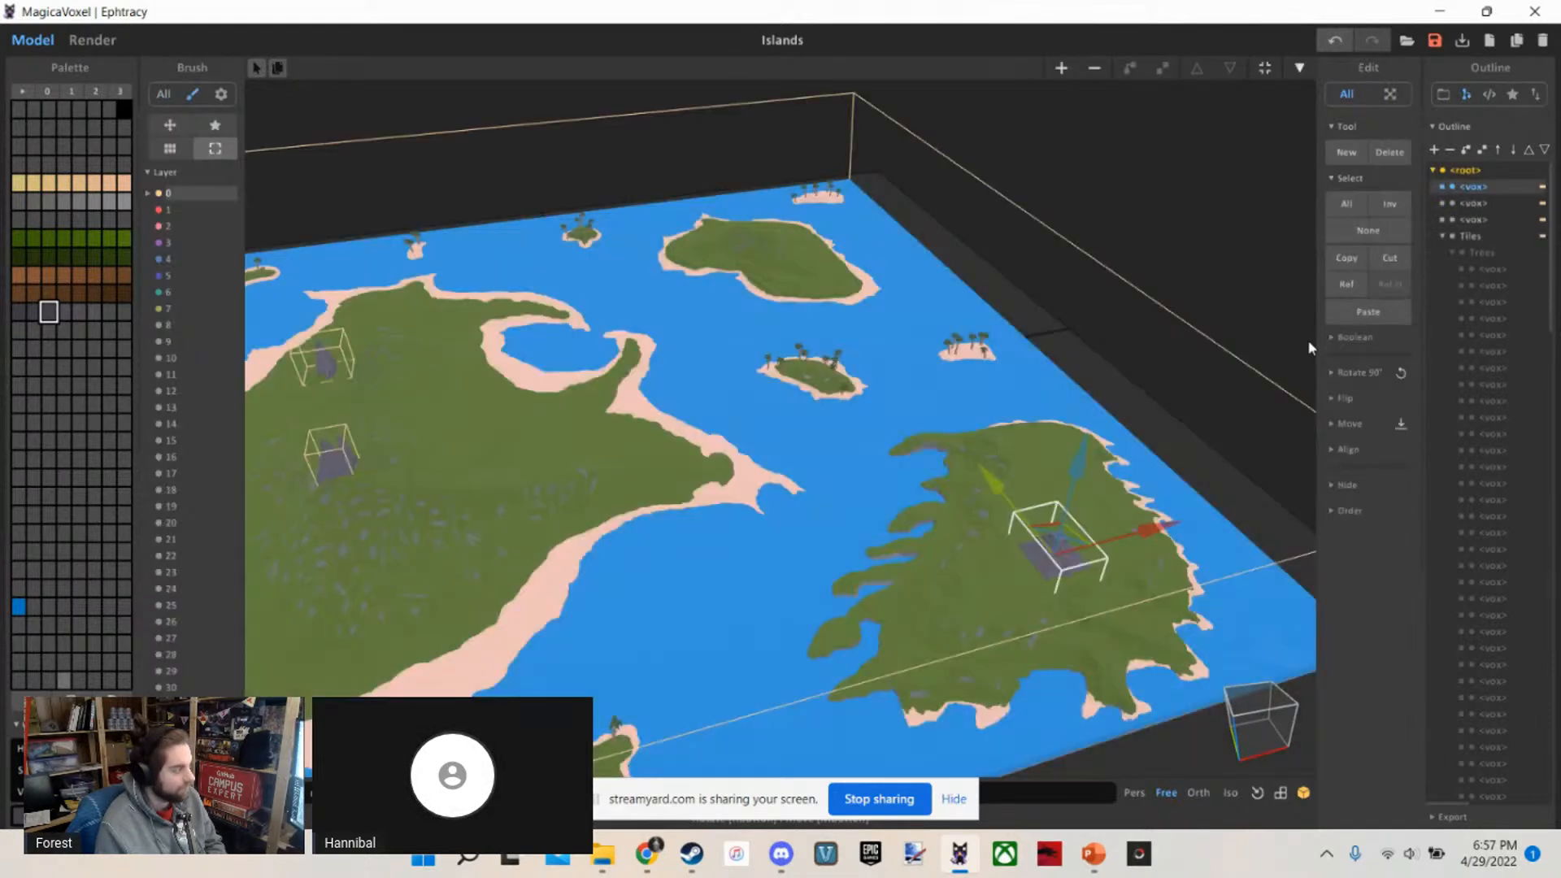
key("Tab")
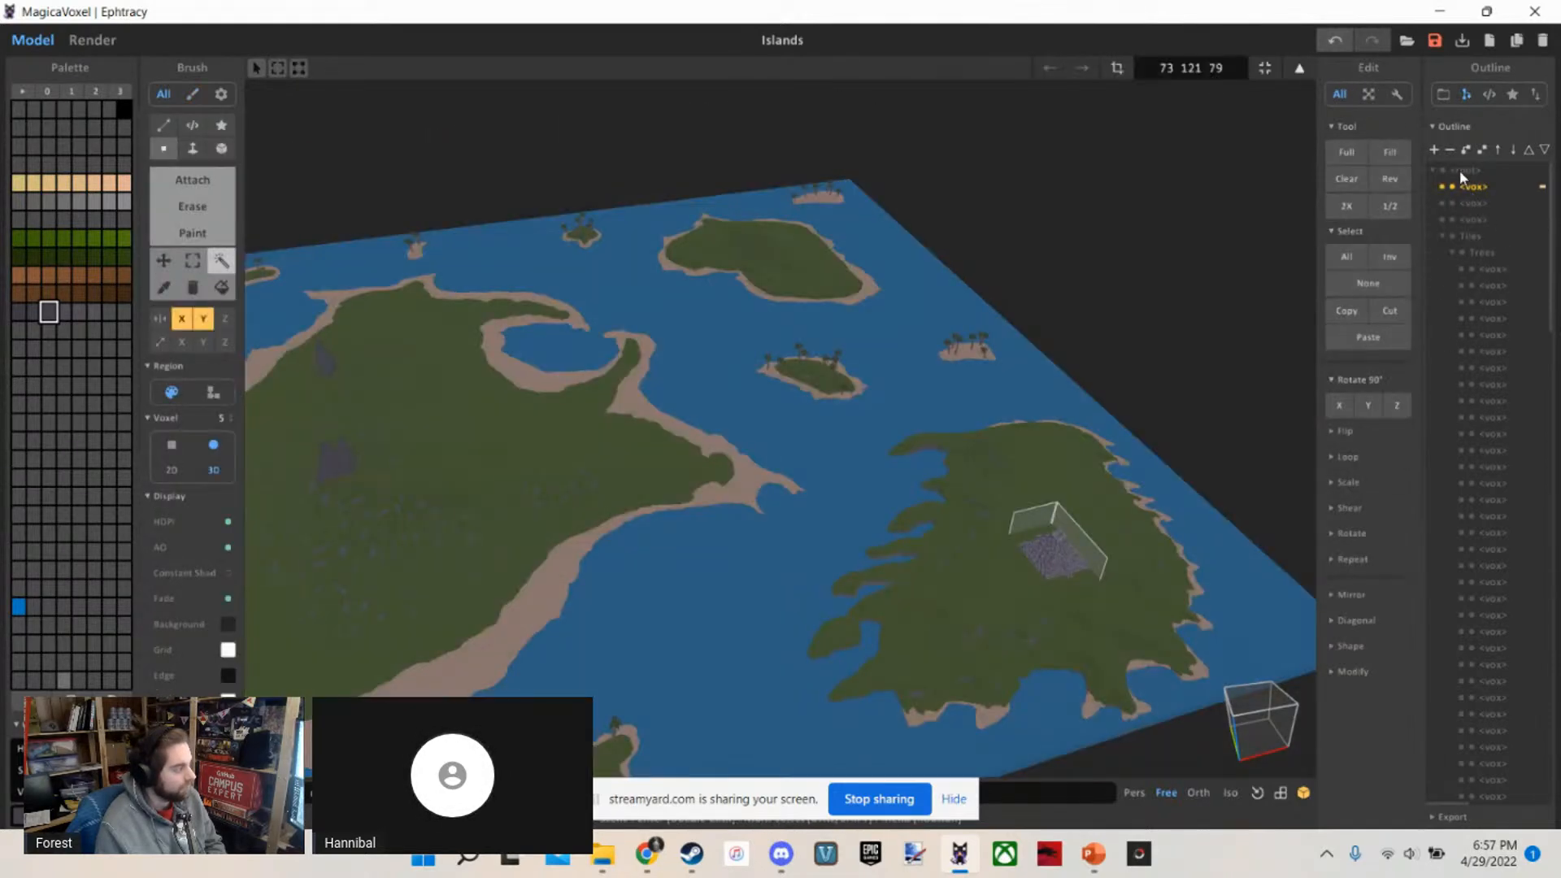
left_click(1461, 173)
right_click_drag(732, 313, 824, 274)
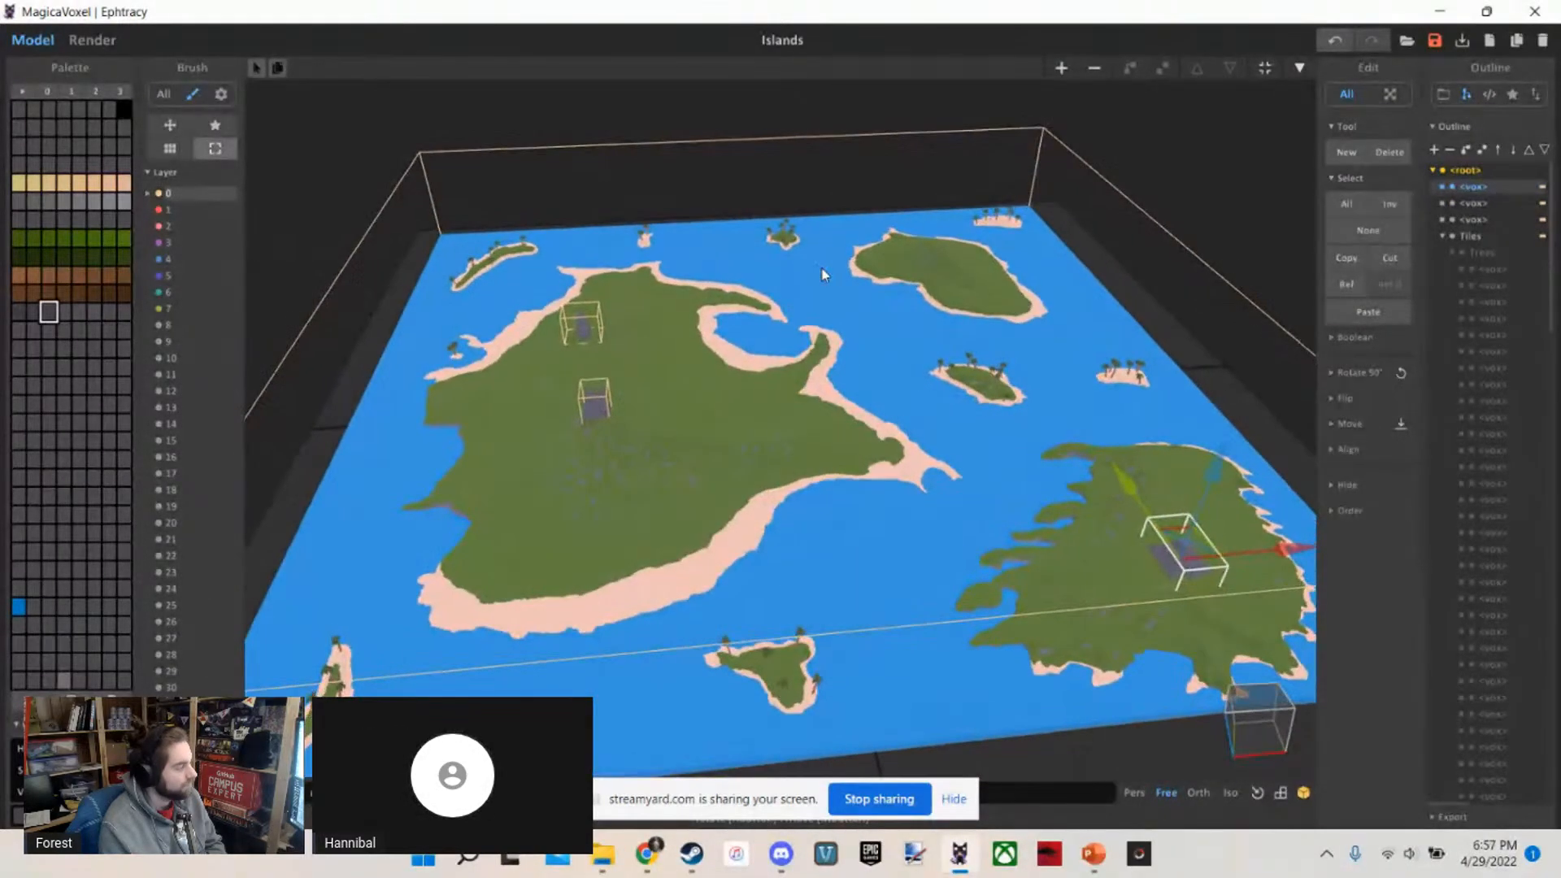
scroll(822, 268, "down", 1)
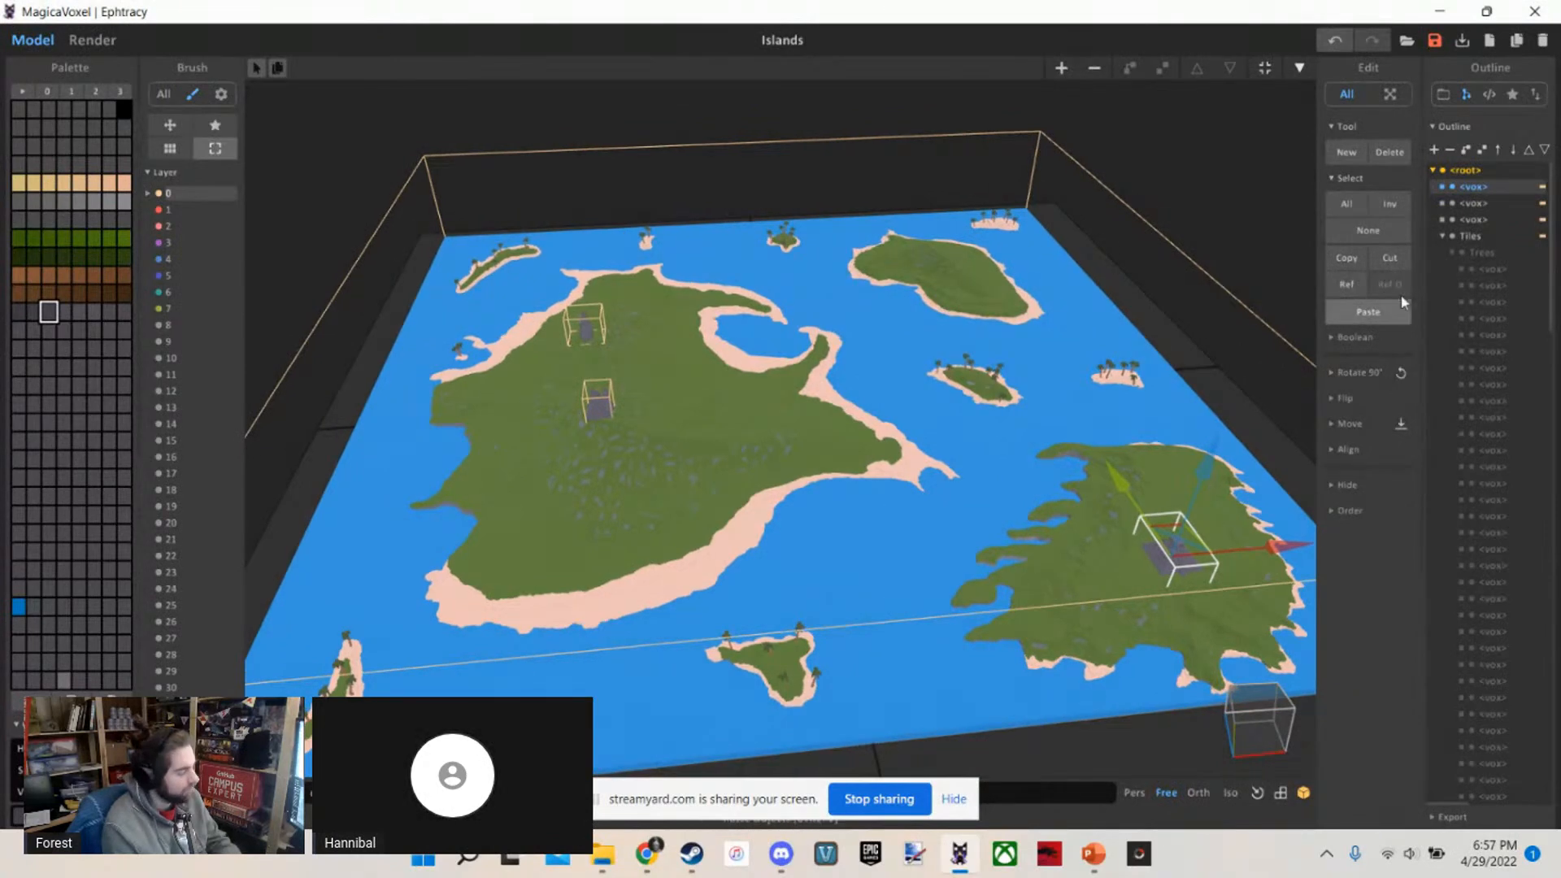
Inspect the Tiles group and open its nested Trees group, looking through the objects it contains
left_click(1478, 235)
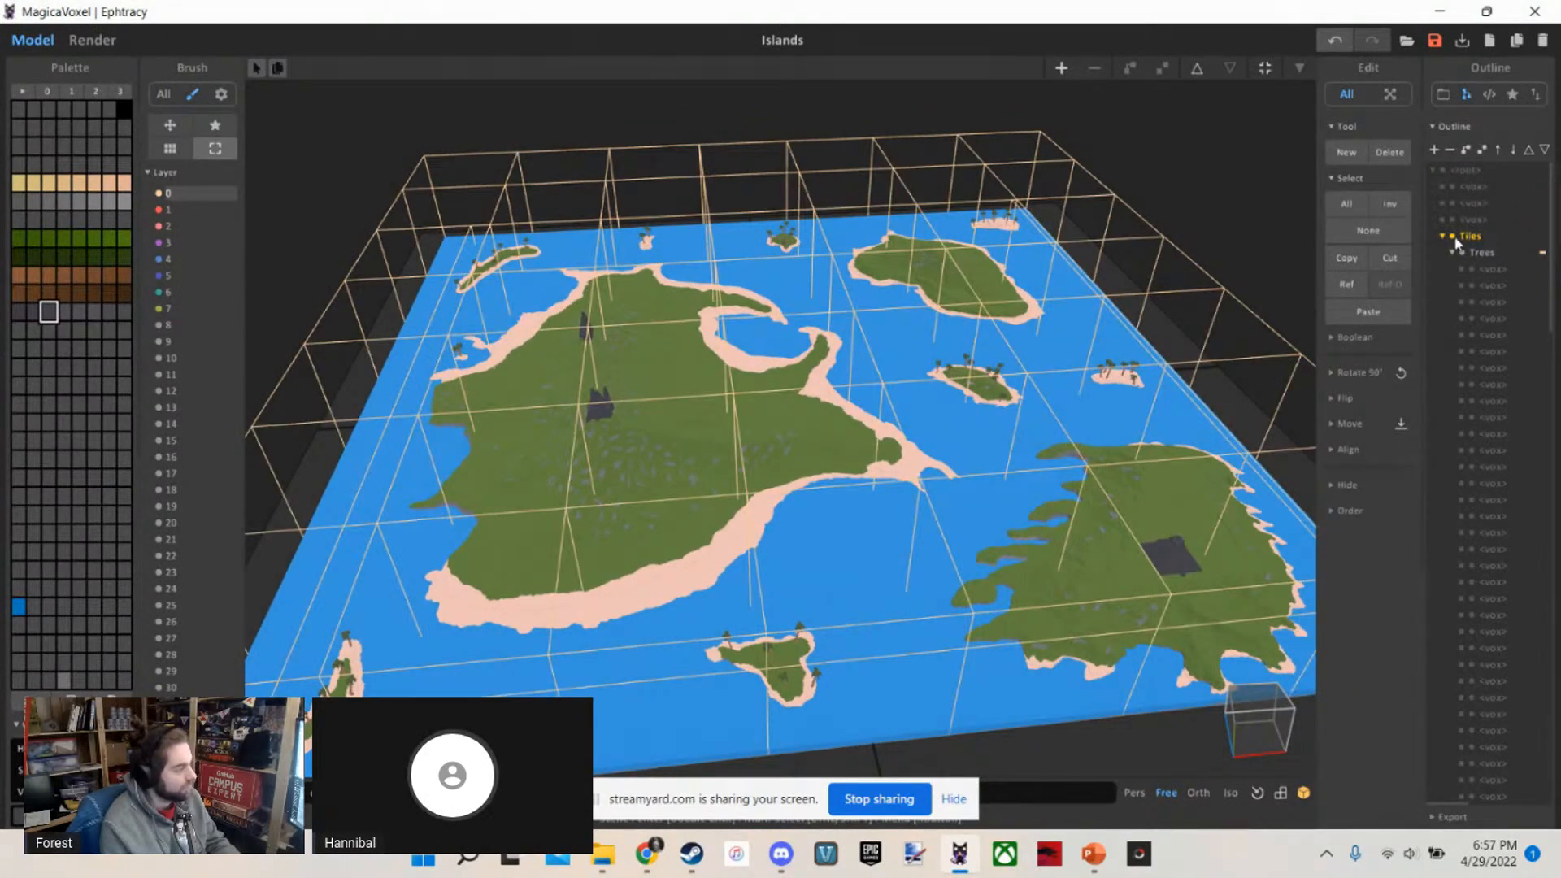
left_click(1473, 245)
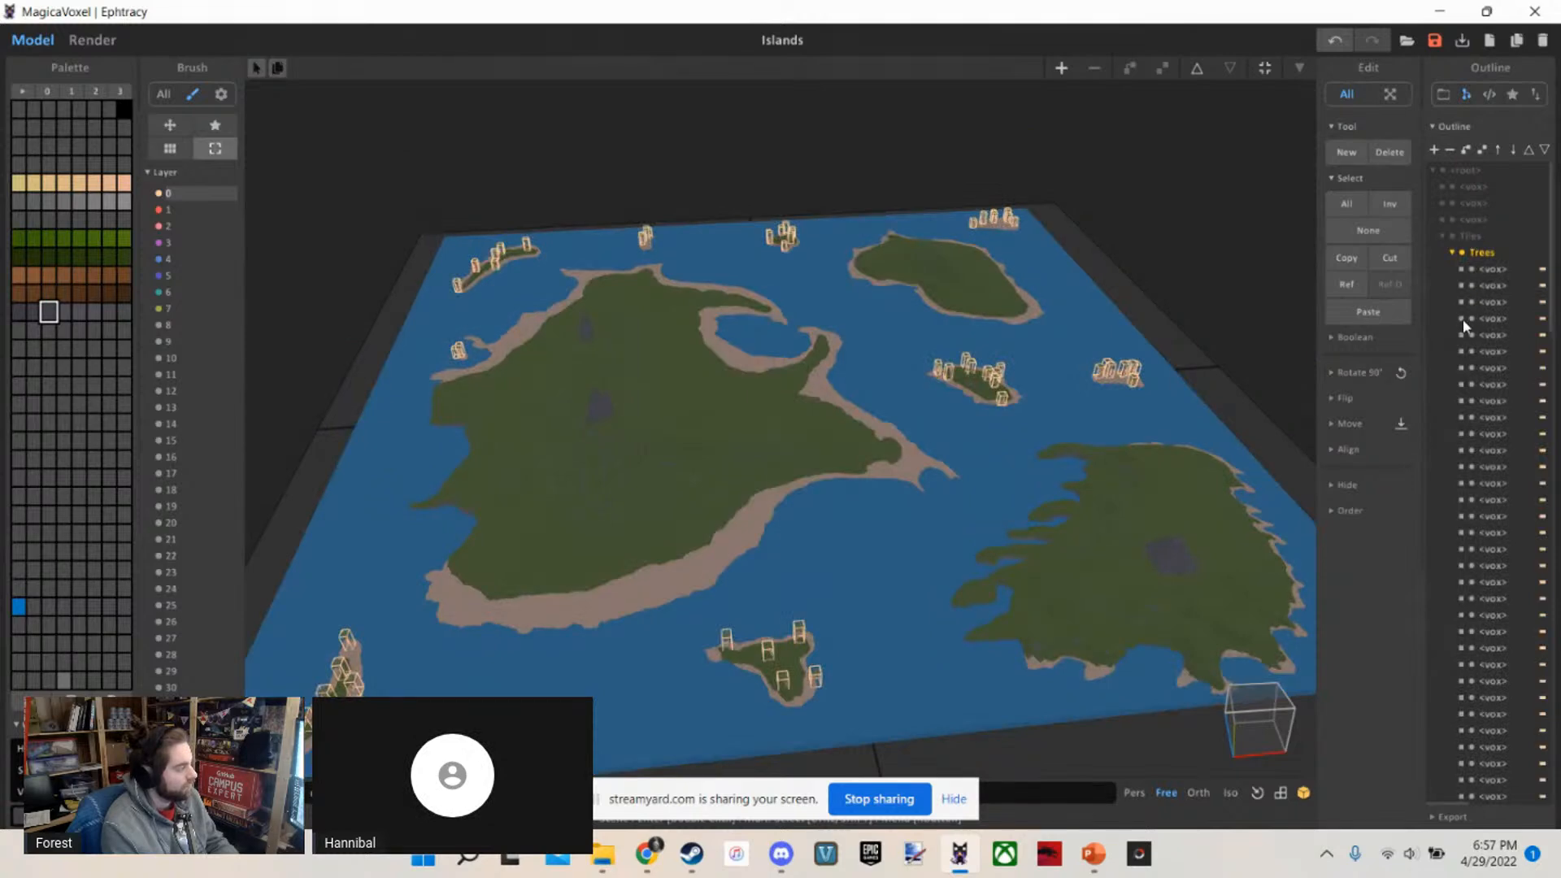
scroll(1464, 325, "down", 5)
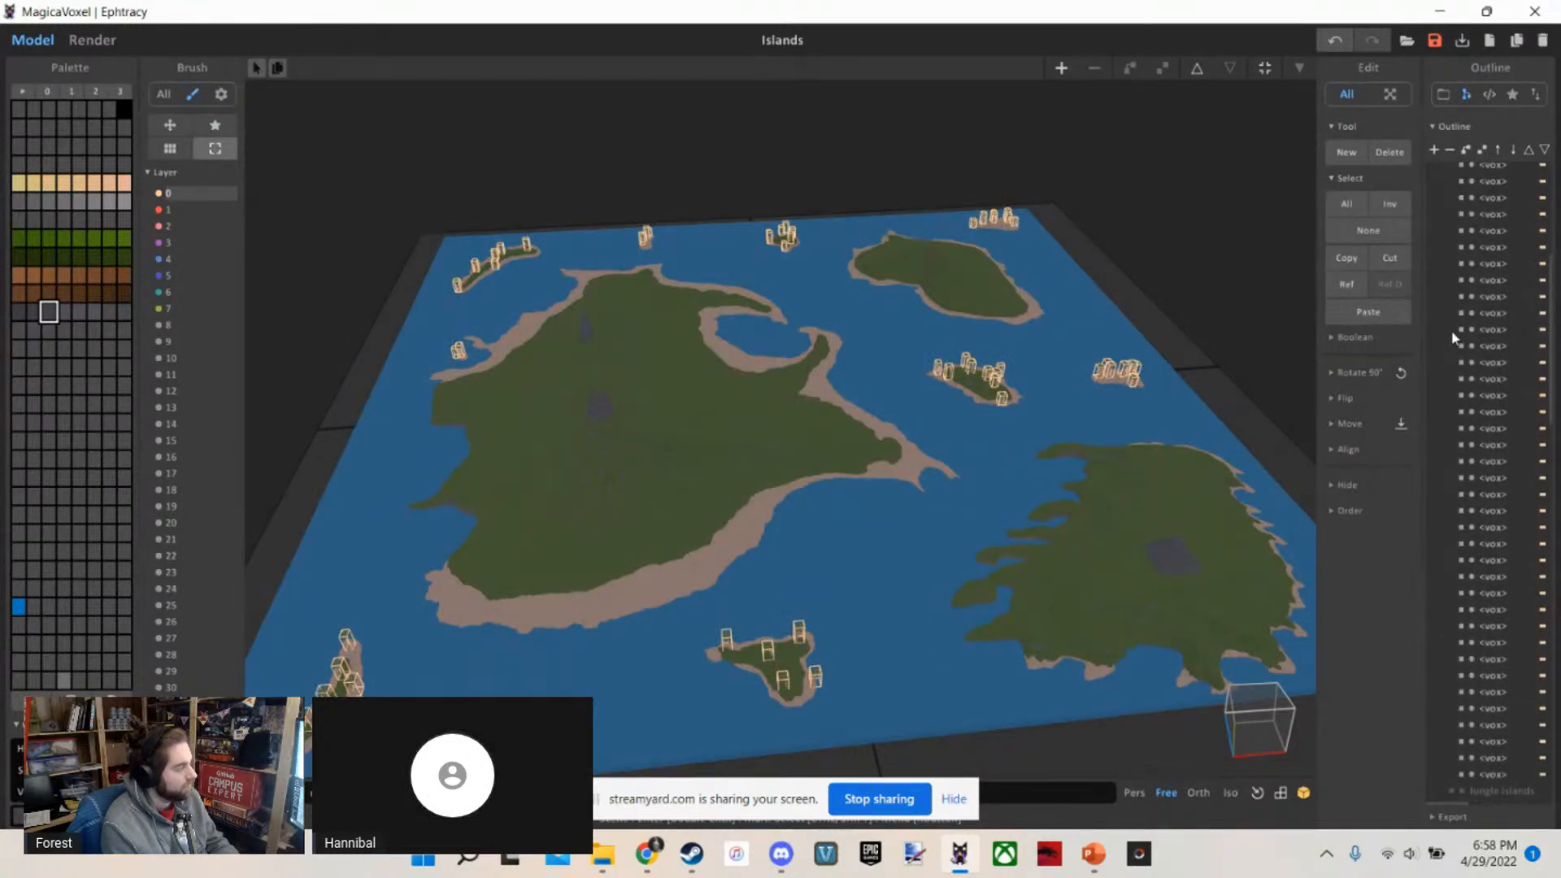
scroll(1454, 337, "up", 5)
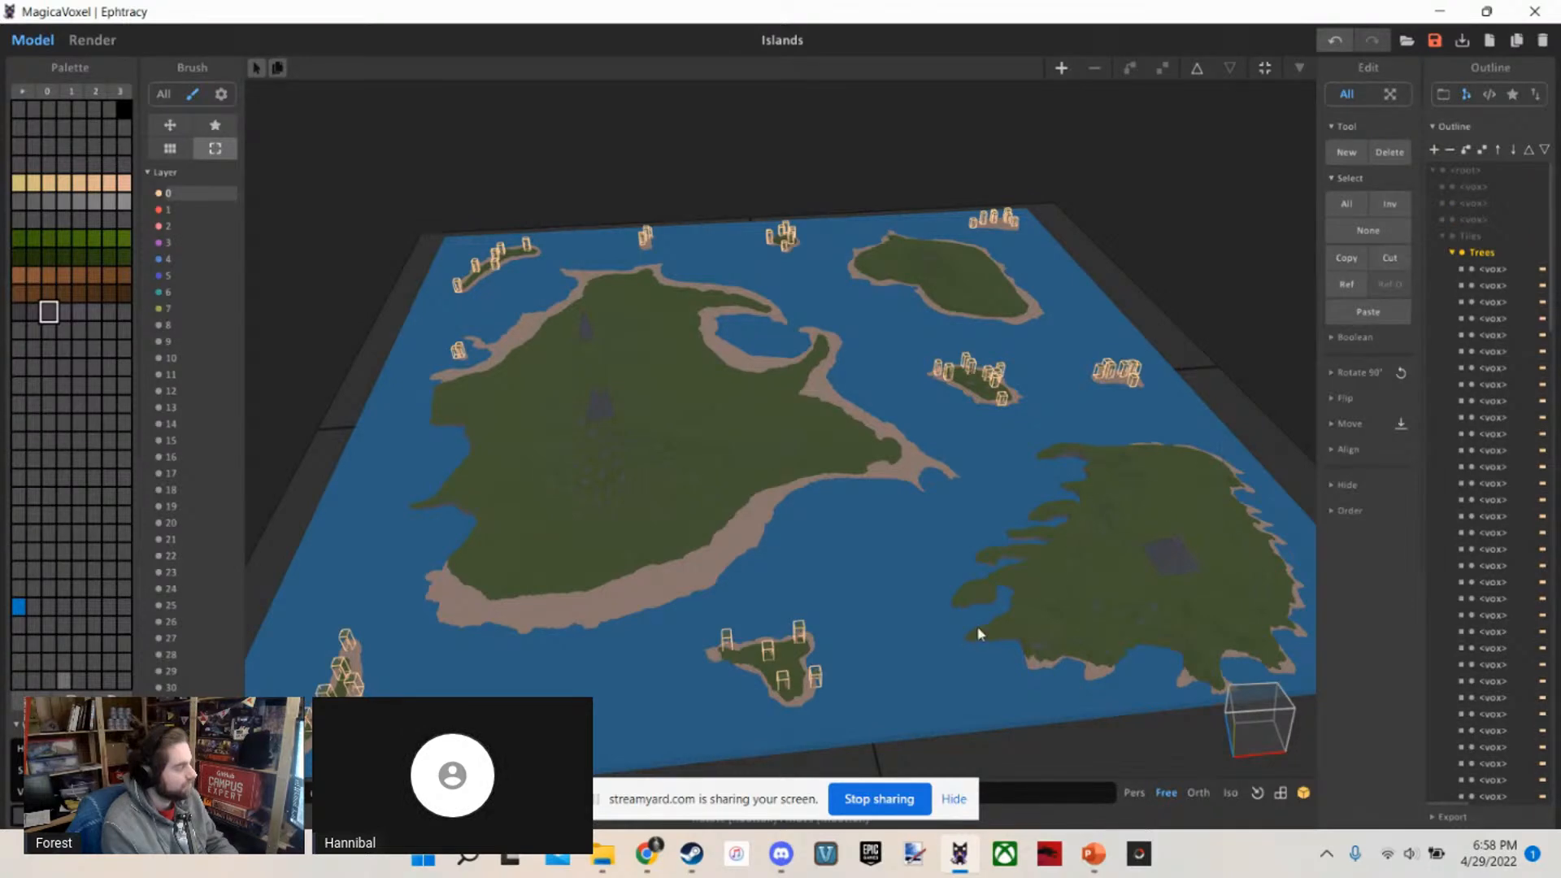
scroll(731, 587, "up", 2)
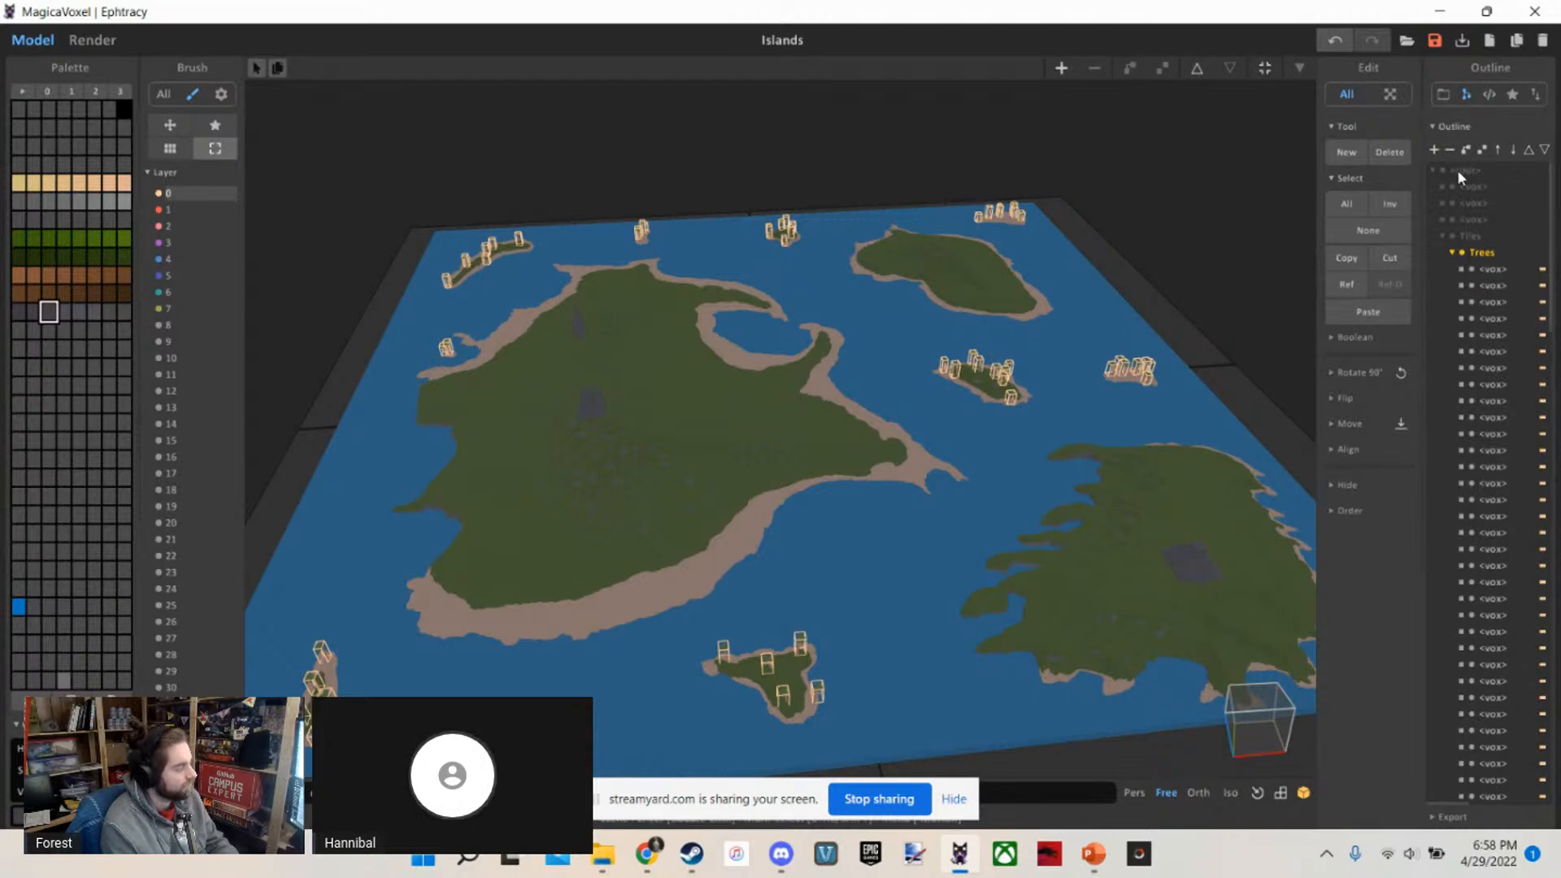
left_click(1444, 236)
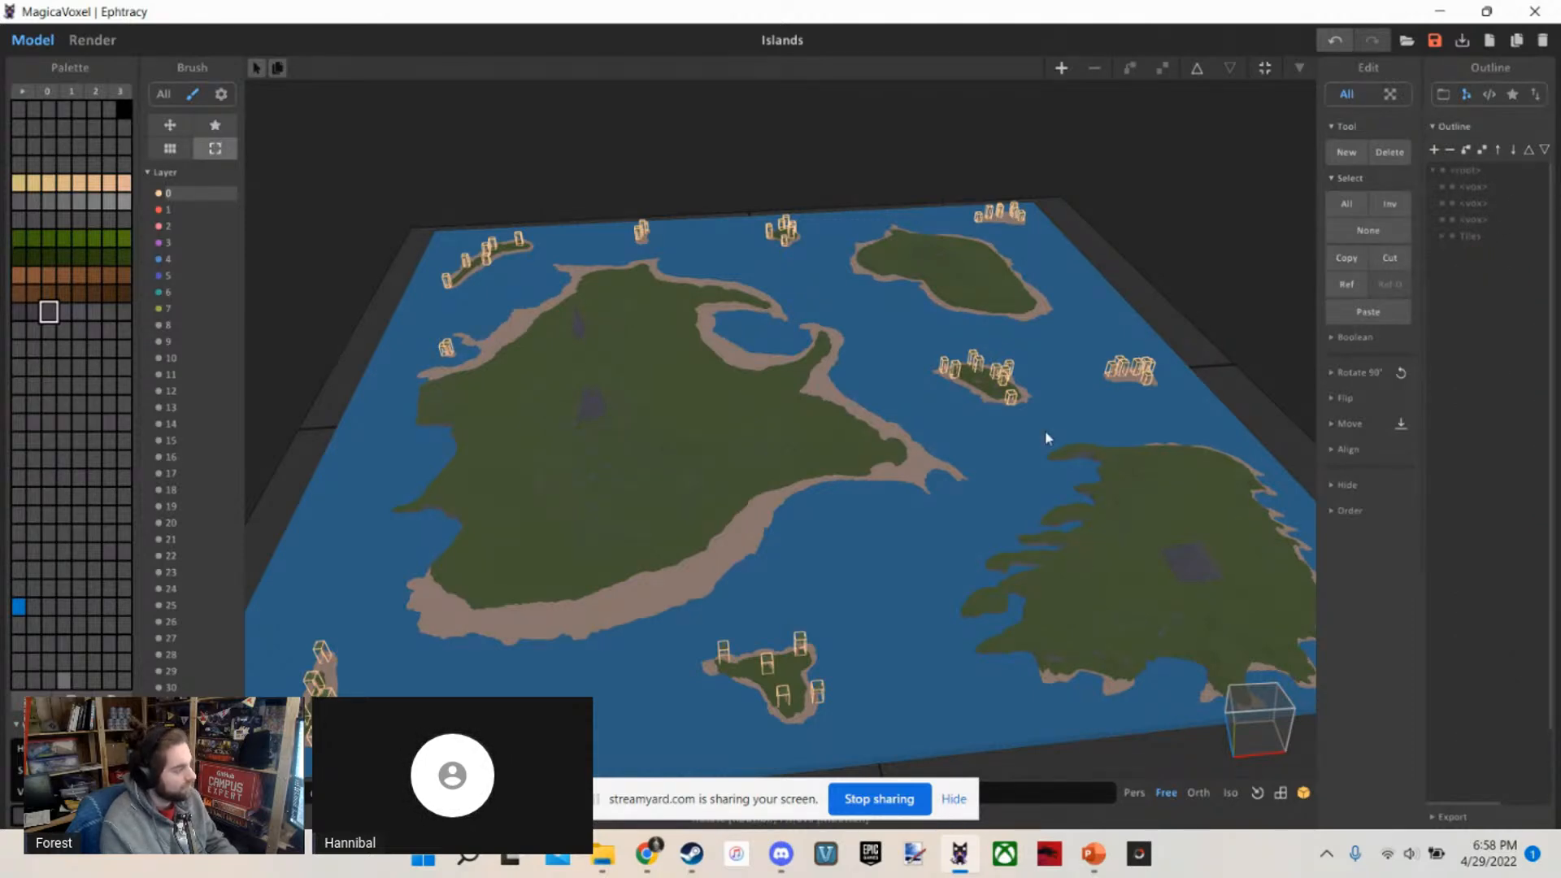
scroll(1047, 437, "up", 1)
left_click(1439, 235)
scroll(826, 511, "up", 4)
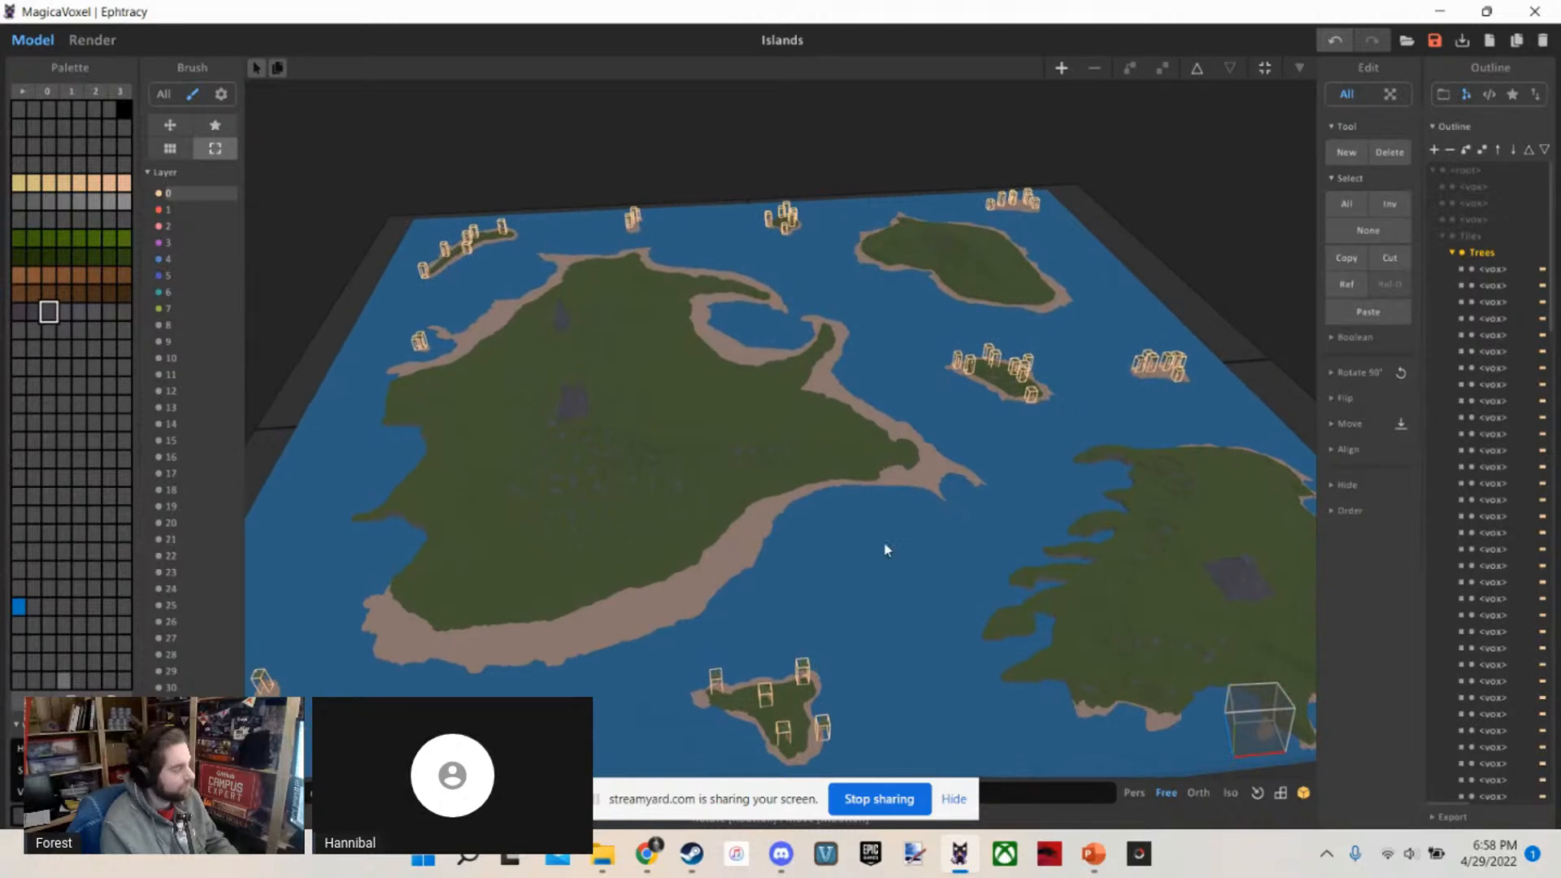
Examine the palm tree objects on the small island and the terrain of the neighbouring large island
scroll(894, 585, "up", 6)
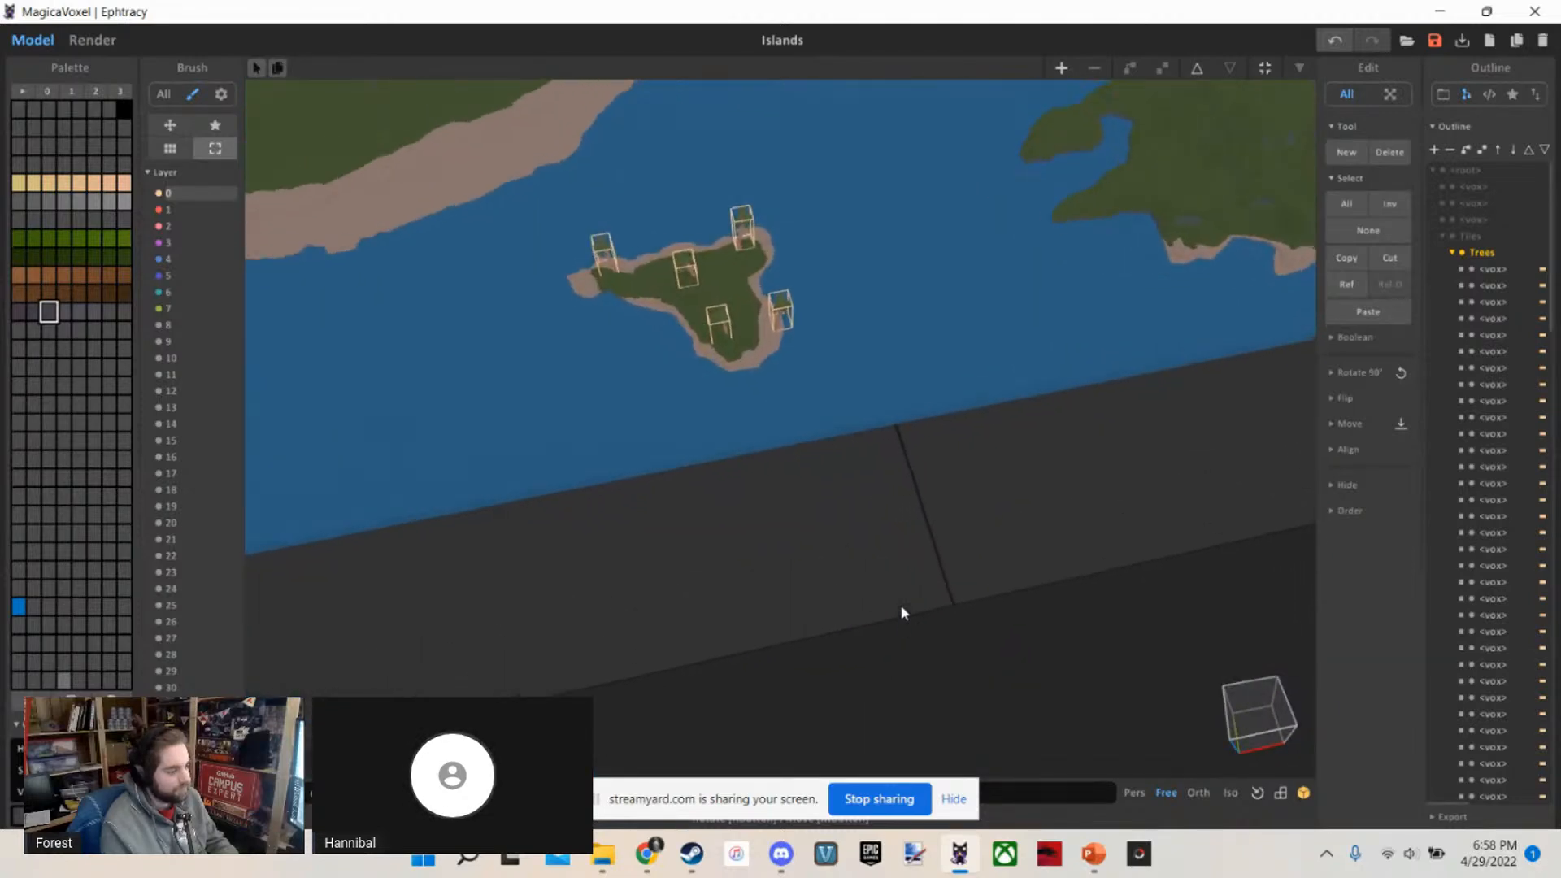
scroll(902, 596, "up", 5)
right_click_drag(902, 596, 926, 516)
scroll(888, 491, "down", 5)
scroll(895, 508, "up", 4)
middle_click_drag(872, 504, 842, 503)
scroll(913, 398, "down", 4)
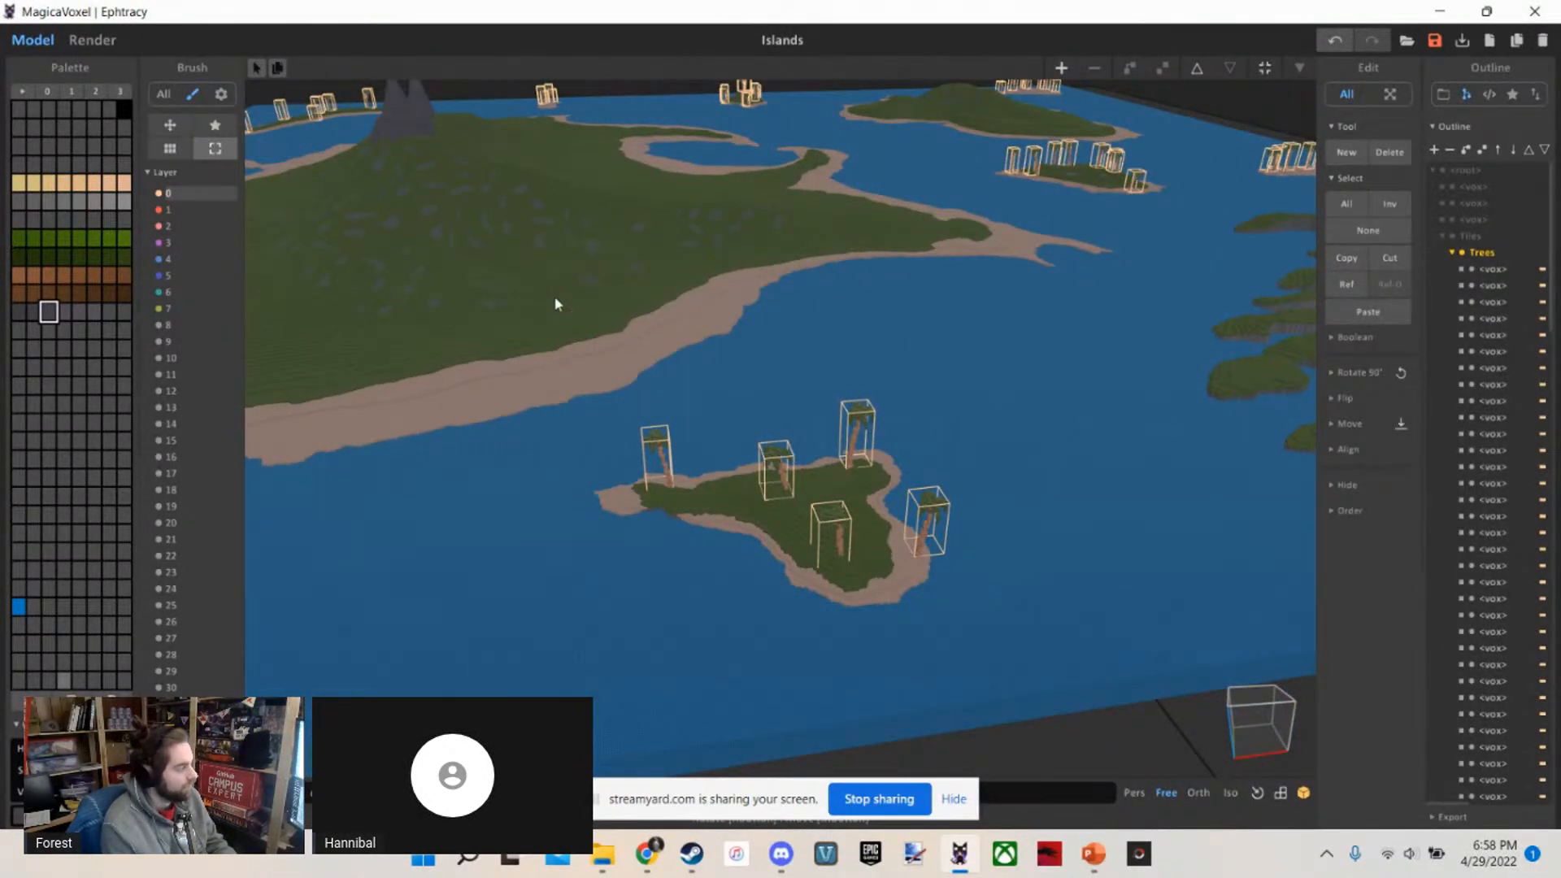
mouse_move(555, 303)
right_mouse_down()
mouse_move(638, 435)
mouse_move(467, 269)
mouse_move(564, 310)
right_mouse_up()
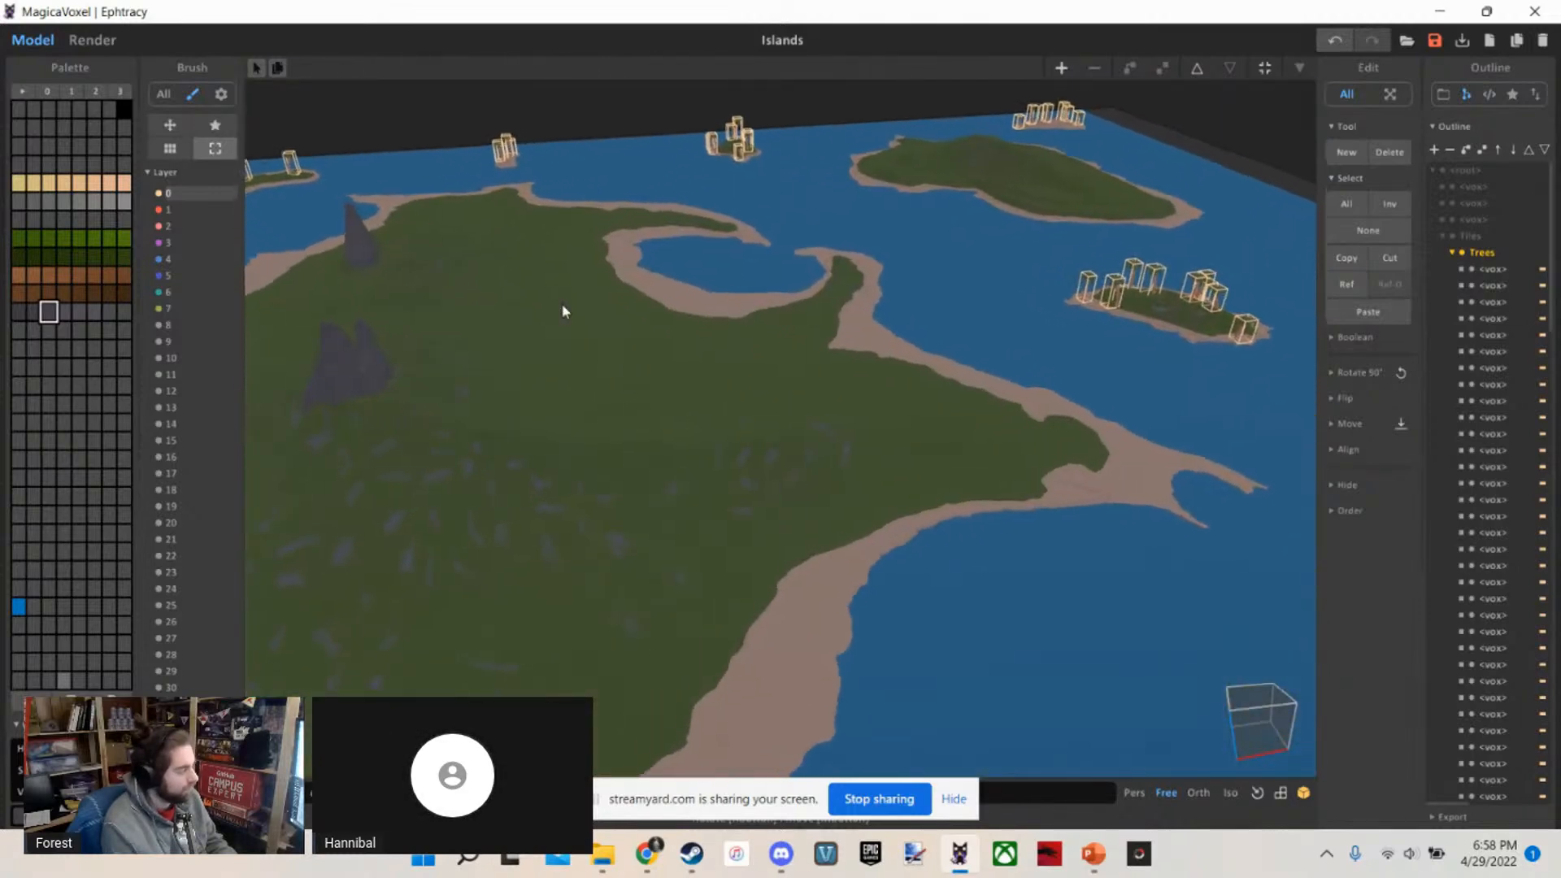
Choose the pattern brush for the world and browse the Veloren pattern library to the Jungle Island folder
left_click(220, 127)
mouse_move(553, 301)
right_mouse_down()
mouse_move(673, 345)
mouse_move(662, 335)
right_mouse_up()
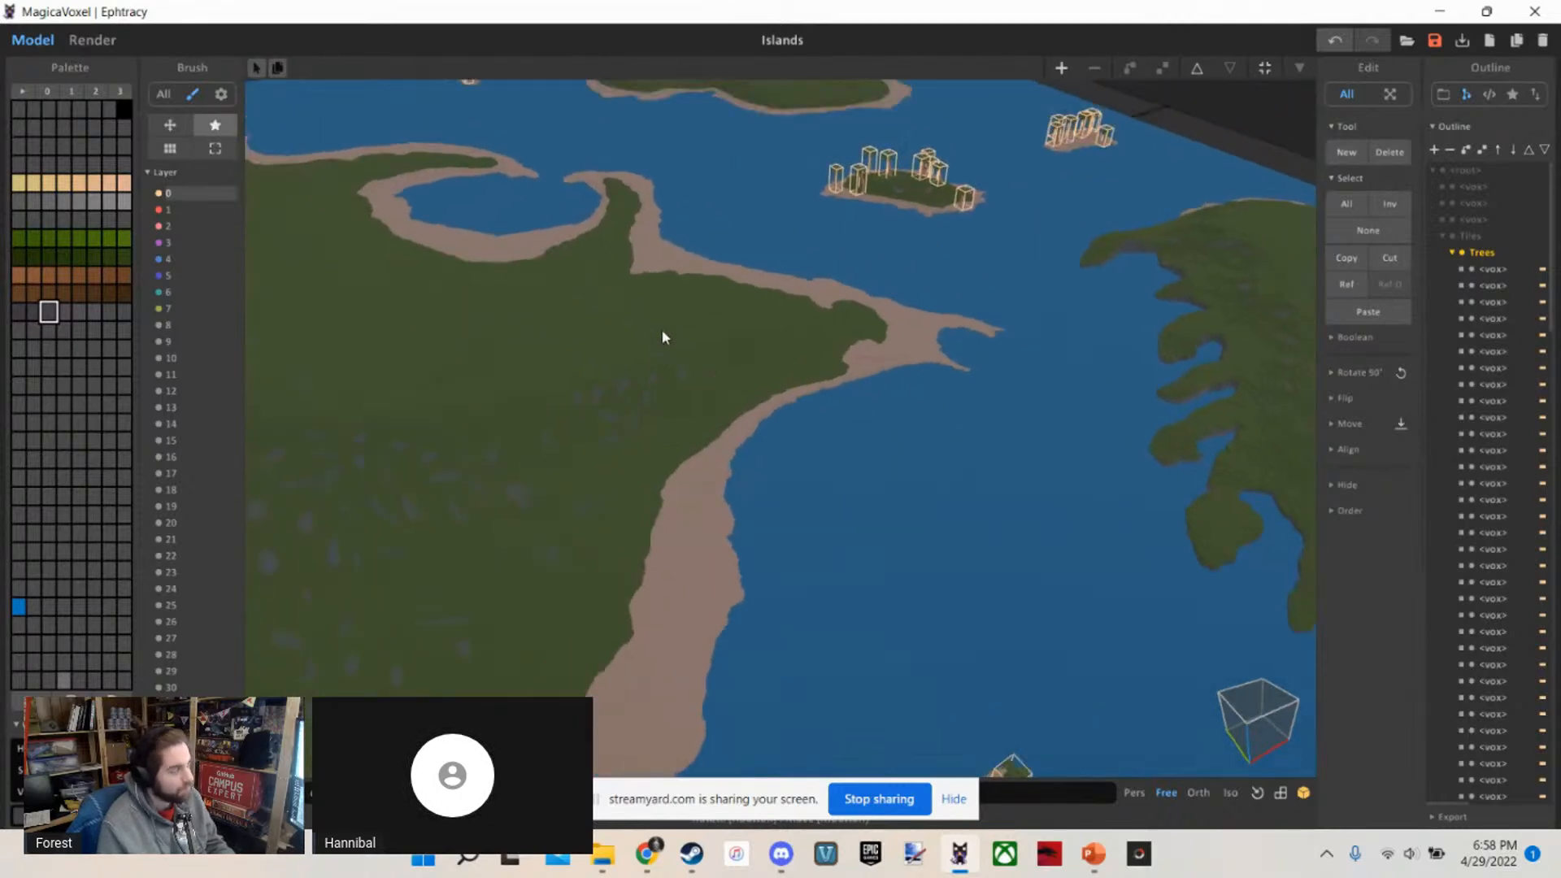
left_click(1511, 95)
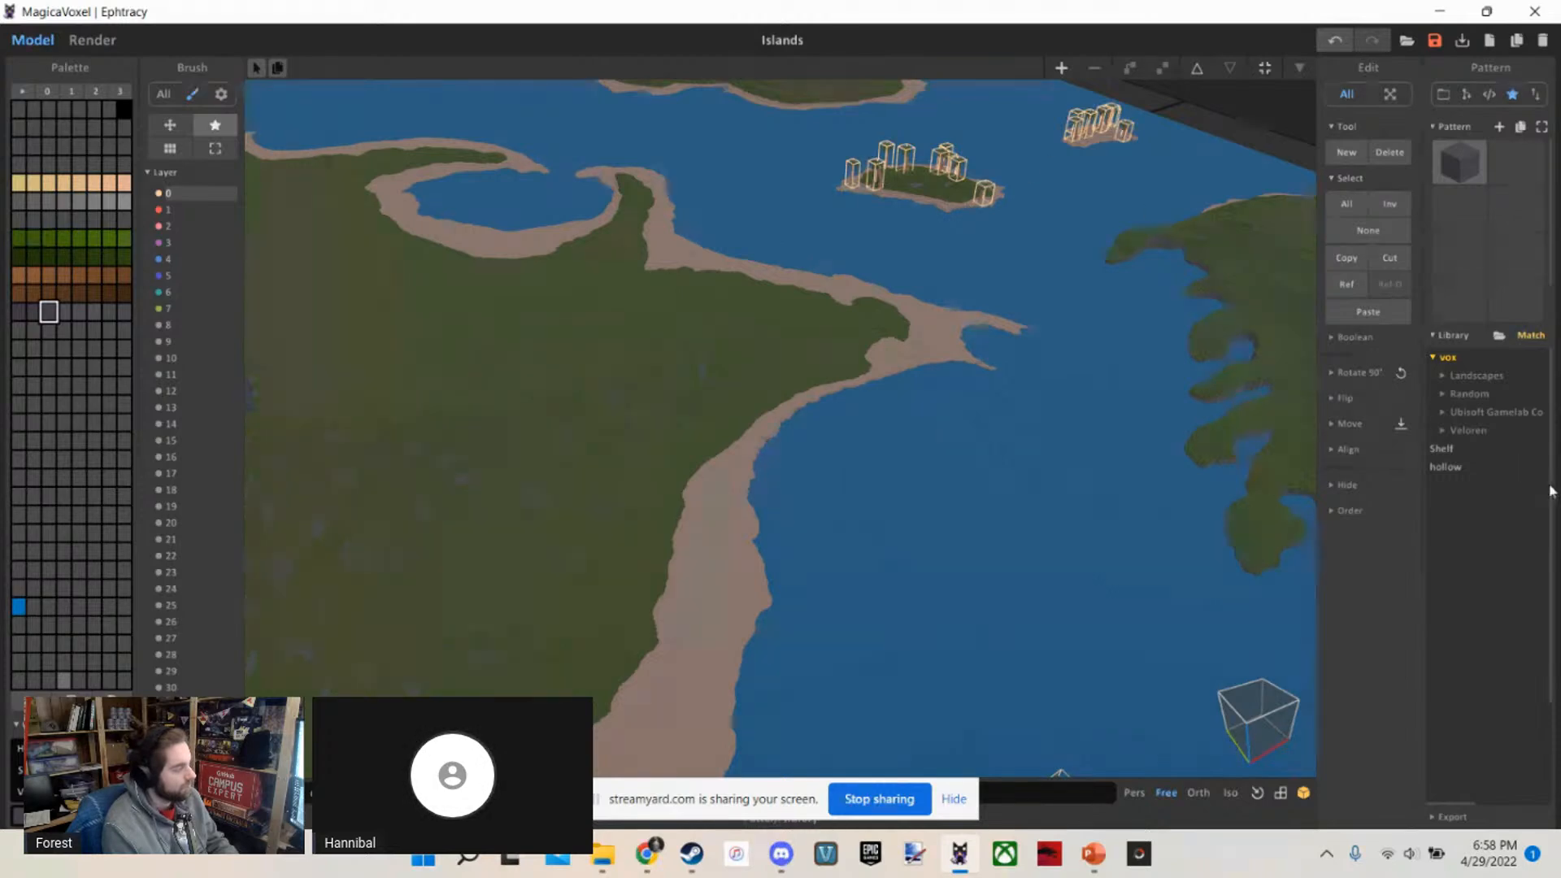
left_click(1468, 430)
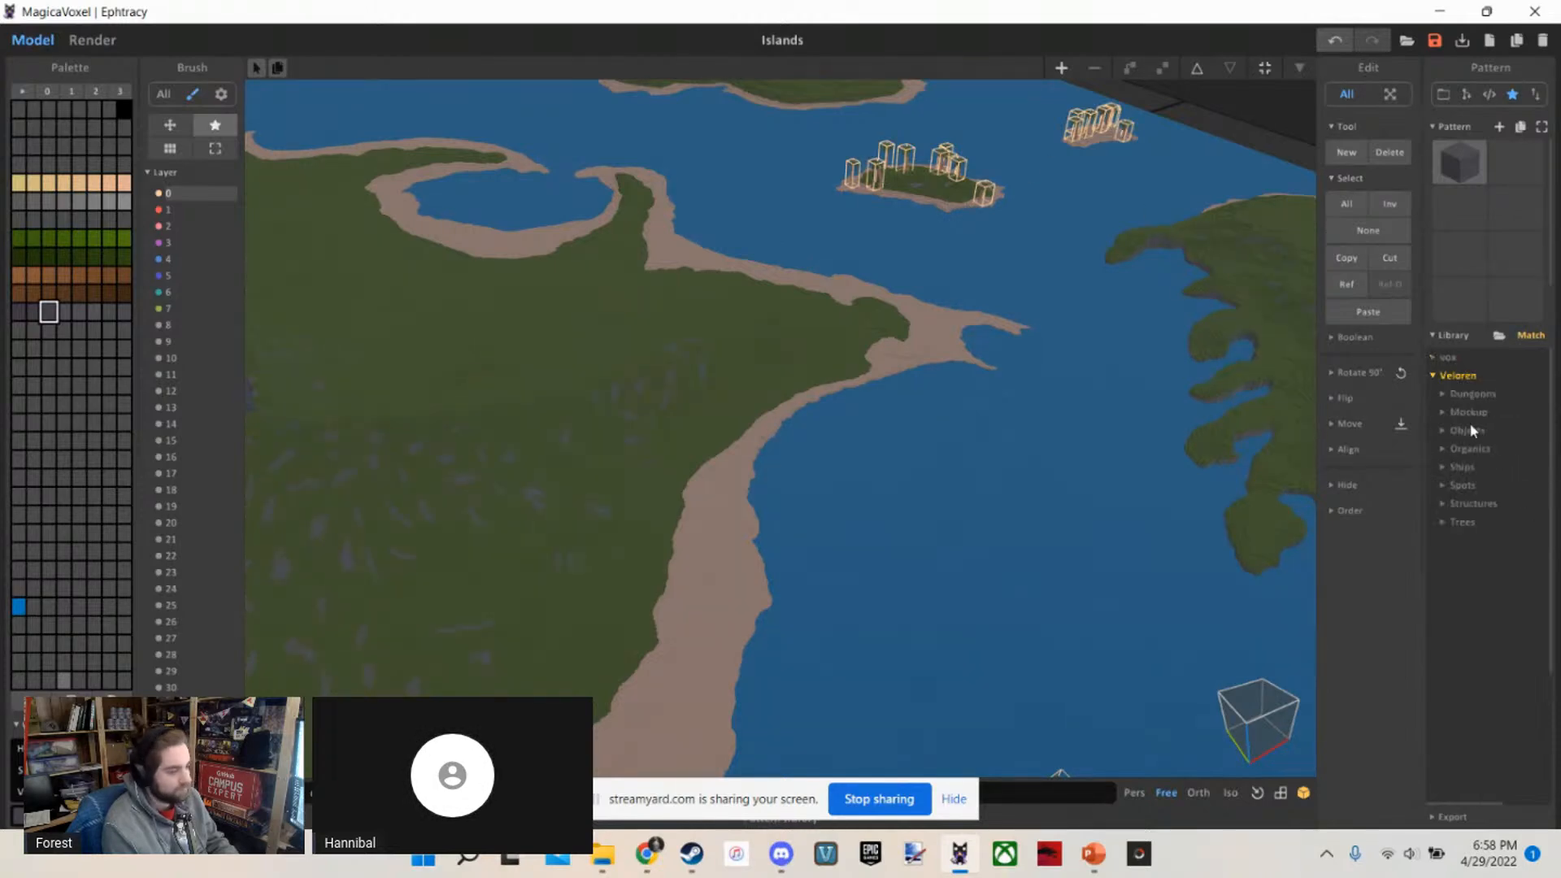
left_click(1463, 504)
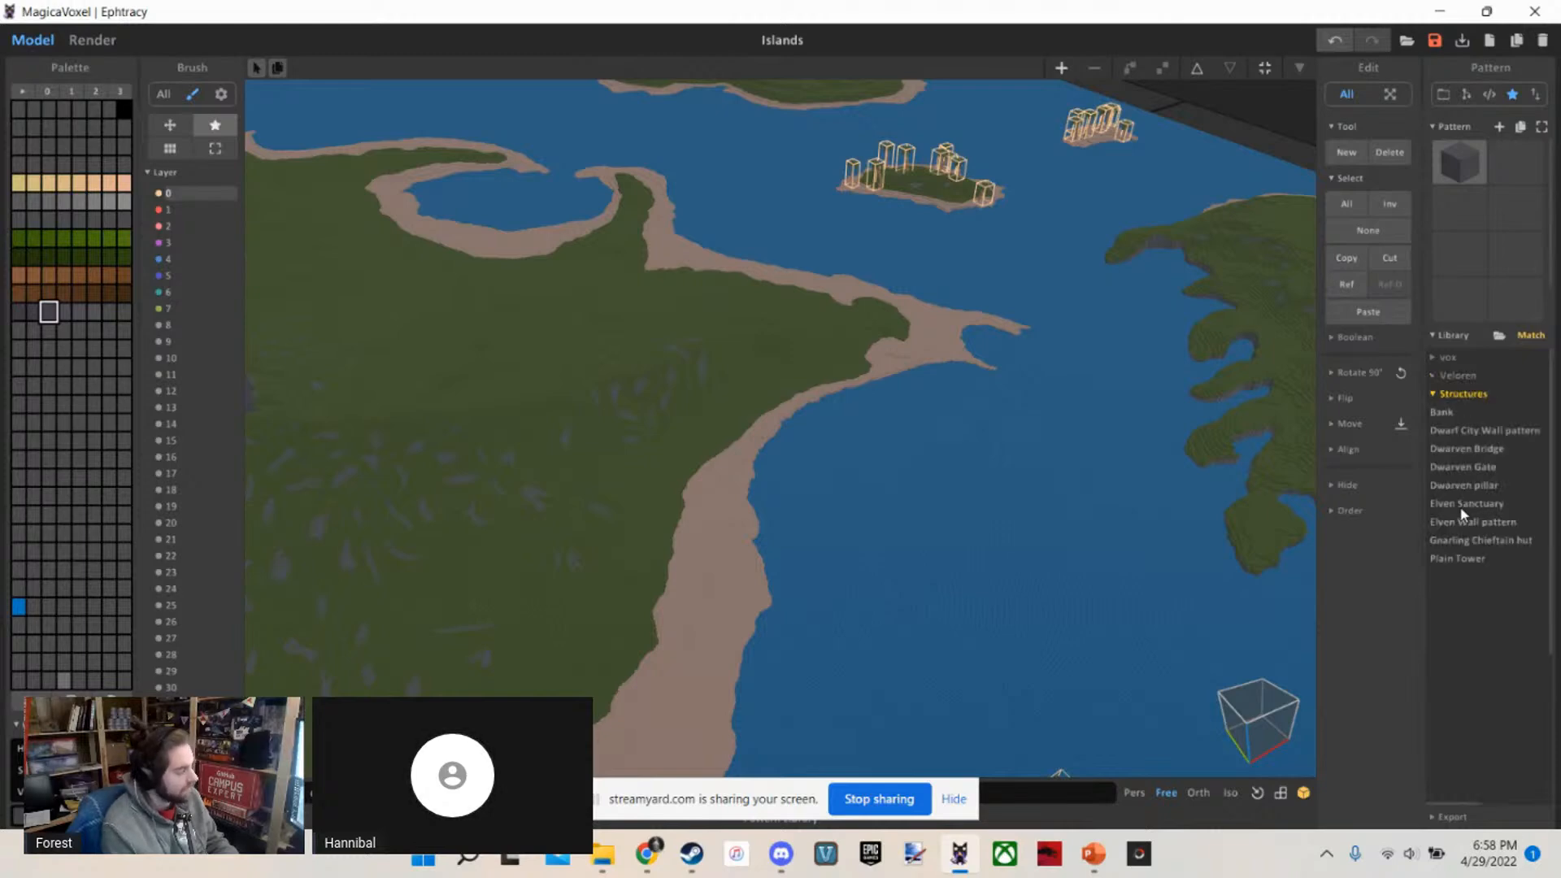
left_click(1460, 395)
left_click(1480, 412)
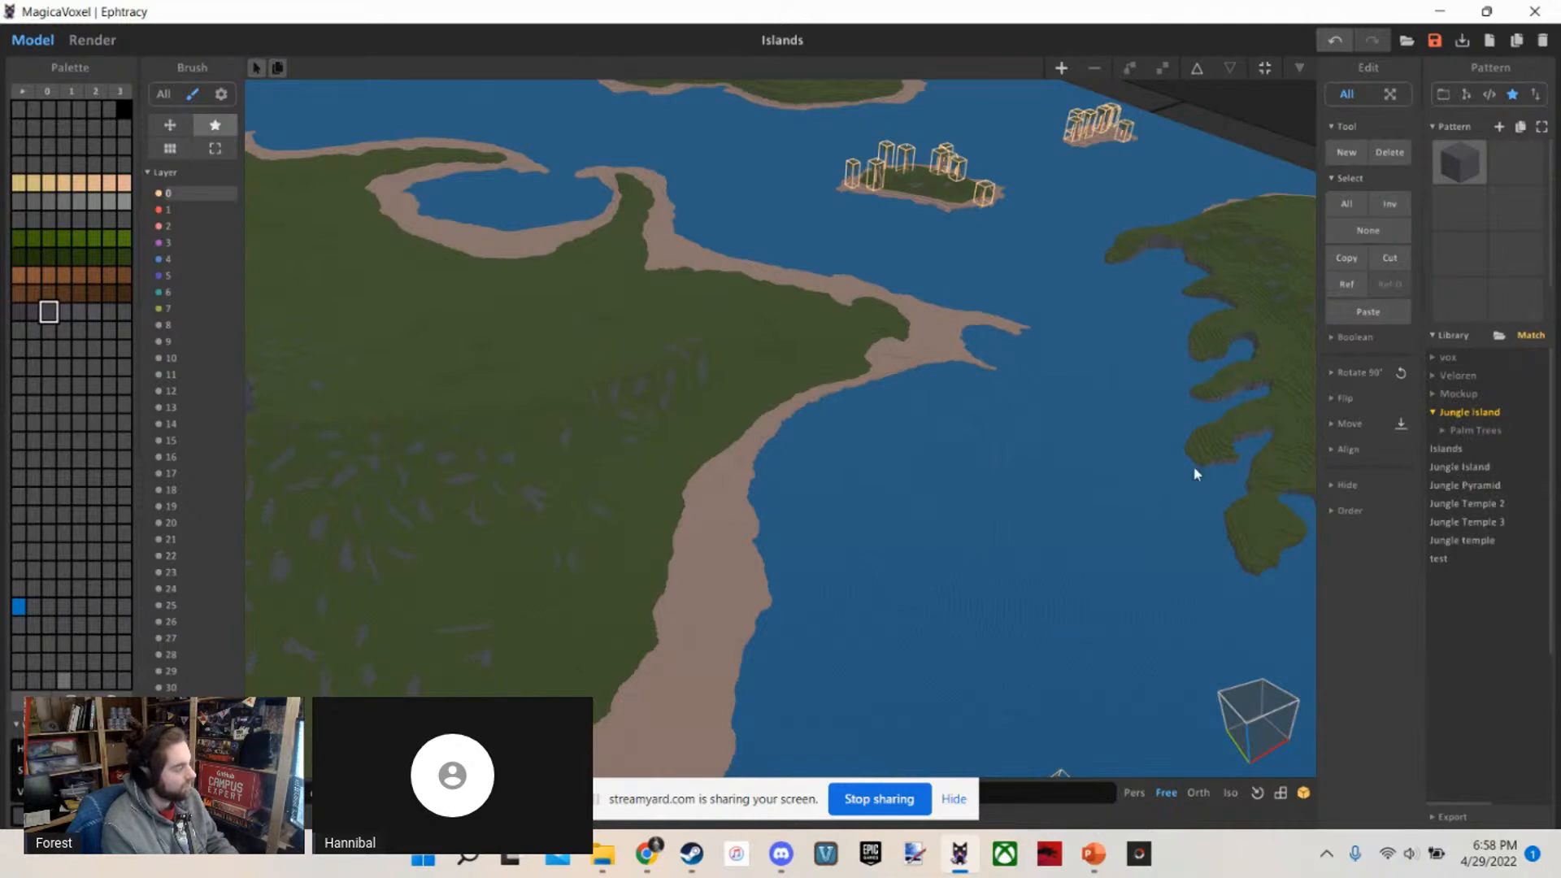
Load Jungle Temple 3 as the pattern and place it on the large island's grass near the curved bay
right_click_drag(1195, 474, 948, 536)
scroll(925, 390, "up", 4)
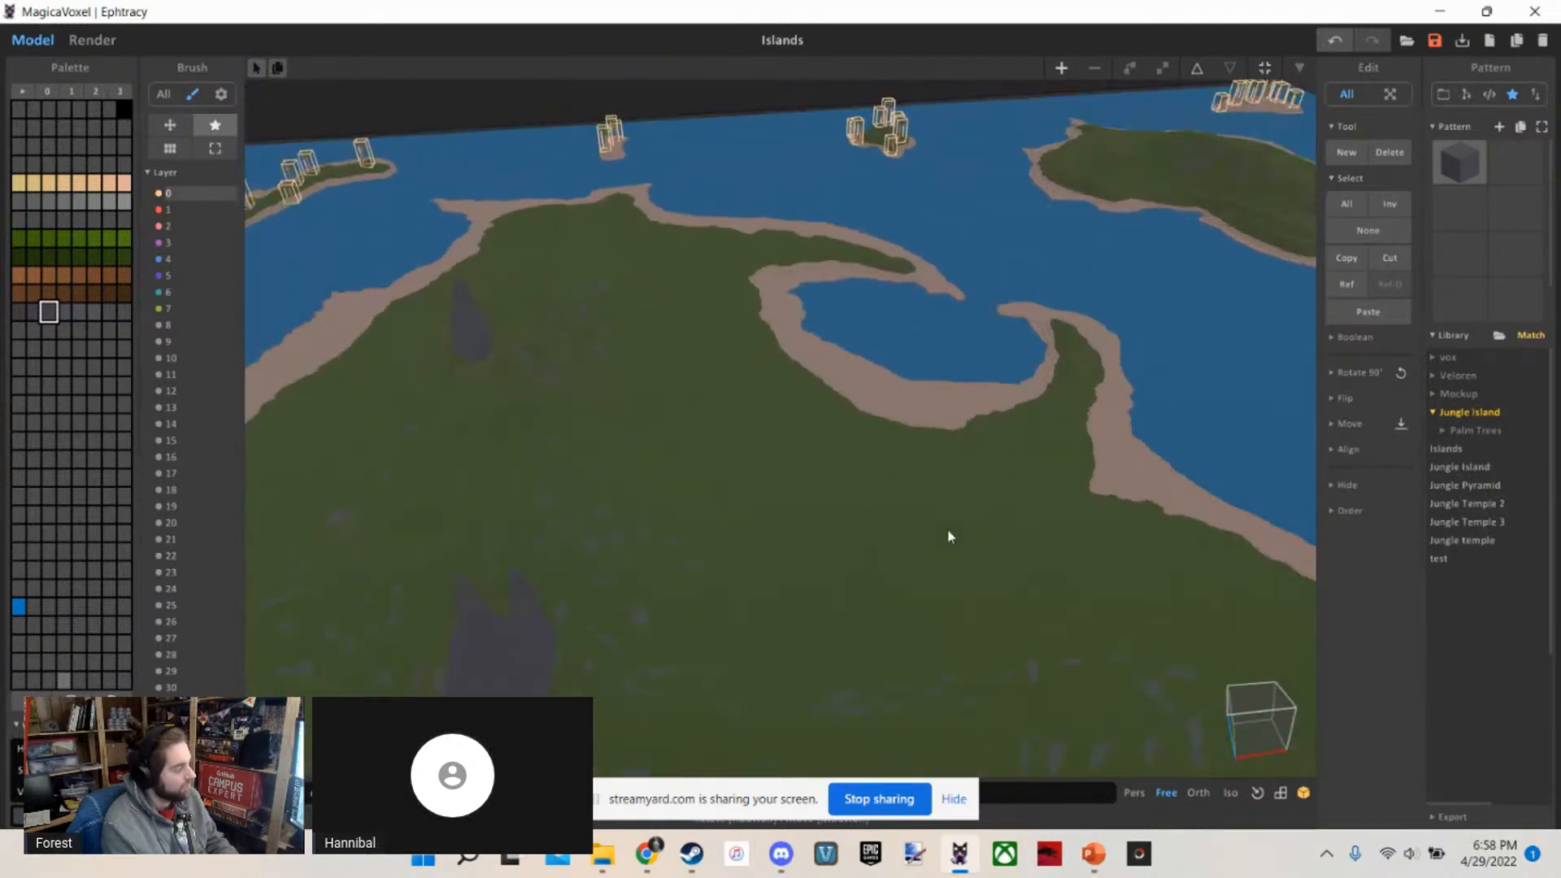
left_click(1464, 522)
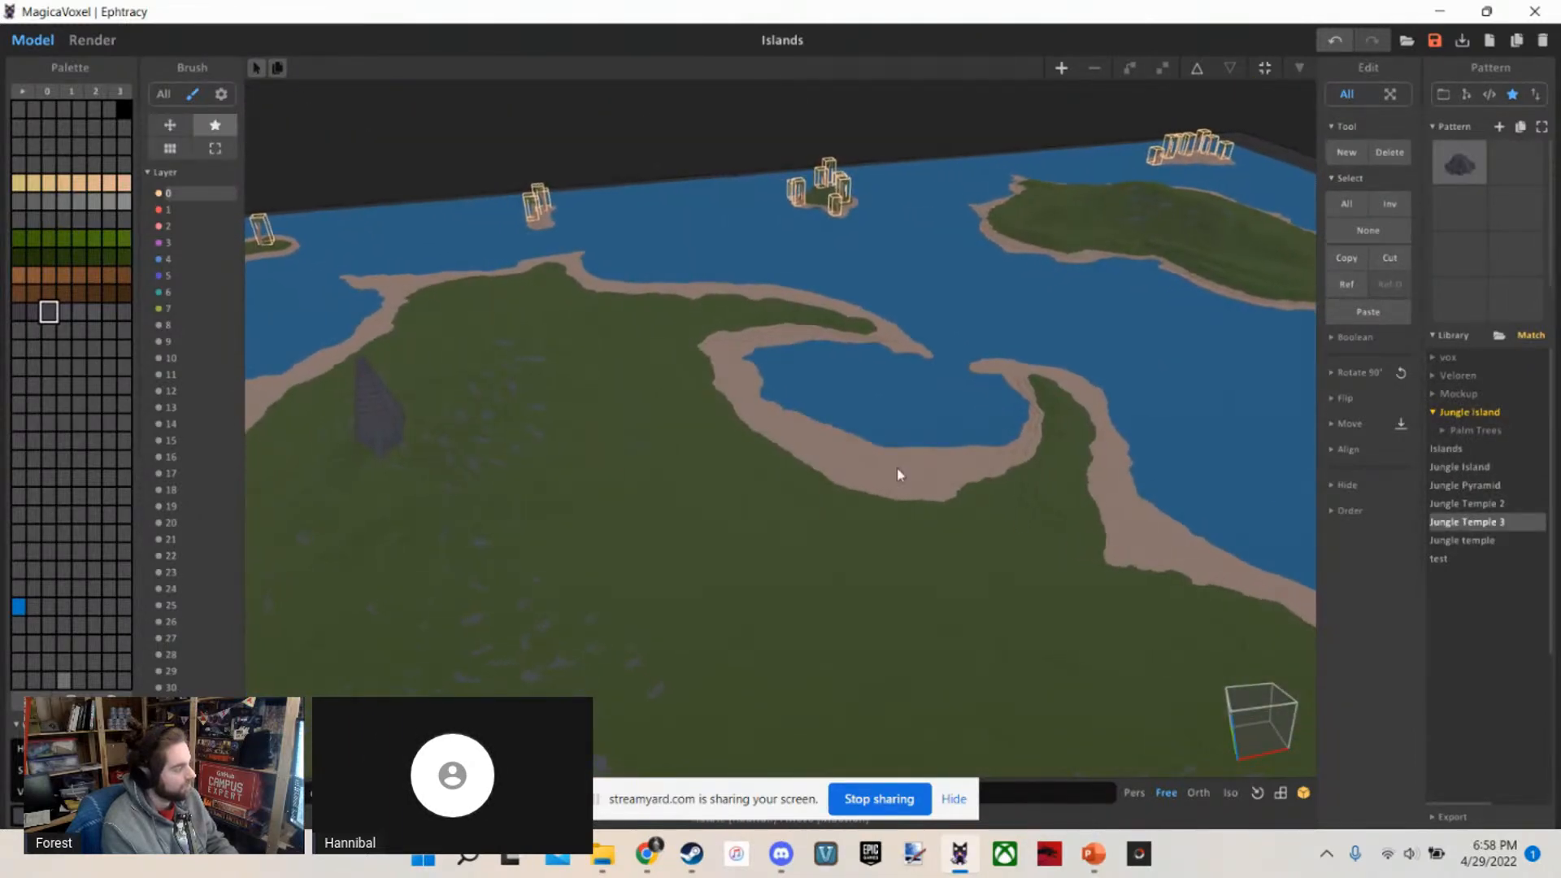
scroll(898, 472, "up", 5)
right_click_drag(899, 472, 819, 404)
left_click(848, 415)
Undo the placement of the temple and restore it with a redo
scroll(916, 478, "down", 4)
scroll(916, 478, "up", 4)
key("ctrl+z")
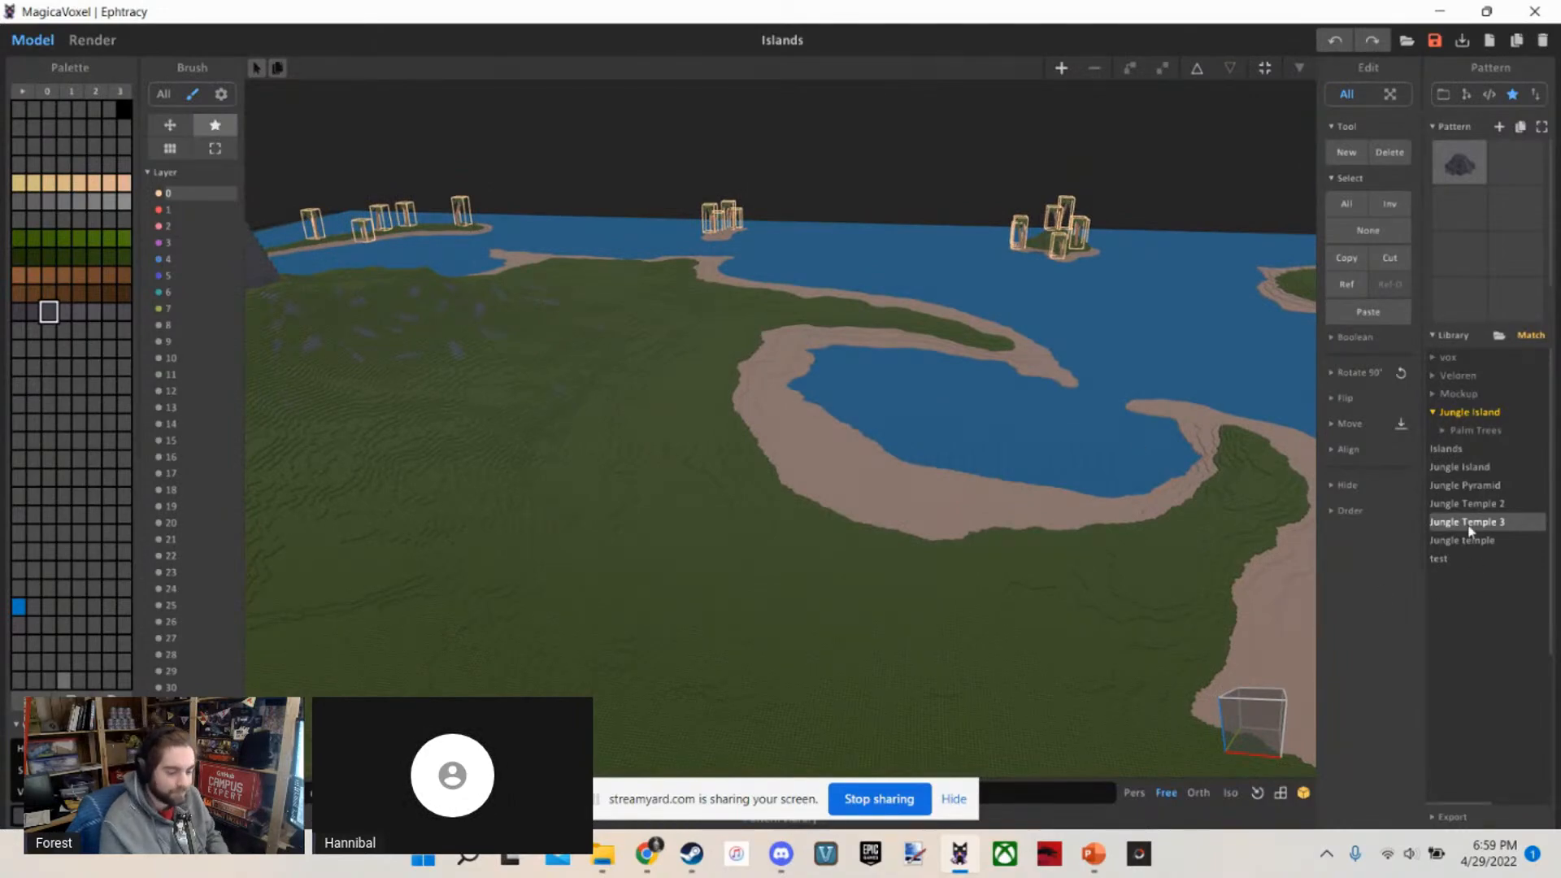
right_click_drag(660, 527, 666, 546)
key("ctrl+y")
mouse_move(840, 516)
right_mouse_down()
mouse_move(818, 450)
mouse_move(787, 417)
mouse_move(826, 502)
right_mouse_up()
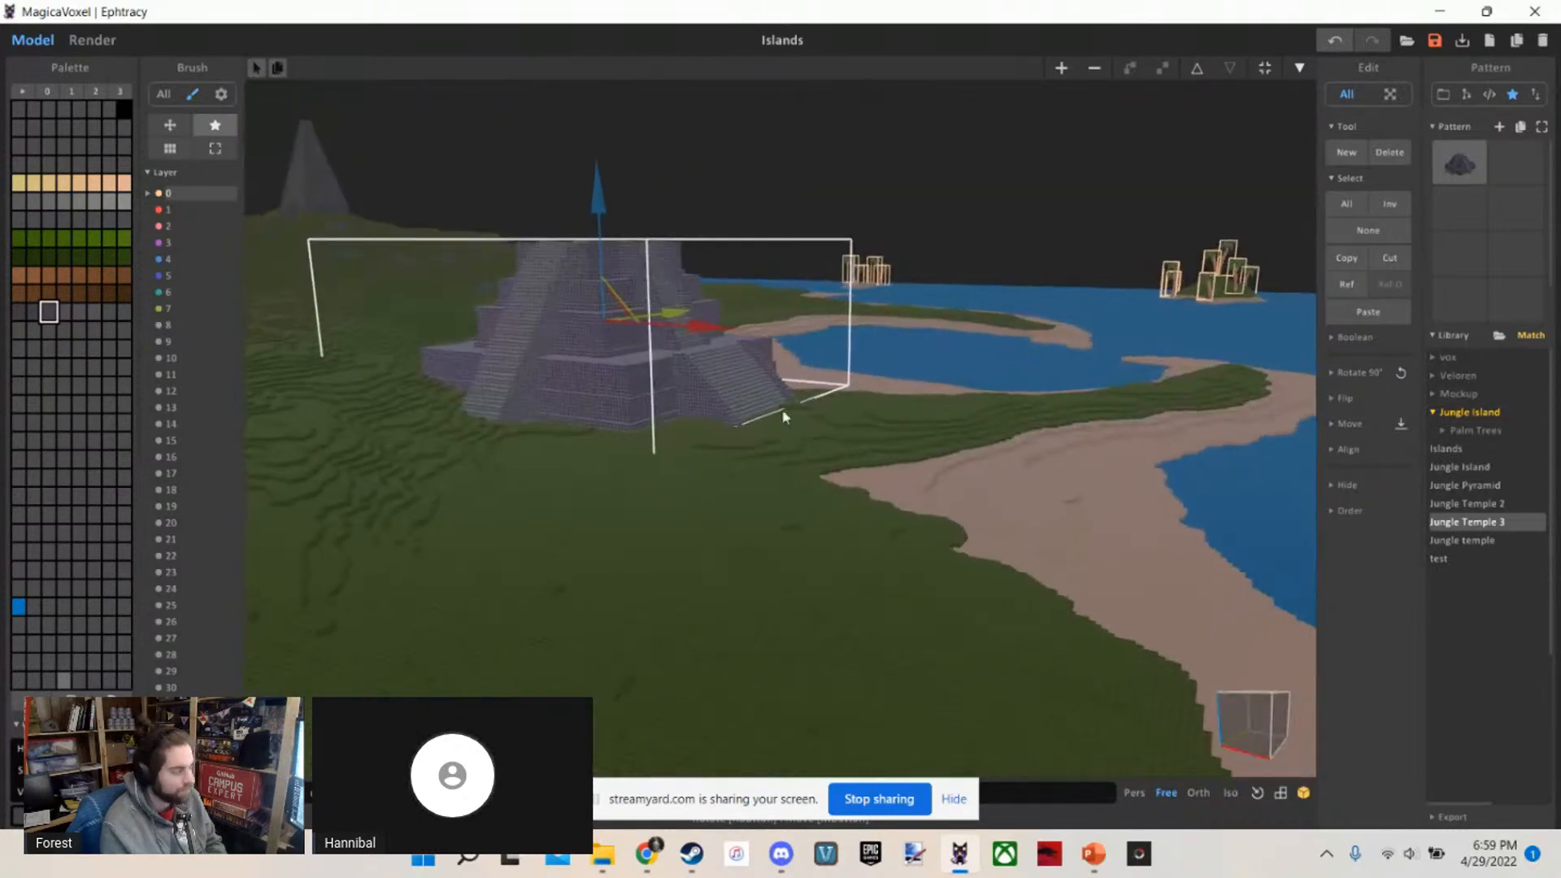
Examine the placed temple up close from ground level on its beach side, checking how it sits on the terrain
mouse_move(640, 223)
left_mouse_down()
mouse_move(644, 150)
mouse_move(656, 229)
left_mouse_up()
right_click_drag(744, 309, 593, 380)
key("w")
key("w")
key("w")
key("s")
key("w")
key("d")
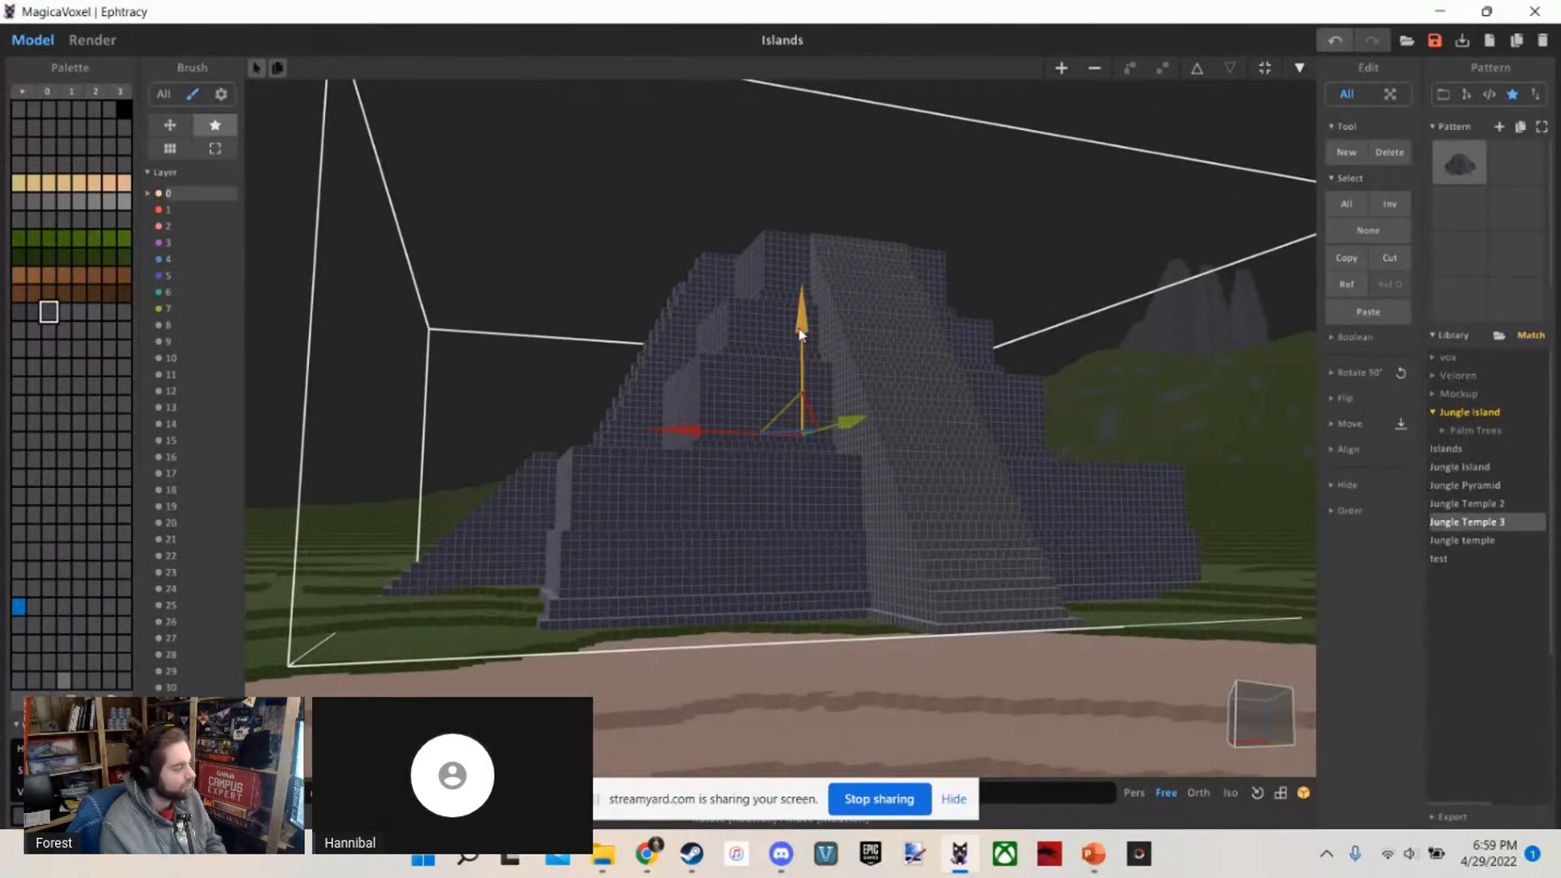
Examine the placed temple from the beach side, around its long slope, and from above its front stairway
mouse_move(802, 322)
left_mouse_down()
mouse_move(806, 343)
mouse_move(797, 332)
left_mouse_up()
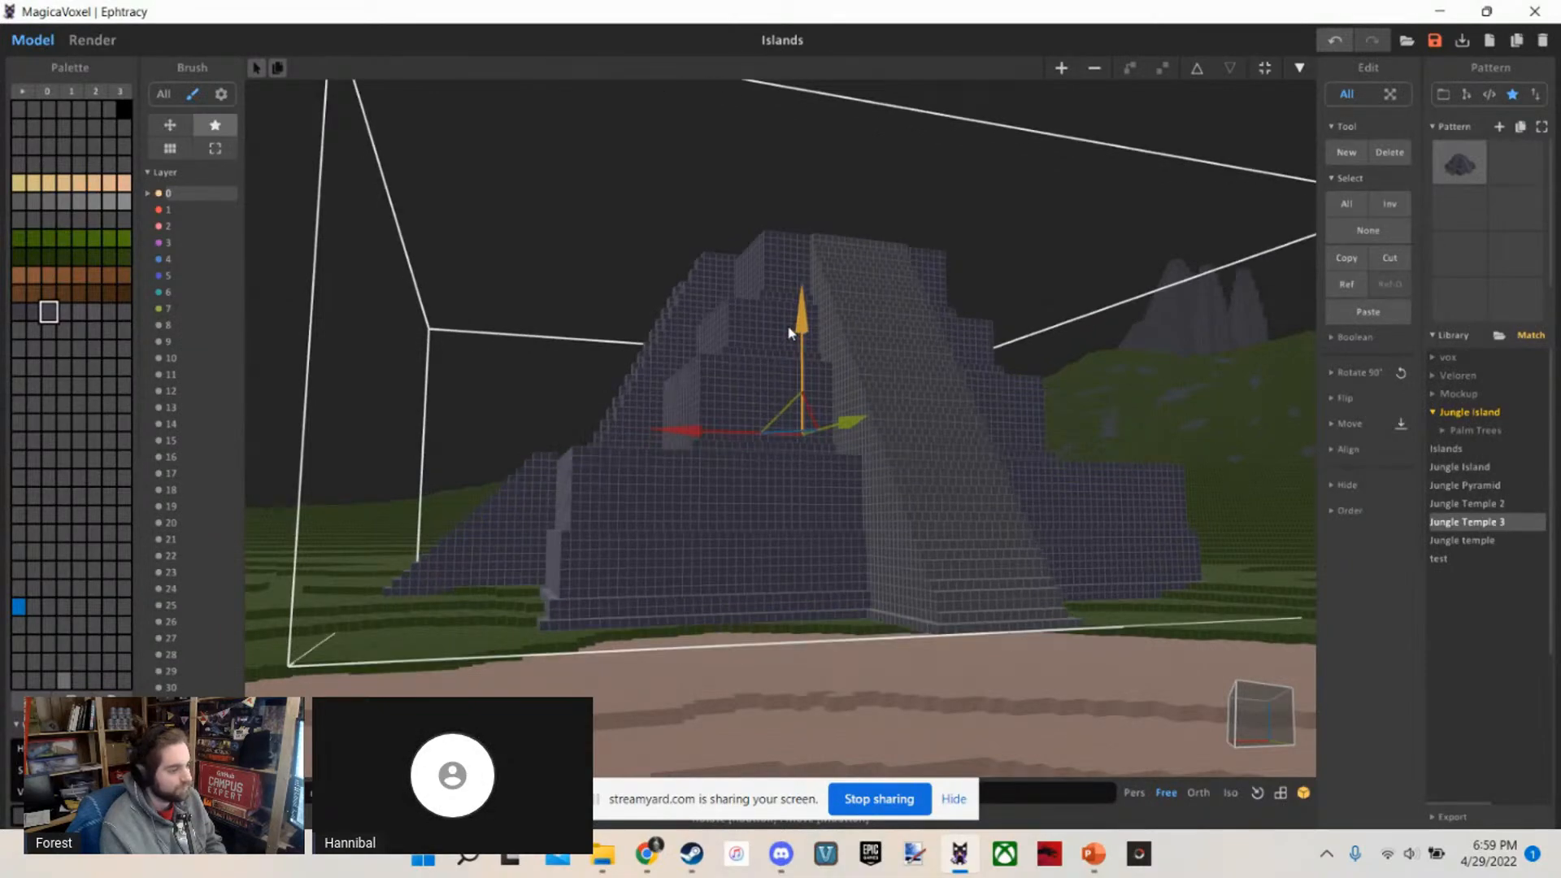
key("w")
key("s")
right_click_drag(791, 335, 1018, 410)
key("w")
key("s")
key("w")
key("s")
right_click_drag(807, 491, 743, 490)
key("w")
key("s")
key("w")
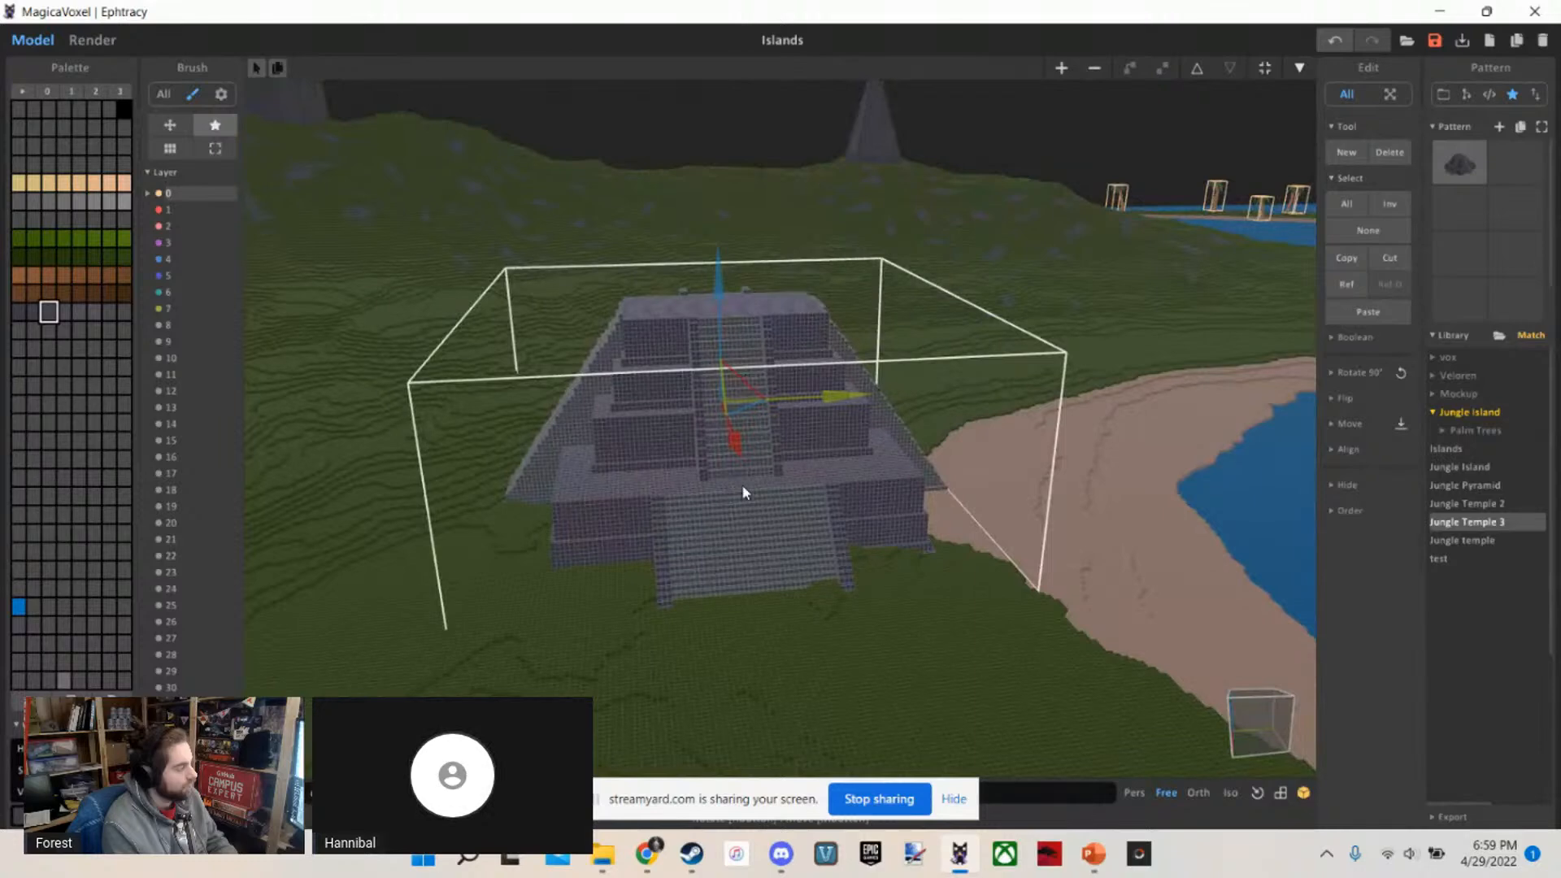
Delete the placed Jungle Temple 3 from the large island's grass
scroll(742, 484, "up", 3)
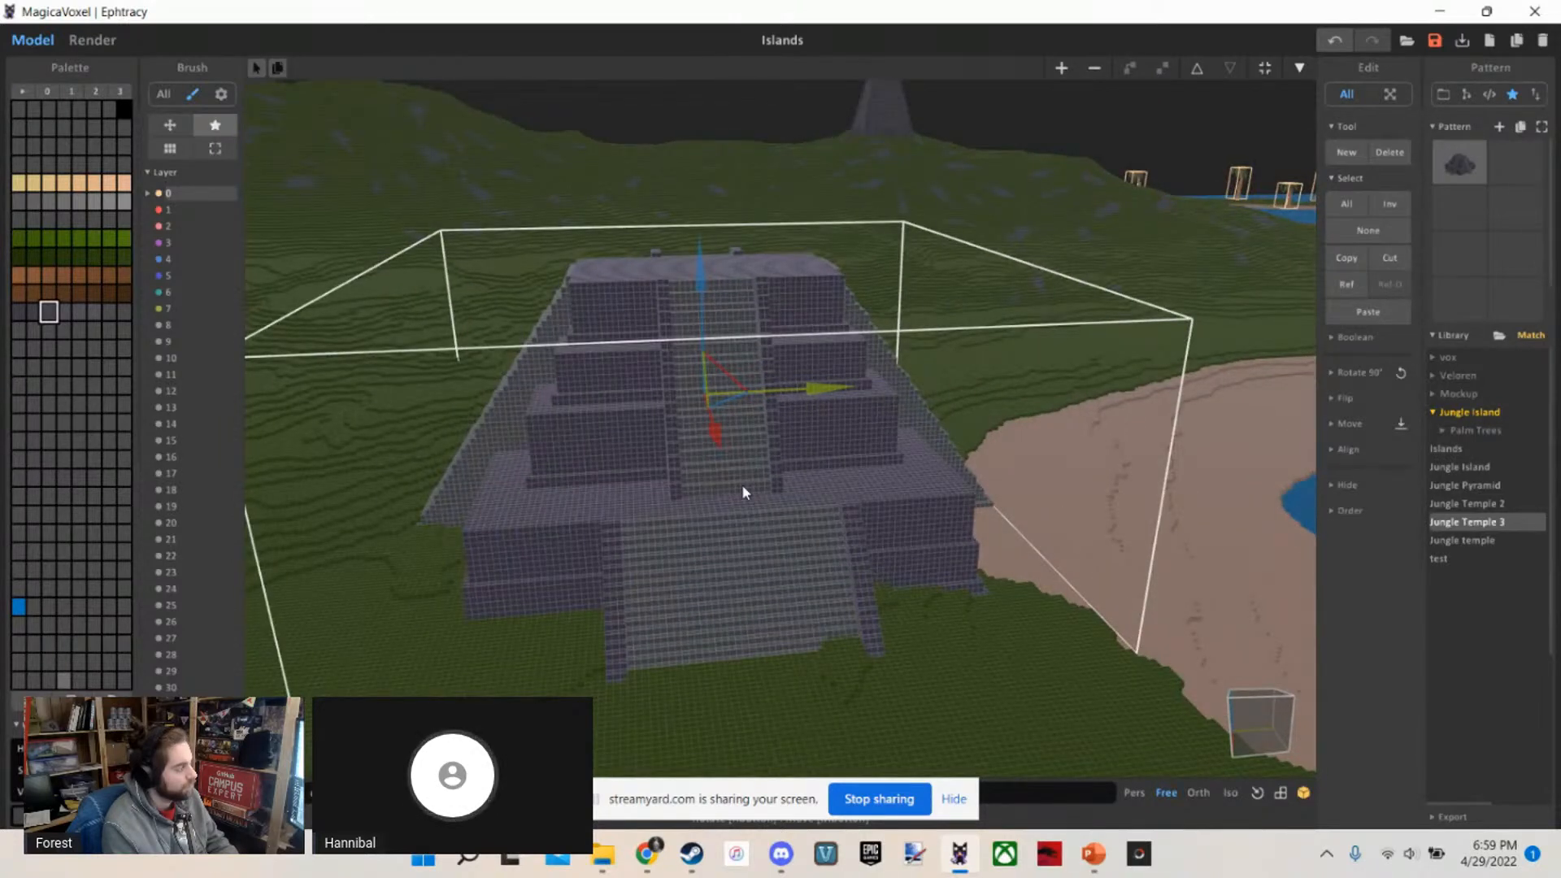
key("Delete")
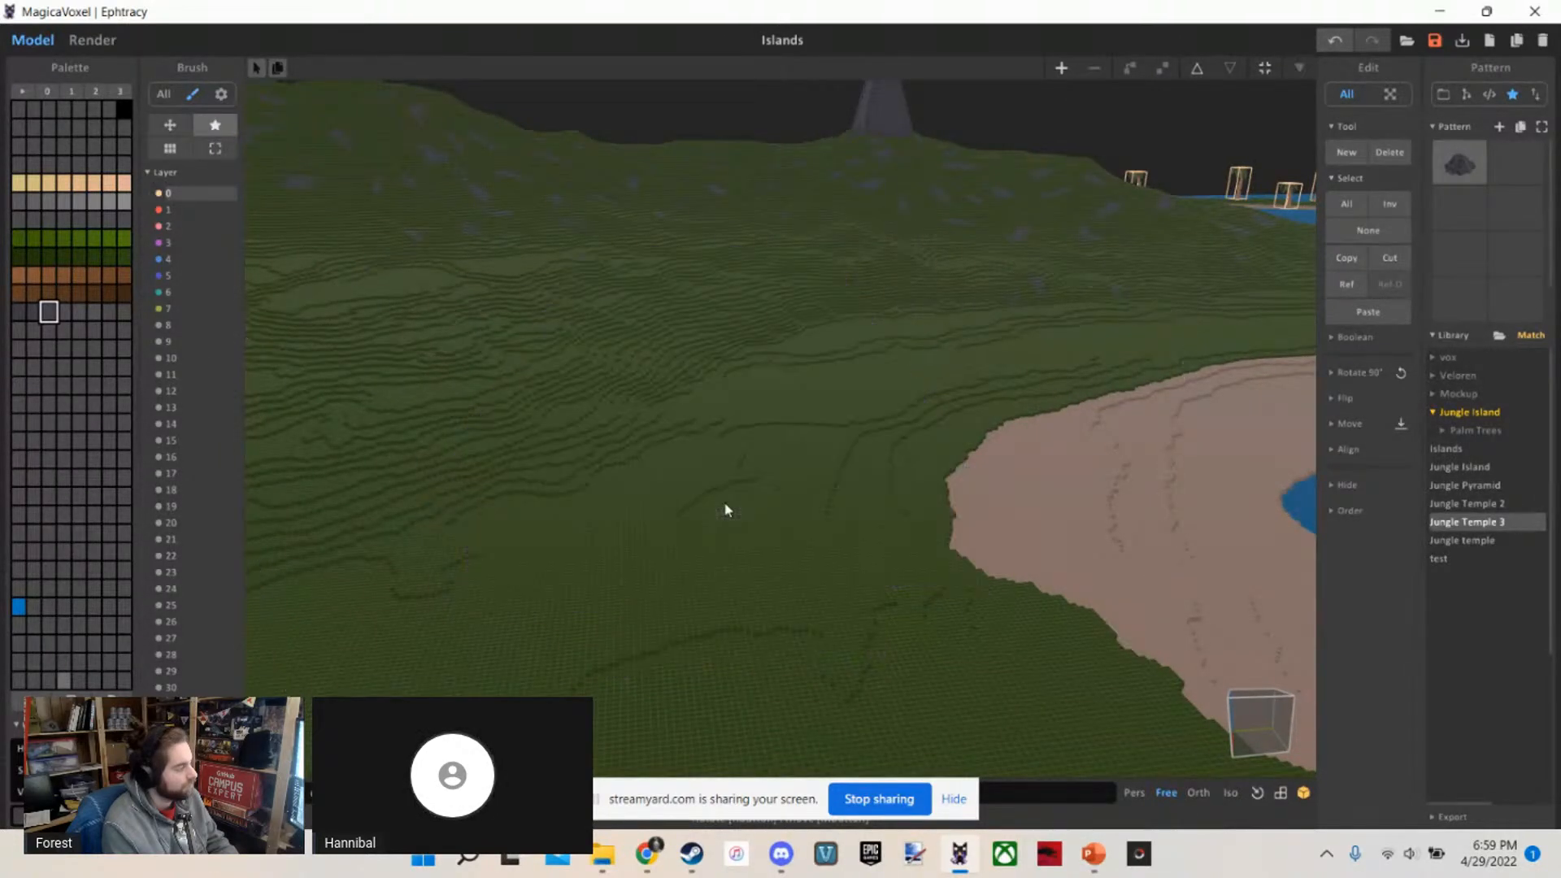
scroll(730, 508, "down", 10)
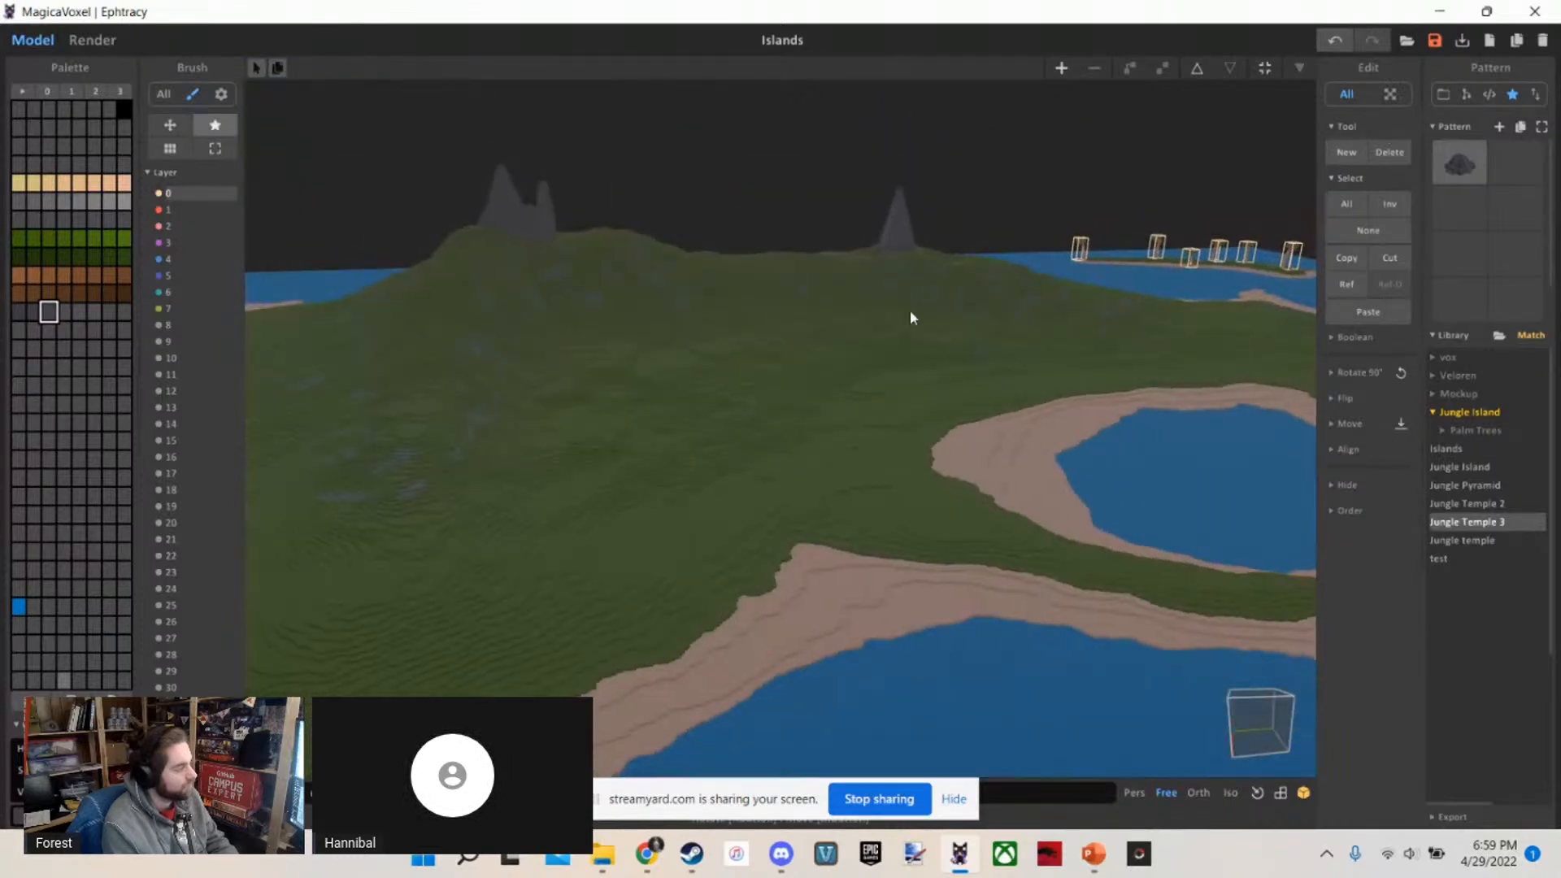
Survey the large island's terrain and the surrounding islands from several heights and angles
scroll(959, 342, "down", 4)
right_click_drag(959, 343, 903, 338)
scroll(903, 338, "down", 6)
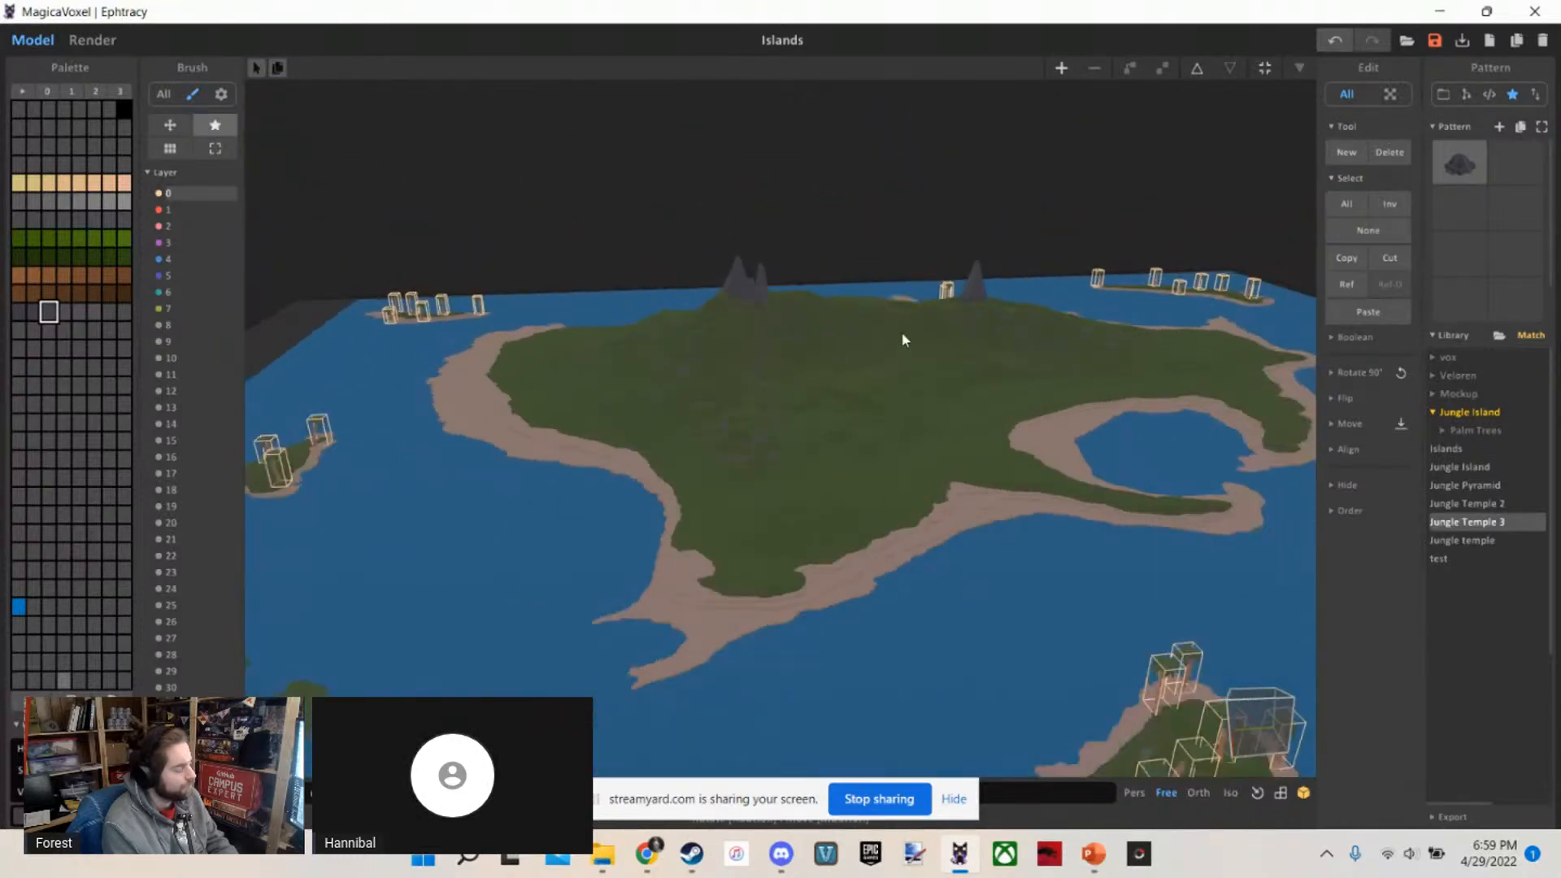
key("a")
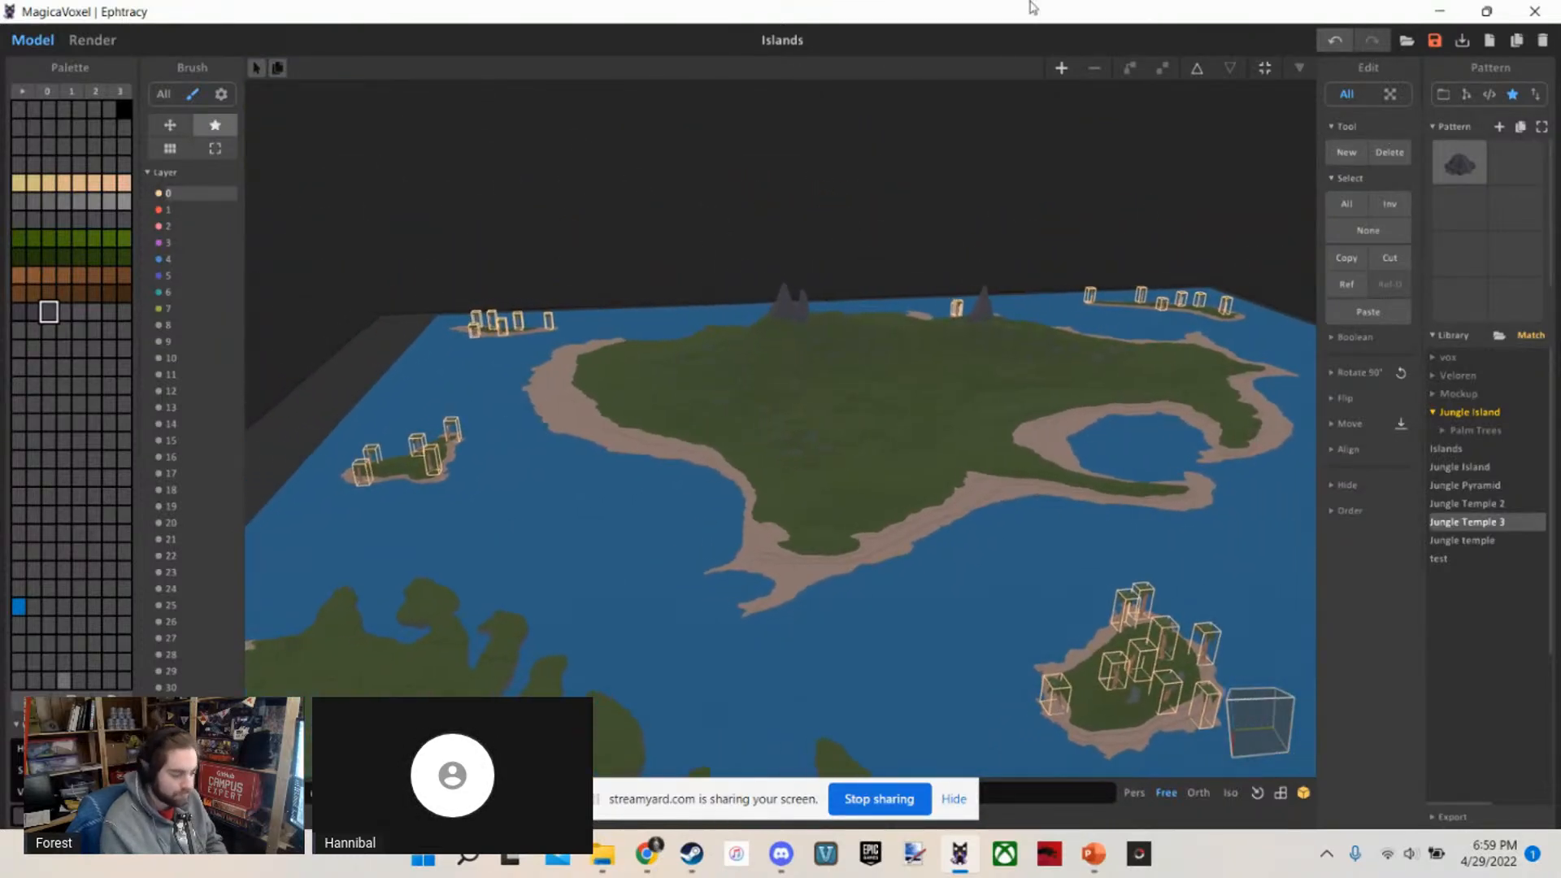
key("w")
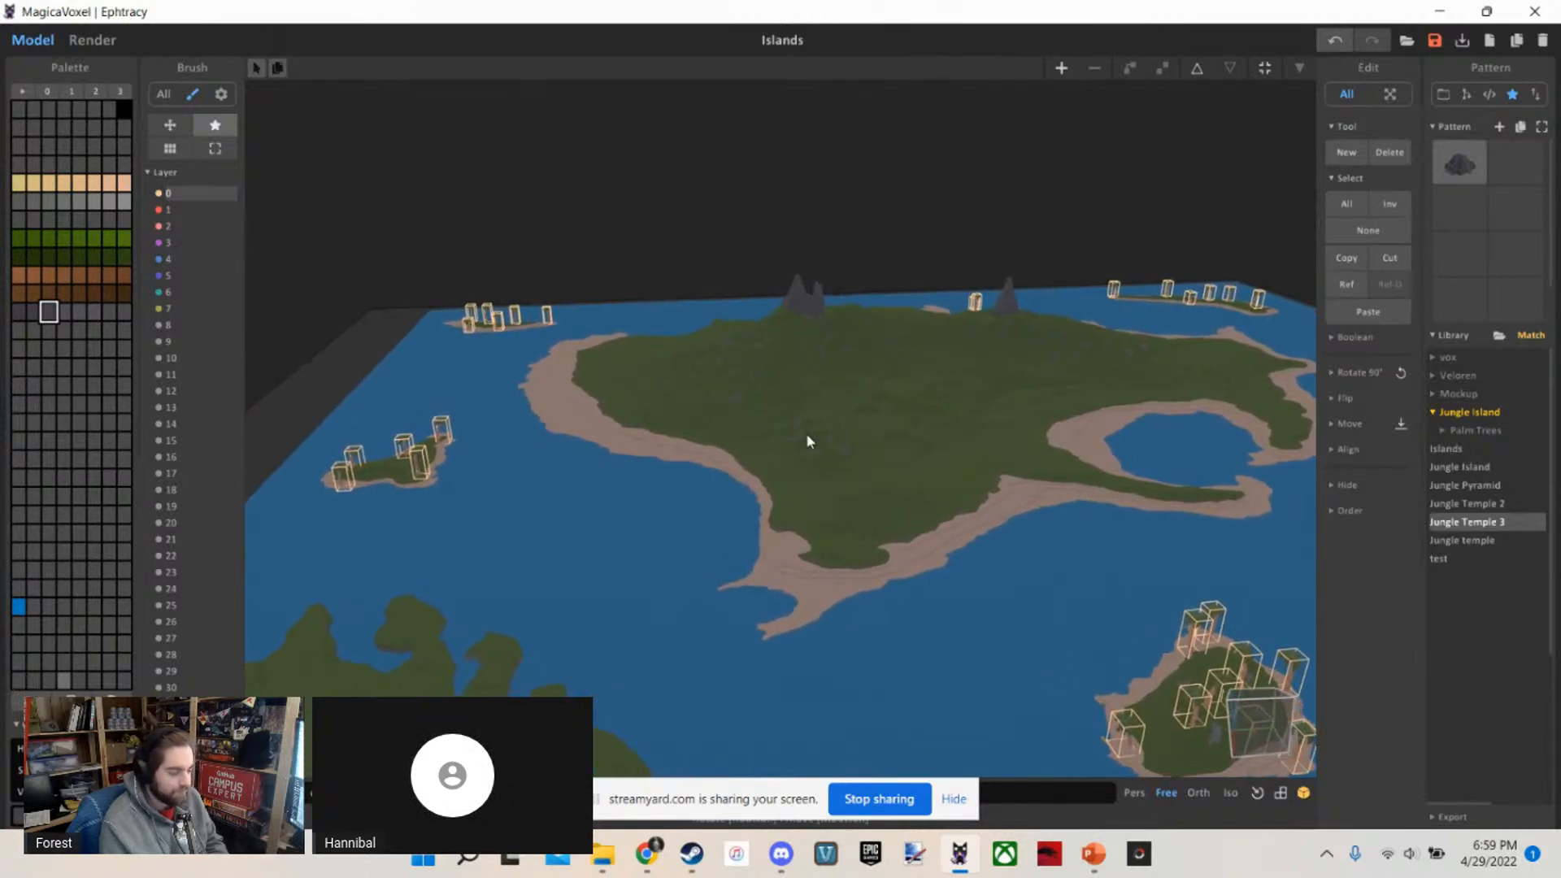
key("w")
scroll(808, 436, "up", 3)
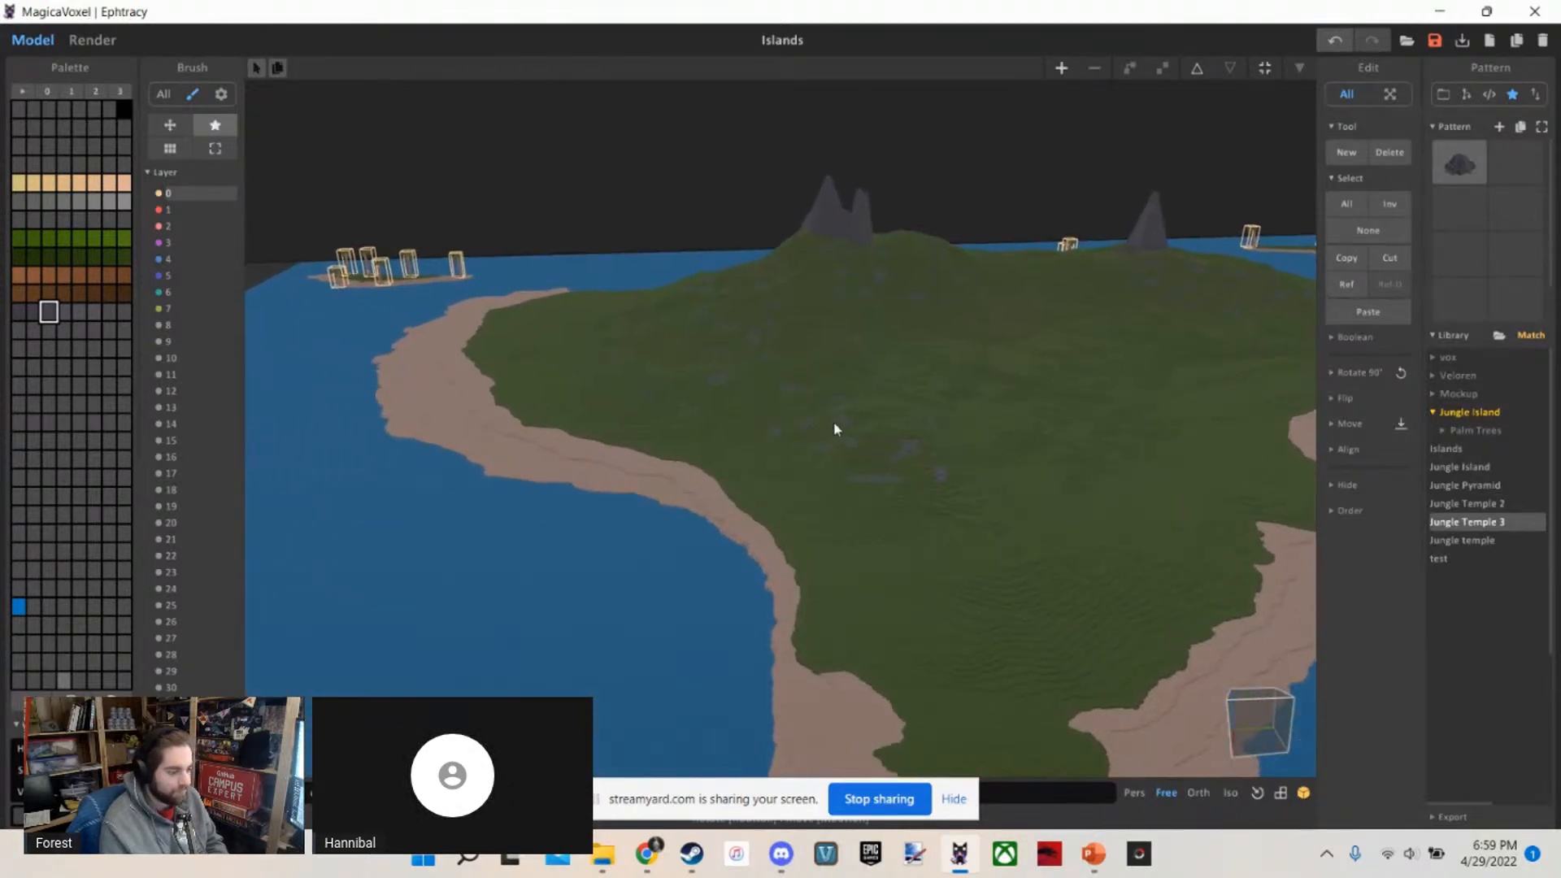
right_click_drag(834, 425, 865, 395)
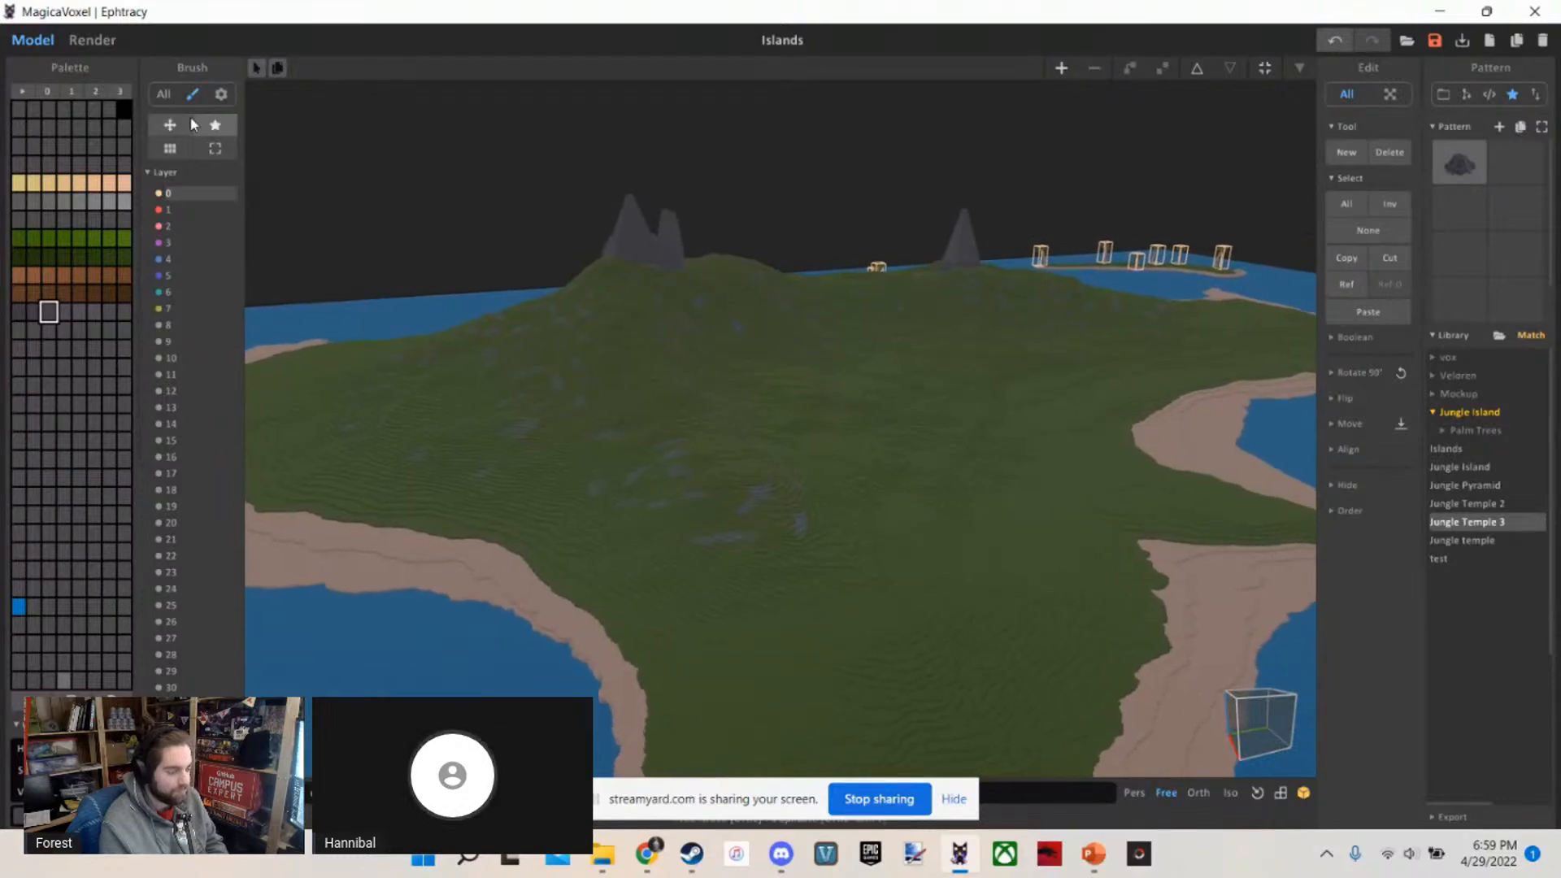
right_click_drag(825, 297, 875, 356)
scroll(871, 345, "down", 6)
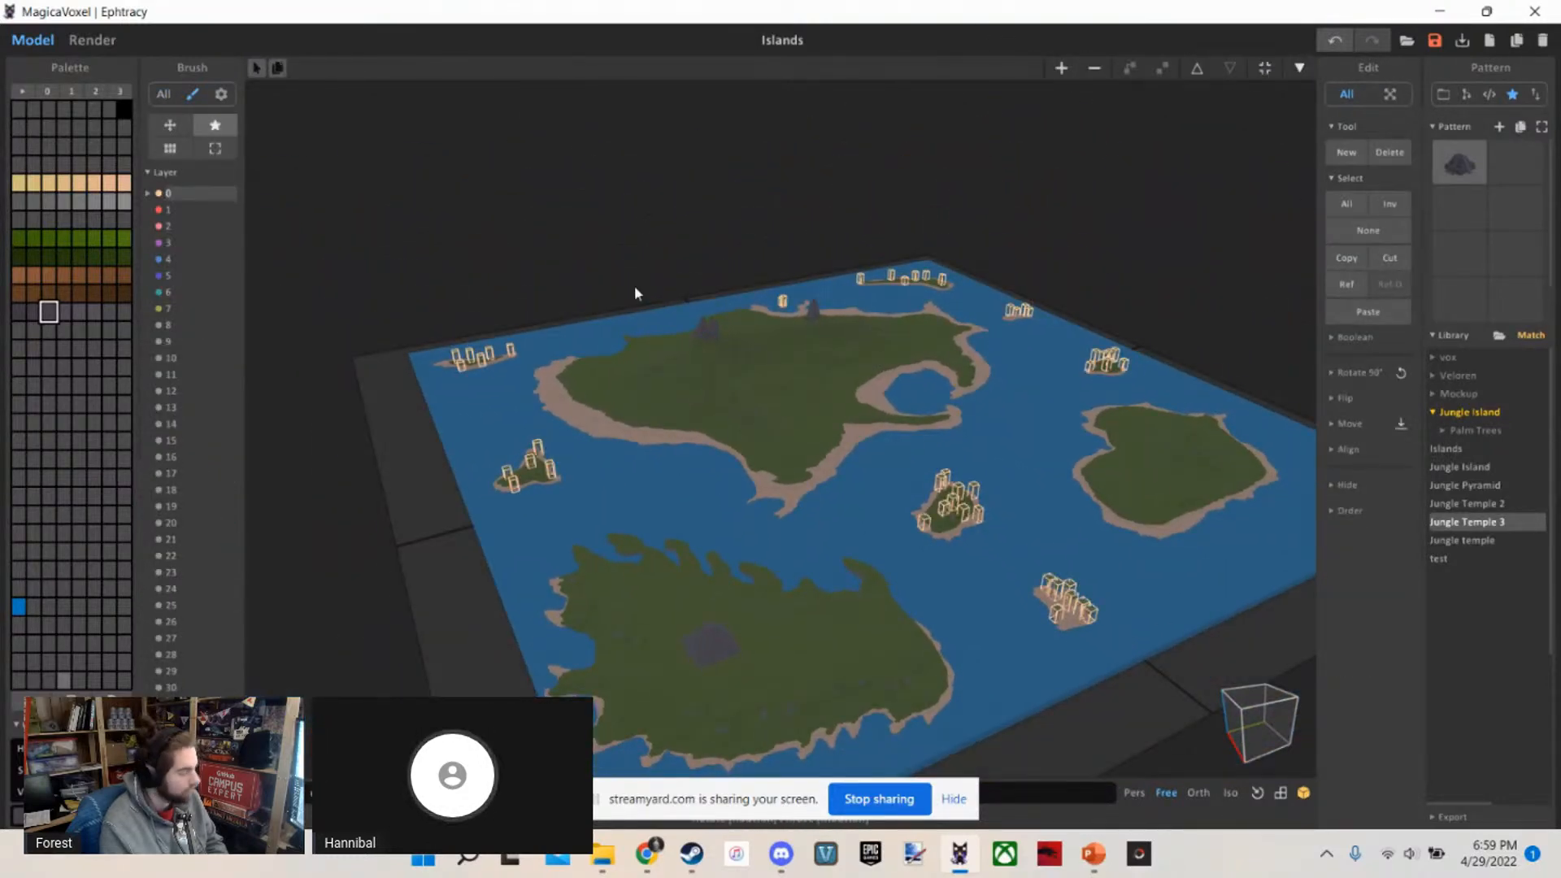
Switch into voxel editing of the scene and return to the world view
left_click(1300, 69)
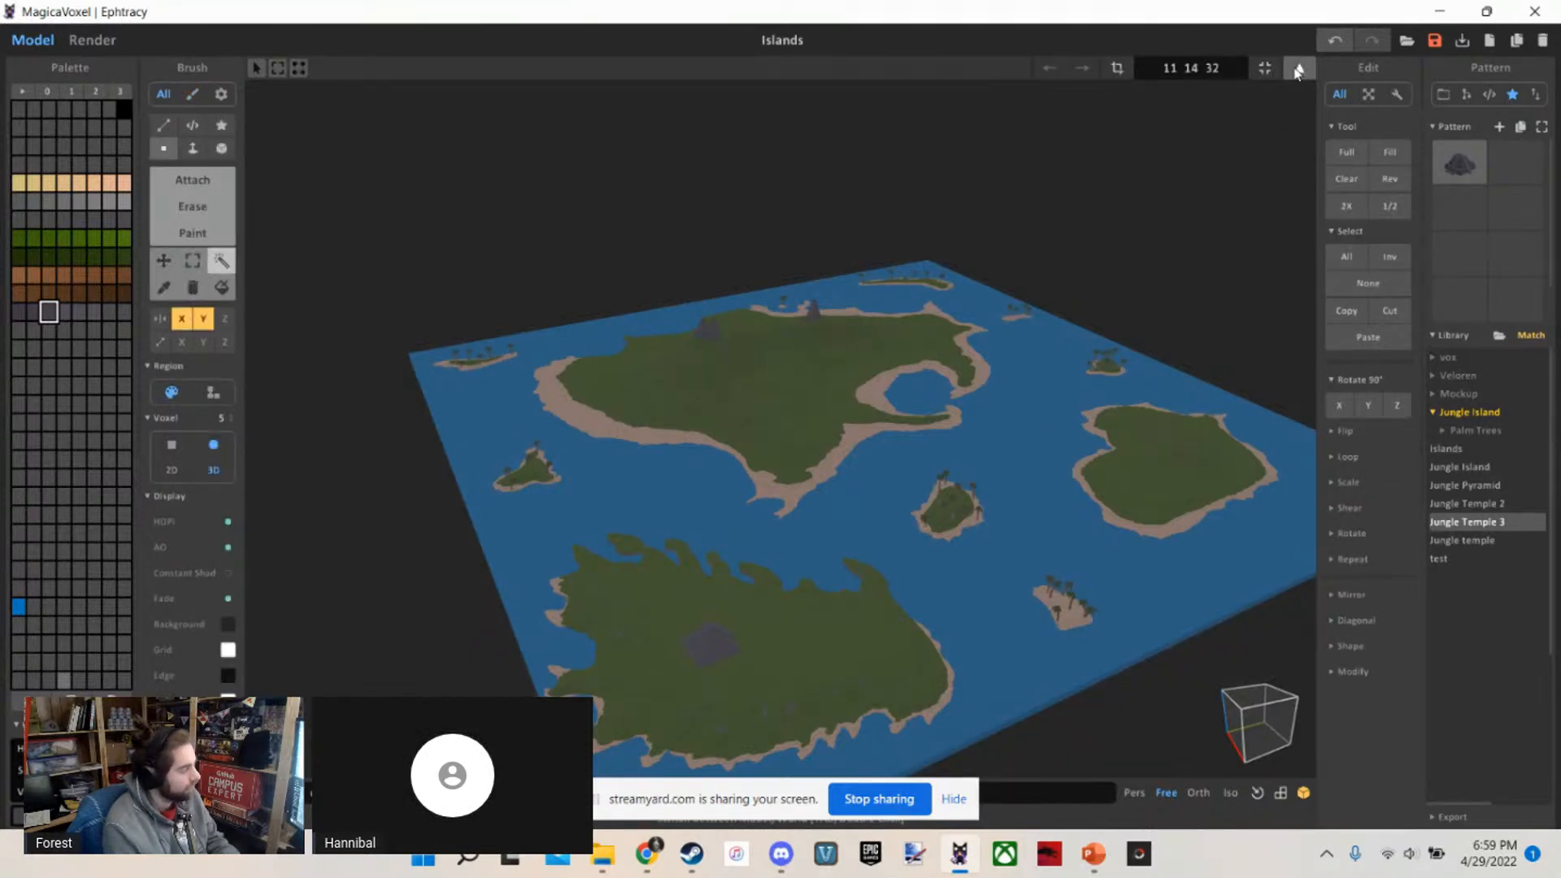
left_click(1298, 71)
right_click_drag(894, 212, 901, 217)
key("Tab")
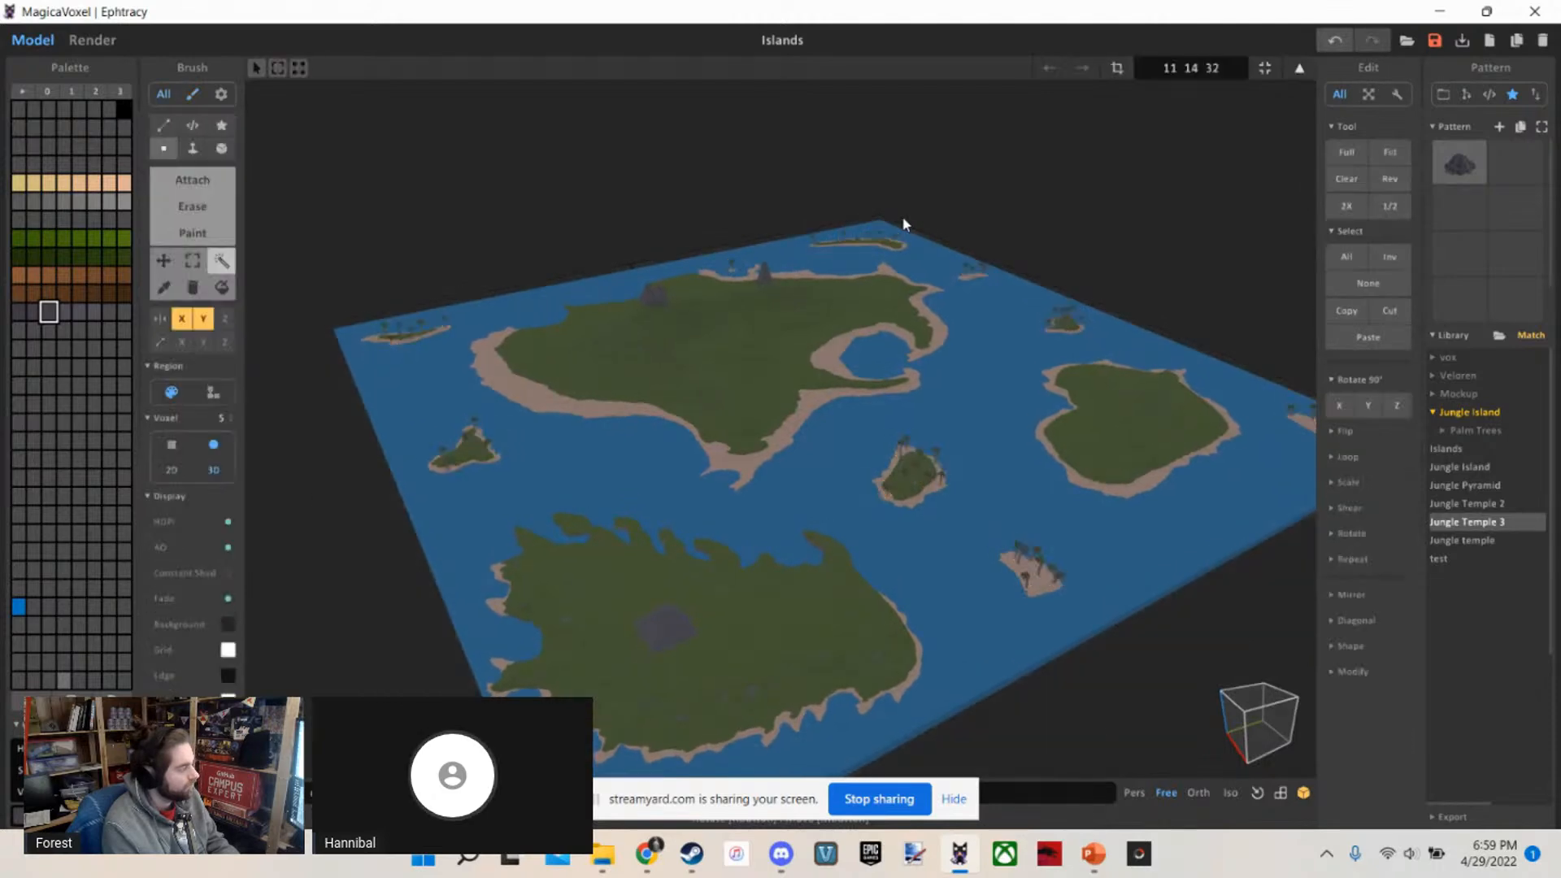
key("Tab")
Show the scene outline and open the stepped pyramid on the jagged-shored island for voxel editing
scroll(789, 591, "up", 8)
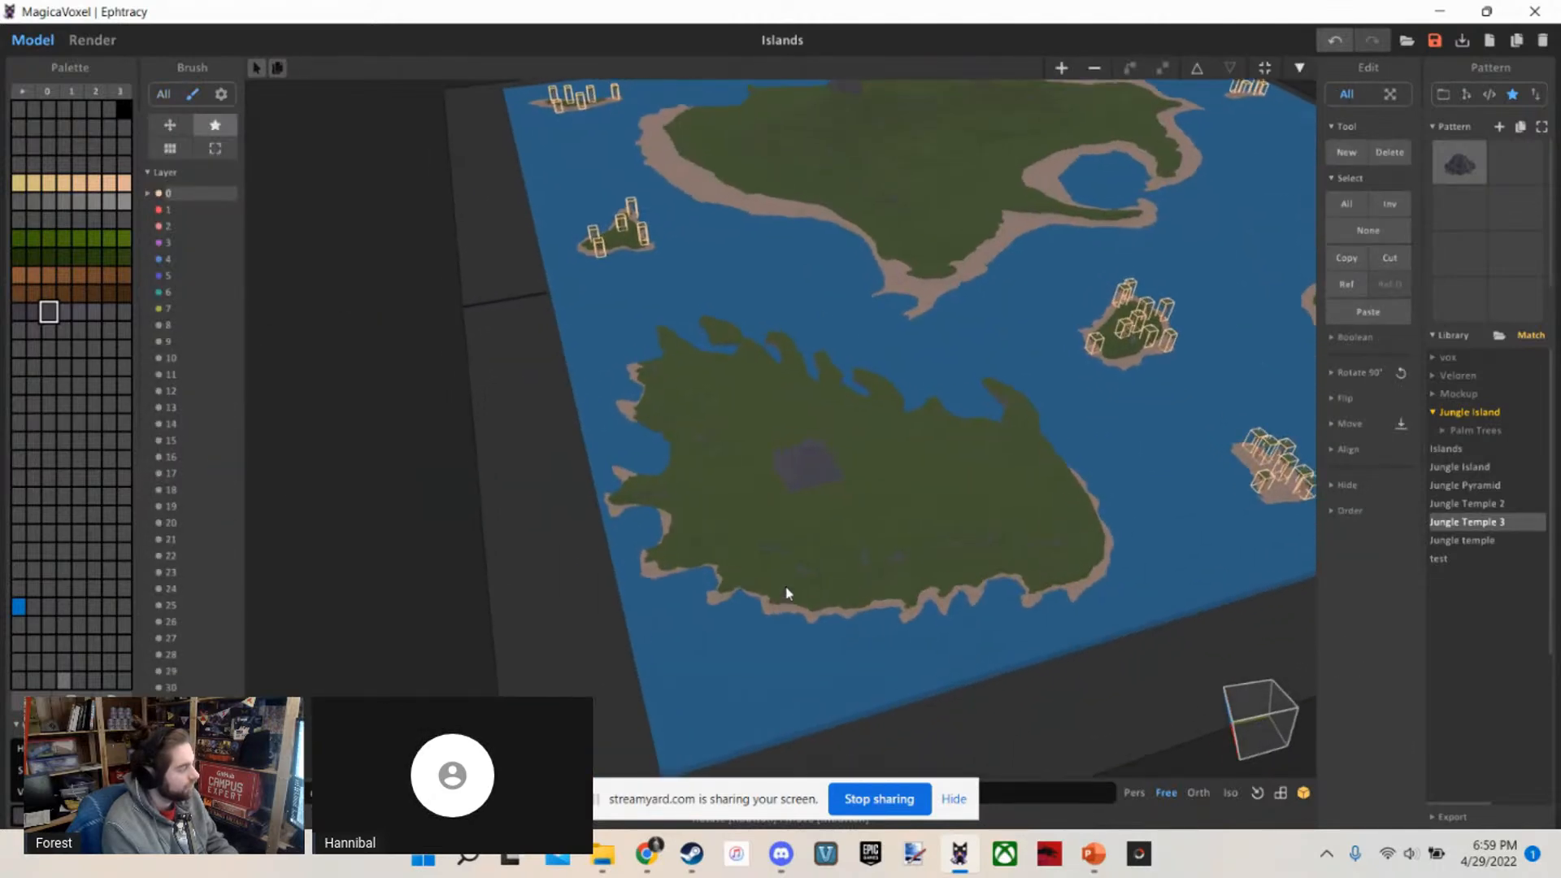
left_click(817, 527)
key("Delete")
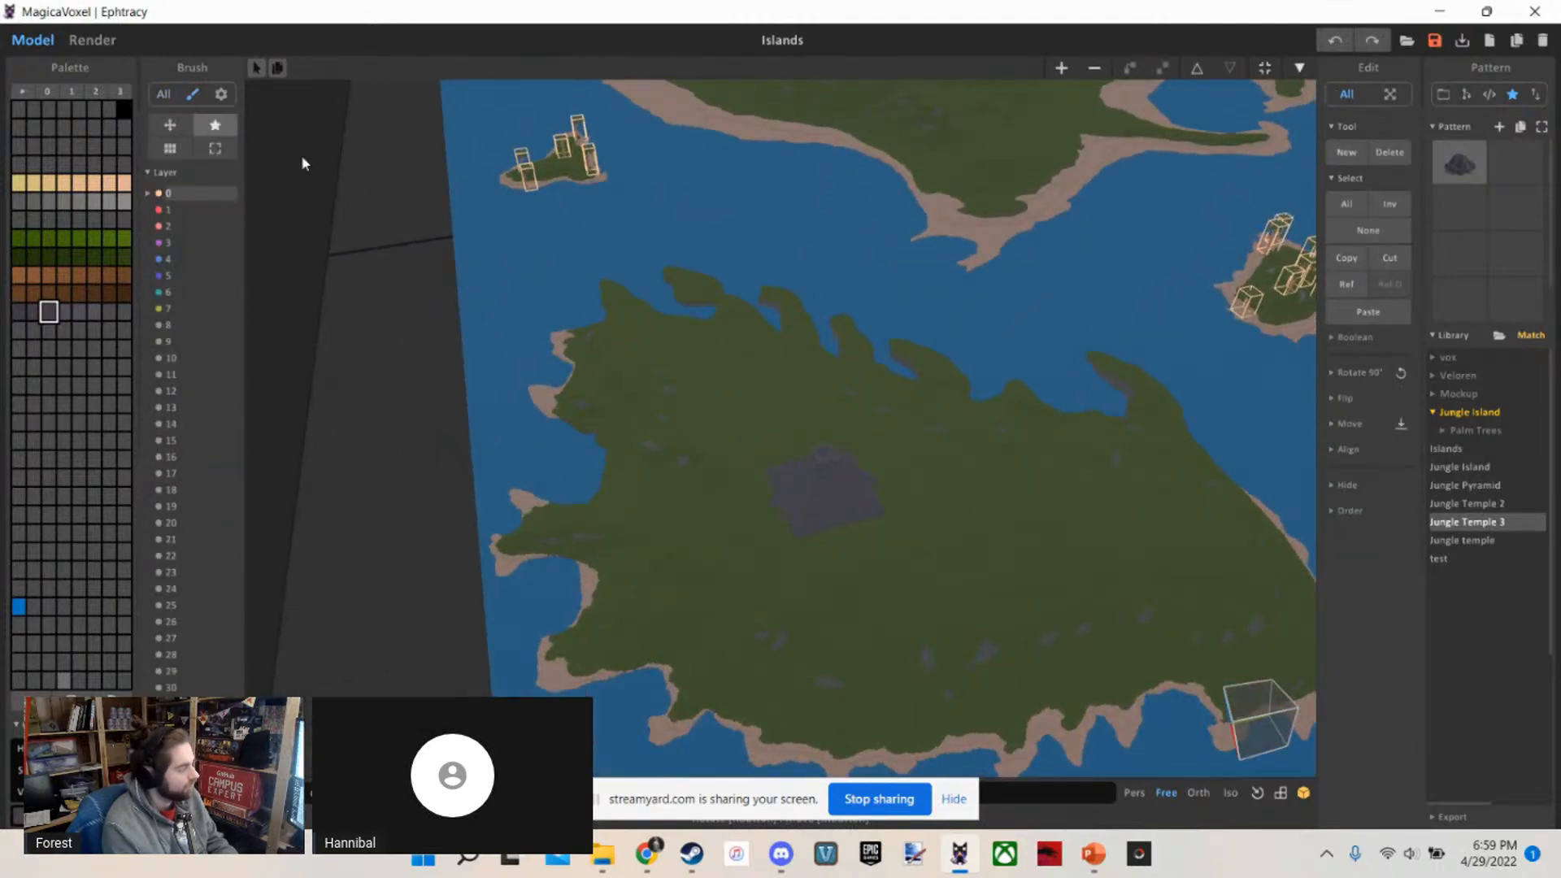
left_click(1467, 95)
left_click(1466, 170)
left_click(816, 493)
double_click(817, 493)
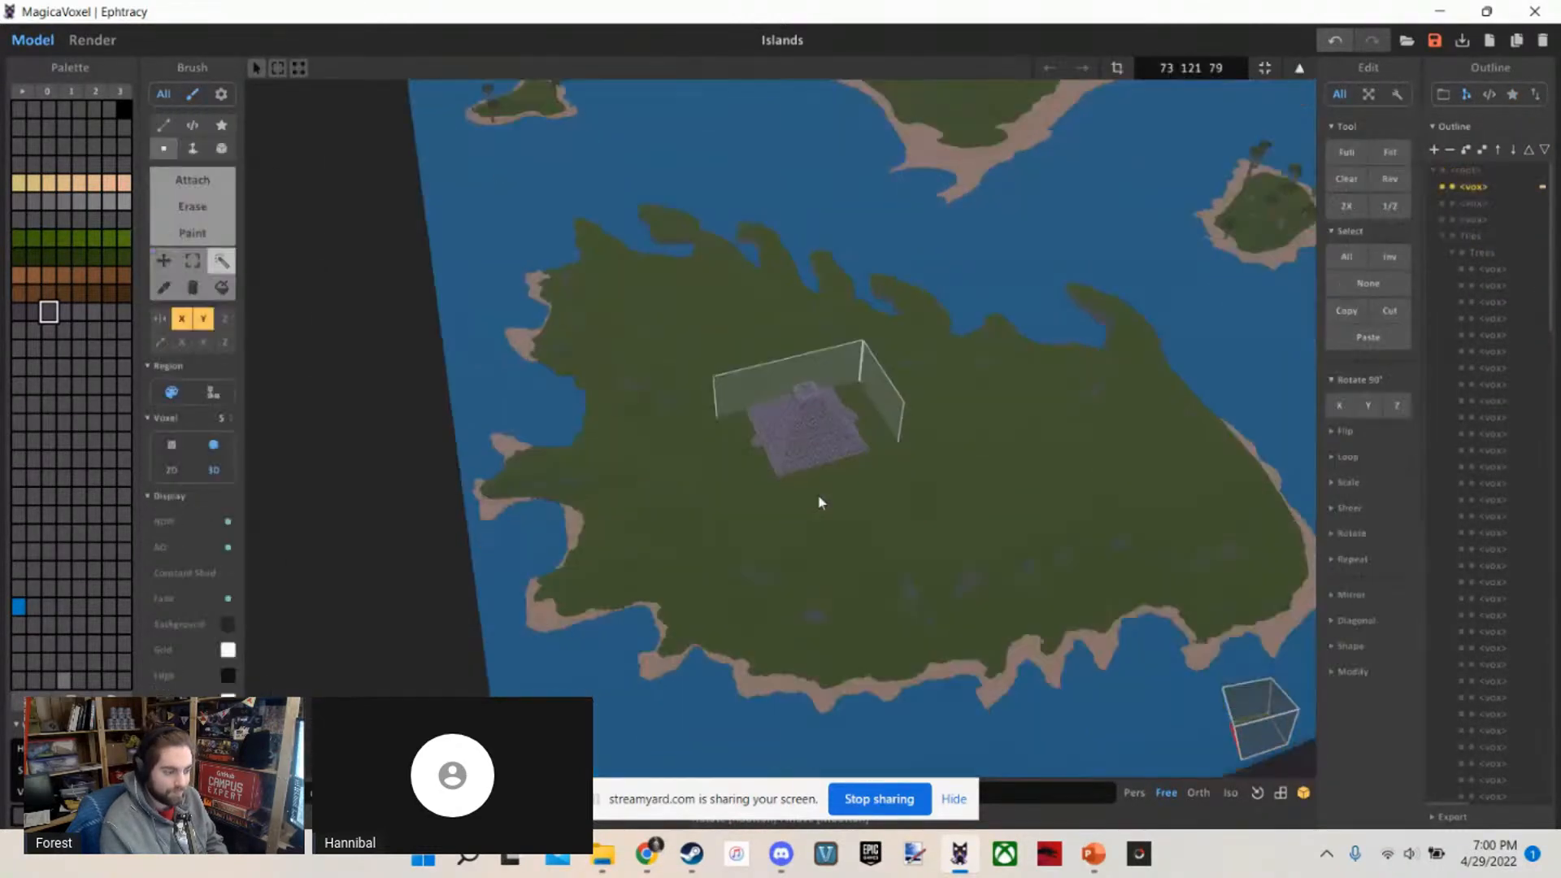
Inspect the pyramid's patterned tiers and top structure up close, and return to the world view
scroll(821, 498, "up", 6)
right_click_drag(874, 476, 675, 495)
scroll(851, 457, "down", 5)
scroll(737, 290, "up", 1)
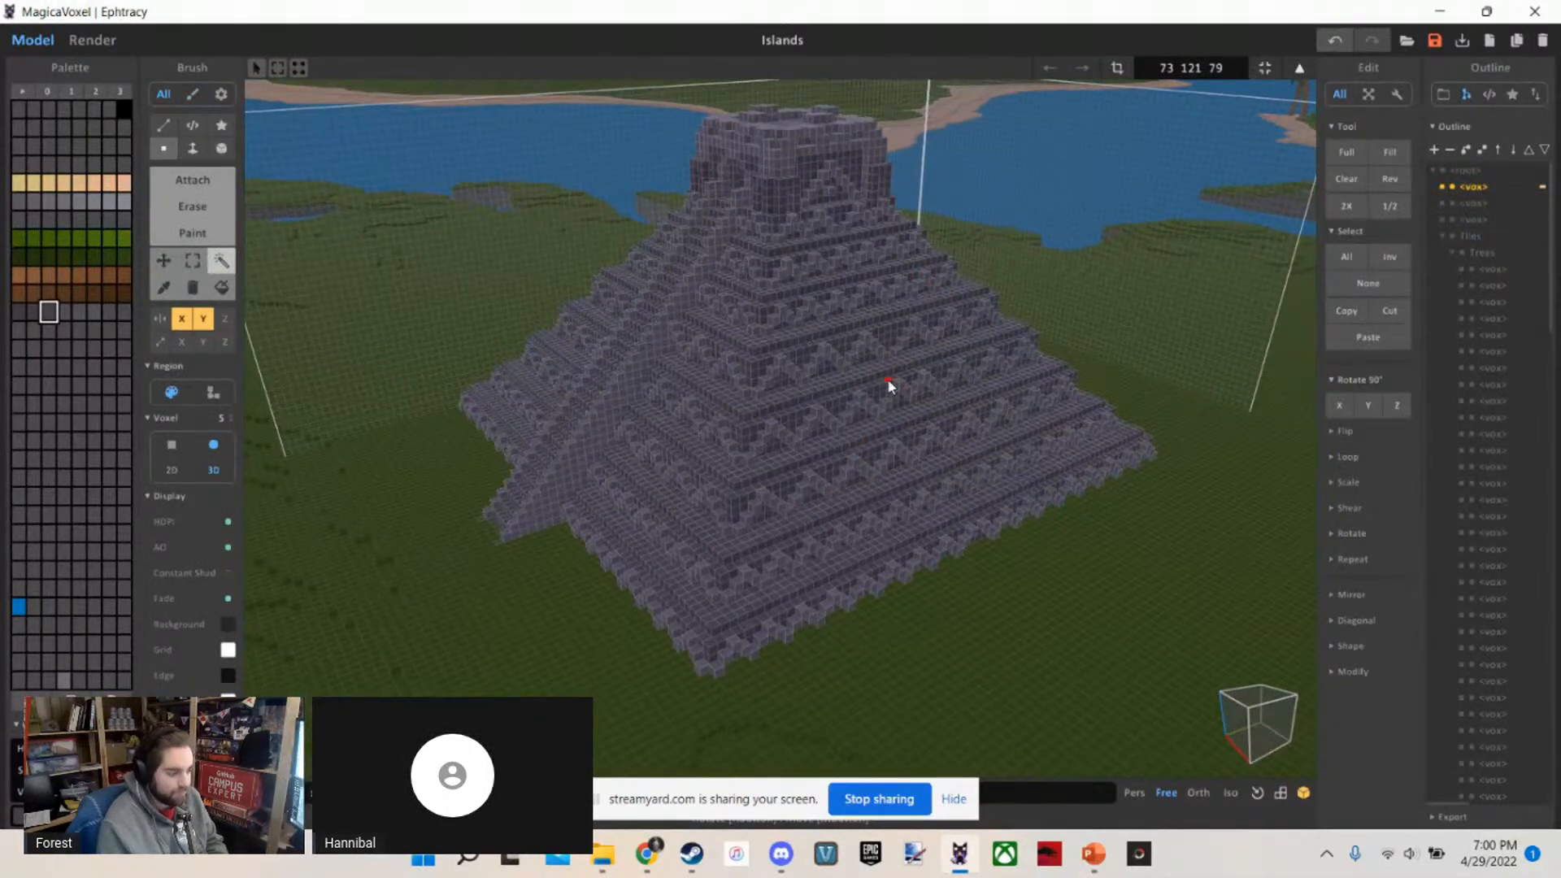
key("Tab")
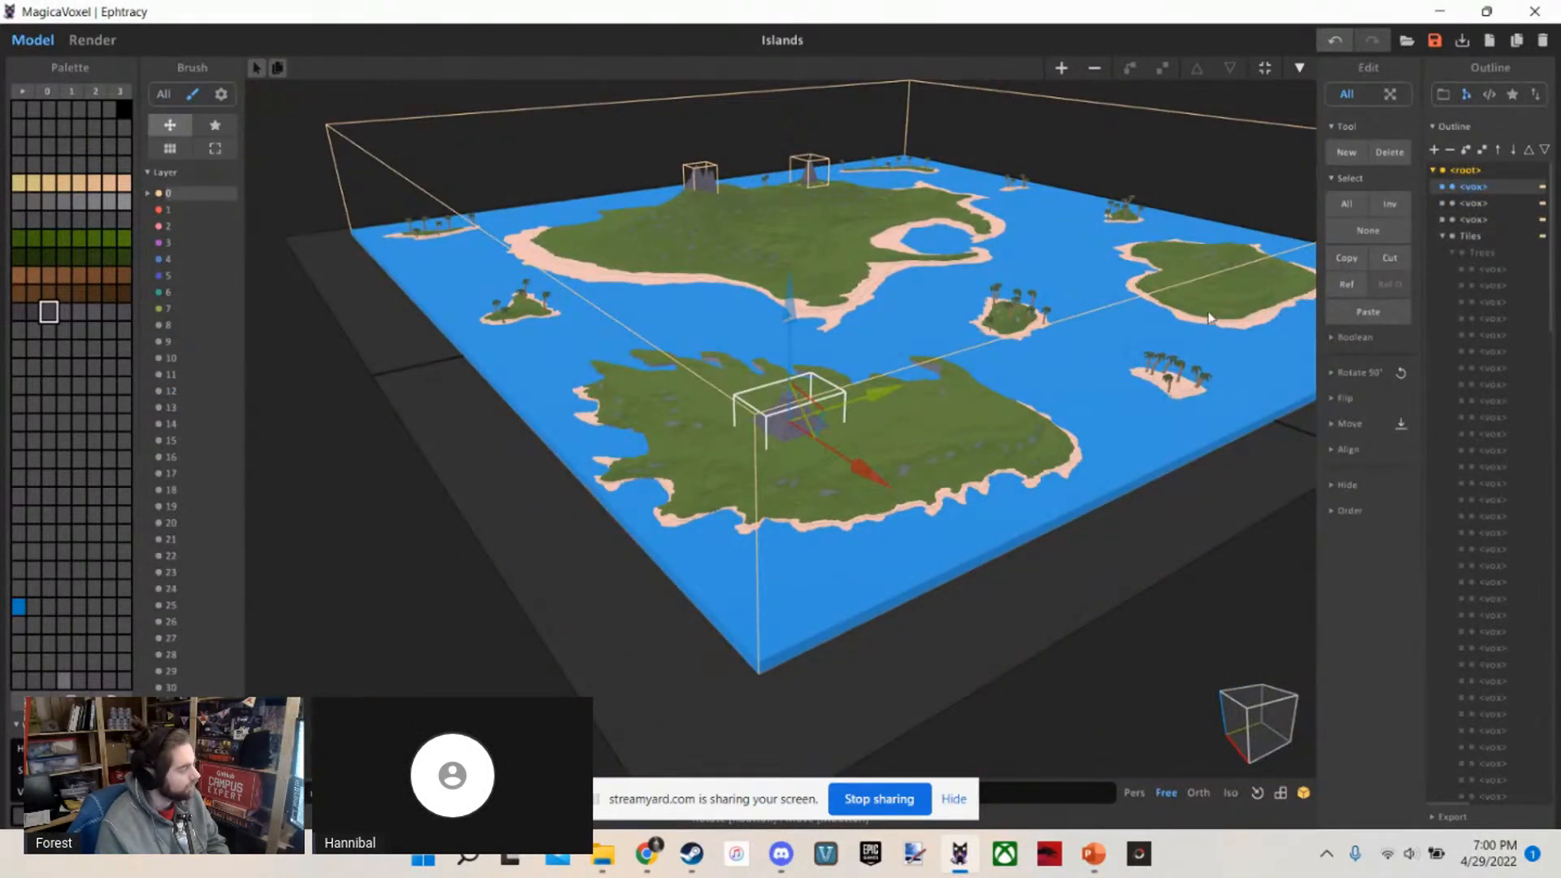
scroll(533, 384, "down", 6)
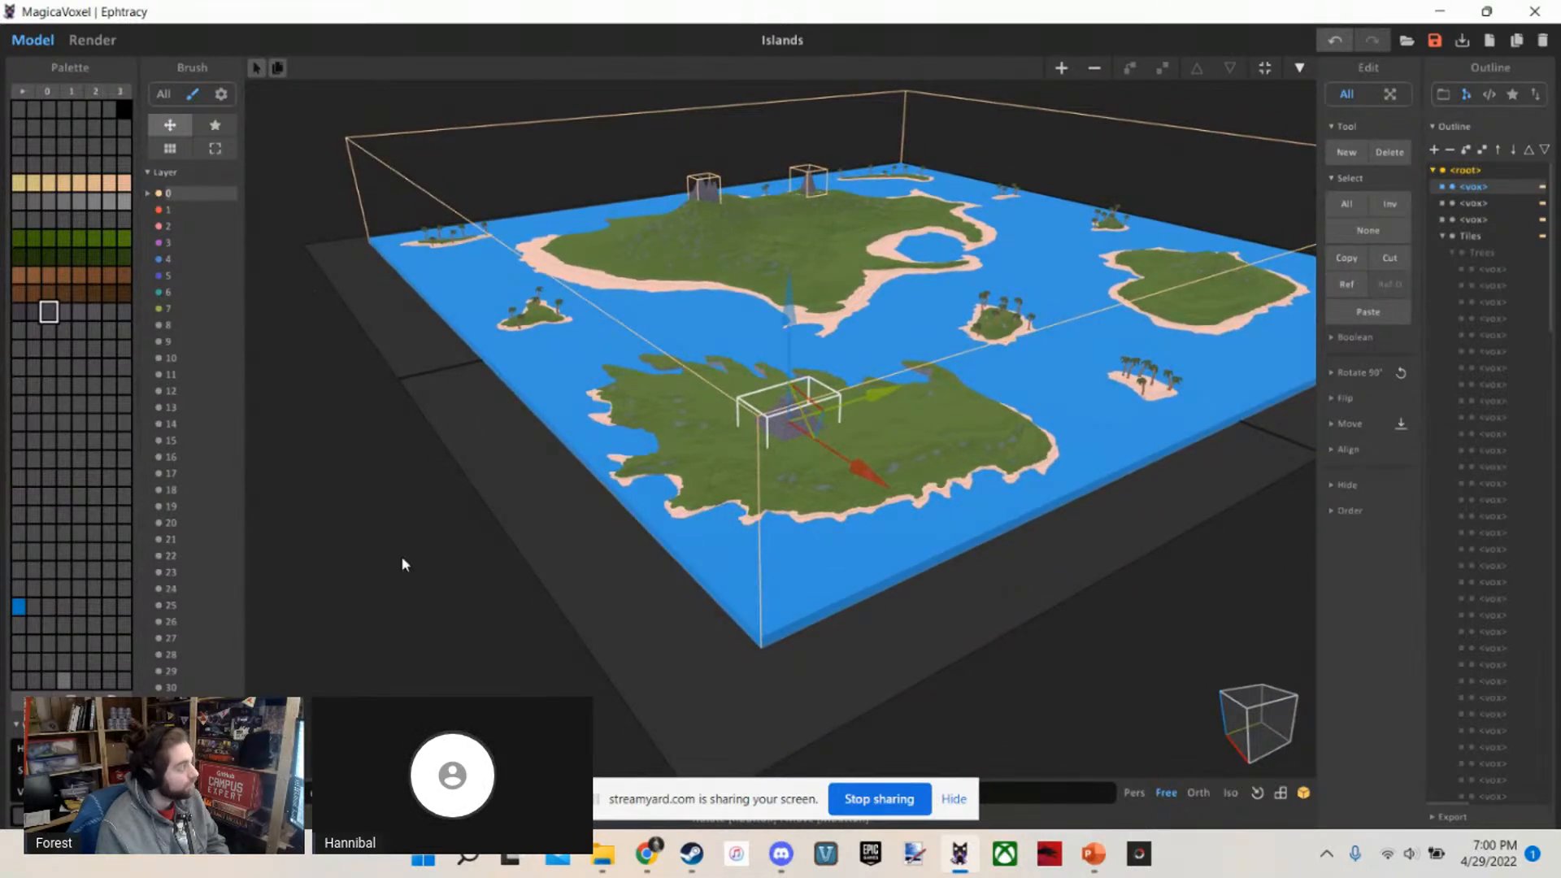
Reopen the pyramid to check the detail around its stairway and lower tiers, and go back to the world
double_click(1038, 336)
scroll(1038, 331, "up", 10)
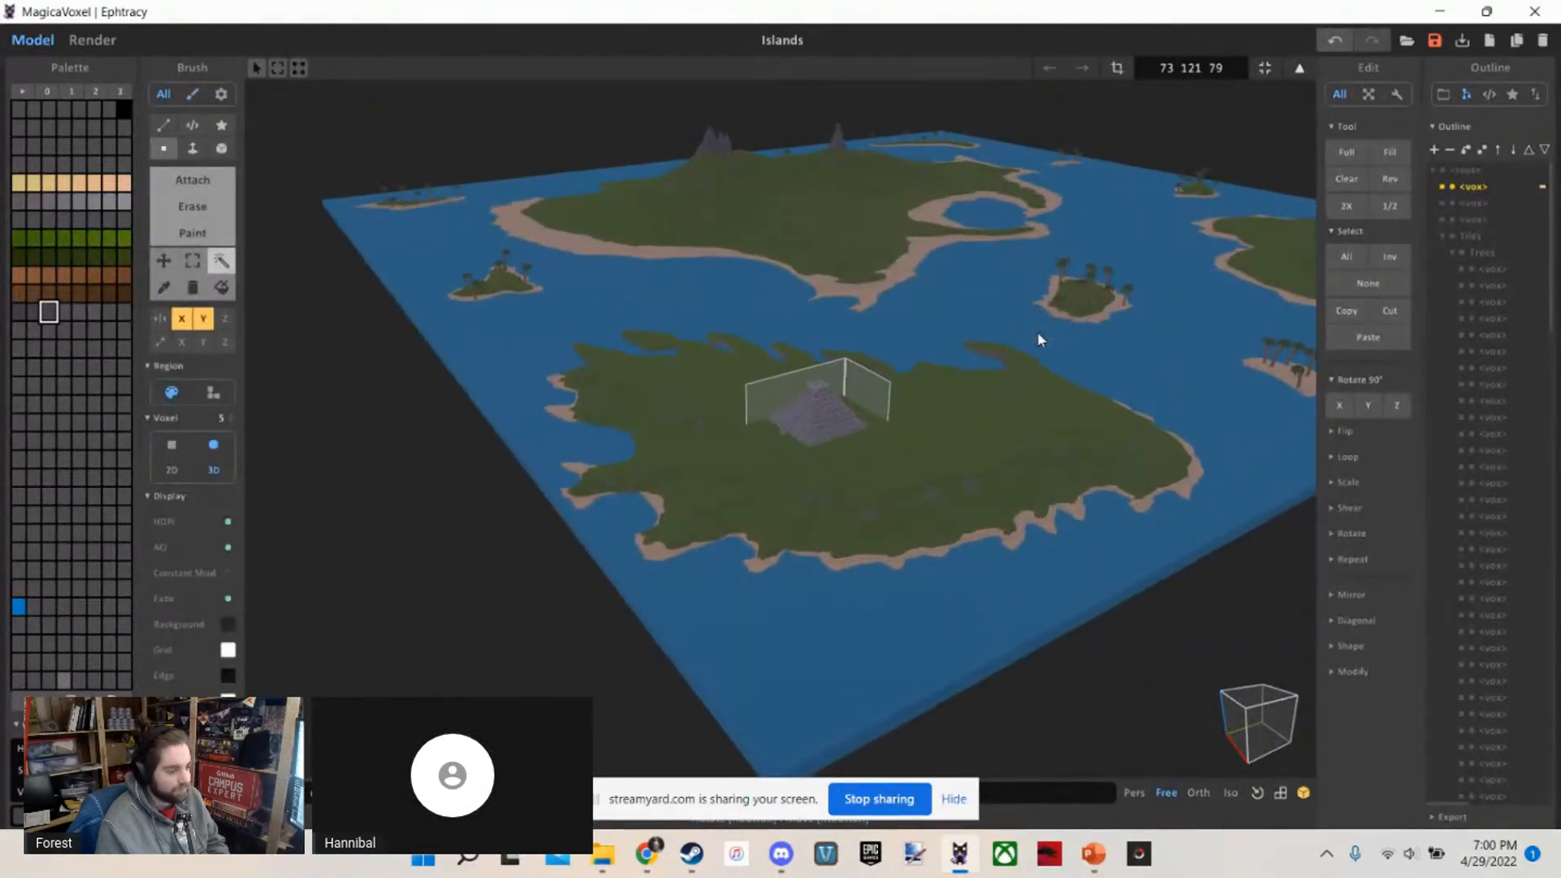
scroll(1038, 331, "up", 10)
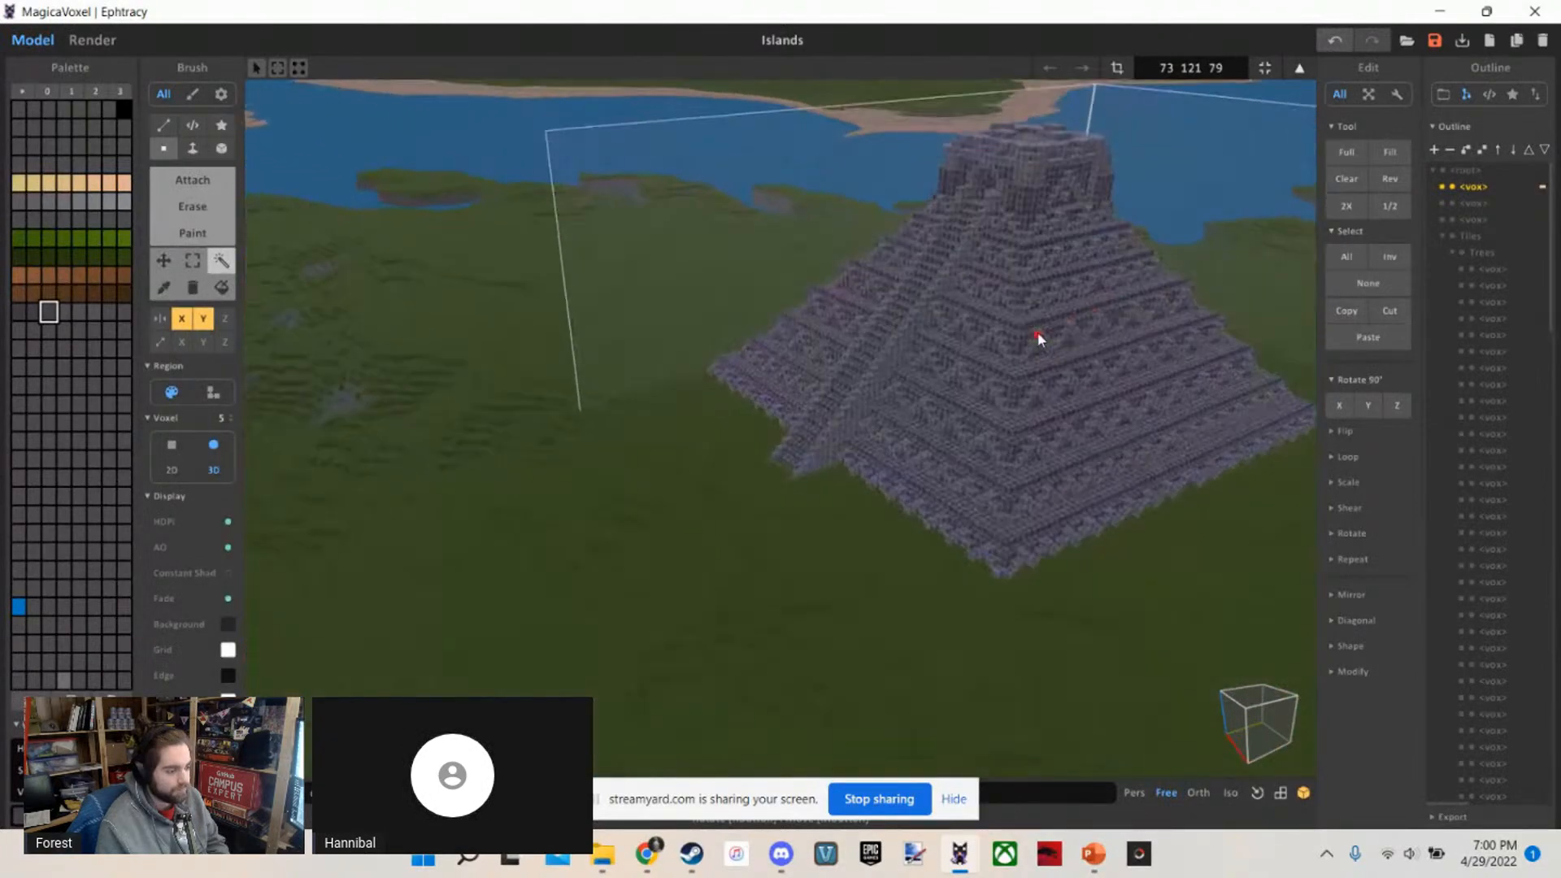
scroll(1053, 375, "up", 3)
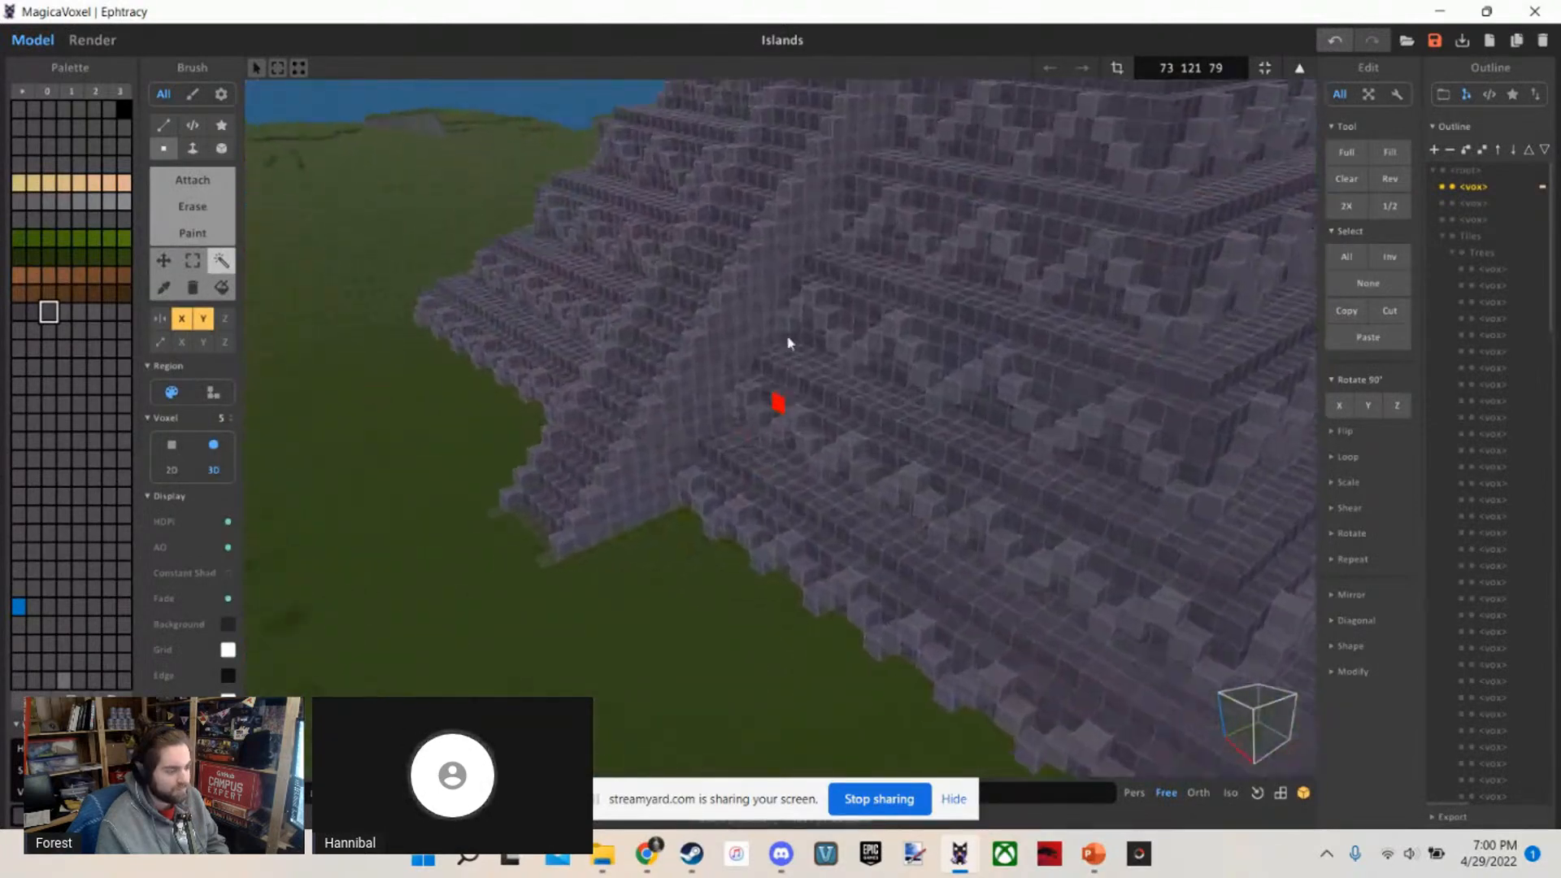
scroll(542, 288, "down", 12)
key("Tab")
scroll(528, 228, "down", 6)
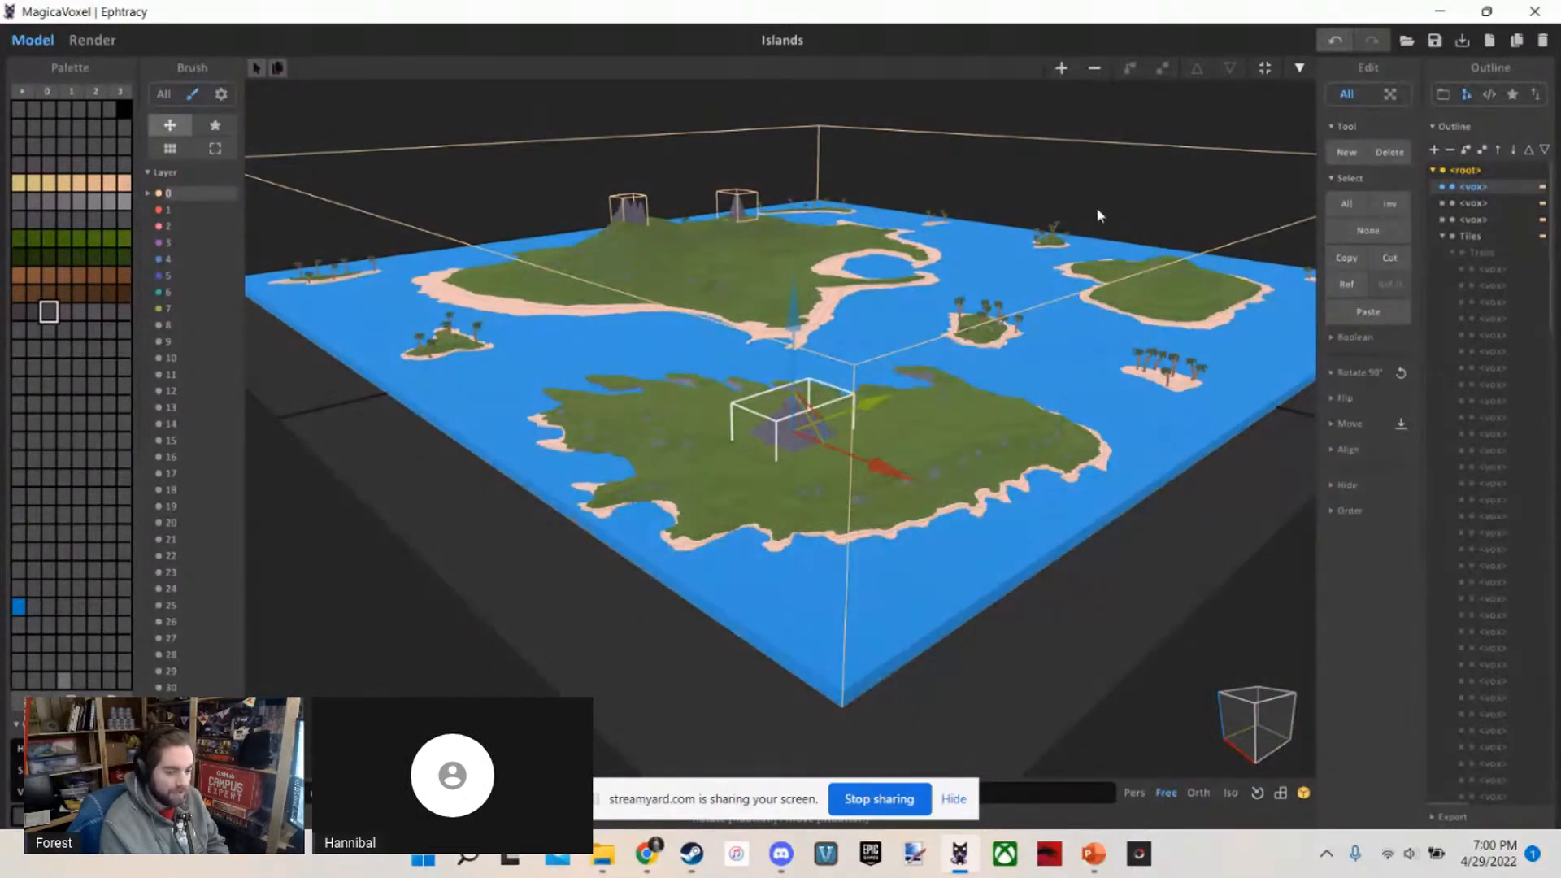
Examine the large island around its curved bay and rocky peaks, from near the ground and from above
right_click_drag(1096, 213, 1086, 182)
scroll(1123, 178, "up", 3)
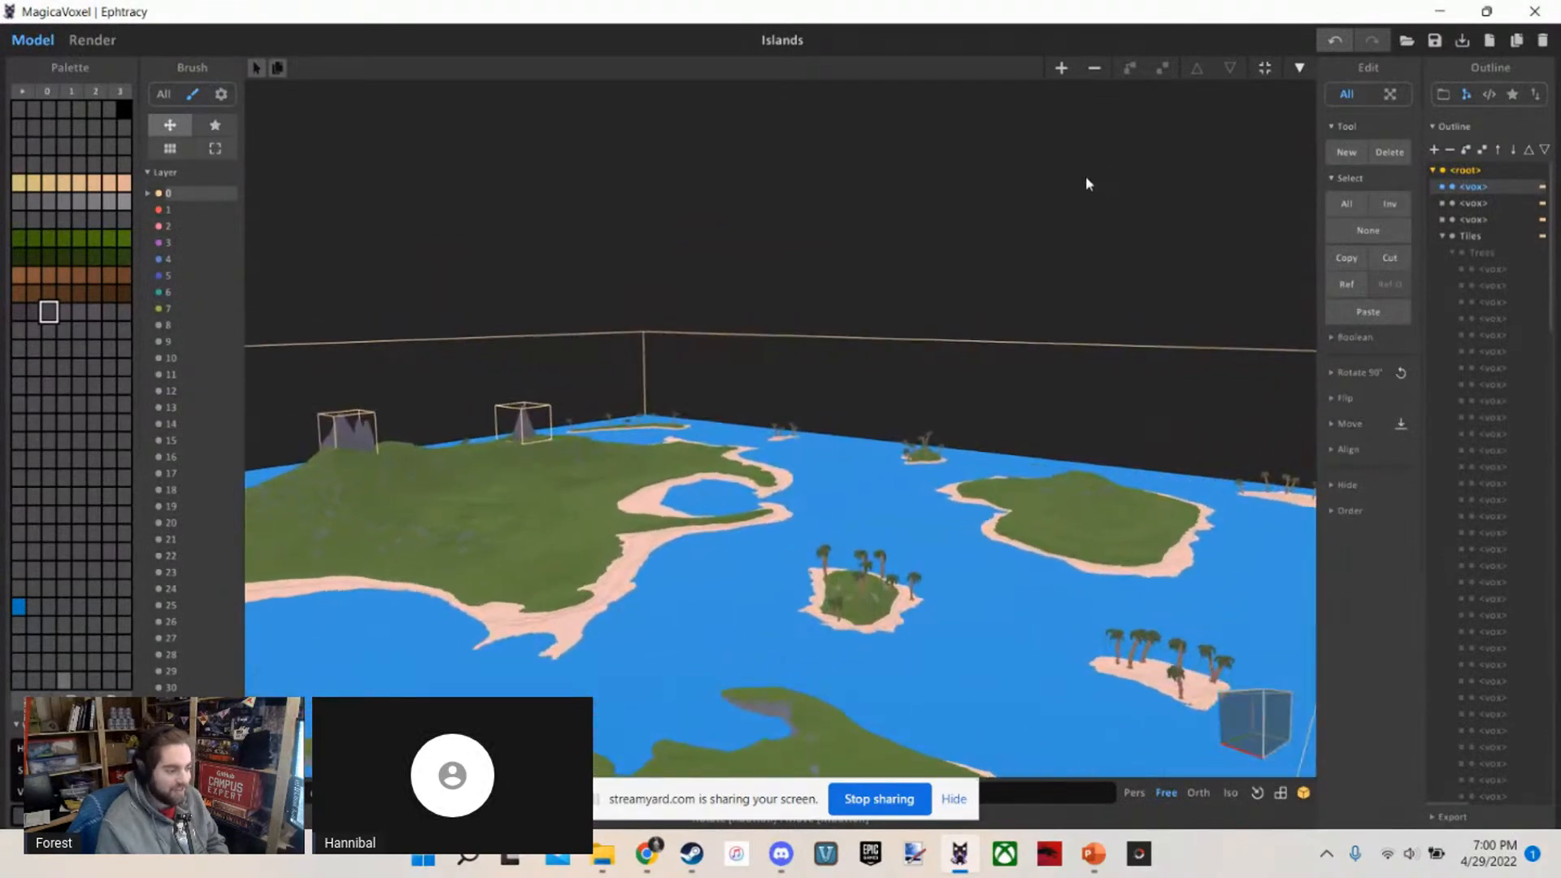
scroll(1044, 179, "up", 10)
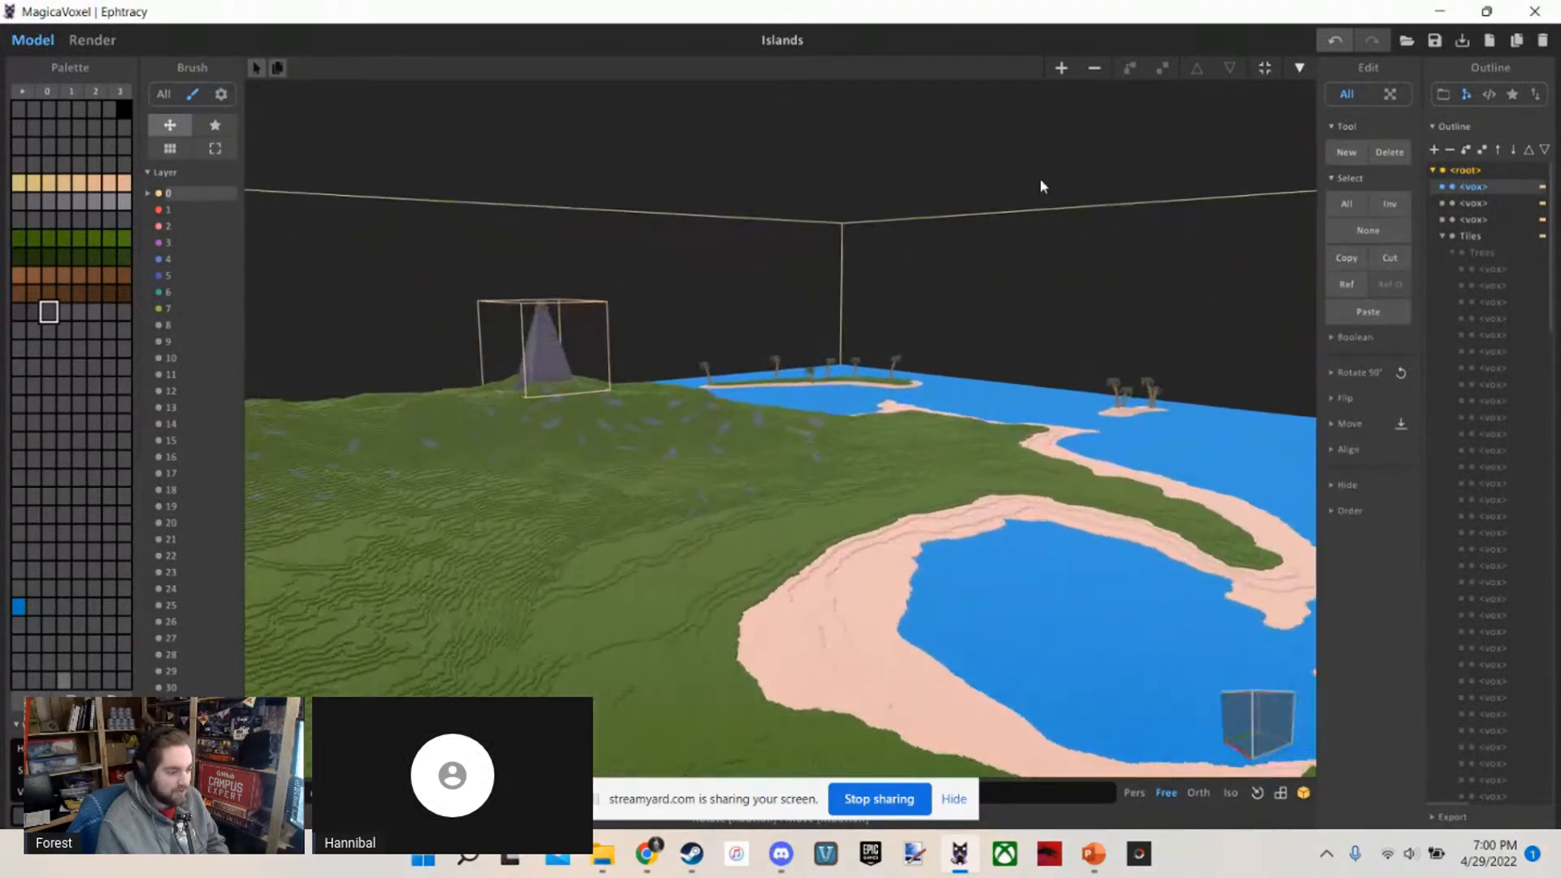
key("w")
right_click_drag(1037, 179, 806, 265)
scroll(1000, 314, "down", 5)
scroll(1000, 314, "up", 4)
scroll(839, 250, "down", 5)
scroll(807, 264, "down", 5)
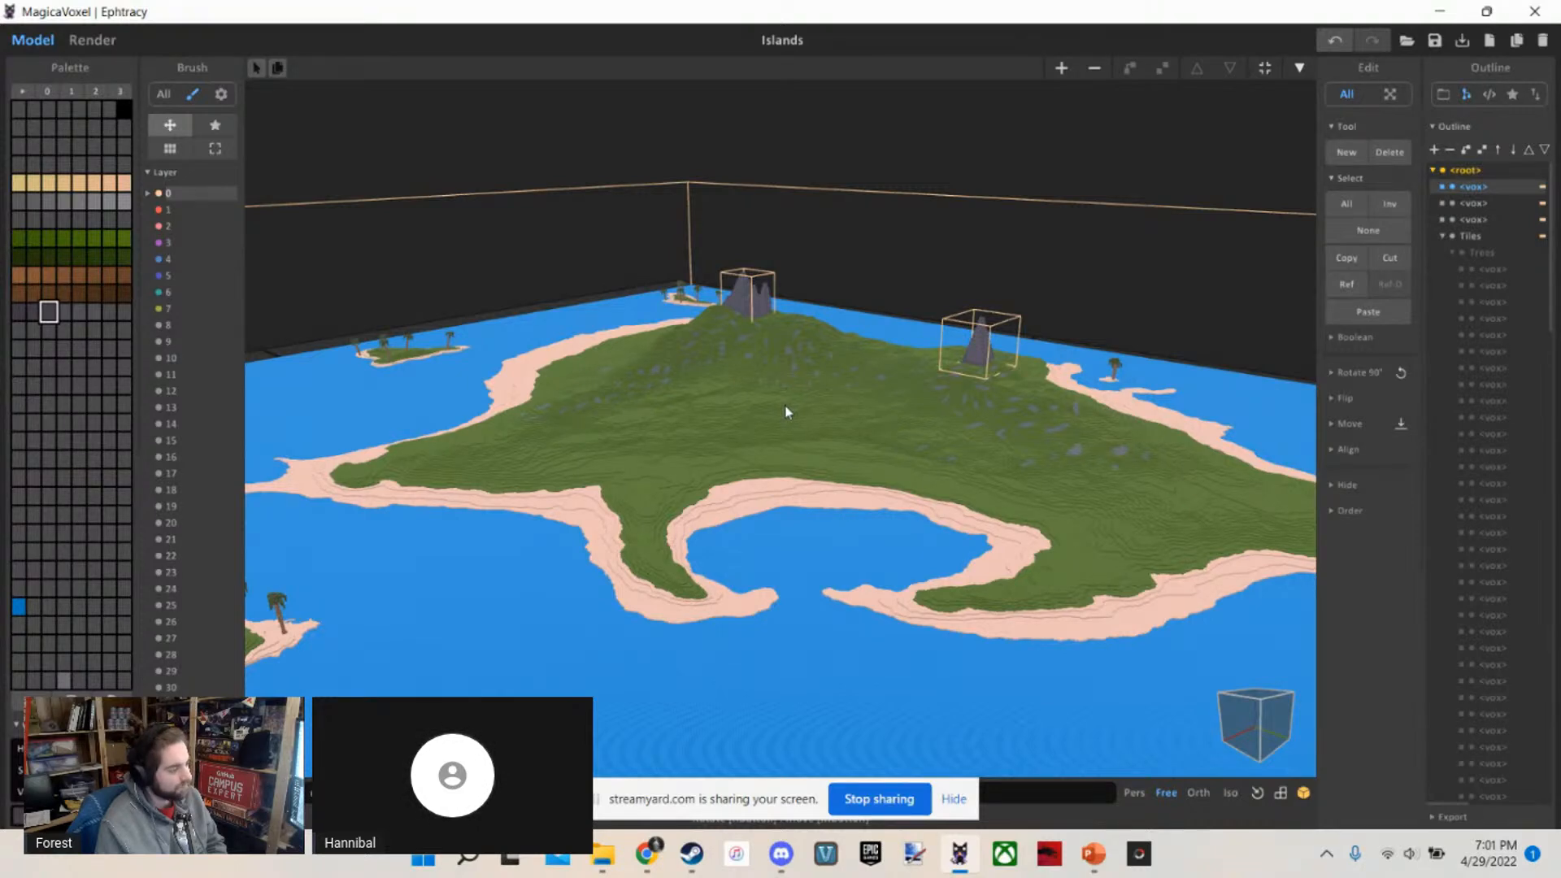
scroll(673, 423, "up", 5)
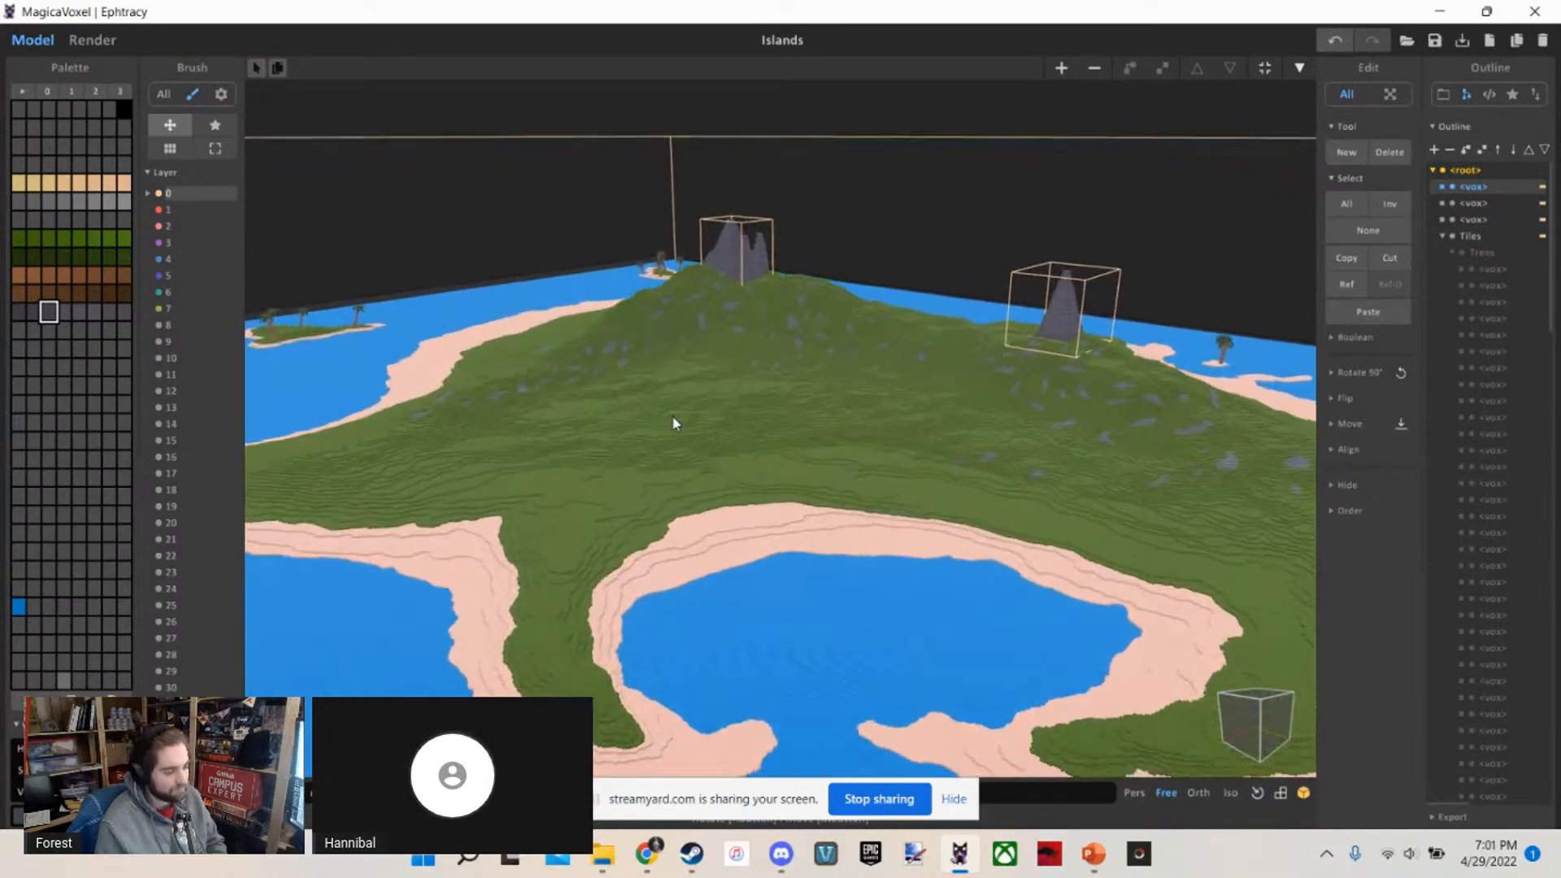
scroll(673, 422, "down", 6)
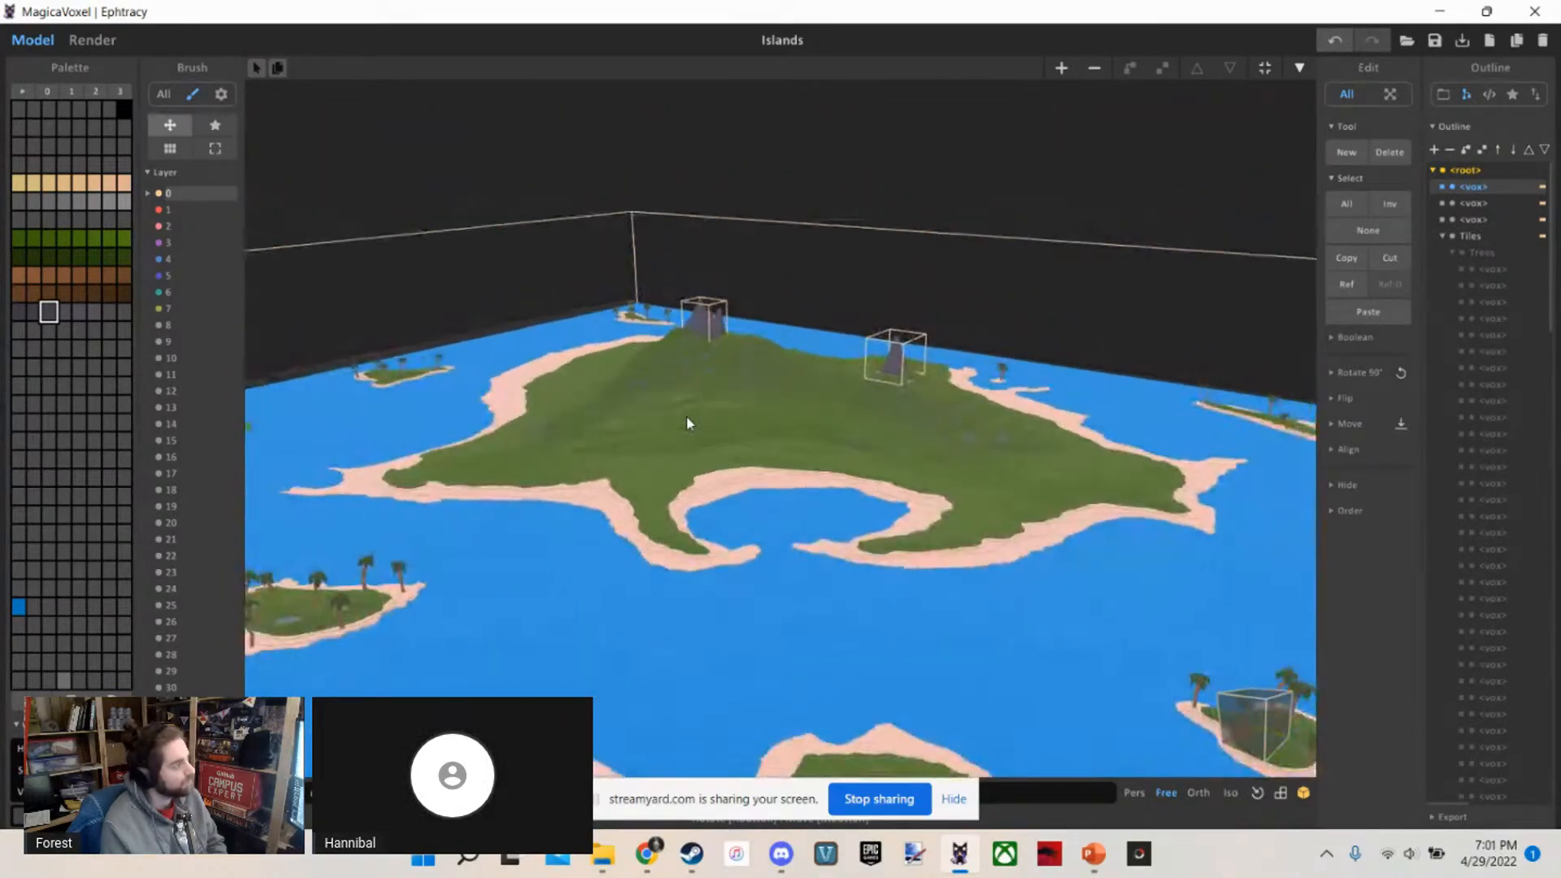
scroll(687, 421, "up", 3)
scroll(687, 421, "down", 3)
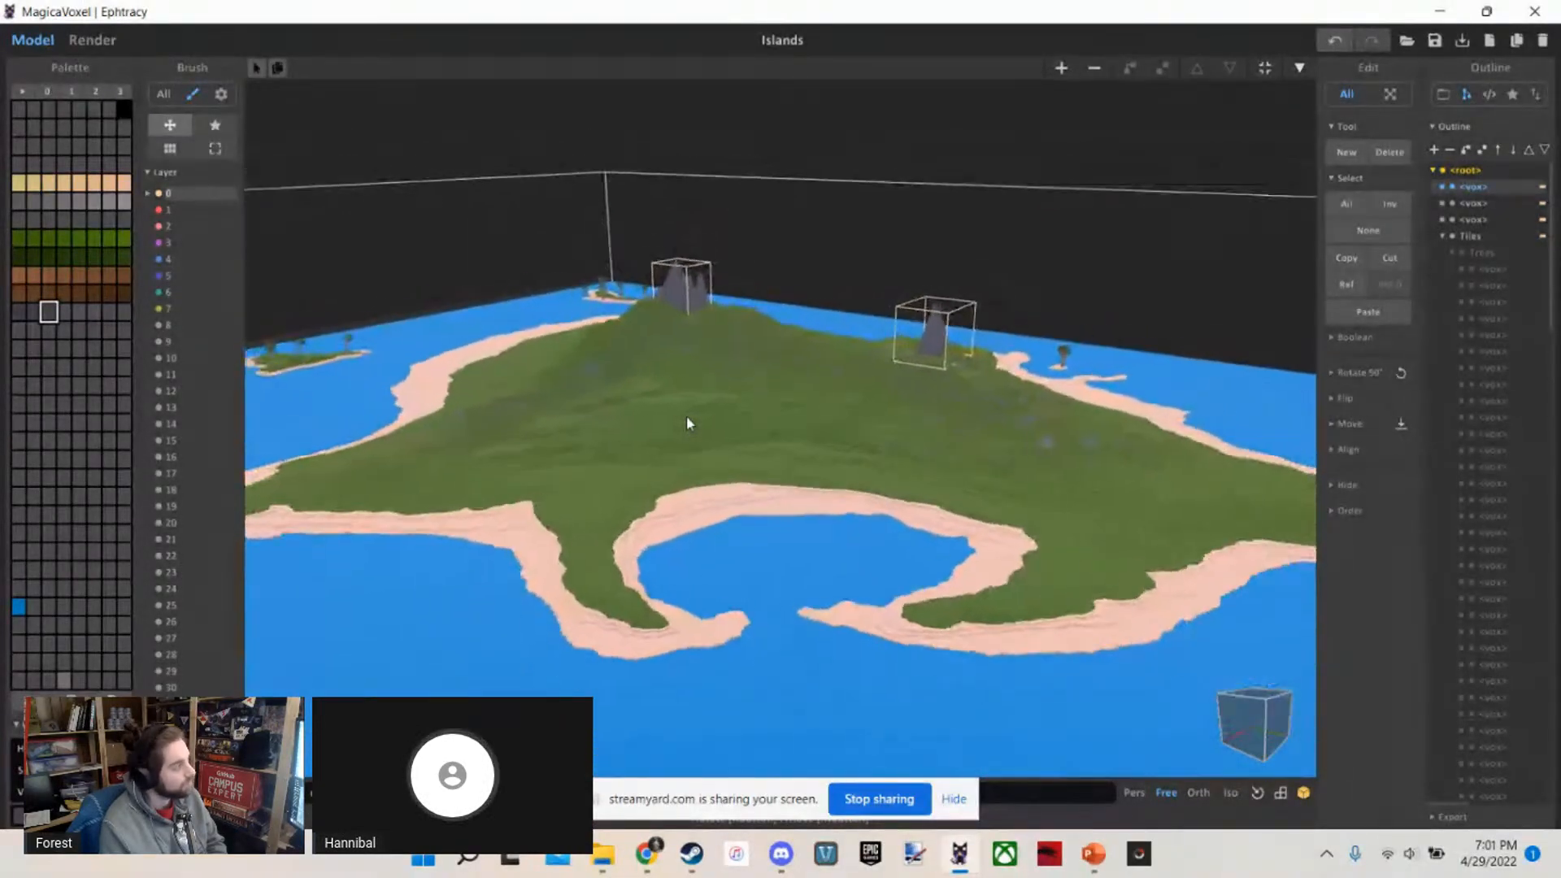
scroll(927, 443, "up", 4)
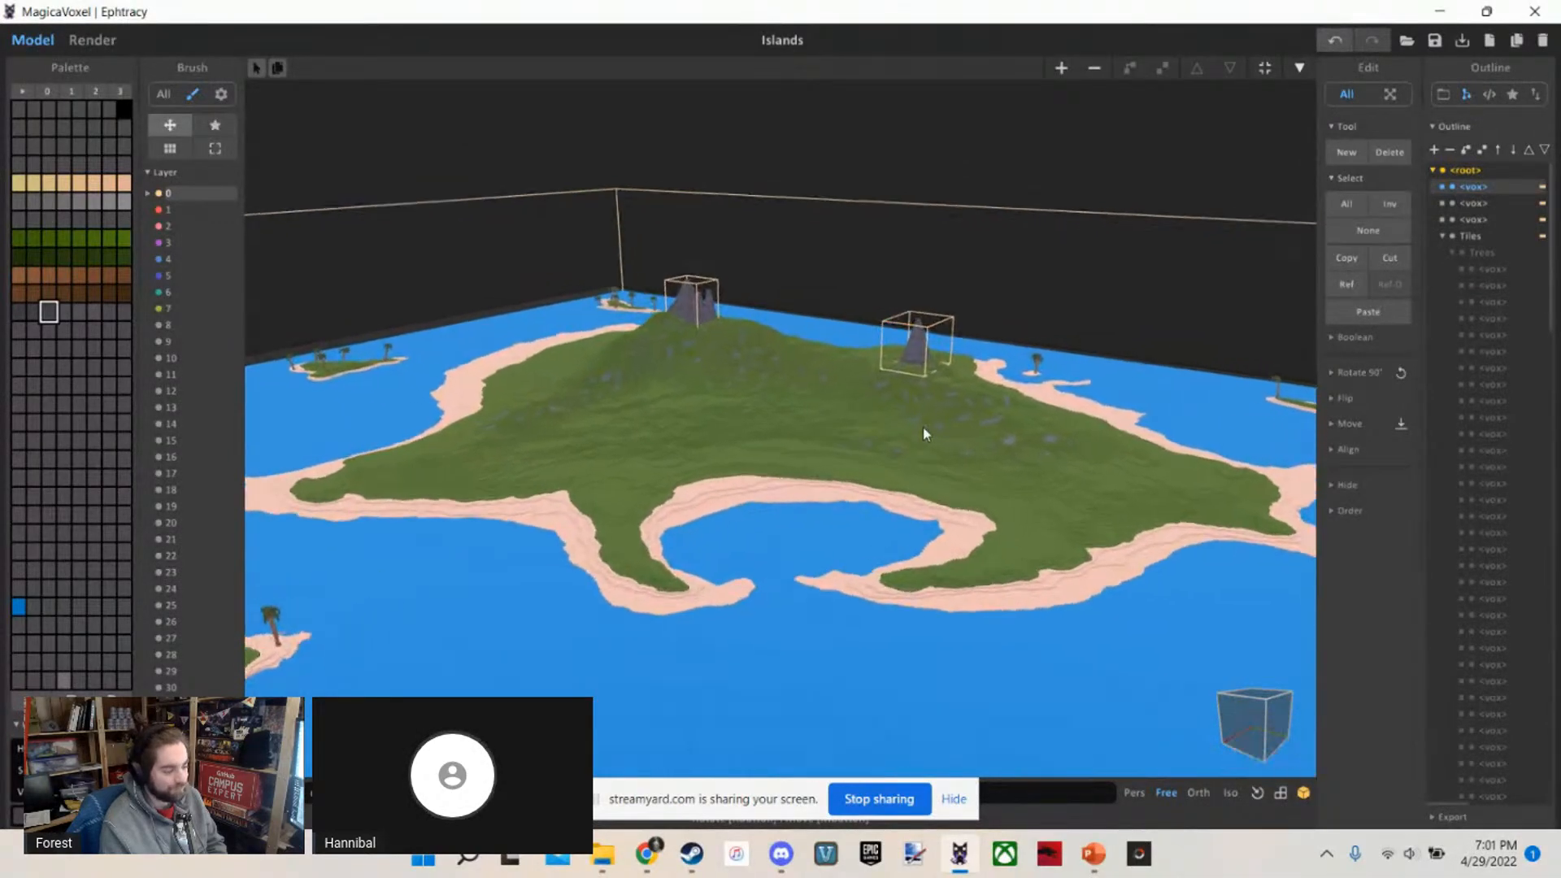
scroll(920, 421, "up", 3)
mouse_move(762, 165)
right_mouse_down()
mouse_move(776, 169)
mouse_move(760, 172)
right_mouse_up()
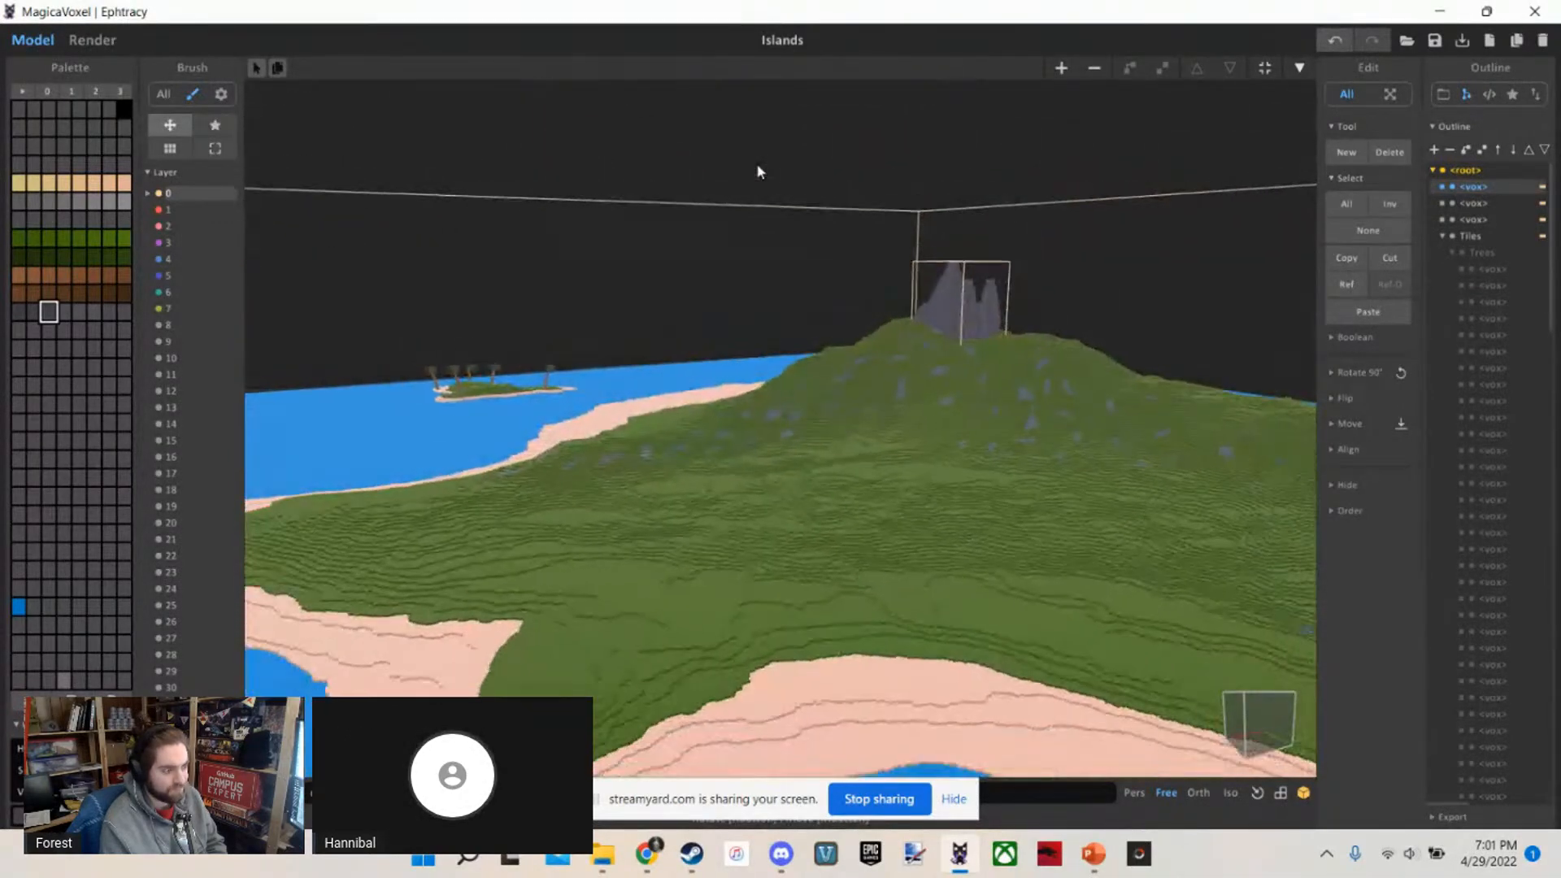
scroll(760, 173, "down", 4)
scroll(760, 172, "up", 3)
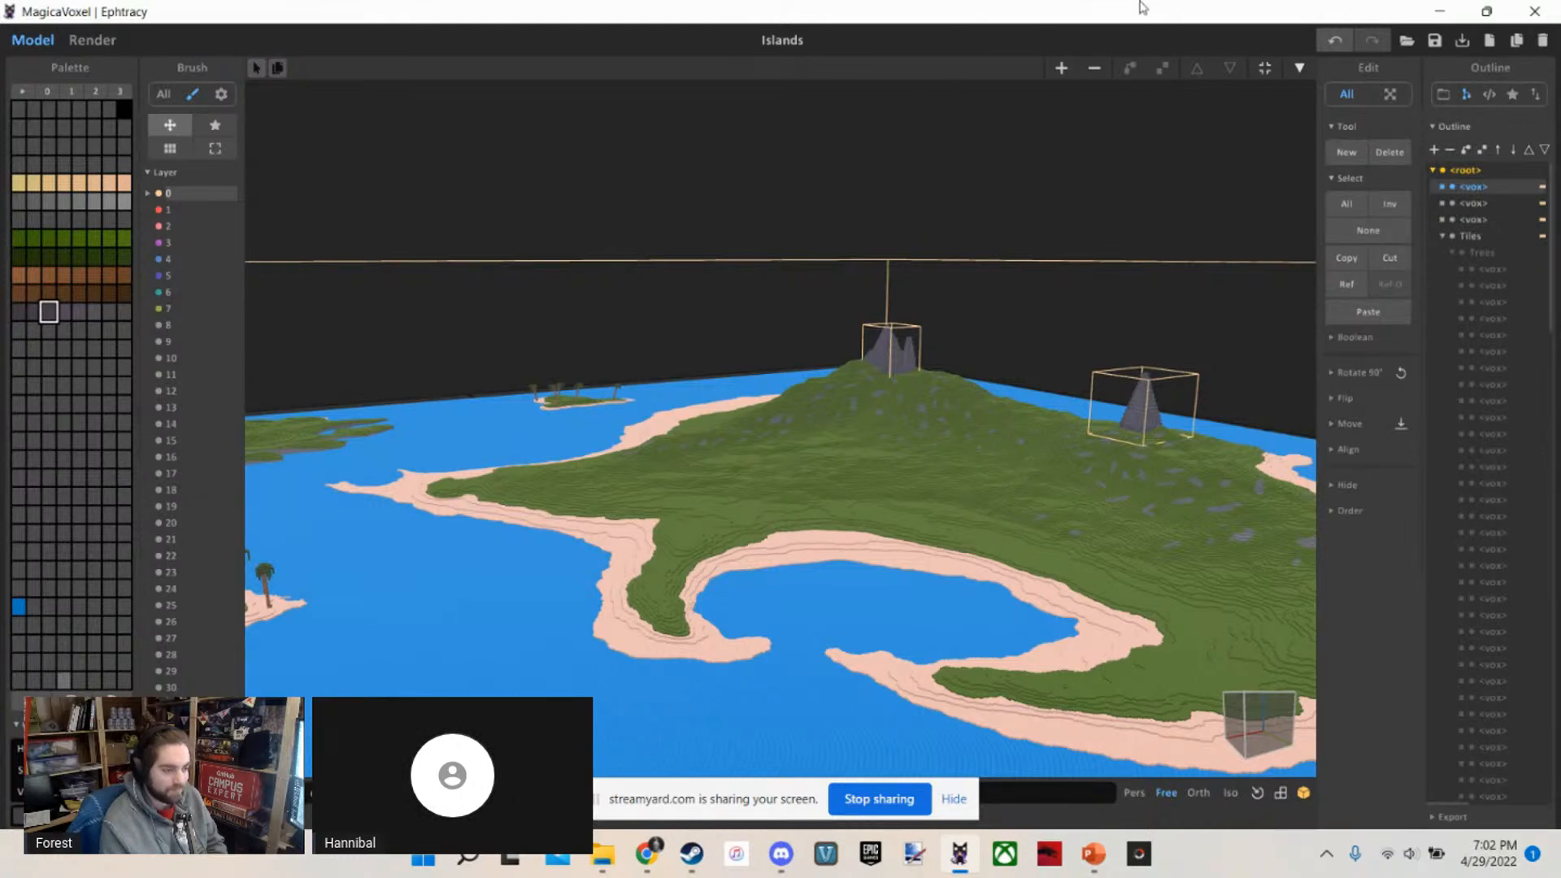
right_click_drag(804, 355, 800, 364)
scroll(800, 364, "down", 2)
scroll(800, 365, "down", 5)
scroll(799, 373, "up", 2)
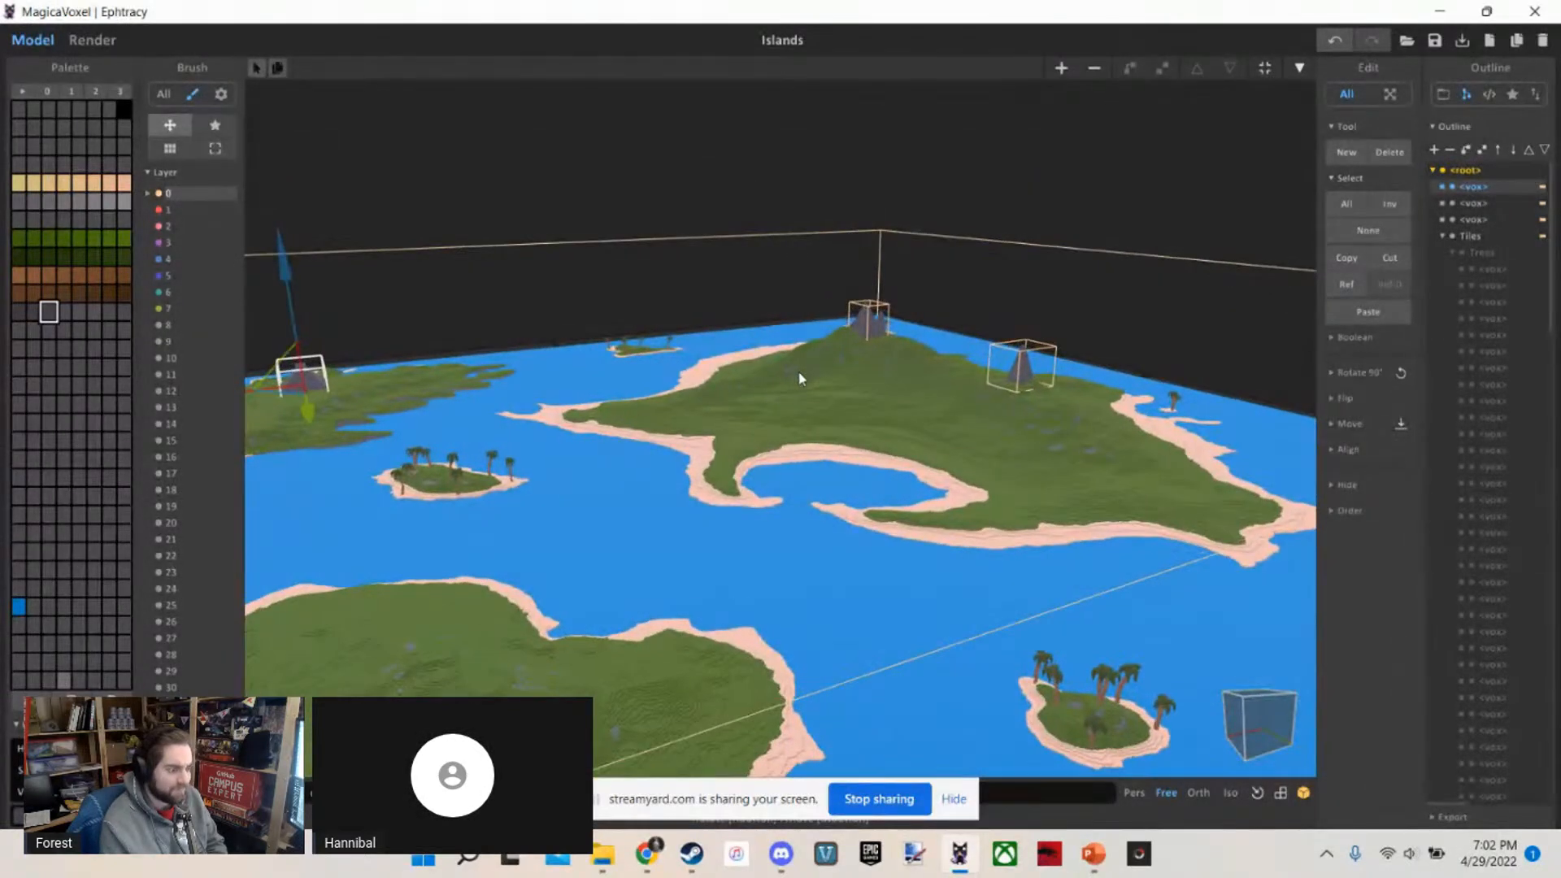
right_click_drag(801, 331, 824, 372)
scroll(824, 373, "down", 2)
scroll(824, 373, "up", 1)
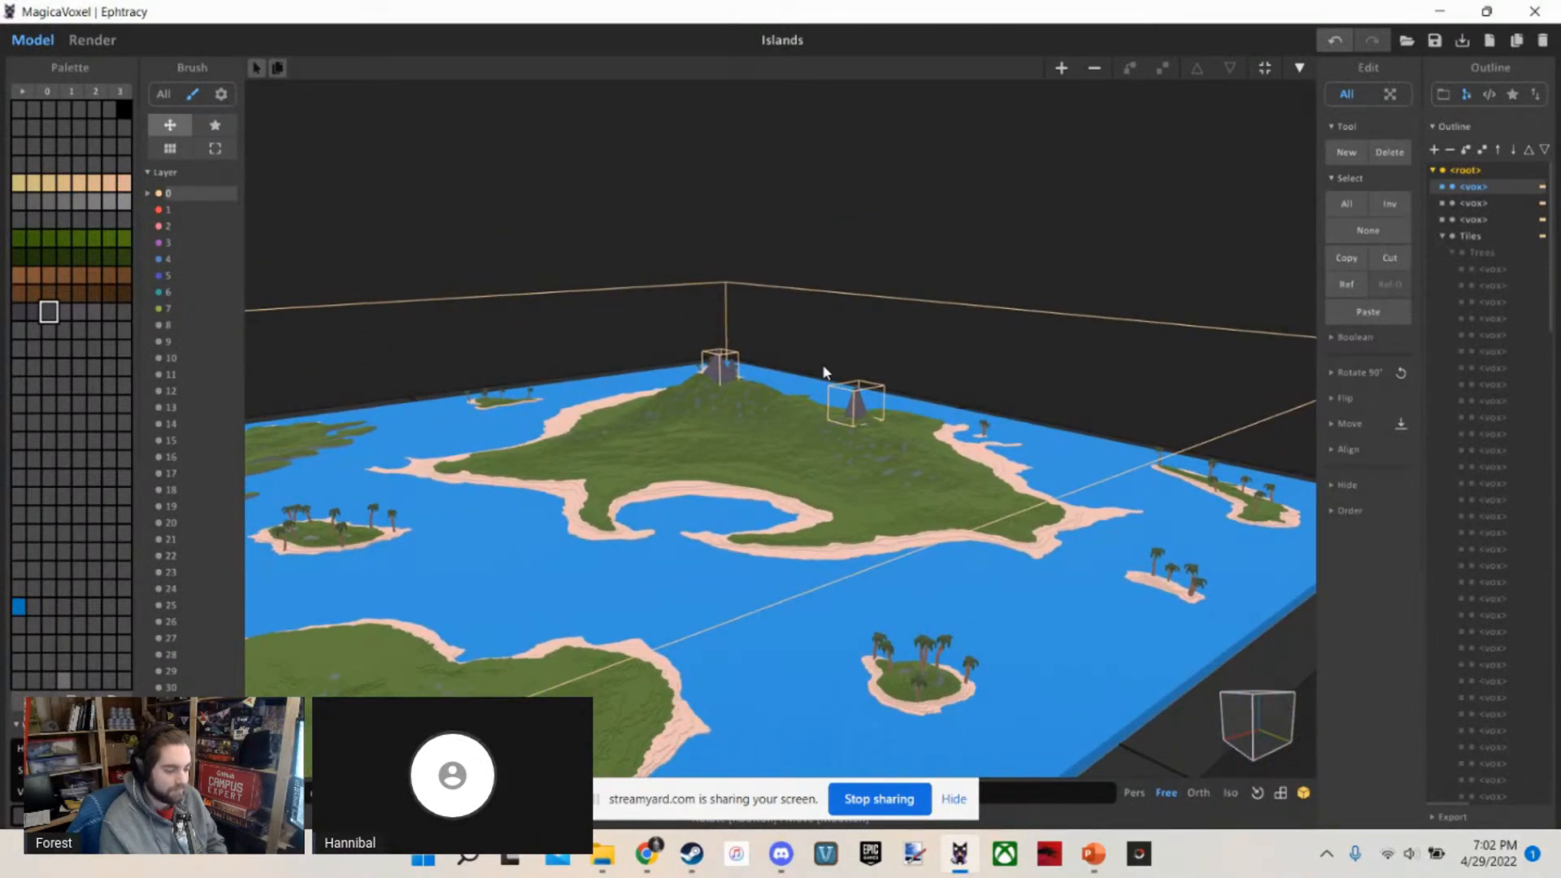
scroll(823, 372, "up", 1)
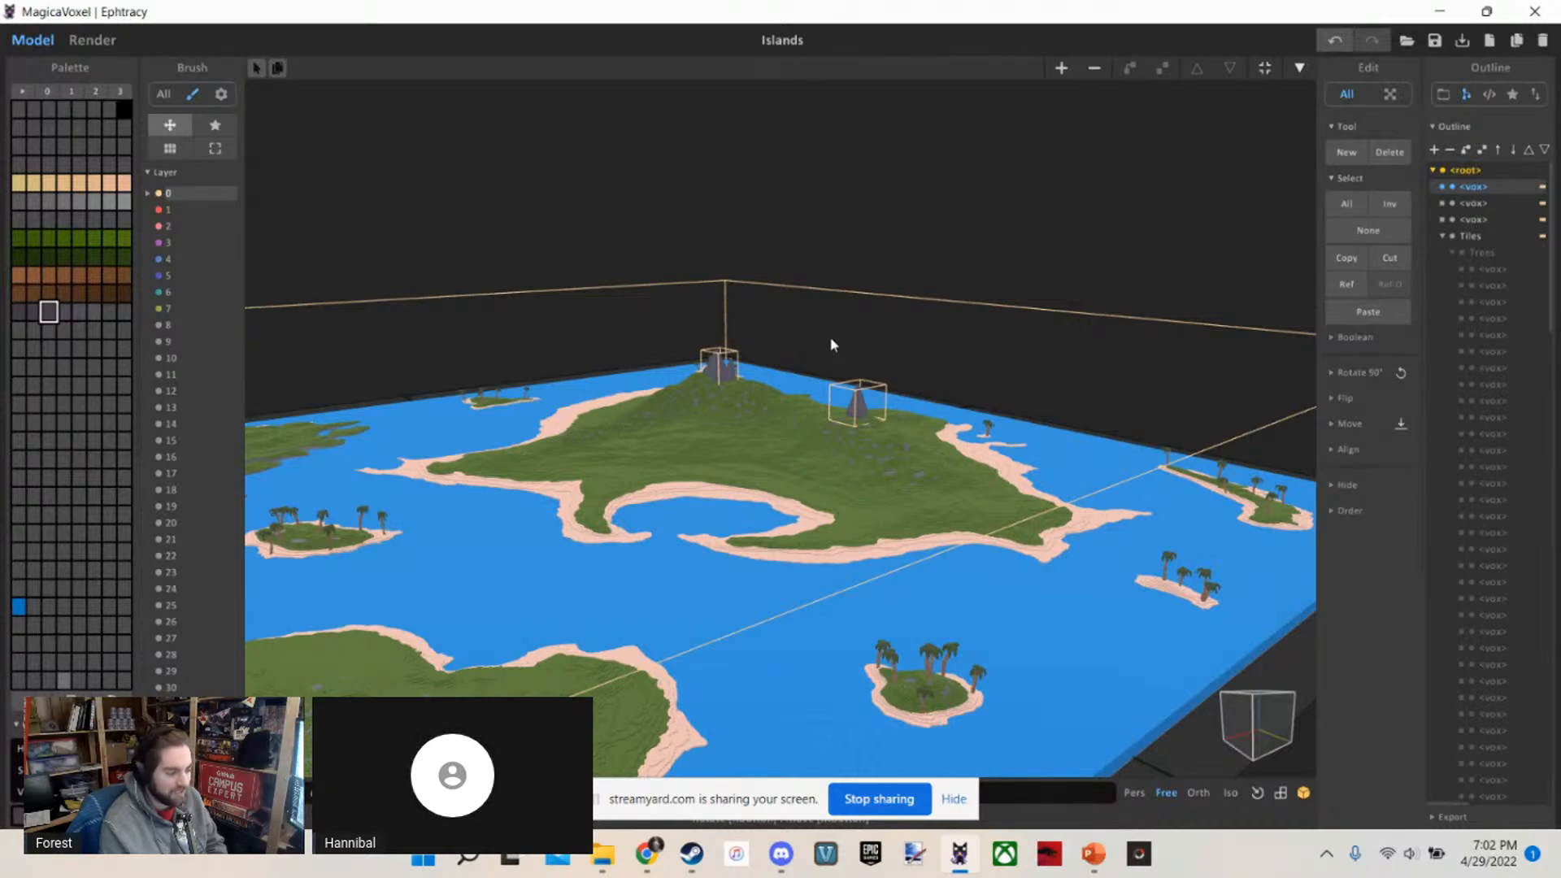
Survey the island map from a distance at a low angle and from above the large island
scroll(820, 341, "down", 10)
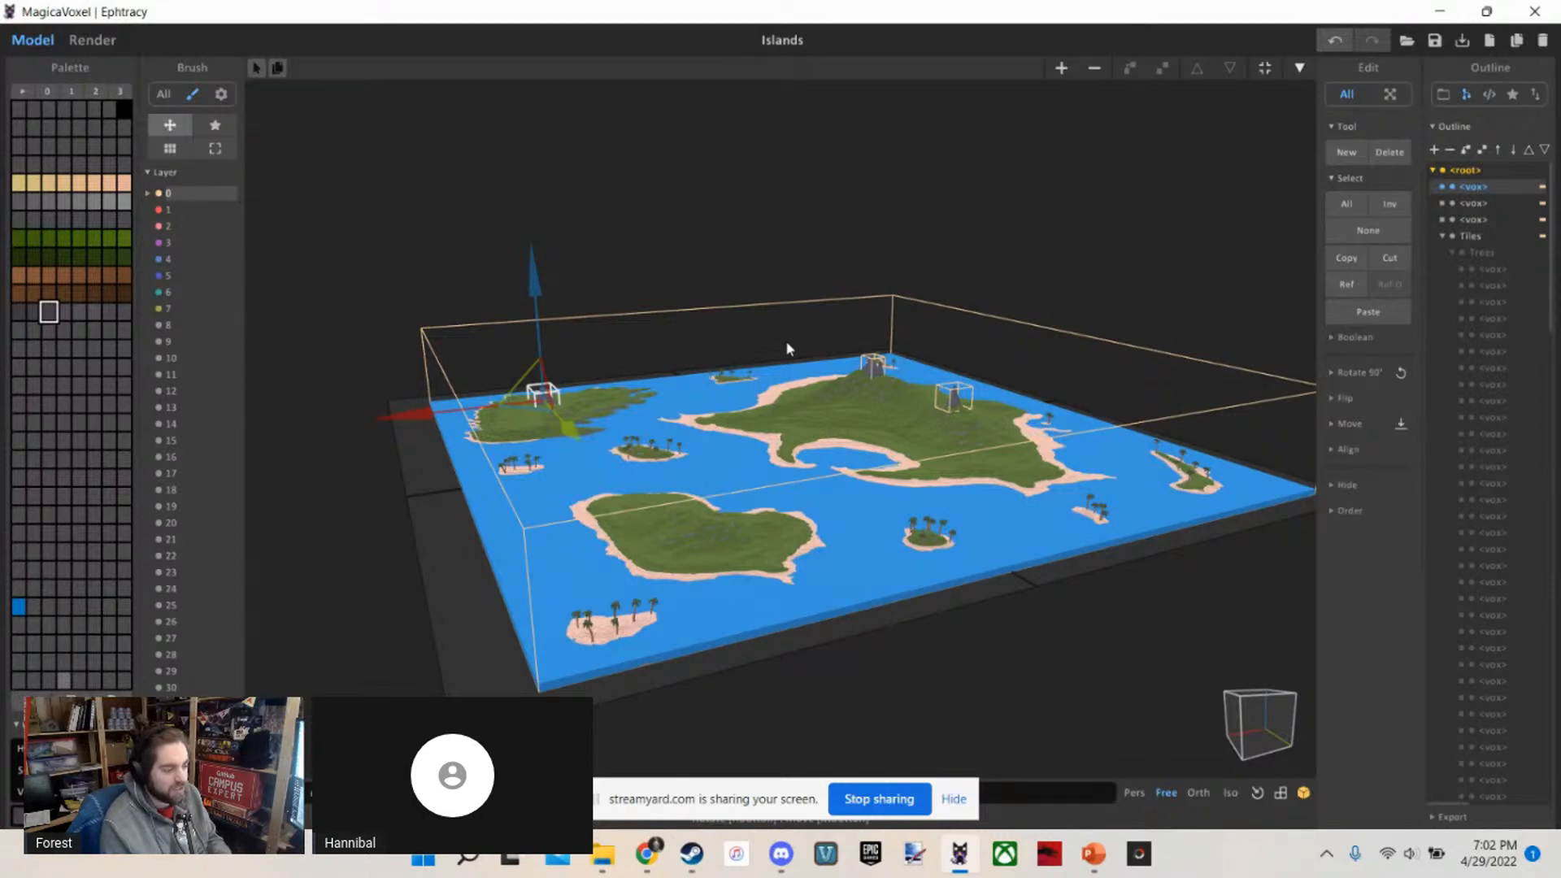
scroll(800, 338, "up", 10)
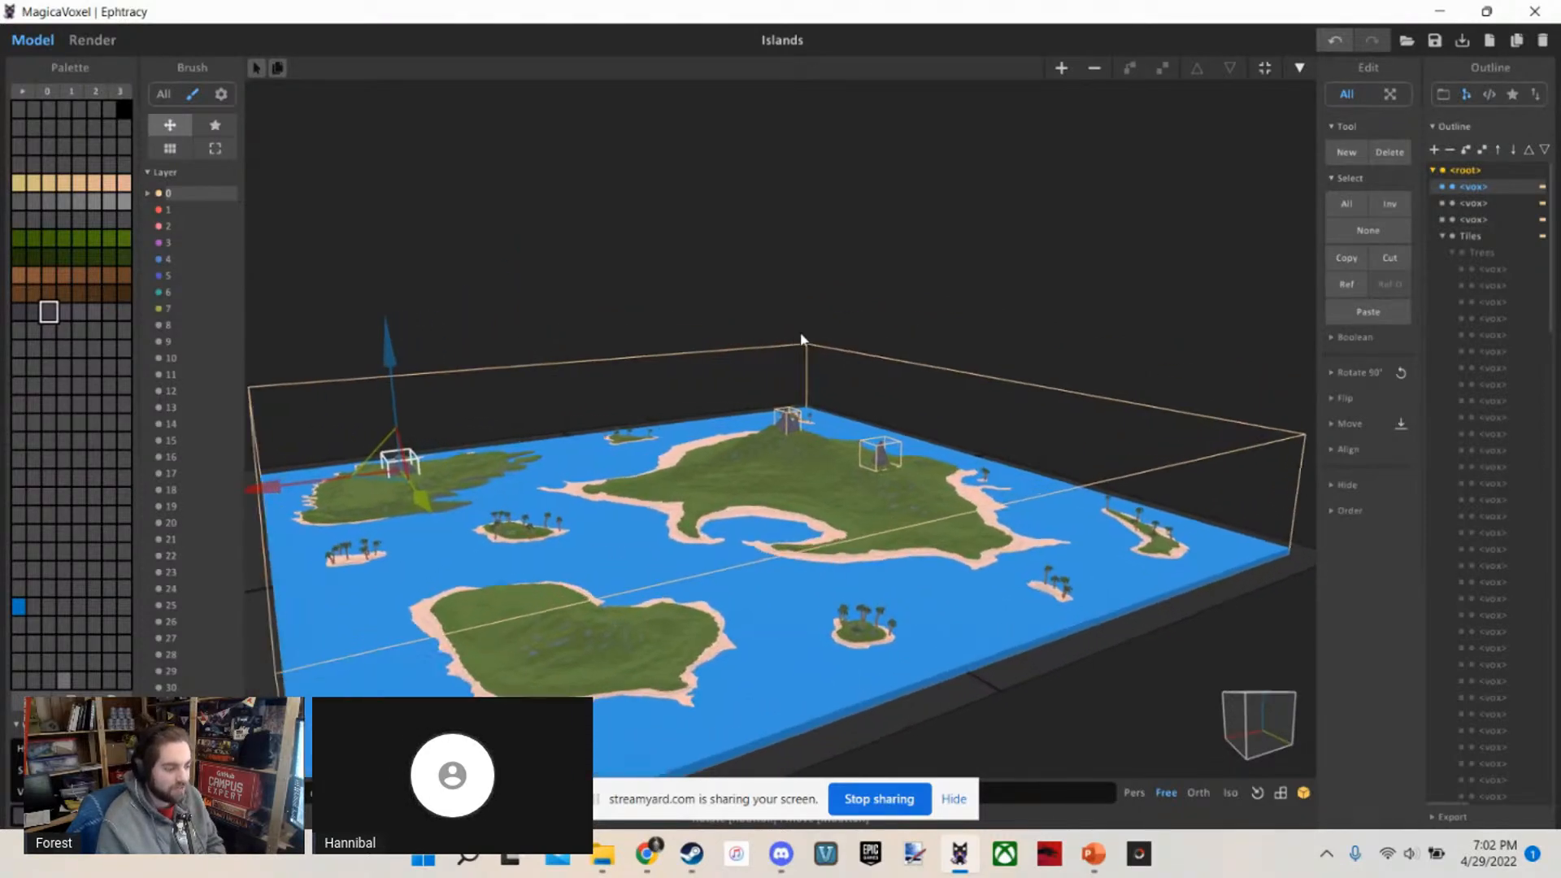
scroll(801, 339, "up", 5)
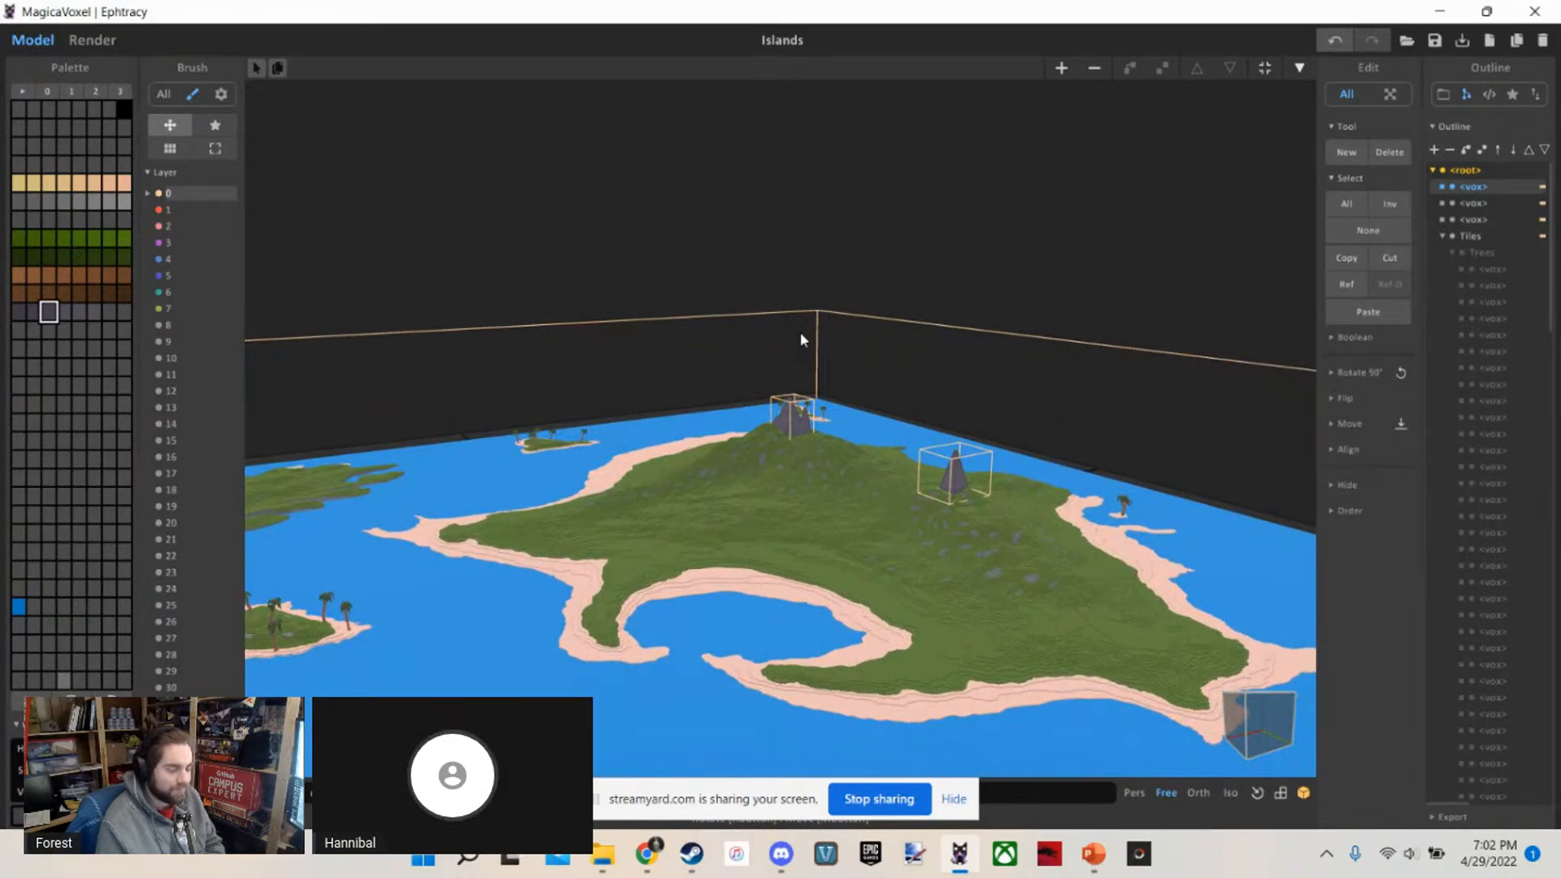
right_click_drag(800, 332, 864, 541)
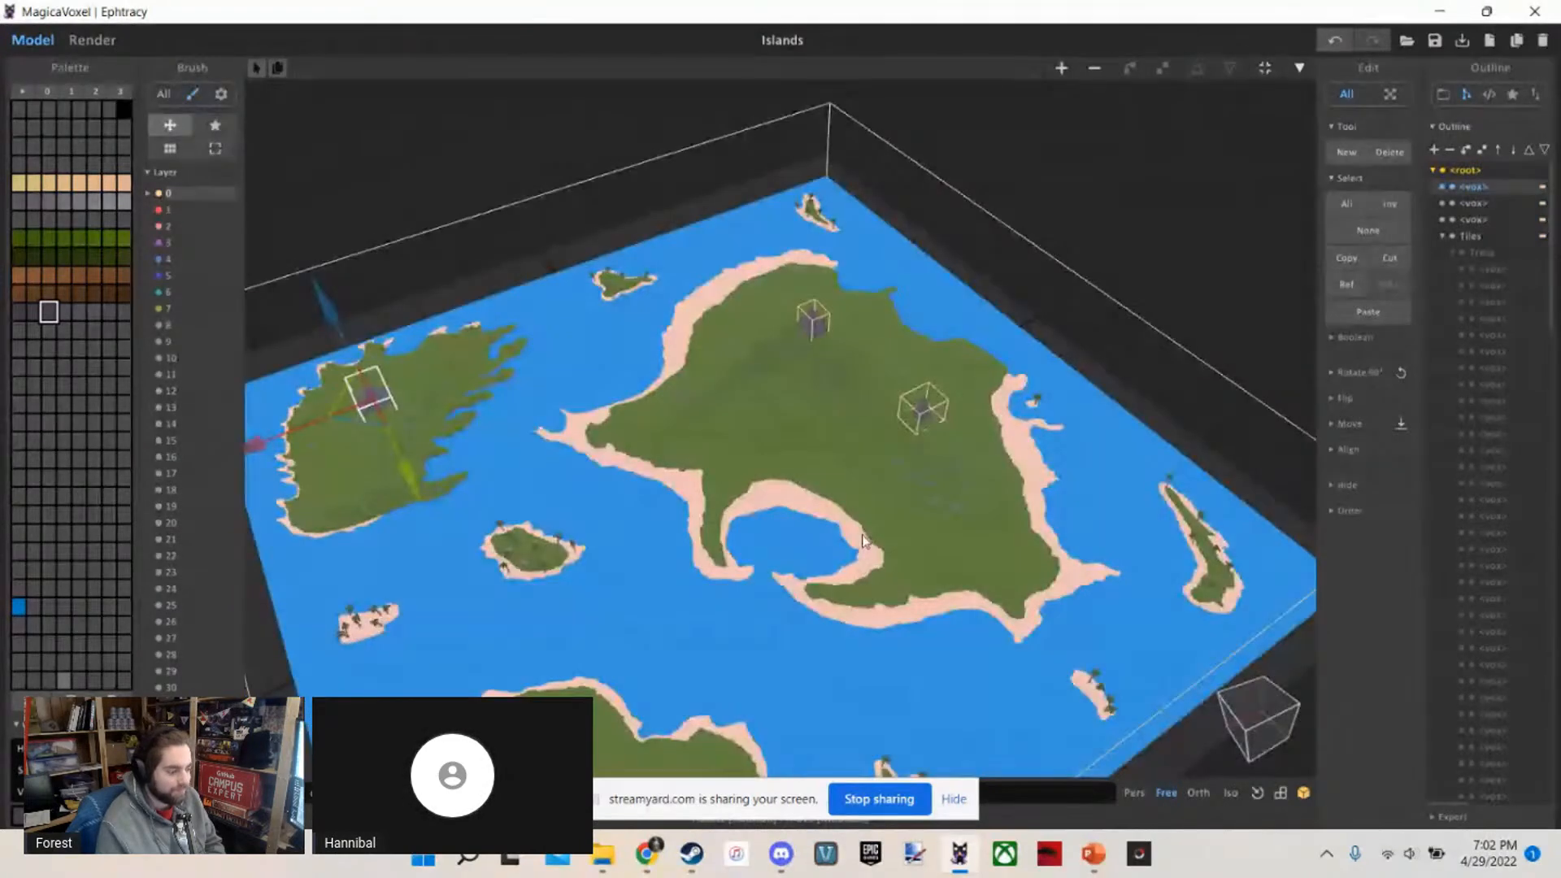
Select the tall pyramid on the large island's slope and open it for voxel editing
scroll(895, 525, "up", 8)
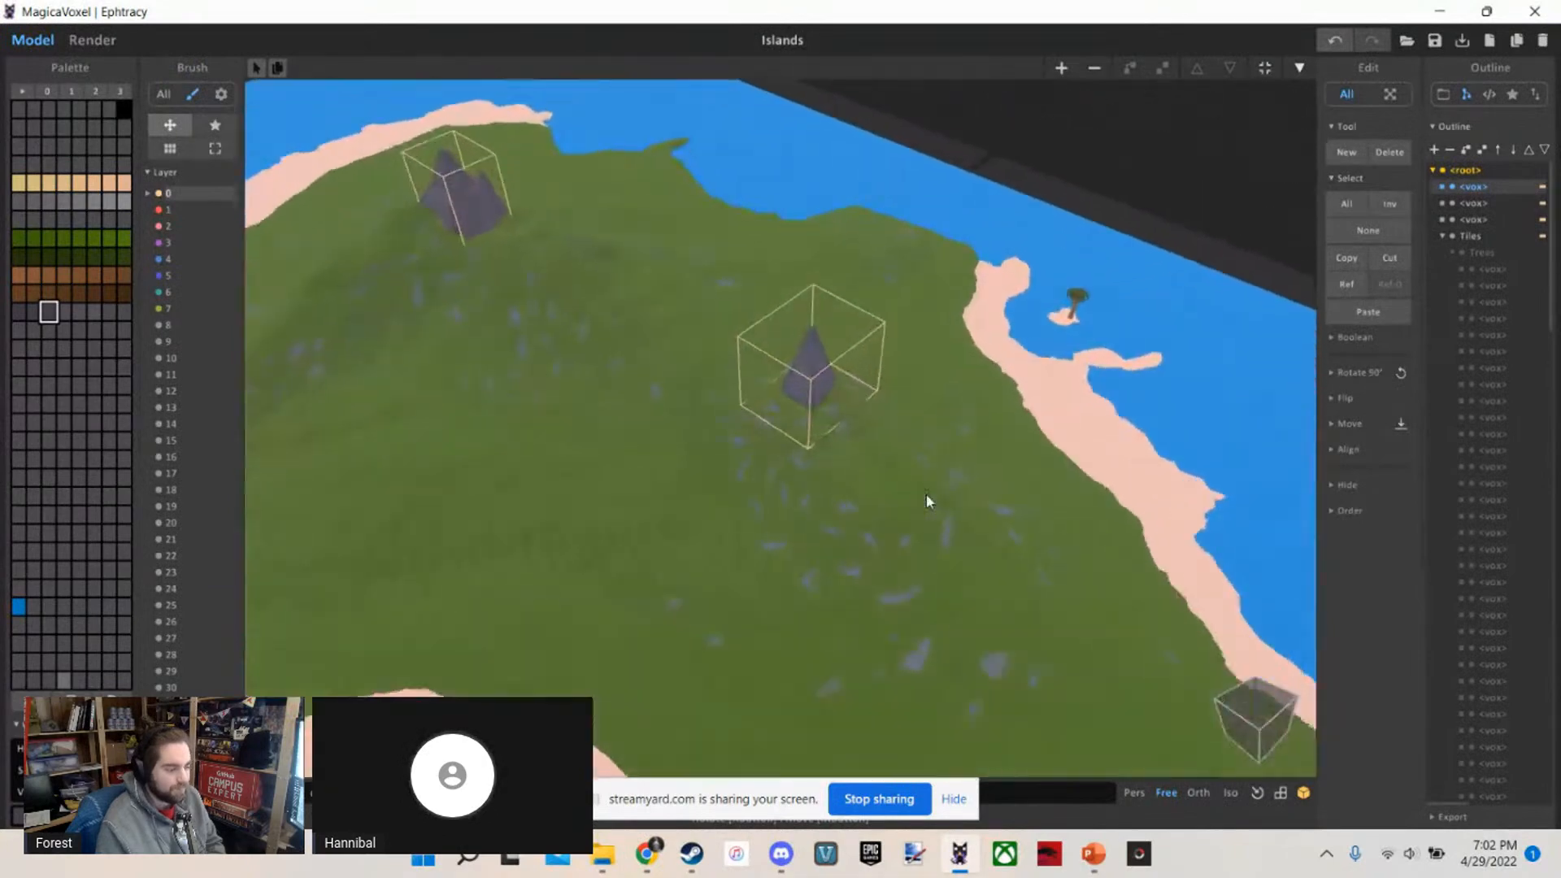
scroll(927, 495, "up", 10)
left_click(867, 366)
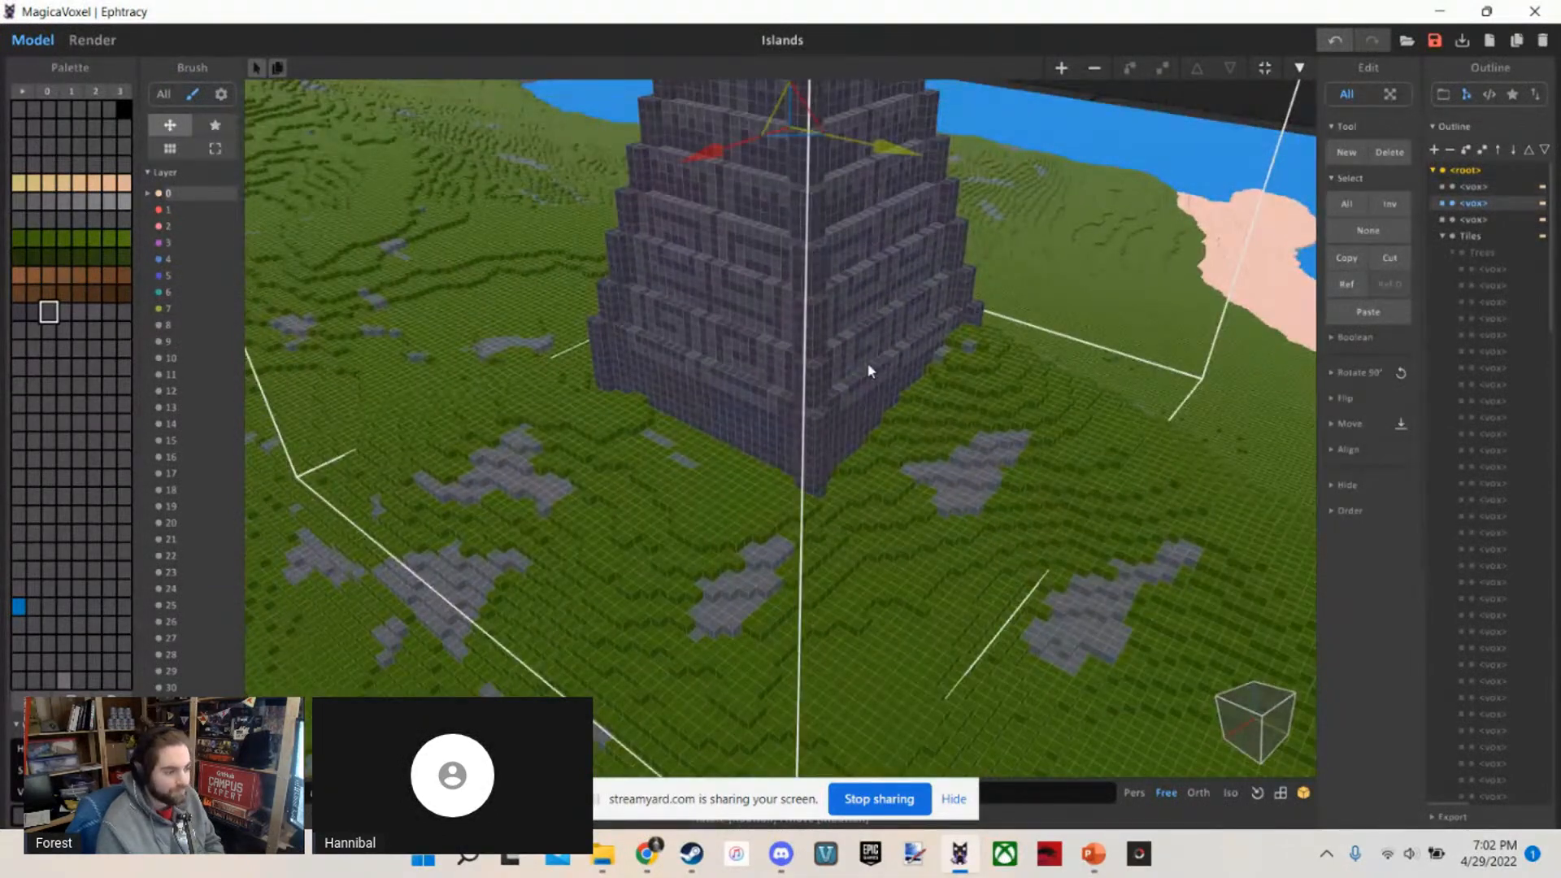
double_click(867, 364)
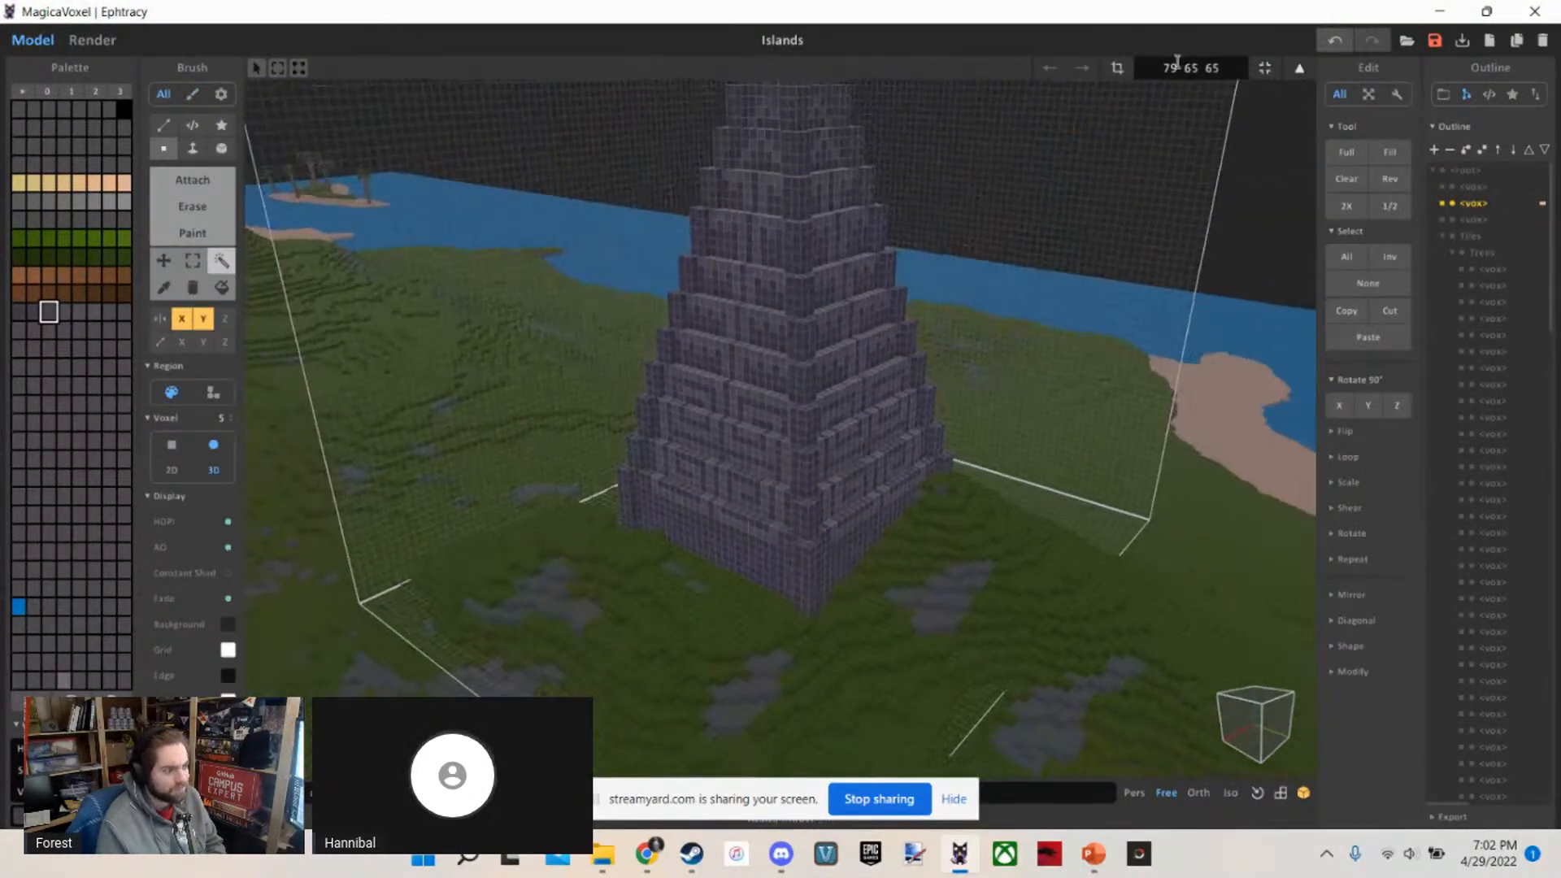
Inspect the tall pyramid's carved tiers and front stairway up close and from further away
right_click_drag(545, 467, 759, 429)
scroll(713, 429, "up", 5)
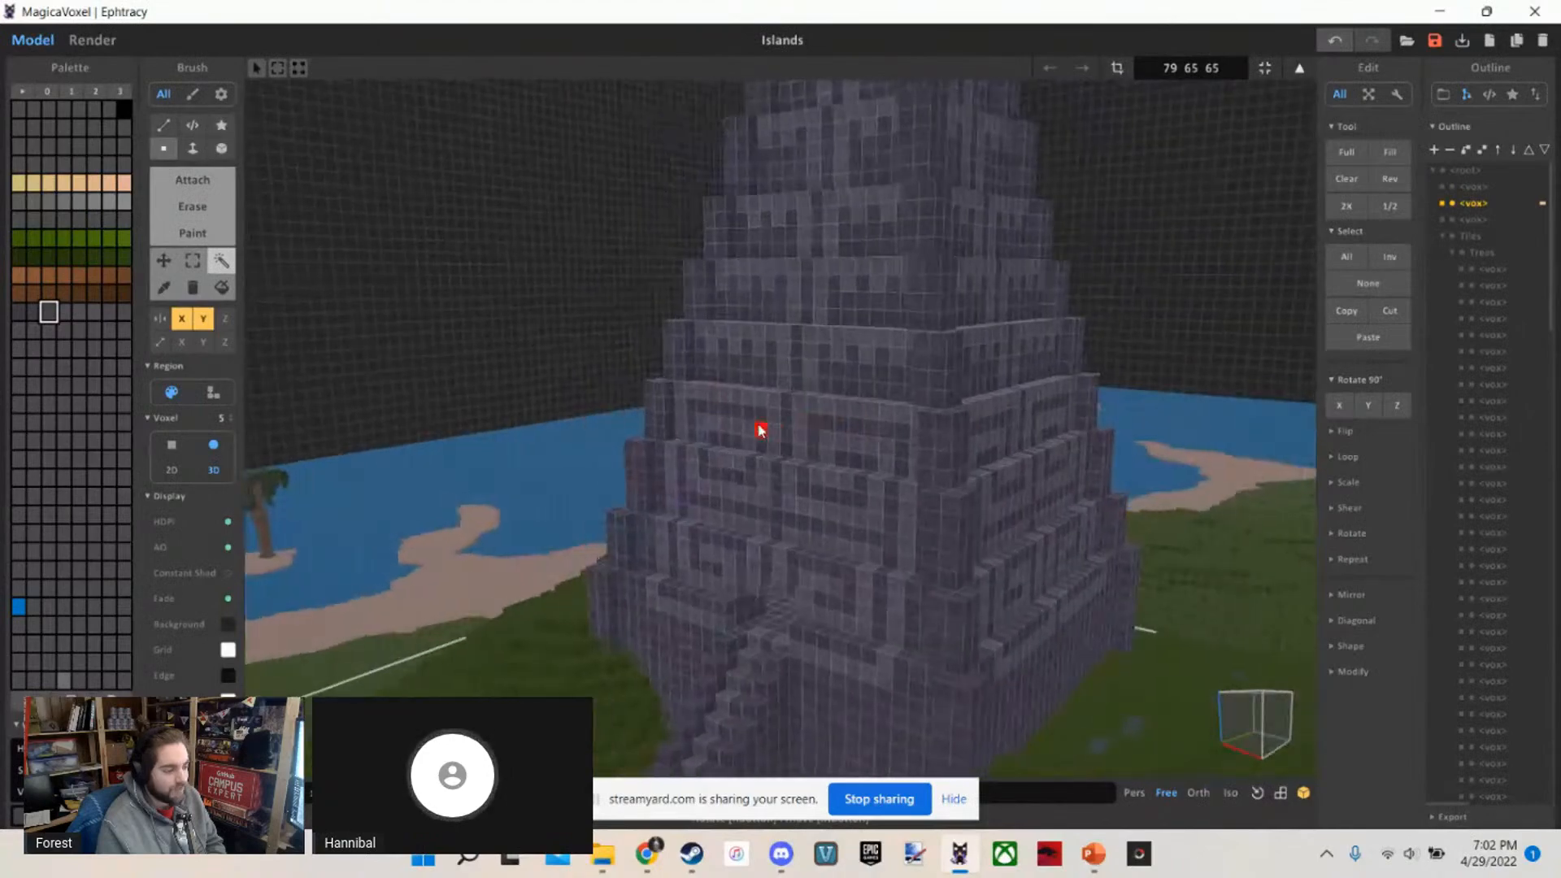
scroll(759, 429, "down", 3)
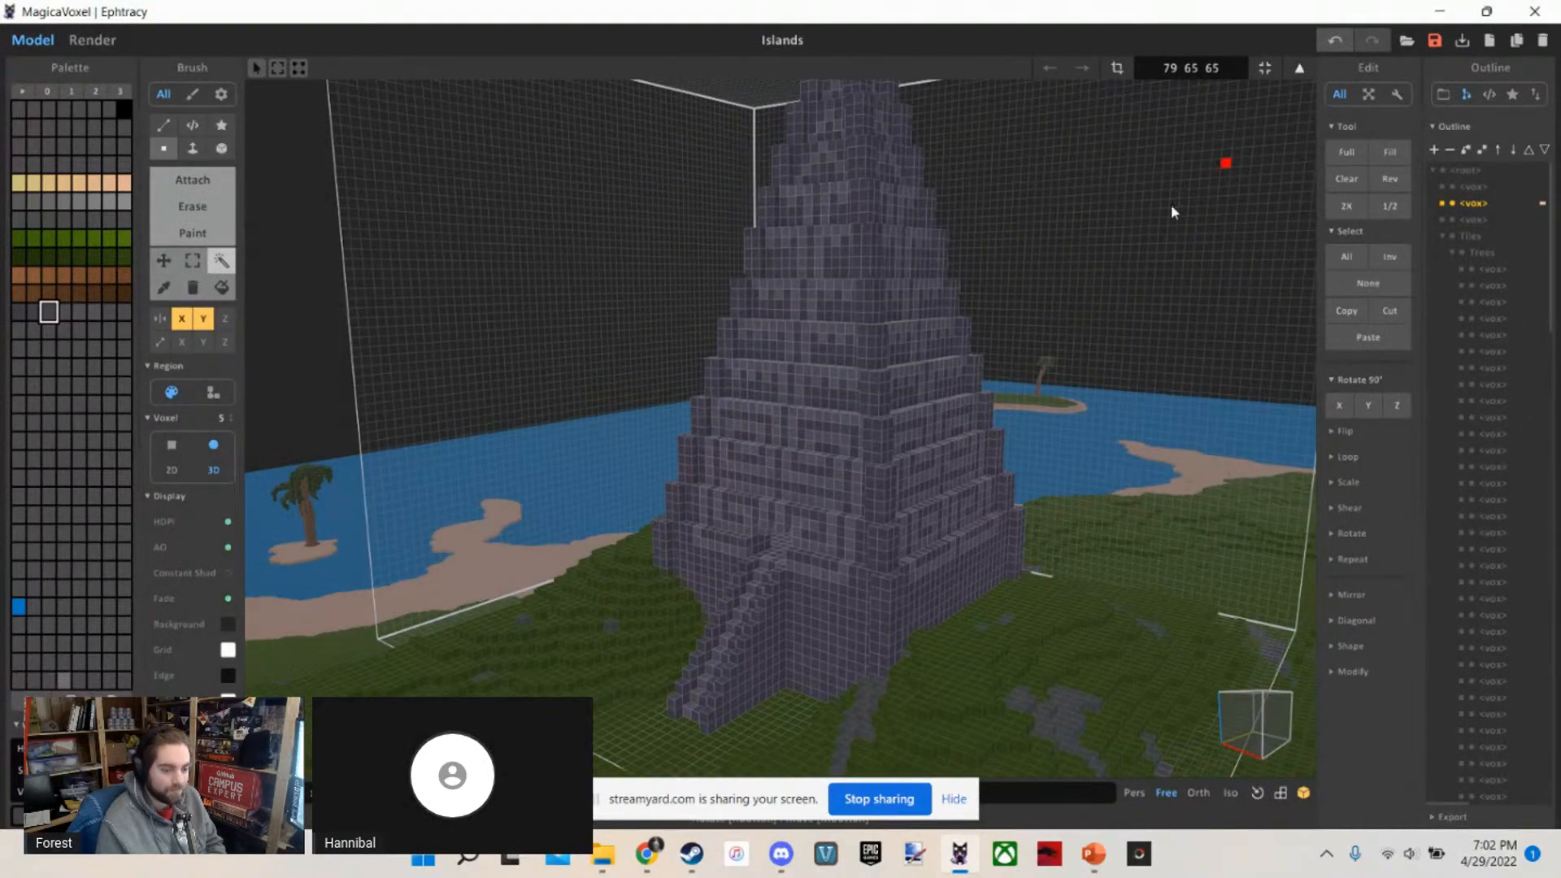
right_click_drag(882, 113, 830, 540)
scroll(1052, 346, "down", 5)
scroll(719, 351, "up", 10)
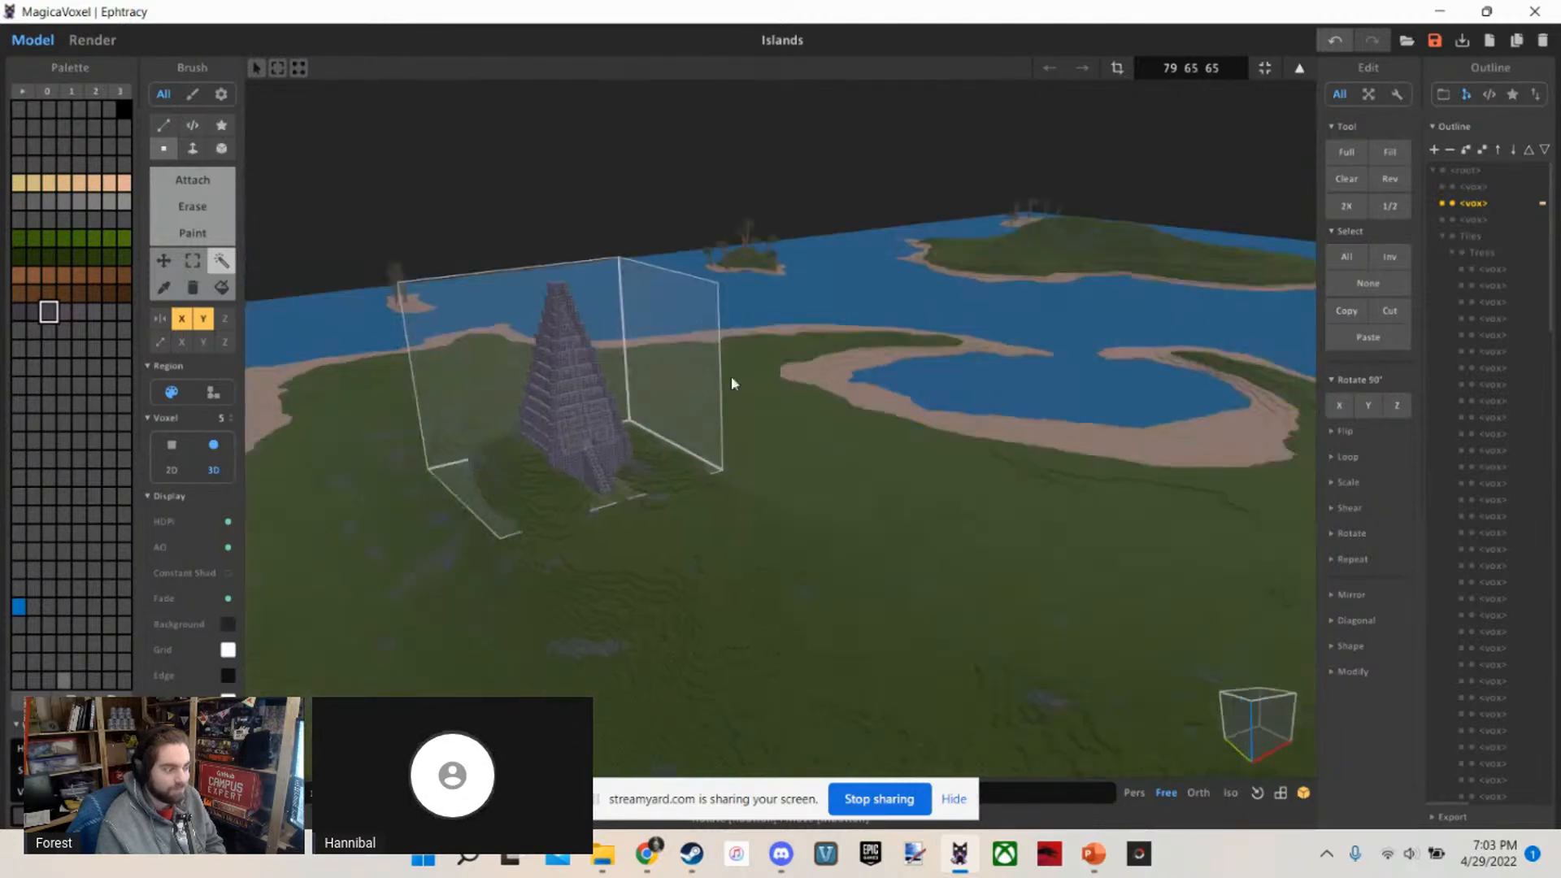
scroll(553, 388, "up", 3)
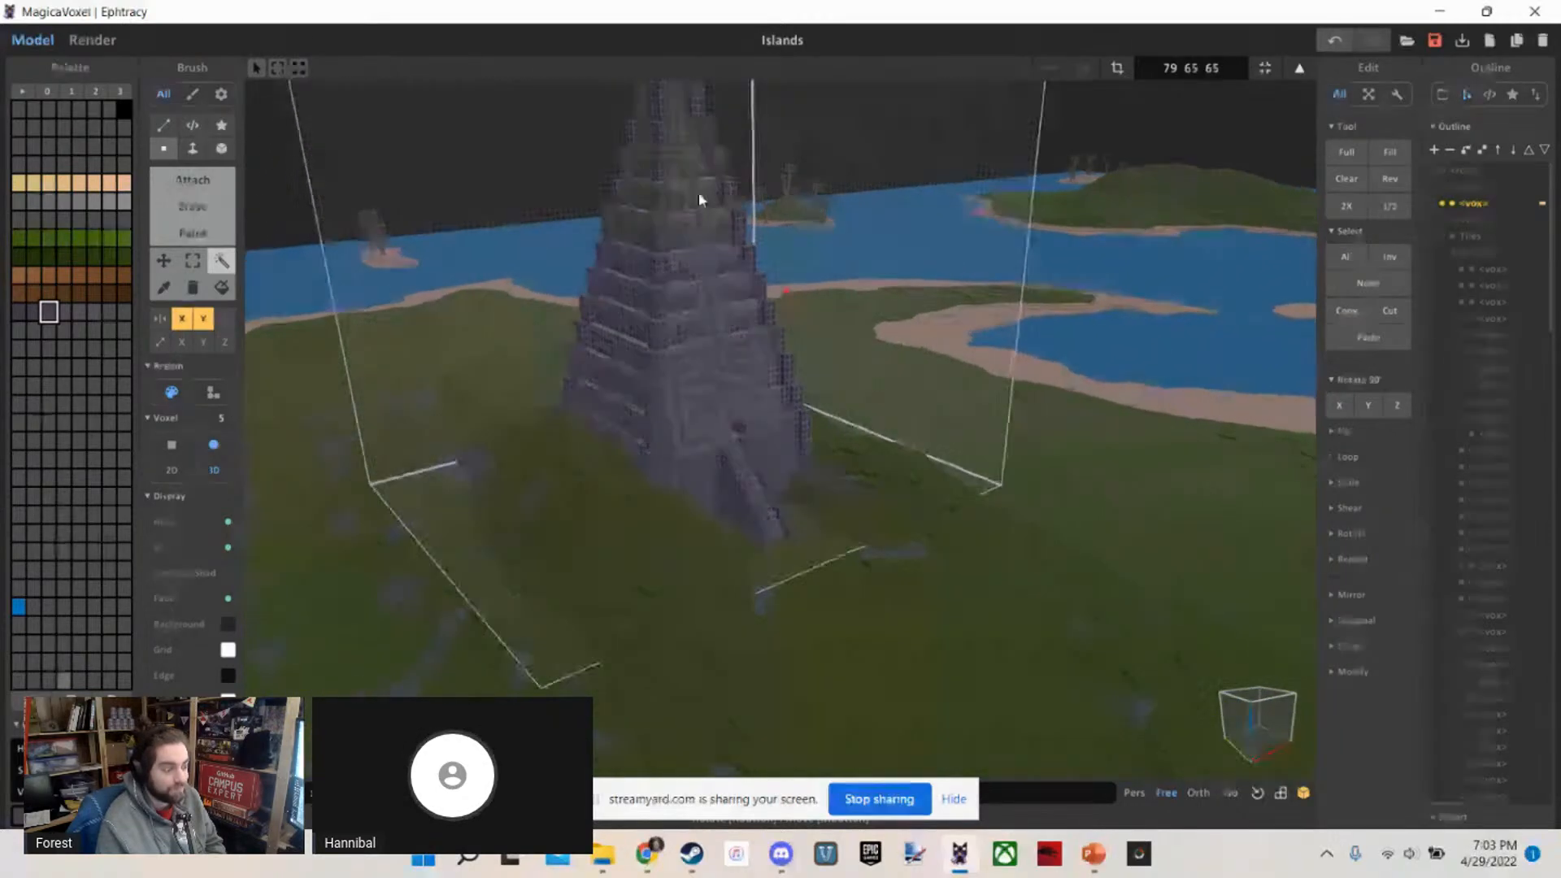
Examine the pyramid's placement on the large island in relation to the curved bay, rocky peaks and neighbouring islands
right_click_drag(699, 193, 834, 285)
scroll(834, 285, "down", 5)
right_click_drag(789, 436, 1203, 336)
scroll(774, 423, "up", 3)
scroll(1204, 337, "down", 8)
scroll(1203, 340, "down", 5)
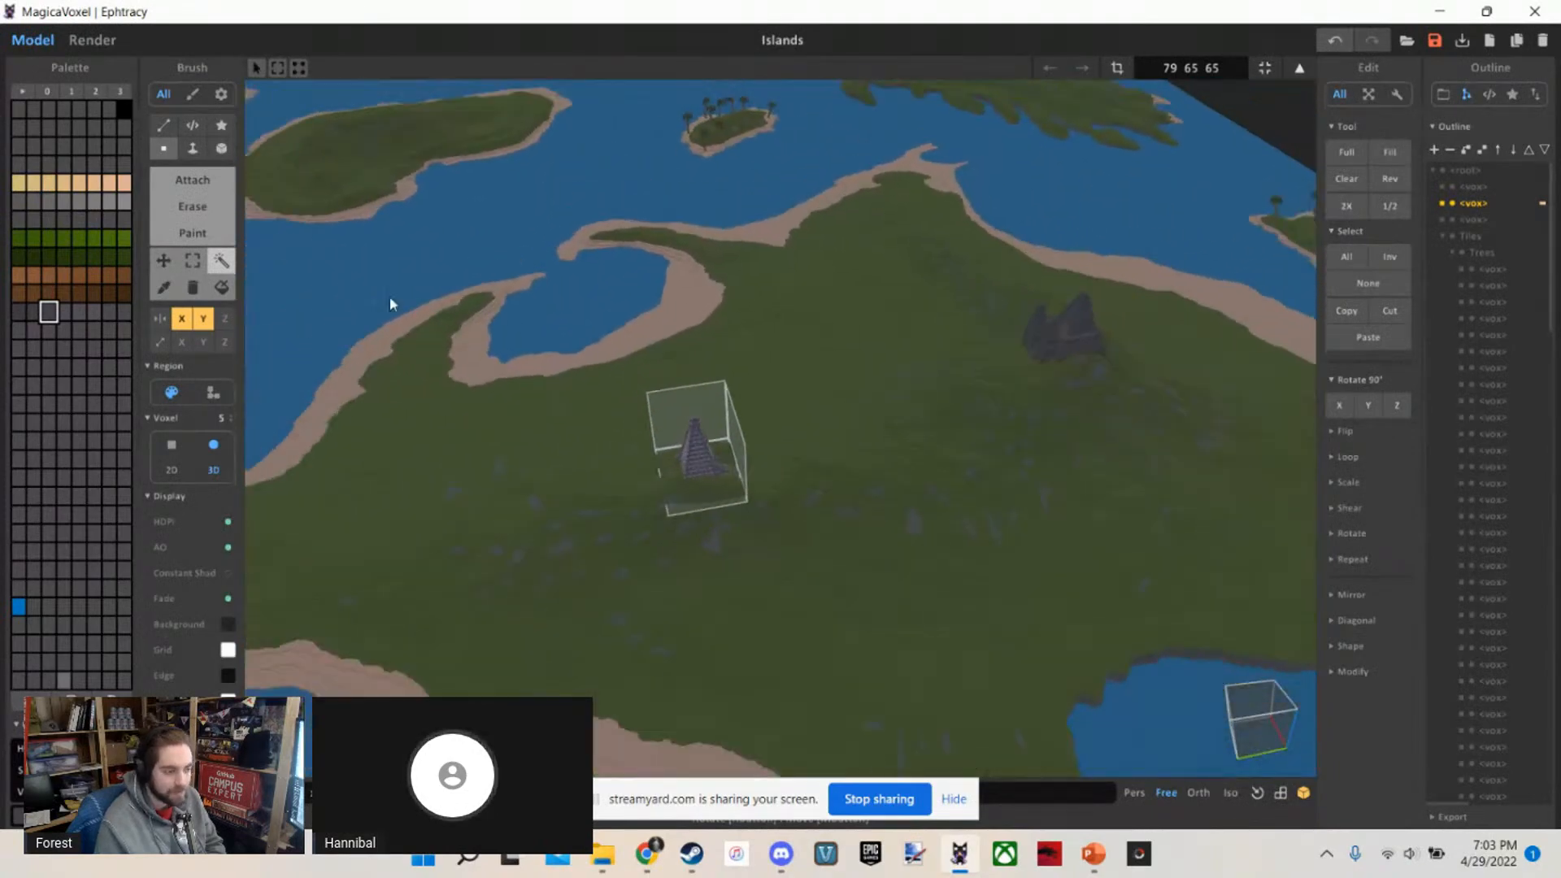
right_click_drag(875, 426, 840, 395)
scroll(837, 395, "down", 2)
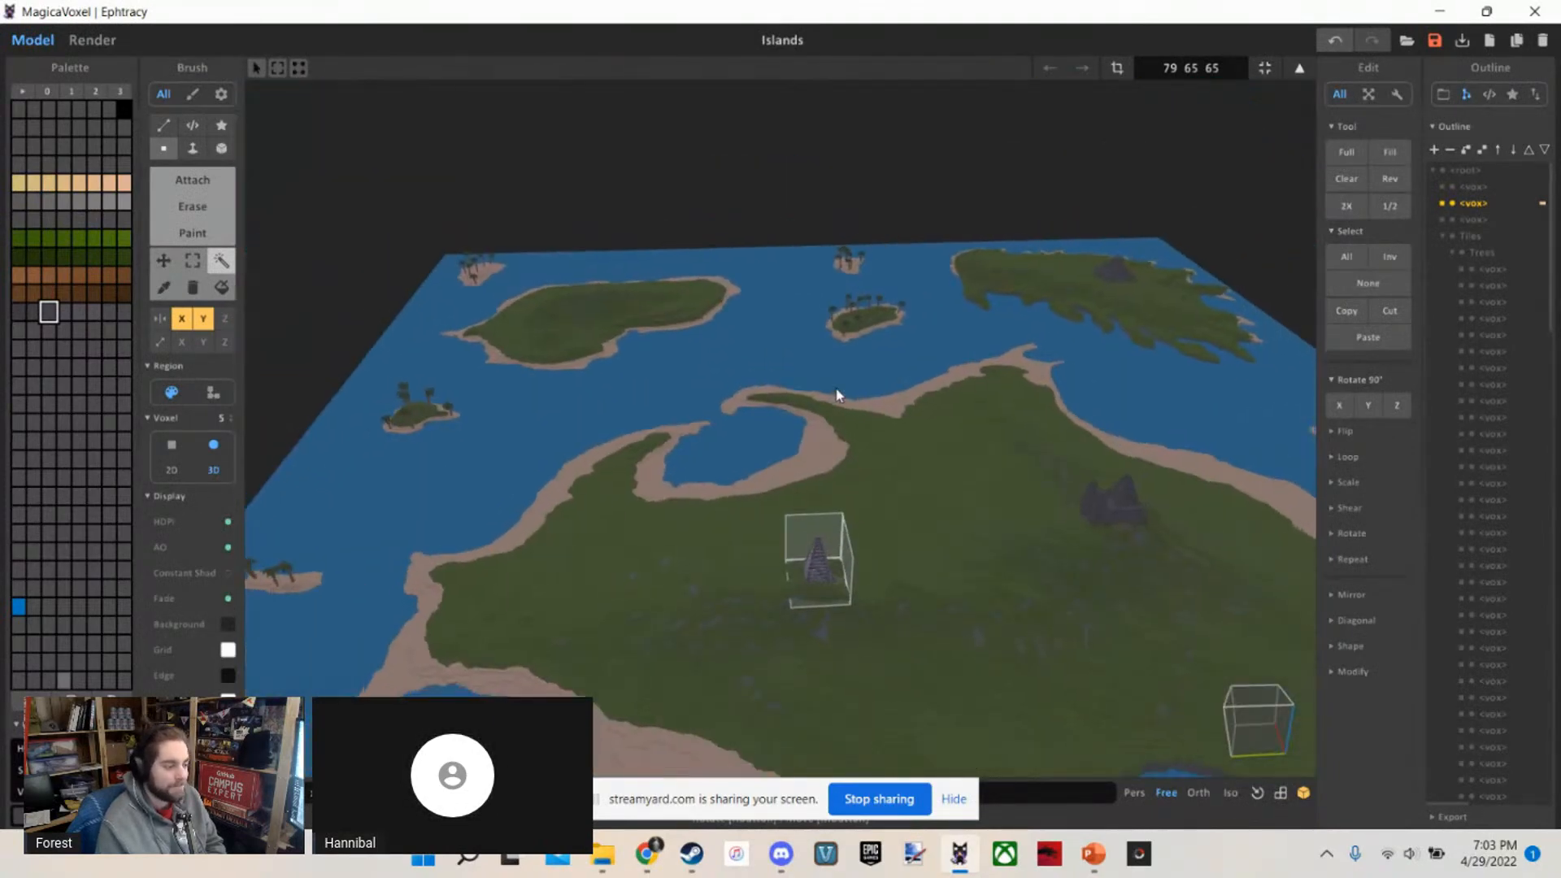
right_click_drag(1181, 634, 557, 417)
scroll(603, 431, "up", 5)
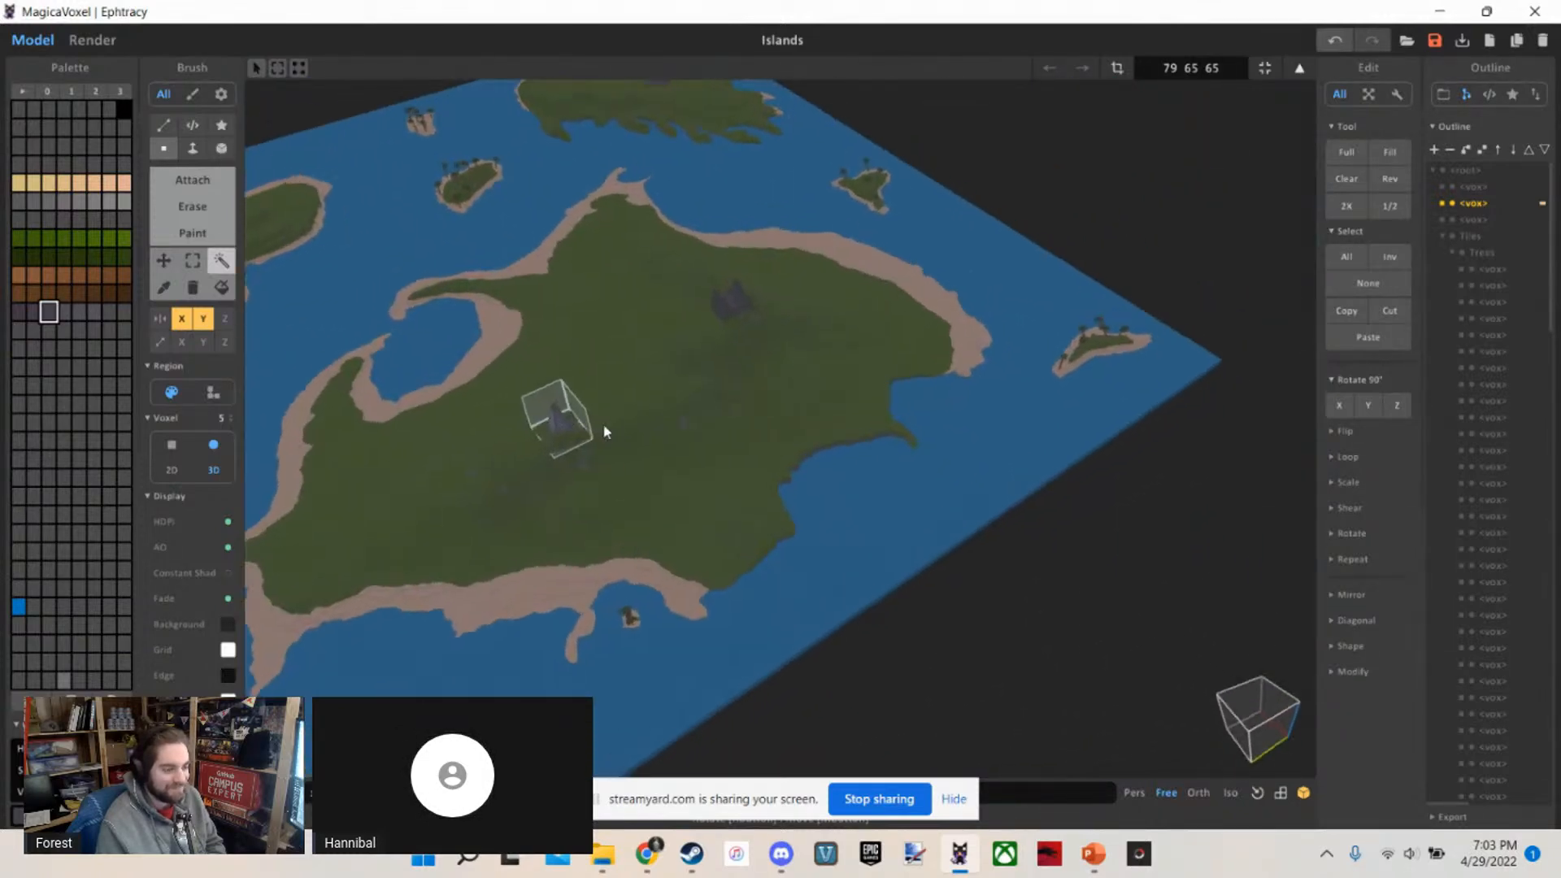
Look up at the pyramid's narrow summit and upper tiers from close to its base
scroll(543, 418, "up", 8)
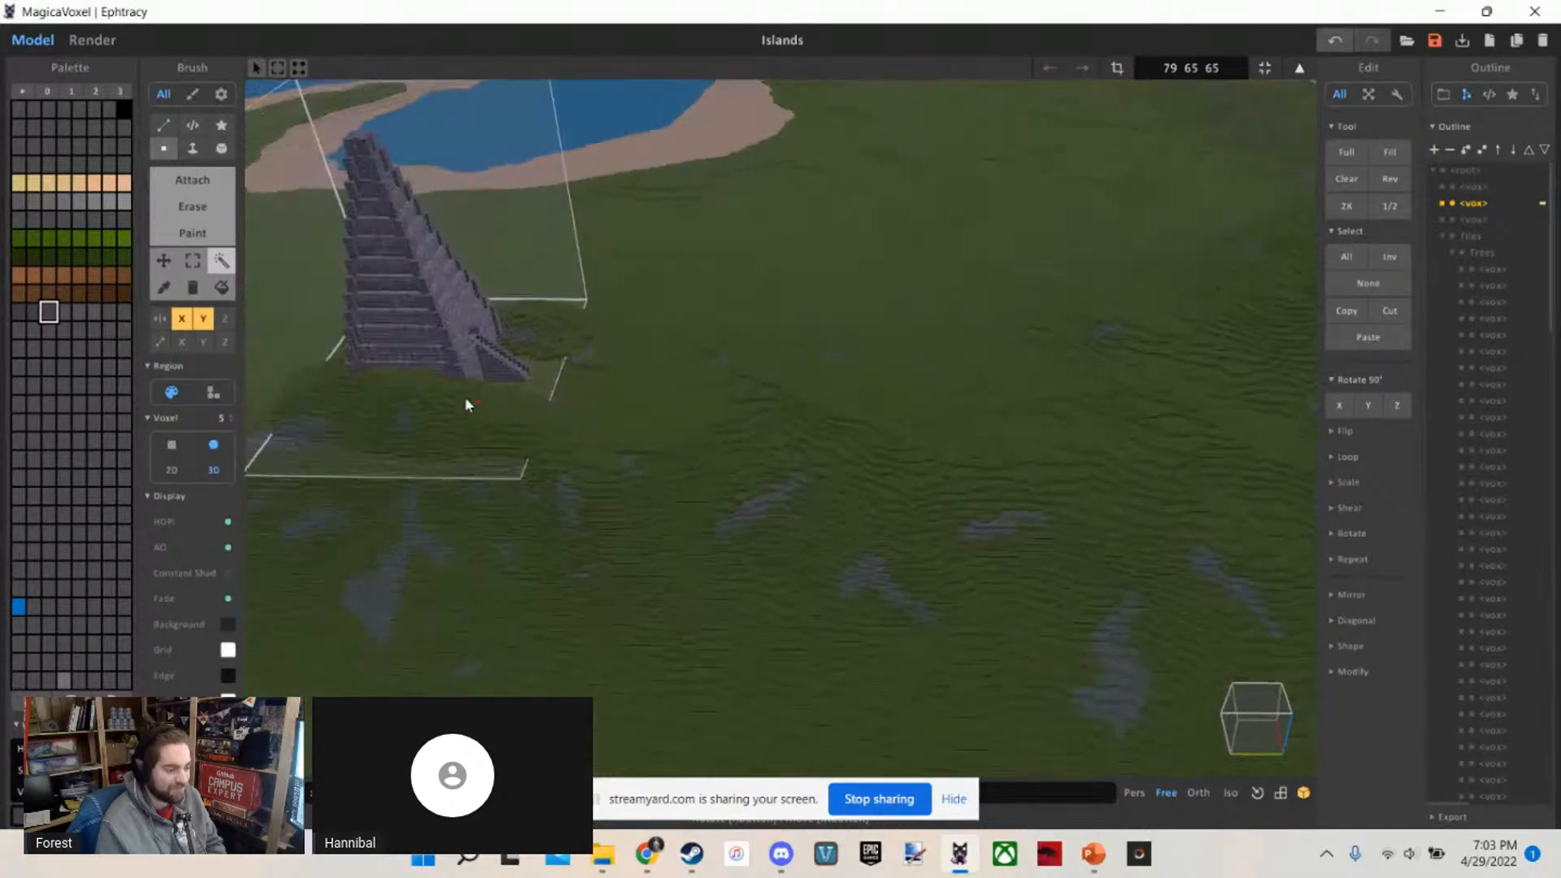
scroll(372, 366, "up", 4)
right_click_drag(361, 357, 462, 290)
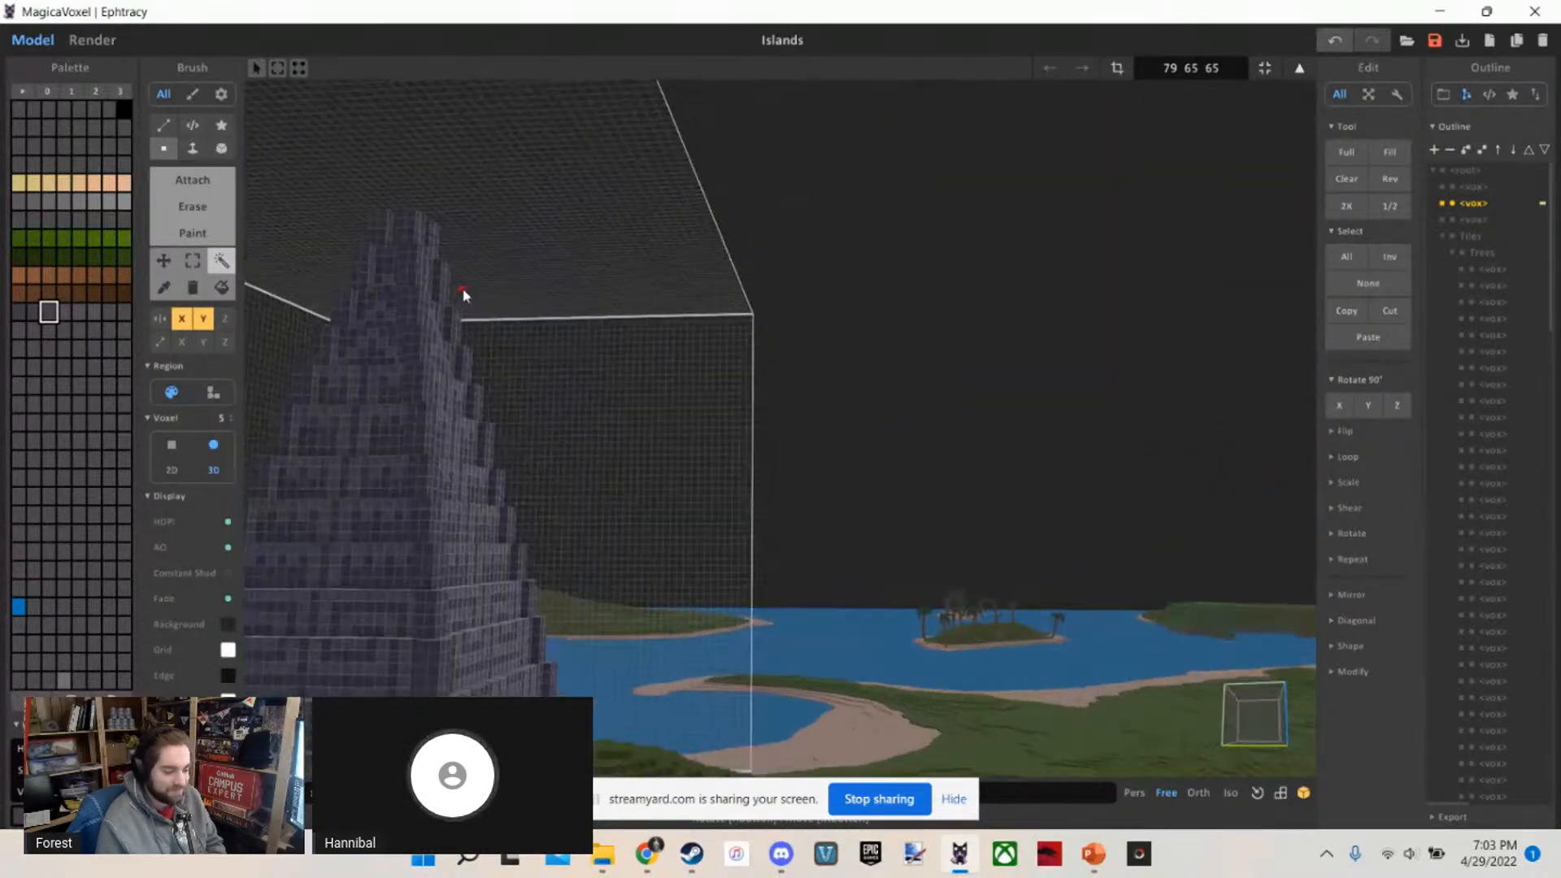
key("Tab")
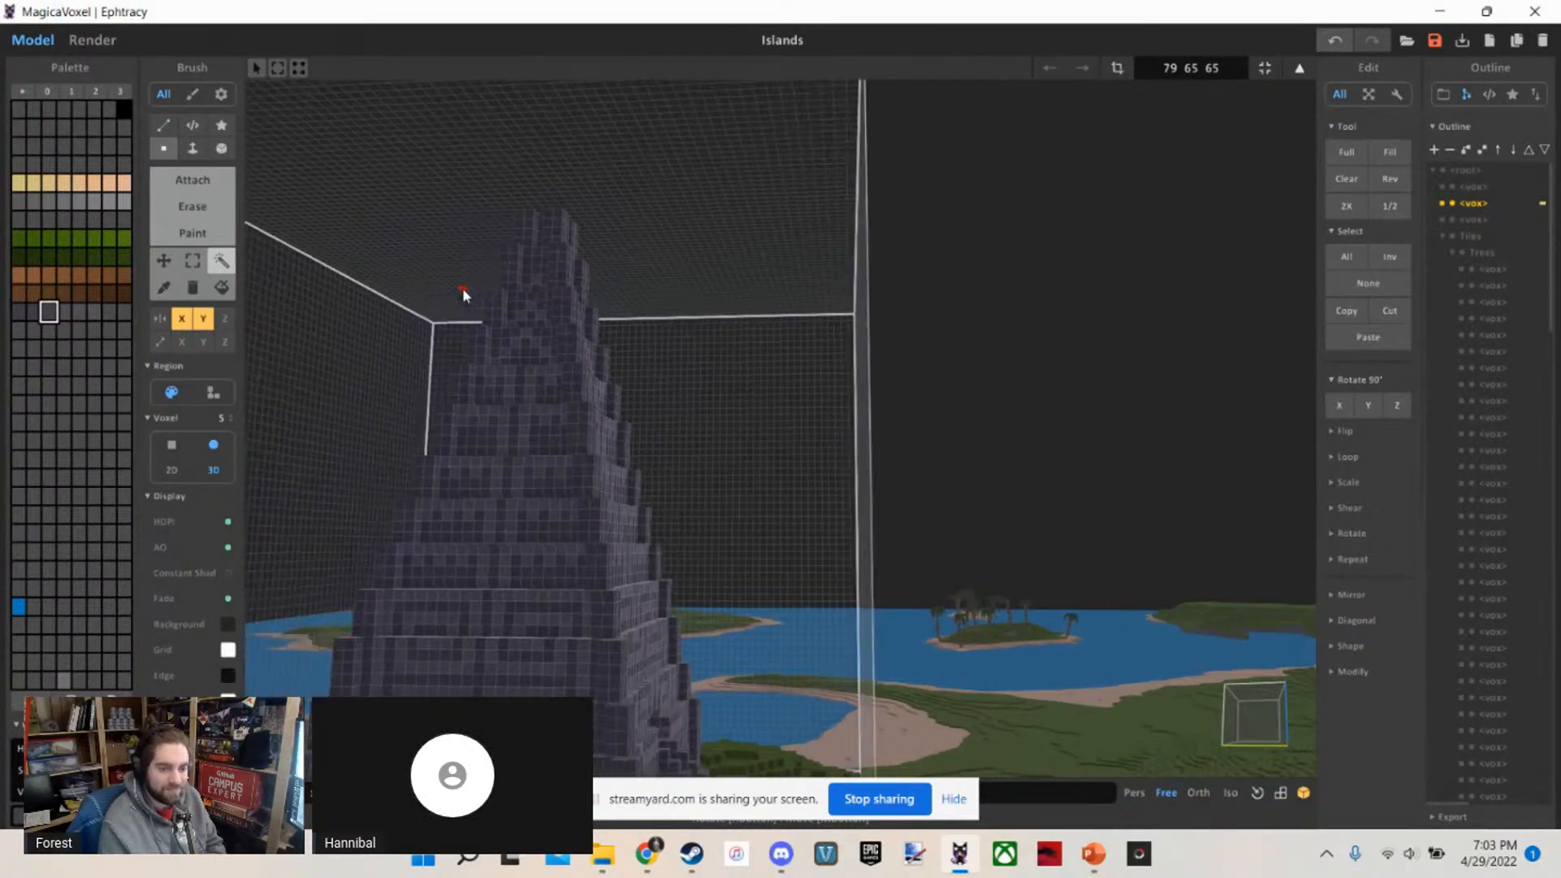
right_click_drag(462, 289, 544, 330)
Compare the pyramid's scale with the surrounding terrain from near and far, and return to the world view
scroll(557, 374, "down", 3)
scroll(663, 342, "down", 3)
scroll(663, 347, "down", 5)
scroll(637, 337, "up", 5)
scroll(637, 337, "up", 3)
scroll(422, 349, "down", 4)
scroll(390, 394, "up", 3)
scroll(377, 375, "up", 3)
scroll(338, 326, "up", 3)
scroll(338, 326, "down", 2)
scroll(280, 328, "up", 2)
scroll(277, 340, "down", 4)
scroll(288, 344, "down", 3)
scroll(544, 329, "down", 4)
key("a")
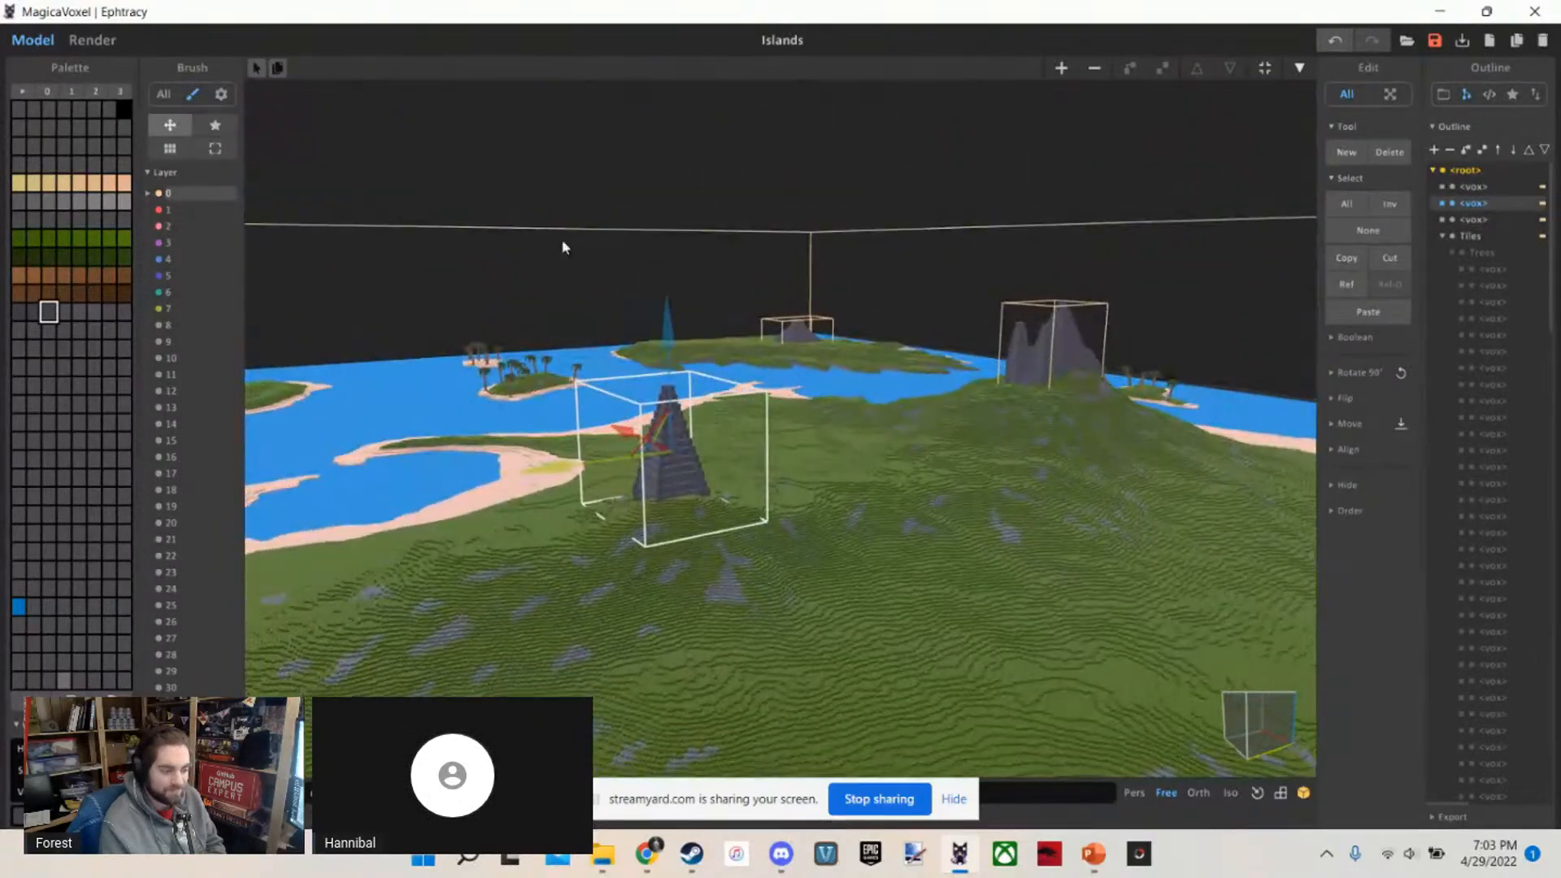
View the pyramid against the bay in the world scene, and reopen it for voxel editing
scroll(854, 313, "up", 1)
right_click_drag(854, 313, 830, 306)
scroll(830, 306, "up", 3)
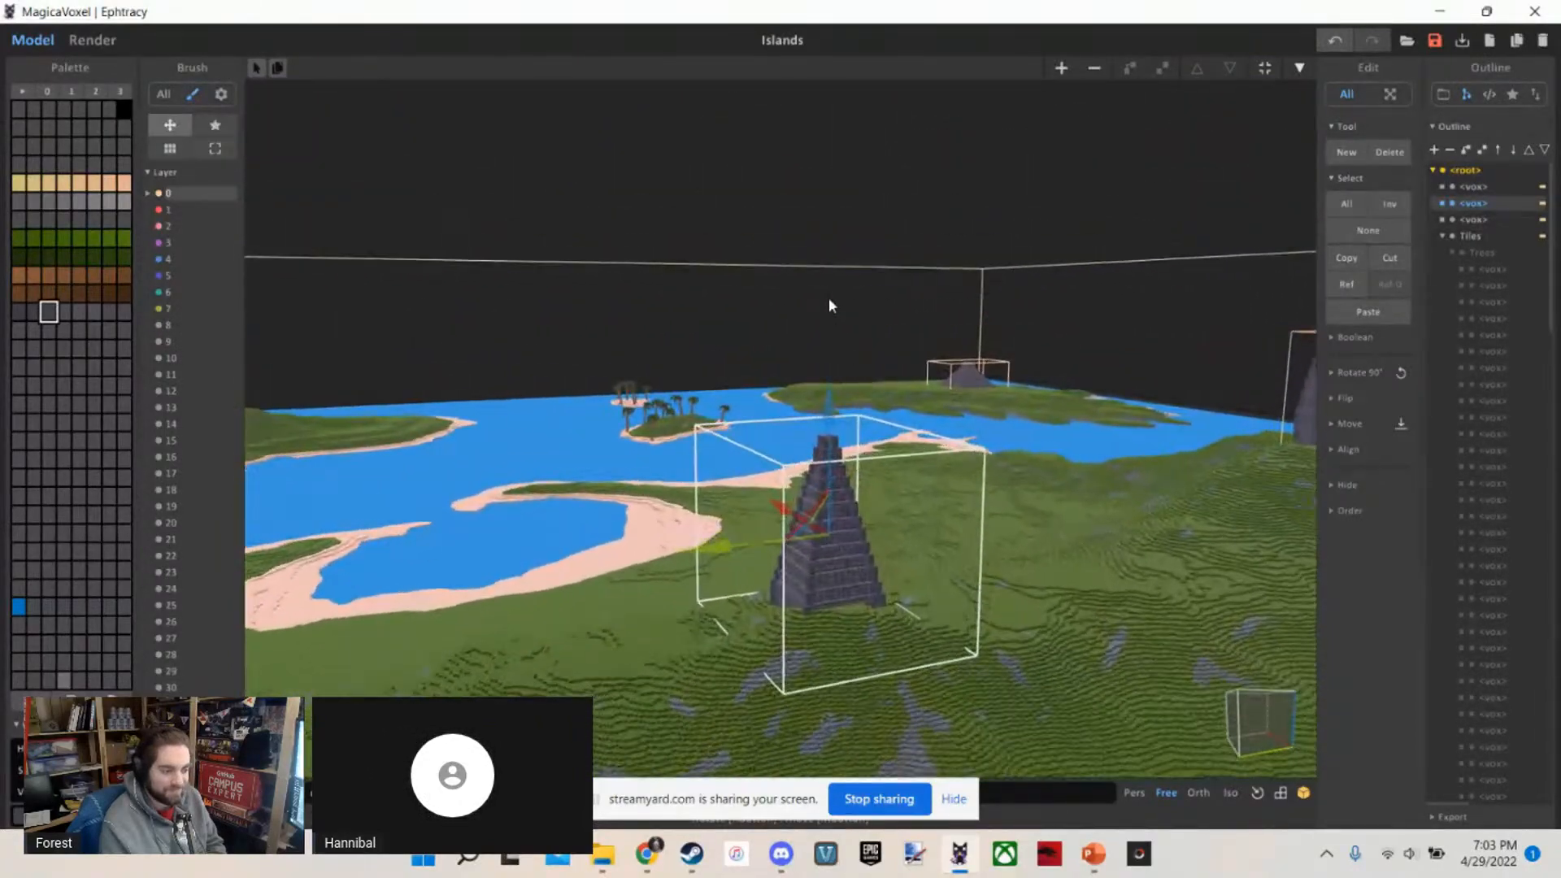
scroll(828, 298, "down", 2)
key("Tab")
scroll(833, 307, "down", 4)
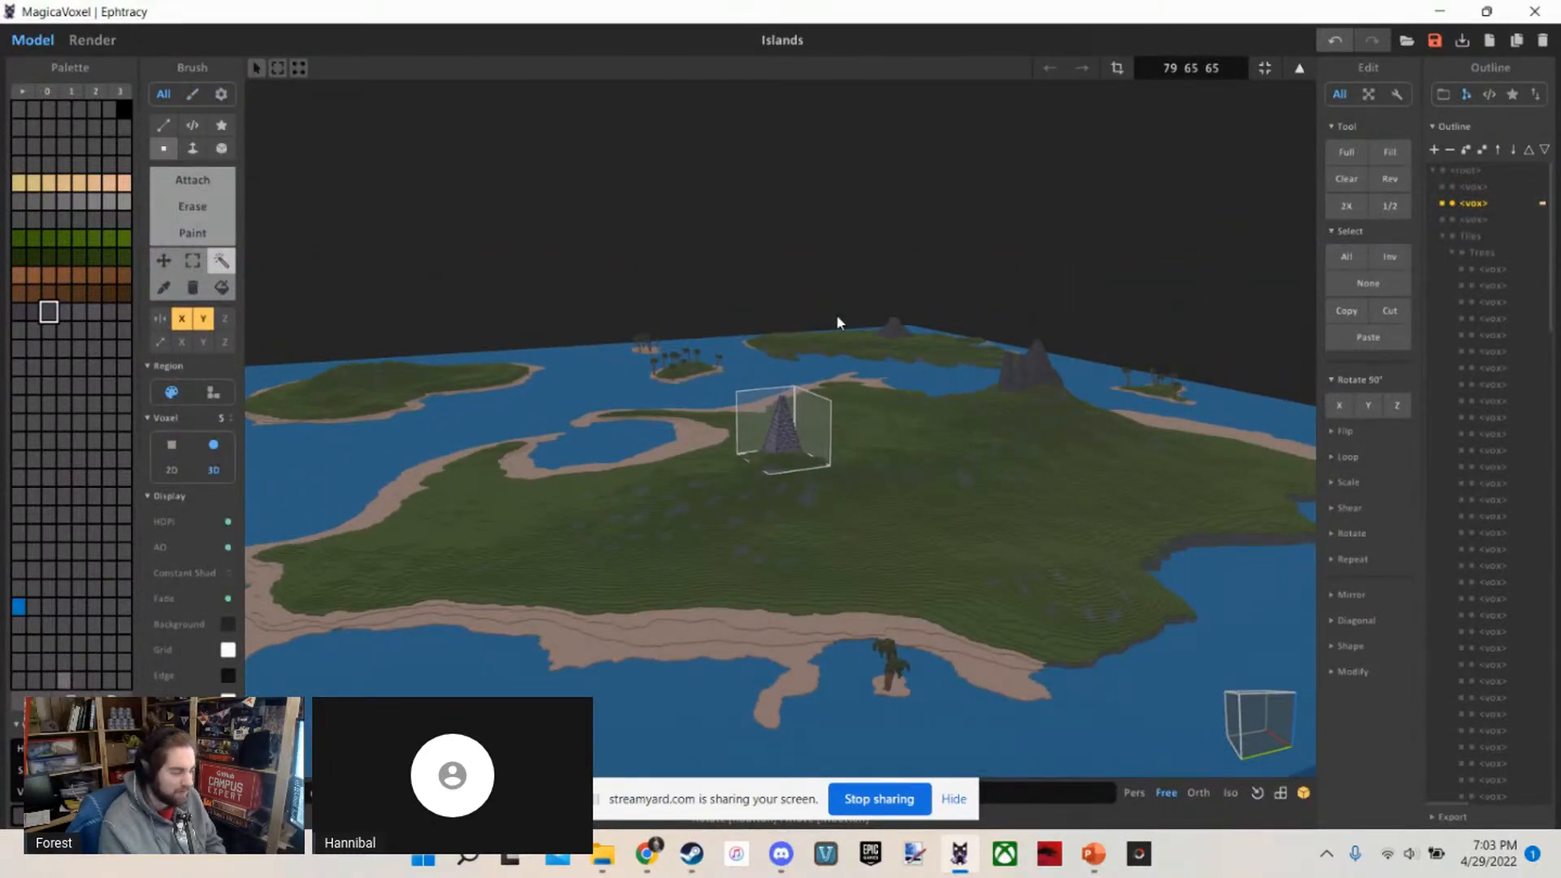
Save the Islands project and switch to the StreamYard page in the Chrome browser
left_click(1433, 42)
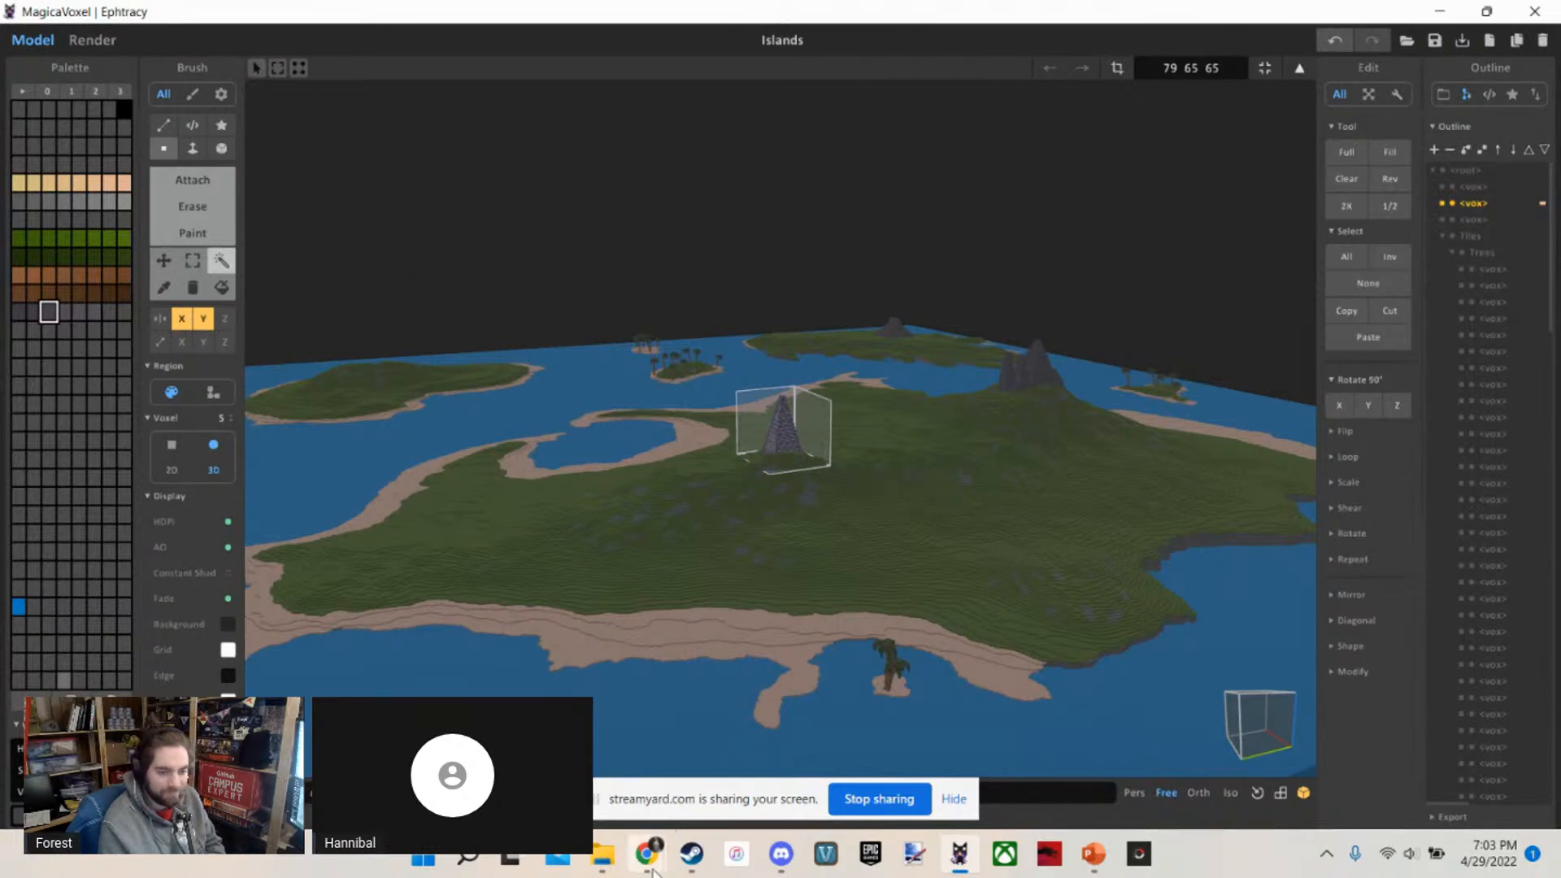
mouse_move(650, 866)
left_click(533, 740)
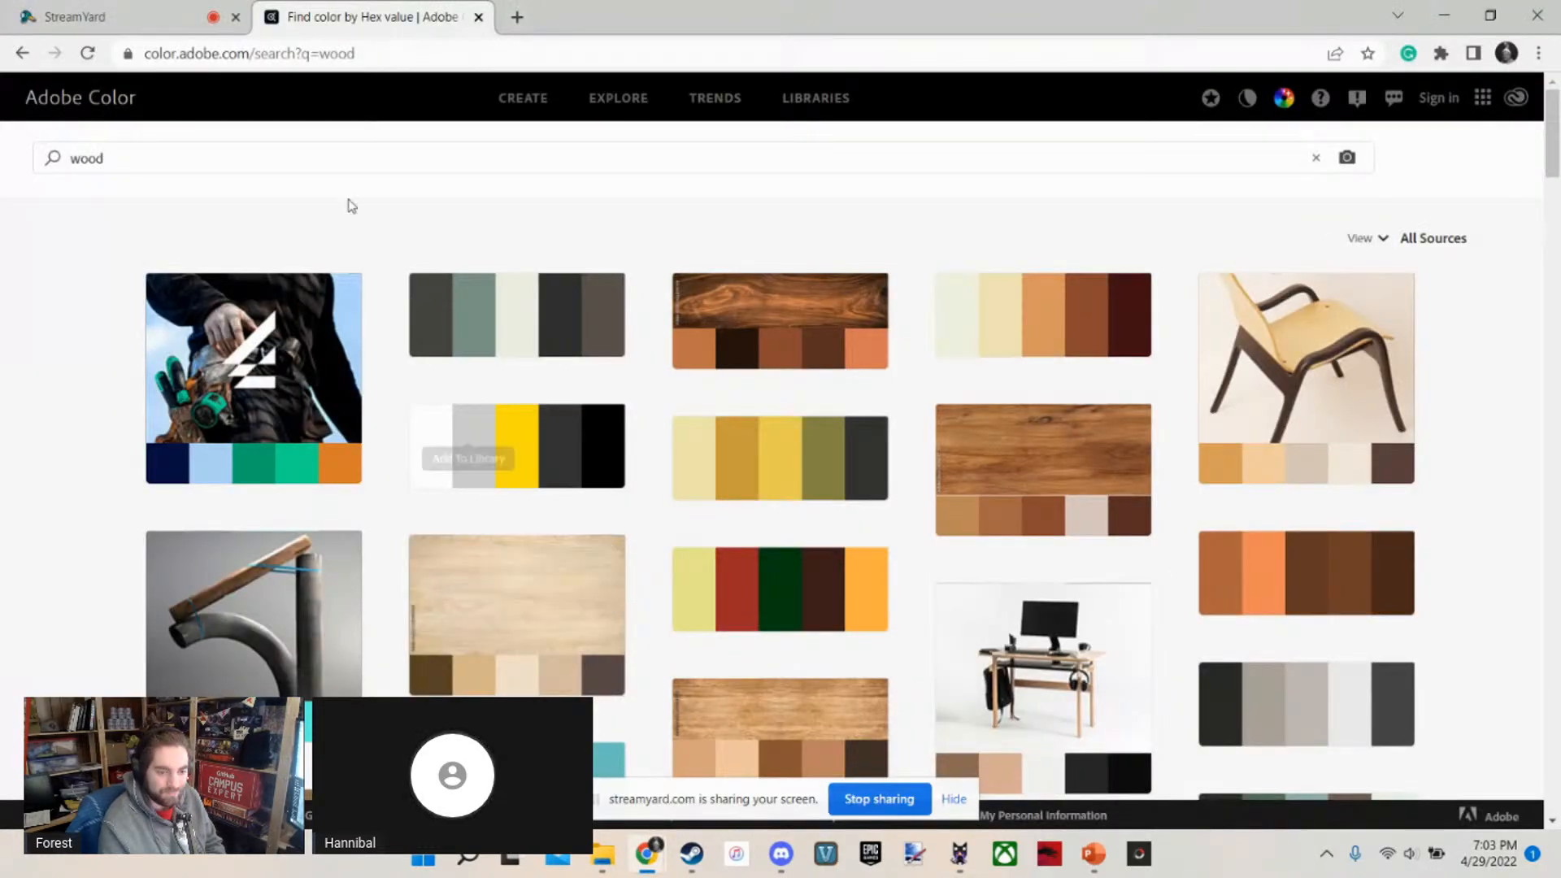
left_click(191, 12)
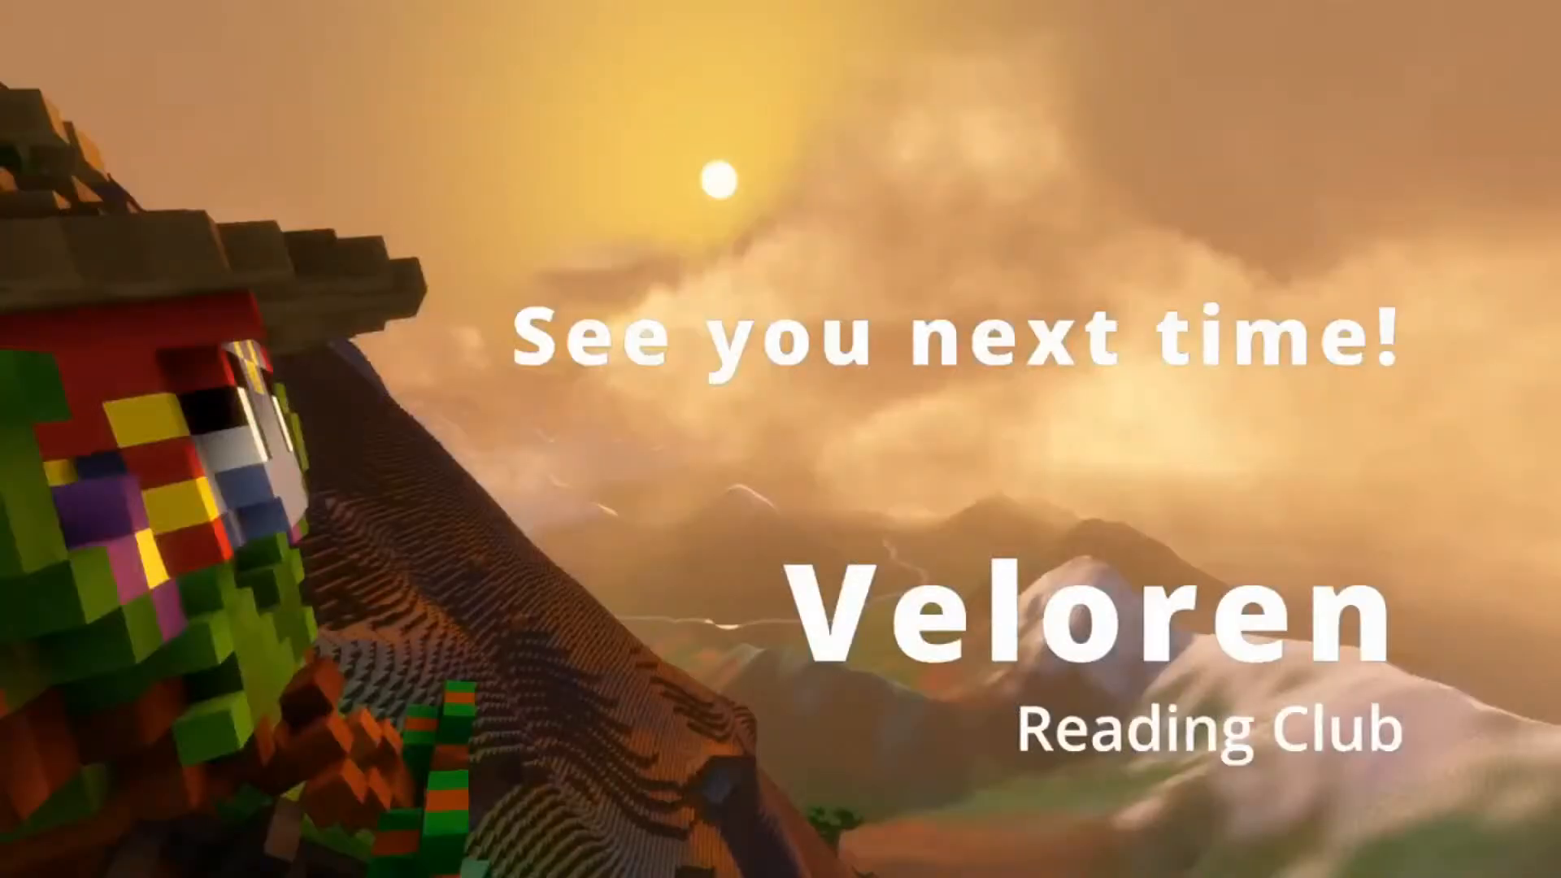